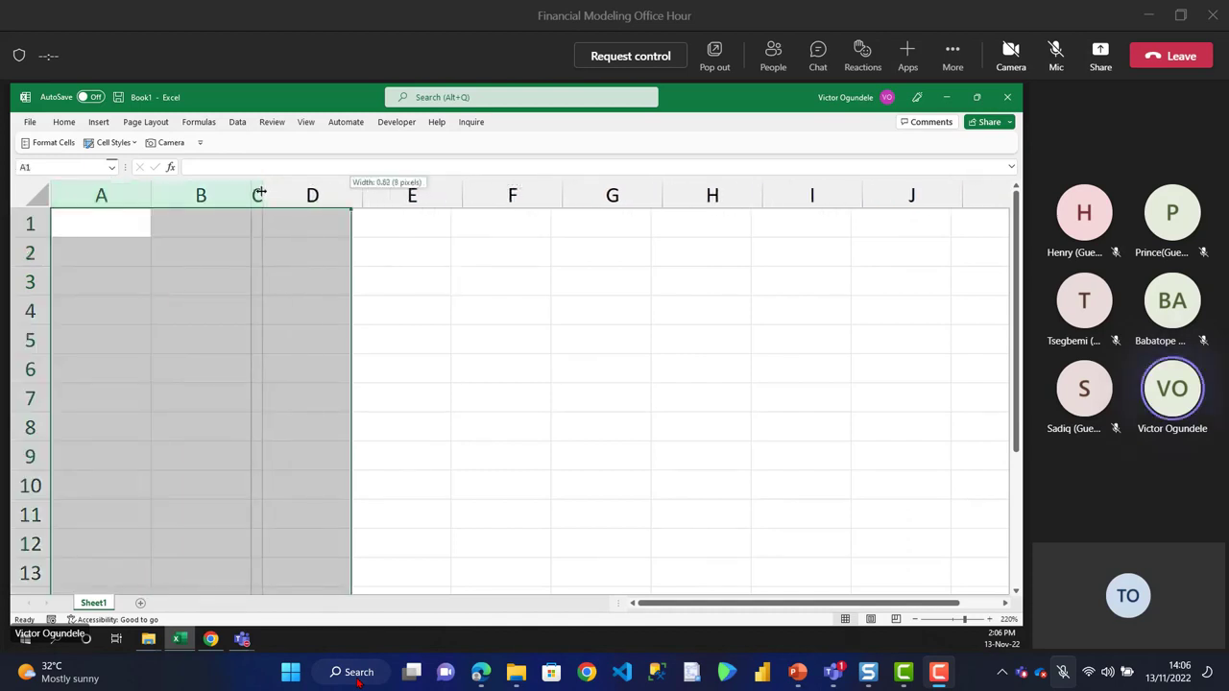
# - Widen column D and enter the title "A distribution firm that will be selling Nestle Bottle water" in cell B2
pyautogui.moveTo(184, 197); pyautogui.dragTo(268, 197)
pyautogui.click(147, 254)
pyautogui.press('Left')
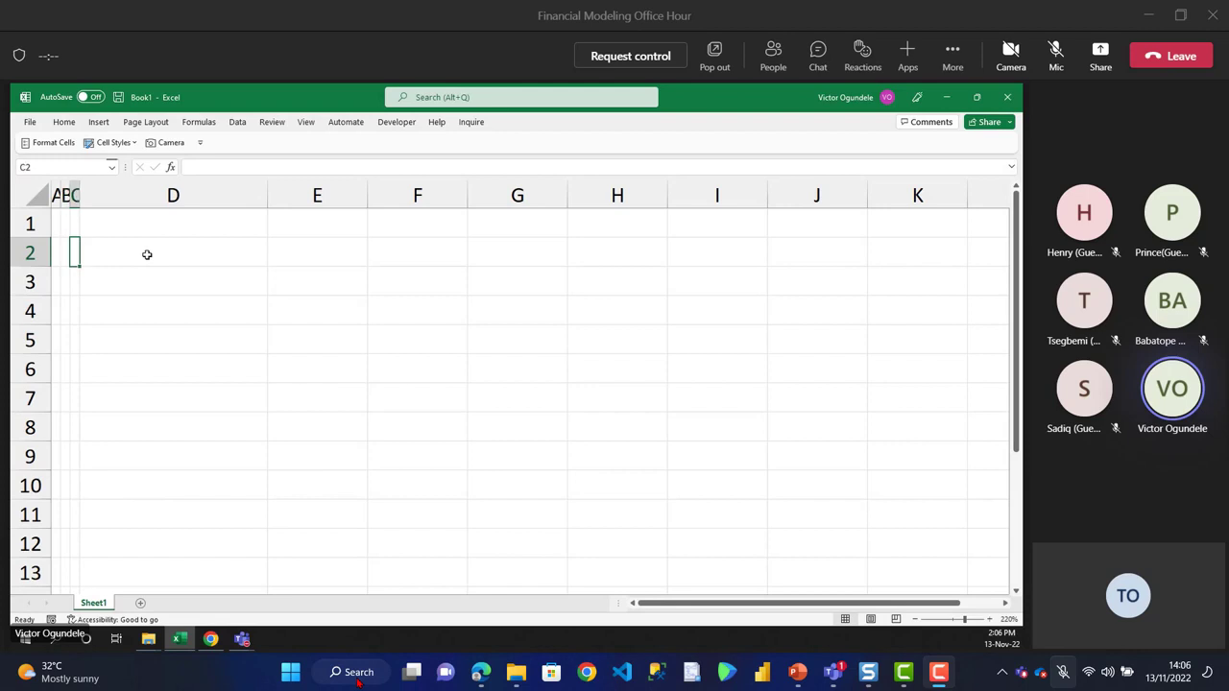
pyautogui.press('Left')
pyautogui.write('A distr')
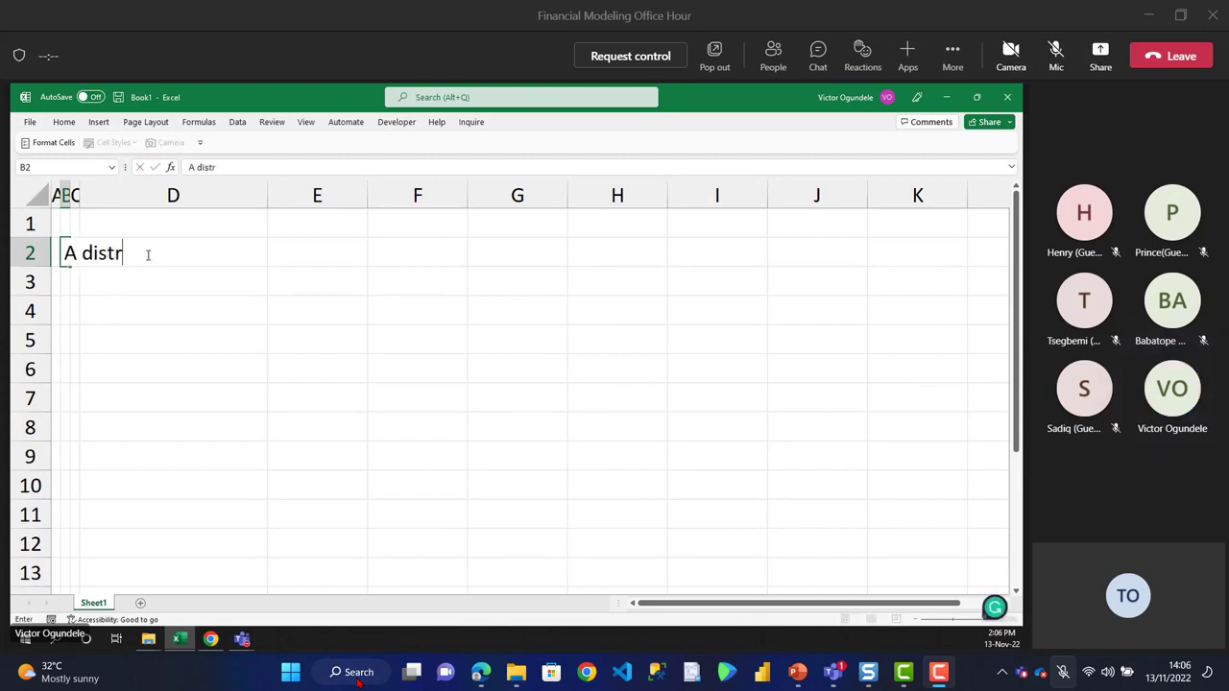
pyautogui.write('ibution firm')
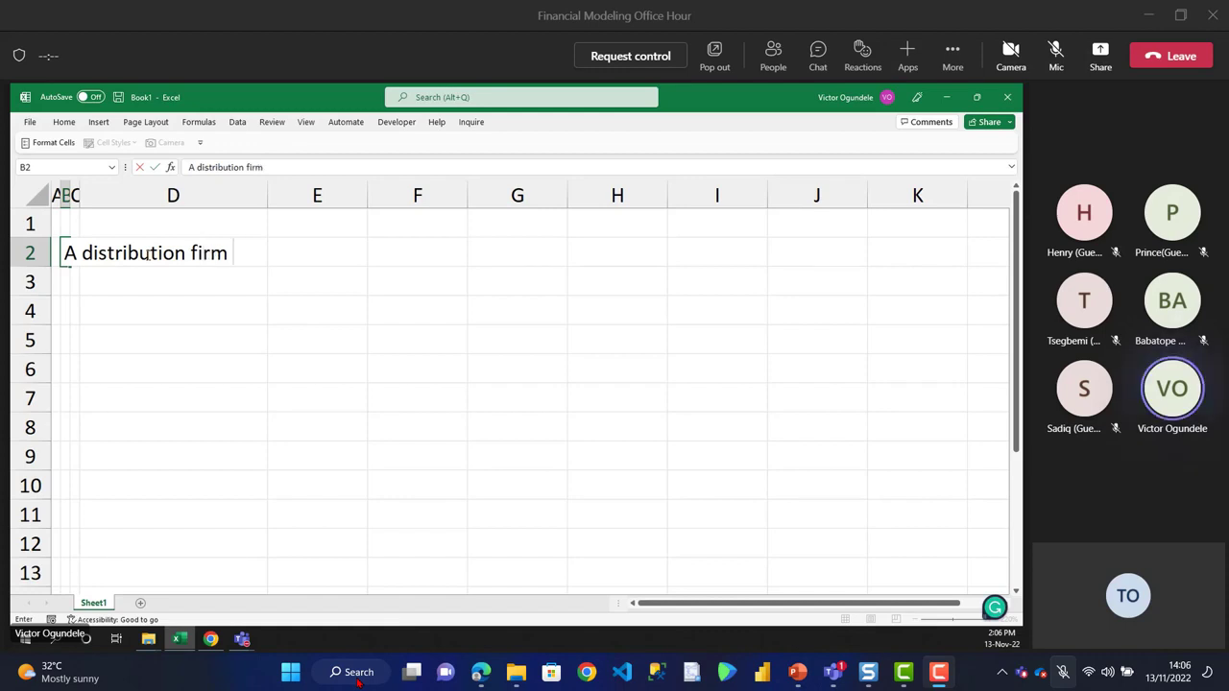
pyautogui.write(' that will be s')
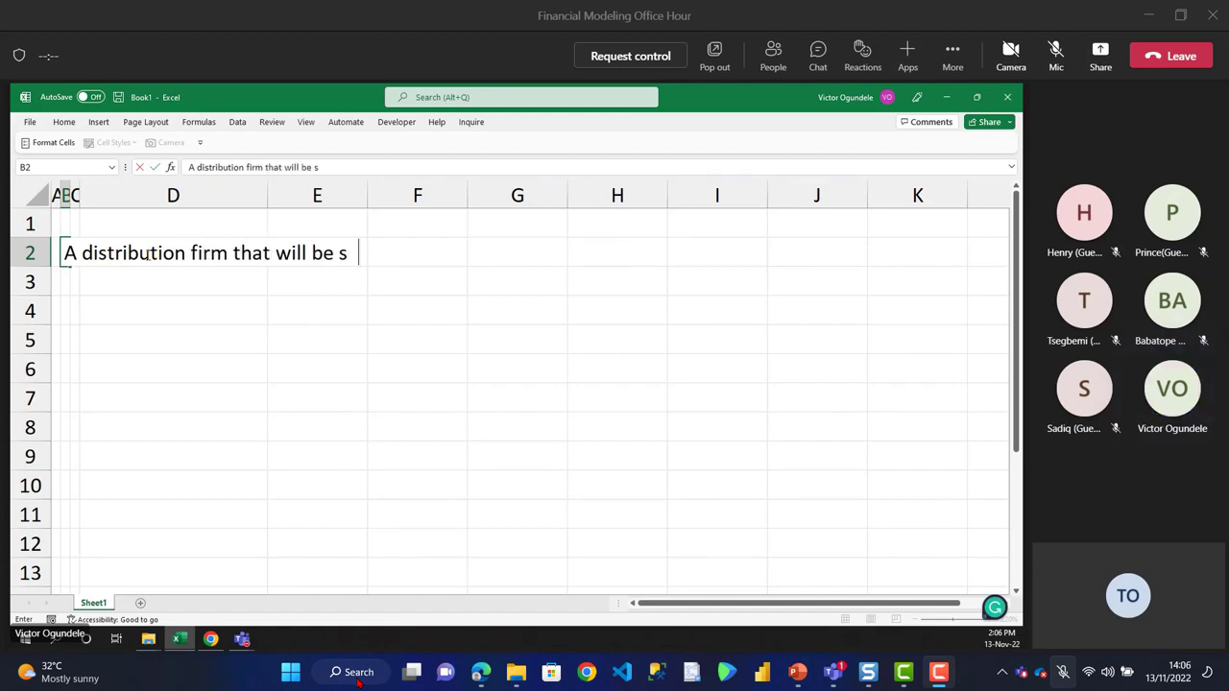
pyautogui.write('elling')
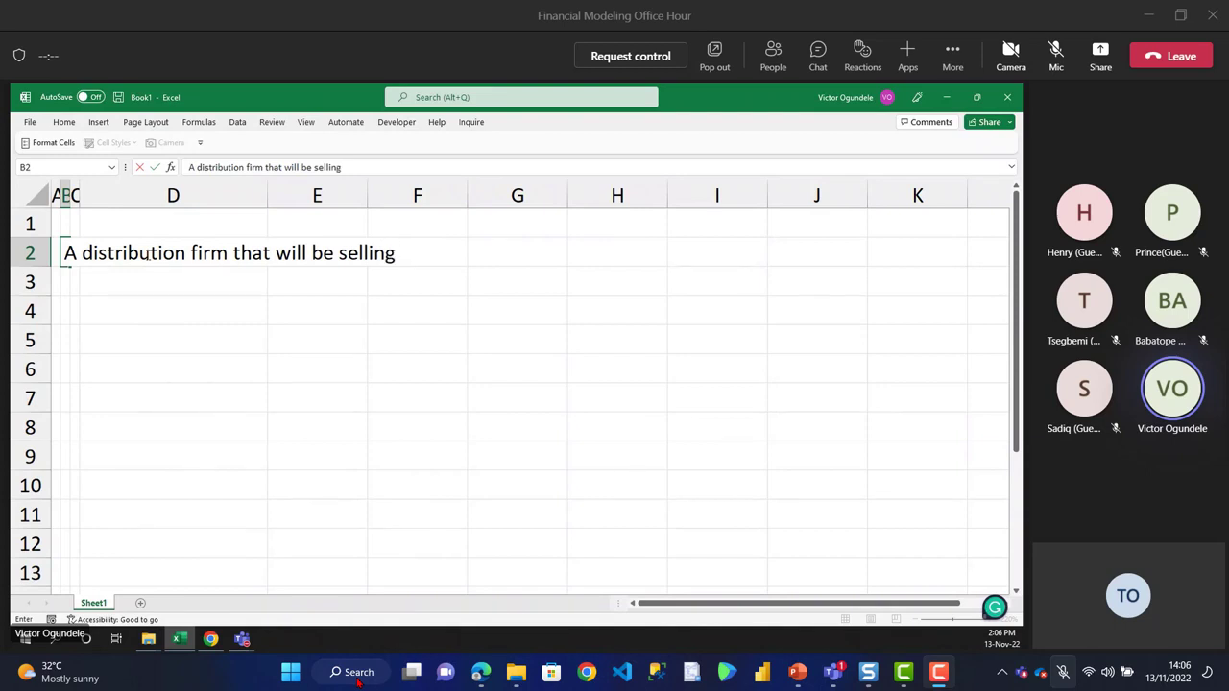
pyautogui.write(' Nestle Boo')
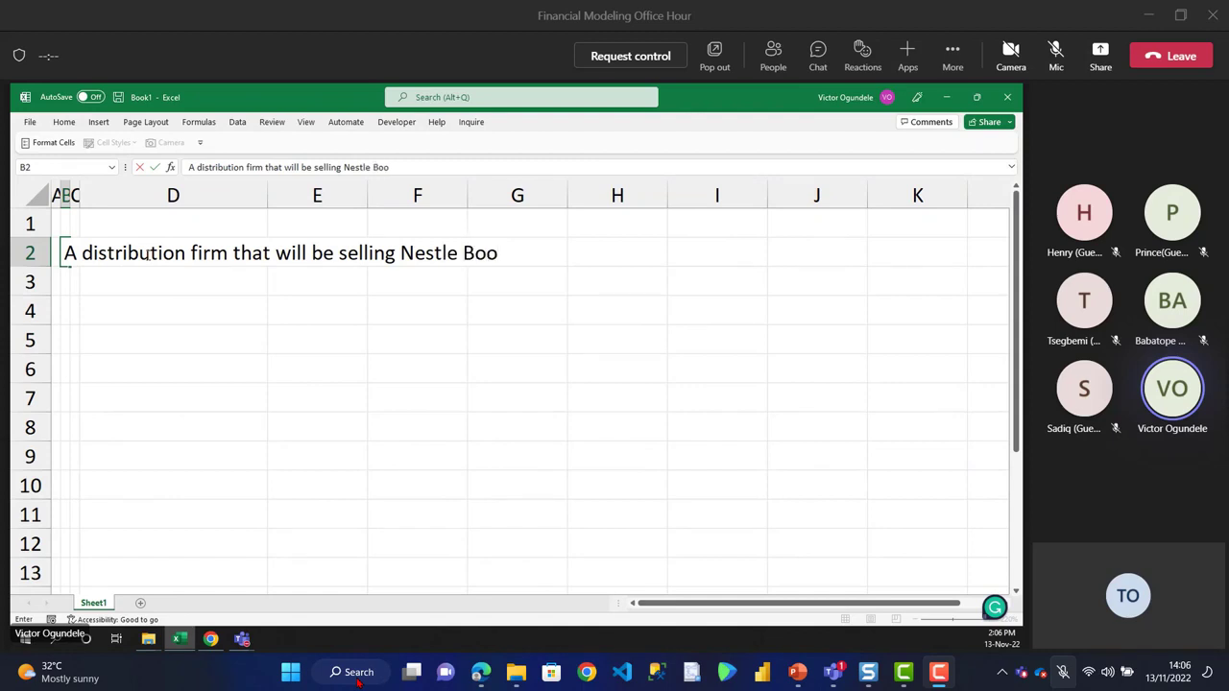
pyautogui.press('BackSpace')
pyautogui.write('ttle water')
pyautogui.hotkey('ctrl', 'Return')
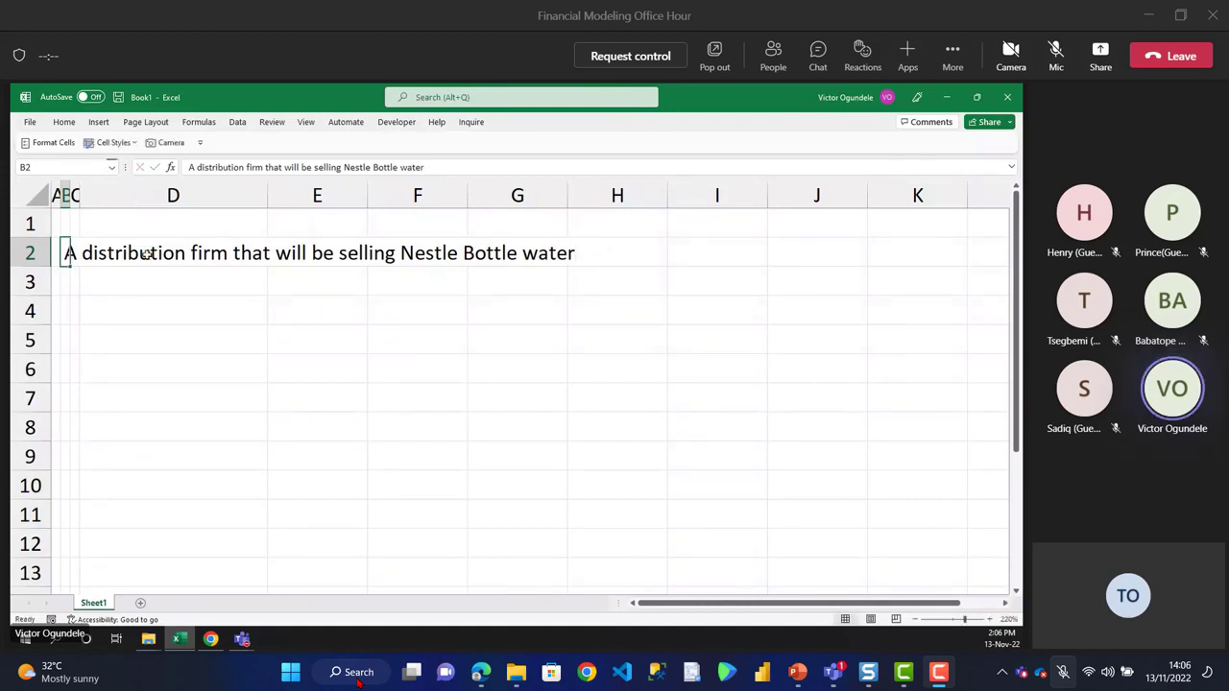
pyautogui.scroll(2, 146, 253)
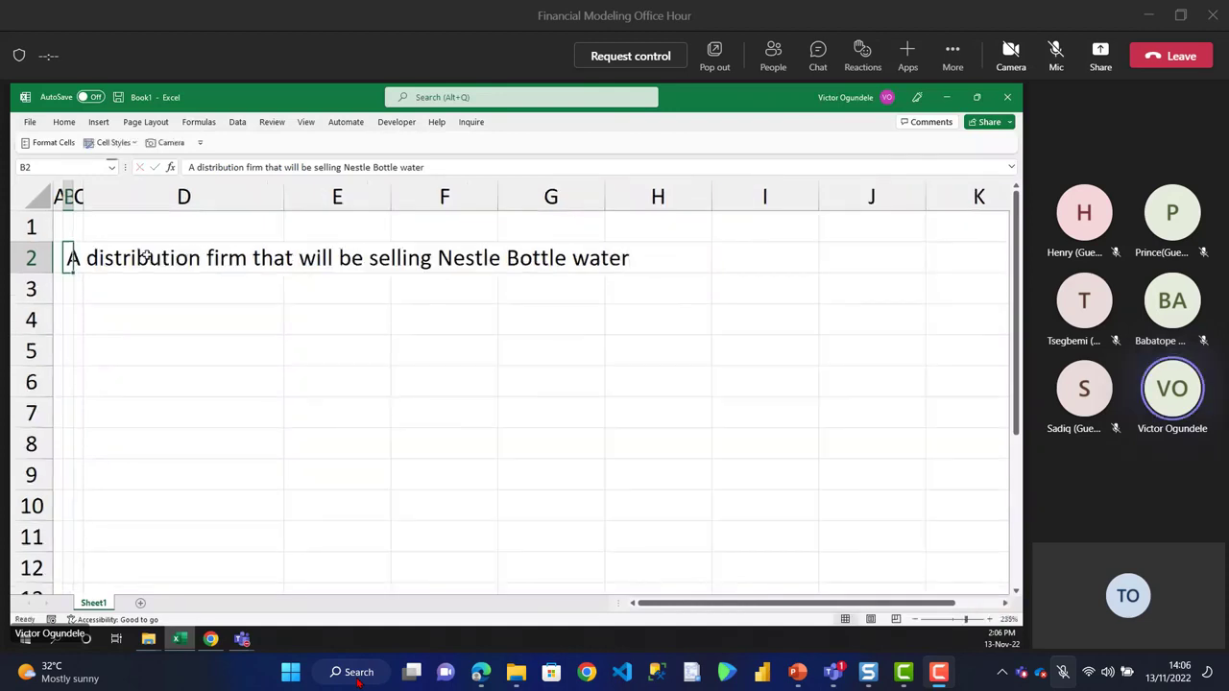
# - Rename the worksheet Sheet1 as Input
pyautogui.click(153, 319)
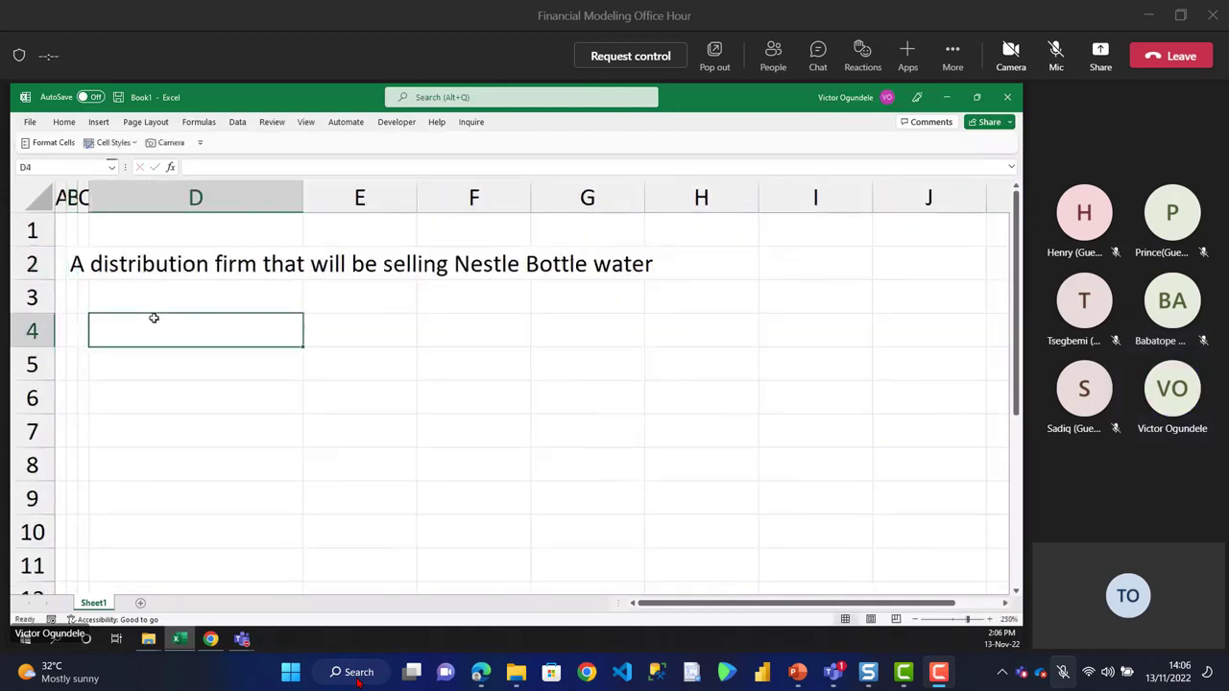
pyautogui.doubleClick(93, 602)
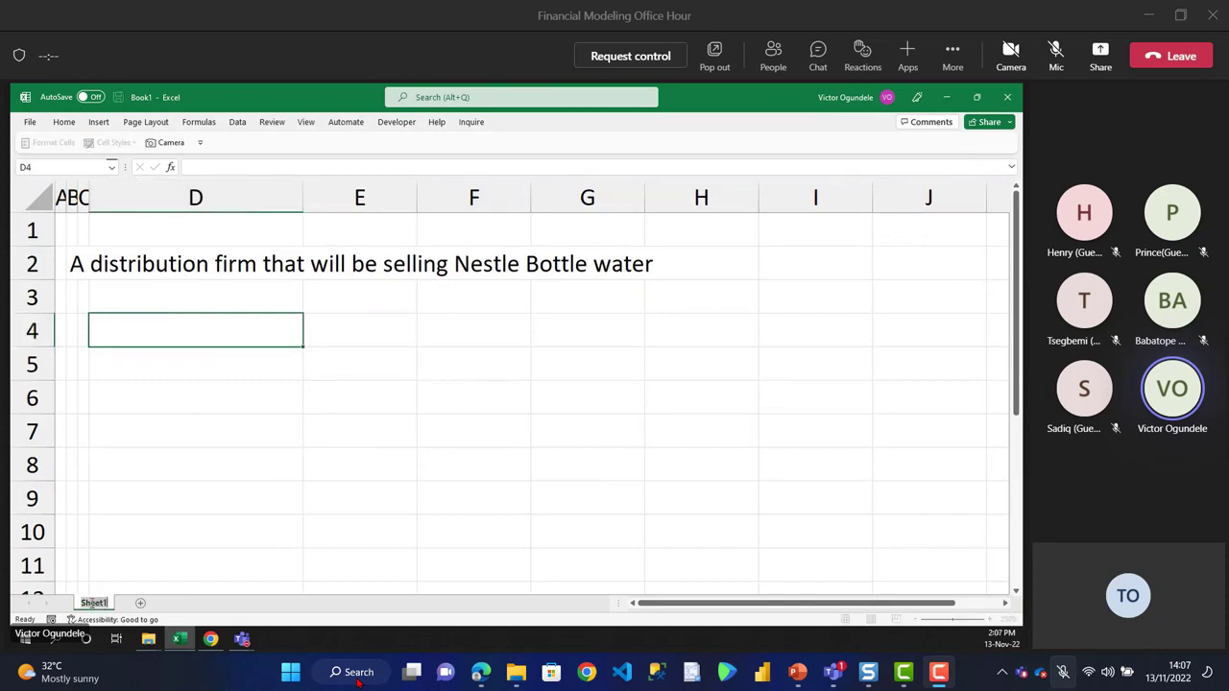
pyautogui.press('BackSpace')
pyautogui.write('Input')
pyautogui.press('Return')
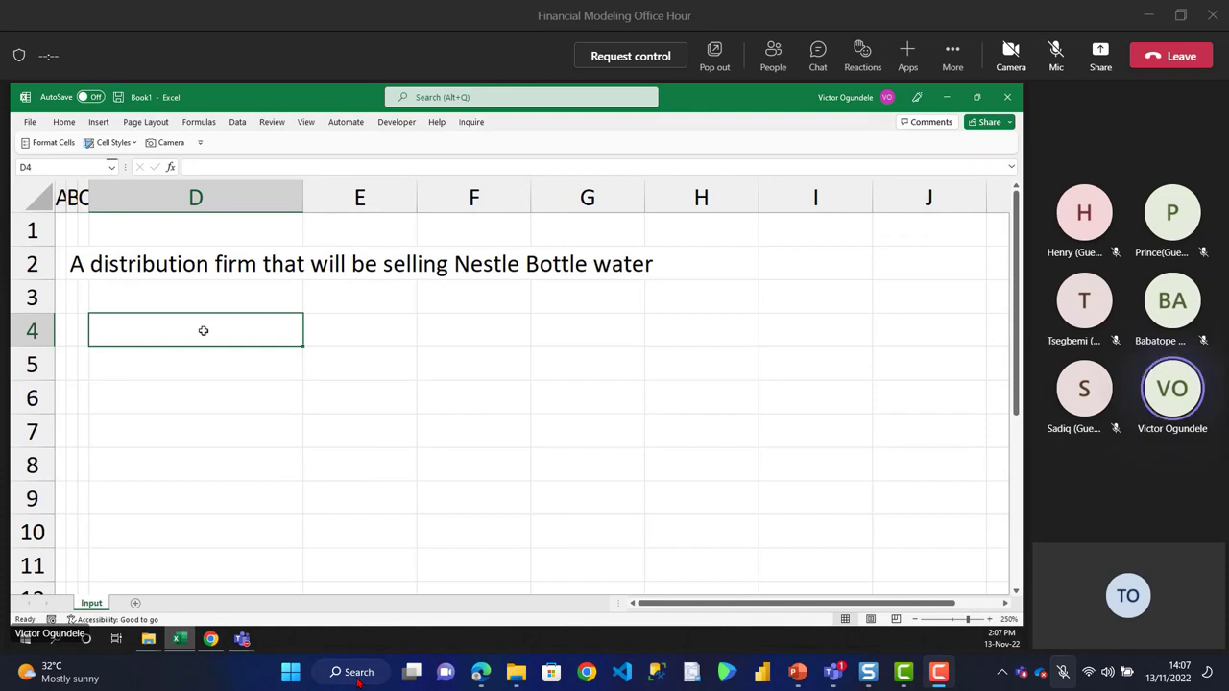
# - Enter the row label "Price" in cell D5, below the title
pyautogui.scroll(4, 203, 330)
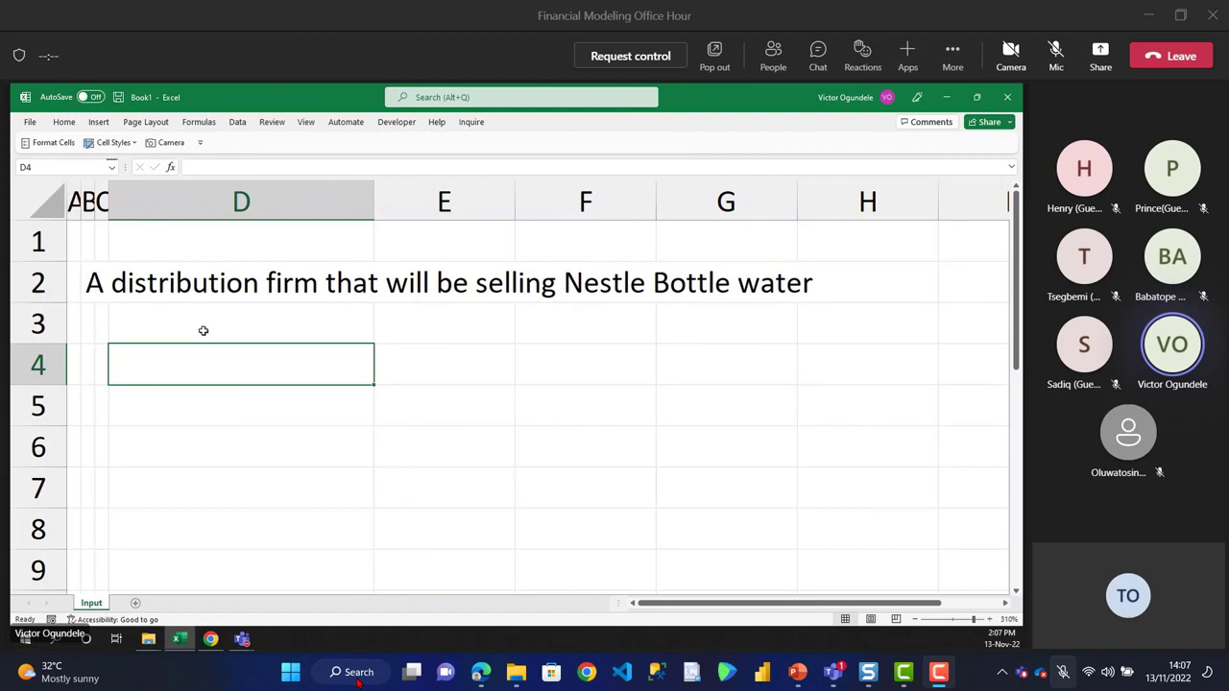
pyautogui.press('Left')
pyautogui.press('Up')
pyautogui.press('Up')
pyautogui.press('Up')
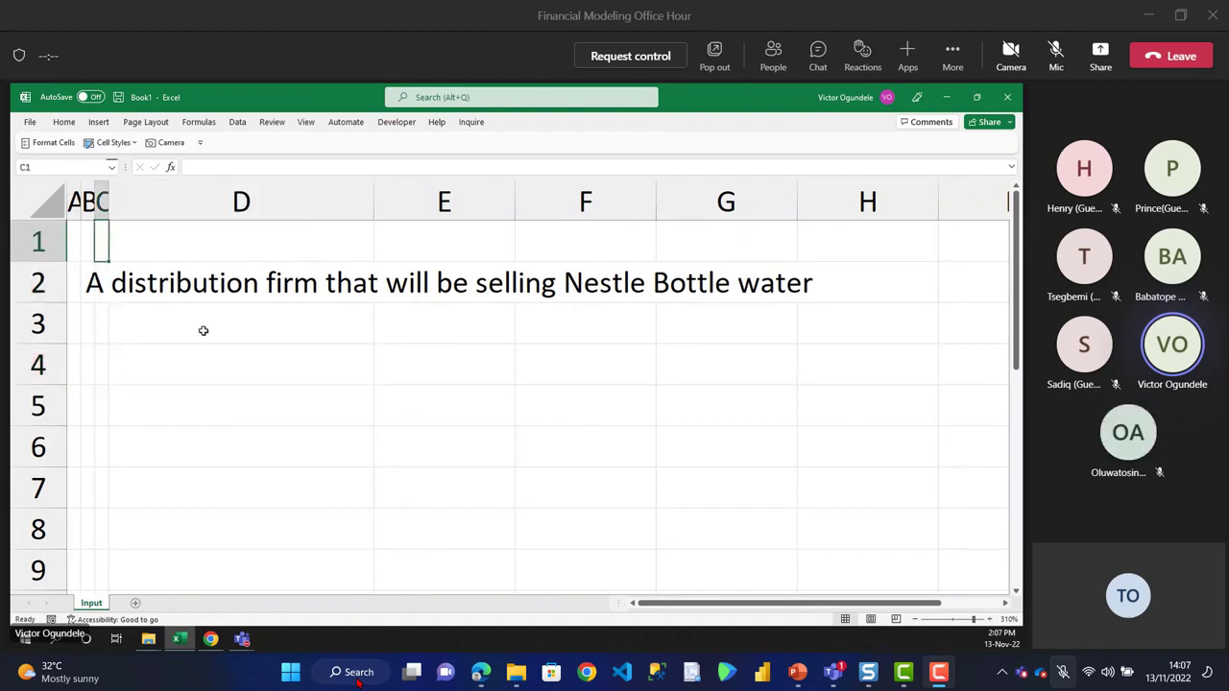
pyautogui.press('Down')
pyautogui.press('Down')
pyautogui.press('Down')
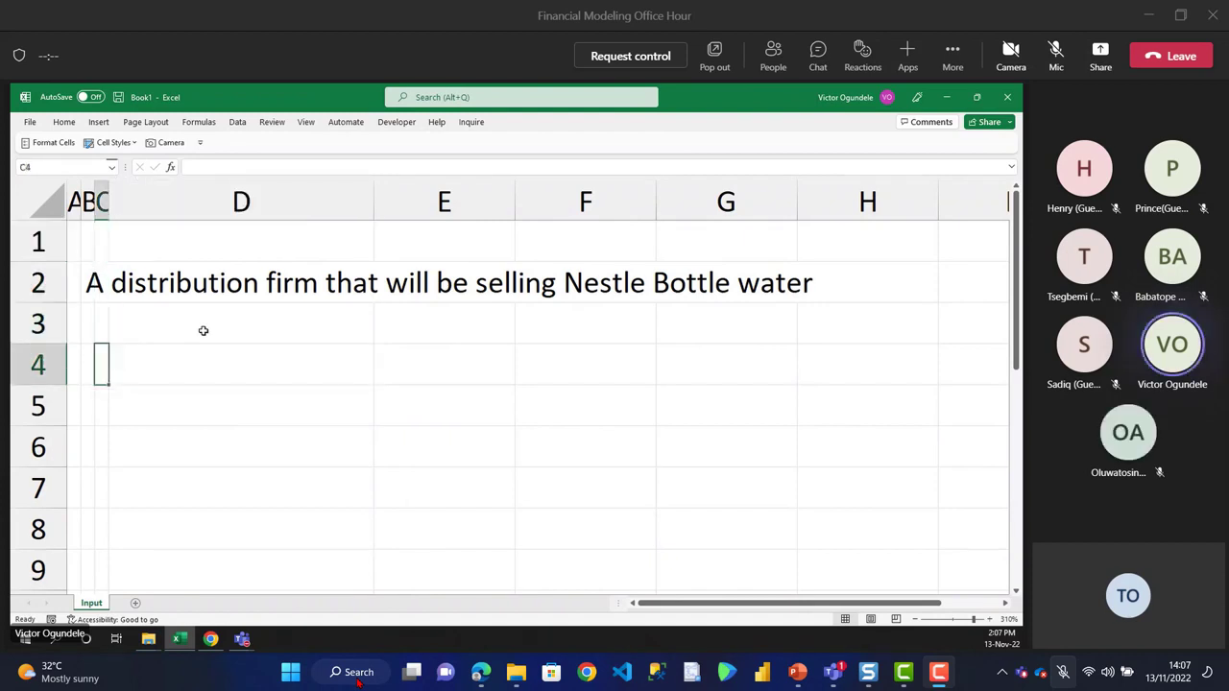
pyautogui.press('Right')
pyautogui.press('Down')
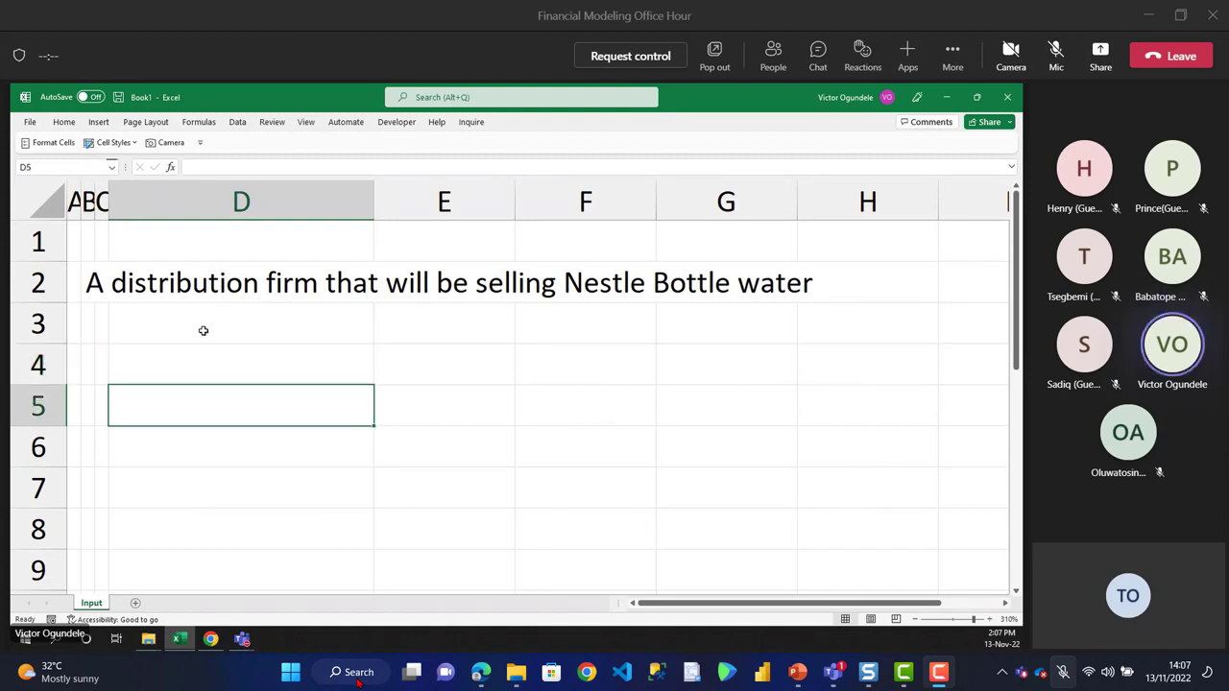
pyautogui.write('Price')
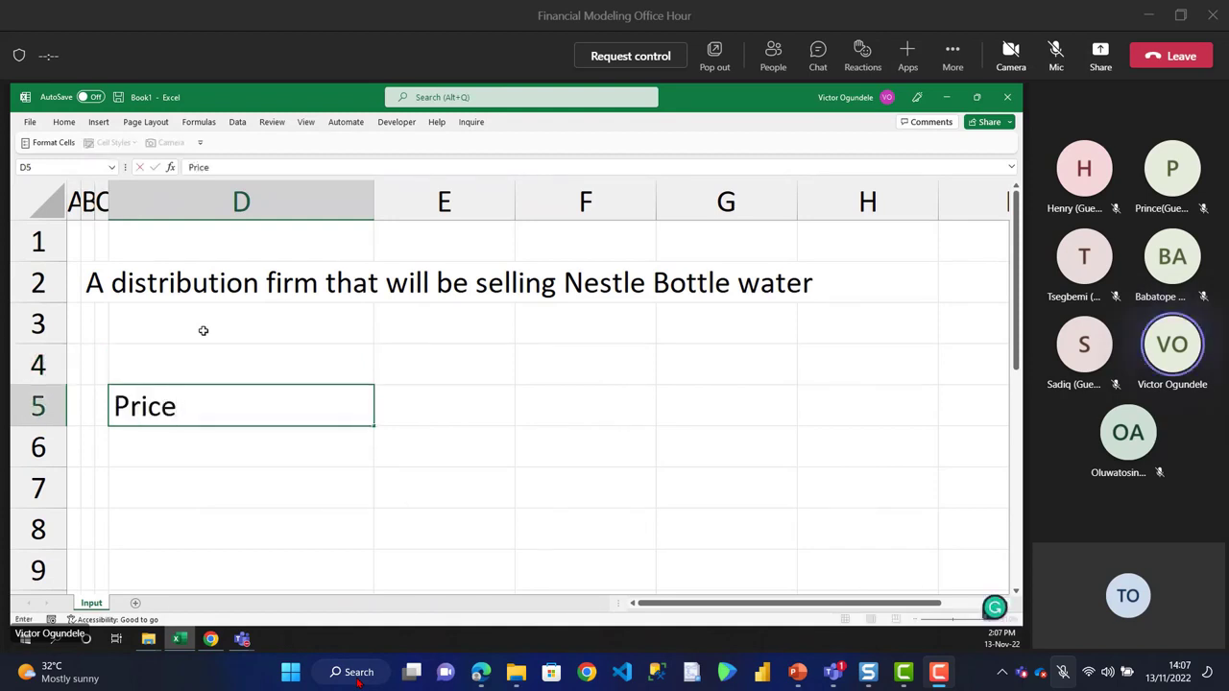
pyautogui.press('Tab')
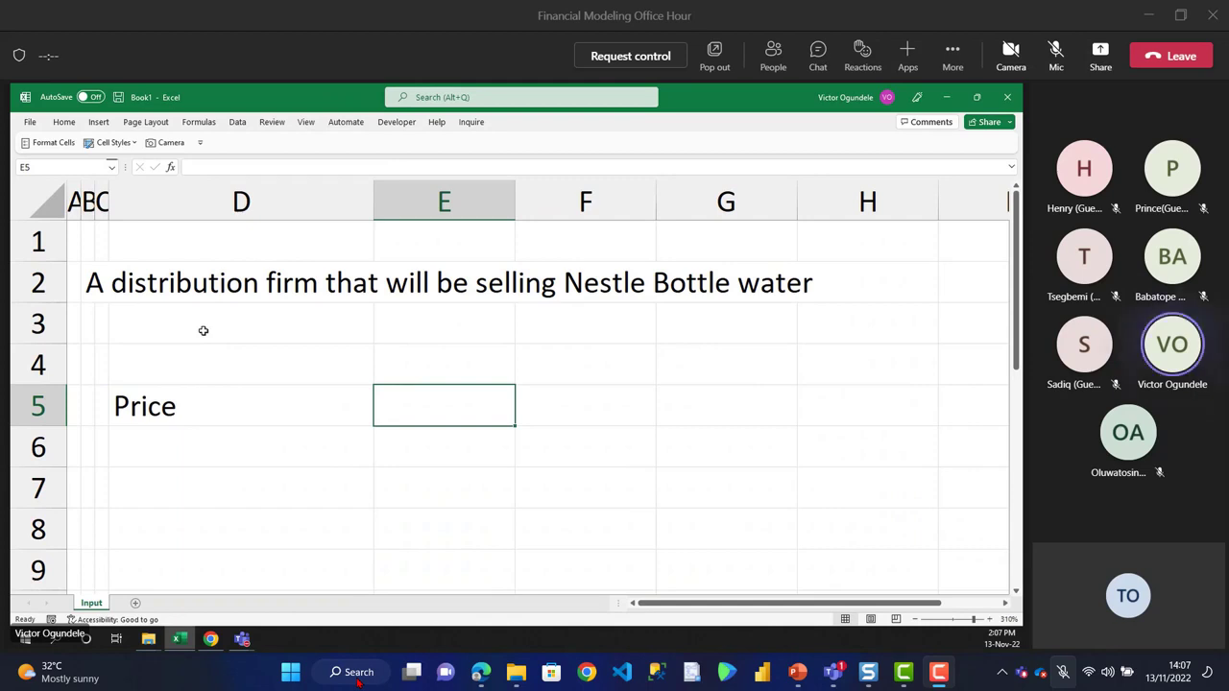
# - Add the column headings "Description" in cell D4 and "unit" in cell E4
pyautogui.press('Up')
pyautogui.write('unit')
pyautogui.press('Left')
pyautogui.write('Des')
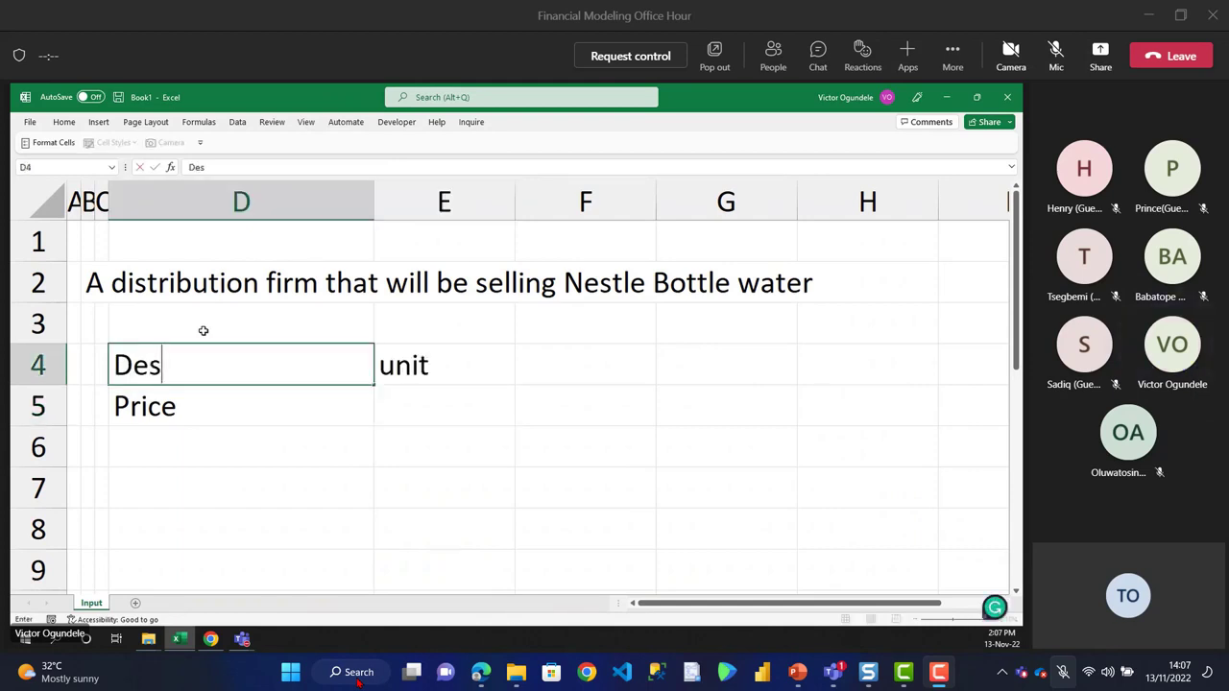
pyautogui.write('cription')
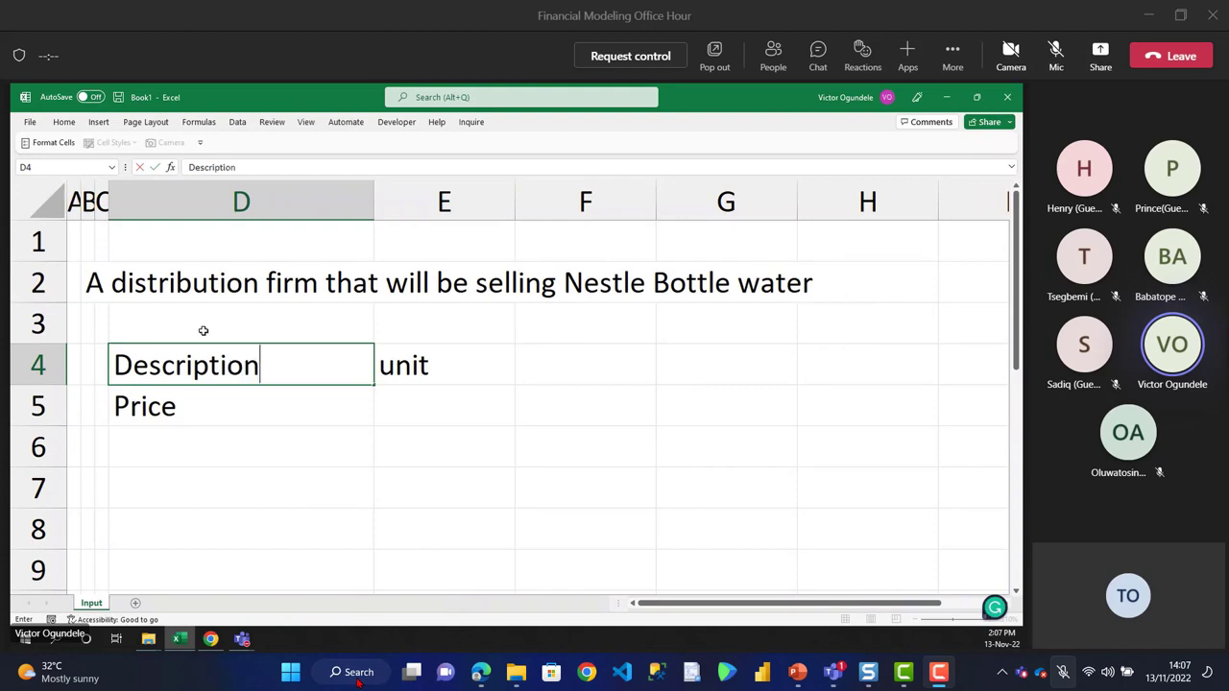
# - Enter "[$/pack]" in cell E5 as the unit for Price
pyautogui.press('Right')
pyautogui.press('Right')
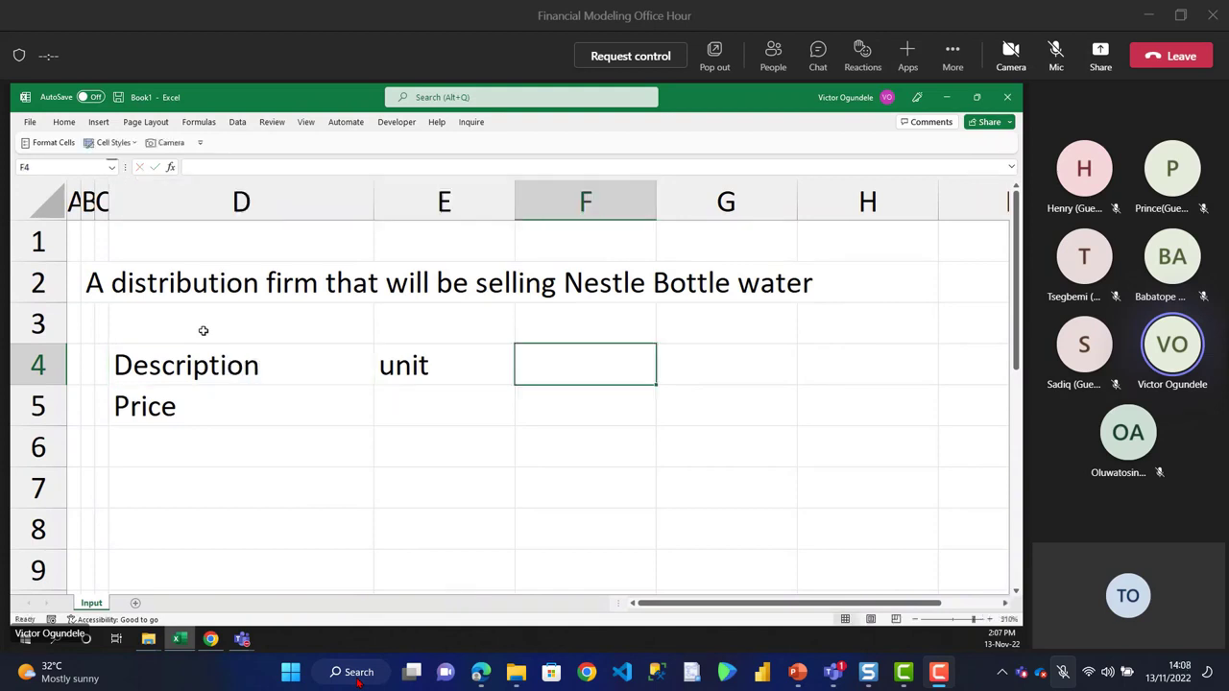
pyautogui.press('Down')
pyautogui.press('Left')
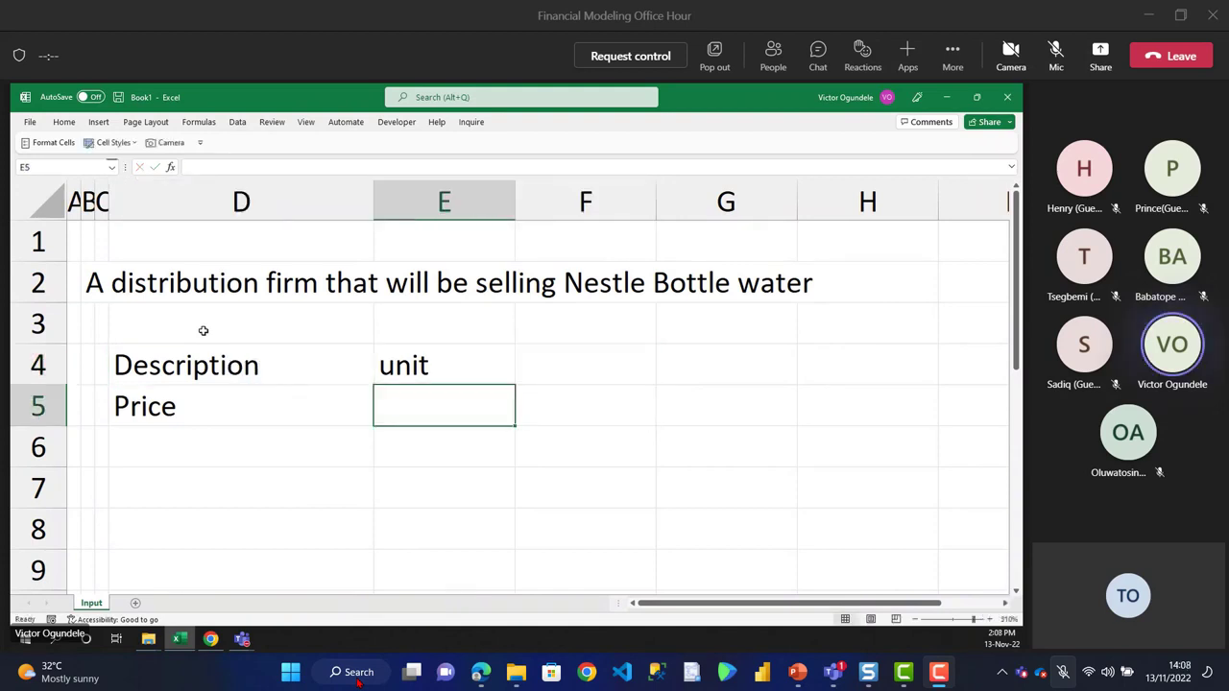
pyautogui.write('[$')
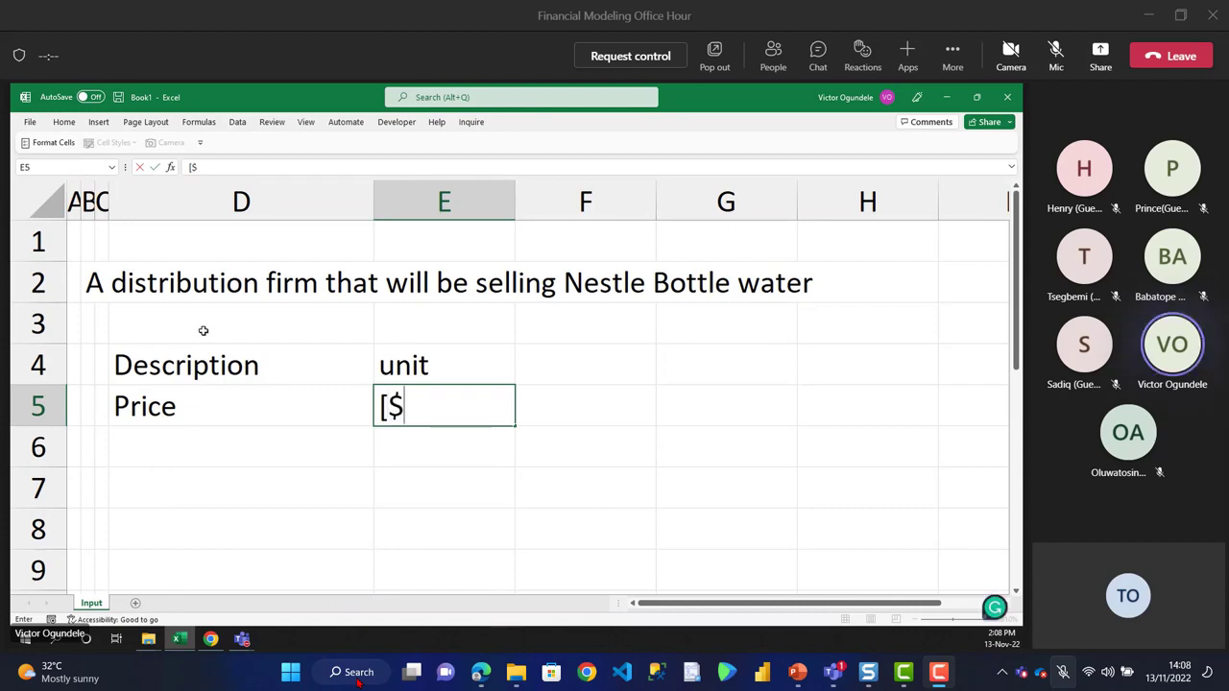
pyautogui.write('/pack]')
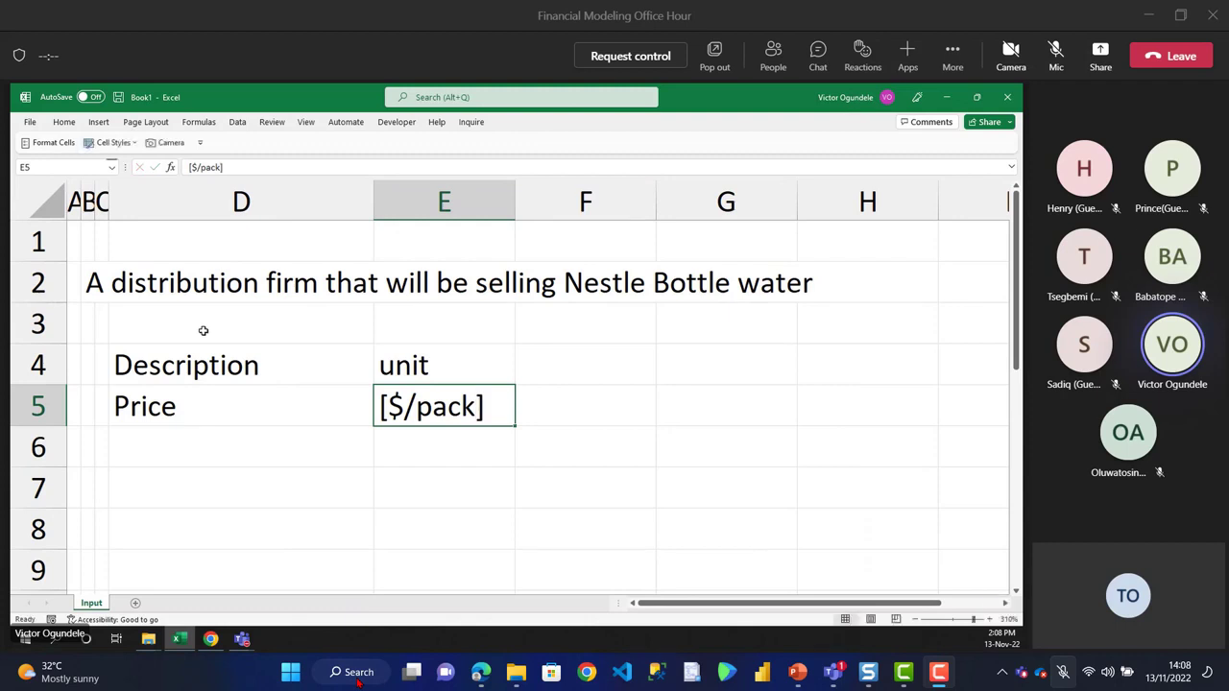
pyautogui.press('Tab')
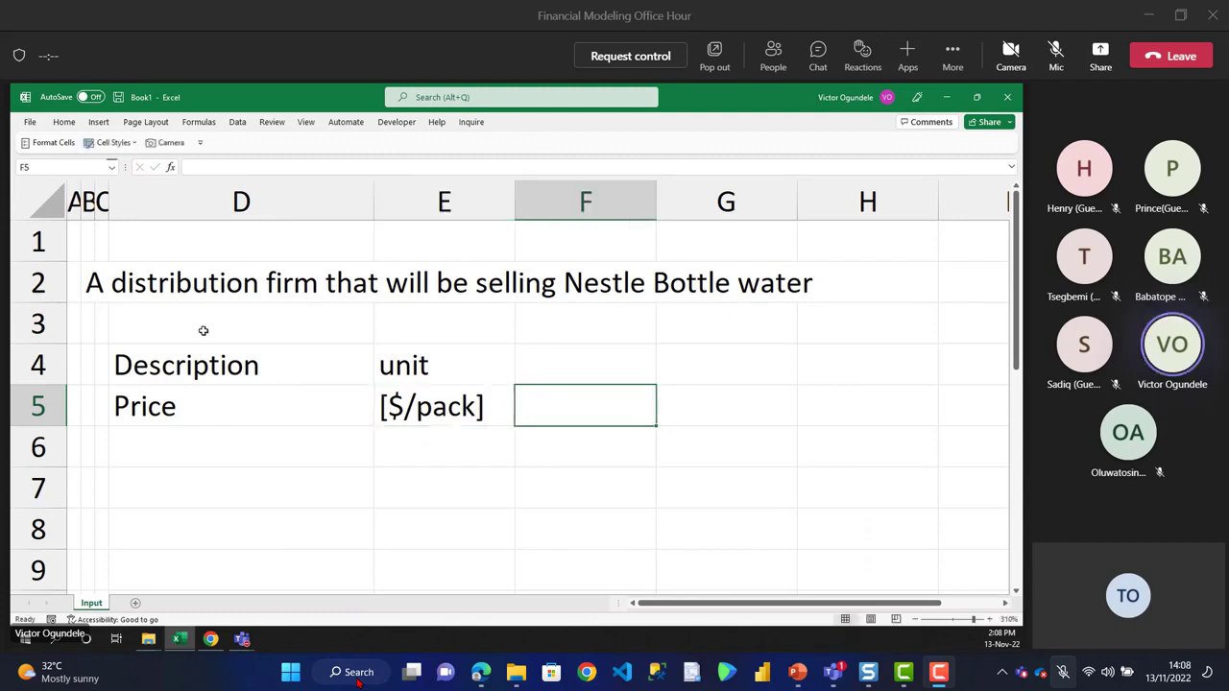
# - Enter the heading "Year 1" in cell H4
pyautogui.press('Tab')
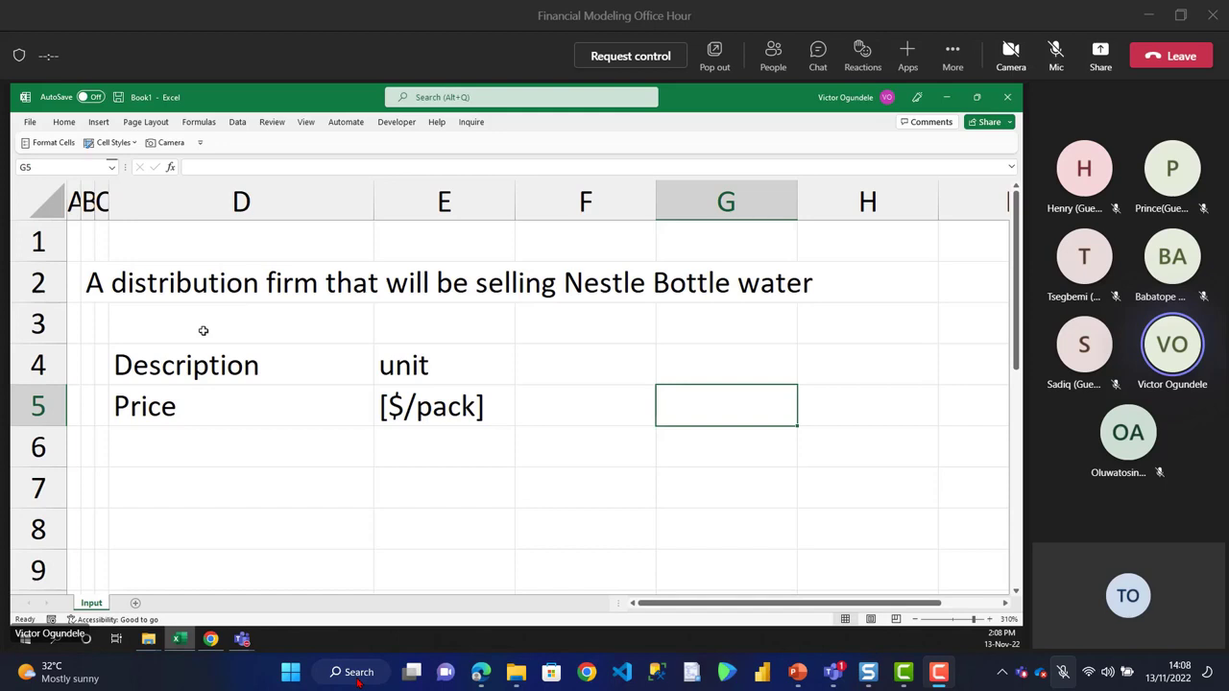
pyautogui.scroll(-1, 202, 330)
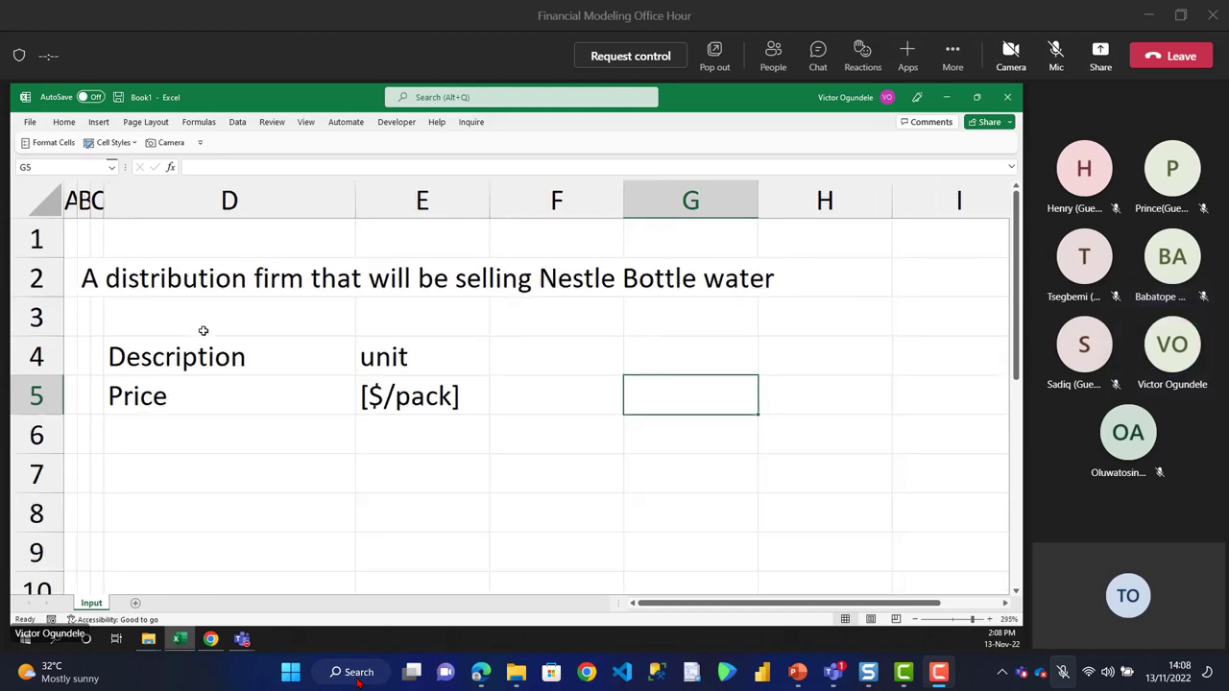
pyautogui.scroll(-1, 203, 331)
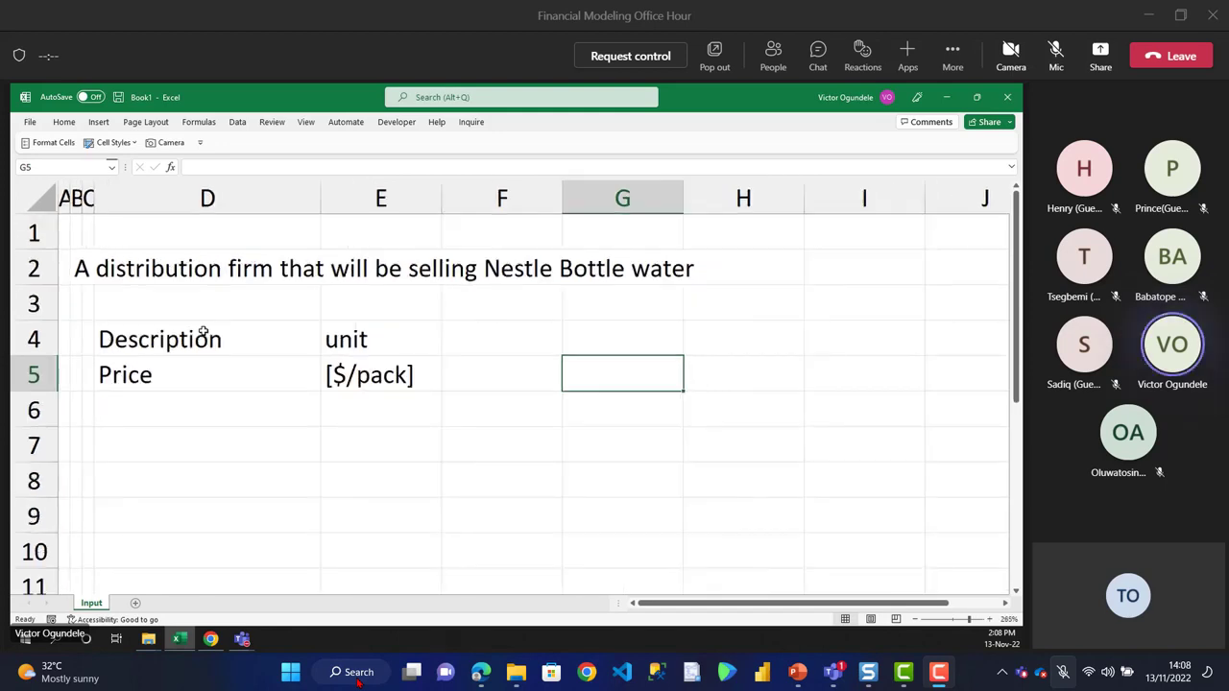
pyautogui.press('Up')
pyautogui.press('Right')
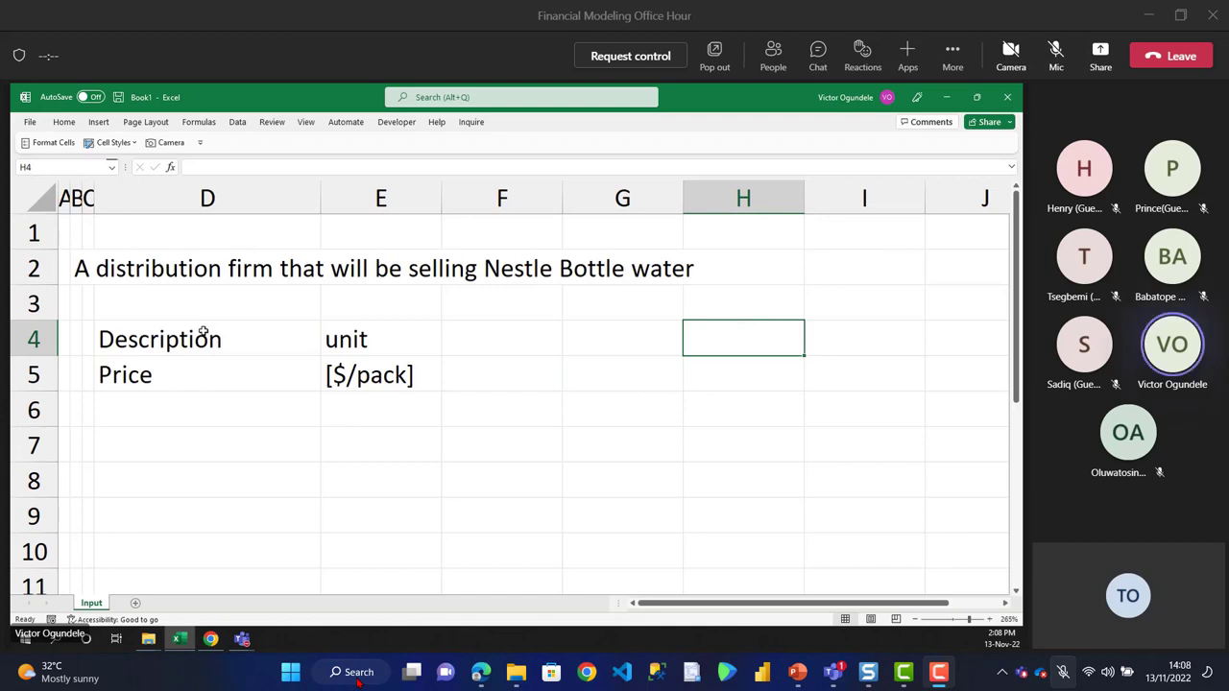
pyautogui.write('Year')
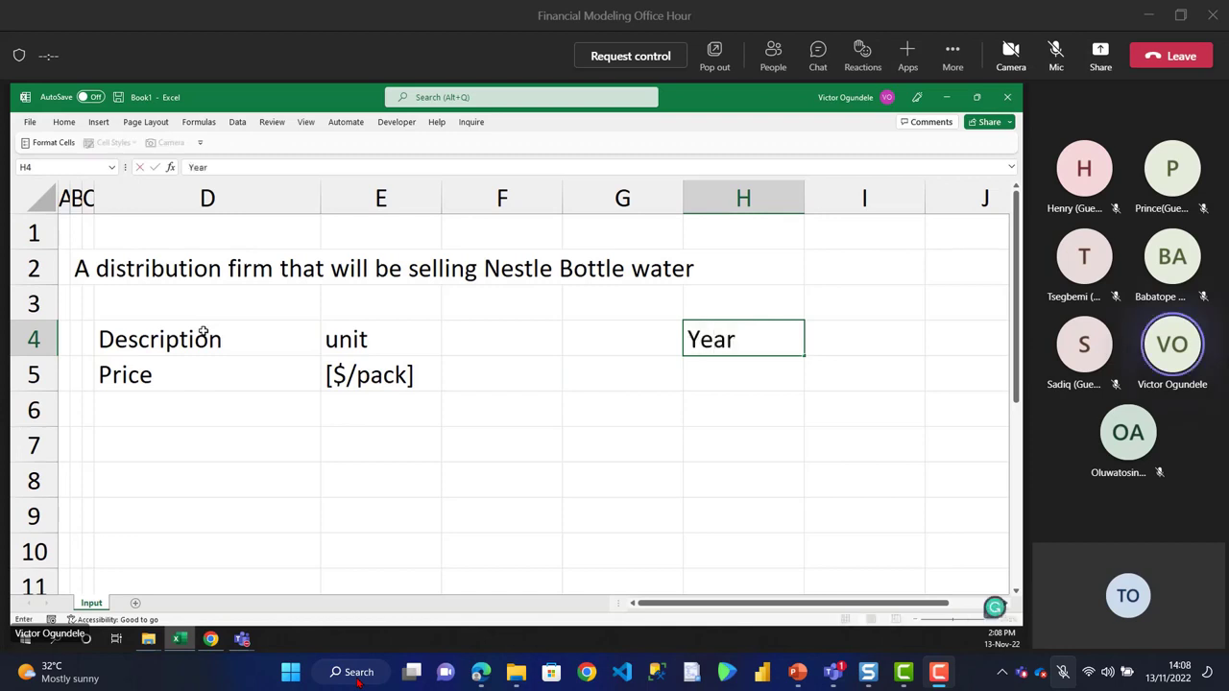
pyautogui.press('Escape')
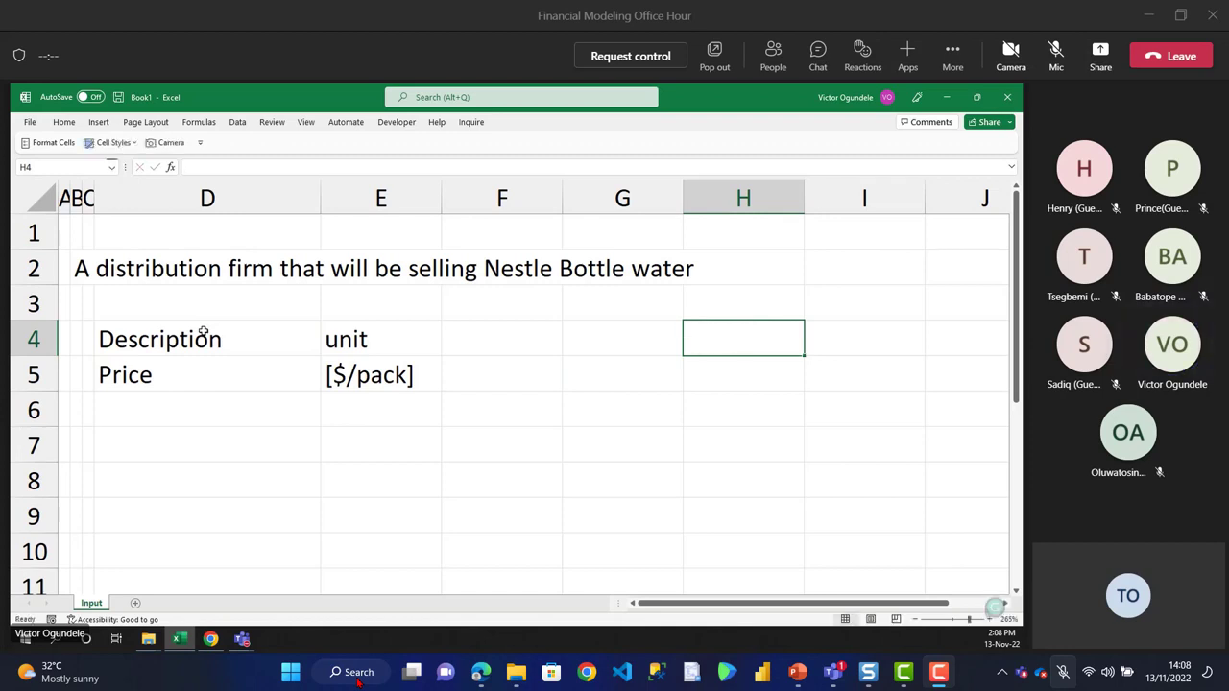
pyautogui.write('Ye')
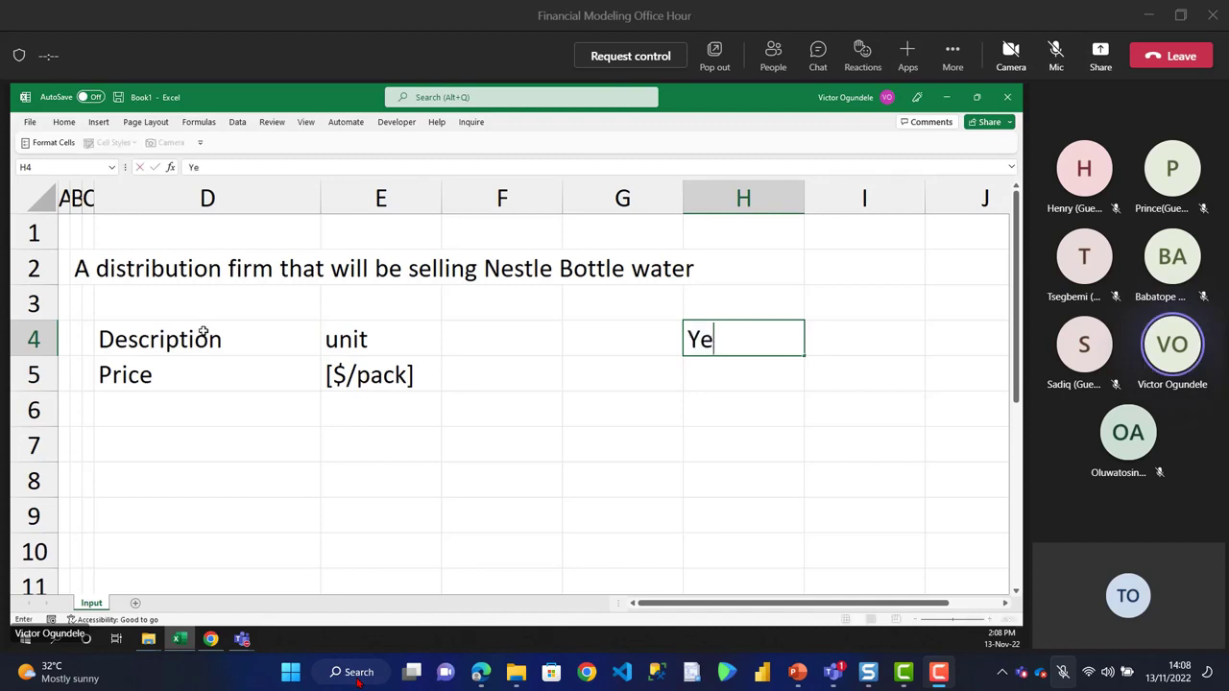
pyautogui.write('ar 1')
pyautogui.hotkey('ctrl', 'Return')
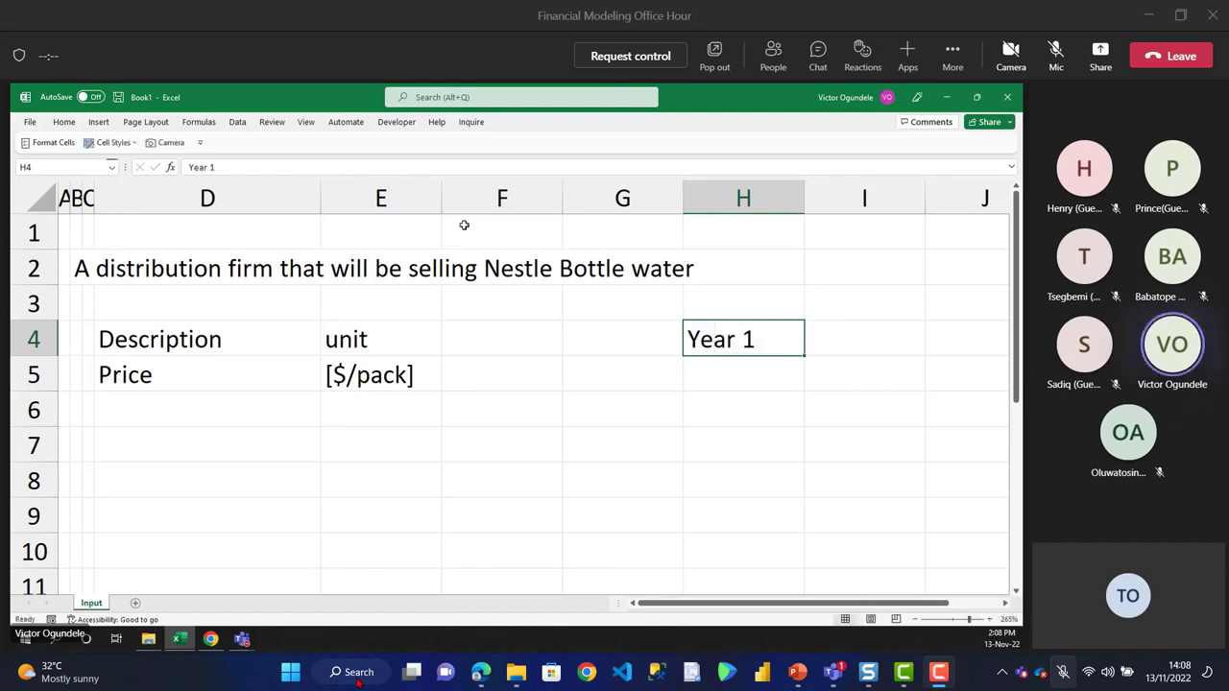
# - Fill the year headings from H4 across to Year 5 in L4 and right-align them
pyautogui.moveTo(805, 355); pyautogui.dragTo(870, 356)
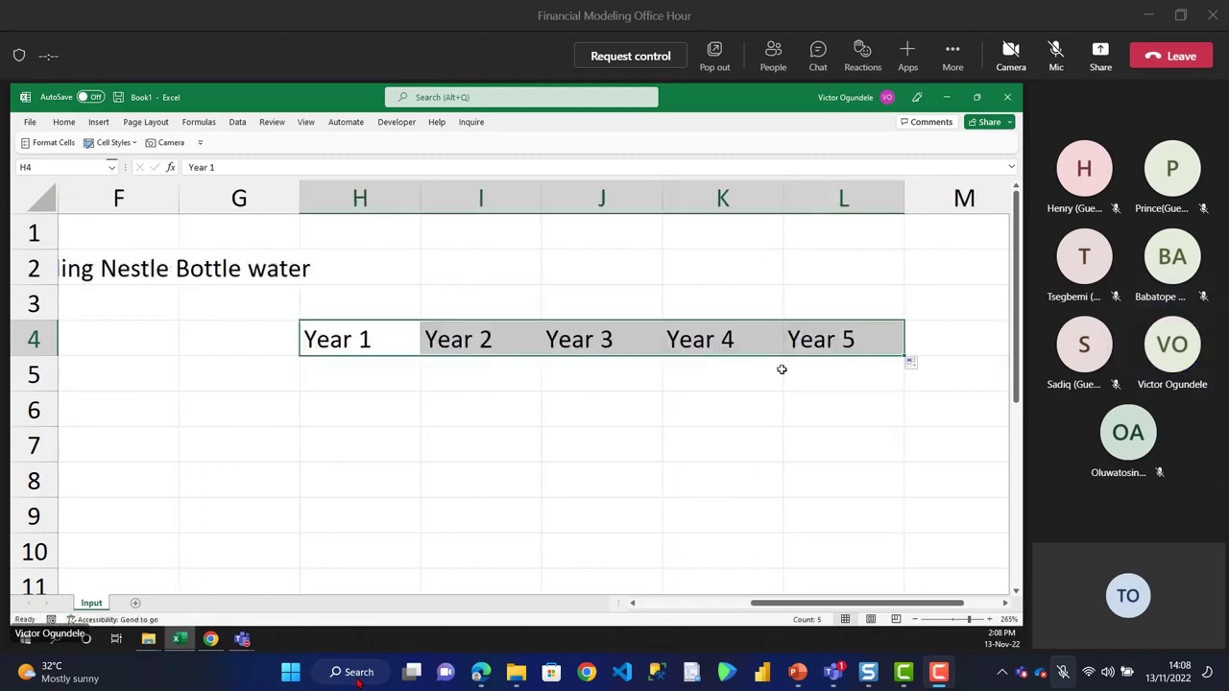
pyautogui.hotkey('alt', 'h')
pyautogui.press('a')
pyautogui.press('r')
pyautogui.press('Home')
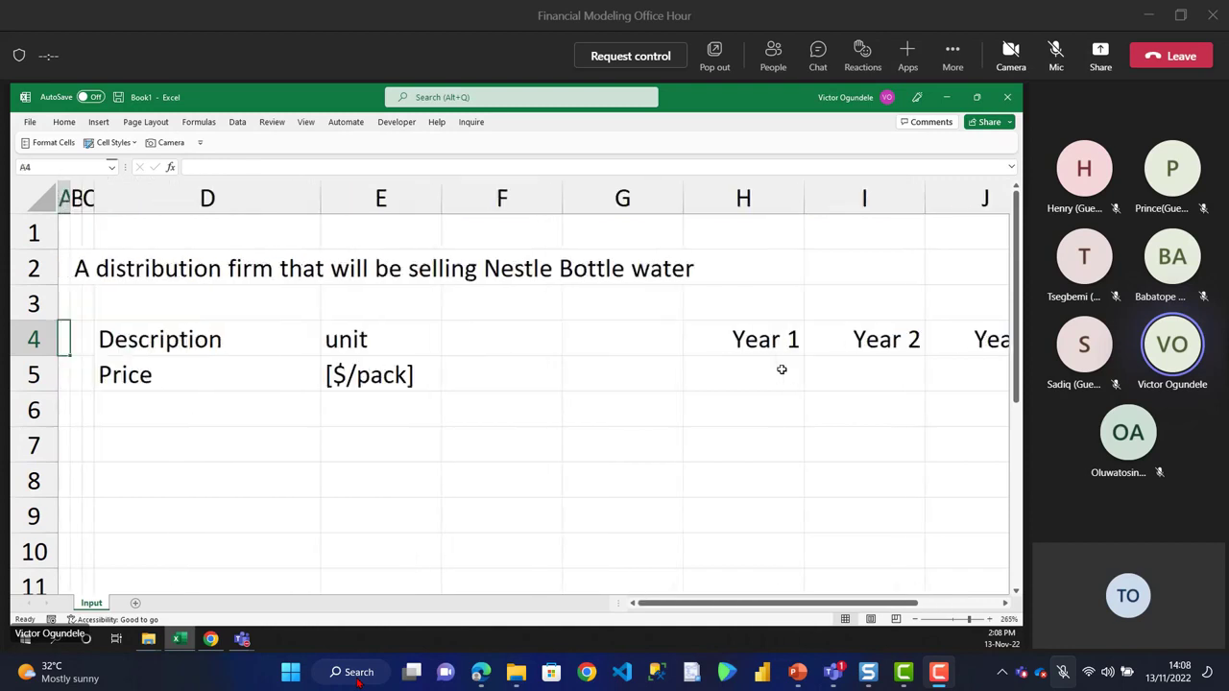
pyautogui.scroll(-3, 782, 369)
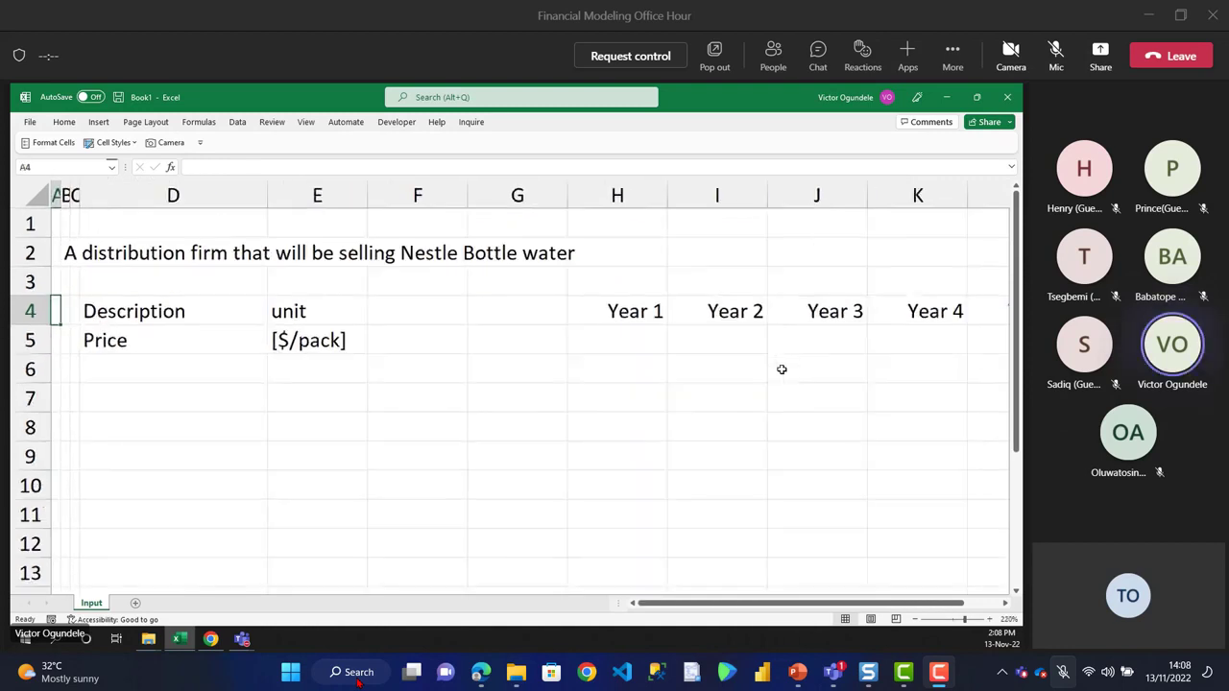
pyautogui.press('Right')
pyautogui.press('Right')
pyautogui.press('Right')
pyautogui.press('Right')
pyautogui.press('Right')
pyautogui.press('Down')
pyautogui.press('Right')
pyautogui.press('Right')
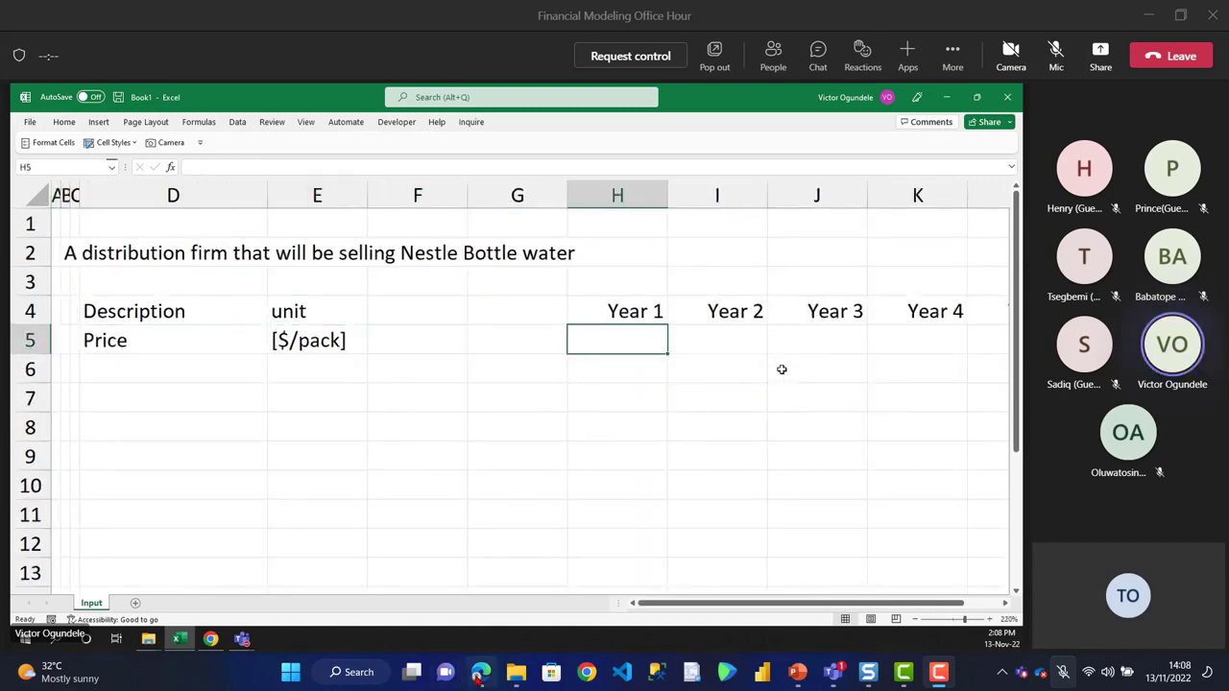
pyautogui.hotkey('shift', 'Right')
pyautogui.hotkey('shift', 'Right')
pyautogui.hotkey('shift', 'Right')
pyautogui.hotkey('shift', 'Right')
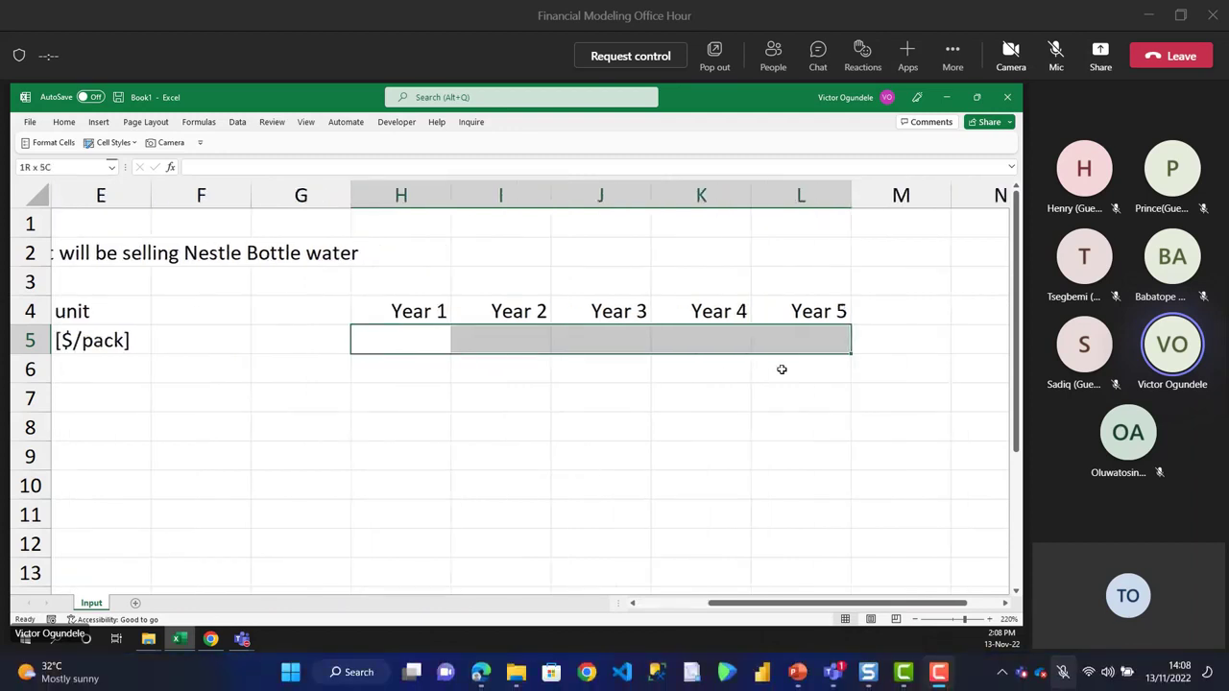
pyautogui.press('Up')
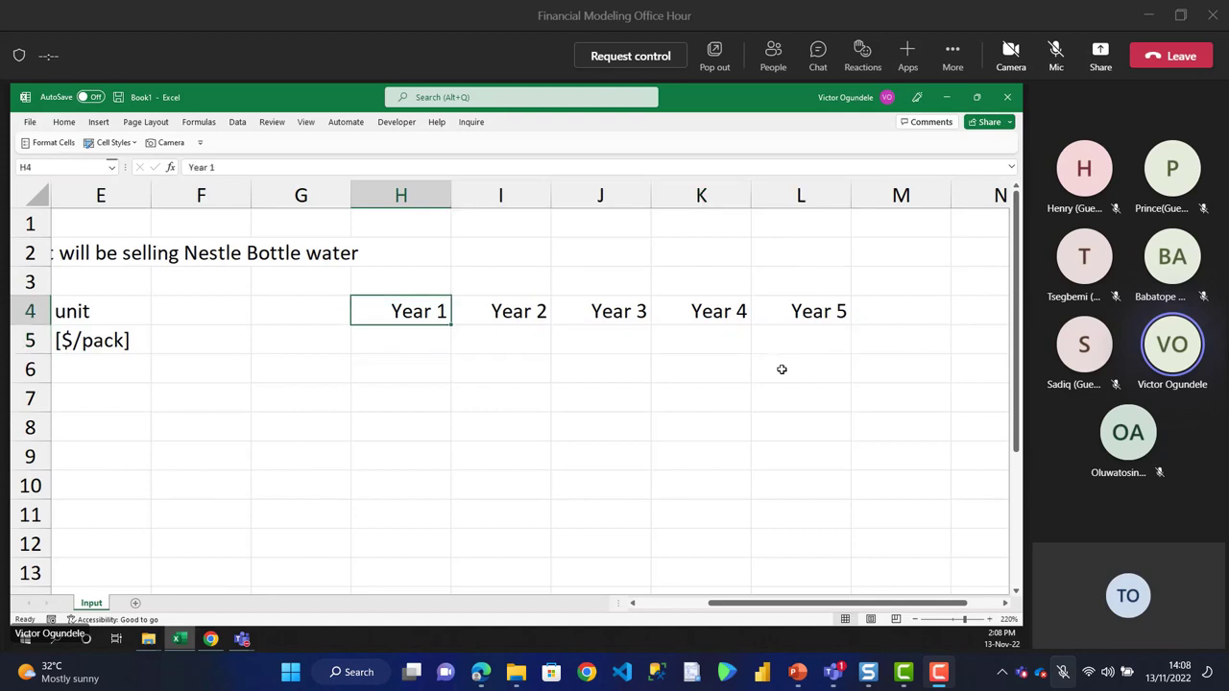
pyautogui.press('Left')
pyautogui.press('Left')
pyautogui.press('Left')
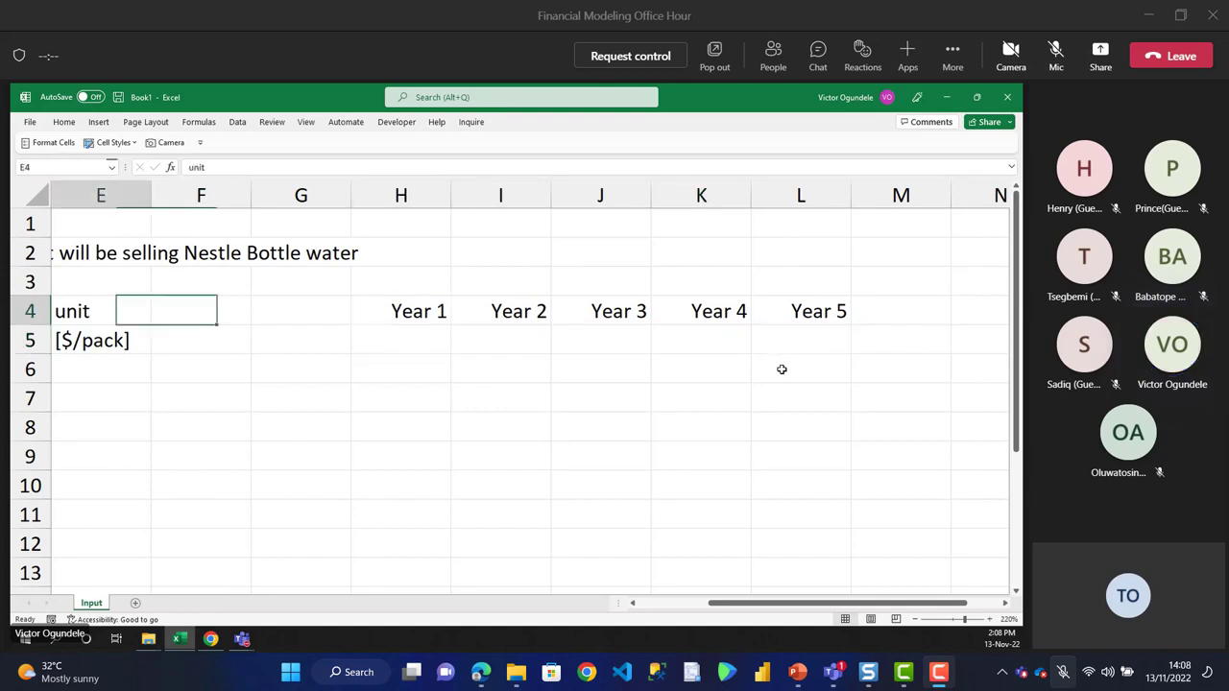
# - Clear the Year 1 to Year 5 headings from cells H4 through L4
pyautogui.press('Right')
pyautogui.press('Right')
pyautogui.press('Right')
pyautogui.hotkey('shift', 'Right')
pyautogui.hotkey('shift', 'Right')
pyautogui.hotkey('shift', 'Right')
pyautogui.hotkey('shift', 'Right')
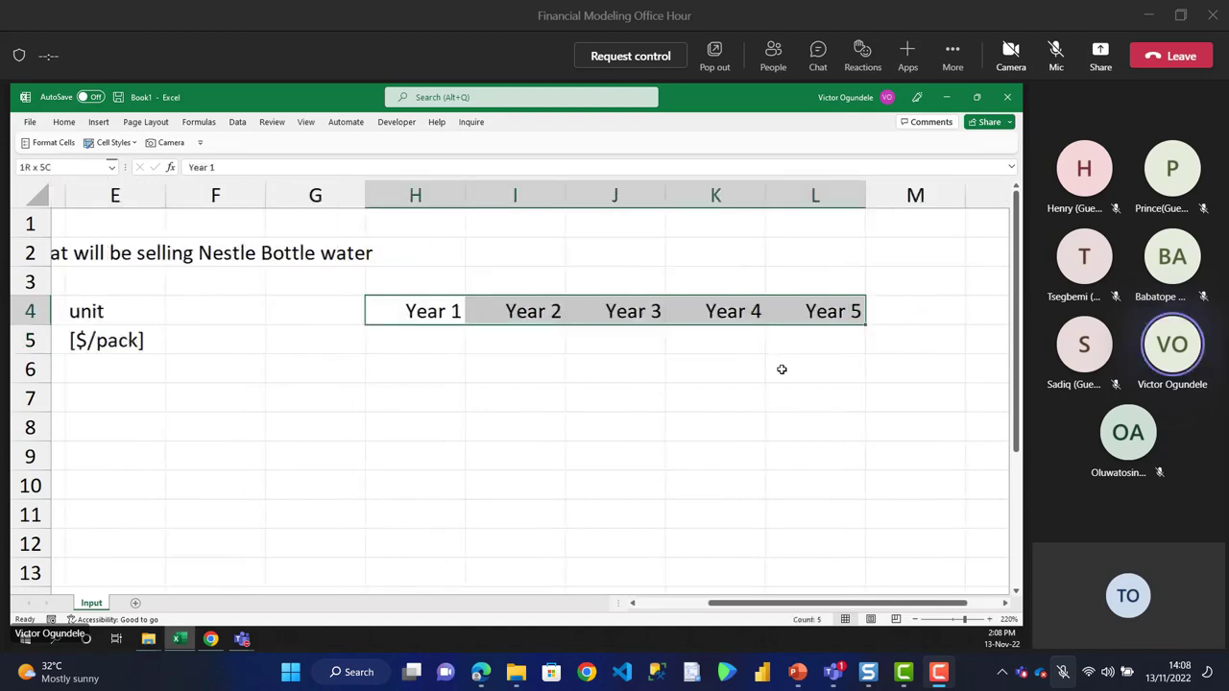
pyautogui.press('Delete')
pyautogui.press('Home')
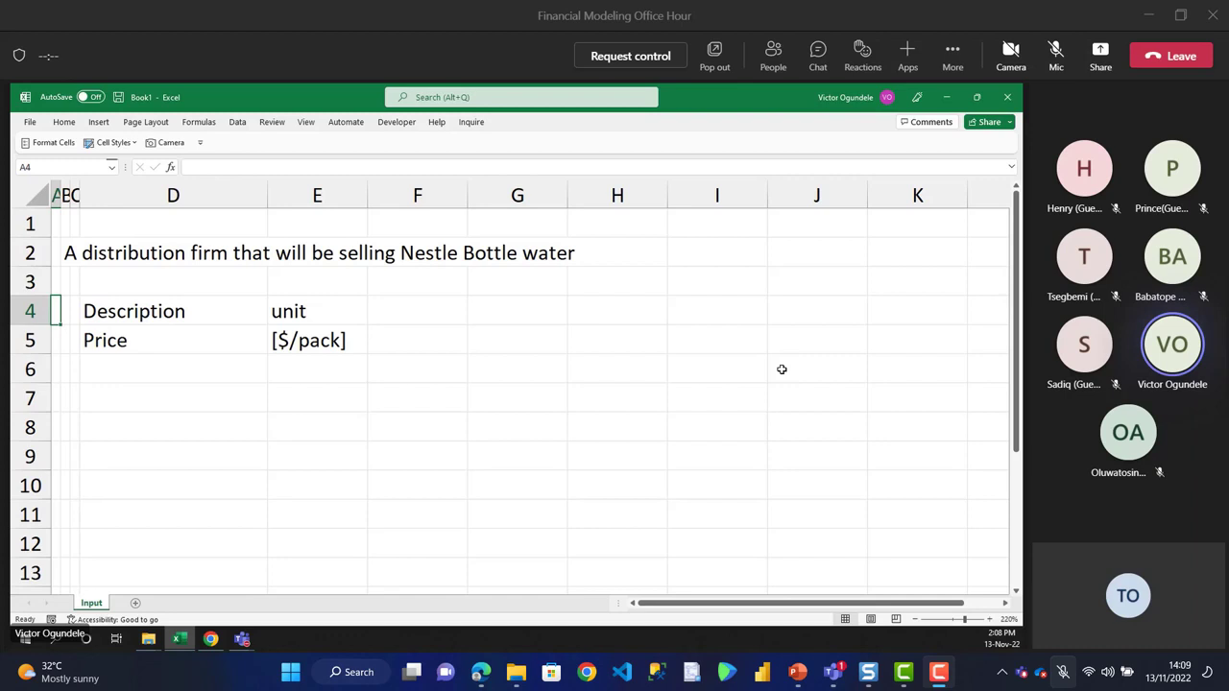
# - Enter 50.0 in cell G5 as the price per pack
pyautogui.scroll(-1, 782, 370)
pyautogui.press('Down')
pyautogui.press('Right')
pyautogui.press('Right')
pyautogui.press('Right')
pyautogui.press('Right')
pyautogui.press('Right')
pyautogui.press('Right')
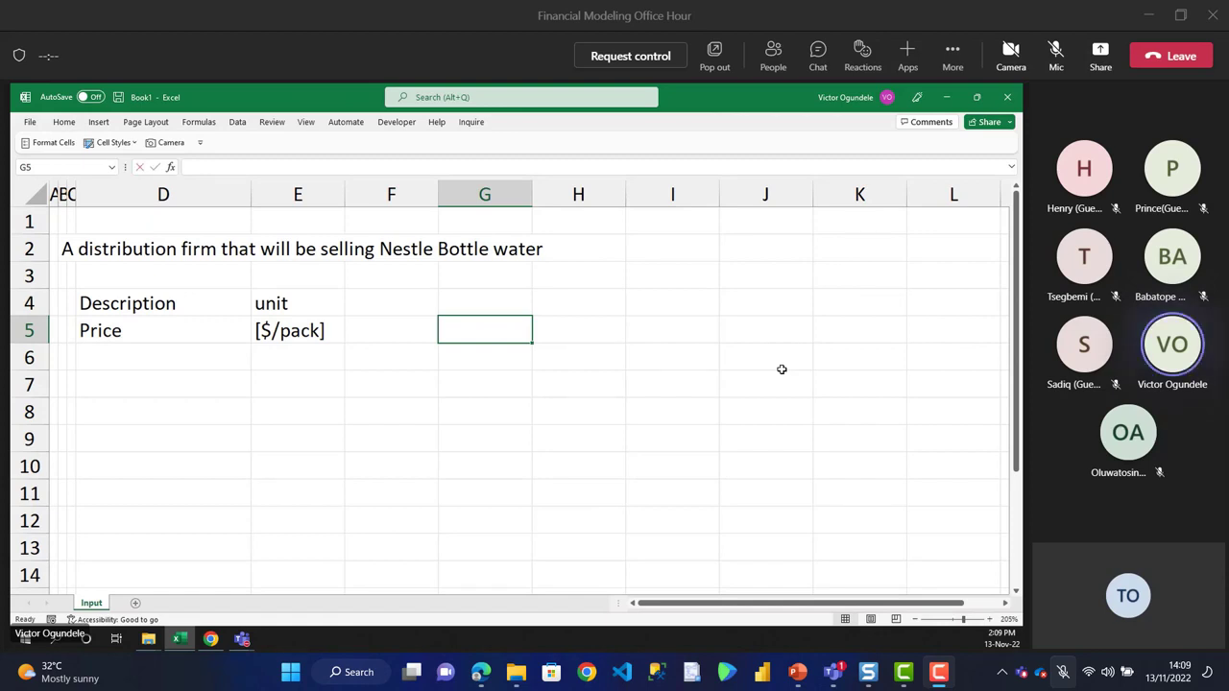
pyautogui.write('50')
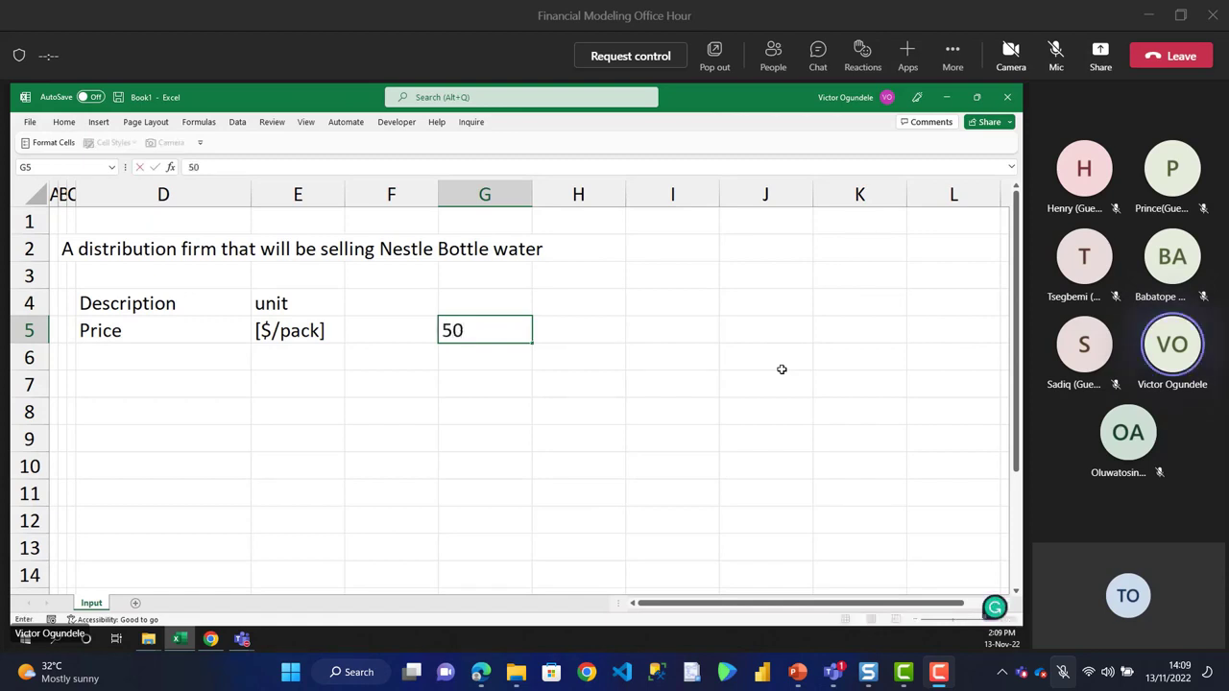
pyautogui.write('.0')
pyautogui.hotkey('ctrl', 'Return')
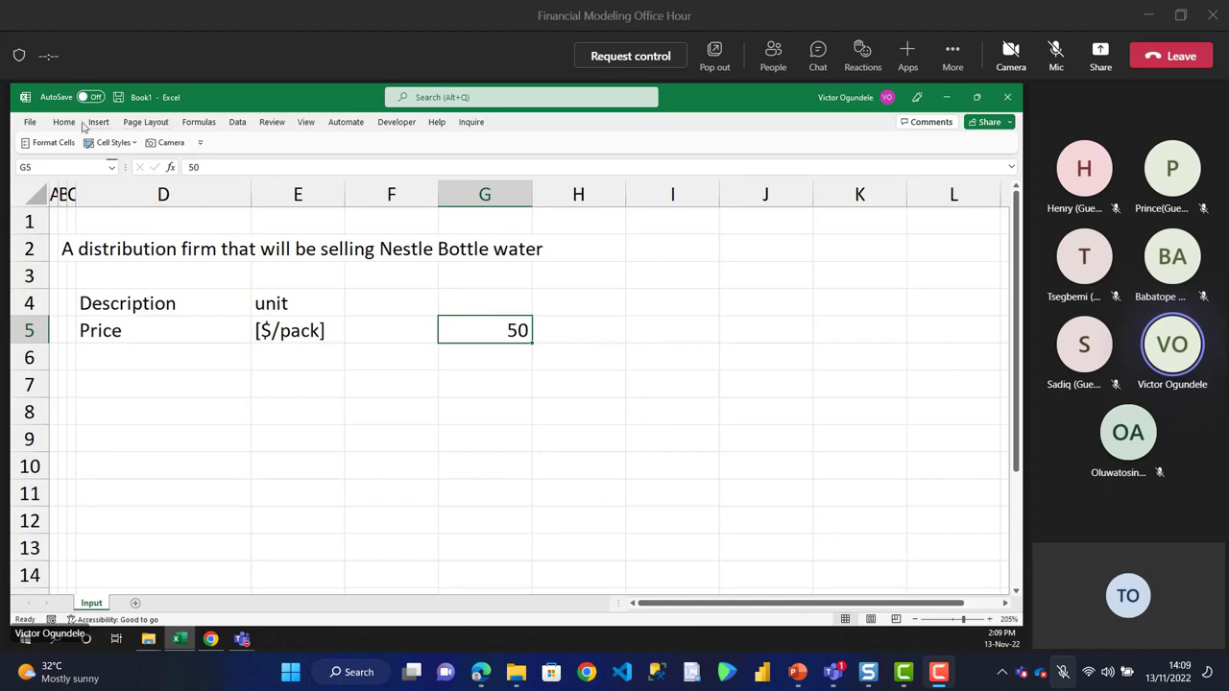
# - Modify the Normal cell style to use the custom number format #,##0.0_);[Red](#,##0.0);-
pyautogui.click(64, 122)
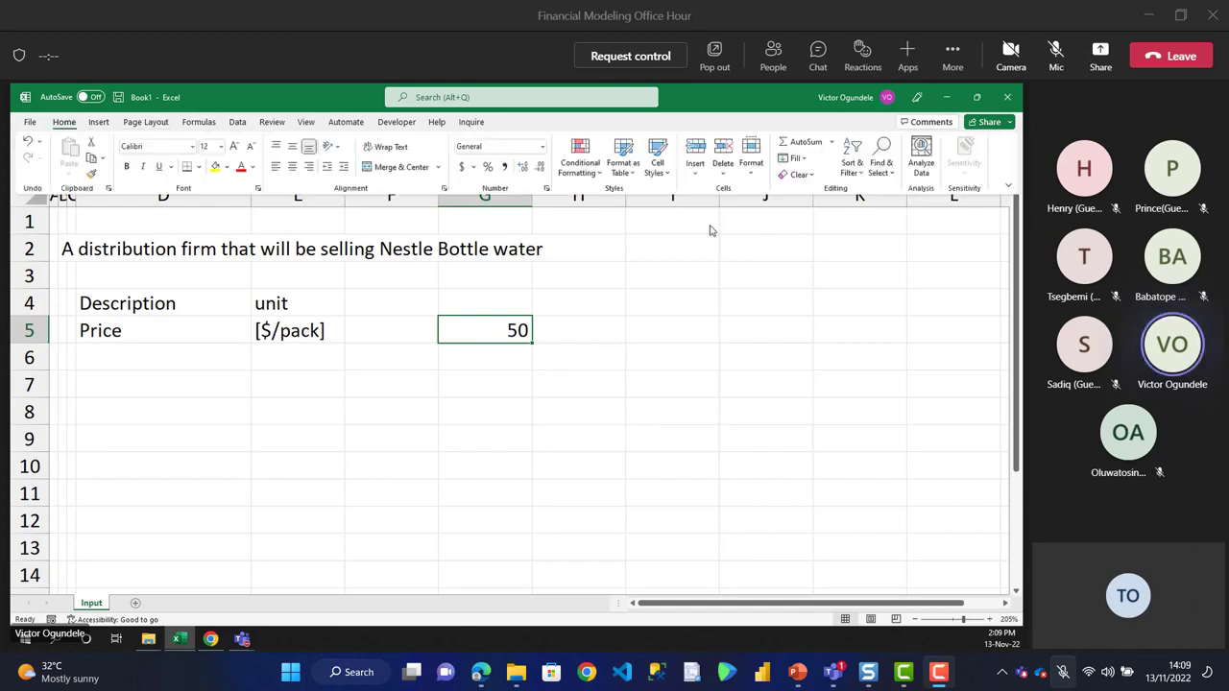
pyautogui.click(665, 176)
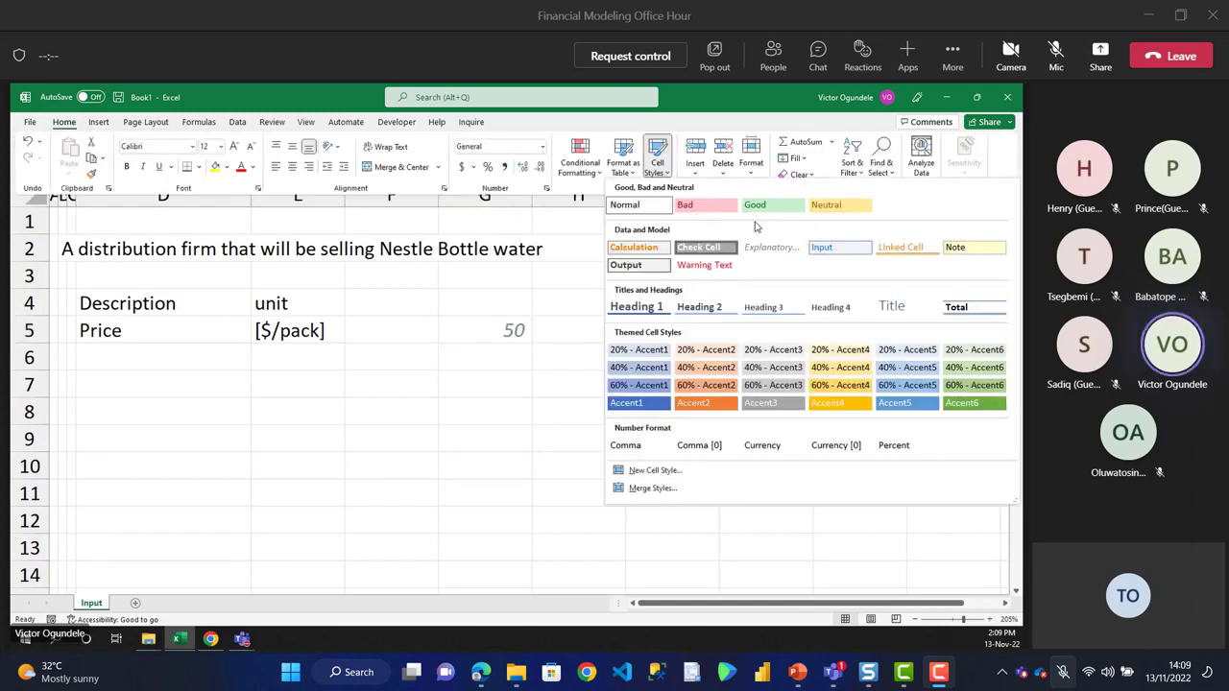
pyautogui.click(641, 206)
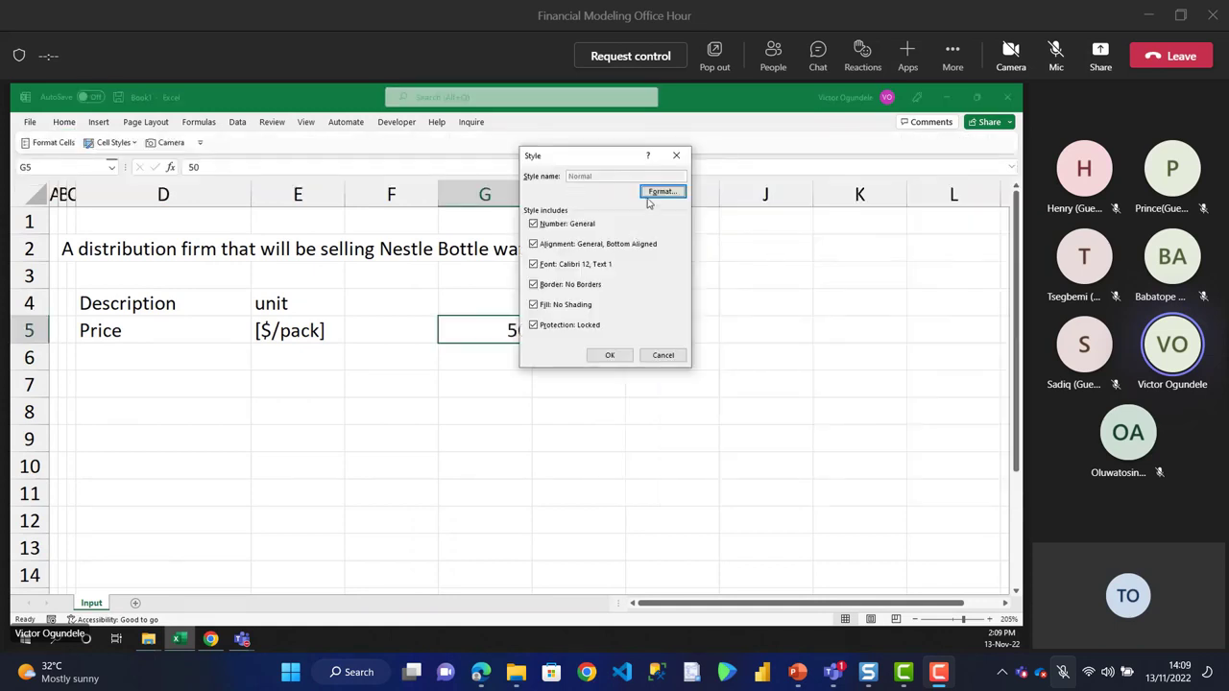
pyautogui.click(662, 192)
pyautogui.click(465, 137)
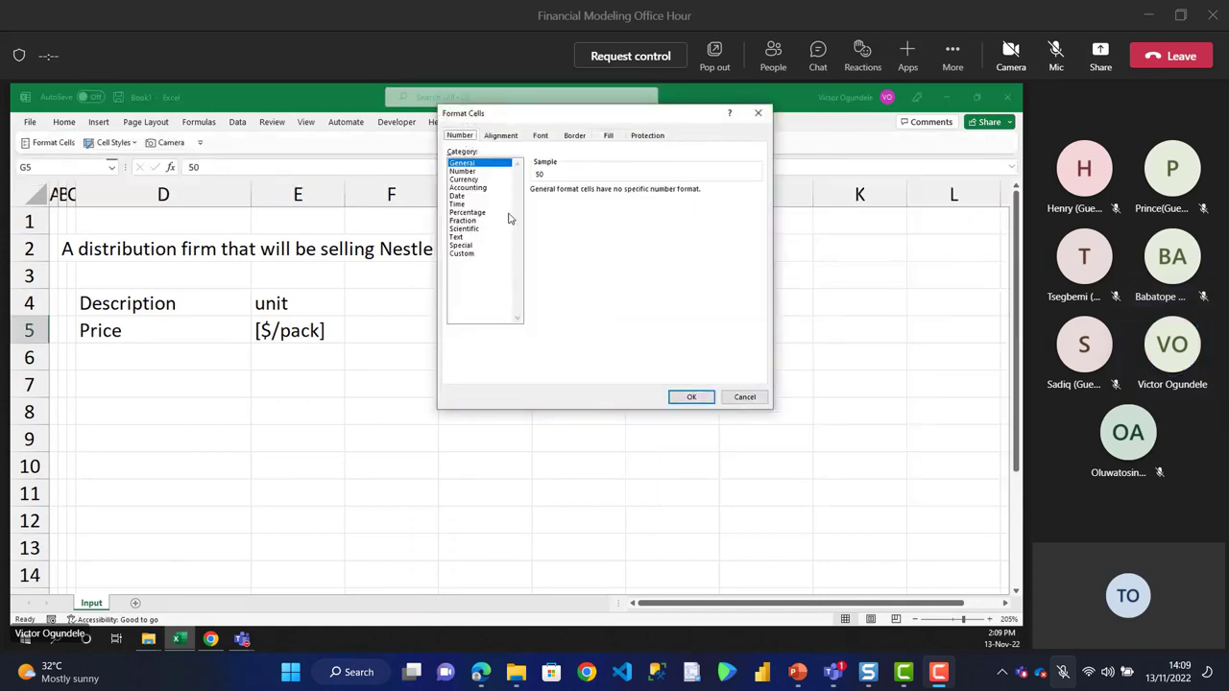
pyautogui.click(470, 253)
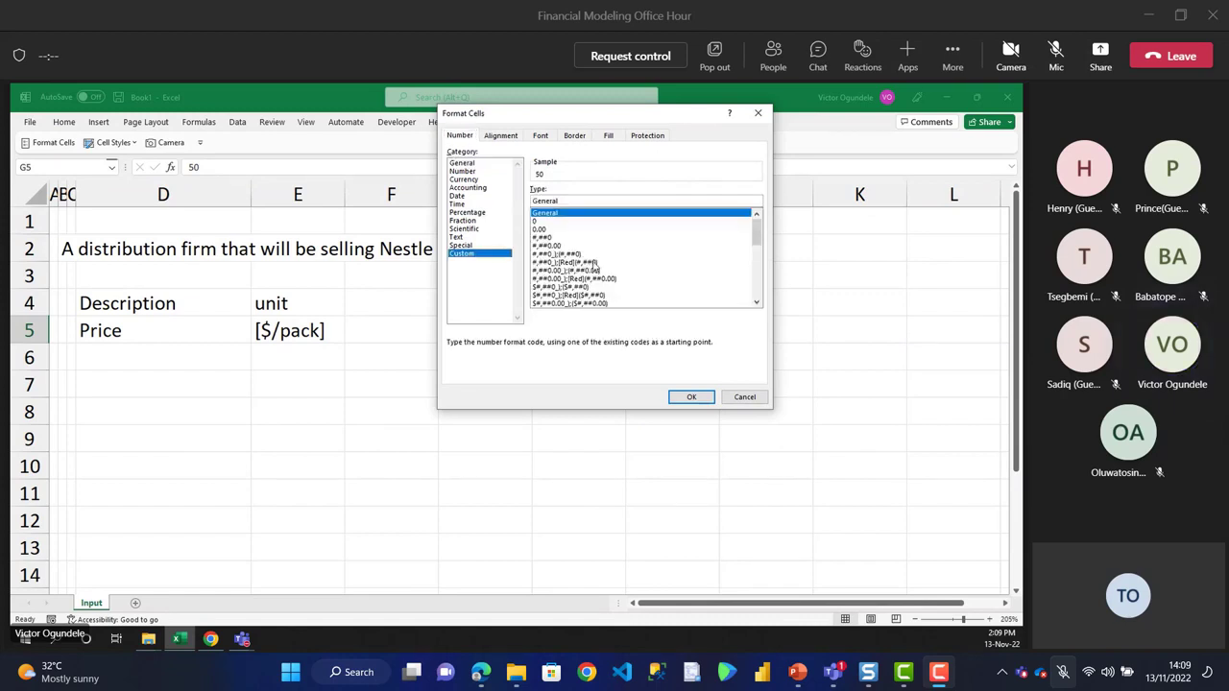
pyautogui.click(588, 262)
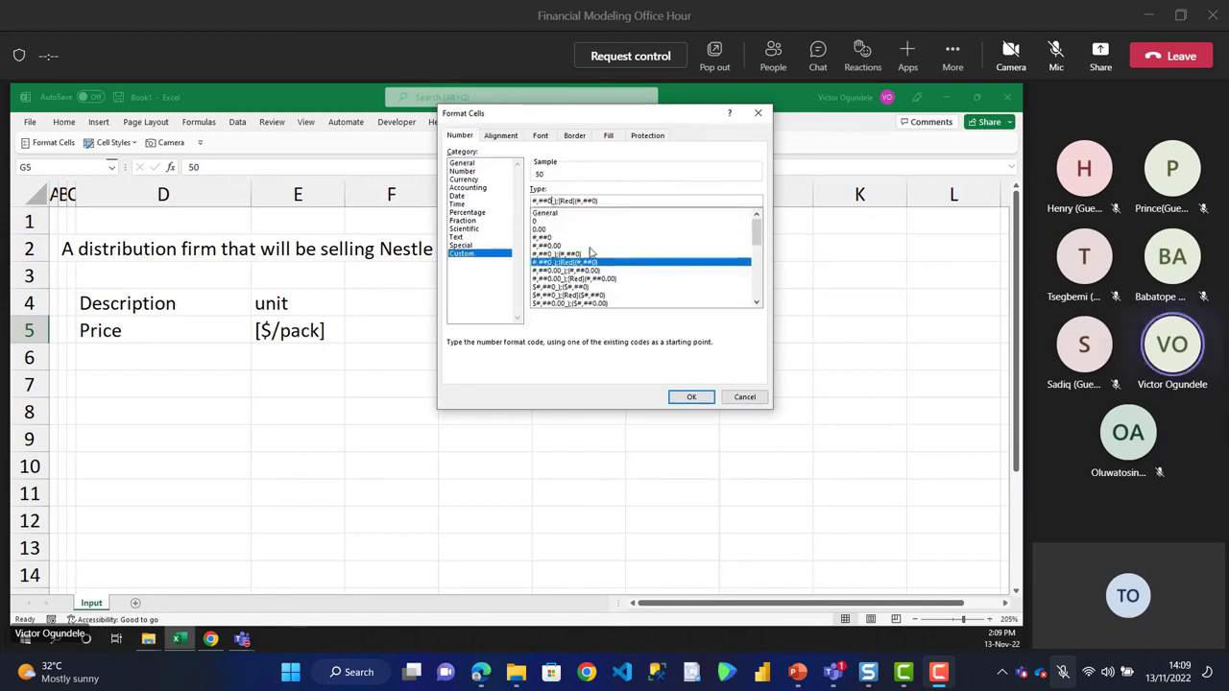
pyautogui.write('.0')
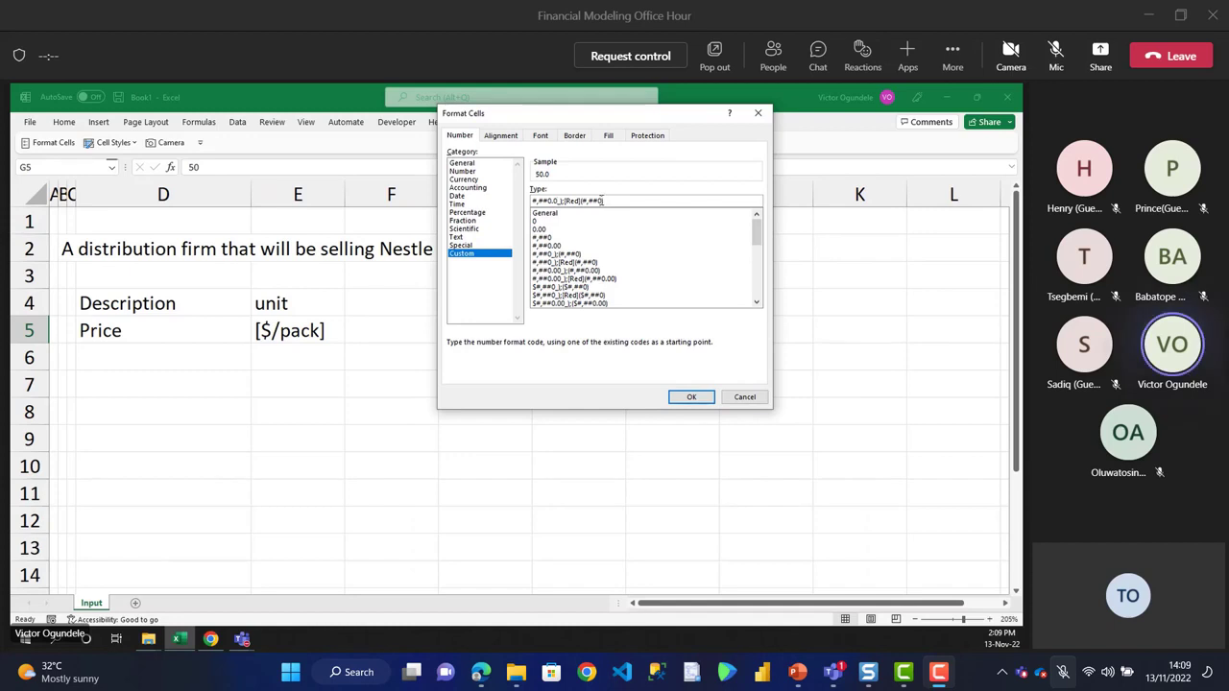
pyautogui.write('0')
pyautogui.click(691, 396)
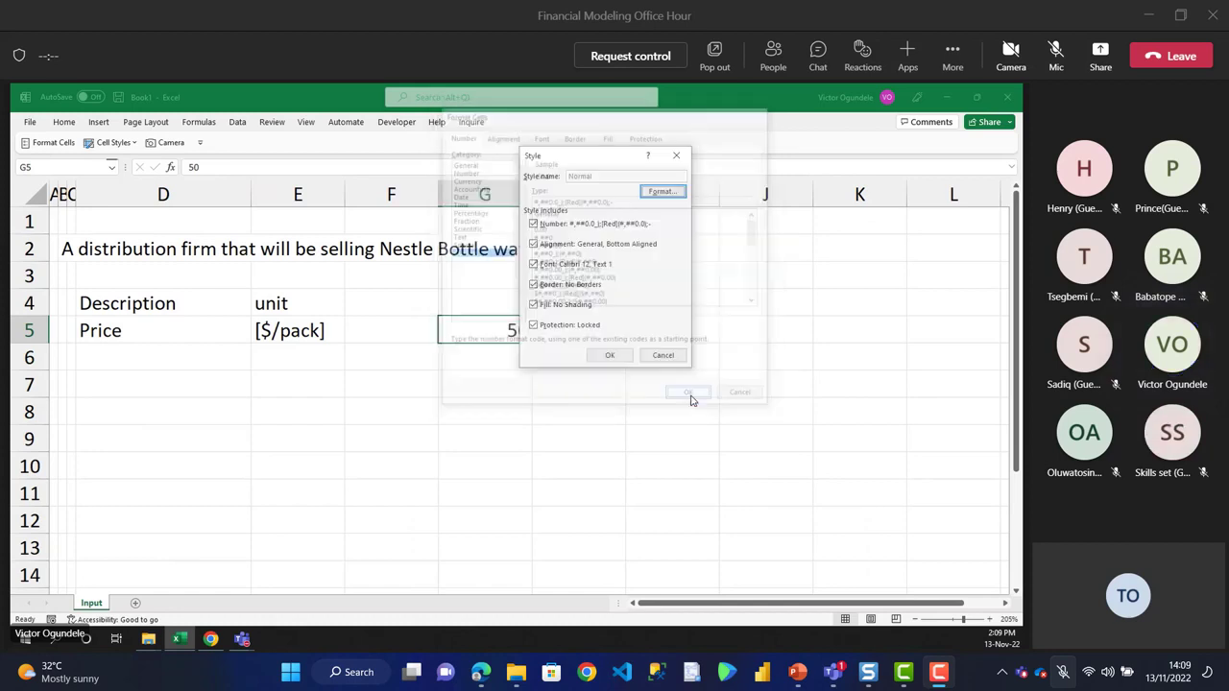
pyautogui.click(609, 355)
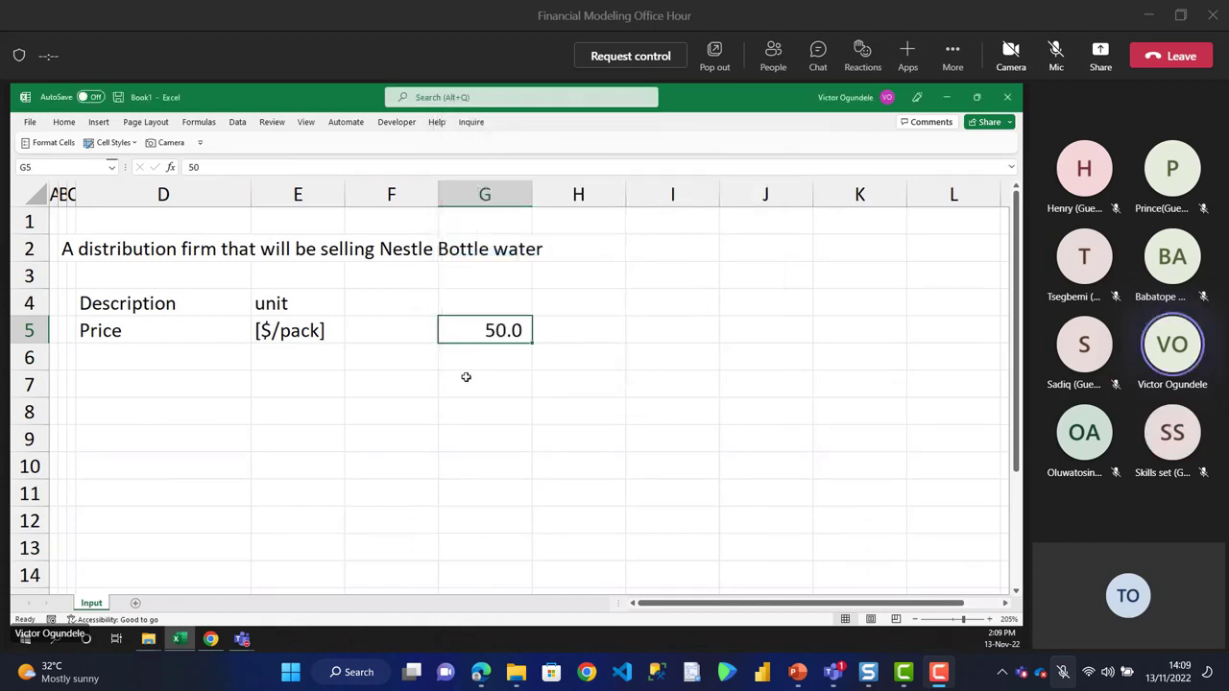
# - Apply the Input cell style to the price value in cell G5
pyautogui.press('Left')
pyautogui.press('Left')
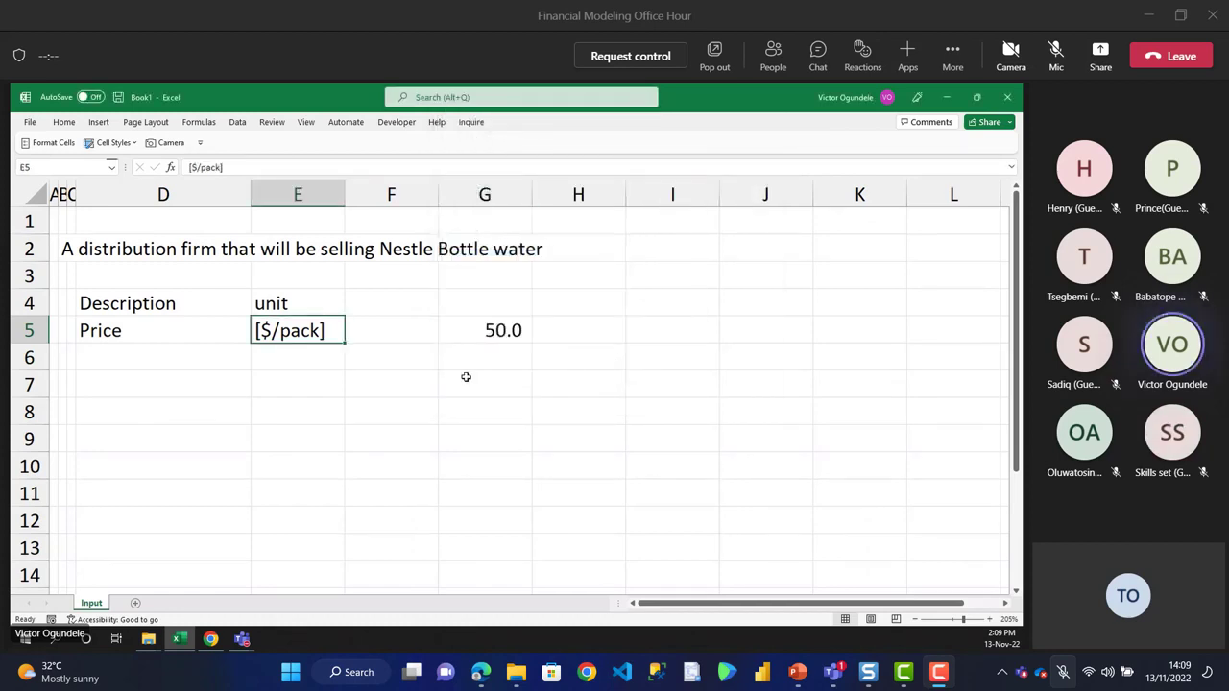
pyautogui.press('Right')
pyautogui.press('Right')
pyautogui.hotkey('alt', '2')
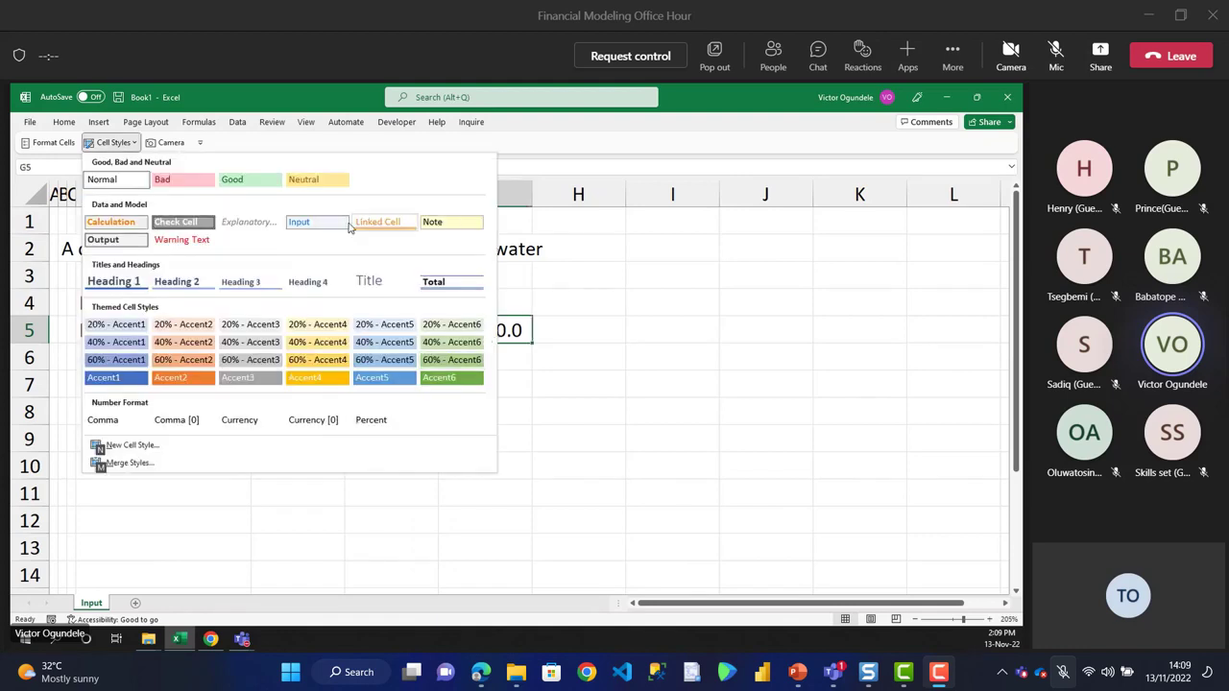
pyautogui.click(336, 223)
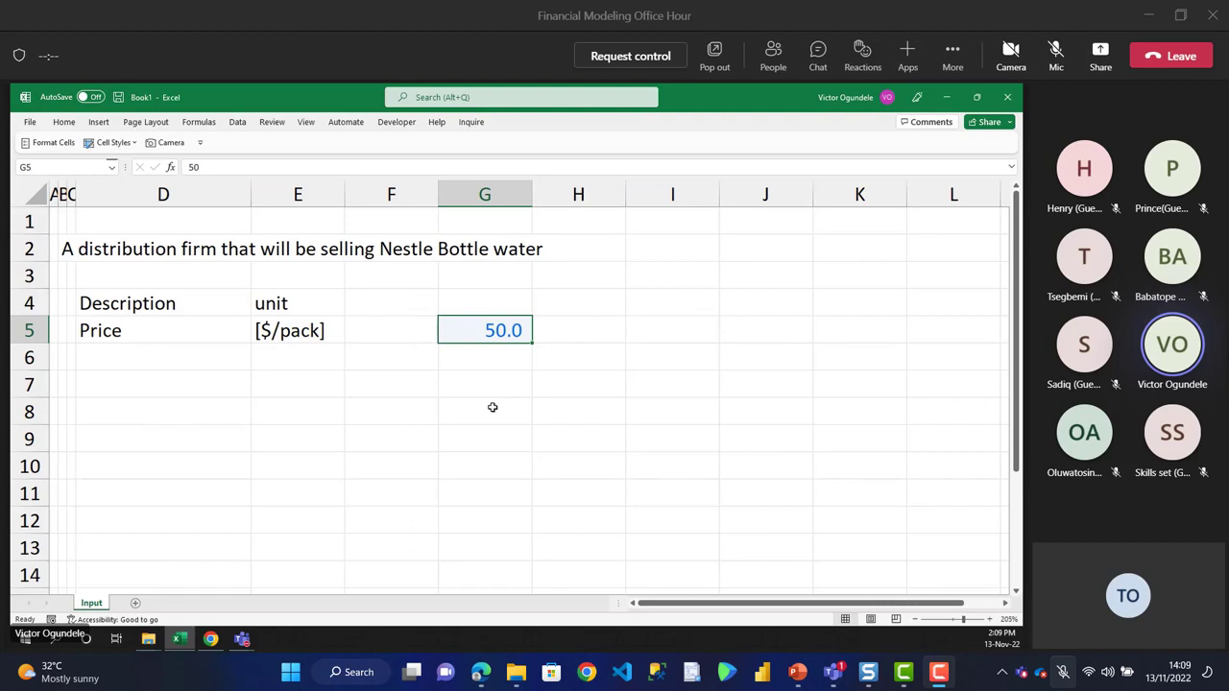
# - Enter the label "Variable cost" in cell D6, below Price
pyautogui.press('Left')
pyautogui.press('Left')
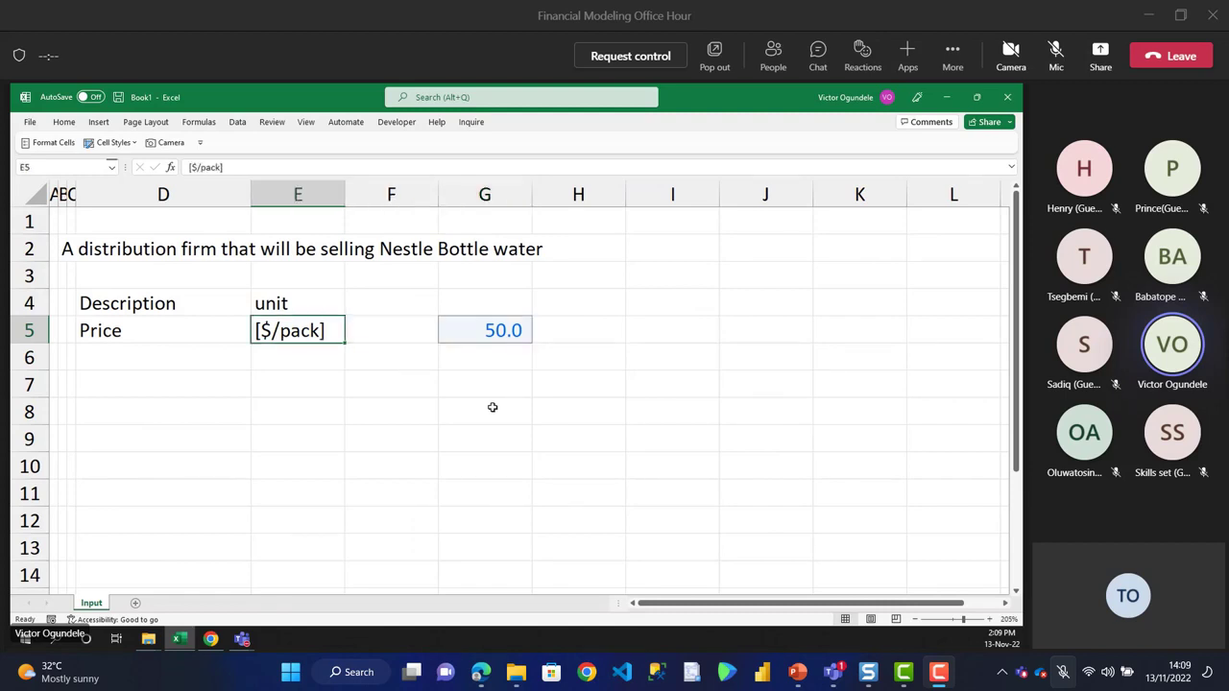
pyautogui.press('Right')
pyautogui.press('Right')
pyautogui.press('Left')
pyautogui.press('Left')
pyautogui.press('Left')
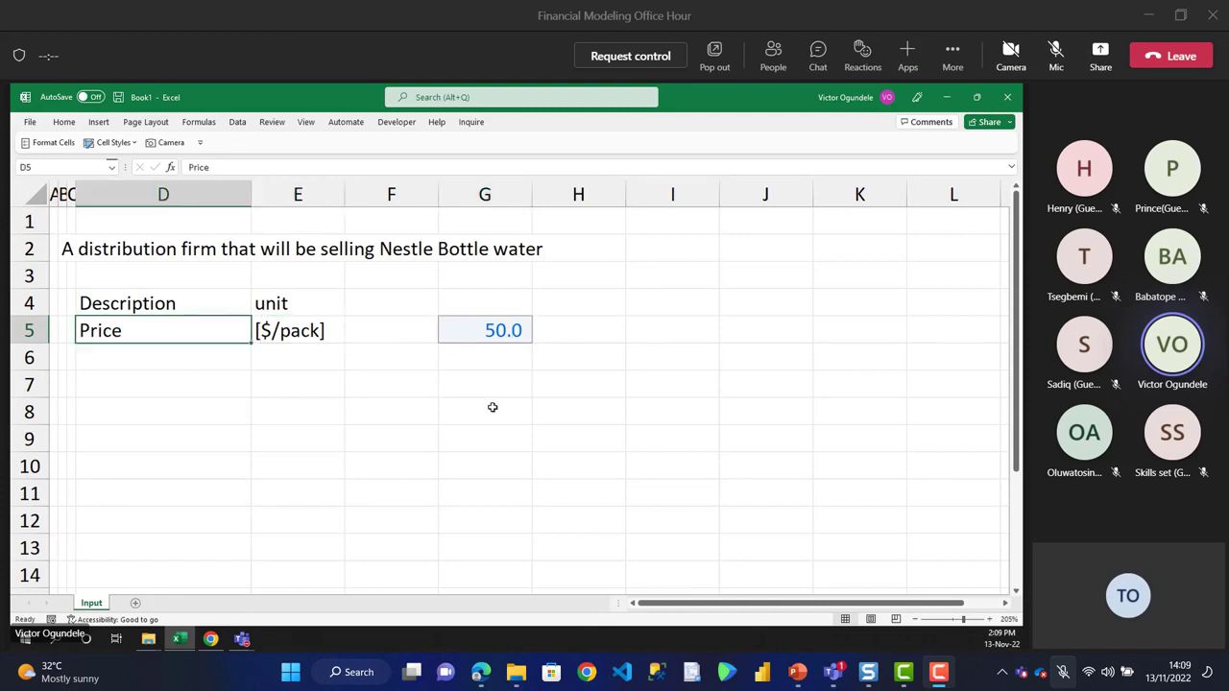
pyautogui.press('Down')
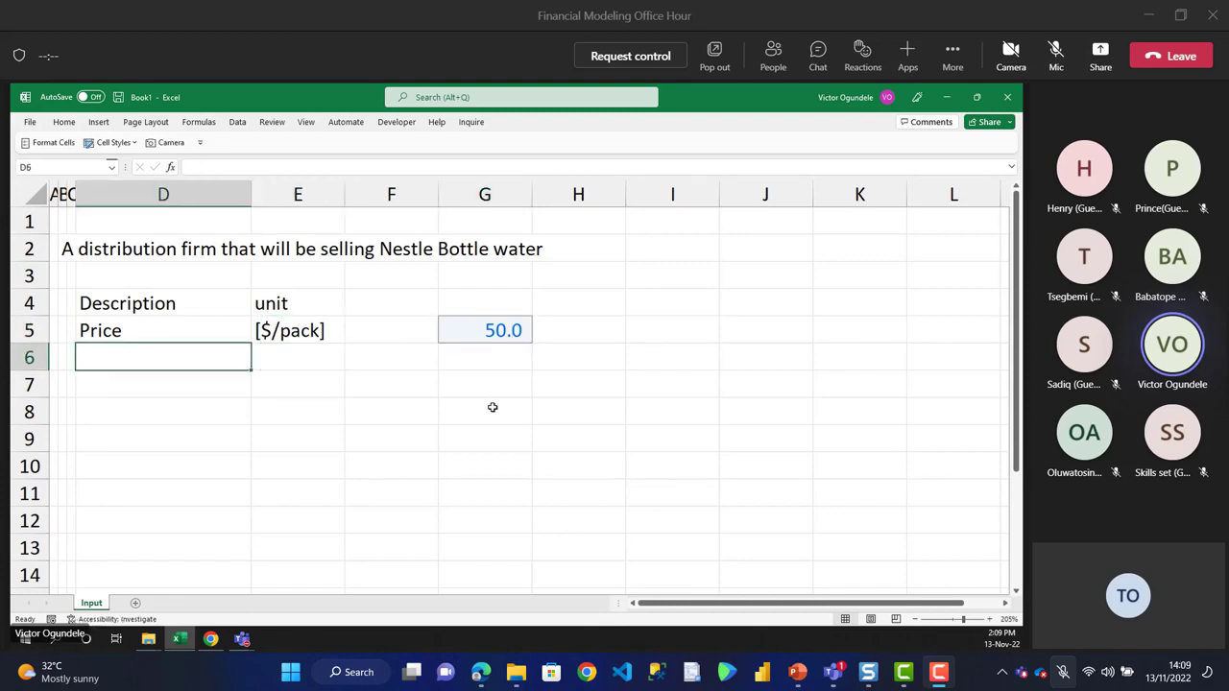
pyautogui.write('Un')
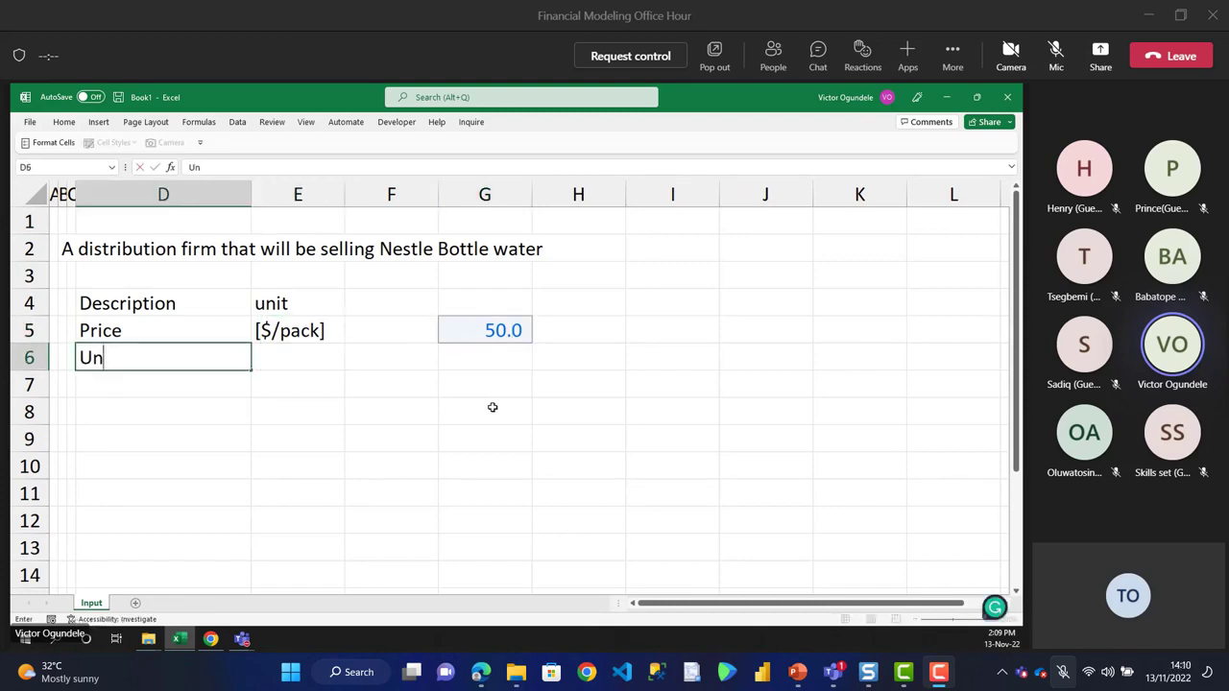
pyautogui.press('BackSpace')
pyautogui.press('BackSpace')
pyautogui.write('Variabl')
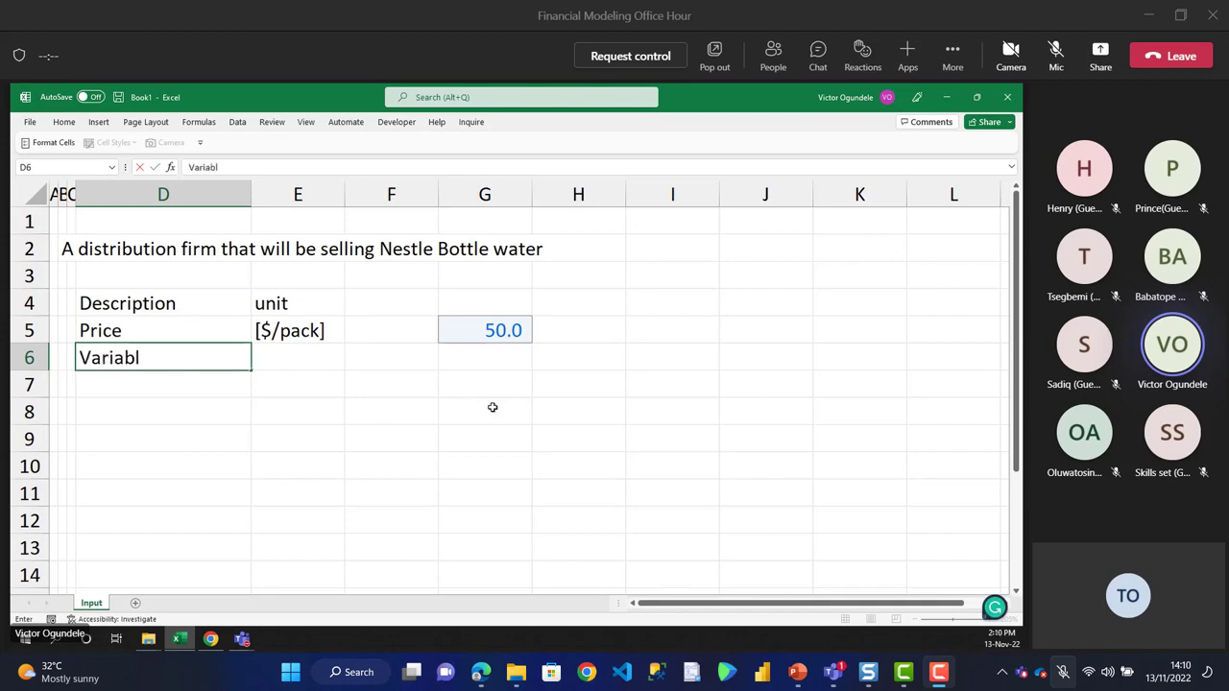
pyautogui.write('e cost')
pyautogui.hotkey('ctrl', 'Return')
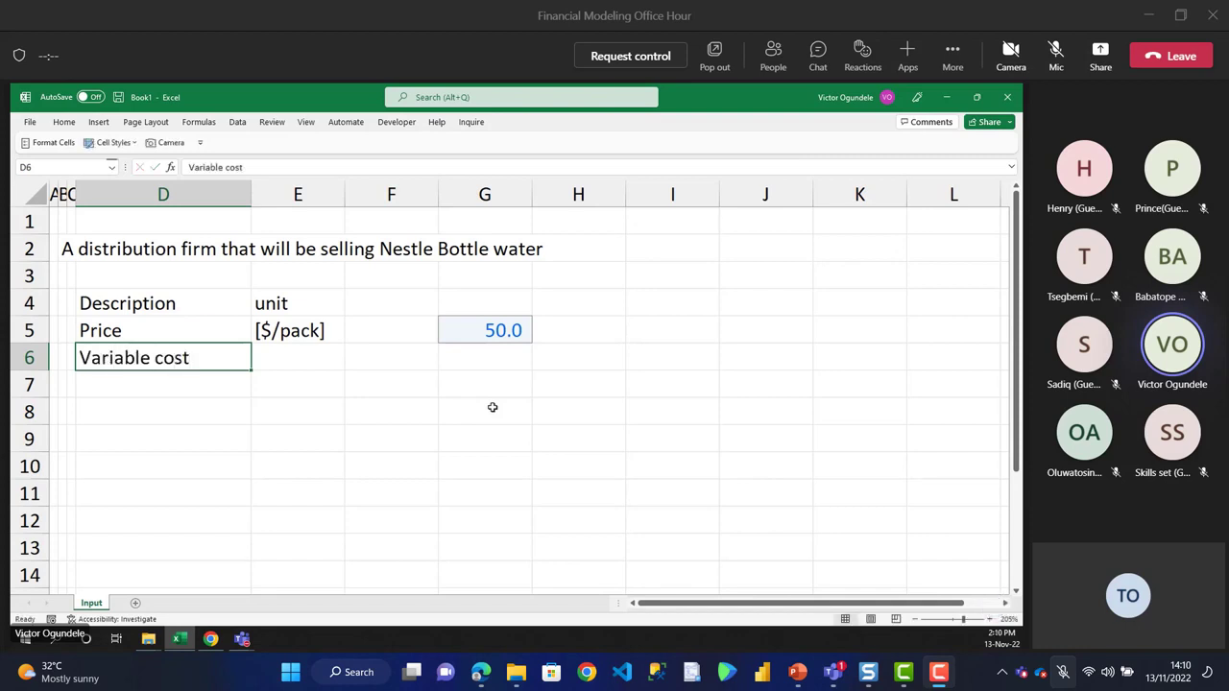
# - Fill the [$/pack] unit and the input formatting down into row 6, and set the variable cost in G6 to 38.5
pyautogui.press('Right')
pyautogui.hotkey('ctrl', 'd')
pyautogui.press('Right')
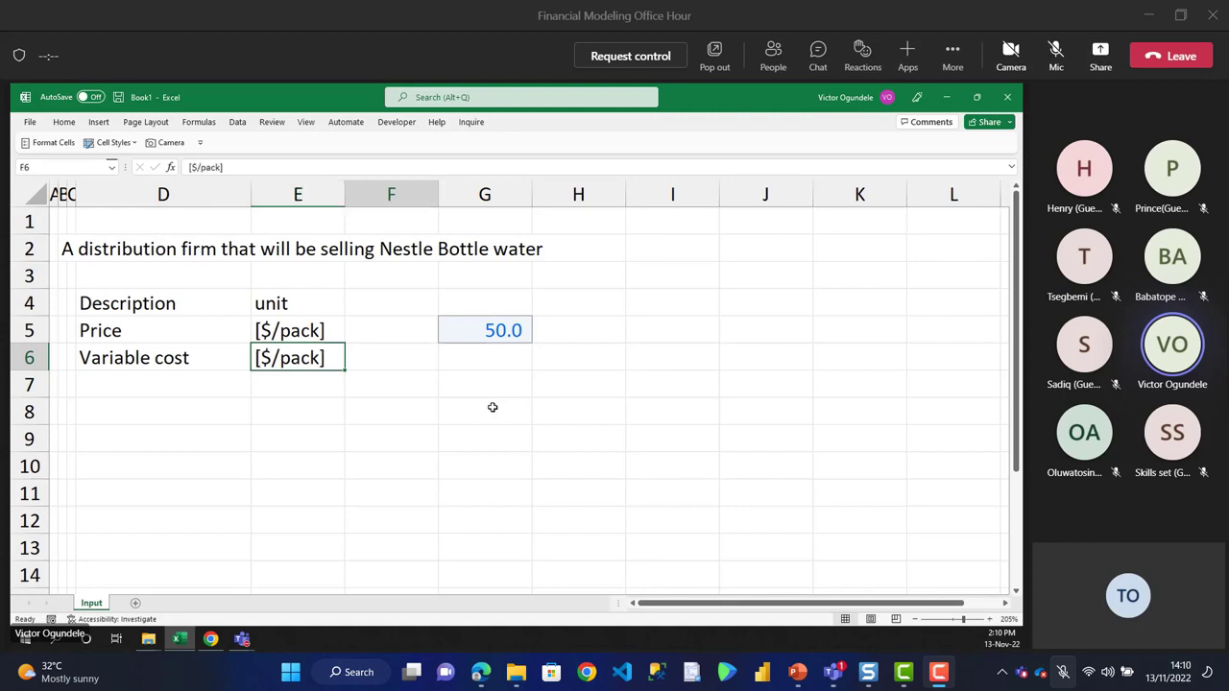
pyautogui.press('Right')
pyautogui.hotkey('ctrl', 'd')
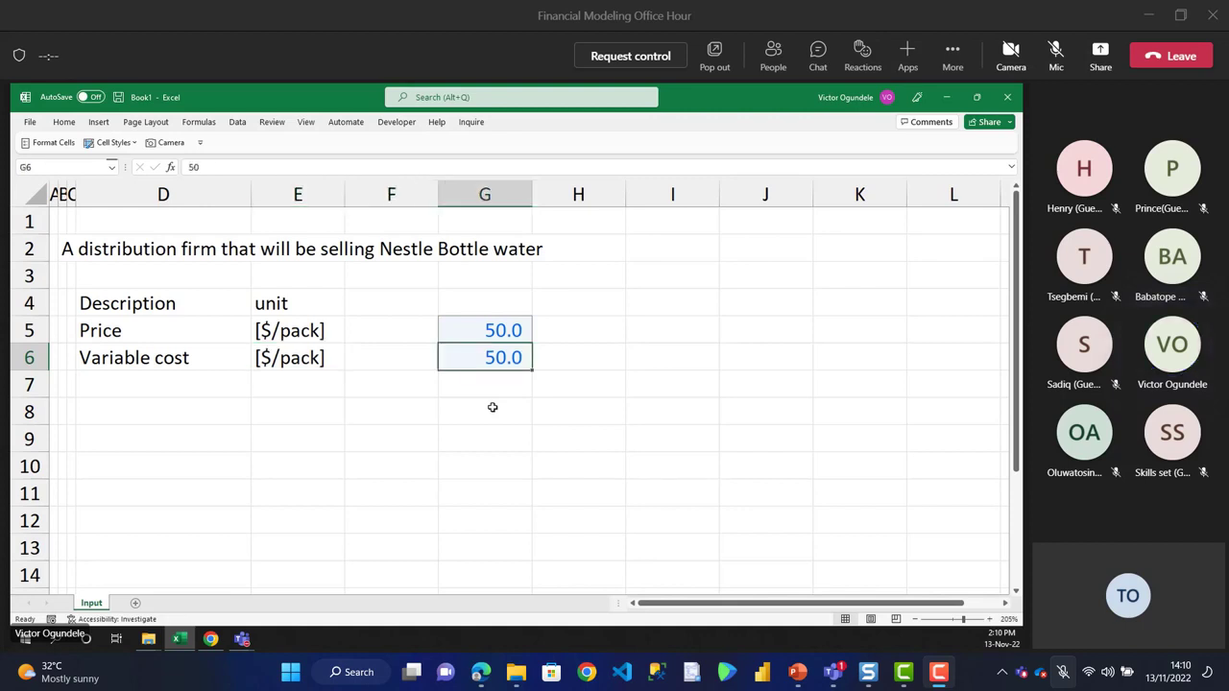
pyautogui.write('38.5')
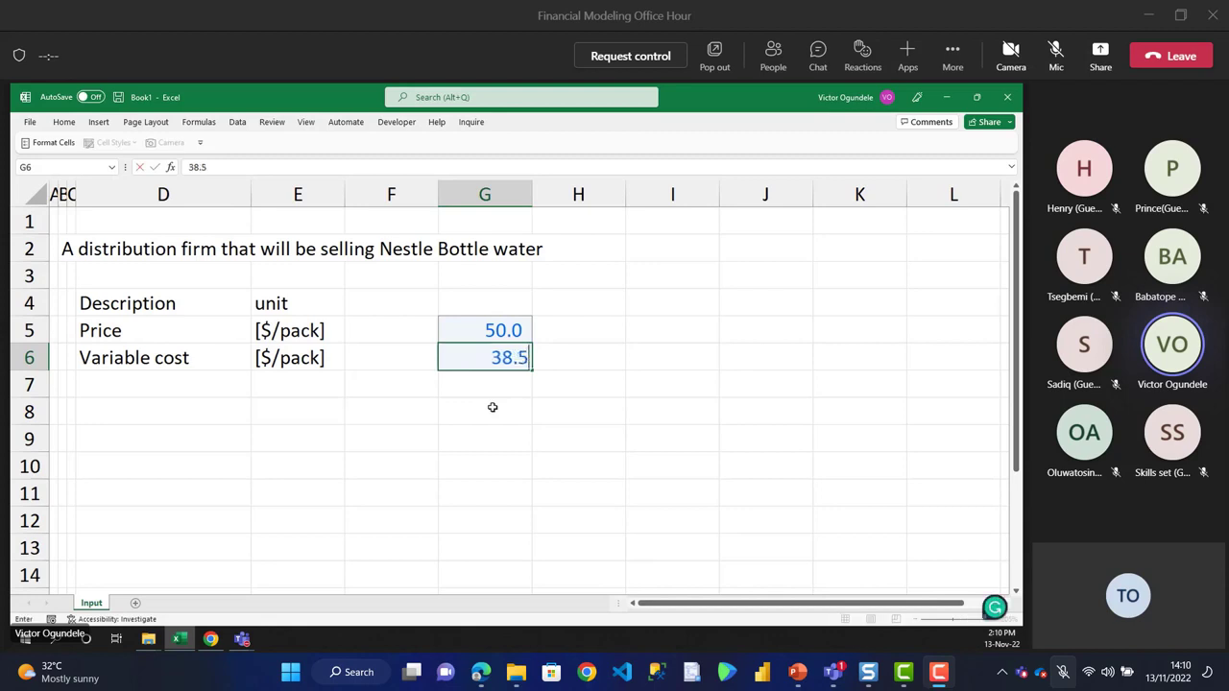
pyautogui.hotkey('ctrl', 'Return')
pyautogui.hotkey('ctrl', 'Left')
pyautogui.hotkey('ctrl', 'Left')
pyautogui.press('Down')
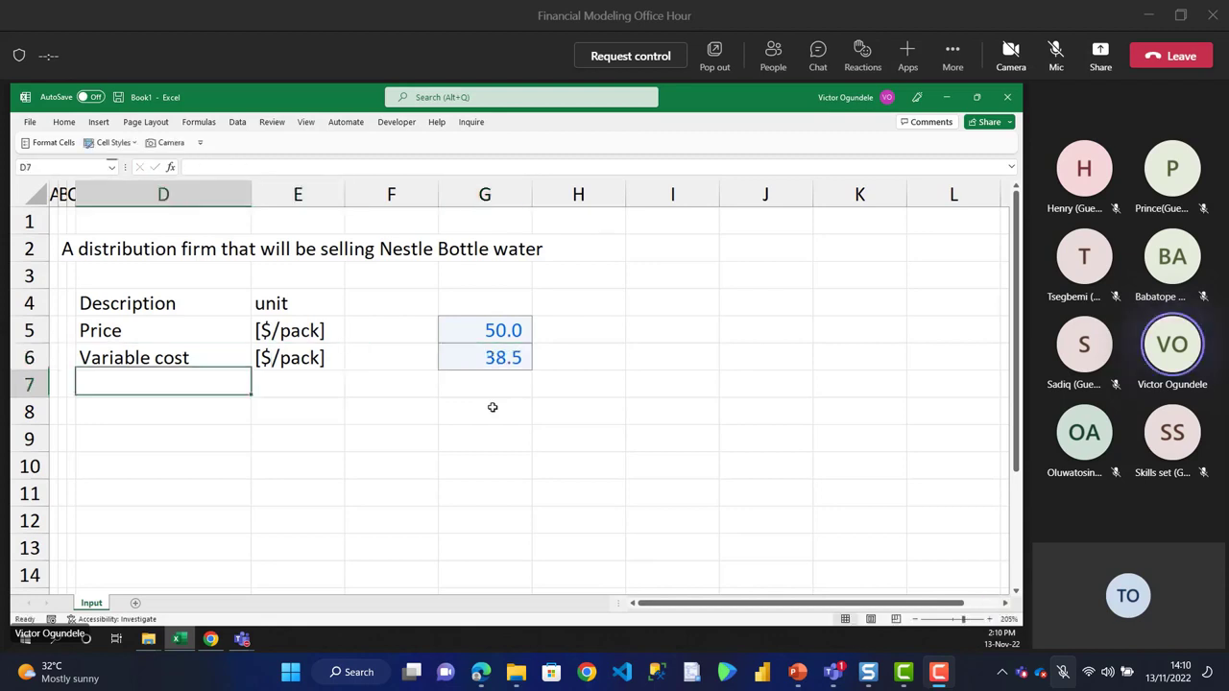
pyautogui.press('Up')
pyautogui.press('Up')
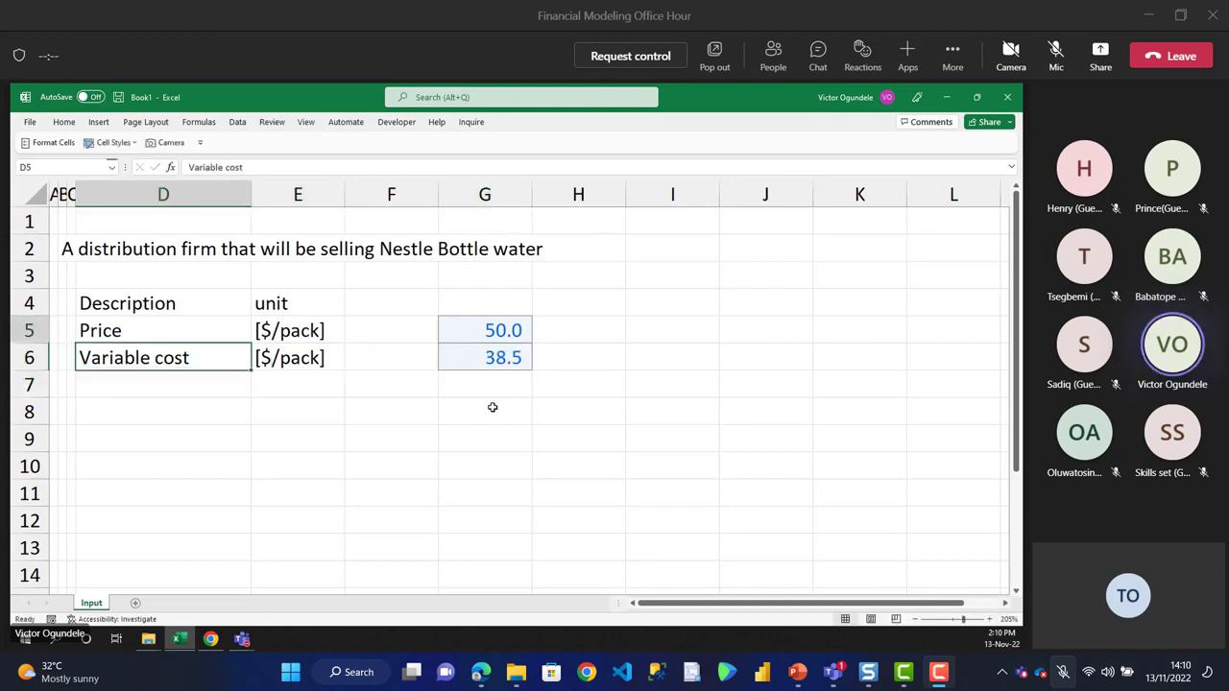
pyautogui.press('Right')
pyautogui.press('Right')
pyautogui.press('Right')
pyautogui.press('Right')
pyautogui.press('Right')
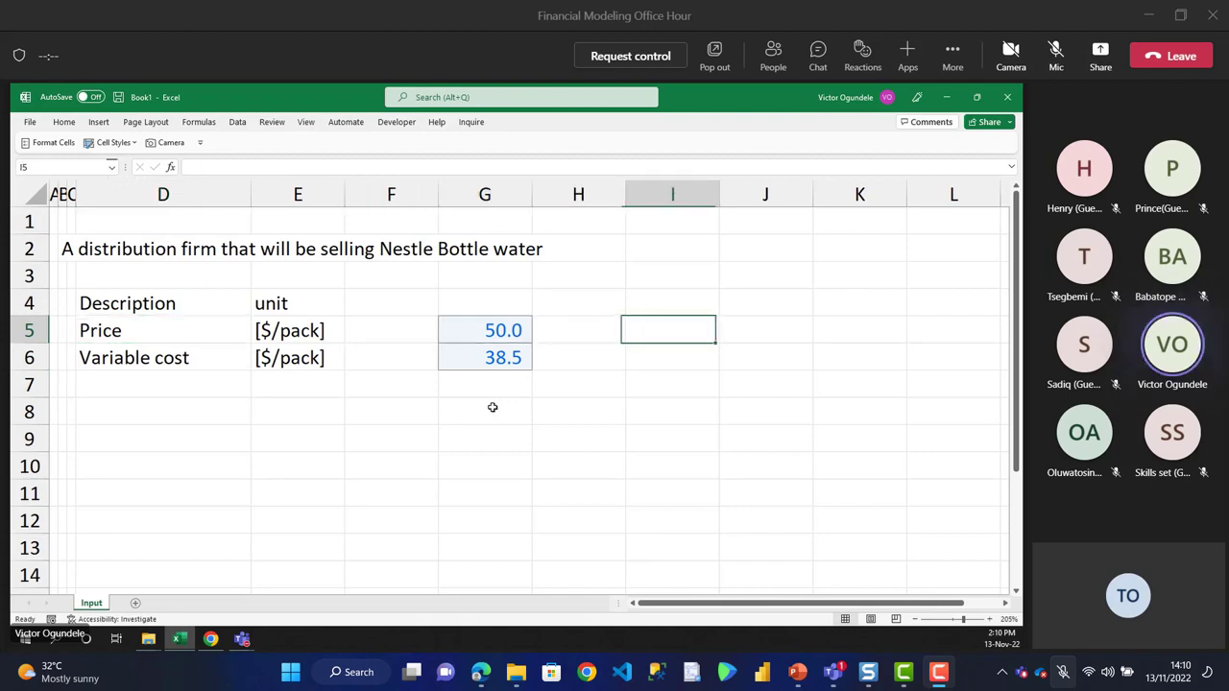
pyautogui.press('Left')
pyautogui.press('Left')
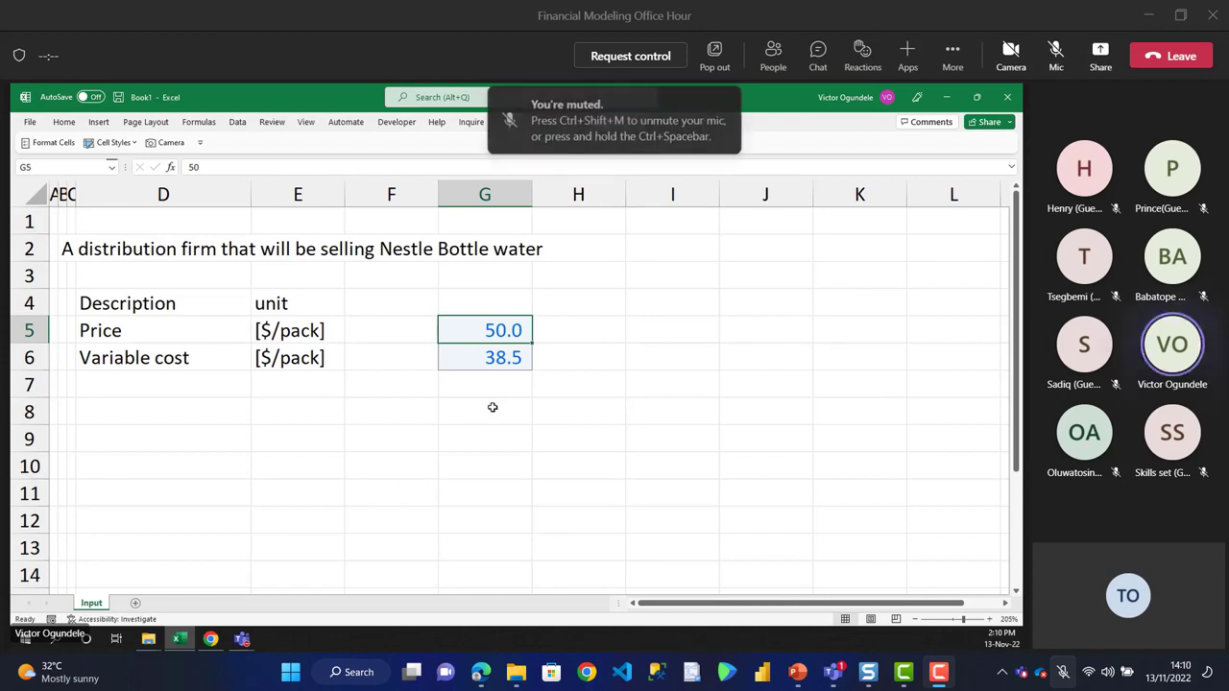
pyautogui.hotkey('shift', 'Down')
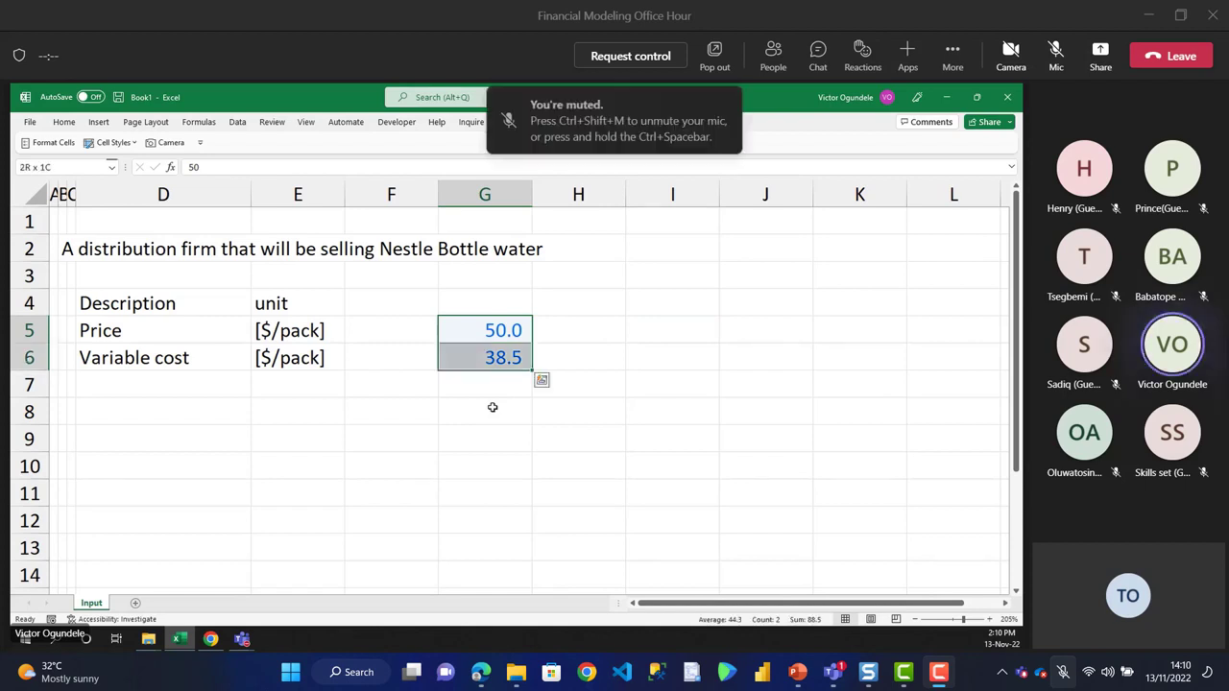
pyautogui.press('Down')
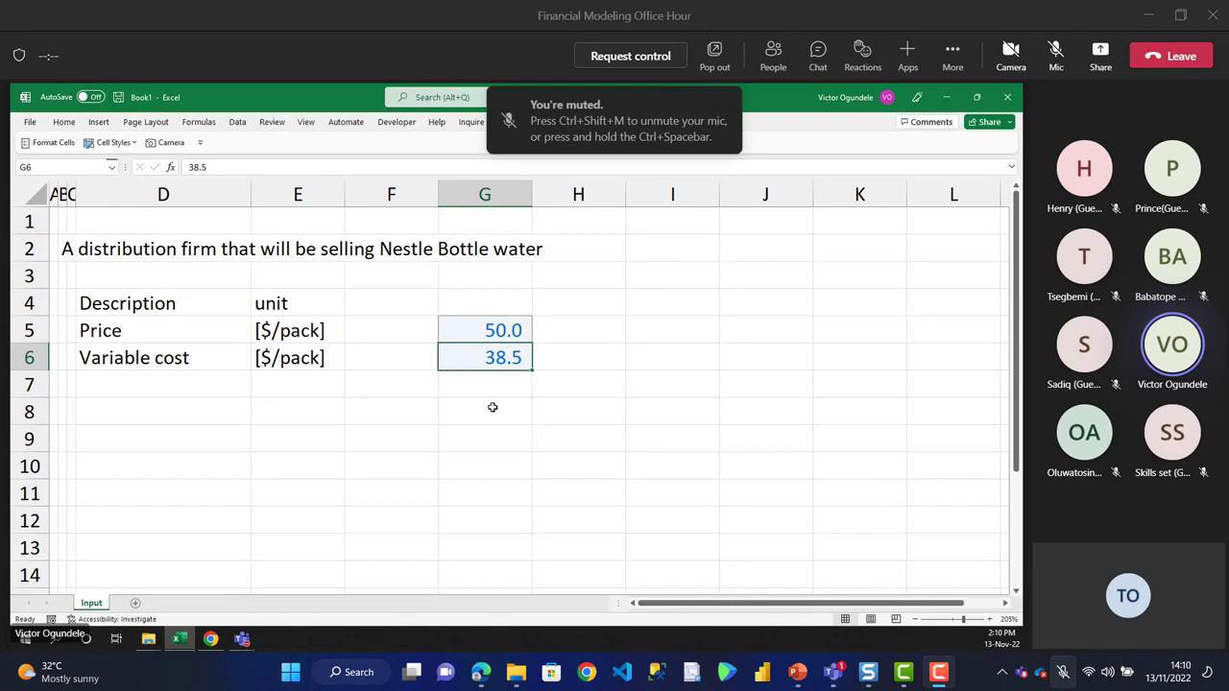
# - Rename the Input sheet to "Scenarios"
pyautogui.doubleClick(93, 602)
pyautogui.write('Scen')
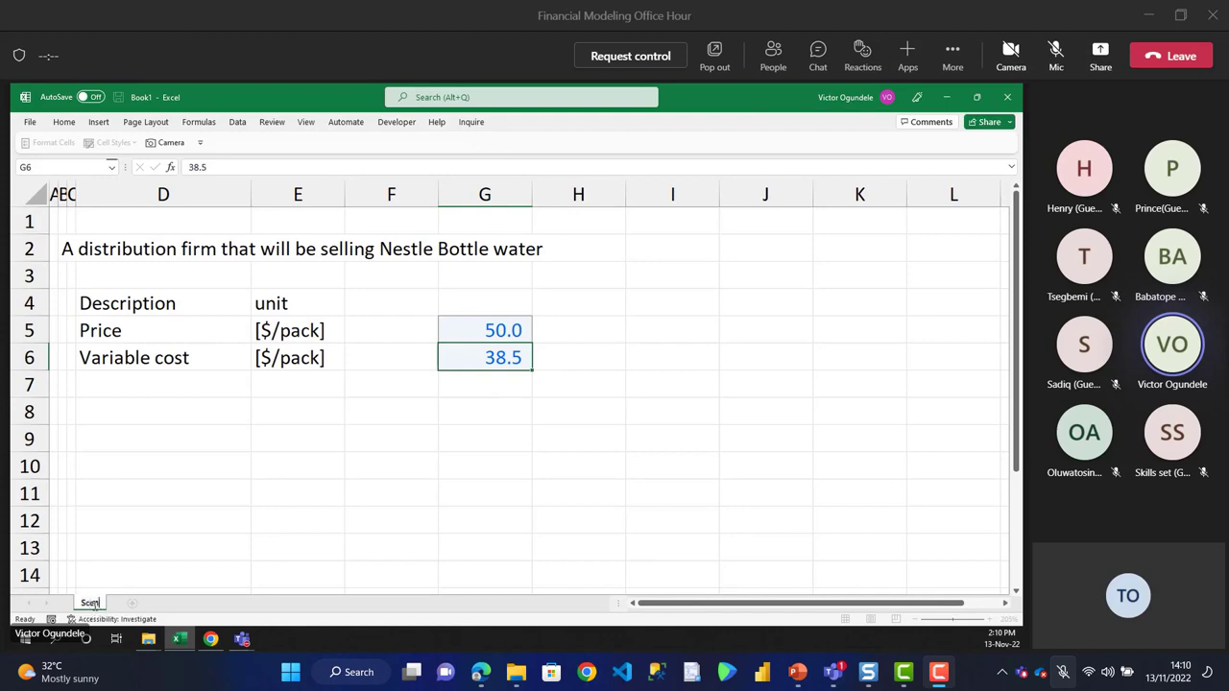
pyautogui.write('arios')
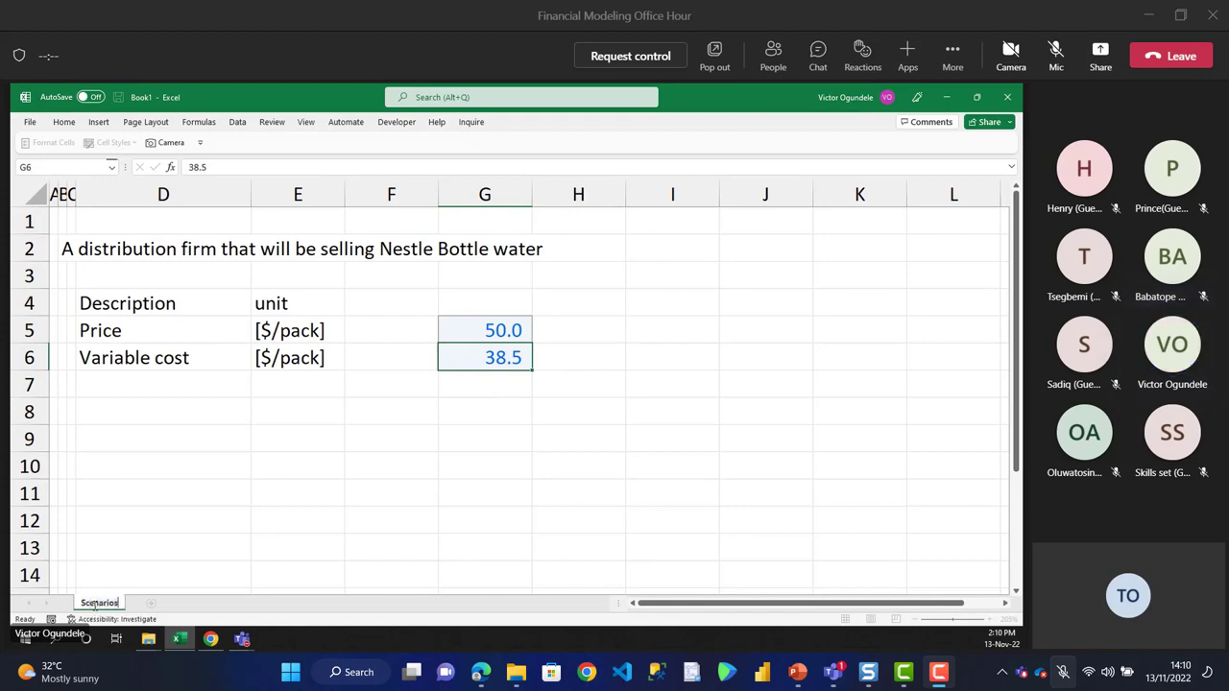
pyautogui.press('BackSpace')
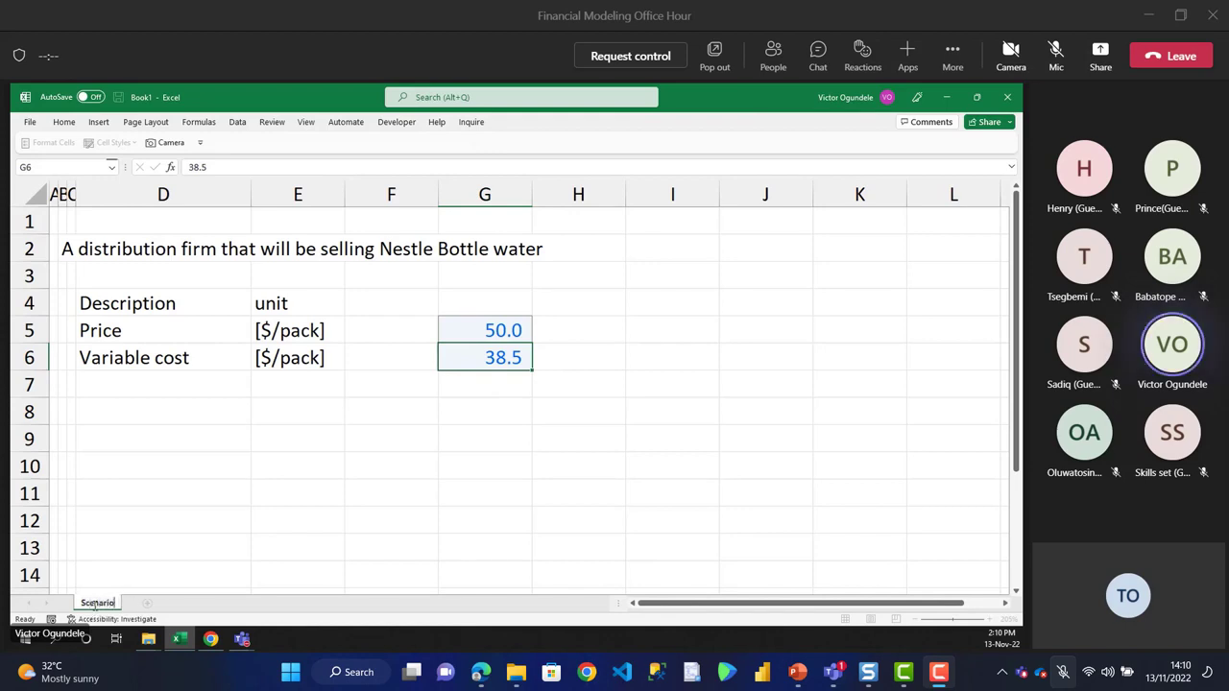
pyautogui.write('s')
pyautogui.press('Return')
# - Insert two blank rows between the Description header row and the Price row
pyautogui.click(169, 417)
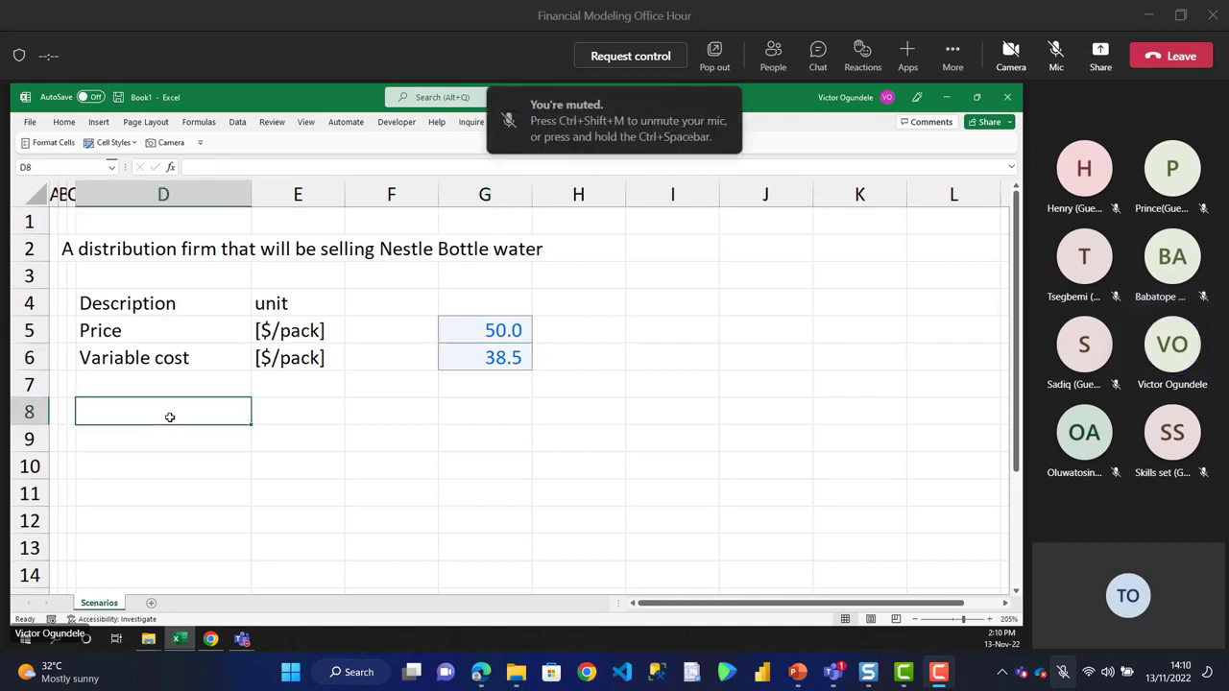
pyautogui.press('Up')
pyautogui.press('Up')
pyautogui.press('Up')
pyautogui.press('Up')
pyautogui.press('Down')
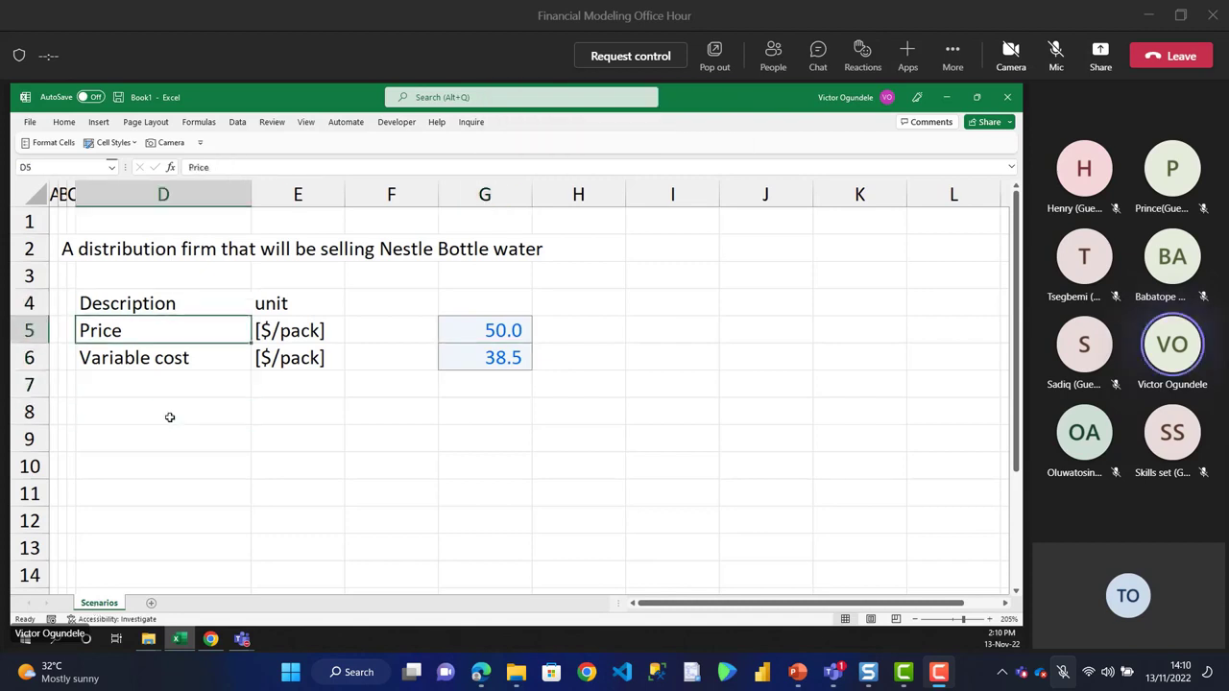
pyautogui.hotkey('shift', 'space')
pyautogui.hotkey('ctrl', 'shift', '+')
pyautogui.press('Left')
pyautogui.press('Right')
pyautogui.press('Left')
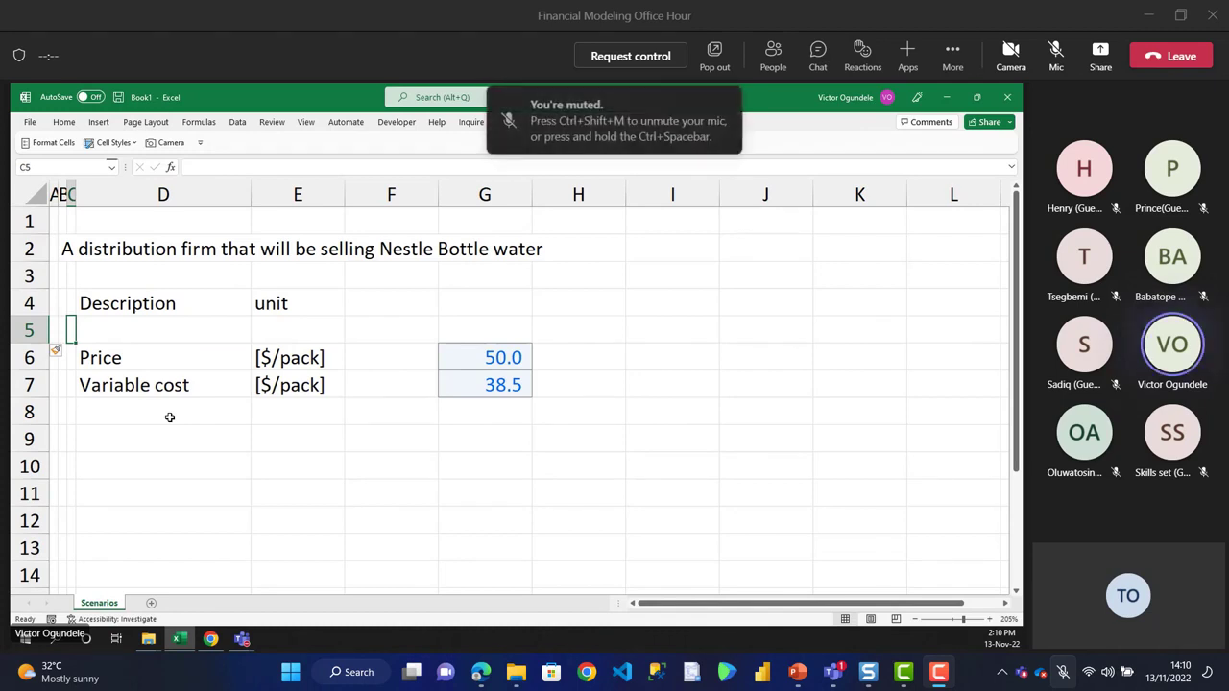
pyautogui.press('Down')
pyautogui.hotkey('shift', 'space')
pyautogui.hotkey('ctrl', 'shift', '+')
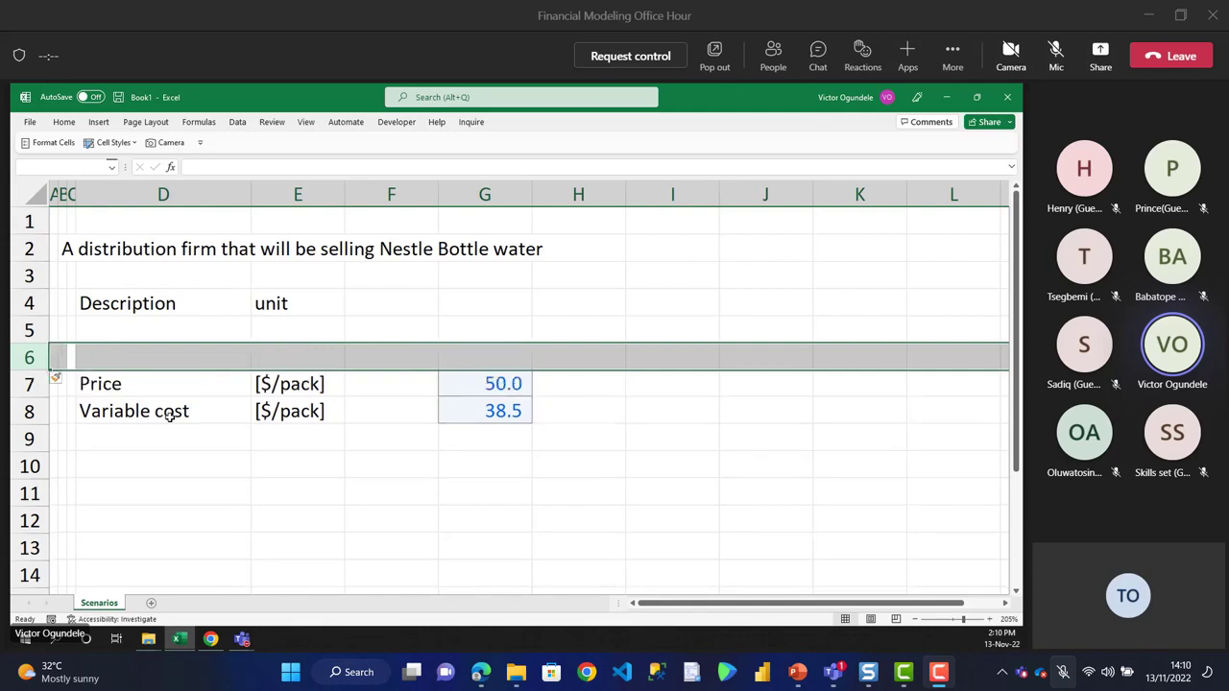
# - Enter the section heading "Operations" in cell C6, above Price, and make it bold
pyautogui.press('Left')
pyautogui.press('Right')
pyautogui.write('Revenu')
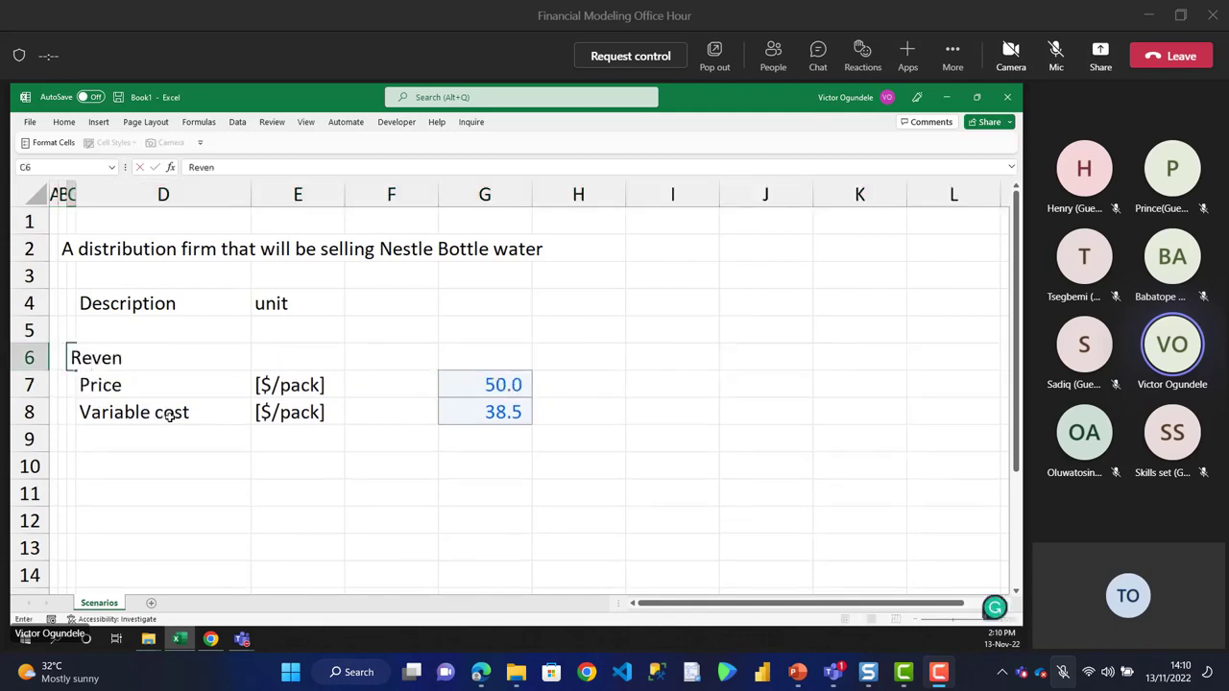
pyautogui.press('BackSpace')
pyautogui.press('BackSpace')
pyautogui.press('BackSpace')
pyautogui.press('BackSpace')
pyautogui.press('BackSpace')
pyautogui.press('BackSpace')
pyautogui.write('Operations')
pyautogui.hotkey('ctrl', 'Return')
pyautogui.hotkey('ctrl', 'b')
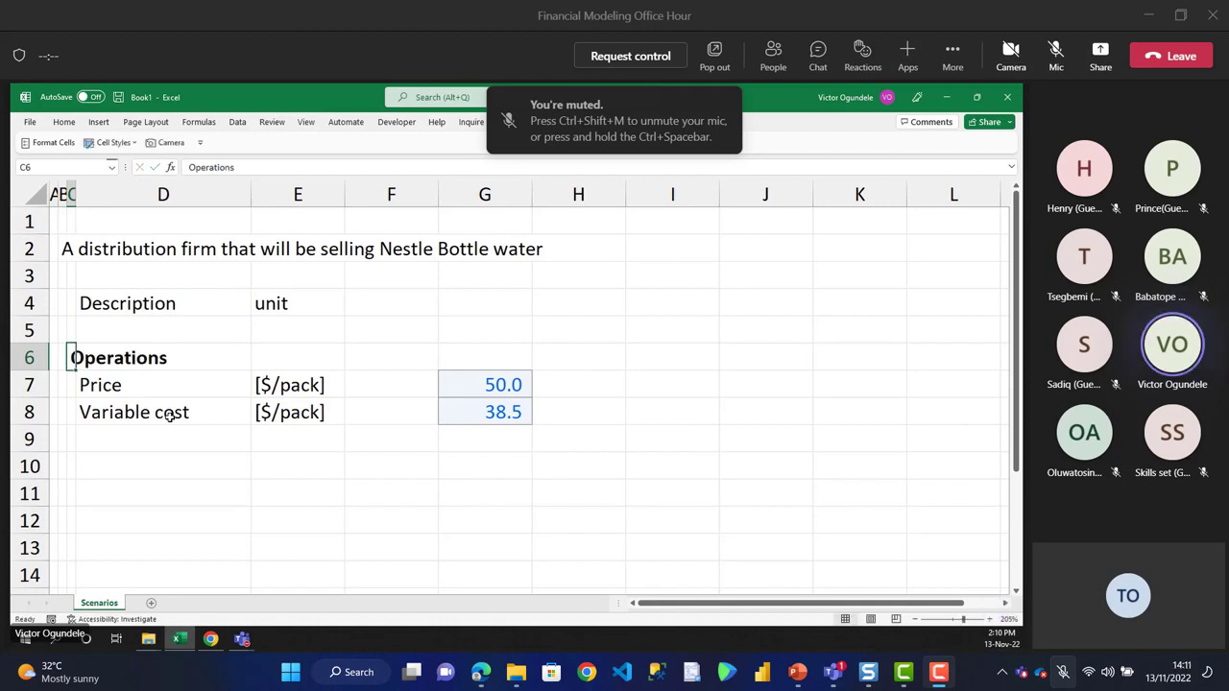
# - Set the font color of the Operations heading to the standard dark red
pyautogui.click(63, 122)
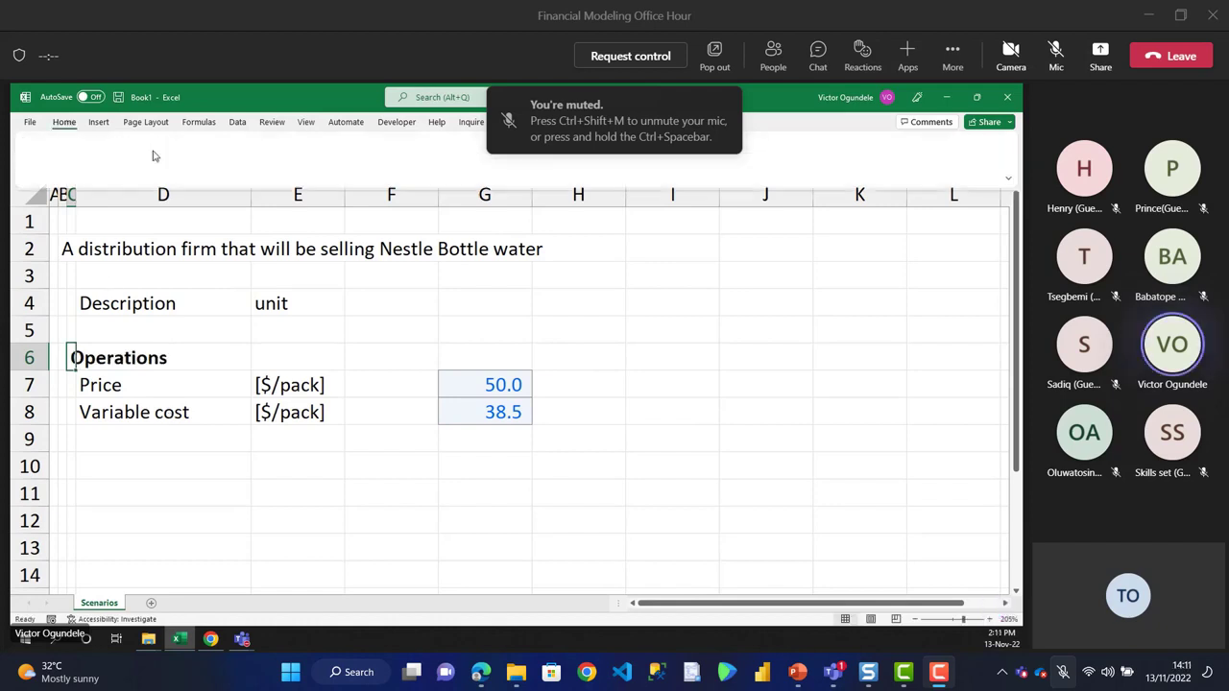
pyautogui.click(252, 167)
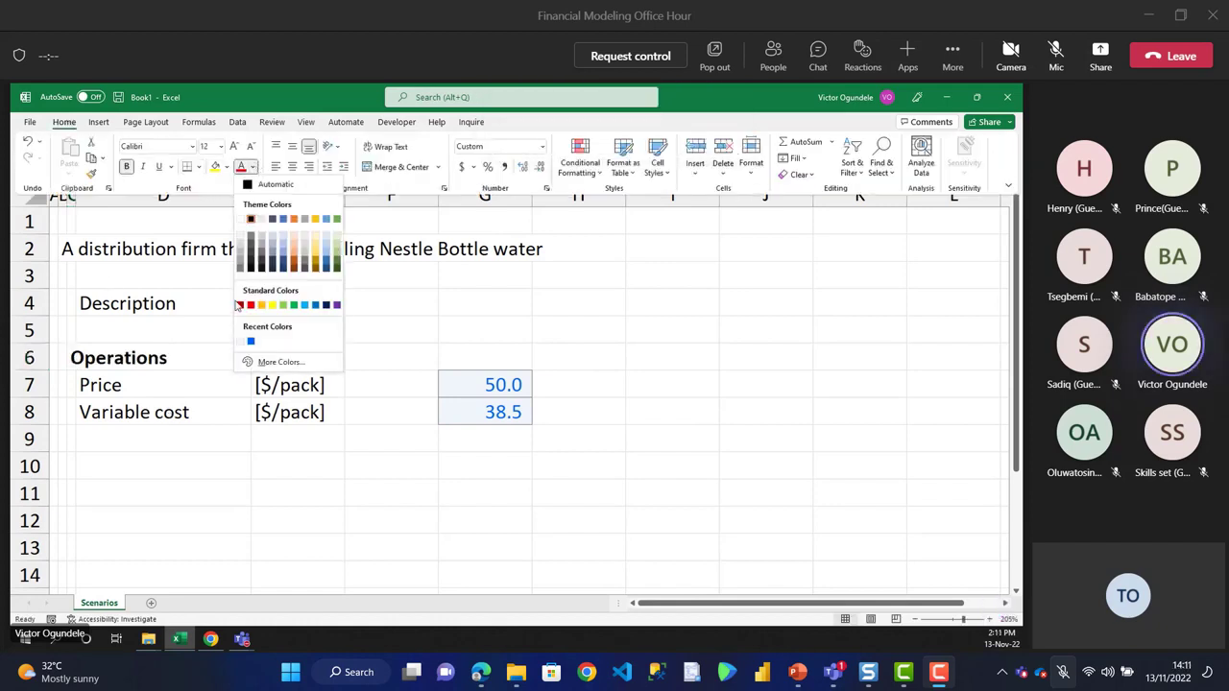
pyautogui.click(240, 305)
pyautogui.click(169, 434)
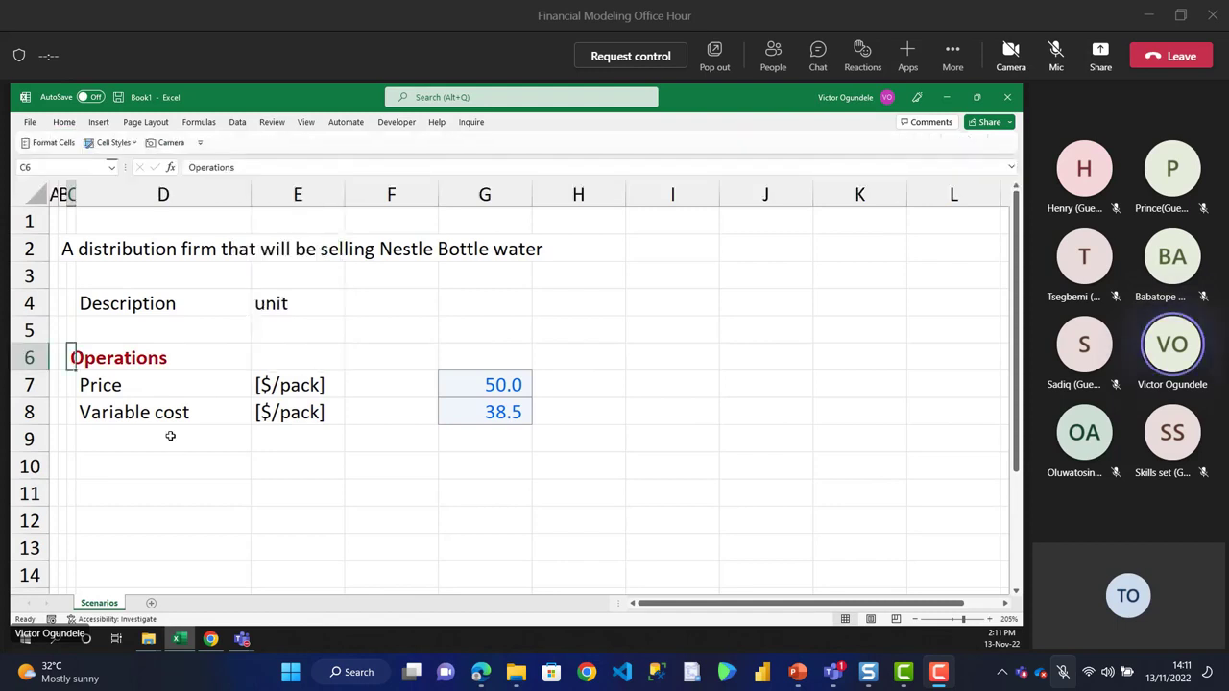
pyautogui.click(170, 436)
pyautogui.press('Left')
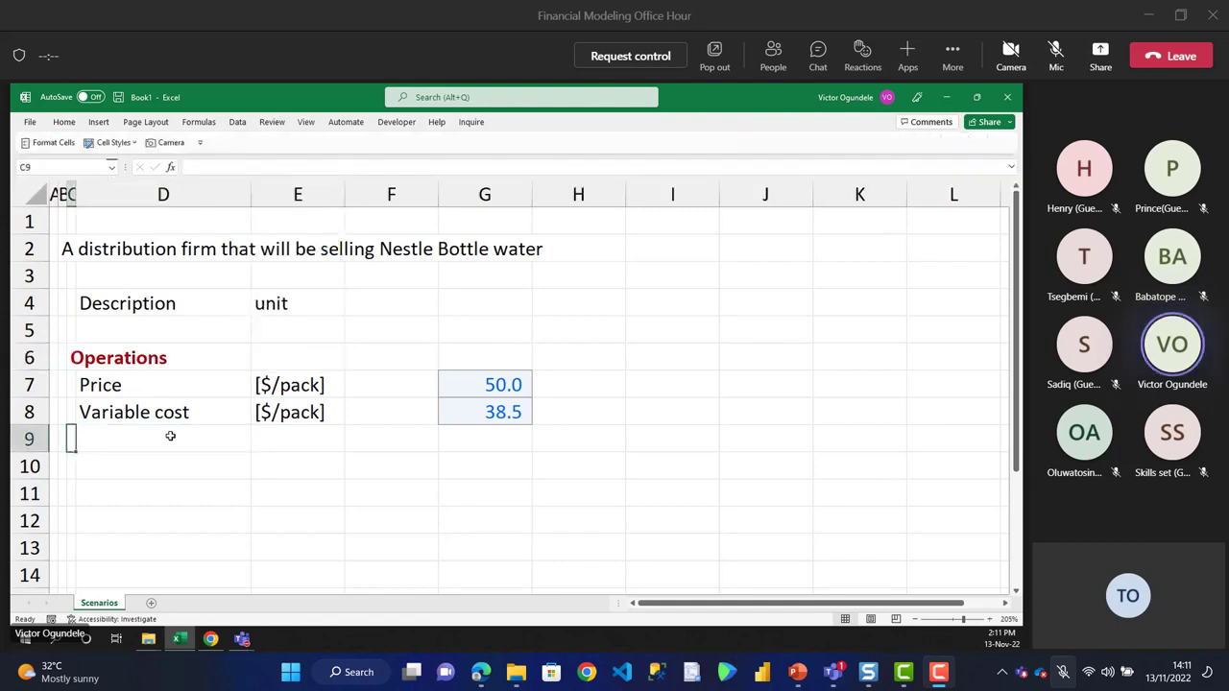
pyautogui.press('Up')
pyautogui.press('Up')
pyautogui.press('Up')
pyautogui.hotkey('ctrl', 'c')
pyautogui.press('Down')
pyautogui.press('Down')
pyautogui.press('Down')
pyautogui.press('Down')
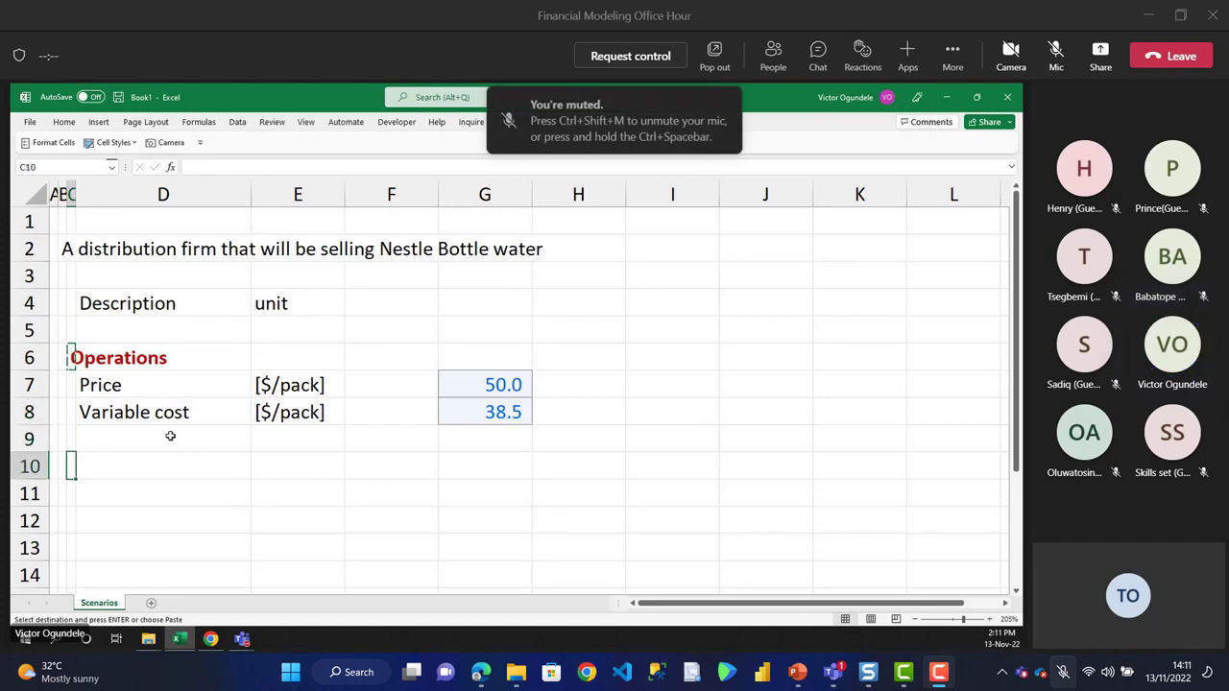
pyautogui.press('Right')
pyautogui.press('Right')
pyautogui.press('Escape')
pyautogui.press('Up')
pyautogui.press('Up')
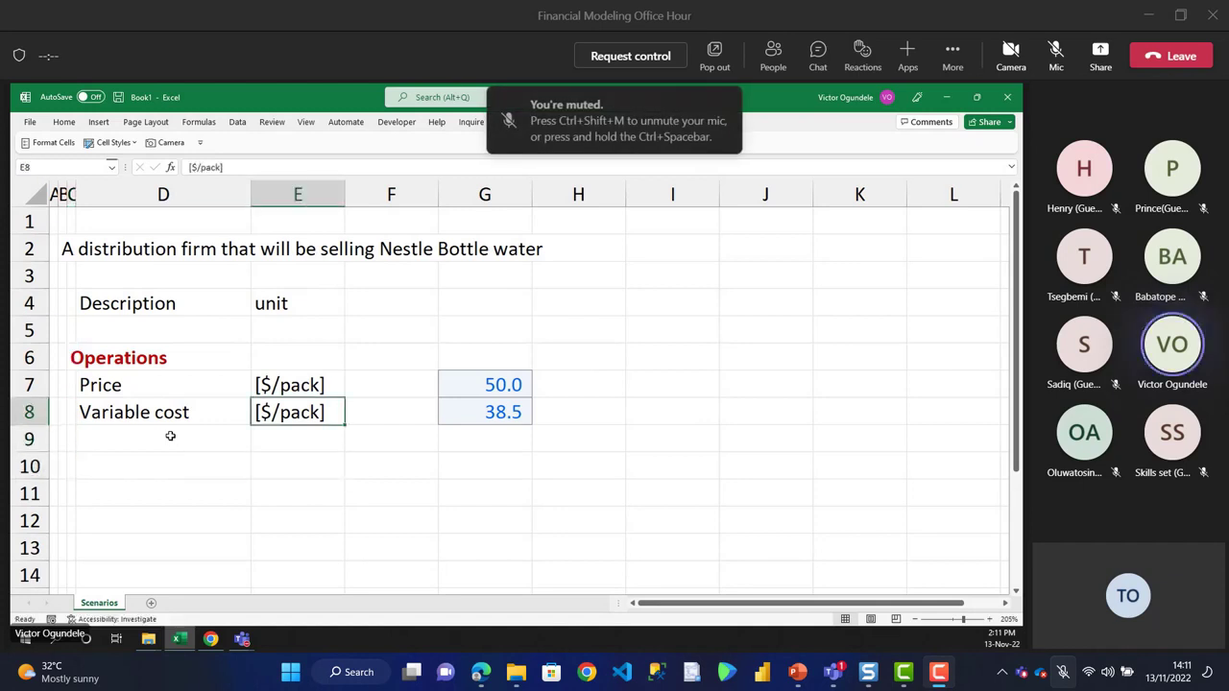
# - Enter the label "Opex cost" in cell D9, below Variable cost
pyautogui.press('Left')
pyautogui.press('Down')
pyautogui.write('Fixed')
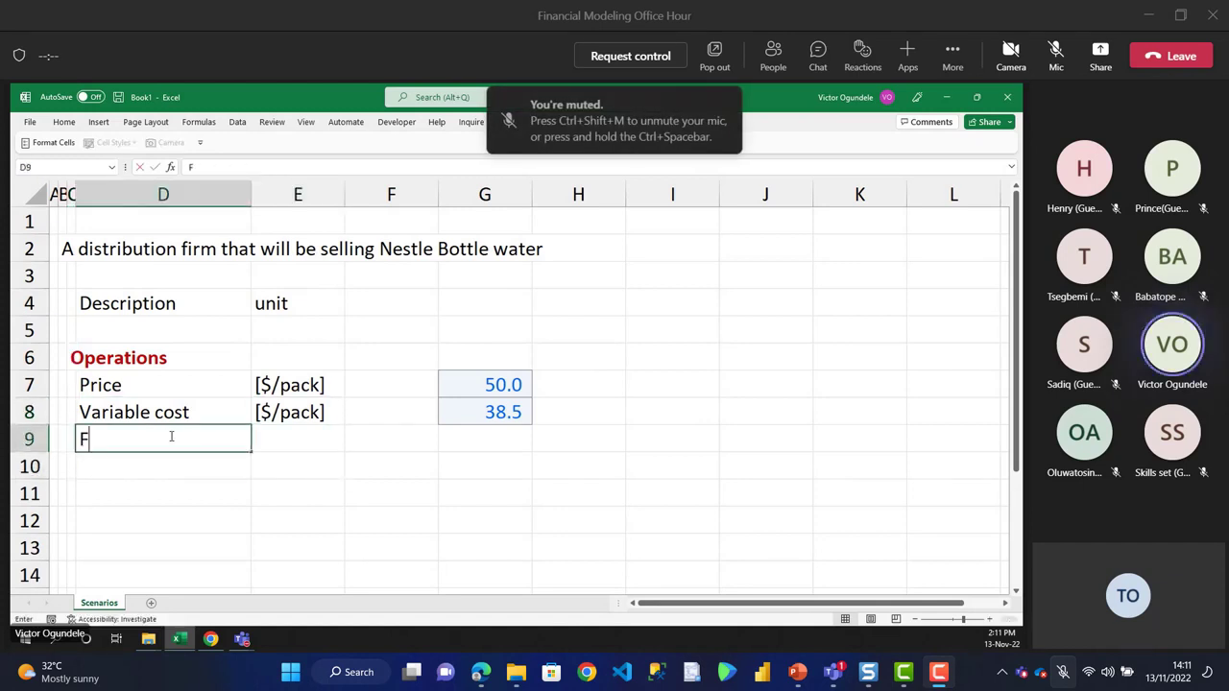
pyautogui.press('BackSpace')
pyautogui.press('BackSpace')
pyautogui.press('BackSpace')
pyautogui.press('BackSpace')
pyautogui.press('BackSpace')
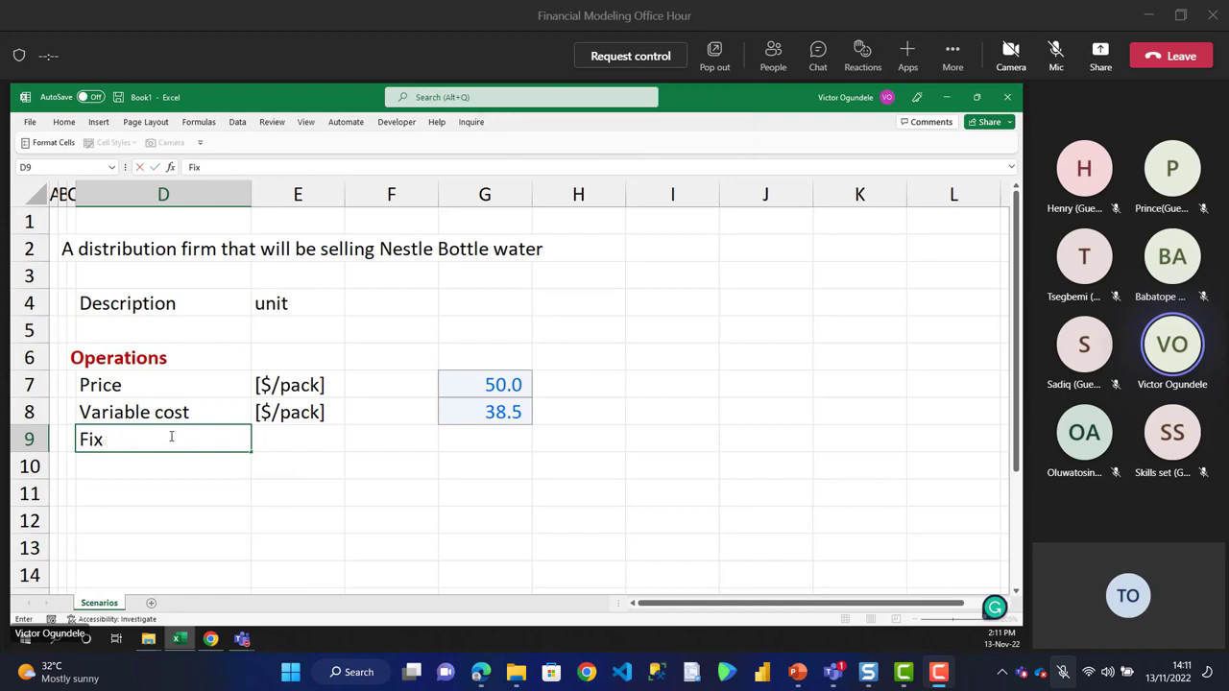
pyautogui.write('Opex cost')
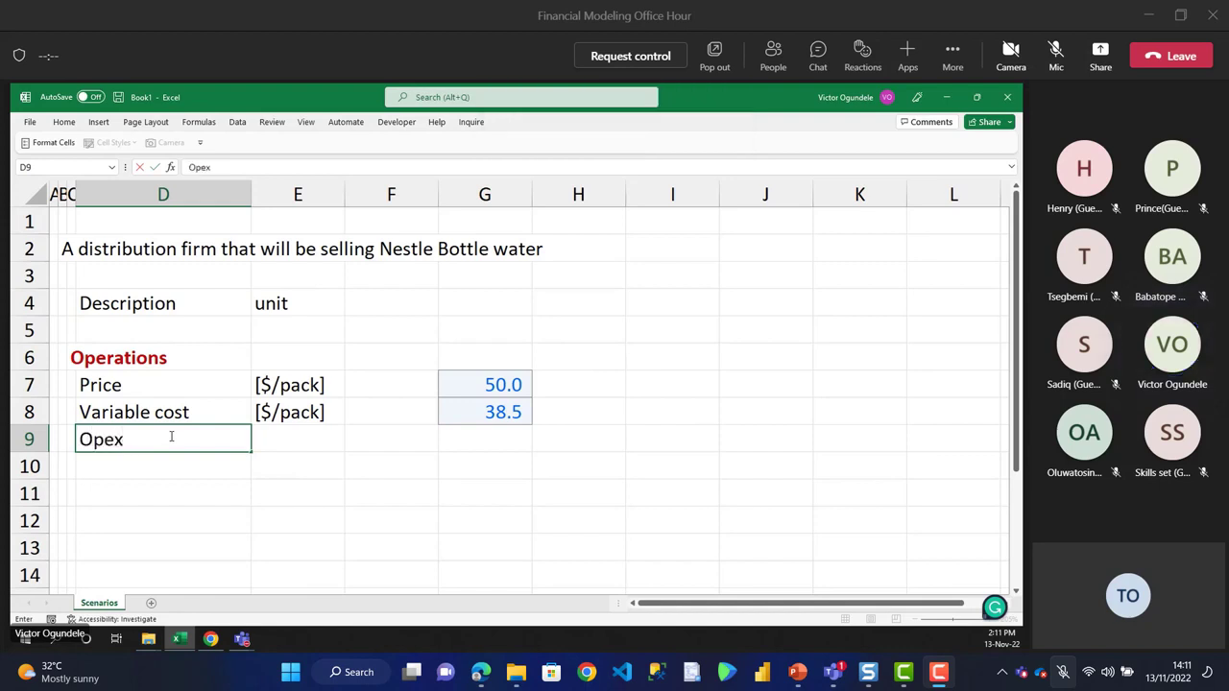
pyautogui.press('Tab')
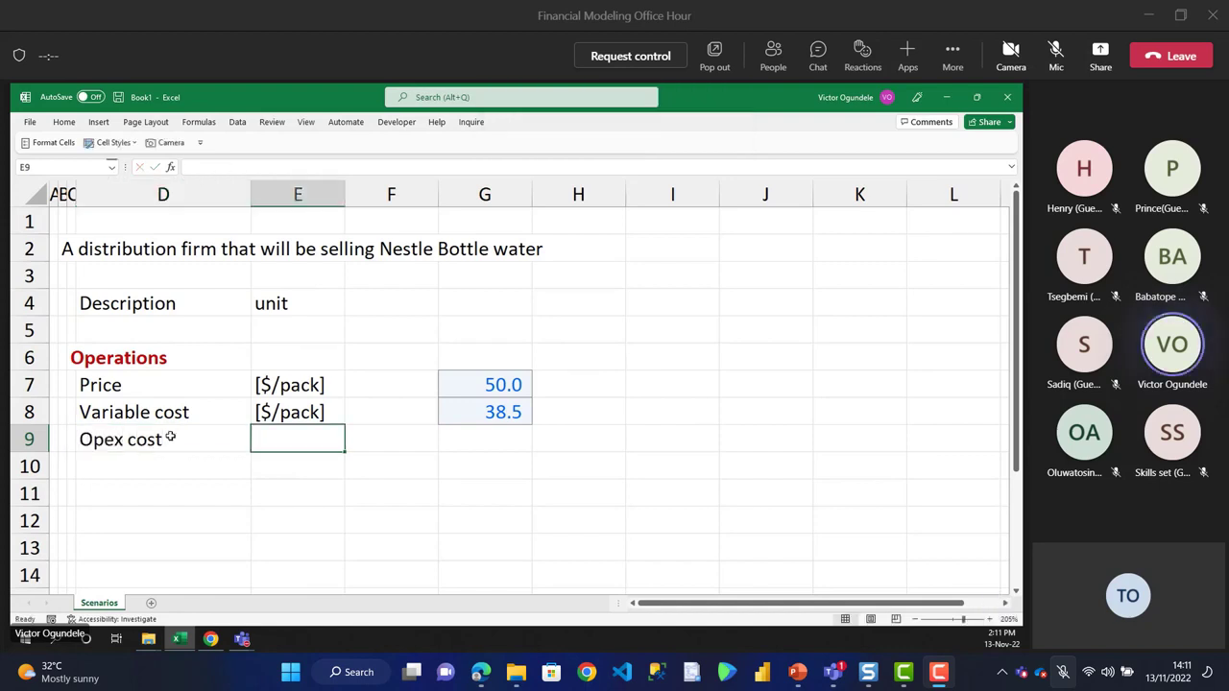
# - Enter the unit [$/month] for Opex cost in cell E9
pyautogui.write('[$/pack]')
pyautogui.press('Left')
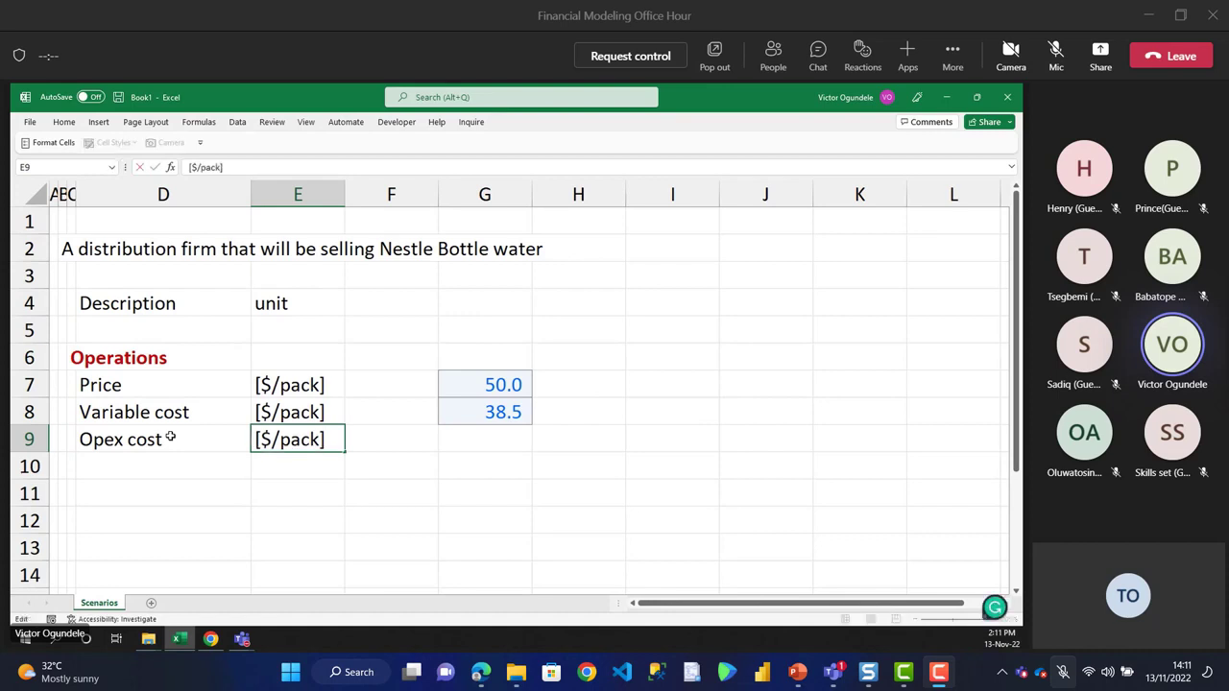
pyautogui.hotkey('shift', 'Left')
pyautogui.hotkey('shift', 'Left')
pyautogui.hotkey('shift', 'Left')
pyautogui.hotkey('shift', 'Left')
pyautogui.write('month')
pyautogui.press('Tab')
pyautogui.press('Tab')
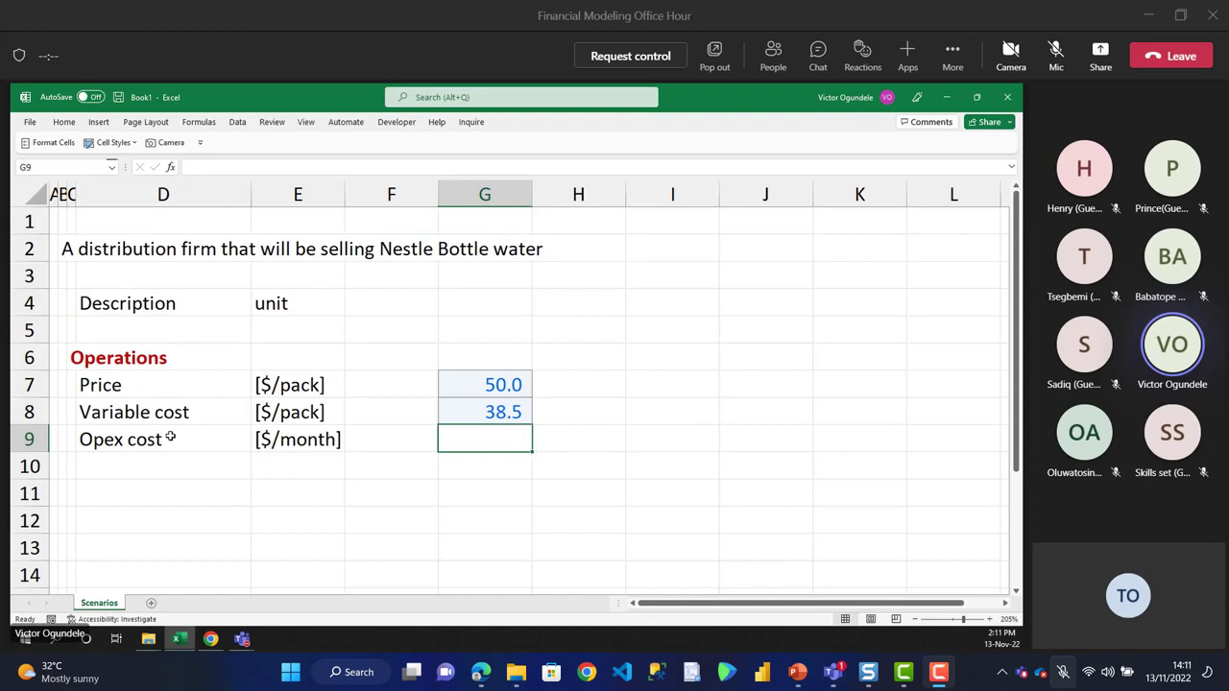
pyautogui.press('Left')
pyautogui.press('Left')
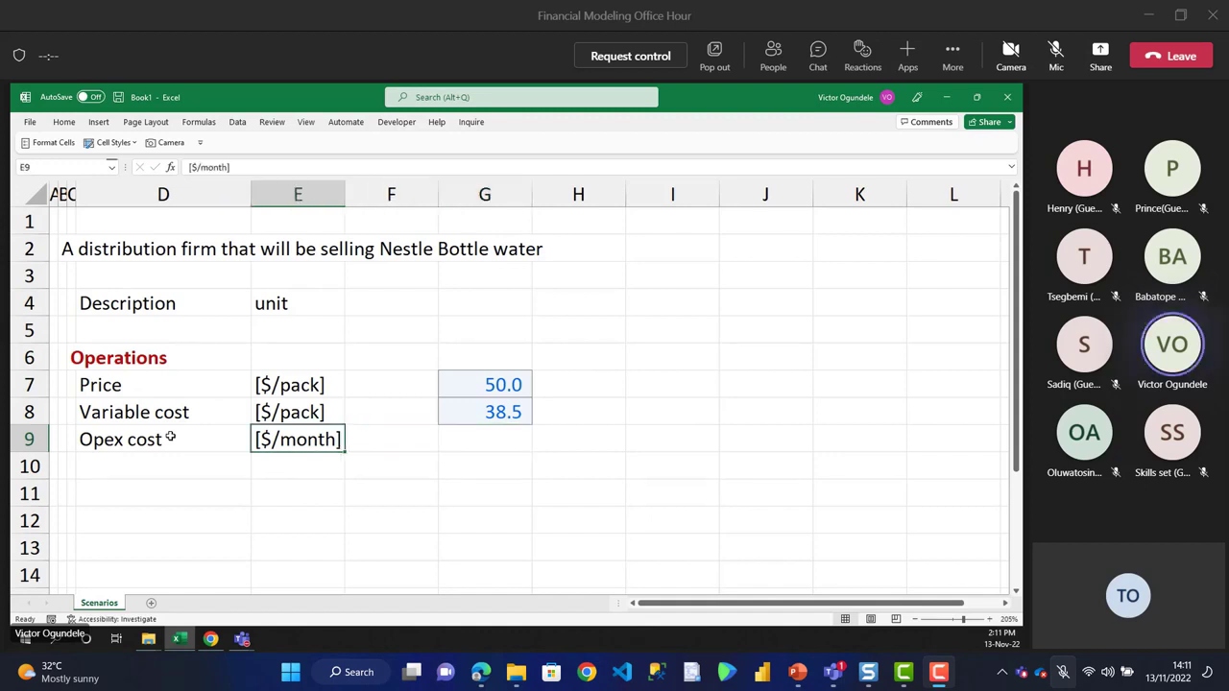
pyautogui.click(170, 437)
pyautogui.doubleClick(170, 436)
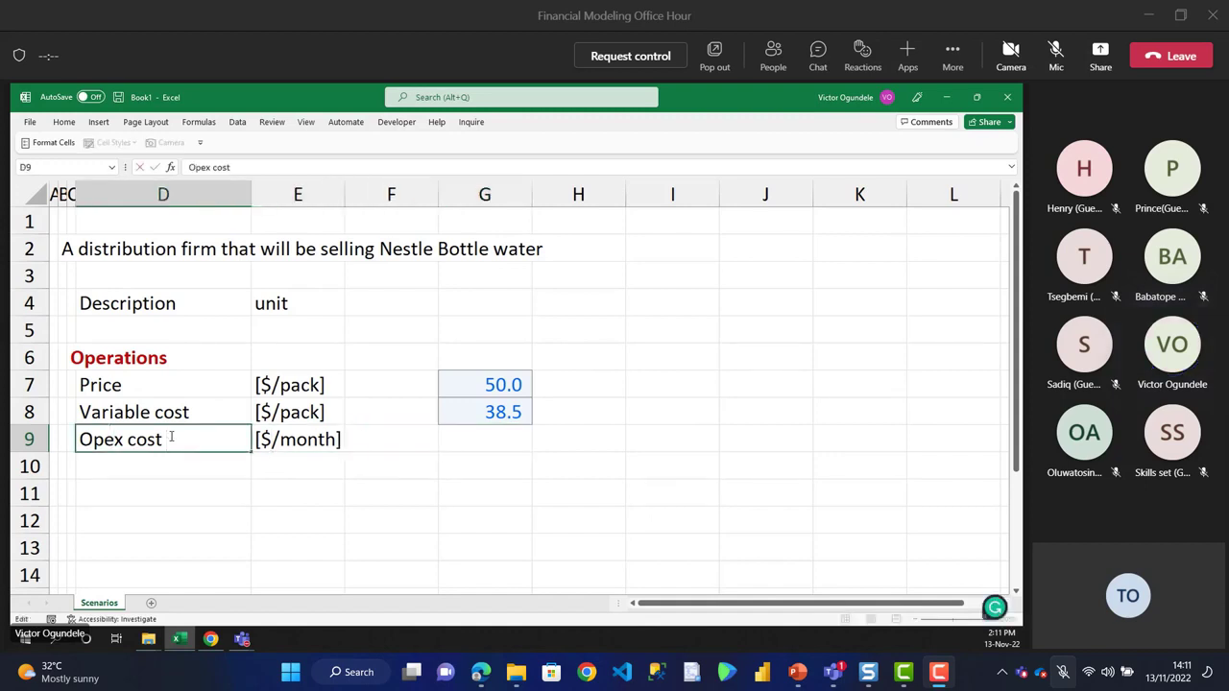
pyautogui.press('Escape')
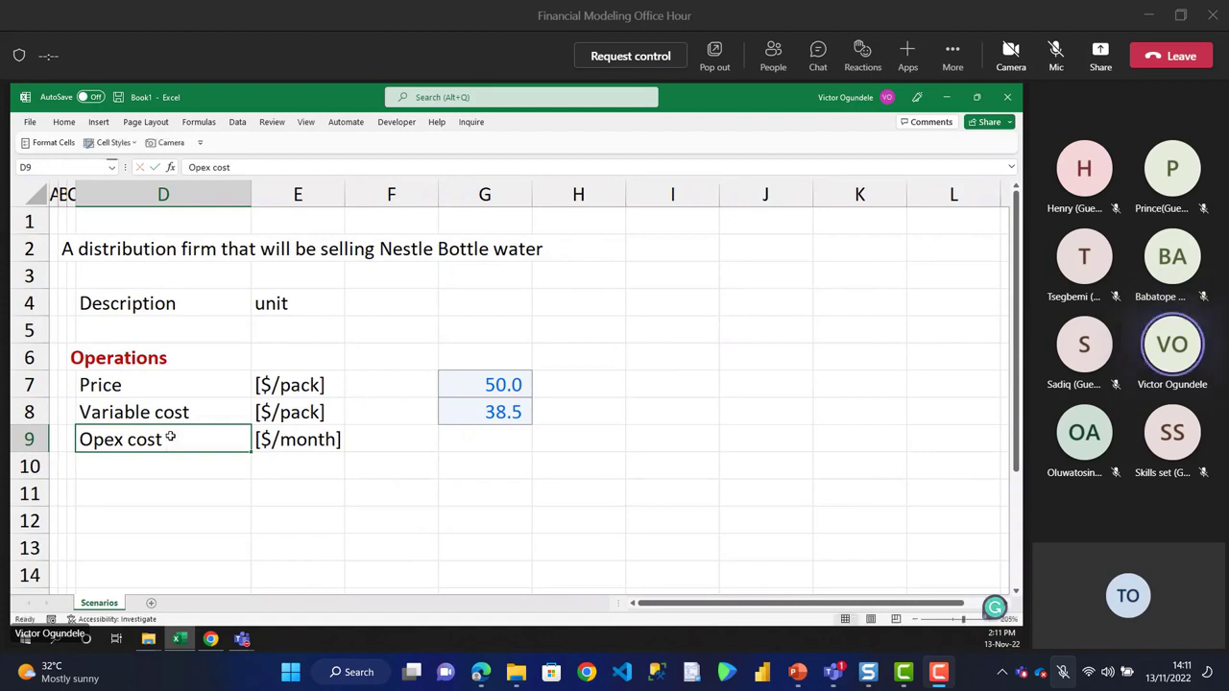
# - Change the Opex cost unit in cell E9 to [$'m]
pyautogui.press('Right')
pyautogui.press('F2')
pyautogui.press('BackSpace')
pyautogui.press('BackSpace')
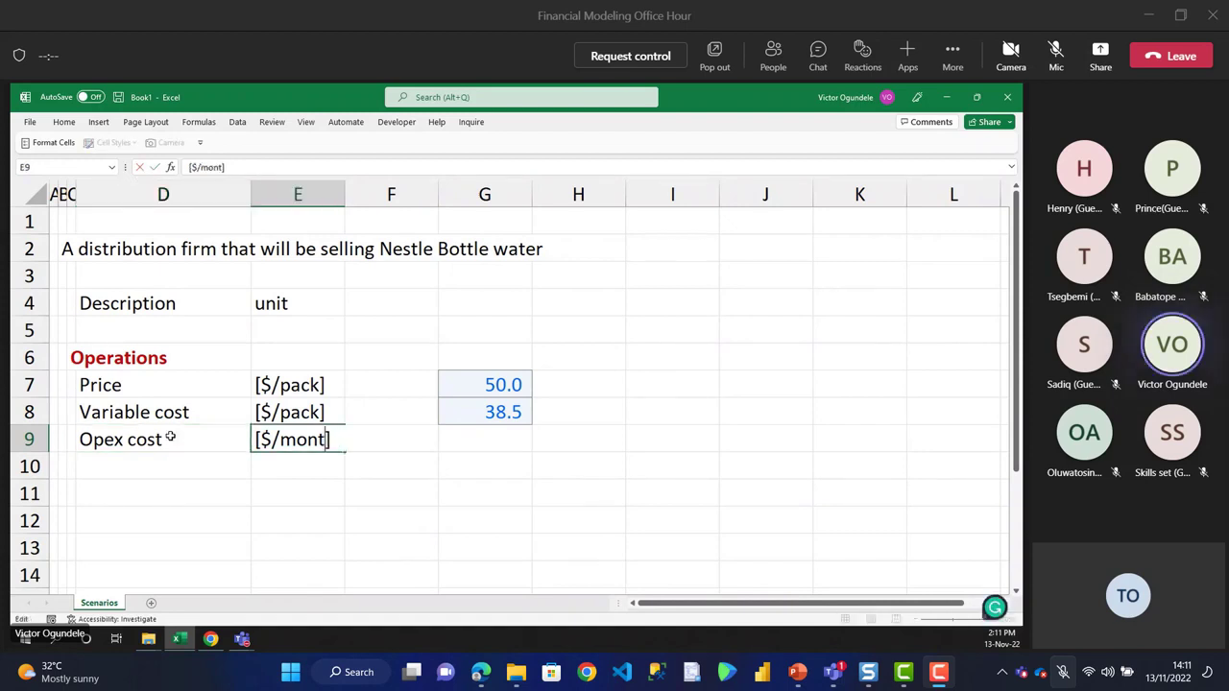
pyautogui.press('BackSpace')
pyautogui.press('BackSpace')
pyautogui.press('BackSpace')
pyautogui.press('BackSpace')
pyautogui.press('BackSpace')
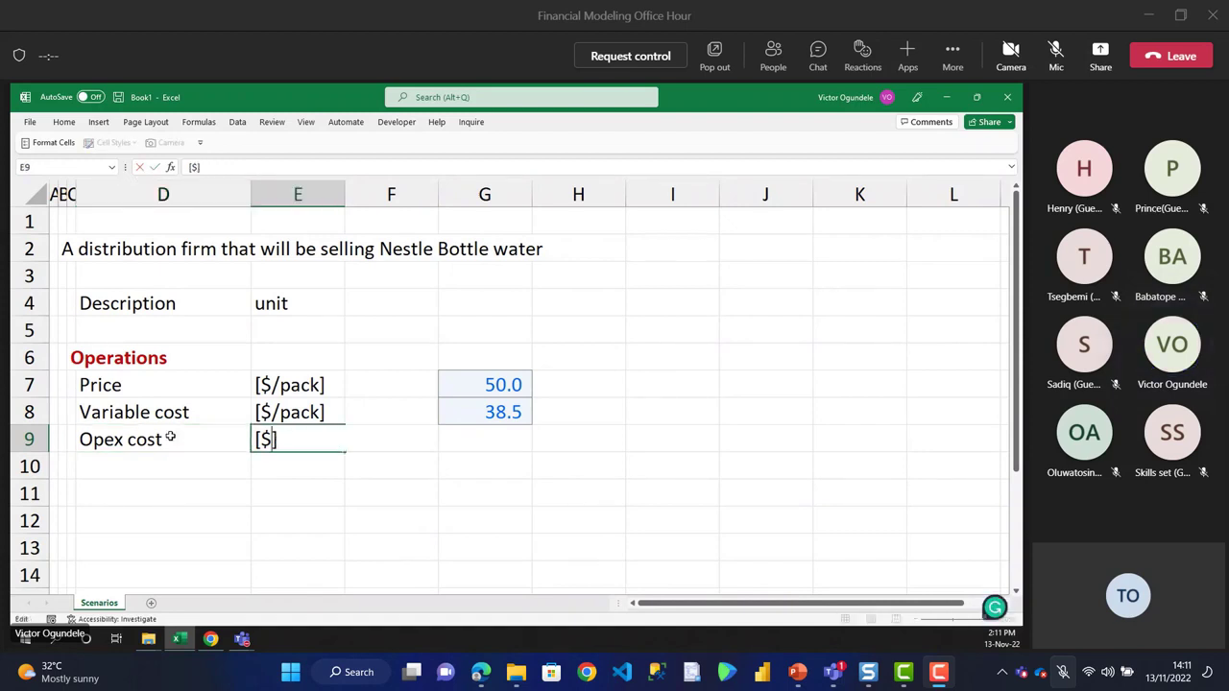
pyautogui.write("'m")
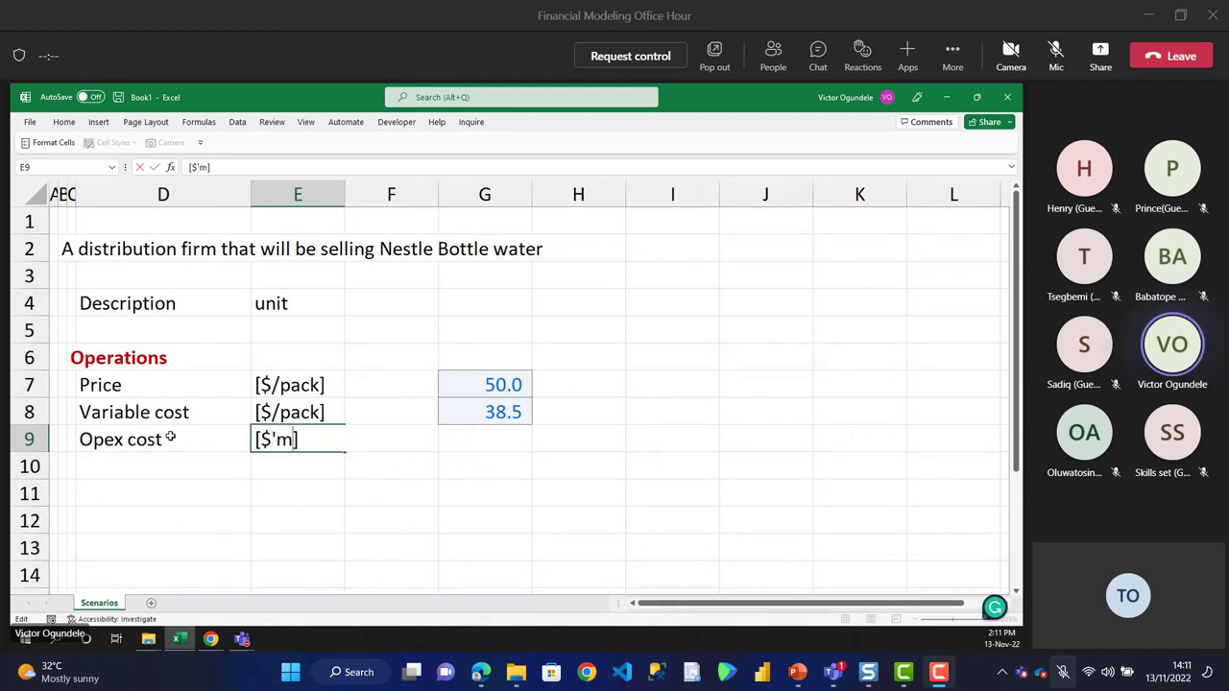
# - Change the opex label in cell D9 to "Opex cost (per month)" and autofit column D to it
pyautogui.click(169, 437)
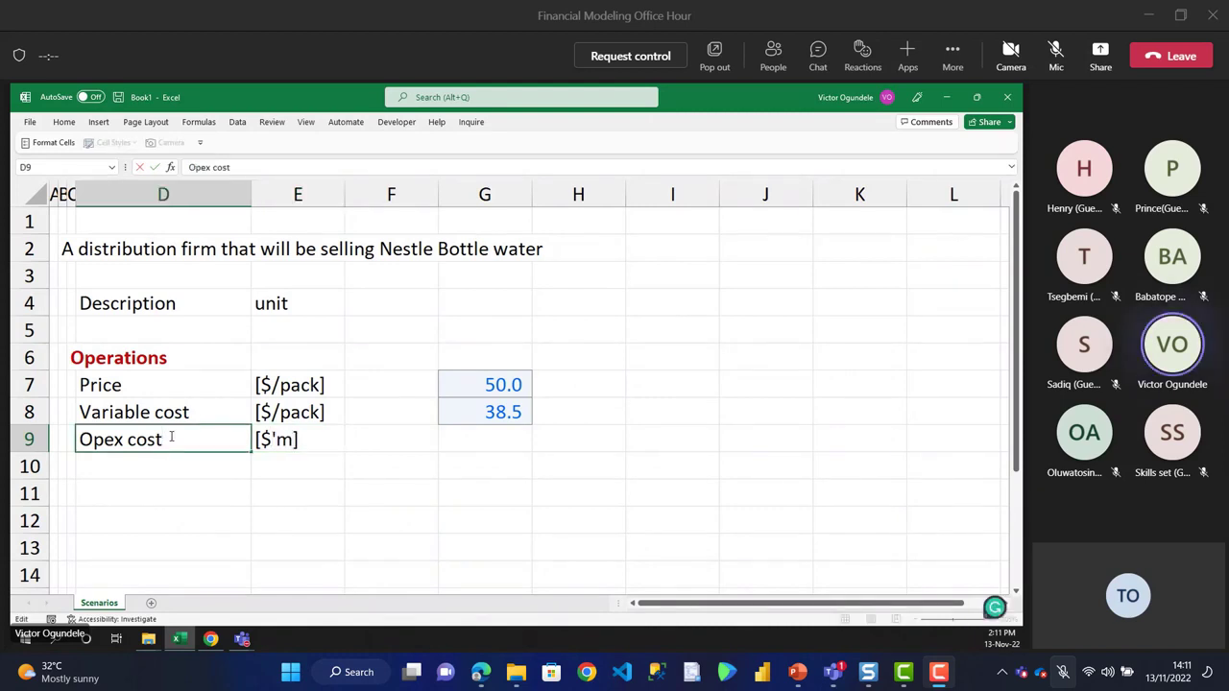
pyautogui.write('(monthy')
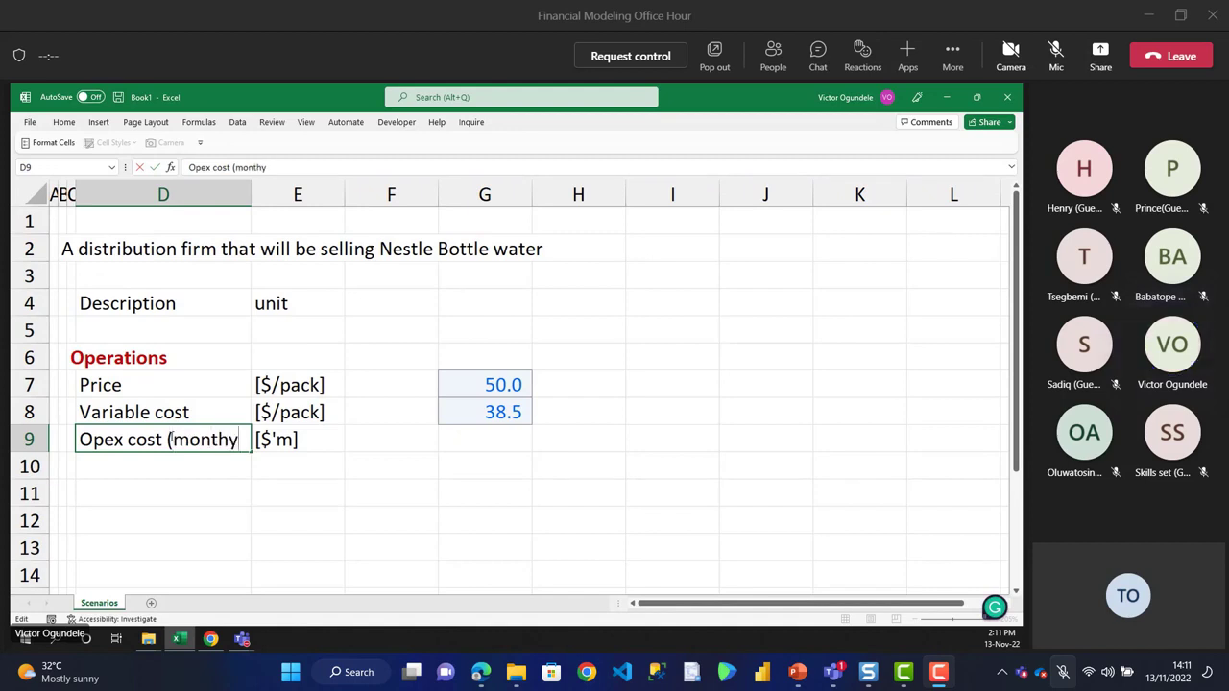
pyautogui.press('BackSpace')
pyautogui.press('BackSpace')
pyautogui.press('BackSpace')
pyautogui.press('BackSpace')
pyautogui.press('BackSpace')
pyautogui.press('BackSpace')
pyautogui.write('pe')
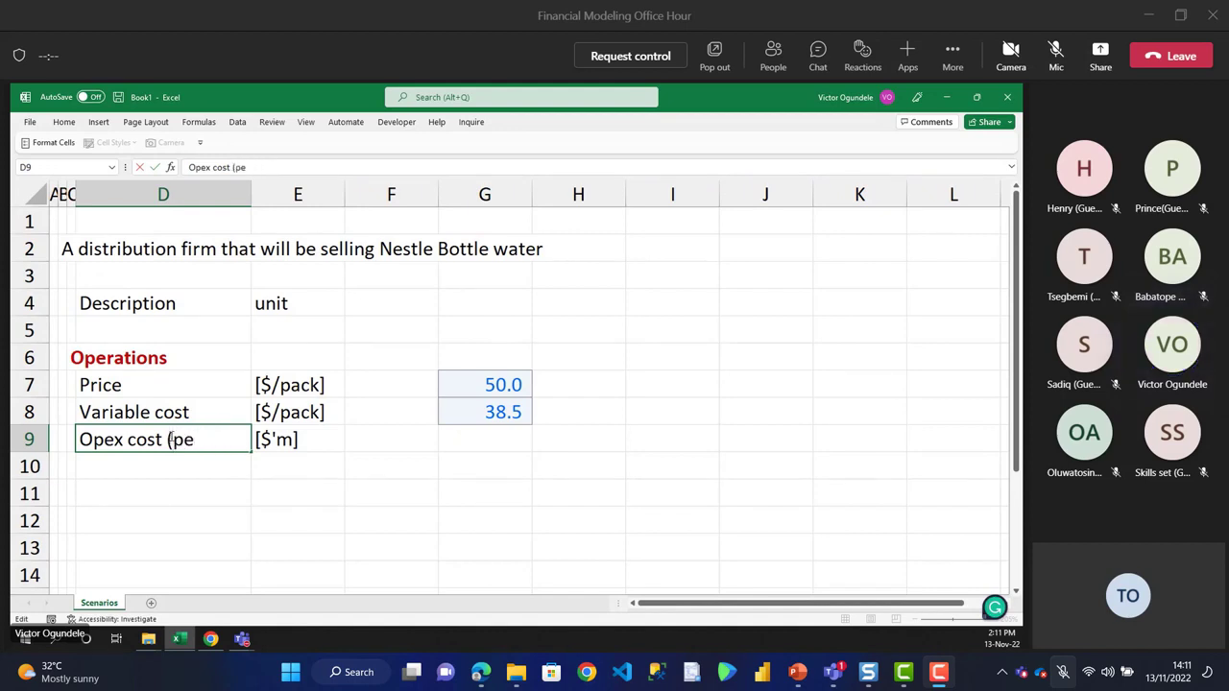
pyautogui.write('r month')
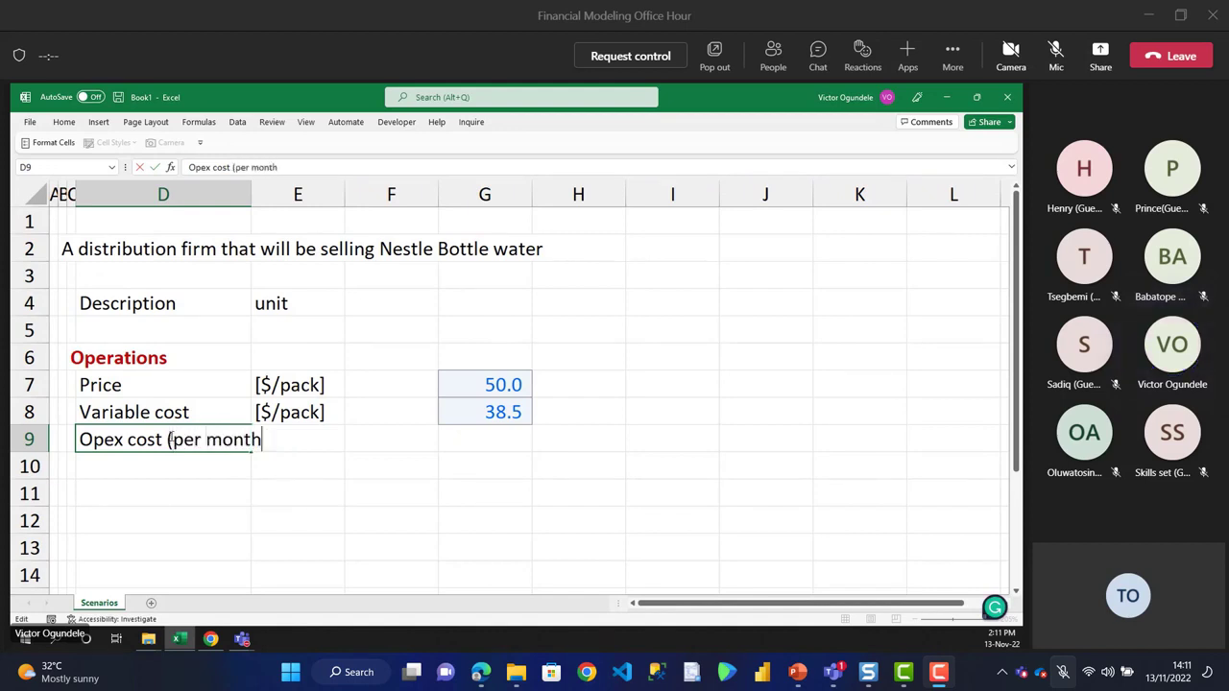
pyautogui.write(')')
pyautogui.hotkey('ctrl', 'Return')
pyautogui.hotkey('alt', 'h')
pyautogui.press('o')
pyautogui.press('i')
# - Apply the Input cell style to G9 and enter 1.5 as the monthly opex cost
pyautogui.press('Right')
pyautogui.press('Right')
pyautogui.press('Right')
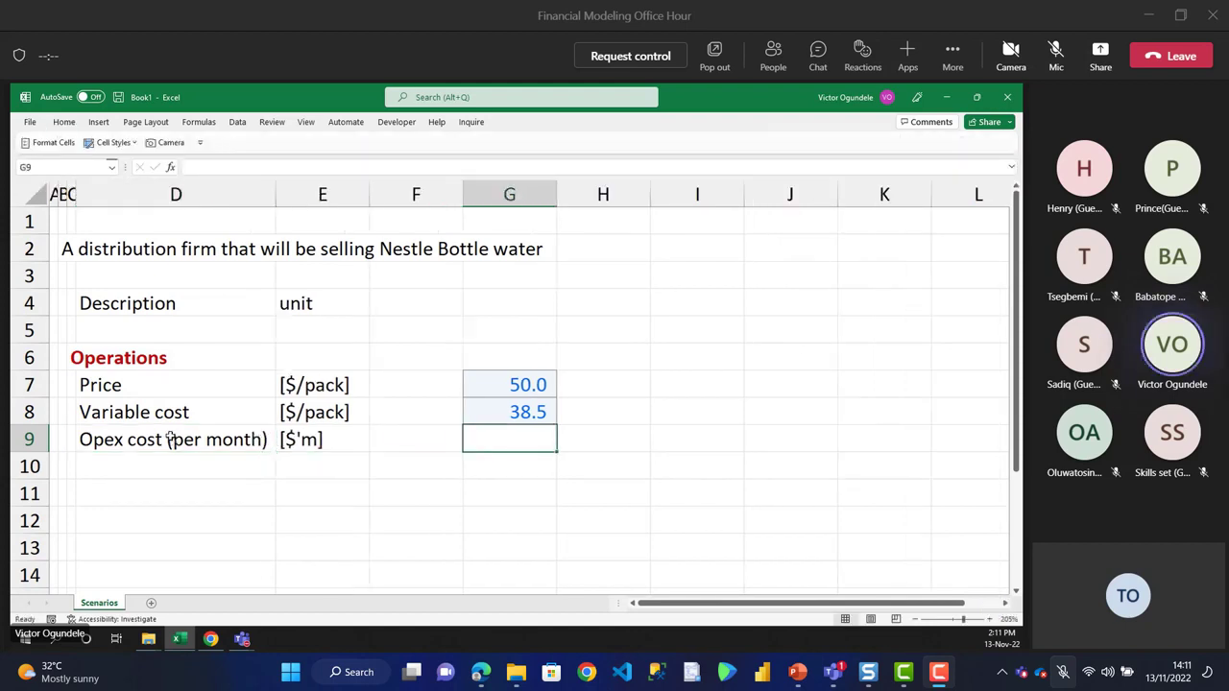
pyautogui.hotkey('alt', '2')
pyautogui.click(303, 221)
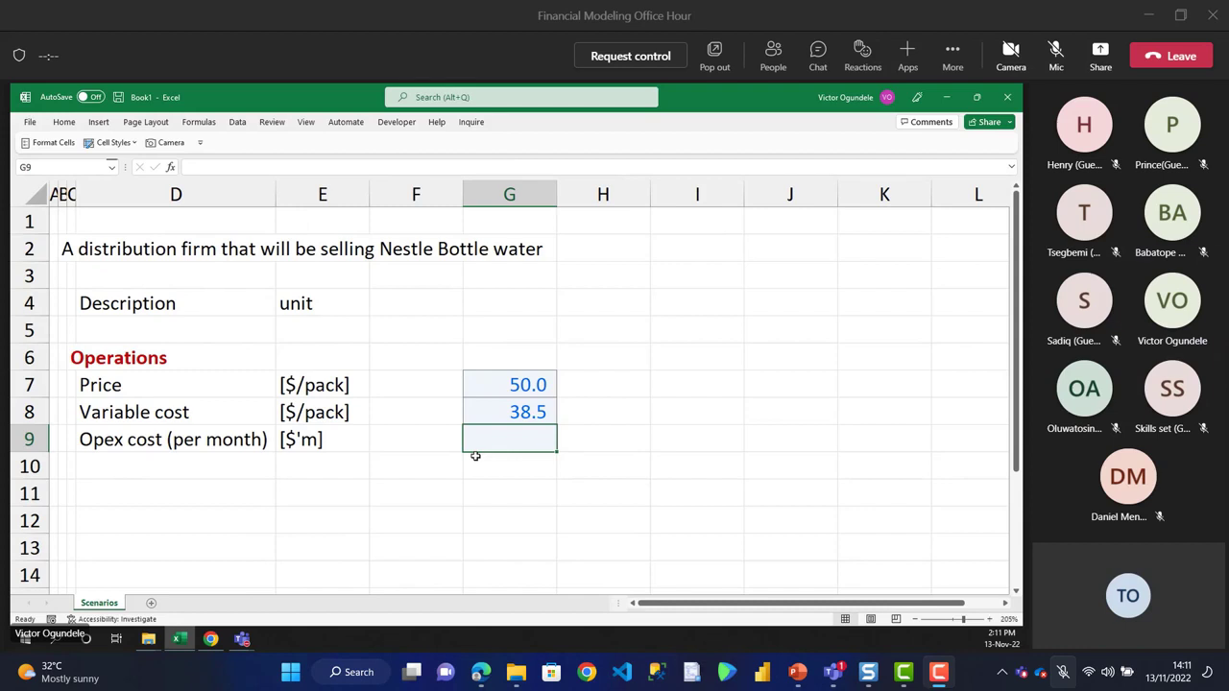
pyautogui.write('1')
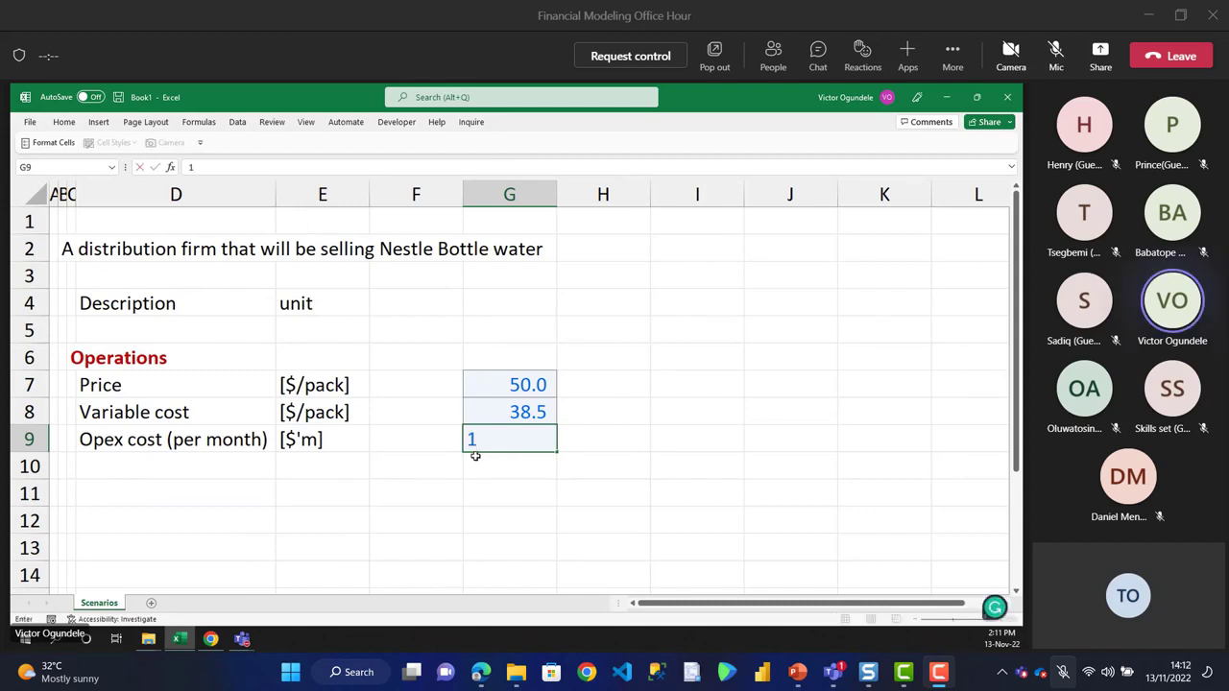
pyautogui.write('.5')
pyautogui.hotkey('ctrl', 'Return')
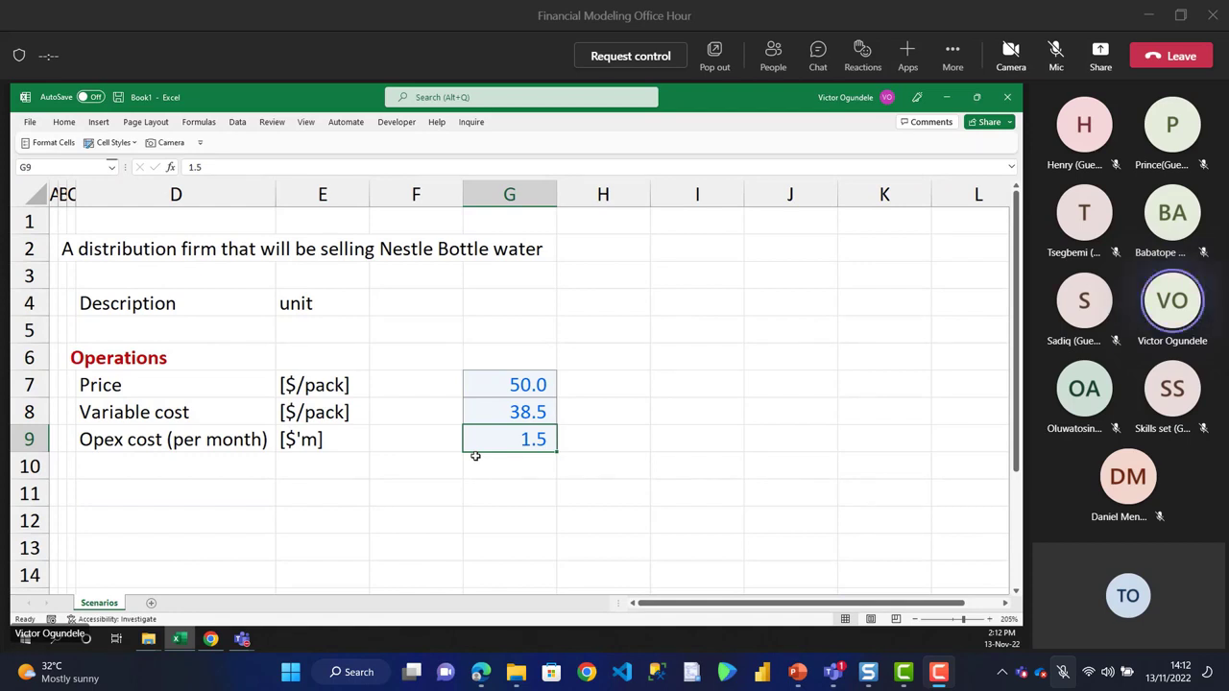
# - Change the monthly opex cost in cell G9 to 3.5
pyautogui.press('Left')
pyautogui.press('Left')
pyautogui.press('Left')
pyautogui.press('Right')
pyautogui.press('Right')
pyautogui.press('Right')
pyautogui.write('1')
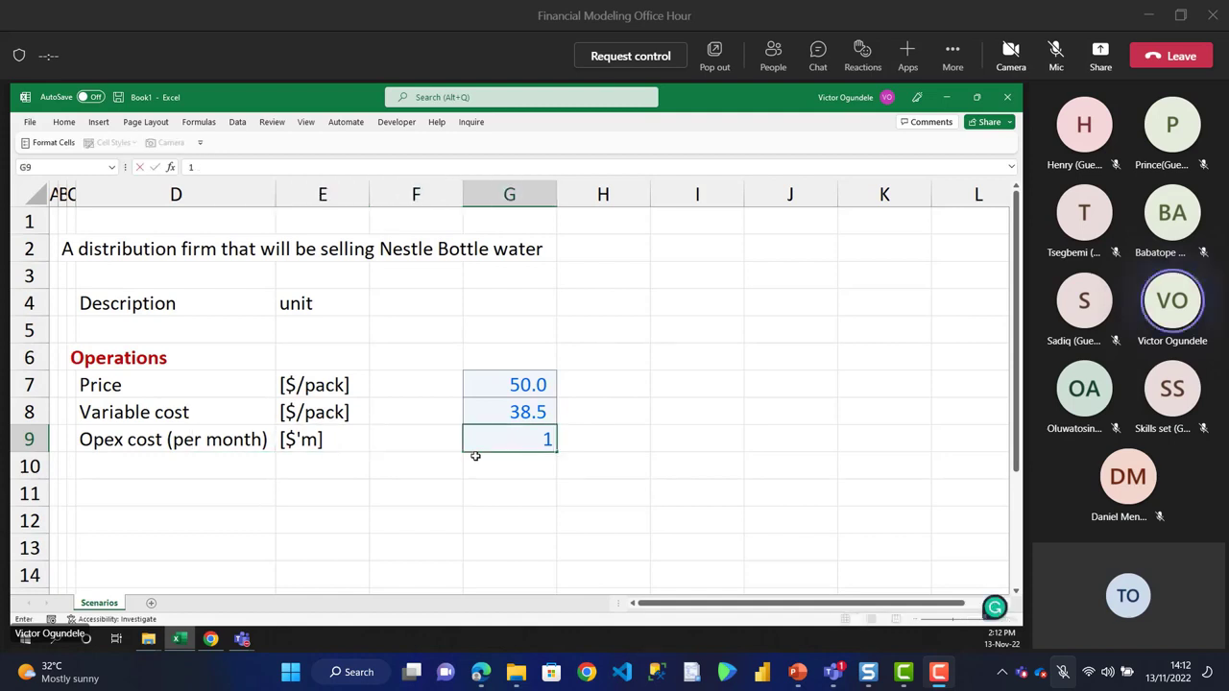
pyautogui.press('BackSpace')
pyautogui.write('3.6')
pyautogui.press('BackSpace')
pyautogui.write('5')
pyautogui.hotkey('ctrl', 'Return')
pyautogui.press('Left')
pyautogui.press('Left')
pyautogui.press('Left')
pyautogui.press('Right')
pyautogui.press('Left')
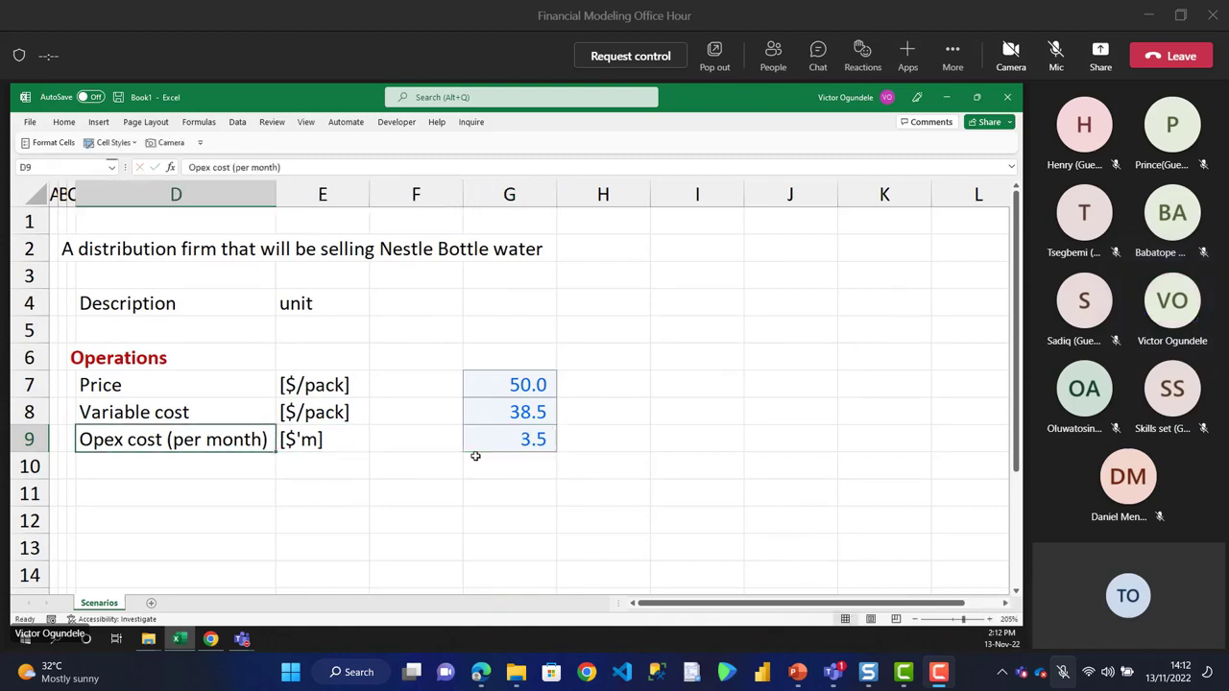
# - Copy the Operations heading from C6 into cell C11 to start a second input section
pyautogui.press('Down')
pyautogui.press('Down')
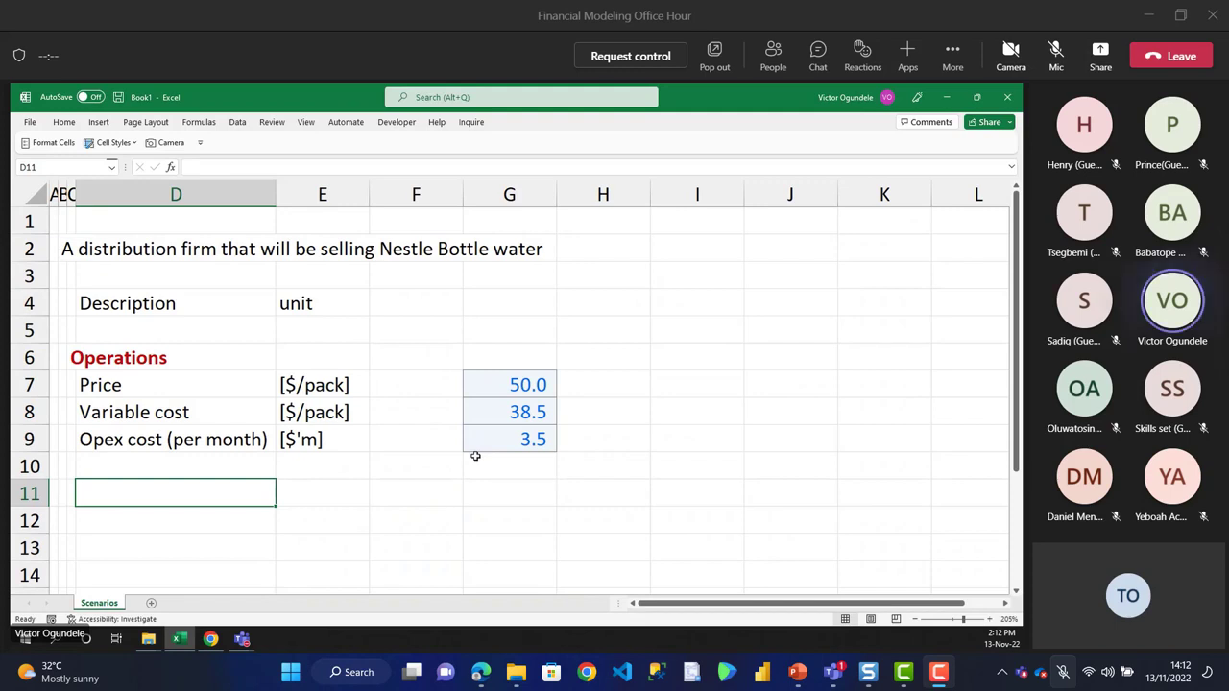
pyautogui.press('Left')
pyautogui.press('Up')
pyautogui.press('Up')
pyautogui.press('Up')
pyautogui.press('Up')
pyautogui.press('Up')
pyautogui.hotkey('ctrl', 'c')
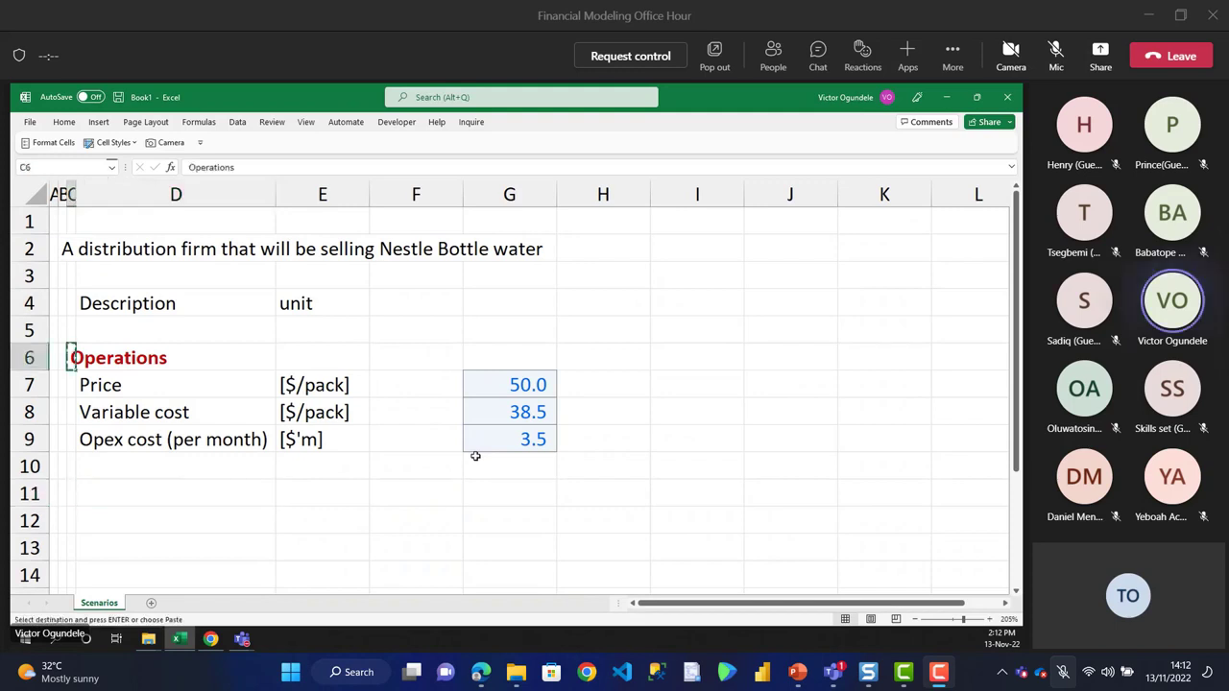
pyautogui.press('Down')
pyautogui.press('Down')
pyautogui.press('Down')
pyautogui.press('Down')
pyautogui.press('Down')
pyautogui.hotkey('ctrl', 'v')
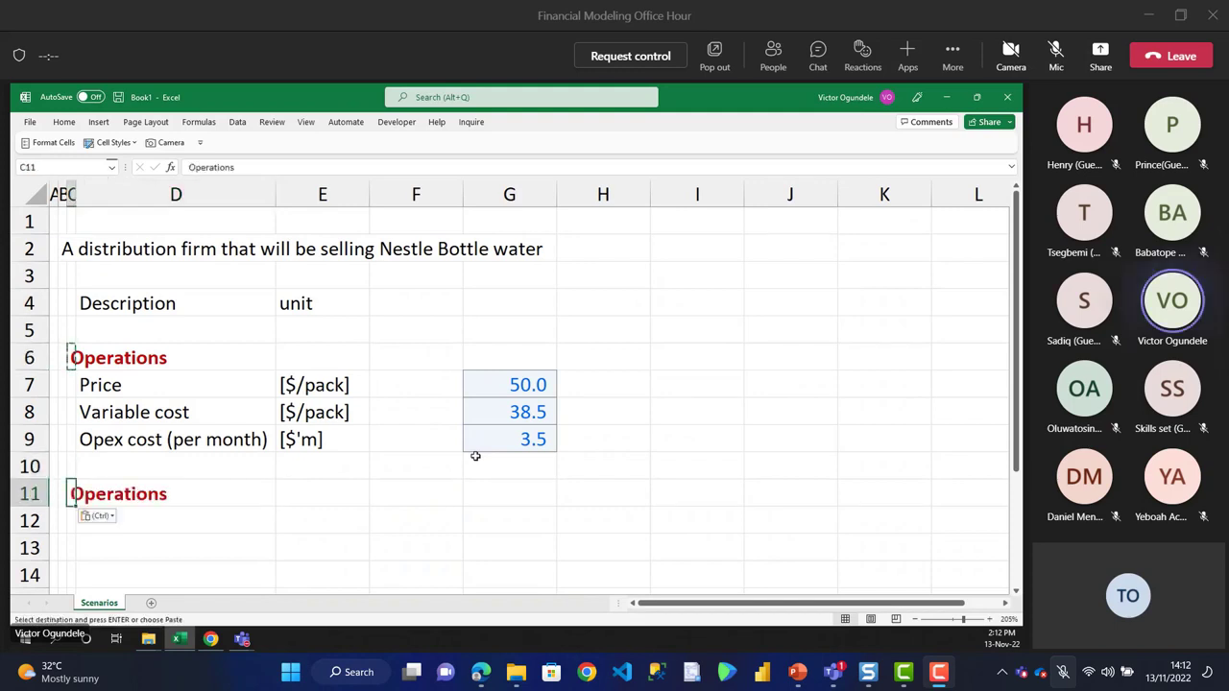
# - Replace the copied heading text in C11 with "Macroeconomic drivers"
pyautogui.write('Macro')
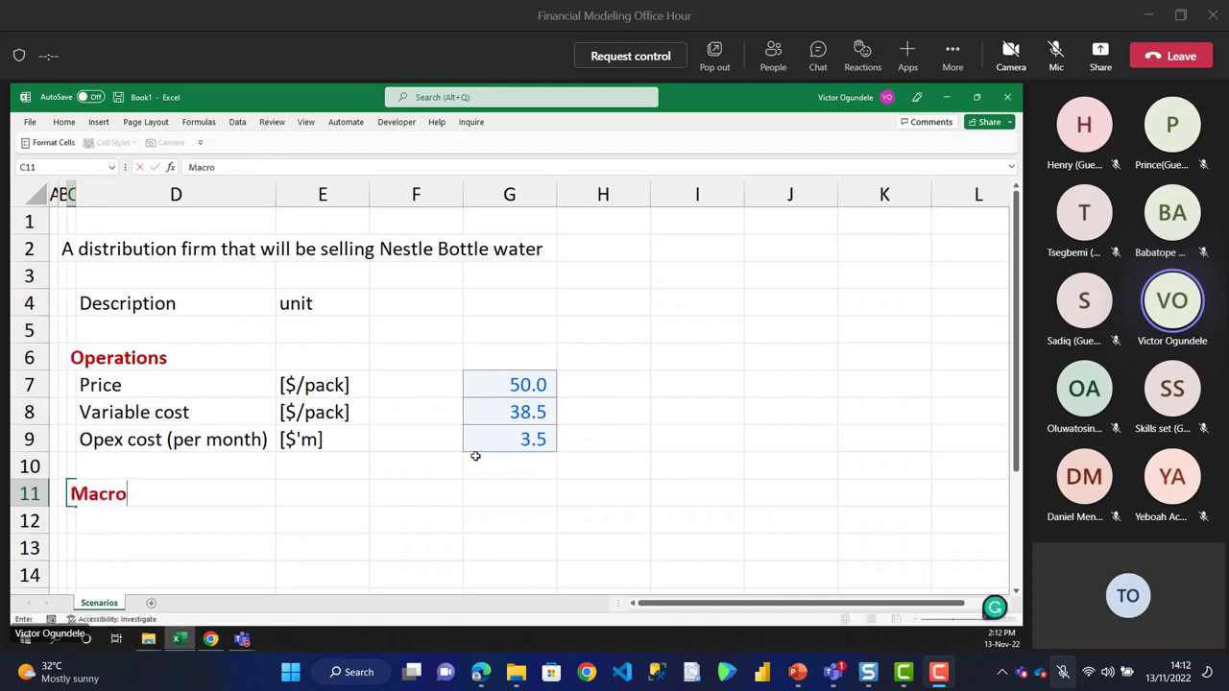
pyautogui.write('econo')
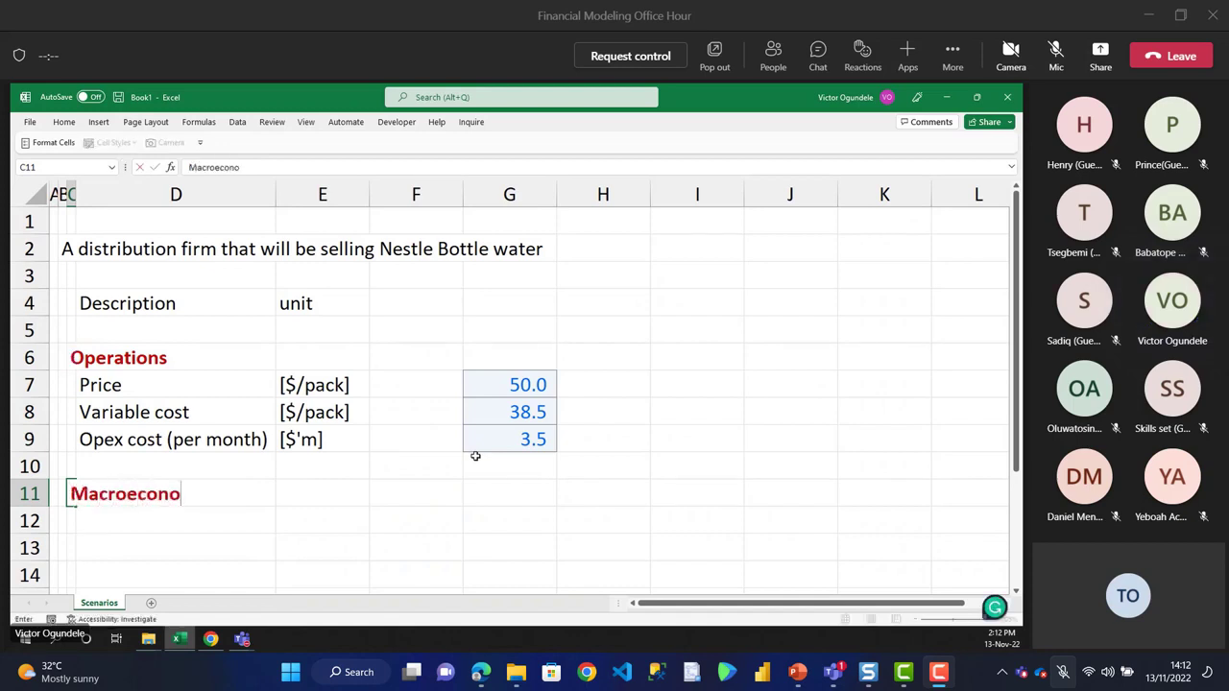
pyautogui.write('mic')
pyautogui.write('drivers')
pyautogui.hotkey('ctrl', 'Return')
pyautogui.press('Down')
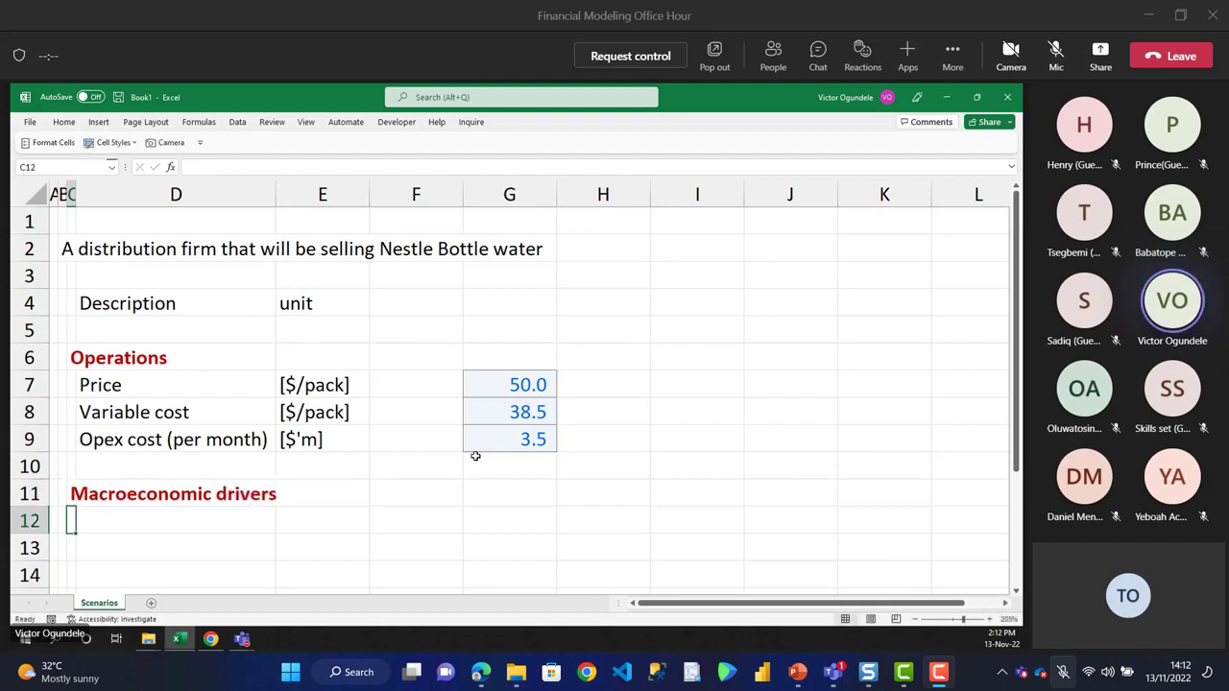
pyautogui.press('Right')
pyautogui.write('I')
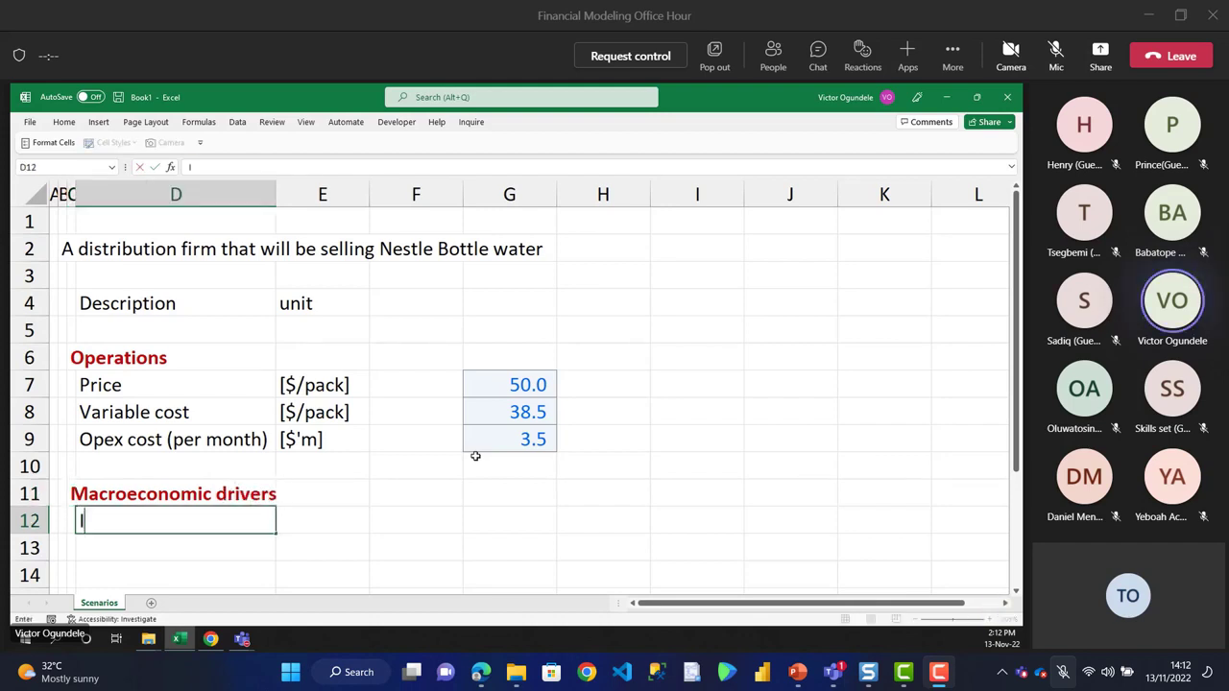
pyautogui.write('nflation rate')
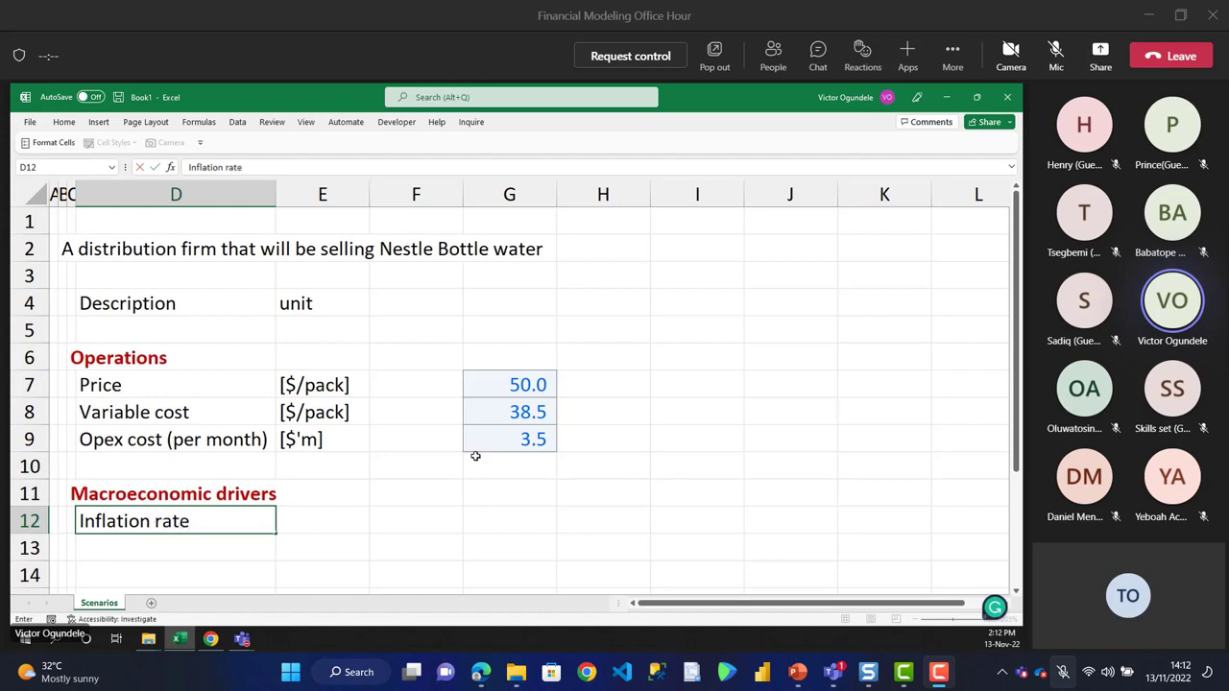
pyautogui.press('Escape')
# - Enter the label "Cost incremental factor" in cell D12 and autofit column D to it
pyautogui.write('Cost')
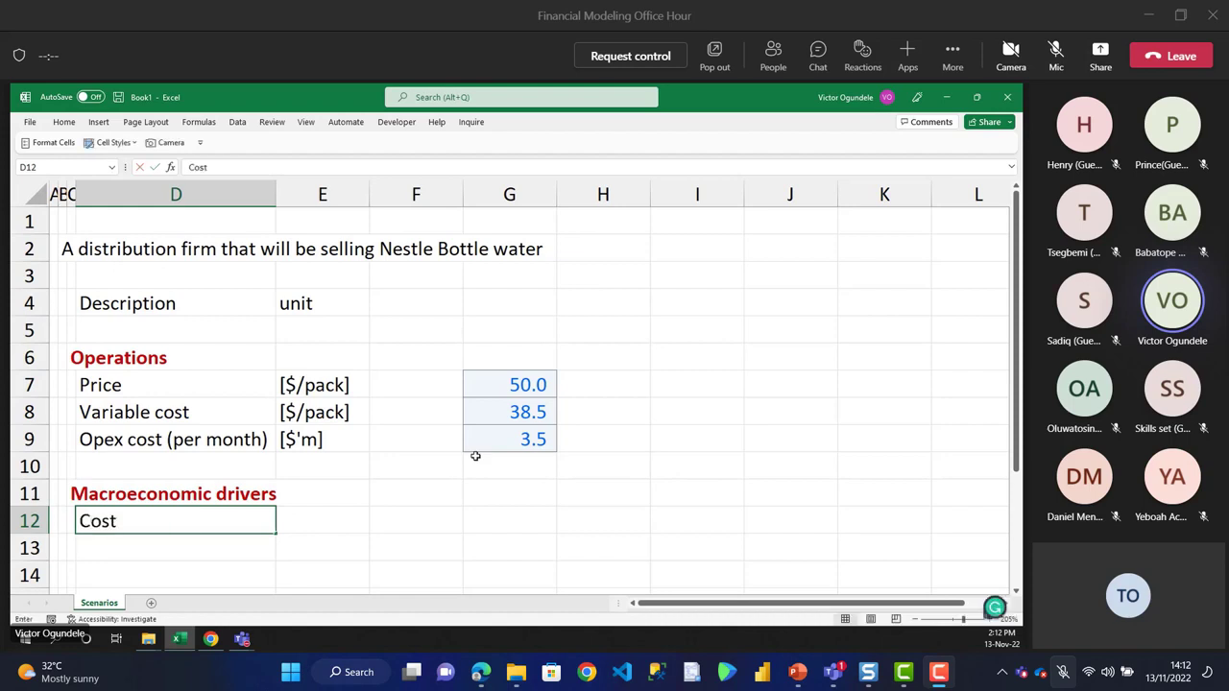
pyautogui.write(' incremental factor')
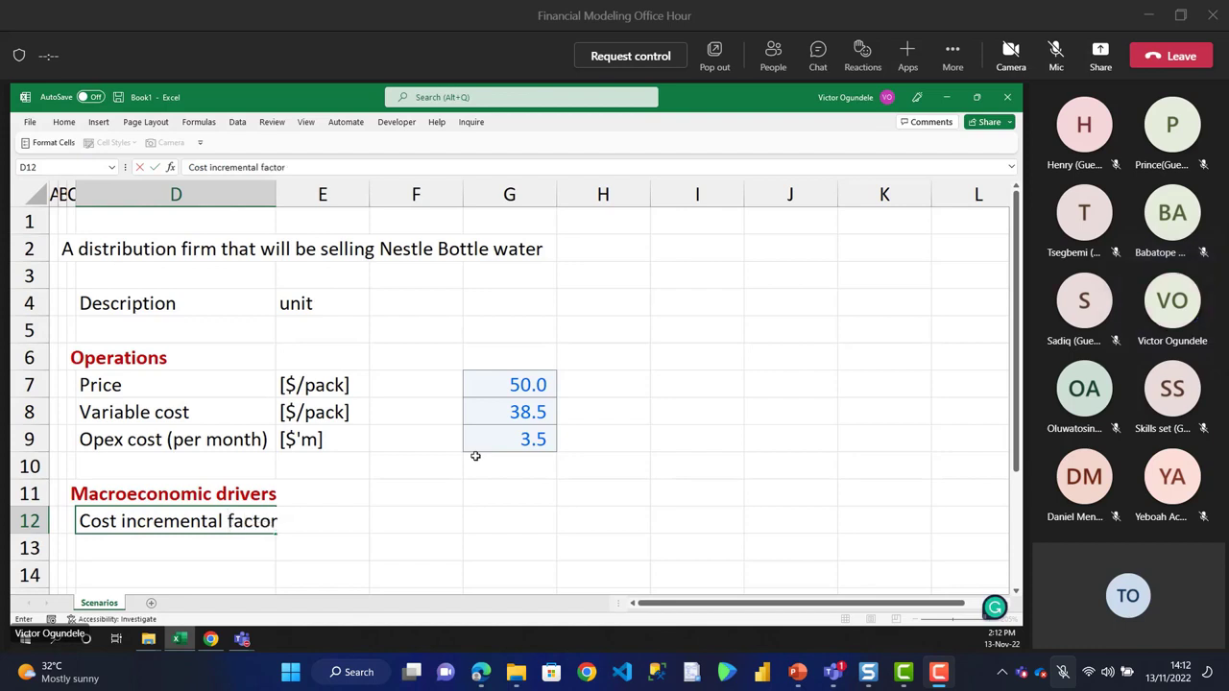
pyautogui.press('Tab')
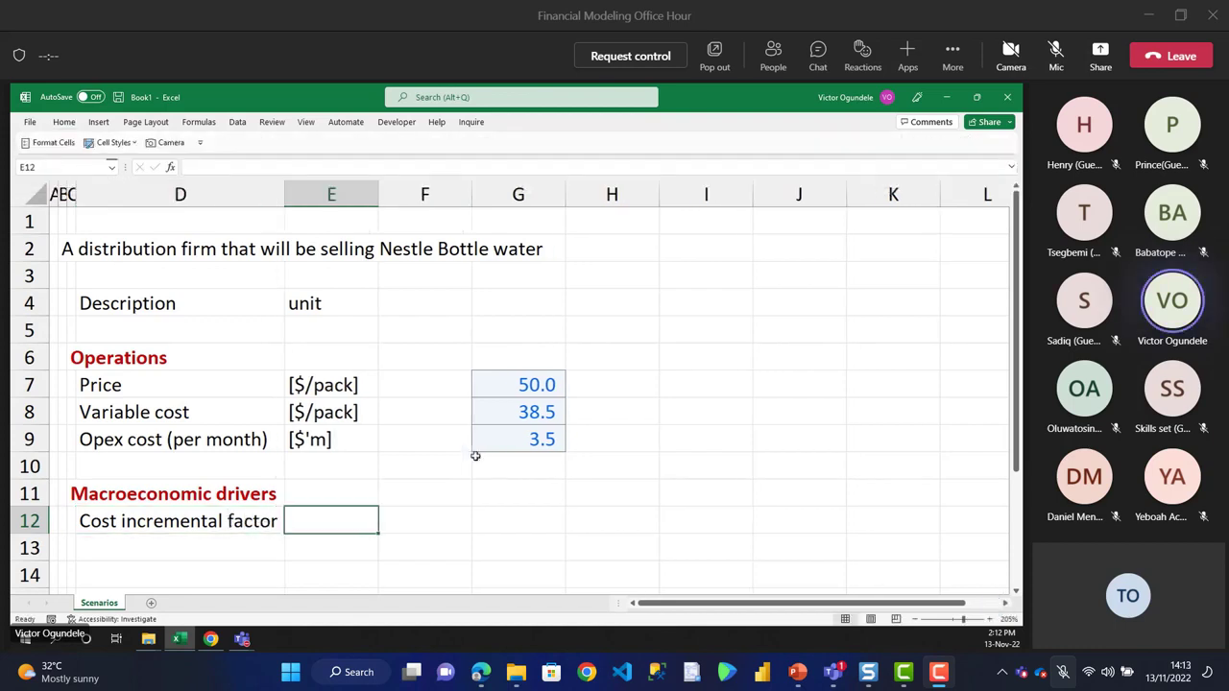
# - Enter the unit [%] for the cost incremental factor in cell E12
pyautogui.write('[%]')
pyautogui.press('Tab')
pyautogui.press('Tab')
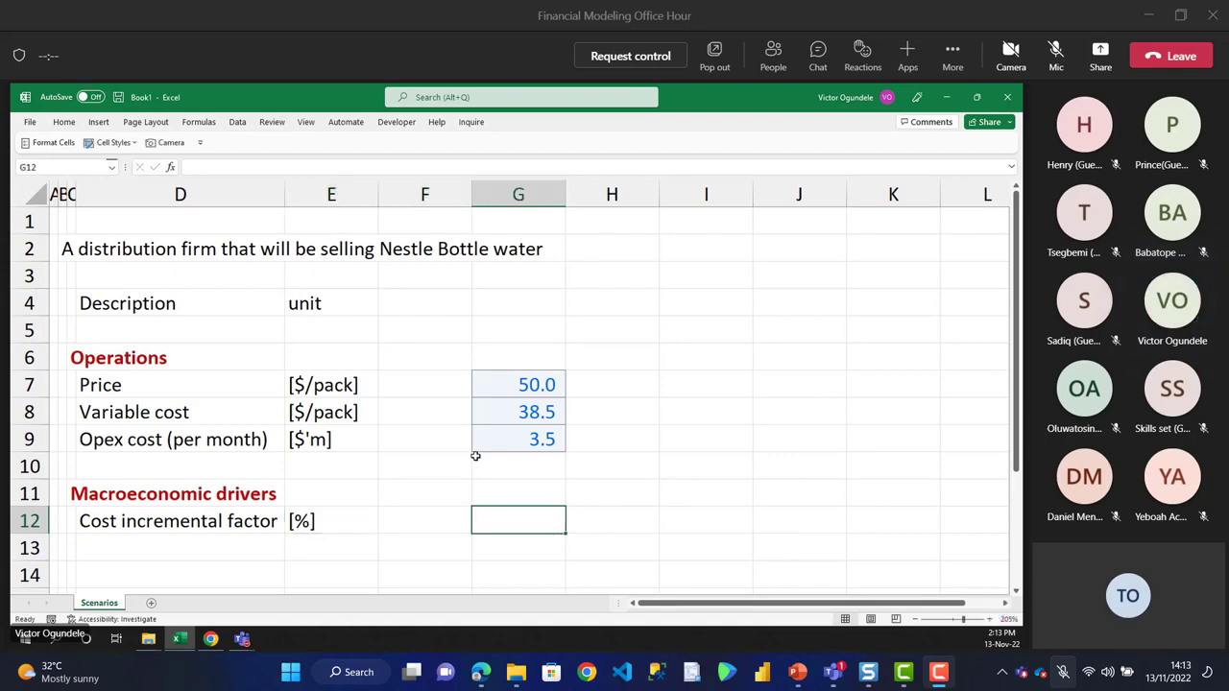
# - Apply the Input cell style to G12 and enter a cost incremental factor of 5.5%
pyautogui.click(113, 142)
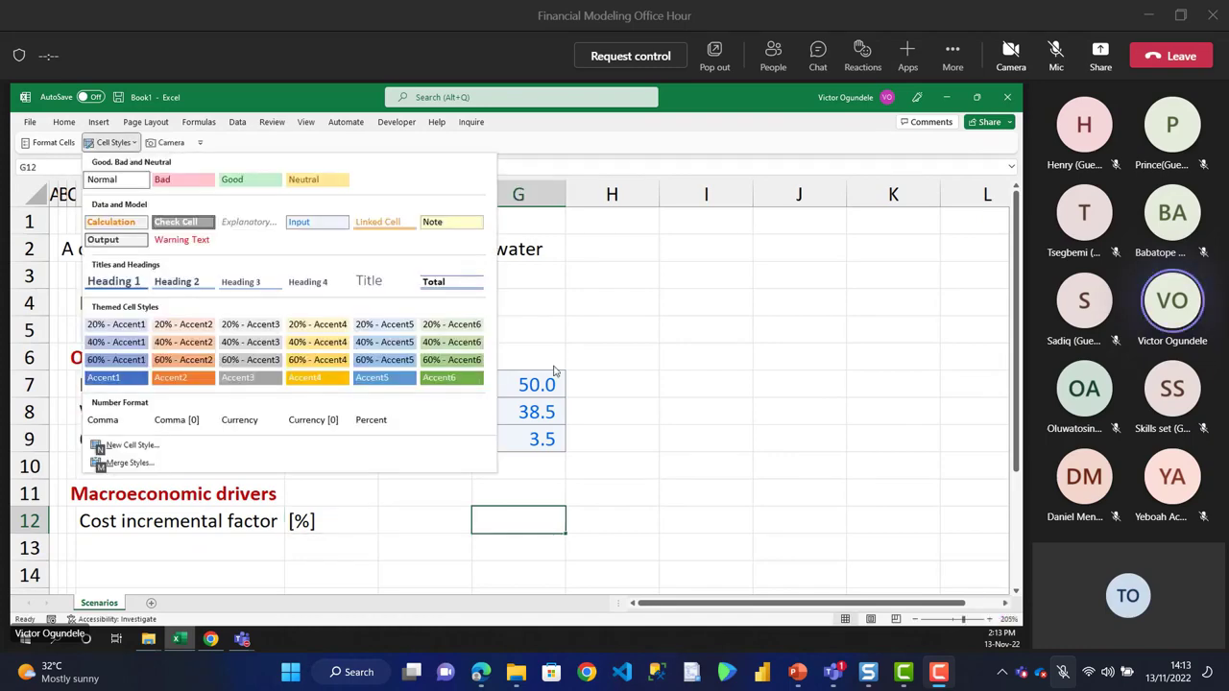
pyautogui.click(307, 220)
pyautogui.hotkey('alt', 'h')
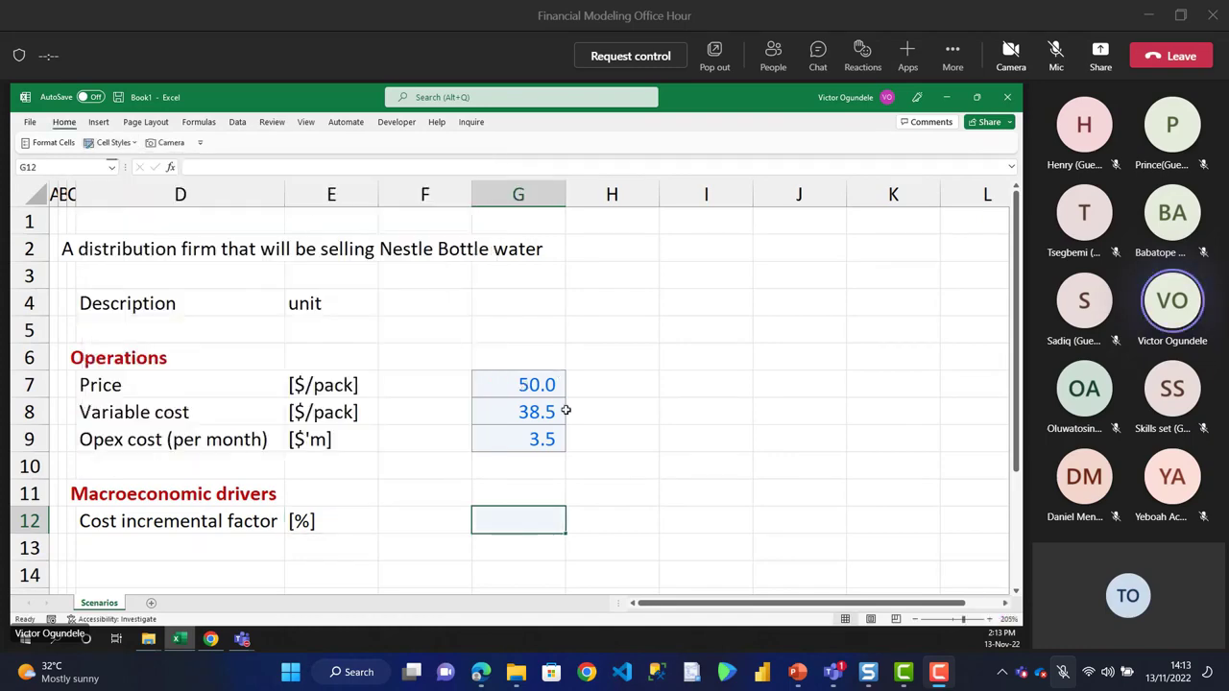
pyautogui.press('Escape')
pyautogui.write('5.5%')
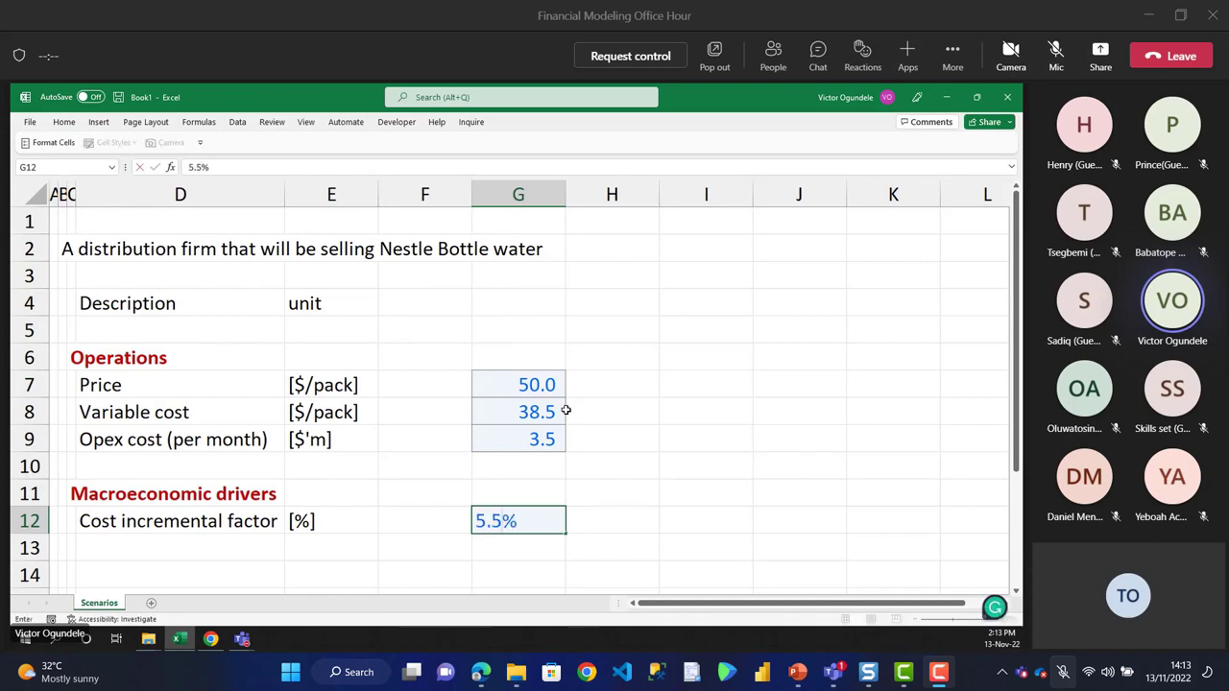
pyautogui.hotkey('ctrl', 'Return')
pyautogui.press('Left')
pyautogui.press('Left')
pyautogui.press('Left')
pyautogui.press('Down')
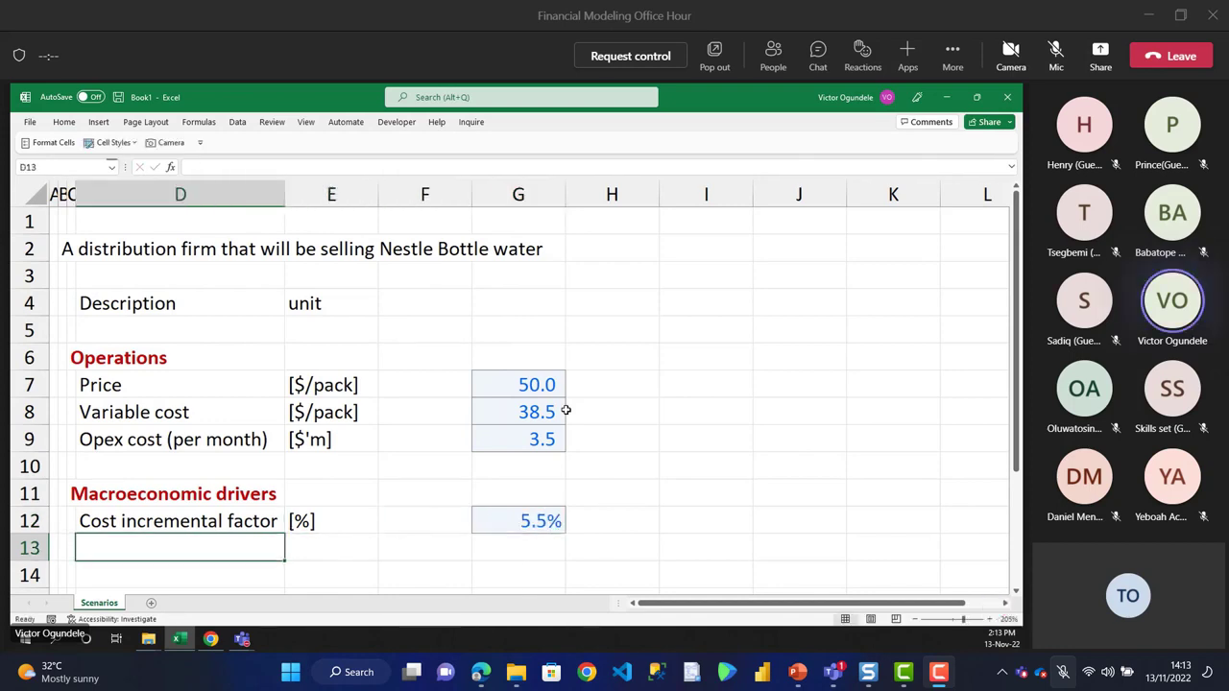
pyautogui.press('F2')
pyautogui.write('Prci')
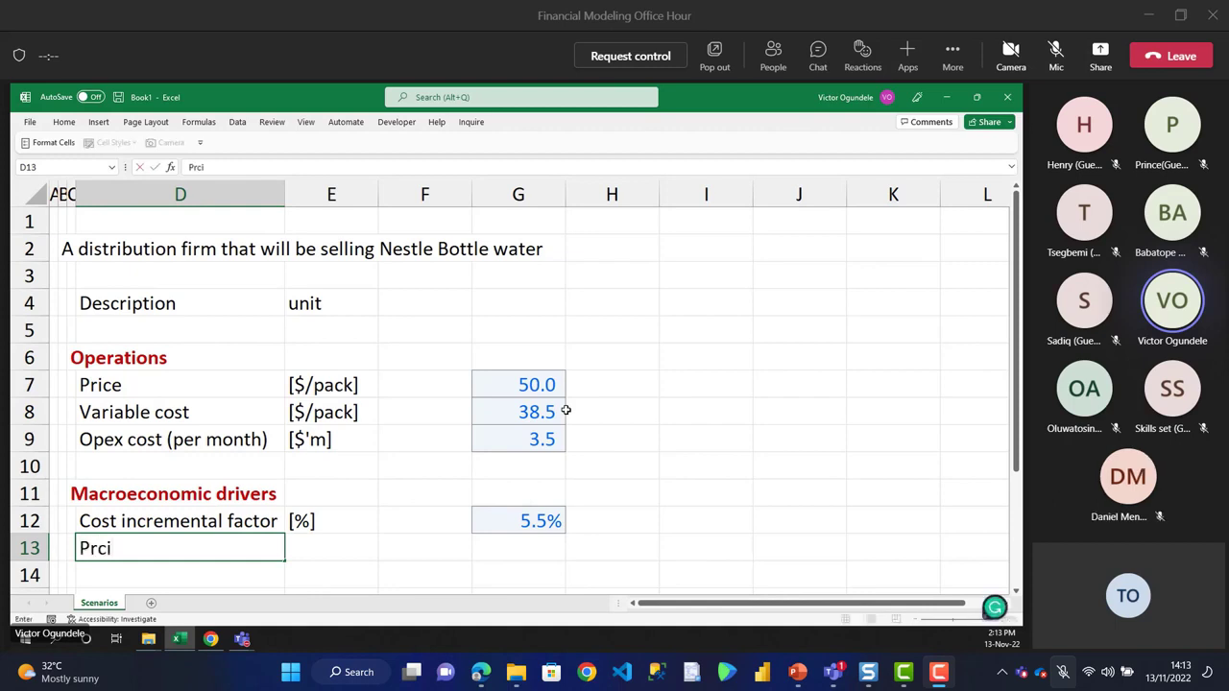
pyautogui.press('BackSpace')
pyautogui.press('BackSpace')
pyautogui.write('icing In')
pyautogui.press('Escape')
# - Copy the label above into D13, change it to "Pricing incremental factor", and autofit column D
pyautogui.hotkey('ctrl', "'")
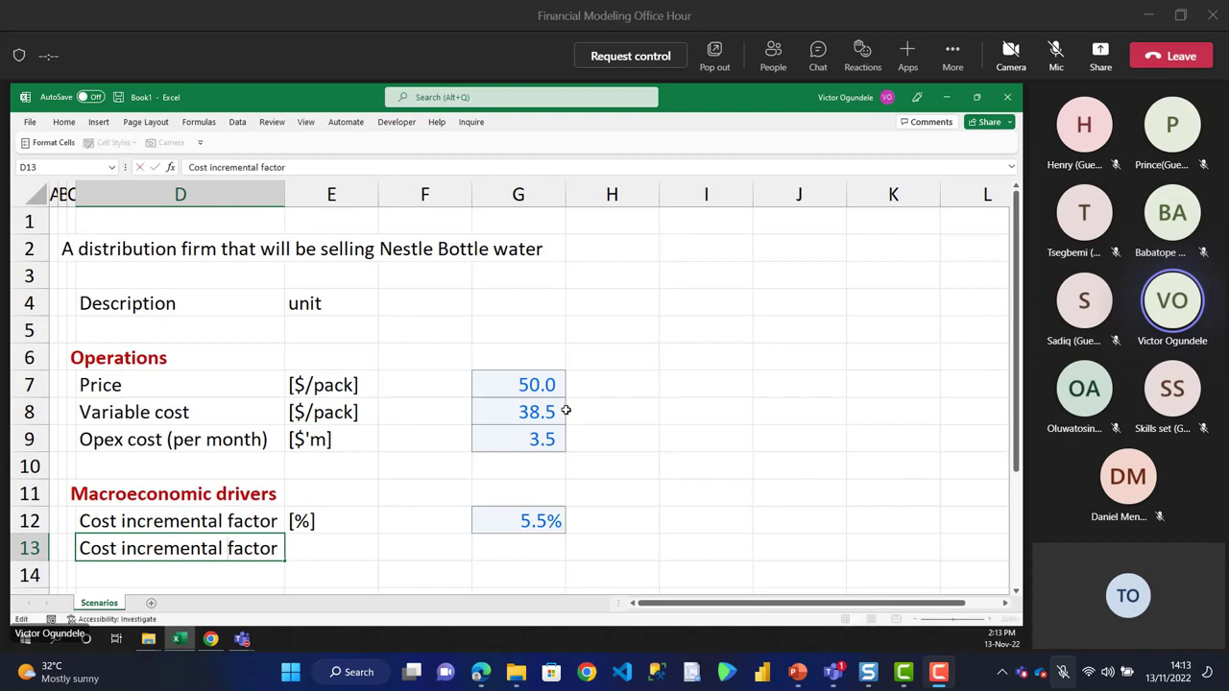
pyautogui.press('Home')
pyautogui.hotkey('shift', 'Right')
pyautogui.hotkey('shift', 'Right')
pyautogui.hotkey('shift', 'Right')
pyautogui.hotkey('shift', 'Right')
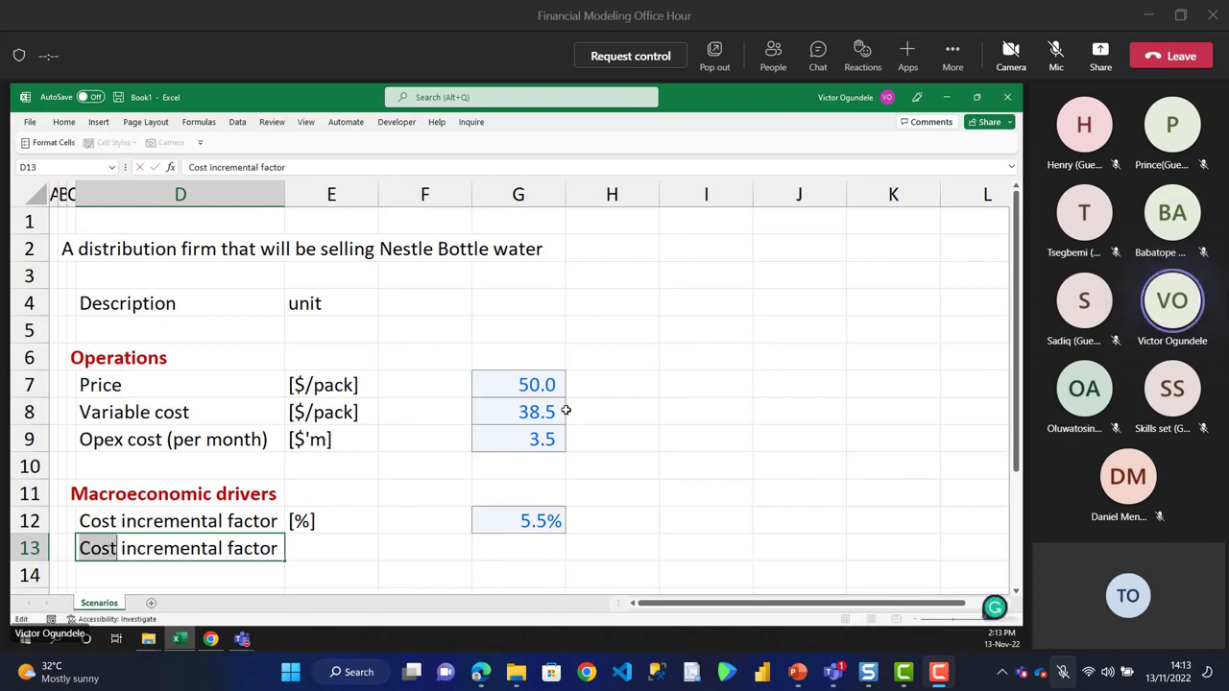
pyautogui.write('Price')
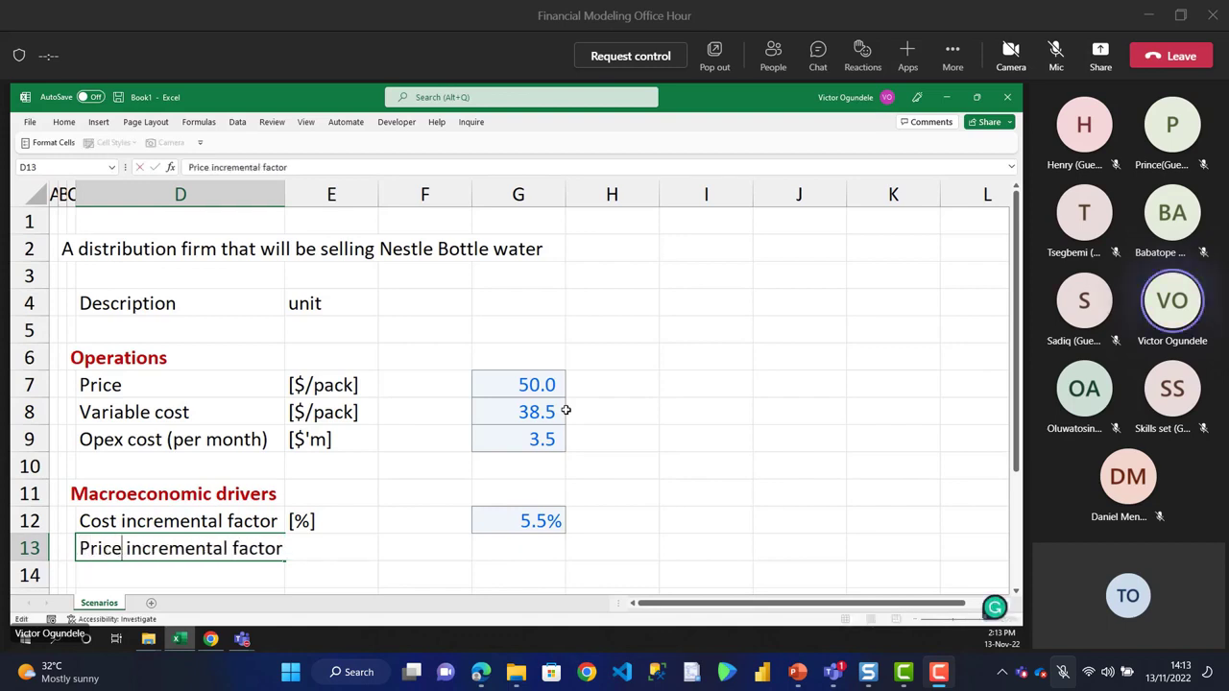
pyautogui.press('BackSpace')
pyautogui.write('ing')
pyautogui.hotkey('ctrl', 'Return')
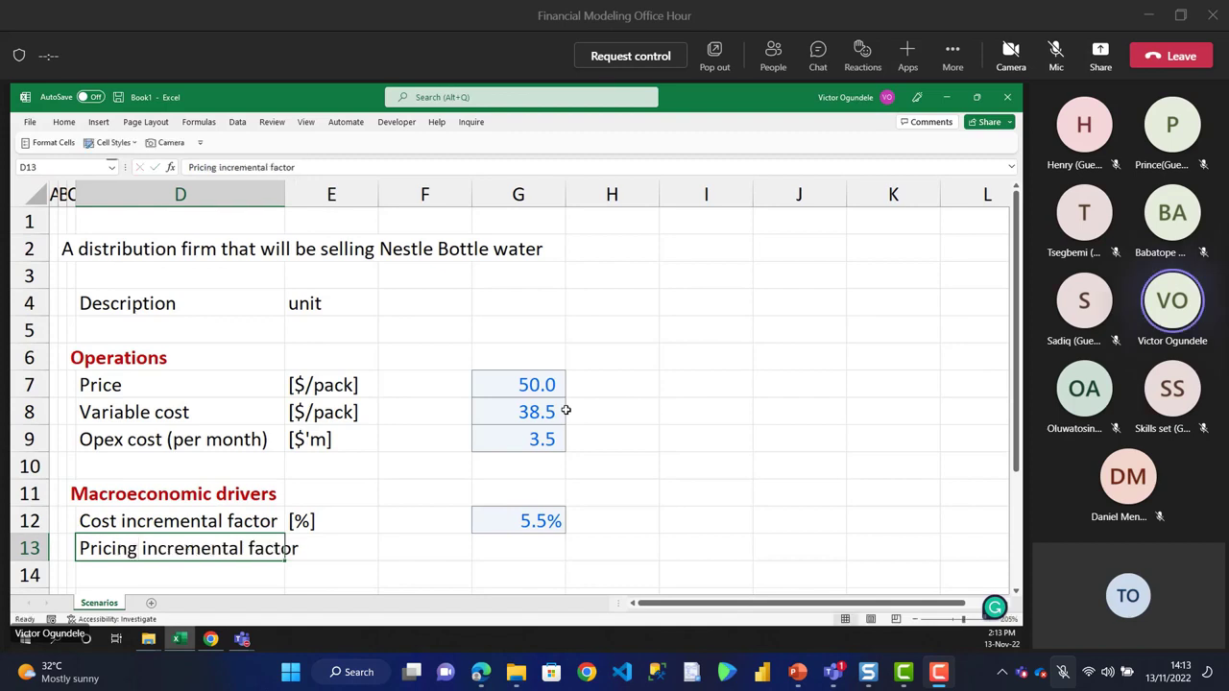
pyautogui.press('o')
pyautogui.press('i')
# - Fill the unit and input cell of row 12 down to row 13 and set the pricing incremental factor to 2.5%
pyautogui.press('Right')
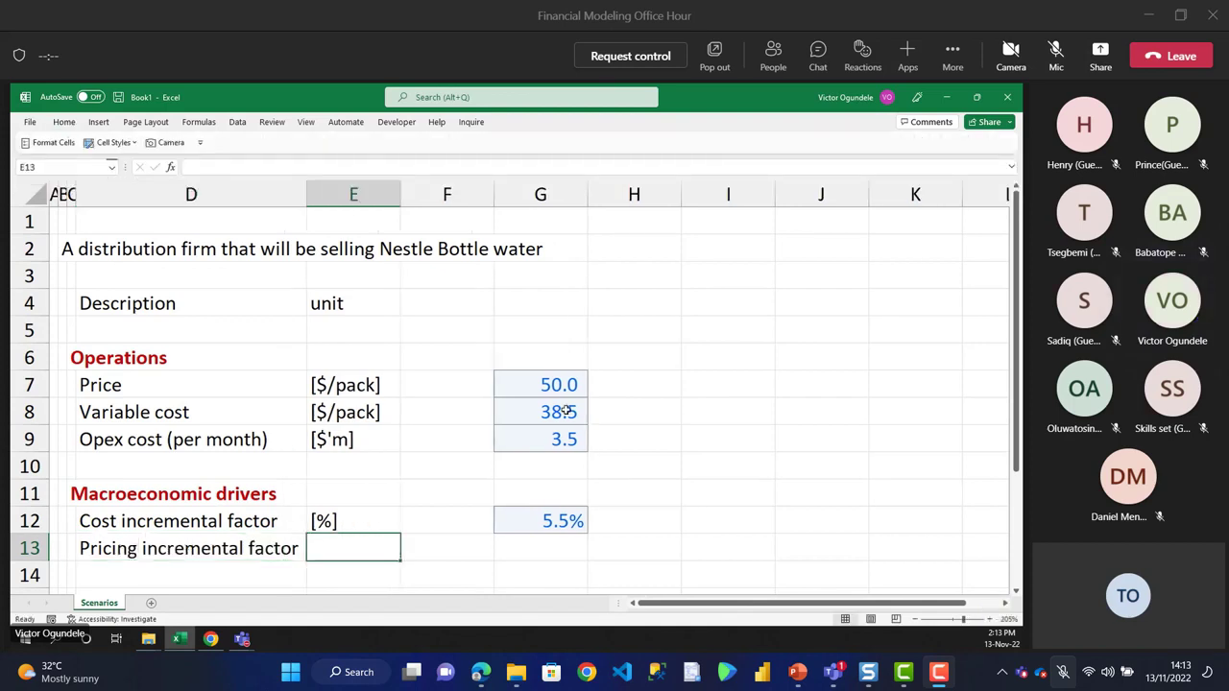
pyautogui.hotkey('ctrl', 'd')
pyautogui.press('Right')
pyautogui.press('Right')
pyautogui.hotkey('ctrl', 'd')
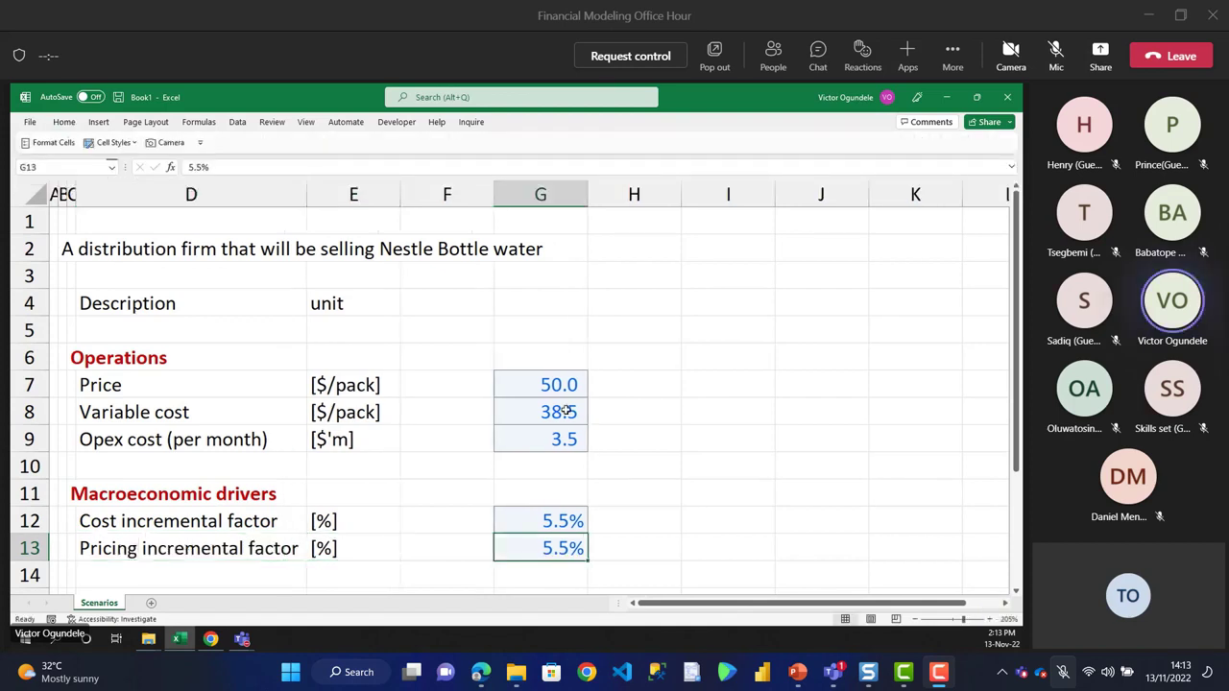
pyautogui.write('2.5')
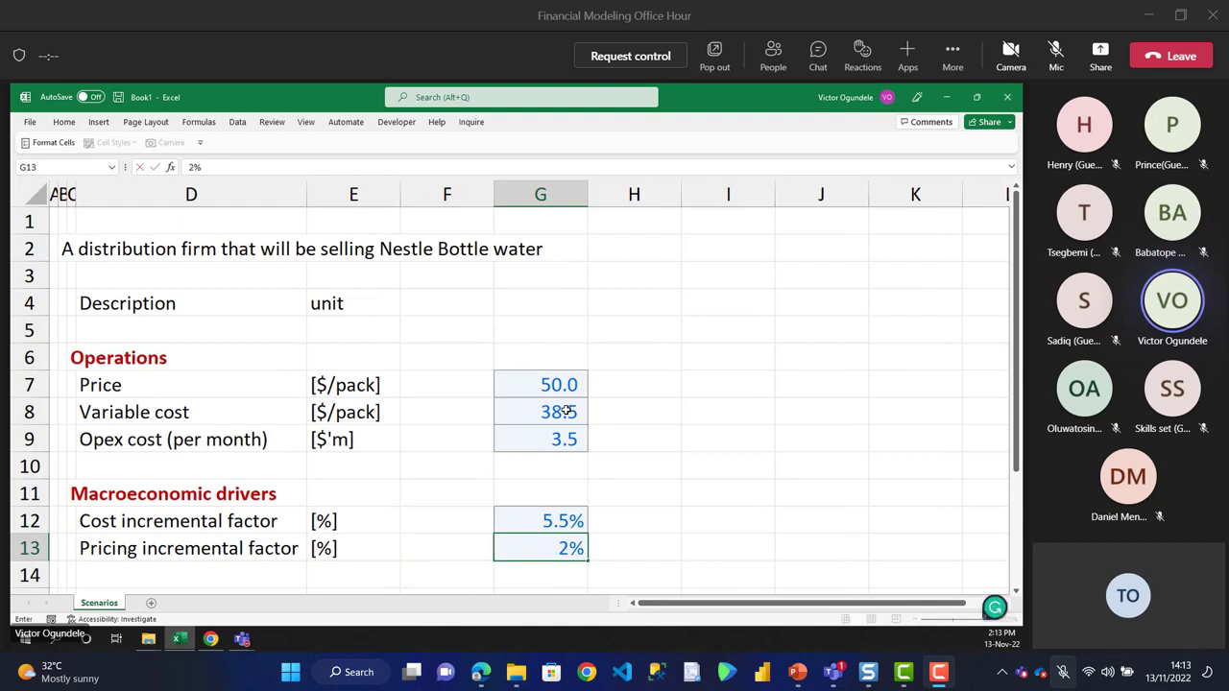
pyautogui.press('Left')
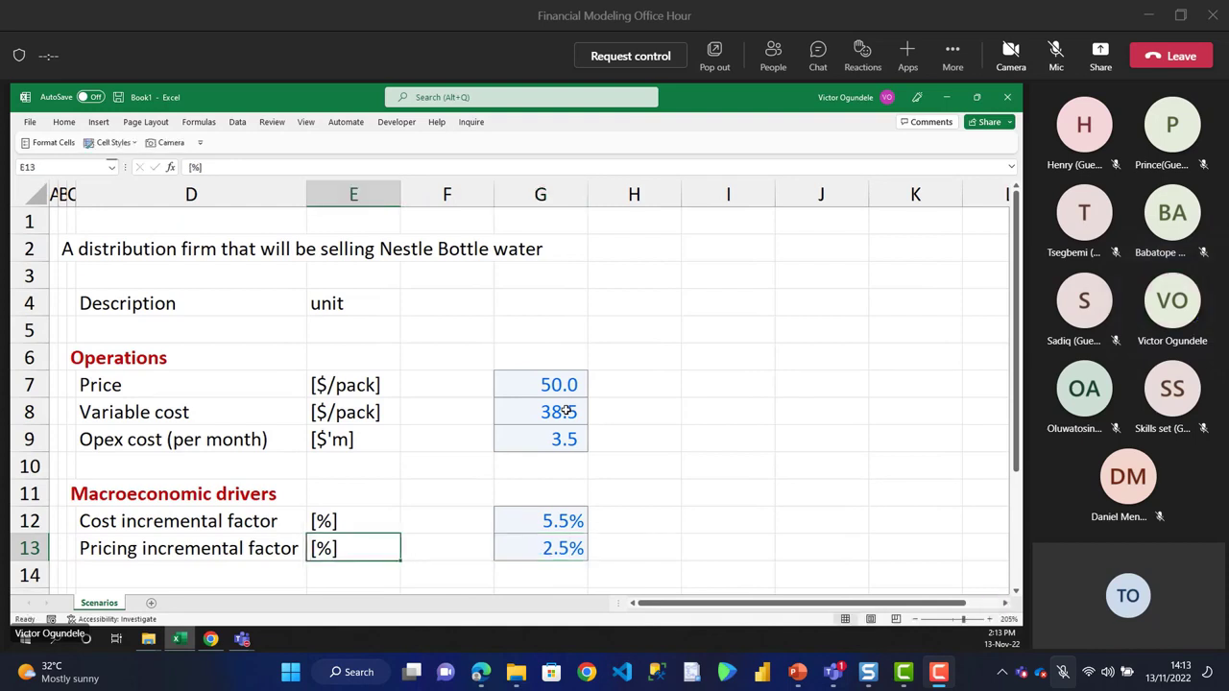
pyautogui.press('Left')
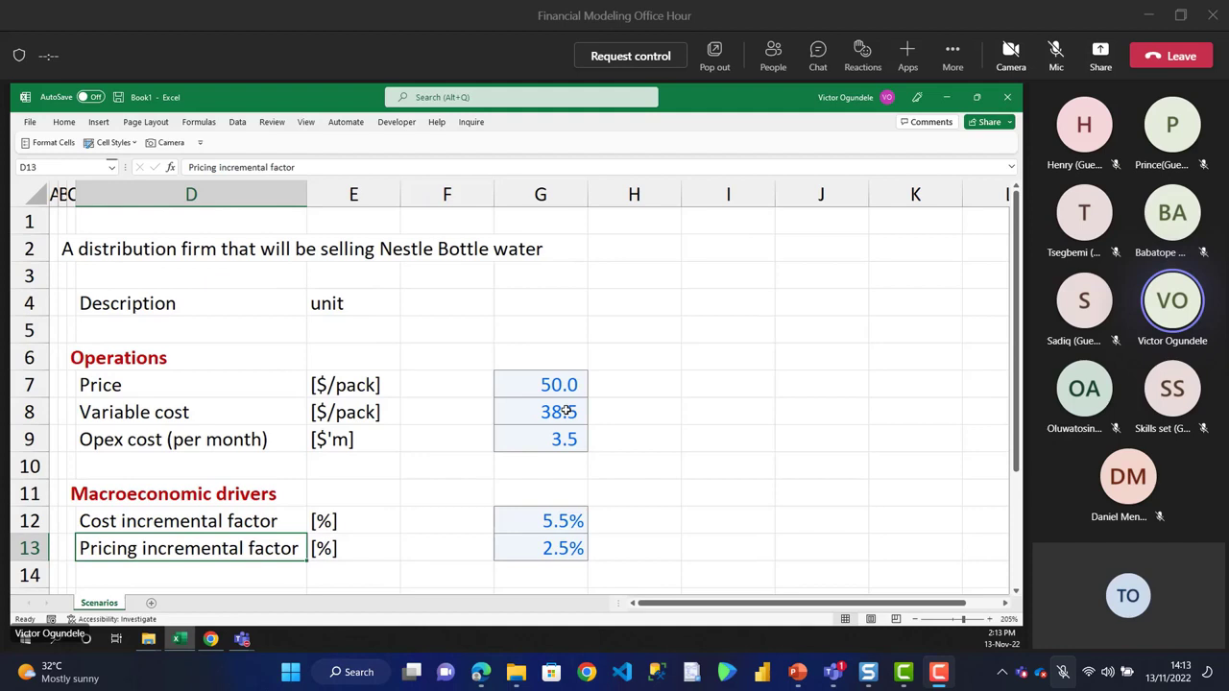
pyautogui.press('Up')
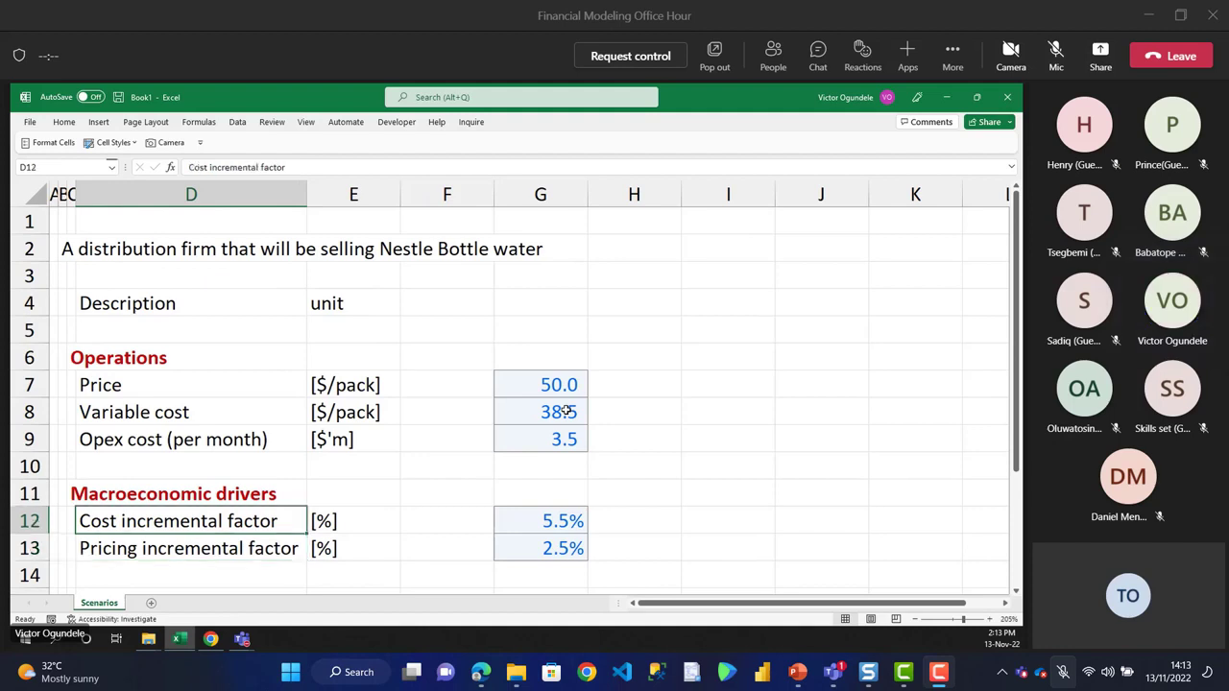
pyautogui.press('Down')
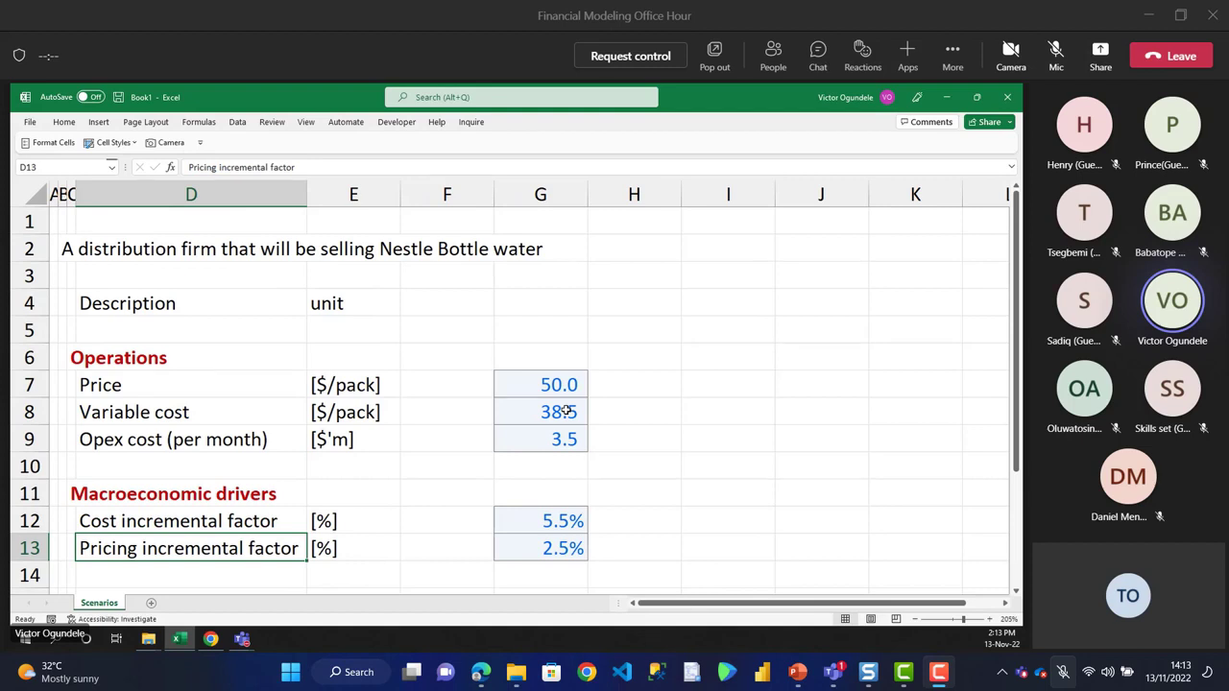
pyautogui.press('Right')
pyautogui.press('Right')
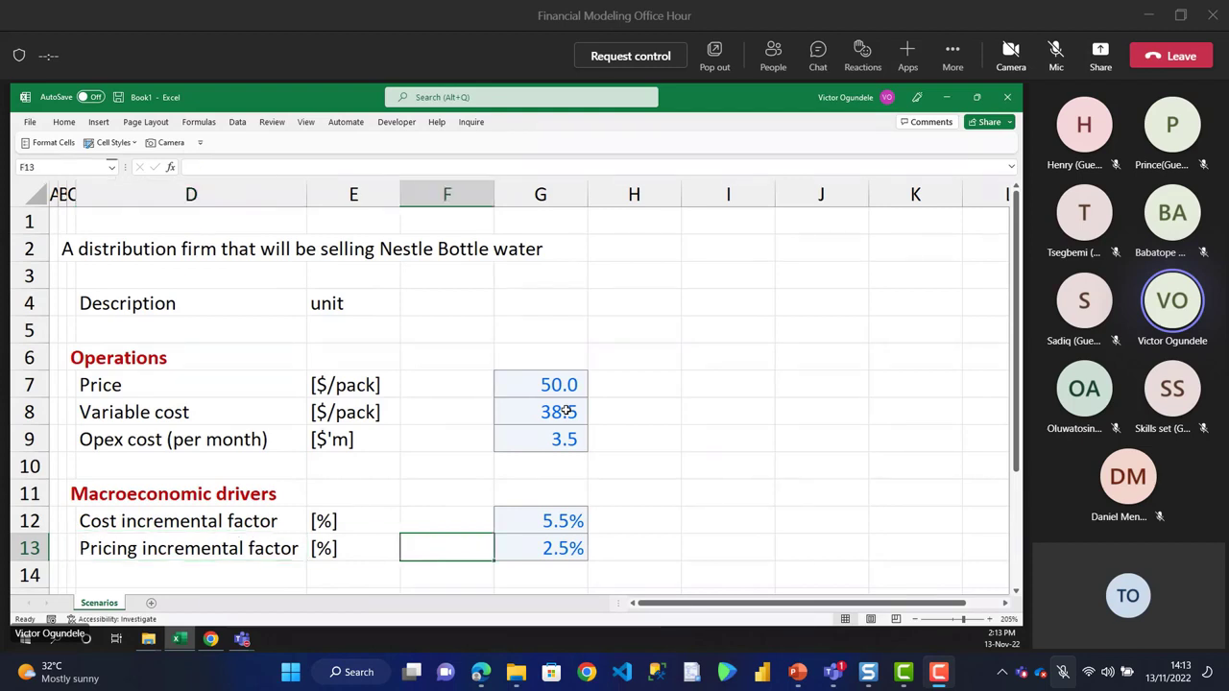
pyautogui.press('Left')
pyautogui.press('Left')
pyautogui.press('Down')
pyautogui.press('Down')
pyautogui.press('Down')
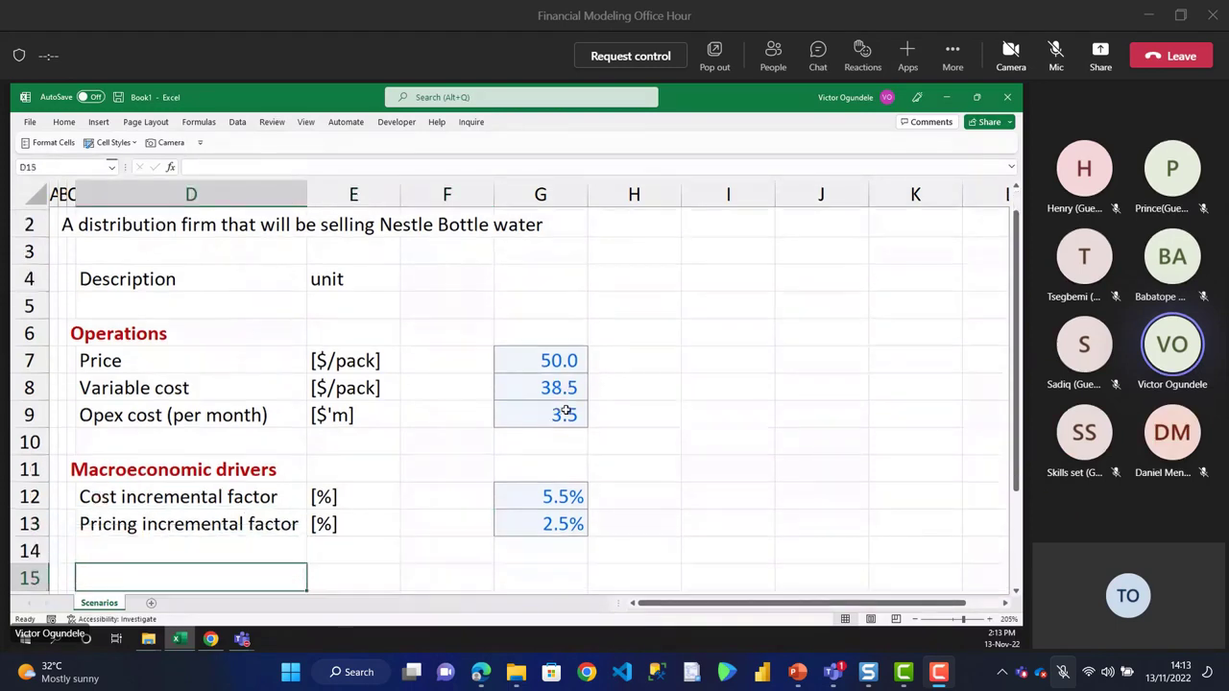
pyautogui.press('Up')
pyautogui.press('Up')
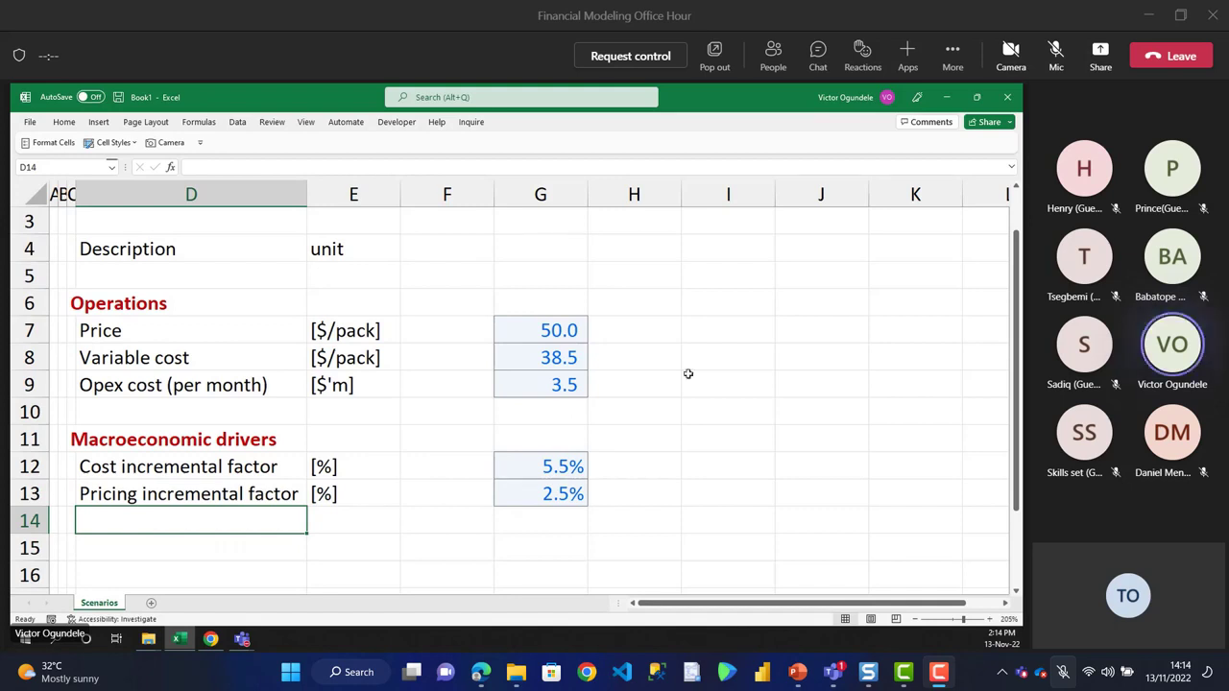
# - Insert three blank rows between the Variable cost and Opex cost rows
pyautogui.click(188, 429)
pyautogui.press('Up')
pyautogui.press('Up')
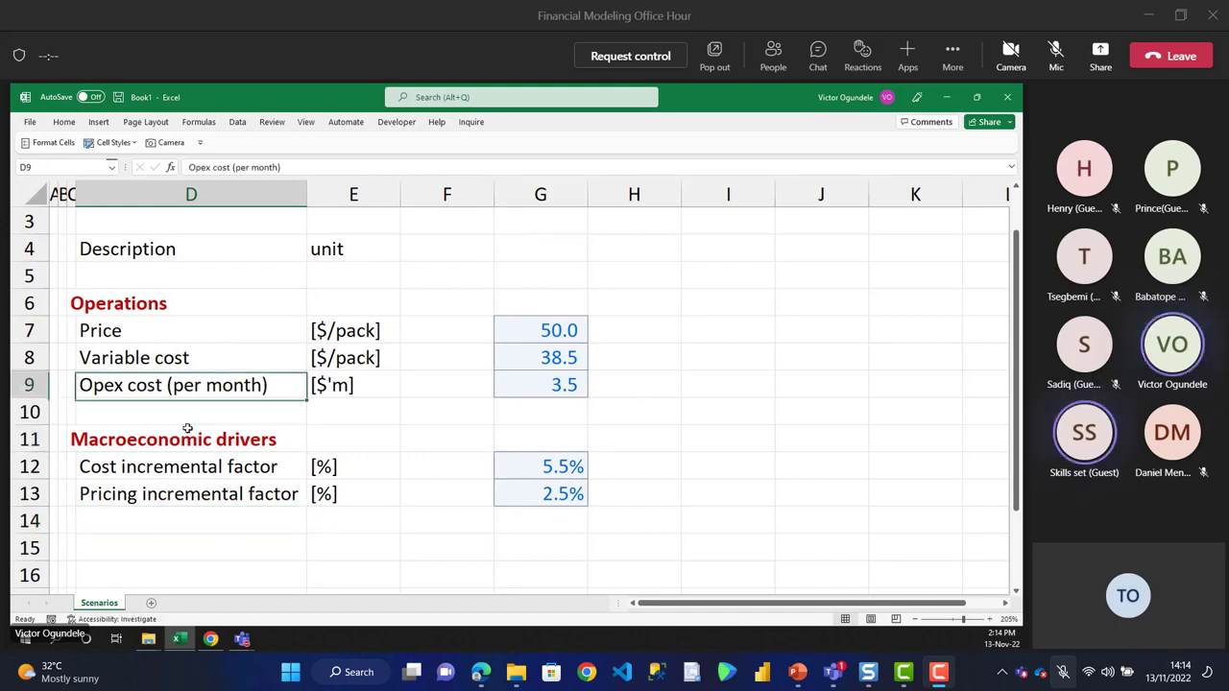
pyautogui.press('Down')
pyautogui.press('Up')
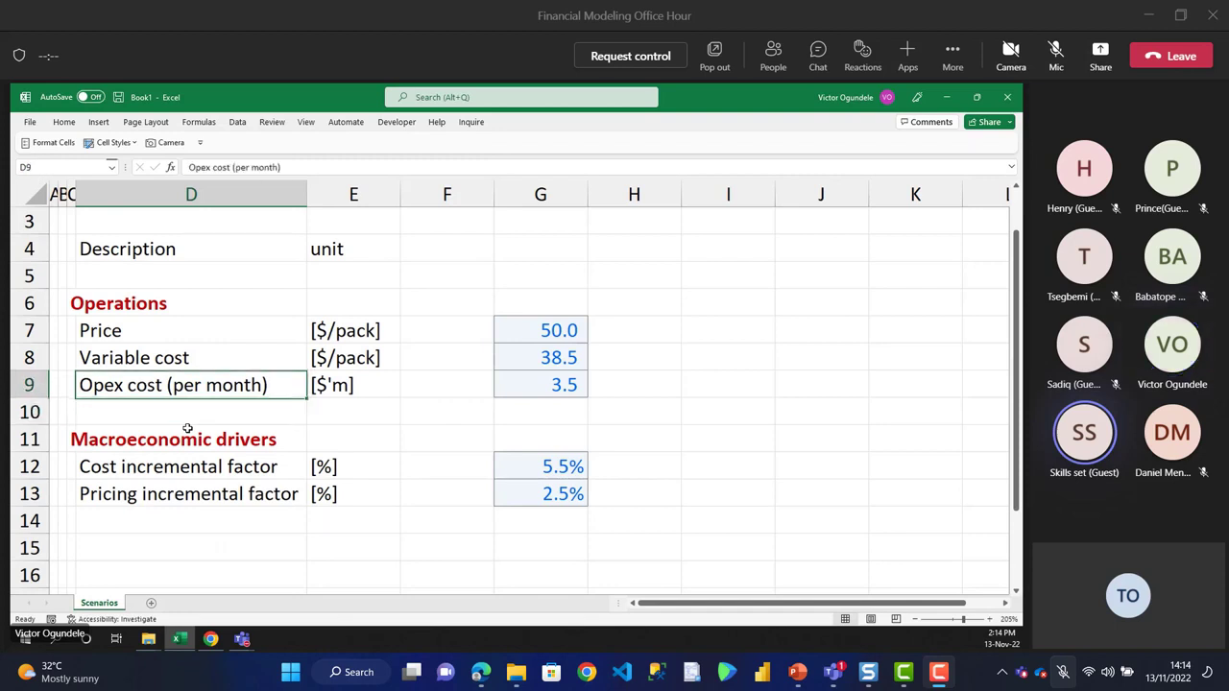
pyautogui.hotkey('shift', 'space')
pyautogui.hotkey('ctrl', 'shift', '+')
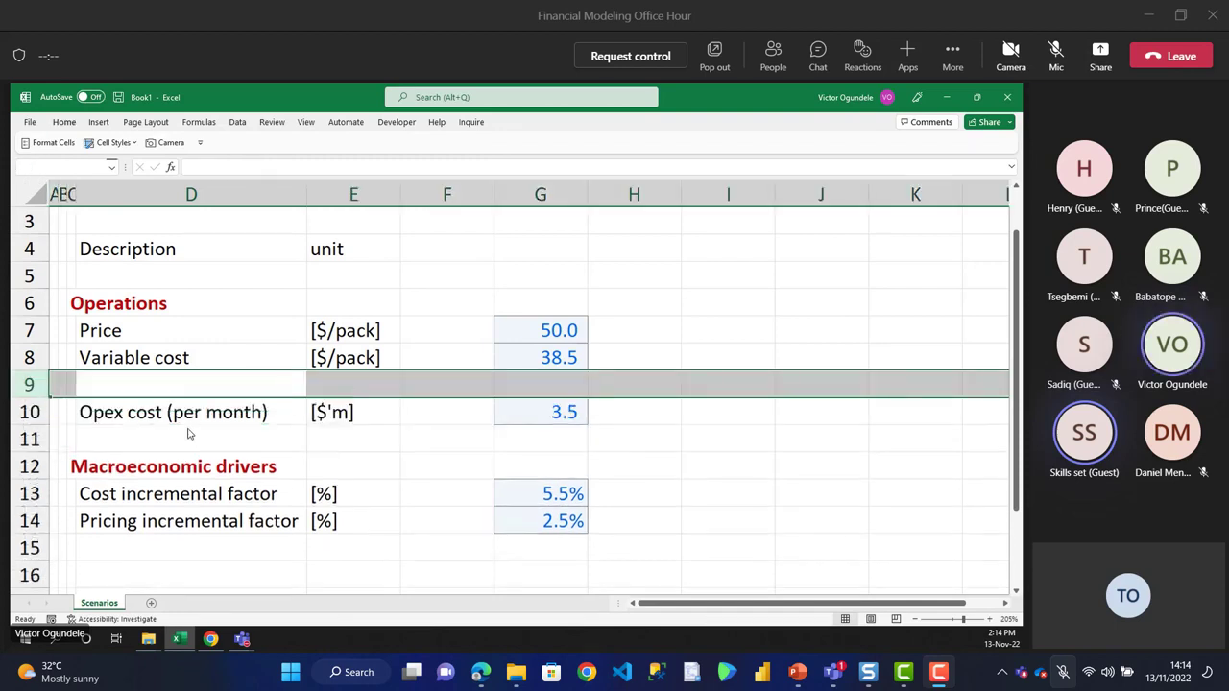
pyautogui.press('Down')
pyautogui.hotkey('shift', 'space')
pyautogui.hotkey('ctrl', 'shift', '+')
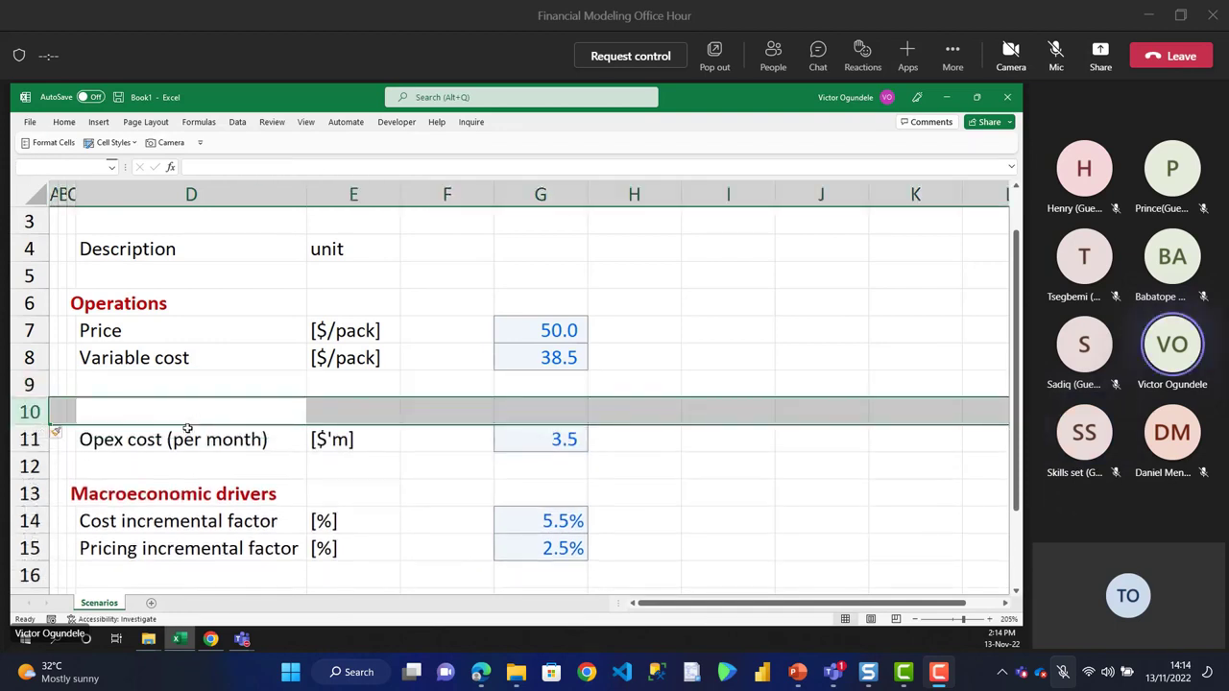
pyautogui.hotkey('ctrl', 'shift', '+')
# - Enter the label "Quantity" in cell D10, the middle of the blank rows above Opex cost
pyautogui.write('W')
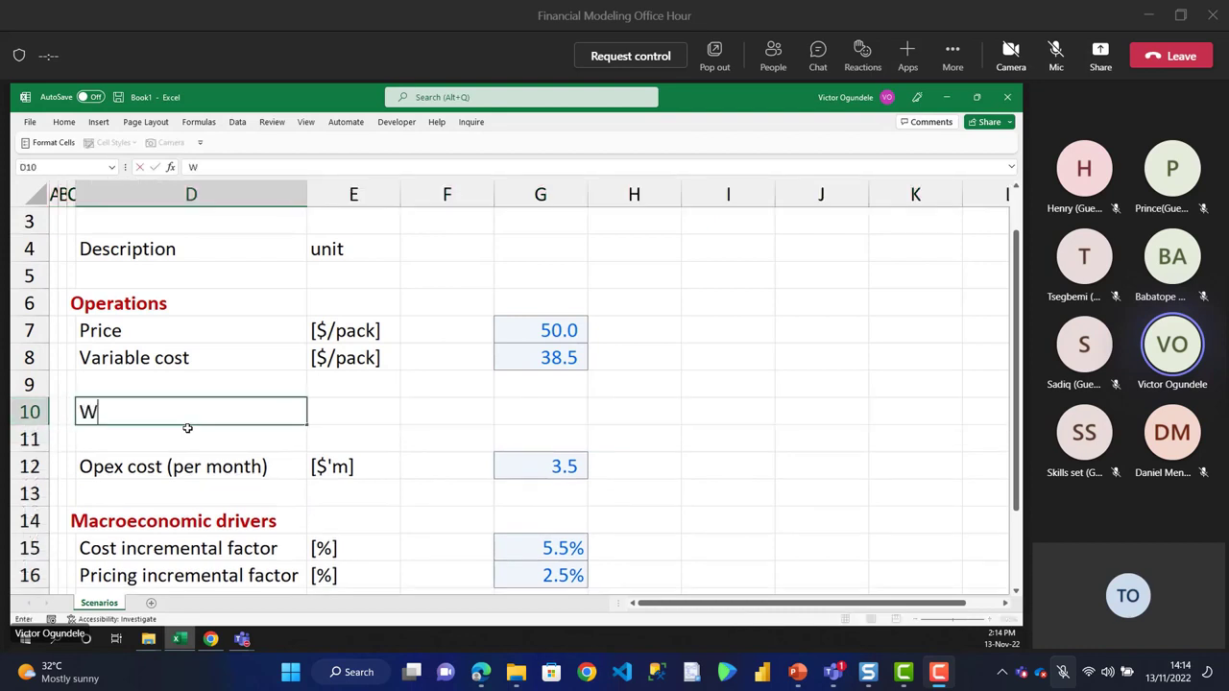
pyautogui.press('BackSpace')
pyautogui.write('Quanitity')
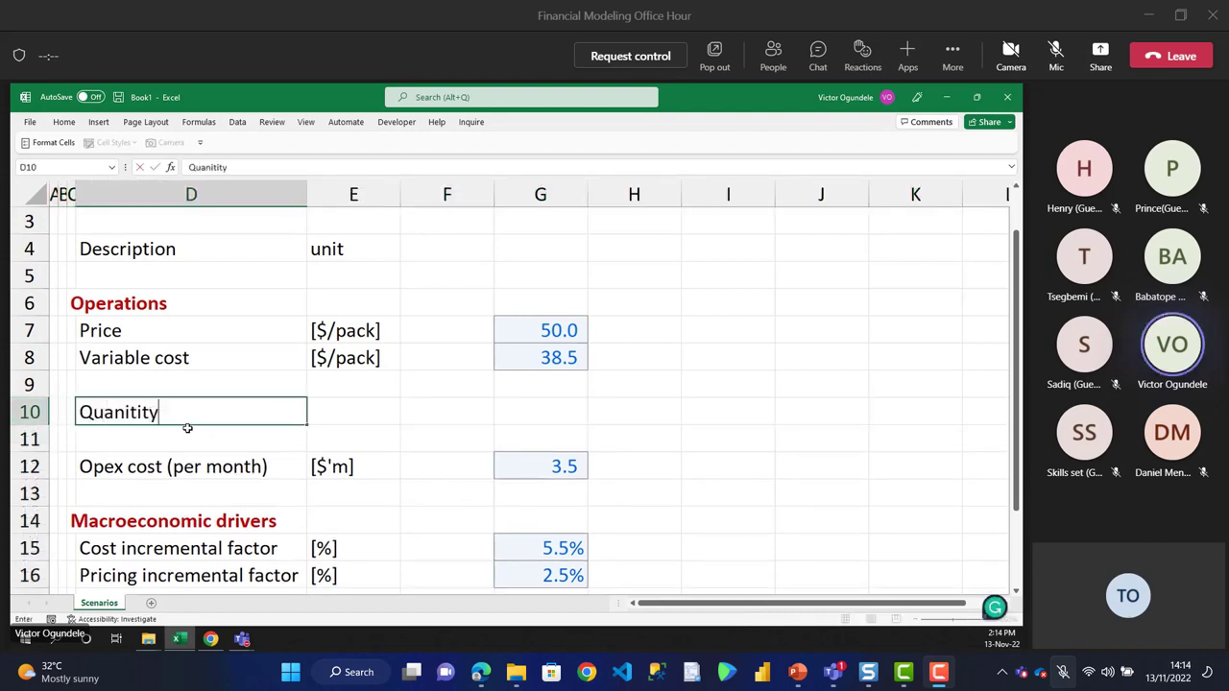
pyautogui.press('BackSpace')
pyautogui.press('BackSpace')
pyautogui.press('BackSpace')
pyautogui.press('BackSpace')
pyautogui.press('BackSpace')
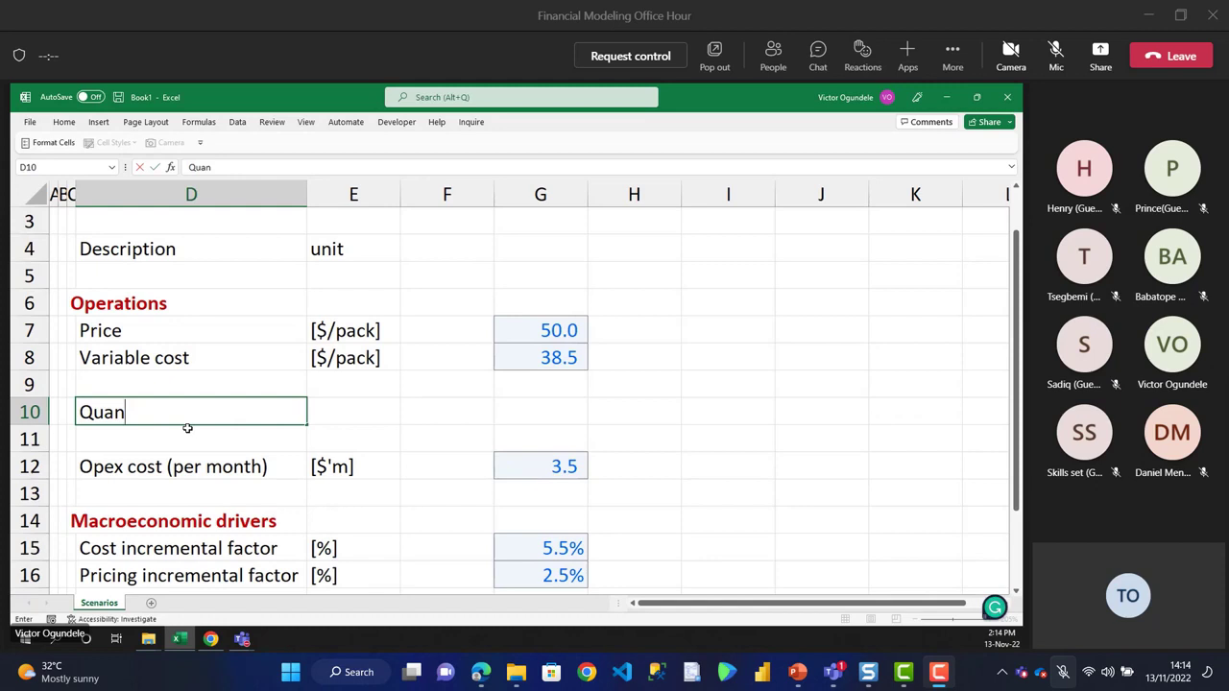
pyautogui.write('tity')
pyautogui.press('Tab')
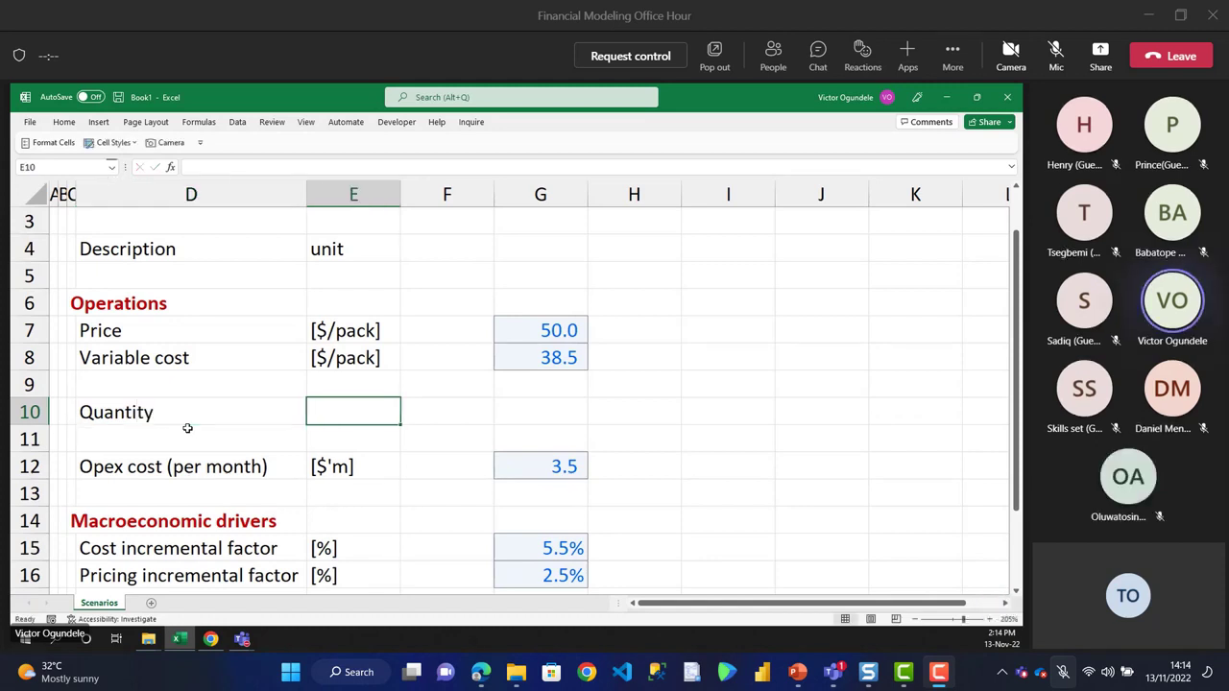
# - Enter the unit [pack/month] for Quantity in cell E10
pyautogui.write('[u')
pyautogui.press('BackSpace')
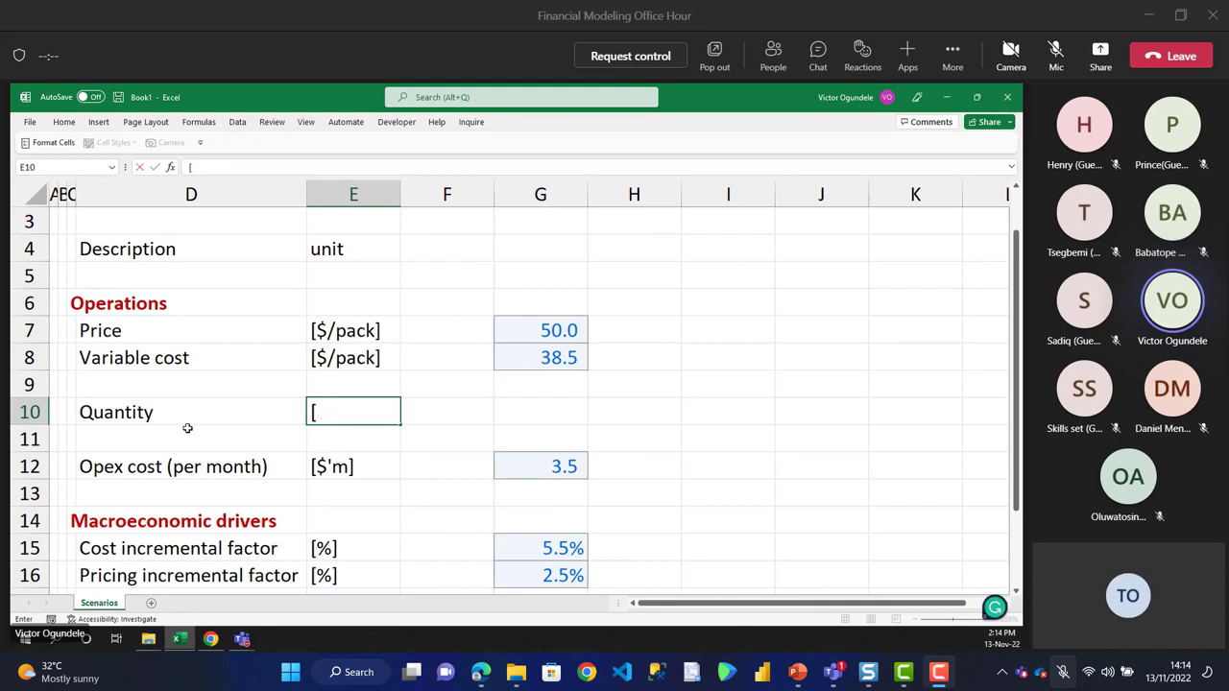
pyautogui.press('BackSpace')
pyautogui.write('pack')
pyautogui.write('s/')
pyautogui.press('BackSpace')
pyautogui.press('BackSpace')
pyautogui.write('/')
pyautogui.press('BackSpace')
pyautogui.press('BackSpace')
pyautogui.press('BackSpace')
pyautogui.press('BackSpace')
pyautogui.press('BackSpace')
pyautogui.write('[pack/month')
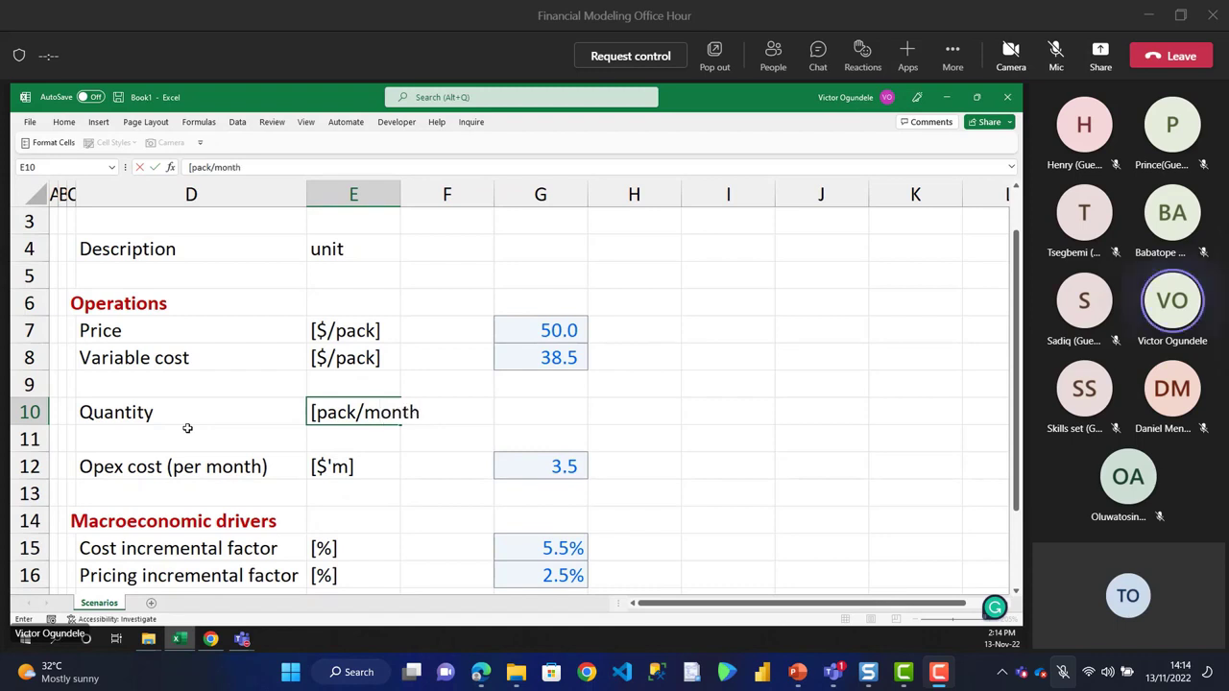
pyautogui.write(']')
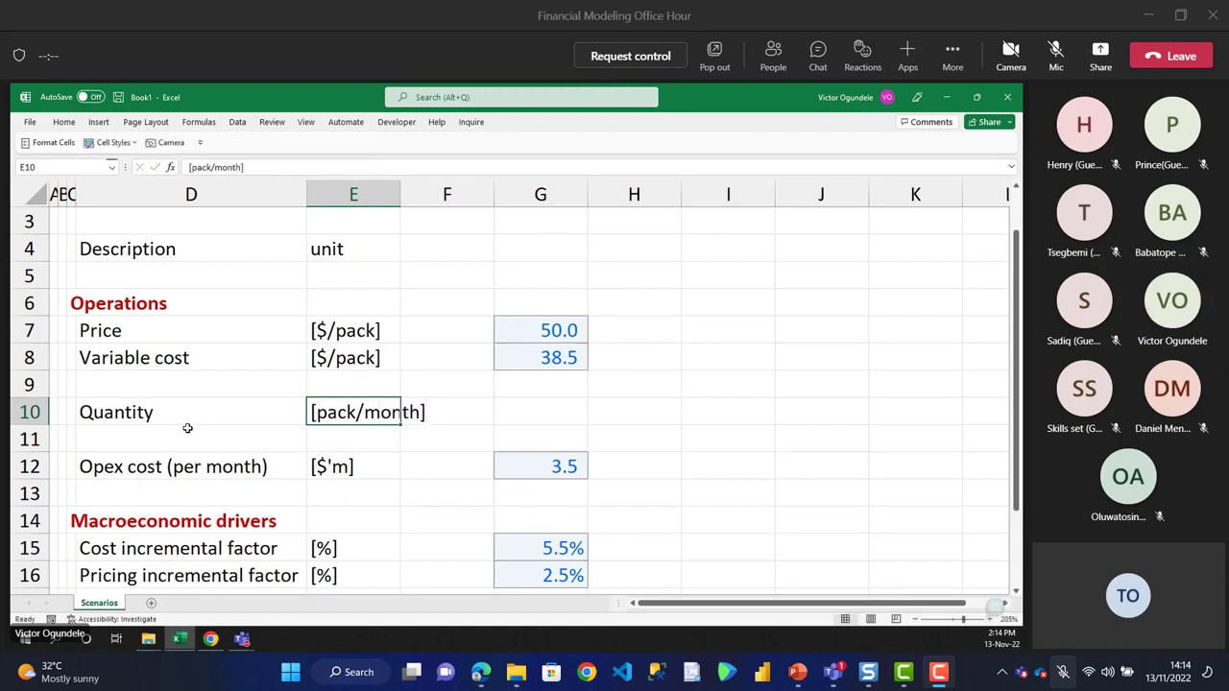
# - Copy the Variable cost input cell G8 to G10 and set the quantity to 5000
pyautogui.press('Tab')
pyautogui.press('Tab')
pyautogui.press('Up')
pyautogui.press('Up')
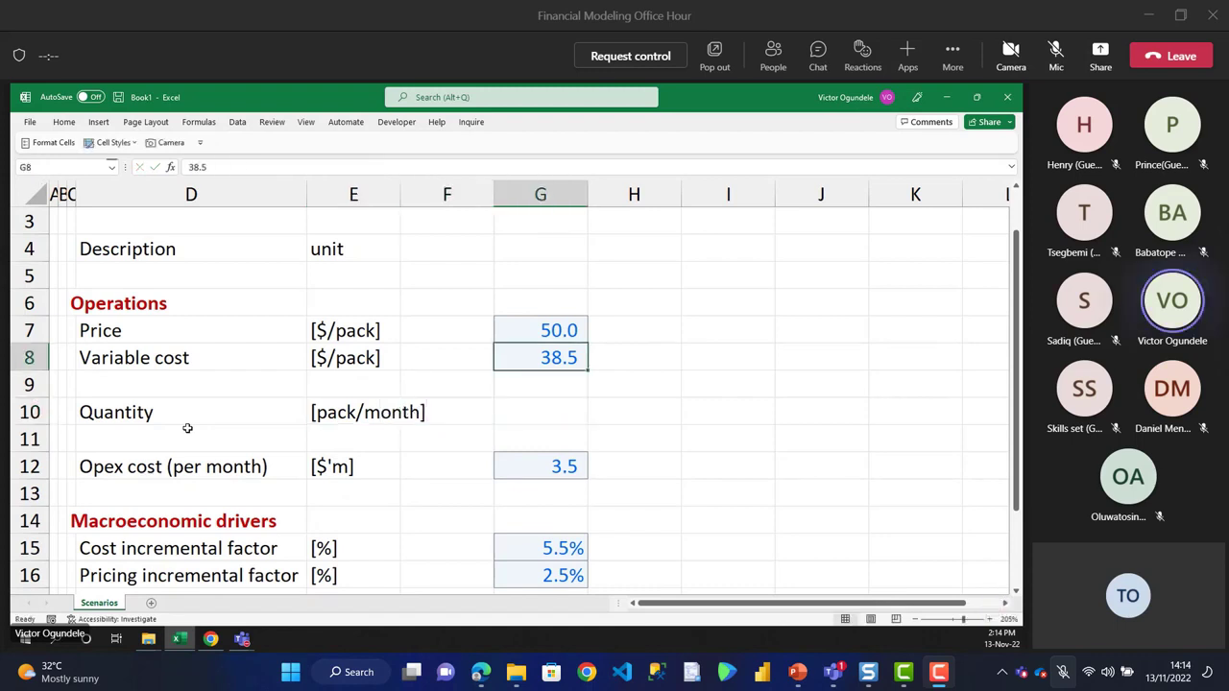
pyautogui.hotkey('ctrl', 'c')
pyautogui.press('Down')
pyautogui.press('Down')
pyautogui.hotkey('ctrl', 'v')
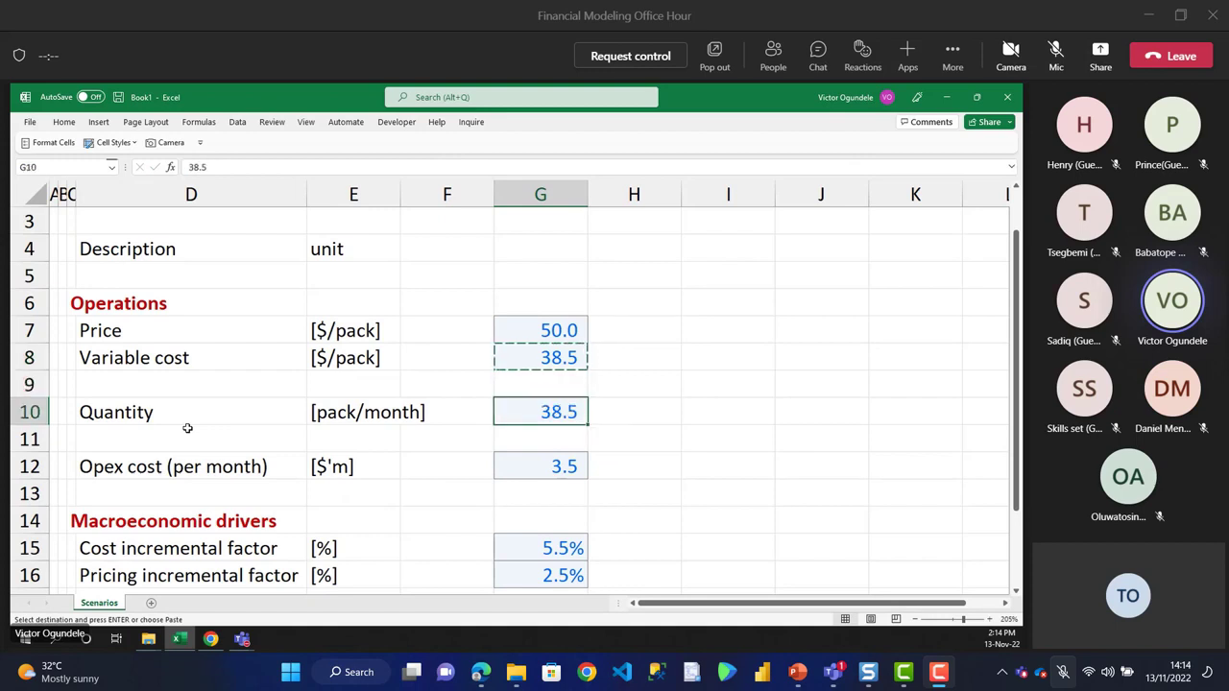
pyautogui.write('5000')
pyautogui.hotkey('ctrl', 'Return')
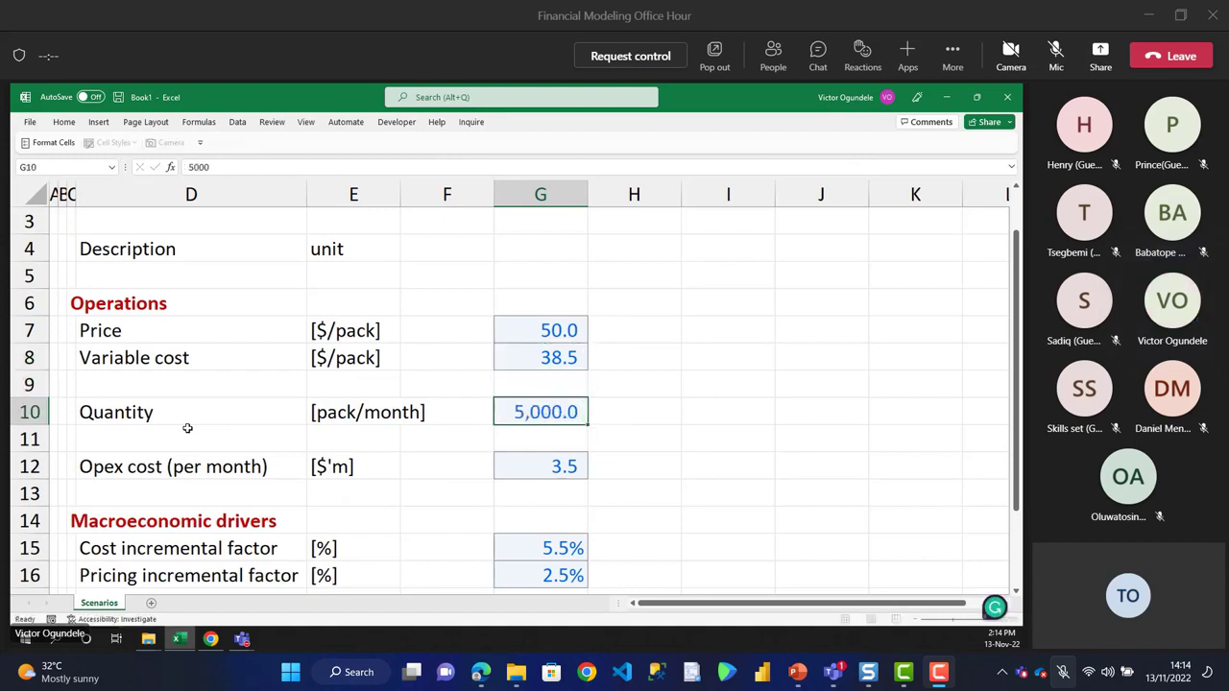
pyautogui.press('Down')
pyautogui.press('Down')
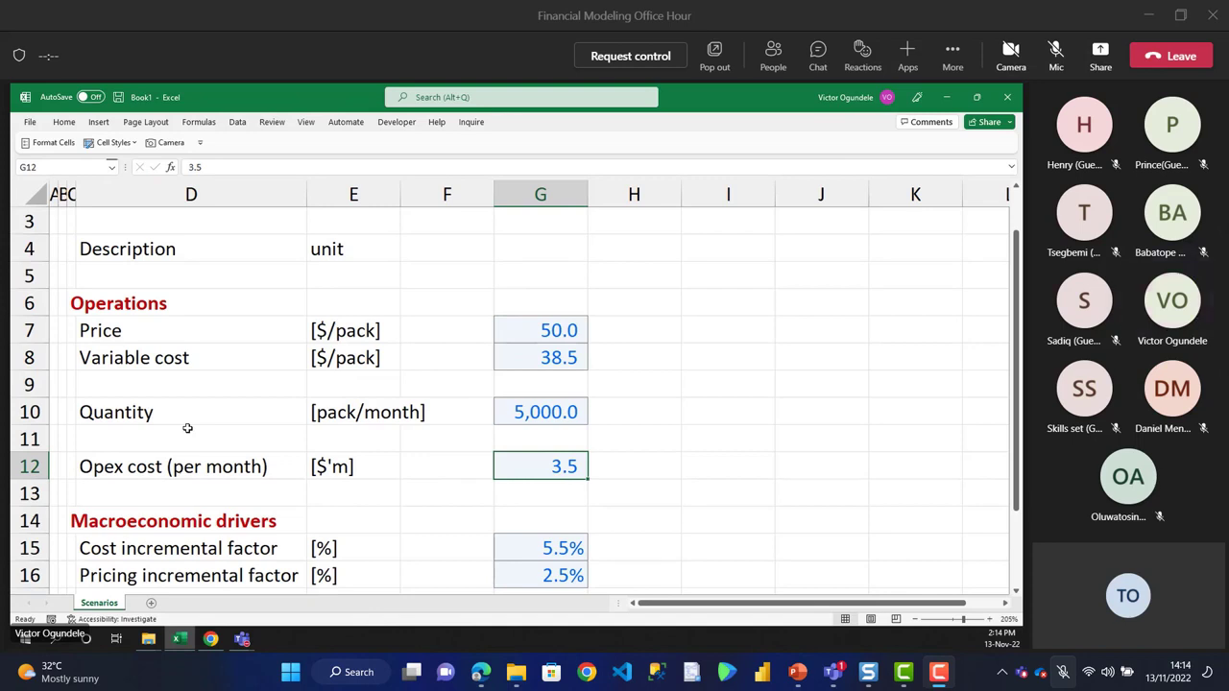
pyautogui.scroll(-1, 187, 428)
pyautogui.press('Down')
pyautogui.press('Down')
pyautogui.press('Down')
pyautogui.press('Down')
pyautogui.press('Down')
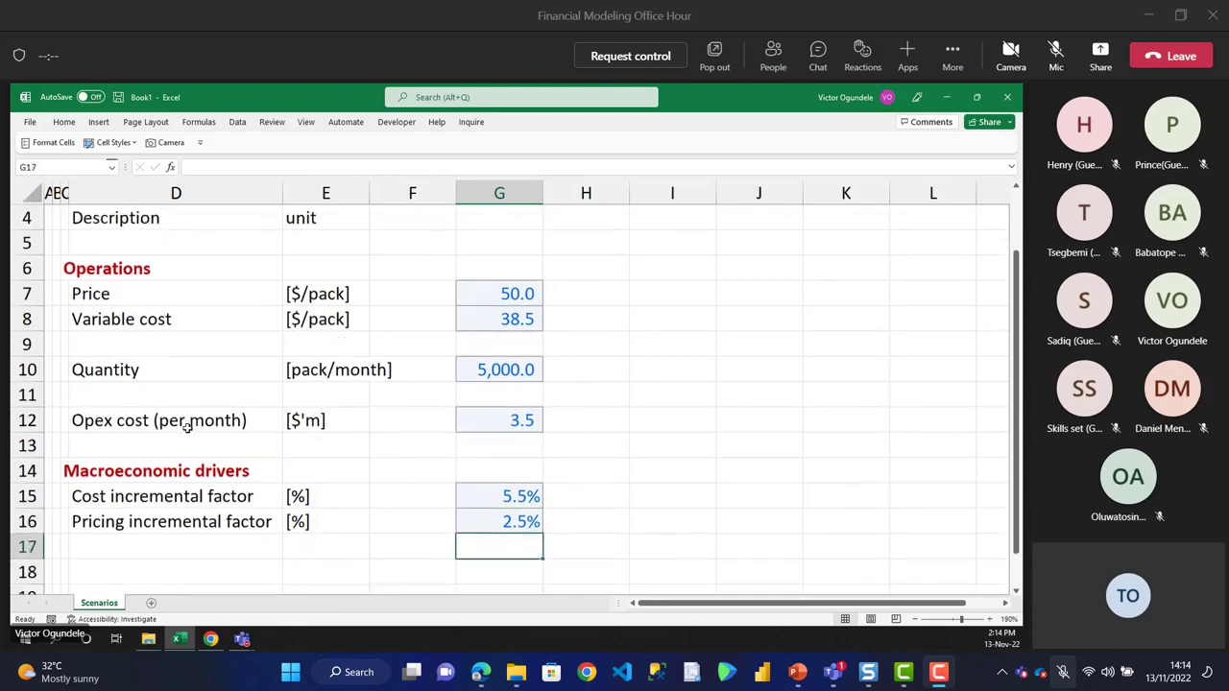
# - Enter the column heading "Base Case" in cell G4, above the input values
pyautogui.press('Up')
pyautogui.press('Up')
pyautogui.press('Up')
pyautogui.press('Up')
pyautogui.press('Up')
pyautogui.press('Up')
pyautogui.press('Up')
pyautogui.press('Up')
pyautogui.press('Up')
pyautogui.press('Up')
pyautogui.press('Up')
pyautogui.press('Up')
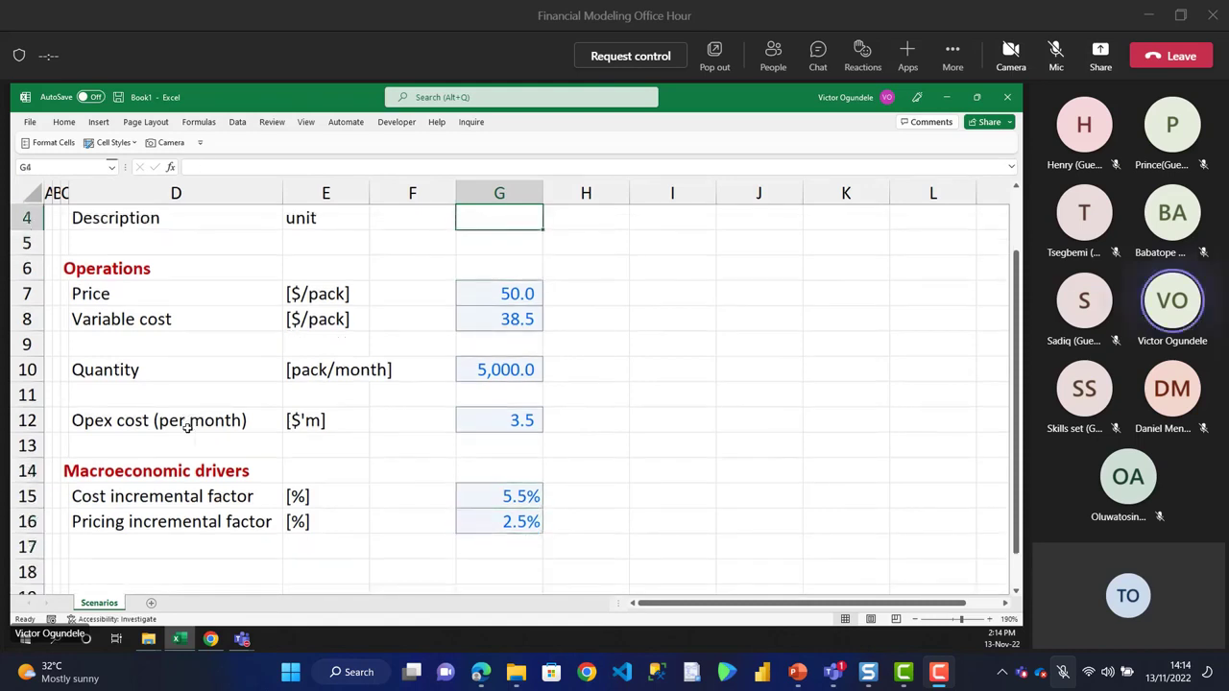
pyautogui.scroll(1, 187, 428)
pyautogui.write('Ba')
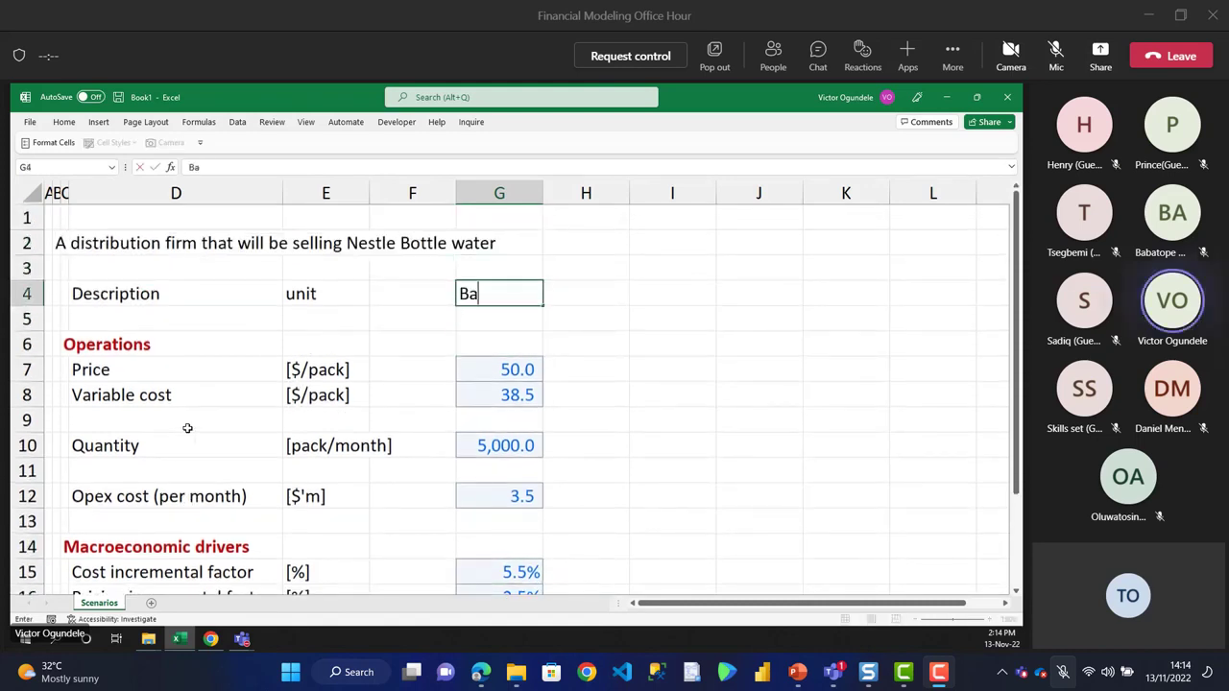
pyautogui.write('se Case')
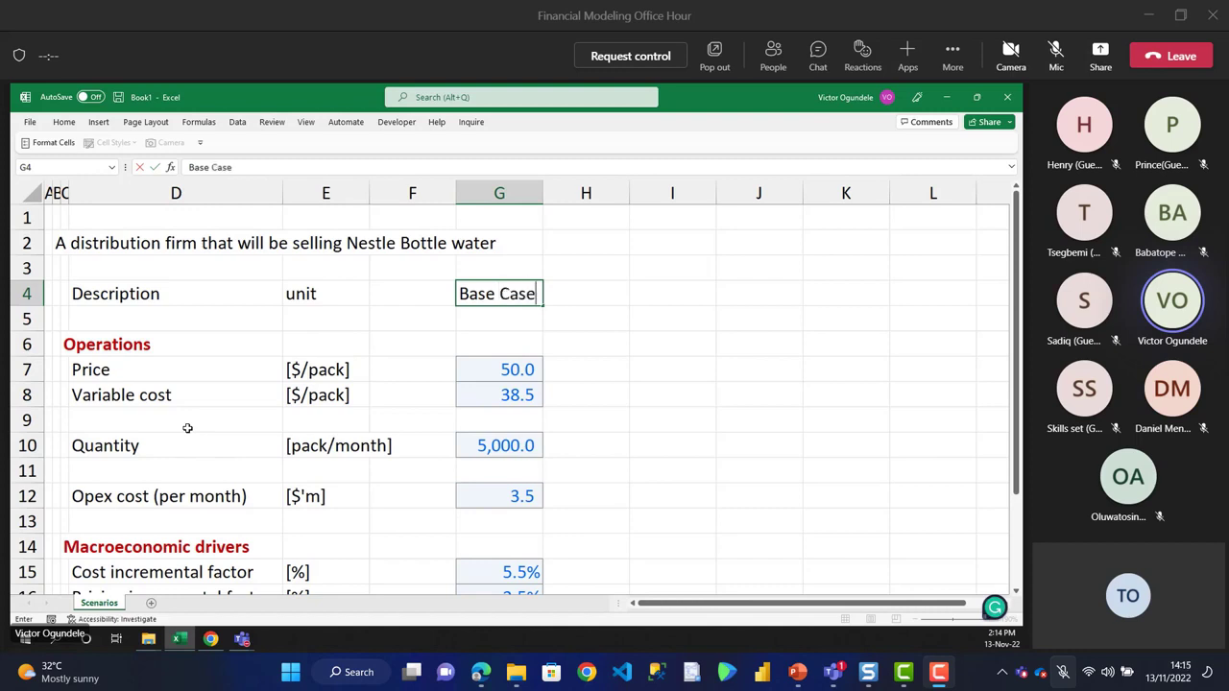
pyautogui.hotkey('ctrl', 'Return')
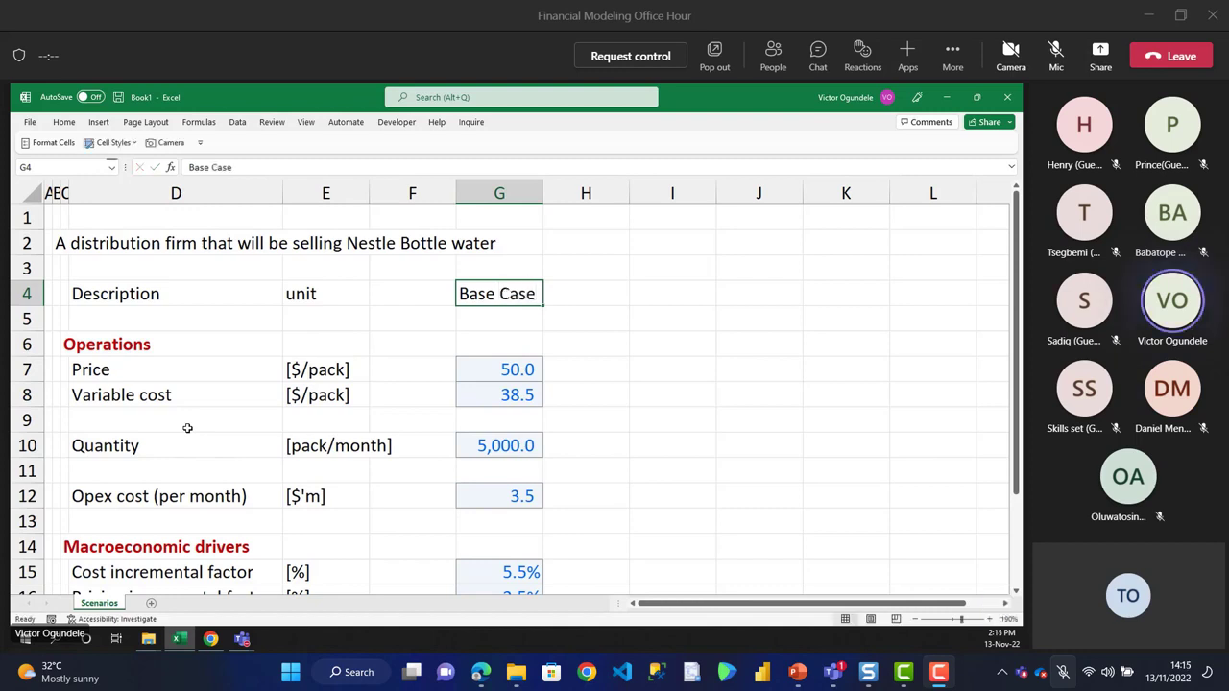
# - Move the Base Case heading and its input values from G4:G16 one column over, starting at H4
pyautogui.scroll(-3, 187, 428)
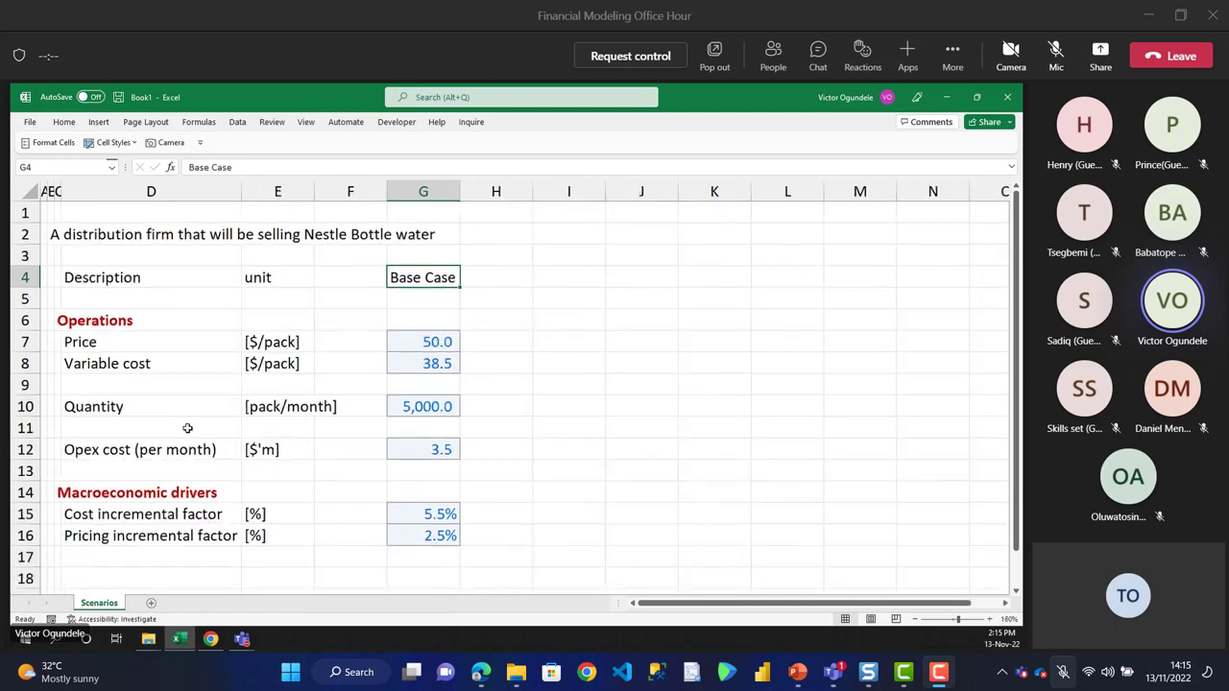
pyautogui.hotkey('shift', 'Down')
pyautogui.hotkey('shift', 'Down')
pyautogui.hotkey('shift', 'Down')
pyautogui.hotkey('shift', 'Down')
pyautogui.hotkey('shift', 'Down')
pyautogui.hotkey('shift', 'Down')
pyautogui.hotkey('shift', 'Down')
pyautogui.hotkey('shift', 'Down')
pyautogui.hotkey('shift', 'Down')
pyautogui.hotkey('shift', 'Down')
pyautogui.hotkey('shift', 'Down')
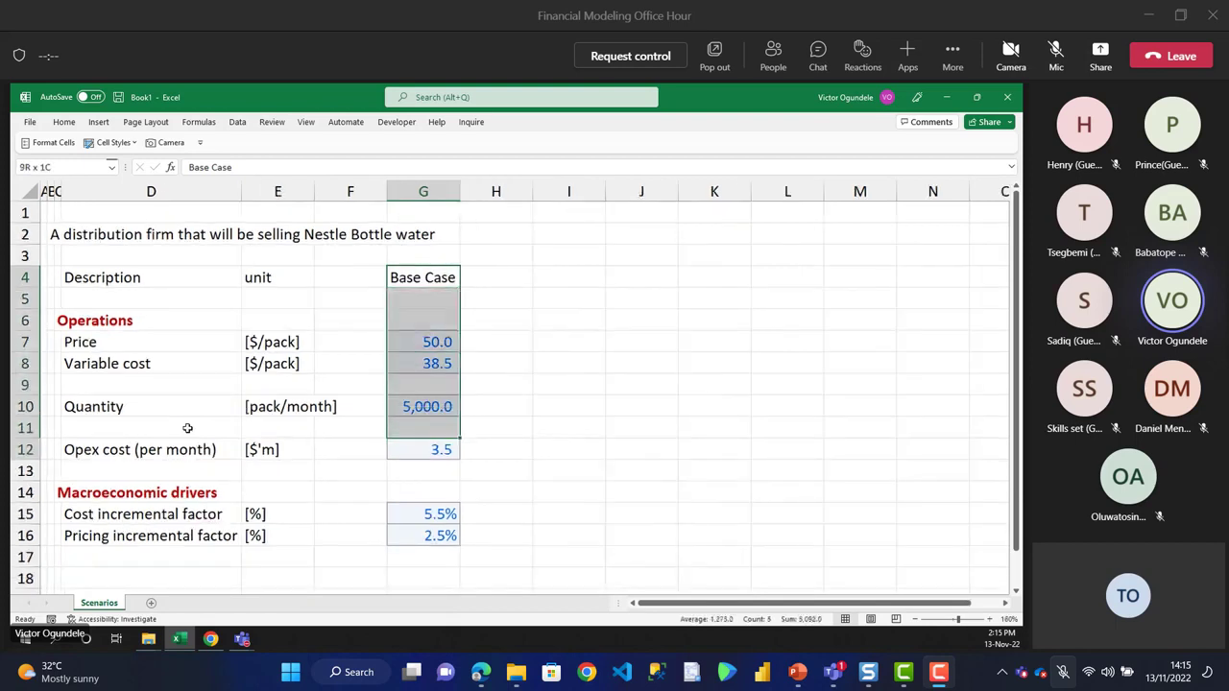
pyautogui.hotkey('shift', 'Down')
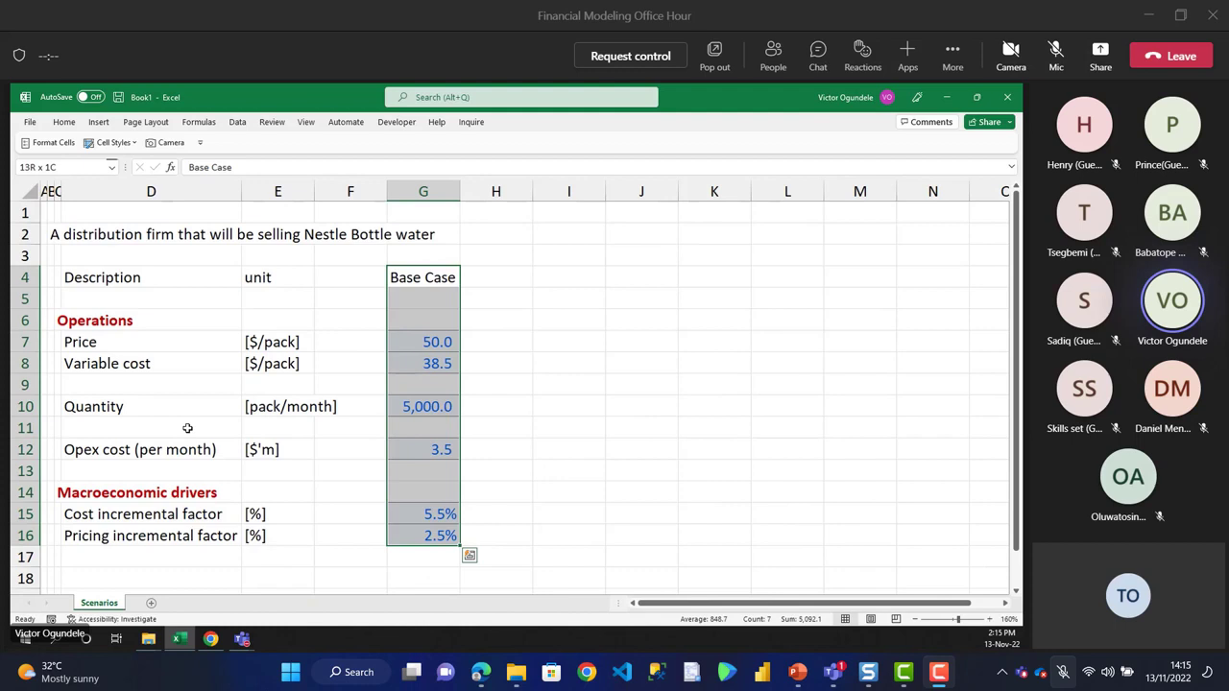
pyautogui.hotkey('ctrl', 'x')
pyautogui.press('Right')
pyautogui.hotkey('ctrl', 'v')
pyautogui.press('Left')
pyautogui.press('Left')
pyautogui.press('Left')
pyautogui.press('Left')
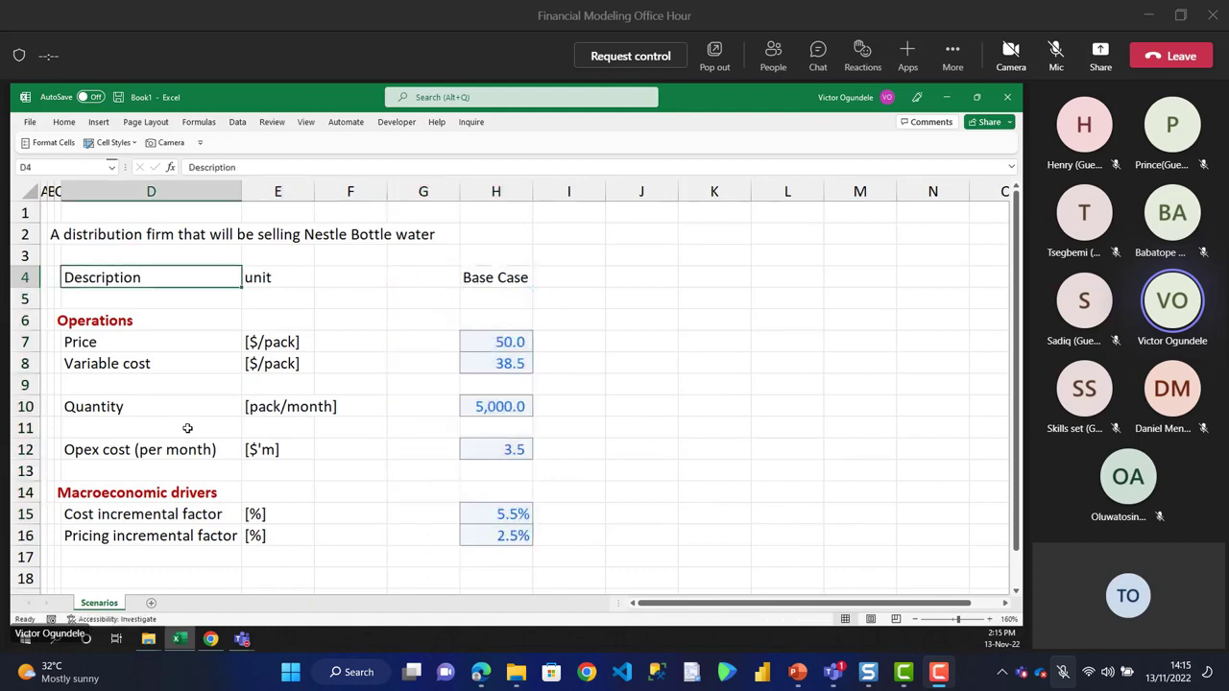
pyautogui.press('Left')
pyautogui.press('Down')
pyautogui.press('Down')
pyautogui.press('Down')
pyautogui.press('Down')
pyautogui.press('Down')
pyautogui.press('Down')
pyautogui.press('Down')
pyautogui.press('Down')
pyautogui.press('Down')
pyautogui.press('Down')
pyautogui.press('Down')
pyautogui.press('Down')
pyautogui.press('Down')
pyautogui.press('Down')
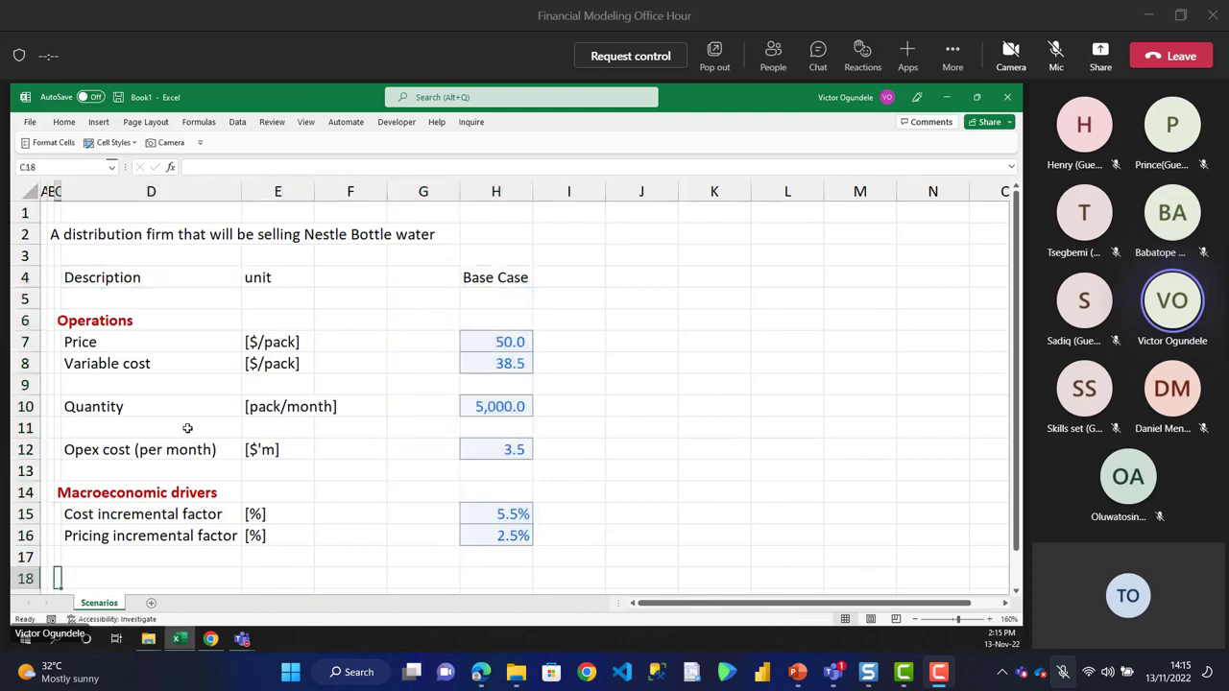
pyautogui.press('Down')
pyautogui.press('Down')
pyautogui.scroll(1, 188, 429)
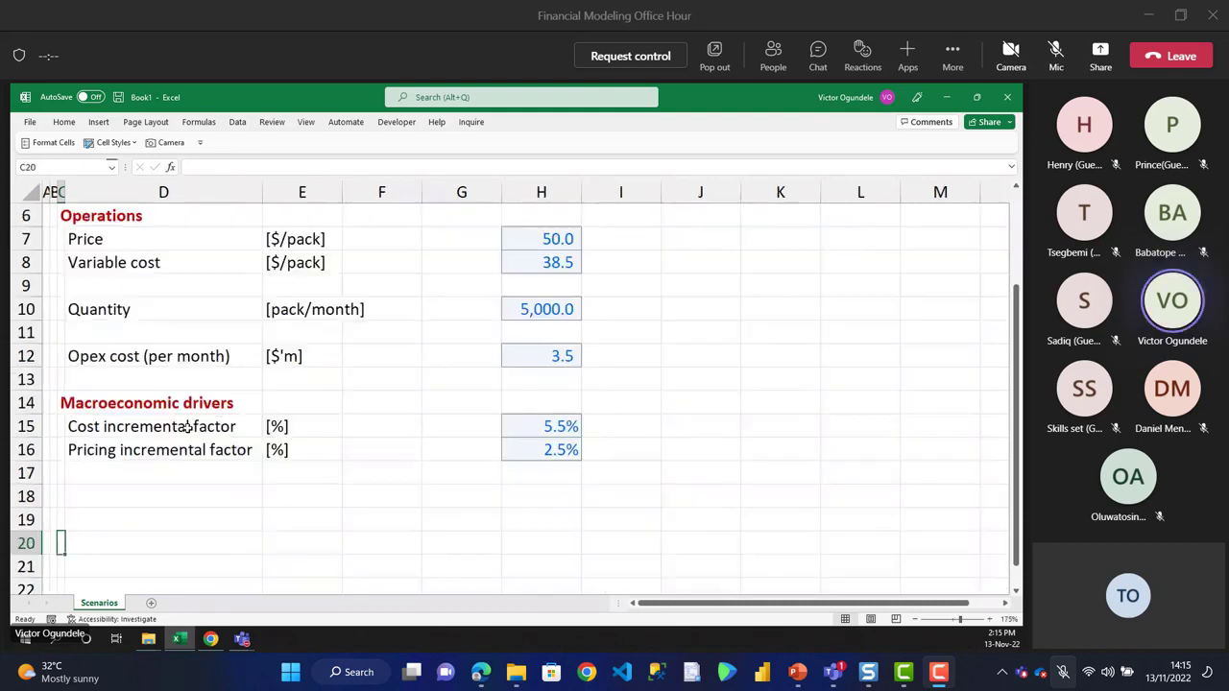
pyautogui.press('Up')
pyautogui.press('Up')
pyautogui.write('Se')
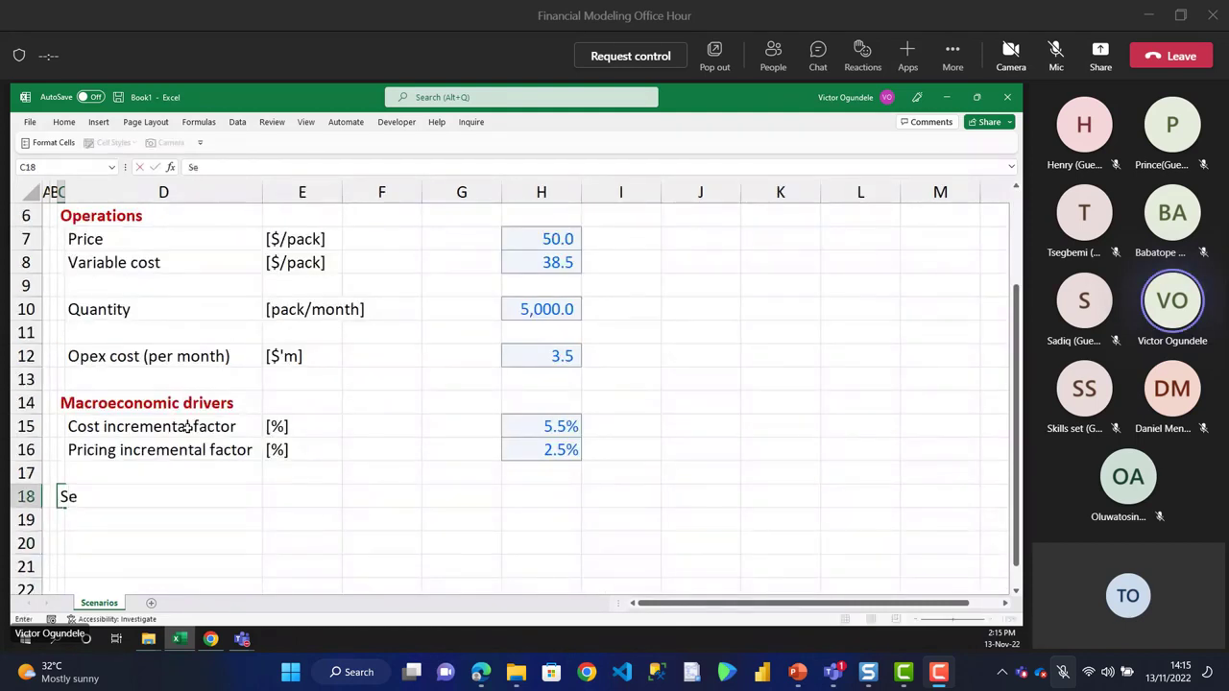
pyautogui.press('Escape')
# - Copy the Macroeconomic drivers heading cell C14 to C18 and change its text to "Sensitivity"
pyautogui.press('Up')
pyautogui.press('Up')
pyautogui.press('Up')
pyautogui.press('Up')
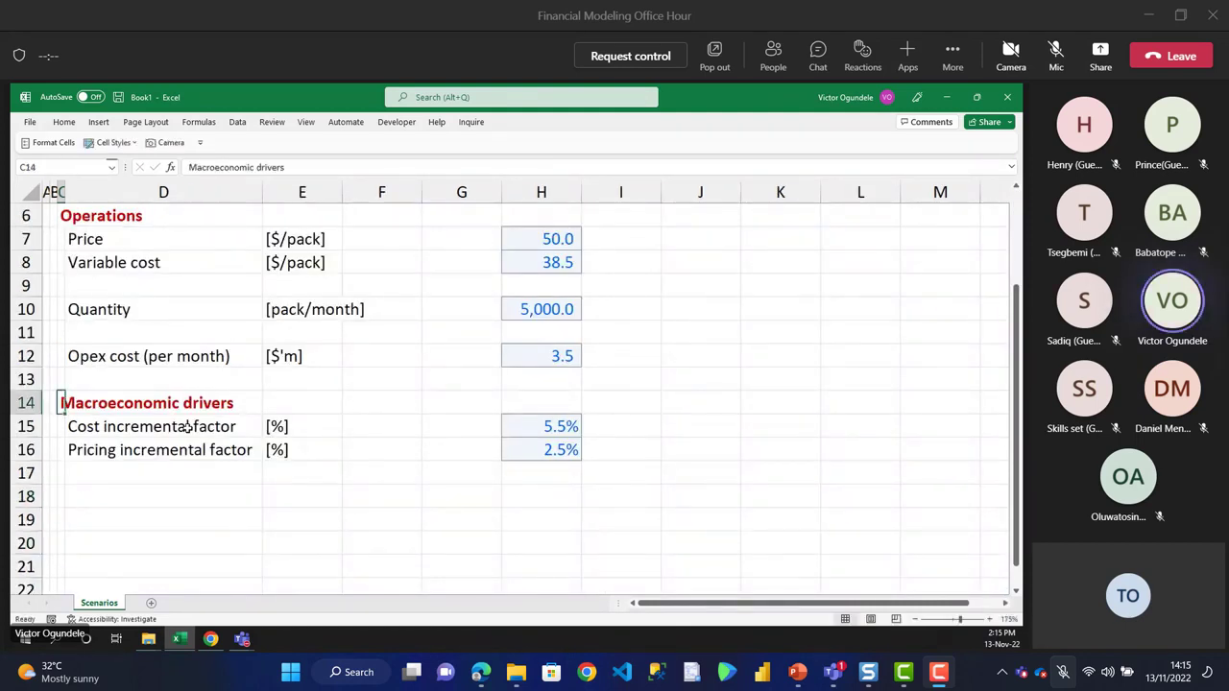
pyautogui.hotkey('ctrl', 'c')
pyautogui.press('Down')
pyautogui.press('Down')
pyautogui.press('Down')
pyautogui.press('Down')
pyautogui.hotkey('ctrl', 'v')
pyautogui.write('Sen')
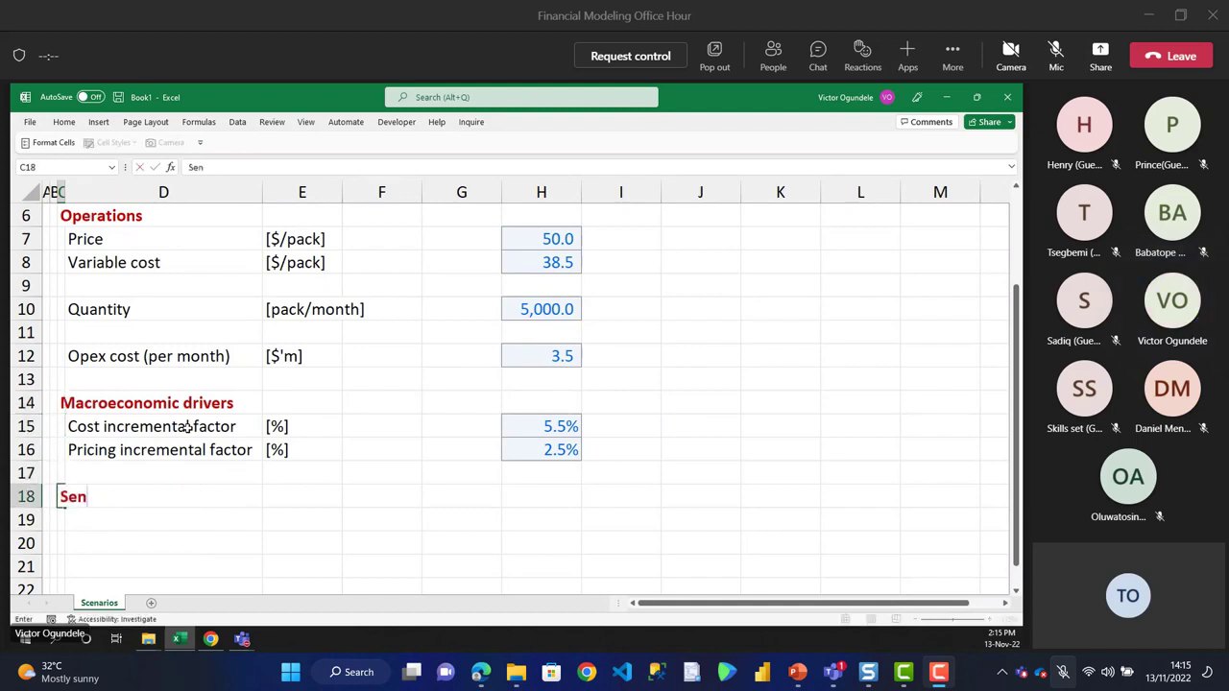
pyautogui.write('sit')
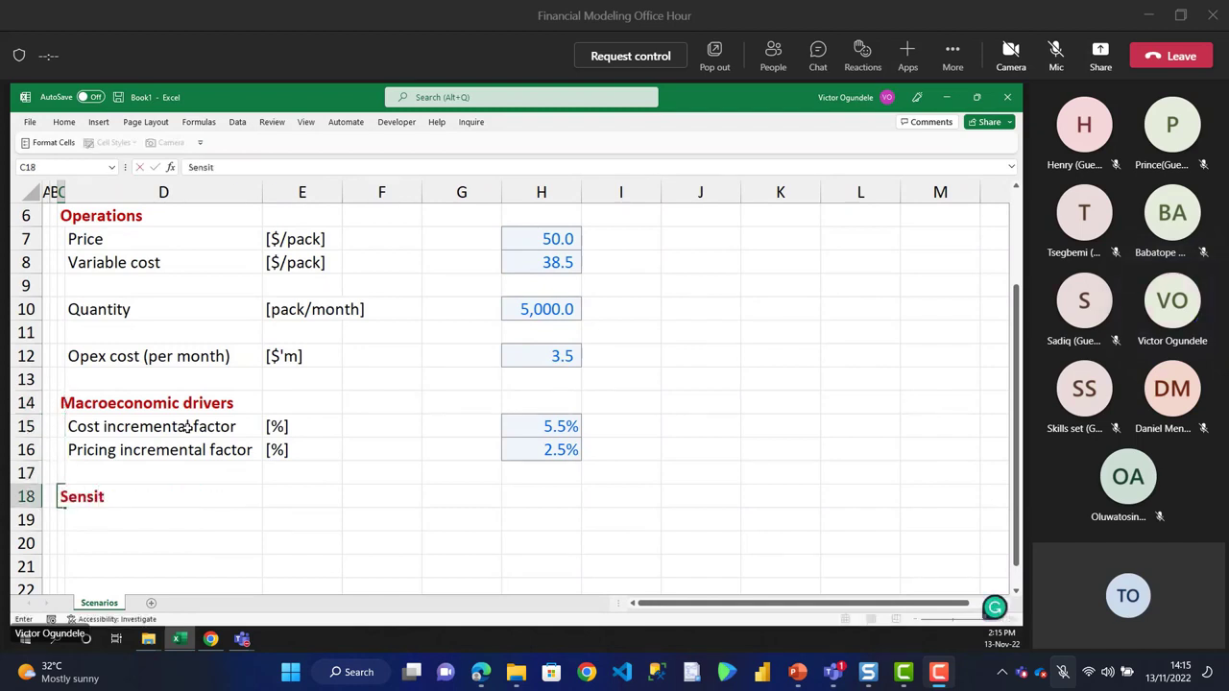
pyautogui.write('ivity')
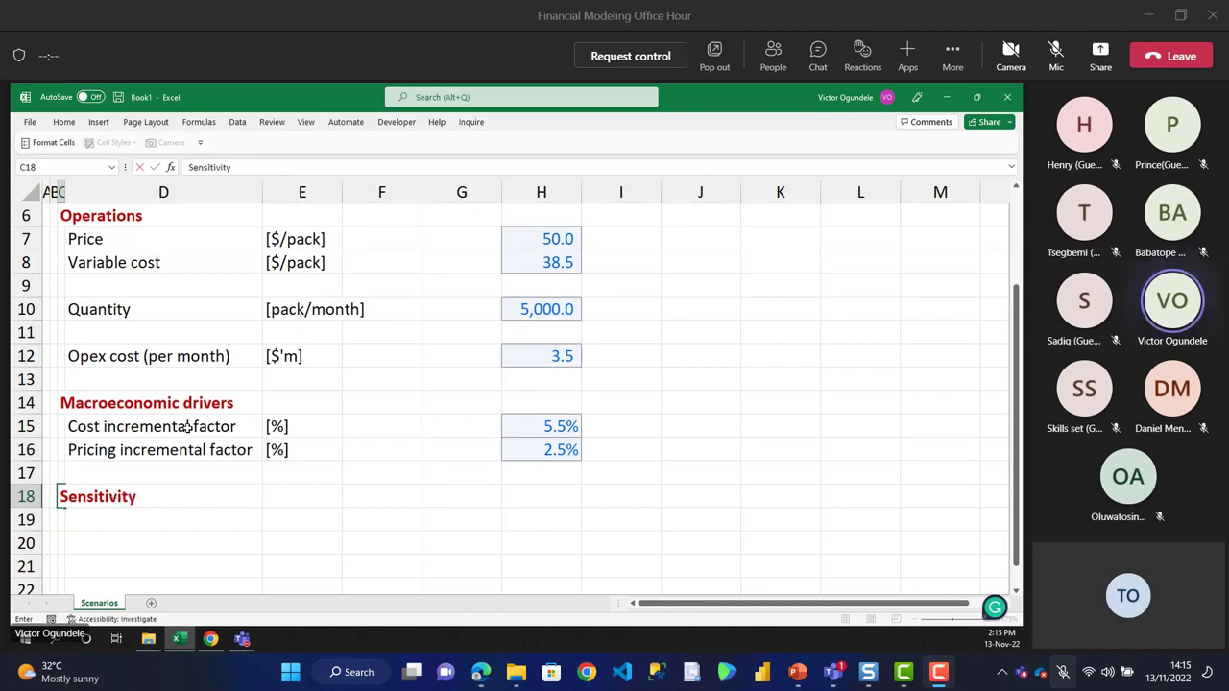
pyautogui.hotkey('ctrl', 'Return')
# - Enter the row labels Revenue, Variable cost and Opex in cells D19 to D21 under Sensitivity
pyautogui.press('Right')
pyautogui.press('Down')
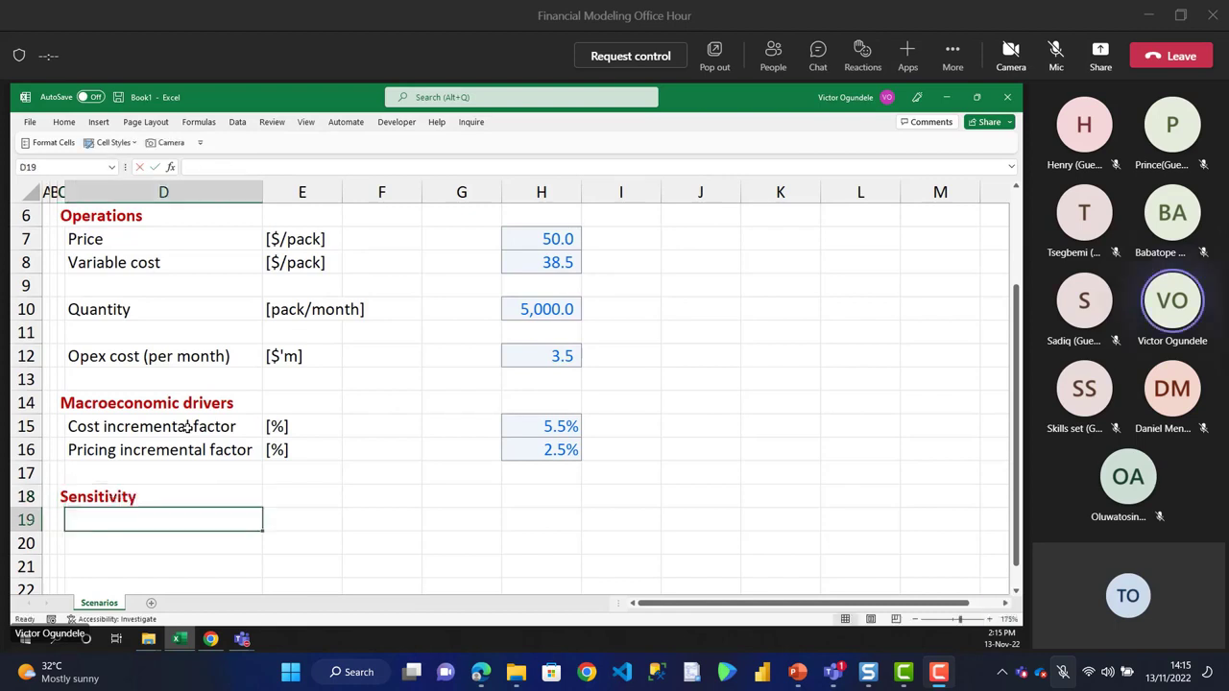
pyautogui.write('Revenue')
pyautogui.press('Return')
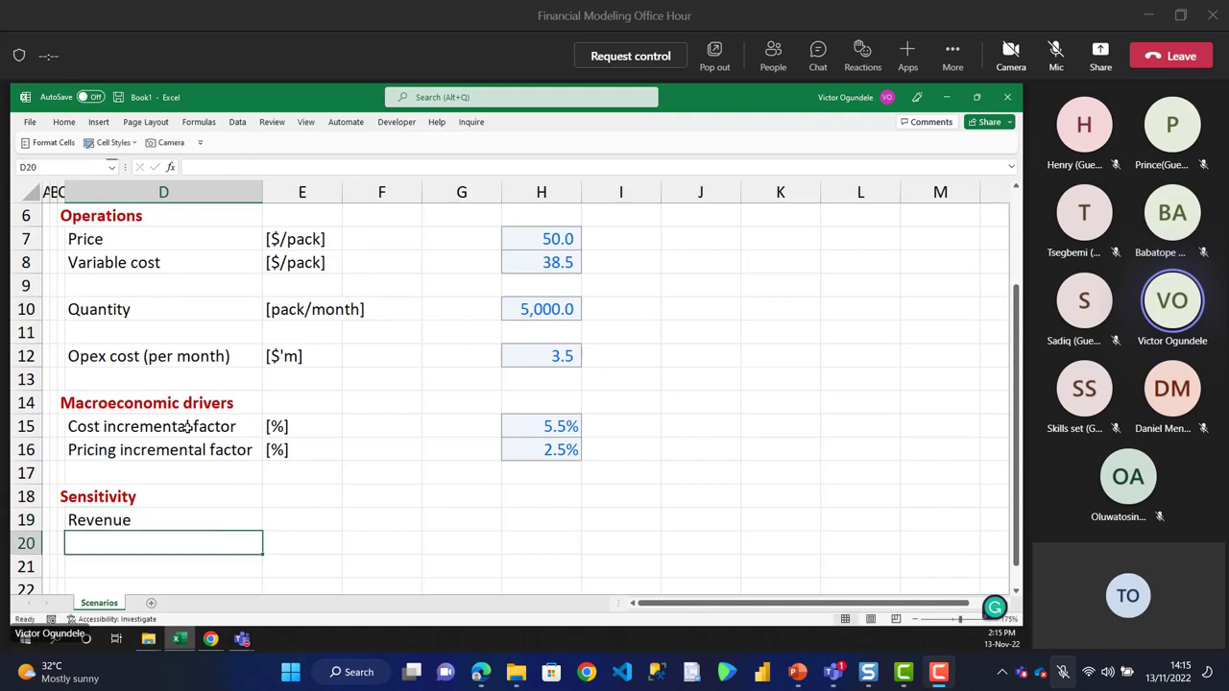
pyautogui.write('Cos')
pyautogui.press('BackSpace')
pyautogui.press('BackSpace')
pyautogui.press('BackSpace')
pyautogui.write('Va')
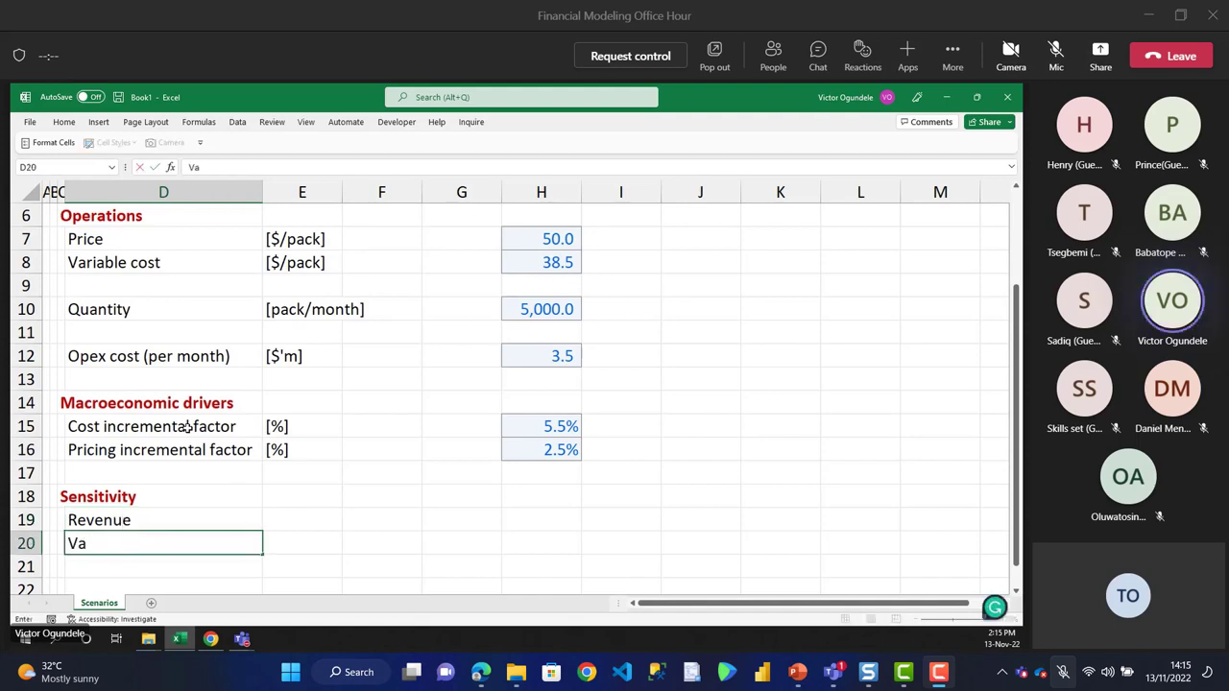
pyautogui.write('riable cost')
pyautogui.press('Return')
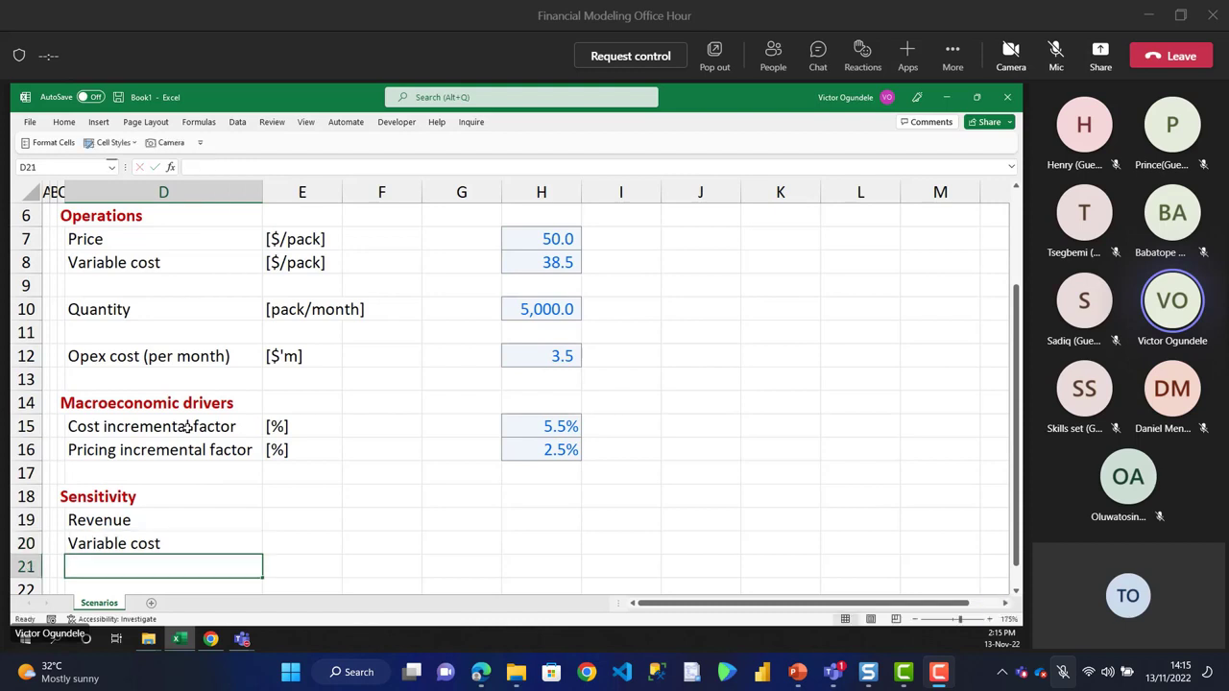
pyautogui.write('Opex')
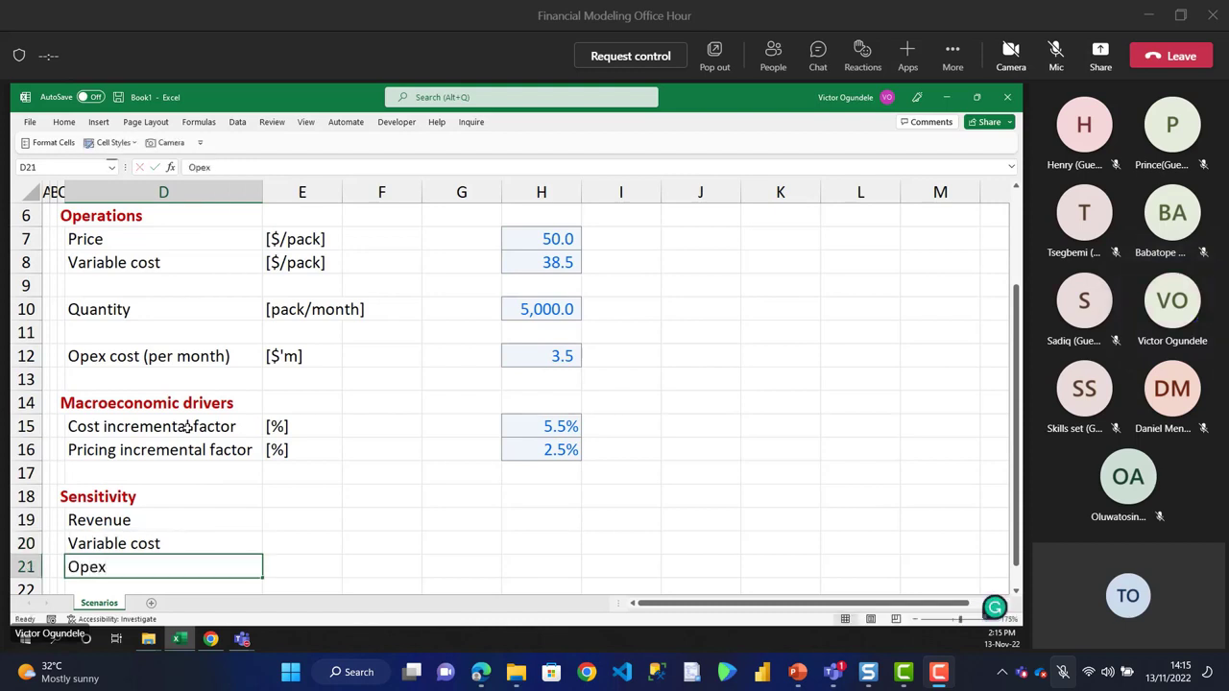
pyautogui.press('Return')
pyautogui.press('Up')
pyautogui.press('Up')
pyautogui.press('Up')
pyautogui.press('Up')
pyautogui.press('Up')
pyautogui.press('Up')
pyautogui.press('Up')
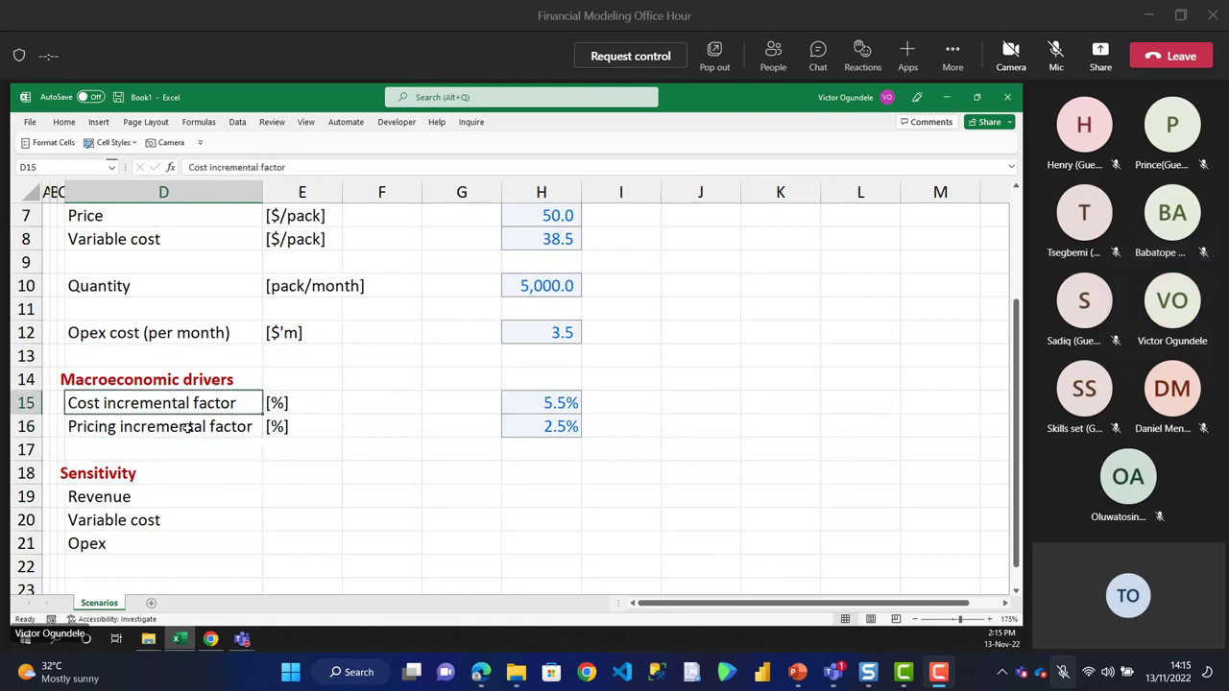
pyautogui.press('Down')
pyautogui.press('Down')
pyautogui.press('Down')
pyautogui.press('Down')
pyautogui.press('Down')
pyautogui.press('Down')
pyautogui.press('Down')
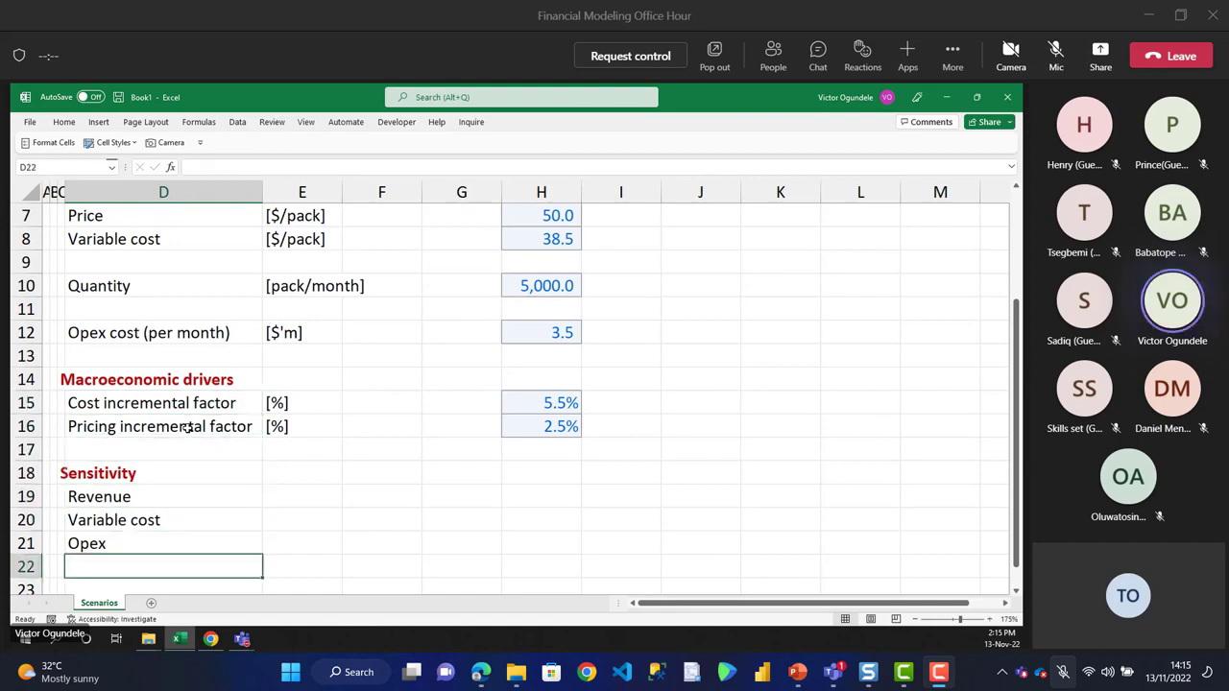
pyautogui.press('Up')
pyautogui.press('Up')
pyautogui.press('Up')
pyautogui.press('Up')
pyautogui.press('Up')
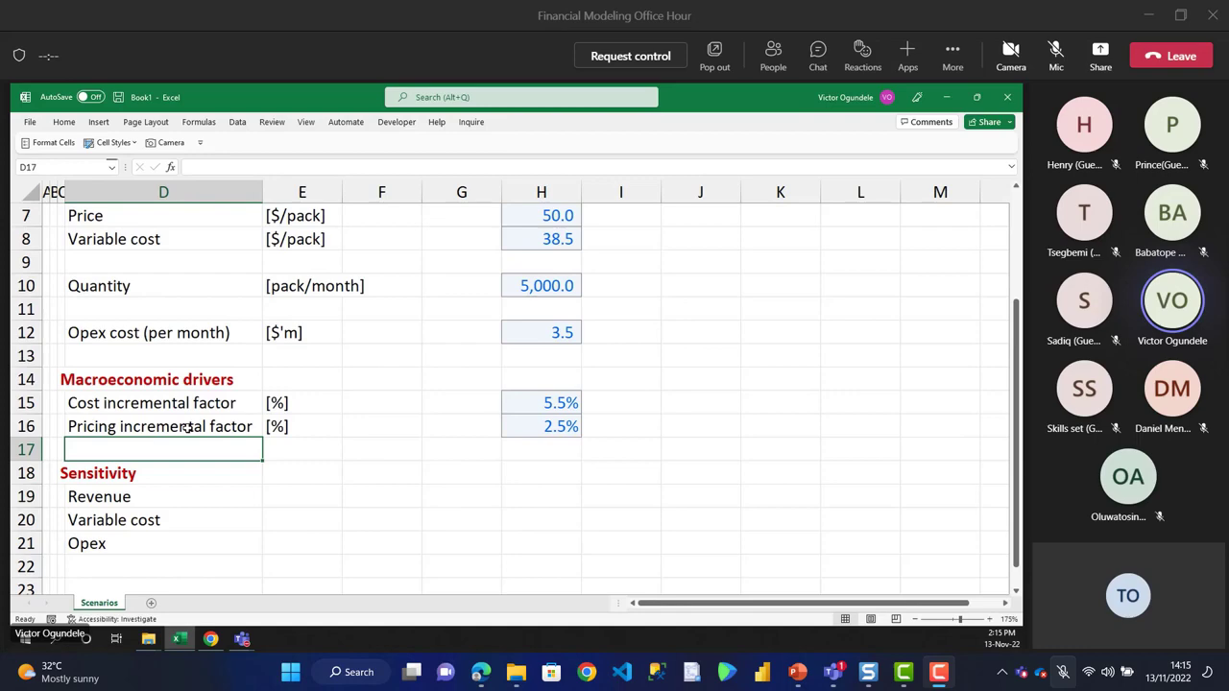
pyautogui.scroll(-1, 187, 428)
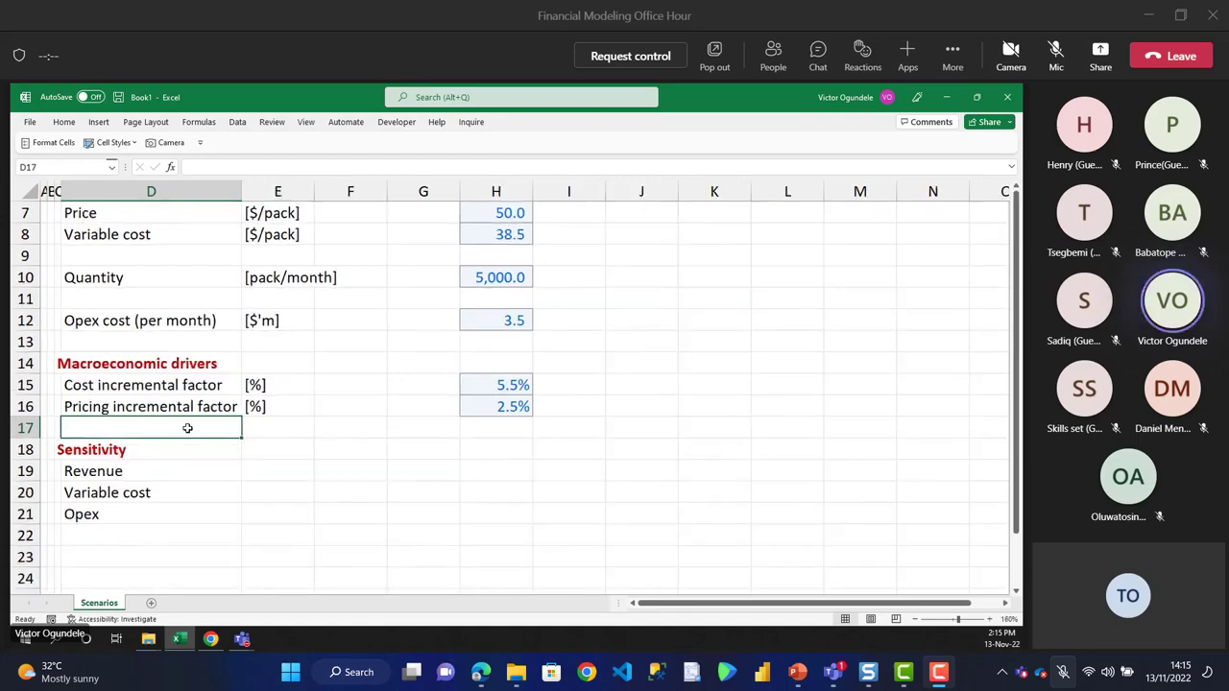
pyautogui.scroll(2, 187, 428)
pyautogui.press('Down')
pyautogui.press('Down')
pyautogui.press('Up')
pyautogui.press('Up')
pyautogui.press('Up')
pyautogui.press('Up')
pyautogui.press('Up')
pyautogui.press('Up')
pyautogui.press('Up')
pyautogui.press('Up')
pyautogui.press('Up')
pyautogui.press('Up')
pyautogui.press('Up')
pyautogui.press('Up')
pyautogui.press('Up')
pyautogui.press('Up')
pyautogui.press('Up')
pyautogui.press('Up')
pyautogui.press('Right')
pyautogui.press('Right')
pyautogui.press('Right')
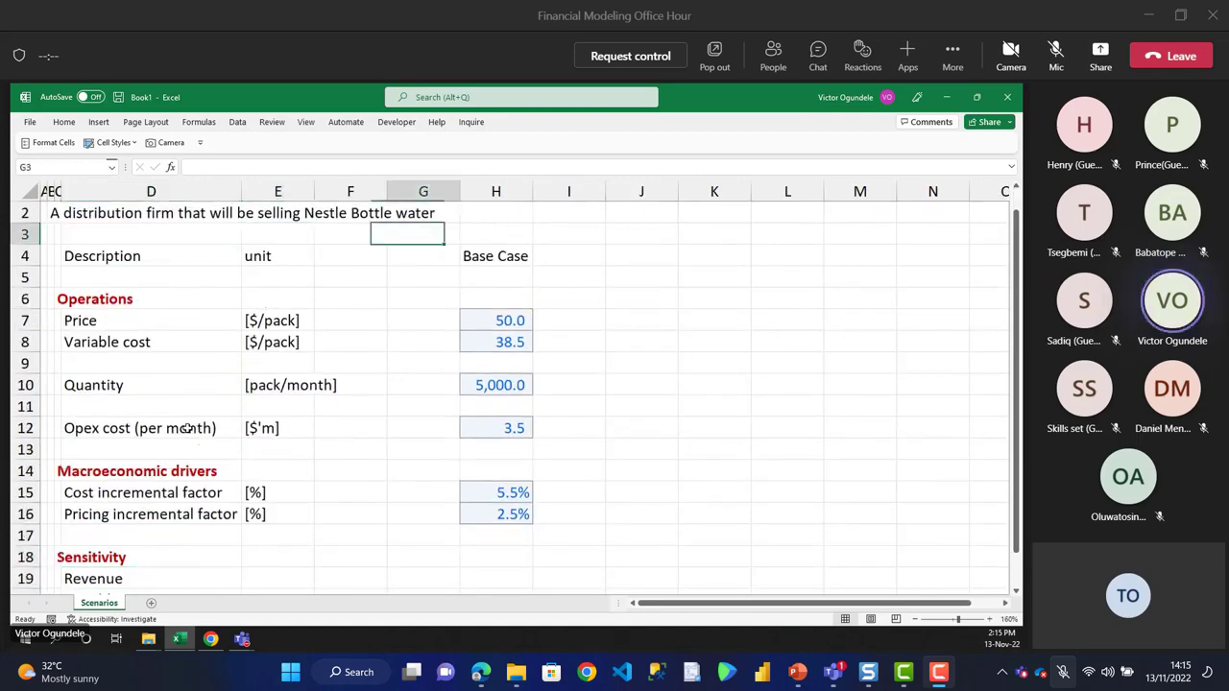
pyautogui.press('Right')
pyautogui.press('Down')
pyautogui.hotkey('shift', 'Down')
pyautogui.hotkey('shift', 'Down')
pyautogui.hotkey('shift', 'Down')
pyautogui.hotkey('shift', 'Down')
pyautogui.hotkey('shift', 'Down')
pyautogui.hotkey('shift', 'Down')
pyautogui.hotkey('shift', 'Down')
pyautogui.hotkey('shift', 'Down')
pyautogui.hotkey('shift', 'Down')
pyautogui.hotkey('shift', 'Down')
pyautogui.hotkey('shift', 'Down')
pyautogui.hotkey('shift', 'Down')
pyautogui.hotkey('shift', 'Down')
pyautogui.hotkey('shift', 'Down')
pyautogui.hotkey('shift', 'Down')
pyautogui.hotkey('shift', 'Down')
pyautogui.hotkey('shift', 'Down')
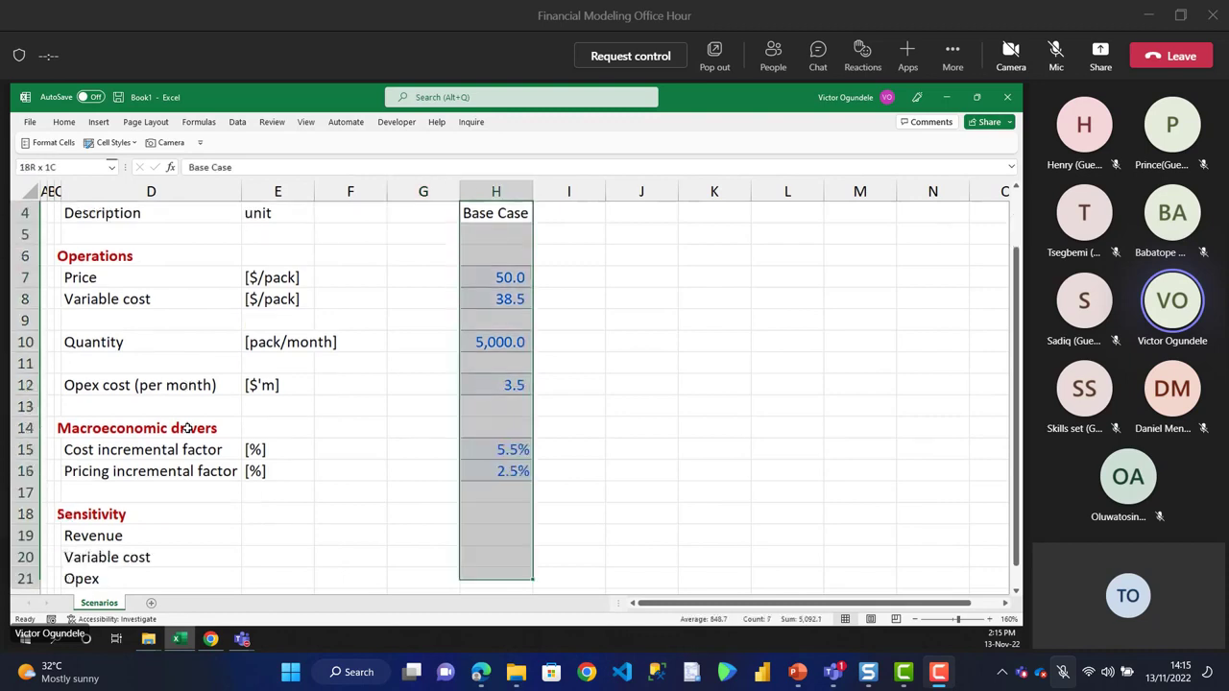
pyautogui.hotkey('shift', 'Up')
pyautogui.press('Down')
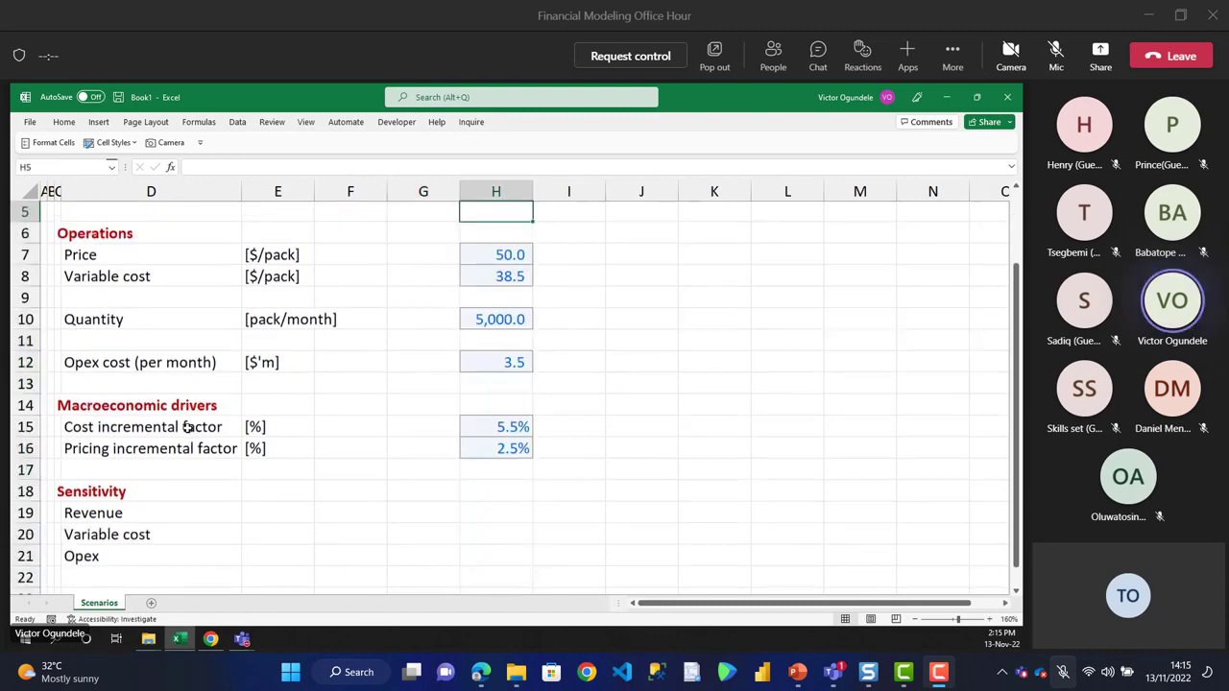
# - Copy the Cost incremental factor input cell H15 to the three Sensitivity rows H19:H21
pyautogui.press('Down')
pyautogui.press('Down')
pyautogui.press('Down')
pyautogui.press('Down')
pyautogui.press('Down')
pyautogui.press('Down')
pyautogui.press('Down')
pyautogui.press('Down')
pyautogui.press('Down')
pyautogui.press('Down')
pyautogui.hotkey('ctrl', 'c')
pyautogui.press('Down')
pyautogui.press('Down')
pyautogui.press('Down')
pyautogui.press('Down')
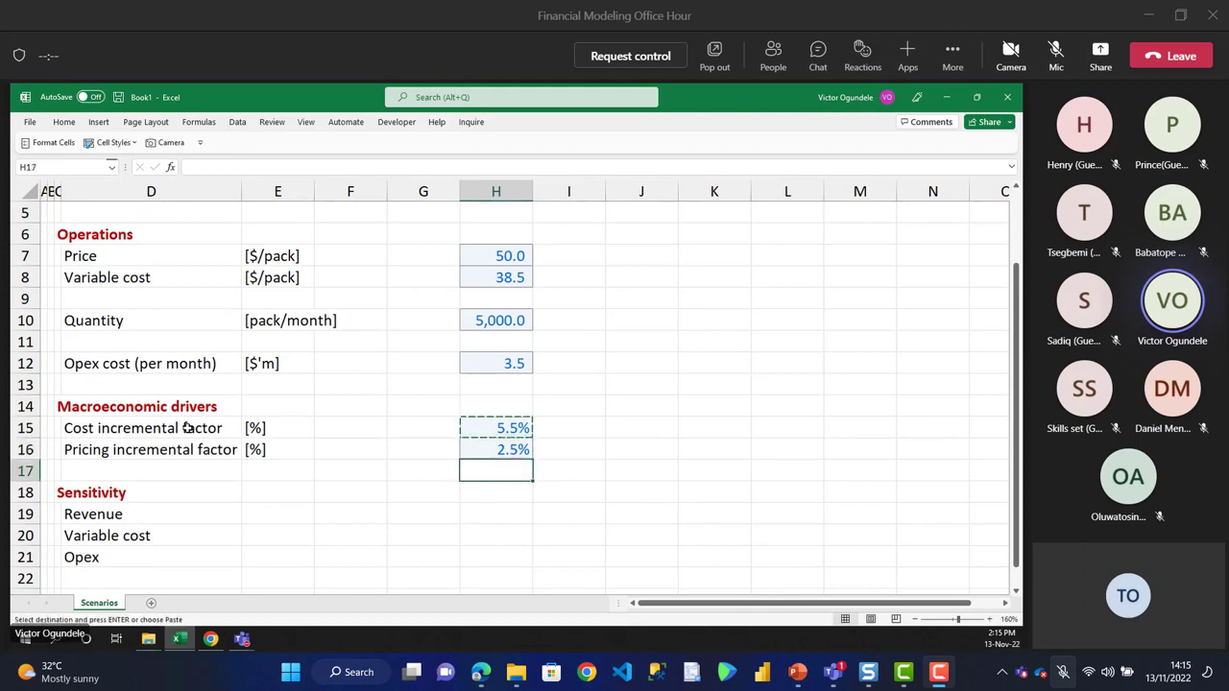
pyautogui.hotkey('shift', 'Down')
pyautogui.hotkey('shift', 'Down')
pyautogui.hotkey('ctrl', 'v')
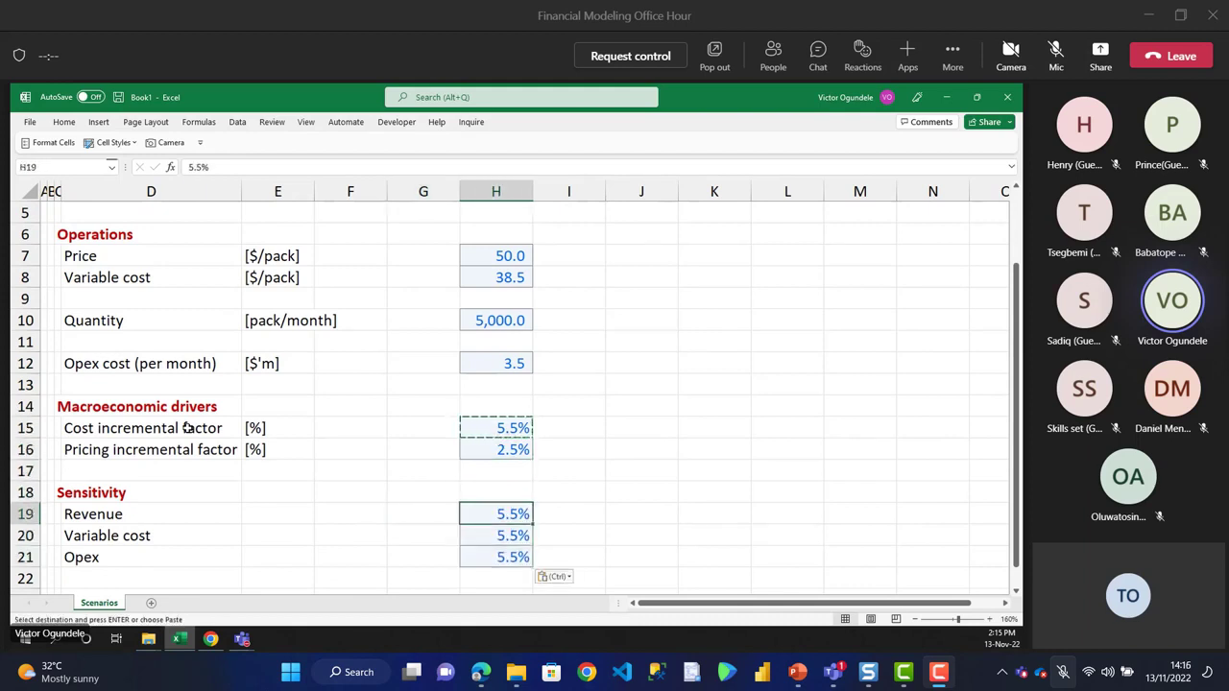
# - Set the Revenue, Variable cost and Opex sensitivities in H19:H21 to 100% each
pyautogui.write('100')
pyautogui.press('Return')
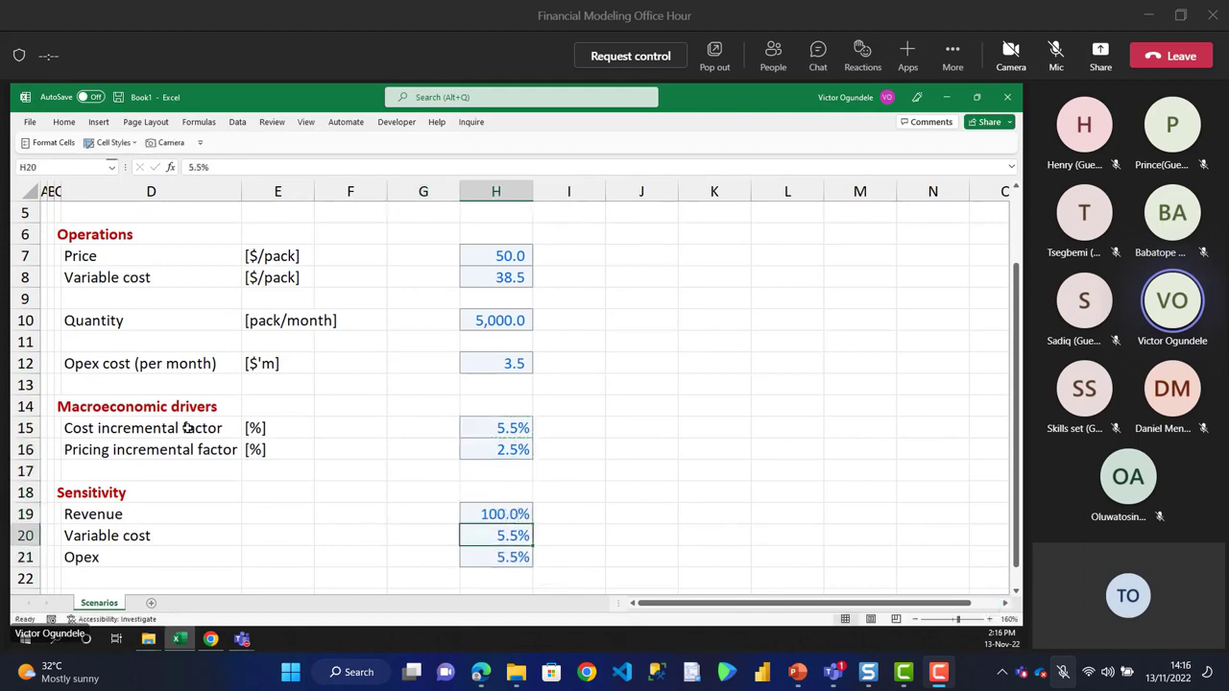
pyautogui.write('100')
pyautogui.press('Return')
pyautogui.write('100')
pyautogui.press('Up')
pyautogui.press('Up')
pyautogui.press('Up')
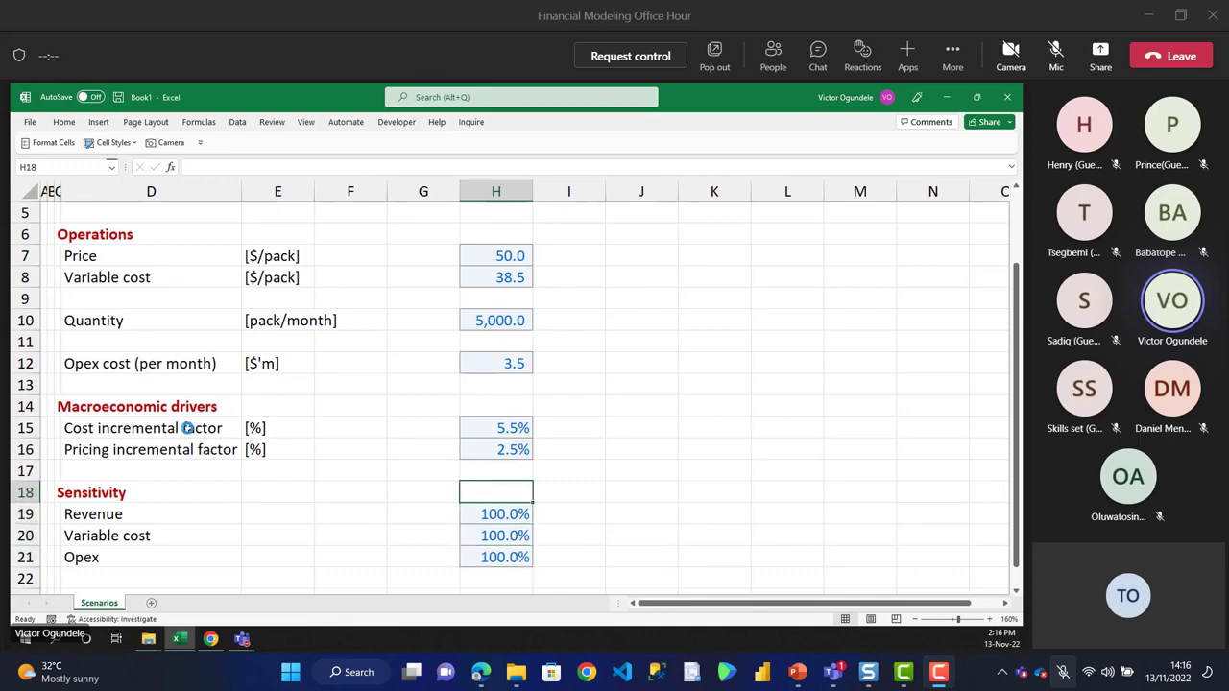
# - Replace the Base Case heading in cell H4 with "Case 1"
pyautogui.scroll(-1, 187, 428)
pyautogui.scroll(2, 188, 428)
pyautogui.press('Up')
pyautogui.press('Up')
pyautogui.press('Up')
pyautogui.press('Up')
pyautogui.press('Up')
pyautogui.press('Up')
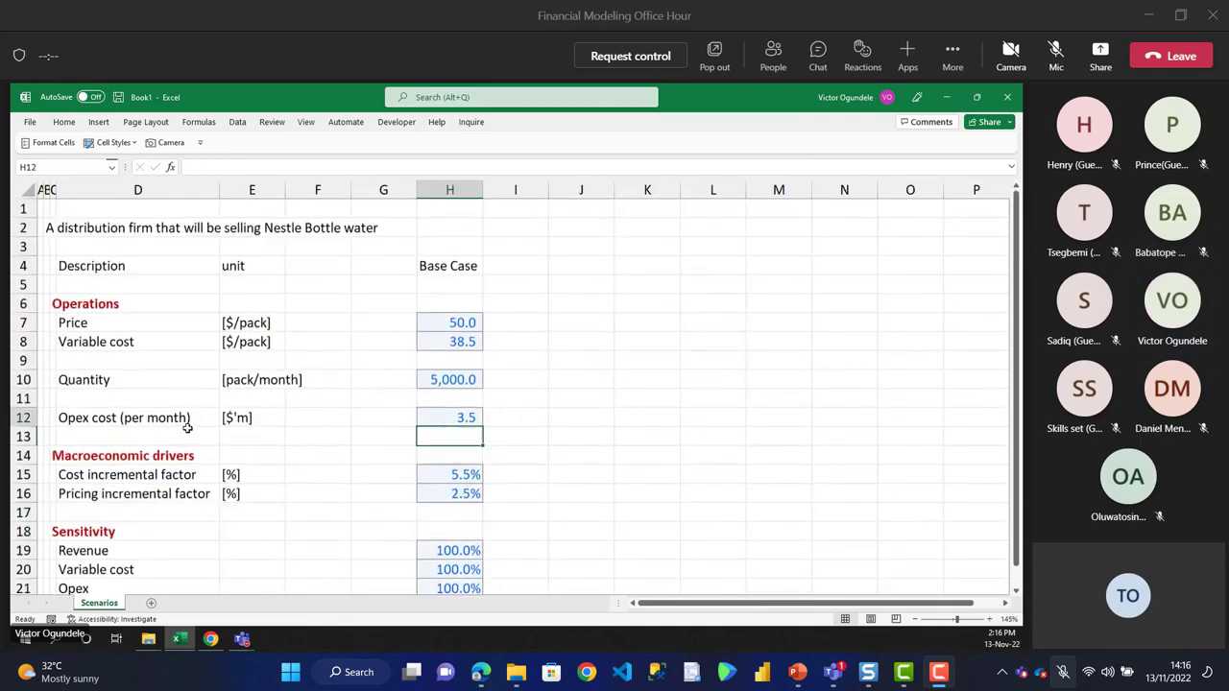
pyautogui.press('Up')
pyautogui.press('Up')
pyautogui.press('Up')
pyautogui.press('Up')
pyautogui.press('Up')
pyautogui.press('Up')
pyautogui.press('Up')
pyautogui.press('Up')
pyautogui.press('Up')
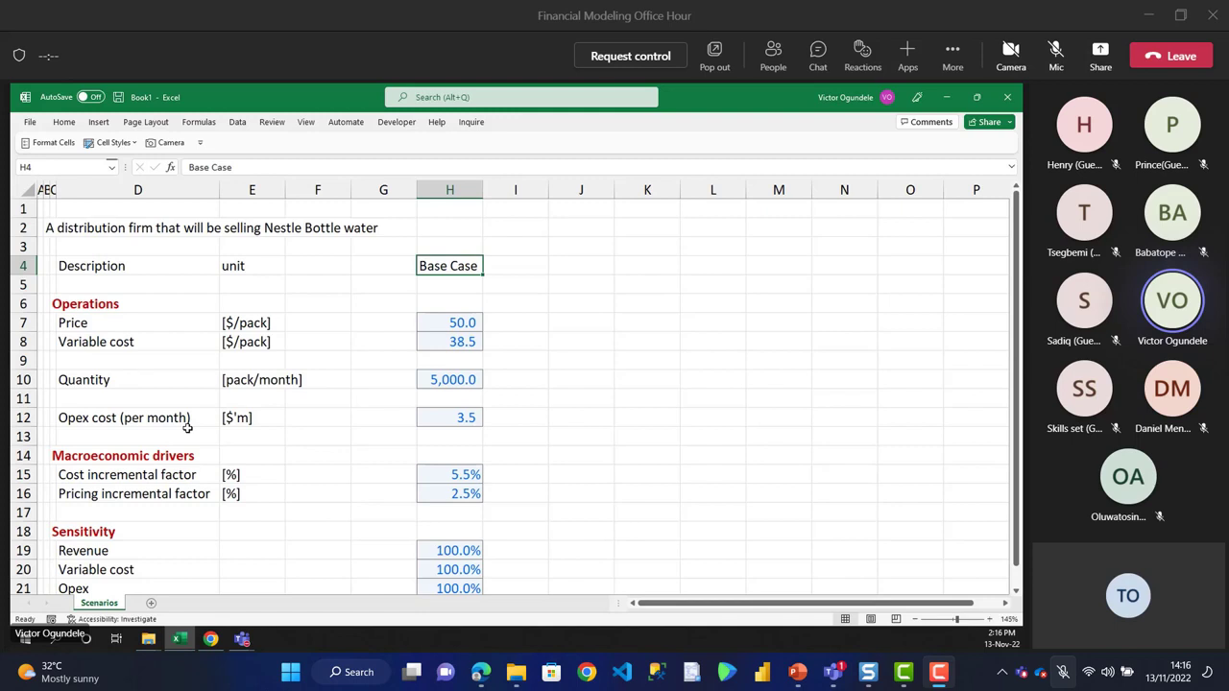
pyautogui.write('Case 1')
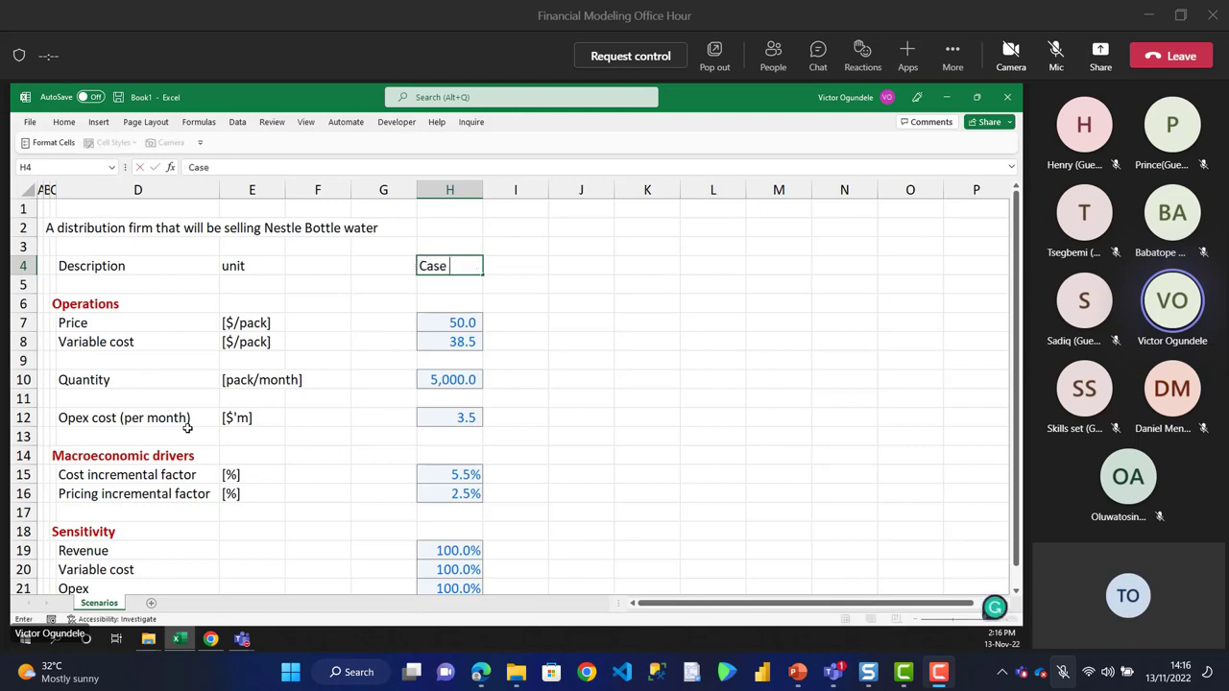
pyautogui.hotkey('ctrl', 'Return')
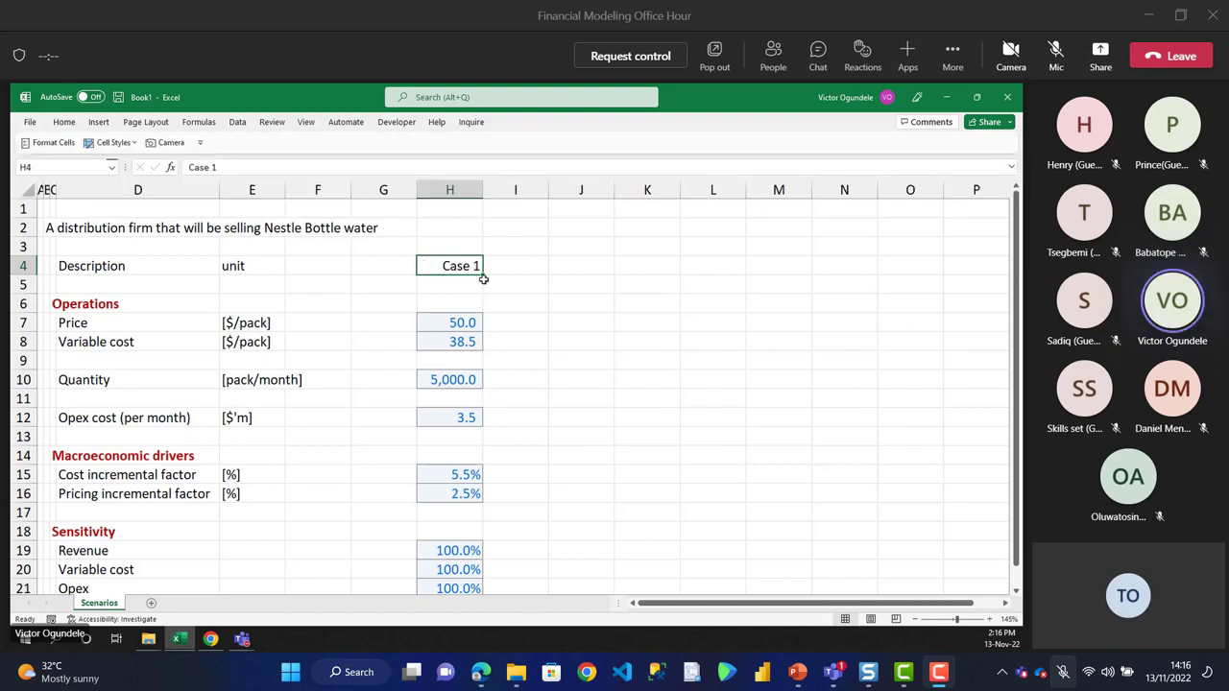
# - Extend the Case 1 heading as a series across row 4 to Case 10 in cell Q4
pyautogui.moveTo(485, 274)
pyautogui.mouseDown()
pyautogui.moveTo(995, 272)
pyautogui.moveTo(845, 273)
pyautogui.moveTo(527, 241)
pyautogui.moveTo(390, 271)
pyautogui.moveTo(470, 275)
pyautogui.mouseUp()
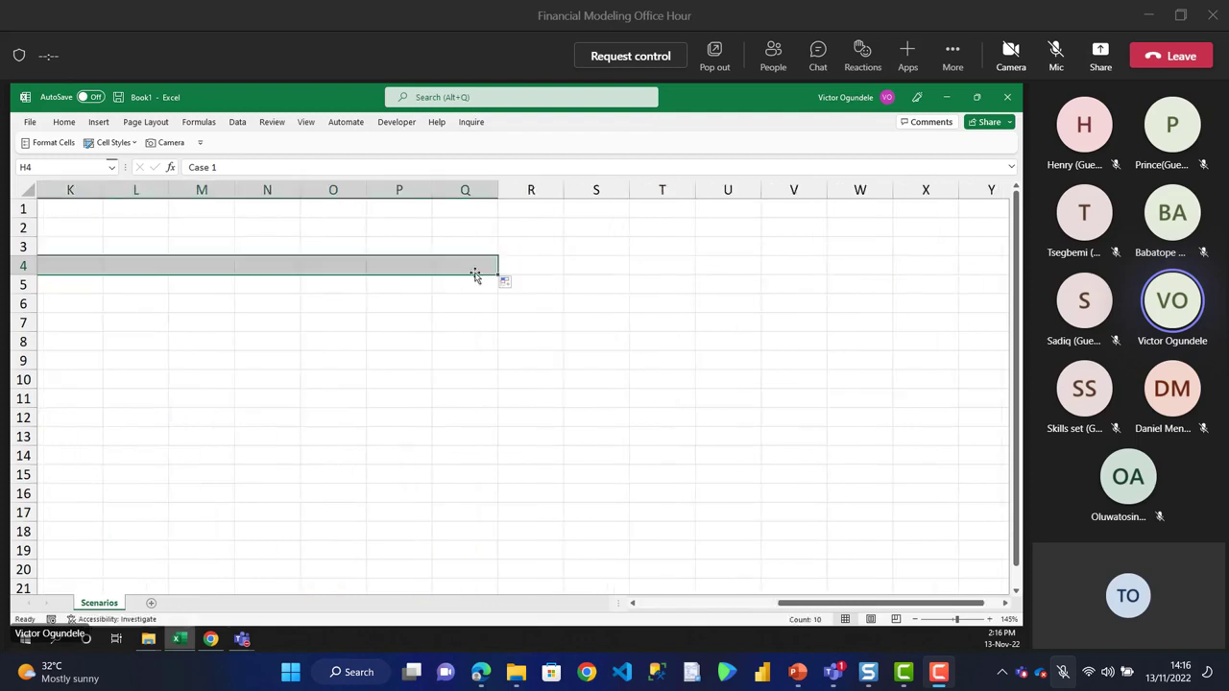
pyautogui.hotkey('ctrl', 'Left')
pyautogui.hotkey('ctrl', 'Left')
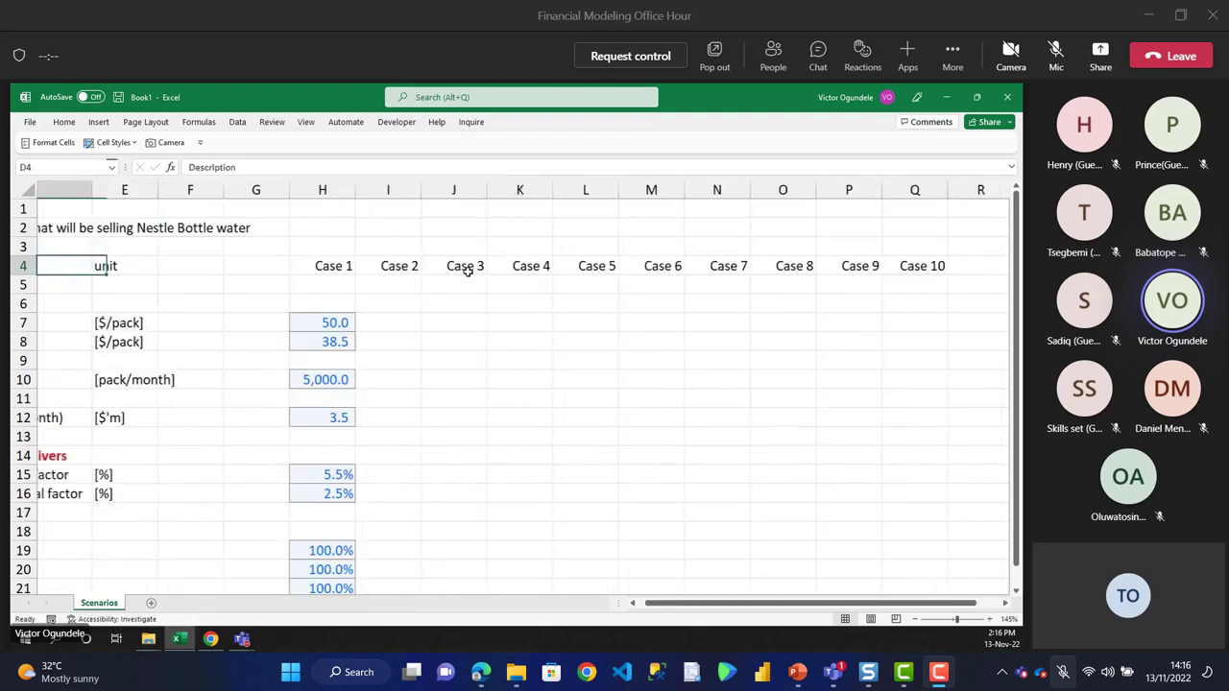
pyautogui.hotkey('ctrl', 'Left')
pyautogui.scroll(-2, 467, 272)
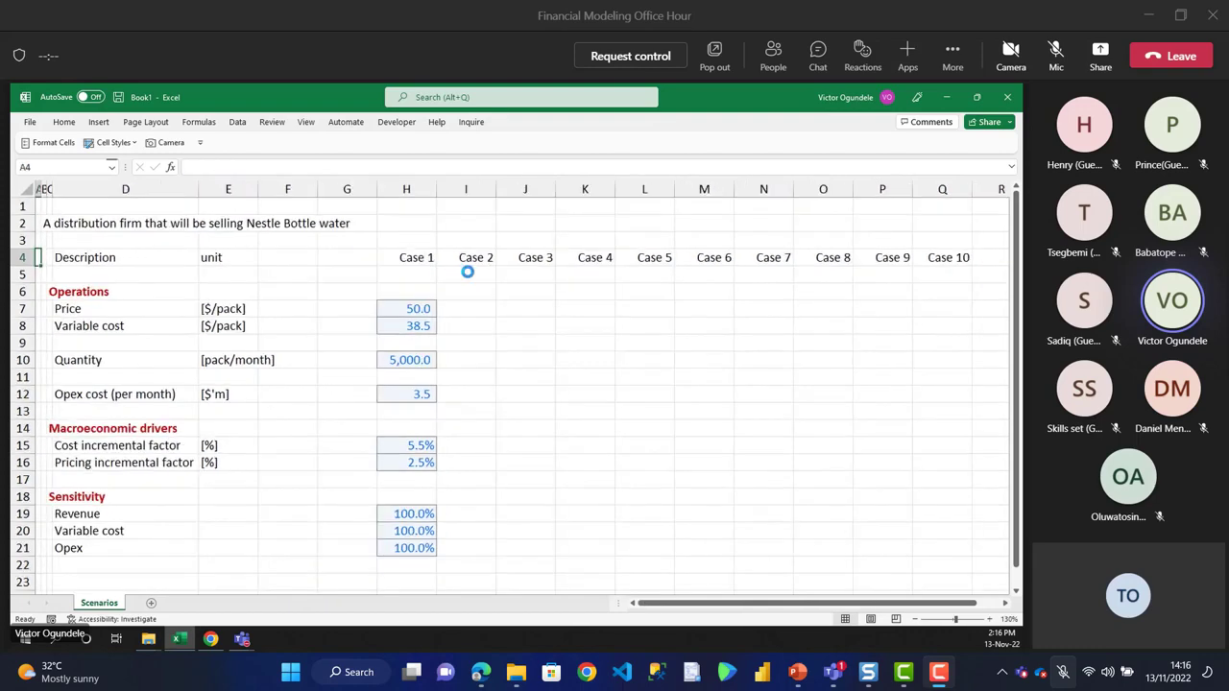
# - Fill the header row D4:Q4, from Description to Case 10, with the standard dark blue colour
pyautogui.press('Right')
pyautogui.press('Right')
pyautogui.press('Right')
pyautogui.press('Right')
pyautogui.press('Right')
pyautogui.press('Right')
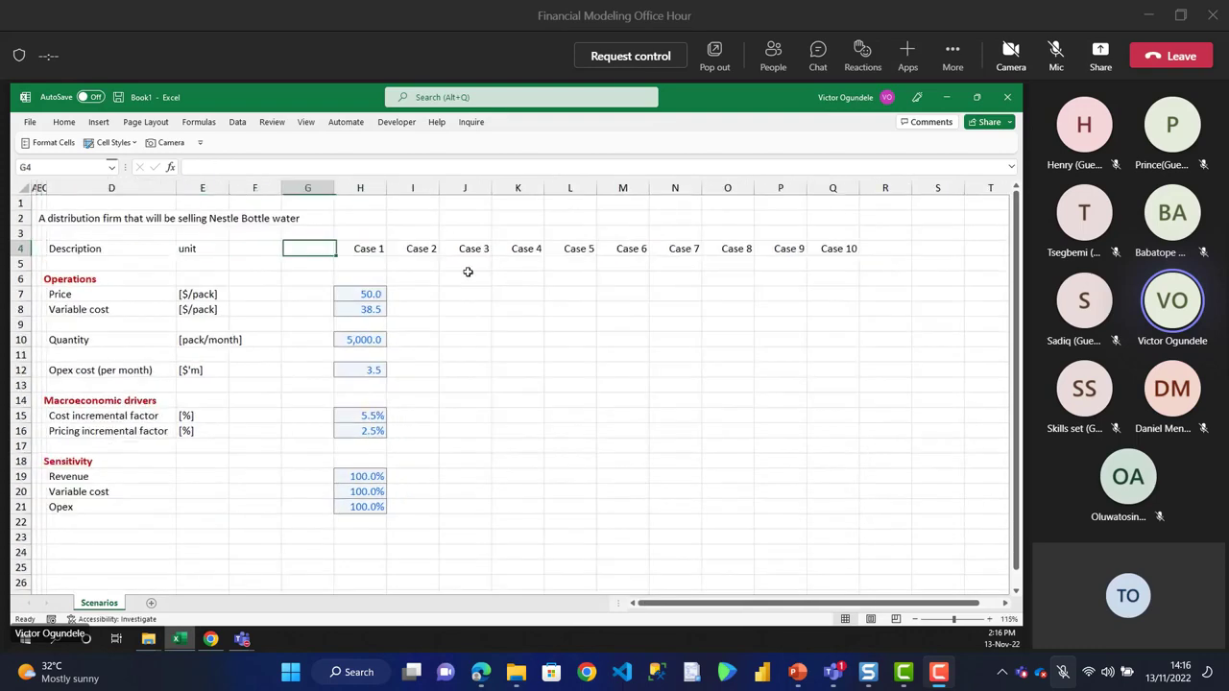
pyautogui.press('Left')
pyautogui.press('Left')
pyautogui.press('Left')
pyautogui.hotkey('ctrl', 'shift', 'Right')
pyautogui.hotkey('ctrl', 'shift', 'Right')
pyautogui.hotkey('ctrl', 'shift', 'Right')
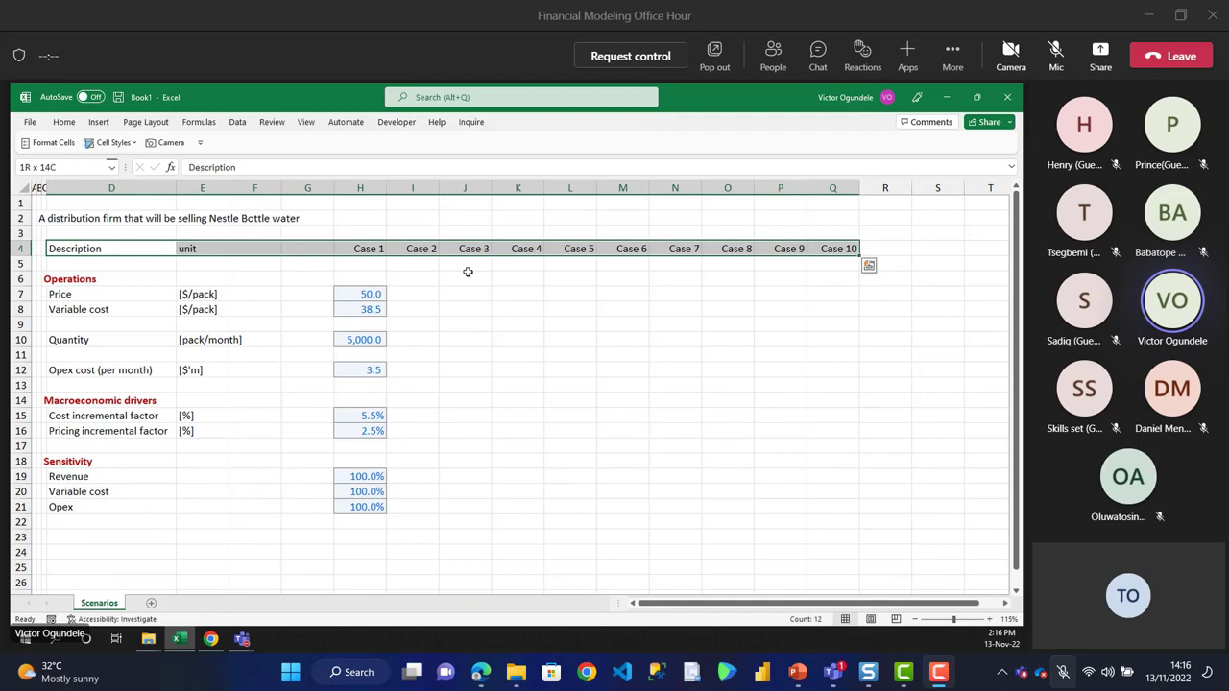
pyautogui.click(63, 122)
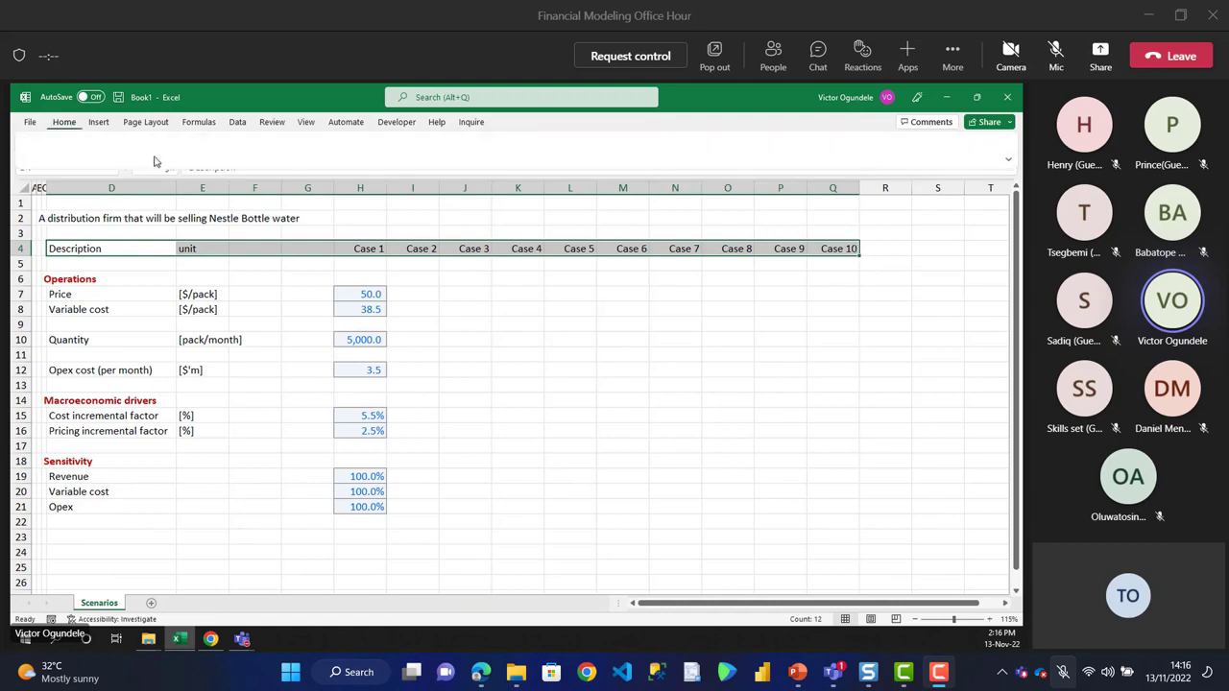
pyautogui.click(227, 167)
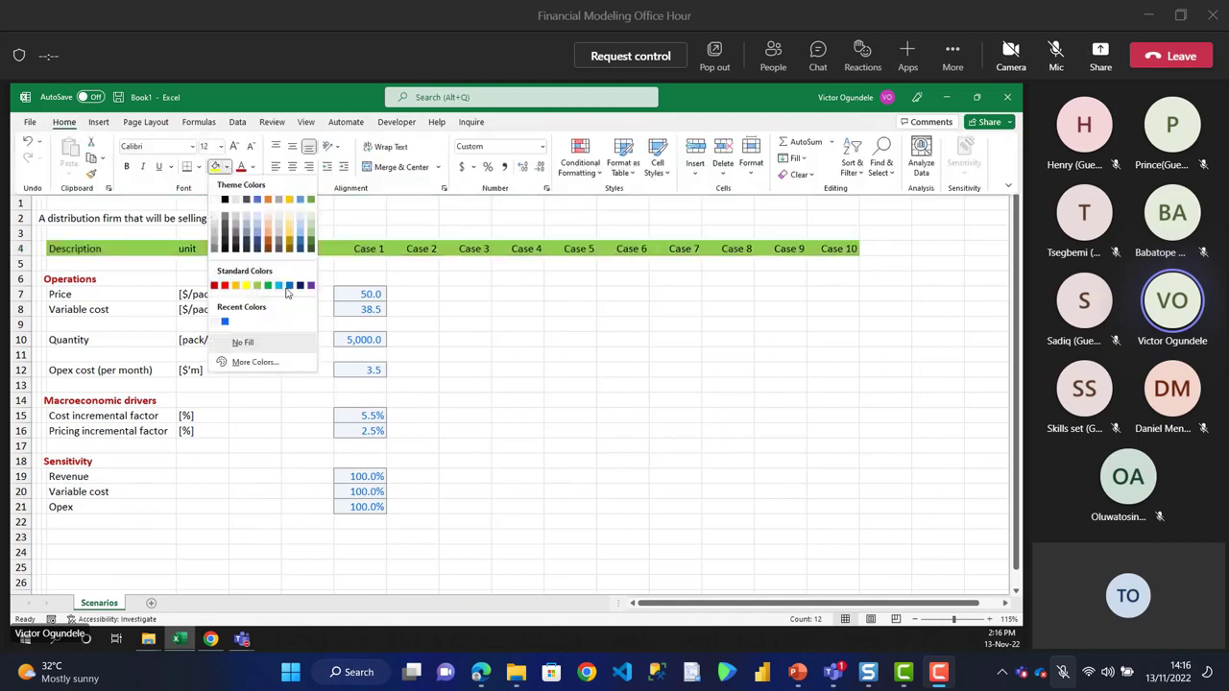
pyautogui.click(300, 285)
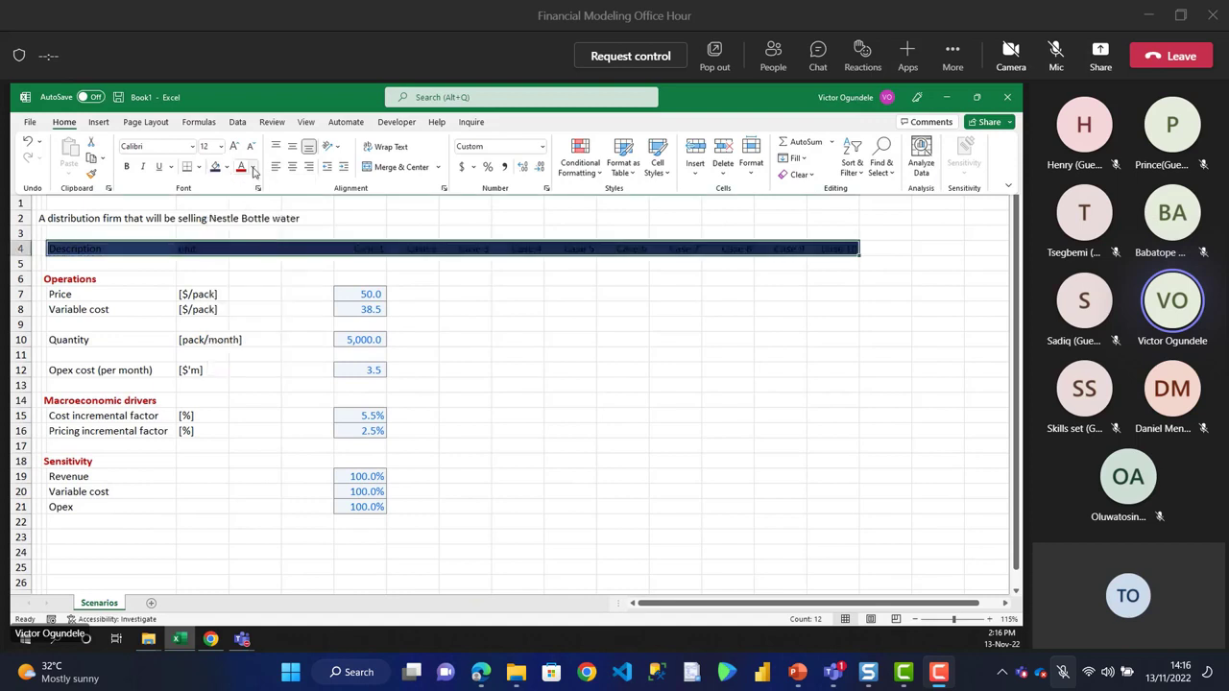
# - Set the font colour of the header row D4:Q4 to white
pyautogui.click(253, 167)
pyautogui.click(247, 220)
pyautogui.click(367, 296)
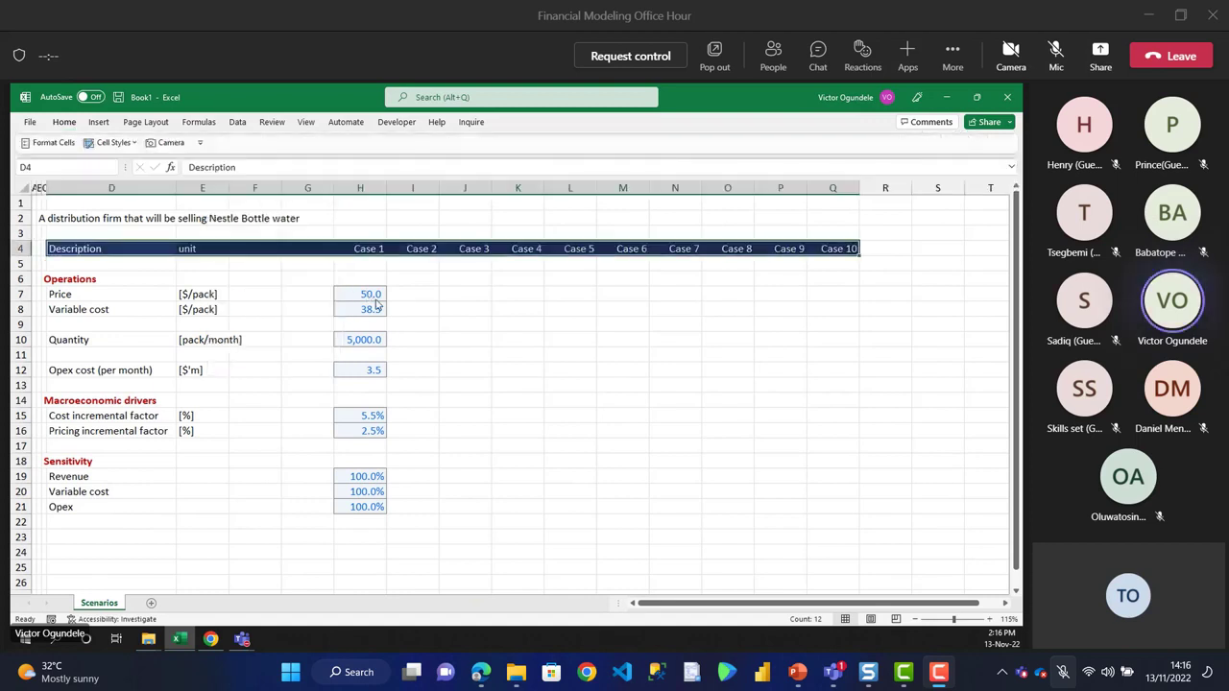
# - Insert a blank column at column G, between the unit and Case 1 columns
pyautogui.press('Up')
pyautogui.press('Up')
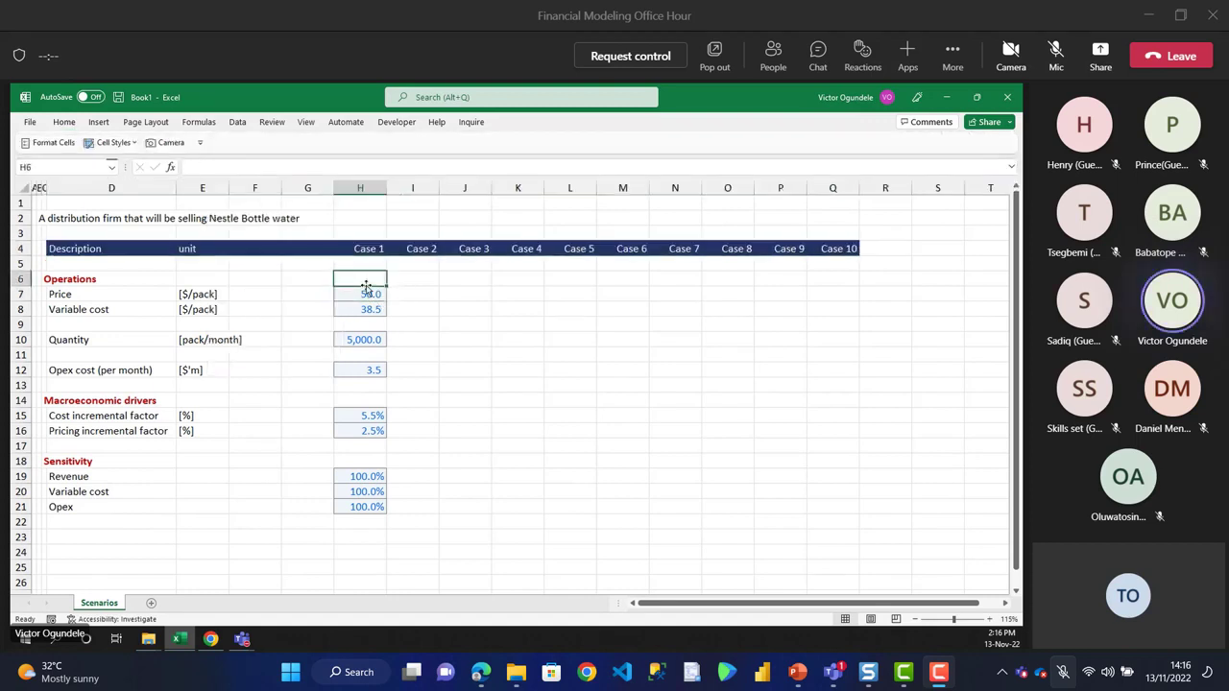
pyautogui.hotkey('shift', 'space')
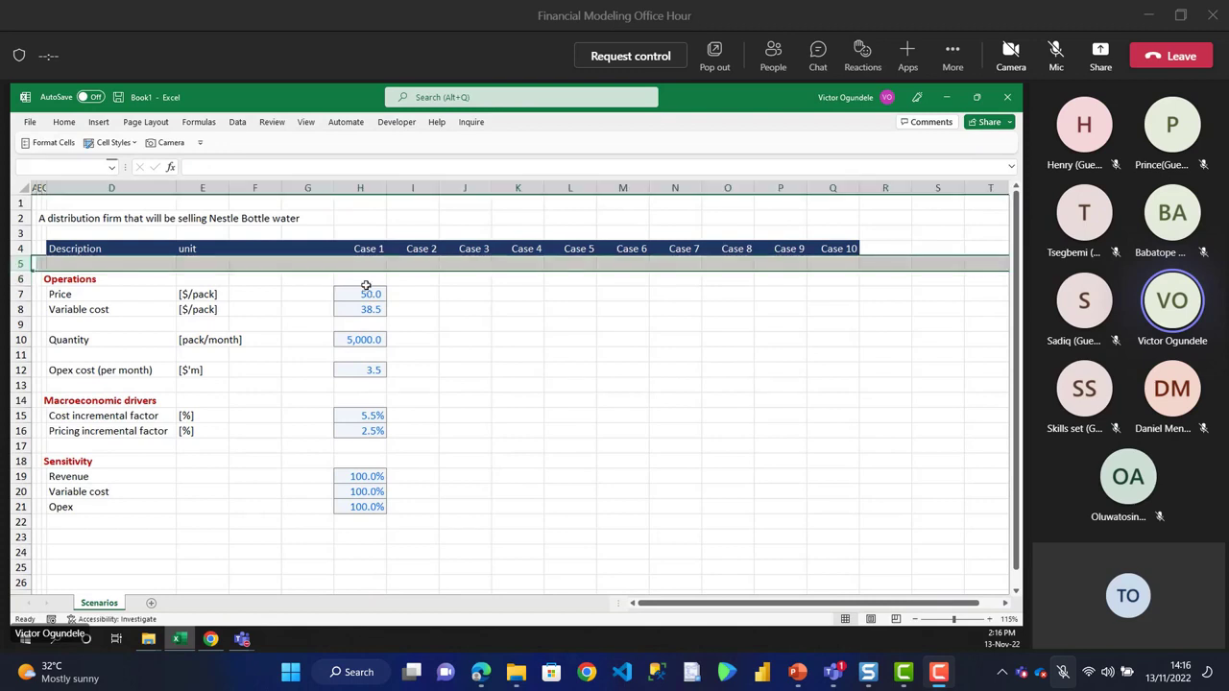
pyautogui.press('Left')
pyautogui.press('Left')
pyautogui.press('Left')
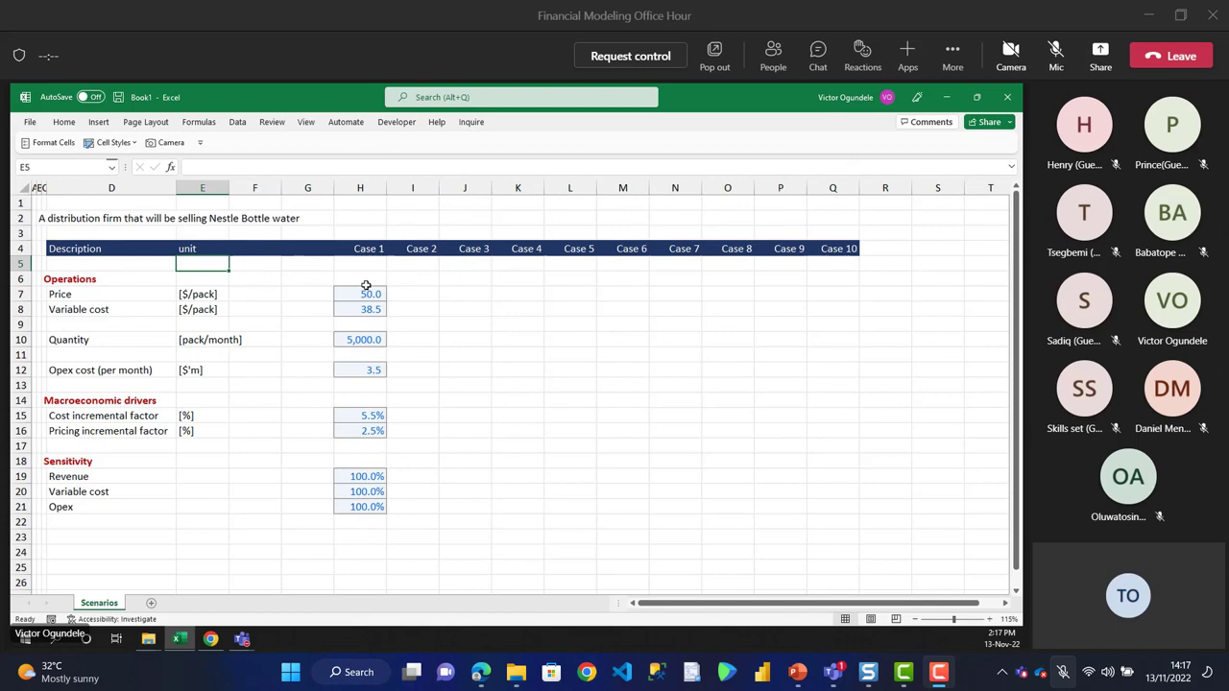
pyautogui.press('Right')
pyautogui.press('Right')
pyautogui.hotkey('ctrl', 'space')
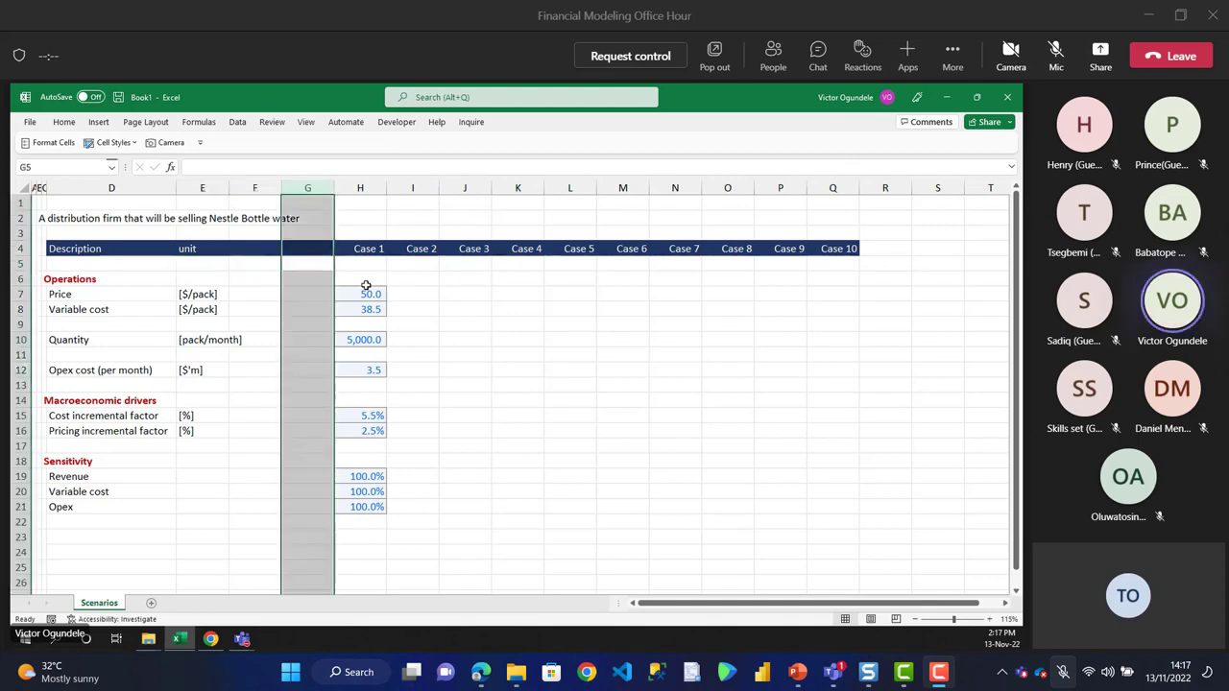
pyautogui.hotkey('ctrl', 'shift', '=')
# - Enter the heading "Data in Use" in cell G4 and autofit the width of column G
pyautogui.press('Up')
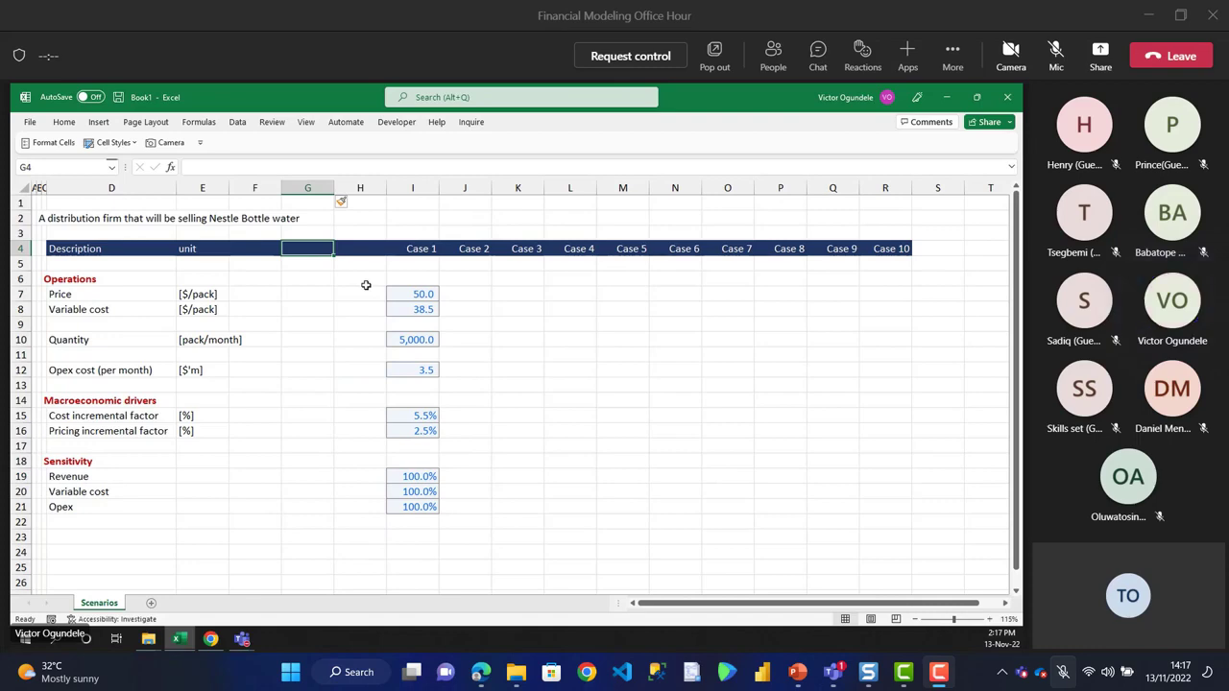
pyautogui.scroll(1, 366, 286)
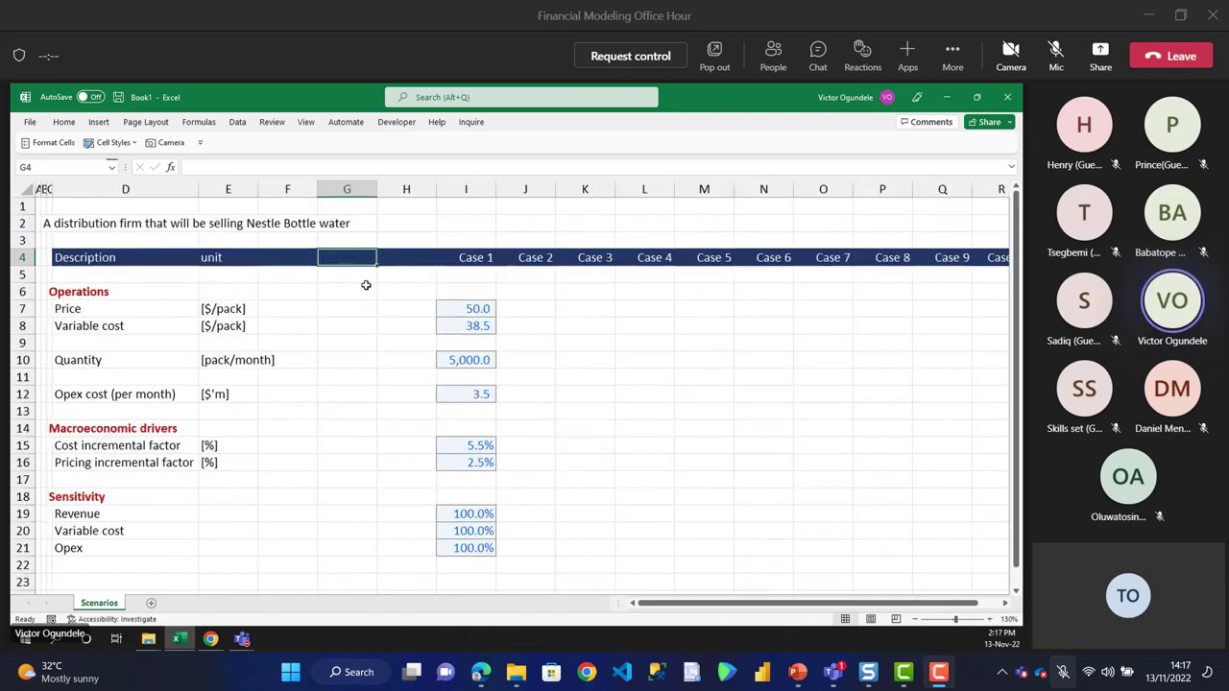
pyautogui.scroll(2, 366, 285)
pyautogui.write('m')
pyautogui.press('BackSpace')
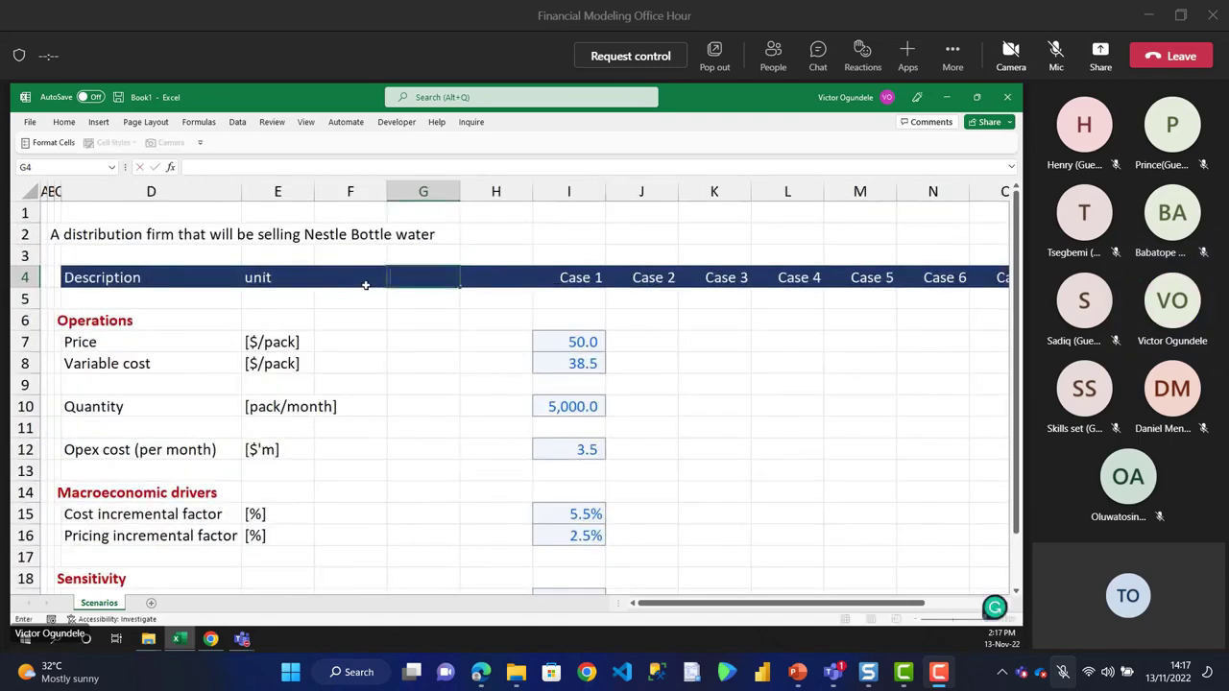
pyautogui.write('Case')
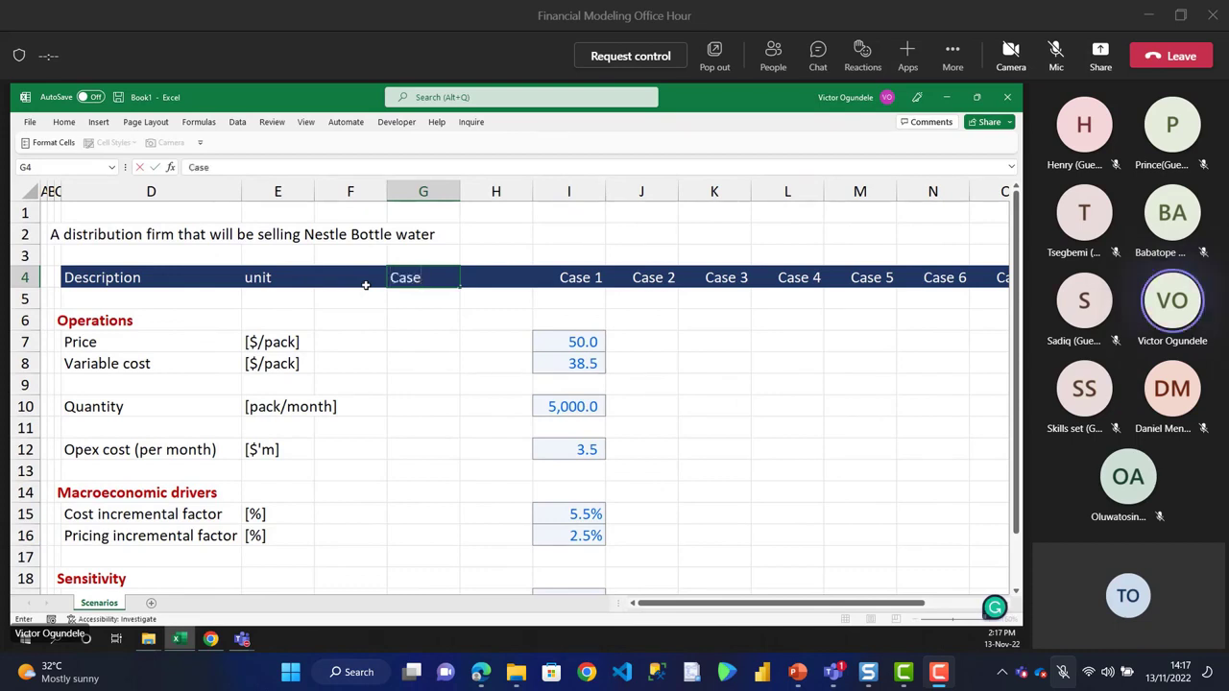
pyautogui.press('BackSpace')
pyautogui.press('BackSpace')
pyautogui.press('BackSpace')
pyautogui.press('BackSpace')
pyautogui.write('Data in Use')
pyautogui.hotkey('ctrl', 'Return')
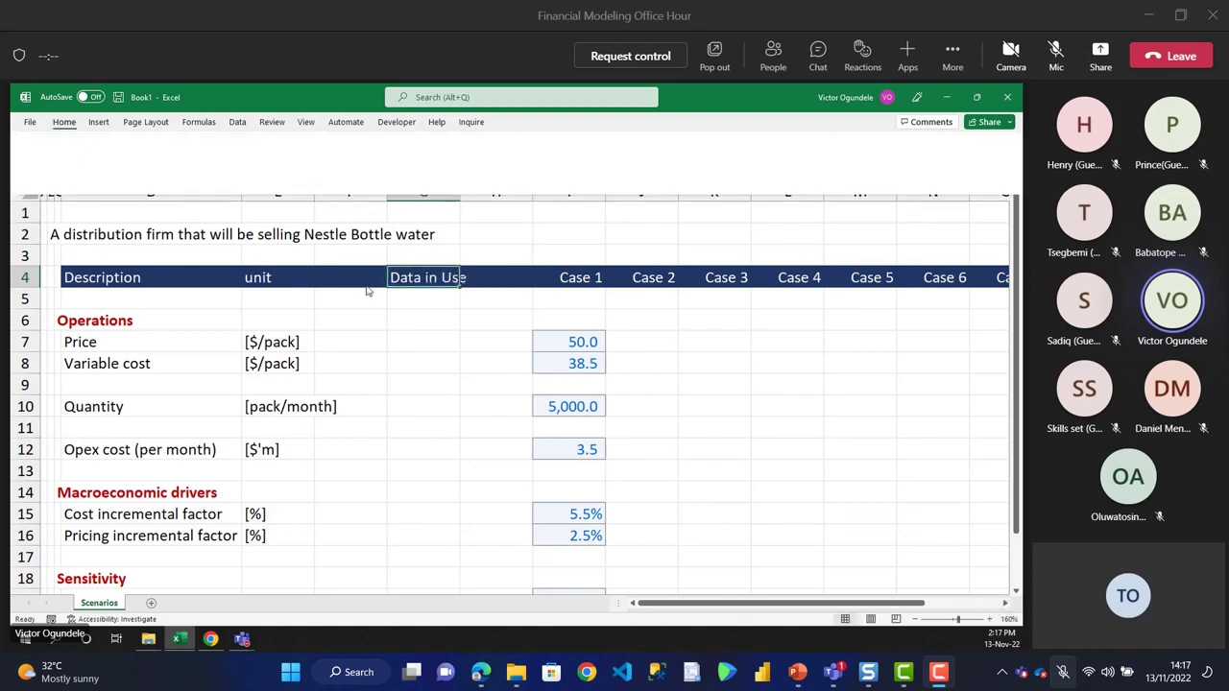
pyautogui.press('o')
pyautogui.press('i')
# - Fill the Case 1 inputs in I7:I21 across to the Case 10 column, R
pyautogui.press('Down')
pyautogui.press('Down')
pyautogui.press('Down')
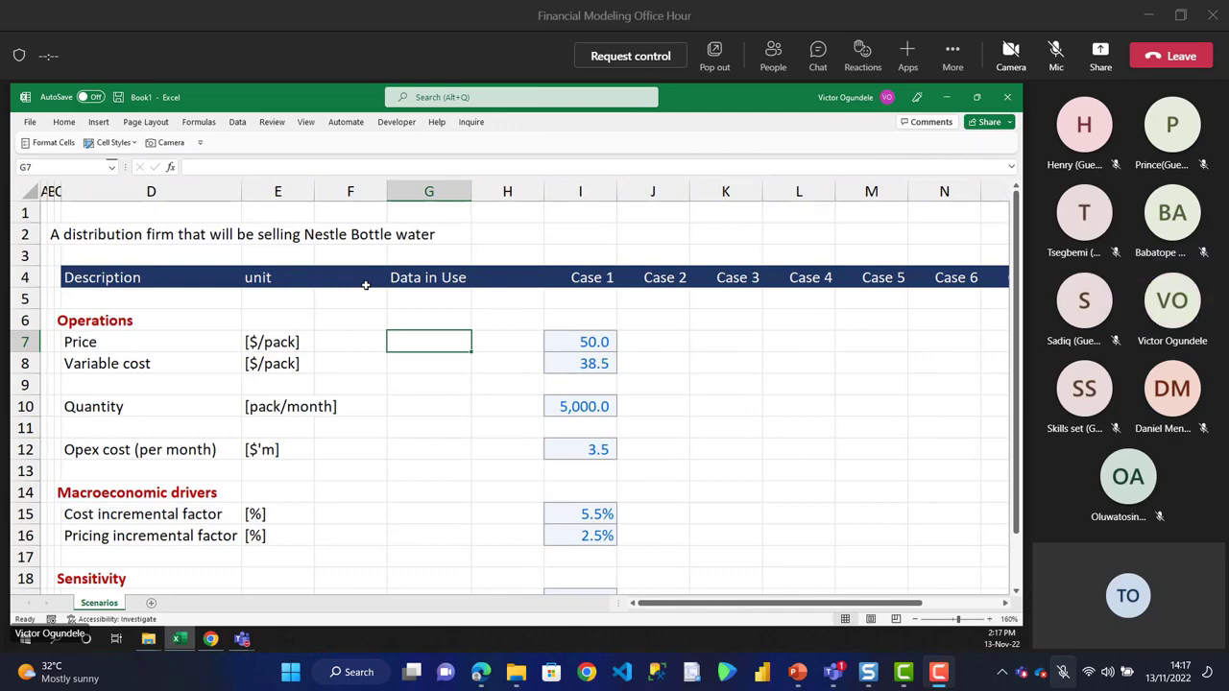
pyautogui.scroll(-2, 365, 286)
pyautogui.scroll(-1, 366, 286)
pyautogui.press('Right')
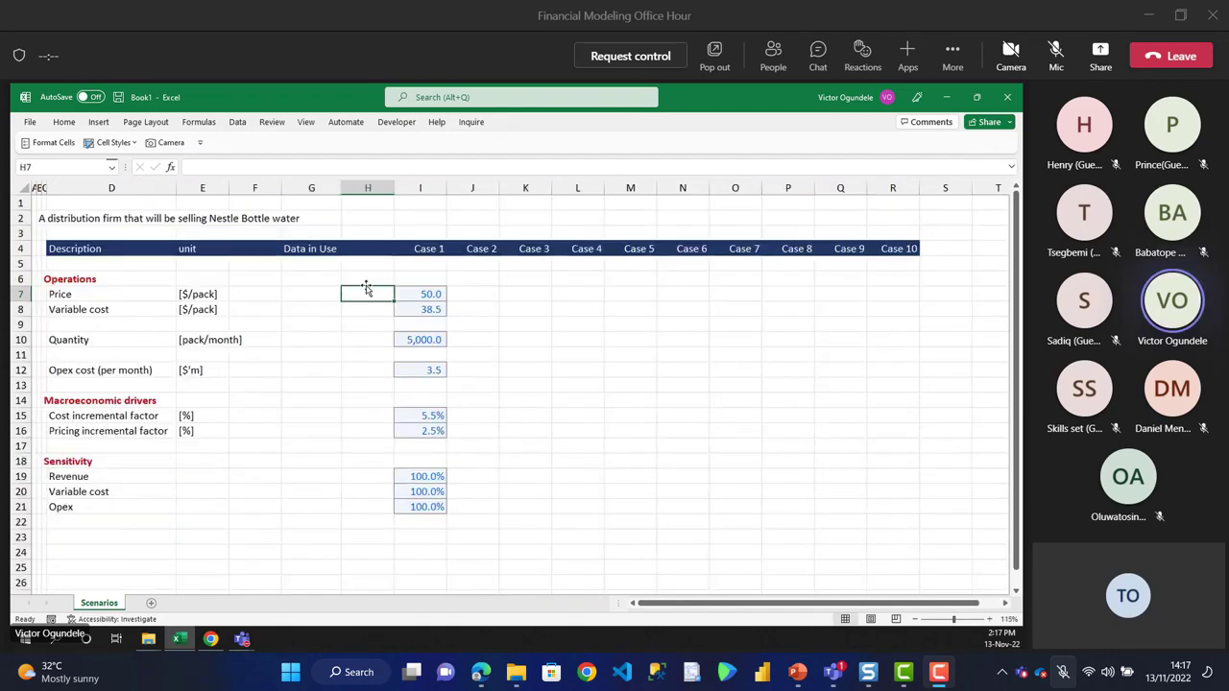
pyautogui.press('Right')
pyautogui.hotkey('shift', 'Down')
pyautogui.hotkey('shift', 'Down')
pyautogui.hotkey('shift', 'Down')
pyautogui.hotkey('shift', 'Down')
pyautogui.hotkey('shift', 'Down')
pyautogui.hotkey('shift', 'Down')
pyautogui.hotkey('shift', 'Down')
pyautogui.hotkey('shift', 'Down')
pyautogui.hotkey('shift', 'Down')
pyautogui.hotkey('shift', 'Down')
pyautogui.hotkey('shift', 'Down')
pyautogui.hotkey('shift', 'Down')
pyautogui.hotkey('shift', 'Down')
pyautogui.hotkey('shift', 'Down')
pyautogui.hotkey('shift', 'Right')
pyautogui.hotkey('shift', 'Right')
pyautogui.hotkey('shift', 'Right')
pyautogui.hotkey('shift', 'Right')
pyautogui.hotkey('shift', 'Right')
pyautogui.hotkey('shift', 'Right')
pyautogui.hotkey('shift', 'Right')
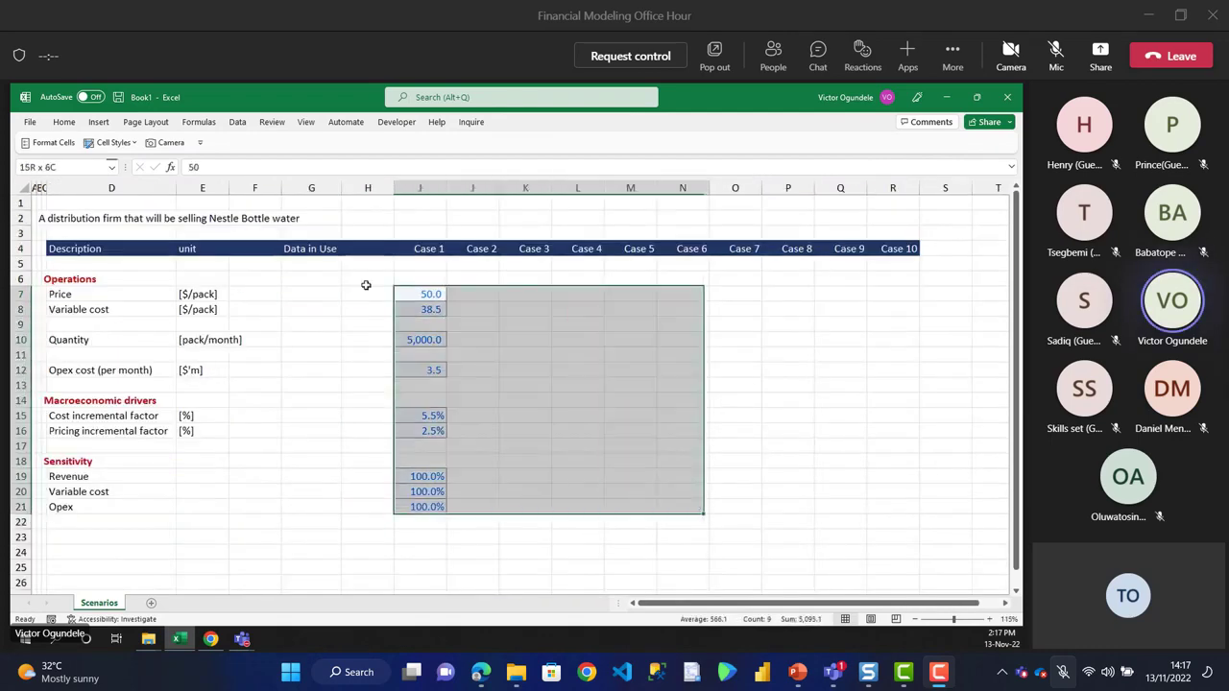
pyautogui.hotkey('shift', 'Right')
pyautogui.hotkey('shift', 'Right')
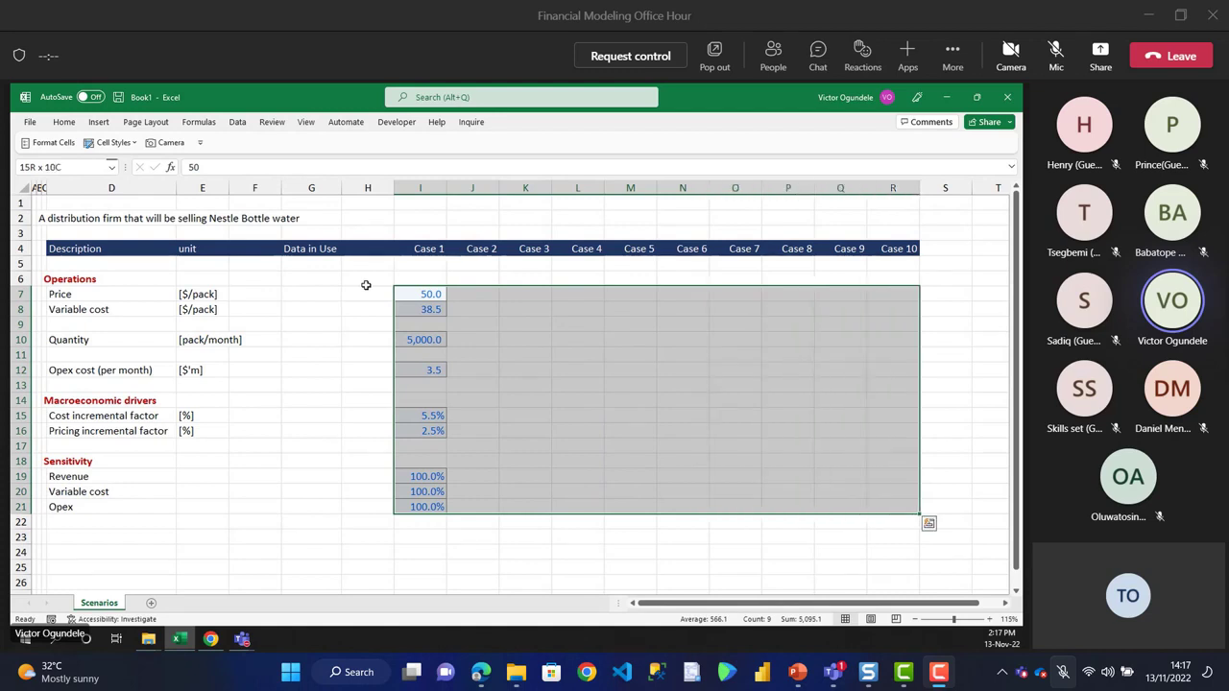
pyautogui.hotkey('ctrl', 'r')
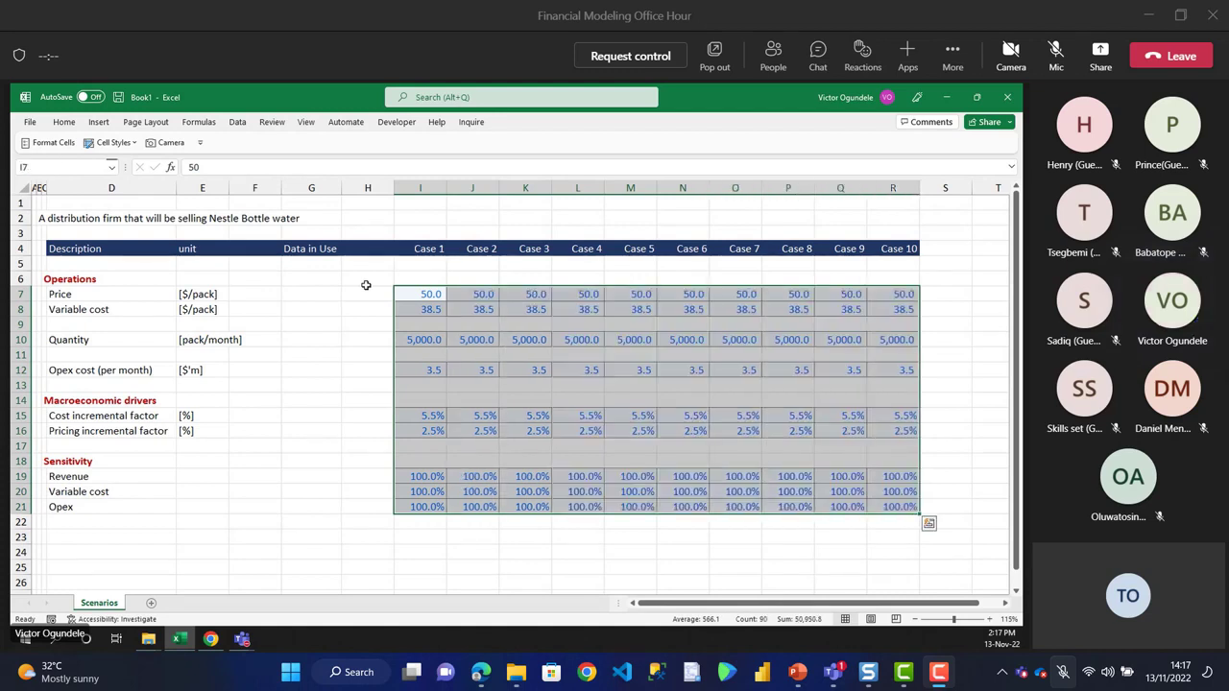
pyautogui.click(366, 285)
pyautogui.press('Right')
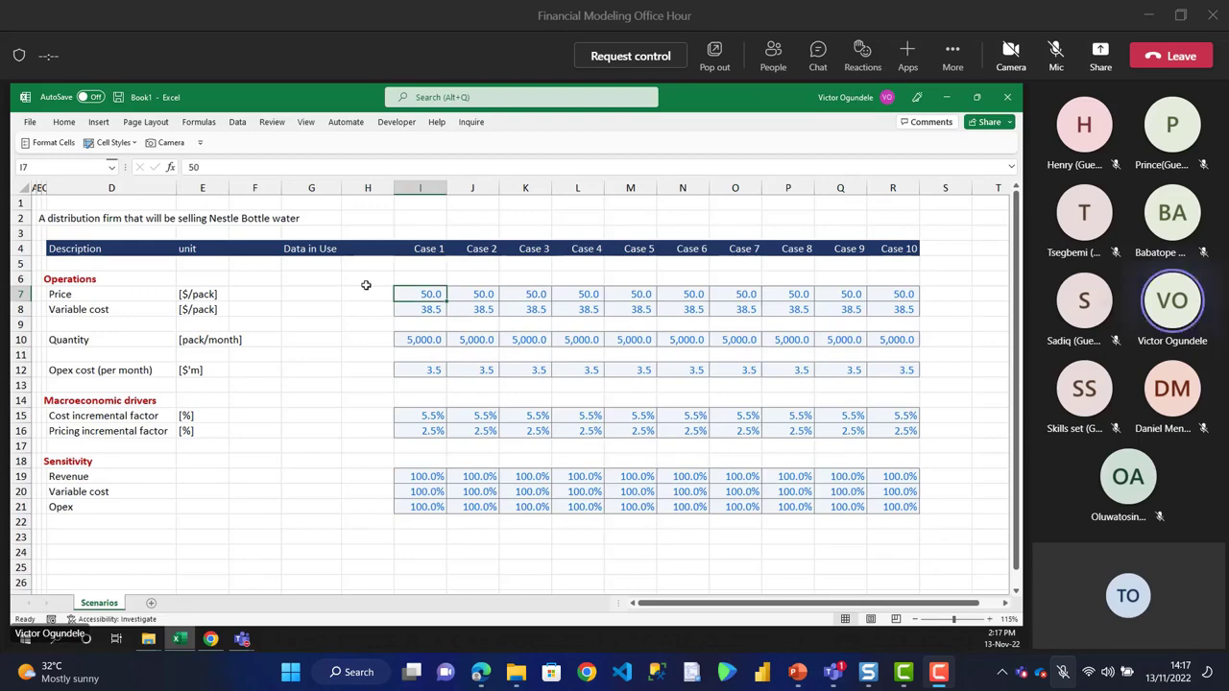
pyautogui.scroll(1, 366, 286)
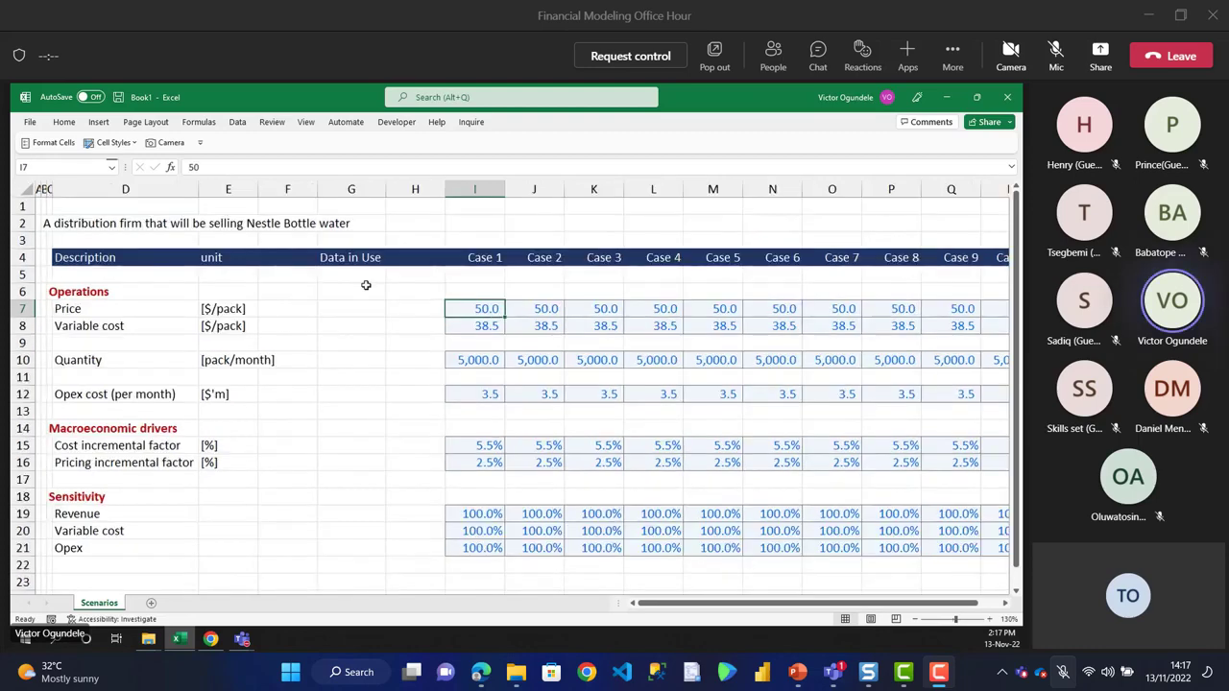
pyautogui.scroll(-1, 366, 285)
pyautogui.press('Right')
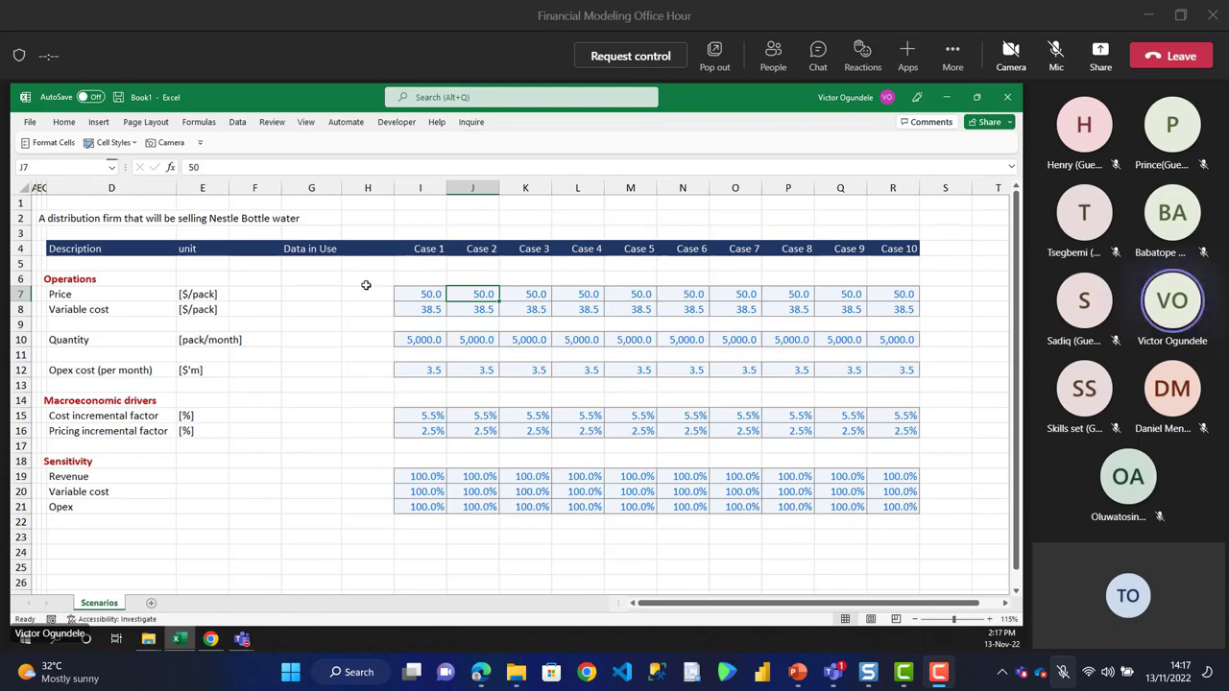
pyautogui.scroll(2, 366, 285)
pyautogui.press('Up')
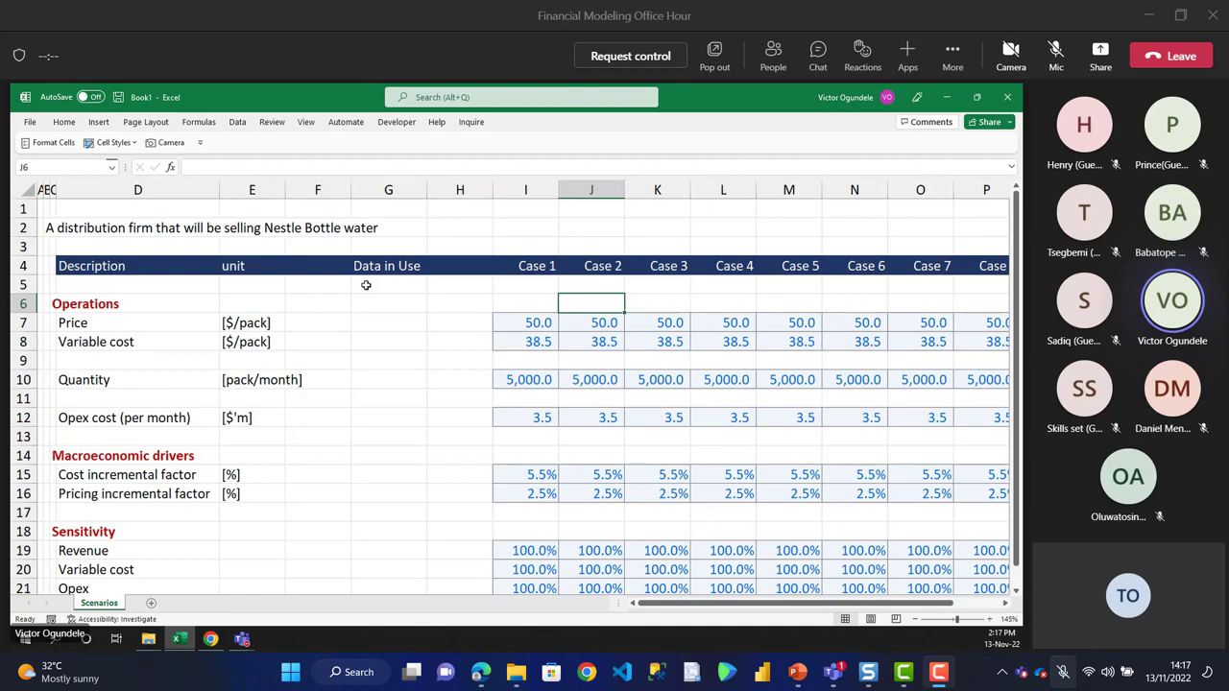
pyautogui.press('Down')
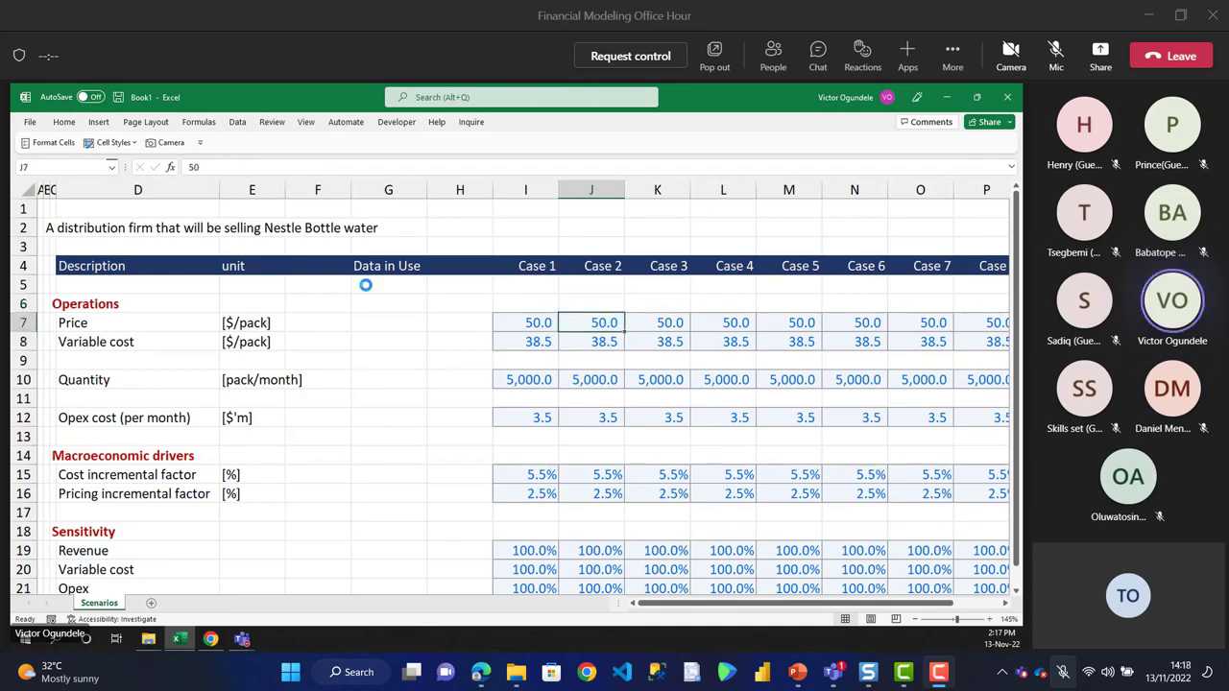
pyautogui.scroll(1, 365, 285)
pyautogui.press('Right')
pyautogui.press('Right')
pyautogui.press('Right')
pyautogui.press('Right')
pyautogui.press('Left')
pyautogui.press('Left')
pyautogui.press('Left')
pyautogui.press('Left')
pyautogui.press('Left')
pyautogui.press('Left')
pyautogui.press('Left')
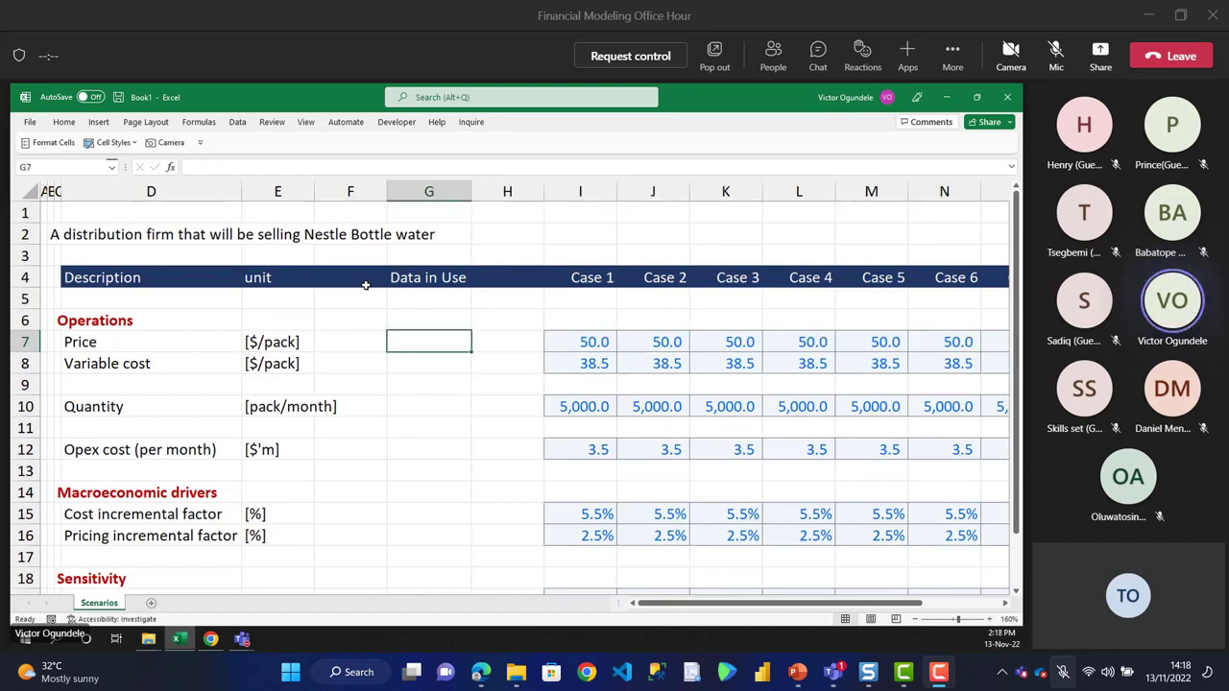
# - Narrow the empty column F to a thin spacer between the unit and Data in Use columns
pyautogui.press('Left')
pyautogui.press('Up')
pyautogui.press('Up')
pyautogui.moveTo(387, 190); pyautogui.dragTo(321, 188)
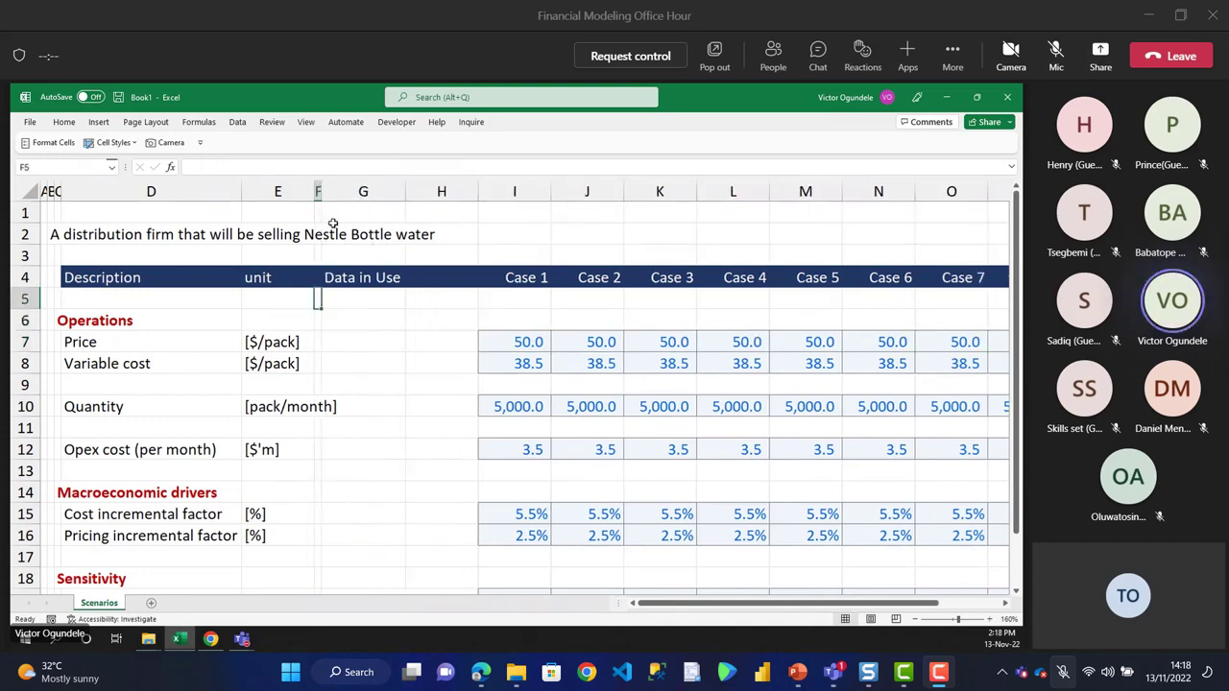
# - Reduce the font size of the unit column E and widen the column to 9.75
pyautogui.click(277, 191)
pyautogui.click(64, 122)
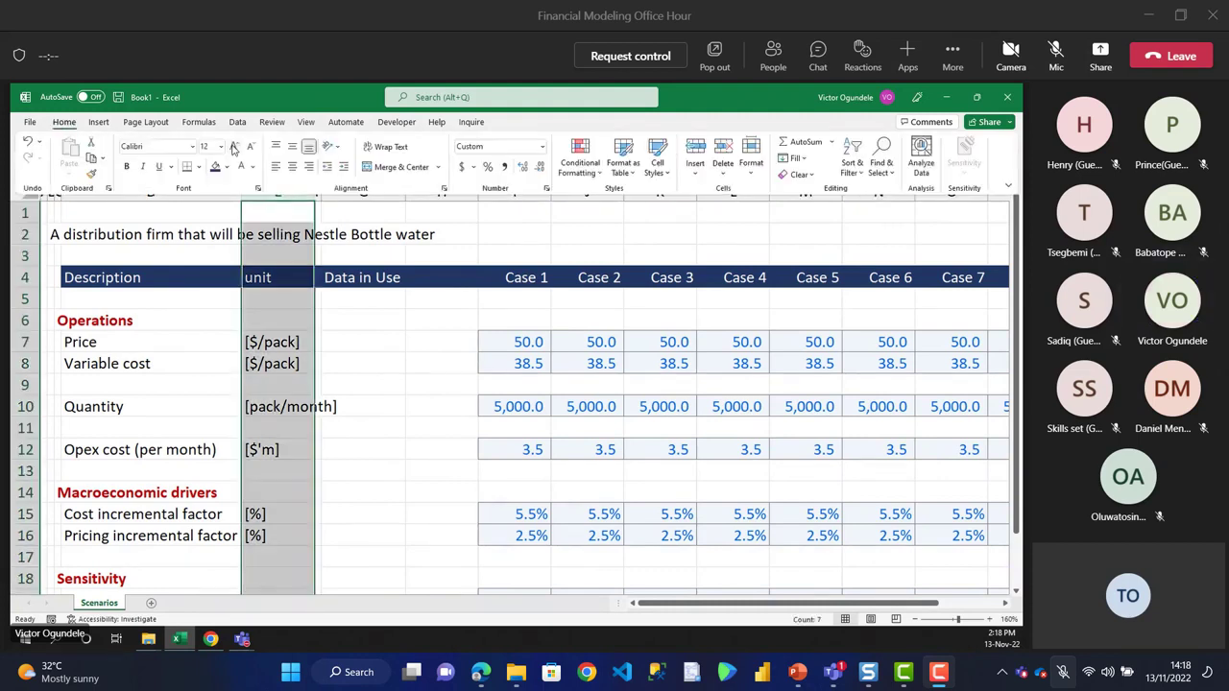
pyautogui.tripleClick(250, 149)
pyautogui.click(277, 292)
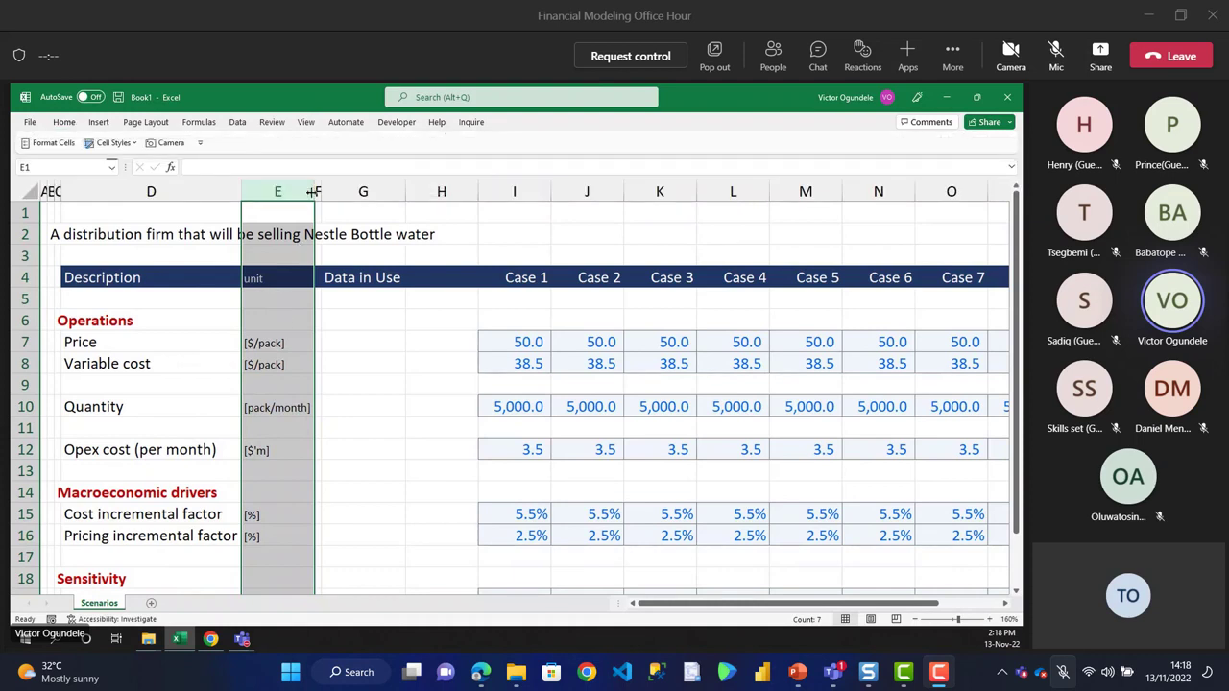
pyautogui.moveTo(312, 191); pyautogui.dragTo(322, 191)
# - Narrow the empty column H to a thin spacer between the Data in Use and Case 1 columns
pyautogui.moveTo(412, 184); pyautogui.dragTo(412, 184)
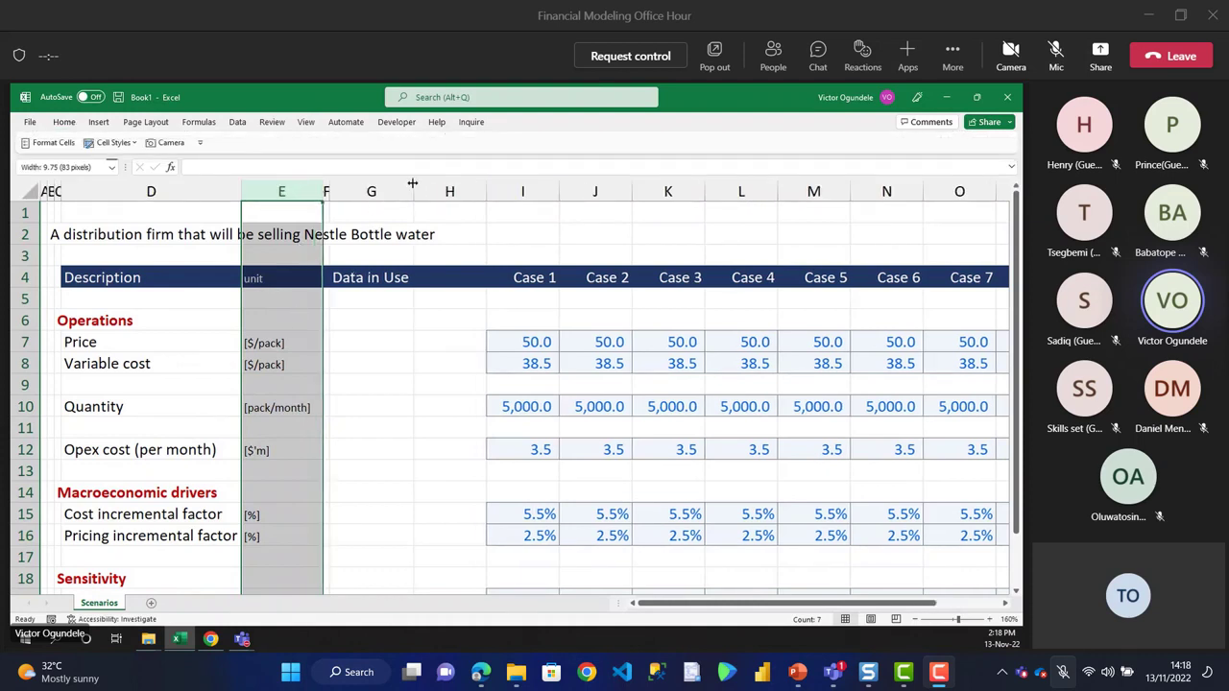
pyautogui.moveTo(486, 191); pyautogui.dragTo(422, 191)
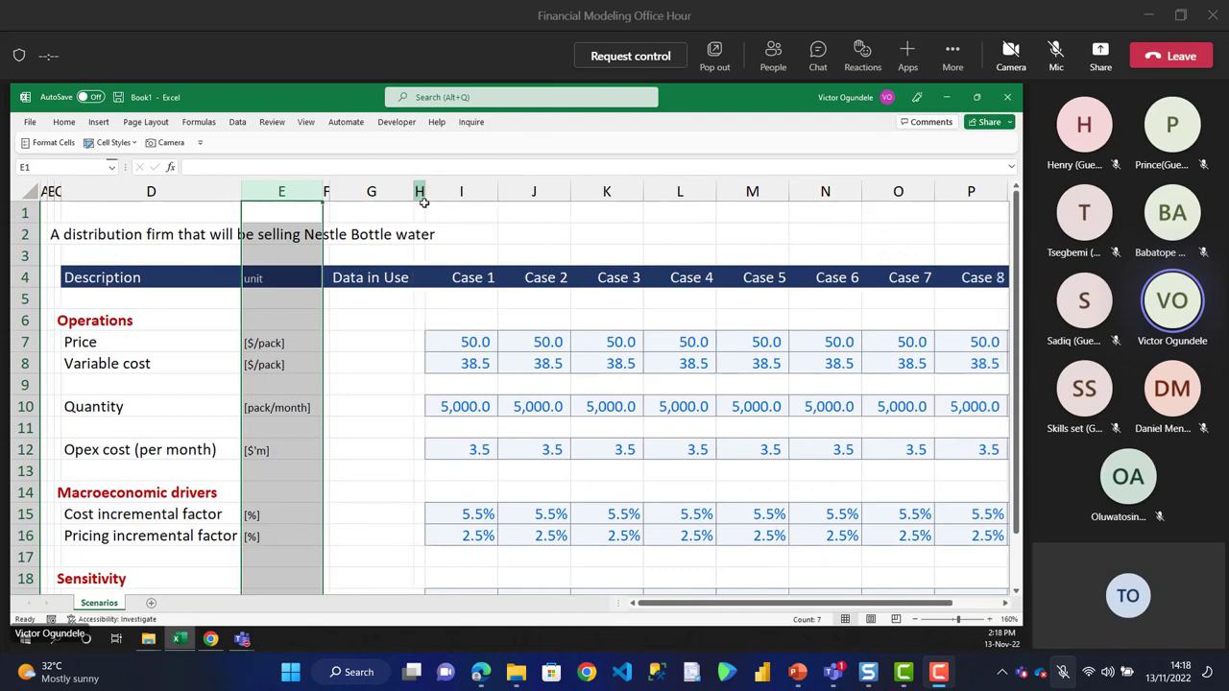
pyautogui.click(405, 387)
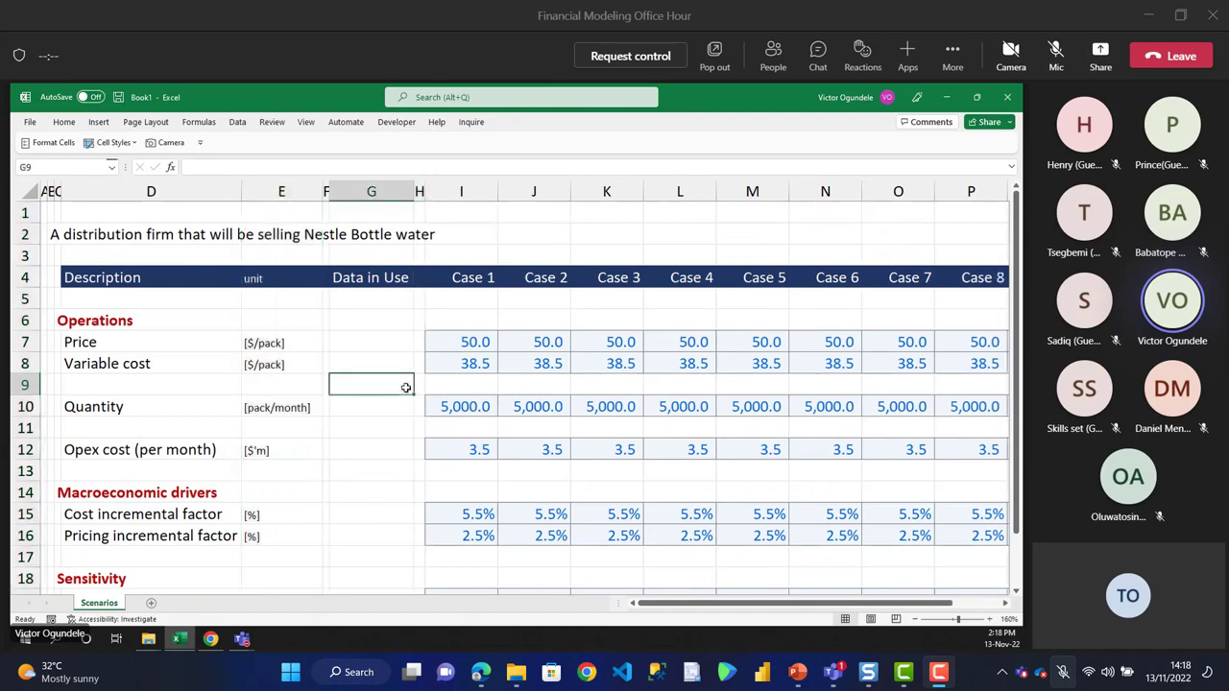
# - Set the Case 2 price in cell J7 to 55
pyautogui.press('Up')
pyautogui.press('Up')
pyautogui.press('Right')
pyautogui.press('Right')
pyautogui.press('Right')
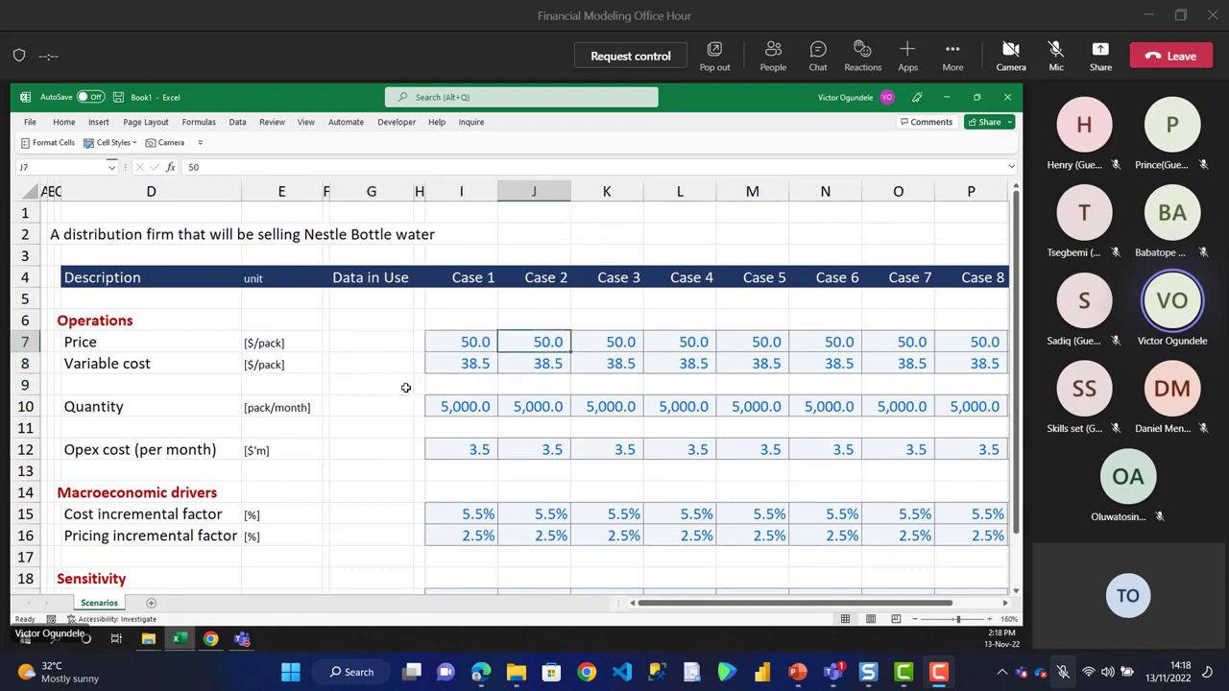
pyautogui.hotkey('shift', 'Down')
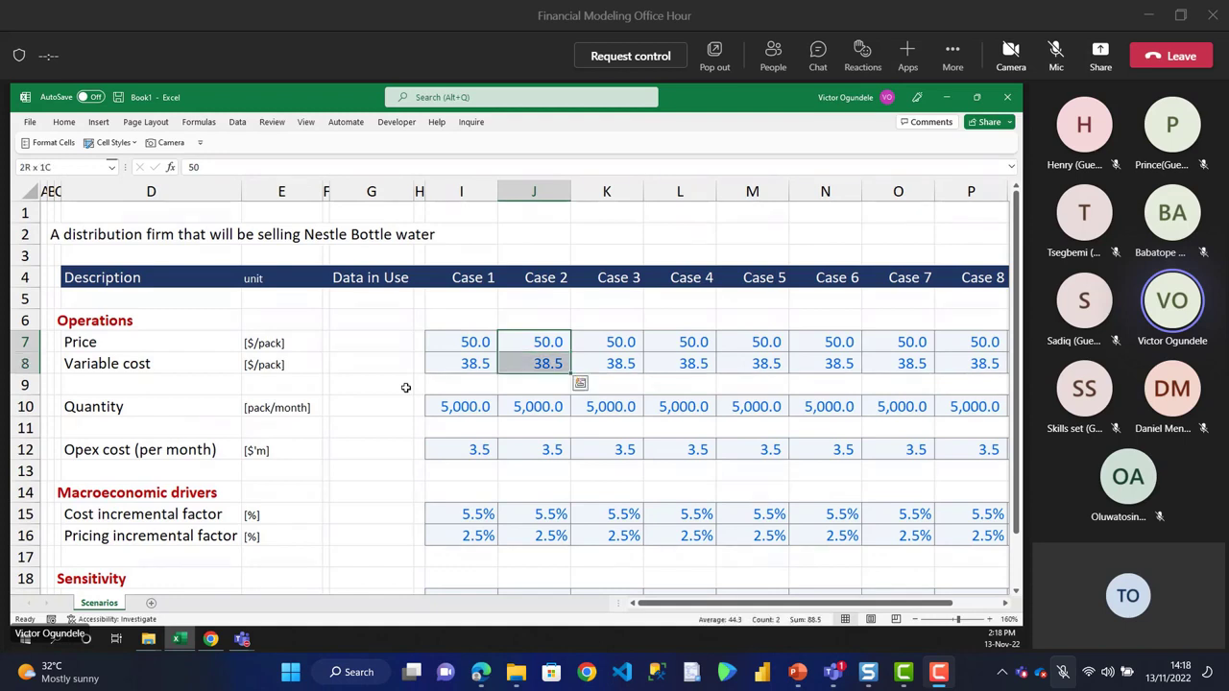
pyautogui.write('55')
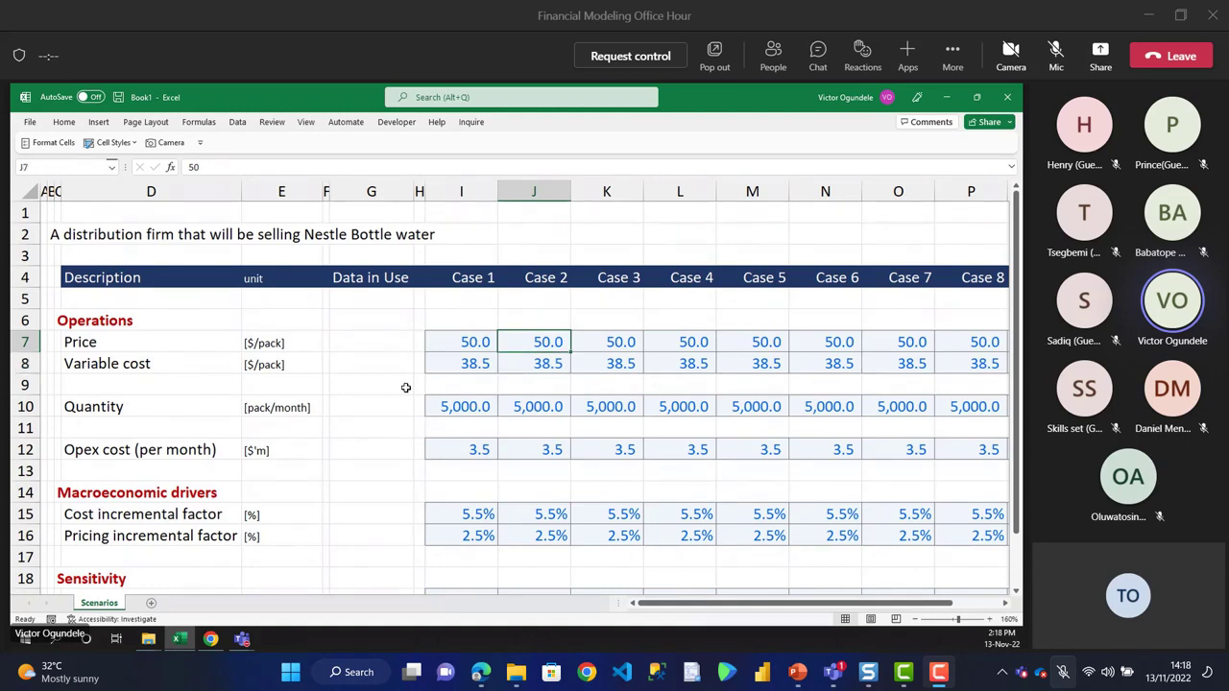
pyautogui.press('Return')
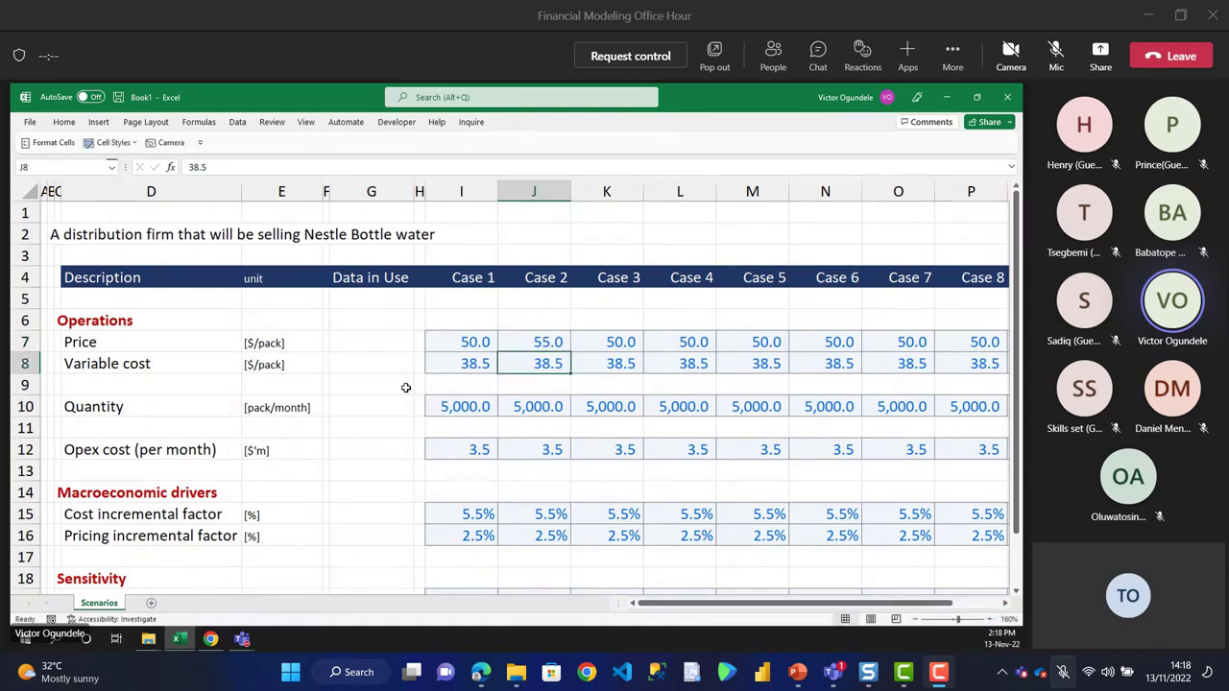
# - Calculate Case 1 variable cost as a share of price in I9 with =I8/I7, formatted as a percentage with one decimal
pyautogui.press('Left')
pyautogui.press('Left')
pyautogui.press('Right')
pyautogui.press('Down')
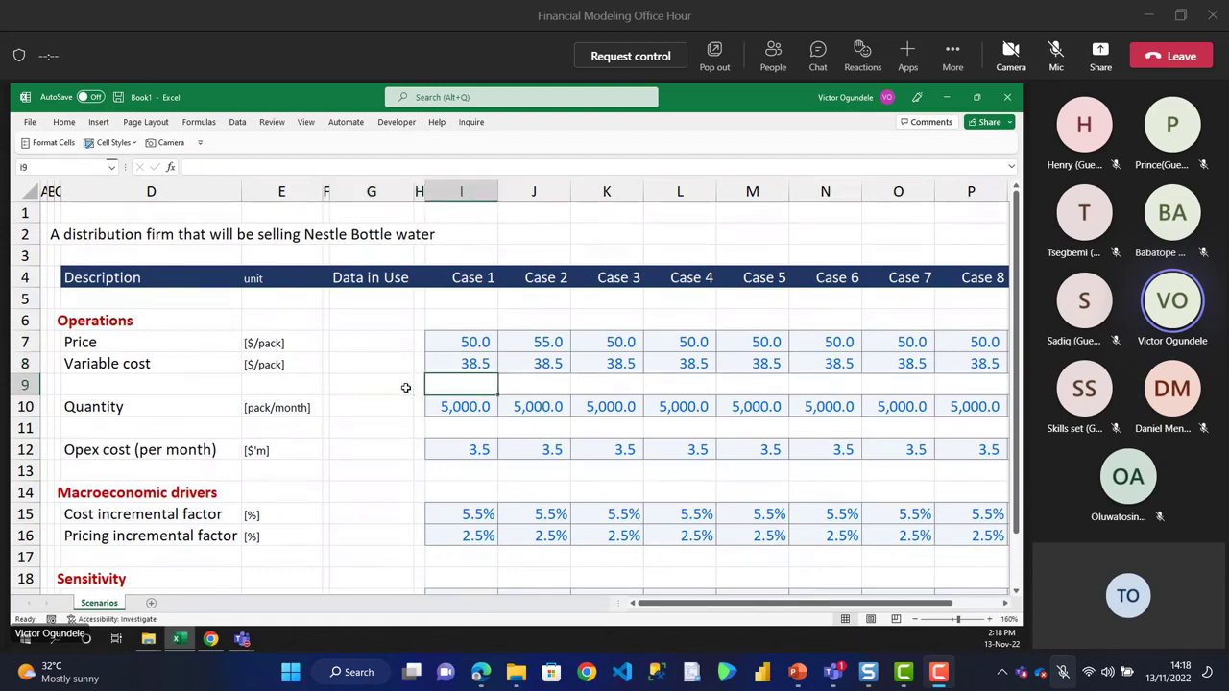
pyautogui.write('=')
pyautogui.press('Up')
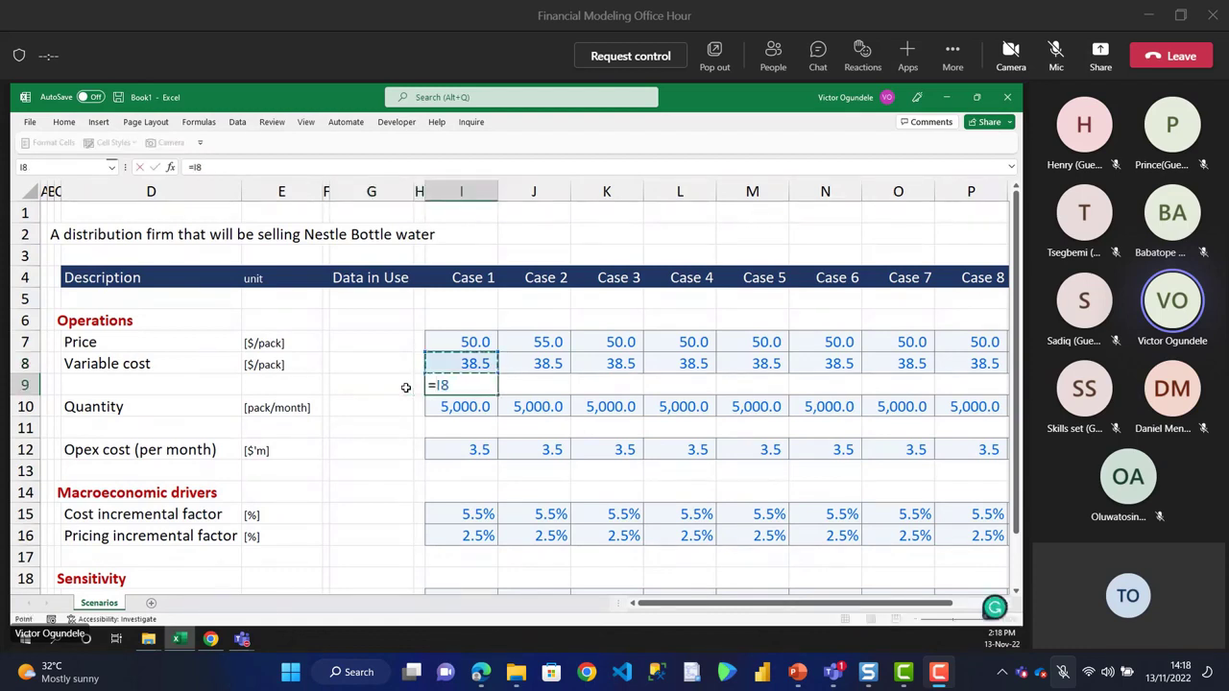
pyautogui.write('/')
pyautogui.press('Up')
pyautogui.press('Up')
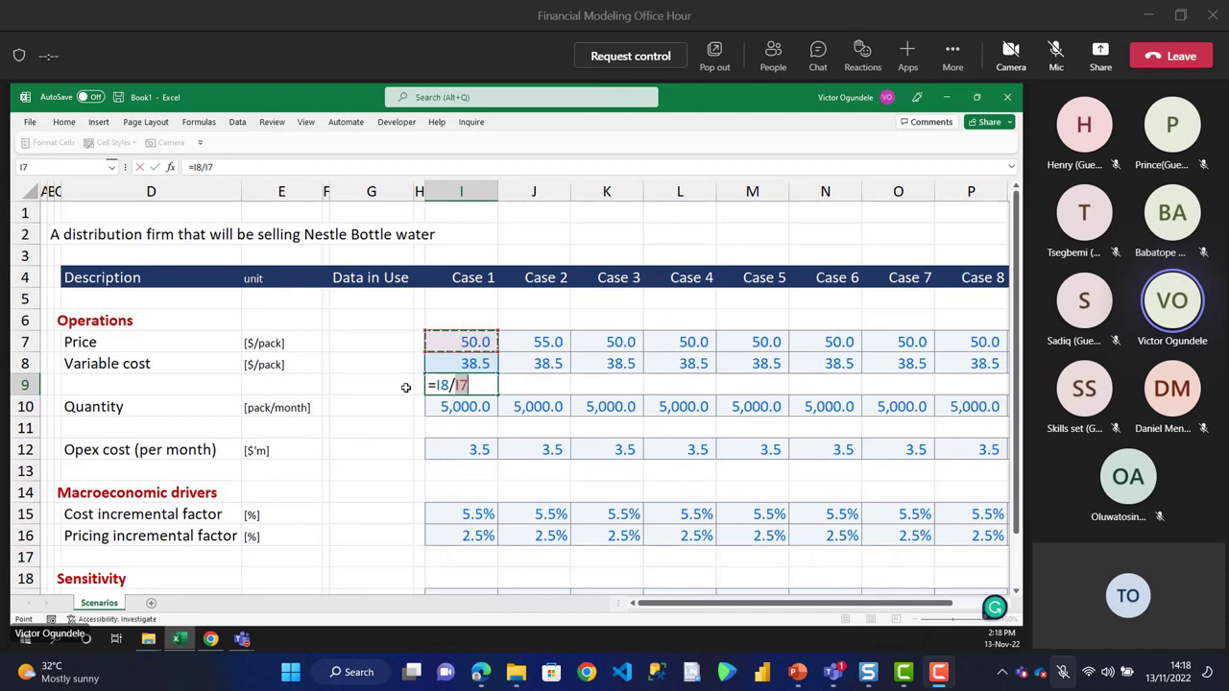
pyautogui.hotkey('ctrl', 'Return')
pyautogui.hotkey('ctrl', 'shift', '5')
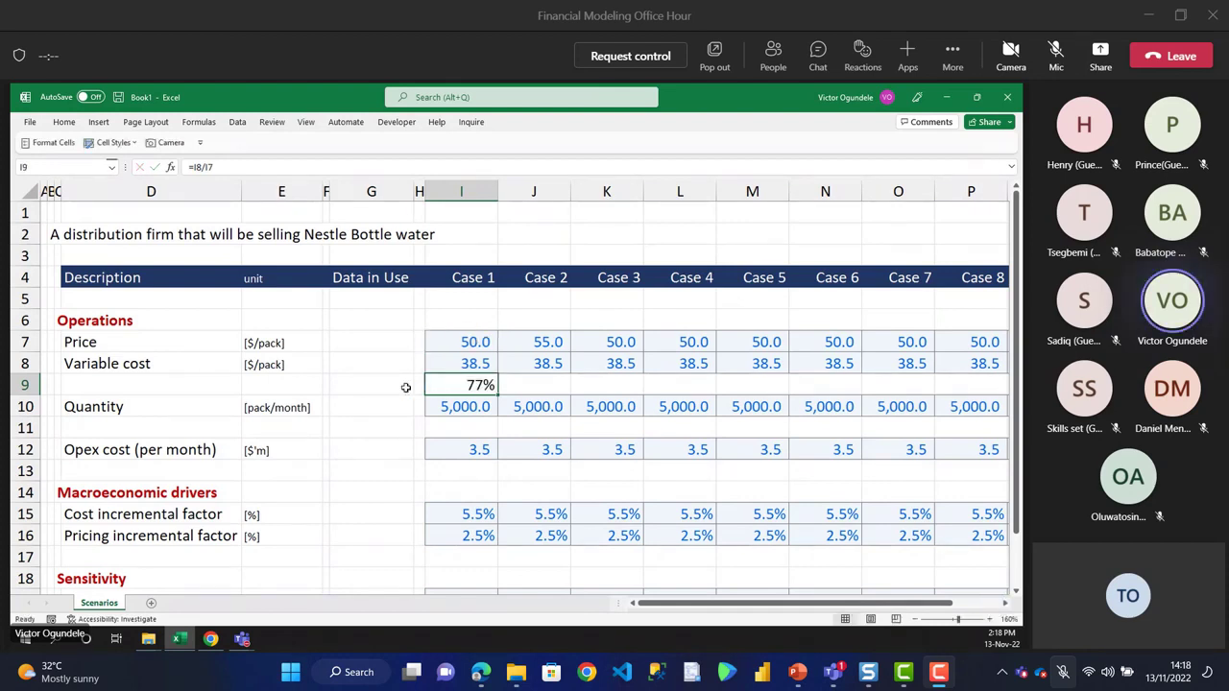
pyautogui.hotkey('alt', 'h')
pyautogui.press('0')
pyautogui.press('Right')
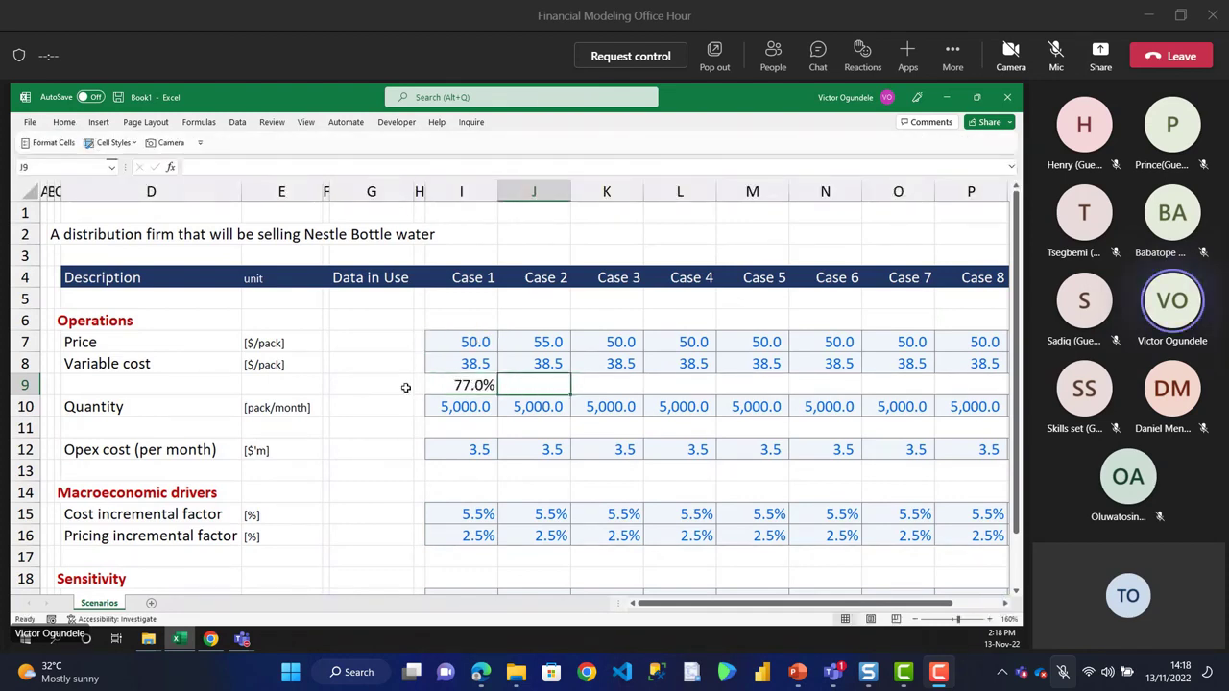
# - Calculate the Case 2 variable cost in J8 as price times the Case 1 cost share with =J7*$I$9
pyautogui.press('Up')
pyautogui.press('Up')
pyautogui.press('Right')
pyautogui.press('Left')
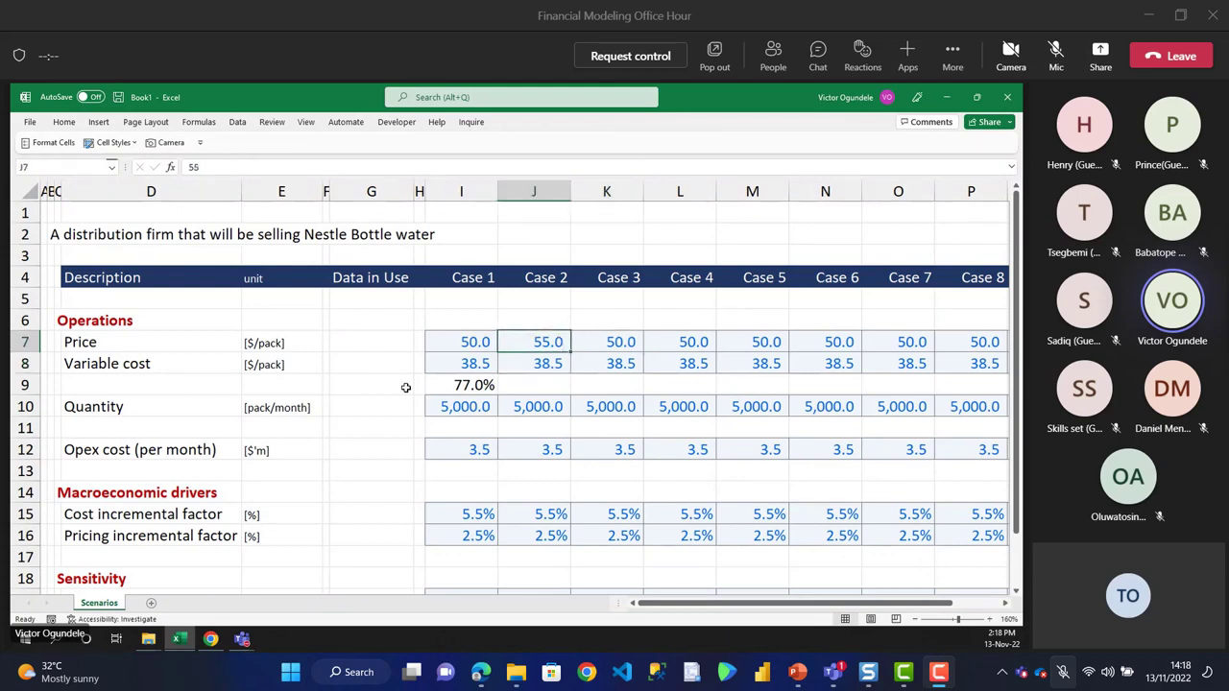
pyautogui.press('Down')
pyautogui.write('=')
pyautogui.press('Up')
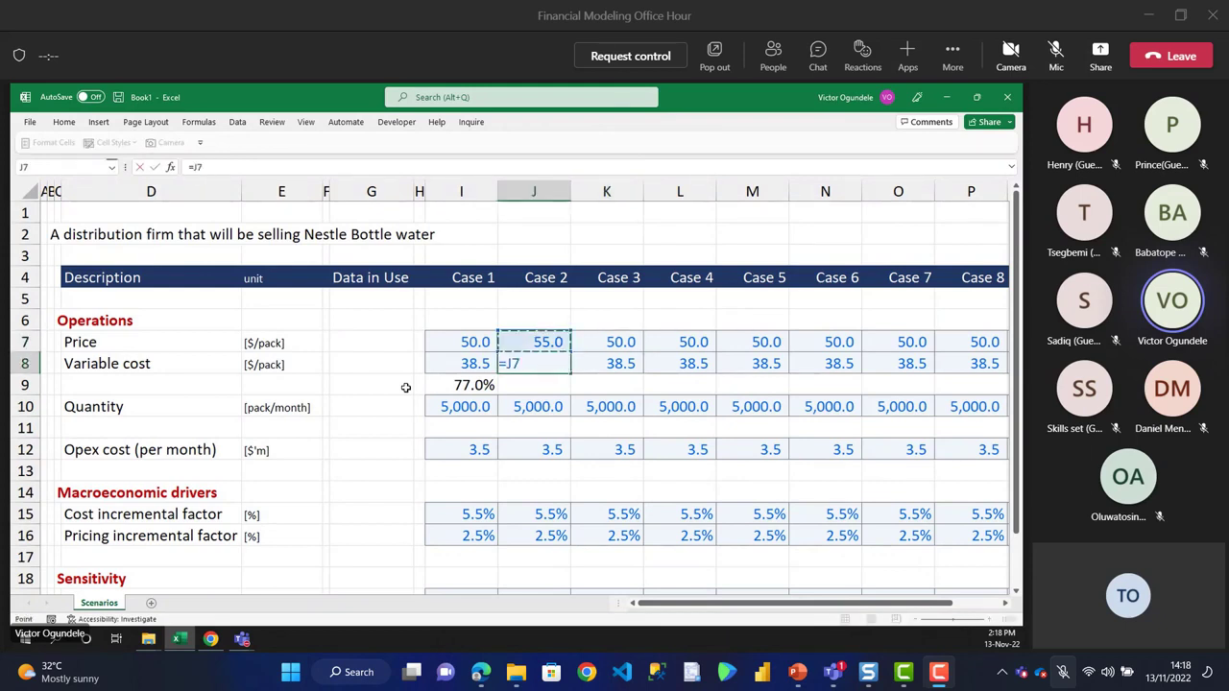
pyautogui.write('*')
pyautogui.press('Left')
pyautogui.press('Down')
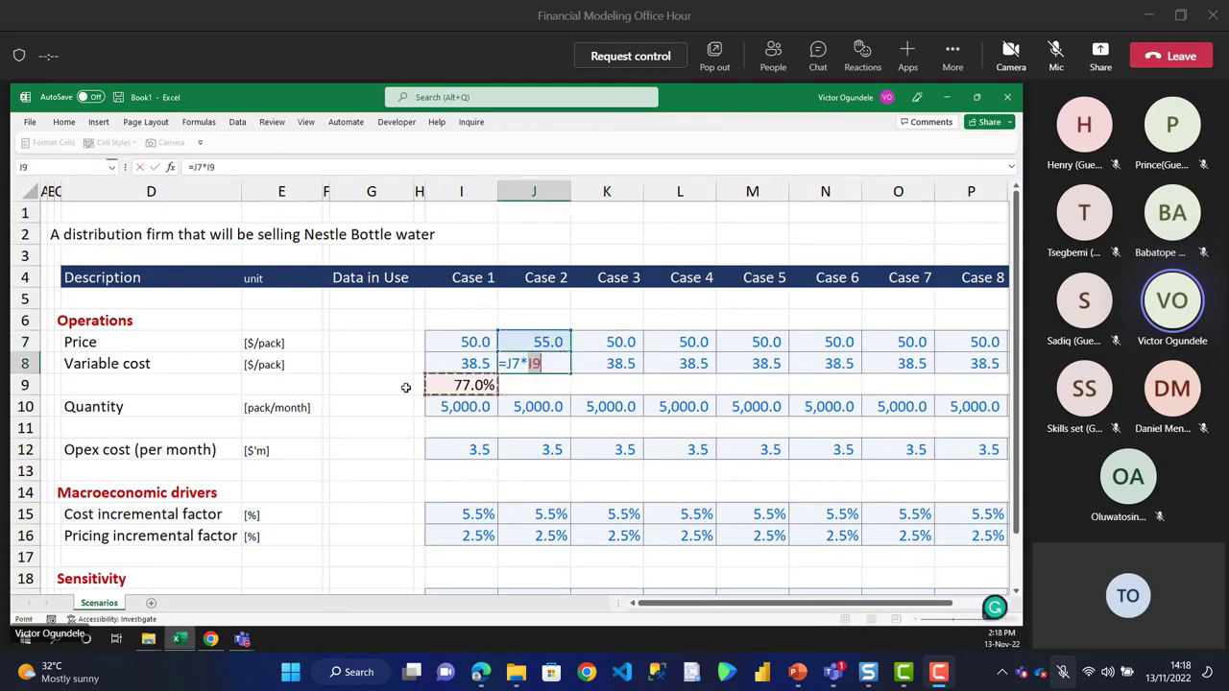
pyautogui.press('F4')
pyautogui.hotkey('ctrl', 'Return')
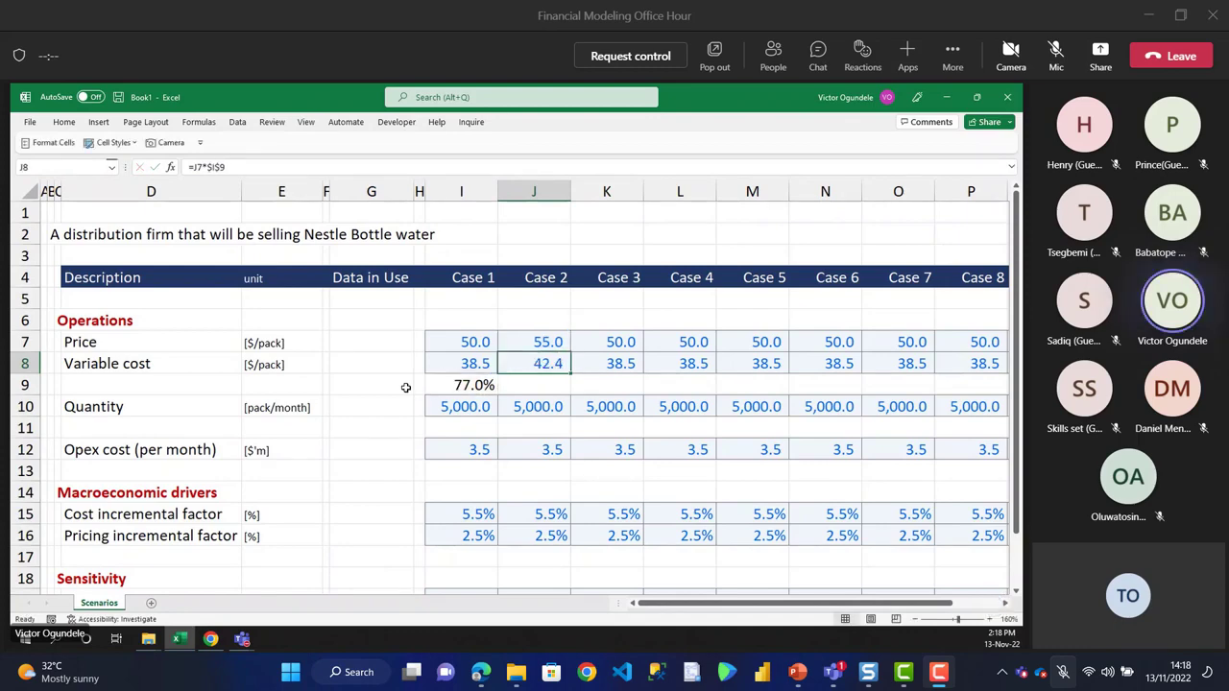
# - Copy the Case 2 variable cost formula across to the Case 10 column
pyautogui.hotkey('ctrl', 'shift', 'Right')
pyautogui.hotkey('ctrl', 'r')
pyautogui.press('Left')
pyautogui.press('Right')
pyautogui.press('Up')
pyautogui.press('Up')
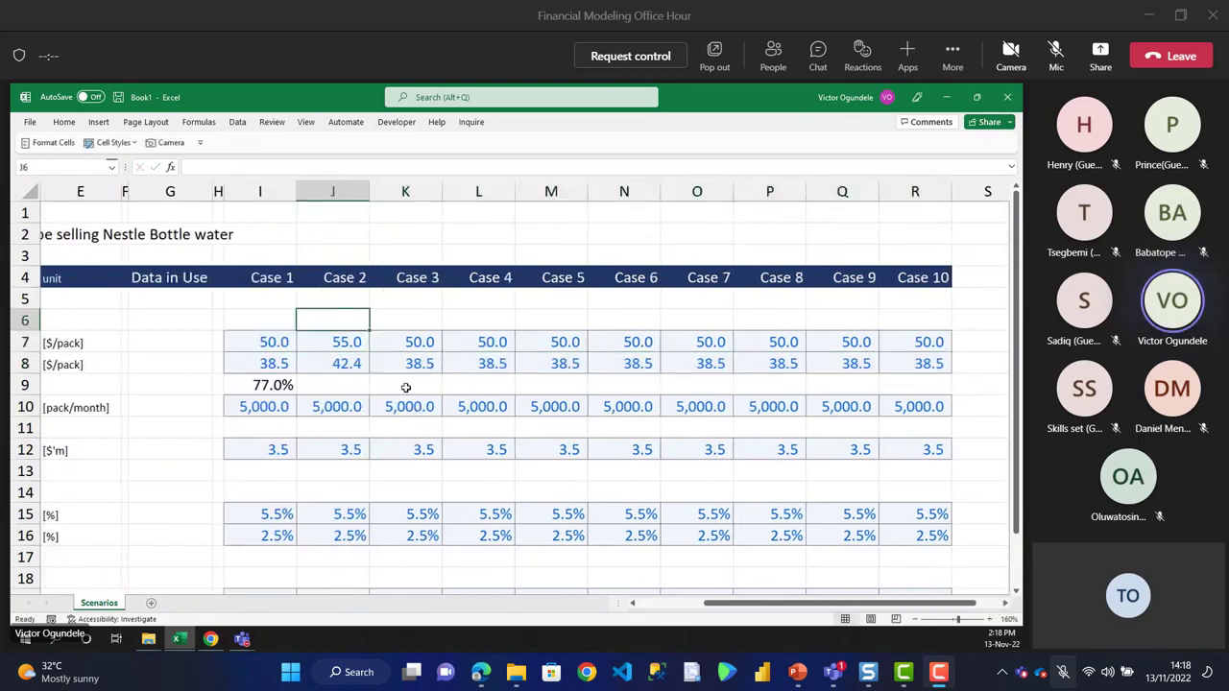
# - Set the Case 3 price in cell K7 to 52.5
pyautogui.hotkey('ctrl', 'Left')
pyautogui.press('Right')
pyautogui.press('Right')
pyautogui.press('Right')
pyautogui.press('Right')
pyautogui.press('Right')
pyautogui.press('Right')
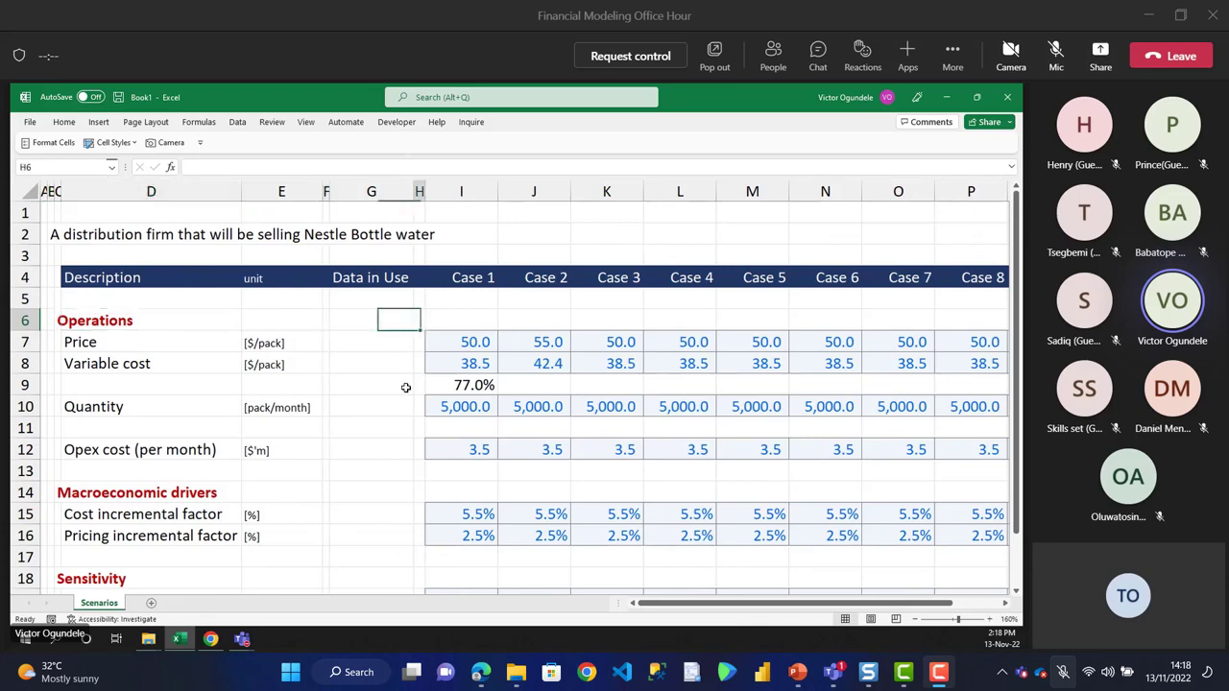
pyautogui.press('Down')
pyautogui.press('Right')
pyautogui.press('Right')
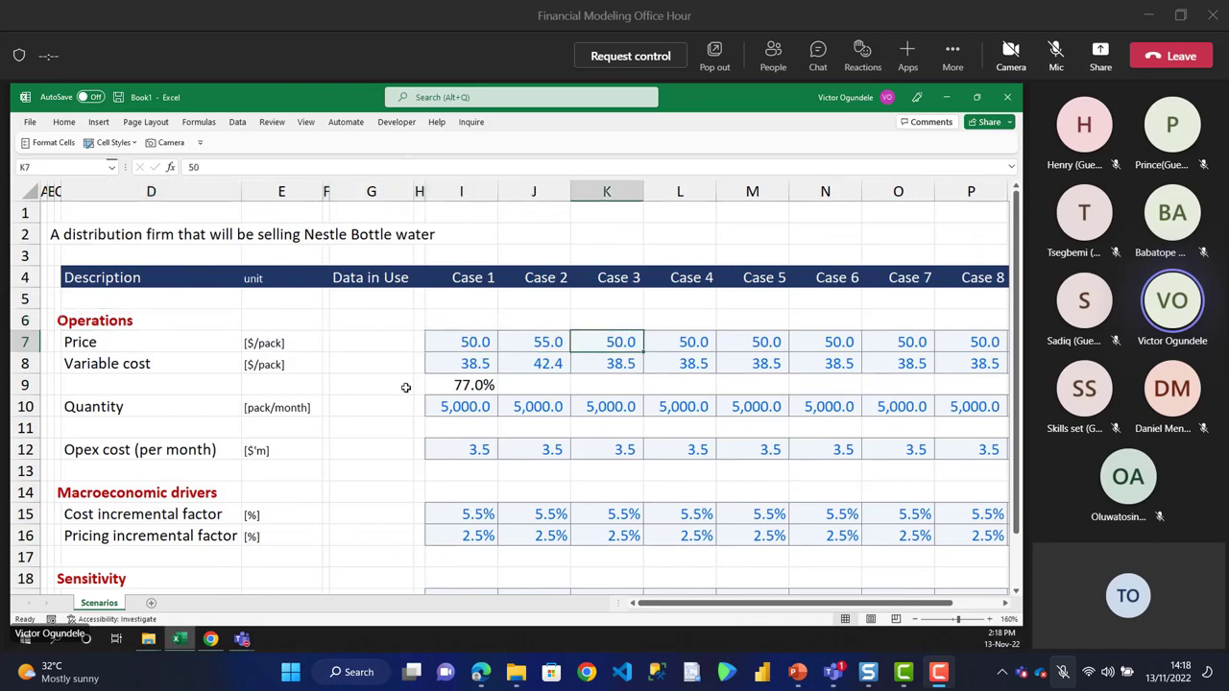
pyautogui.write('52.5')
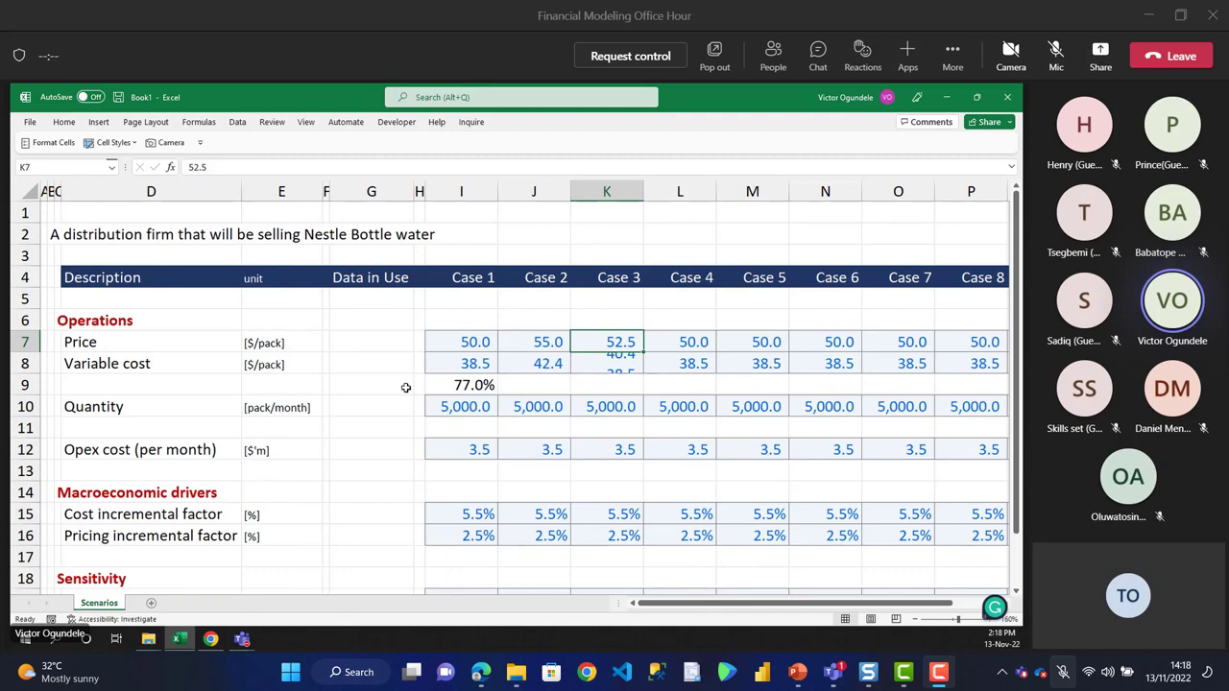
pyautogui.press('Right')
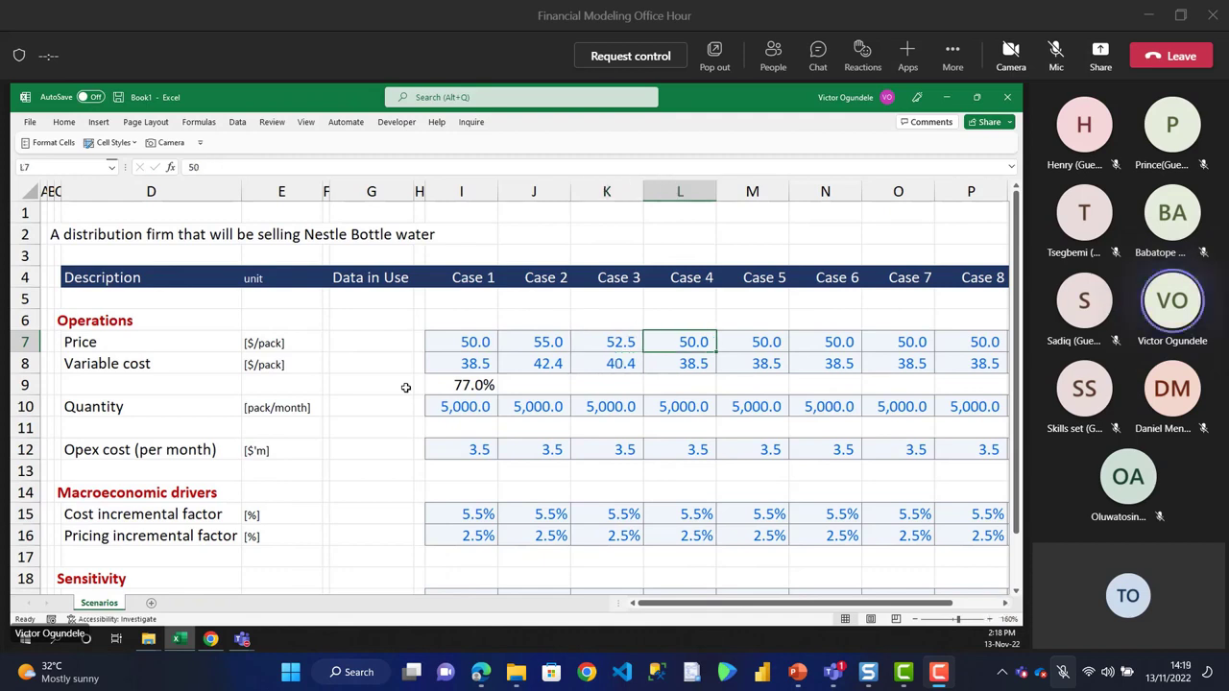
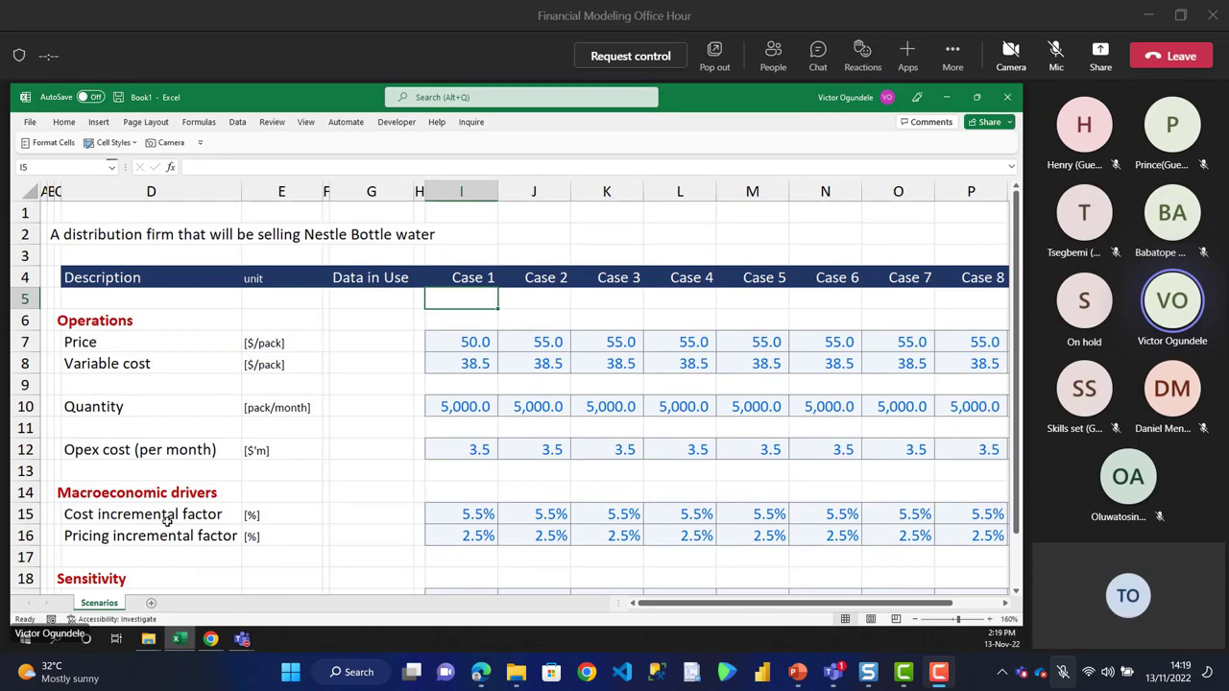
# - Enter the note "base assumptions" in I5 under the Case 1 heading and wrap its text
pyautogui.scroll(1, 166, 519)
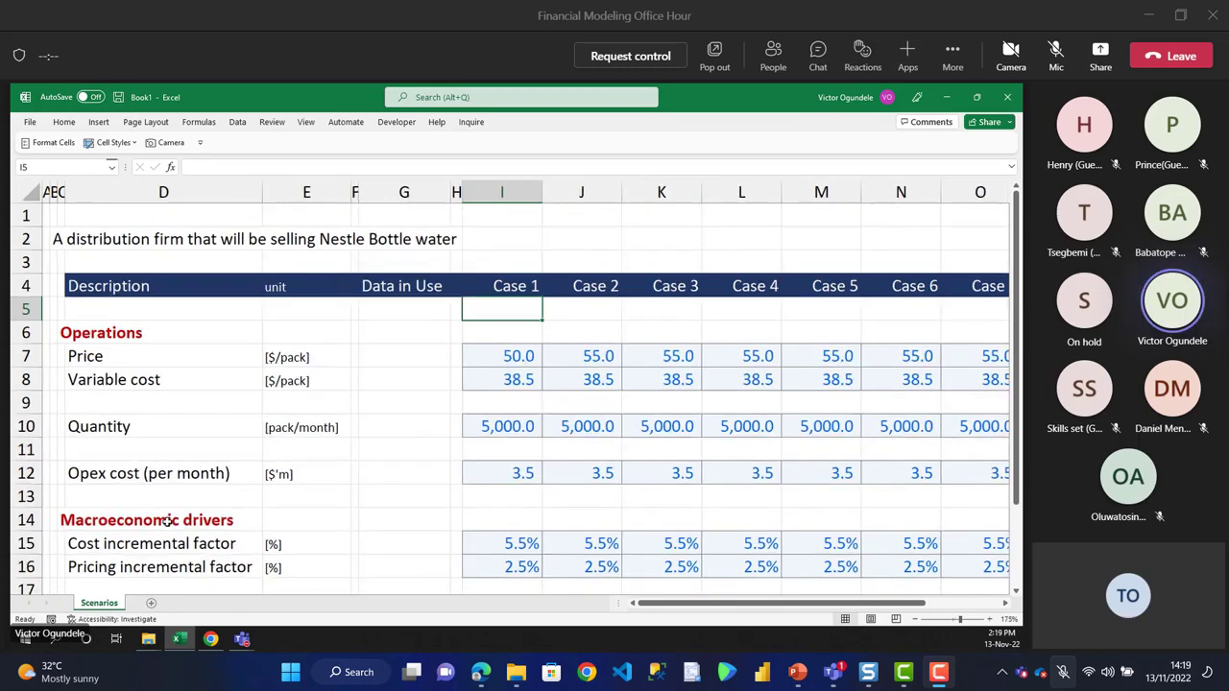
pyautogui.scroll(1, 166, 519)
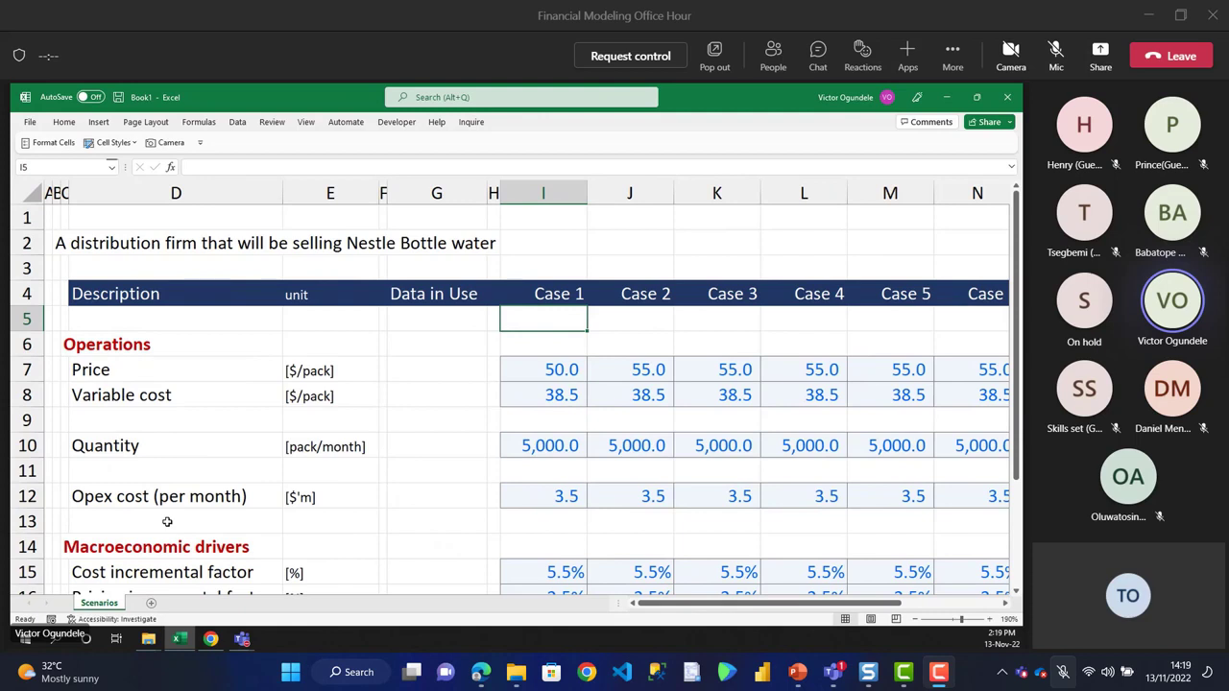
pyautogui.write('bas')
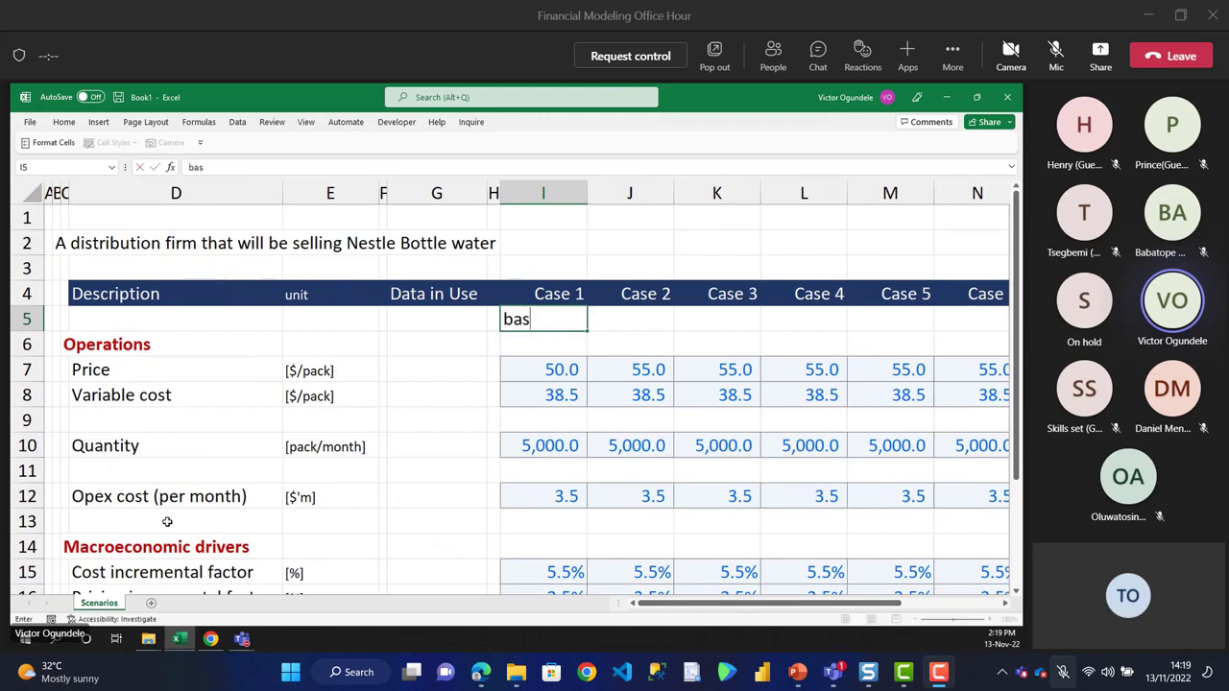
pyautogui.write('e assum')
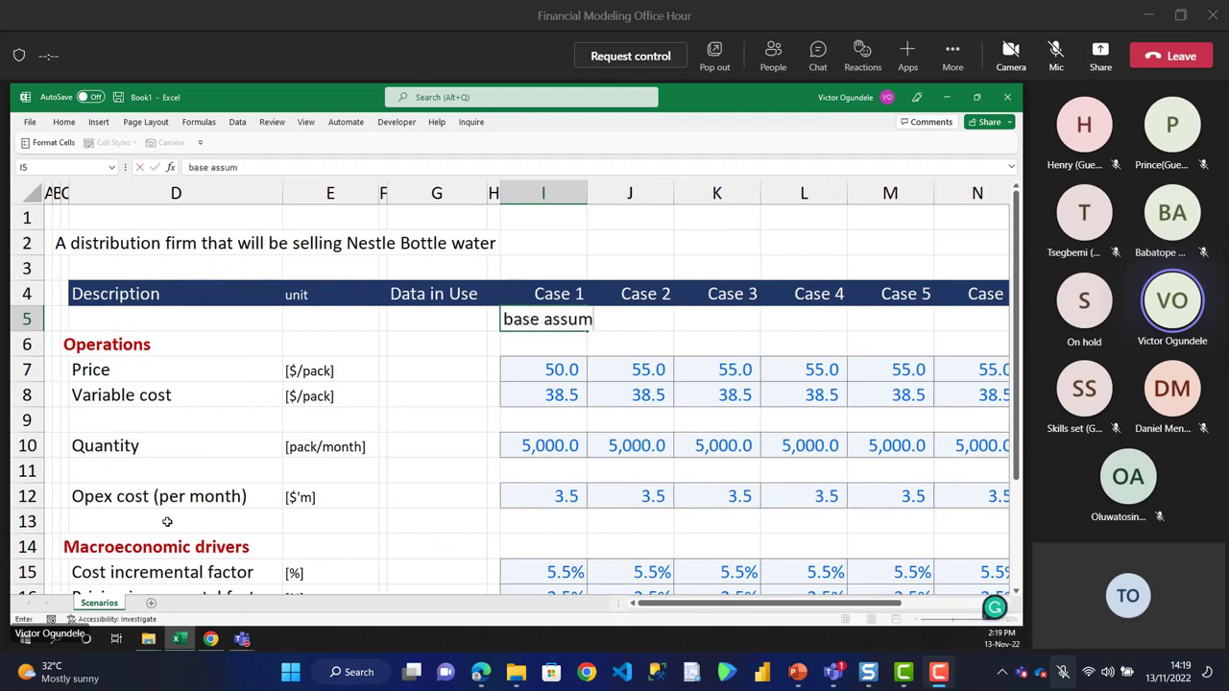
pyautogui.write('ptions')
pyautogui.hotkey('ctrl', 'Return')
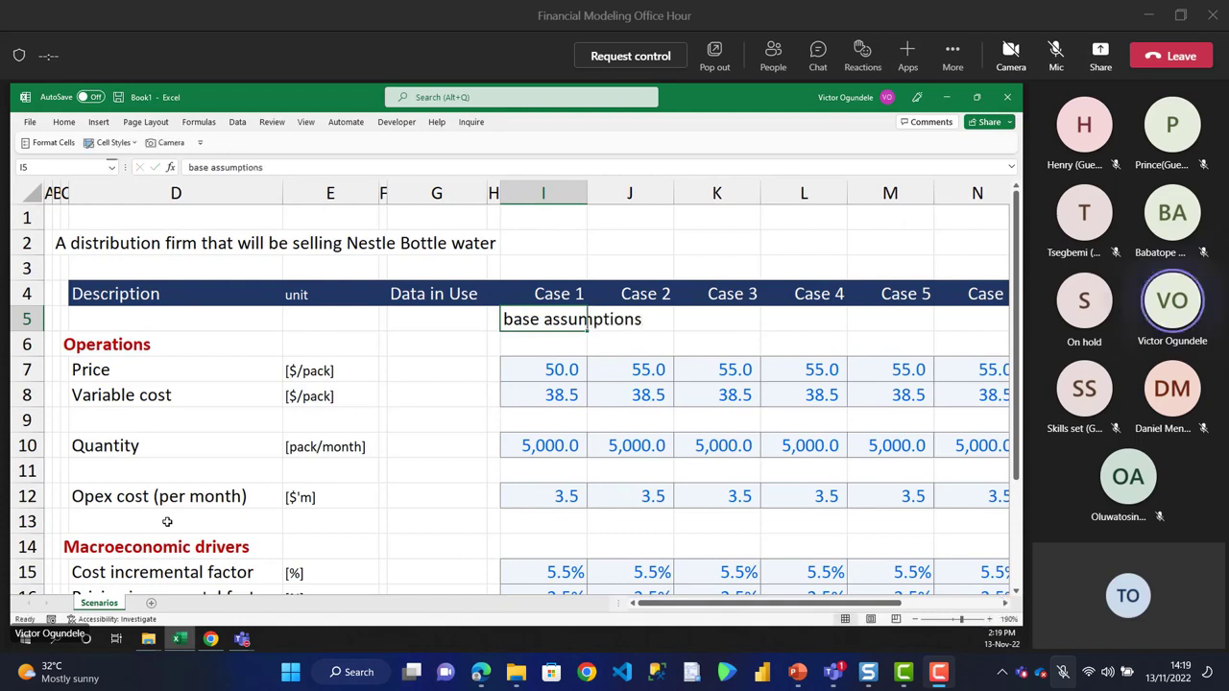
pyautogui.doubleClick(63, 124)
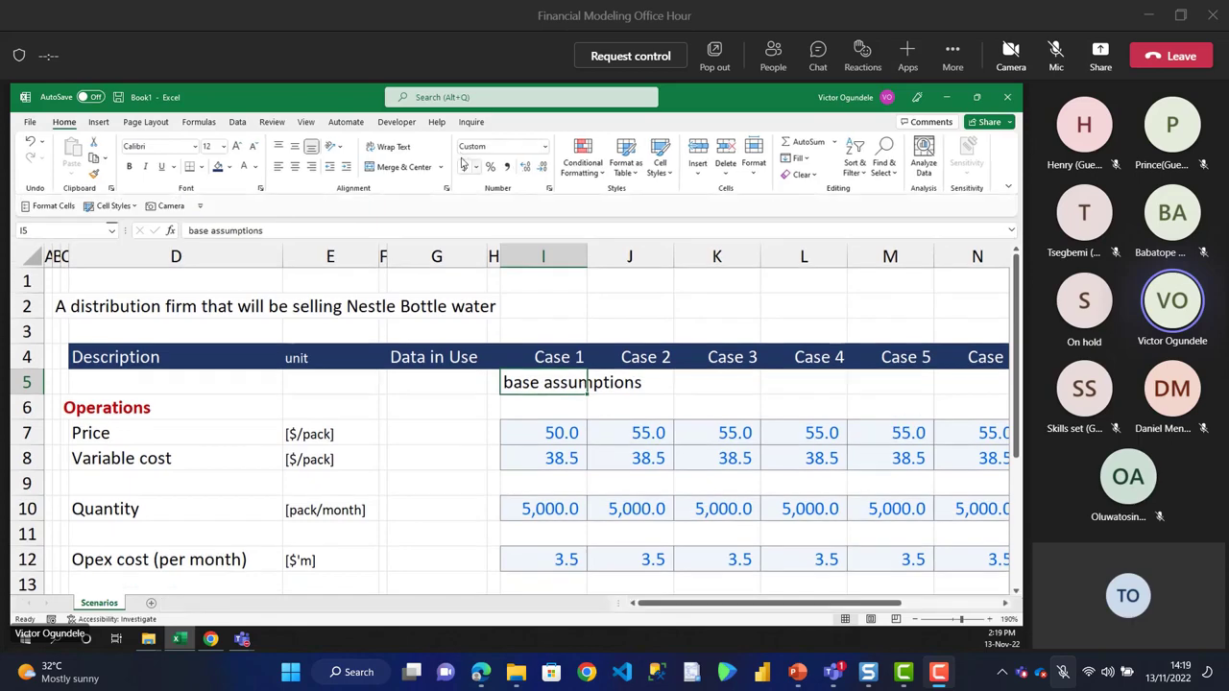
pyautogui.click(389, 146)
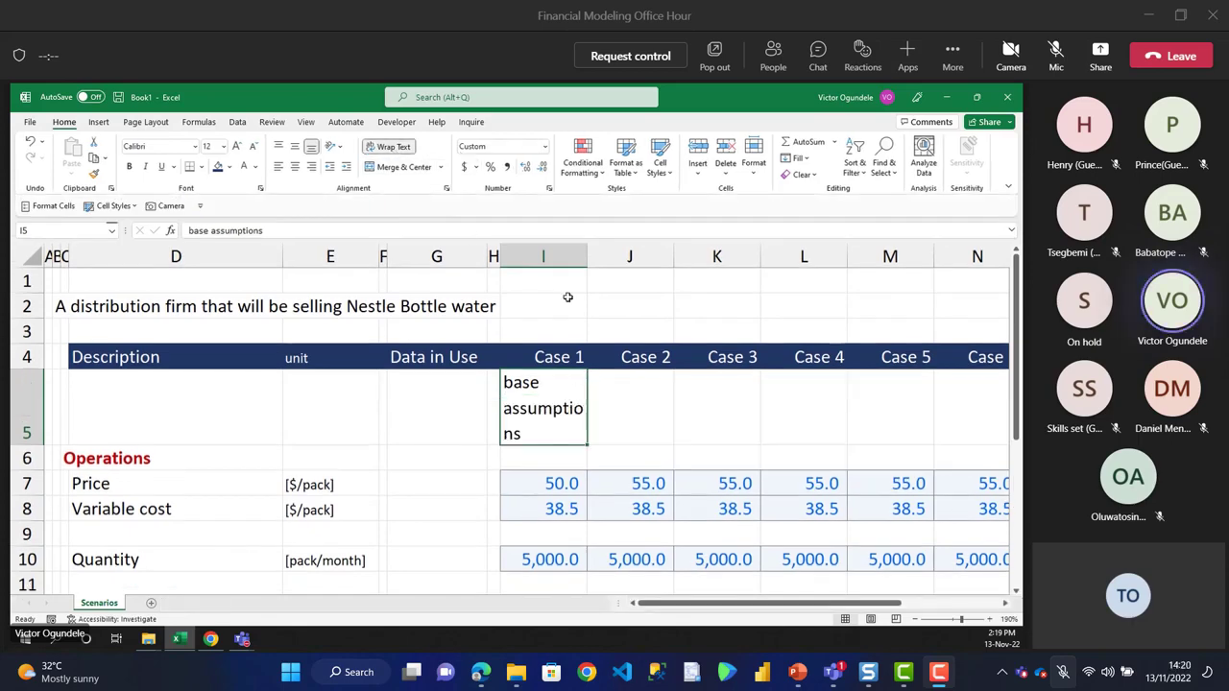
# - Widen all ten case columns I to R equally so the word "assumptions" fits on one line
pyautogui.moveTo(541, 256); pyautogui.dragTo(1003, 256)
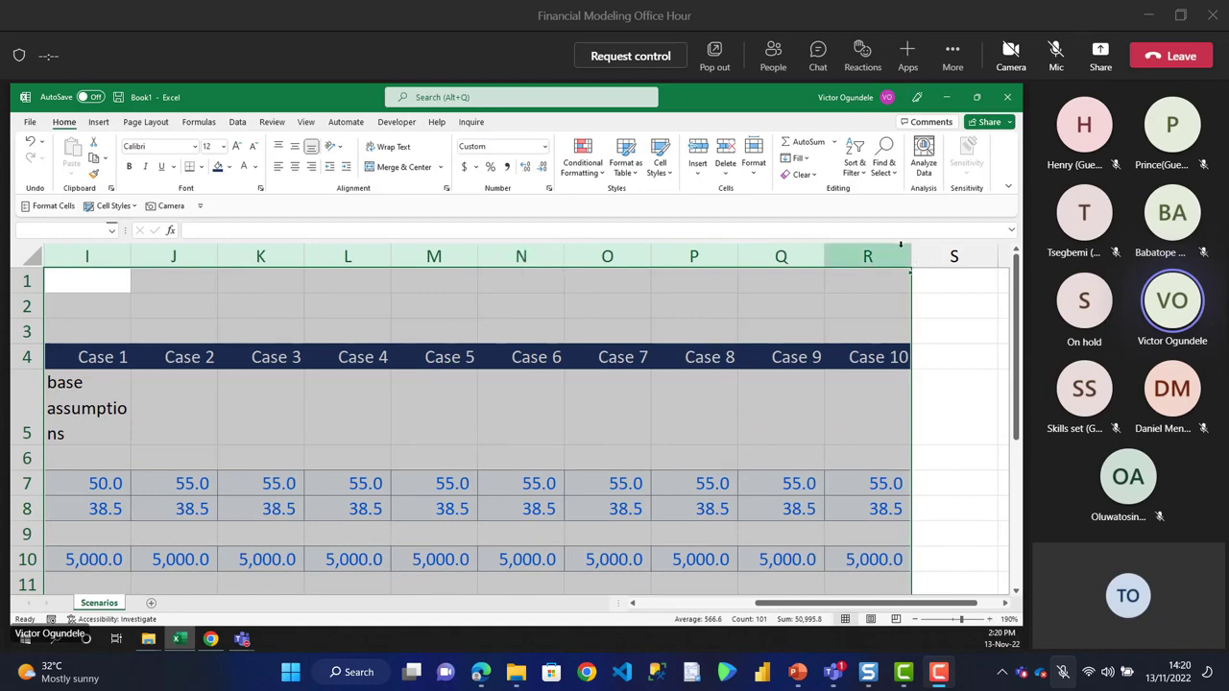
pyautogui.moveTo(910, 257); pyautogui.dragTo(951, 255)
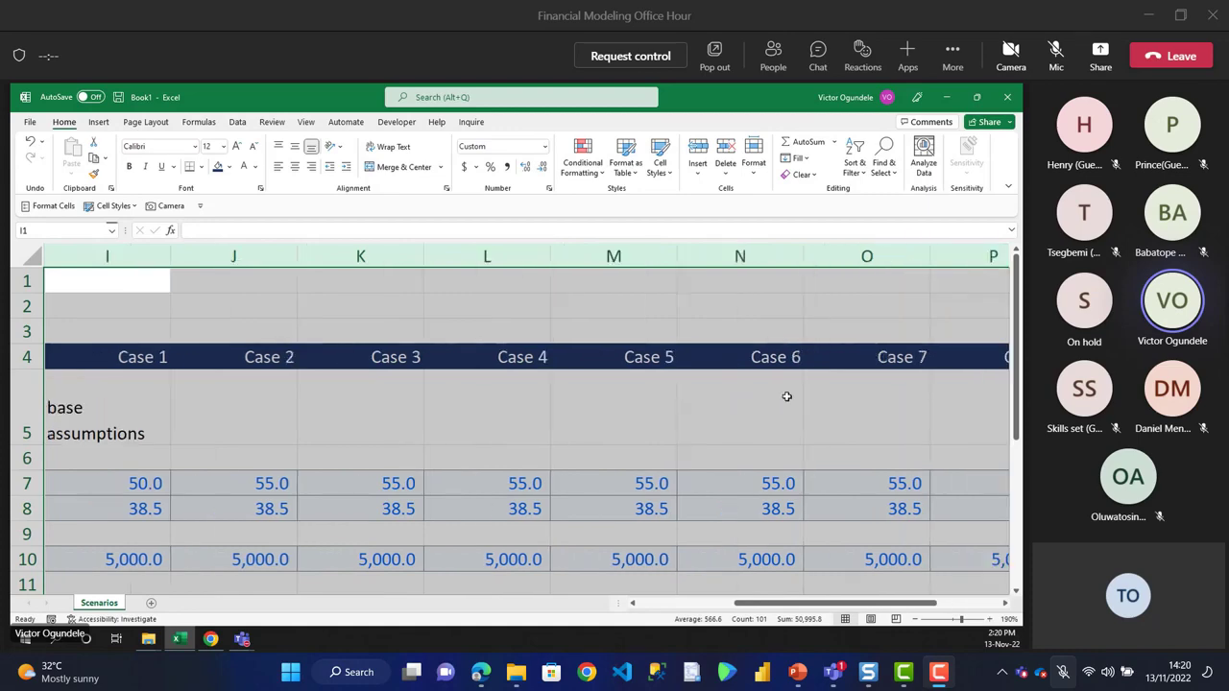
pyautogui.click(513, 407)
# - Centre the "base assumptions" note horizontally in cell I5
pyautogui.press('Home')
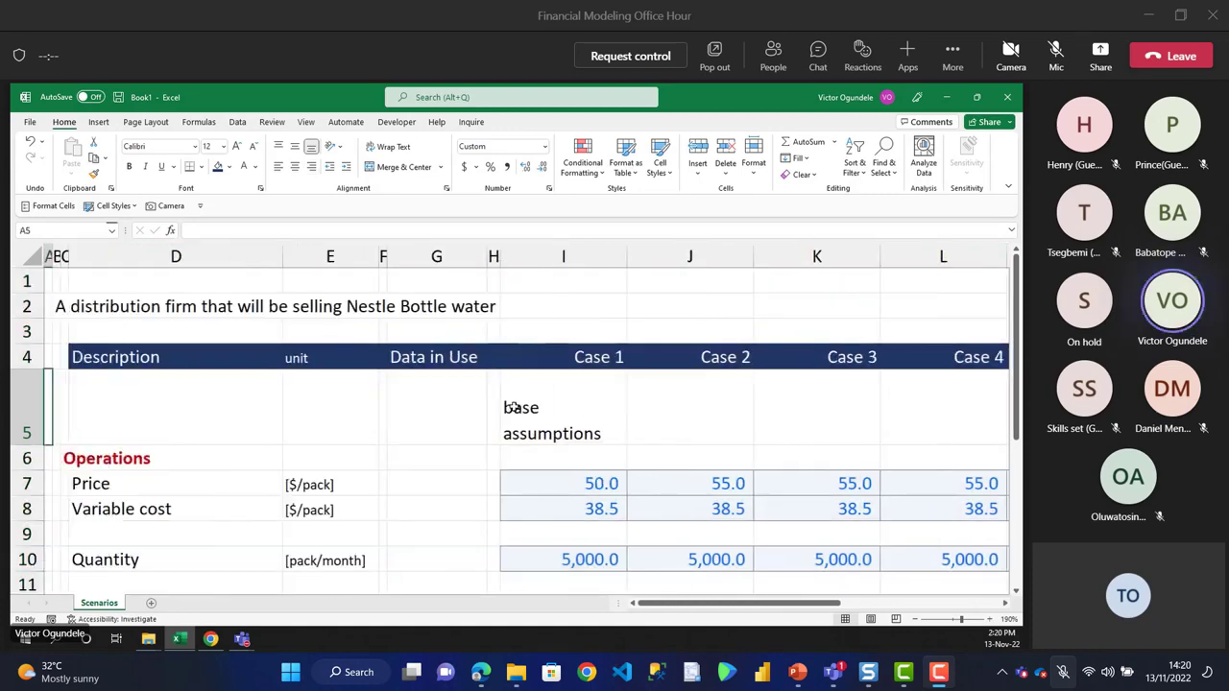
pyautogui.press('Right')
pyautogui.press('Right')
pyautogui.press('Right')
pyautogui.keyDown('ctrl'); pyautogui.scroll(-3, 514, 407); pyautogui.keyUp('ctrl')
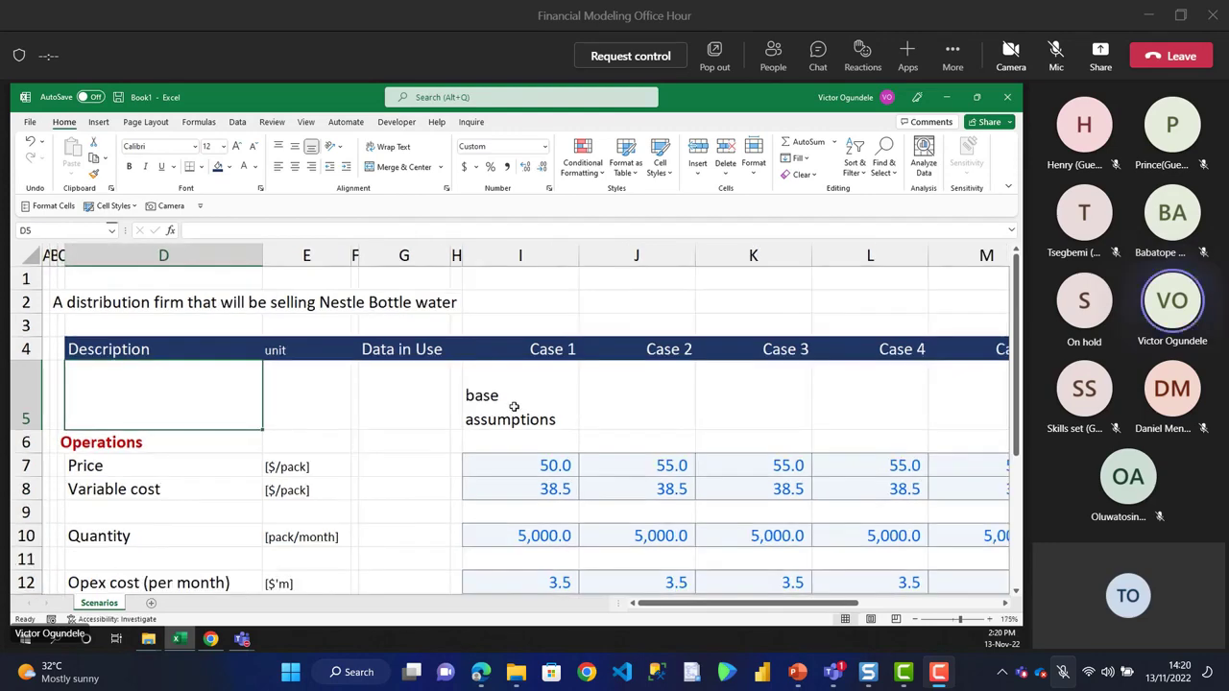
pyautogui.press('Right')
pyautogui.press('Right')
pyautogui.press('Right')
pyautogui.press('Right')
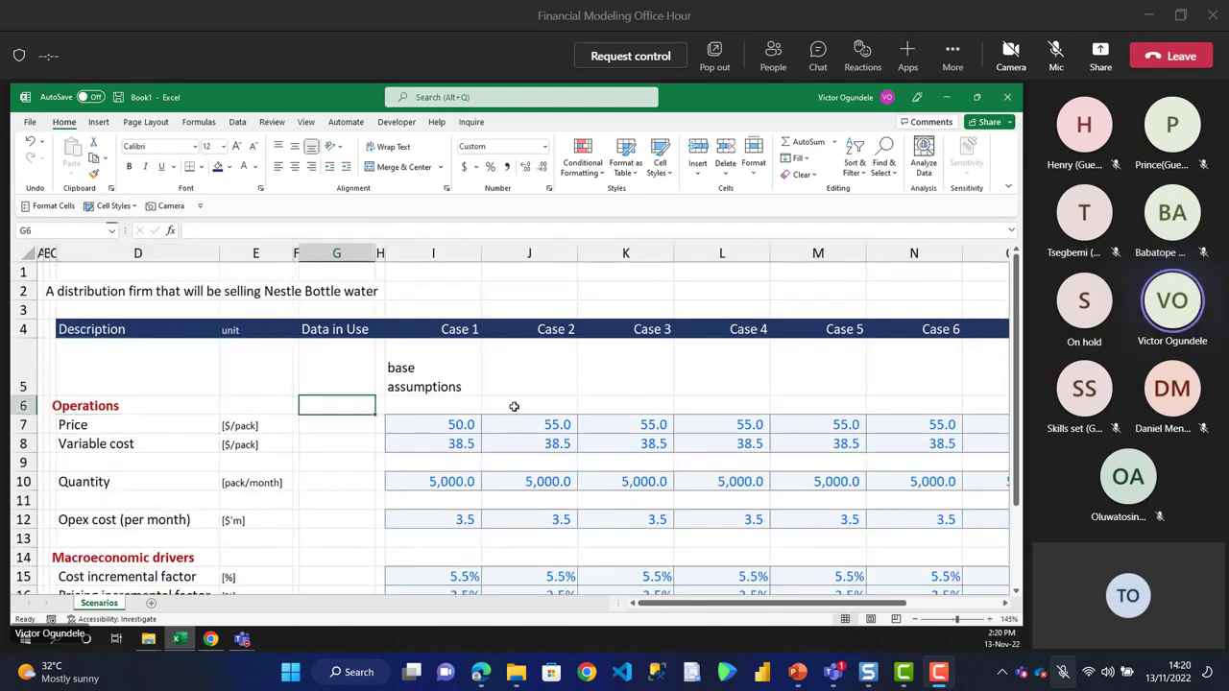
pyautogui.press('Right')
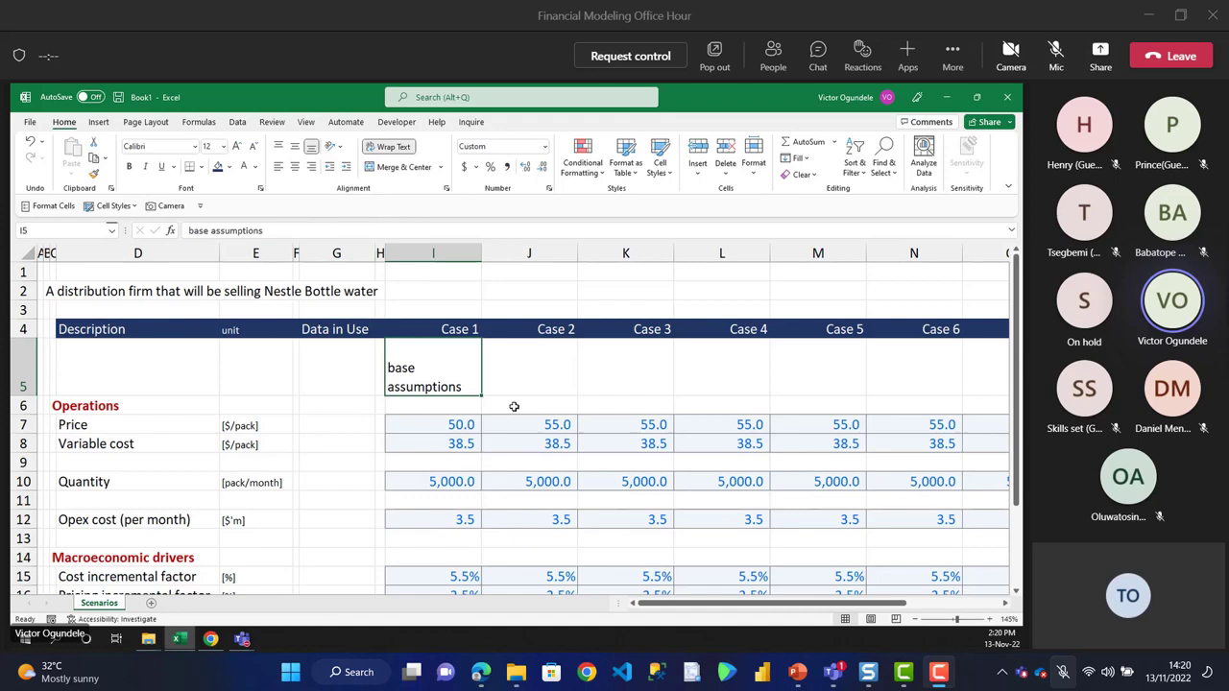
pyautogui.click(296, 167)
pyautogui.press('Right')
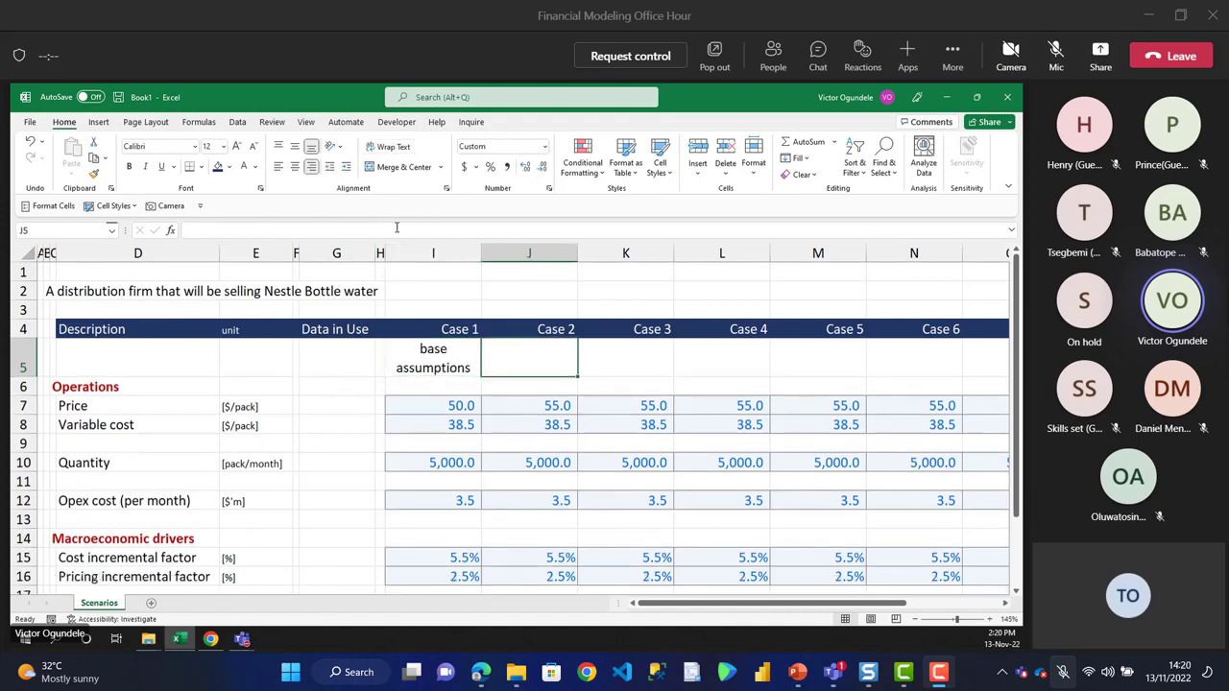
# - Fill the note row D5:R5 with Blue, Accent 1, Lighter 80%
pyautogui.press('Left')
pyautogui.press('Left')
pyautogui.press('Left')
pyautogui.press('Left')
pyautogui.press('Left')
pyautogui.press('Left')
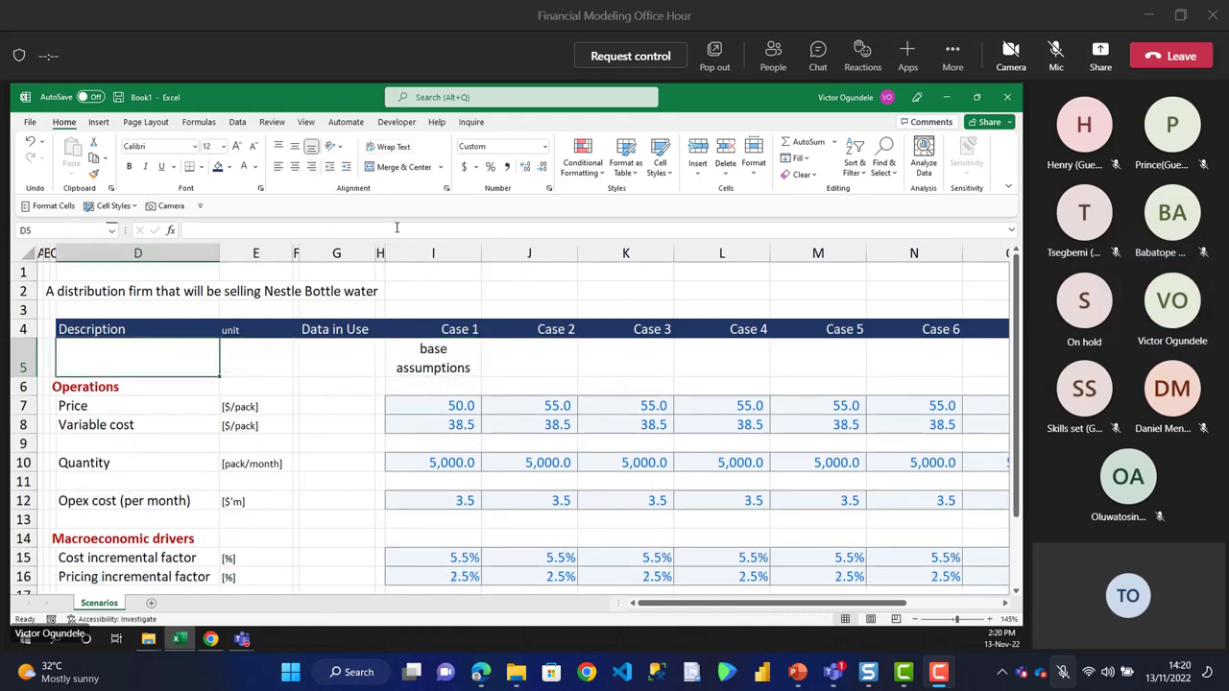
pyautogui.hotkey('shift', 'Right')
pyautogui.hotkey('shift', 'Right')
pyautogui.hotkey('shift', 'Right')
pyautogui.hotkey('shift', 'Right')
pyautogui.hotkey('shift', 'Right')
pyautogui.hotkey('shift', 'Right')
pyautogui.hotkey('shift', 'Right')
pyautogui.hotkey('shift', 'Right')
pyautogui.hotkey('shift', 'Right')
pyautogui.hotkey('shift', 'Right')
pyautogui.hotkey('shift', 'Right')
pyautogui.hotkey('shift', 'Right')
pyautogui.hotkey('shift', 'Right')
pyautogui.hotkey('shift', 'Right')
pyautogui.hotkey('shift', 'Right')
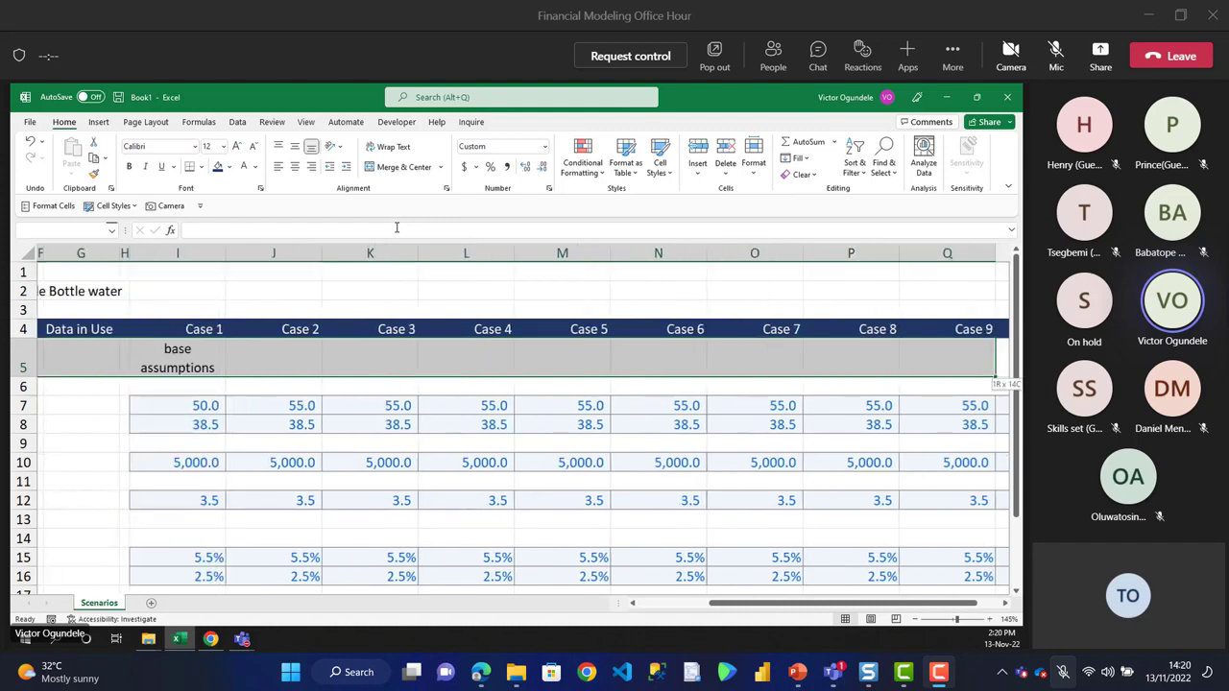
pyautogui.click(228, 166)
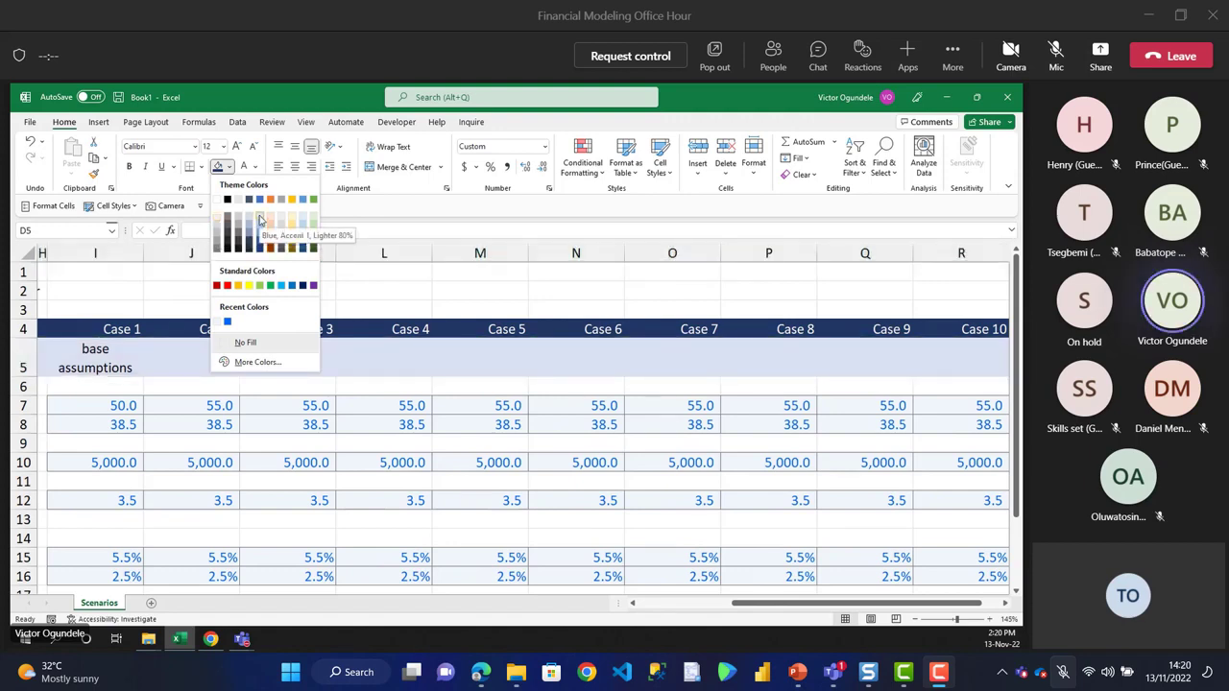
pyautogui.click(258, 220)
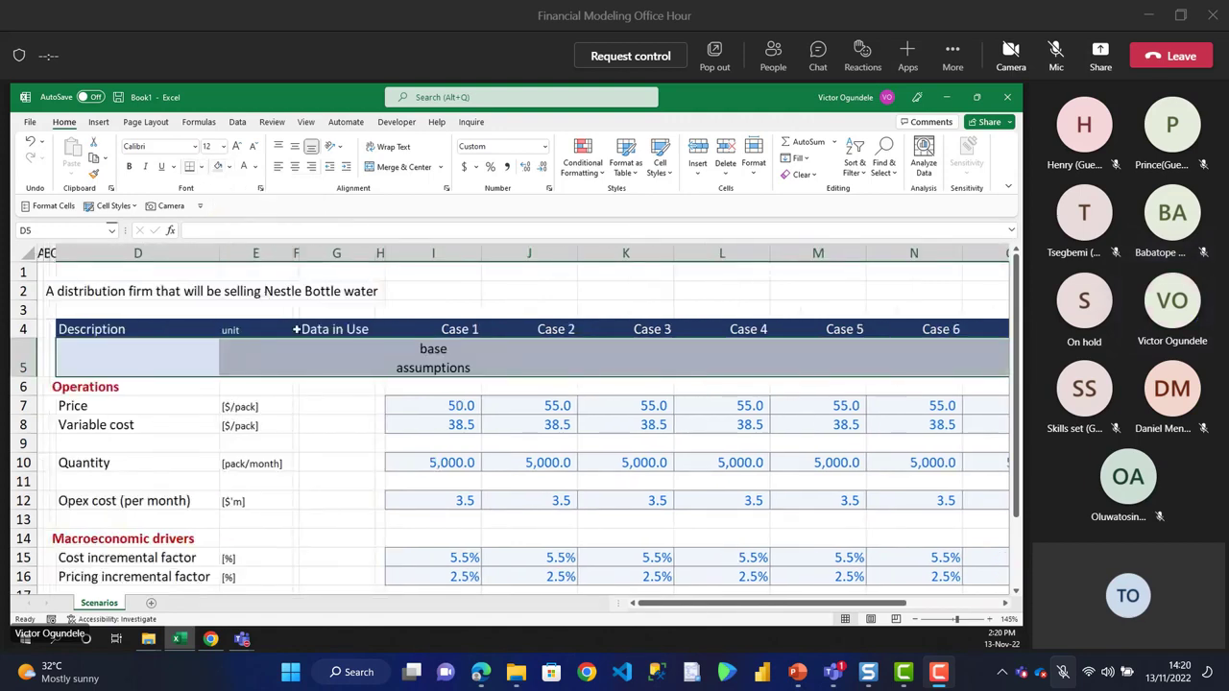
# - Apply all borders to the note row D5:R5 and hide the worksheet gridlines
pyautogui.click(202, 166)
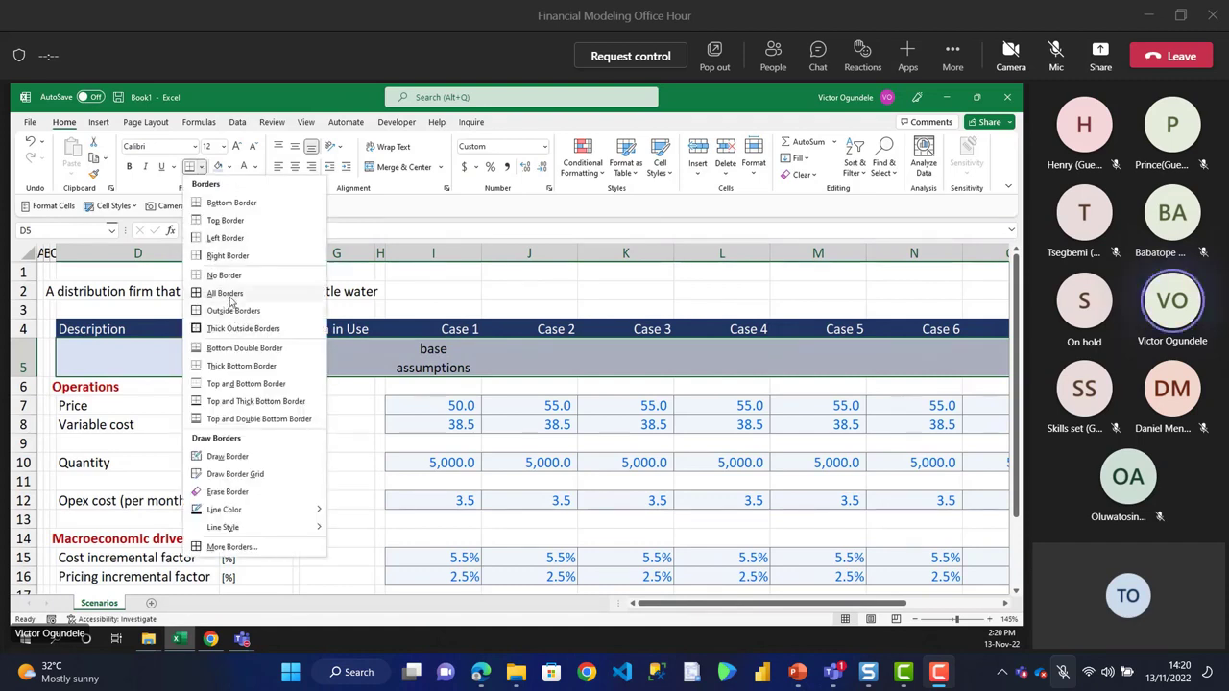
pyautogui.click(230, 297)
pyautogui.click(336, 423)
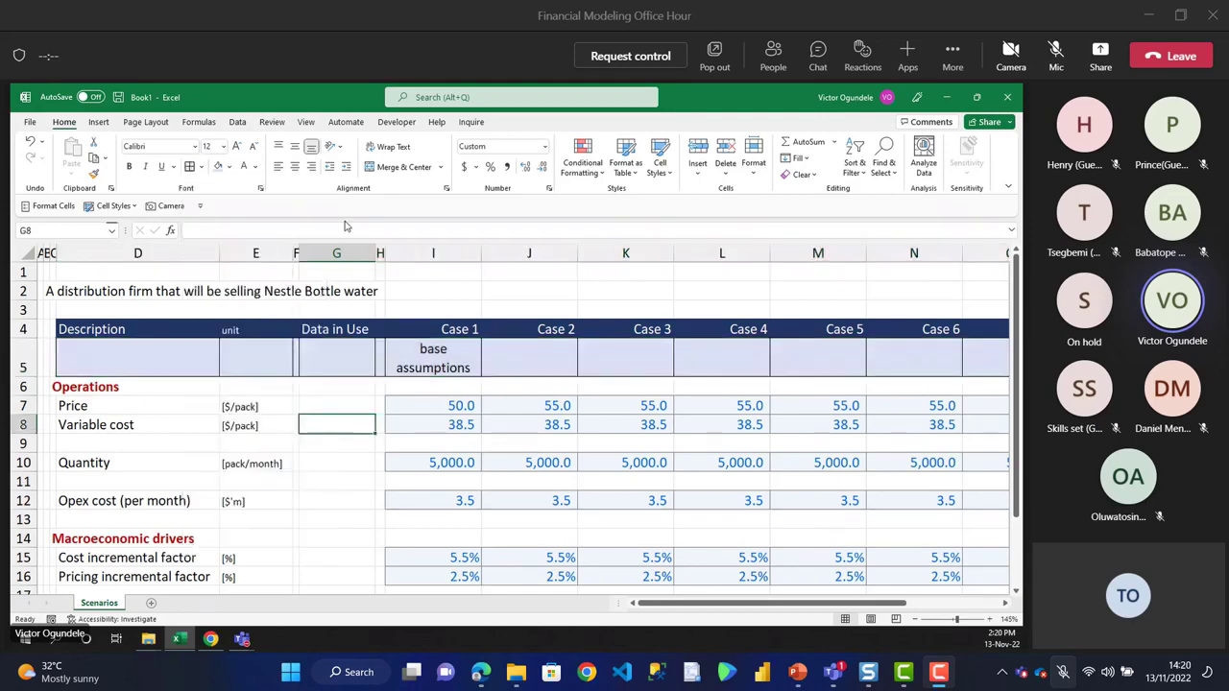
pyautogui.click(309, 123)
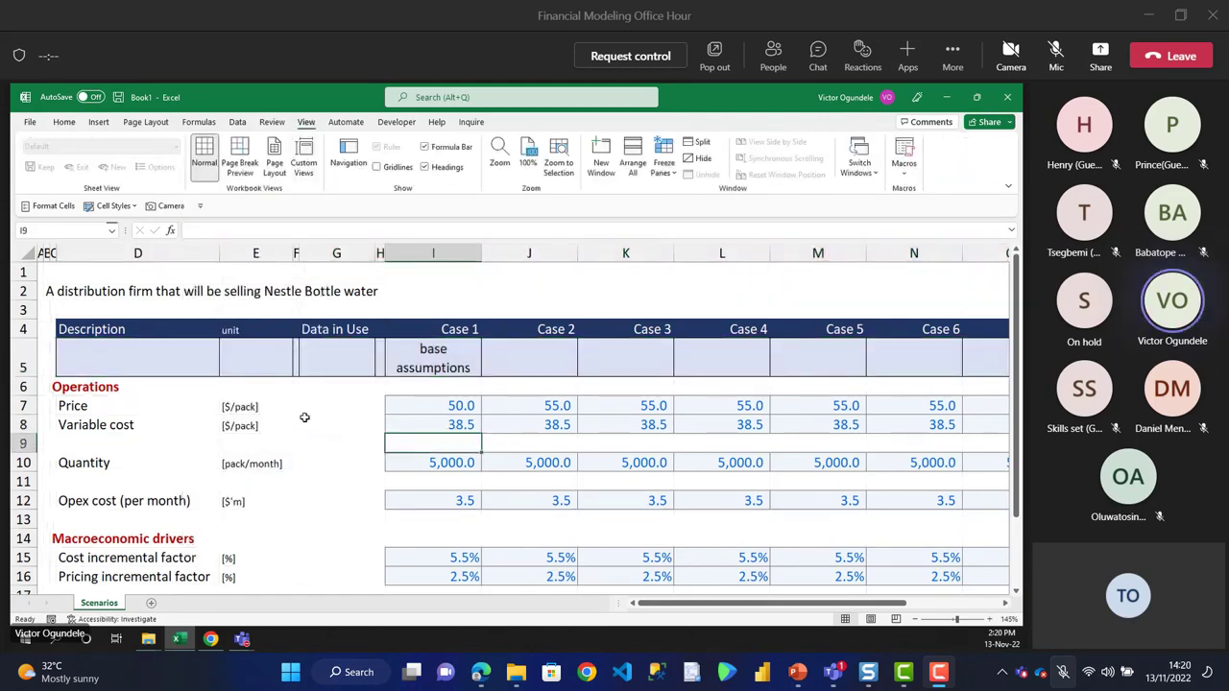
pyautogui.click(272, 405)
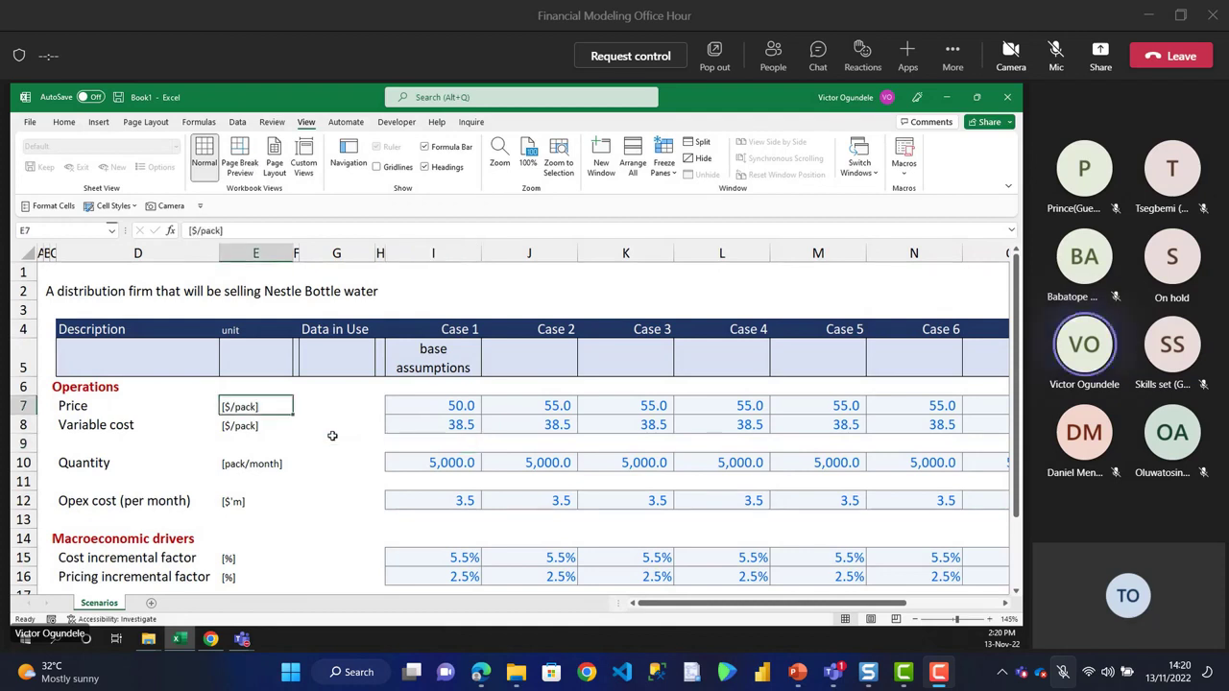
# - Enter the note "10% increase in price" for Case 2 in cell J5
pyautogui.press('Right')
pyautogui.press('Right')
pyautogui.press('Right')
pyautogui.press('Right')
pyautogui.press('Up')
pyautogui.press('Up')
pyautogui.press('Right')
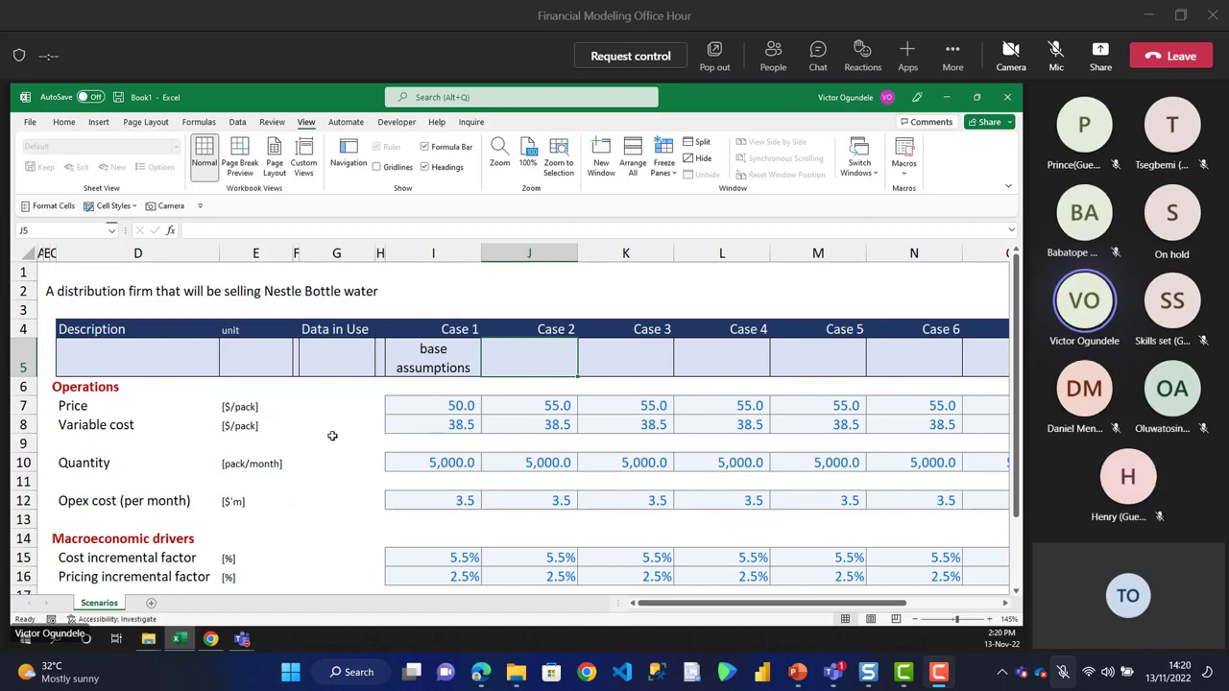
pyautogui.scroll(-1, 332, 436)
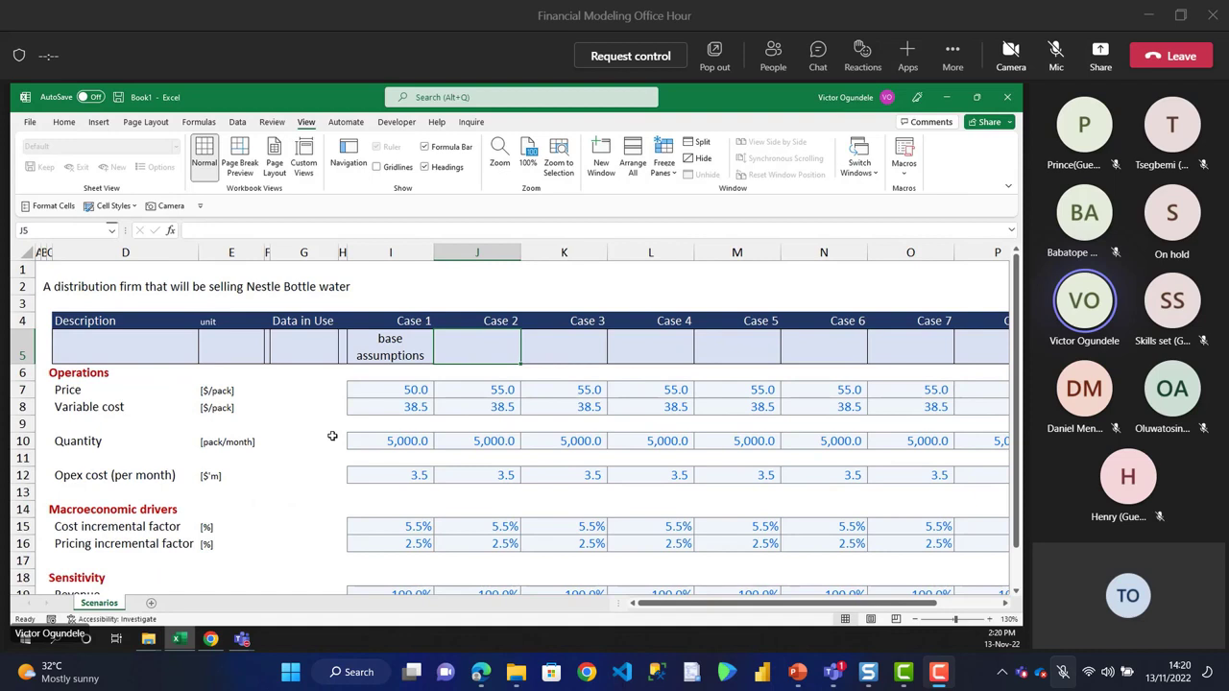
pyautogui.write('10% i')
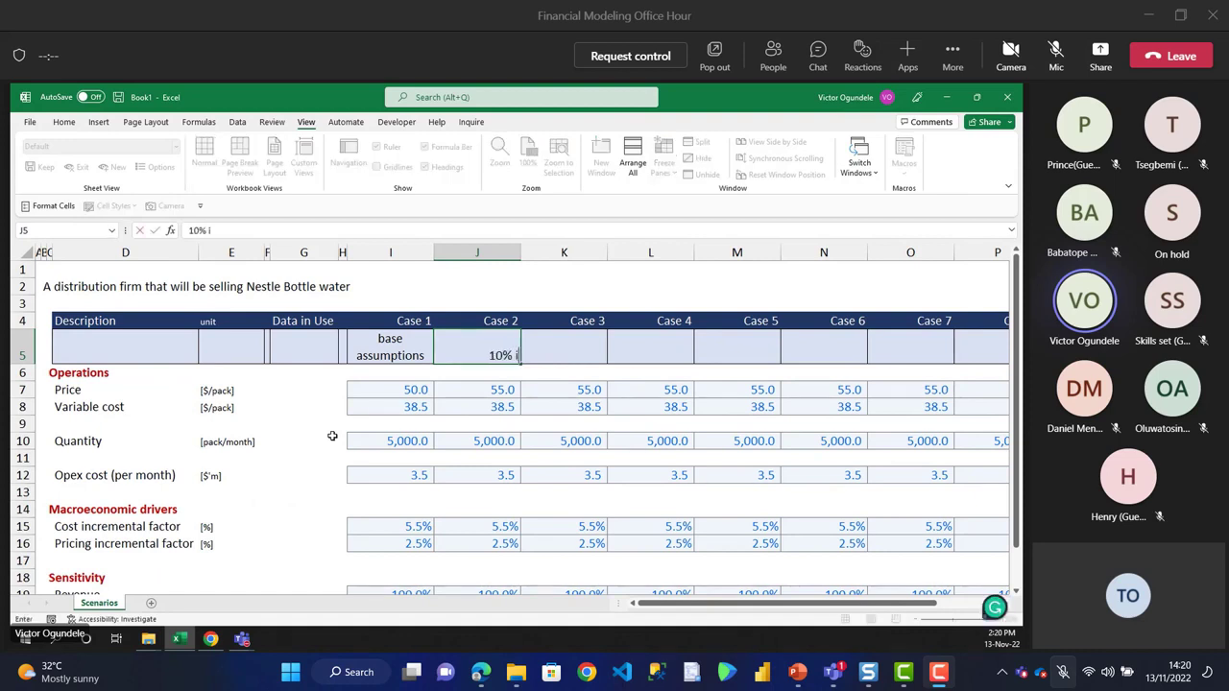
pyautogui.write('ncrease in price')
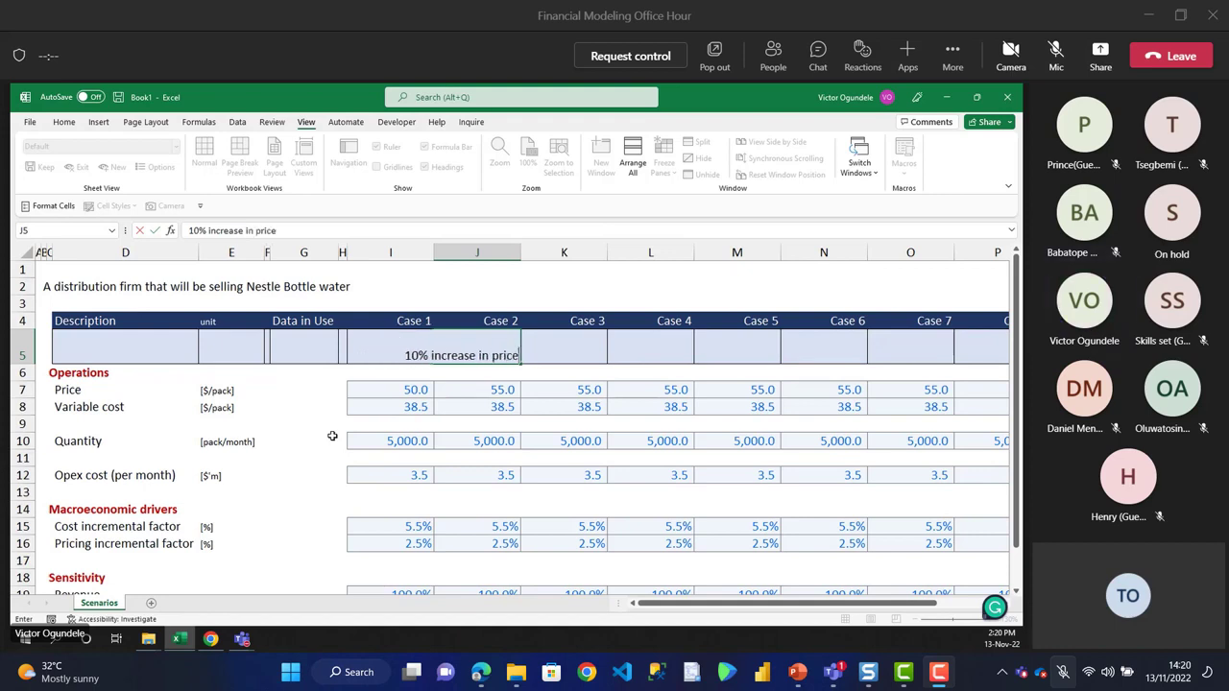
pyautogui.hotkey('ctrl', 'Return')
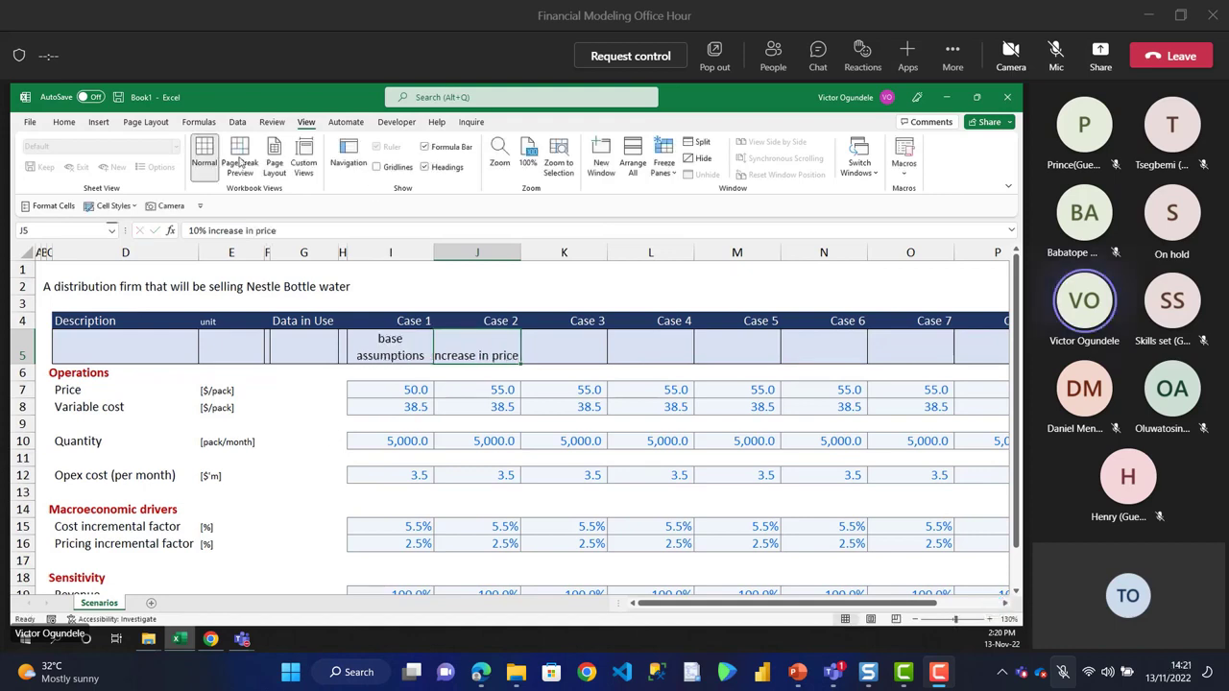
# - Wrap the text of the Case 2 note in cell J5 and centre it horizontally
pyautogui.click(63, 122)
pyautogui.click(389, 147)
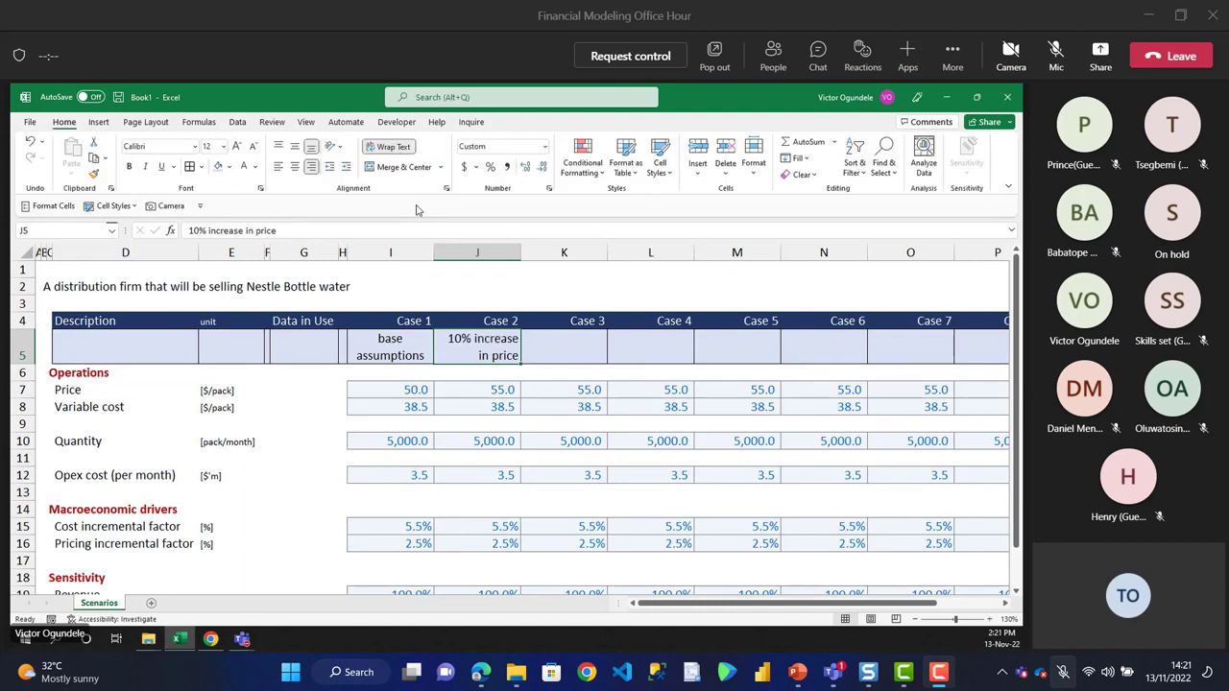
pyautogui.click(397, 171)
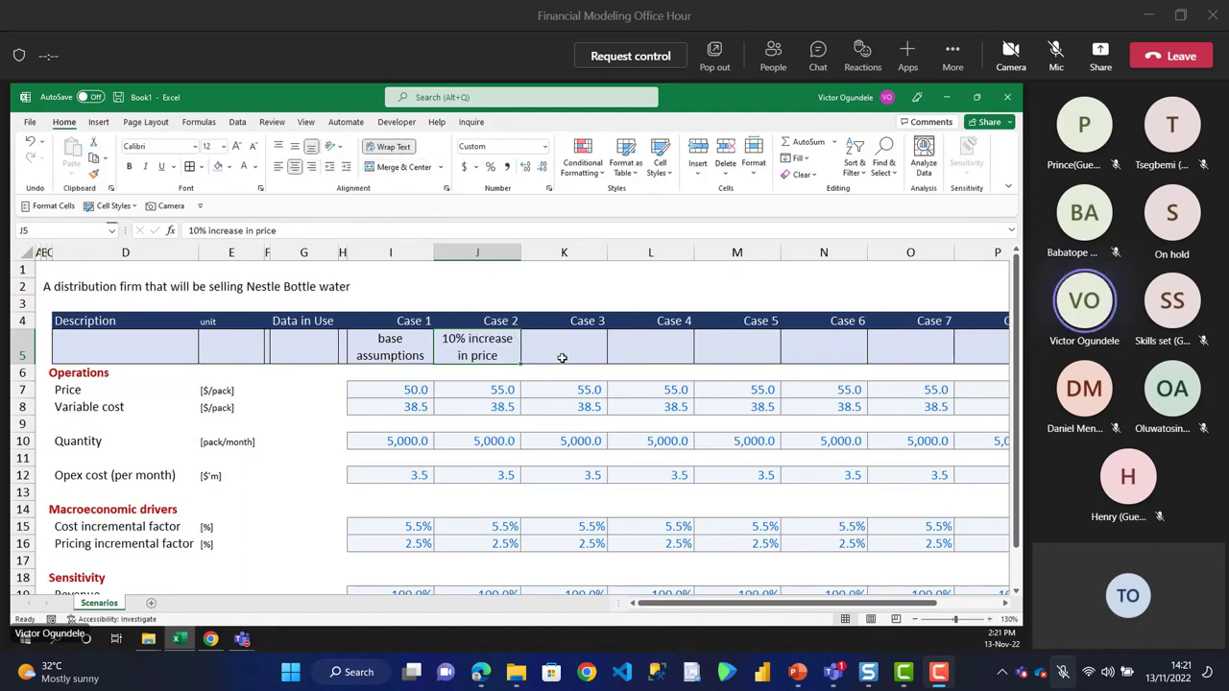
pyautogui.hotkey('shift', 'Right')
pyautogui.hotkey('shift', 'Right')
pyautogui.hotkey('shift', 'Right')
pyautogui.hotkey('shift', 'Right')
pyautogui.hotkey('shift', 'Right')
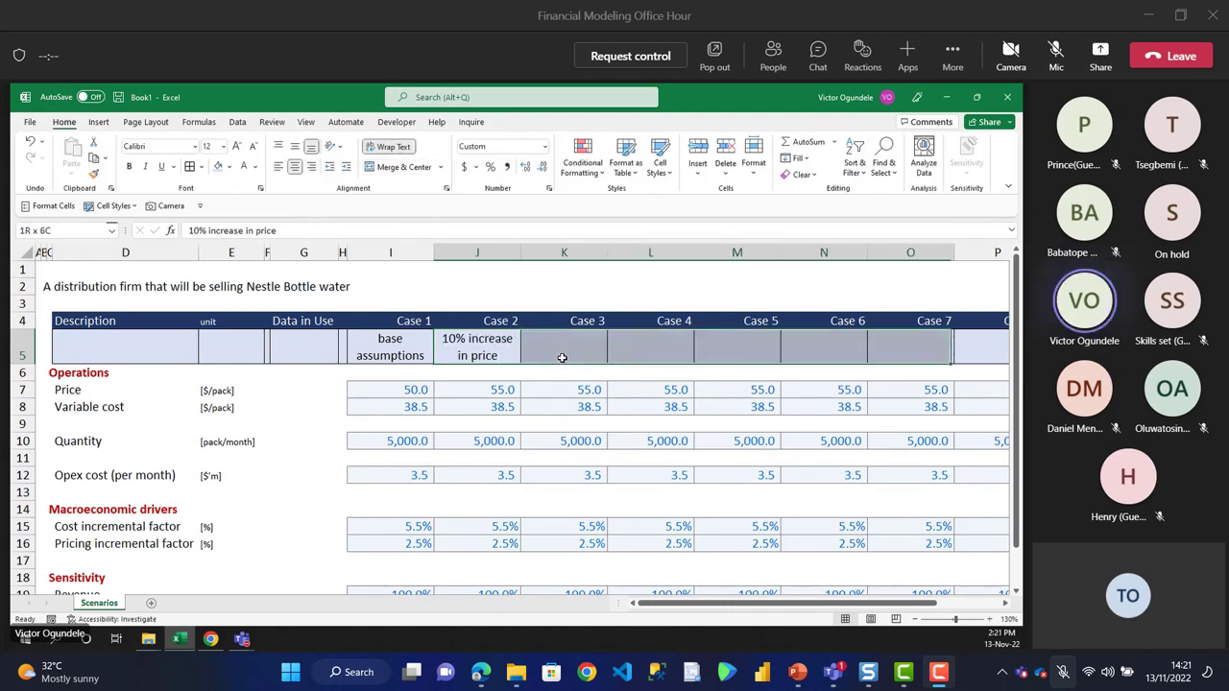
pyautogui.hotkey('shift', 'Right')
pyautogui.hotkey('shift', 'Right')
pyautogui.hotkey('shift', 'Right')
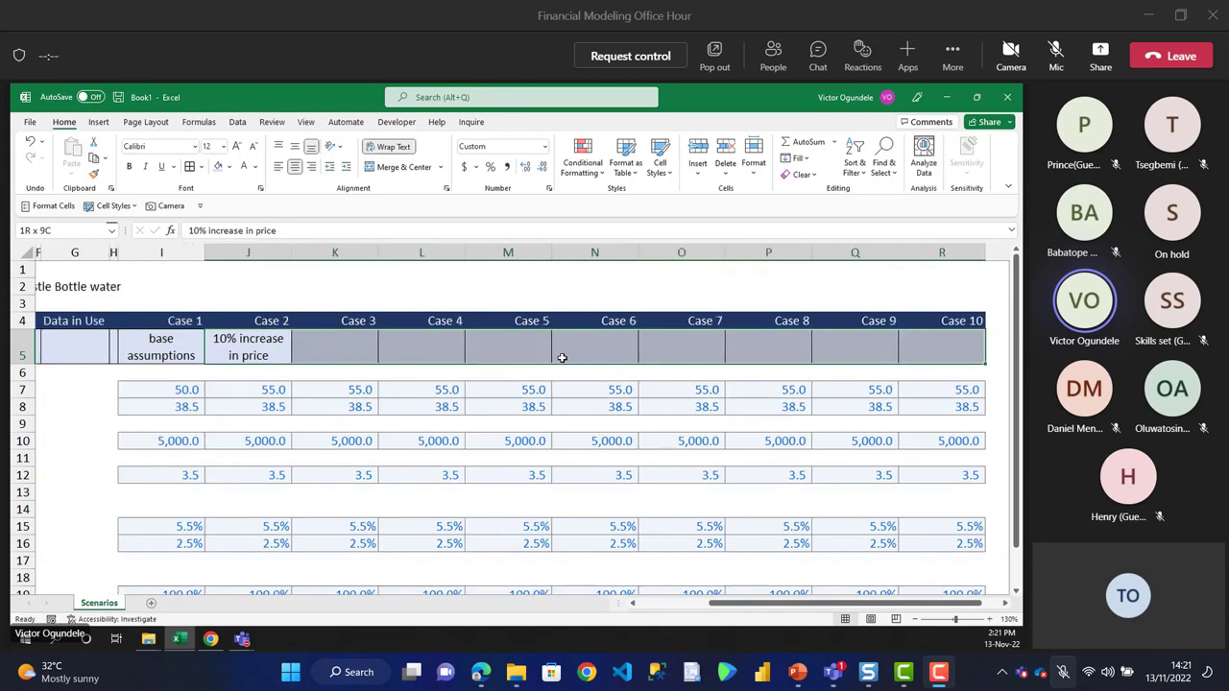
pyautogui.press('Home')
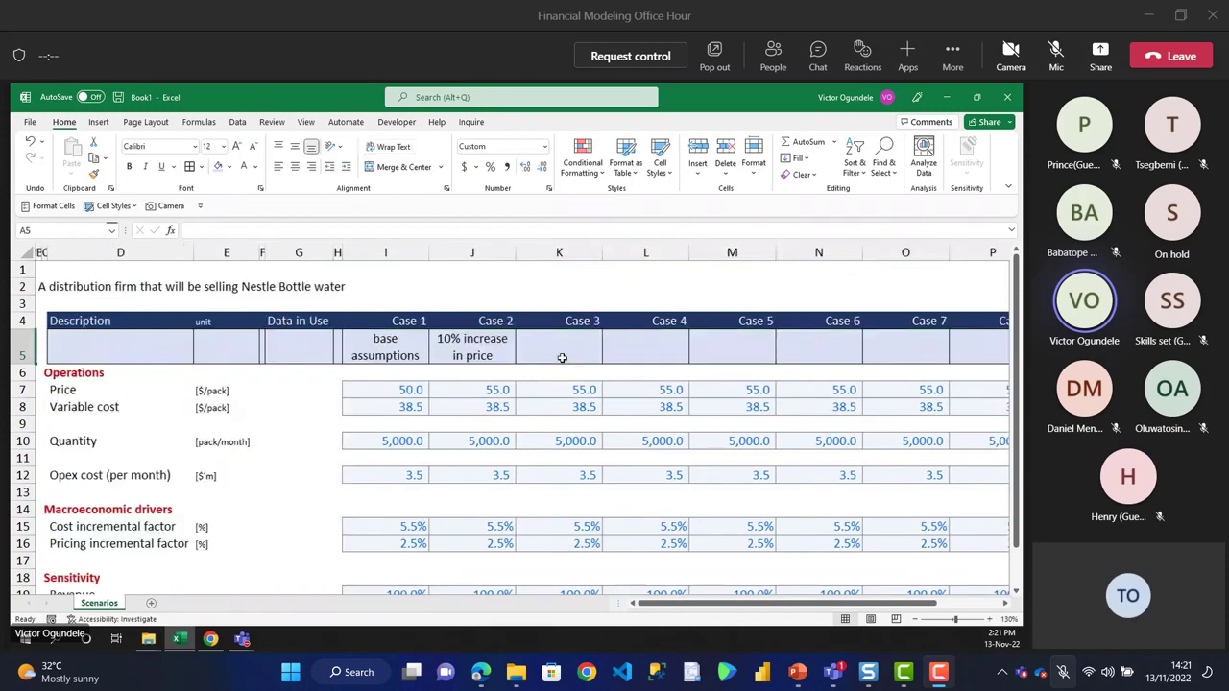
pyautogui.press('Right')
pyautogui.press('Right')
pyautogui.press('Right')
pyautogui.press('Right')
pyautogui.press('Right')
pyautogui.press('Right')
pyautogui.press('Right')
pyautogui.press('Right')
pyautogui.press('Right')
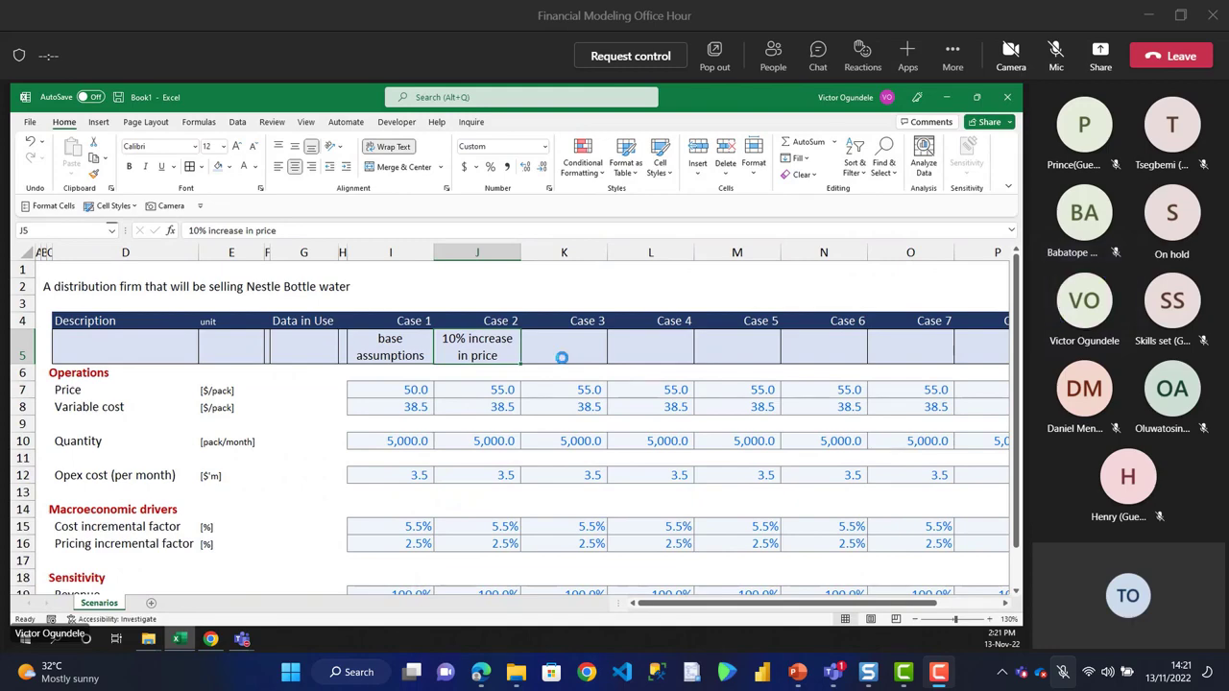
pyautogui.keyDown('ctrl'); pyautogui.scroll(-1, 562, 357); pyautogui.keyUp('ctrl')
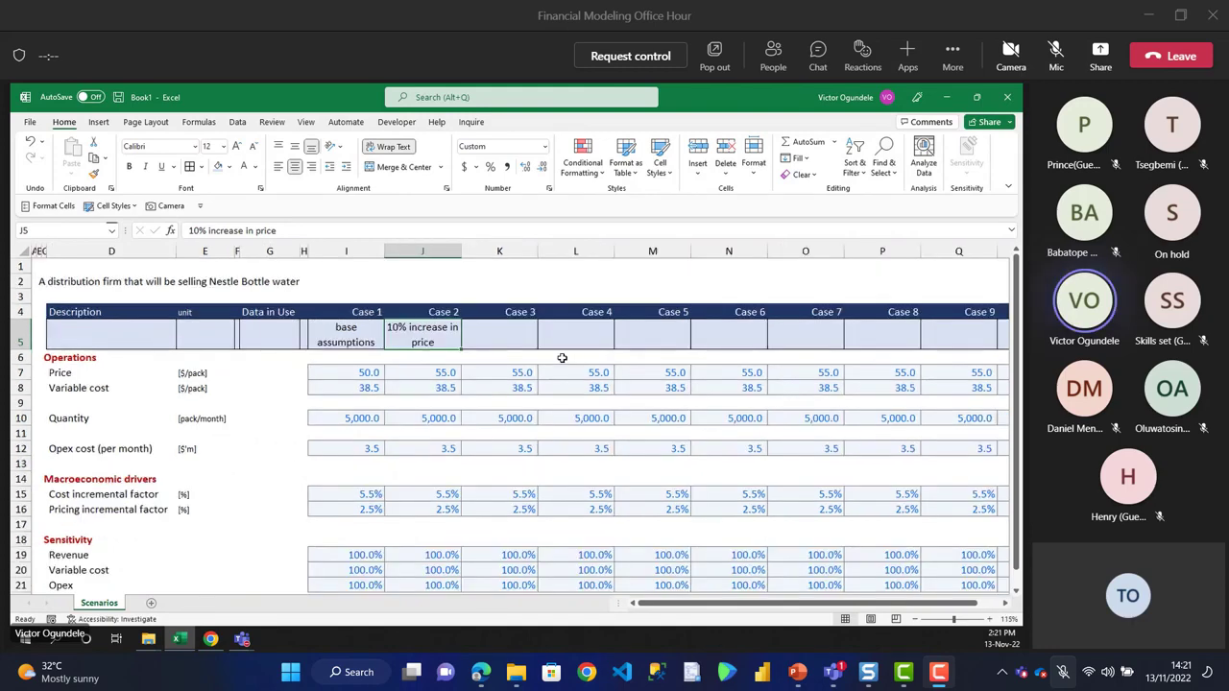
pyautogui.press('Down')
pyautogui.press('Down')
pyautogui.press('Down')
pyautogui.press('Down')
pyautogui.press('Up')
pyautogui.press('Up')
pyautogui.press('Up')
pyautogui.press('Up')
pyautogui.press('Up')
pyautogui.press('Up')
pyautogui.press('Up')
pyautogui.press('Up')
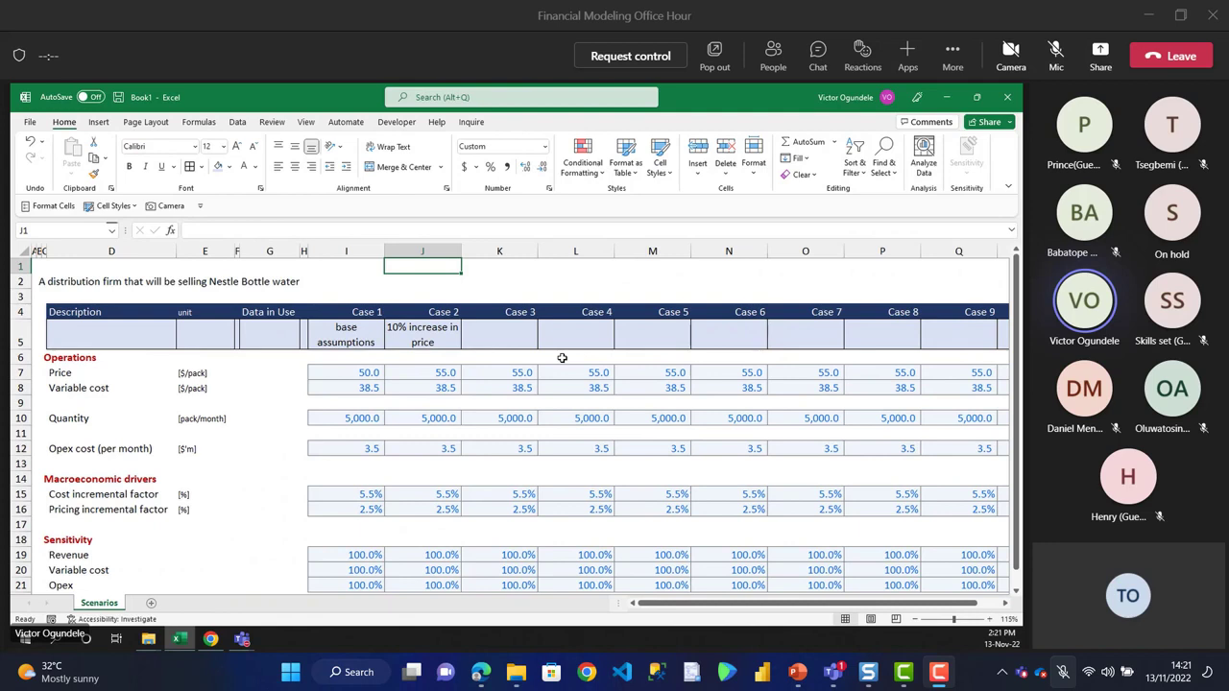
# - Calculate the Case 2 price in J7 from the Case 1 price with the formula =I7*(1+10%)
pyautogui.press('Down')
pyautogui.press('Down')
pyautogui.press('Down')
pyautogui.press('Down')
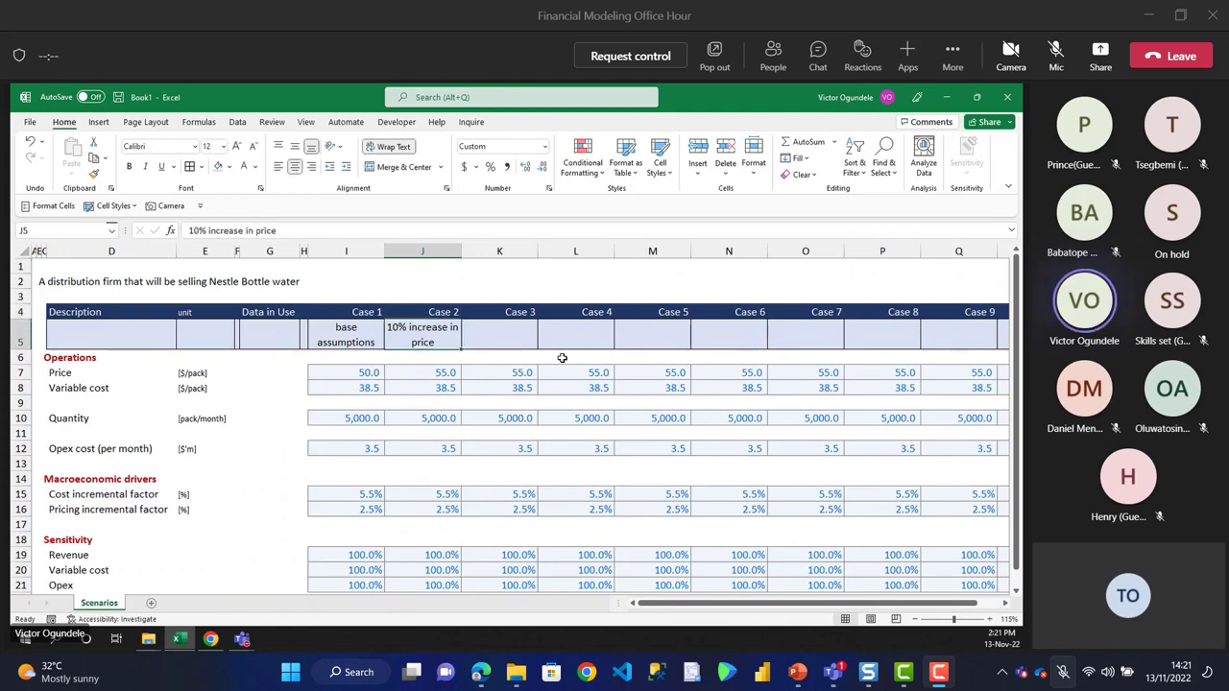
pyautogui.press('Down')
pyautogui.press('Down')
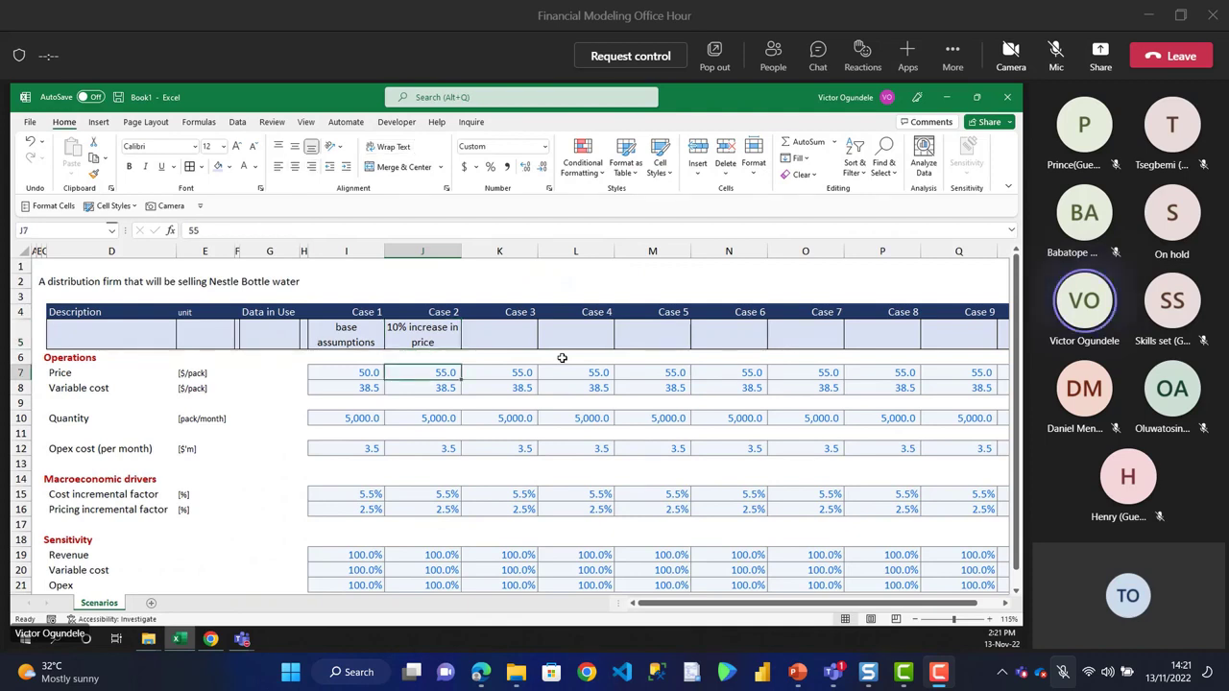
pyautogui.write('=')
pyautogui.press('Left')
pyautogui.write('*(1+1')
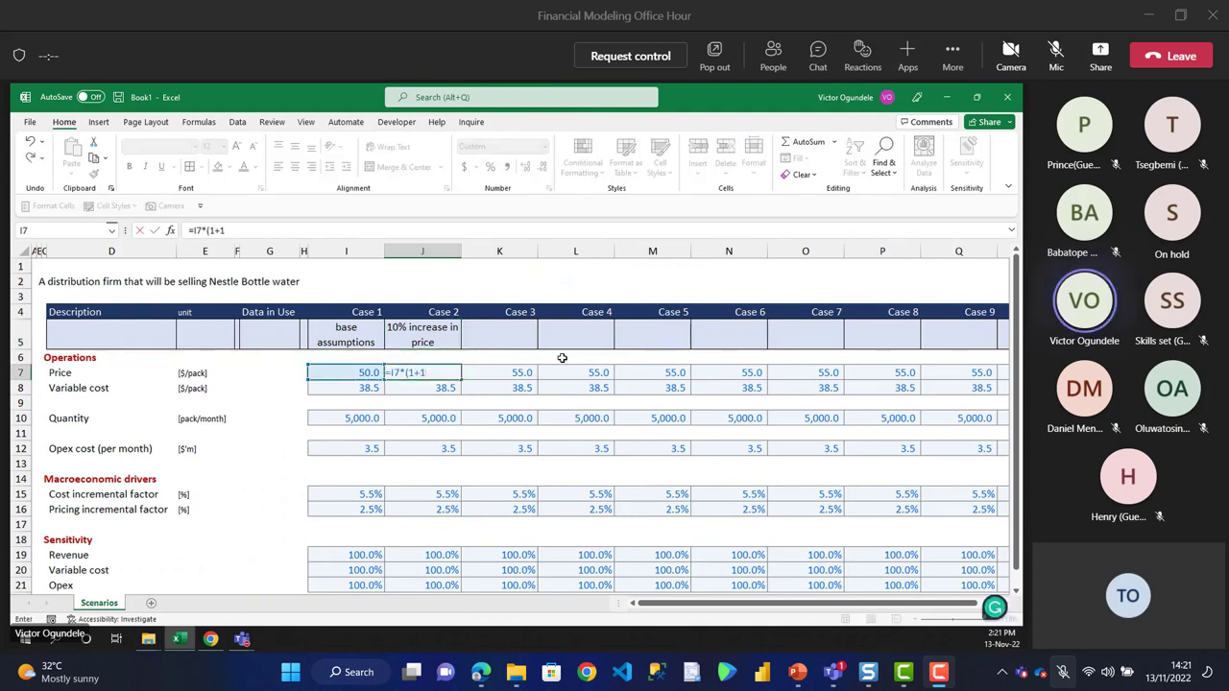
pyautogui.write('0%)')
pyautogui.hotkey('ctrl', 'Return')
# - Convert the Case 2 price formula in J7 into the fixed value 55
pyautogui.keyDown('ctrl'); pyautogui.scroll(2, 561, 357); pyautogui.keyUp('ctrl')
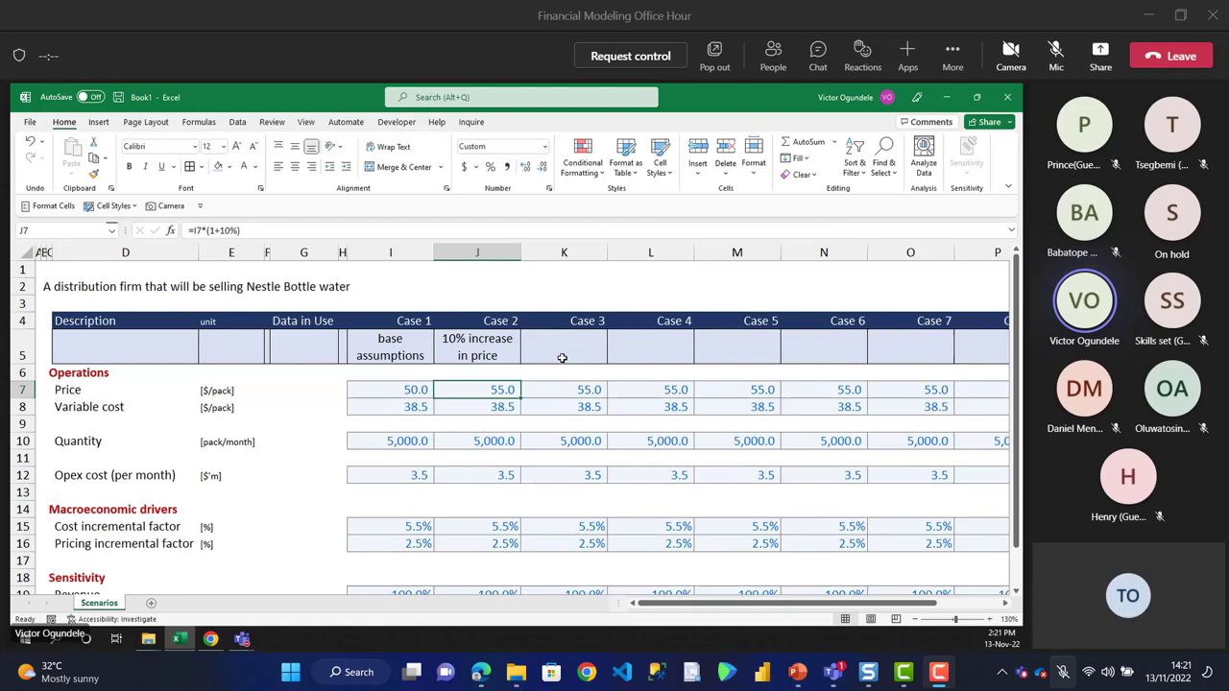
pyautogui.keyDown('ctrl'); pyautogui.scroll(1, 561, 357); pyautogui.keyUp('ctrl')
pyautogui.press('F2')
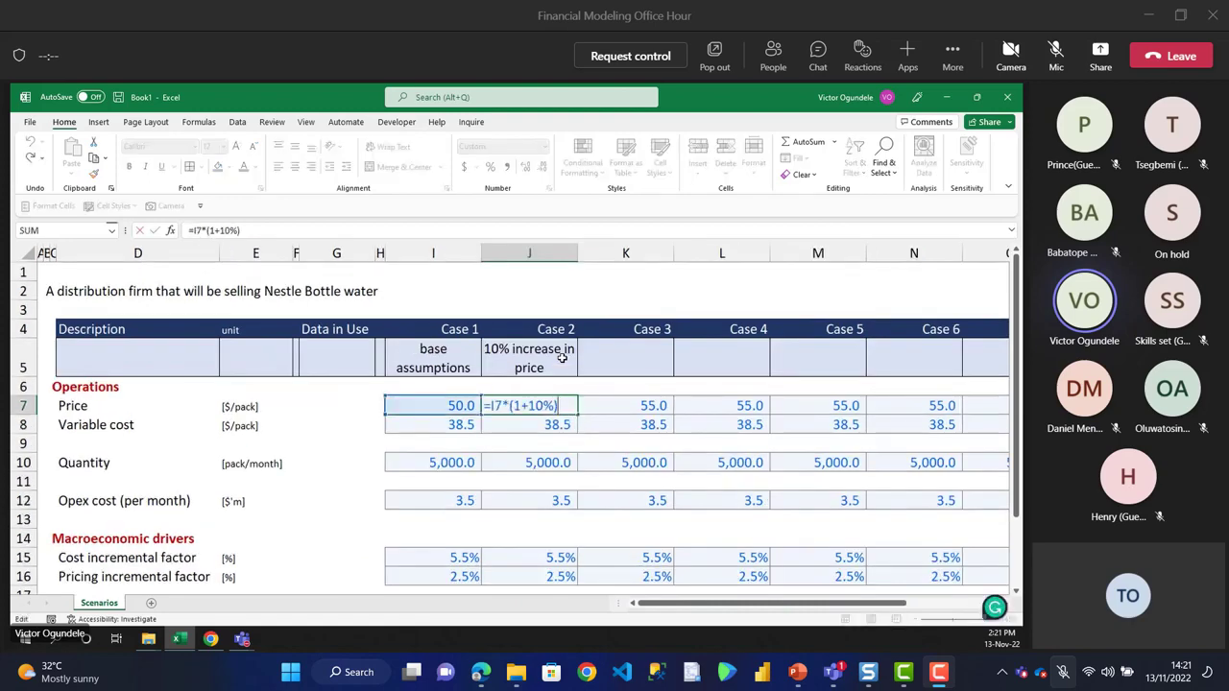
pyautogui.press('F9')
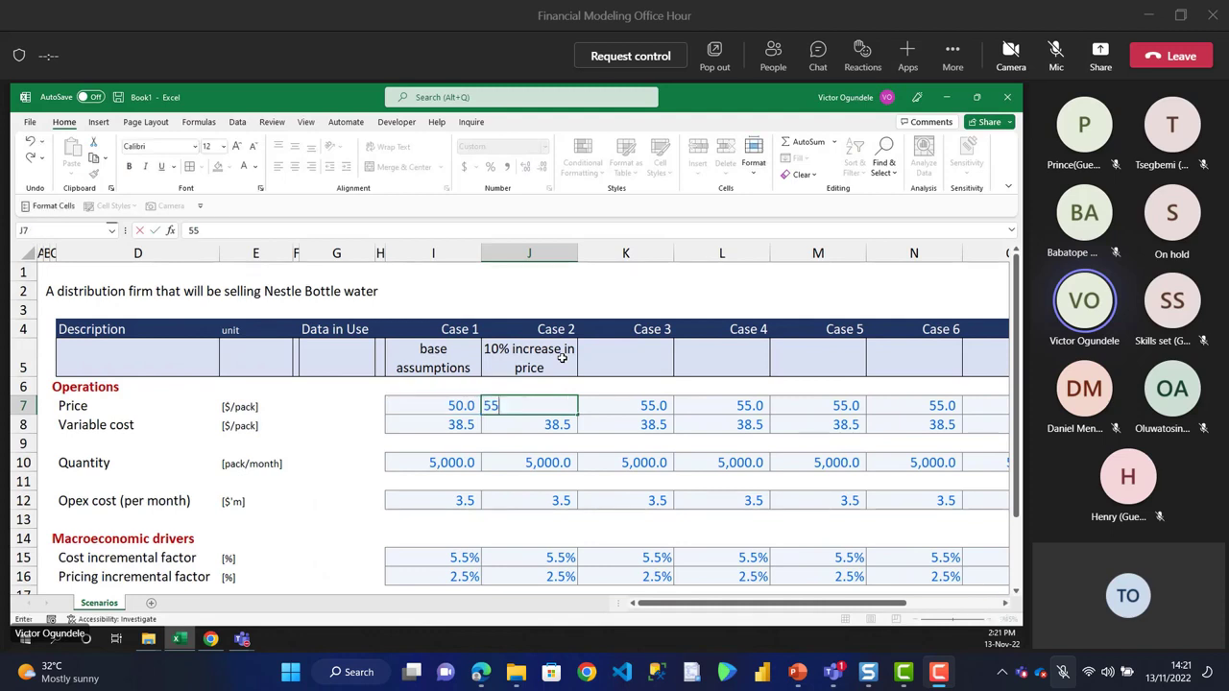
pyautogui.hotkey('ctrl', 'Return')
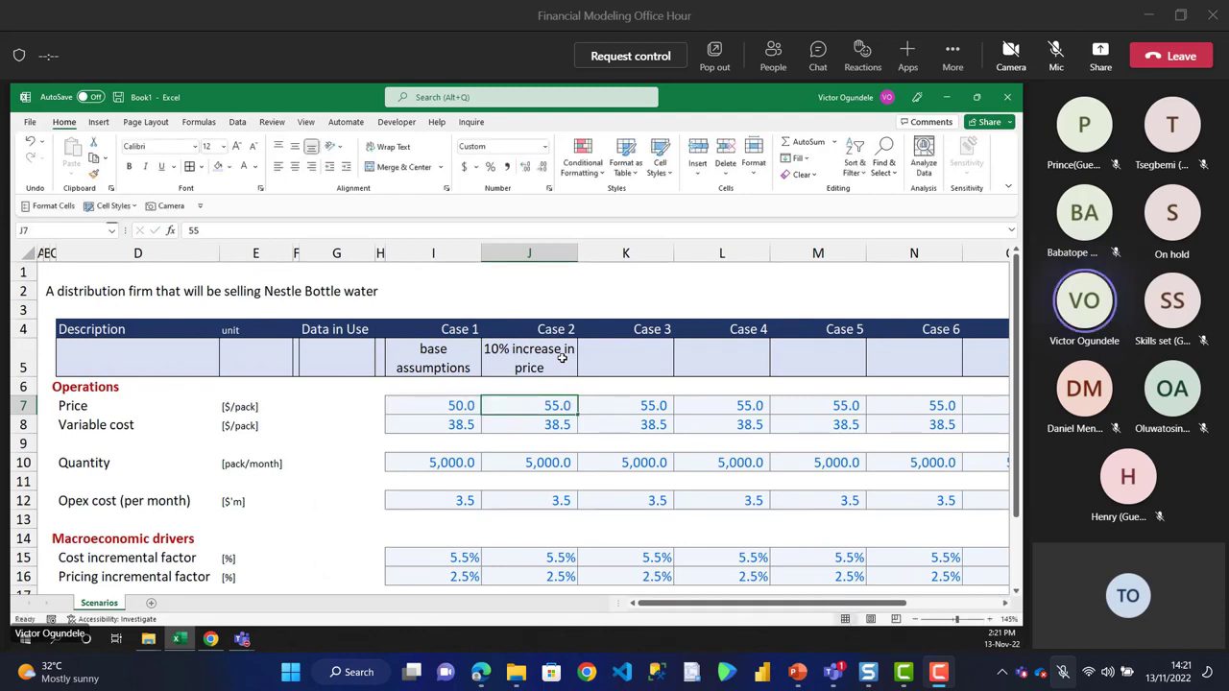
# - Centre the case headings and notes in I4:R5 horizontally
pyautogui.press('Right')
pyautogui.press('Up')
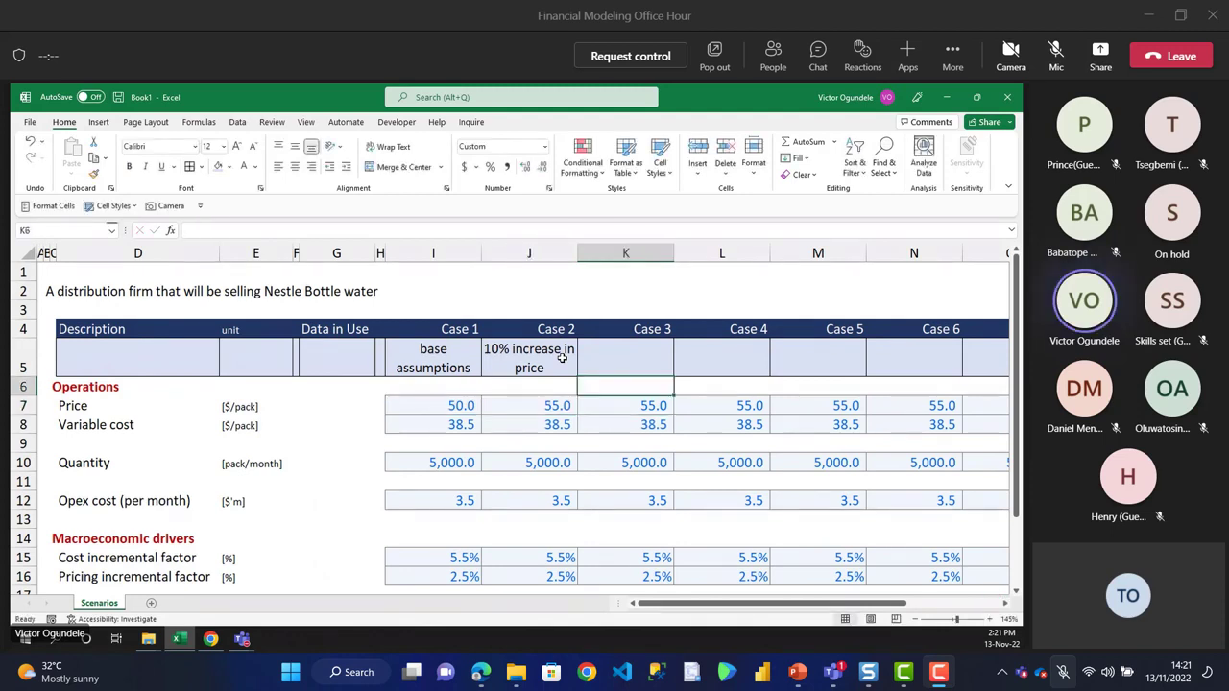
pyautogui.press('Up')
pyautogui.press('Left')
pyautogui.press('Up')
pyautogui.press('Left')
pyautogui.hotkey('shift', 'Down')
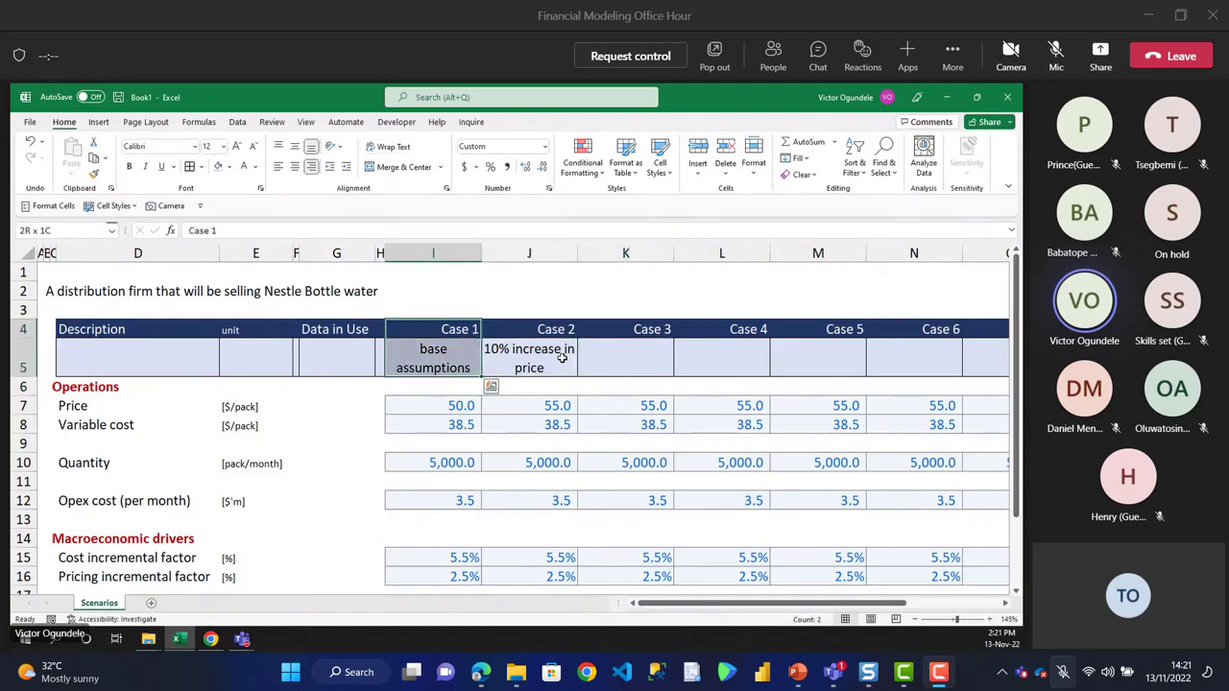
pyautogui.hotkey('ctrl', 'shift', 'Right')
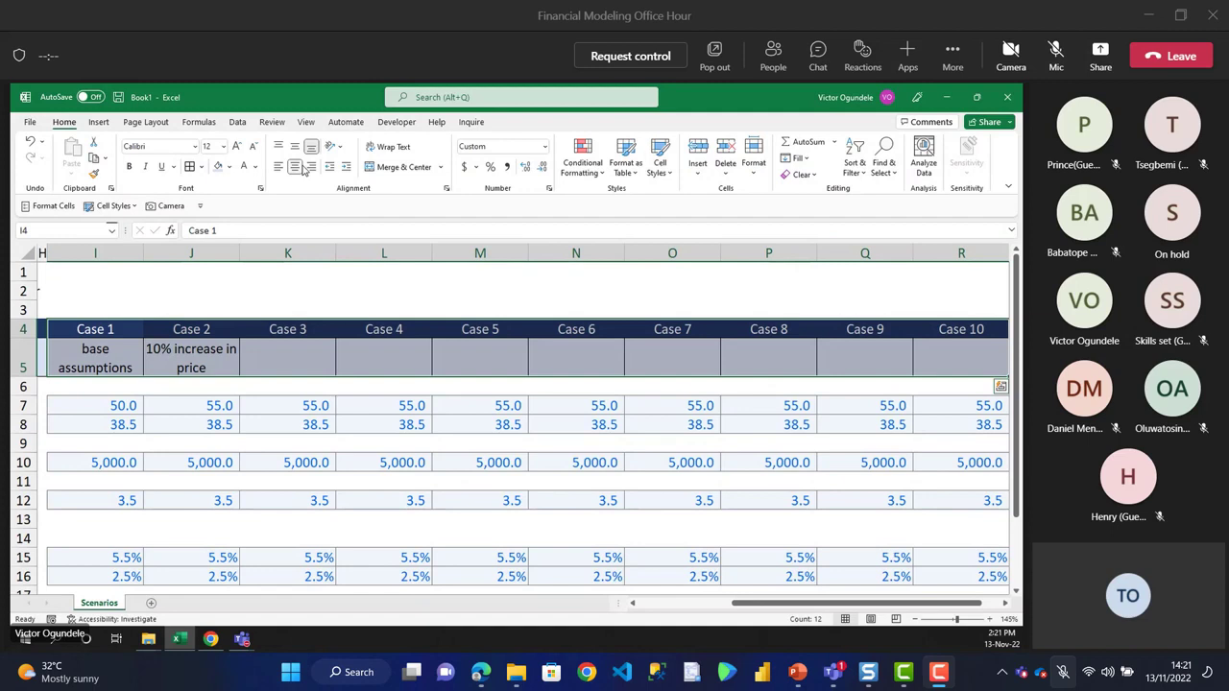
# - Freeze the panes at cell E6 to lock rows 1 to 5 and columns A to D
pyautogui.click(259, 352)
pyautogui.press('Home')
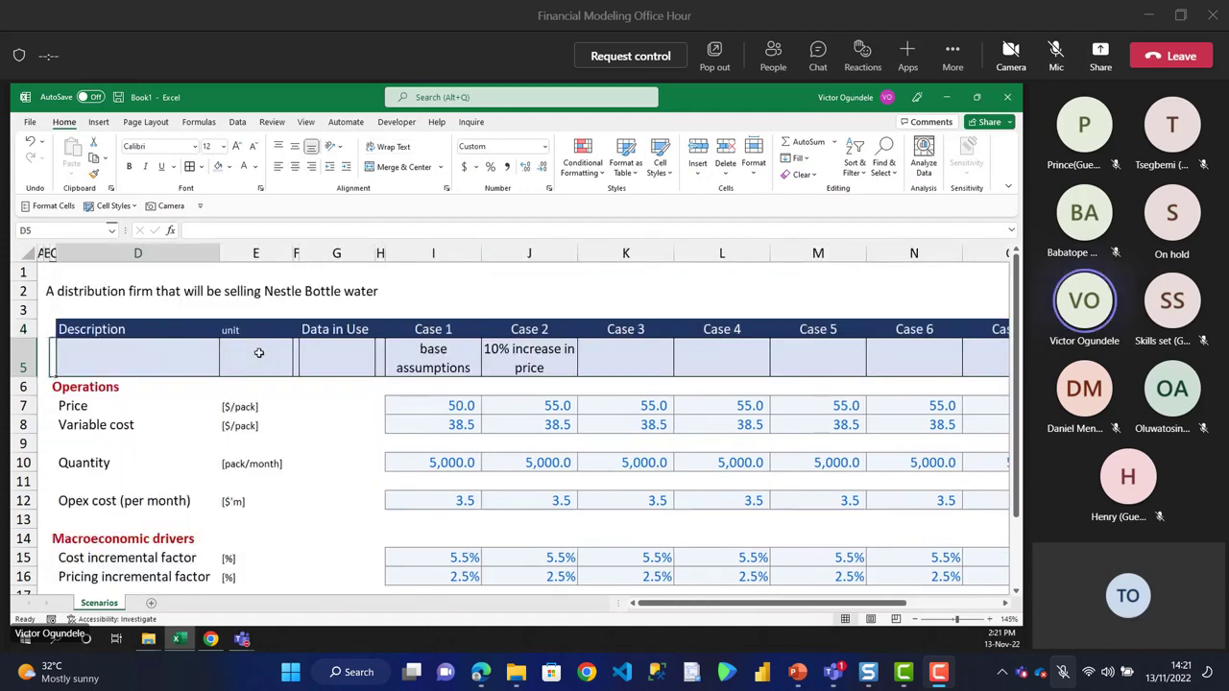
pyautogui.click(258, 352)
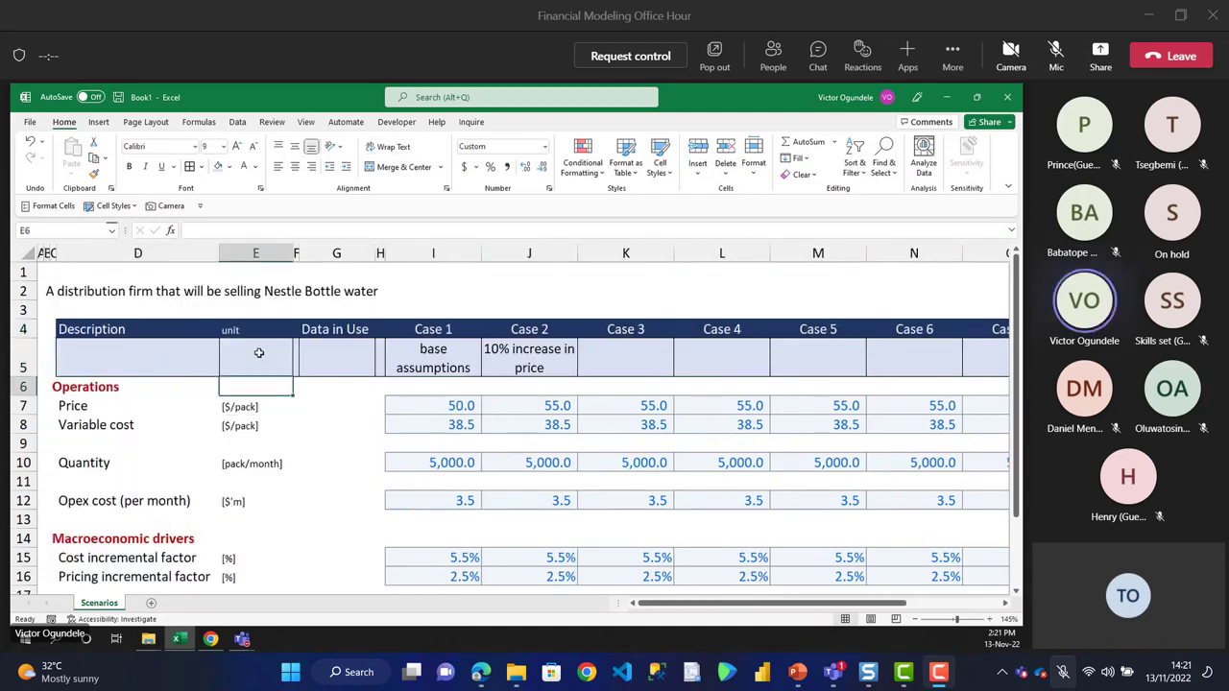
pyautogui.hotkey('alt', 'w')
pyautogui.press('f')
pyautogui.press('f')
# - Enter the note "10% in all costs" for Case 3 in cell K5
pyautogui.press('Right')
pyautogui.press('Right')
pyautogui.press('Right')
pyautogui.press('Right')
pyautogui.press('Right')
pyautogui.press('Right')
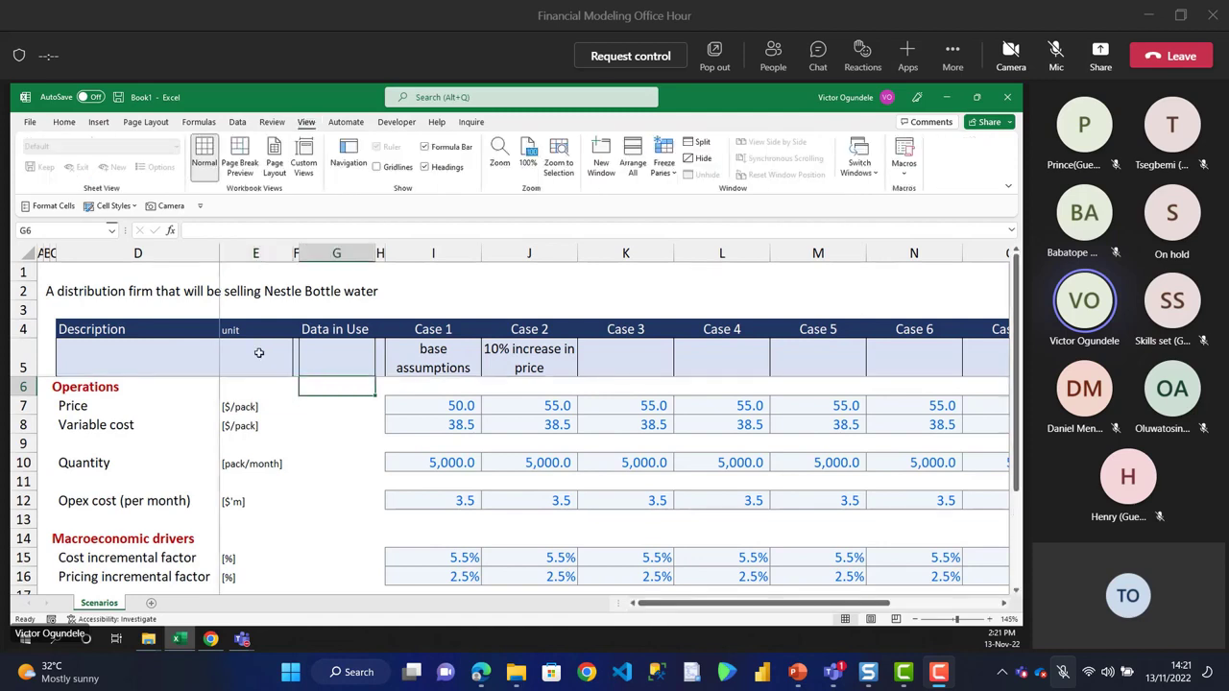
pyautogui.press('Right')
pyautogui.press('Right')
pyautogui.press('Right')
pyautogui.press('Right')
pyautogui.press('Left')
pyautogui.press('Left')
pyautogui.press('Left')
pyautogui.press('Left')
pyautogui.press('Up')
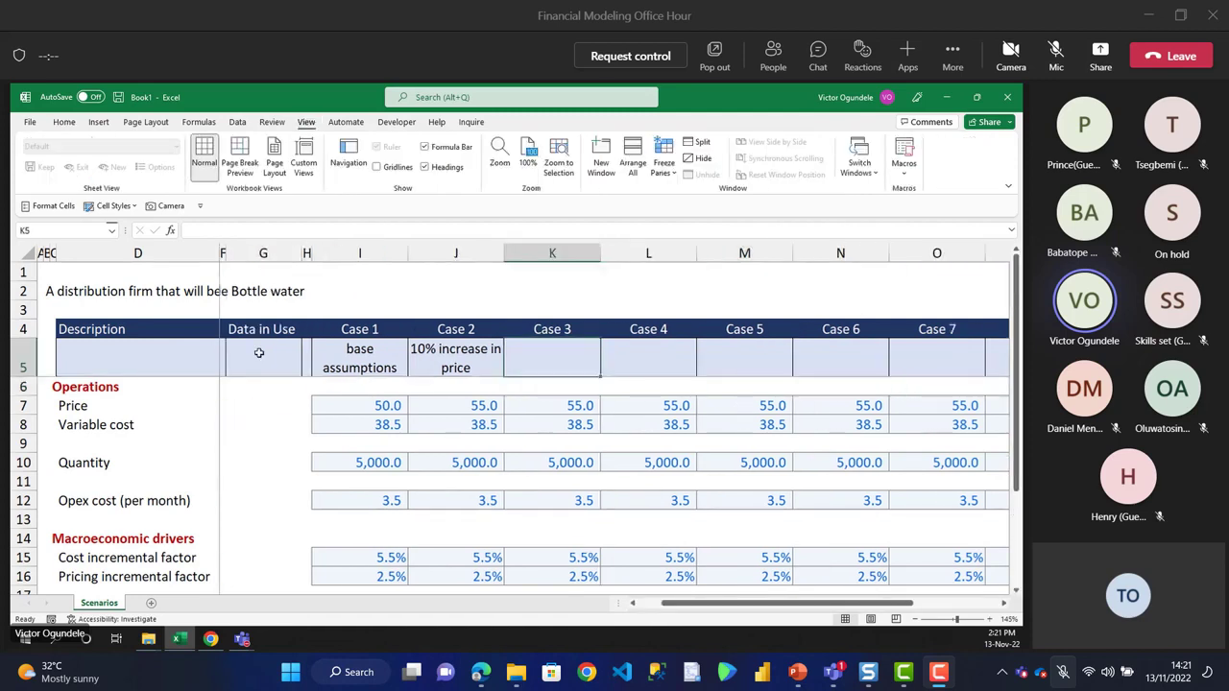
pyautogui.write('10% ')
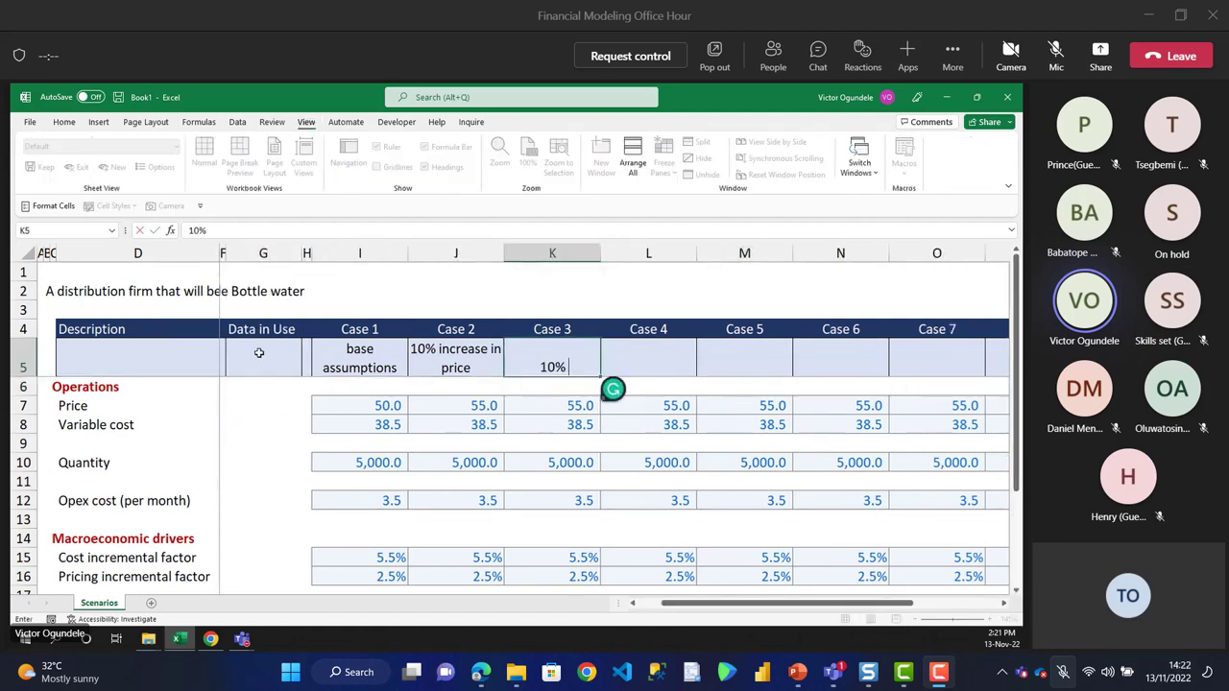
pyautogui.write('in all cost')
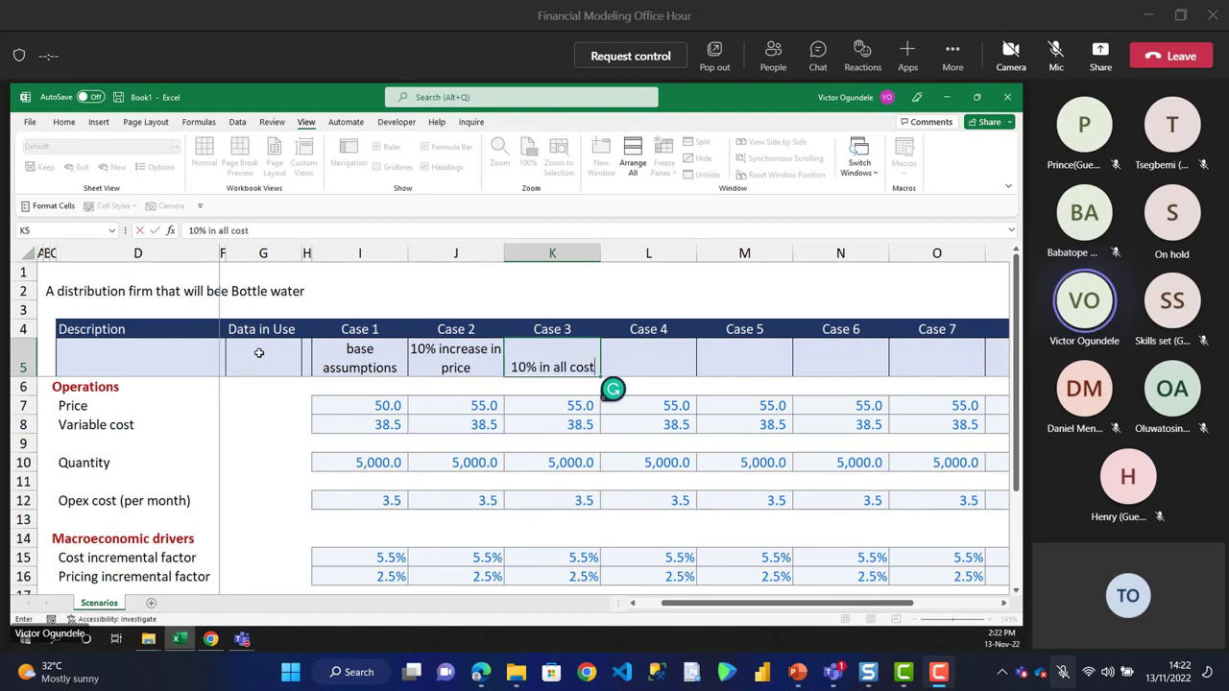
pyautogui.write('s')
pyautogui.press('Return')
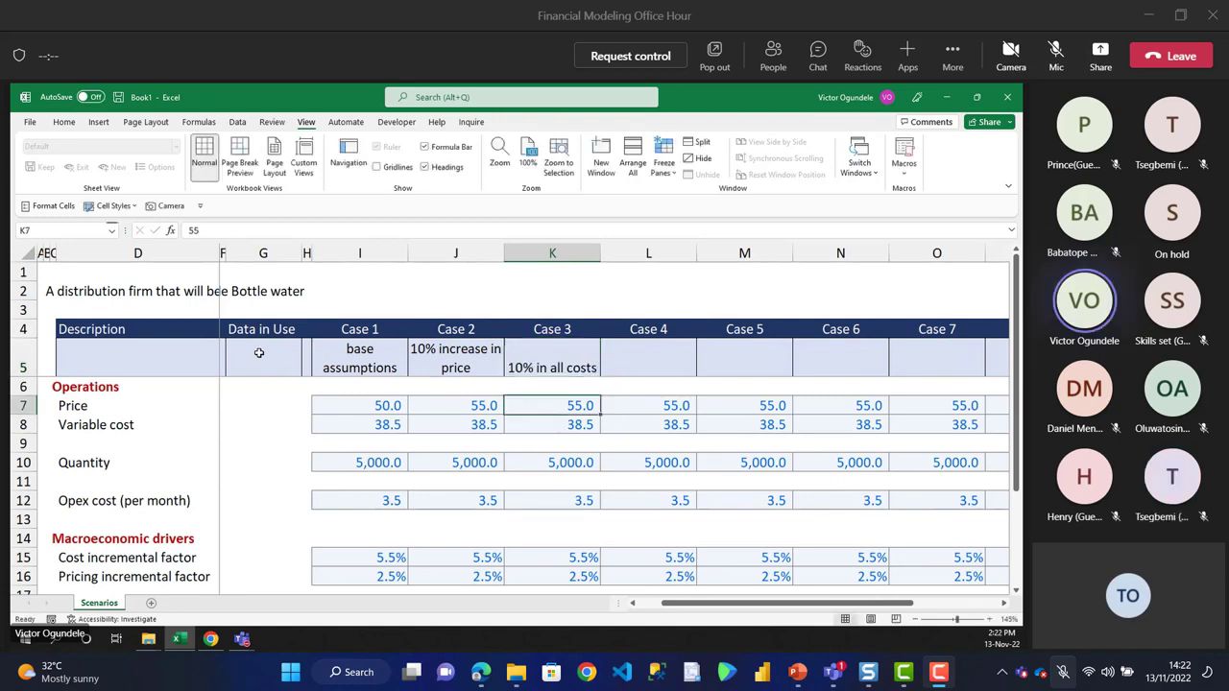
# - Set the Case 3 price in cell K7 to 50
pyautogui.press('Down')
pyautogui.press('Down')
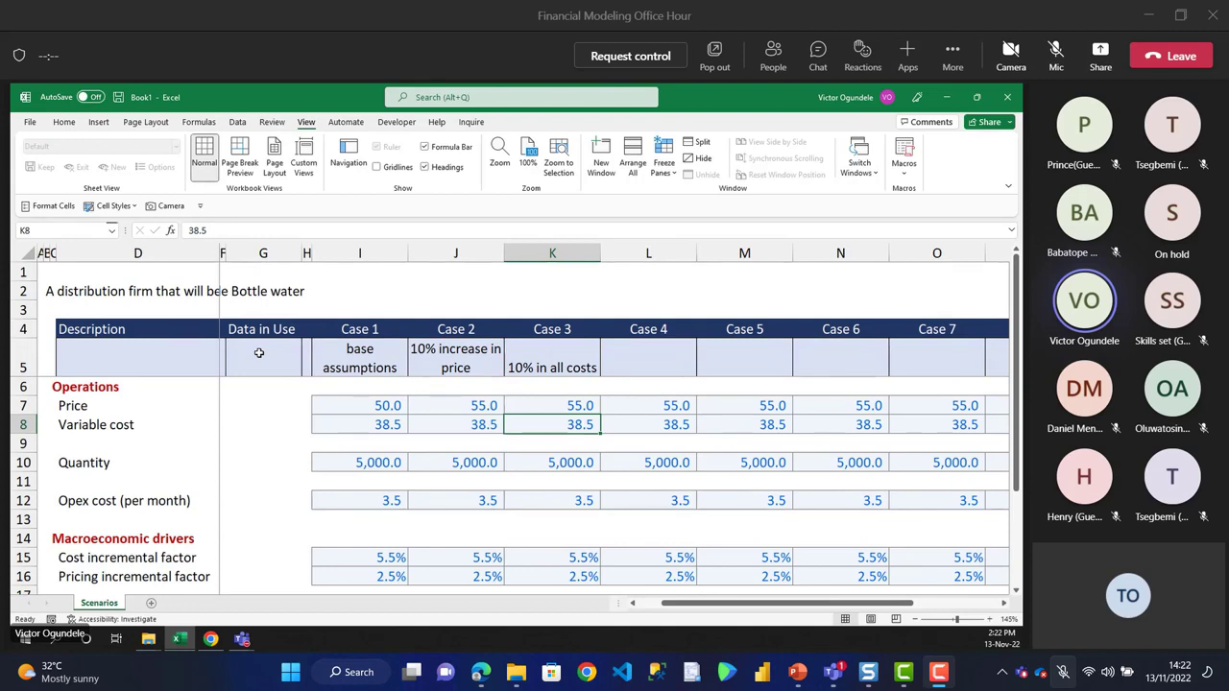
pyautogui.press('Up')
pyautogui.write('50')
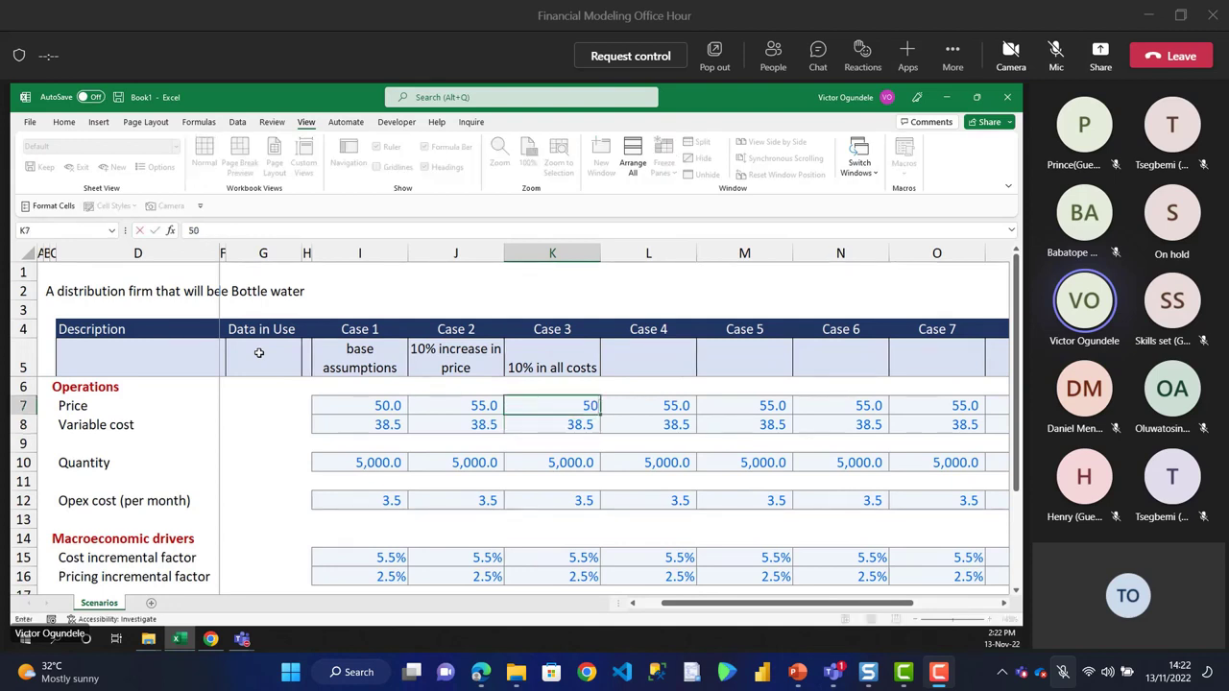
pyautogui.hotkey('ctrl', 'Return')
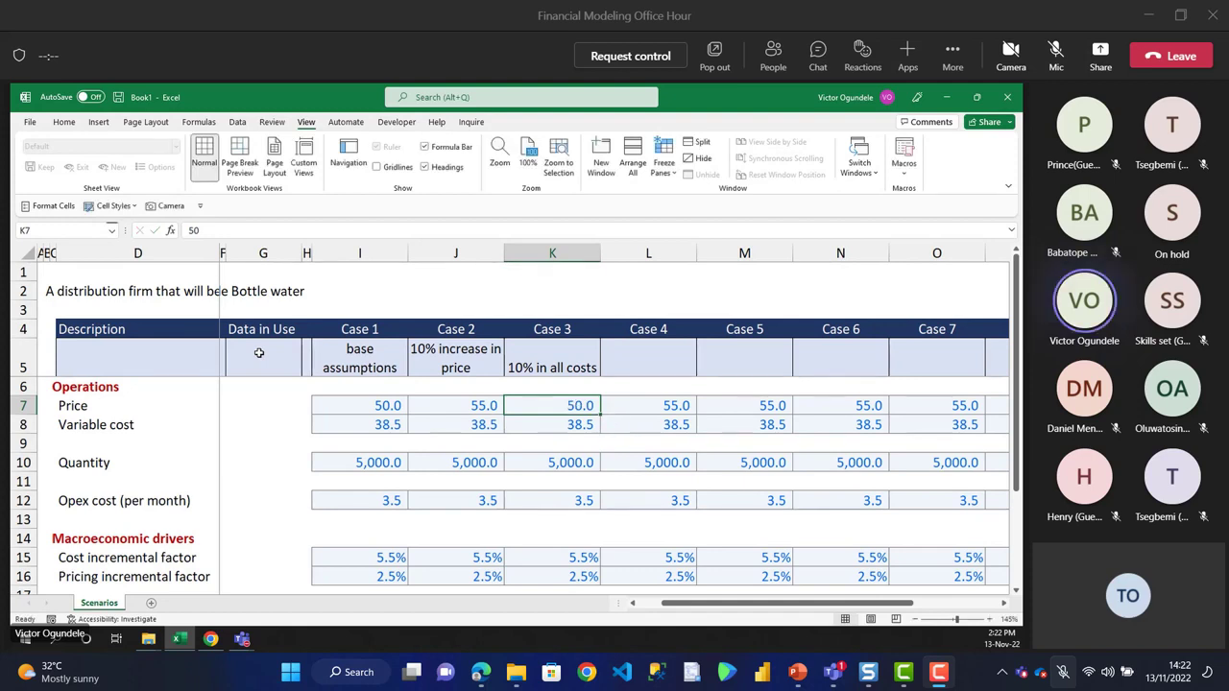
# - Calculate the Case 3 variable cost in cell K8 with the formula =J8*(1+10%)
pyautogui.press('Down')
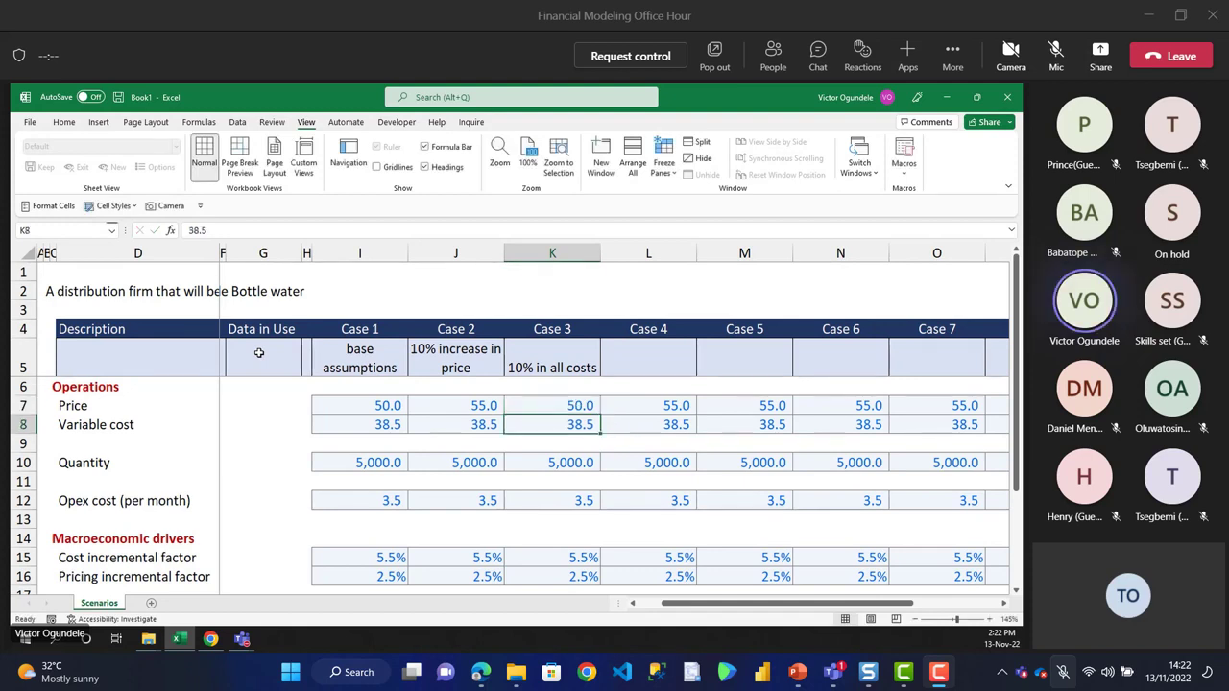
pyautogui.write('=')
pyautogui.press('Left')
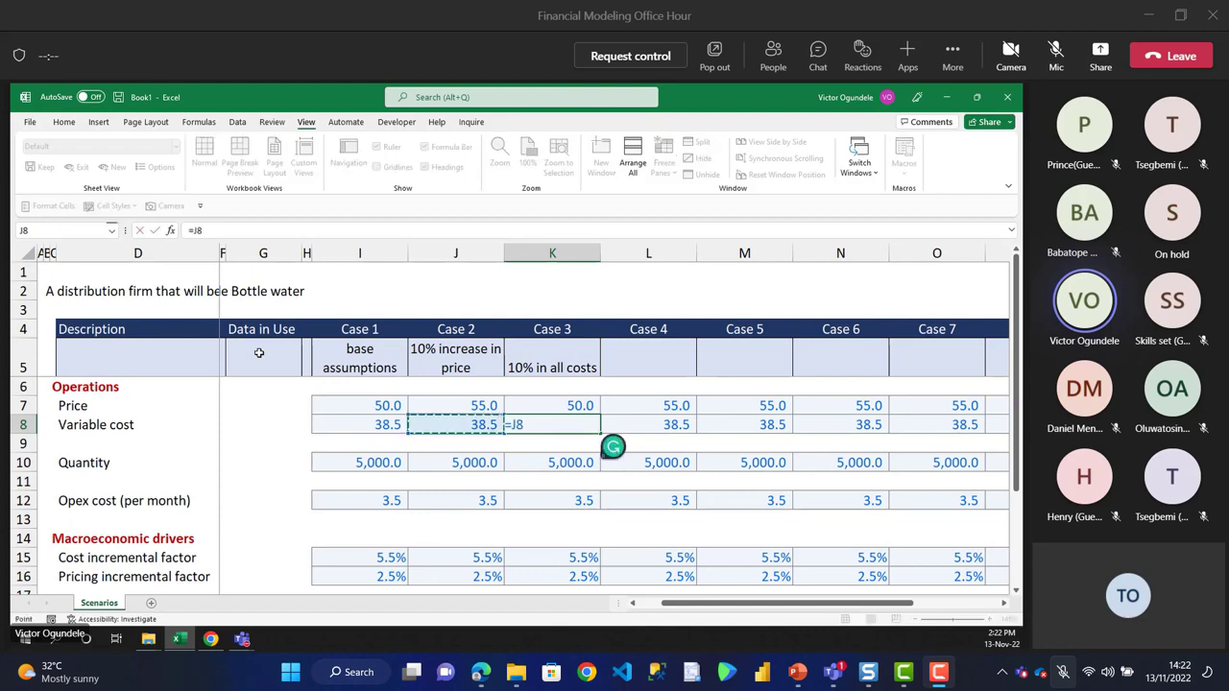
pyautogui.write('*(1+10%)')
pyautogui.hotkey('ctrl', 'Return')
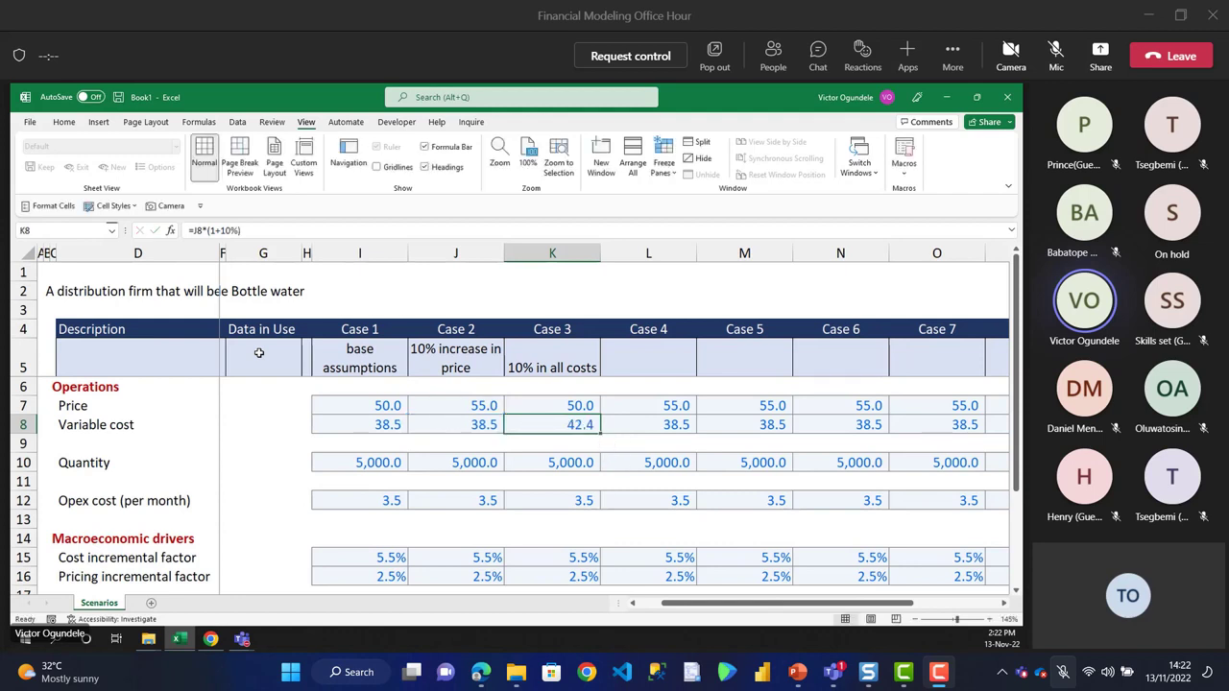
# - Replace the Case 3 variable cost formula in K8 with the fixed value 42.35
pyautogui.press('F2')
pyautogui.press('F9')
pyautogui.press('Escape')
pyautogui.write('42.35')
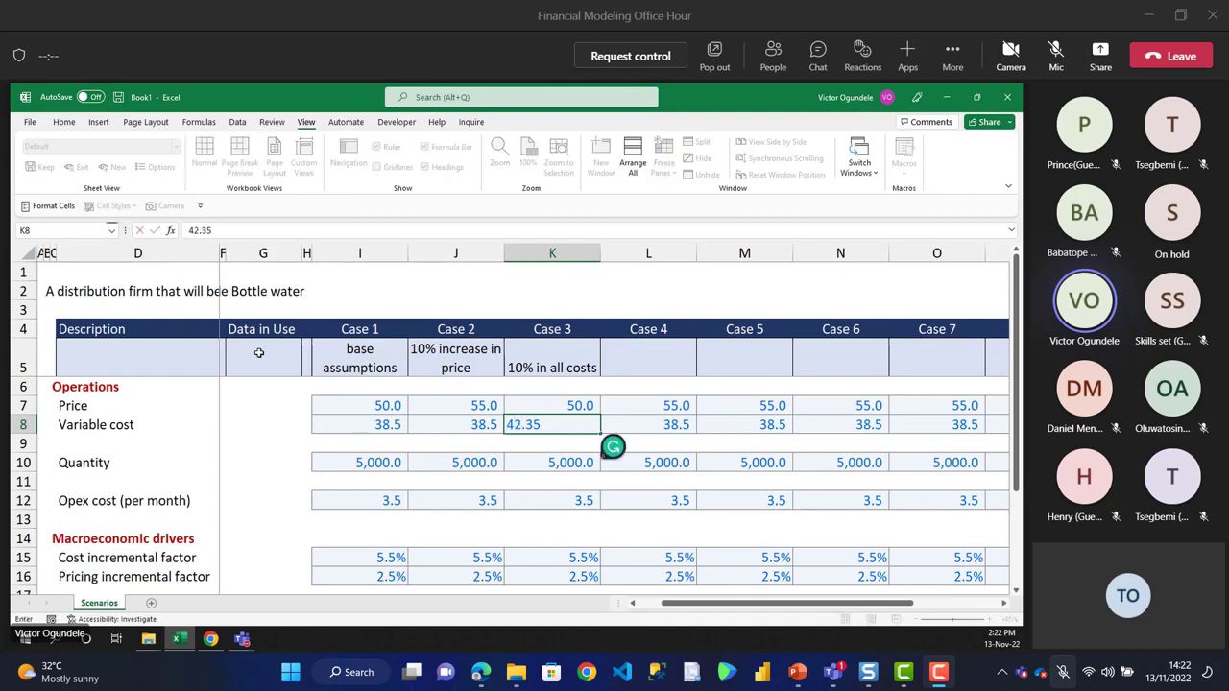
pyautogui.hotkey('ctrl', 'Return')
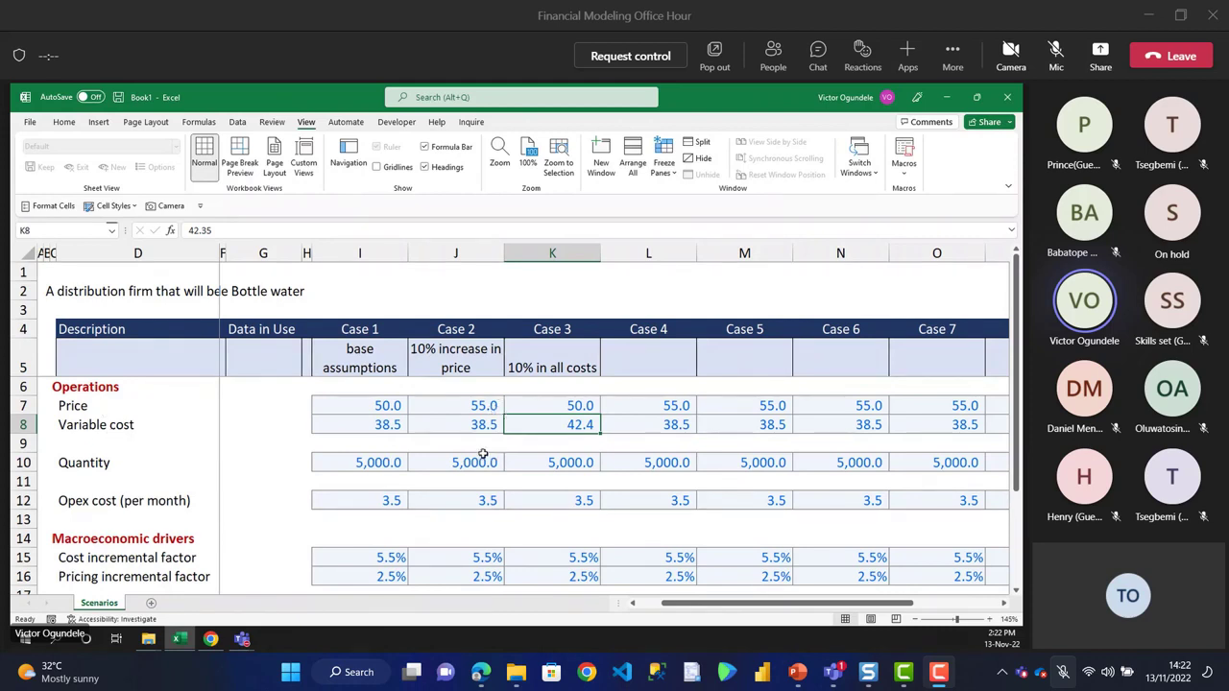
pyautogui.press('Up')
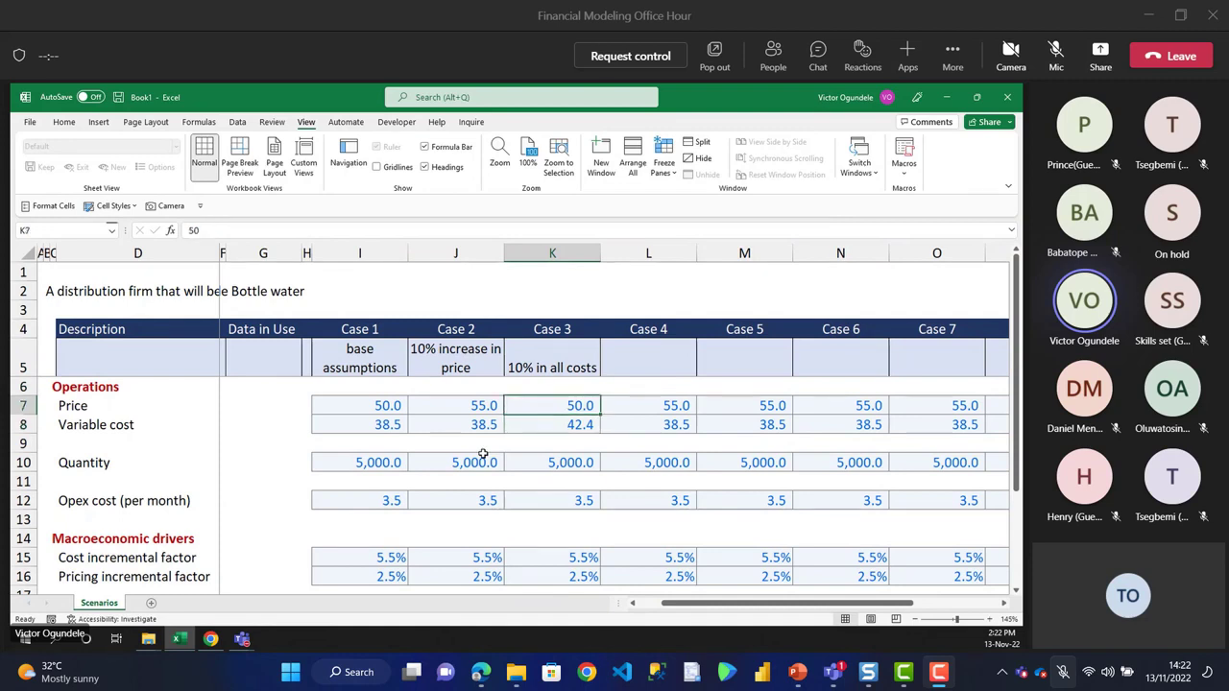
pyautogui.press('Up')
pyautogui.press('Up')
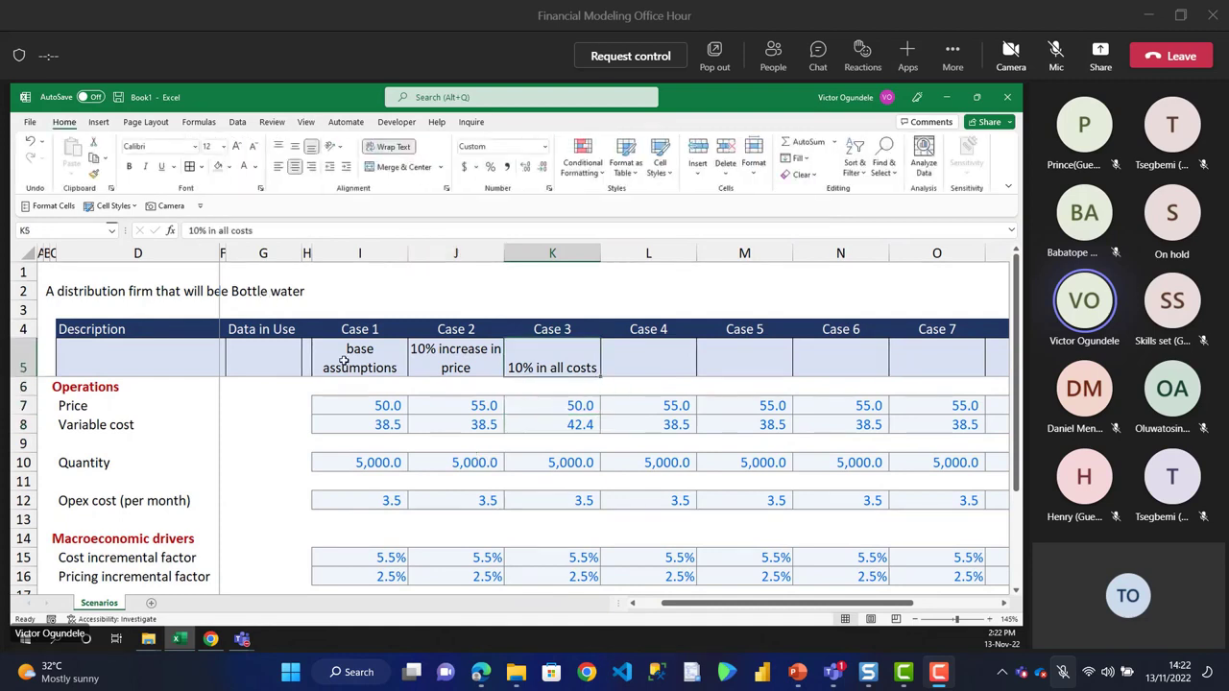
pyautogui.click(344, 362)
pyautogui.click(573, 355)
# - Calculate the Case 3 monthly opex cost in cell K12 with the formula =J12*(1+10%)
pyautogui.click(574, 500)
pyautogui.write('=')
pyautogui.press('Left')
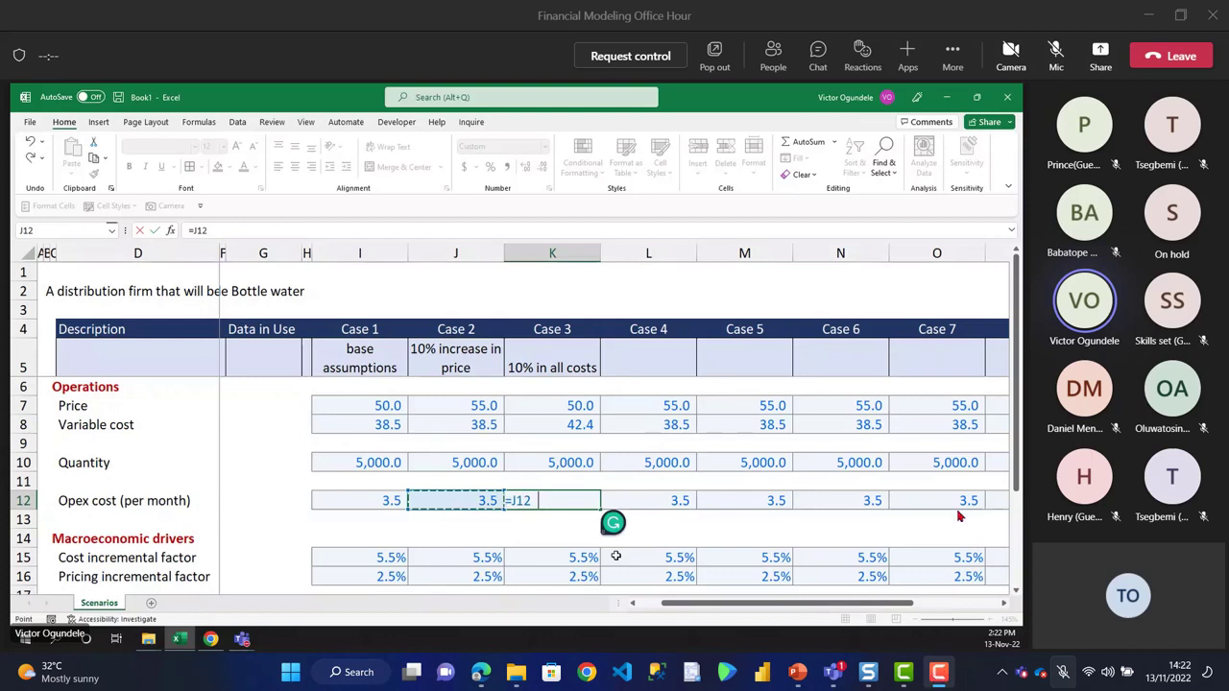
pyautogui.write('*91+10')
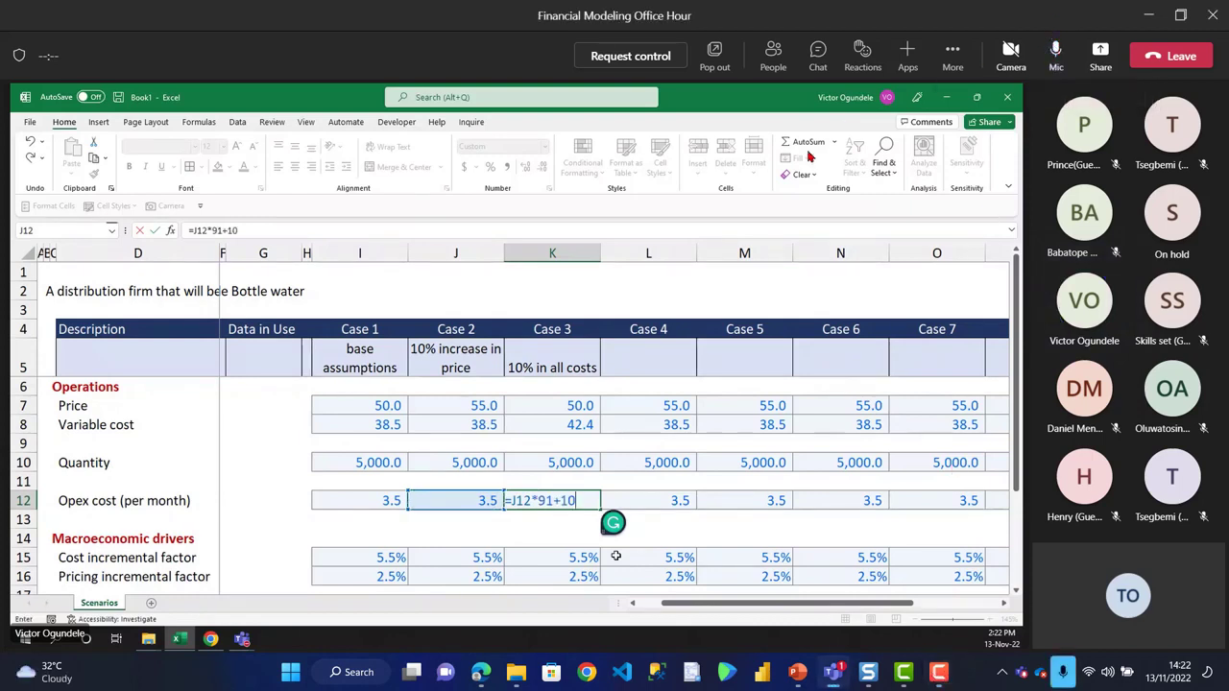
pyautogui.write('%')
pyautogui.press('BackSpace')
pyautogui.press('BackSpace')
pyautogui.press('BackSpace')
pyautogui.press('BackSpace')
pyautogui.press('BackSpace')
pyautogui.press('BackSpace')
pyautogui.write('(1')
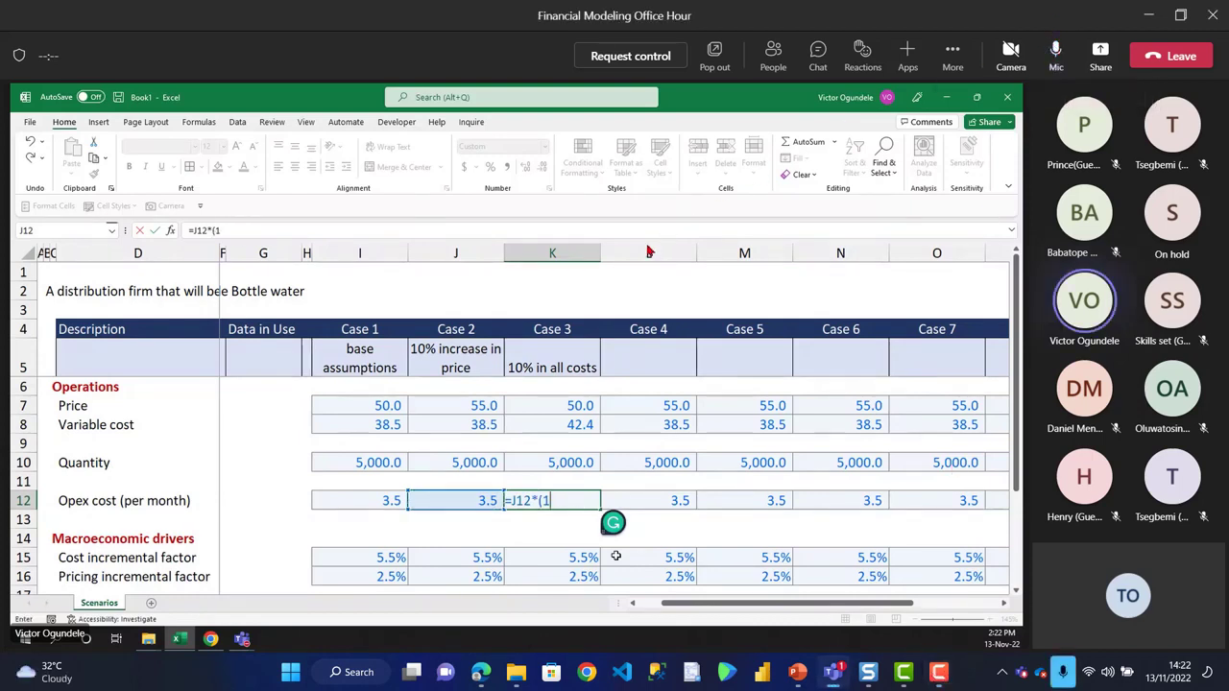
pyautogui.write('+10%)')
pyautogui.hotkey('ctrl', 'Return')
# - Replace the Case 3 opex cost formula in K12 with the fixed value 3.85
pyautogui.press('F2')
pyautogui.press('F9')
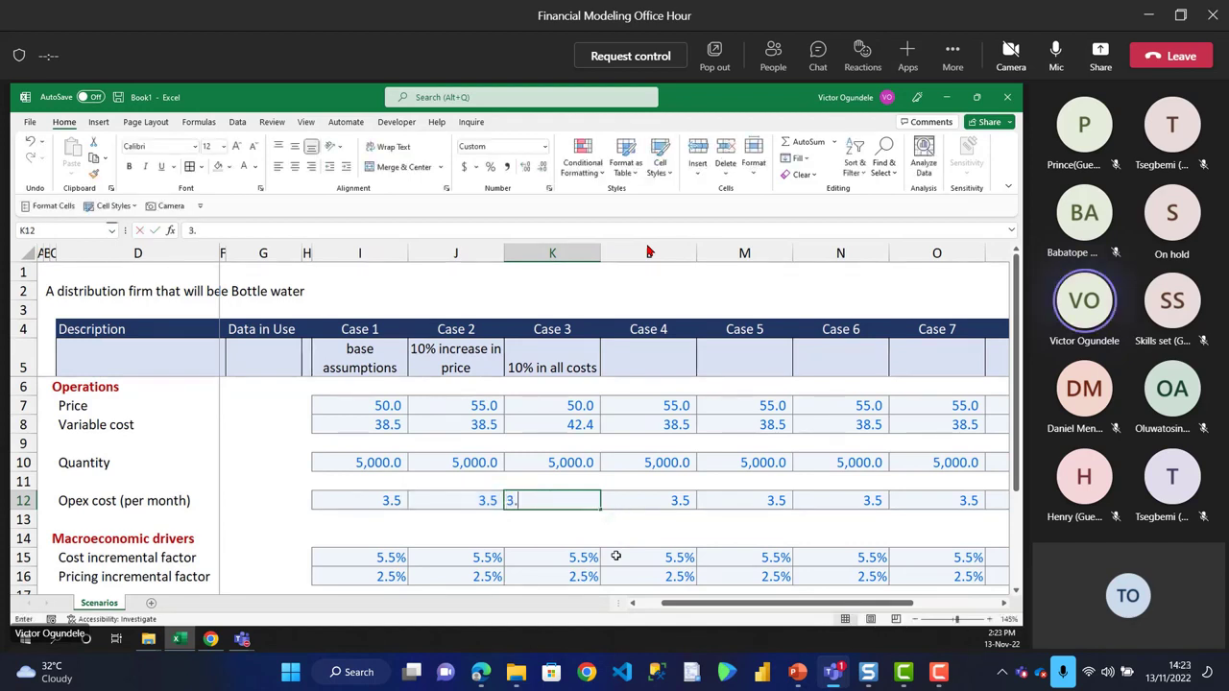
pyautogui.hotkey('ctrl', 'Return')
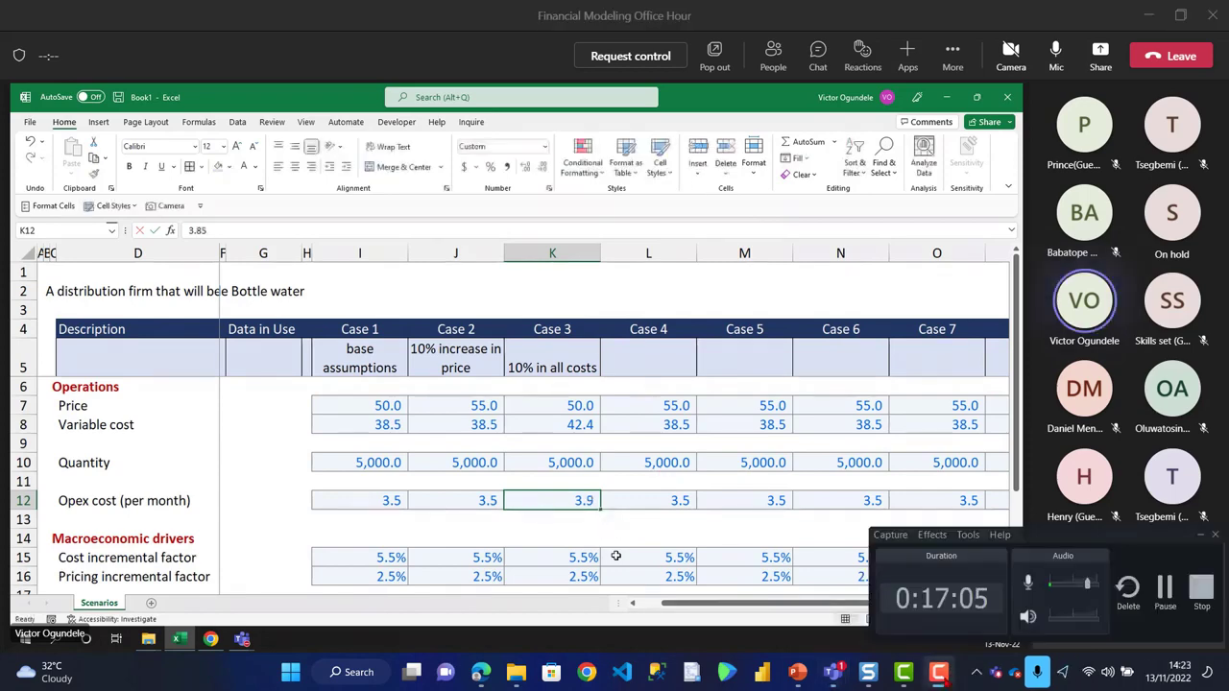
# - Show the opex cost and variable cost figures of the case columns with two decimal places
pyautogui.hotkey('ctrl', 'shift', 'Right')
pyautogui.press('Home')
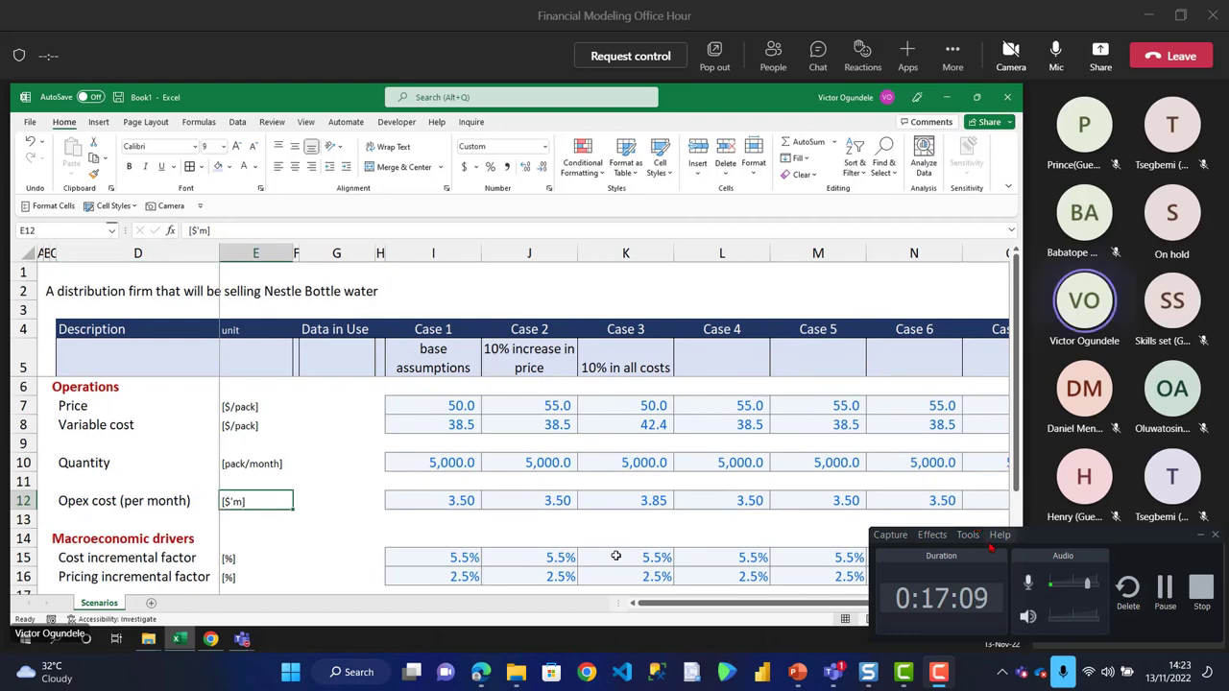
pyautogui.hotkey('ctrl', 'Right')
pyautogui.hotkey('ctrl', 'Up')
pyautogui.hotkey('ctrl', 'Up')
pyautogui.hotkey('ctrl', 'shift', 'Right')
pyautogui.press('F4')
pyautogui.press('Left')
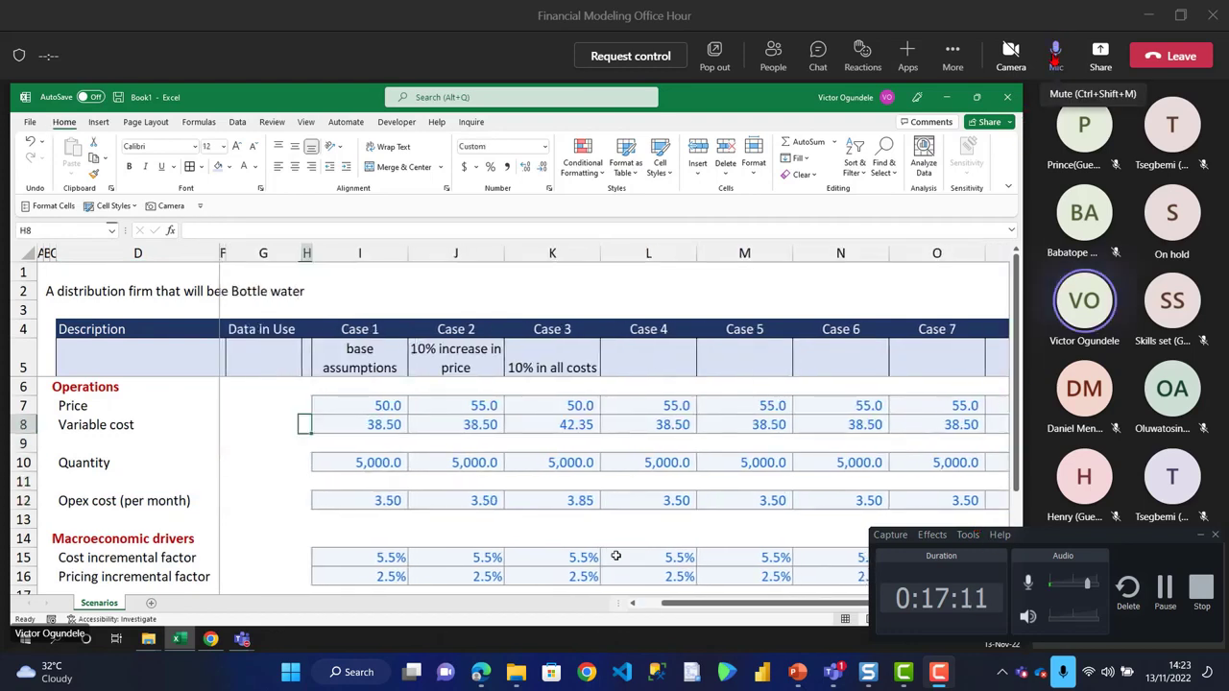
pyautogui.press('Right')
pyautogui.press('Down')
pyautogui.press('Down')
pyautogui.click(1055, 57)
pyautogui.press('Down')
pyautogui.press('Down')
pyautogui.press('Right')
pyautogui.press('Right')
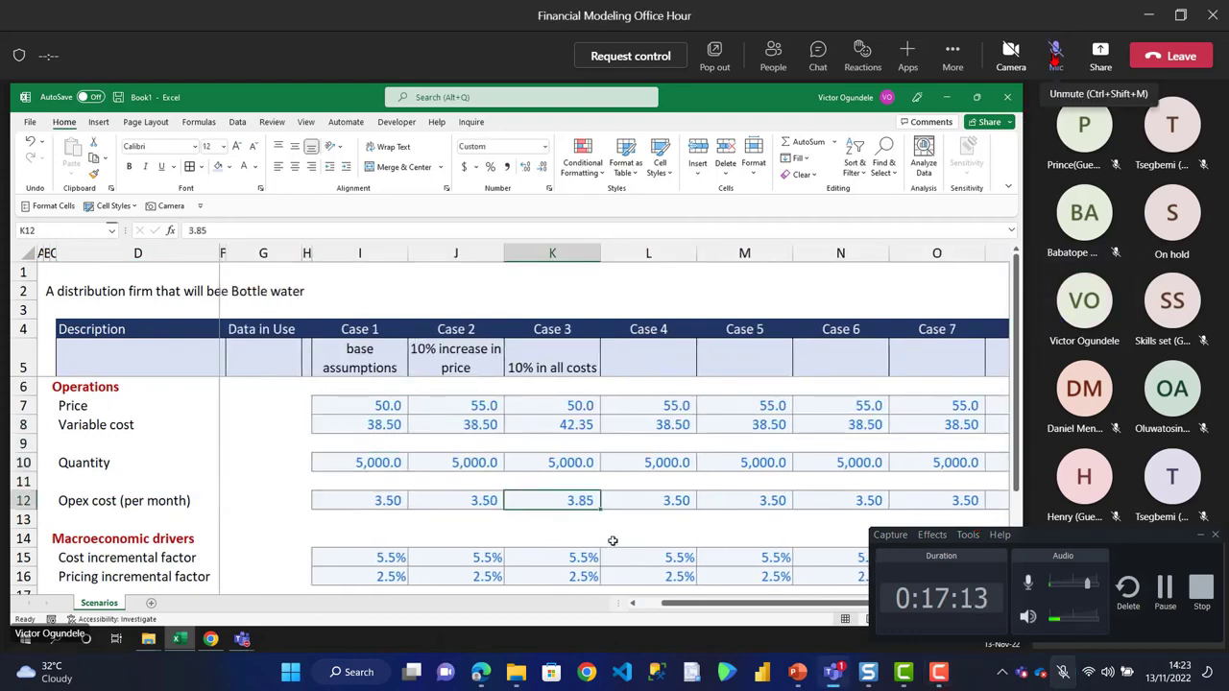
pyautogui.click(553, 369)
pyautogui.click(565, 419)
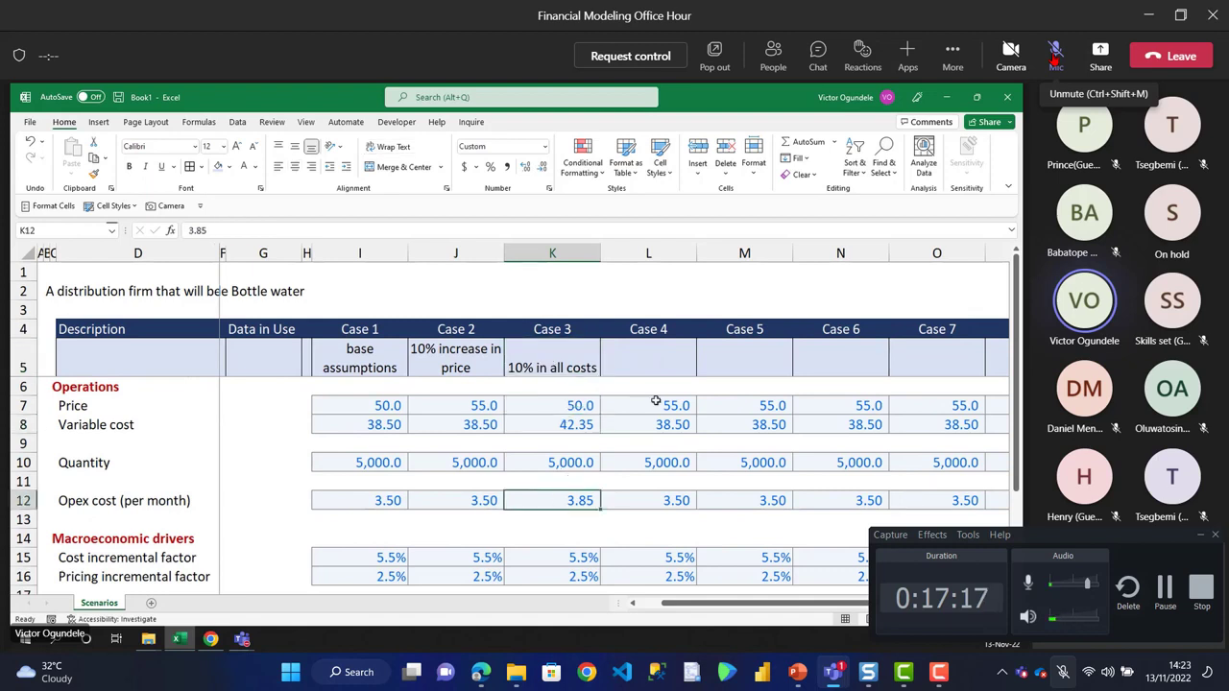
pyautogui.click(1055, 58)
# - Enter the Case 4 note "15% increase in Opex and 2% increase in price" in cell L5 and widen column L
pyautogui.click(659, 374)
pyautogui.write('1')
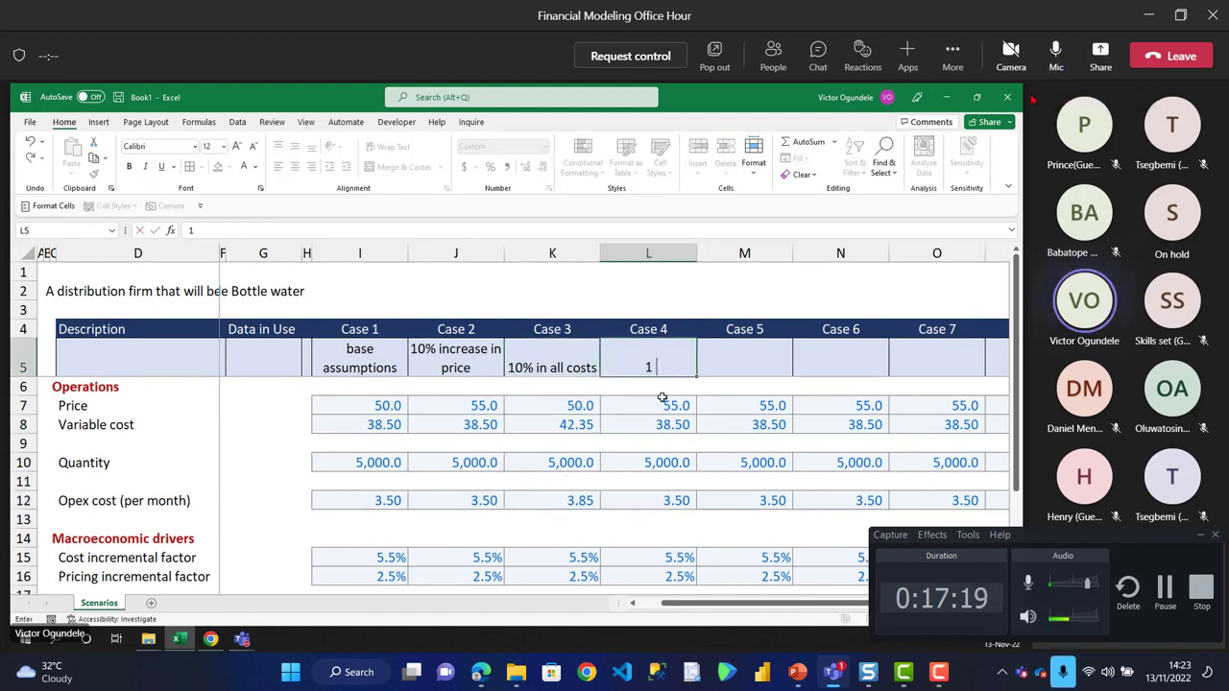
pyautogui.write('5% increase in')
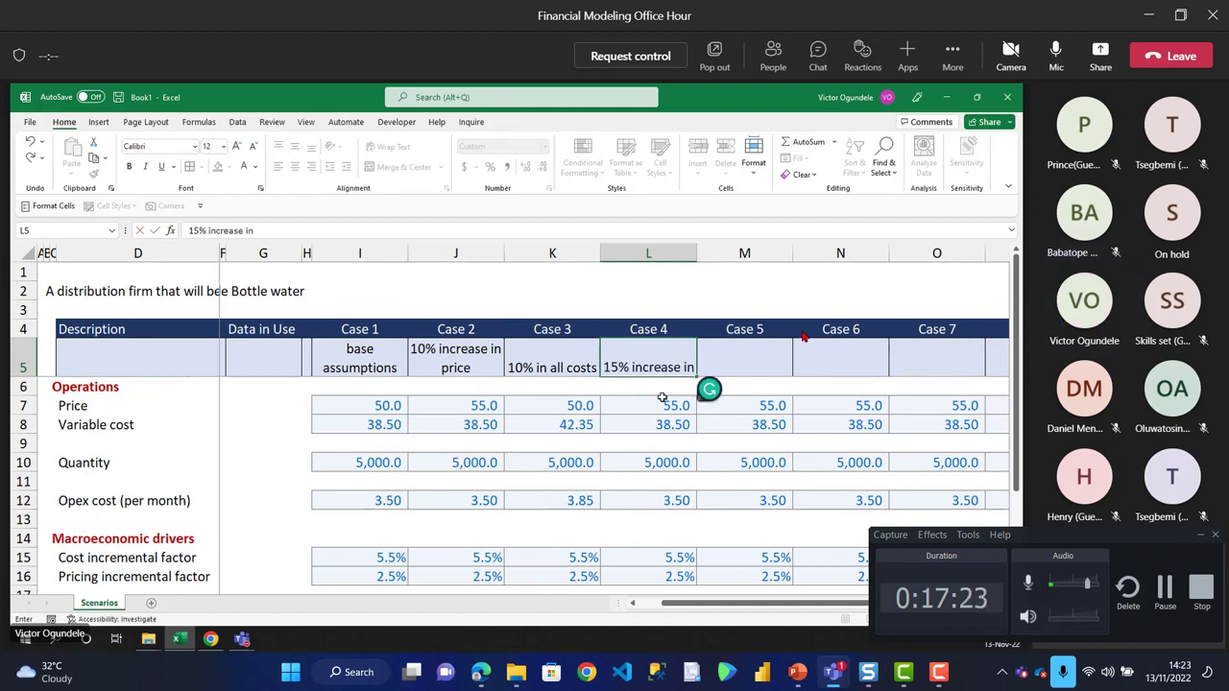
pyautogui.write(' Opex')
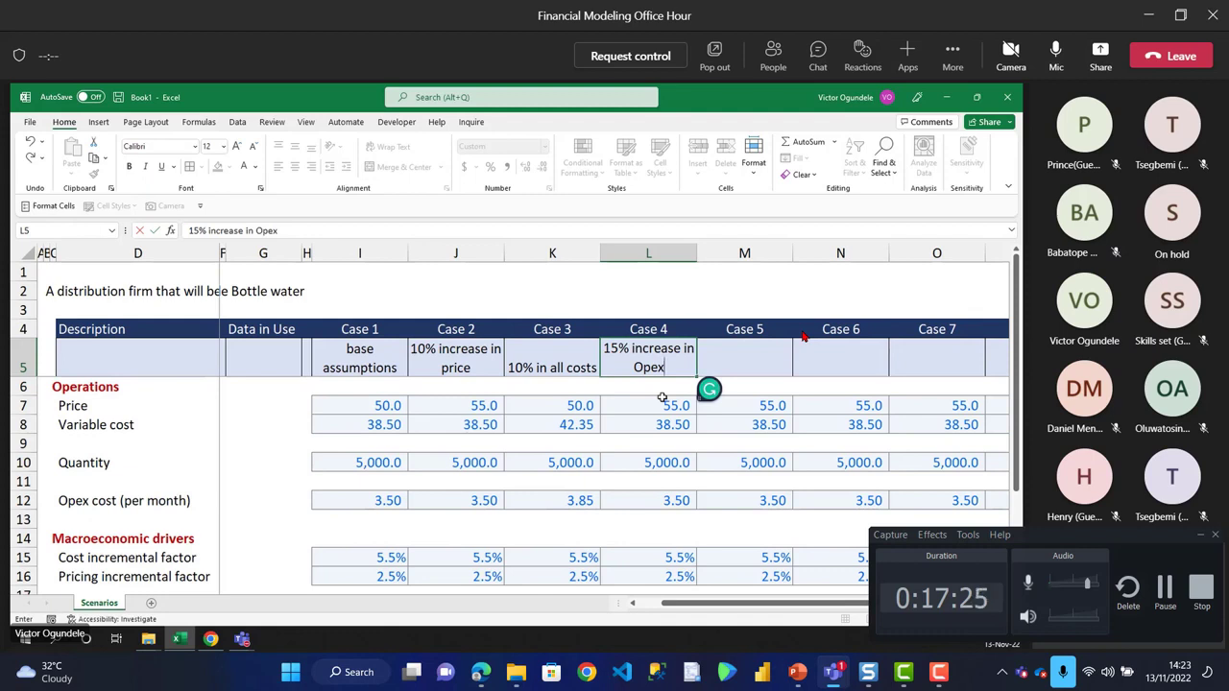
pyautogui.write(' and')
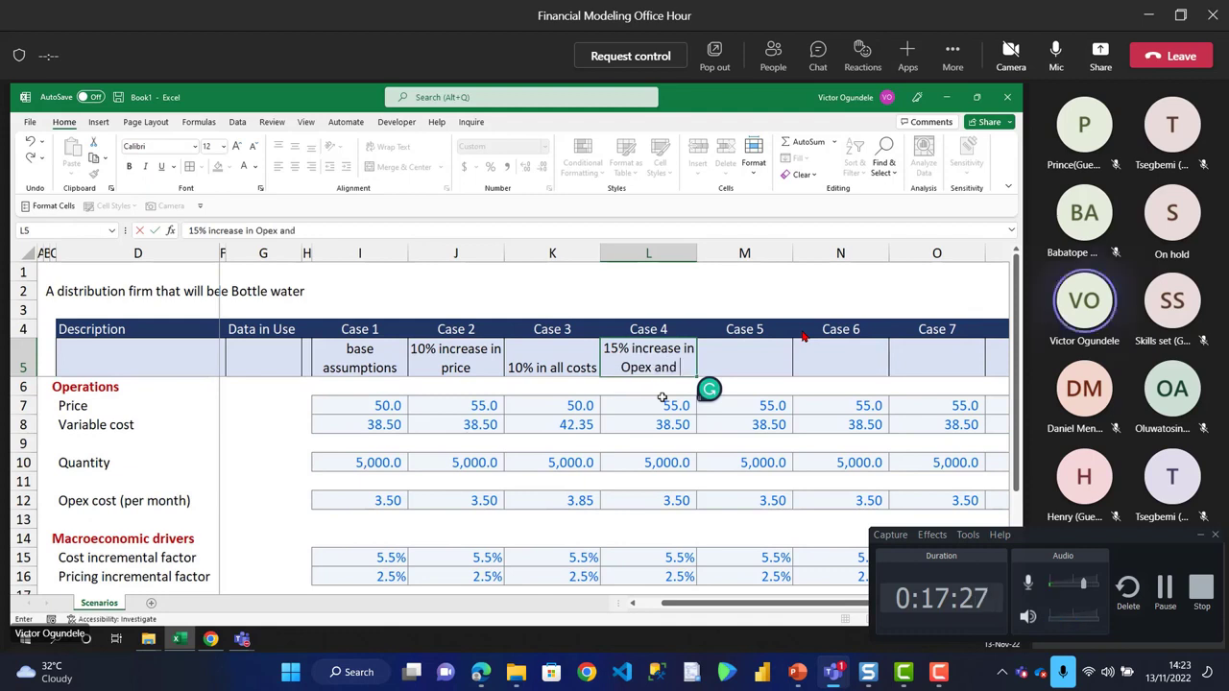
pyautogui.write(' 2%')
pyautogui.write(' increas')
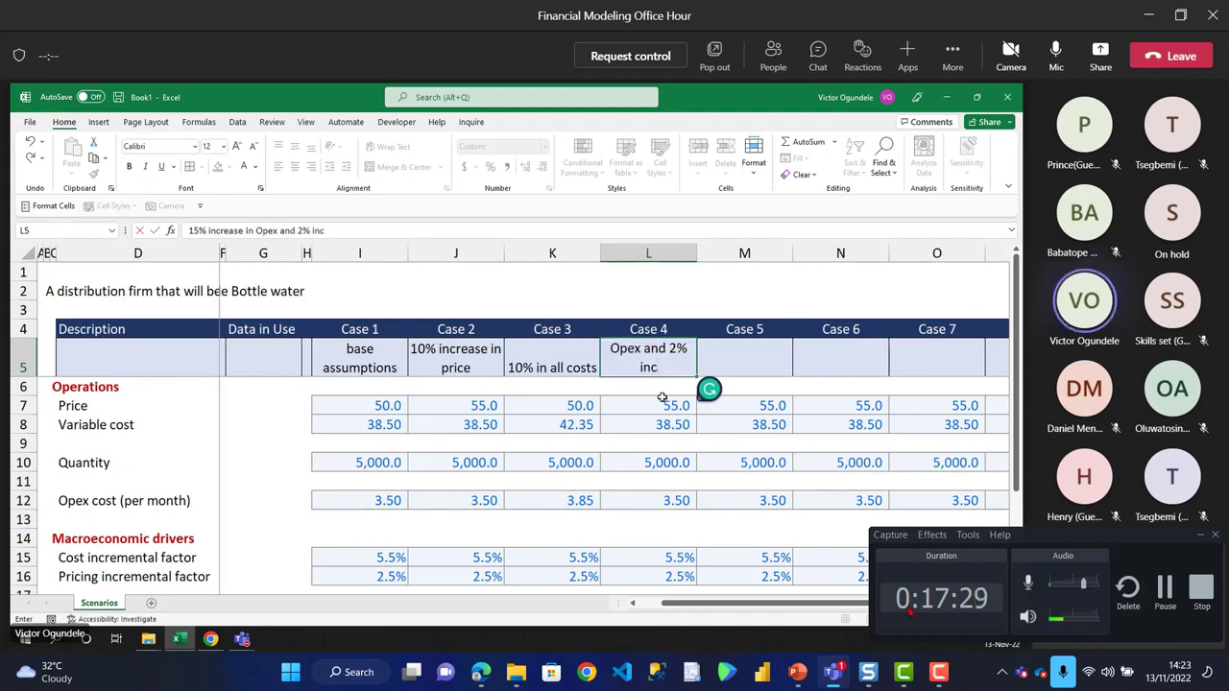
pyautogui.write('e')
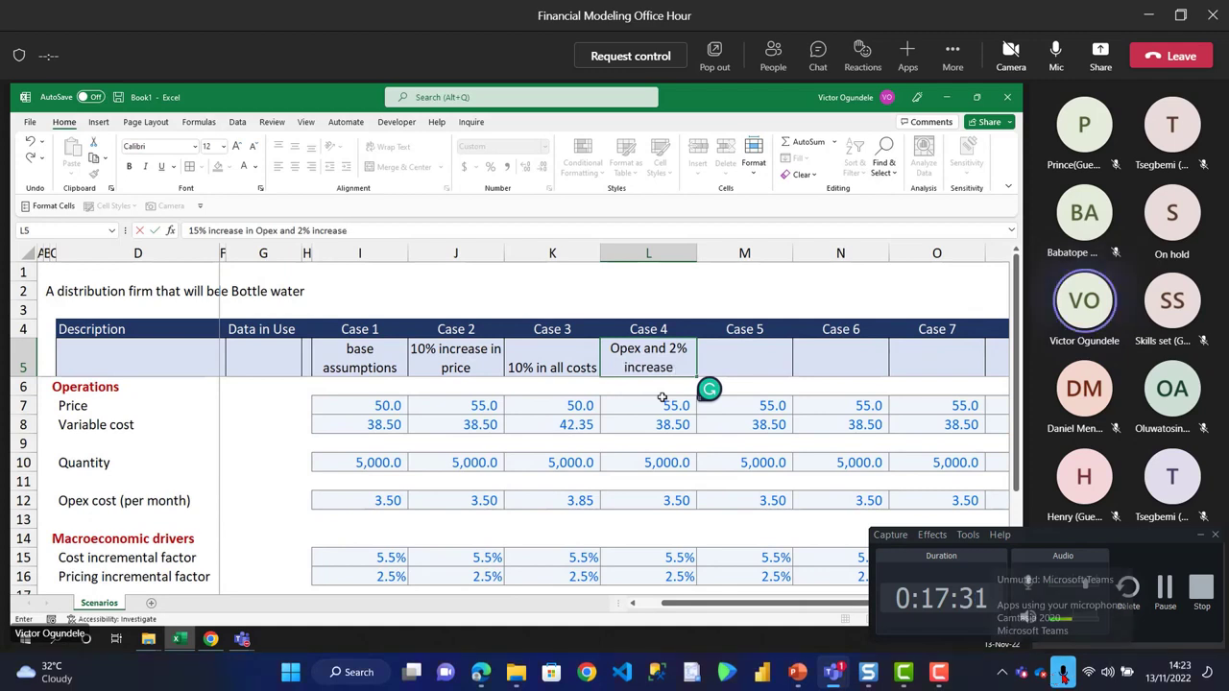
pyautogui.write(' in price')
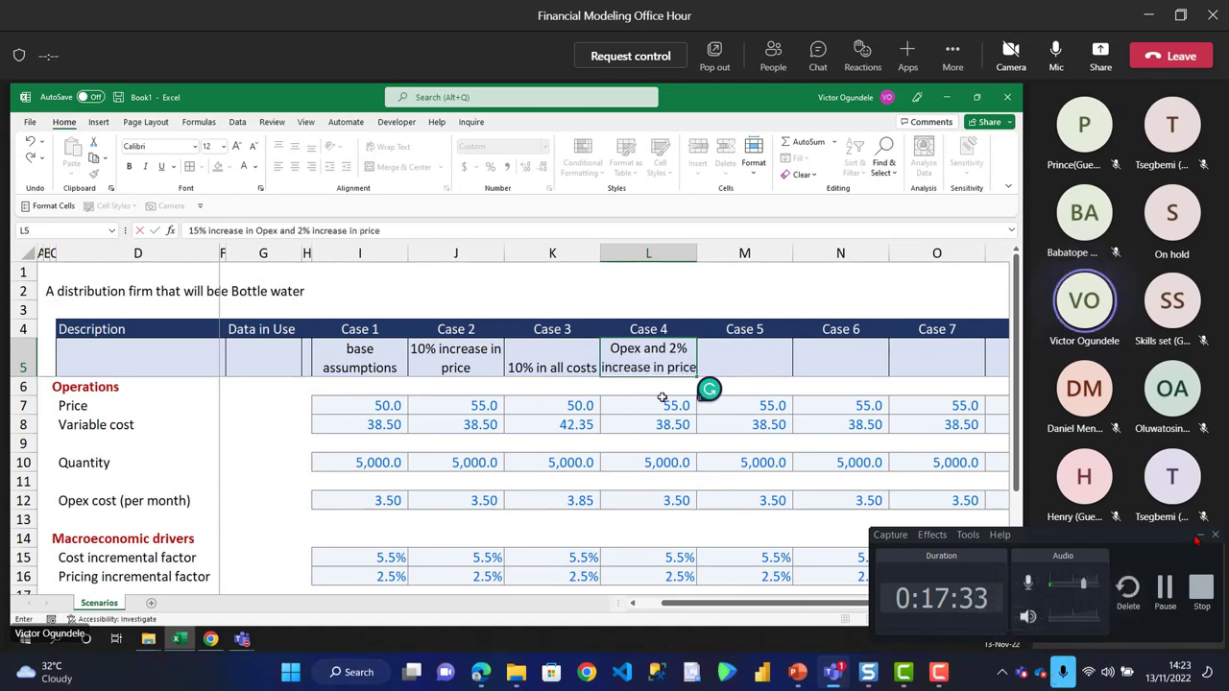
pyautogui.hotkey('ctrl', 'Return')
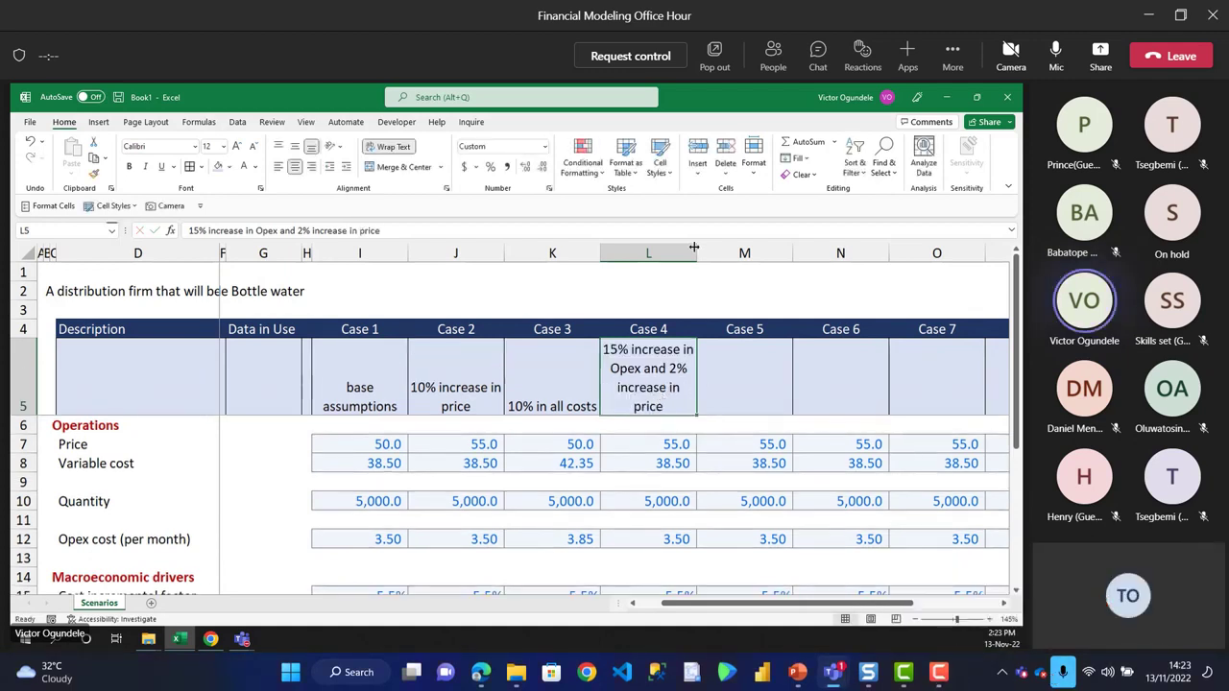
pyautogui.moveTo(696, 253); pyautogui.dragTo(721, 252)
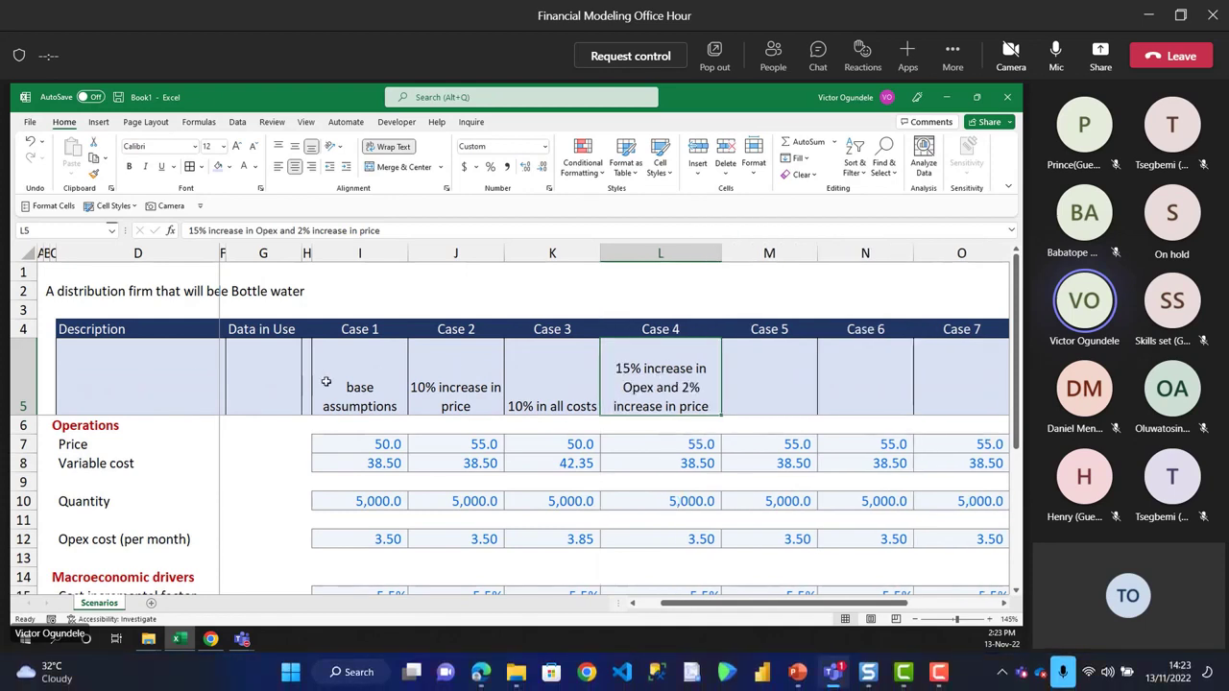
# - Align the contents of the case notes row, D5:R5, to the top of the cells
pyautogui.click(171, 363)
pyautogui.hotkey('shift', 'Right')
pyautogui.hotkey('shift', 'Right')
pyautogui.hotkey('shift', 'Right')
pyautogui.hotkey('shift', 'Right')
pyautogui.hotkey('shift', 'Right')
pyautogui.hotkey('shift', 'Right')
pyautogui.hotkey('shift', 'Right')
pyautogui.hotkey('shift', 'Right')
pyautogui.hotkey('shift', 'Right')
pyautogui.hotkey('shift', 'Right')
pyautogui.hotkey('shift', 'Right')
pyautogui.hotkey('shift', 'Right')
pyautogui.hotkey('shift', 'Right')
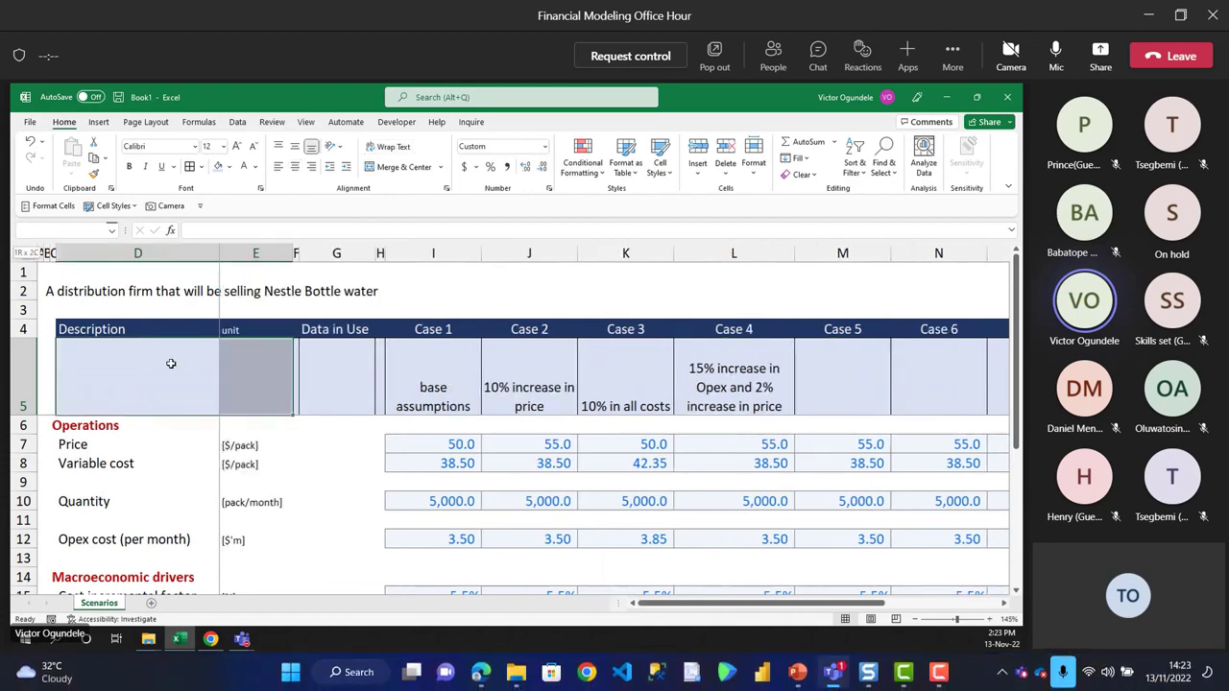
pyautogui.hotkey('shift', 'Right')
pyautogui.hotkey('shift', 'Right')
pyautogui.hotkey('shift', 'Left')
pyautogui.hotkey('shift', 'Left')
pyautogui.hotkey('shift', 'Left')
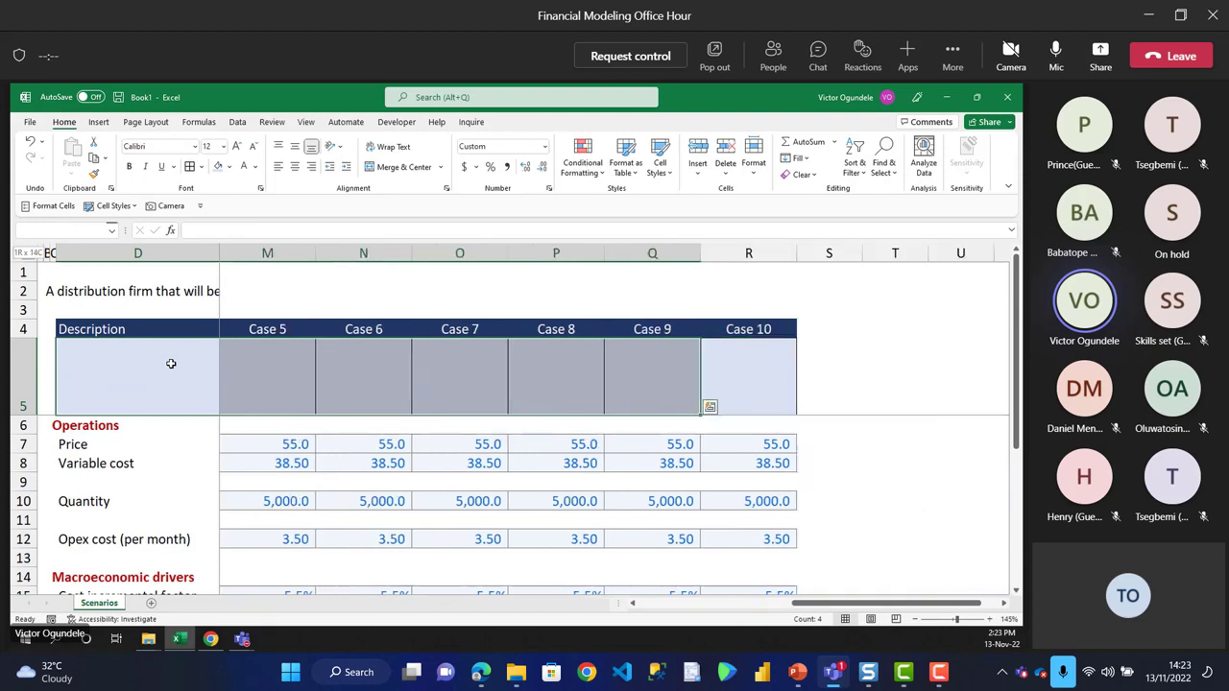
pyautogui.hotkey('shift', 'Right')
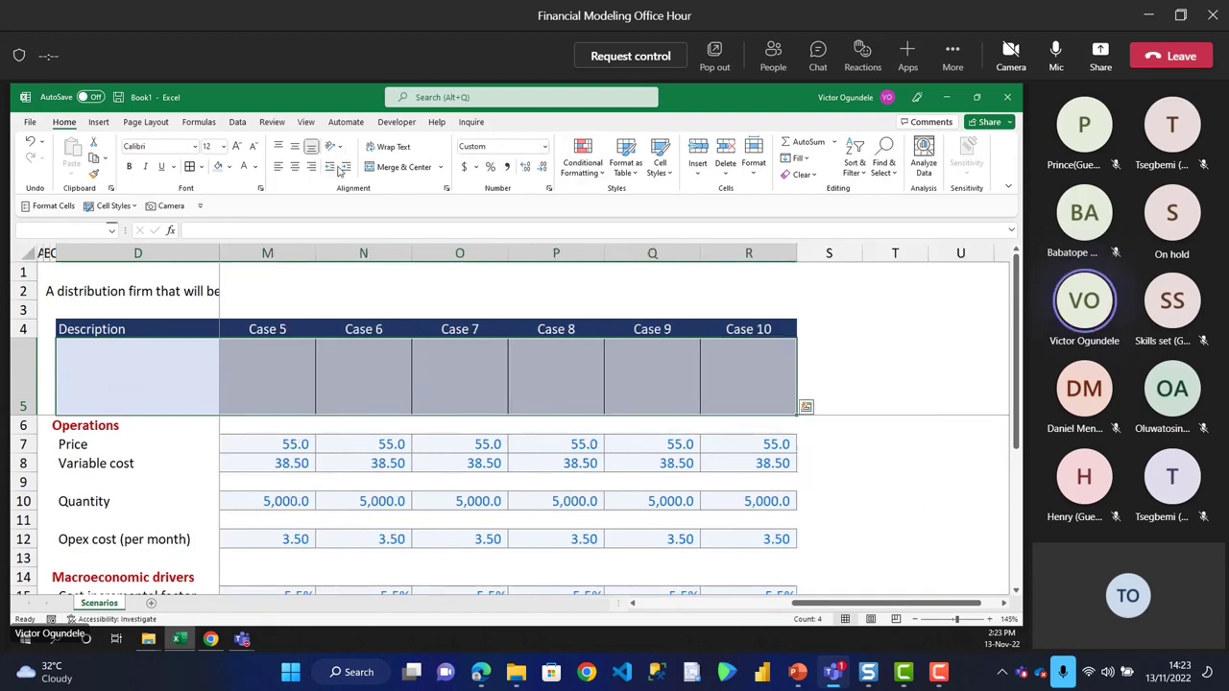
pyautogui.click(280, 146)
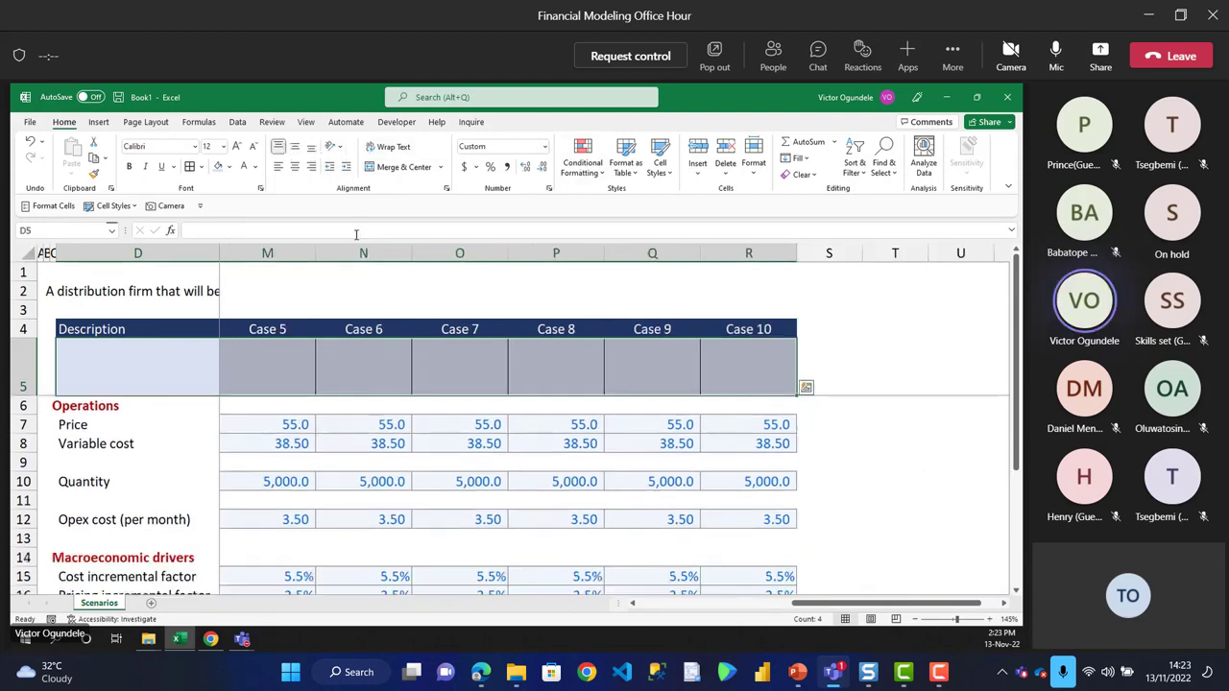
# - Calculate the Case 4 monthly opex cost in cell L12 with the formula =J12*(1+15%) and reopen it for editing
pyautogui.click(398, 387)
pyautogui.press('Left')
pyautogui.press('Left')
pyautogui.press('Left')
pyautogui.press('Left')
pyautogui.press('Left')
pyautogui.press('Right')
pyautogui.press('Right')
pyautogui.press('Right')
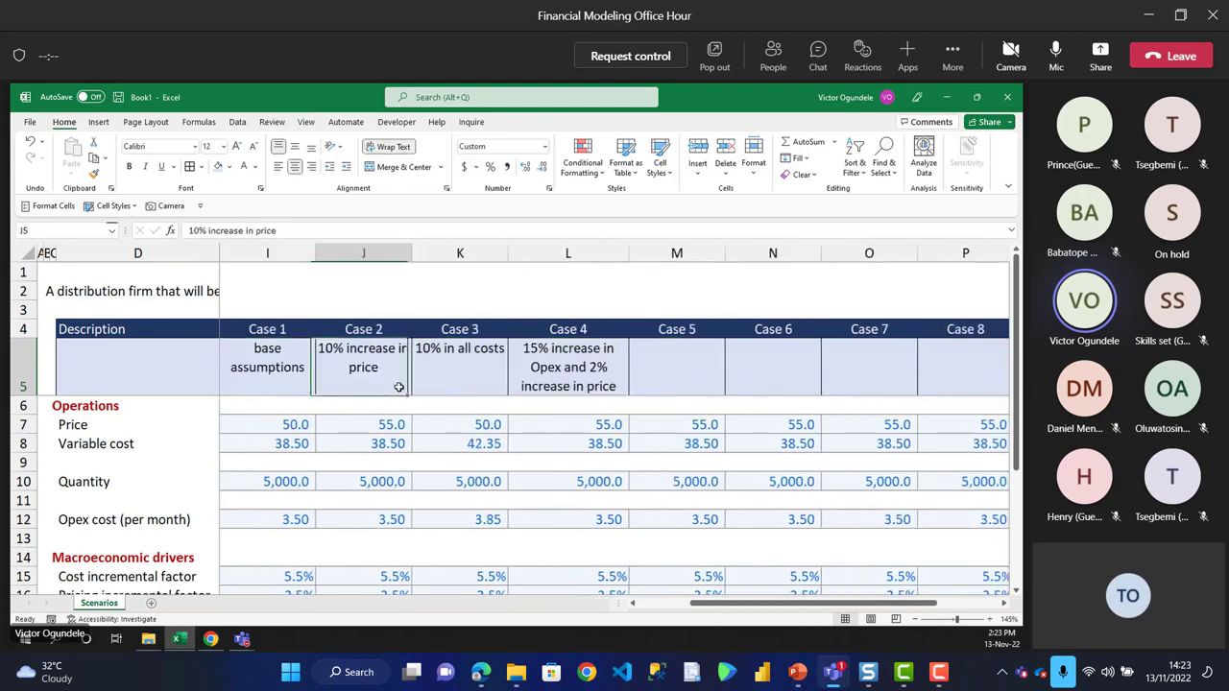
pyautogui.press('Down')
pyautogui.press('Down')
pyautogui.press('Down')
pyautogui.press('Down')
pyautogui.press('Down')
pyautogui.press('Down')
pyautogui.press('Down')
pyautogui.press('Down')
pyautogui.press('Down')
pyautogui.press('Down')
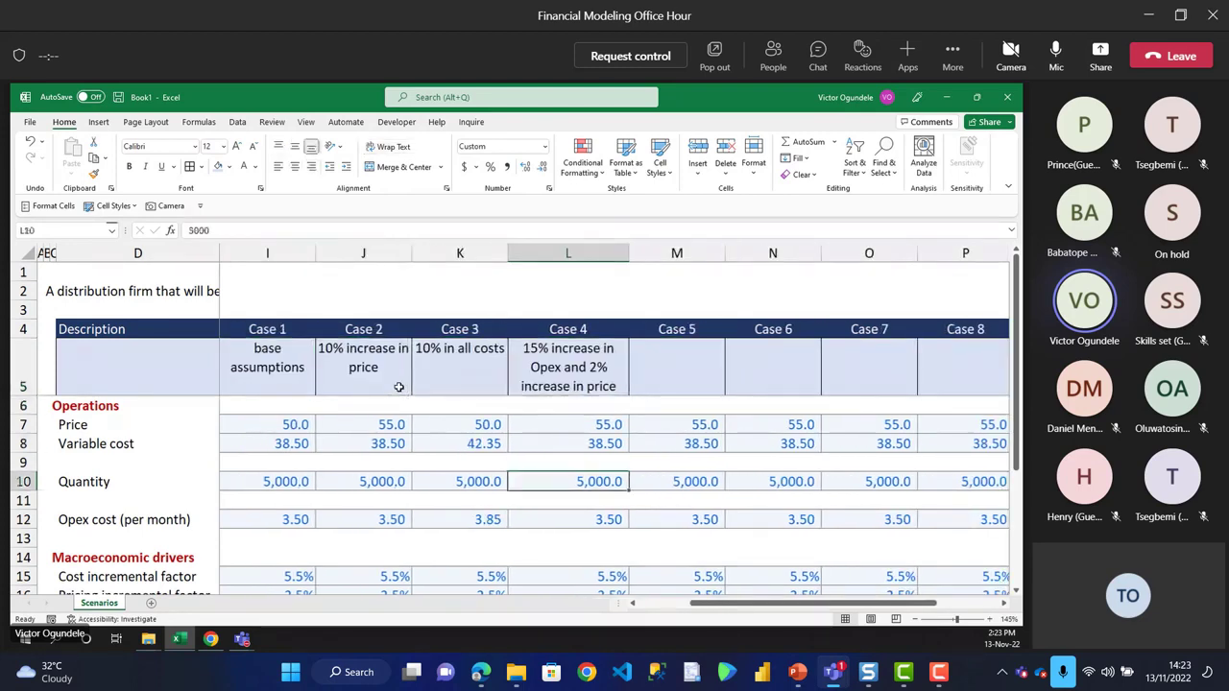
pyautogui.press('Up')
pyautogui.press('Up')
pyautogui.press('Up')
pyautogui.press('Left')
pyautogui.press('Left')
pyautogui.press('Left')
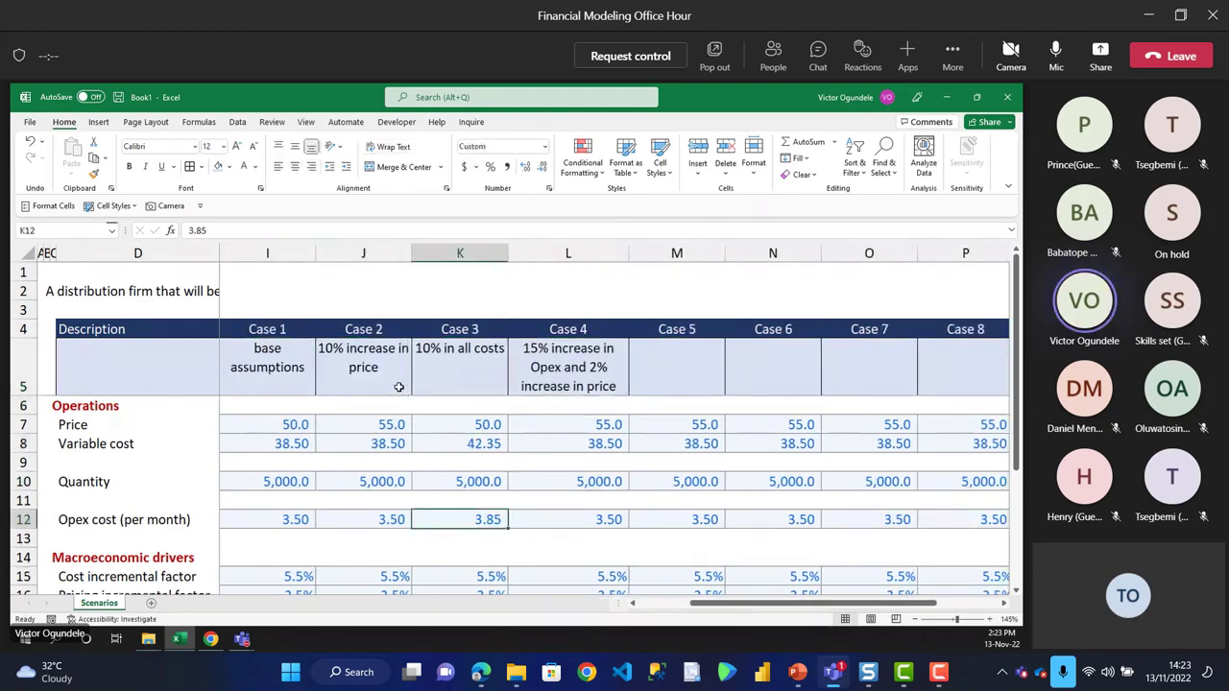
pyautogui.press('Right')
pyautogui.press('Right')
pyautogui.press('Right')
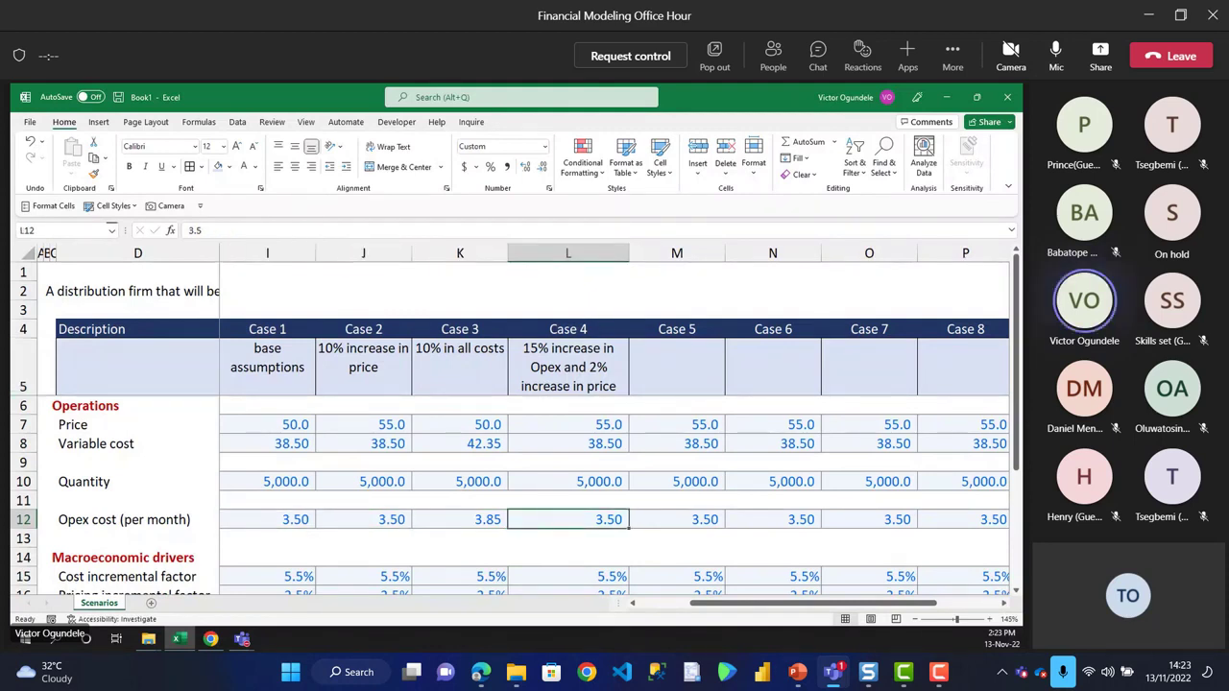
pyautogui.write('=')
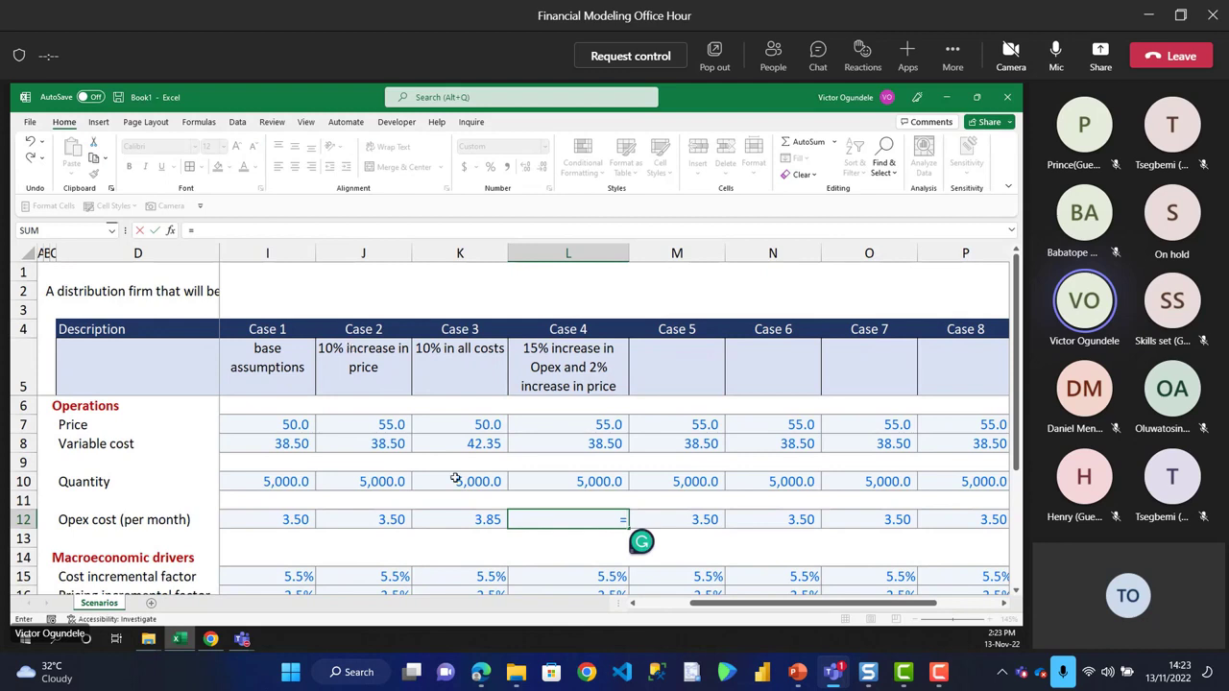
pyautogui.click(339, 523)
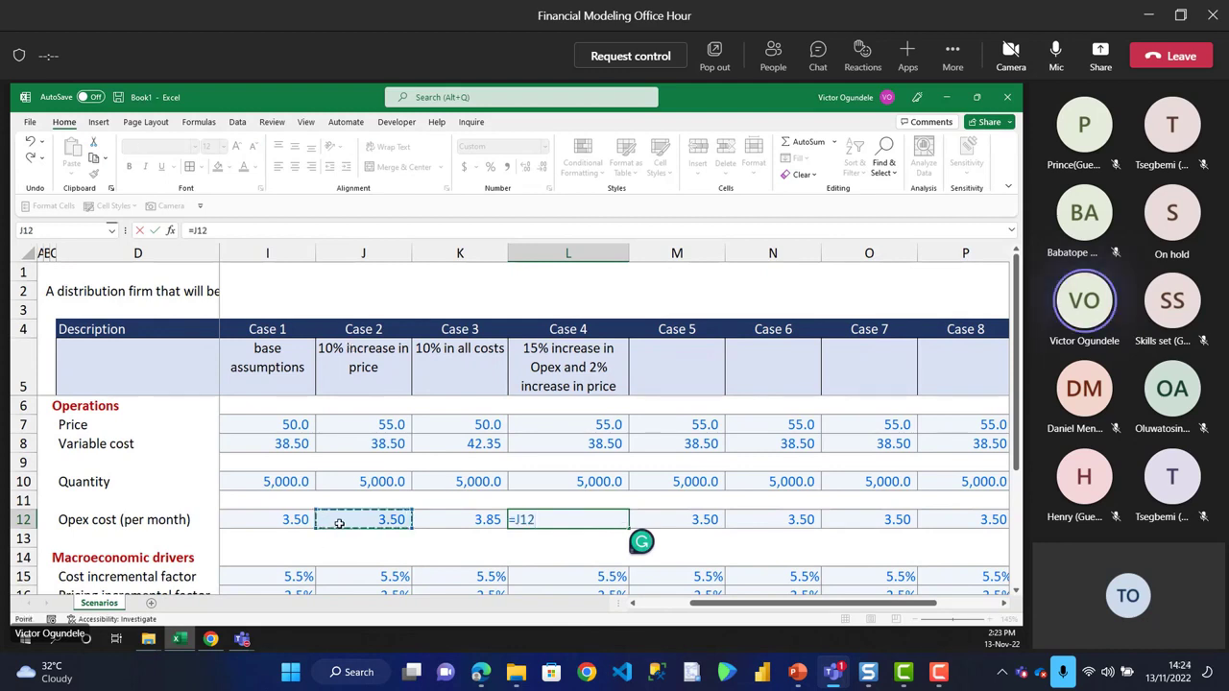
pyautogui.write('*(1+15%)')
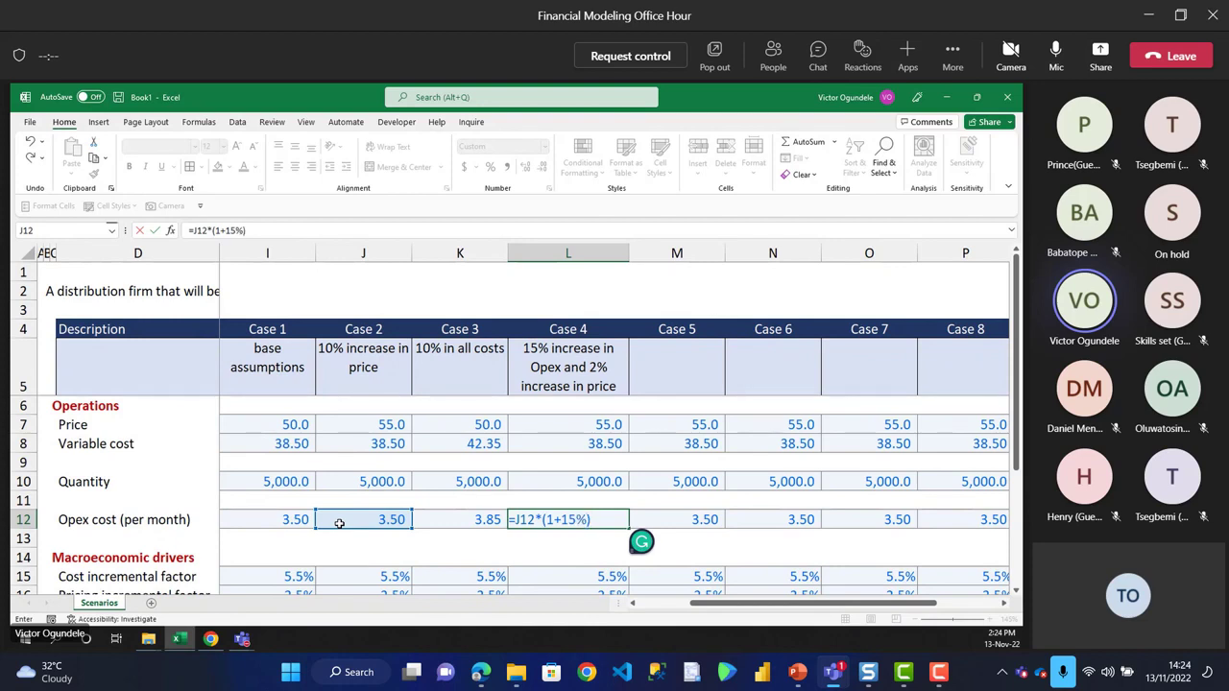
pyautogui.hotkey('ctrl', 'Return')
pyautogui.press('F2')
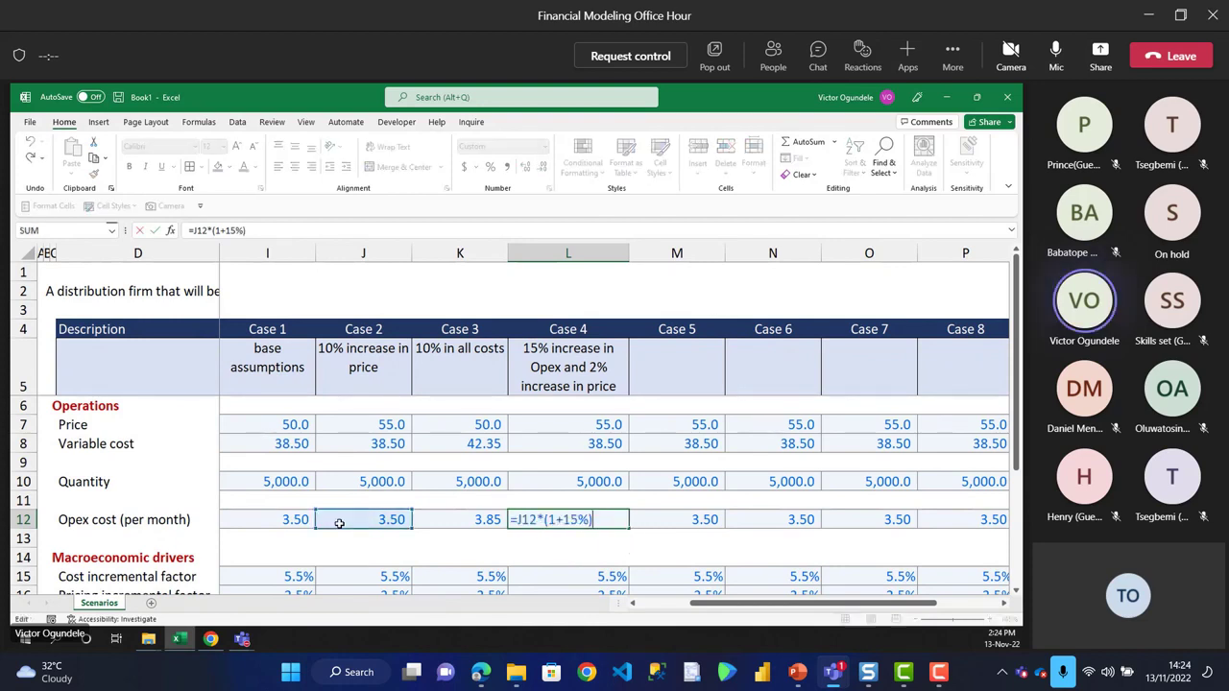
# - Replace the Case 4 opex cost formula with the fixed value 4.03
pyautogui.press('F9')
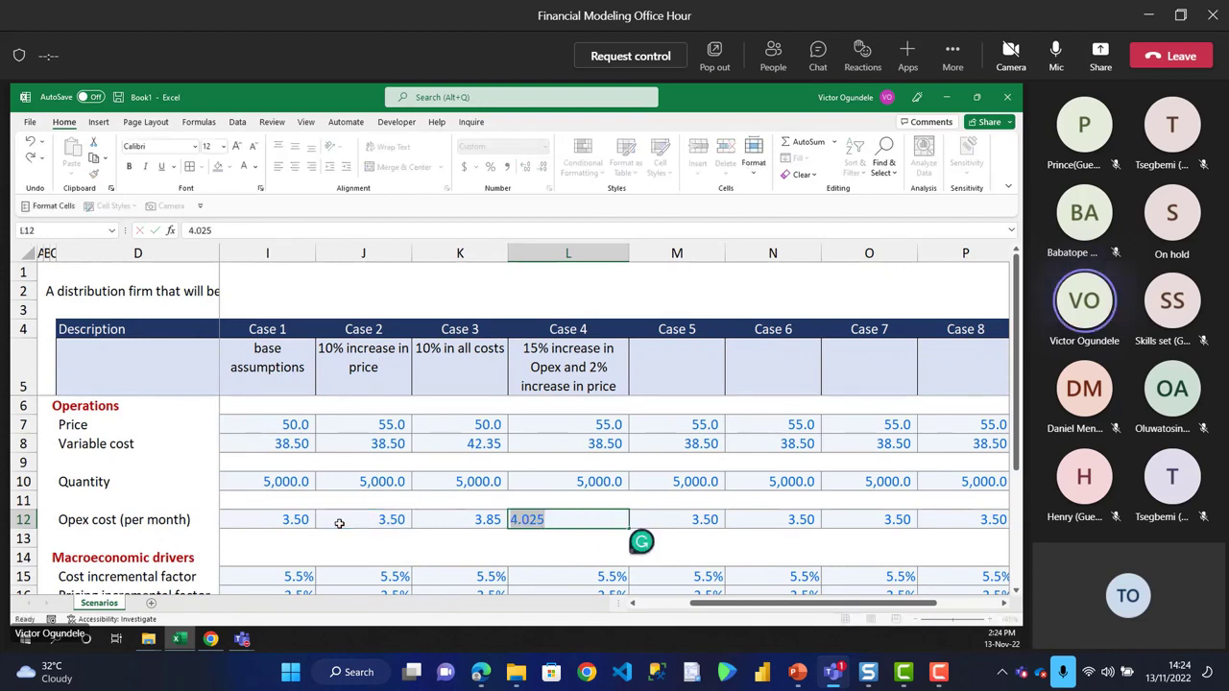
pyautogui.press('Escape')
pyautogui.write('4.')
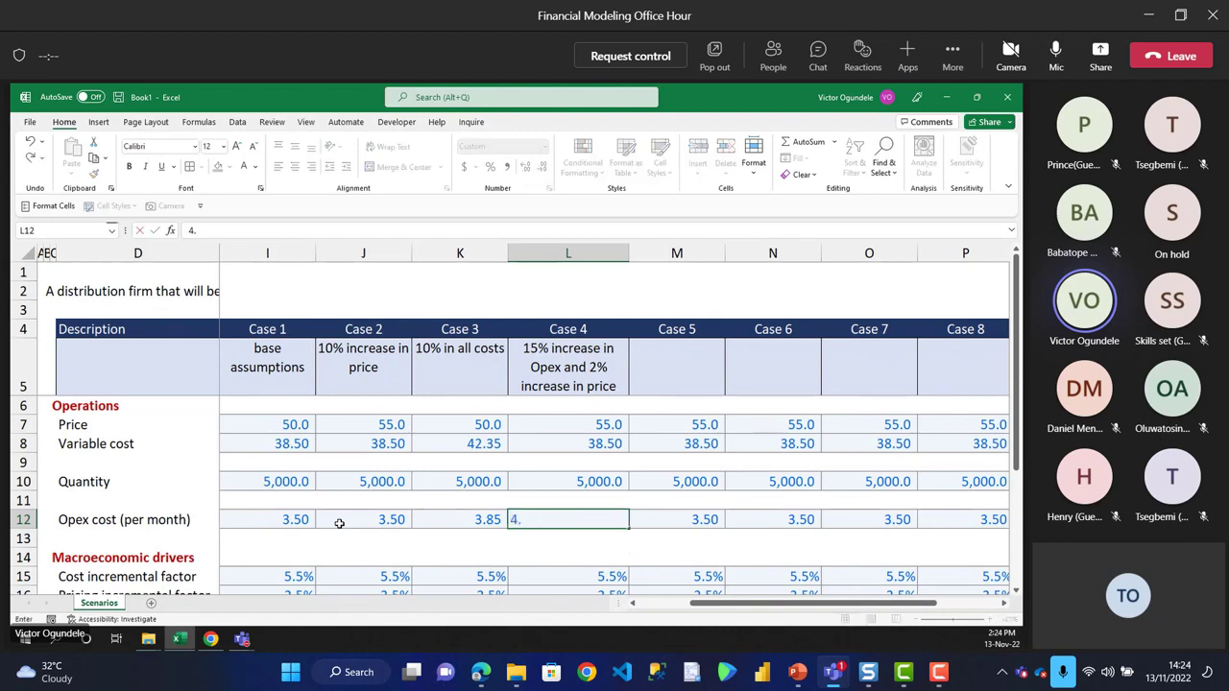
pyautogui.write('02')
pyautogui.press('BackSpace')
pyautogui.write('3')
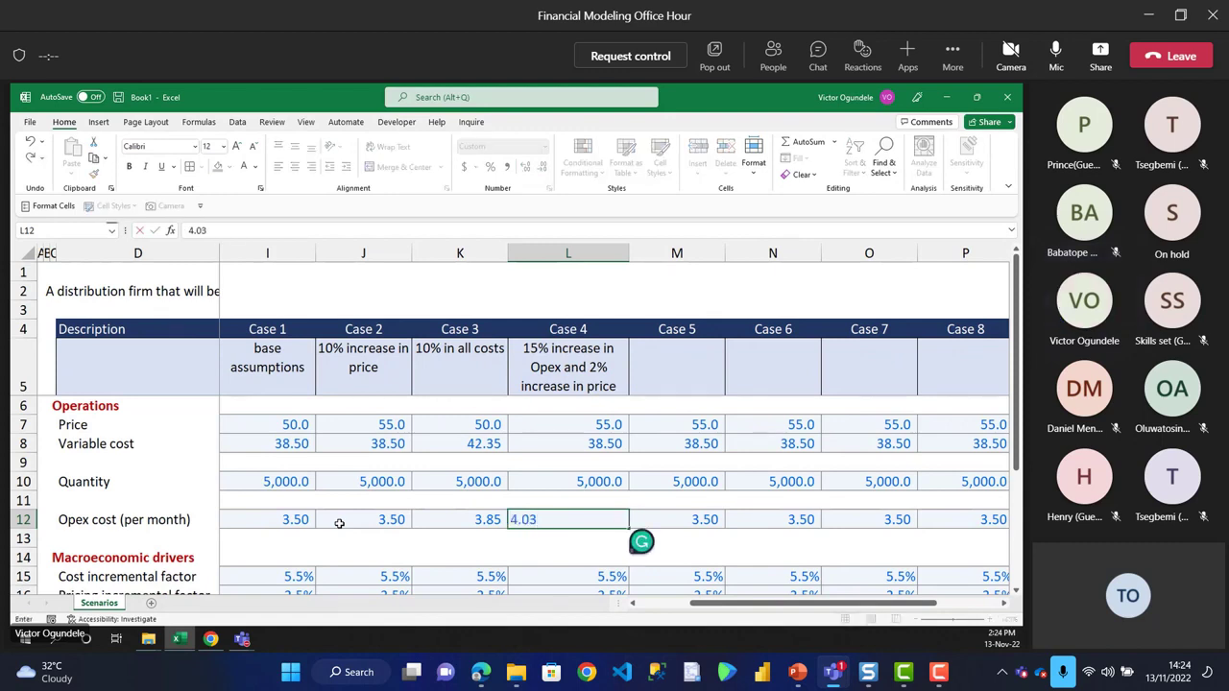
pyautogui.hotkey('ctrl', 'Return')
# - Set the price to 50 for Case 4 through Case 10
pyautogui.click(572, 424)
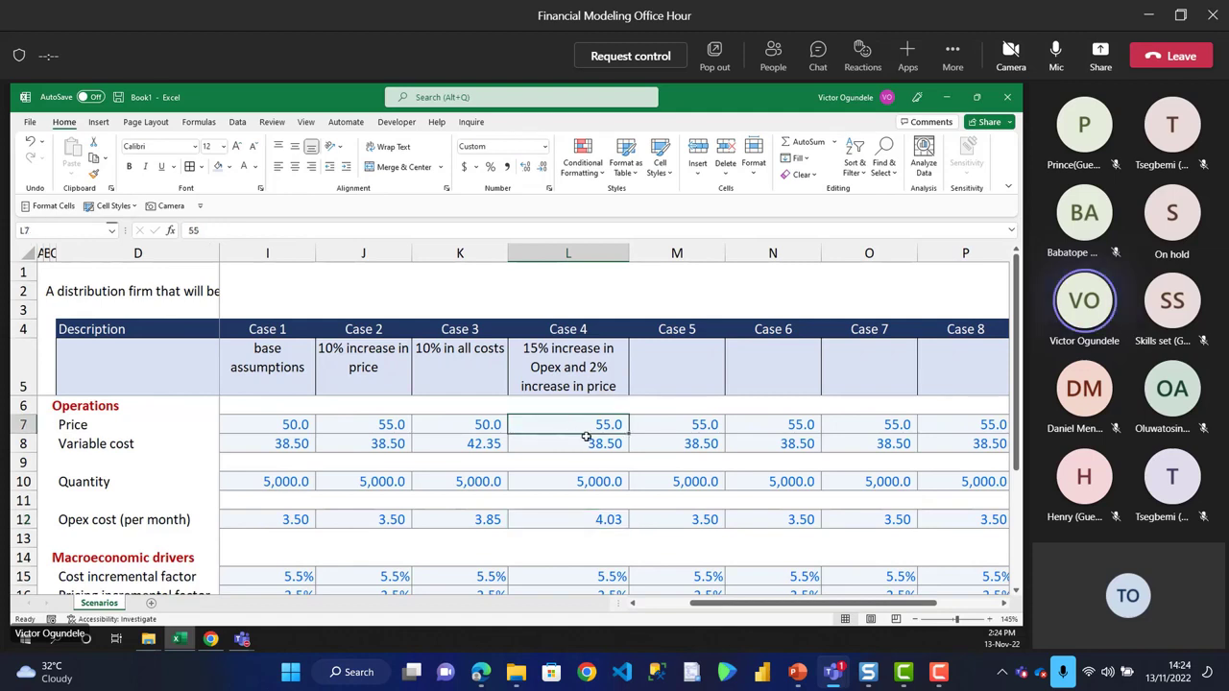
pyautogui.press('Left')
pyautogui.press('Left')
pyautogui.press('Left')
pyautogui.press('Left')
pyautogui.press('Right')
pyautogui.press('Right')
pyautogui.press('Right')
pyautogui.press('Right')
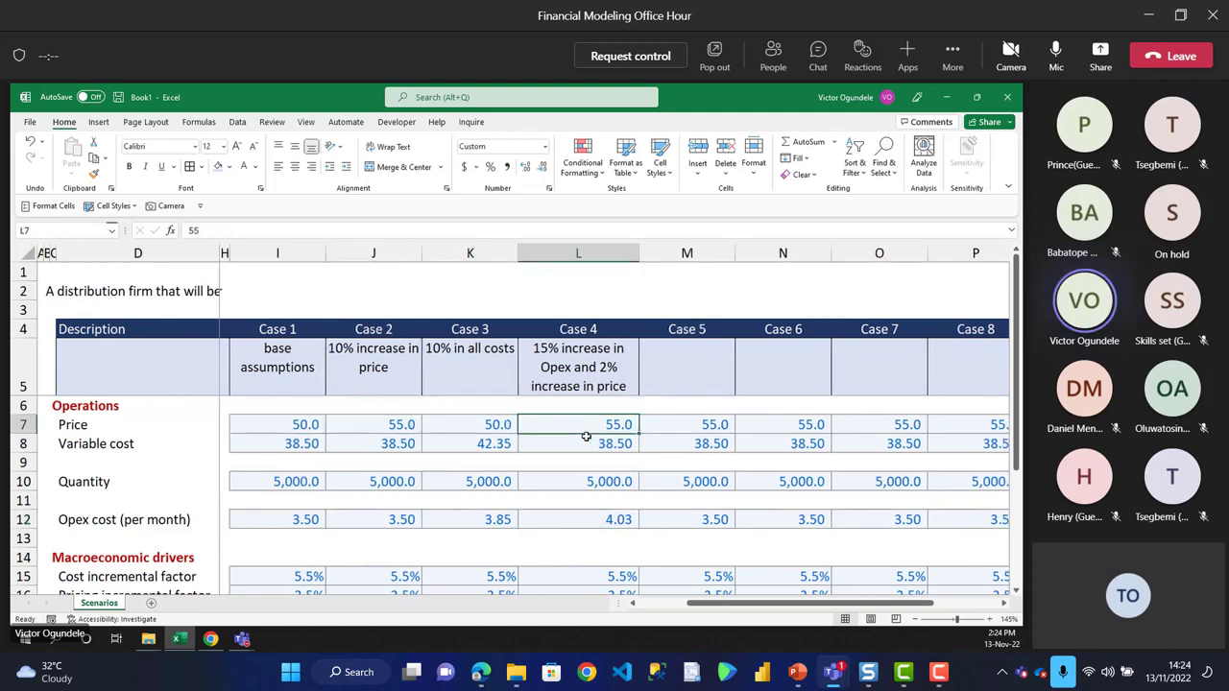
pyautogui.hotkey('ctrl', 'shift', 'Right')
pyautogui.write('50')
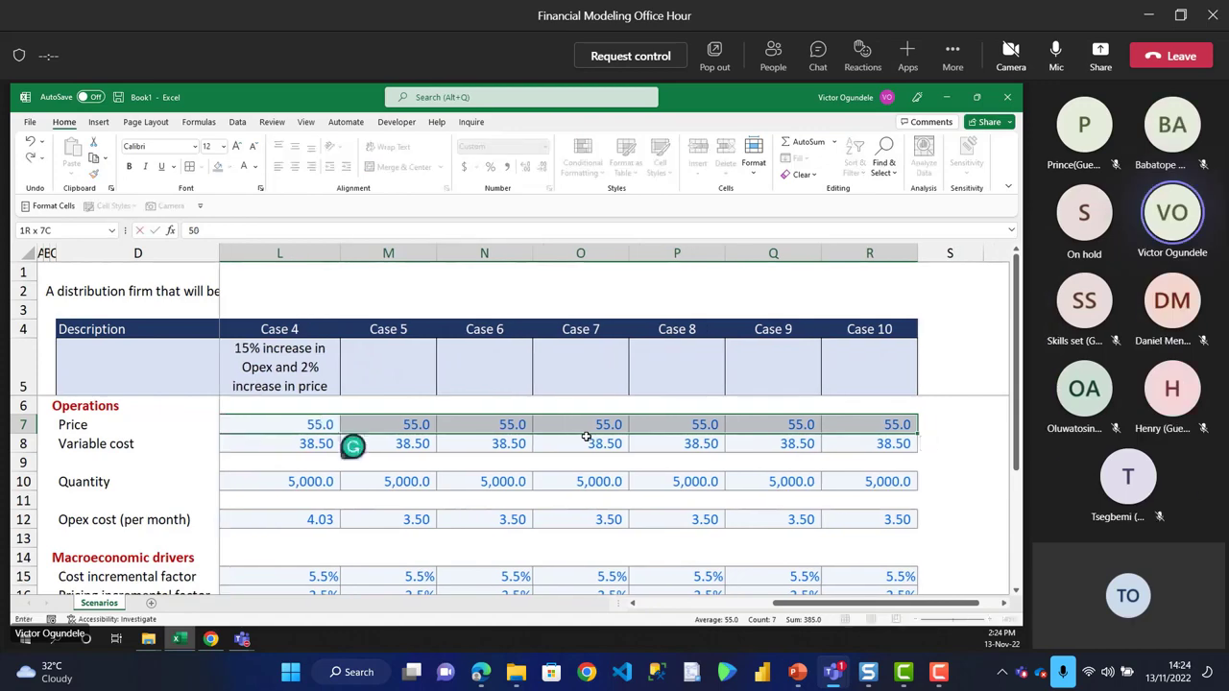
pyautogui.hotkey('ctrl', 'Return')
# - Calculate the Case 4 price as the Case 3 price plus 2% with =K7*(1+2%)
pyautogui.press('Left')
pyautogui.press('Left')
pyautogui.press('Left')
pyautogui.press('Right')
pyautogui.press('Right')
pyautogui.press('Right')
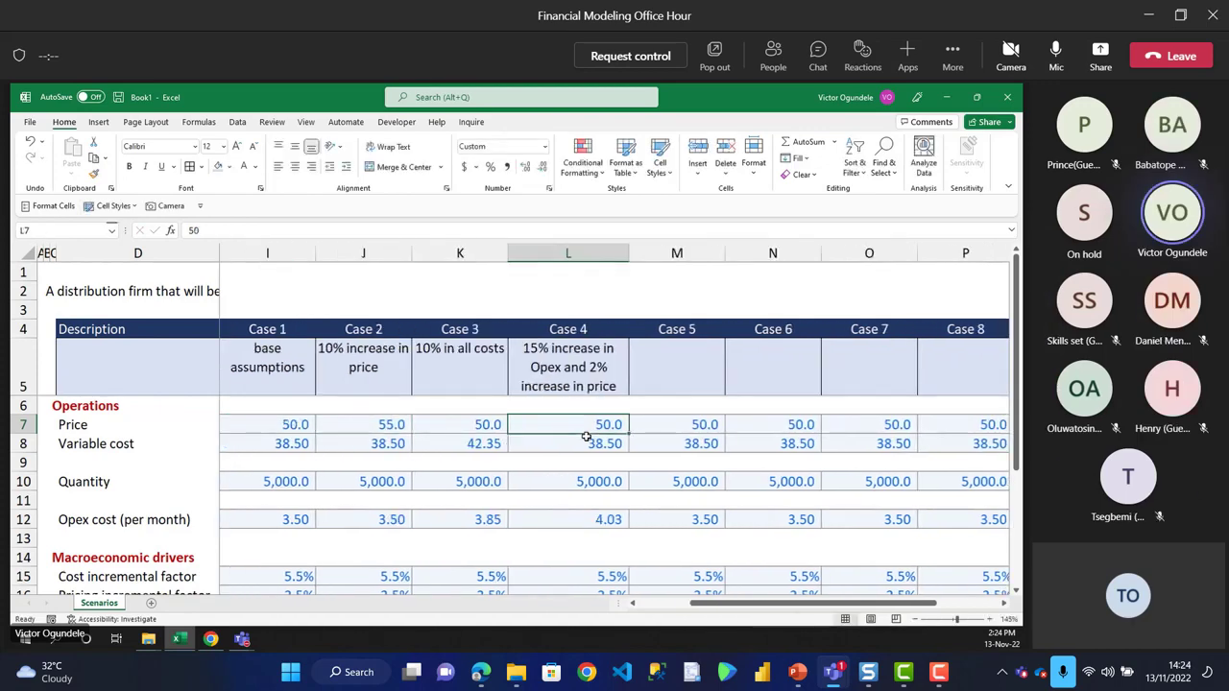
pyautogui.write('=')
pyautogui.press('Left')
pyautogui.write('*')
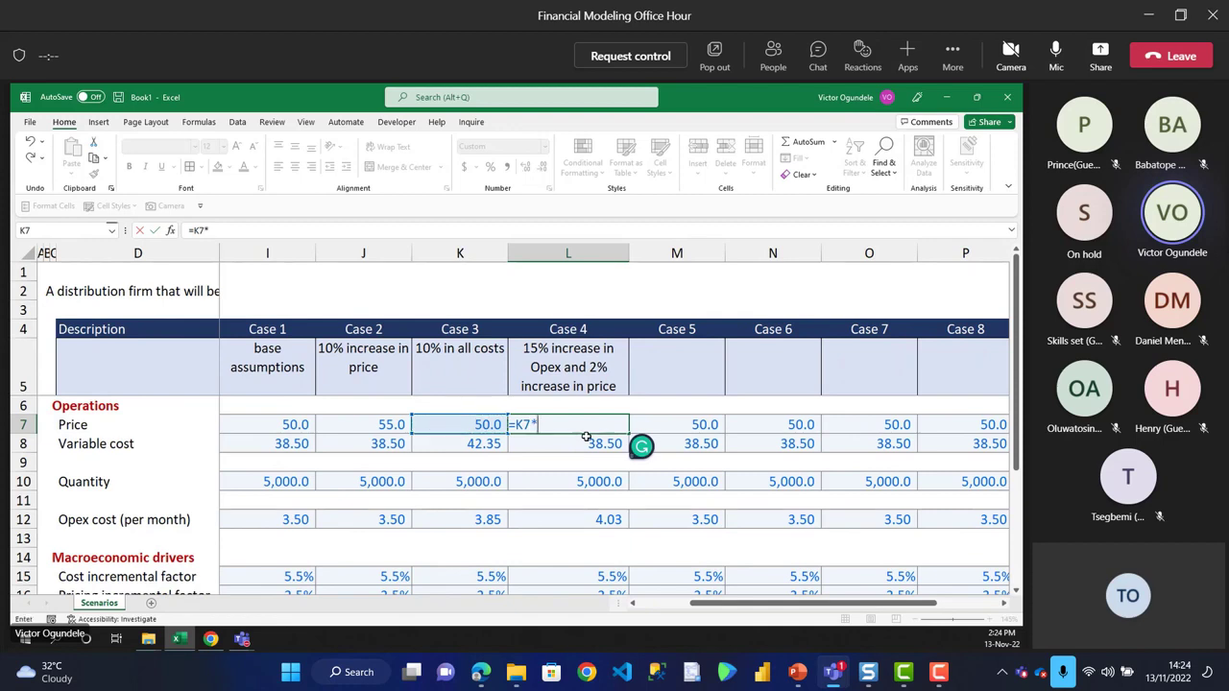
pyautogui.write('(1')
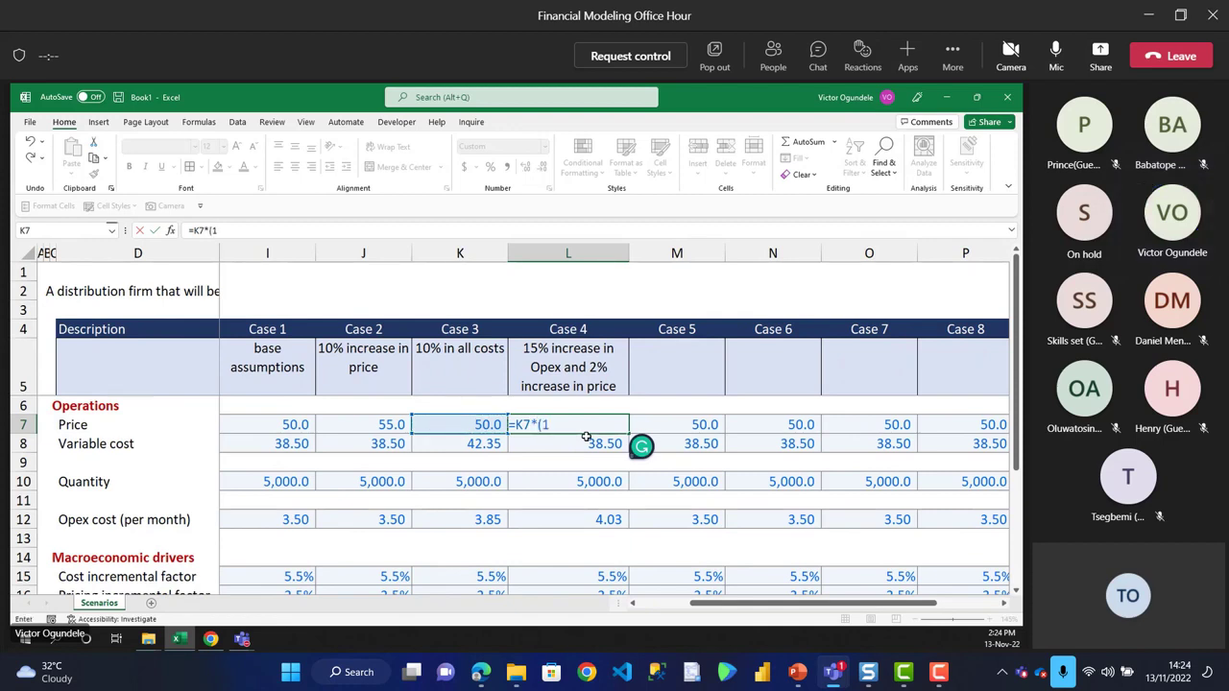
pyautogui.write('+2%)')
pyautogui.hotkey('ctrl', 'Return')
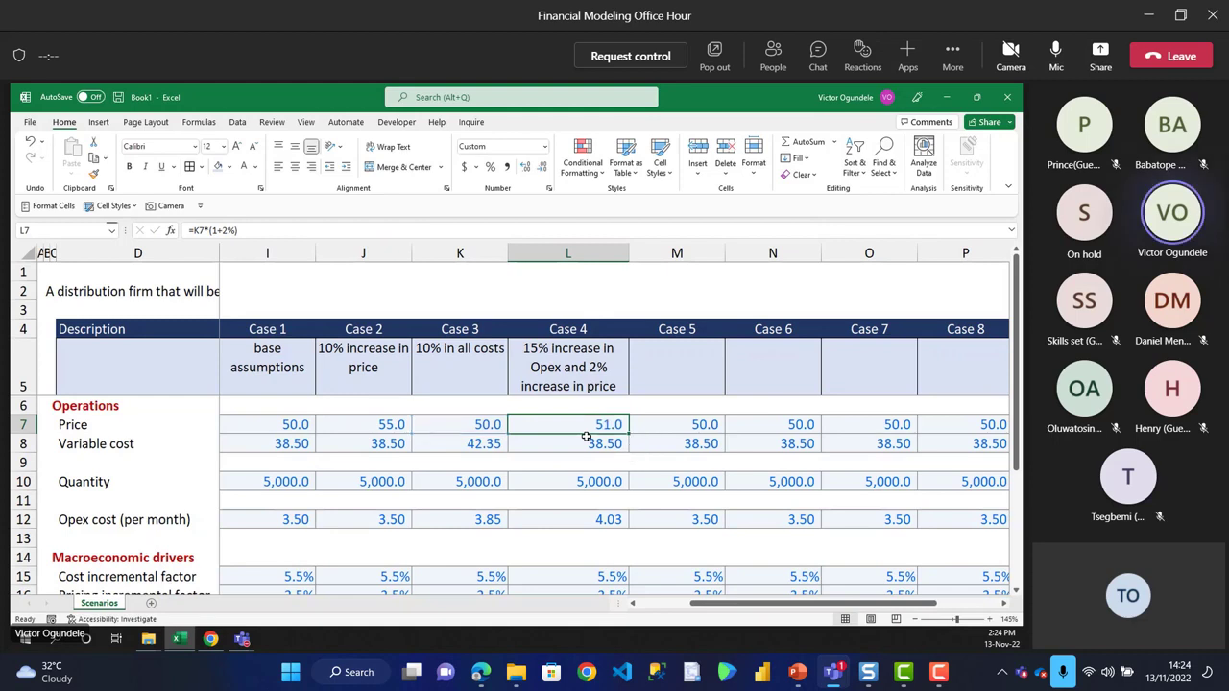
# - Convert the Case 4 price formula into the fixed value 51
pyautogui.press('F2')
pyautogui.press('F9')
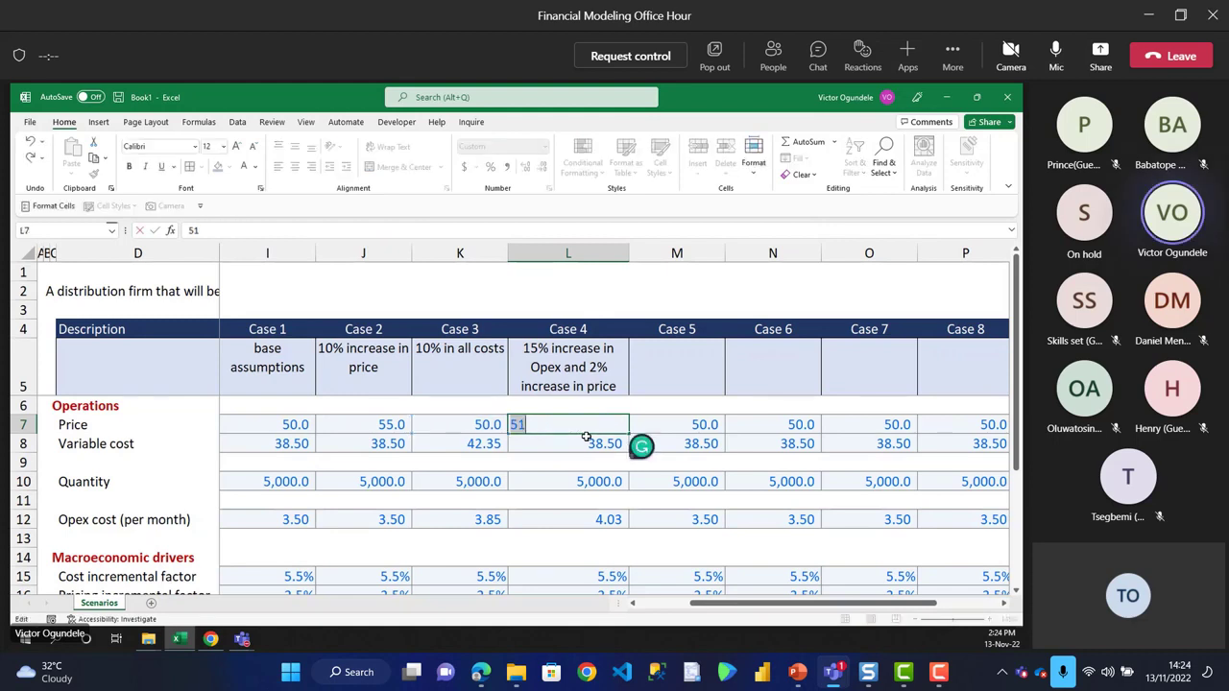
pyautogui.hotkey('ctrl', 'Return')
pyautogui.press('F2')
pyautogui.press('Escape')
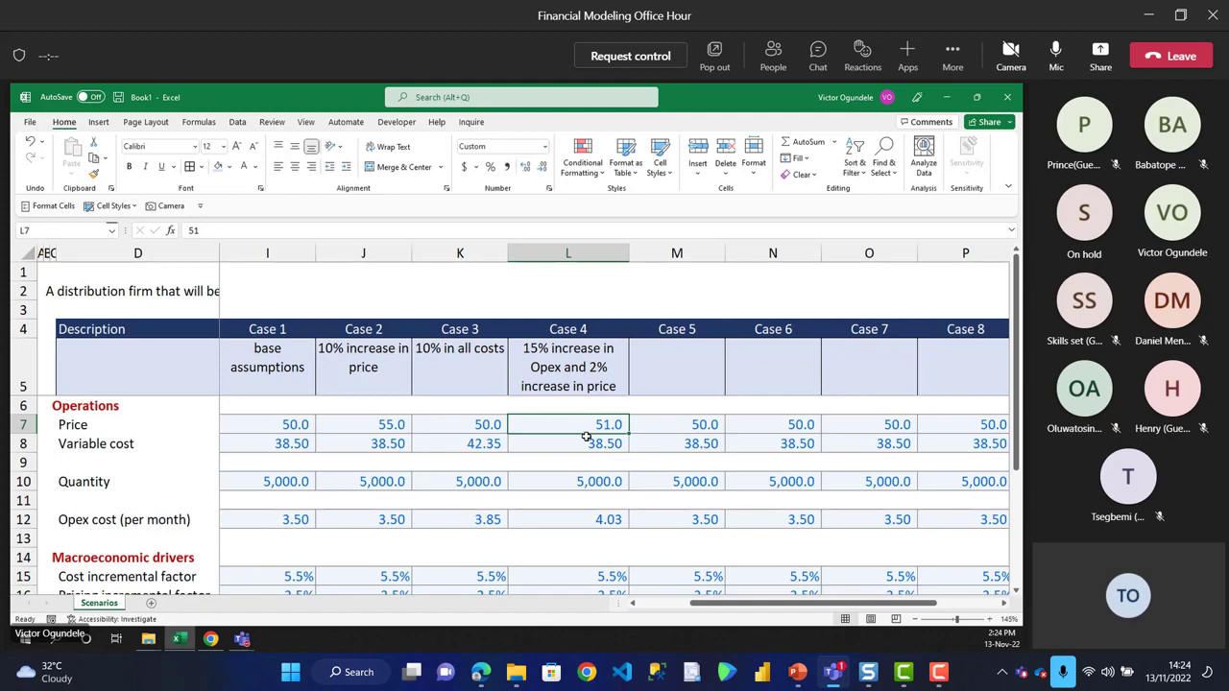
# - Enter "10% increase in quantity" as the Case 5 description in M5
pyautogui.press('Left')
pyautogui.press('Left')
pyautogui.press('Left')
pyautogui.press('Left')
pyautogui.press('Right')
pyautogui.press('Right')
pyautogui.press('Right')
pyautogui.press('Right')
pyautogui.press('Right')
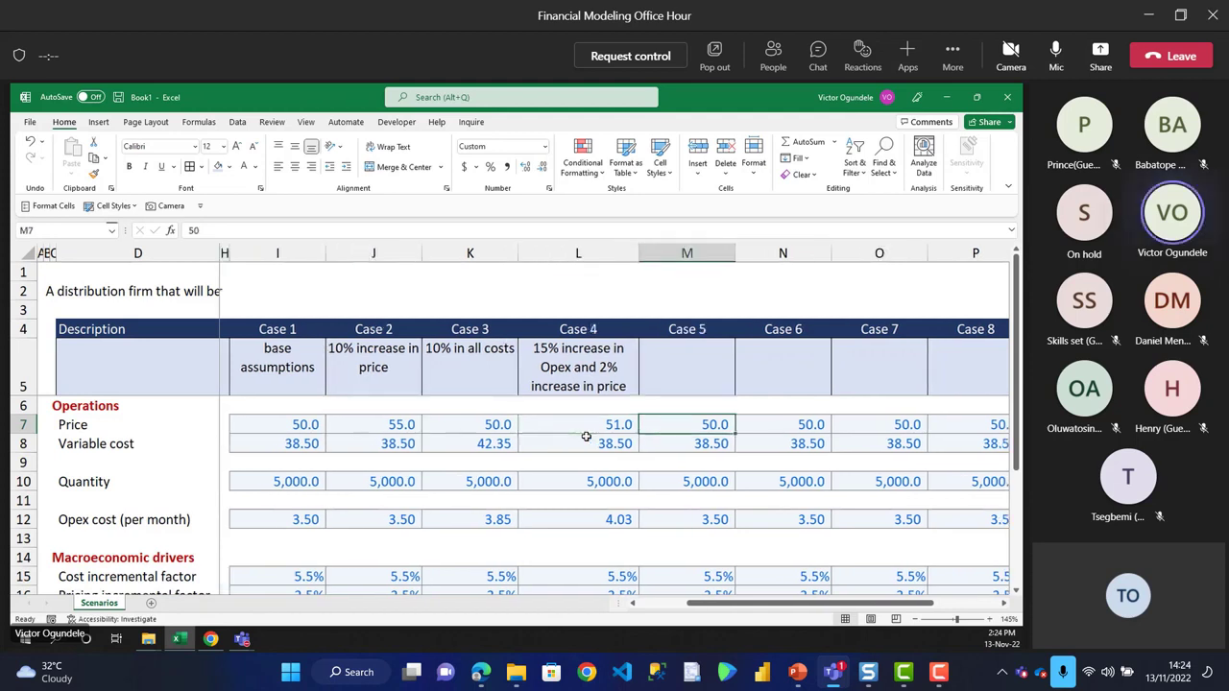
pyautogui.press('Up')
pyautogui.press('Up')
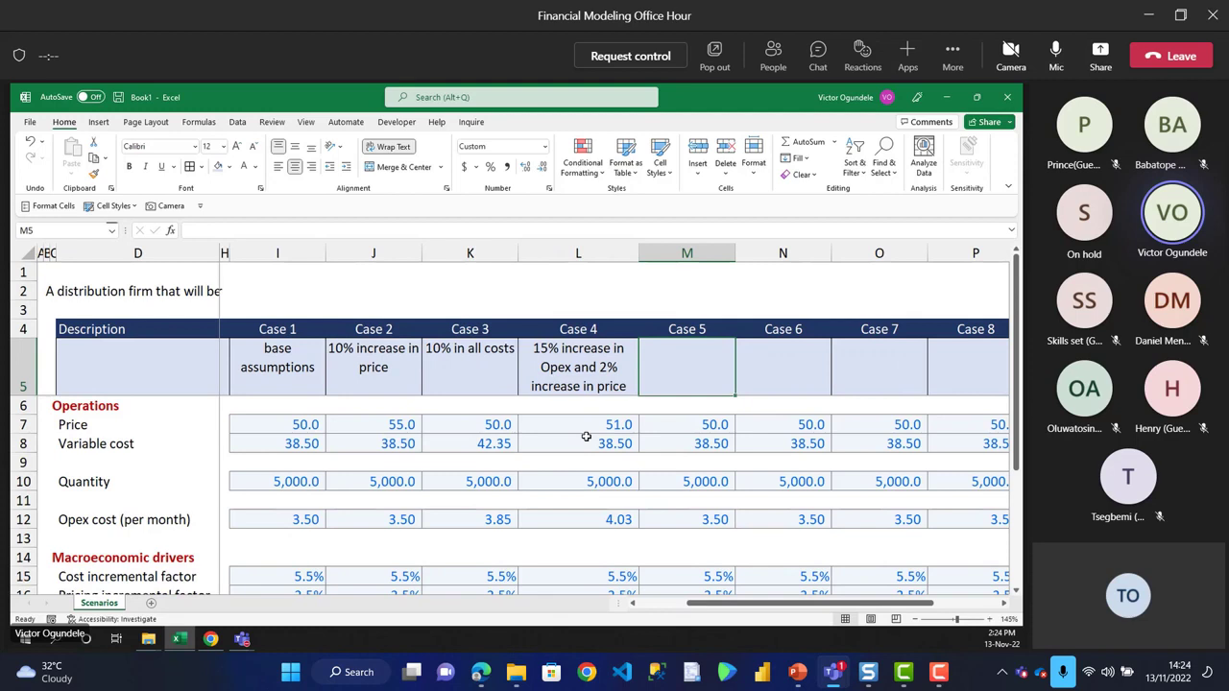
pyautogui.write('10')
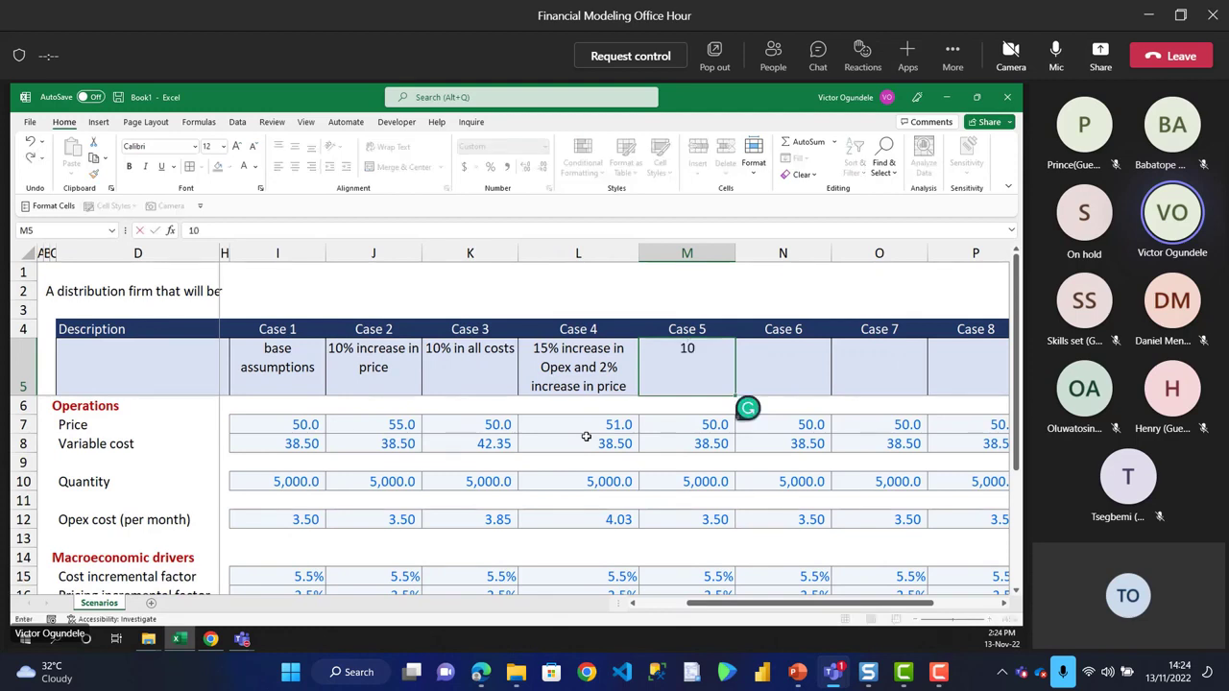
pyautogui.write('% increase')
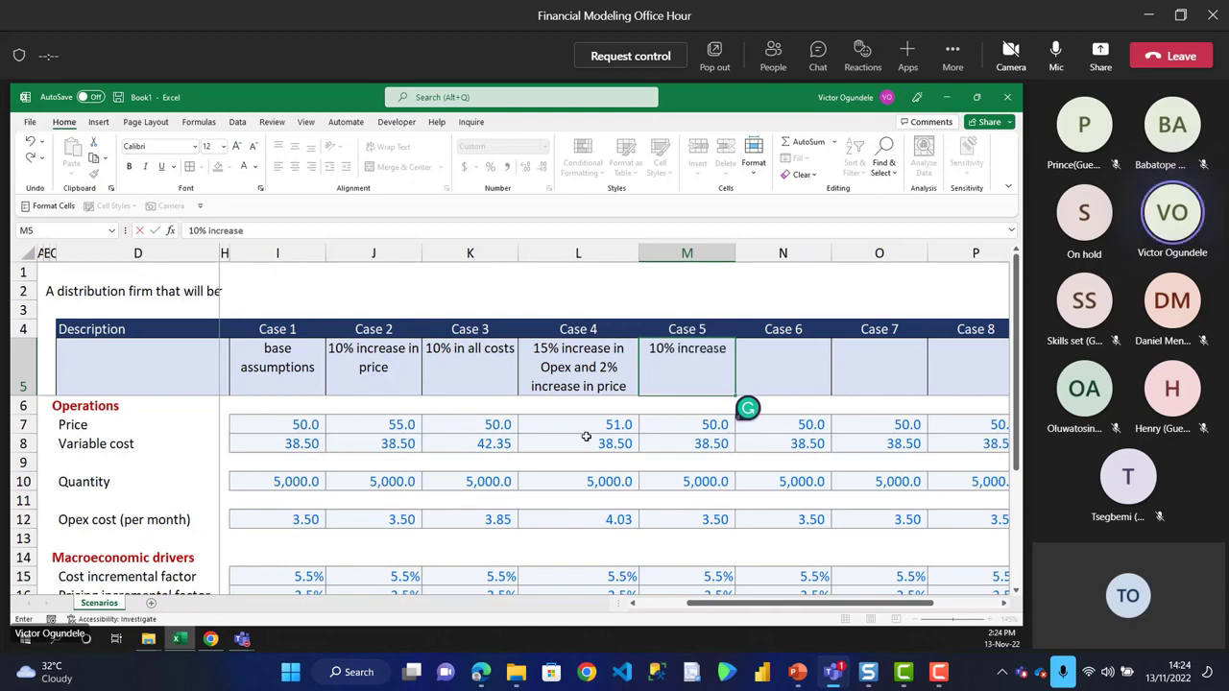
pyautogui.write(' in quantity')
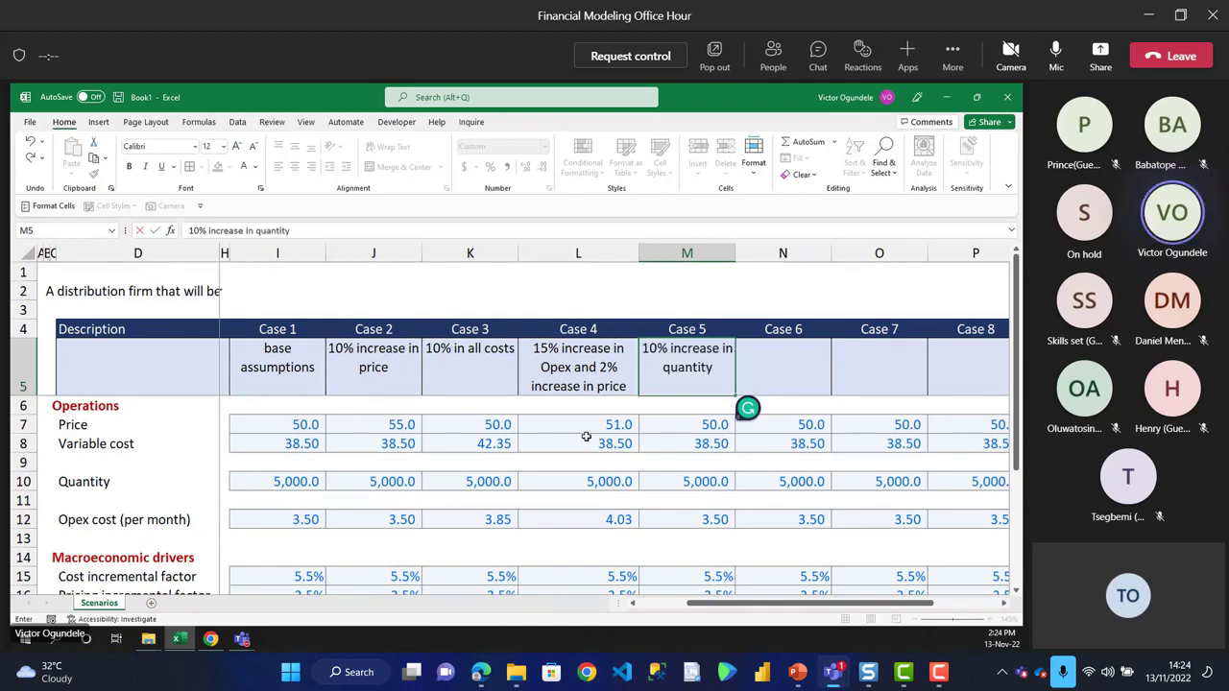
pyautogui.hotkey('ctrl', 'Return')
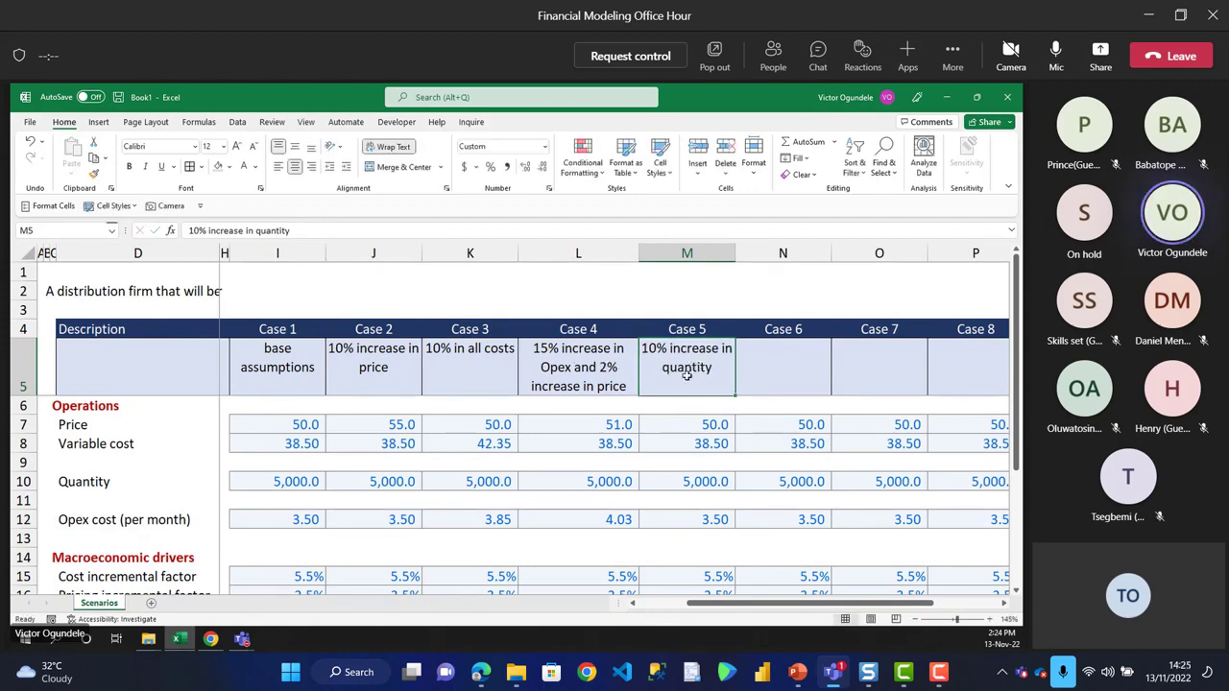
# - Insert a blank row above the Sensitivity heading, below the macroeconomic drivers
pyautogui.scroll(-2, 705, 454)
pyautogui.scroll(1, 705, 454)
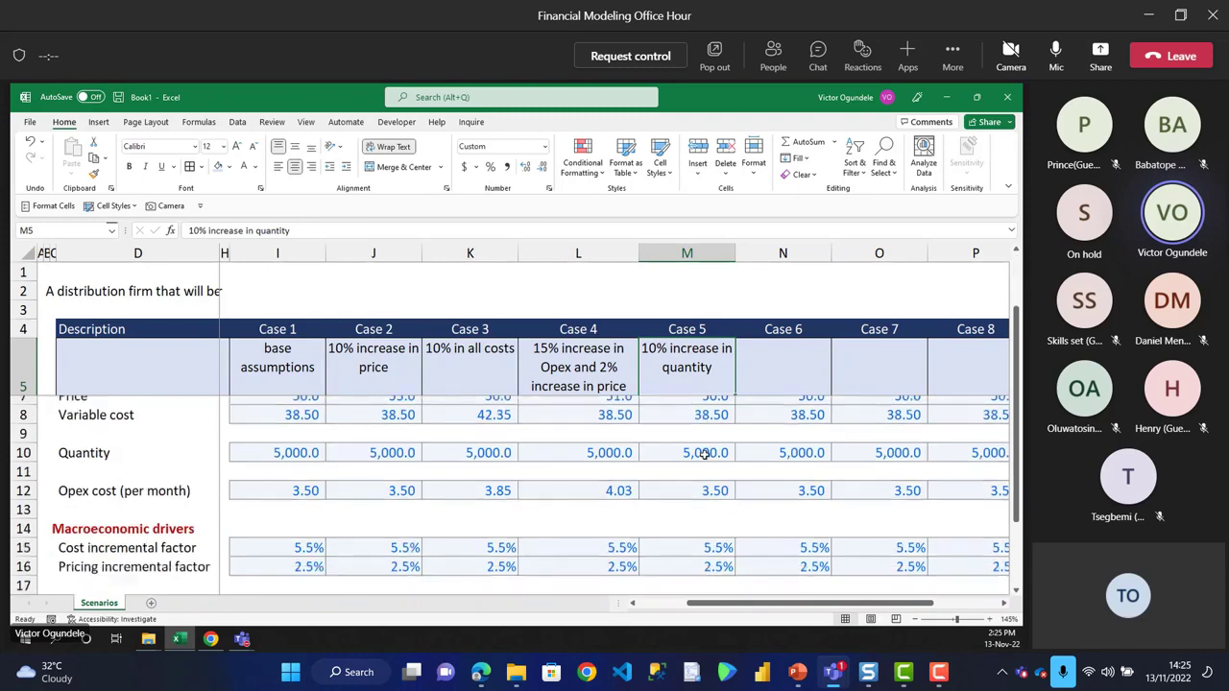
pyautogui.scroll(-5, 704, 454)
pyautogui.scroll(5, 705, 454)
pyautogui.scroll(1, 705, 455)
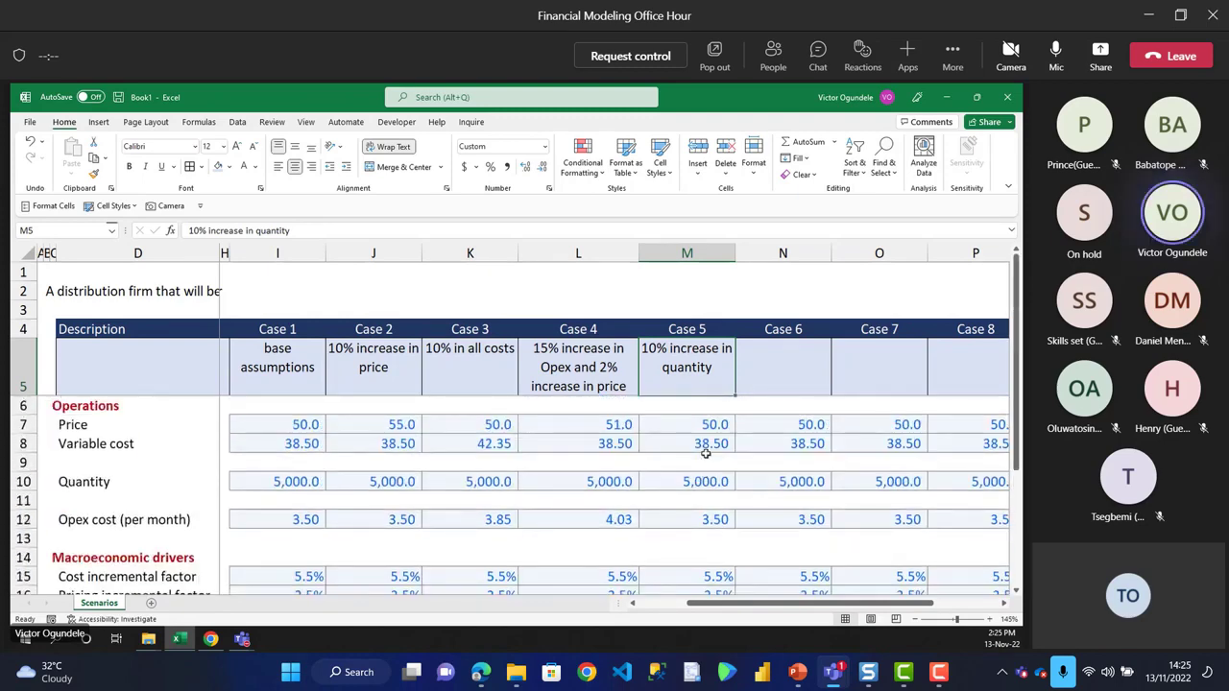
pyautogui.click(705, 458)
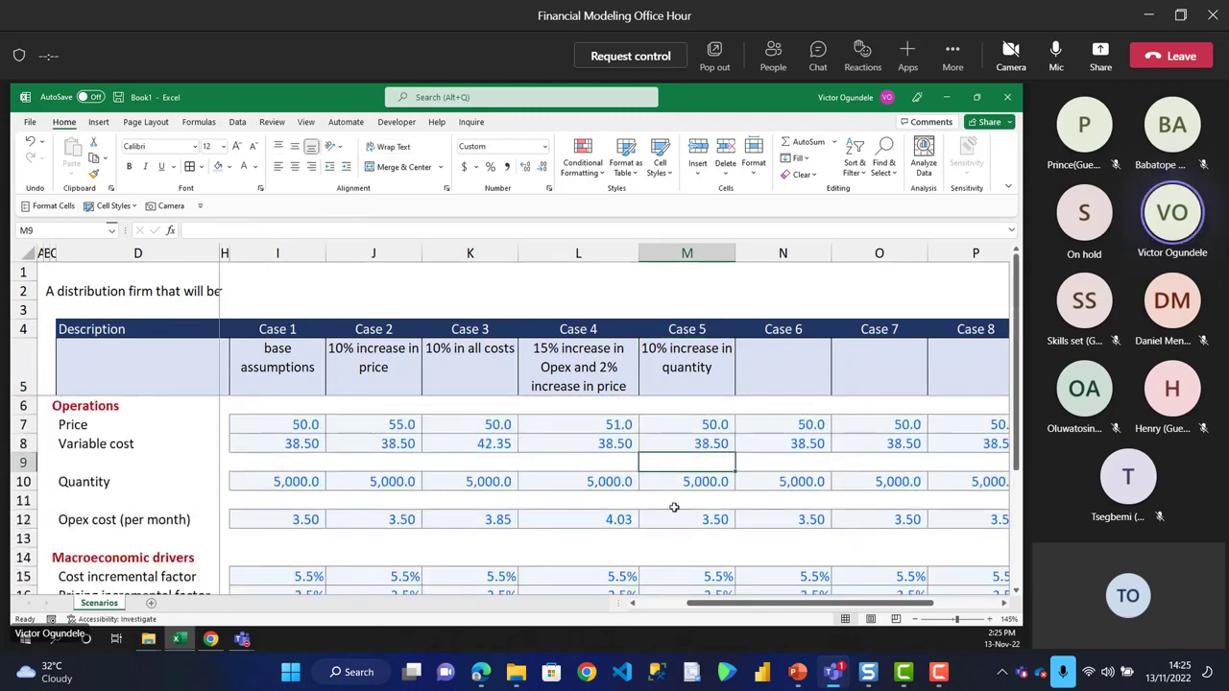
pyautogui.scroll(-1, 673, 507)
pyautogui.press('Down')
pyautogui.press('Down')
pyautogui.press('Down')
pyautogui.press('Down')
pyautogui.press('Down')
pyautogui.press('Down')
pyautogui.press('Left')
pyautogui.press('Left')
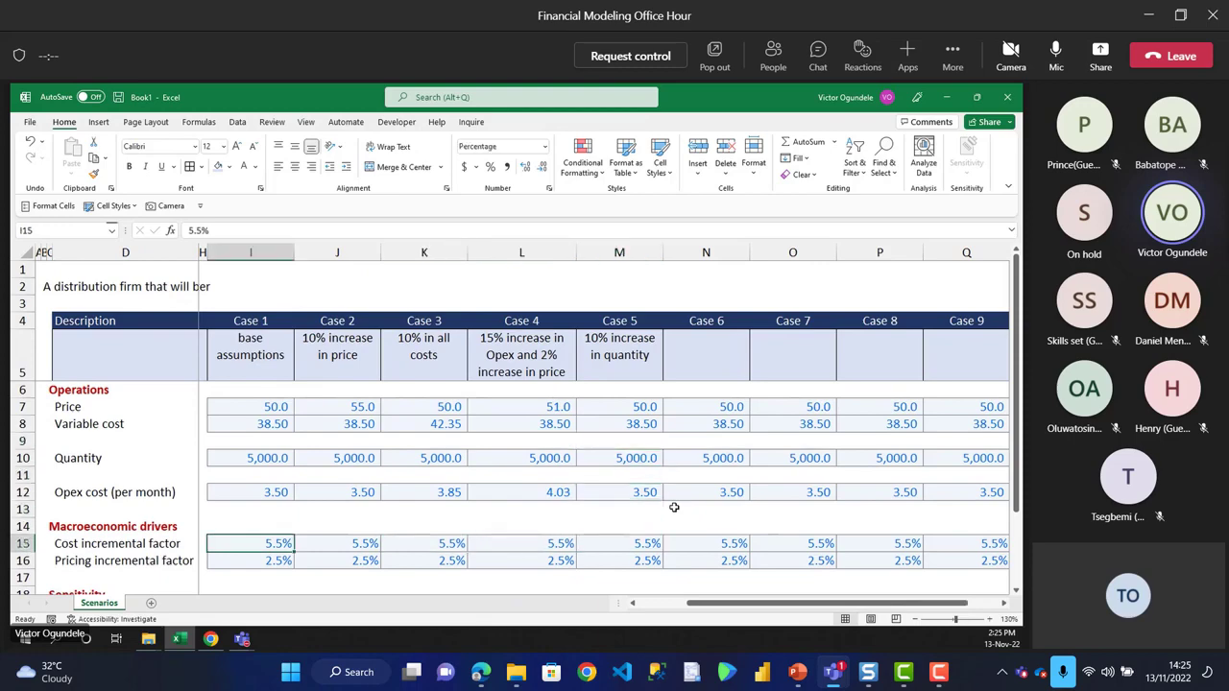
pyautogui.press('Left')
pyautogui.press('Left')
pyautogui.press('Left')
pyautogui.press('Left')
pyautogui.press('Down')
pyautogui.press('Down')
pyautogui.press('Left')
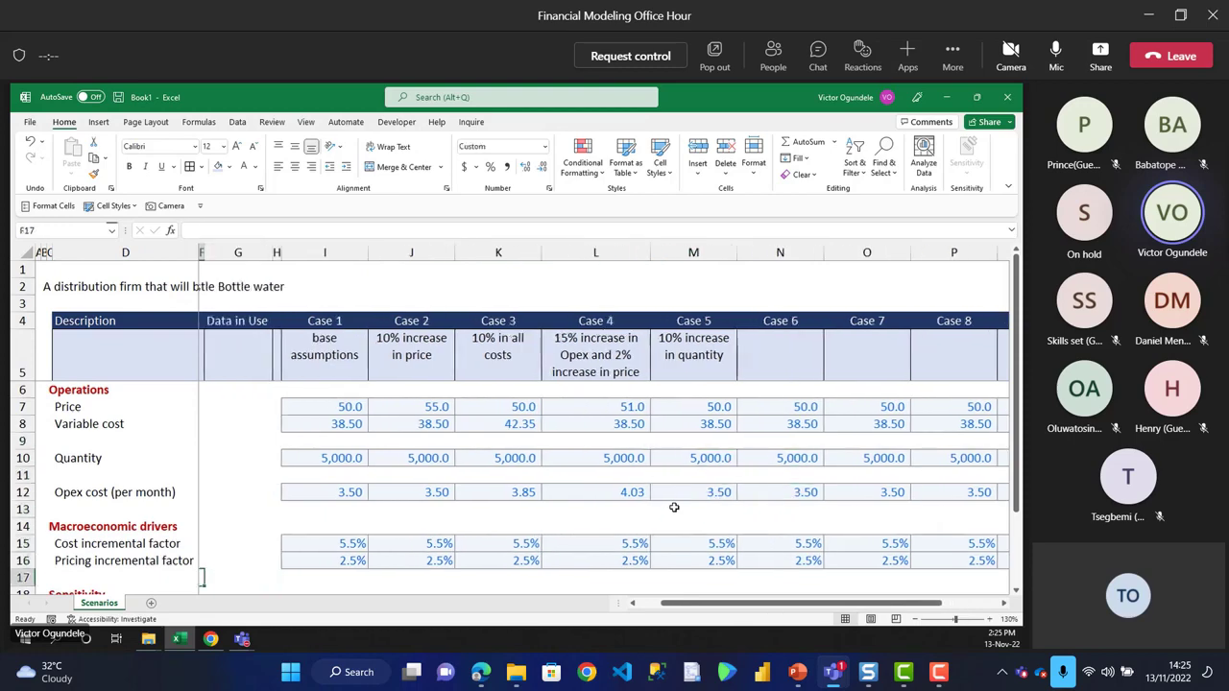
pyautogui.press('Down')
pyautogui.press('Down')
pyautogui.press('Up')
pyautogui.press('Up')
pyautogui.press('Left')
pyautogui.press('Left')
pyautogui.press('Left')
pyautogui.press('Down')
pyautogui.hotkey('shift', 'space')
pyautogui.hotkey('ctrl', 'shift', '+')
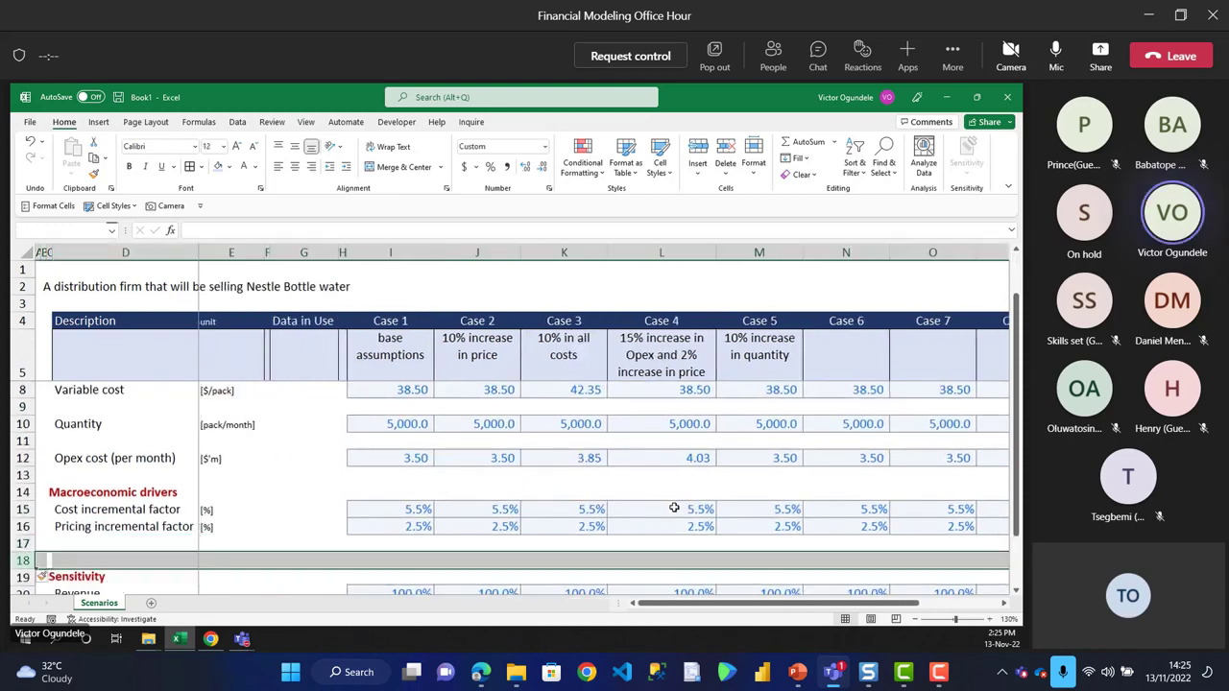
# - Fill row 17 from the Pricing incremental factor row above and relabel it "Quantity growth"
pyautogui.press('Up')
pyautogui.hotkey('shift', 'space')
pyautogui.hotkey('ctrl', 'd')
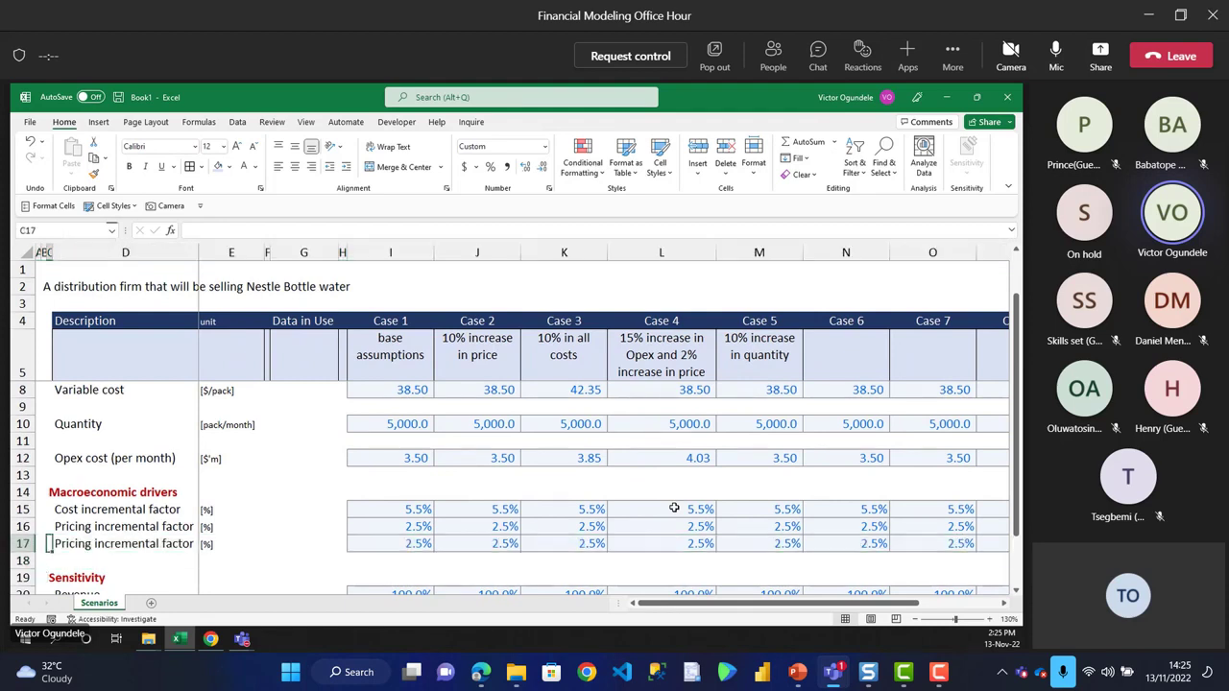
pyautogui.press('Right')
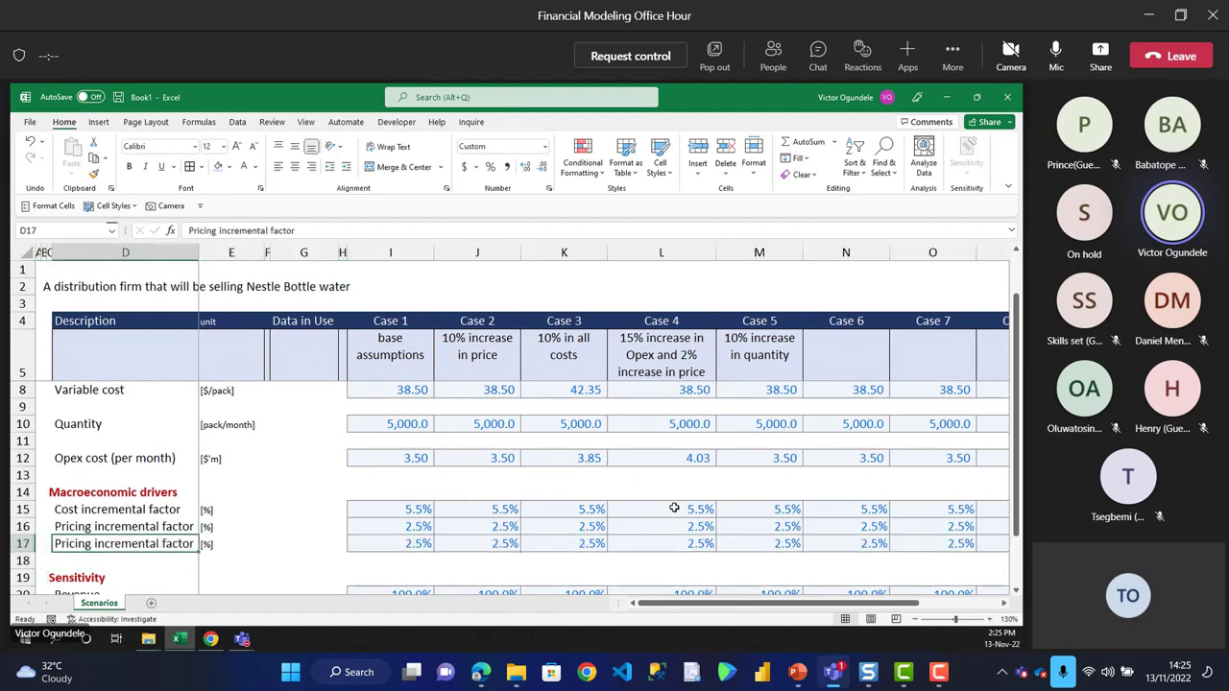
pyautogui.write('Quantity ')
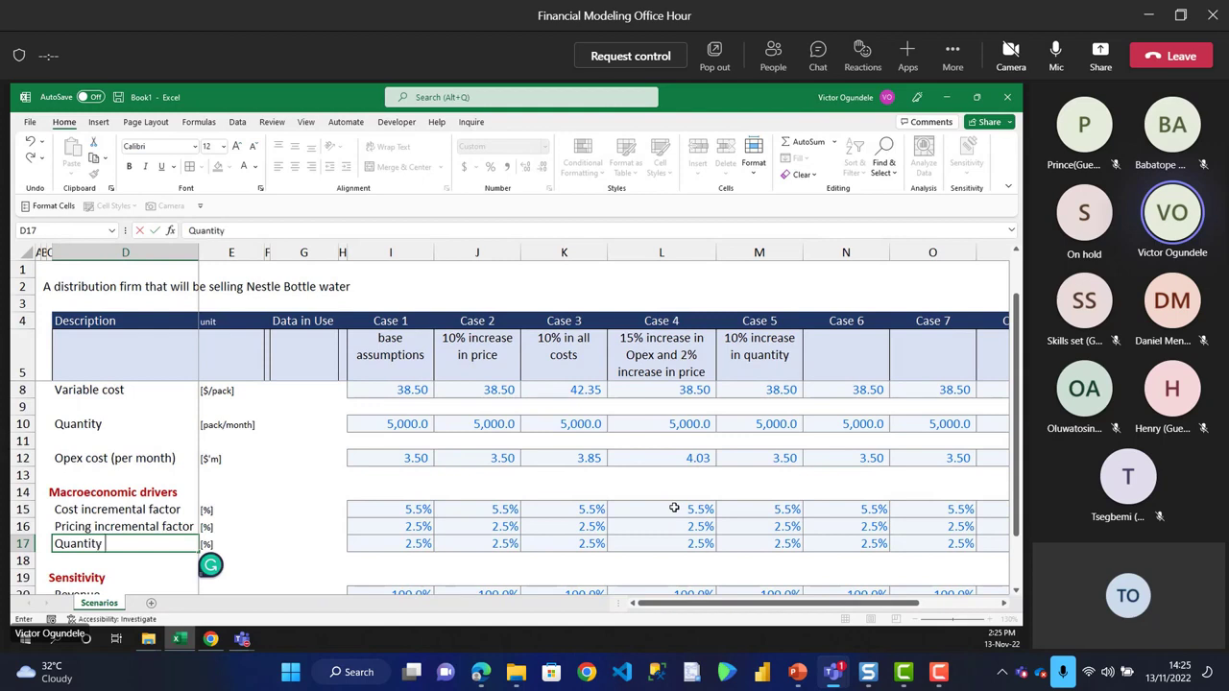
pyautogui.write('growth')
# - Set the Quantity growth to 15% for all cases, from Case 1 through Case 10
pyautogui.press('Right')
pyautogui.press('Right')
pyautogui.press('Right')
pyautogui.press('Right')
pyautogui.press('Right')
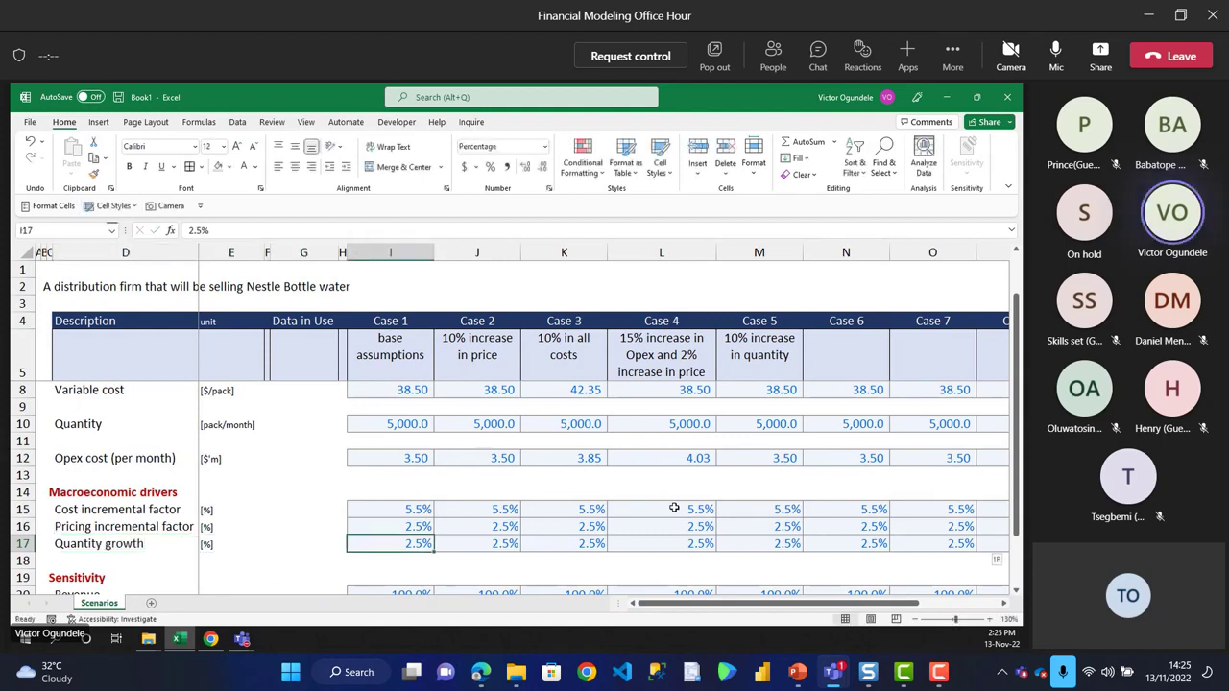
pyautogui.hotkey('ctrl', 'shift', 'Right')
pyautogui.write('15')
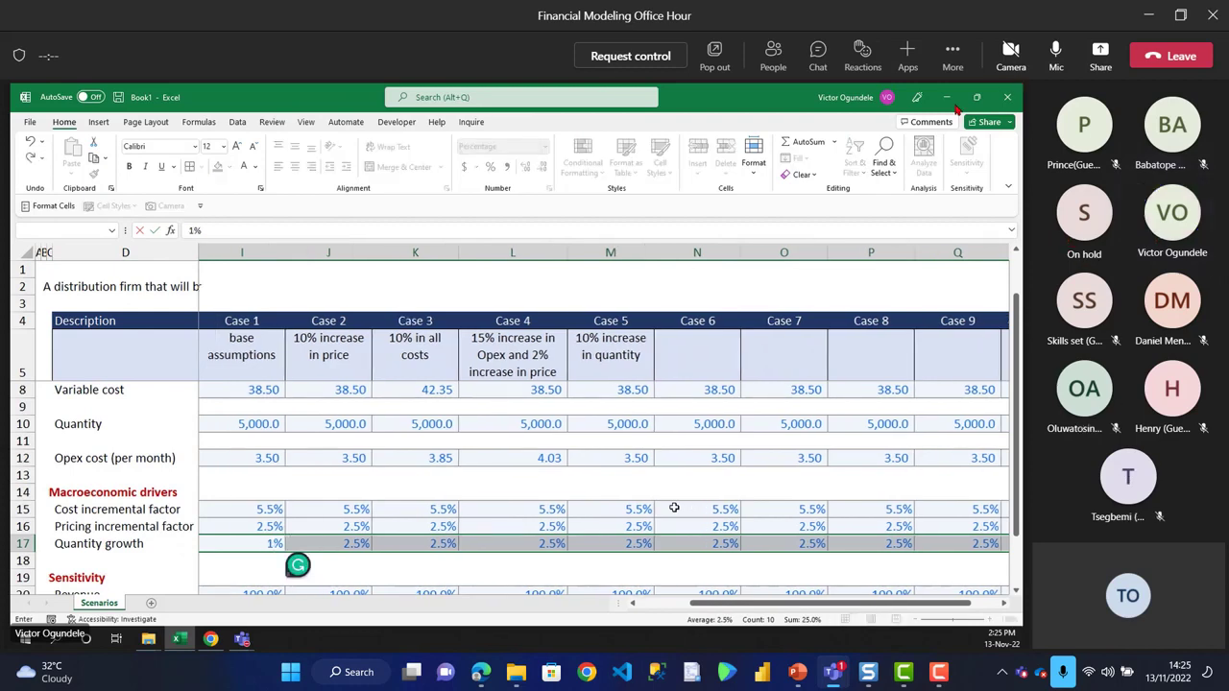
pyautogui.hotkey('ctrl', 'Return')
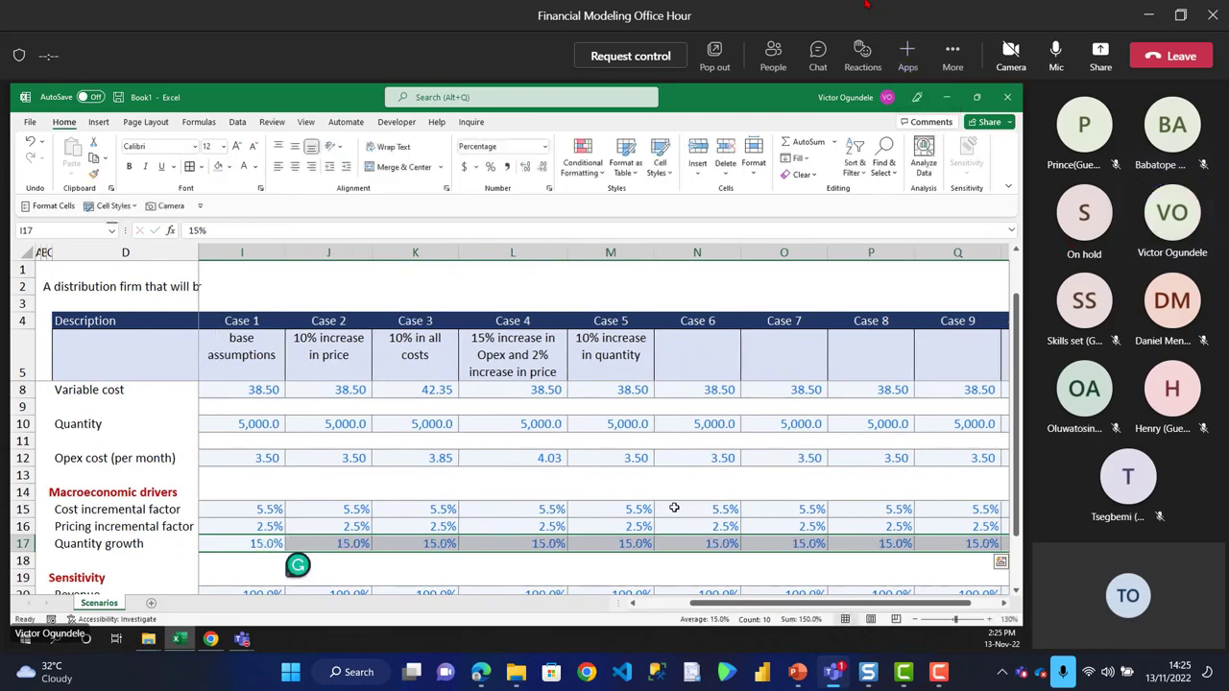
pyautogui.press('Home')
# - Set the Case 5 Quantity in M10 to 5500, worked out as the Case 4 quantity increased by 10%
pyautogui.click(792, 347)
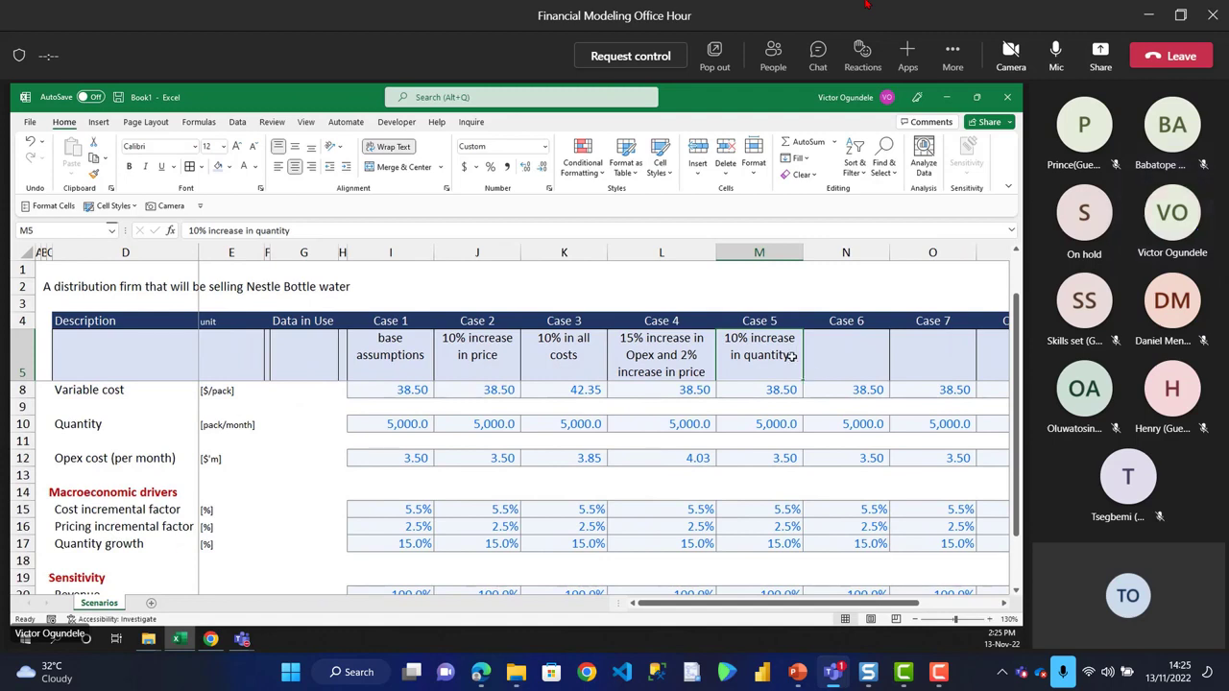
pyautogui.click(779, 425)
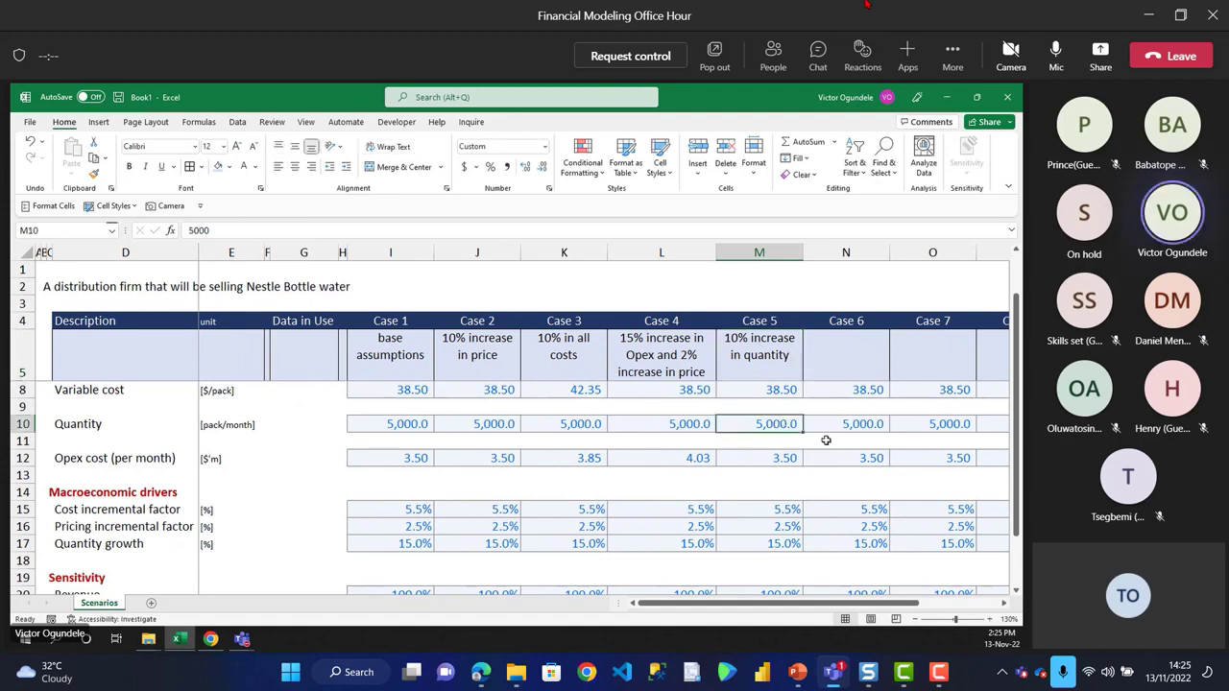
pyautogui.write('=')
pyautogui.click(689, 425)
pyautogui.write('*(')
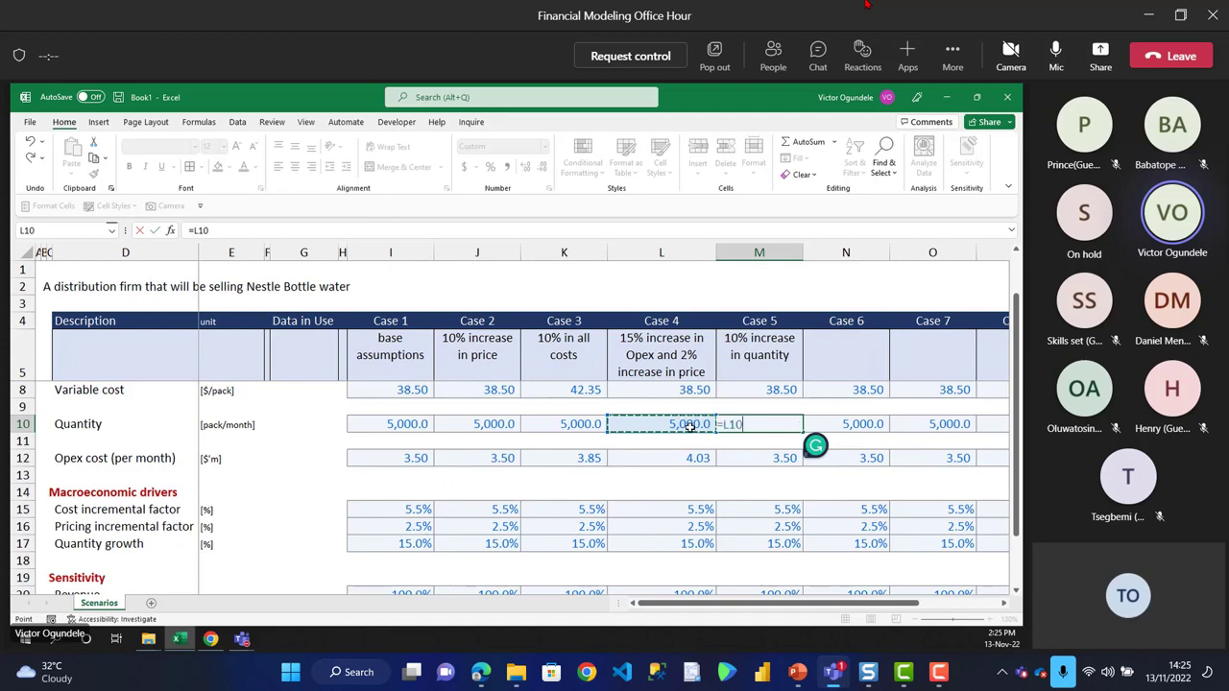
pyautogui.click(1053, 55)
pyautogui.write('1+')
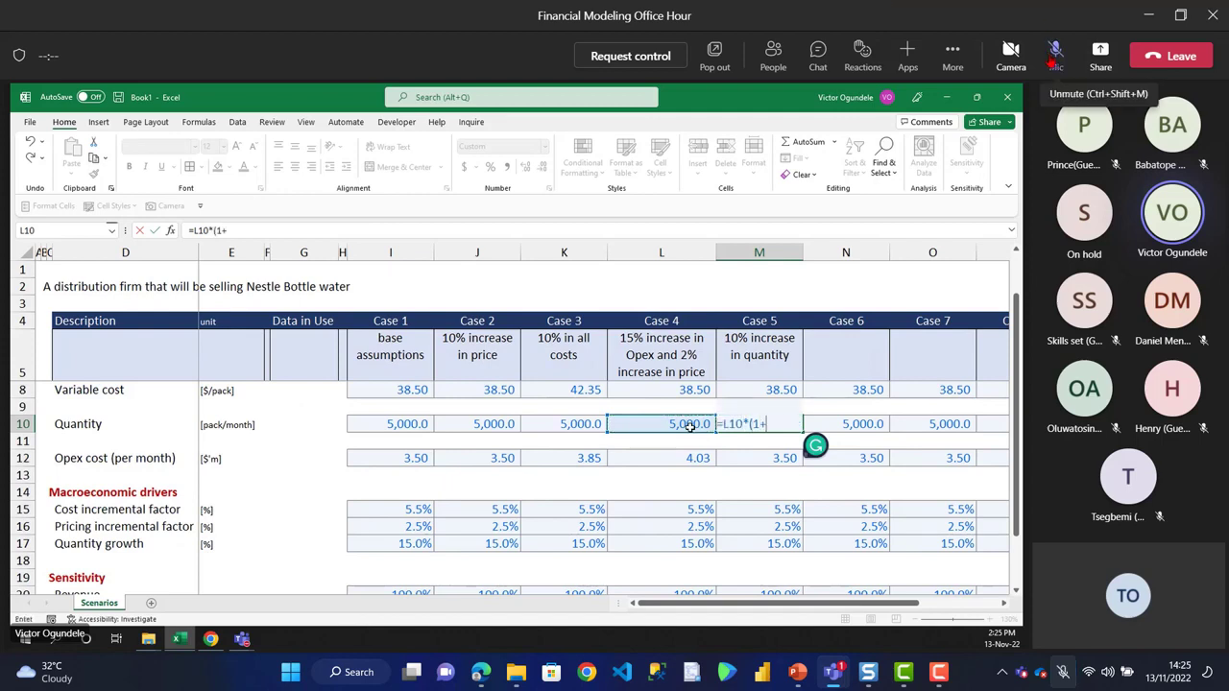
pyautogui.write('10%')
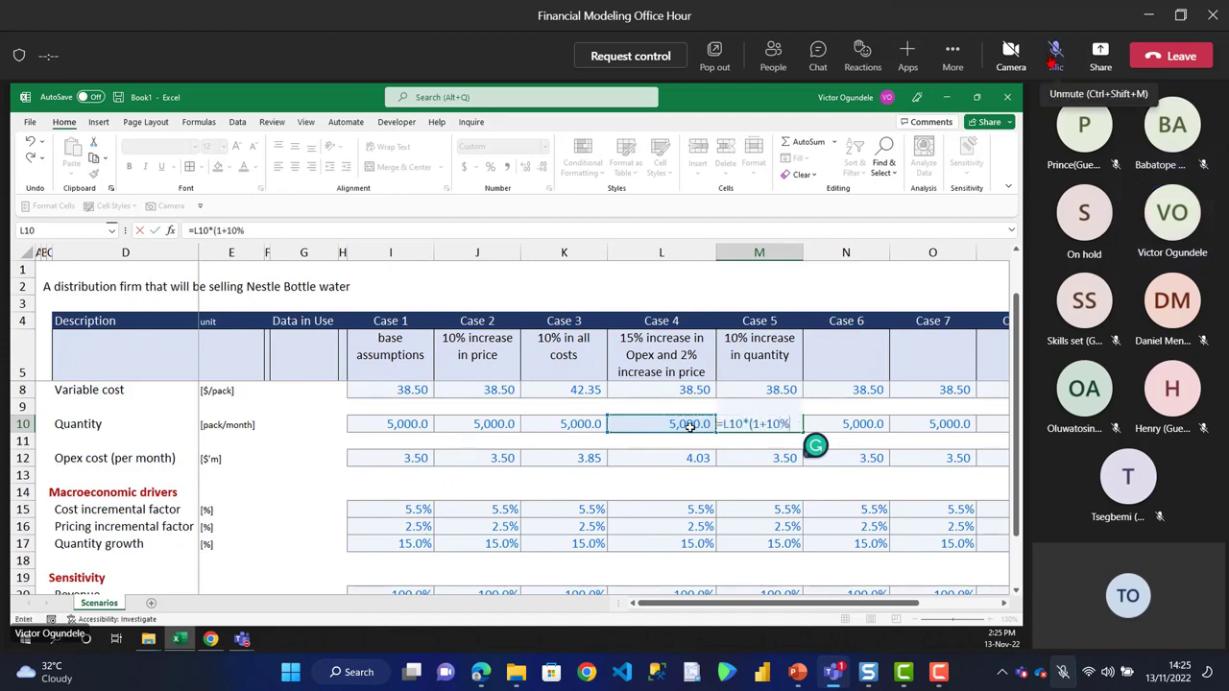
pyautogui.press('Return')
pyautogui.write('5500')
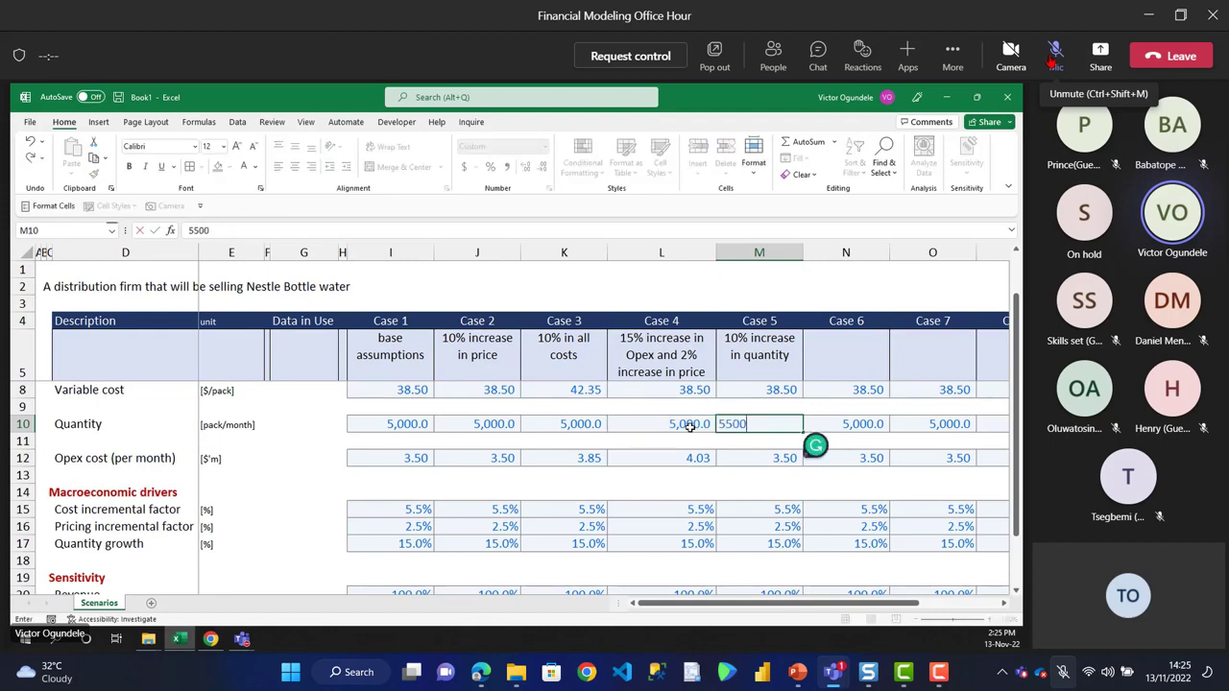
pyautogui.press('Return')
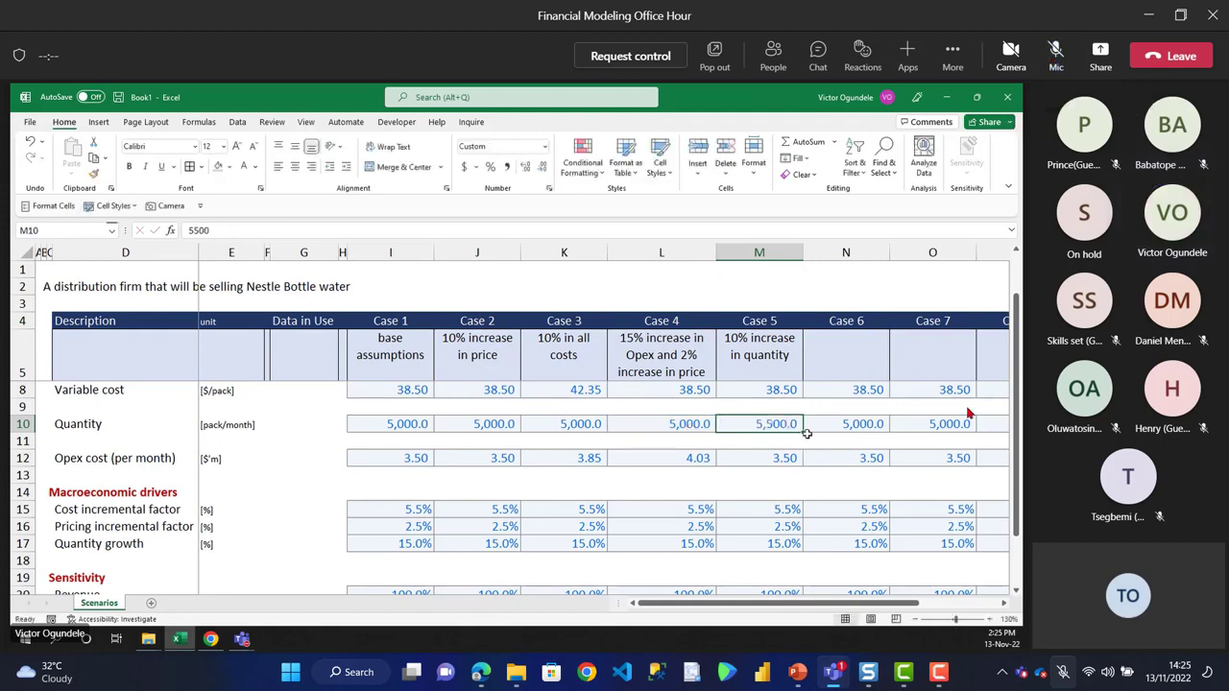
pyautogui.click(761, 467)
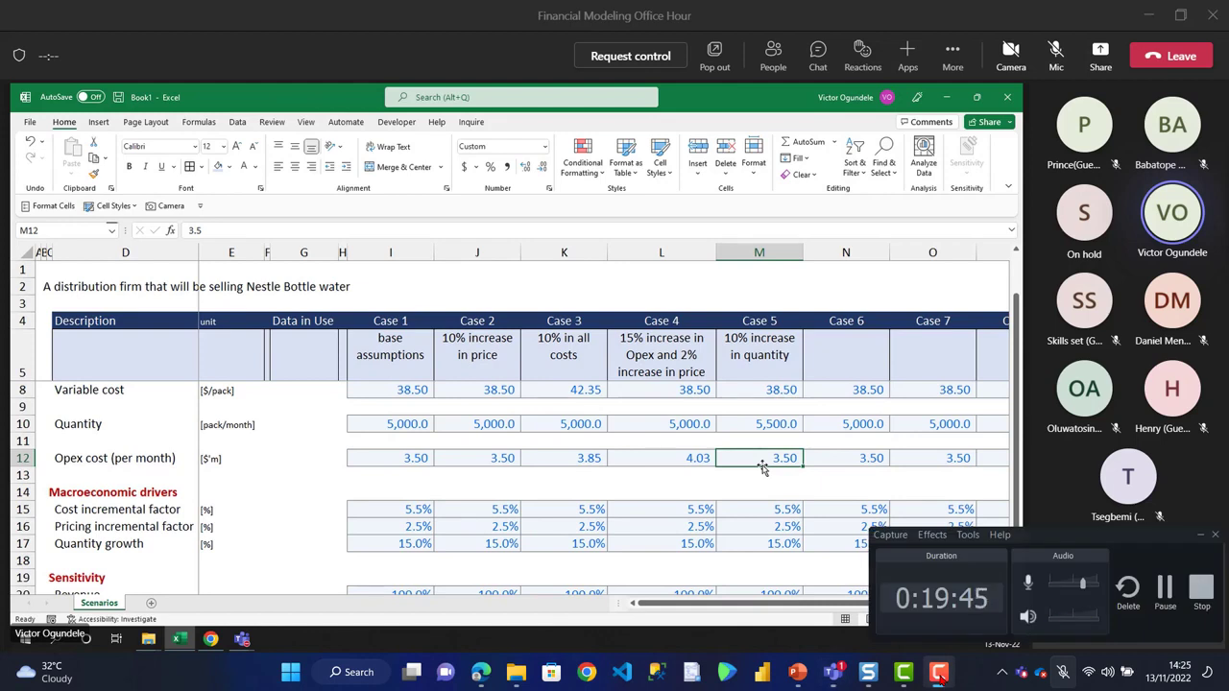
pyautogui.press('Up')
pyautogui.press('Up')
pyautogui.press('Up')
pyautogui.press('Up')
pyautogui.press('Up')
pyautogui.press('Up')
pyautogui.press('Up')
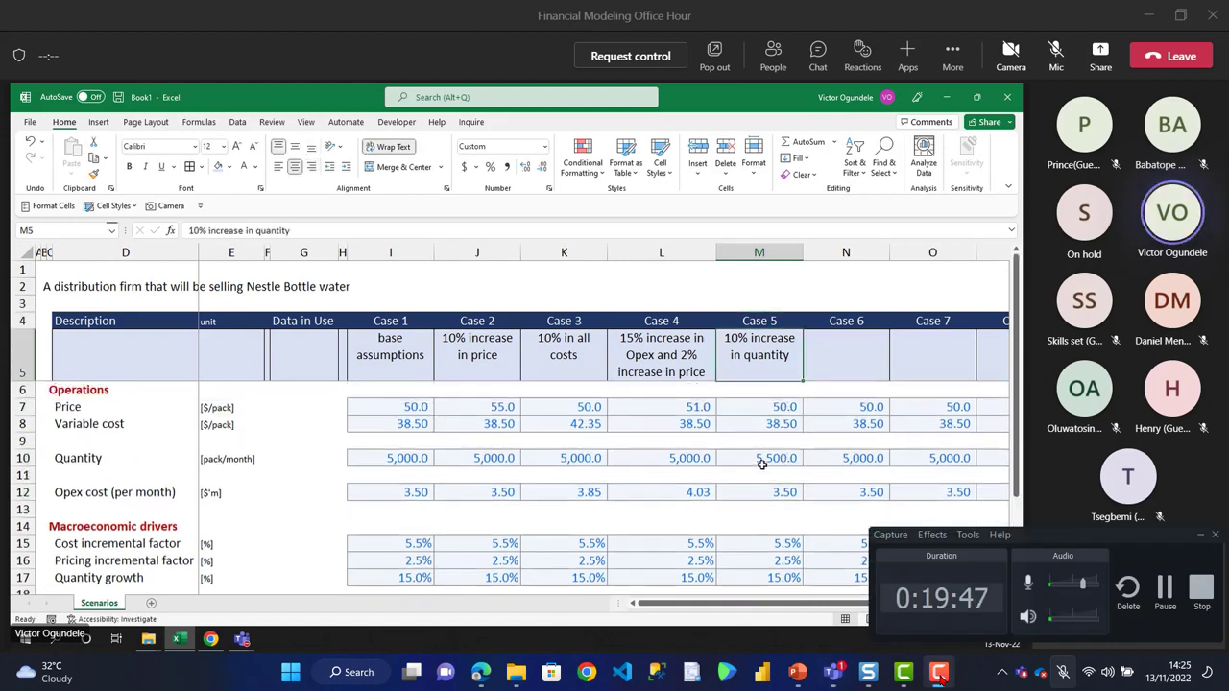
pyautogui.press('Left')
pyautogui.press('Left')
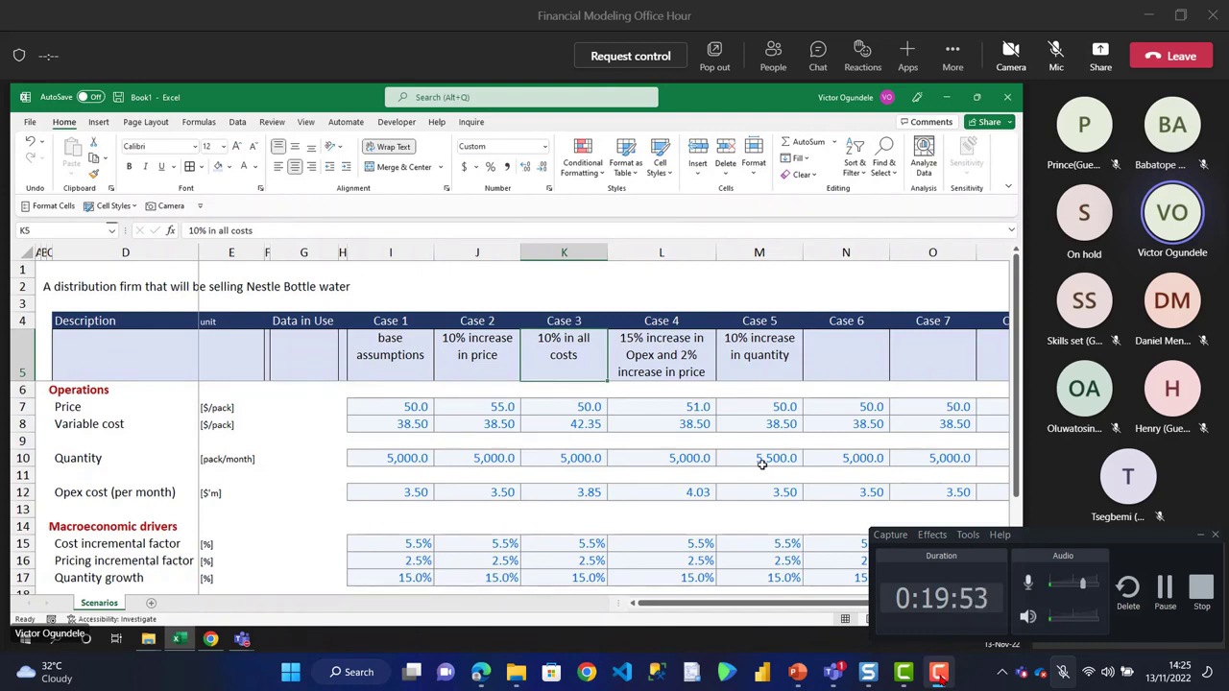
pyautogui.click(938, 672)
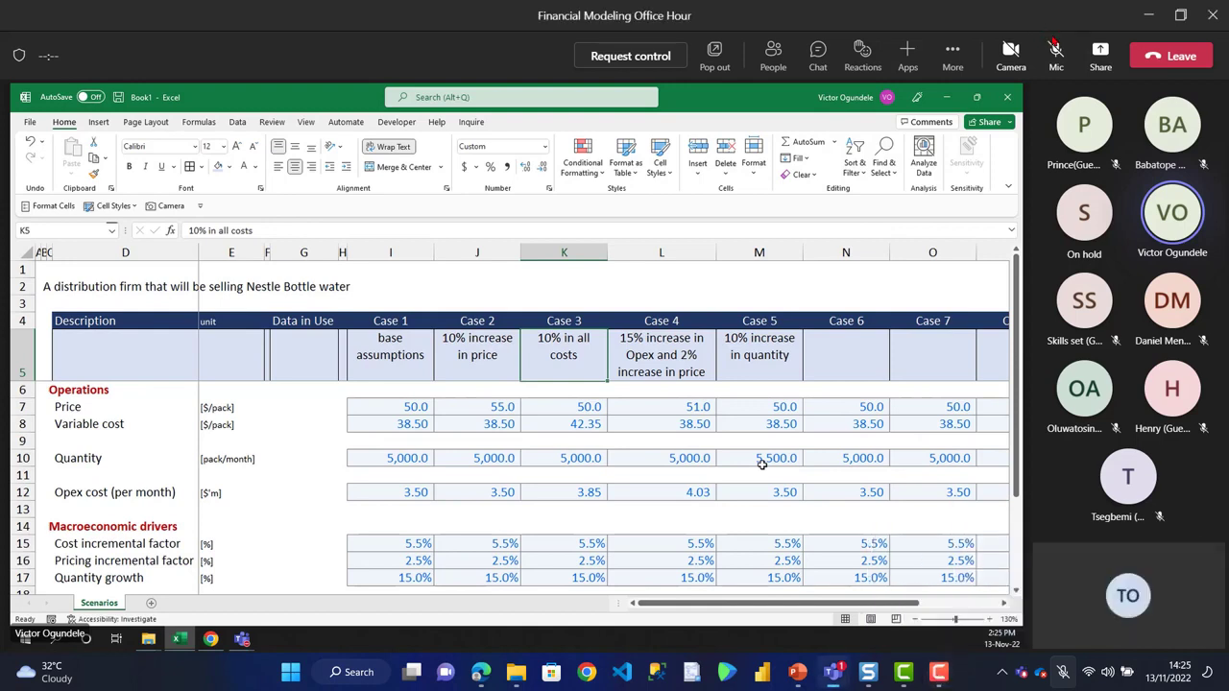
pyautogui.click(1054, 50)
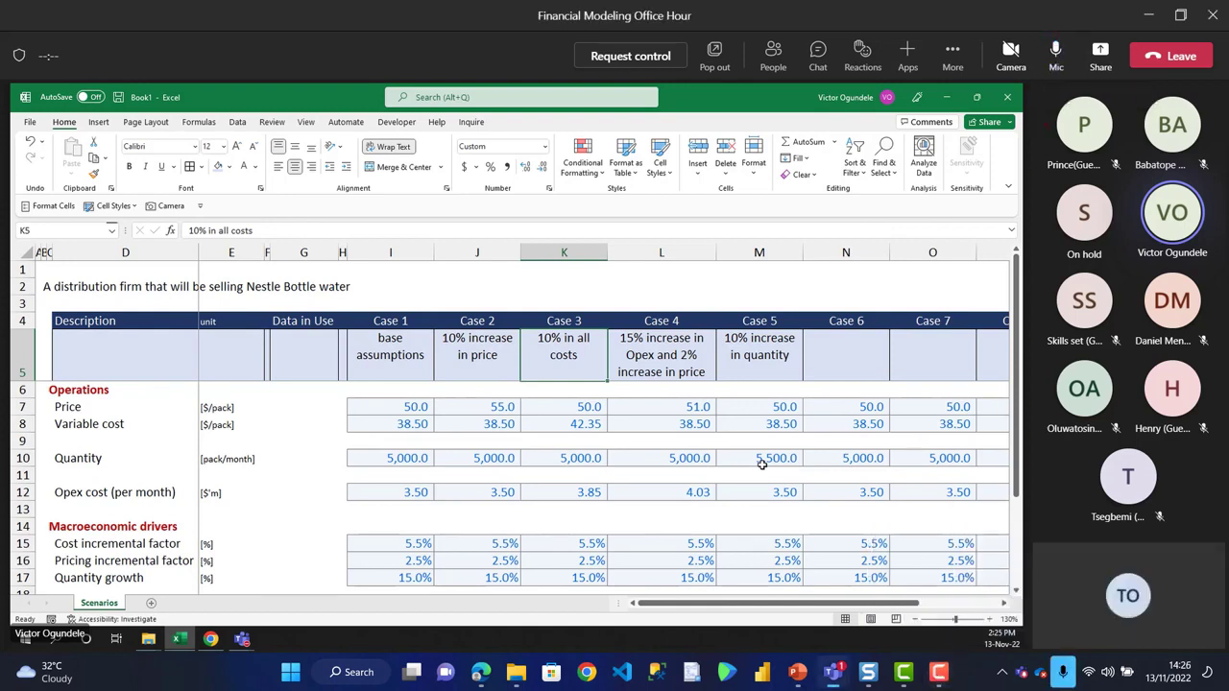
pyautogui.click(937, 674)
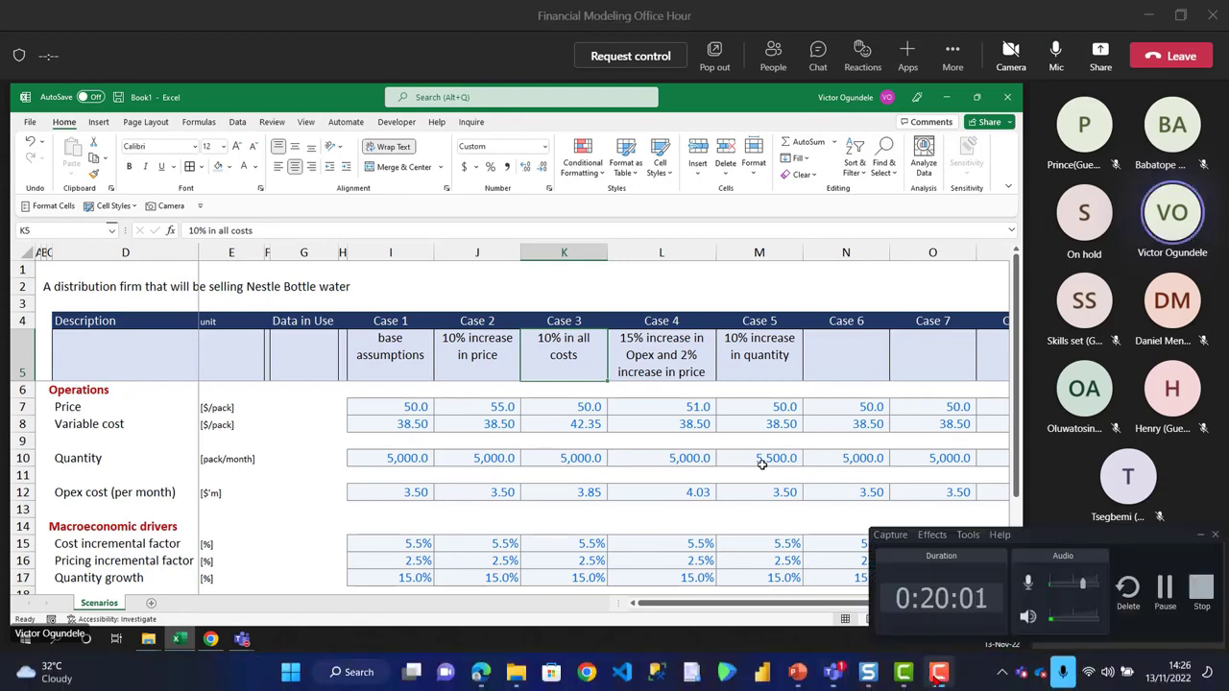
# - Enter "0% of pricing rate & decrease of 5% in quantity" as the Case 6 description in N5
pyautogui.press('Right')
pyautogui.press('Right')
pyautogui.press('Right')
pyautogui.press('Right')
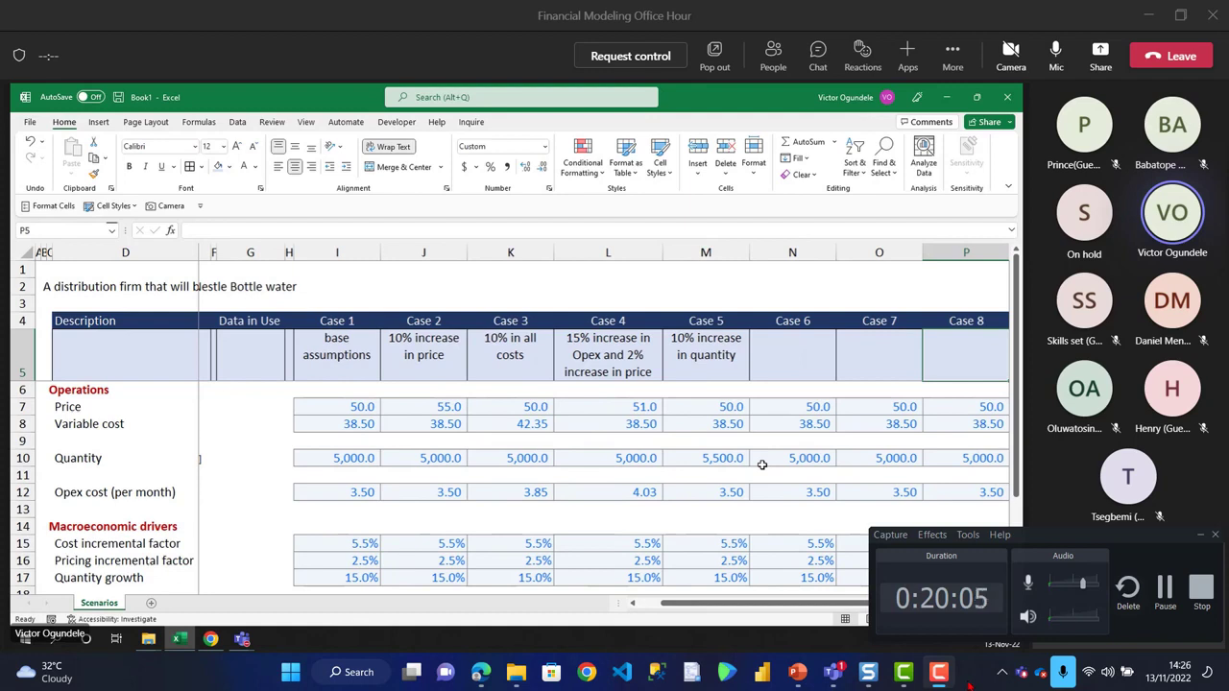
pyautogui.hscroll(2, 761, 464)
pyautogui.press('Left')
pyautogui.press('Left')
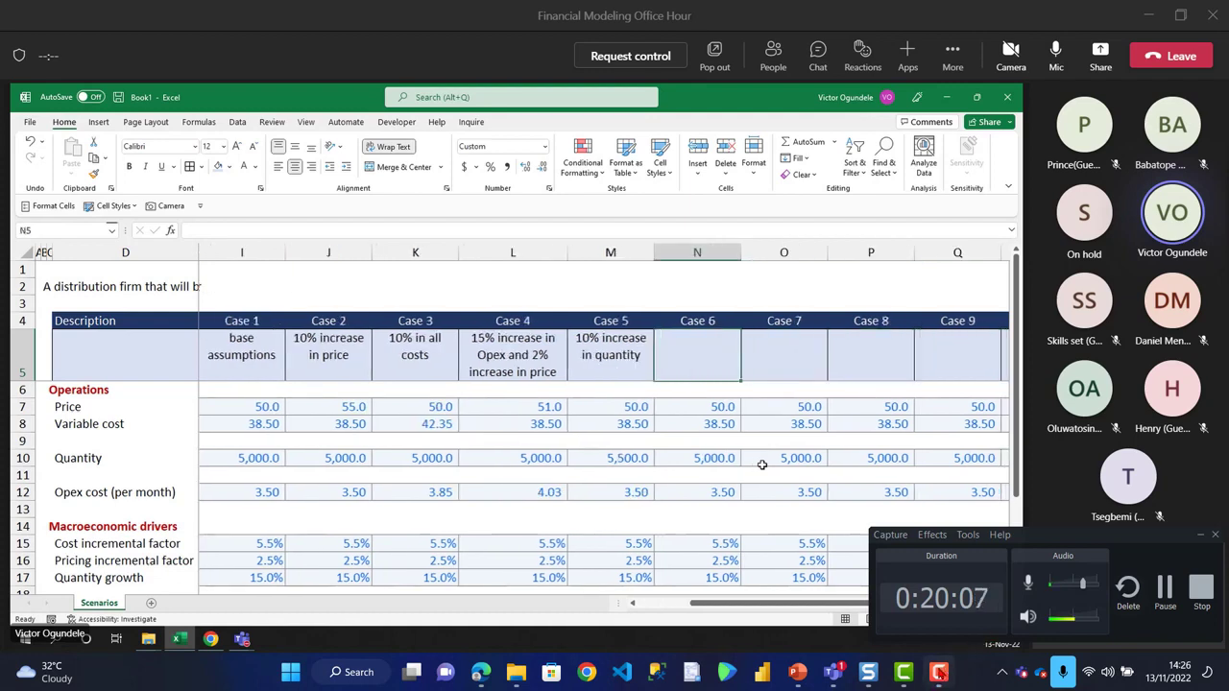
pyautogui.click(940, 673)
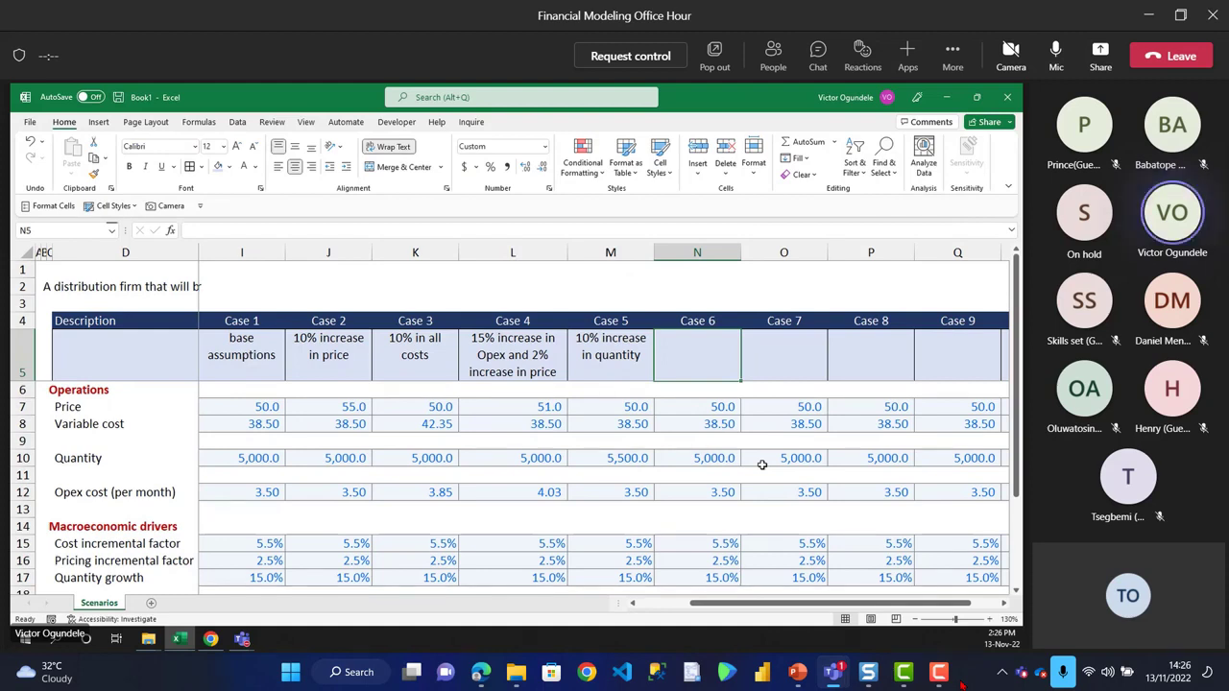
pyautogui.write('0%')
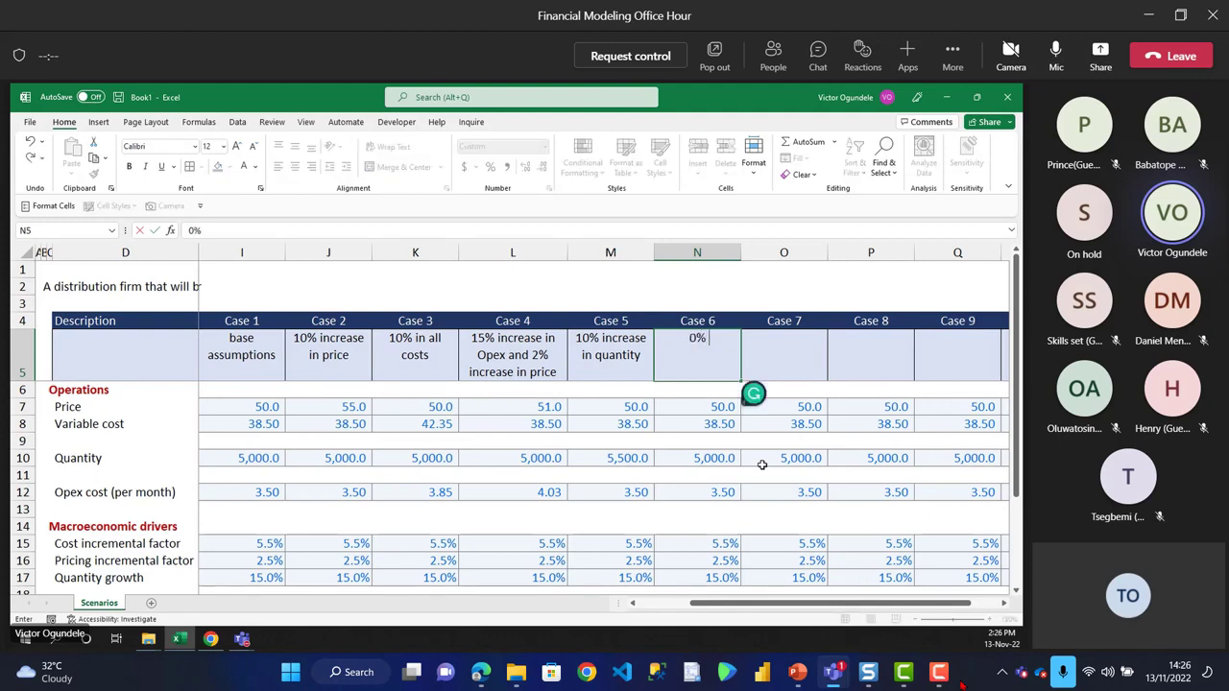
pyautogui.write(' of pricing')
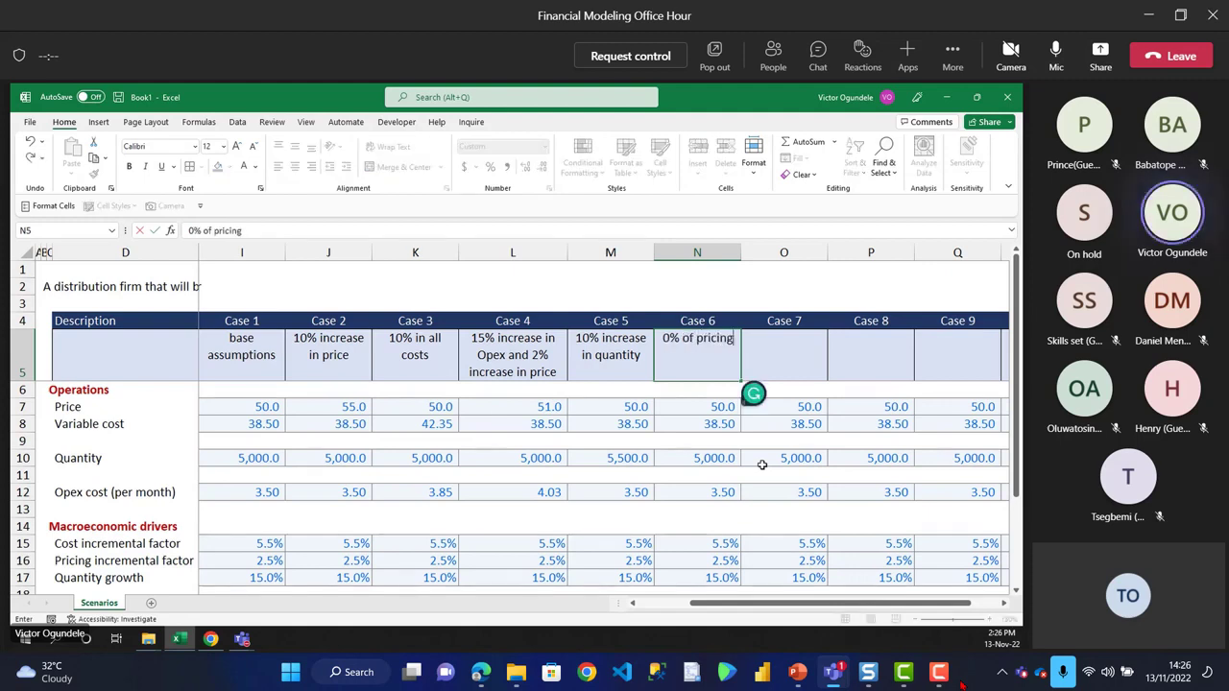
pyautogui.write(' rate &')
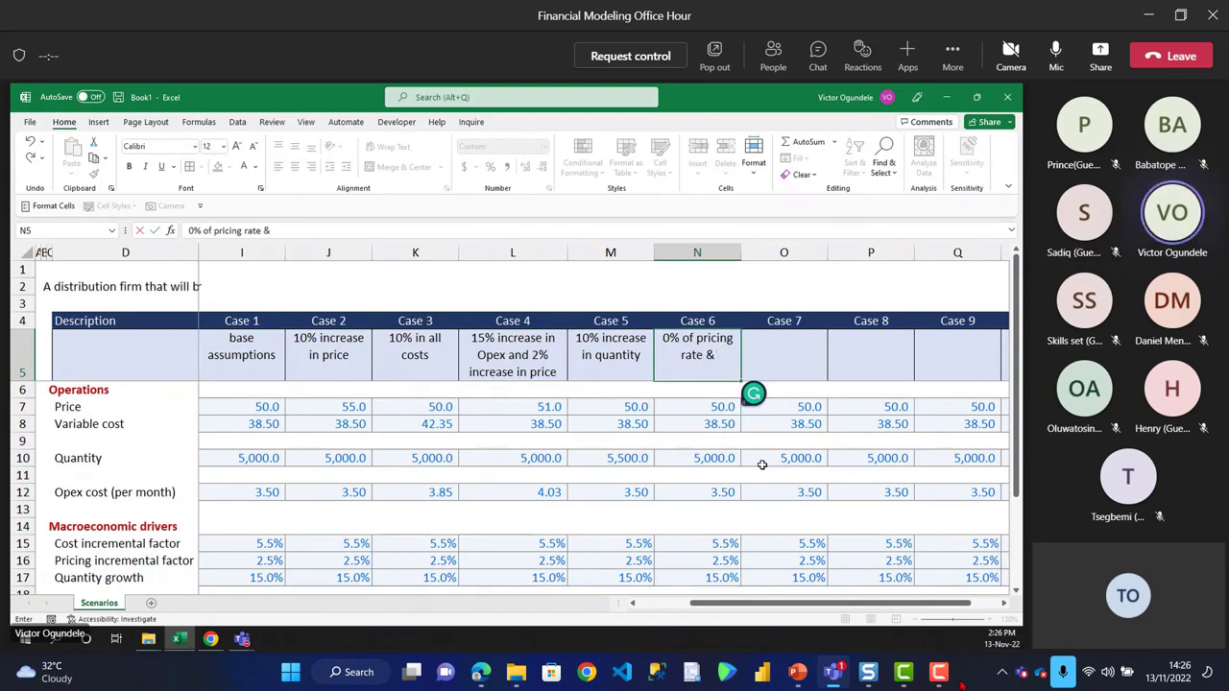
pyautogui.write('decrease of')
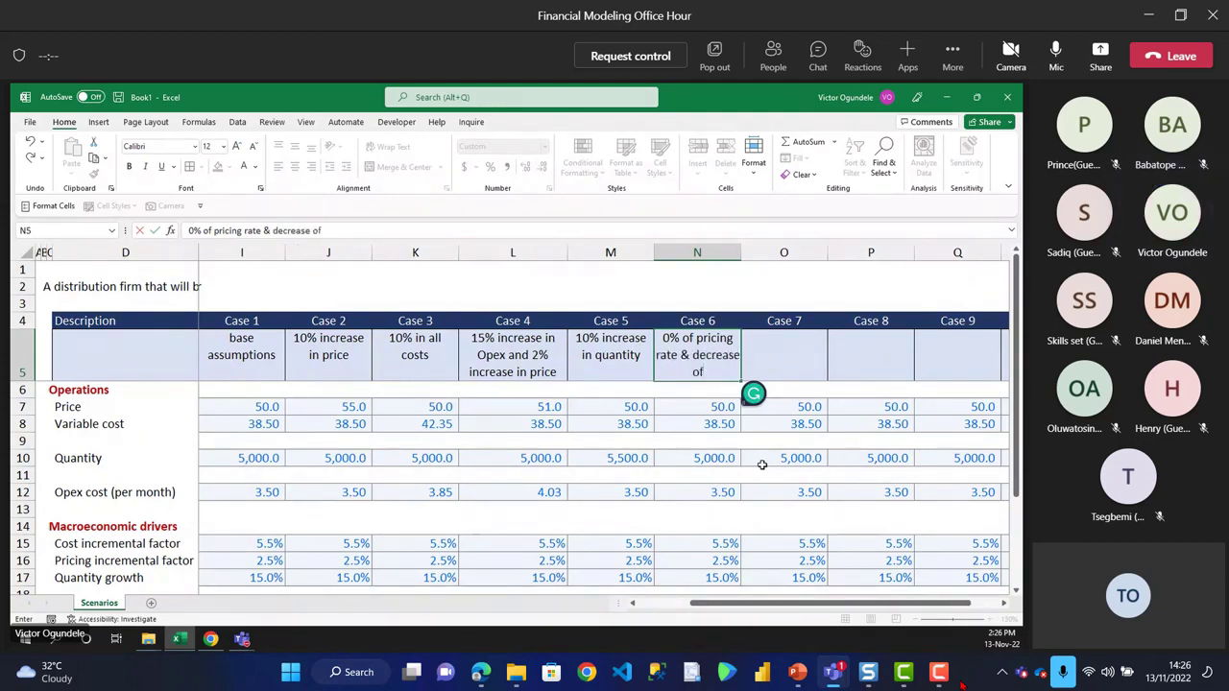
pyautogui.write(' 5')
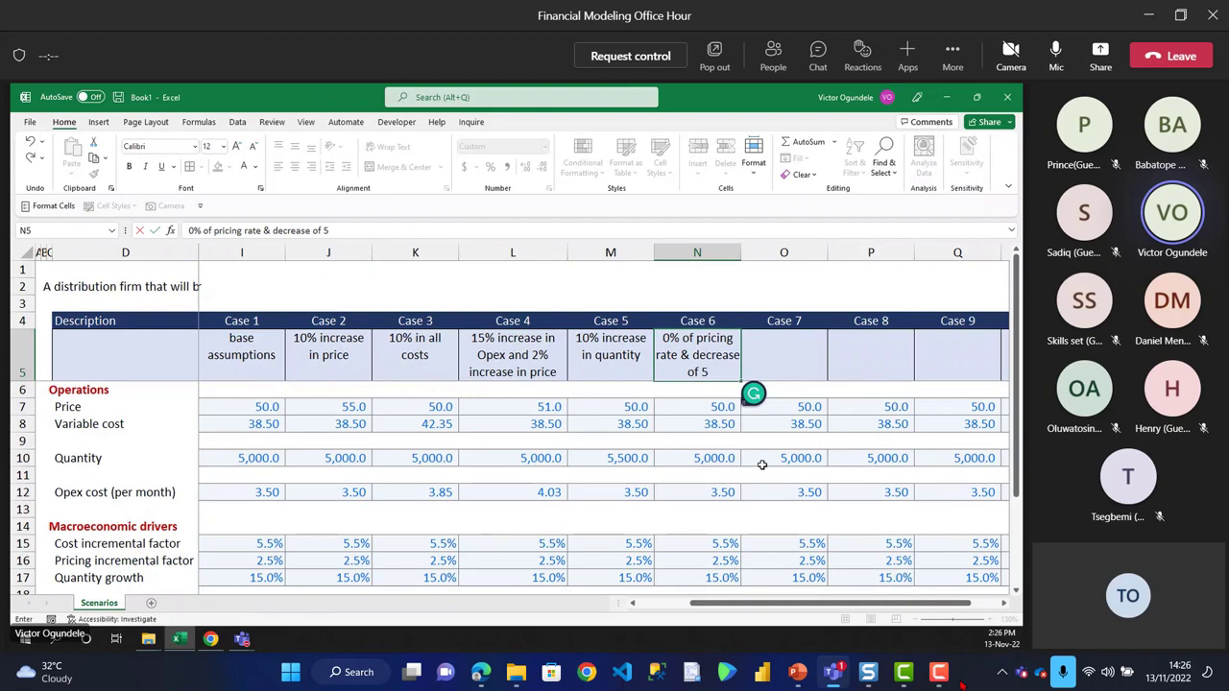
pyautogui.write('% in quantity')
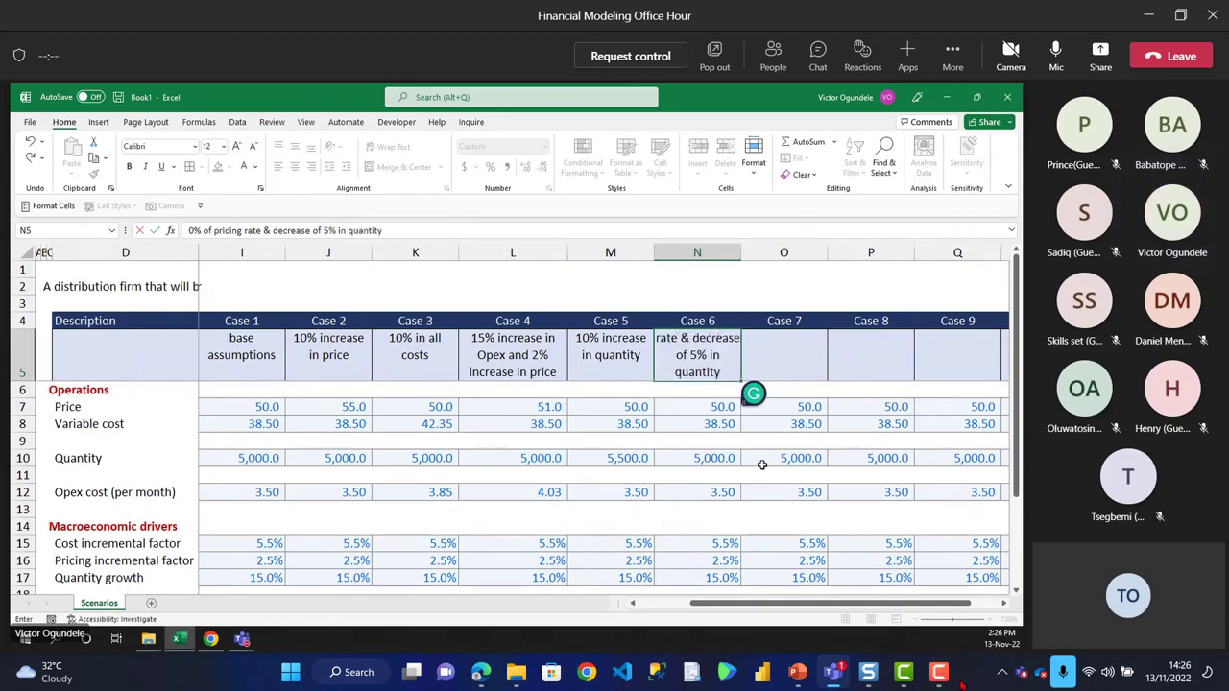
pyautogui.hotkey('ctrl', 'Return')
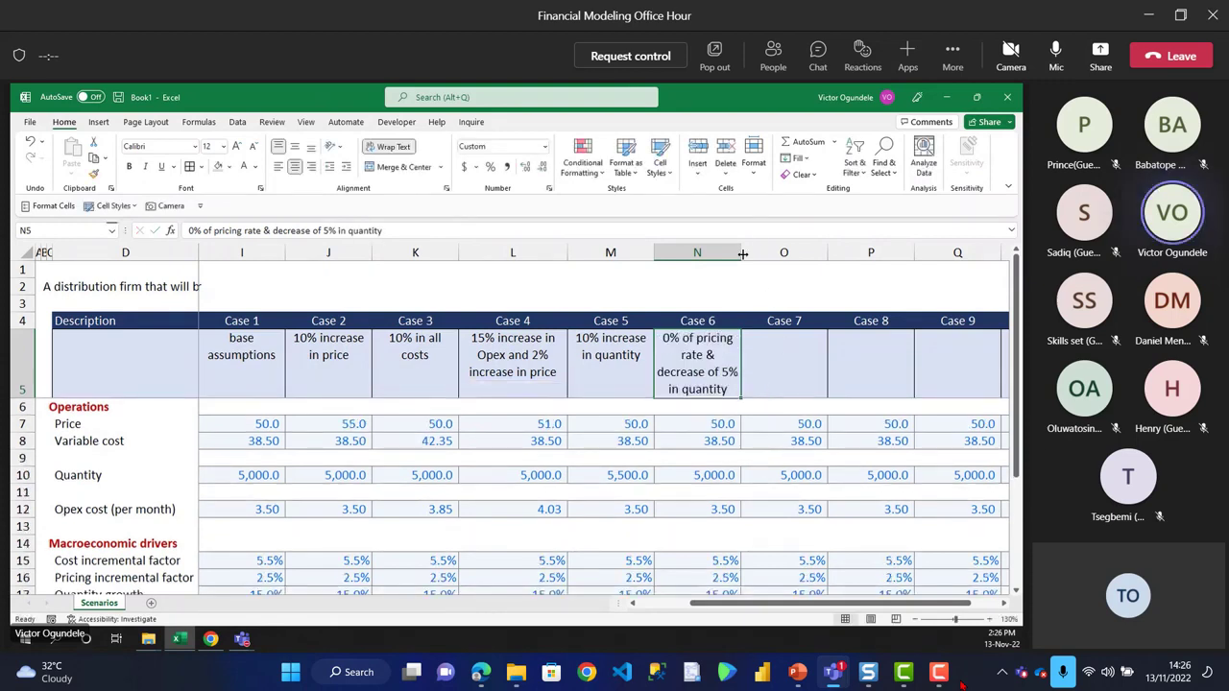
# - Widen column N slightly for the Case 6 description and autofit the height of row 5
pyautogui.moveTo(742, 253); pyautogui.dragTo(756, 253)
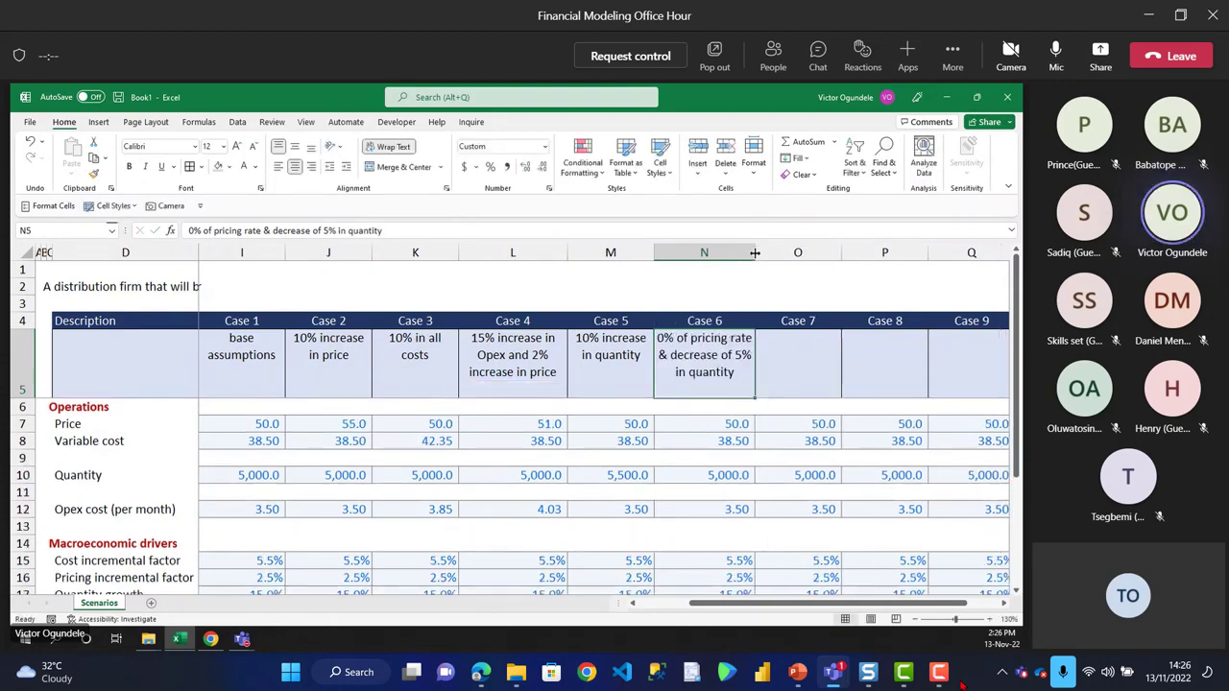
pyautogui.doubleClick(32, 397)
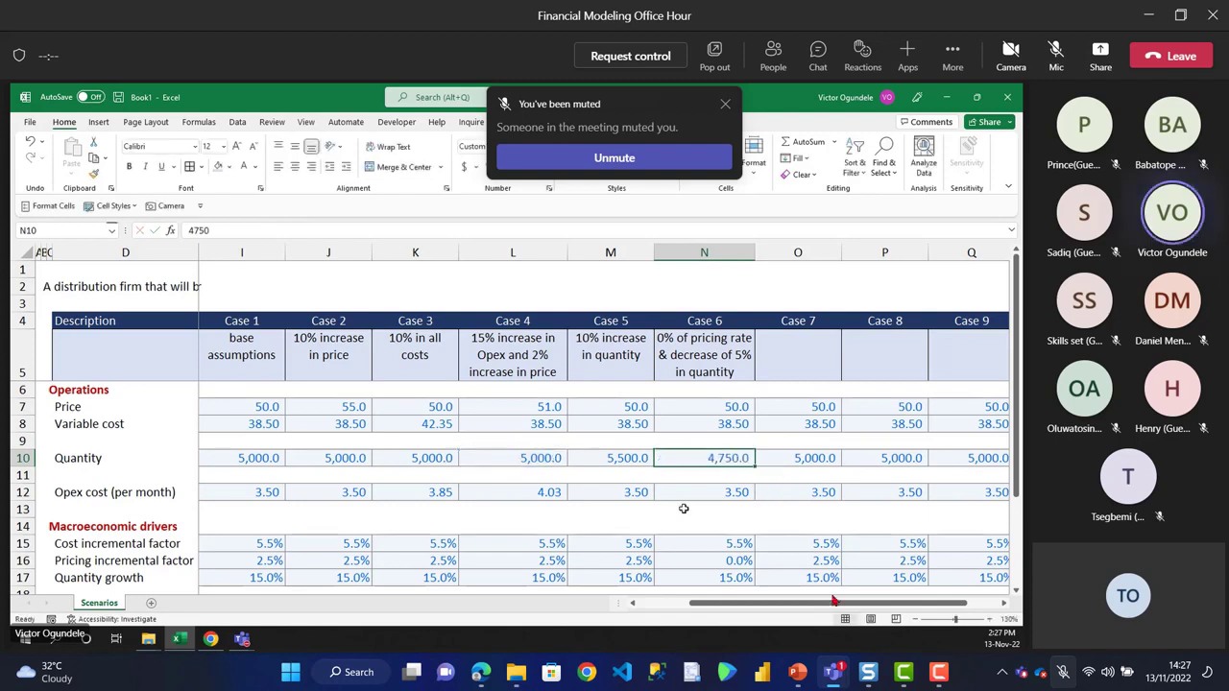
pyautogui.click(725, 104)
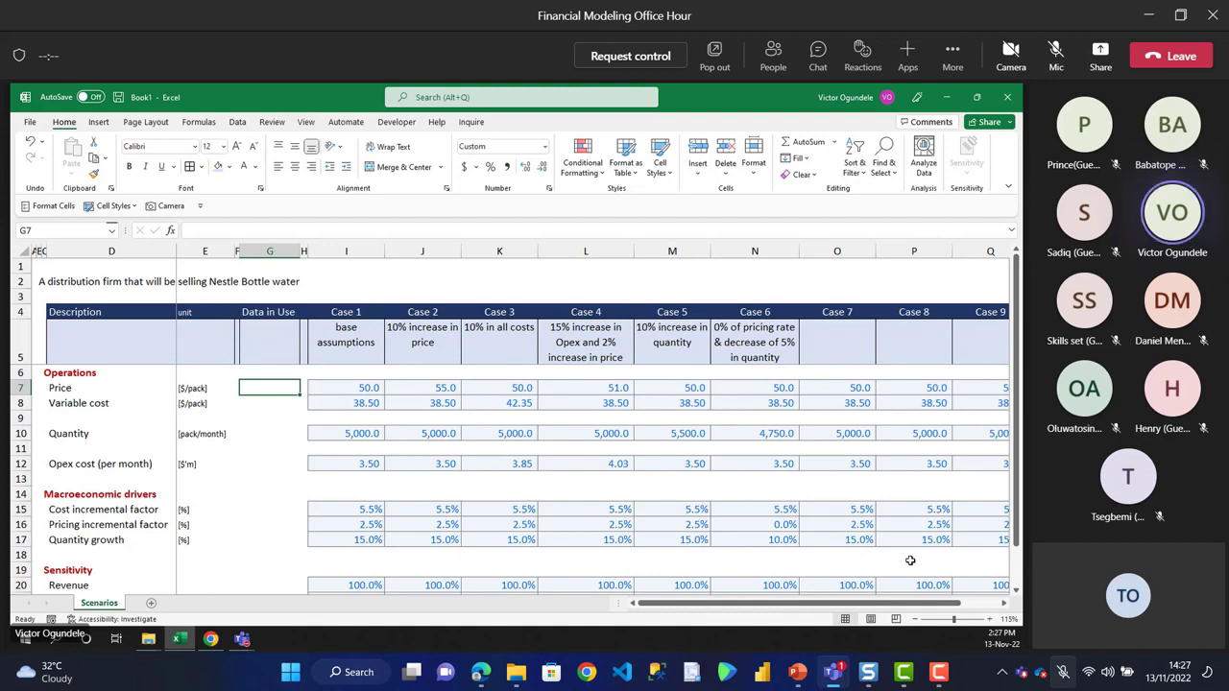
# - Enter the heading "Scenario list" in D29, below the Sensitivity section
pyautogui.press('pagedown')
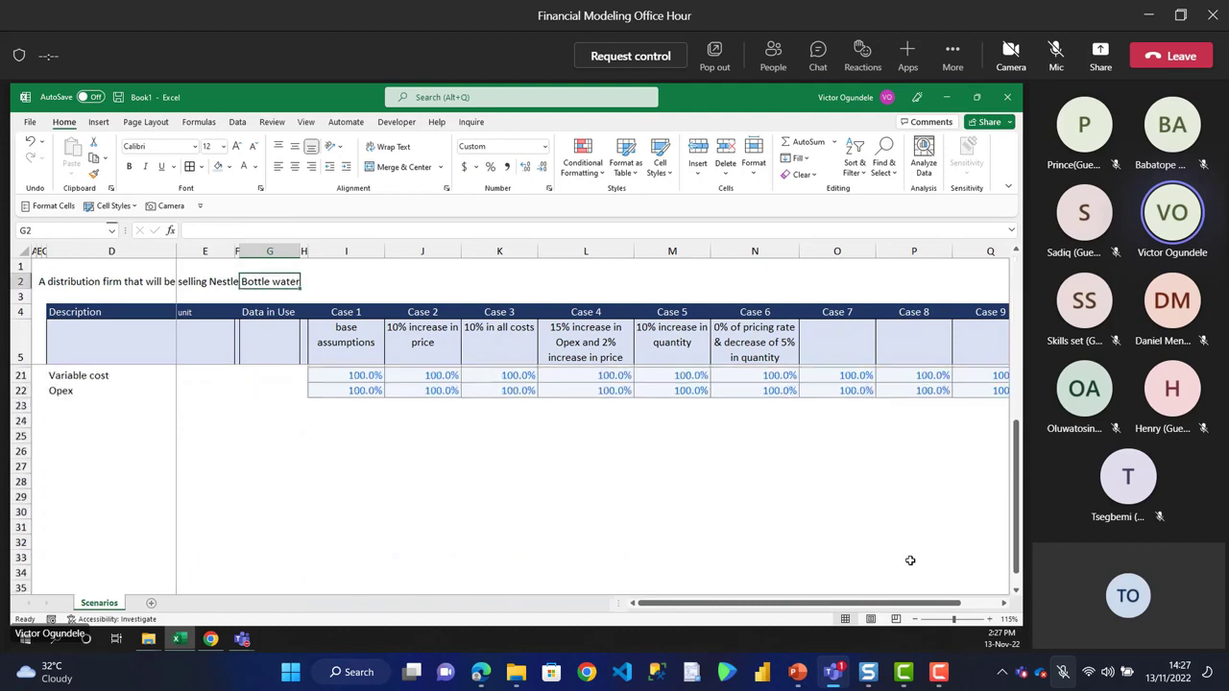
pyautogui.click(63, 526)
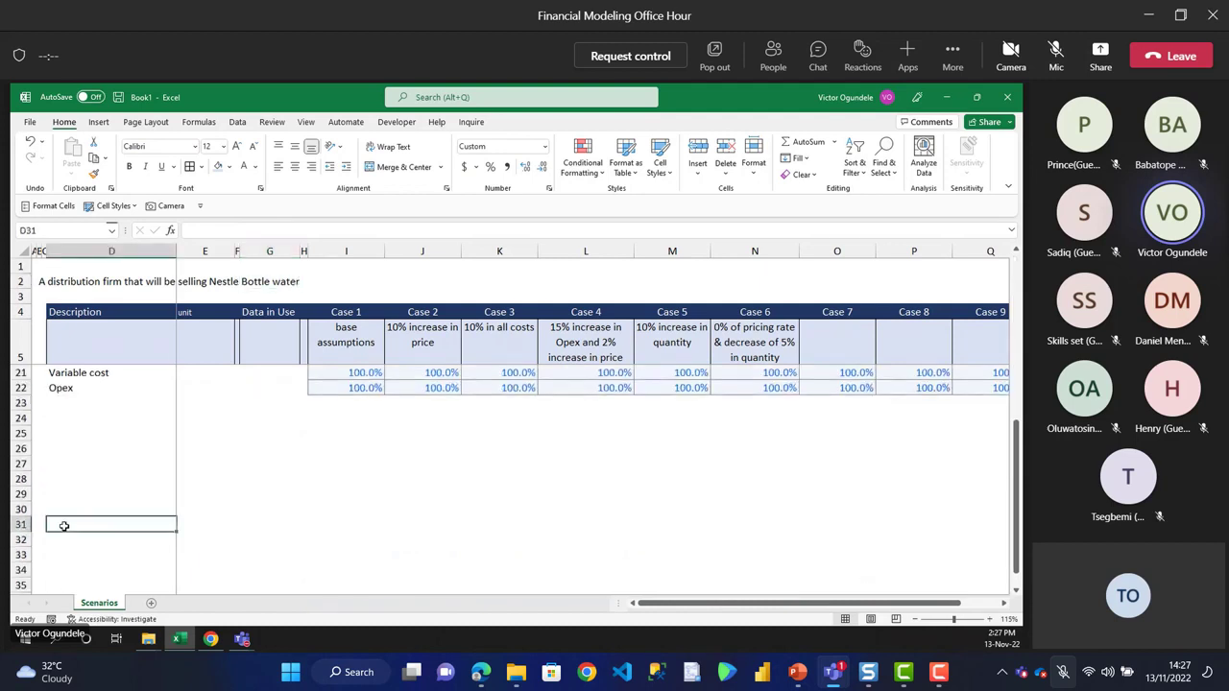
pyautogui.hotkey('ctrl', 'Up')
pyautogui.hotkey('ctrl', 'Up')
pyautogui.hotkey('ctrl', 'Up')
pyautogui.hotkey('ctrl', 'Up')
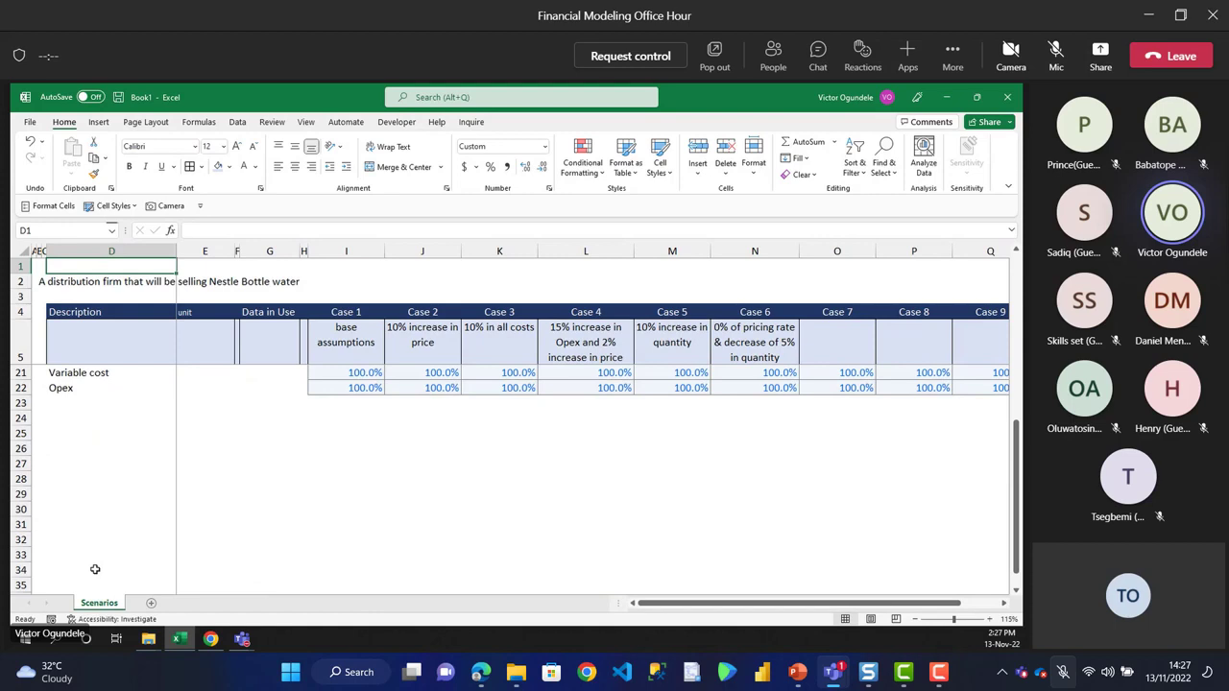
pyautogui.click(67, 495)
pyautogui.write('Scenario ')
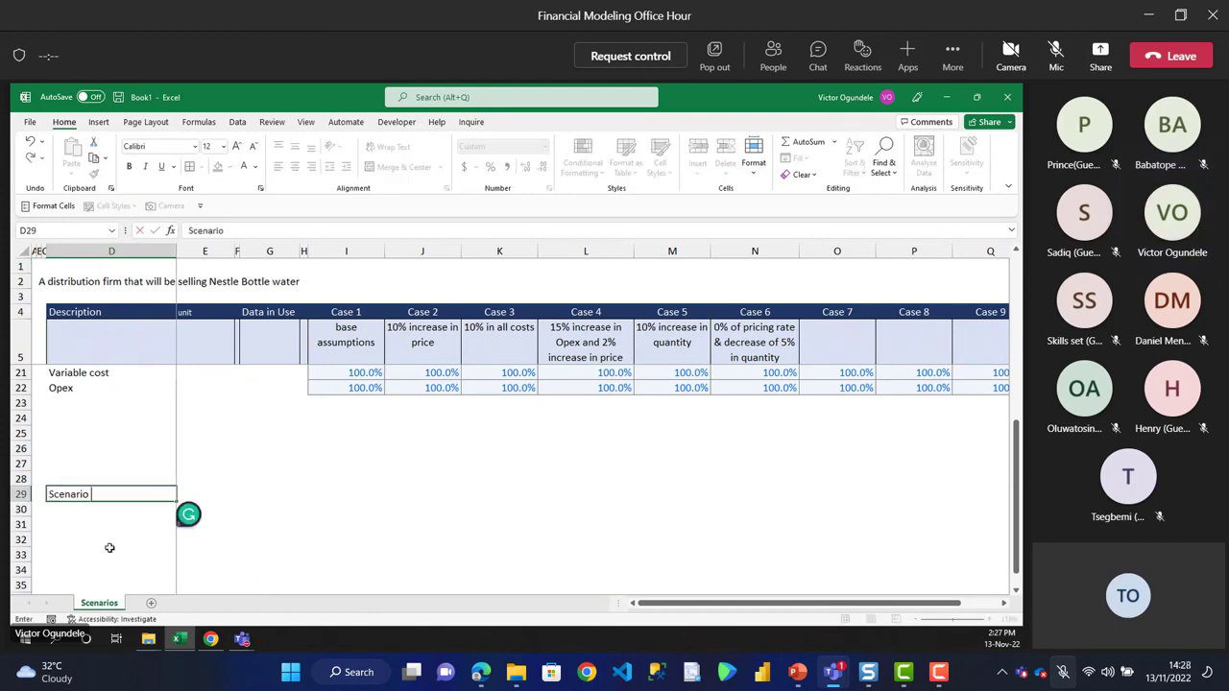
pyautogui.write('Iist')
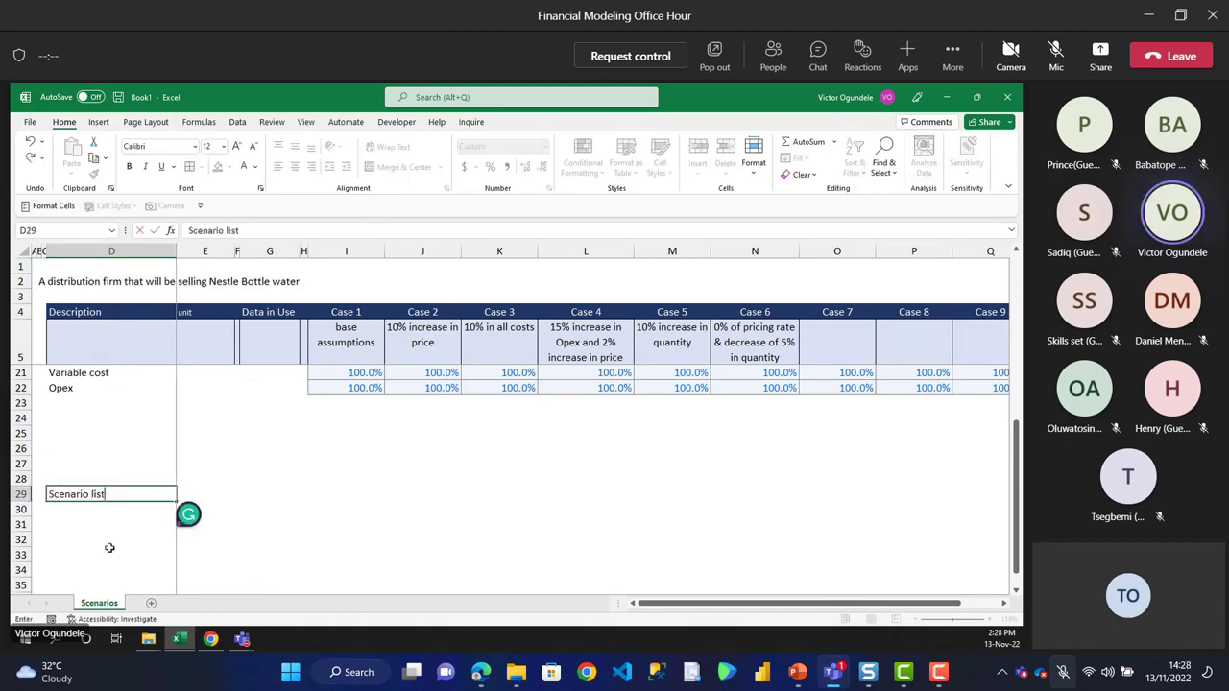
pyautogui.press('Return')
# - Fill D30:D39 under the Scenario list heading with a number series from 1 to 10
pyautogui.write('1')
pyautogui.hotkey('ctrl', 'Return')
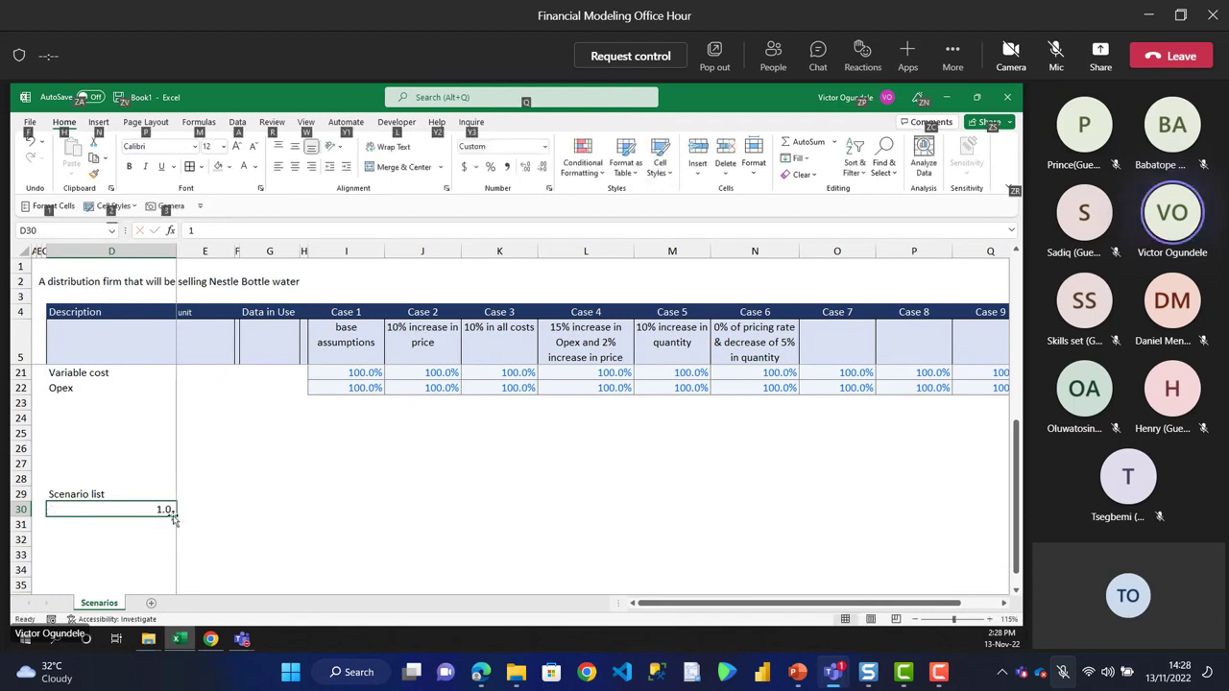
pyautogui.moveTo(176, 516); pyautogui.dragTo(165, 553)
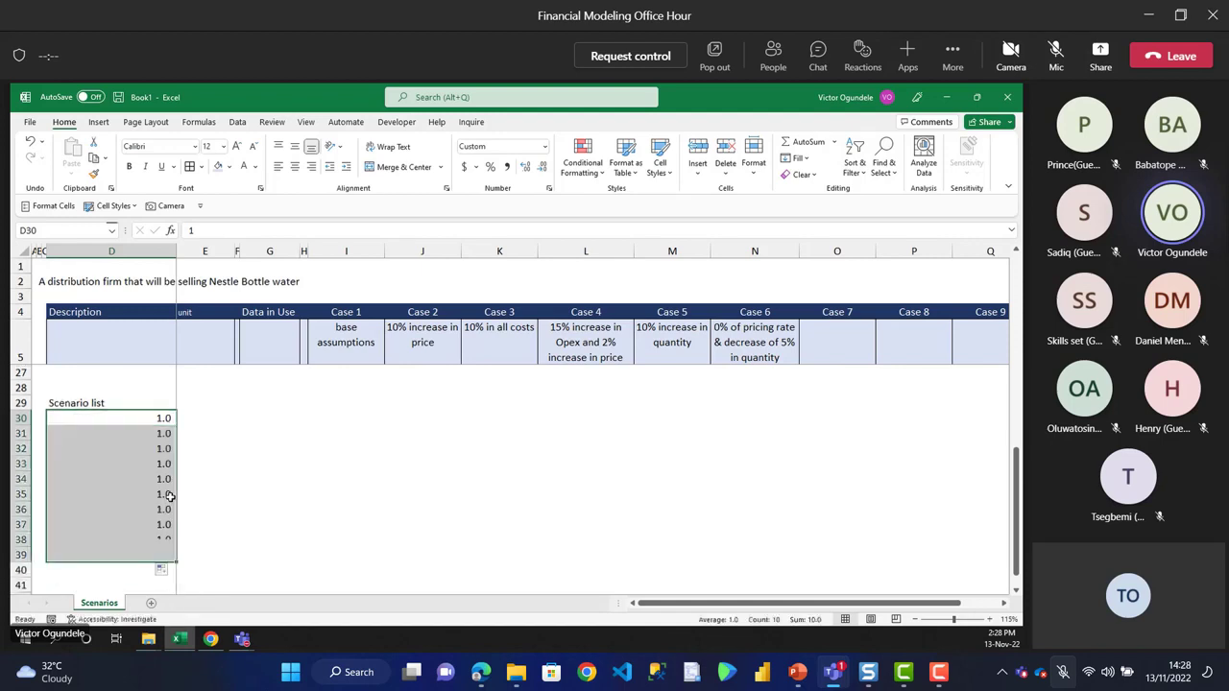
pyautogui.click(161, 569)
pyautogui.click(194, 516)
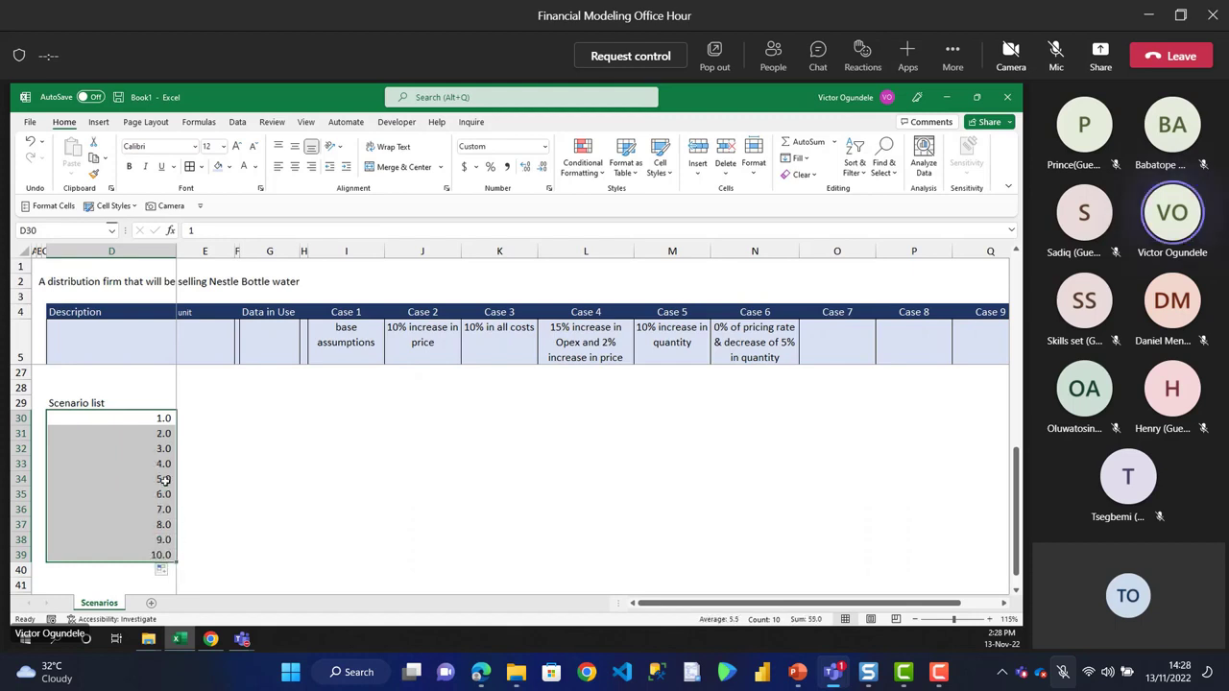
# - Apply the custom number format "Case "0 to the scenario numbers in D30:D39
pyautogui.hotkey('ctrl', '1')
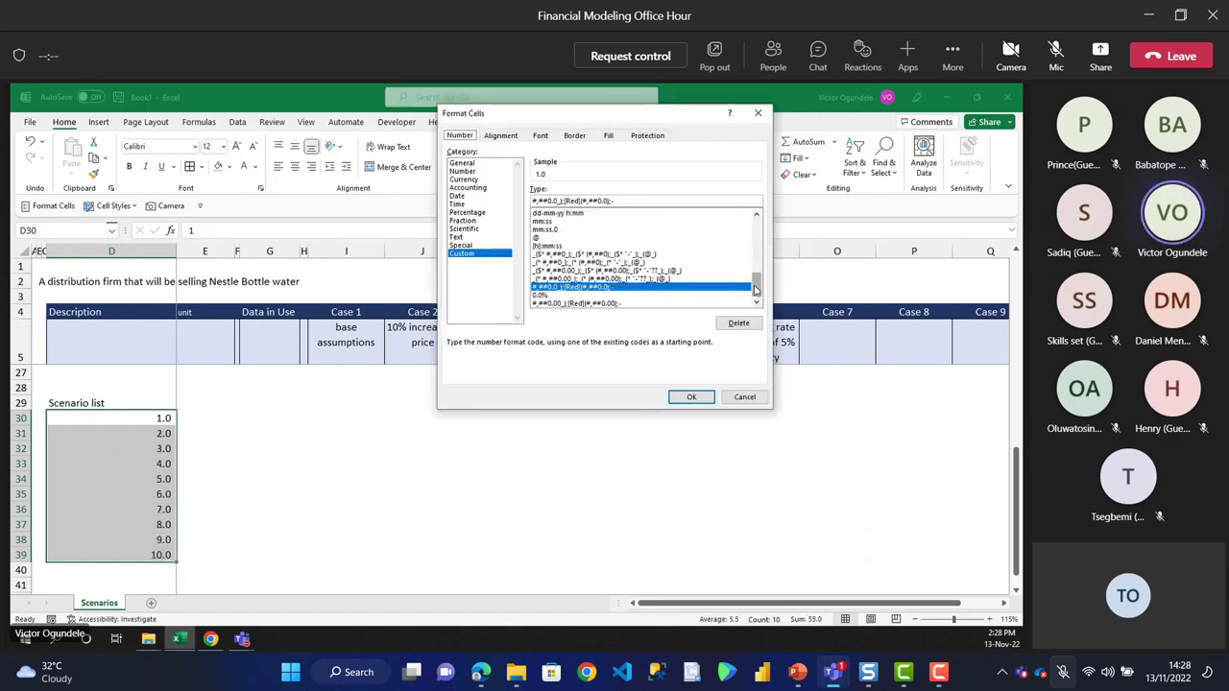
pyautogui.moveTo(754, 288); pyautogui.dragTo(755, 225)
pyautogui.click(560, 228)
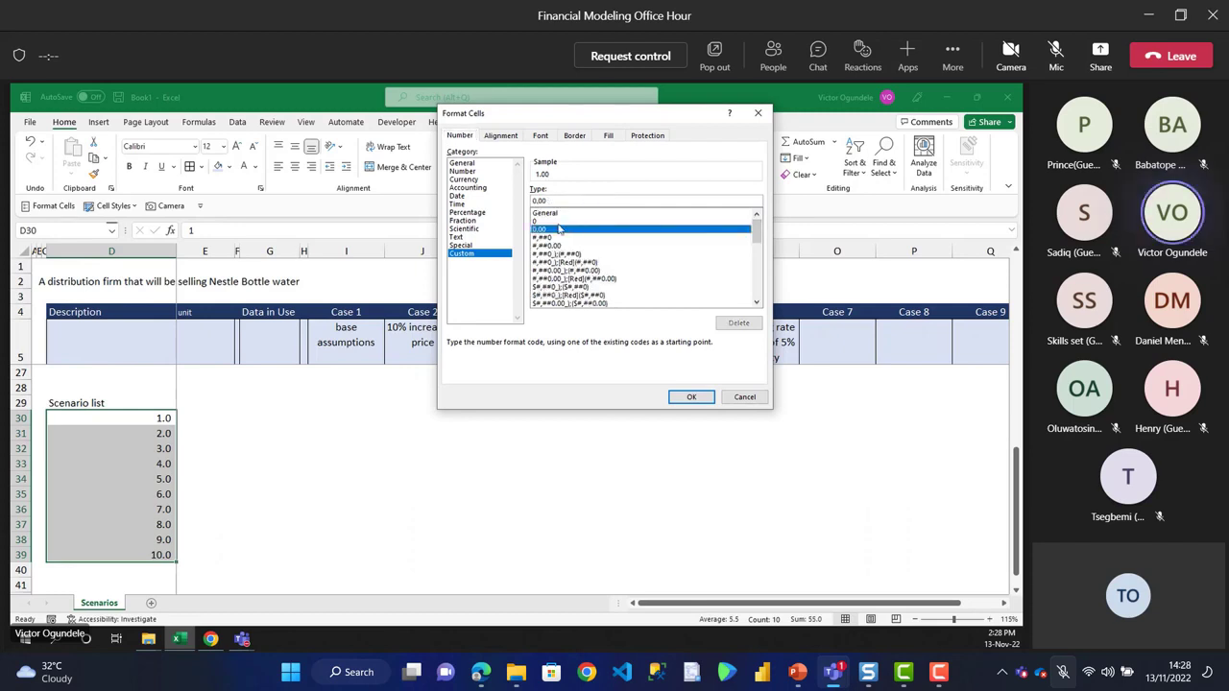
pyautogui.click(558, 222)
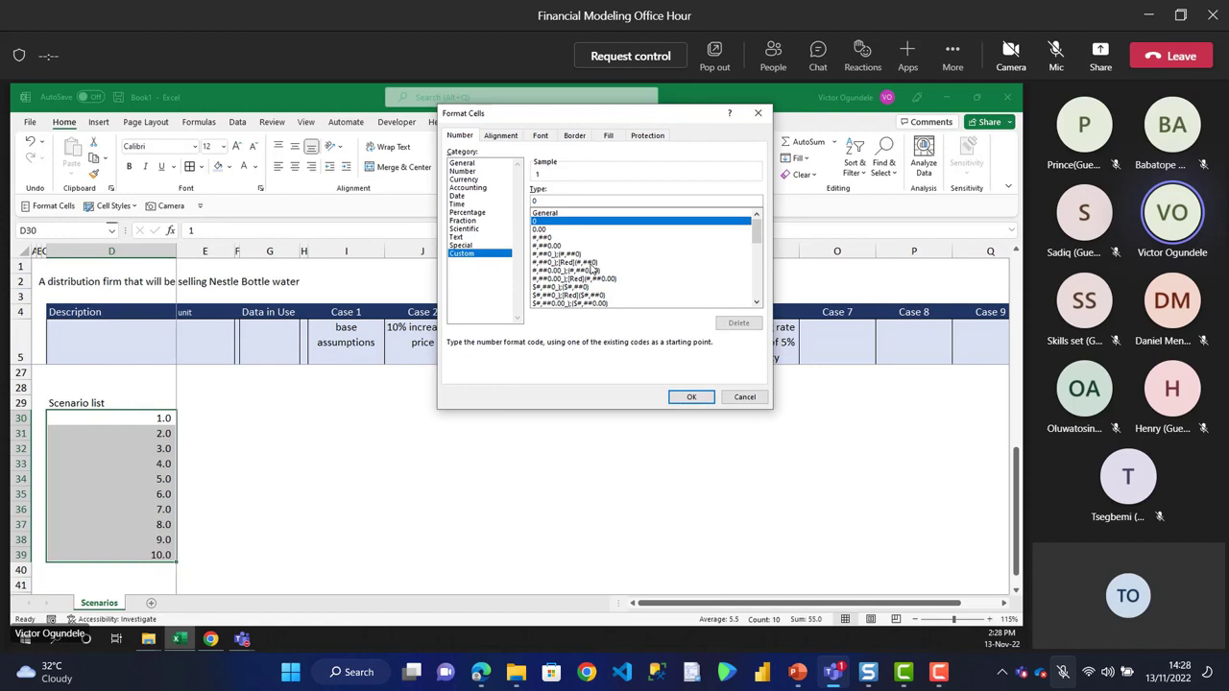
pyautogui.write('"ca')
pyautogui.press('BackSpace')
pyautogui.press('BackSpace')
pyautogui.write('C')
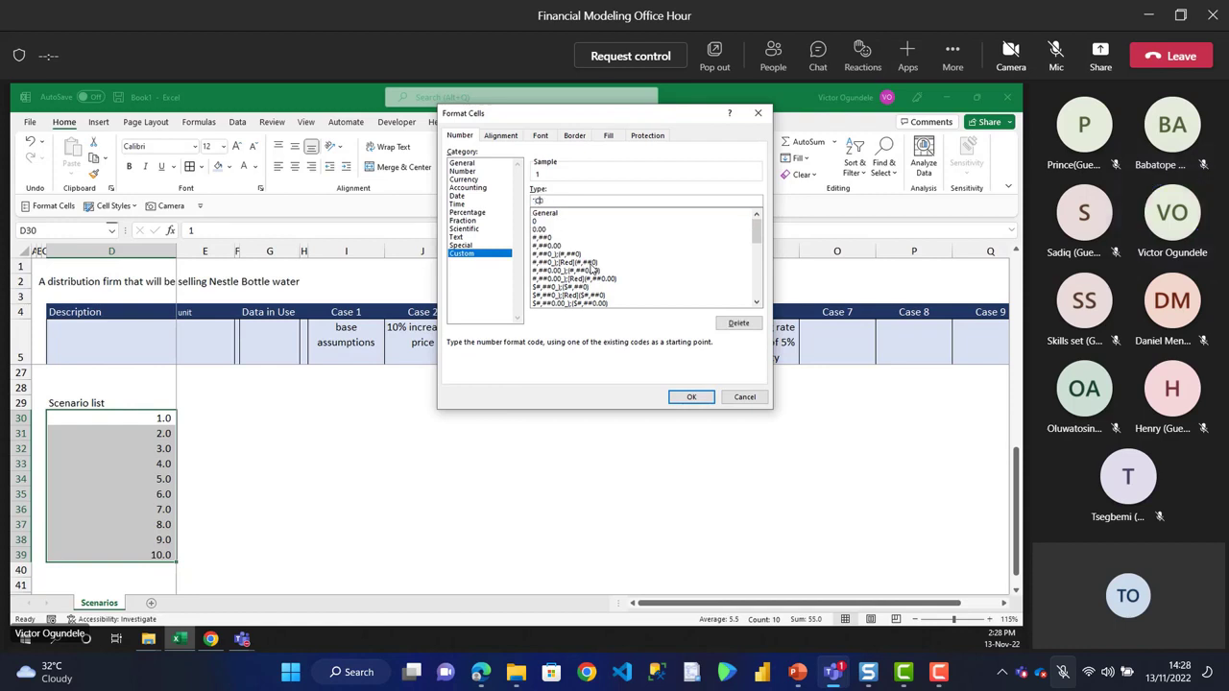
pyautogui.write('ase "0')
pyautogui.click(689, 396)
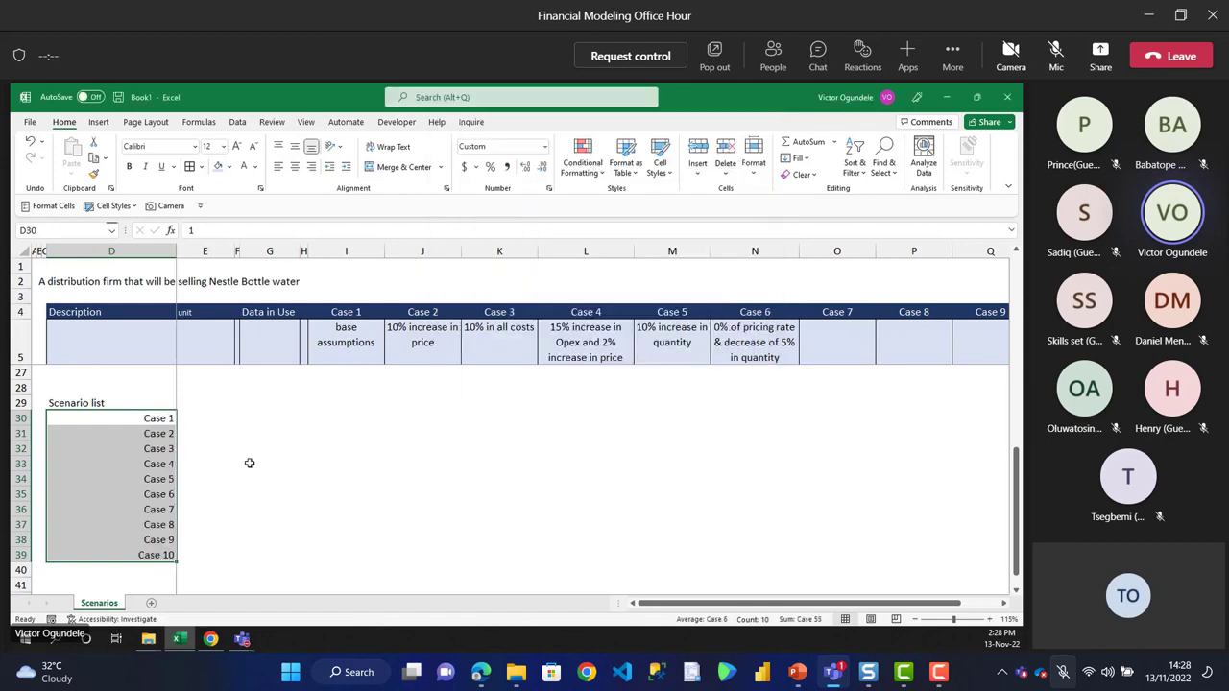
# - Left-align the case labels in D30:D39
pyautogui.hotkey('alt', 'h')
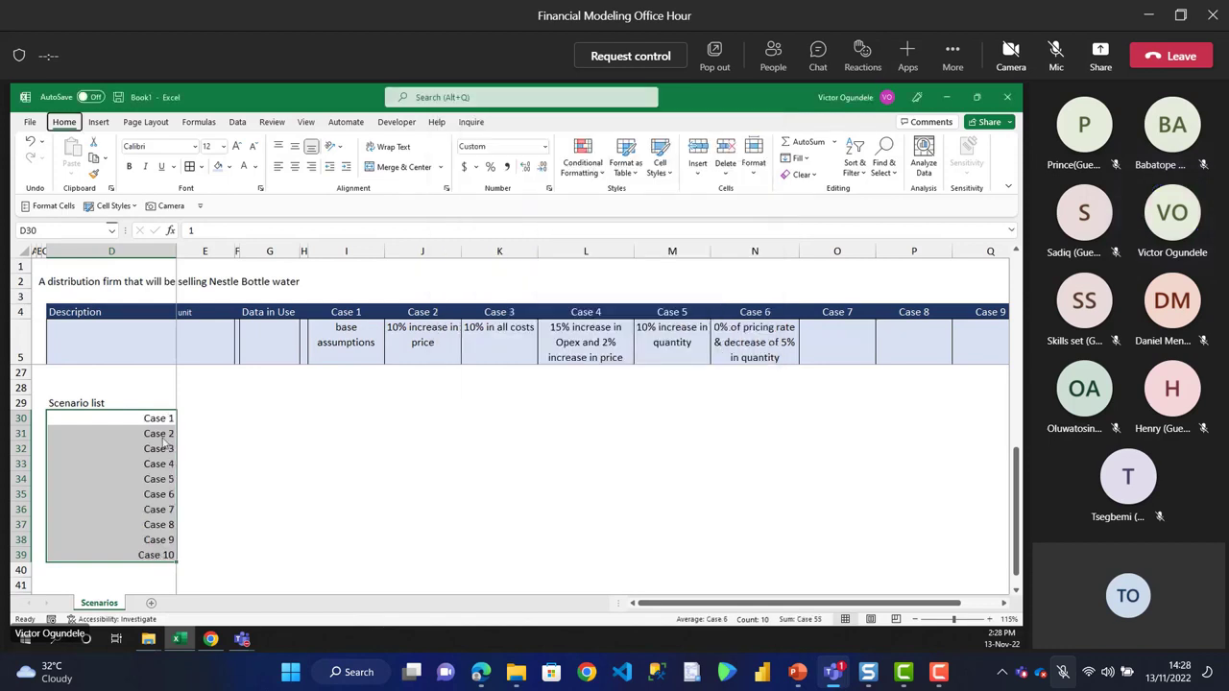
pyautogui.press('a')
pyautogui.press('l')
# - Enter 1 in E30 beside the first case of the scenario list
pyautogui.press('Right')
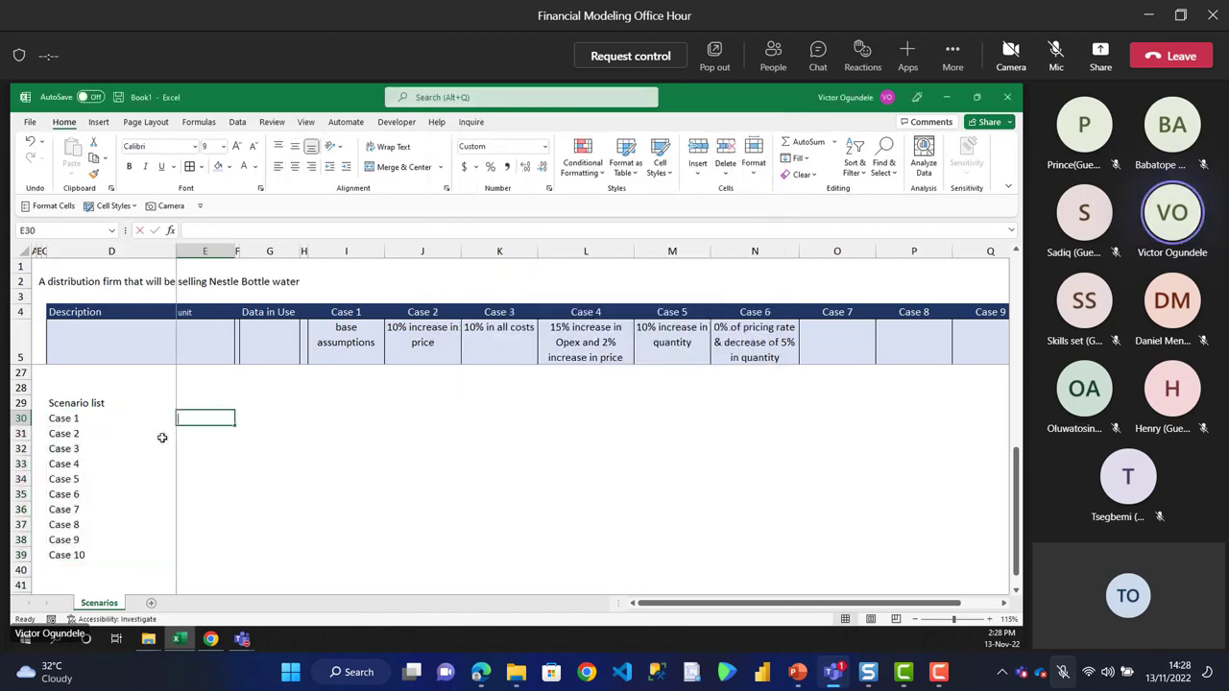
pyautogui.write('1')
pyautogui.hotkey('ctrl', 'Return')
# - Copy the Case 1 cell D30 into E30 and format E30 as a number with two decimals
pyautogui.click(138, 421)
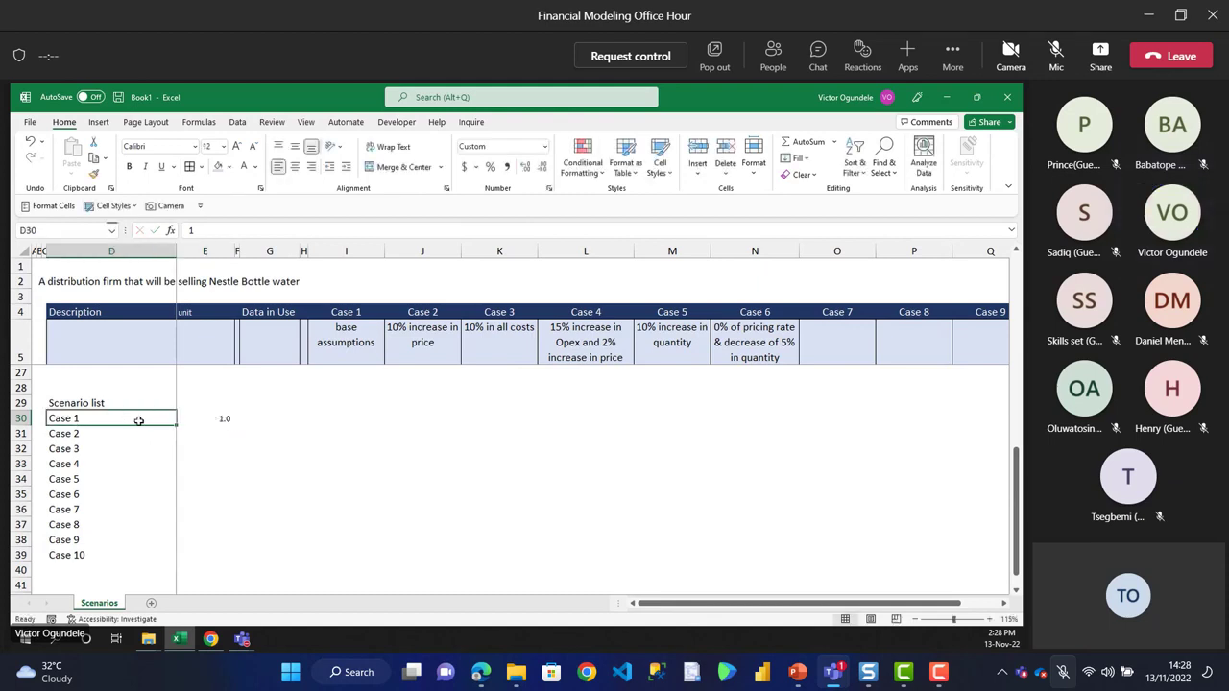
pyautogui.hotkey('ctrl', 'c')
pyautogui.press('Right')
pyautogui.press('Return')
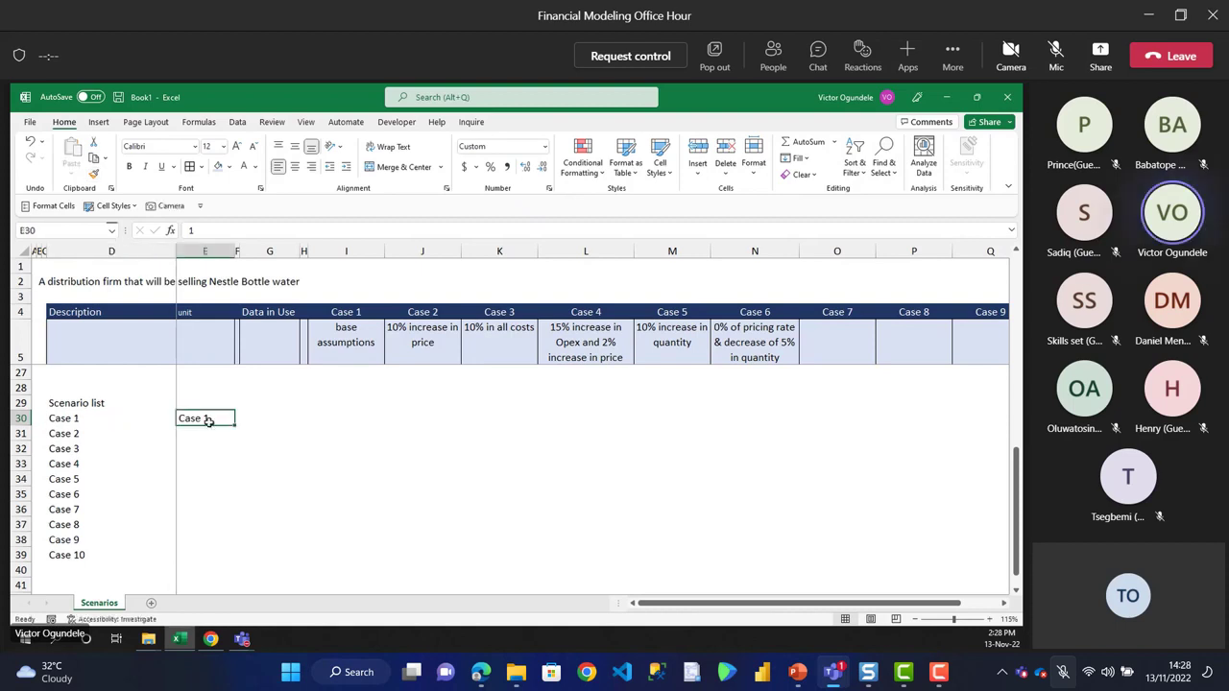
pyautogui.hotkey('ctrl', 'shift', '1')
# - Assign the range name Scenario_Switch to cell E30
pyautogui.click(82, 230)
pyautogui.press('BackSpace')
pyautogui.write('Scenario_Switch')
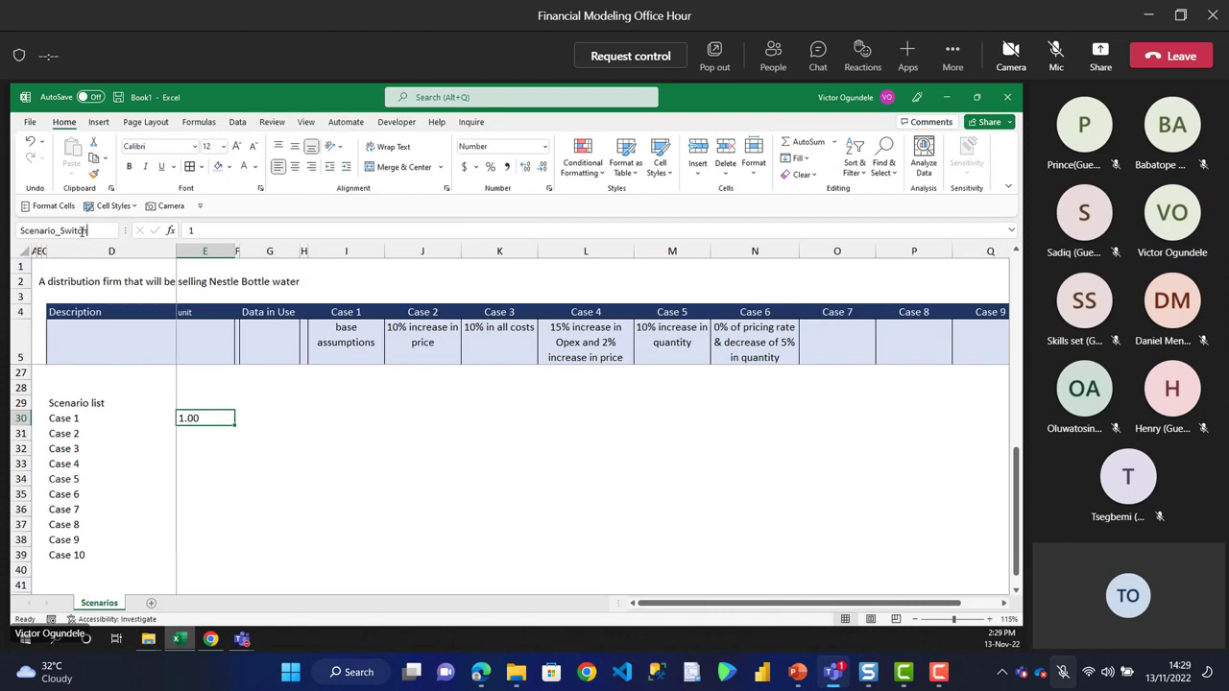
pyautogui.press('Return')
# - Assign the range name Scenario_List to the case labels in D30:D39
pyautogui.press('Left')
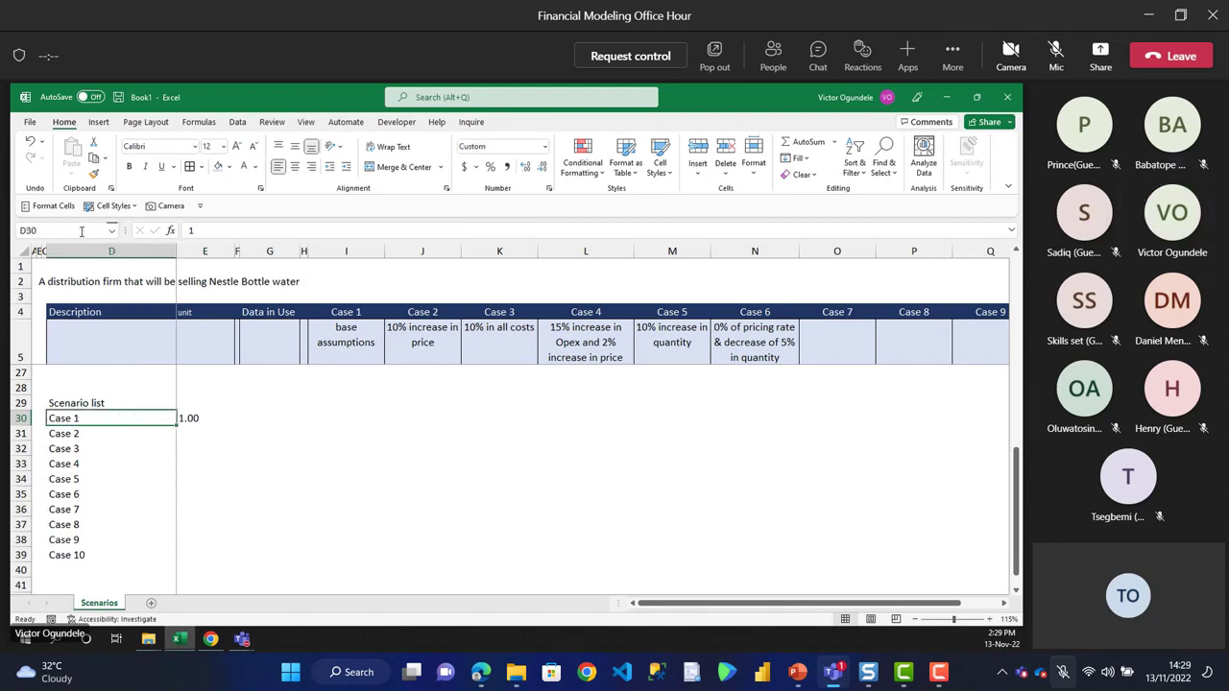
pyautogui.hotkey('ctrl', 'shift', 'Down')
pyautogui.click(80, 230)
pyautogui.write('Sc')
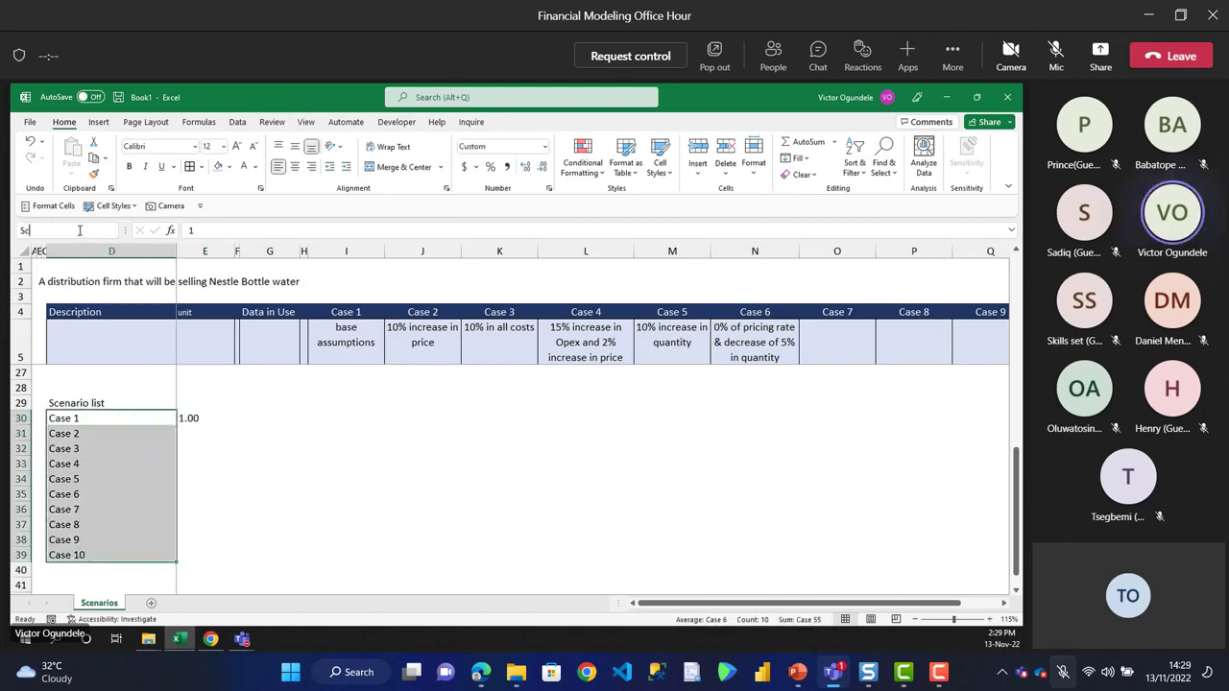
pyautogui.write('enario_List')
pyautogui.press('Return')
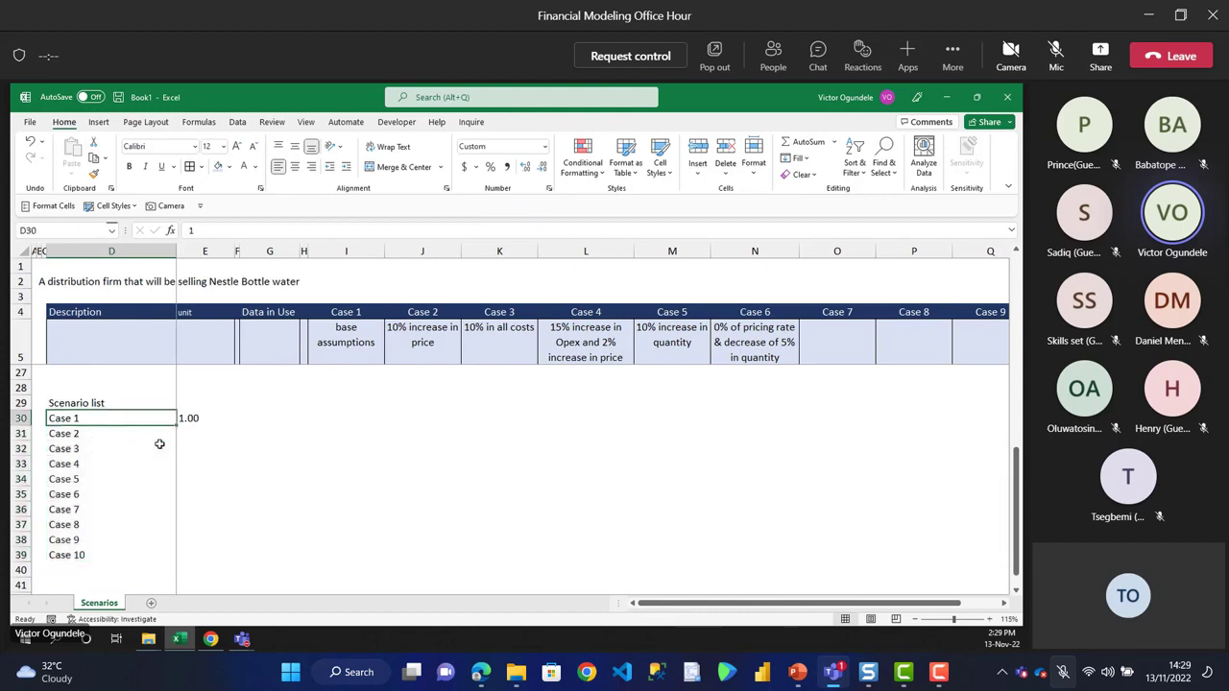
# - Insert a blank row above the Operations heading, at row 6
pyautogui.scroll(7, 160, 444)
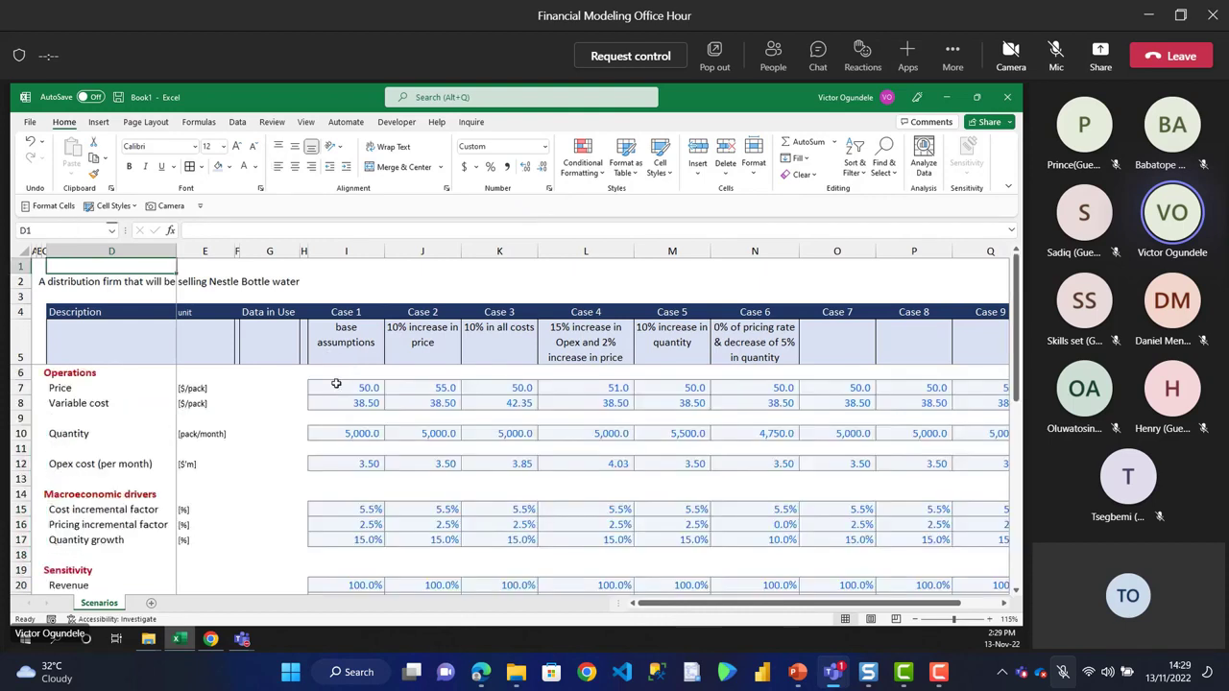
pyautogui.click(338, 385)
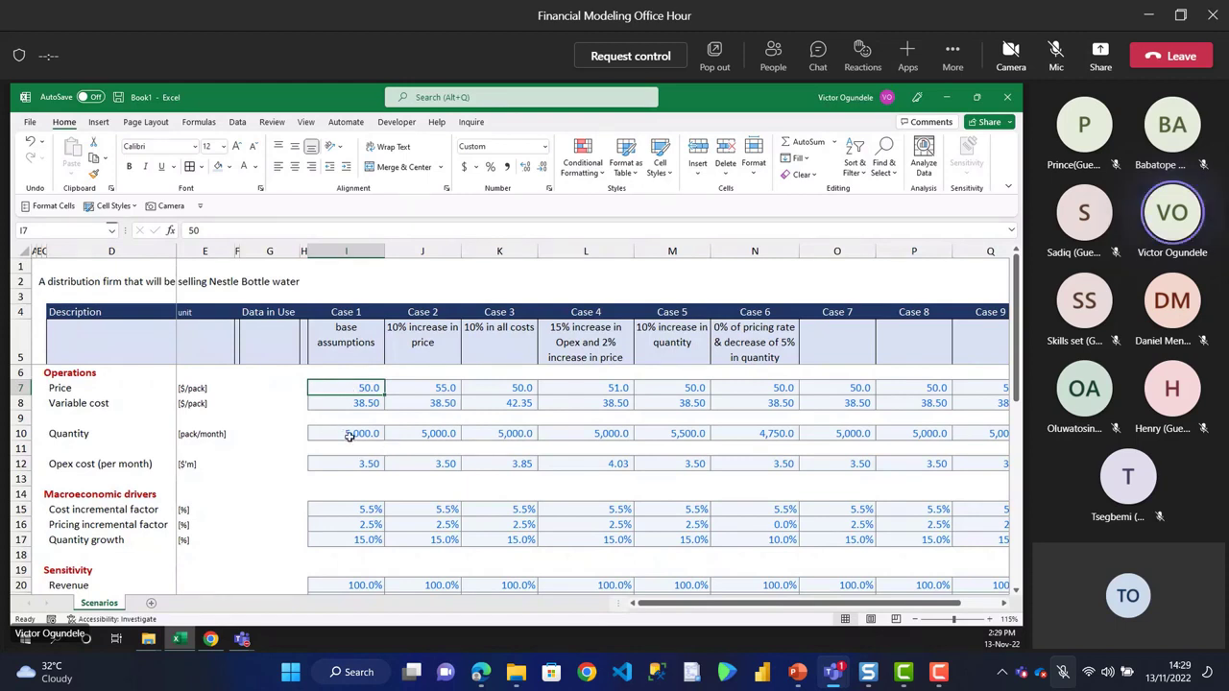
pyautogui.press('Left')
pyautogui.press('Left')
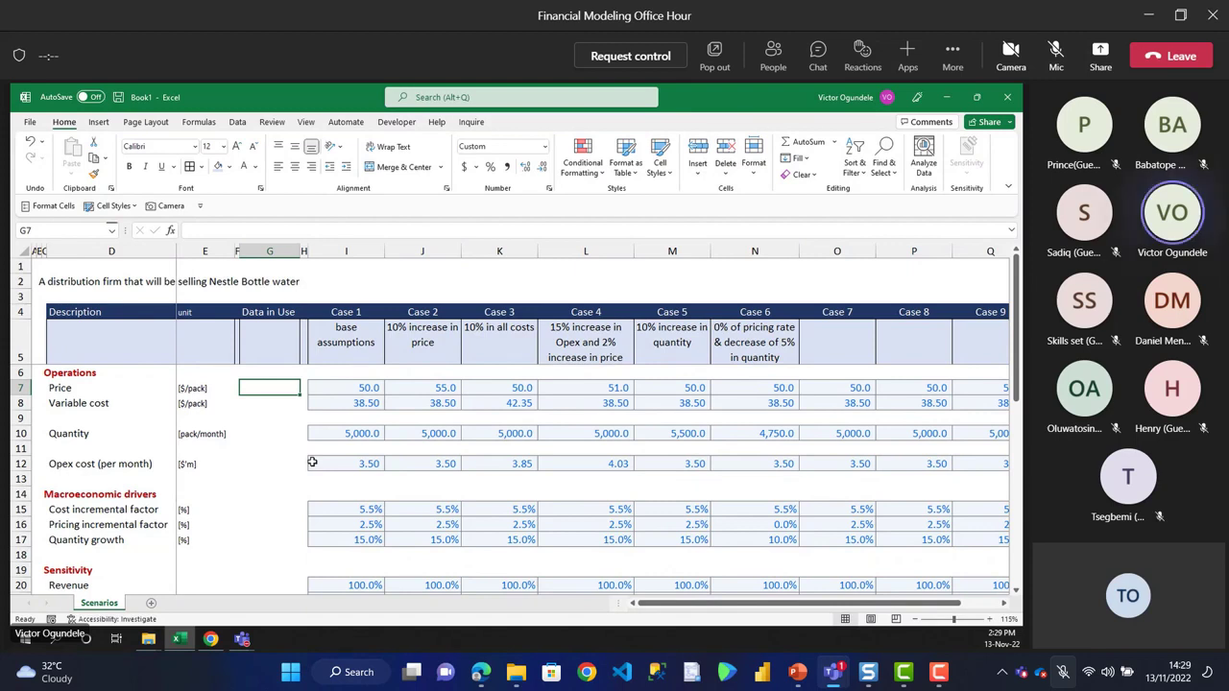
pyautogui.press('Up')
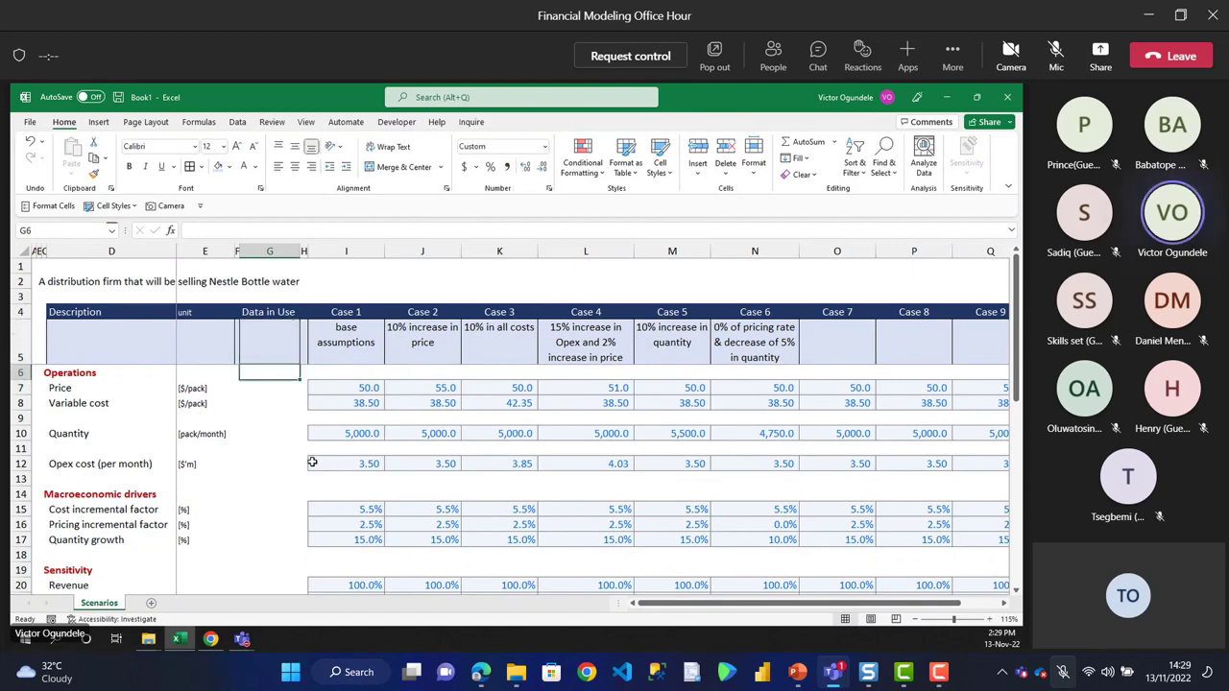
pyautogui.hotkey('shift', 'space')
pyautogui.hotkey('ctrl', '+')
# - Enter =INDEX(I8:R8,,Scenario_Switch) in G8 as the Data in Use value for Price
pyautogui.press('Right')
pyautogui.press('Right')
pyautogui.press('Right')
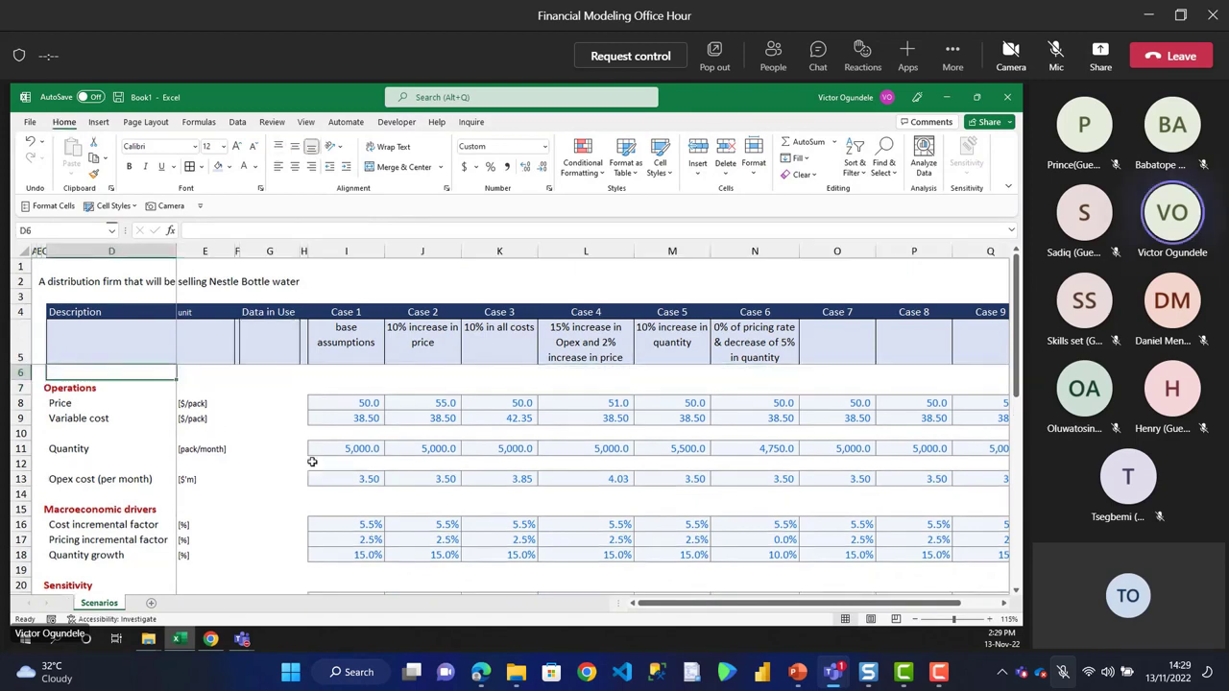
pyautogui.press('Down')
pyautogui.press('Down')
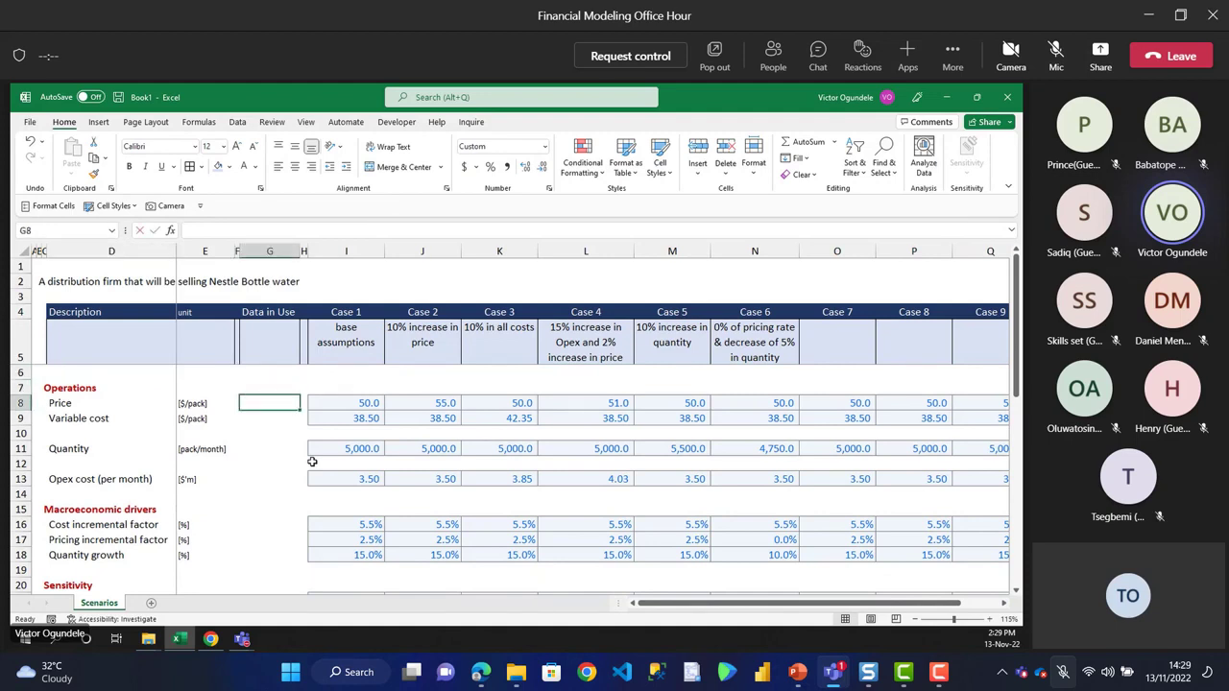
pyautogui.write('=inde')
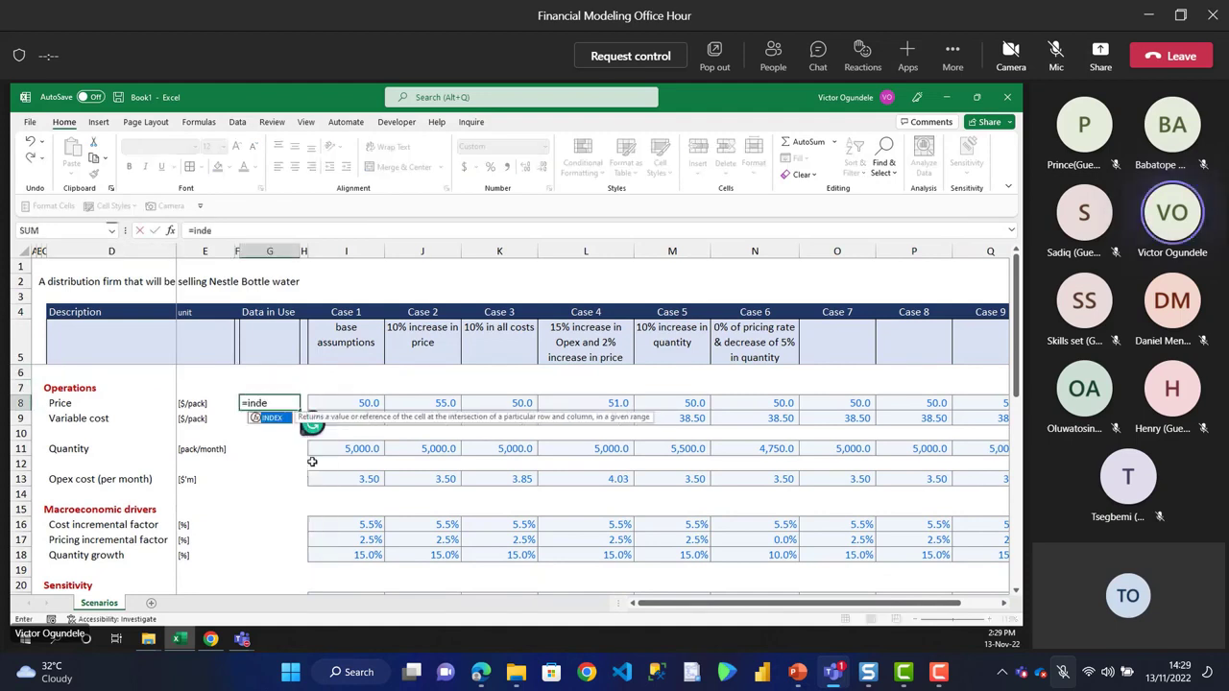
pyautogui.press('Escape')
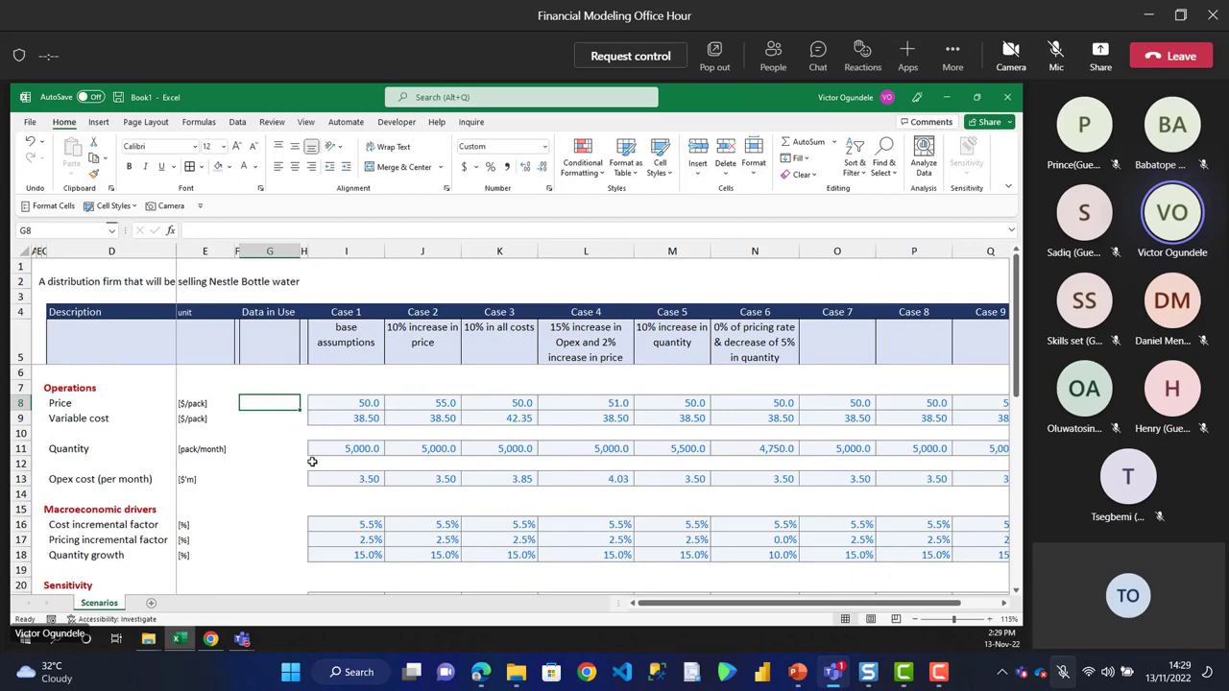
pyautogui.scroll(2, 312, 462)
pyautogui.write('=inde')
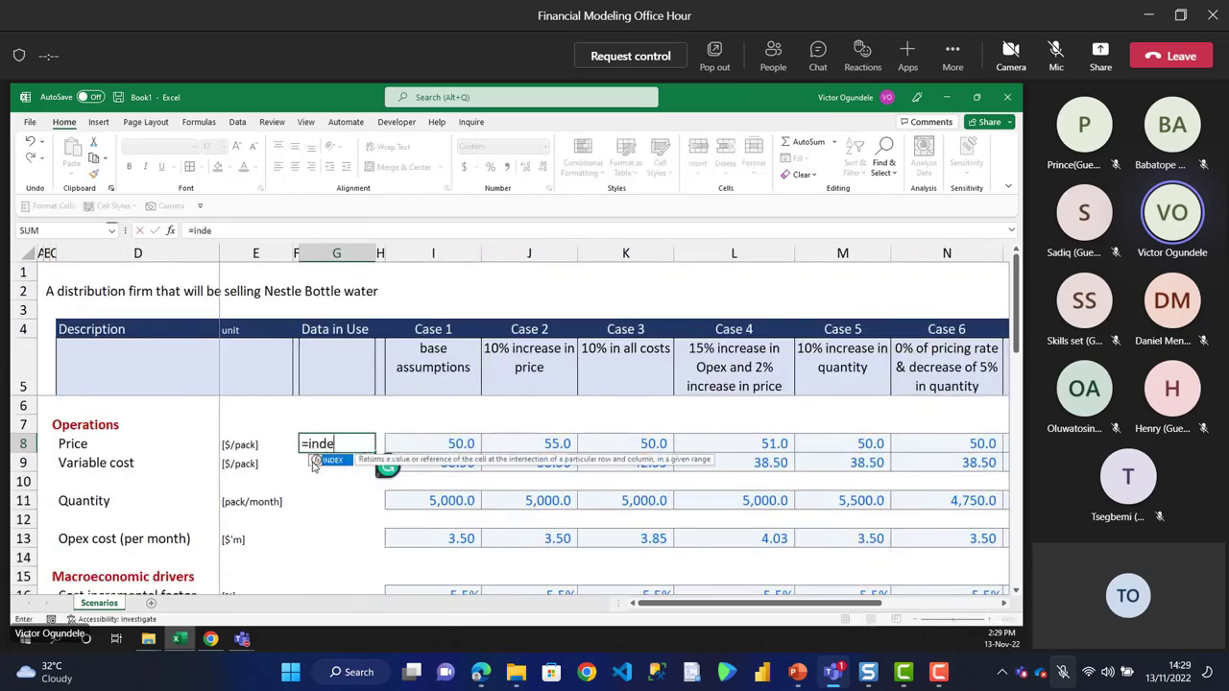
pyautogui.press('Tab')
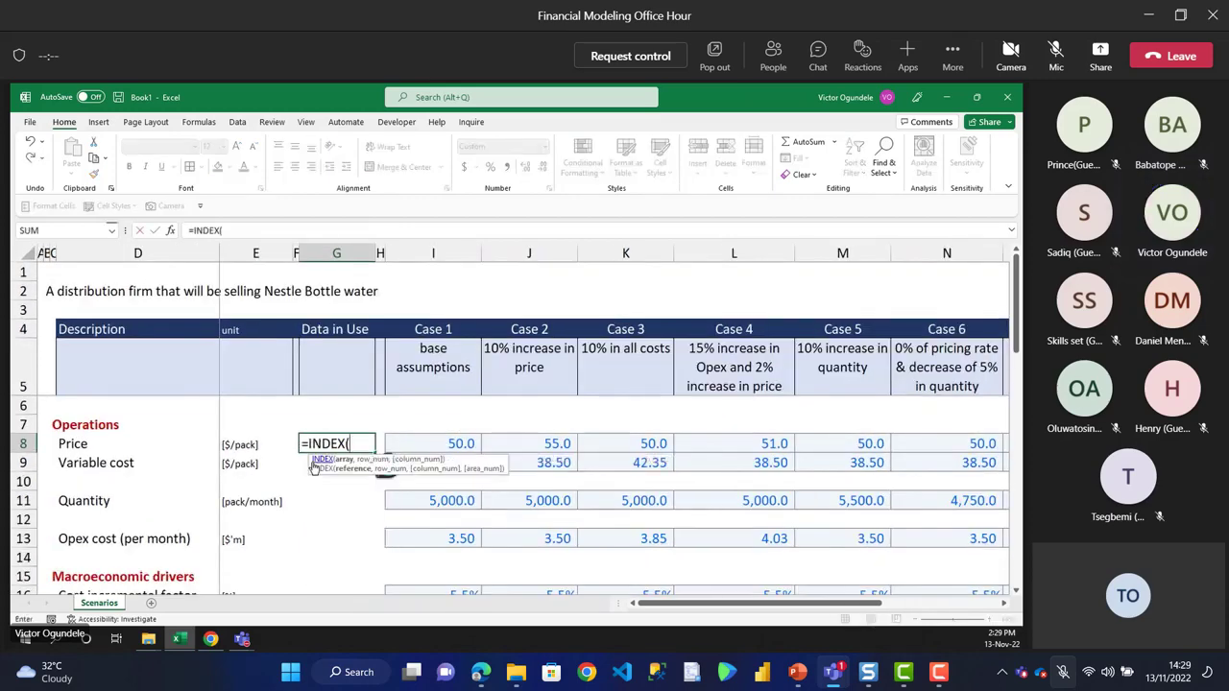
pyautogui.press('Right')
pyautogui.press('Right')
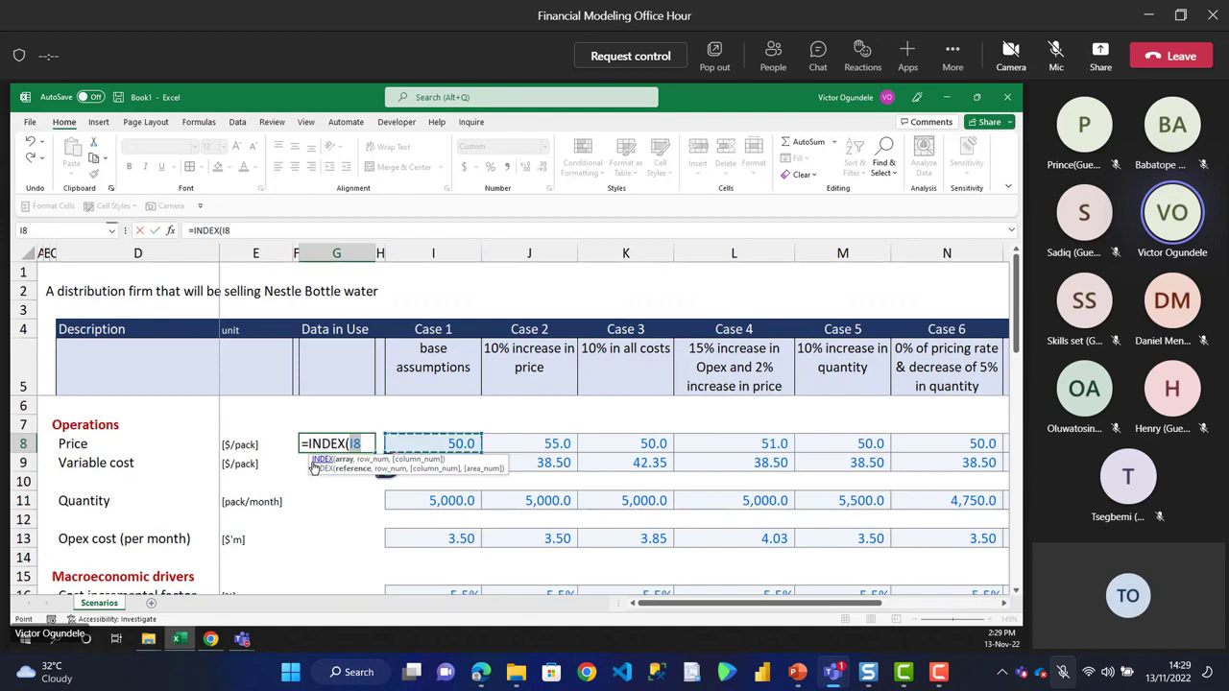
pyautogui.hotkey('ctrl', 'shift', 'Right')
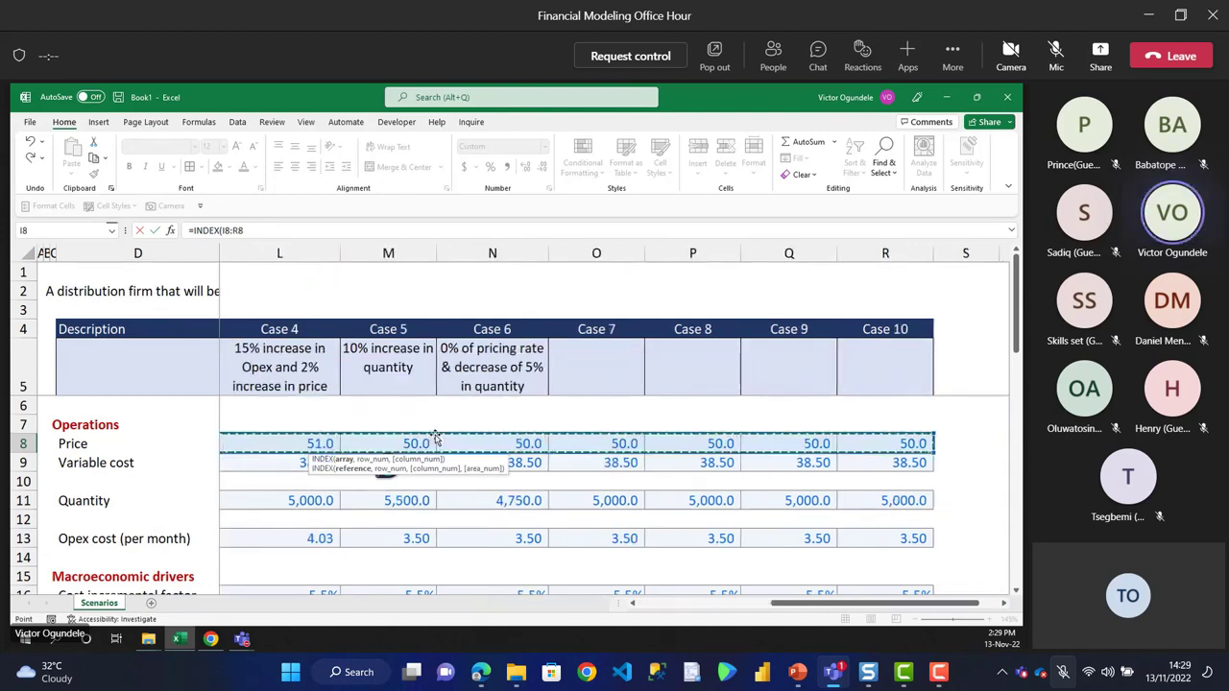
pyautogui.hotkey('ctrl', 'BackSpace')
pyautogui.write(',')
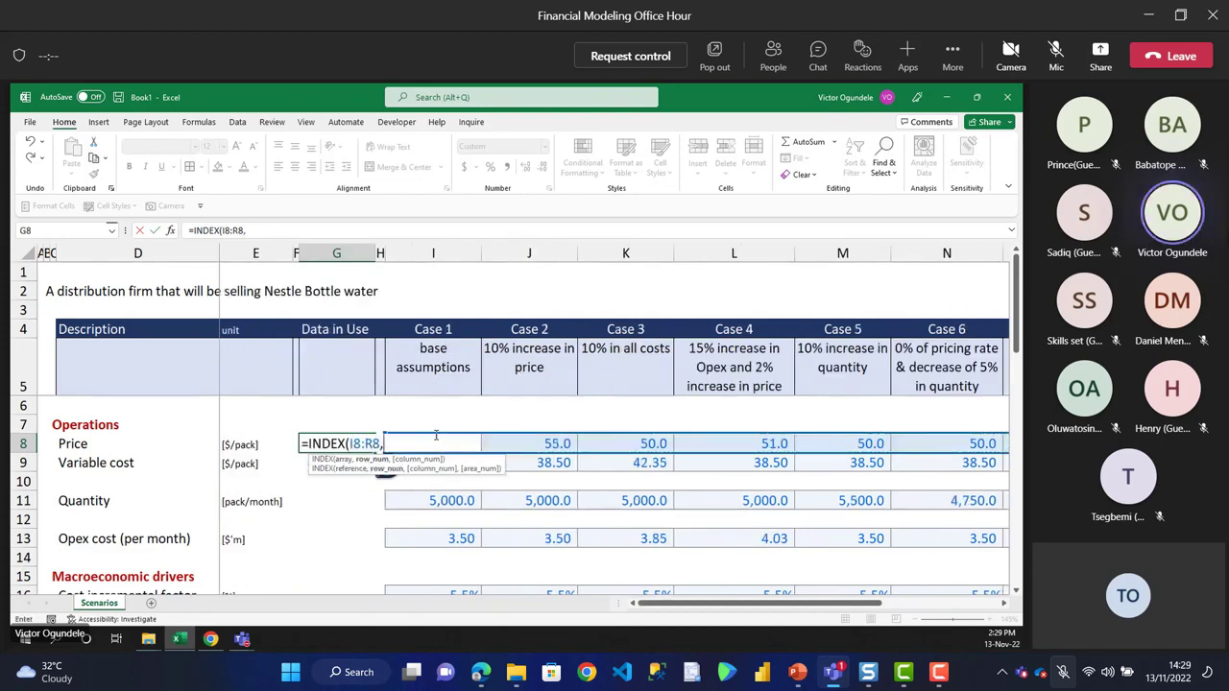
pyautogui.write(',')
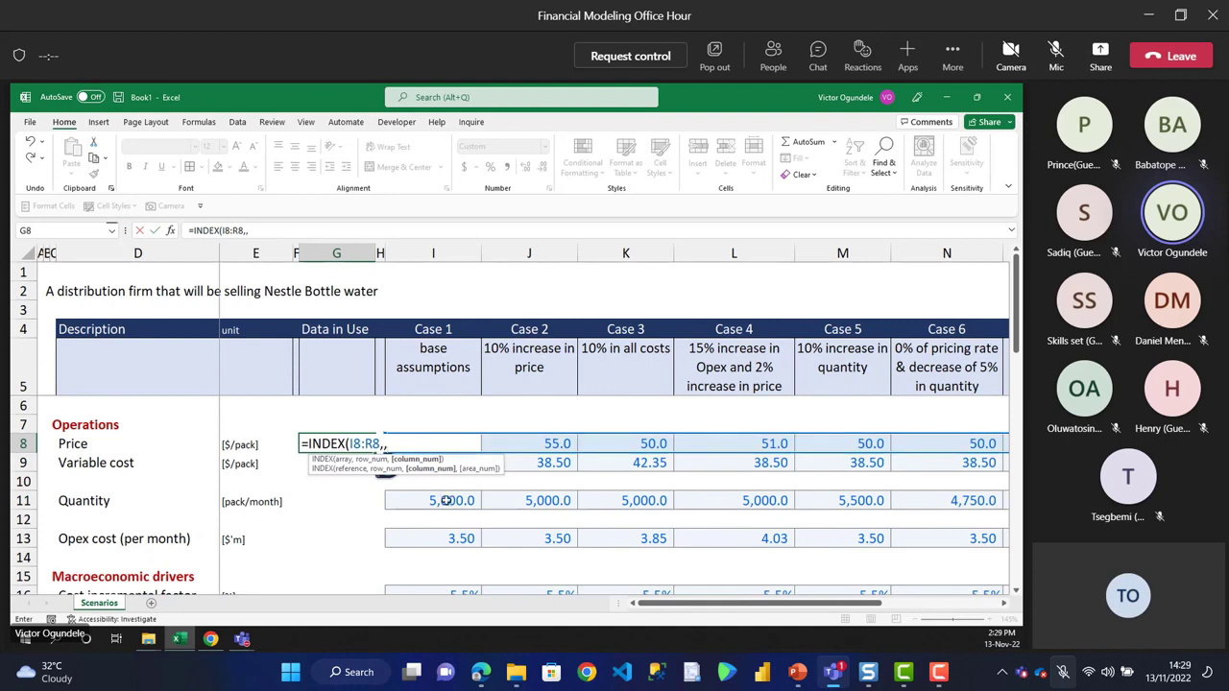
pyautogui.scroll(-20, 447, 500)
pyautogui.scroll(20, 446, 500)
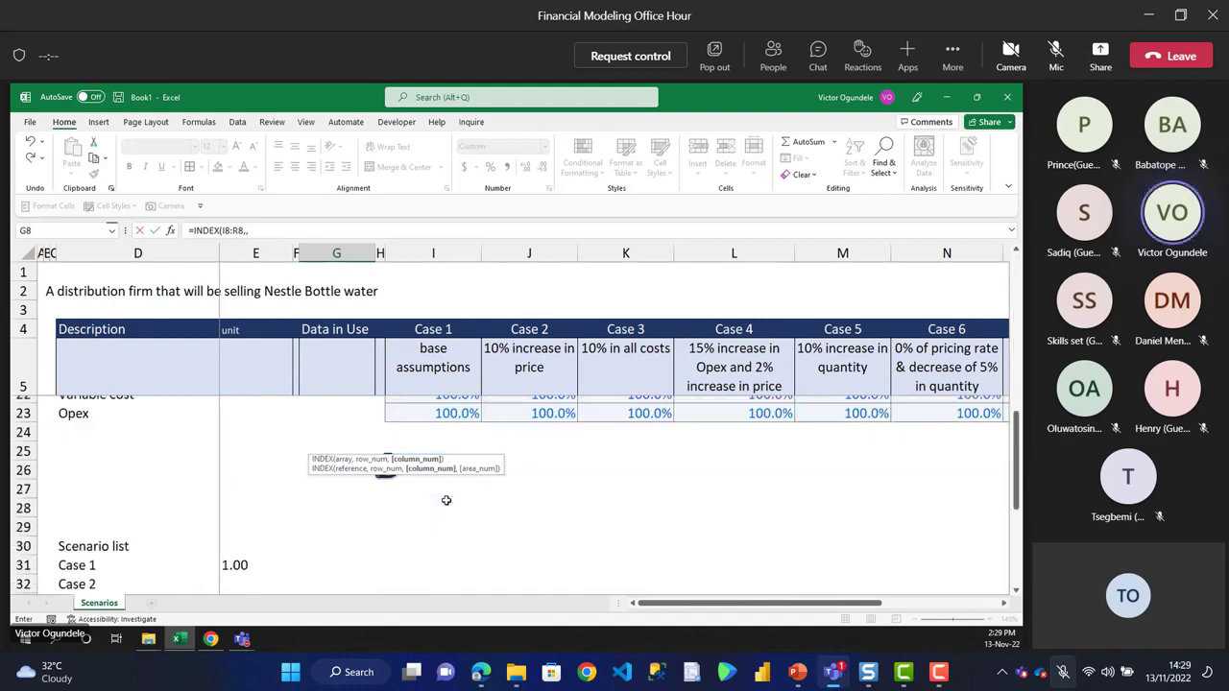
pyautogui.click(244, 564)
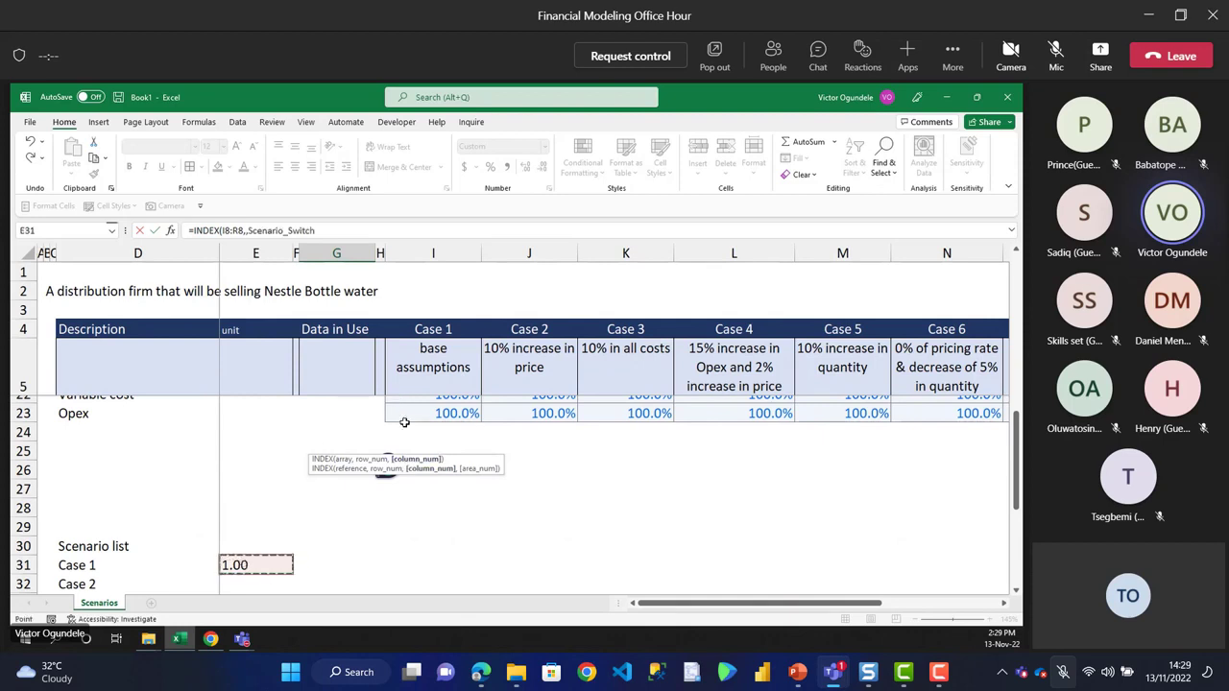
pyautogui.scroll(5, 336, 420)
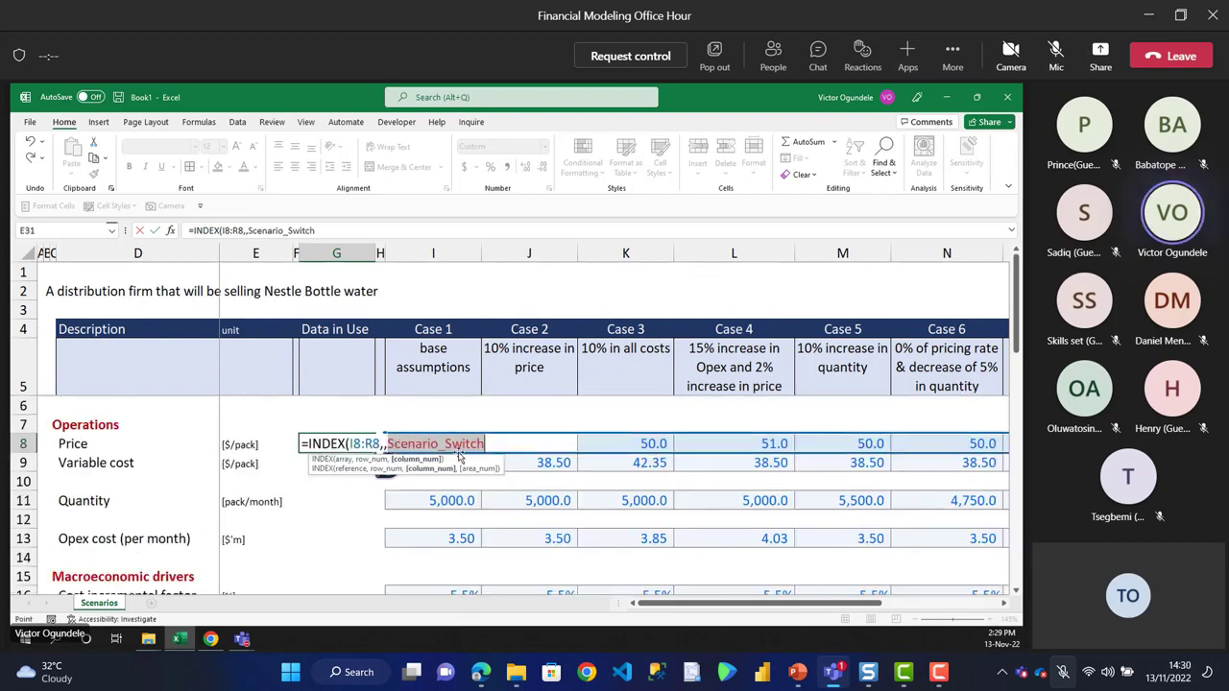
pyautogui.write(')')
pyautogui.hotkey('ctrl', 'Return')
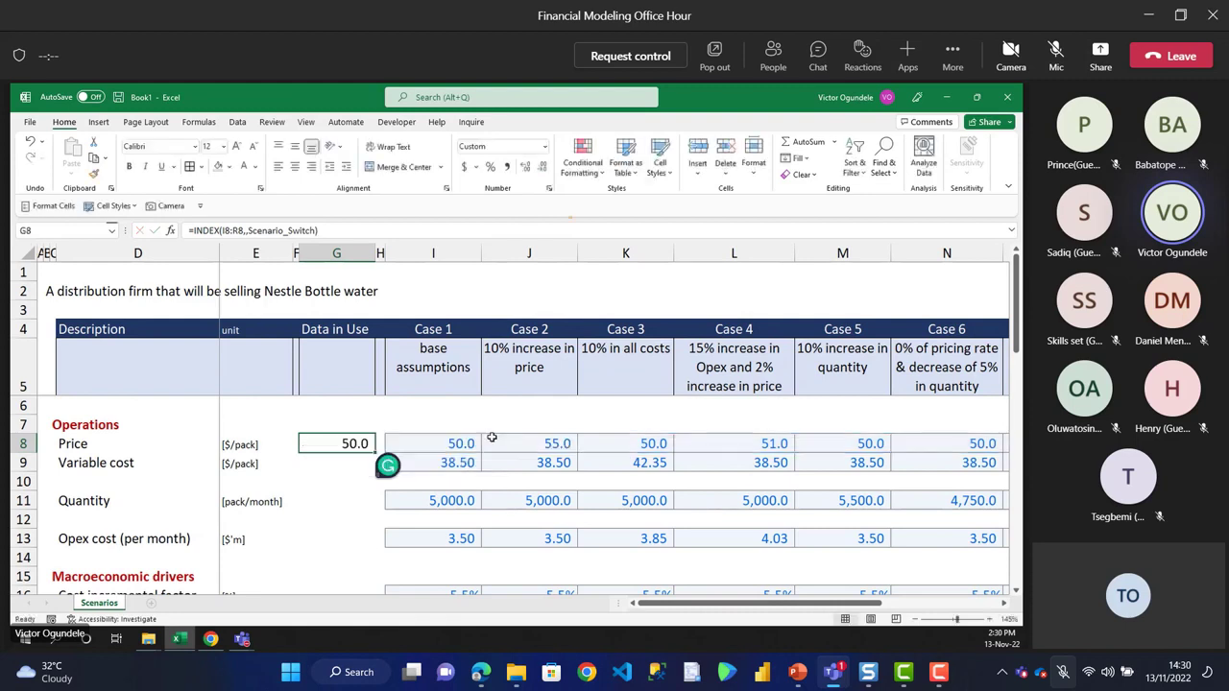
# - Copy the INDEX formula from G8 to G9, G11 and G13 for variable cost, quantity and opex cost
pyautogui.hotkey('ctrl', 'c')
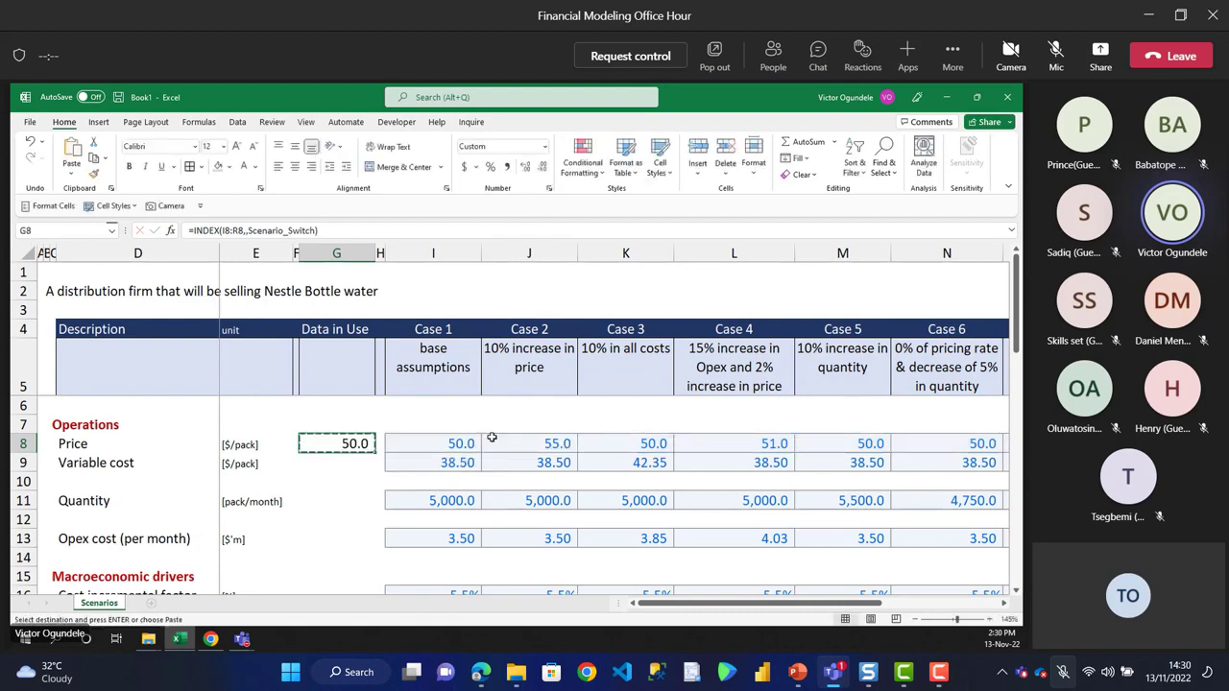
pyautogui.press('Down')
pyautogui.hotkey('ctrl', 'v')
pyautogui.press('Down')
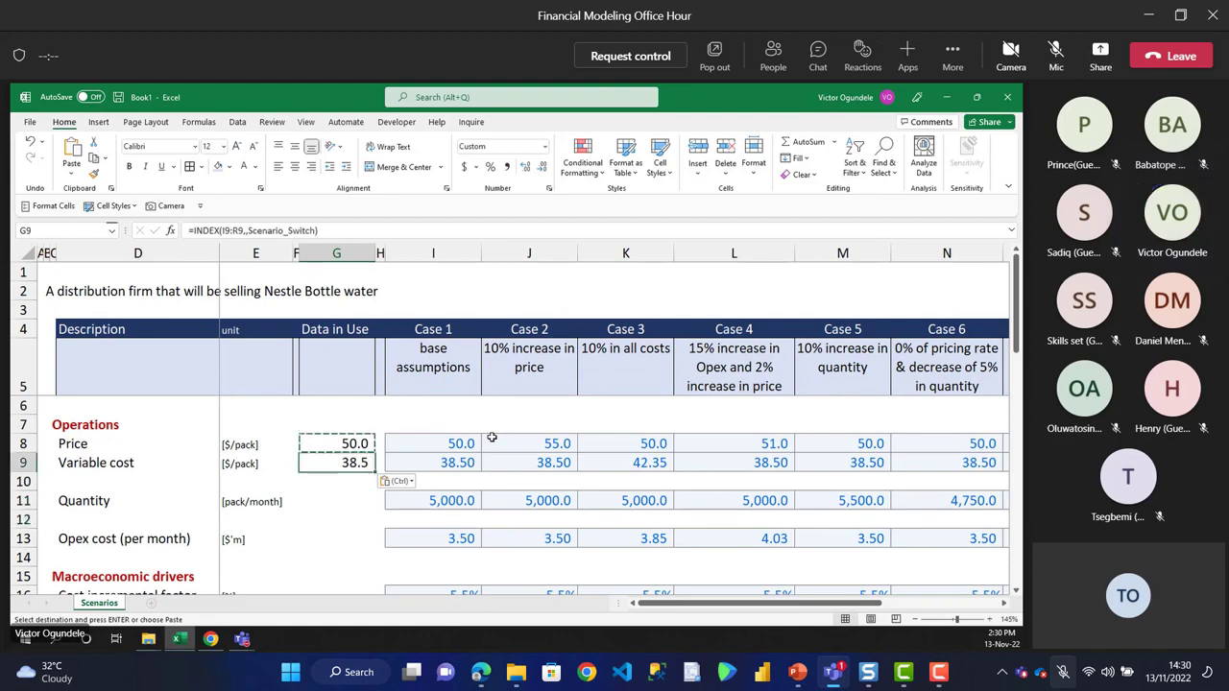
pyautogui.press('Down')
pyautogui.hotkey('ctrl', 'v')
pyautogui.press('Down')
pyautogui.press('Down')
pyautogui.hotkey('ctrl', 'v')
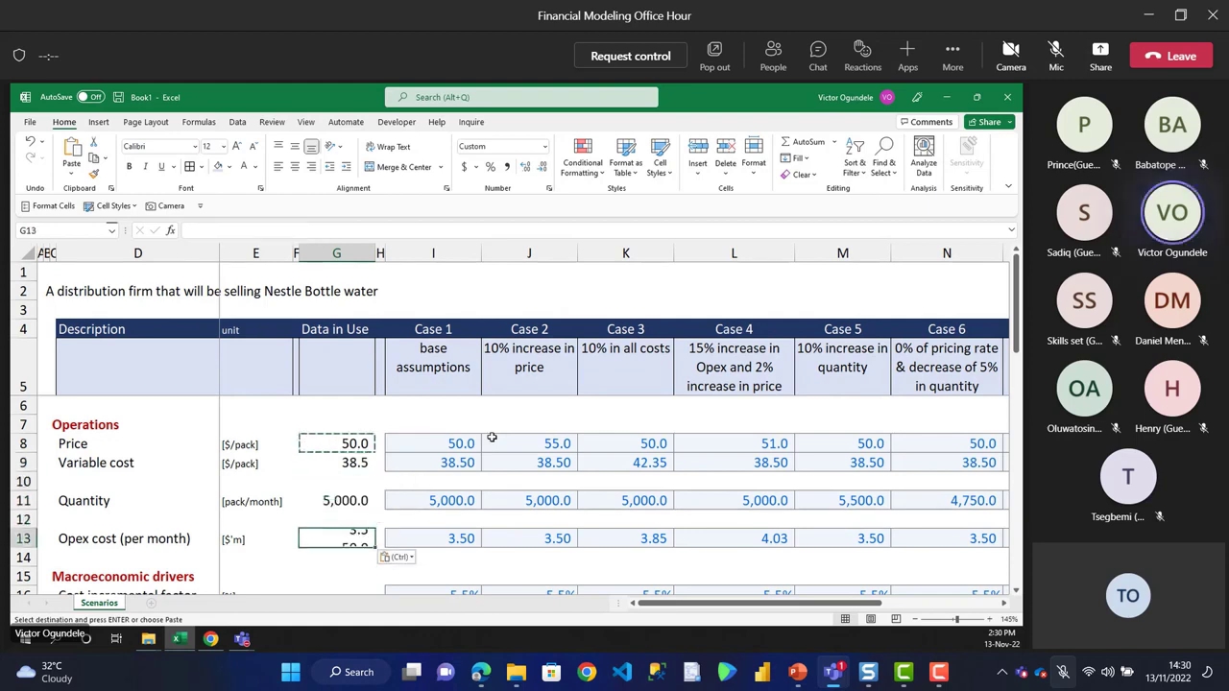
# - Paste the copied INDEX formula into G16:G18 for the cost incremental factor, pricing incremental factor and quantity growth
pyautogui.press('Down')
pyautogui.press('Down')
pyautogui.press('Down')
pyautogui.press('Down')
pyautogui.press('Down')
pyautogui.press('Up')
pyautogui.press('Up')
pyautogui.hotkey('shift', 'Down')
pyautogui.hotkey('shift', 'Down')
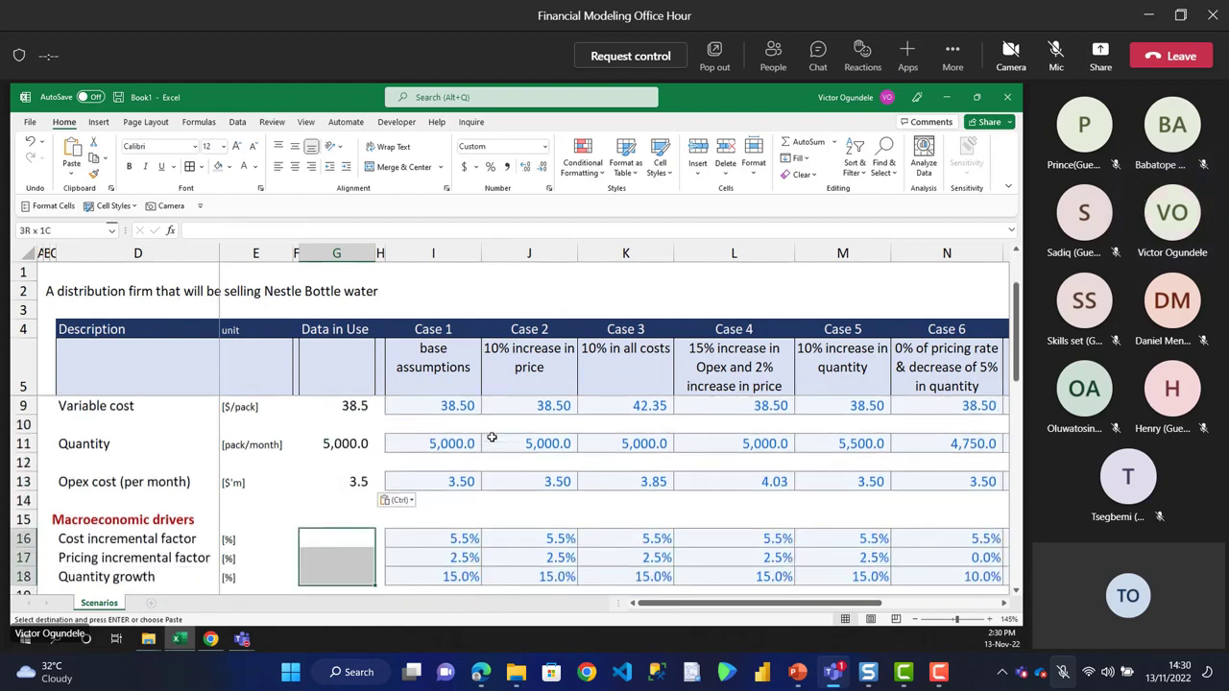
pyautogui.hotkey('ctrl', 'v')
# - Format the macroeconomic driver values in G16:G18 as percentages with two decimal places
pyautogui.hotkey('ctrl', 'shift', '5')
pyautogui.hotkey('alt', 'h')
pyautogui.press('0')
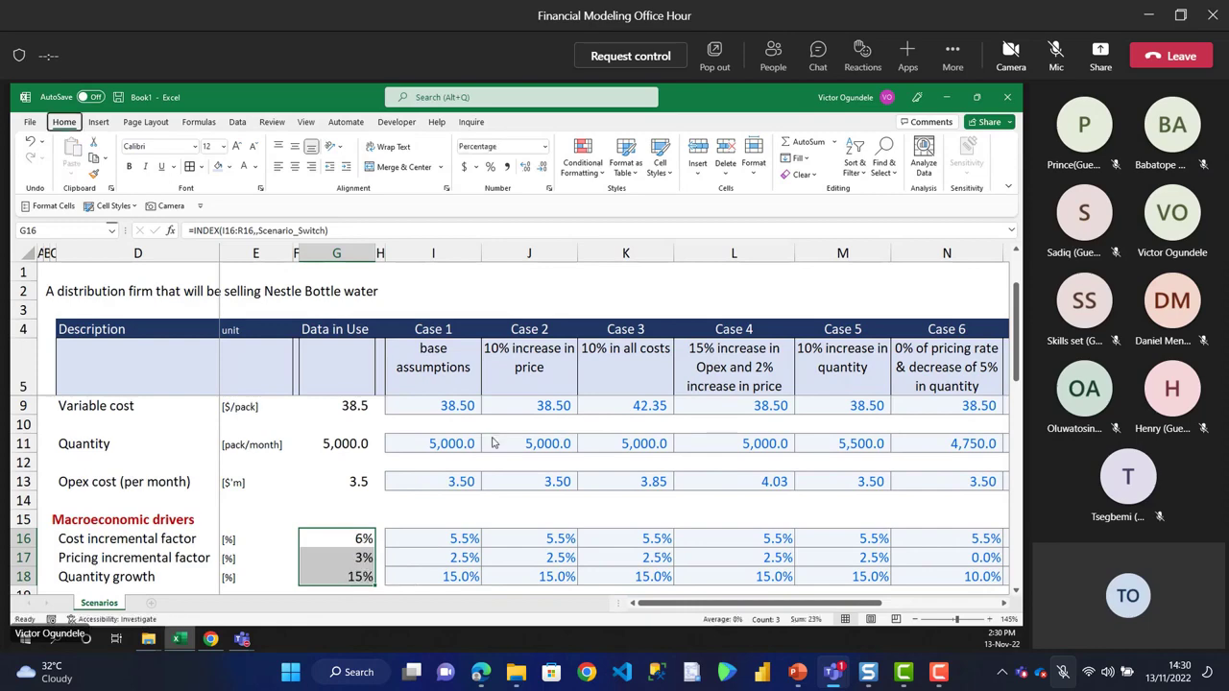
pyautogui.press('alt')
pyautogui.press('h')
pyautogui.press('0')
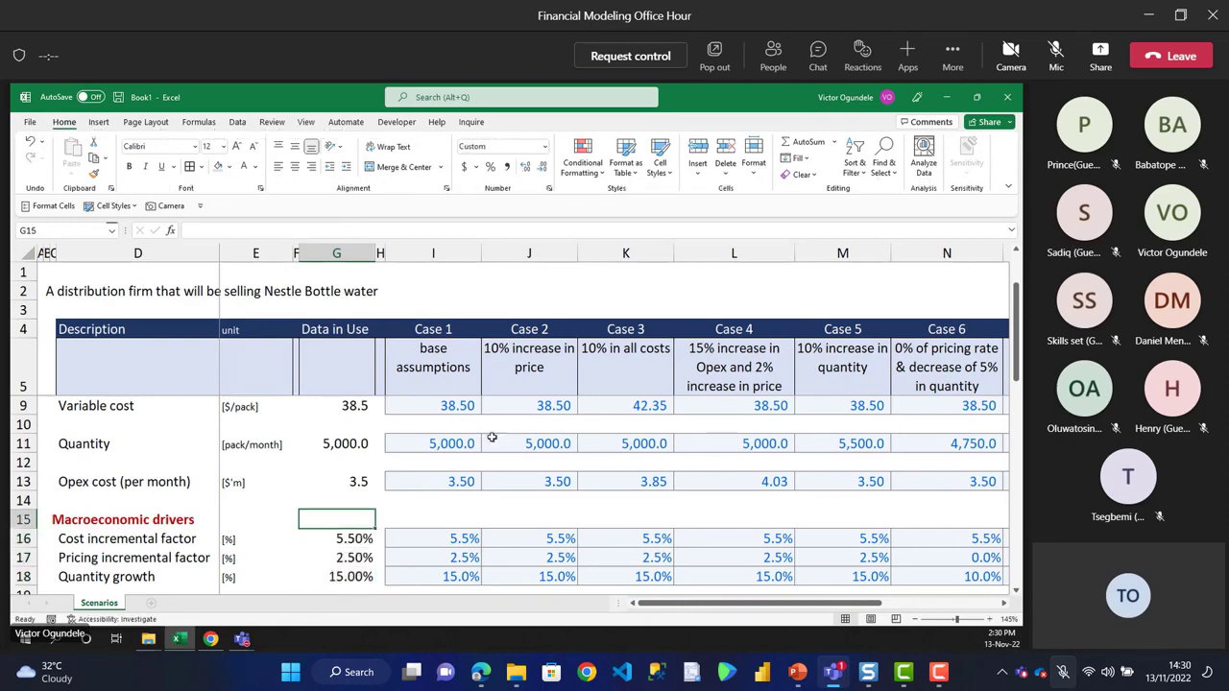
# - Show the Operations values in G8:G13 of the Data in Use column with two decimal places
pyautogui.press('Up')
pyautogui.press('Up')
pyautogui.press('Up')
pyautogui.hotkey('shift', 'Up')
pyautogui.hotkey('shift', 'Up')
pyautogui.hotkey('shift', 'Up')
pyautogui.hotkey('shift', 'Up')
pyautogui.hotkey('shift', 'Up')
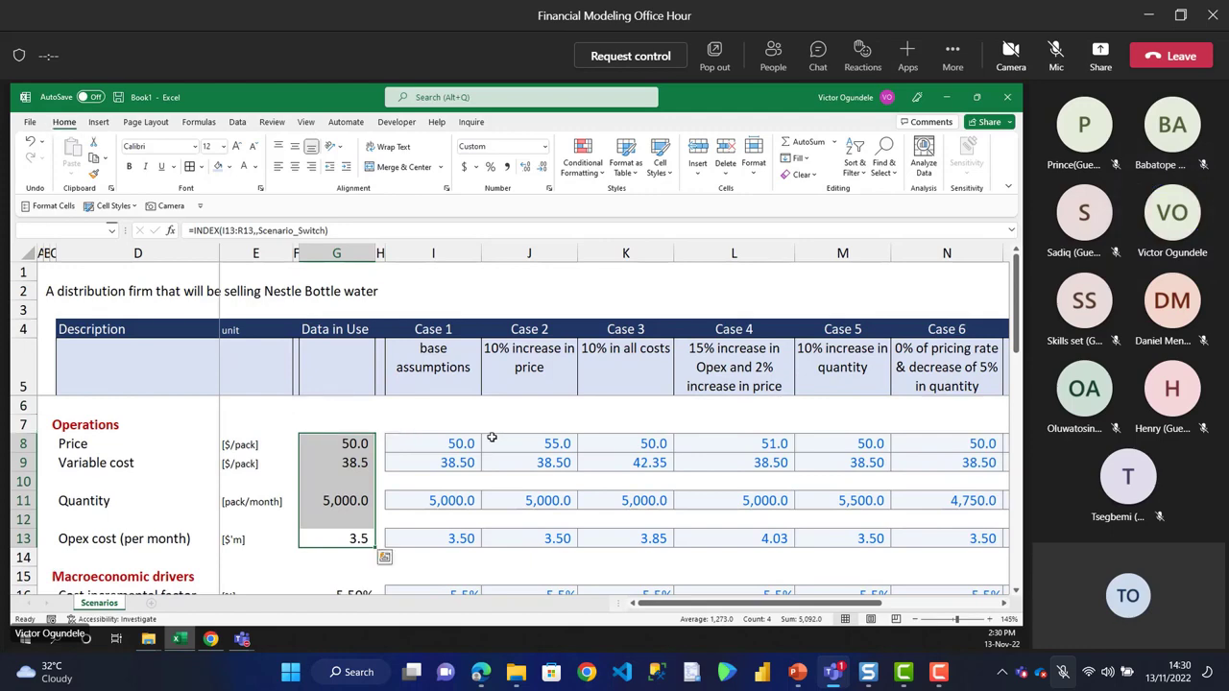
pyautogui.press('alt')
pyautogui.press('h')
pyautogui.press('0')
# - Copy the INDEX formula from G18 to G21:G23 for the revenue, variable cost and opex sensitivities
pyautogui.press('Down')
pyautogui.press('Down')
pyautogui.press('Down')
pyautogui.press('Down')
pyautogui.press('Down')
pyautogui.press('Down')
pyautogui.press('Down')
pyautogui.press('Up')
pyautogui.press('Up')
pyautogui.press('Up')
pyautogui.press('Up')
pyautogui.press('Up')
pyautogui.press('Up')
pyautogui.press('Up')
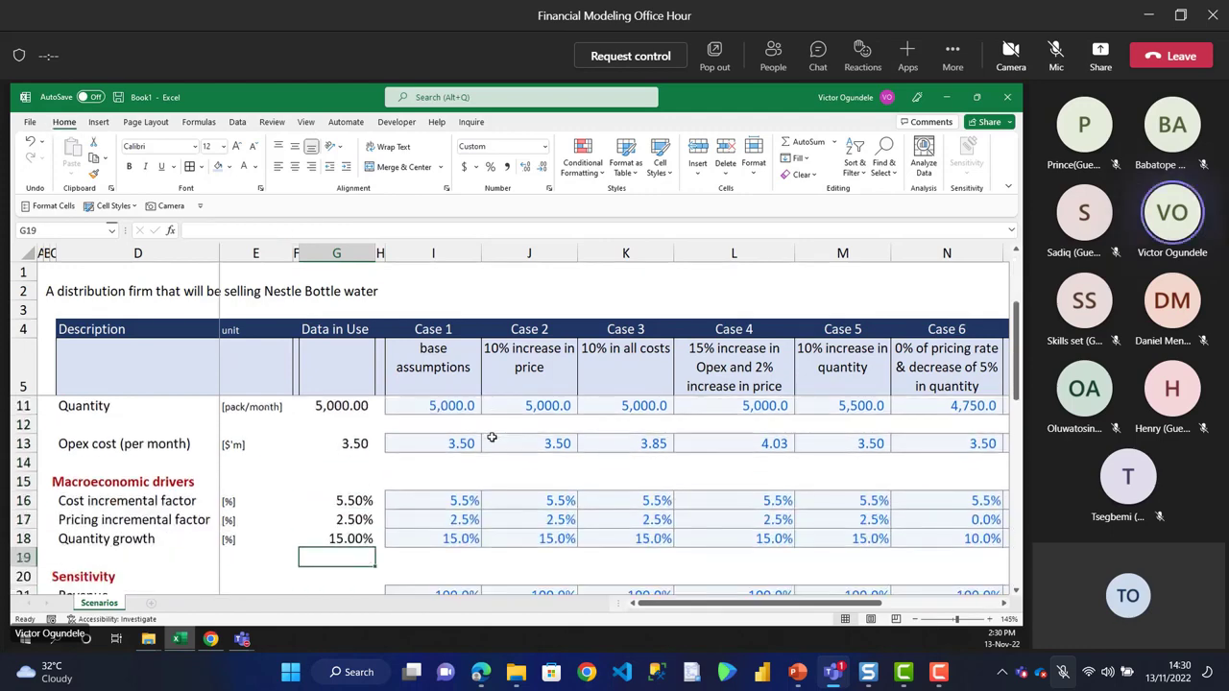
pyautogui.press('Up')
pyautogui.press('Up')
pyautogui.press('Up')
pyautogui.press('Up')
pyautogui.press('Up')
pyautogui.press('Up')
pyautogui.press('Down')
pyautogui.press('Down')
pyautogui.press('Down')
pyautogui.press('Down')
pyautogui.press('Down')
pyautogui.press('Down')
pyautogui.press('Down')
pyautogui.press('Down')
pyautogui.press('Down')
pyautogui.press('Down')
pyautogui.press('Down')
pyautogui.press('Down')
pyautogui.press('Down')
pyautogui.press('Down')
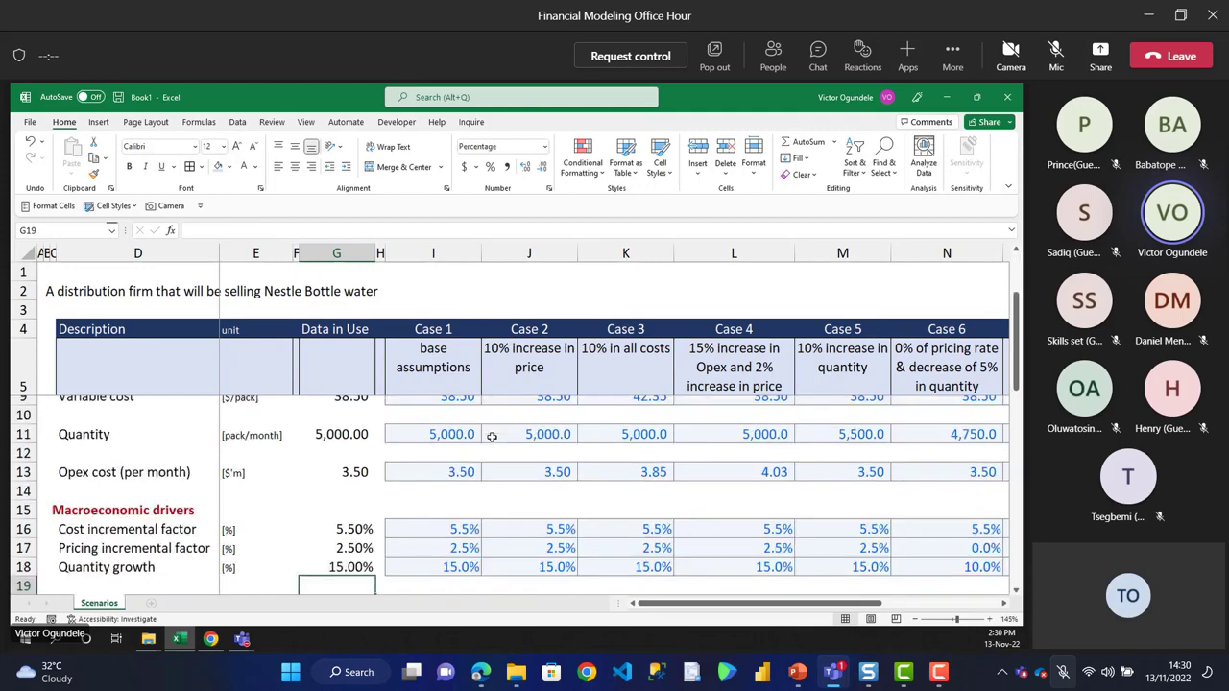
pyautogui.press('Up')
pyautogui.press('Up')
pyautogui.press('Up')
pyautogui.press('Up')
pyautogui.hotkey('ctrl', 'c')
pyautogui.press('Down')
pyautogui.press('Down')
pyautogui.press('Down')
pyautogui.hotkey('shift', 'Down')
pyautogui.hotkey('shift', 'Down')
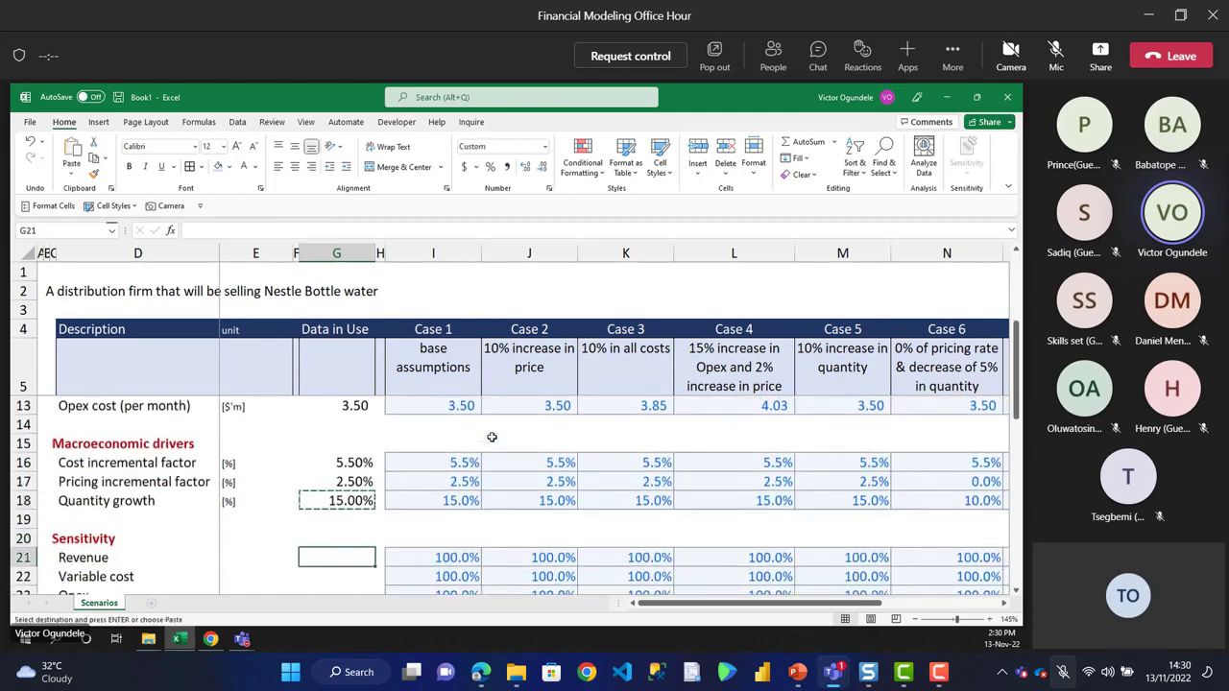
pyautogui.press('Return')
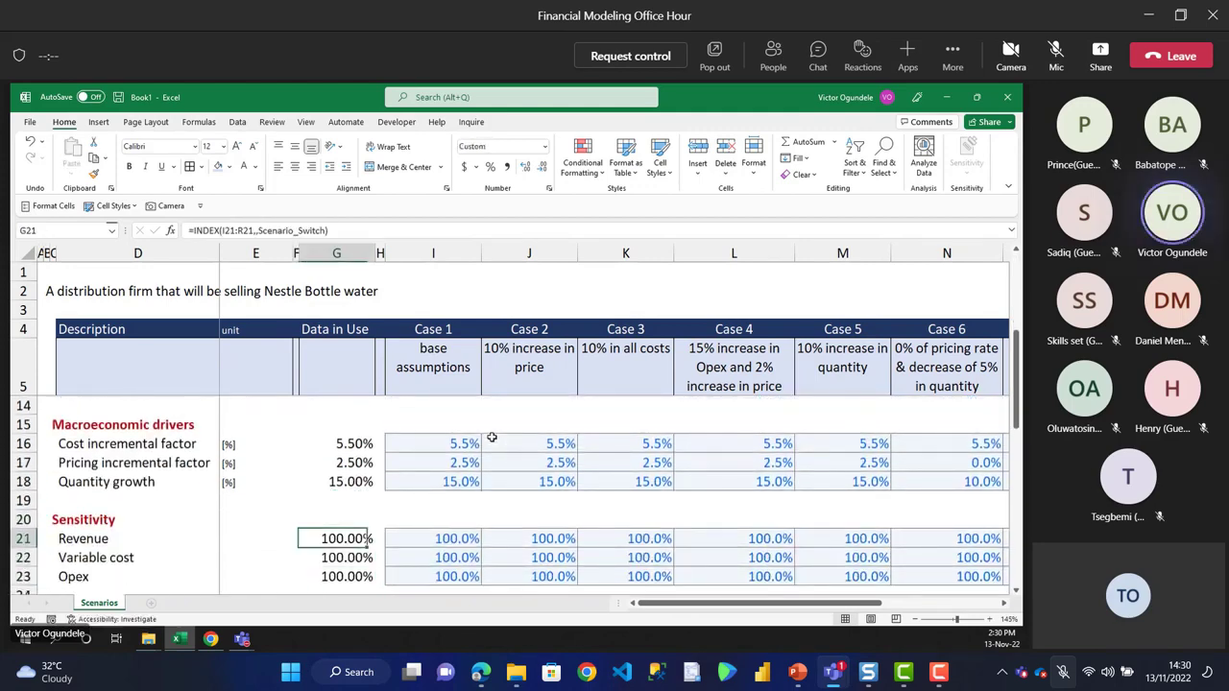
# - Enter "10% increase in revenue" as the Case 7 description in O5
pyautogui.press('Up')
pyautogui.press('Up')
pyautogui.press('Up')
pyautogui.press('Up')
pyautogui.press('Up')
pyautogui.press('Up')
pyautogui.press('Up')
pyautogui.press('Up')
pyautogui.press('Up')
pyautogui.press('Up')
pyautogui.press('Up')
pyautogui.press('Up')
pyautogui.press('Up')
pyautogui.press('Up')
pyautogui.press('Up')
pyautogui.press('Up')
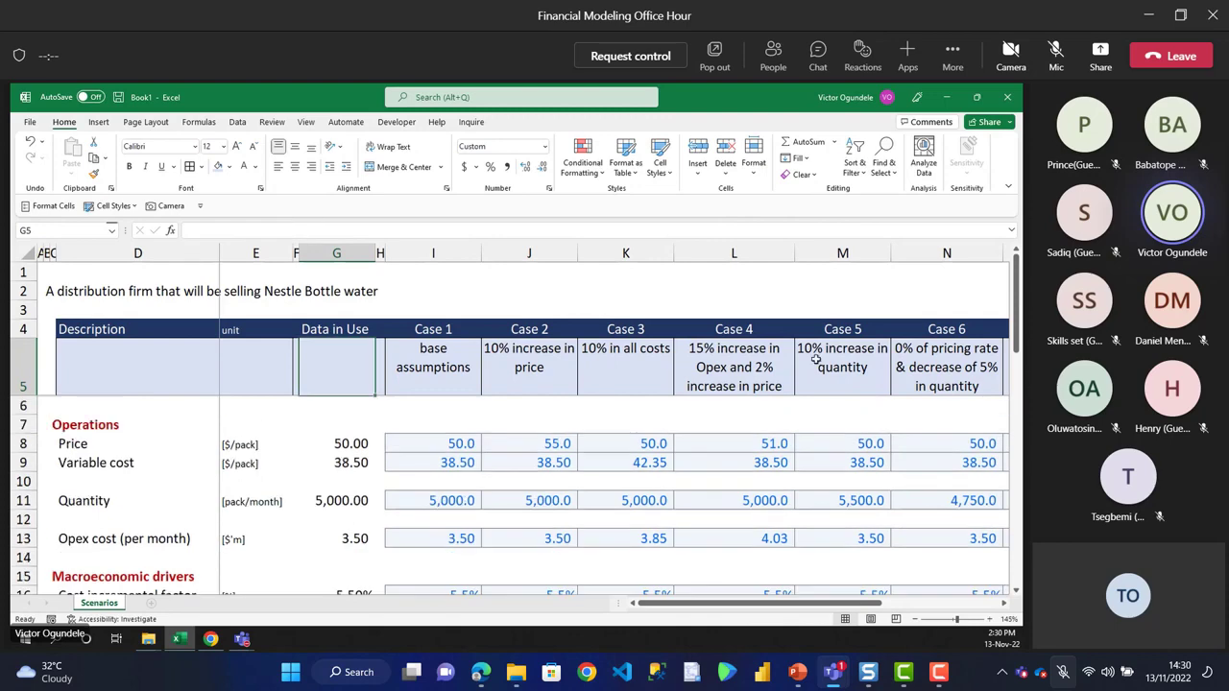
pyautogui.click(884, 352)
pyautogui.press('Right')
pyautogui.press('Right')
pyautogui.press('Right')
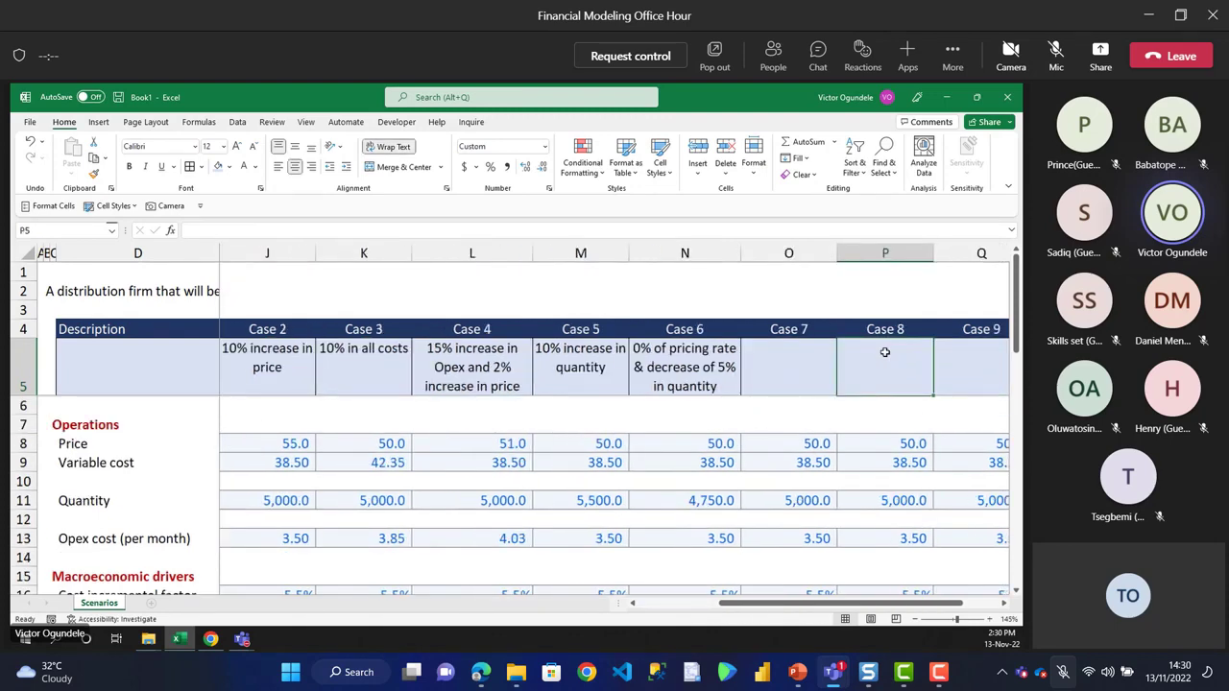
pyautogui.press('Right')
pyautogui.press('Left')
pyautogui.press('Left')
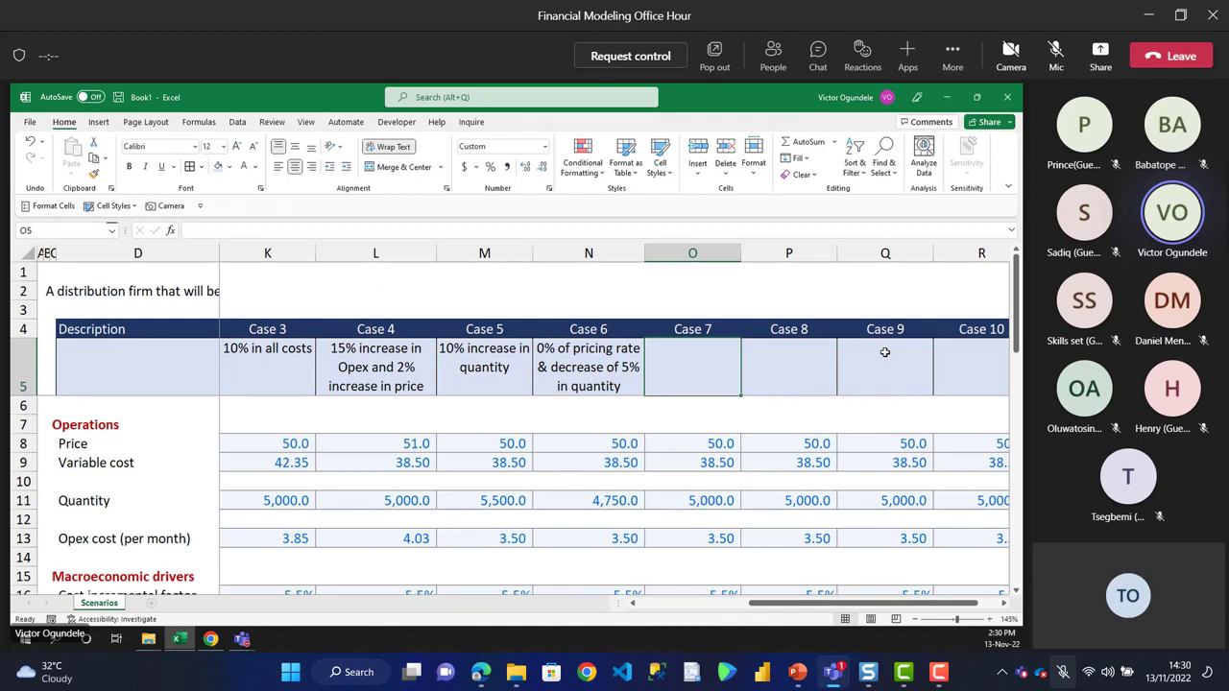
pyautogui.write('15')
pyautogui.write('%')
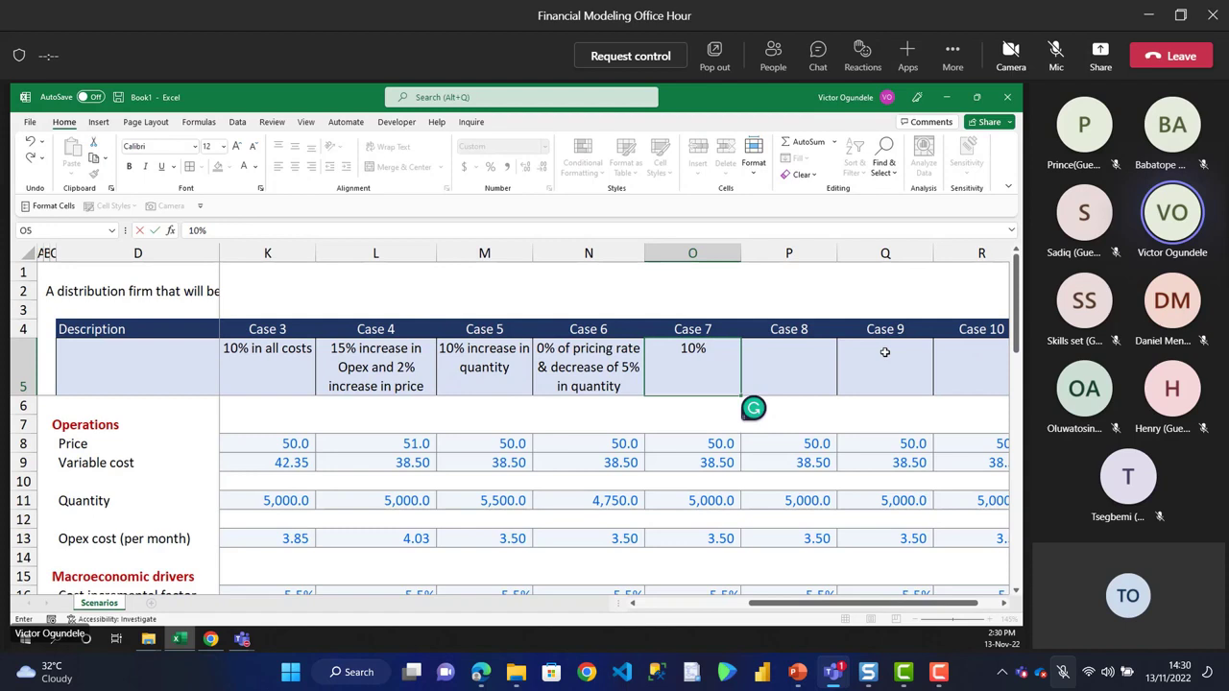
pyautogui.write(' incre')
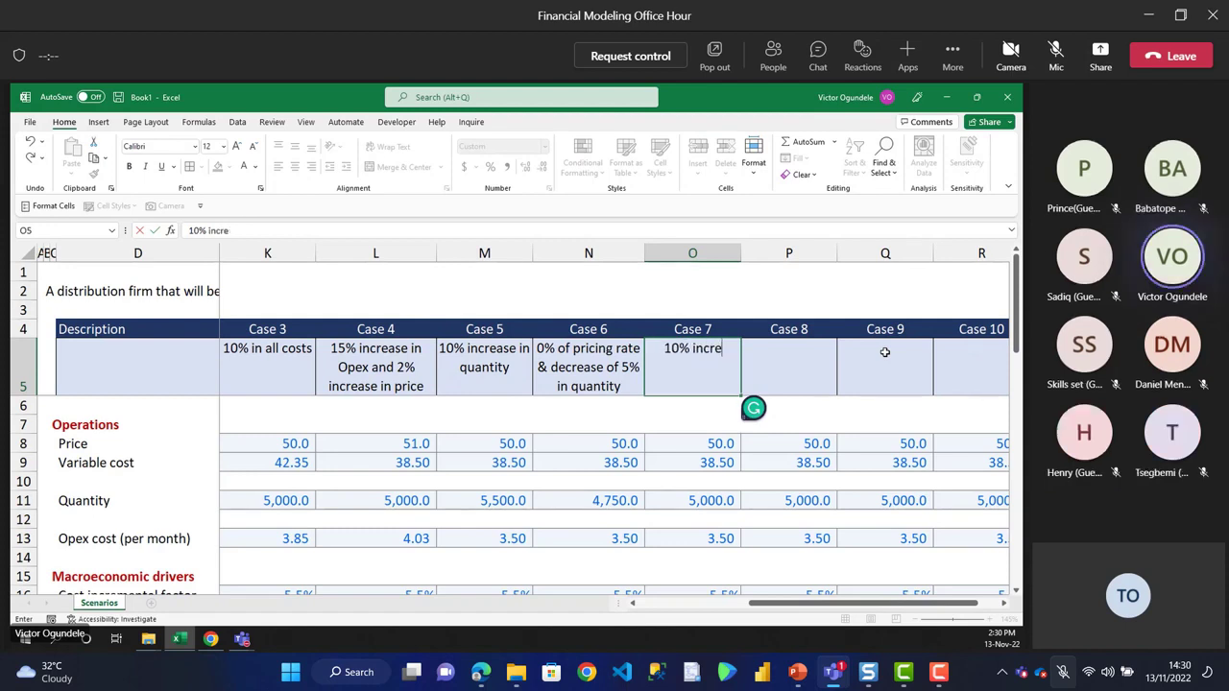
pyautogui.write('ase in re')
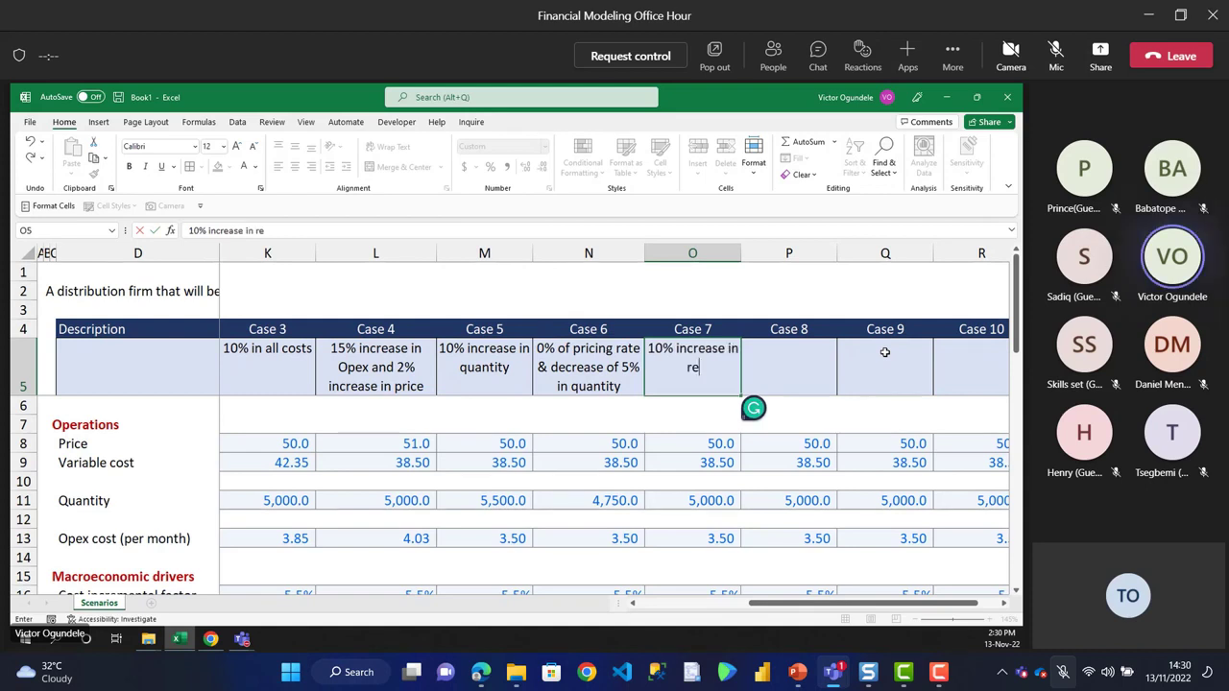
pyautogui.write('venue')
# - Reword the Case 7 description to "10% decrease in revenue & 5% increase in opex", widen column O slightly and fit row 5's height
pyautogui.press('F2')
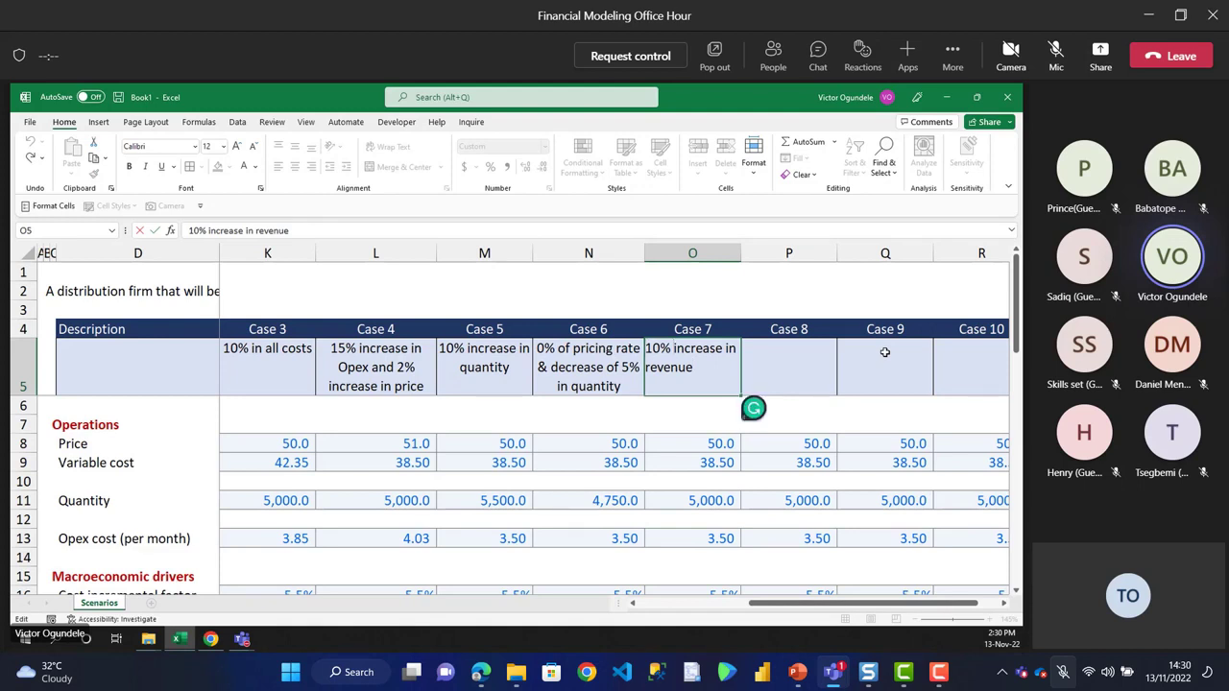
pyautogui.hotkey('shift', 'Right')
pyautogui.hotkey('shift', 'Right')
pyautogui.hotkey('shift', 'Right')
pyautogui.hotkey('shift', 'Right')
pyautogui.hotkey('shift', 'Right')
pyautogui.hotkey('shift', 'Right')
pyautogui.hotkey('shift', 'Right')
pyautogui.hotkey('shift', 'Right')
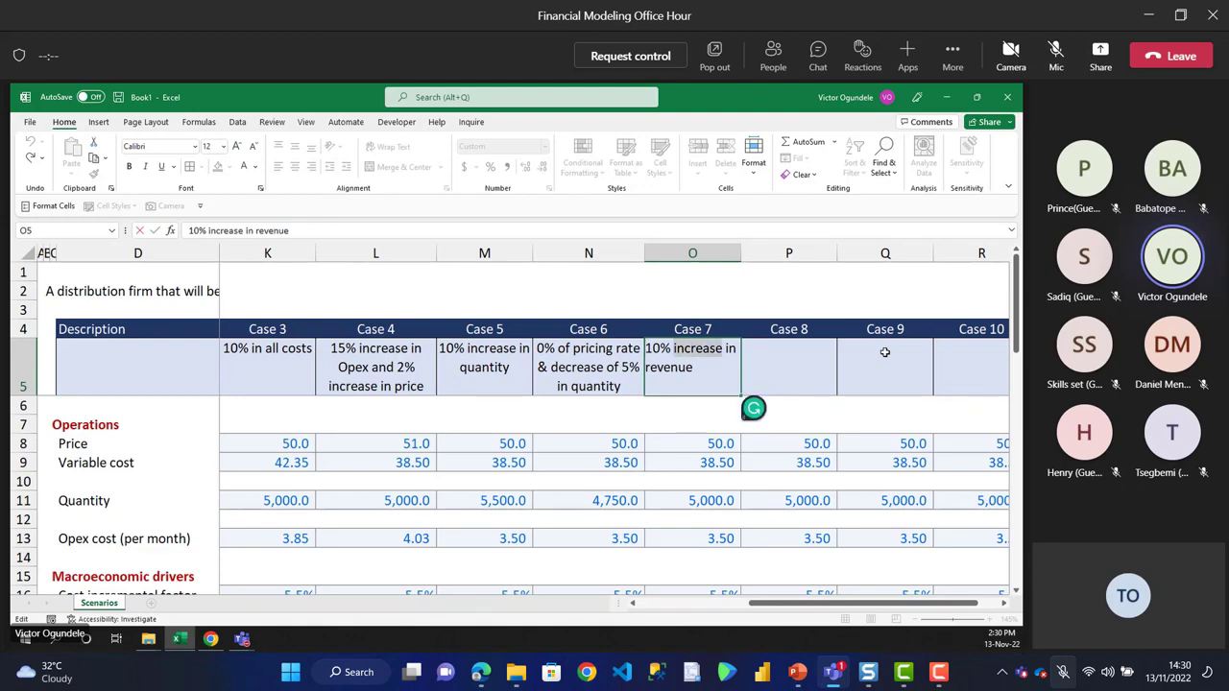
pyautogui.write('dec')
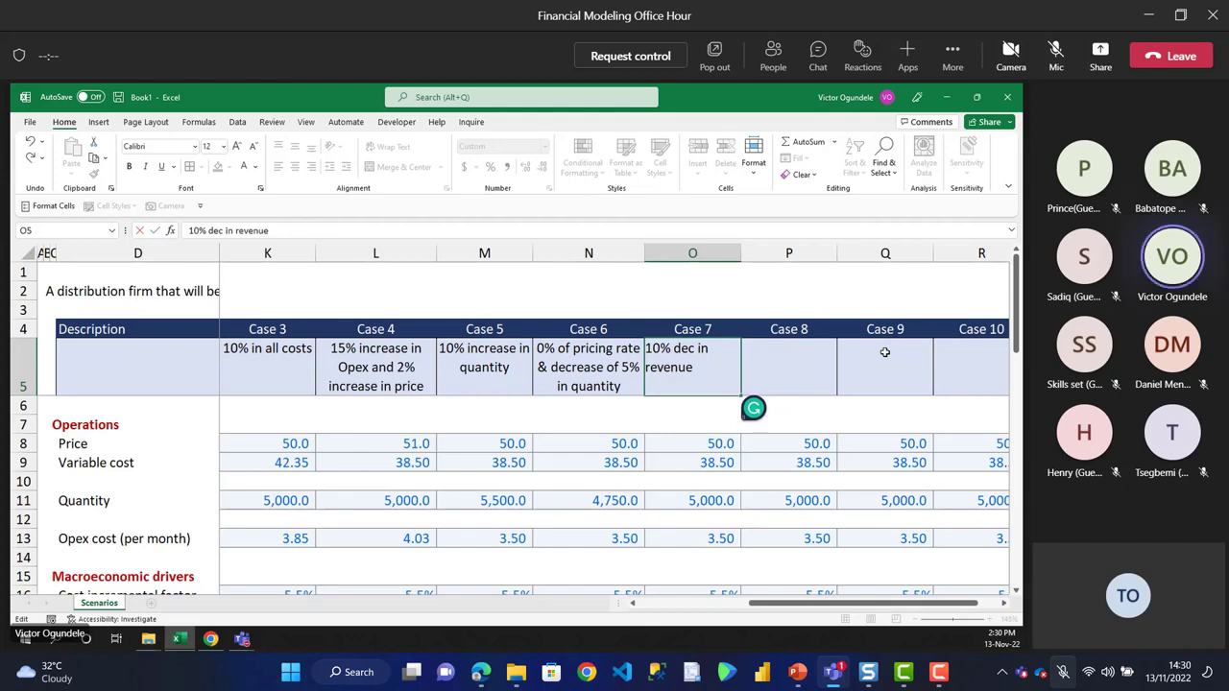
pyautogui.write('rease in revenue &')
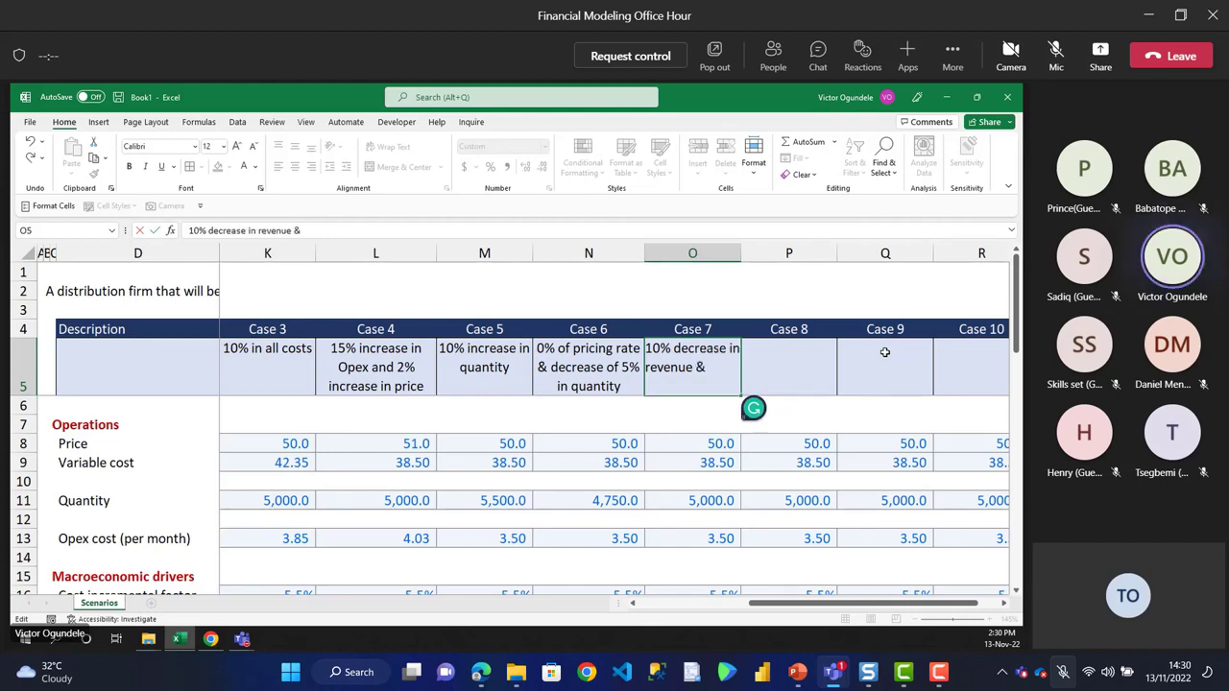
pyautogui.write(' 5% increase')
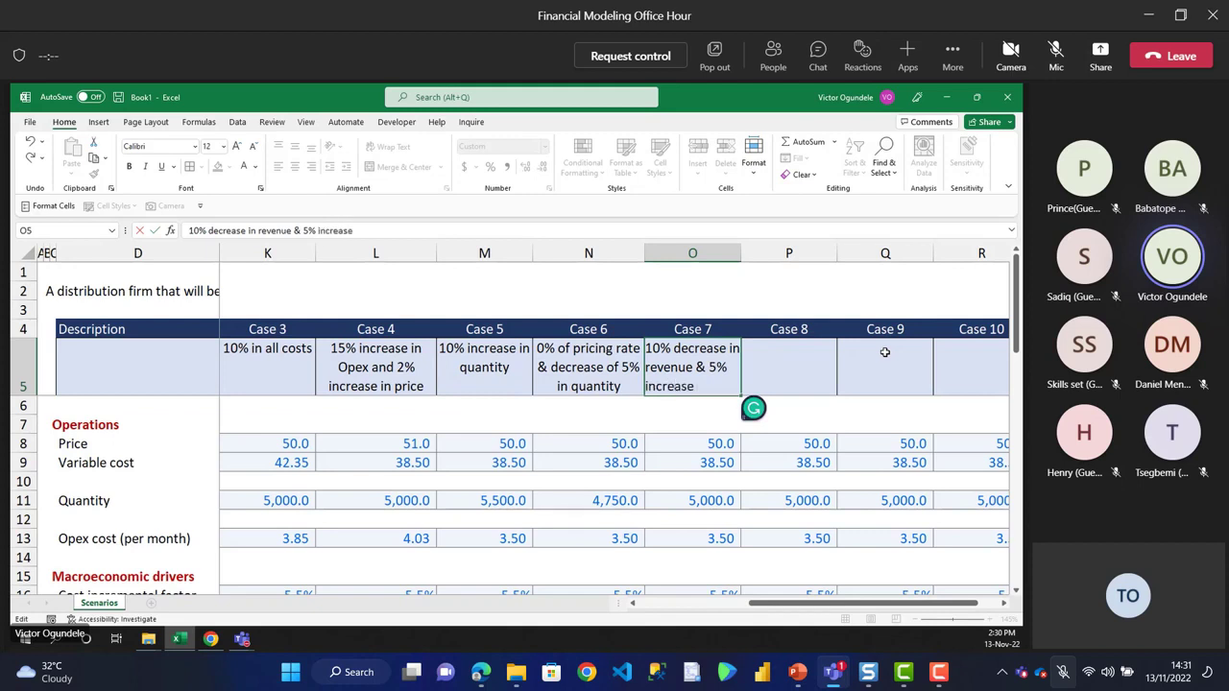
pyautogui.write(' in opex')
pyautogui.hotkey('ctrl', 'Return')
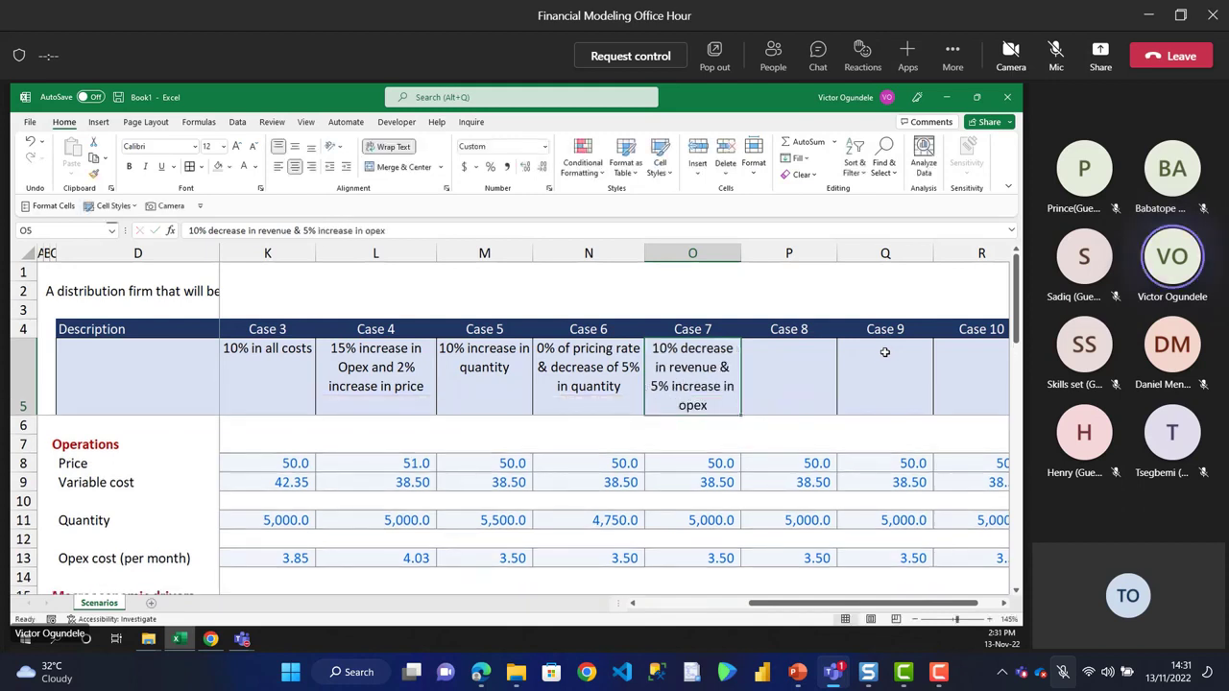
pyautogui.moveTo(740, 253); pyautogui.dragTo(748, 254)
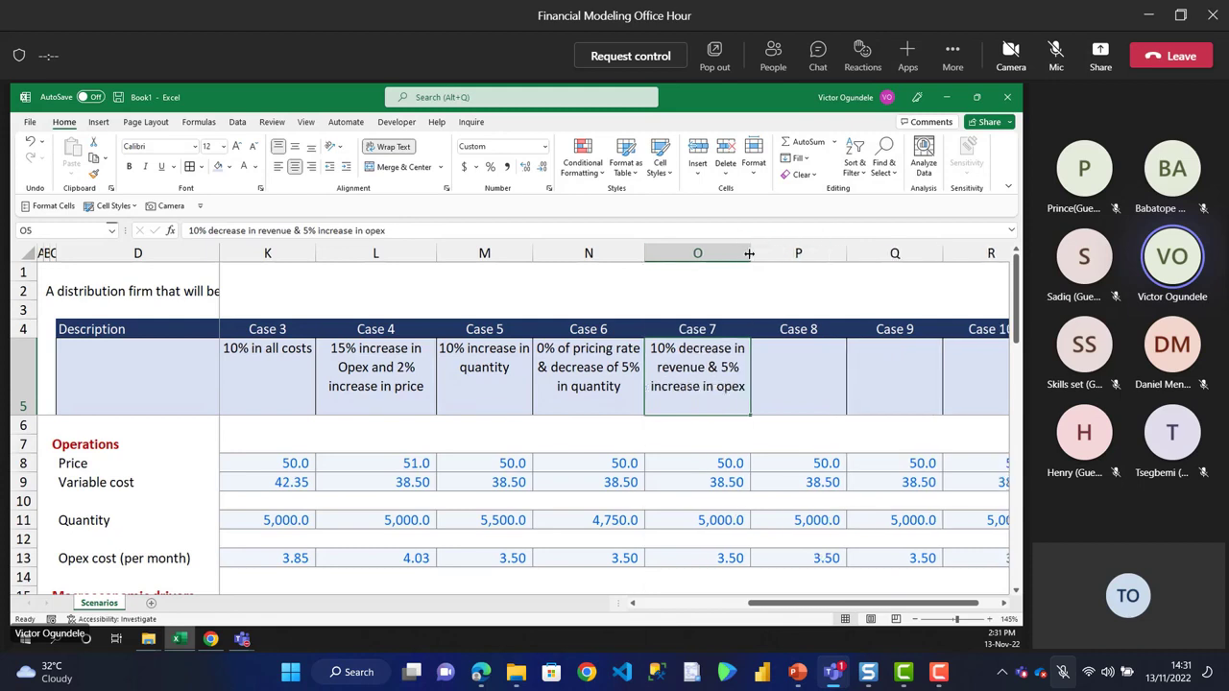
pyautogui.doubleClick(36, 415)
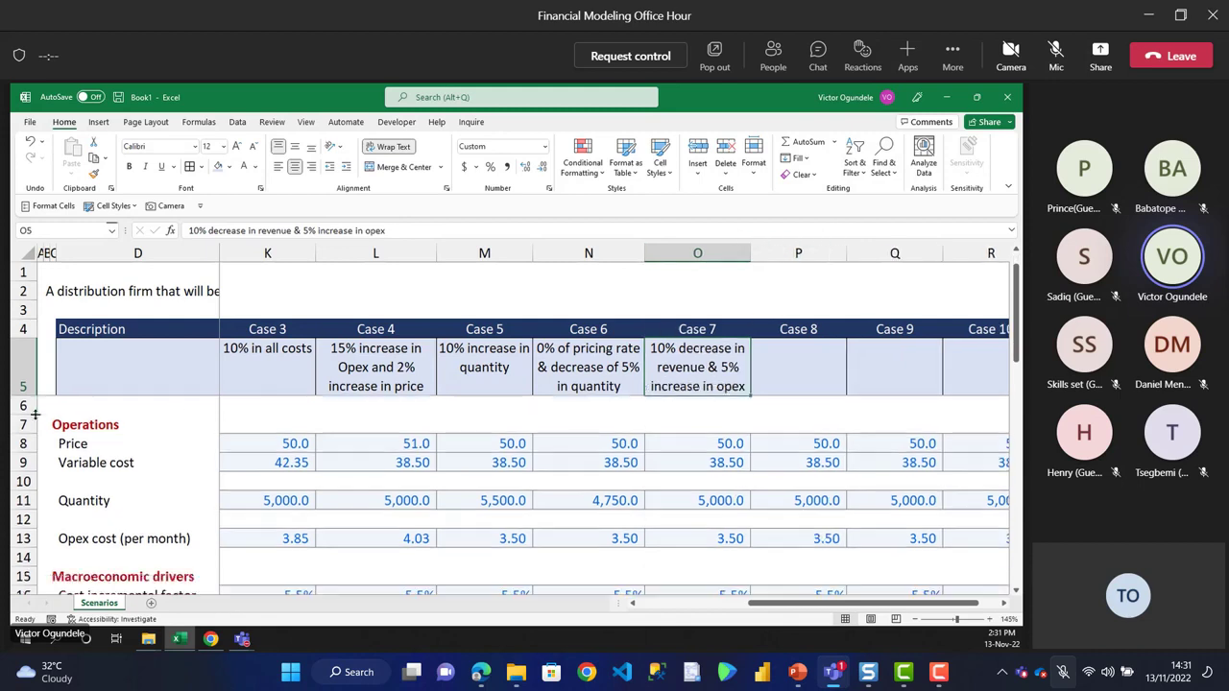
# - Set the Case 7 revenue sensitivity in O21 to 90%
pyautogui.click(693, 533)
pyautogui.press('Down')
pyautogui.press('Down')
pyautogui.press('Down')
pyautogui.press('Down')
pyautogui.press('Down')
pyautogui.press('Down')
pyautogui.press('Down')
pyautogui.press('Down')
pyautogui.press('Down')
pyautogui.press('Down')
pyautogui.press('Down')
pyautogui.press('Down')
pyautogui.press('Down')
pyautogui.press('Down')
pyautogui.press('Down')
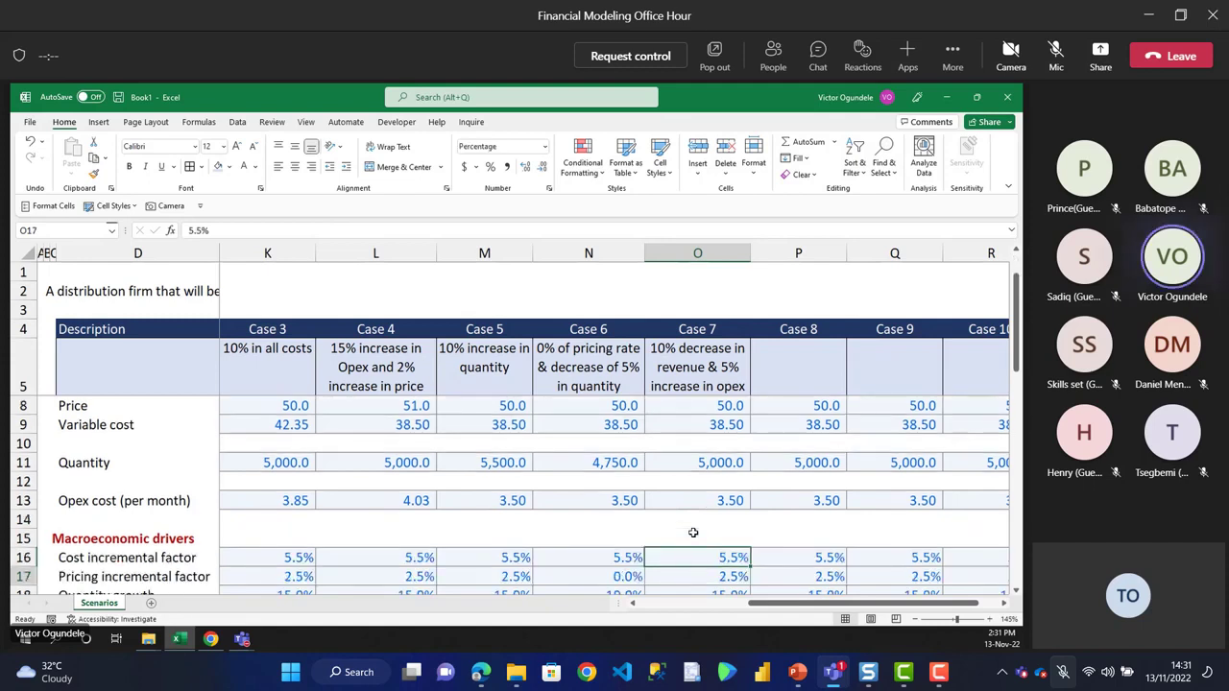
pyautogui.press('Up')
pyautogui.press('Up')
pyautogui.press('Up')
pyautogui.press('Up')
pyautogui.press('Up')
pyautogui.press('Up')
pyautogui.press('Up')
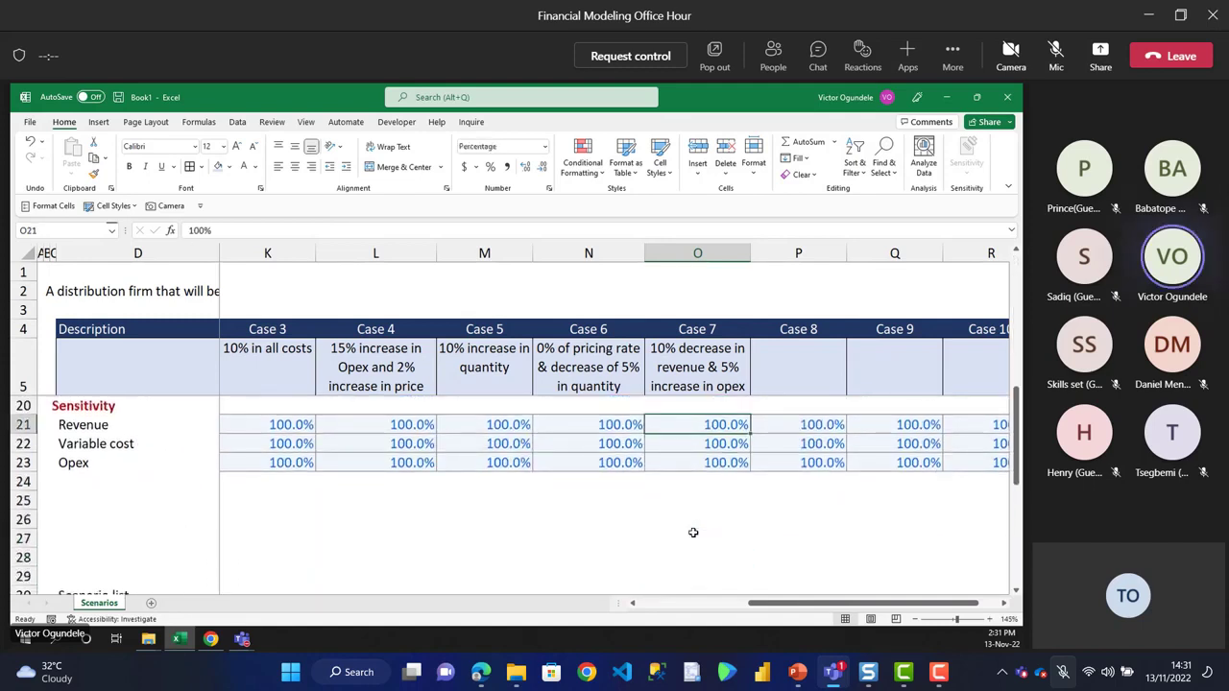
pyautogui.write('90%')
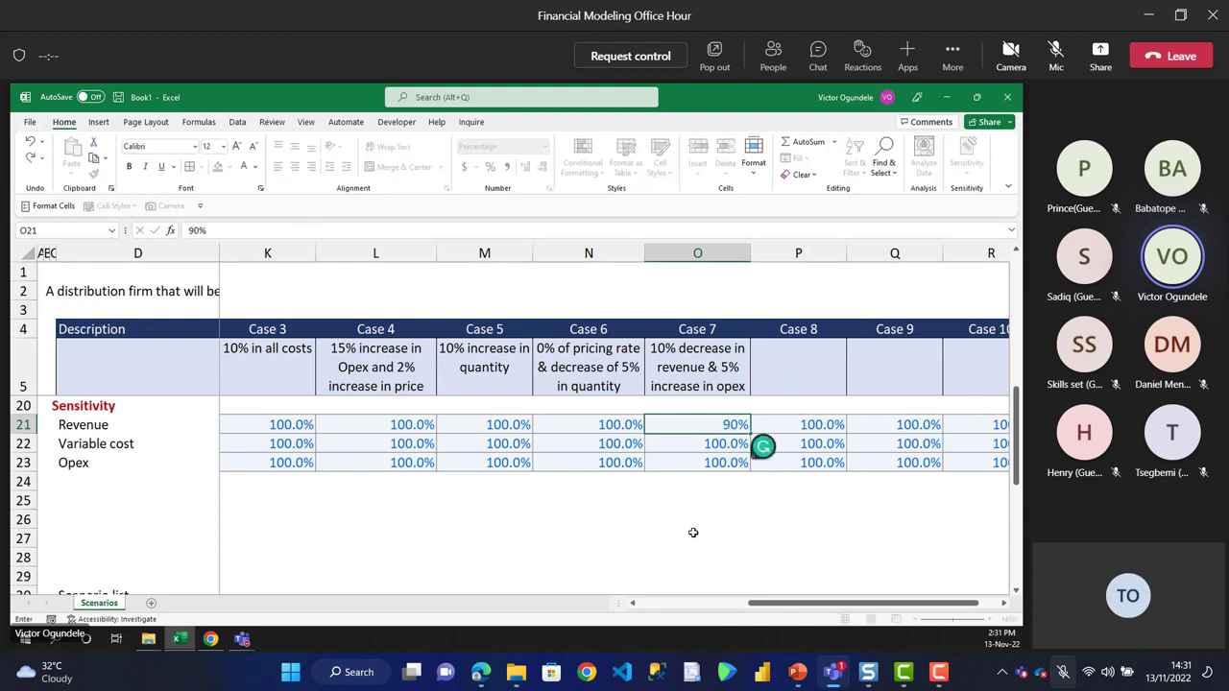
pyautogui.hotkey('ctrl', 'Return')
# - Set the Case 7 opex sensitivity in O23 to 105%
pyautogui.press('Down')
pyautogui.press('Down')
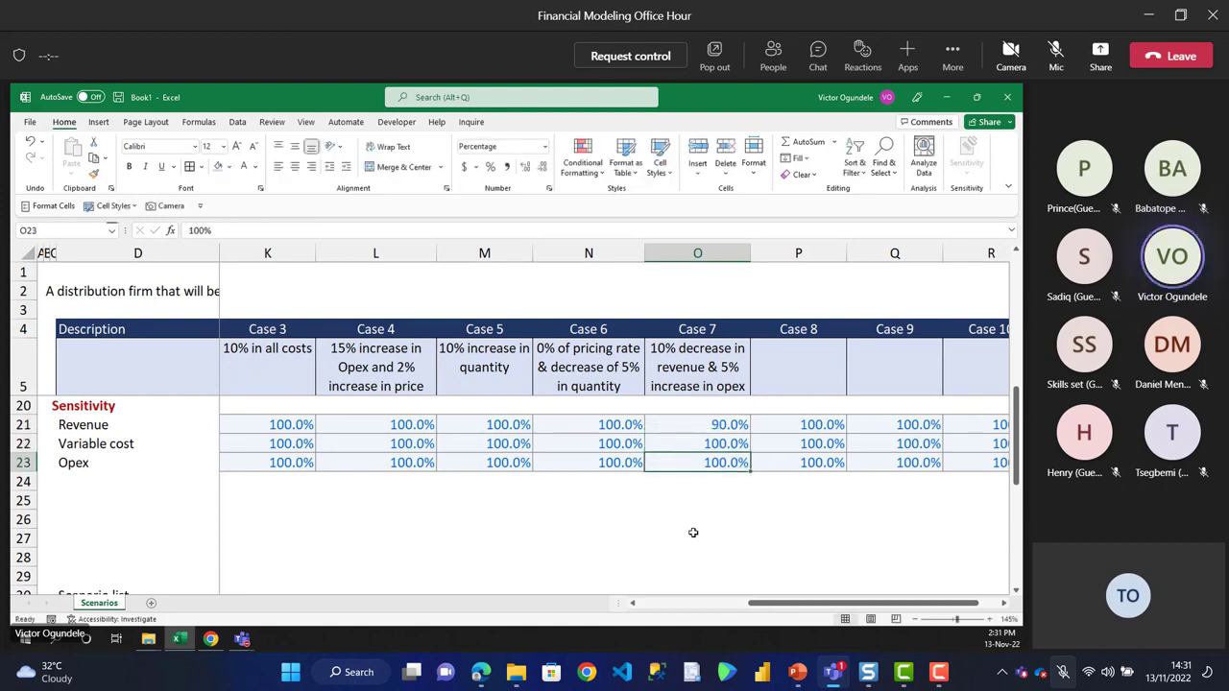
pyautogui.write('105%')
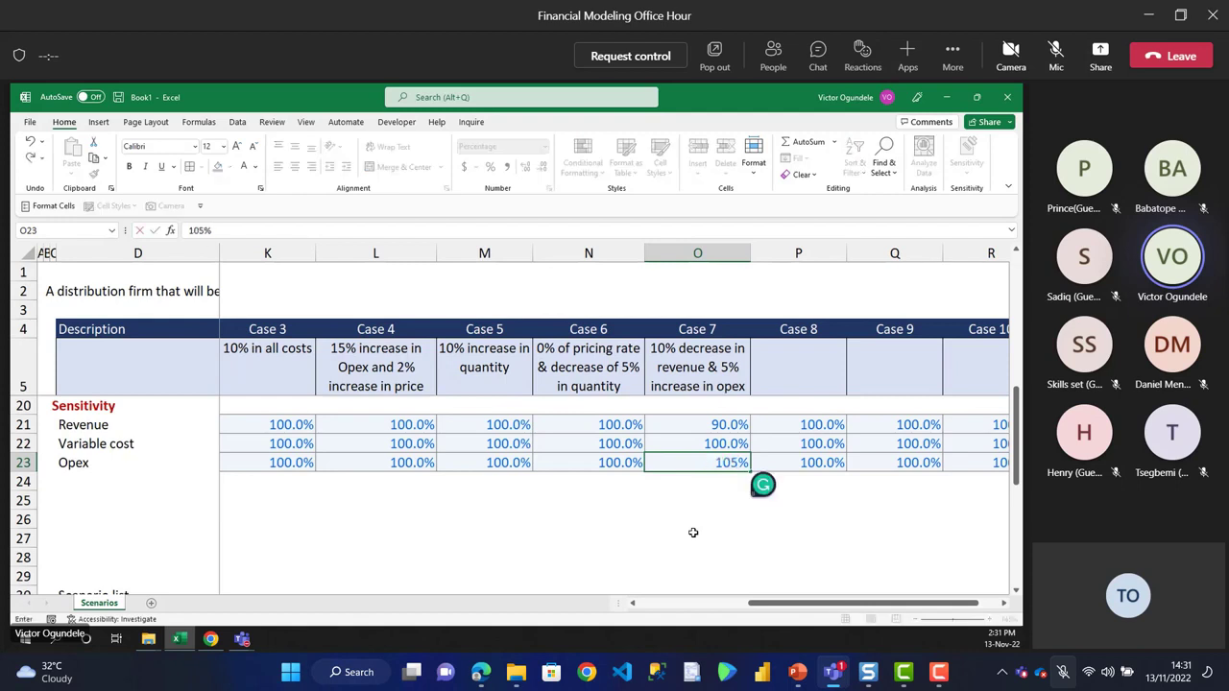
pyautogui.hotkey('ctrl', 'Return')
pyautogui.press('Up')
pyautogui.press('Up')
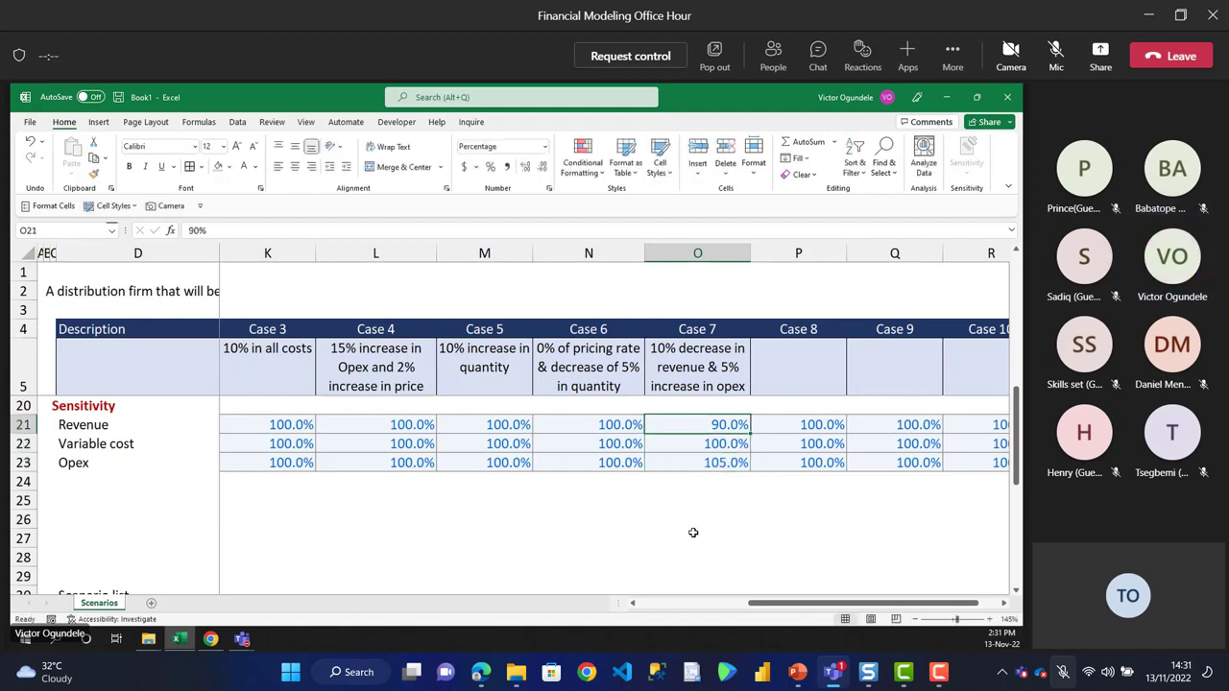
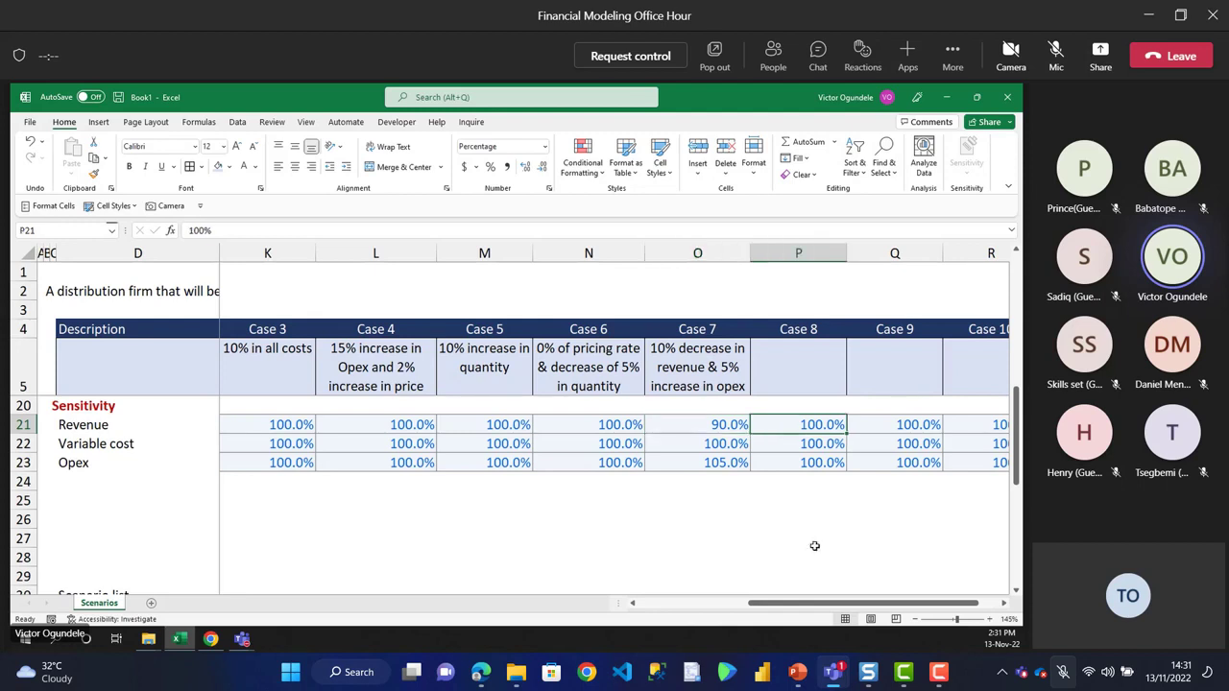
# - Enter "10% increase in revenue & 15% increase in V.cost" as the Case 8 description in P5, widen column P slightly and refit row 5's height
pyautogui.press('Right')
pyautogui.click(793, 363)
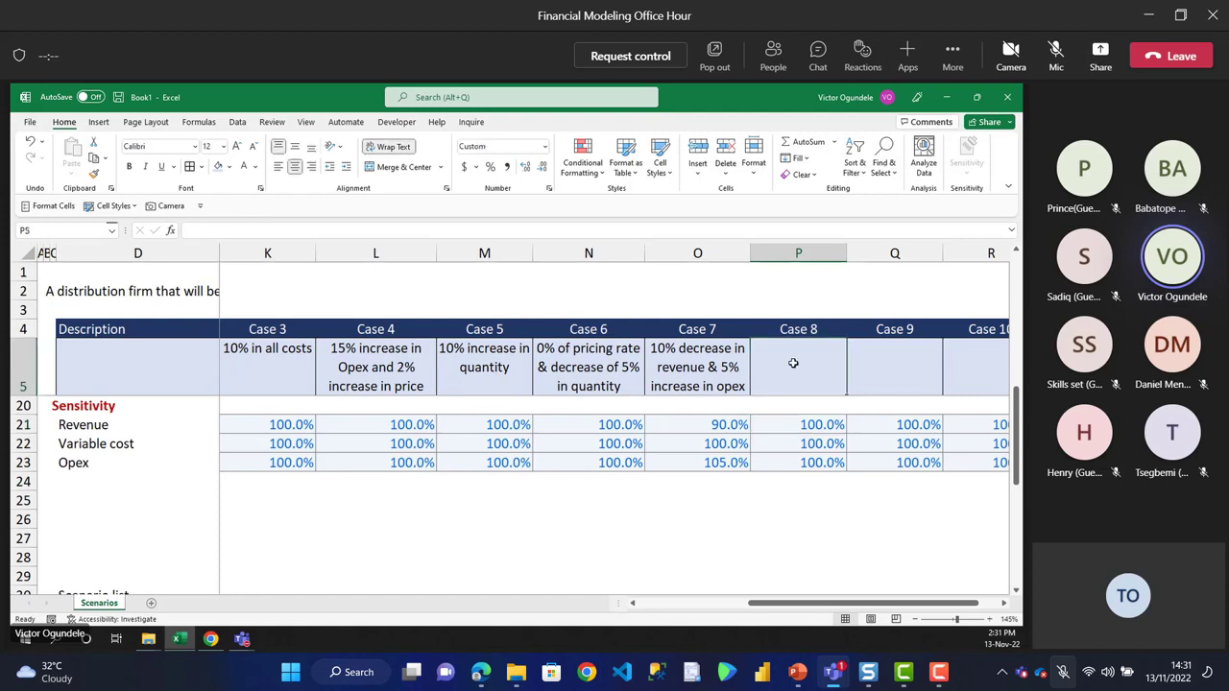
pyautogui.write('10%')
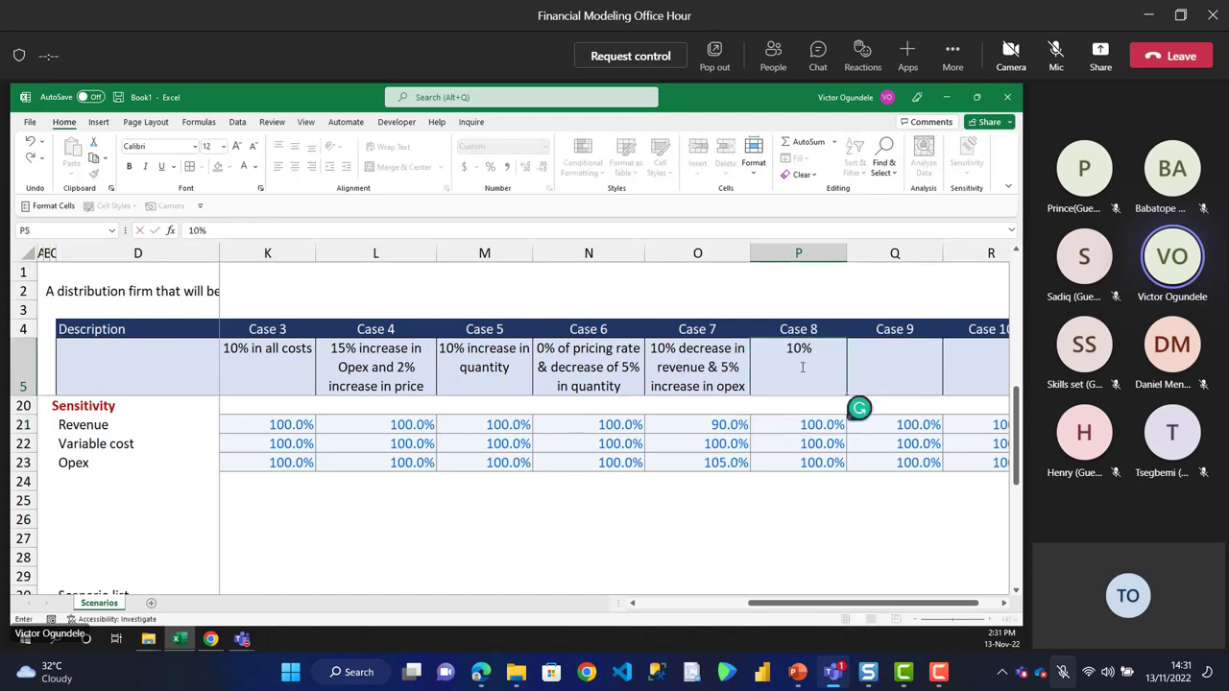
pyautogui.write(' increase i')
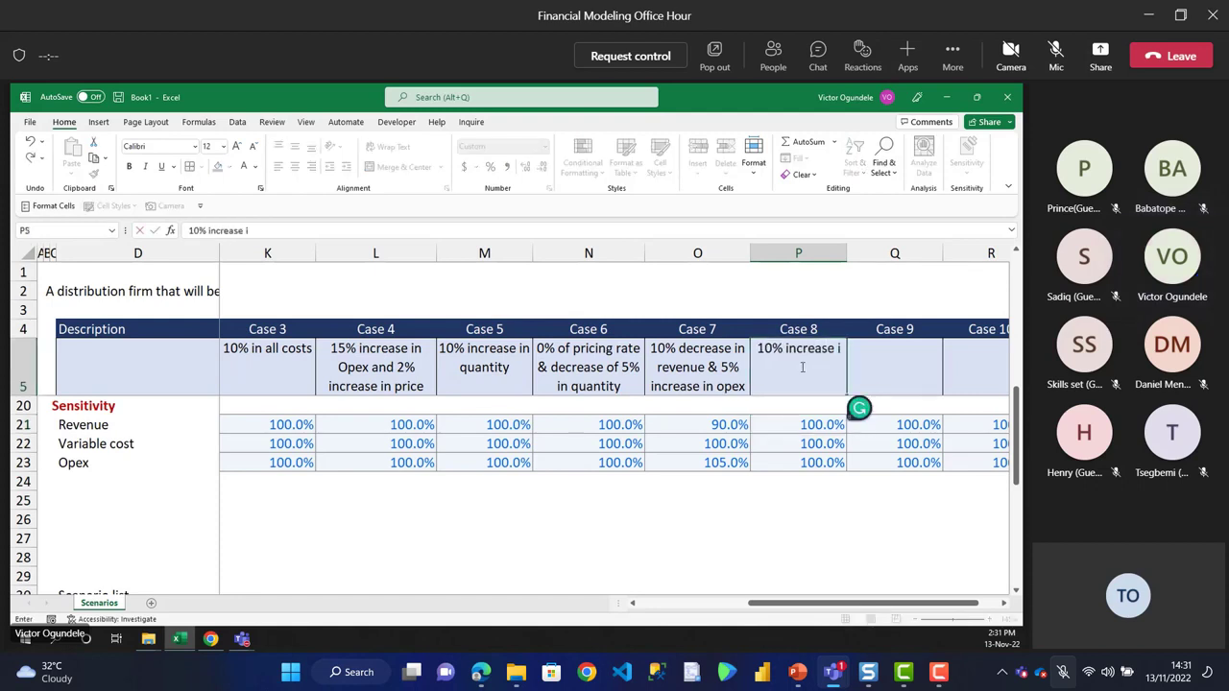
pyautogui.write('n revenue &')
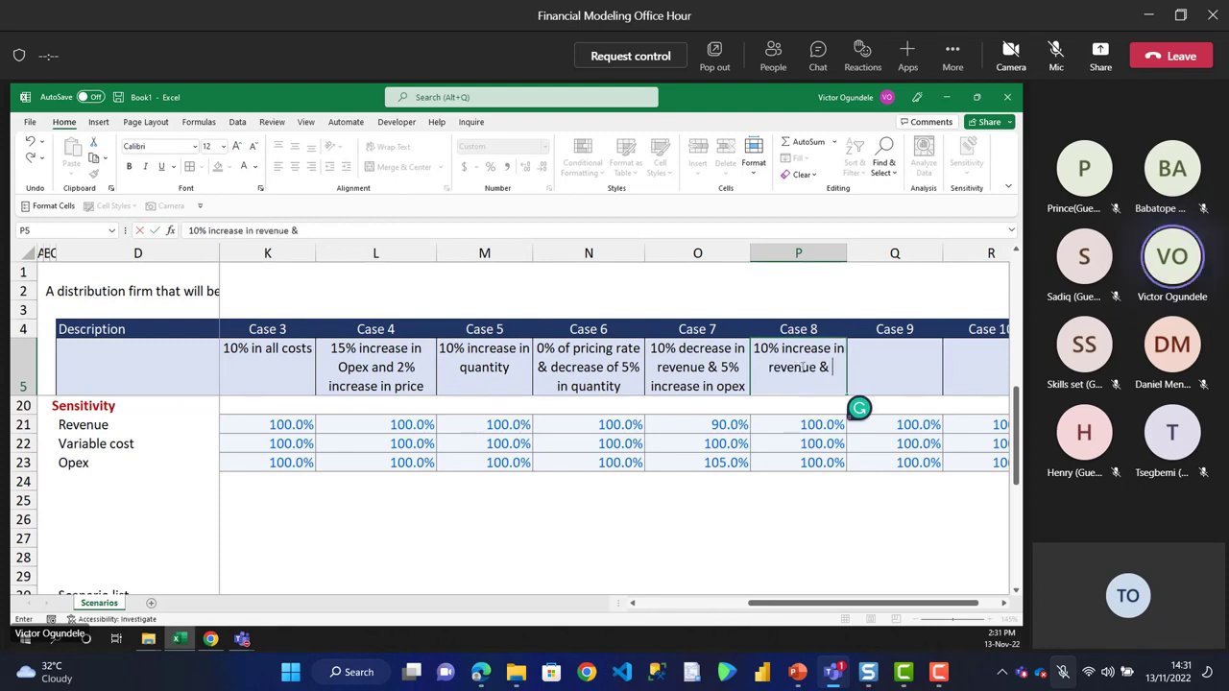
pyautogui.write(' 10%')
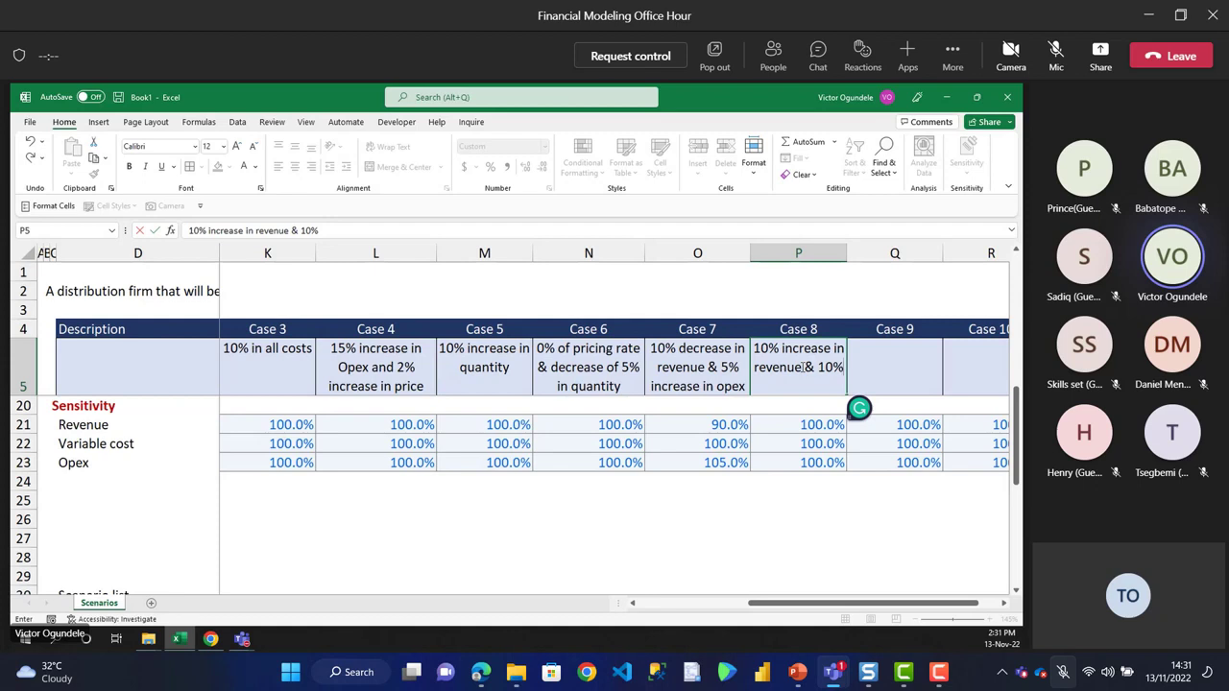
pyautogui.press('BackSpace')
pyautogui.press('BackSpace')
pyautogui.write('5% increase in V.co')
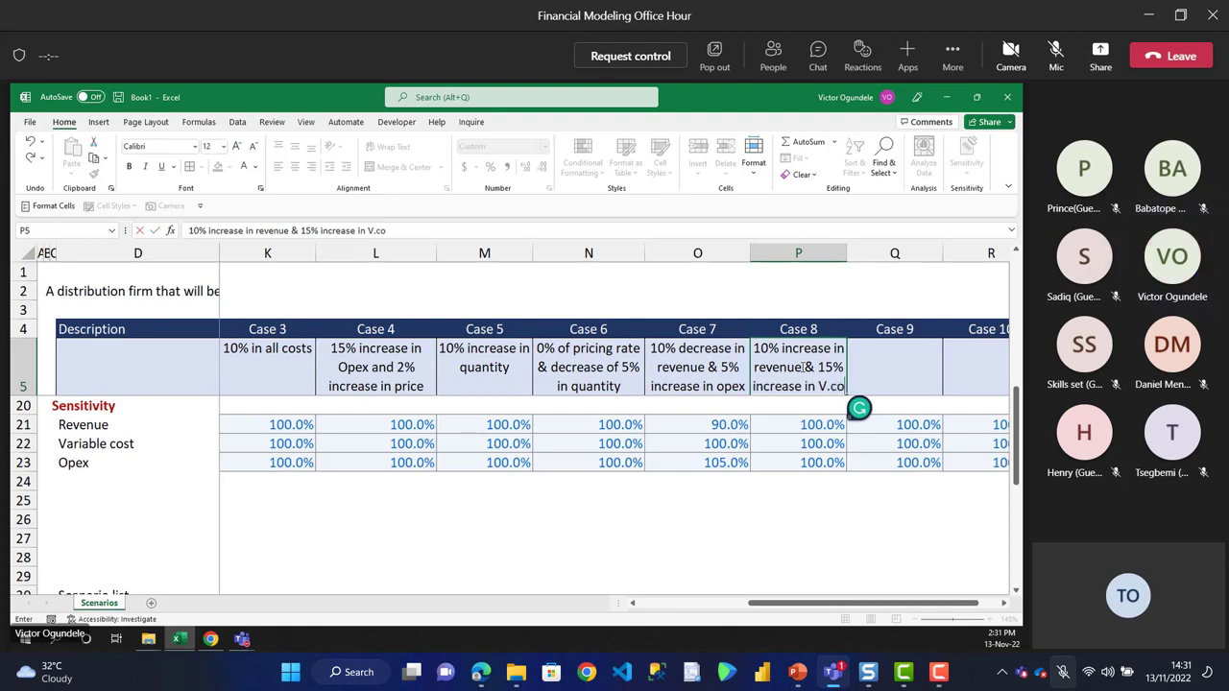
pyautogui.write('st')
pyautogui.hotkey('ctrl', 'Return')
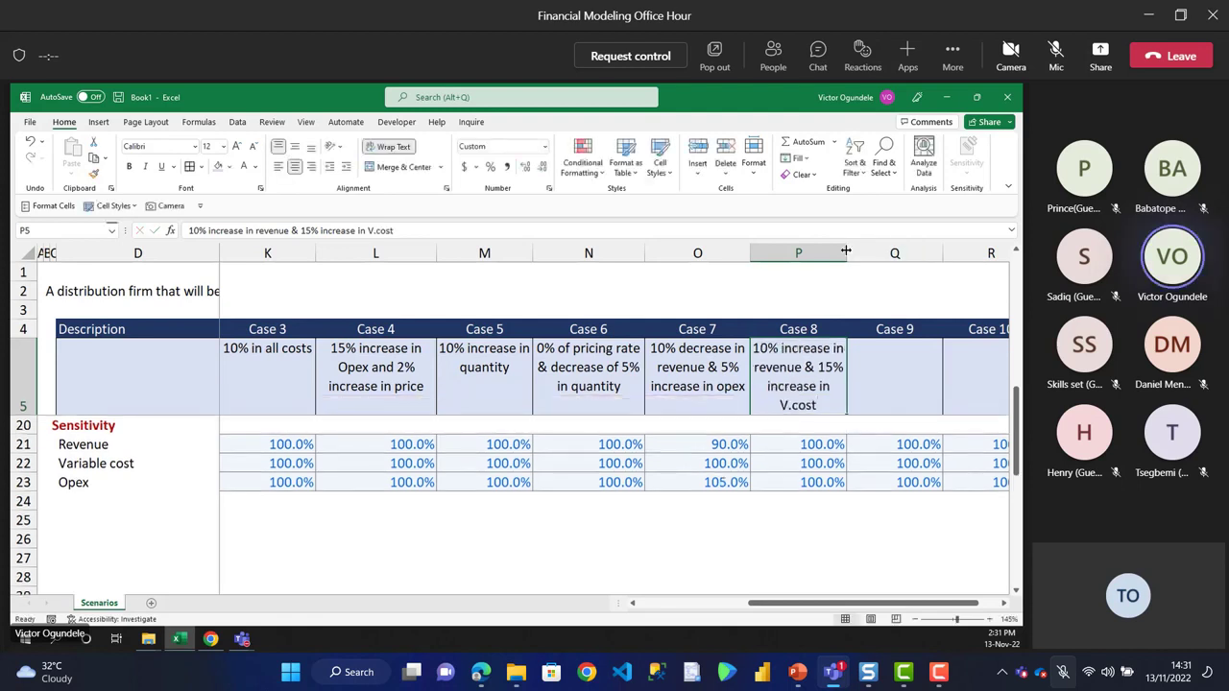
pyautogui.moveTo(845, 252); pyautogui.dragTo(865, 253)
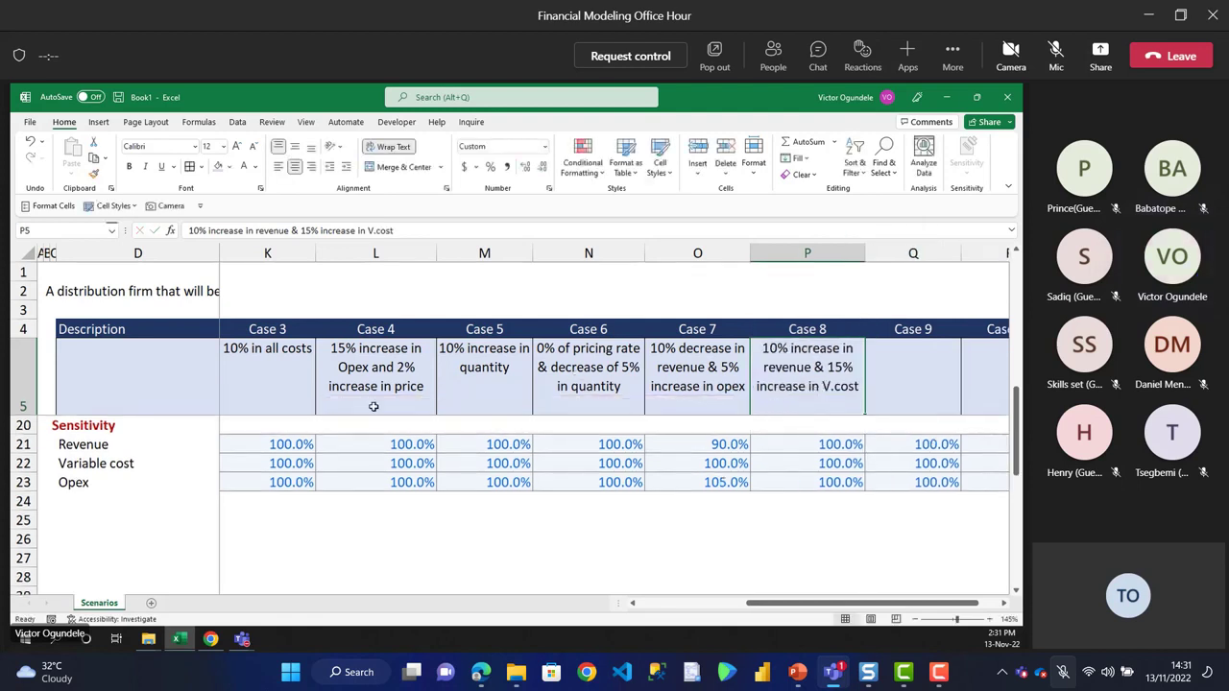
pyautogui.doubleClick(34, 414)
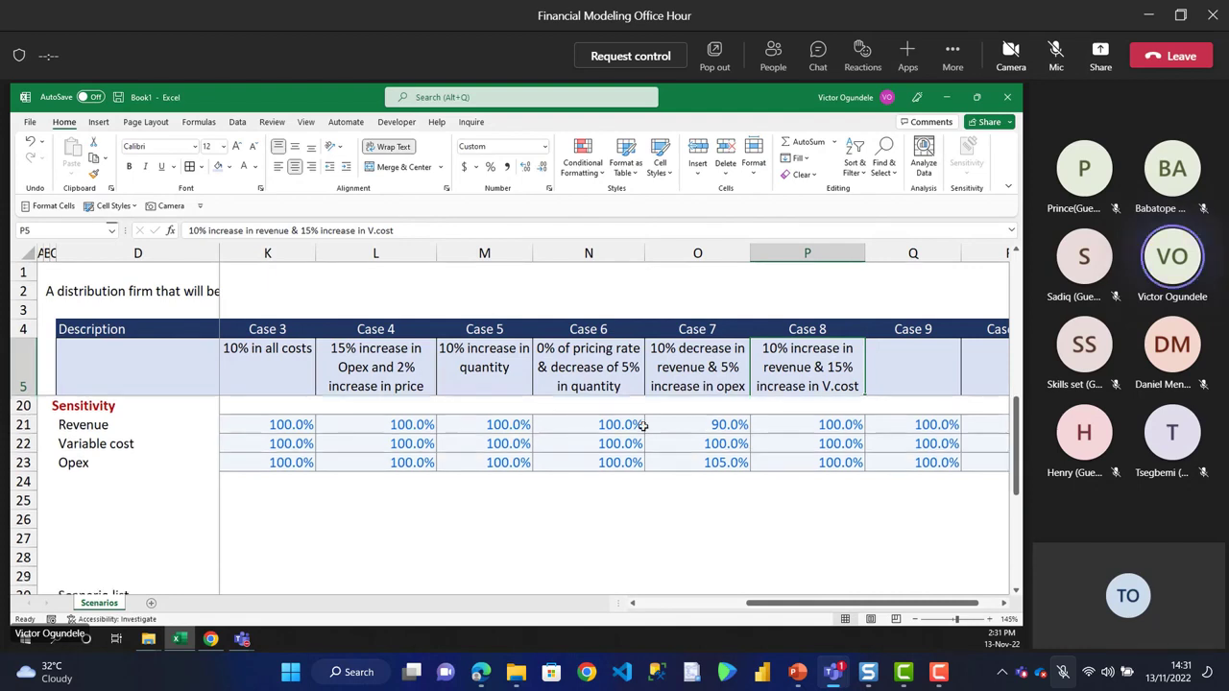
# - Set the Case 8 revenue sensitivity in P21 to 110% and the variable cost sensitivity in P22 to 115%
pyautogui.click(802, 425)
pyautogui.write('110')
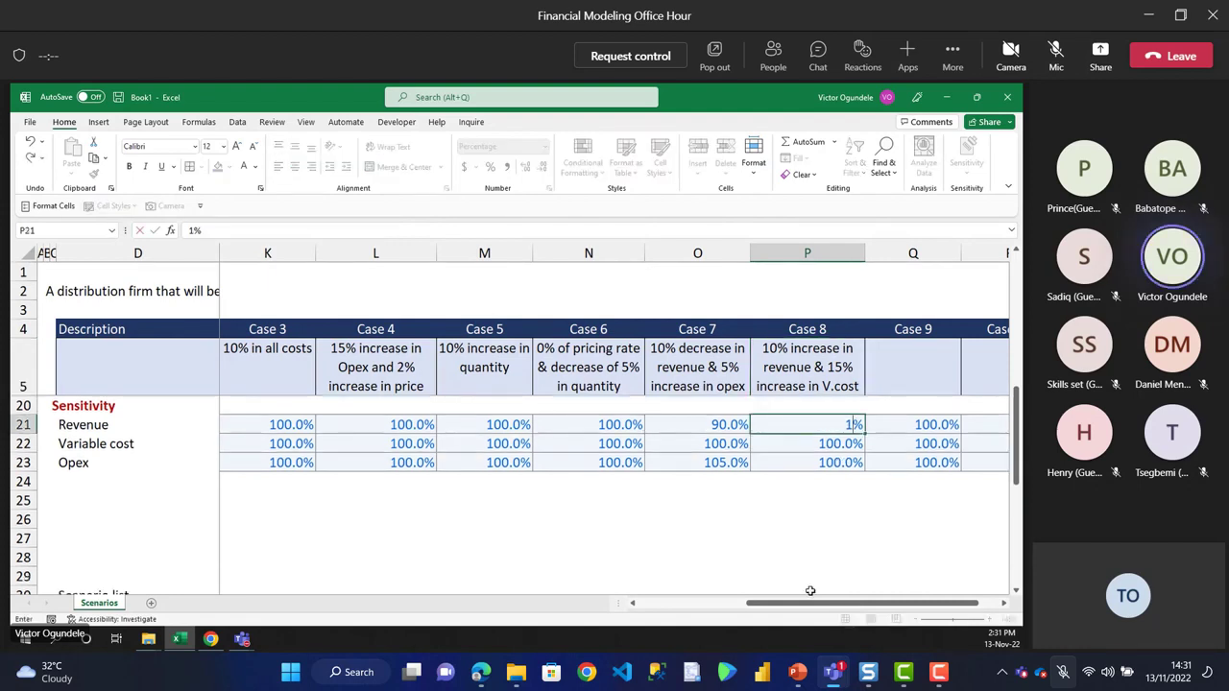
pyautogui.hotkey('ctrl', 'Return')
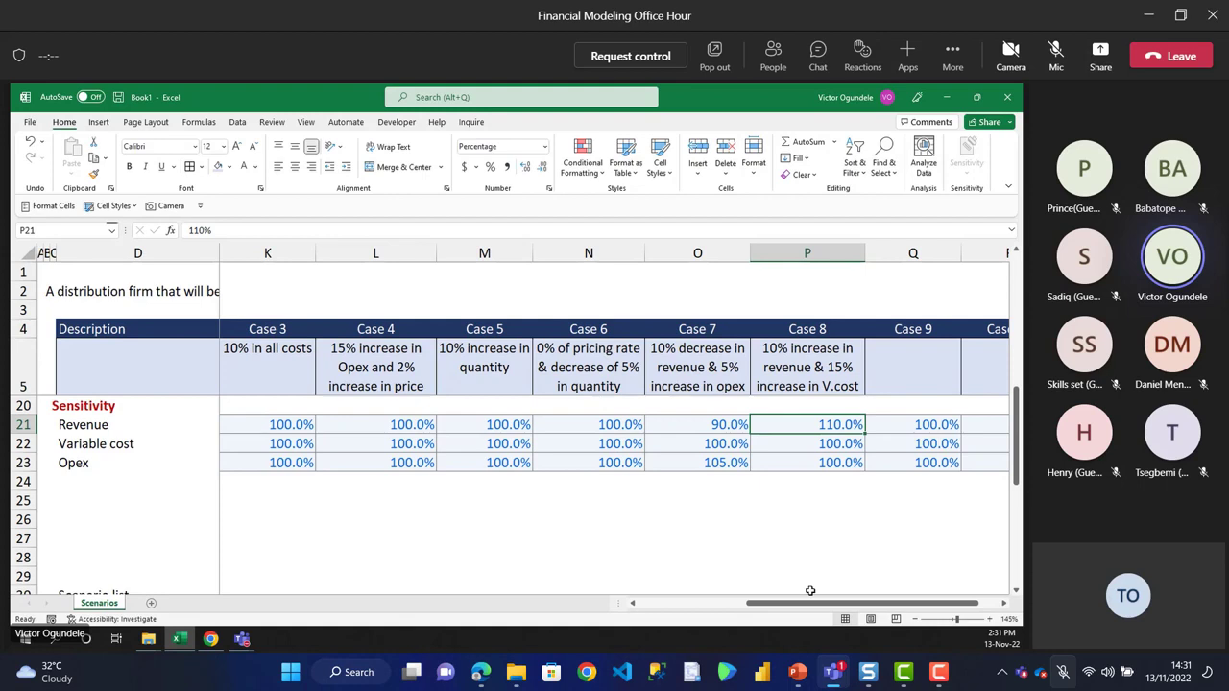
pyautogui.press('Down')
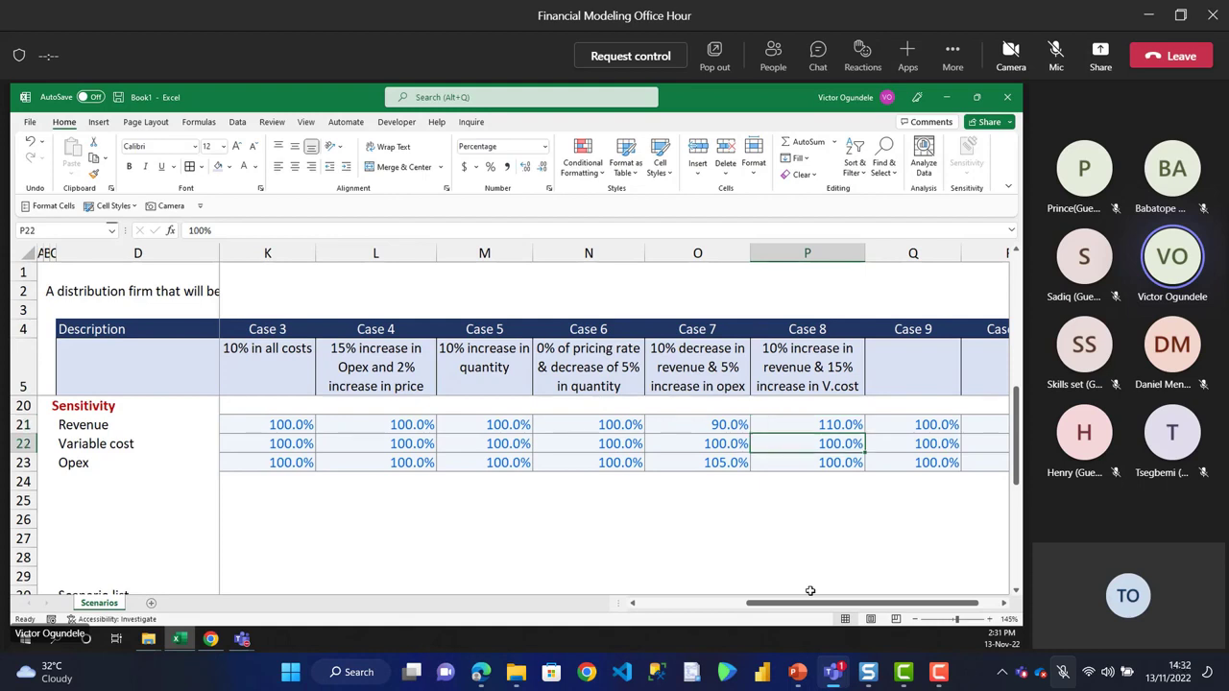
pyautogui.write('115')
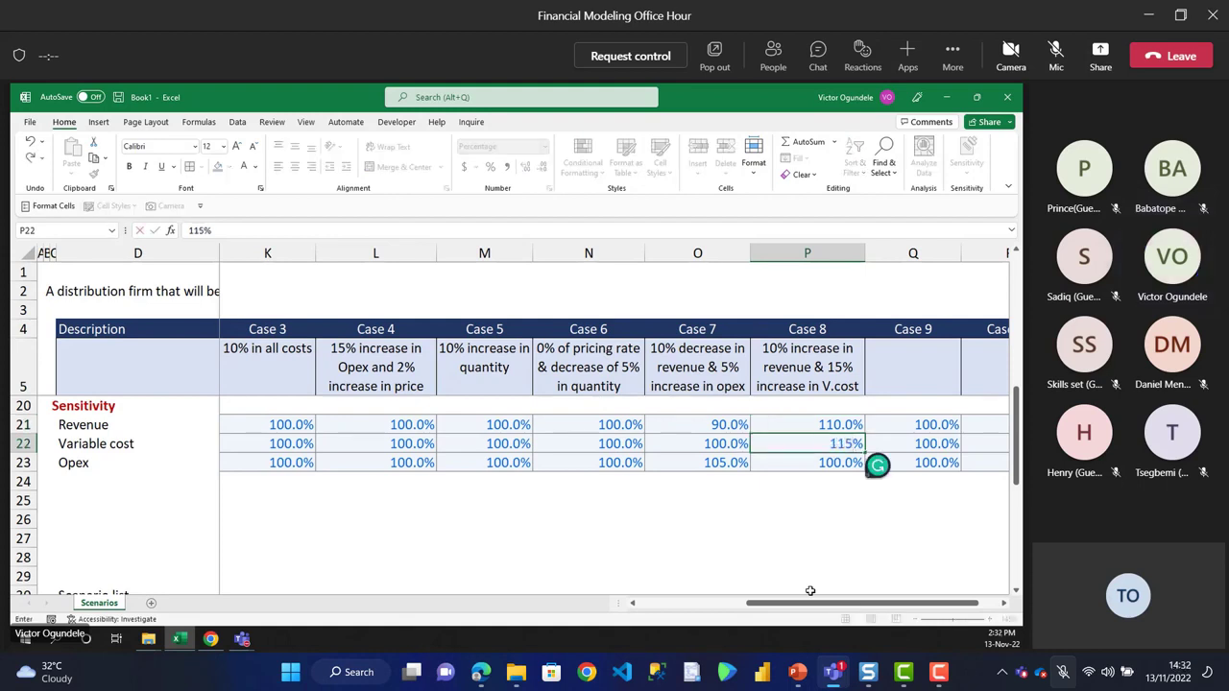
pyautogui.hotkey('ctrl', 'Return')
pyautogui.press('Down')
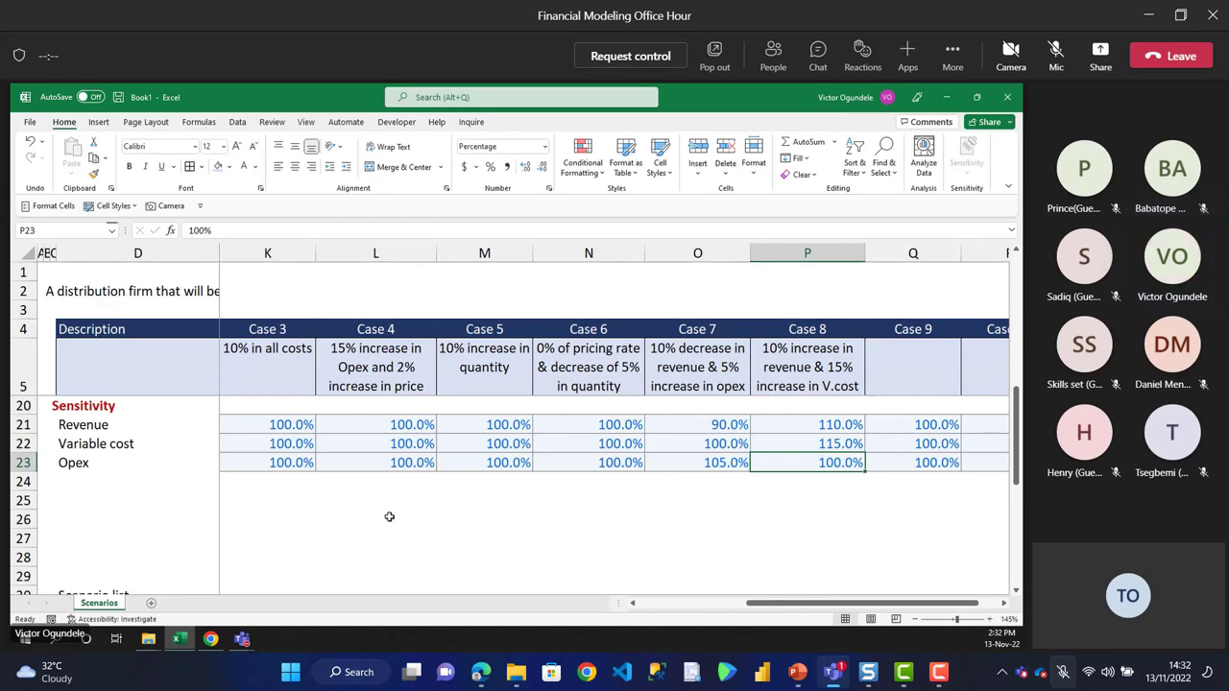
# - Add borders to the Data in Use cells for price, variable cost, quantity and opex cost in G8, G9, G11 and G13
pyautogui.press('Up')
pyautogui.press('Up')
pyautogui.press('Up')
pyautogui.press('Up')
pyautogui.press('Up')
pyautogui.press('Up')
pyautogui.press('Up')
pyautogui.press('Up')
pyautogui.press('Up')
pyautogui.press('Up')
pyautogui.press('Up')
pyautogui.press('Up')
pyautogui.press('Up')
pyautogui.press('Up')
pyautogui.press('Up')
pyautogui.press('Up')
pyautogui.press('Up')
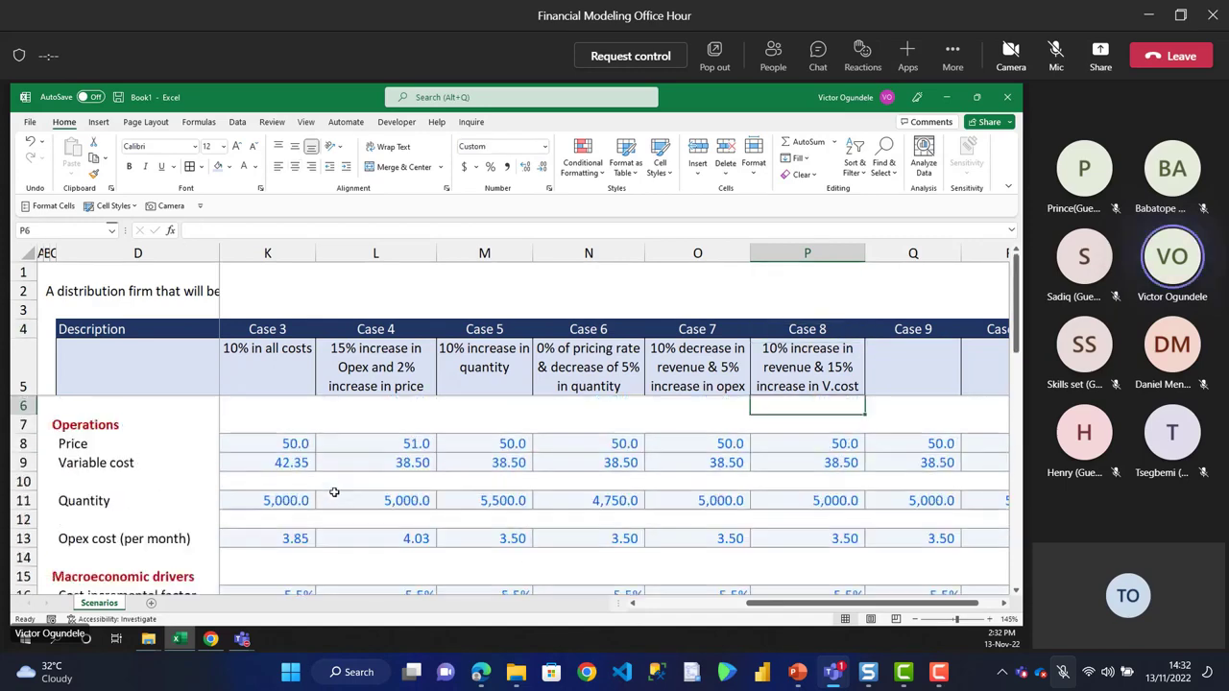
pyautogui.press('Down')
pyautogui.press('Down')
pyautogui.press('Left')
pyautogui.press('Left')
pyautogui.press('Left')
pyautogui.press('Left')
pyautogui.press('Left')
pyautogui.press('Left')
pyautogui.press('Left')
pyautogui.press('Left')
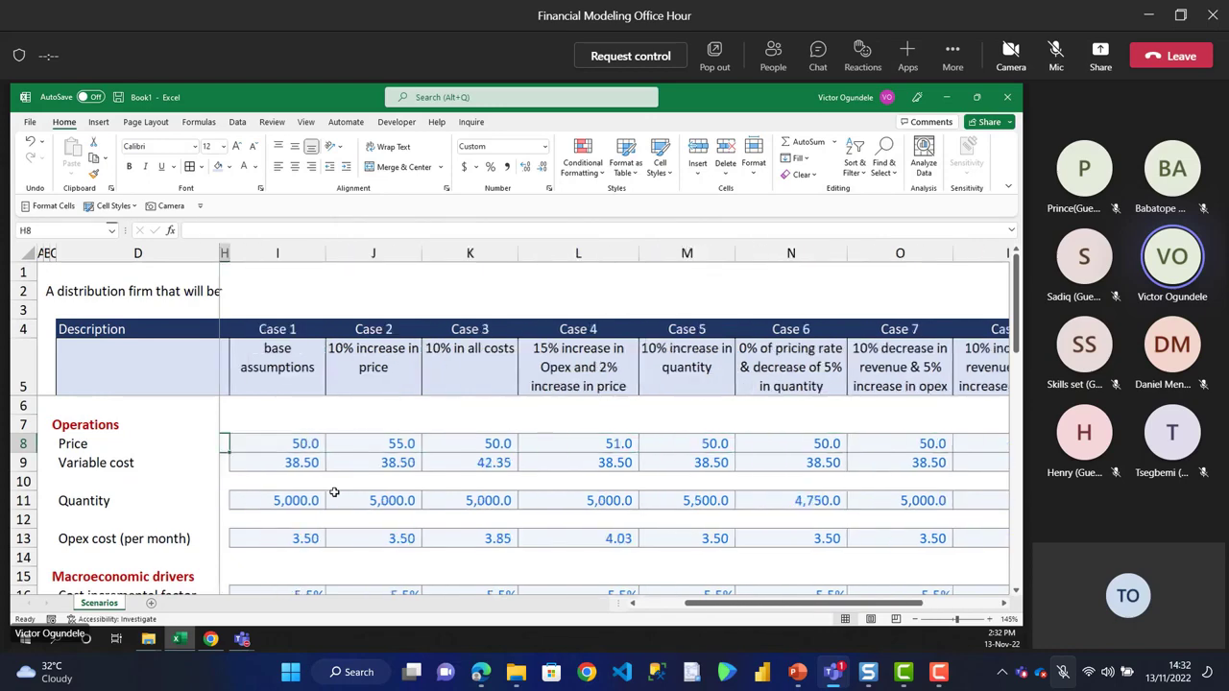
pyautogui.scroll(-1, 334, 491)
pyautogui.press('Left')
pyautogui.press('Left')
pyautogui.press('Left')
pyautogui.press('Left')
pyautogui.press('Left')
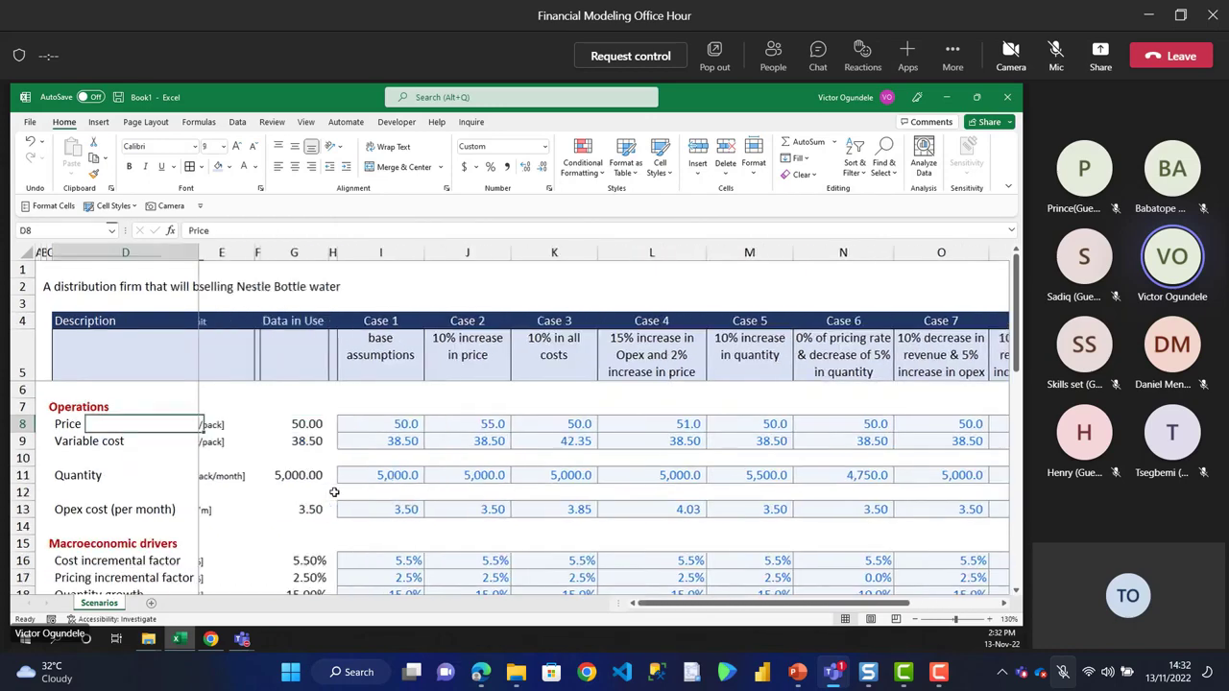
pyautogui.press('Right')
pyautogui.press('Right')
pyautogui.press('Right')
pyautogui.press('Right')
pyautogui.press('Right')
pyautogui.press('Left')
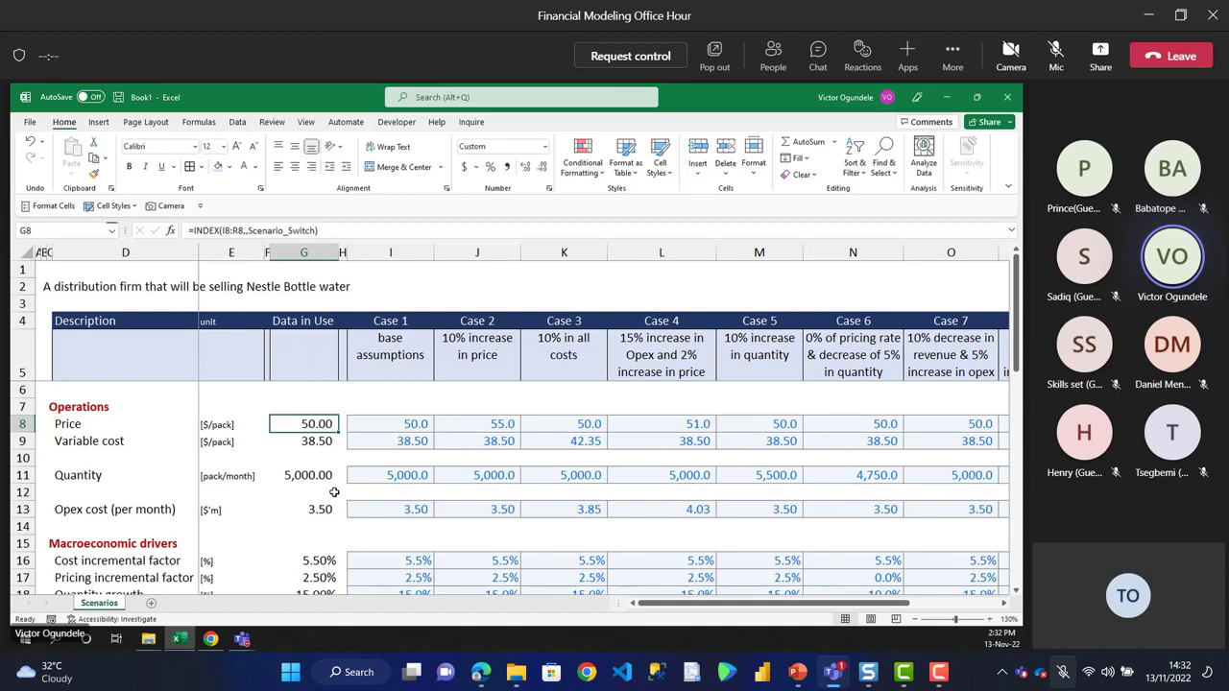
pyautogui.press('Down')
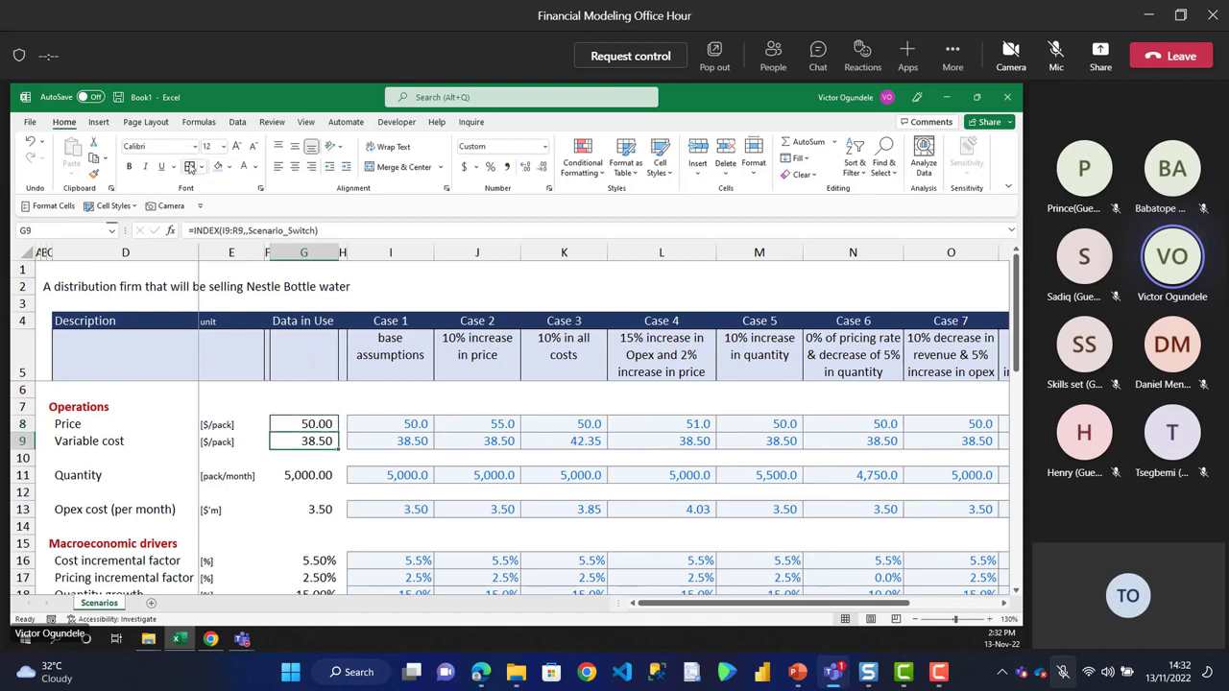
pyautogui.click(190, 167)
pyautogui.press('Down')
pyautogui.press('Down')
pyautogui.click(190, 167)
pyautogui.press('Down')
pyautogui.press('Down')
pyautogui.click(190, 167)
pyautogui.press('Down')
pyautogui.press('Down')
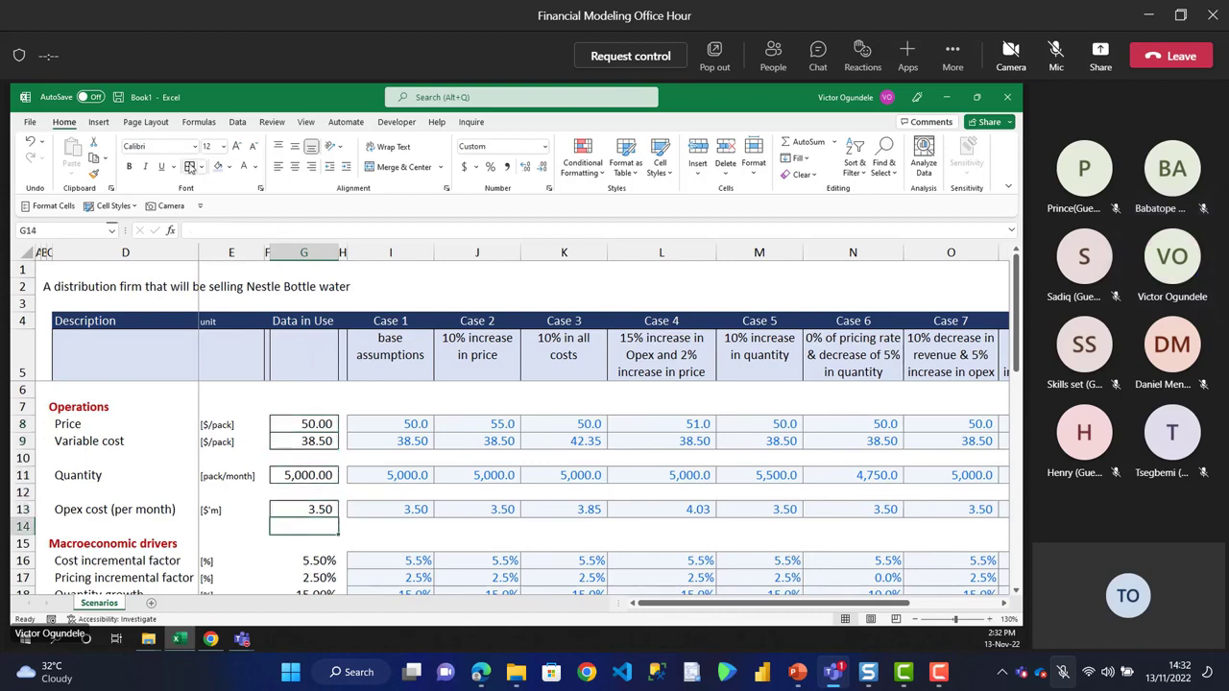
# - Add borders to the Data in Use cells of the macroeconomic drivers in G16:G18
pyautogui.press('Up')
pyautogui.press('Up')
pyautogui.press('Down')
pyautogui.press('Down')
pyautogui.press('Down')
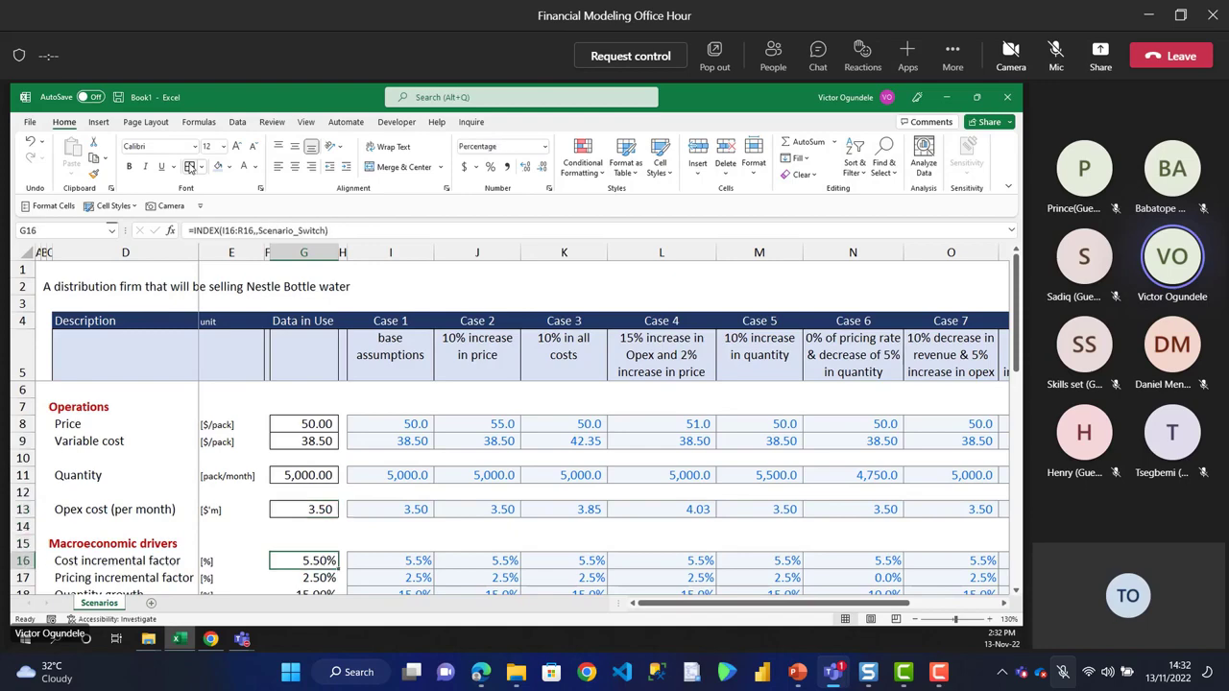
pyautogui.hotkey('shift', 'Down')
pyautogui.hotkey('shift', 'Down')
pyautogui.click(190, 167)
pyautogui.press('Down')
pyautogui.press('Down')
pyautogui.press('Down')
pyautogui.press('Down')
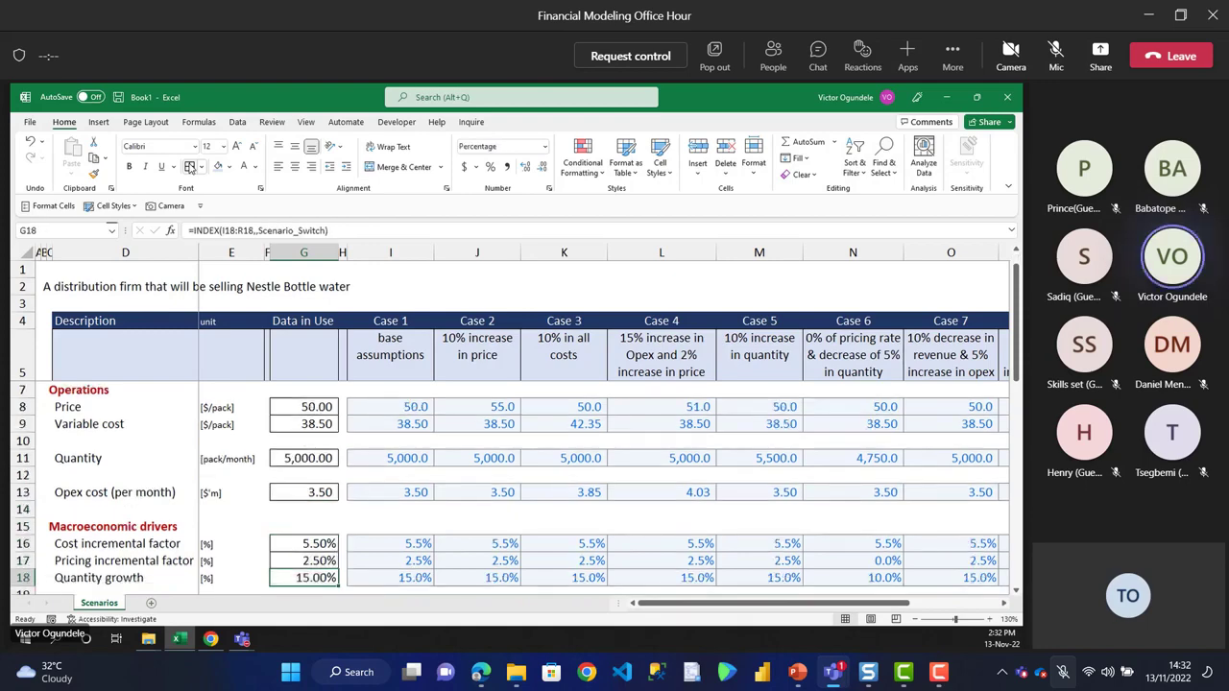
# - Add borders to the Data in Use cells of the sensitivity section in G21:G23
pyautogui.press('Down')
pyautogui.press('Down')
pyautogui.press('Down')
pyautogui.press('Up')
pyautogui.press('Up')
pyautogui.hotkey('shift', 'Down')
pyautogui.hotkey('shift', 'Down')
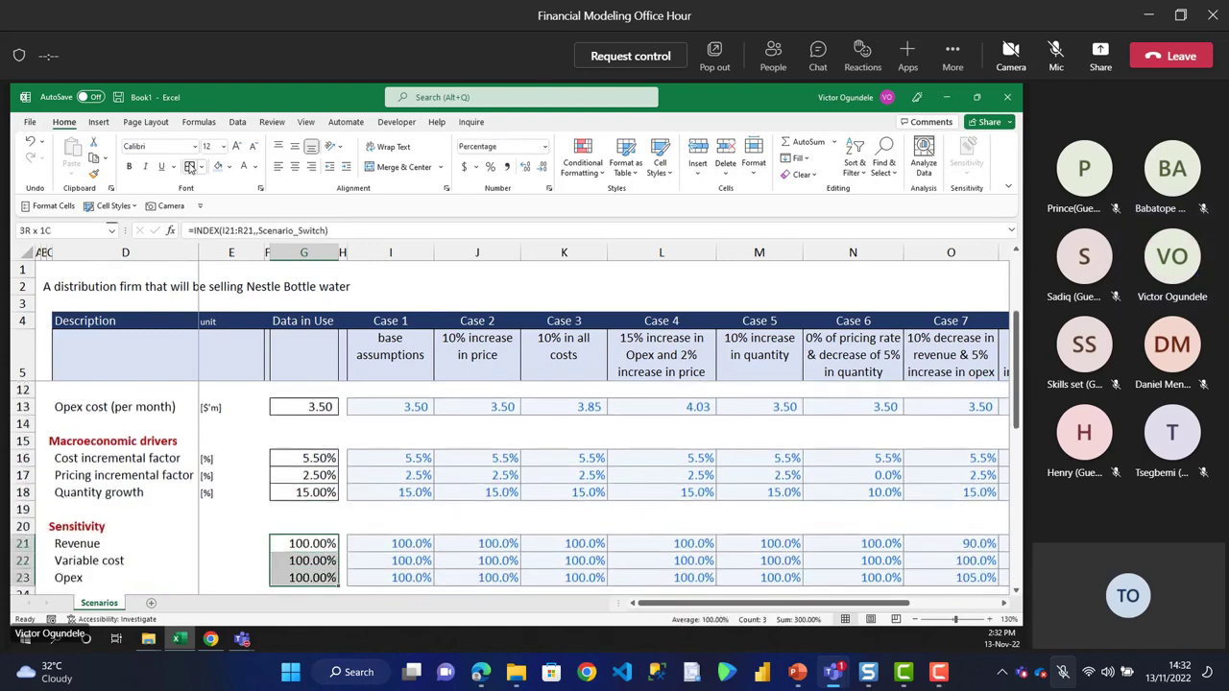
pyautogui.click(190, 167)
pyautogui.press('Down')
# - Look over the whole scenario table, checking the Data in Use column and the Case 1 to Case 10 columns
pyautogui.press('Up')
pyautogui.press('Up')
pyautogui.press('Up')
pyautogui.press('Up')
pyautogui.press('Up')
pyautogui.press('Up')
pyautogui.press('Up')
pyautogui.press('Up')
pyautogui.press('Up')
pyautogui.press('Up')
pyautogui.press('Up')
pyautogui.press('Up')
pyautogui.press('Up')
pyautogui.press('Up')
pyautogui.press('Up')
pyautogui.press('Up')
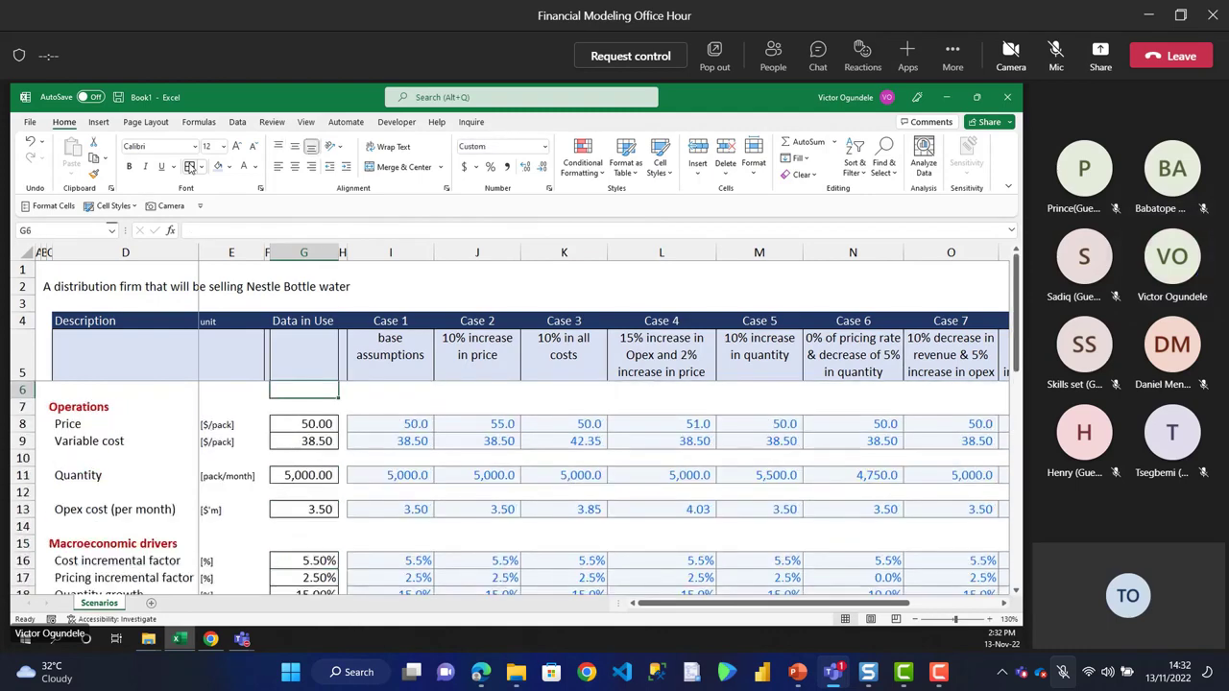
pyautogui.scroll(-1, 190, 167)
pyautogui.scroll(-1, 190, 167)
pyautogui.press('Down')
pyautogui.press('Down')
pyautogui.press('Down')
pyautogui.press('Down')
pyautogui.press('Down')
pyautogui.press('Down')
pyautogui.press('Down')
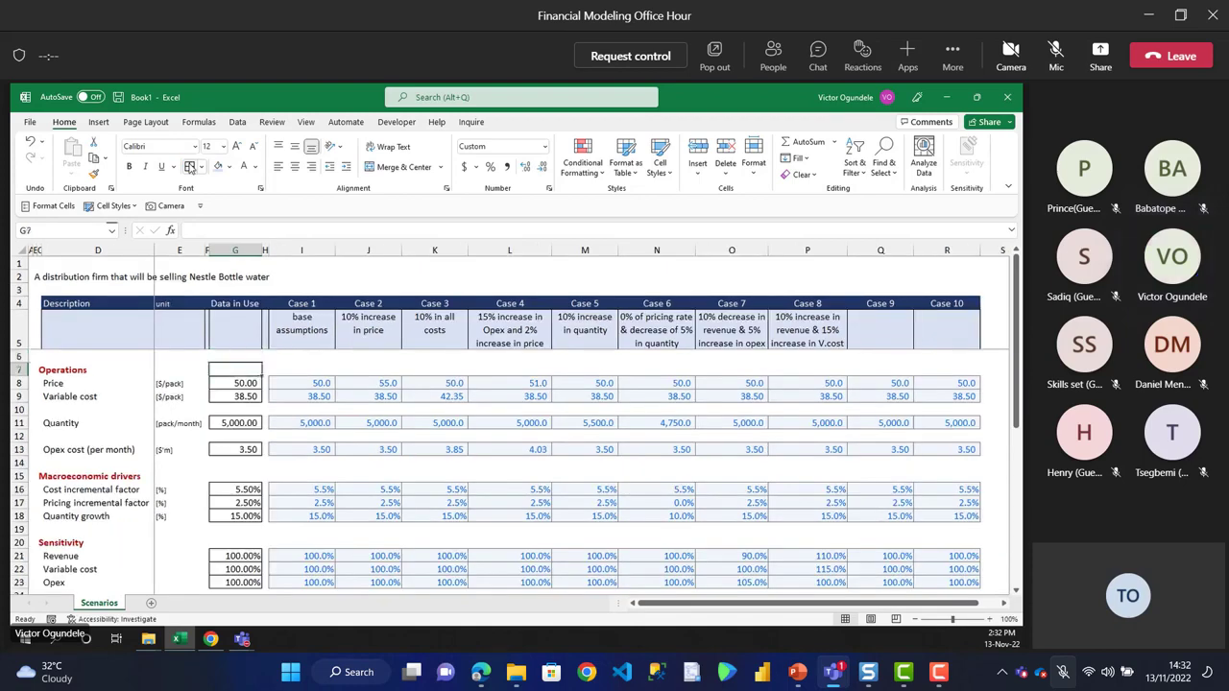
pyautogui.press('Up')
pyautogui.press('Up')
pyautogui.press('Up')
pyautogui.press('Up')
pyautogui.press('Up')
pyautogui.press('Up')
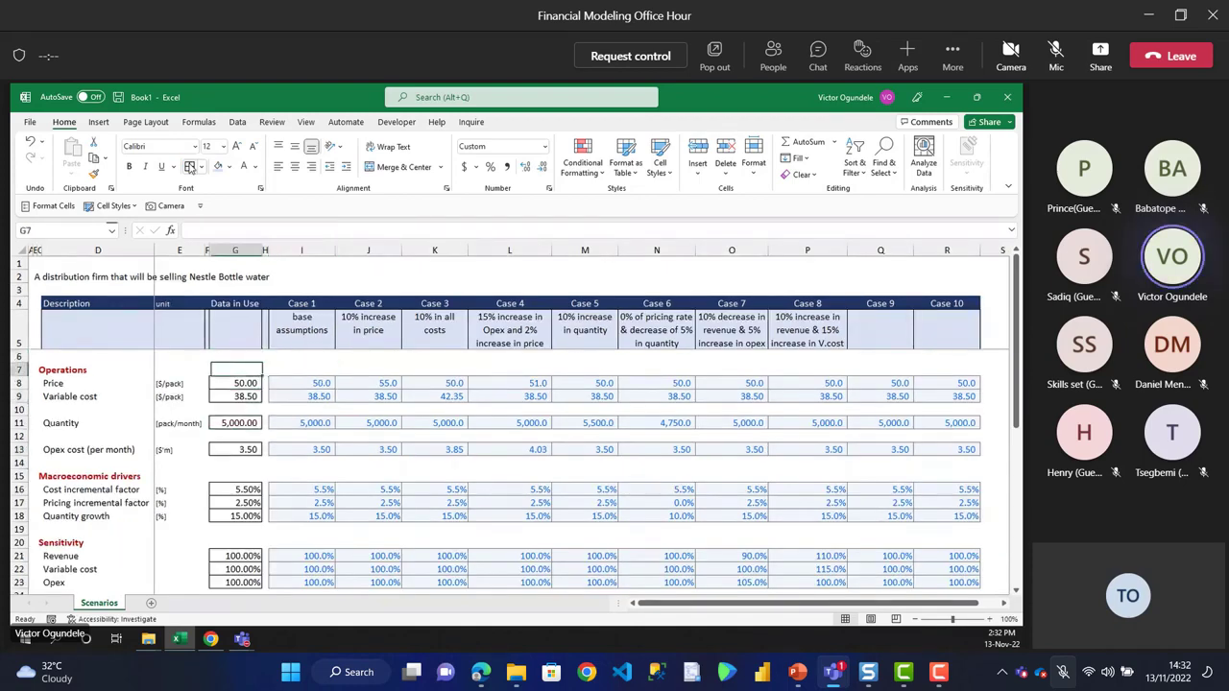
pyautogui.press('Right')
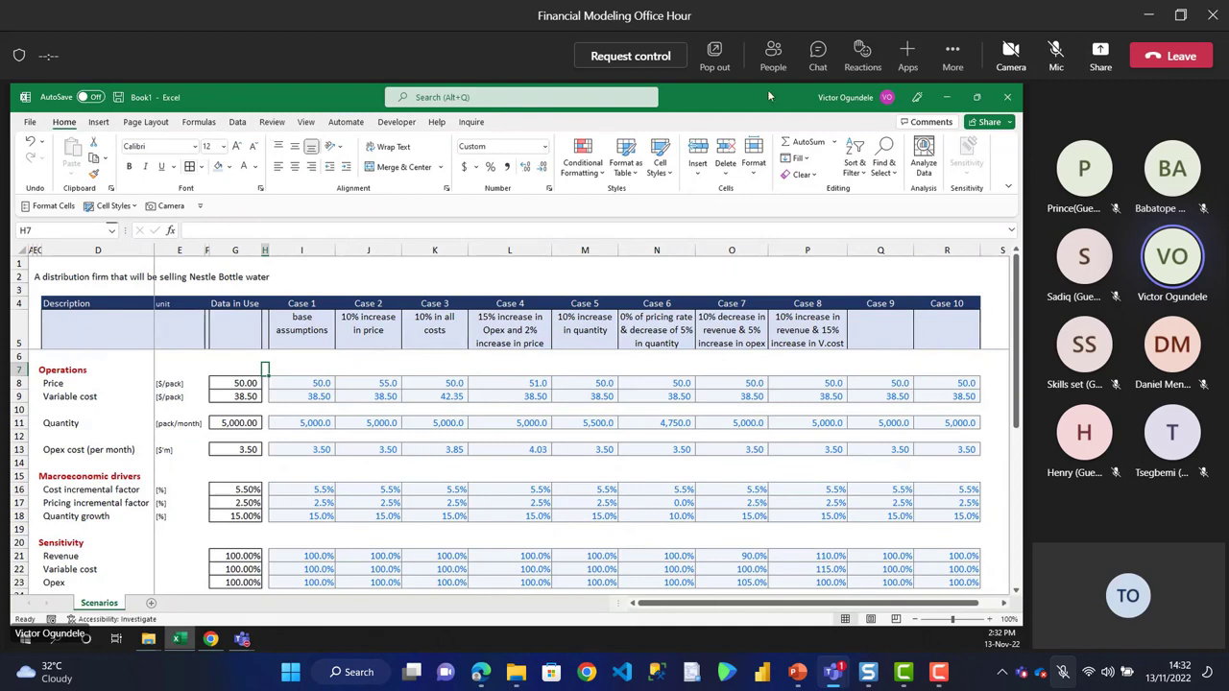
# - Copy the INDEX formula from G8 into the Data in Use description cell G5 as formulas only, and wrap its text
pyautogui.click(317, 326)
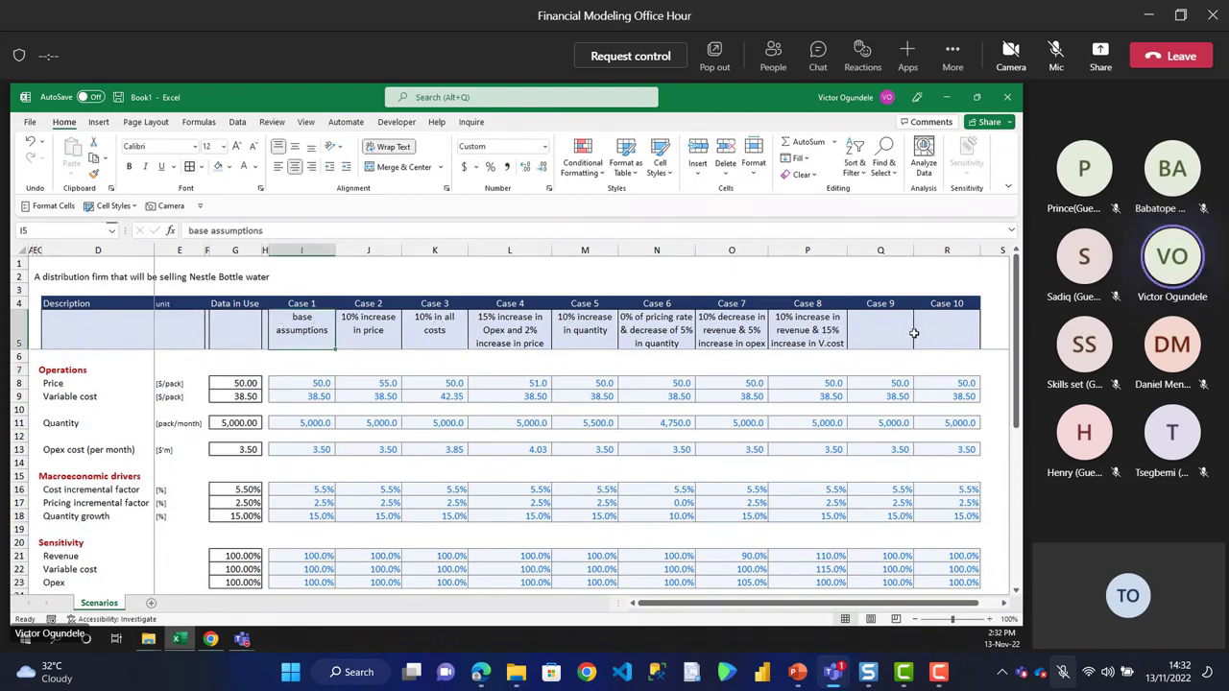
pyautogui.click(240, 327)
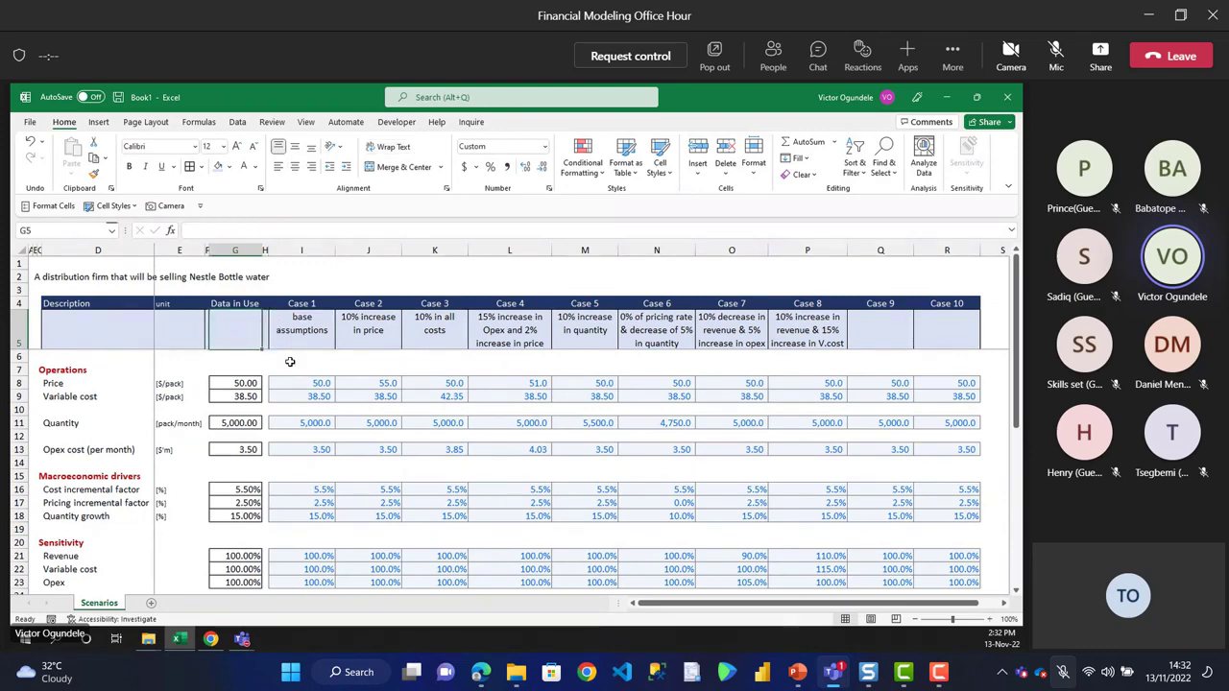
pyautogui.scroll(1, 289, 361)
pyautogui.scroll(1, 290, 362)
pyautogui.press('Down')
pyautogui.press('Down')
pyautogui.press('Down')
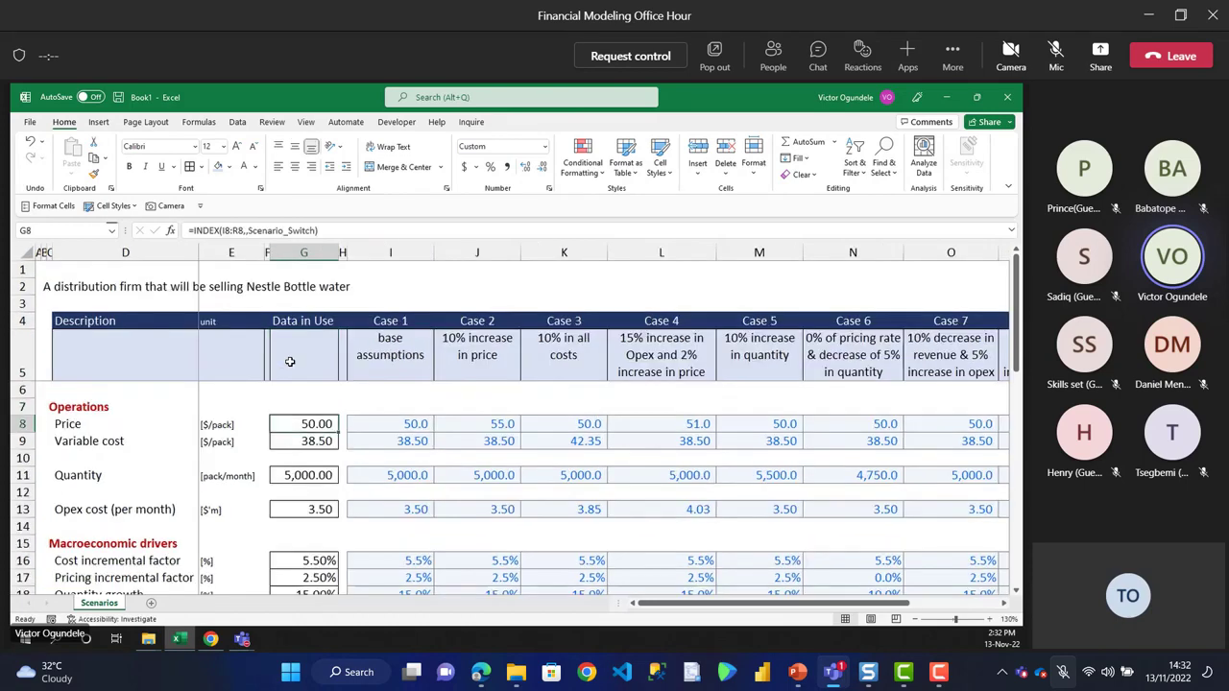
pyautogui.hotkey('ctrl', 'c')
pyautogui.press('Up')
pyautogui.press('Up')
pyautogui.press('Up')
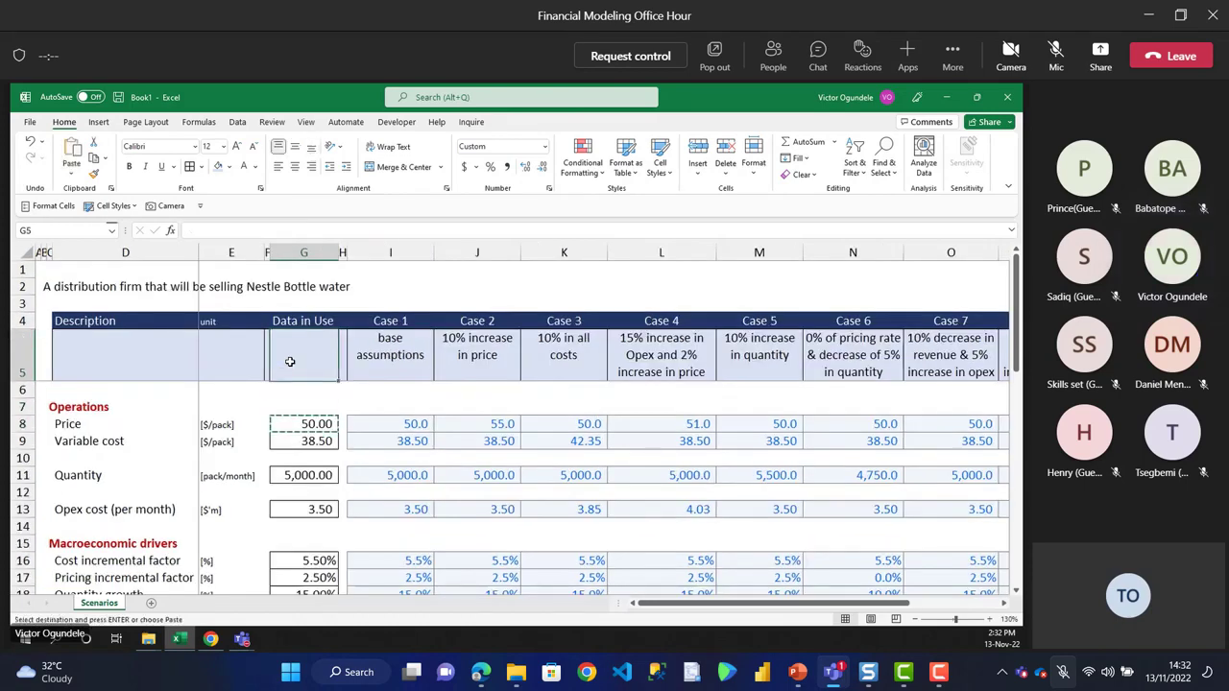
pyautogui.hotkey('alt', 'e')
pyautogui.press('s')
pyautogui.press('v')
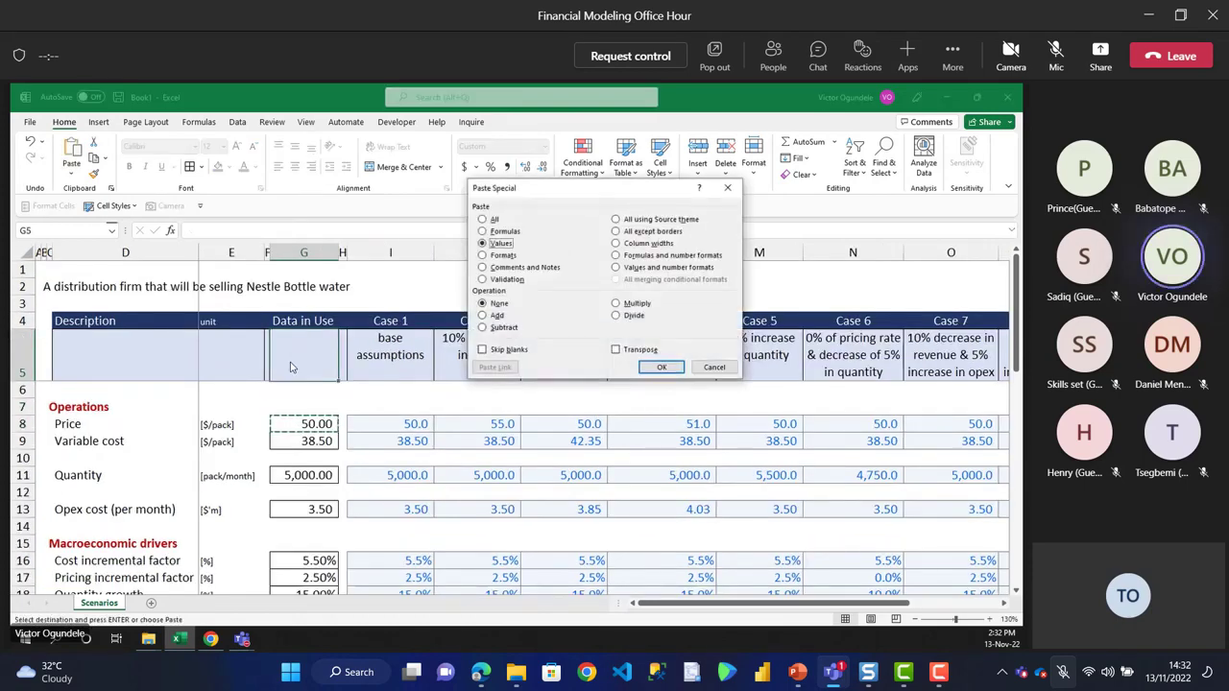
pyautogui.press('f')
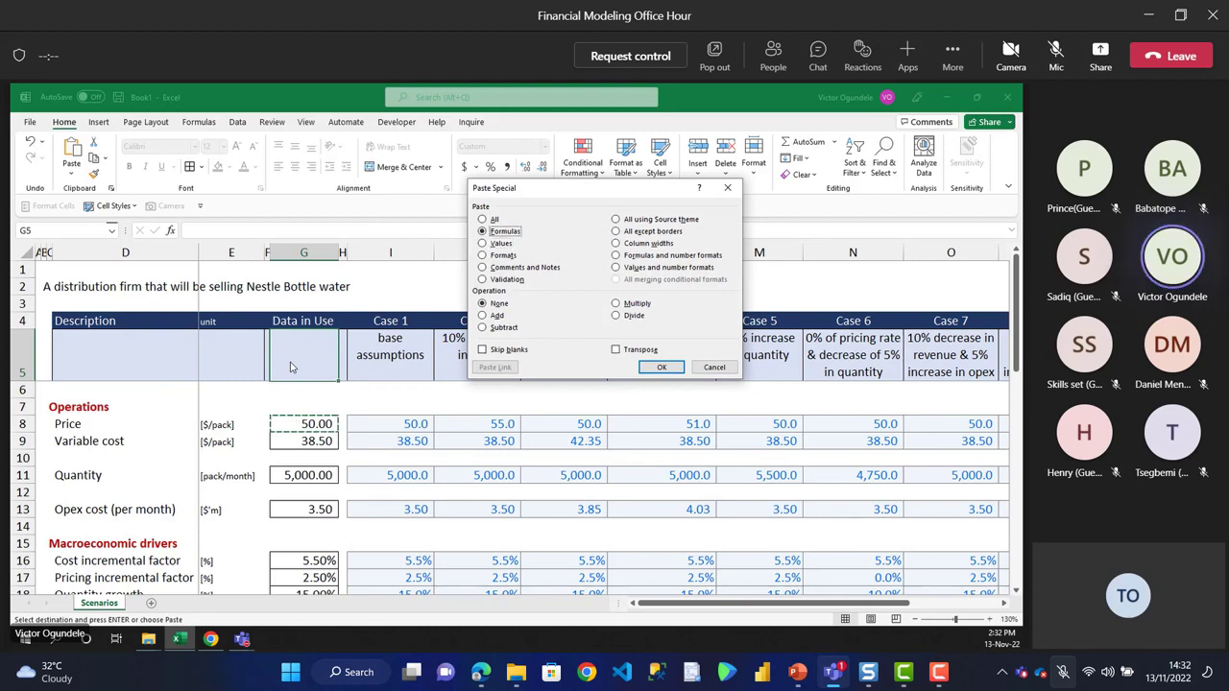
pyautogui.press('Return')
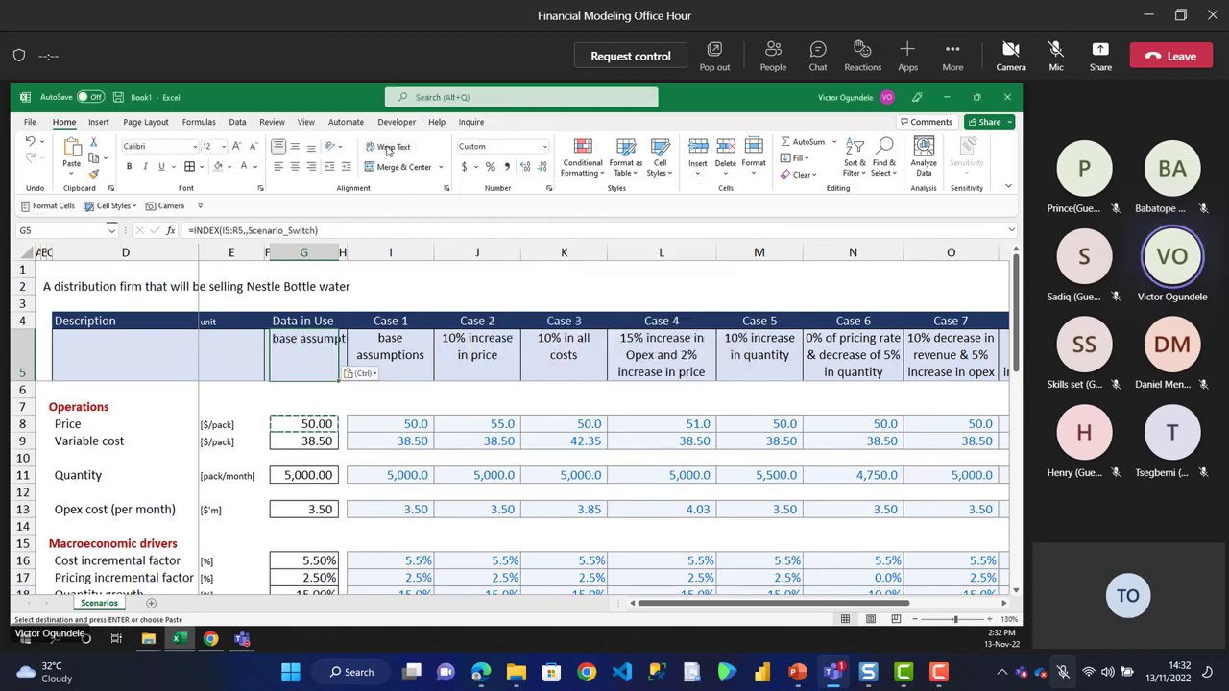
pyautogui.click(389, 148)
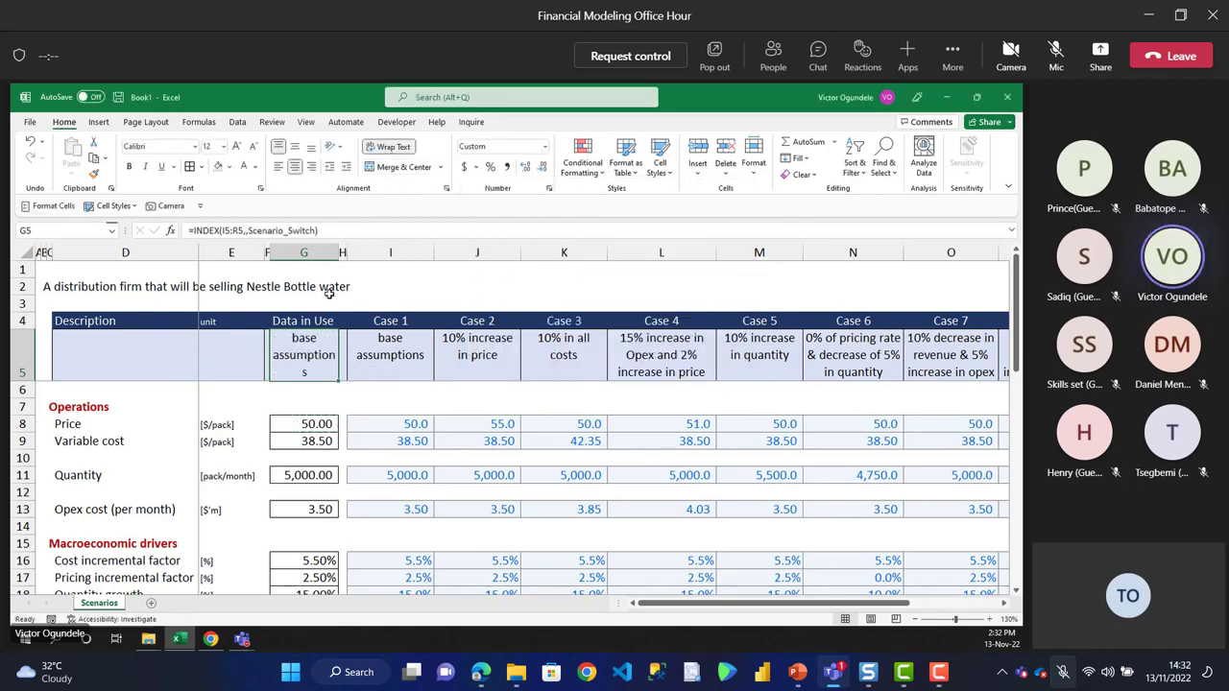
# - Widen column G so the Data in Use description wraps without splitting a word
pyautogui.moveTo(342, 252); pyautogui.dragTo(351, 252)
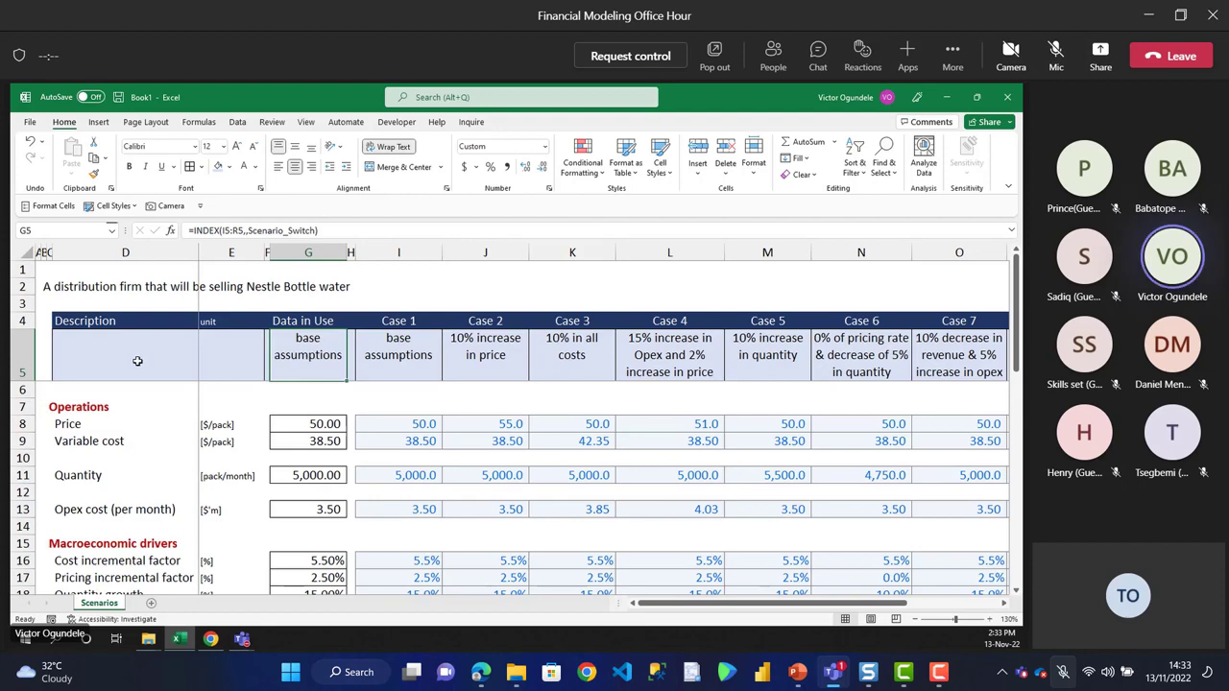
pyautogui.click(290, 393)
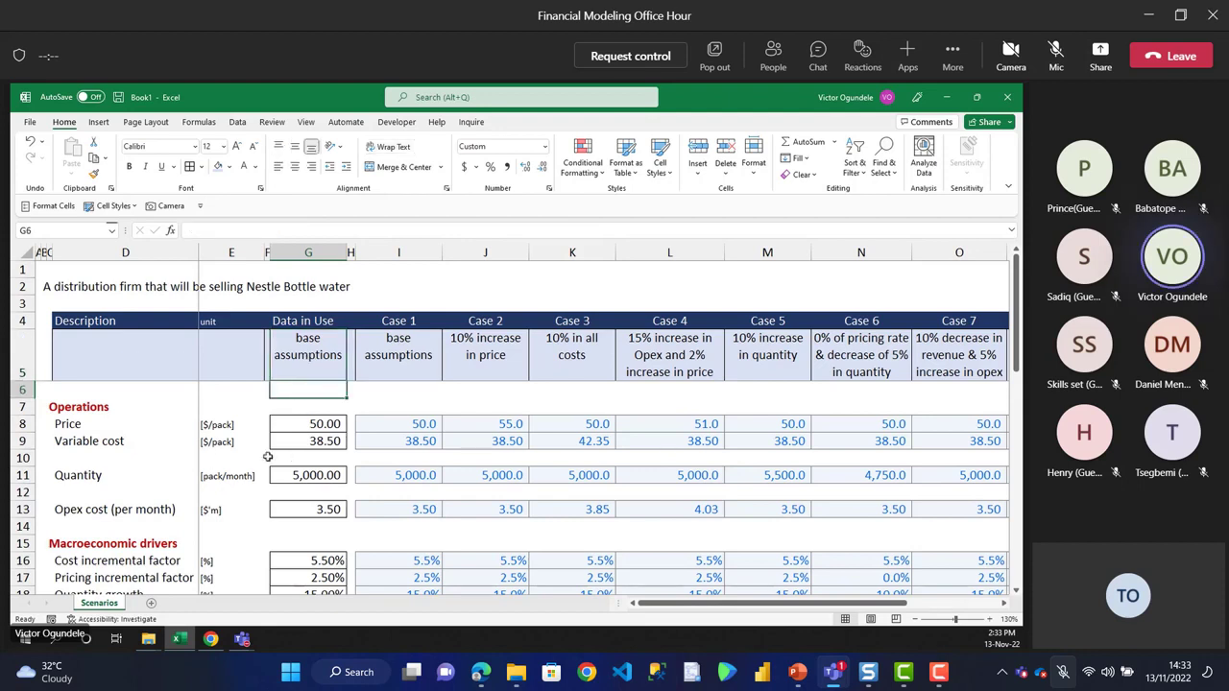
# - Insert a combo box form control across the width of the Description cell D5
pyautogui.click(394, 123)
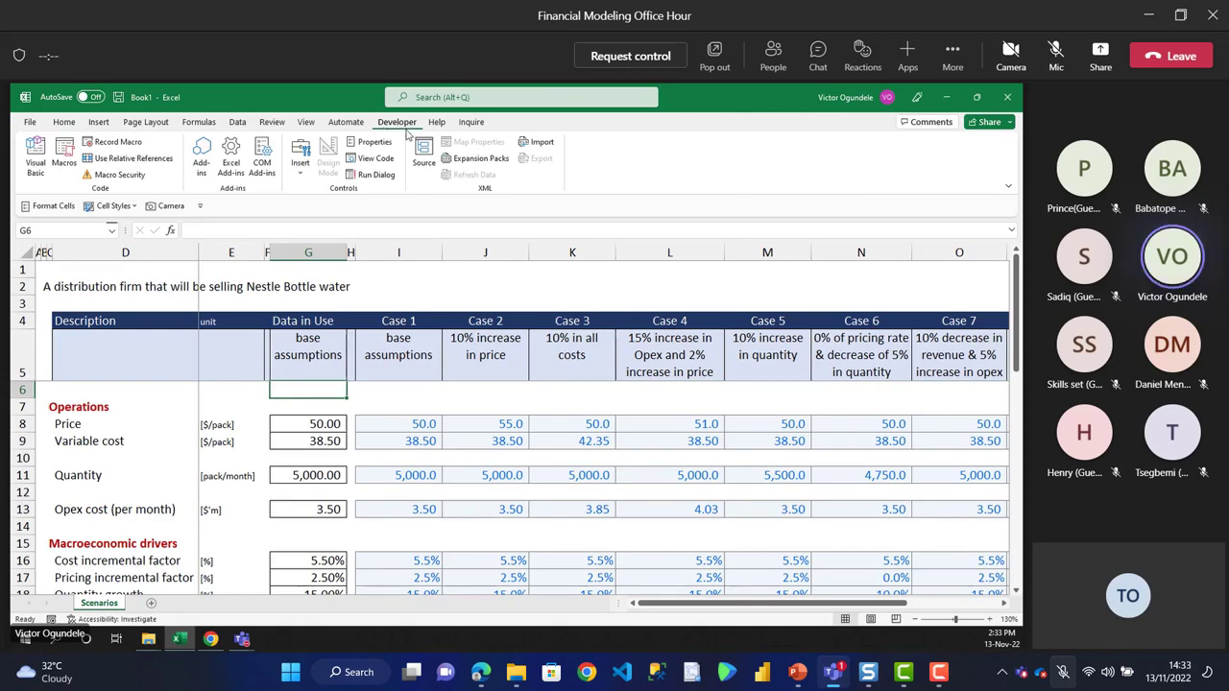
pyautogui.press('super+plus')
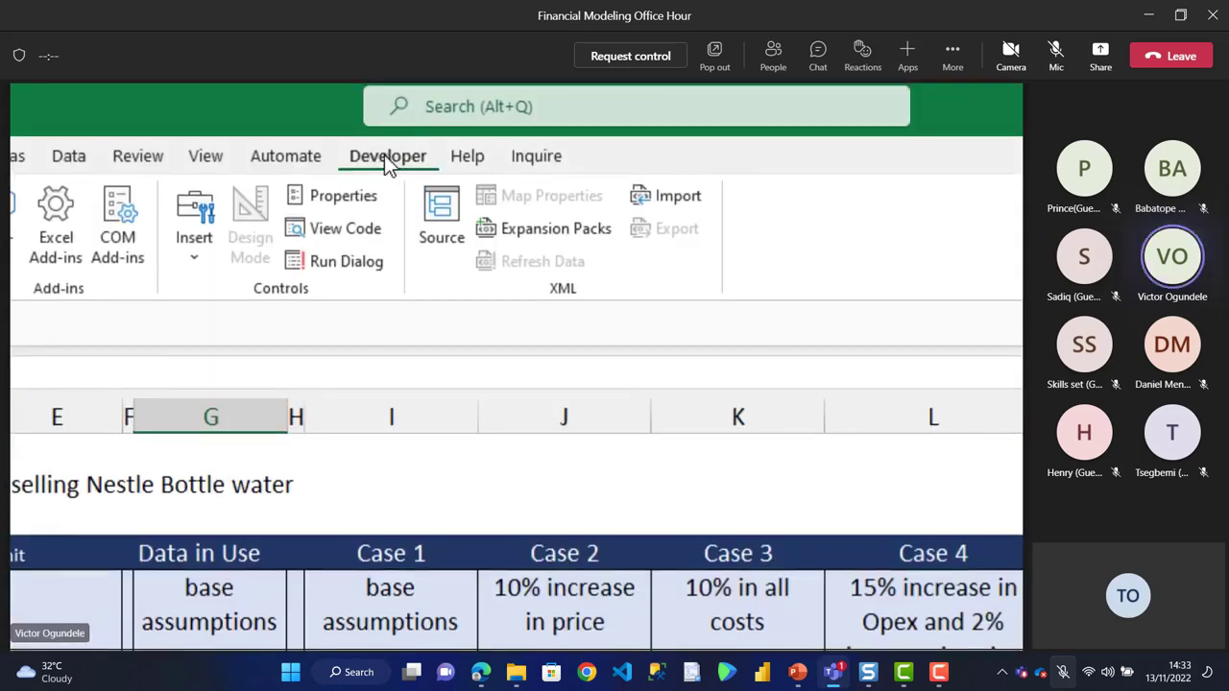
pyautogui.click(188, 258)
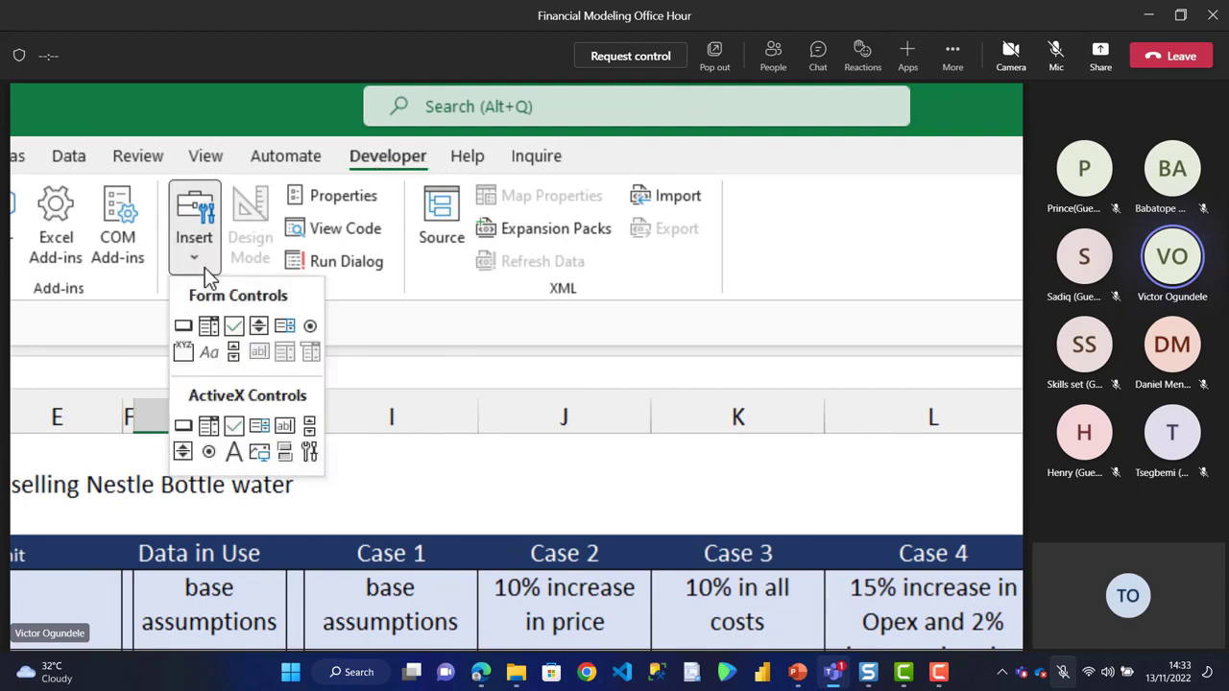
pyautogui.click(208, 327)
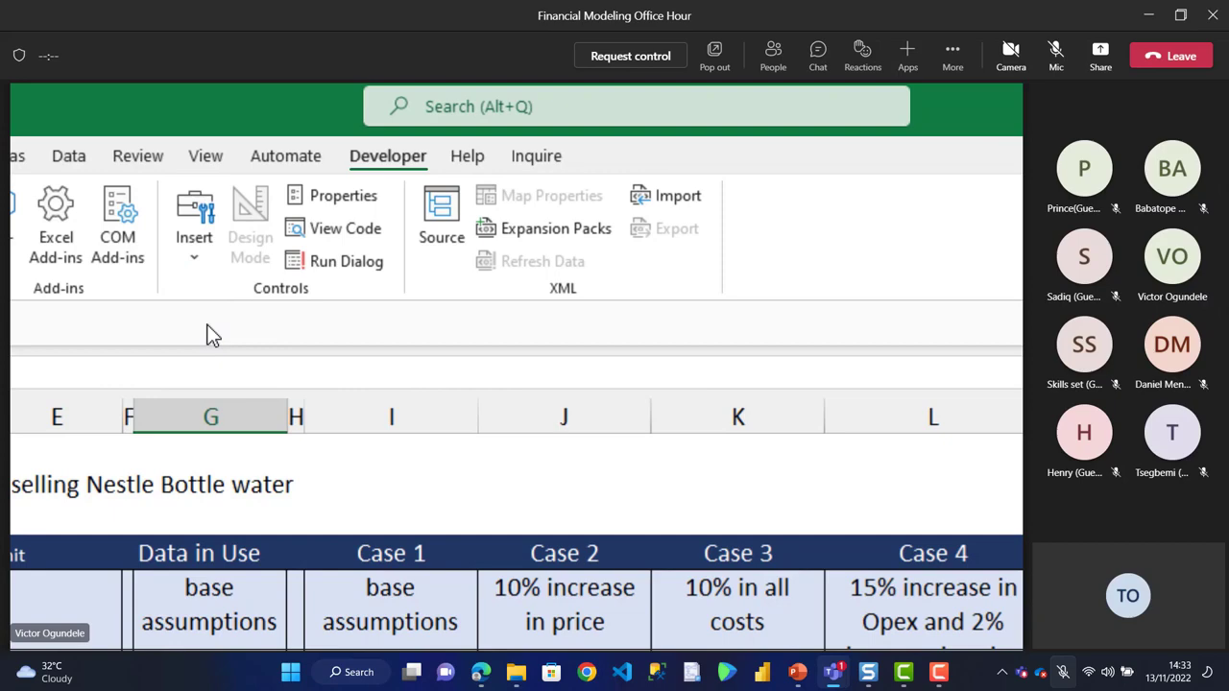
pyautogui.press('super+Escape')
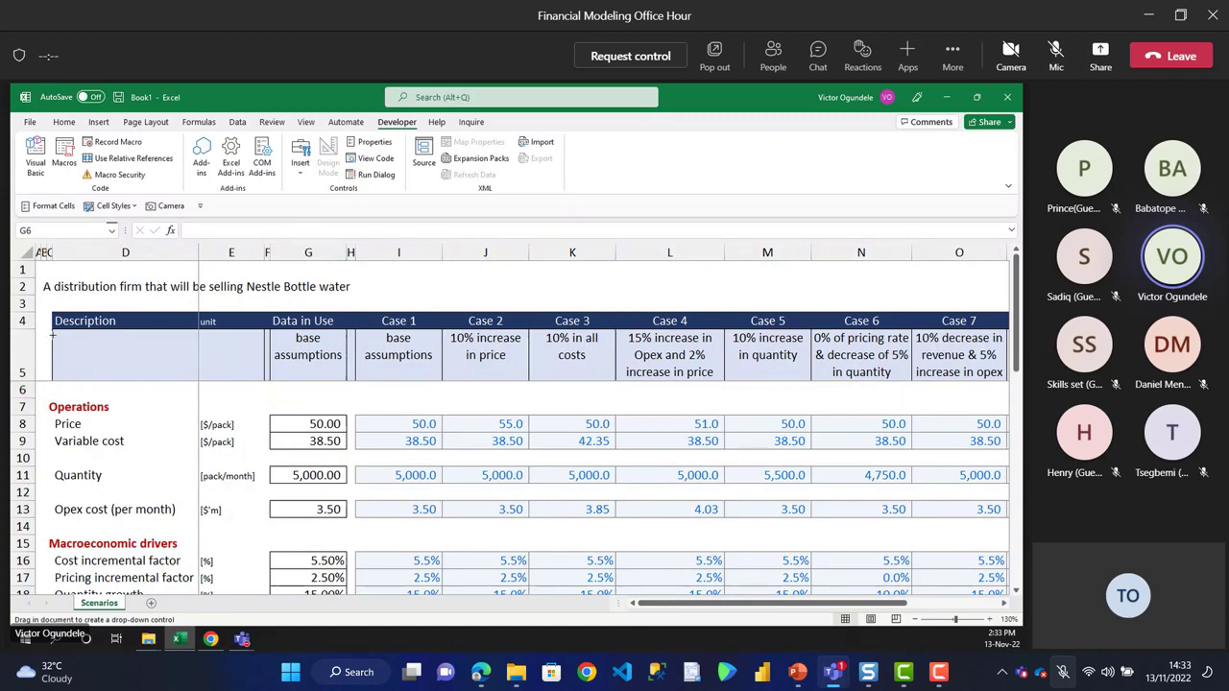
pyautogui.moveTo(54, 336); pyautogui.dragTo(196, 363)
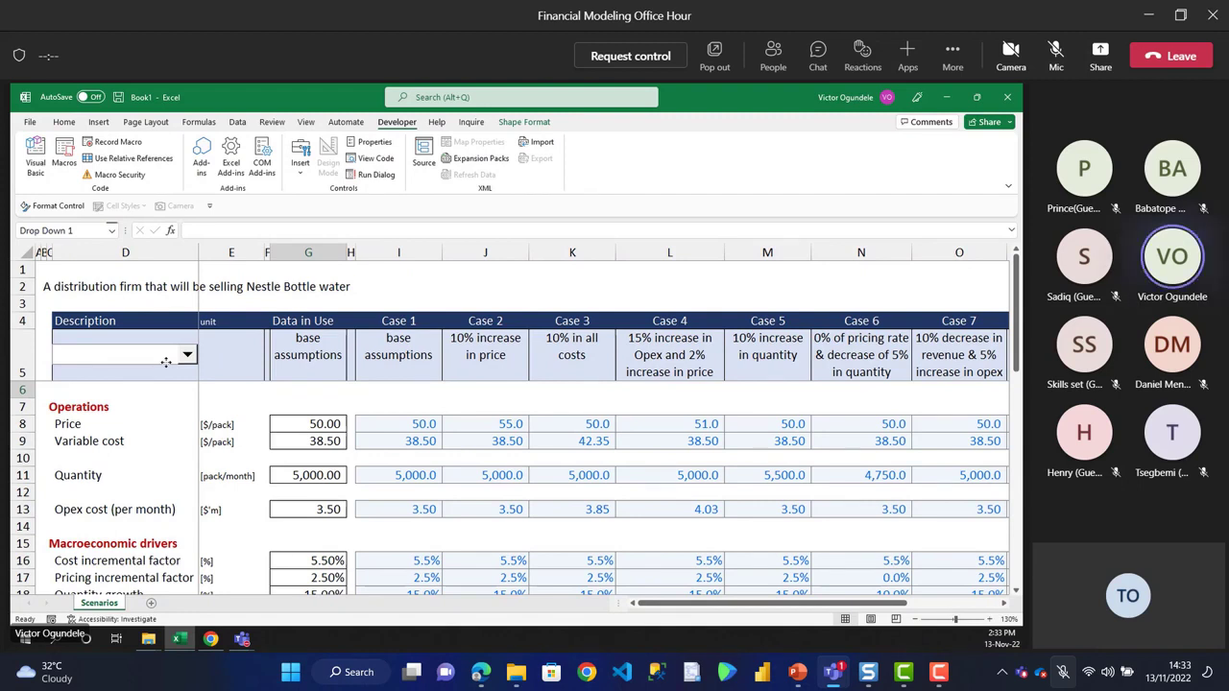
# - Set the combo box's input range to Scenario_List and its cell link to Scenario_Switch
pyautogui.rightClick(146, 371)
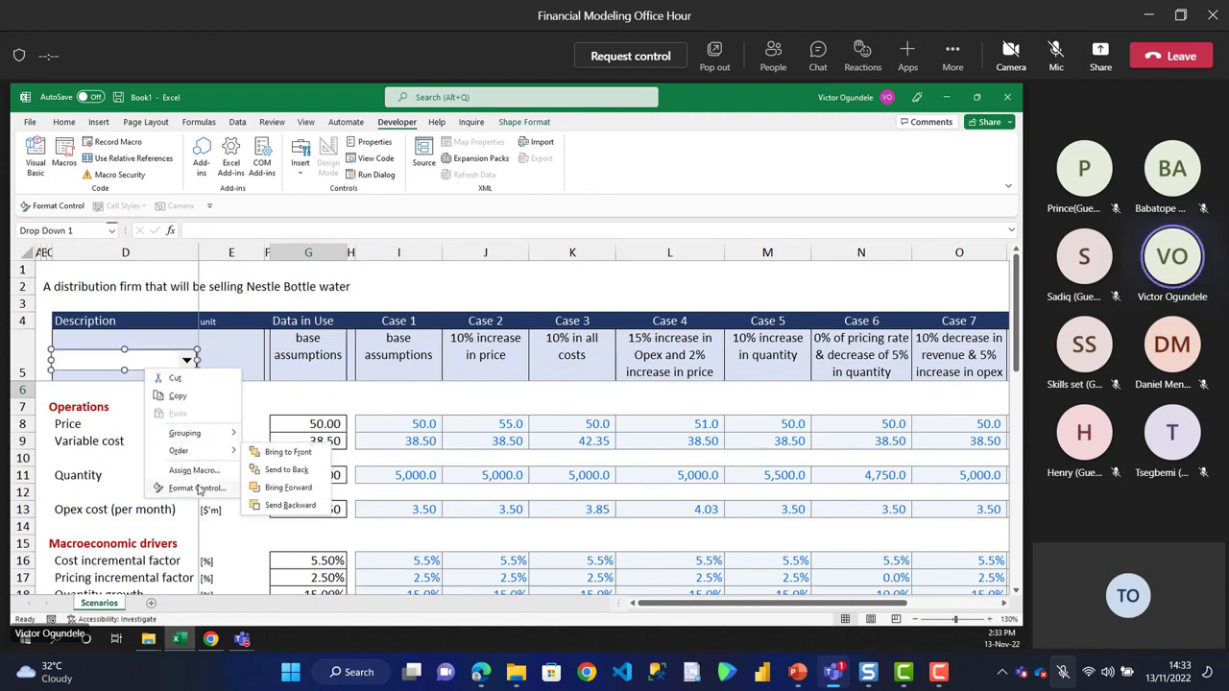
pyautogui.click(196, 488)
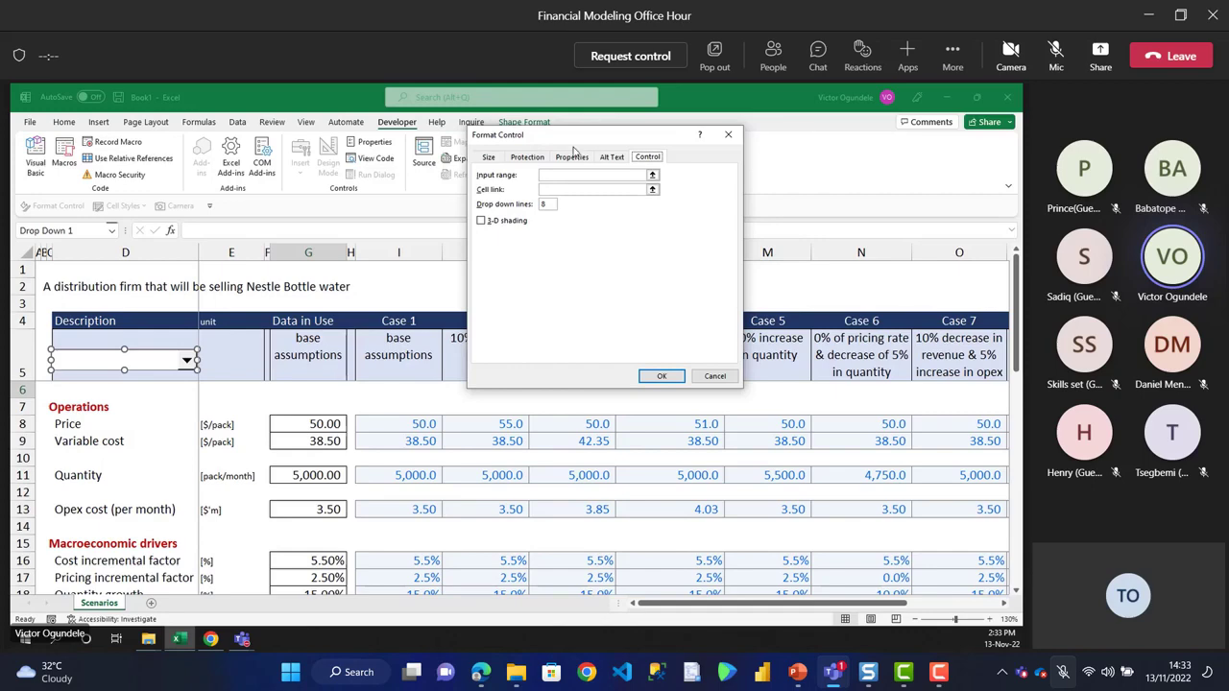
pyautogui.moveTo(568, 137); pyautogui.dragTo(530, 202)
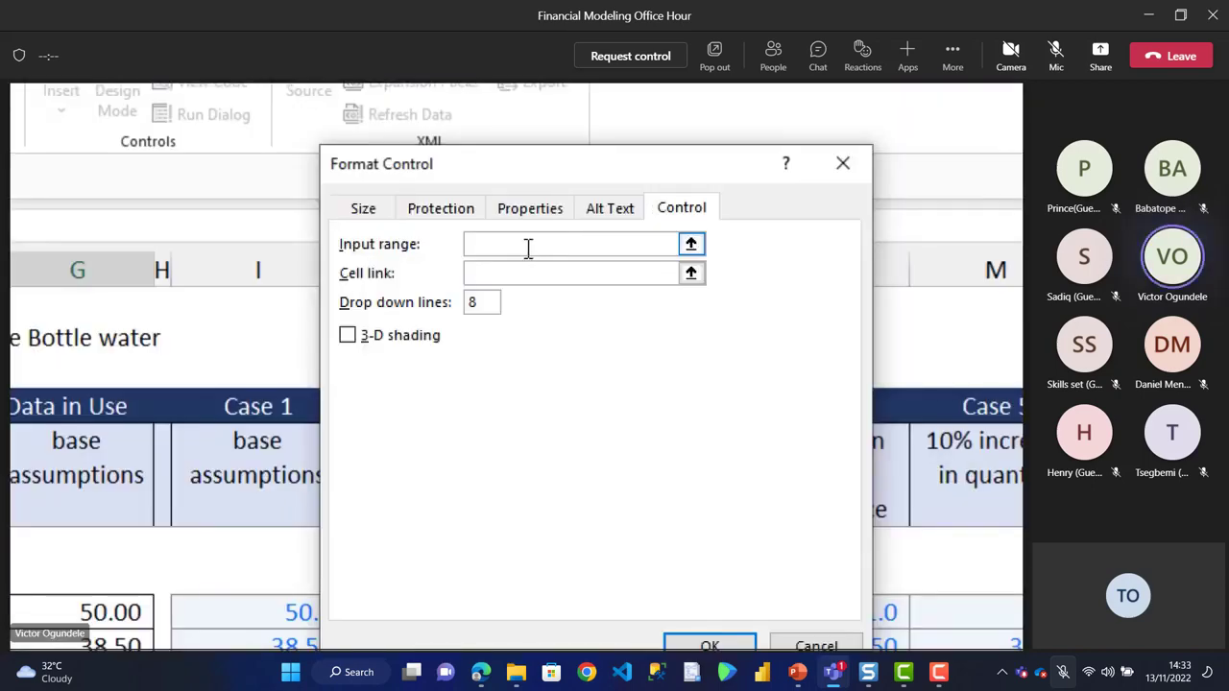
pyautogui.click(547, 246)
pyautogui.write('Scenario_List')
pyautogui.press('Tab')
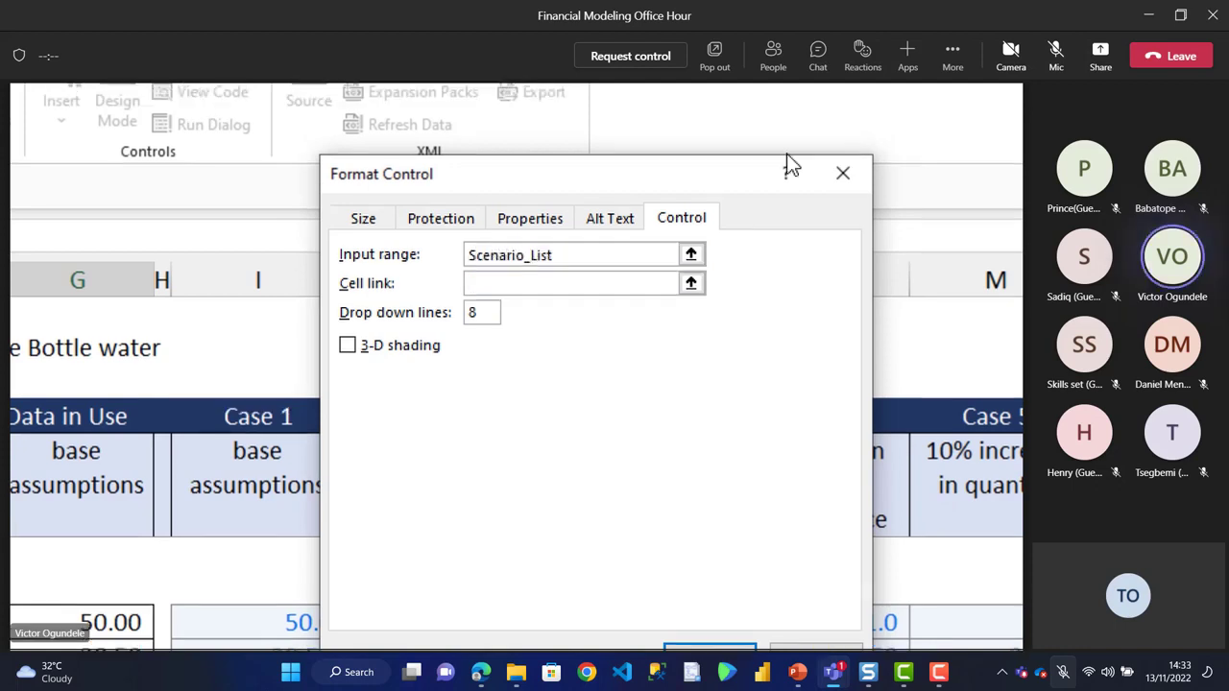
pyautogui.write('Scenario')
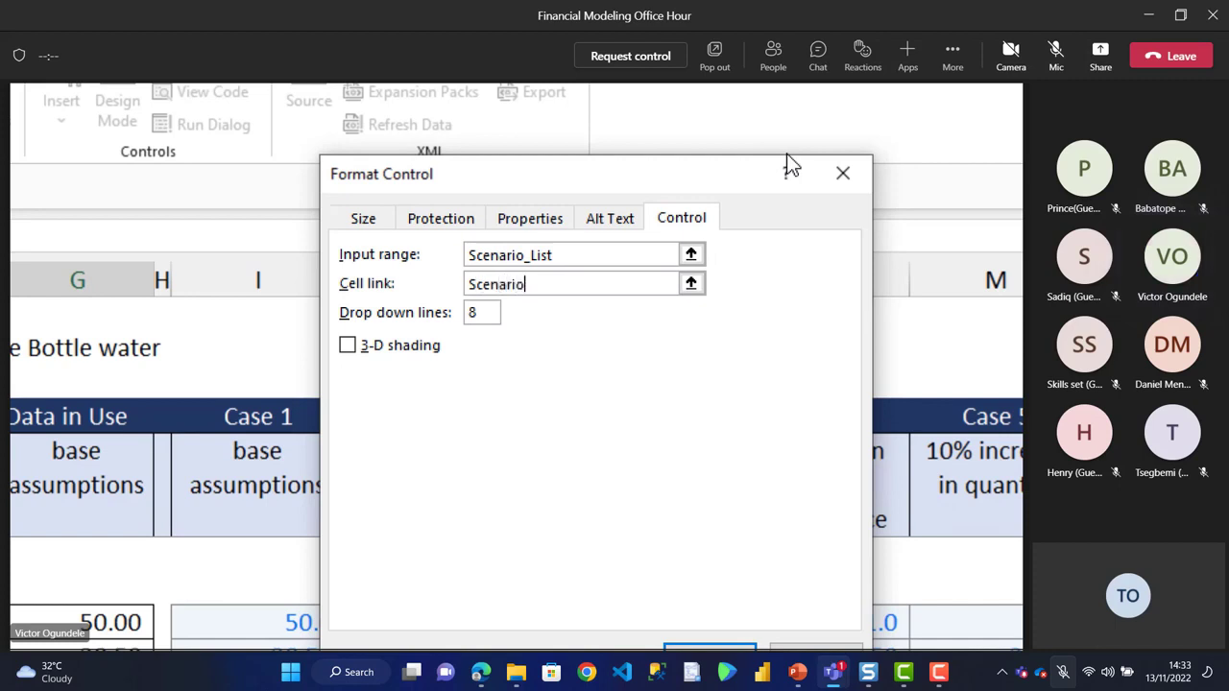
pyautogui.write('_Switch')
pyautogui.press('super+minus')
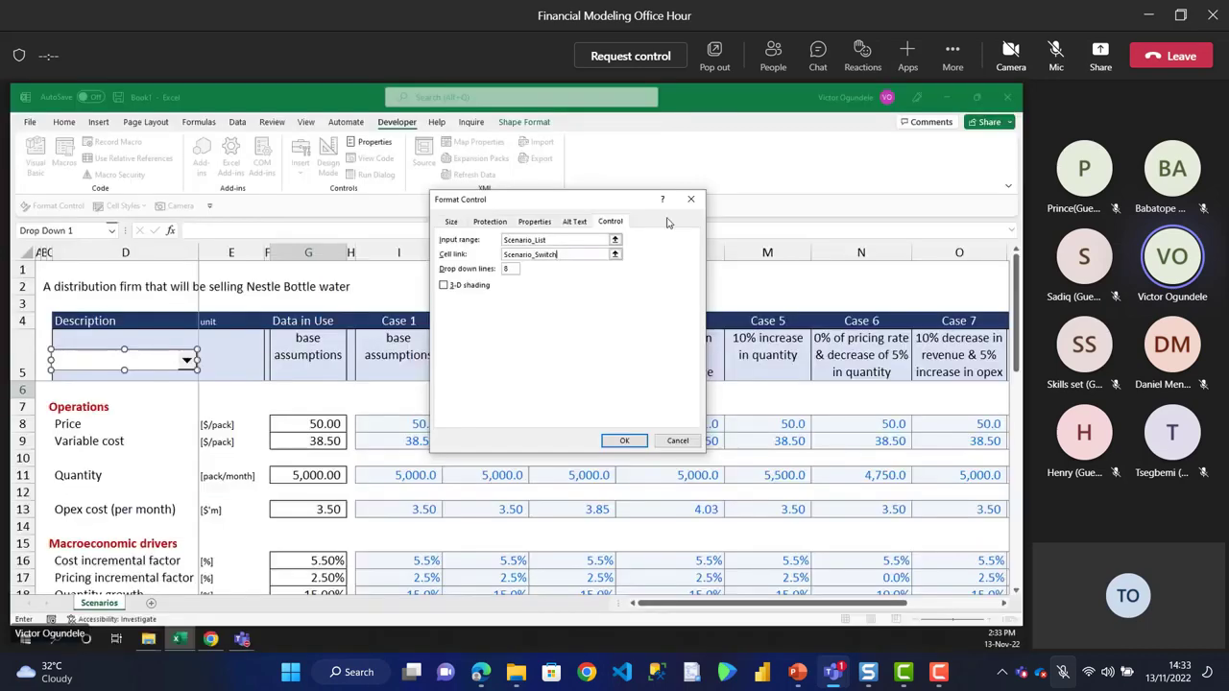
pyautogui.click(624, 441)
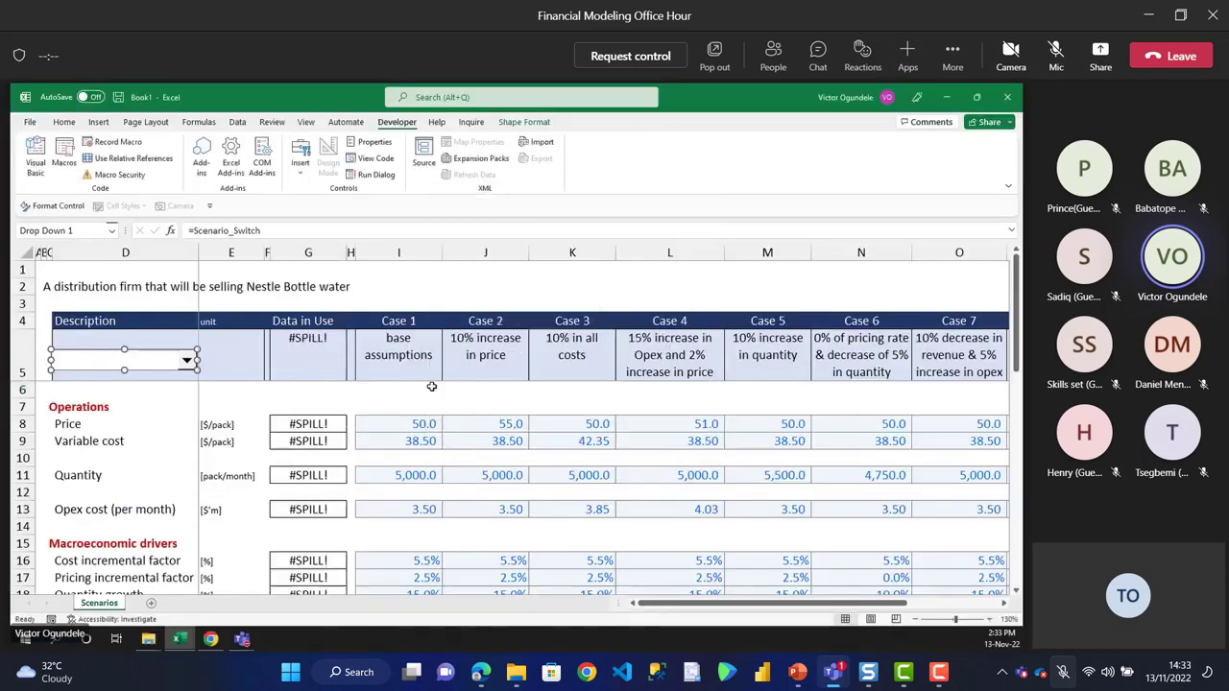
pyautogui.click(193, 396)
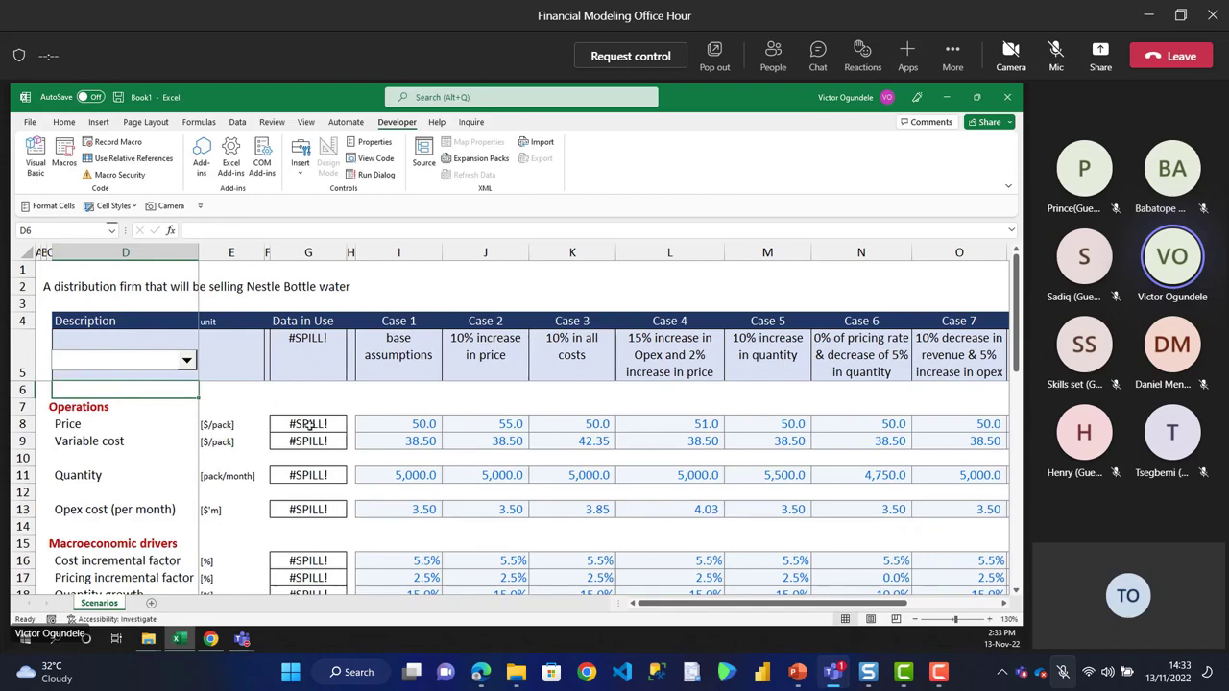
# - Examine the Data in Use cells and the Scenario_Switch value in E31 beside the scenario list
pyautogui.click(309, 425)
pyautogui.scroll(-4, 309, 425)
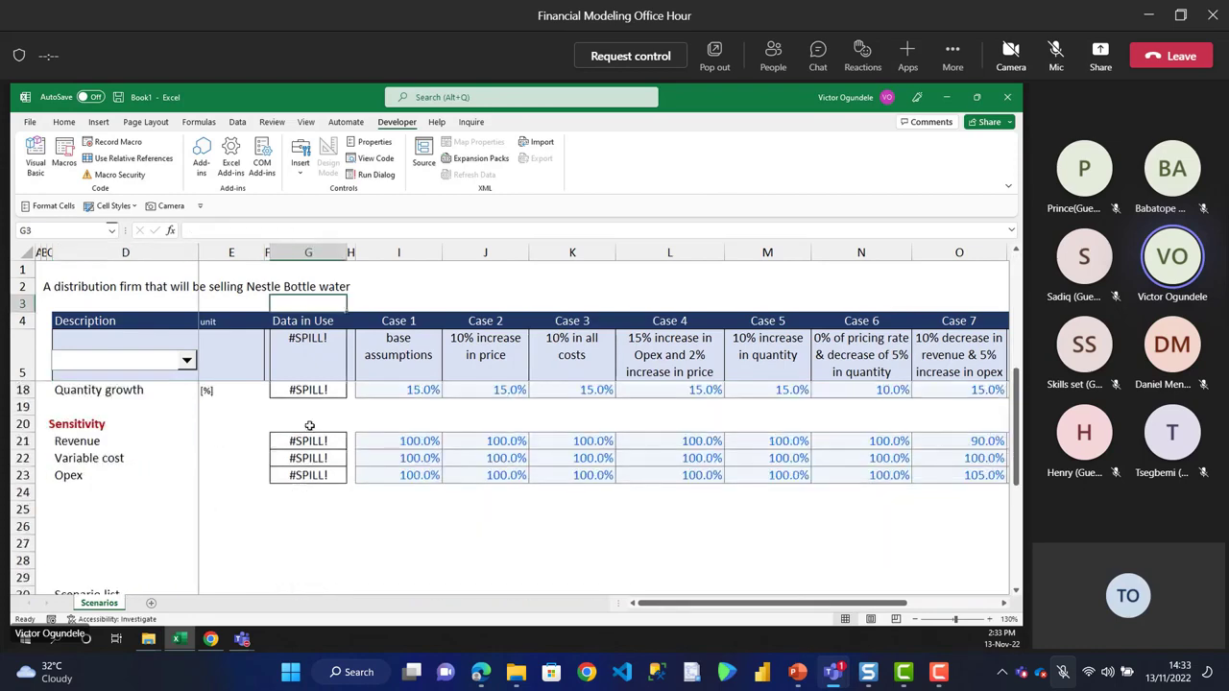
pyautogui.scroll(-4, 279, 529)
pyautogui.click(279, 529)
pyautogui.hotkey('ctrl', 'Up')
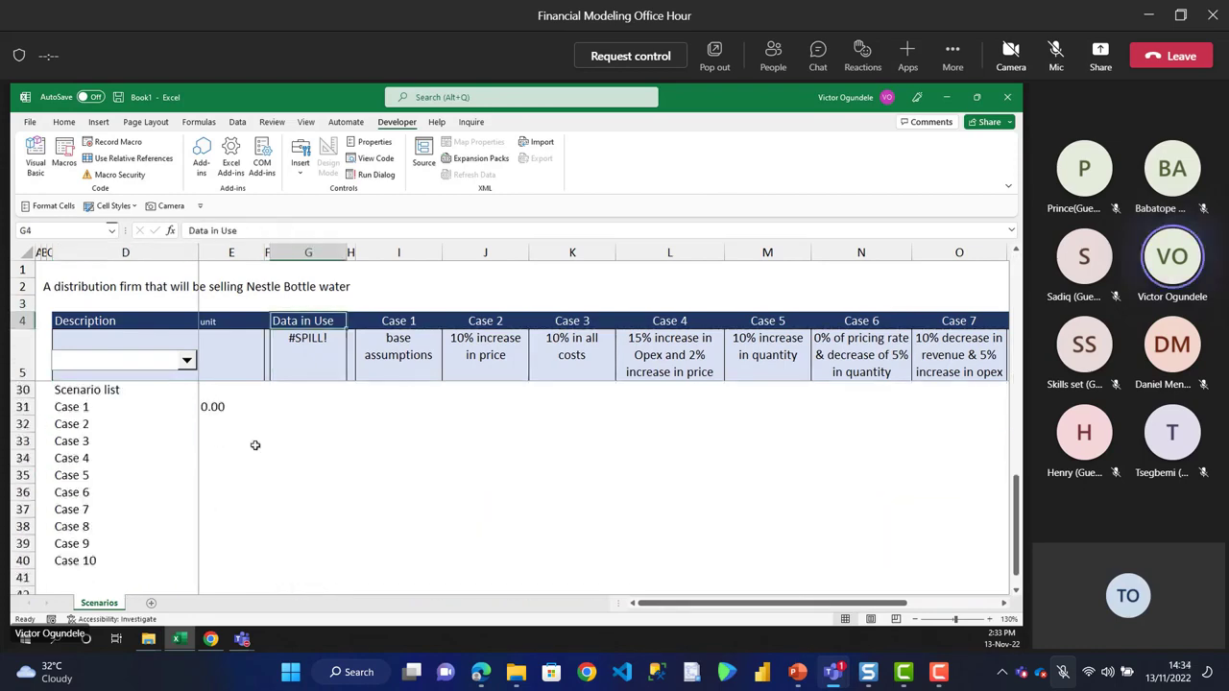
pyautogui.click(211, 409)
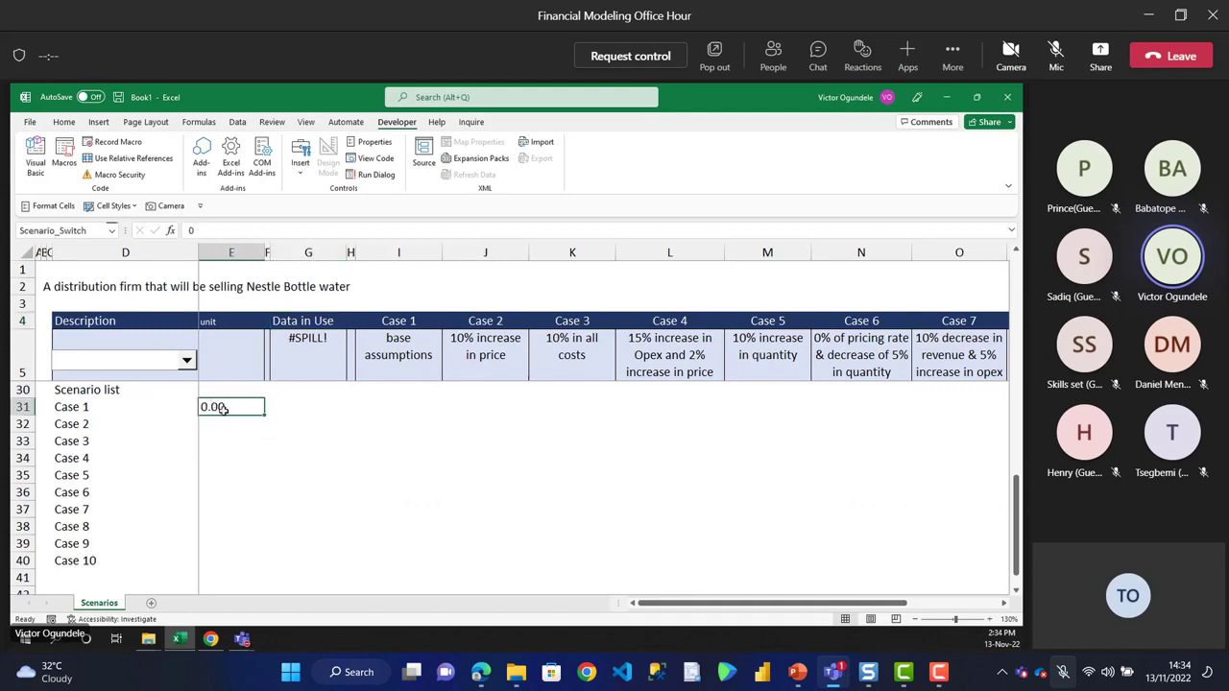
pyautogui.hotkey('ctrl', 'Home')
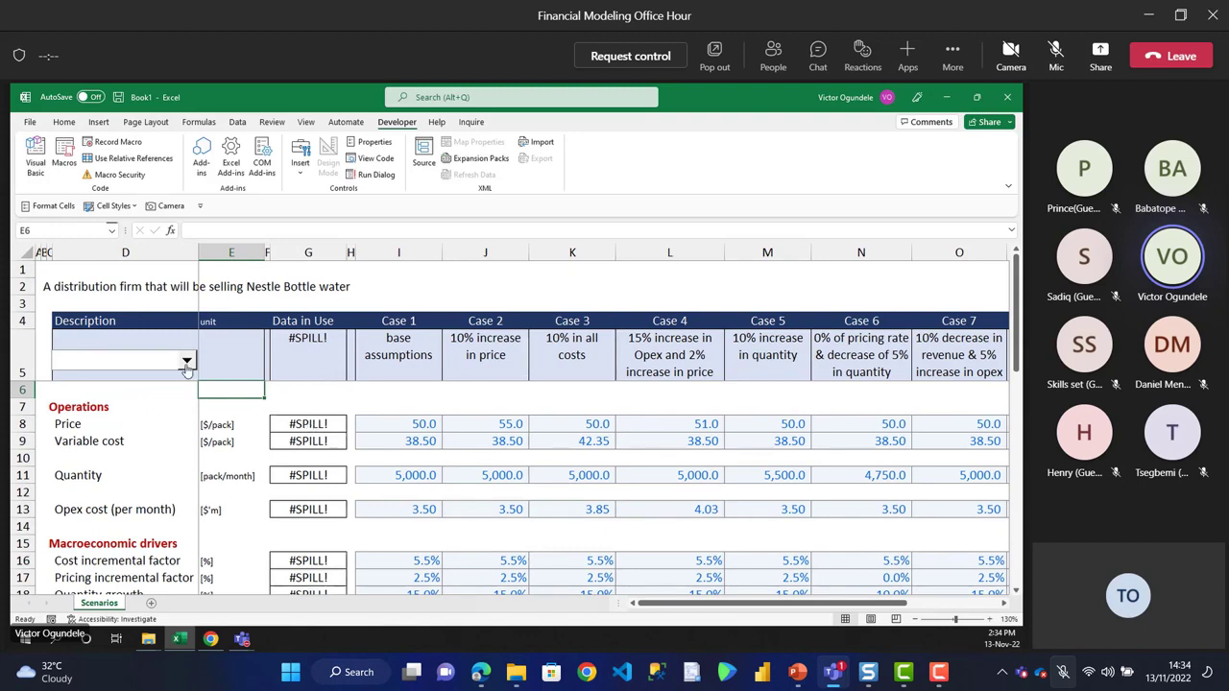
# - Choose Case 1 in the scenario drop-down and check the Data in Use description in G5
pyautogui.click(186, 362)
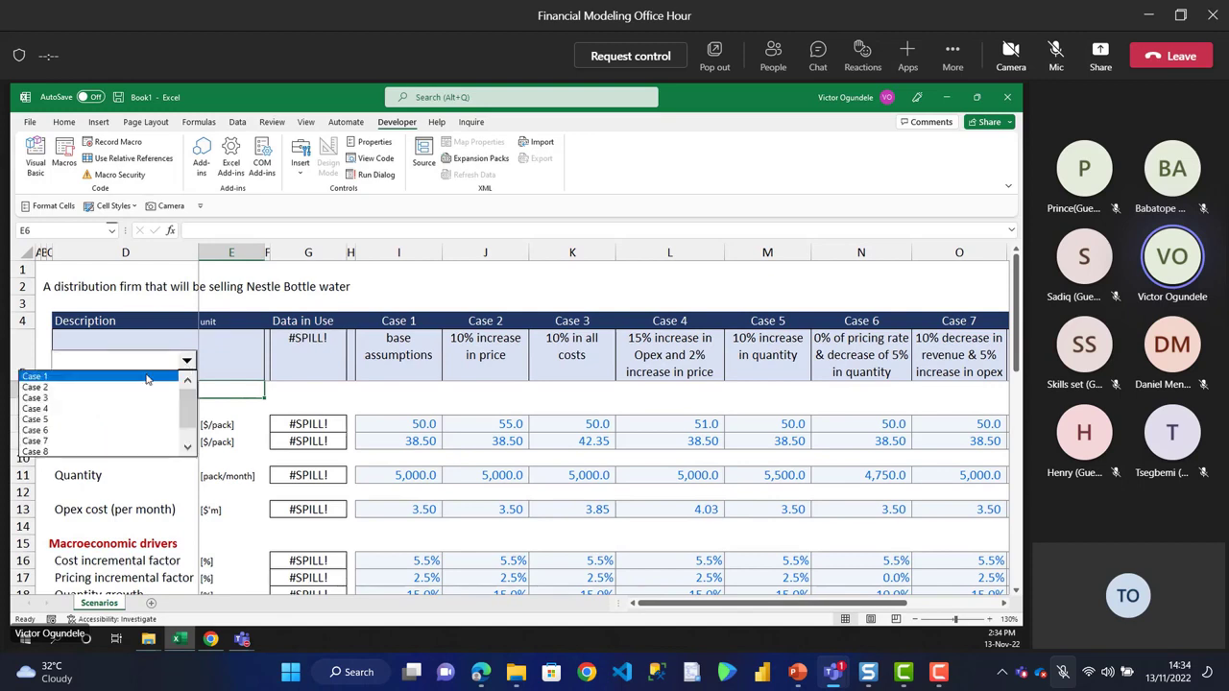
pyautogui.click(80, 381)
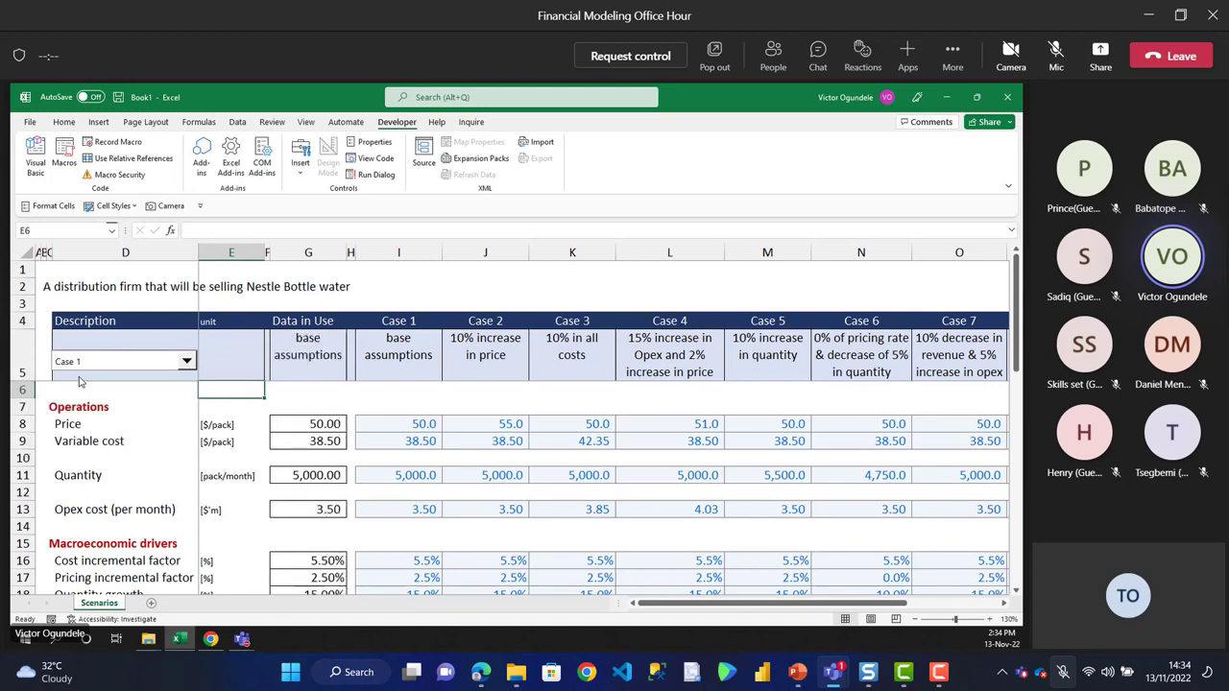
pyautogui.click(307, 348)
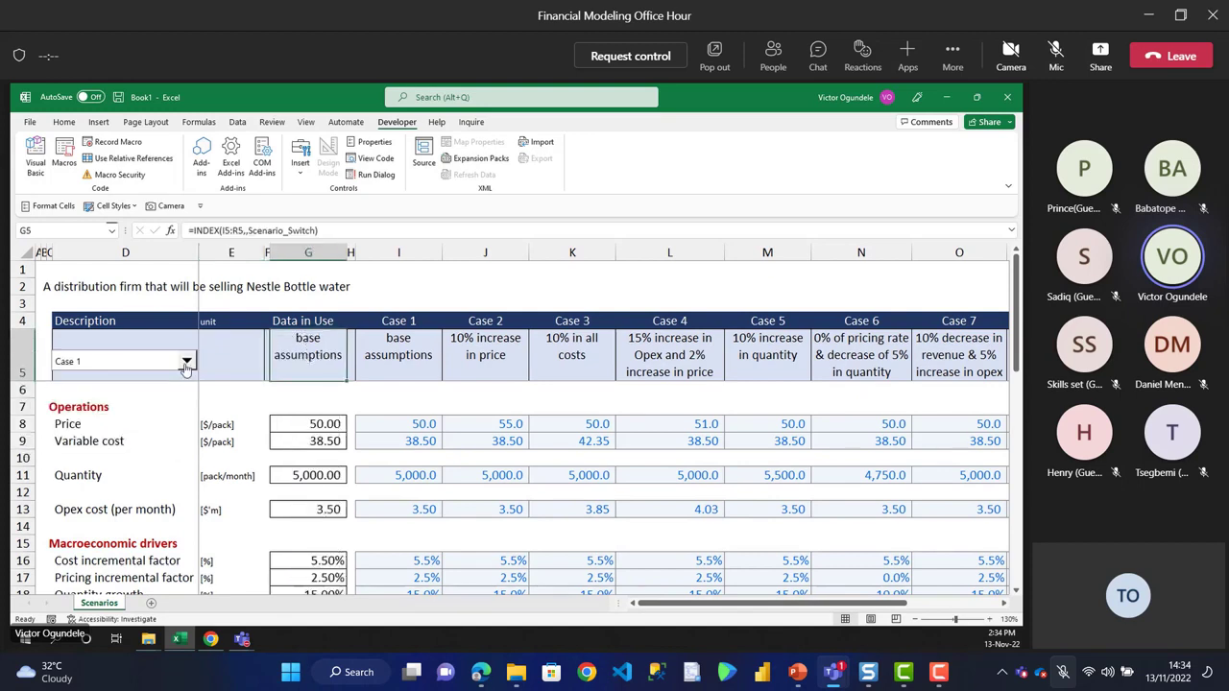
# - Test the scenario drop-down by choosing Case 2, Case 3 and Case 4, and return it to Case 1
pyautogui.click(186, 360)
pyautogui.click(119, 386)
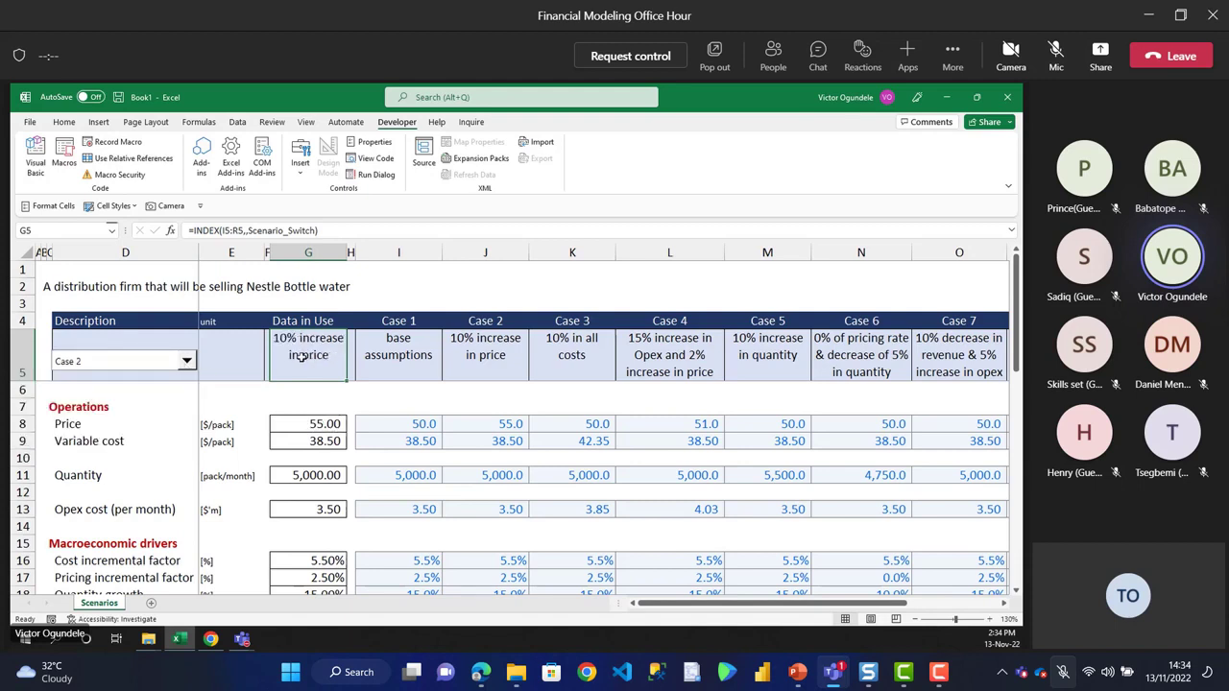
pyautogui.click(196, 362)
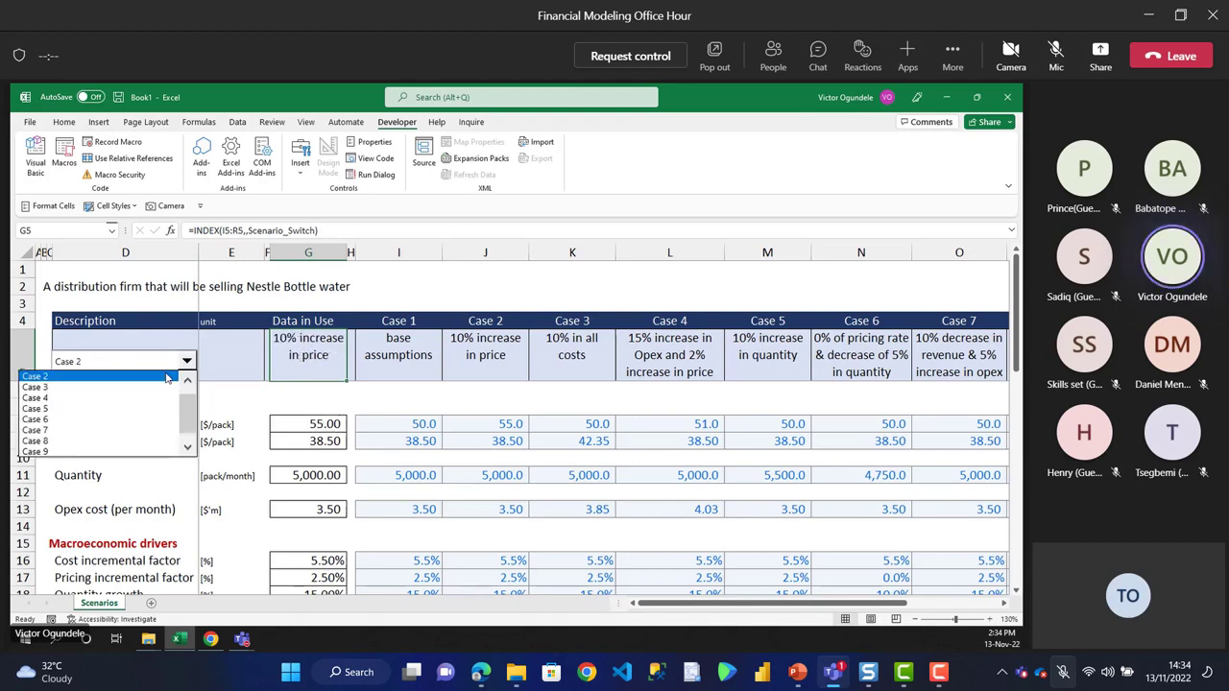
pyautogui.click(115, 398)
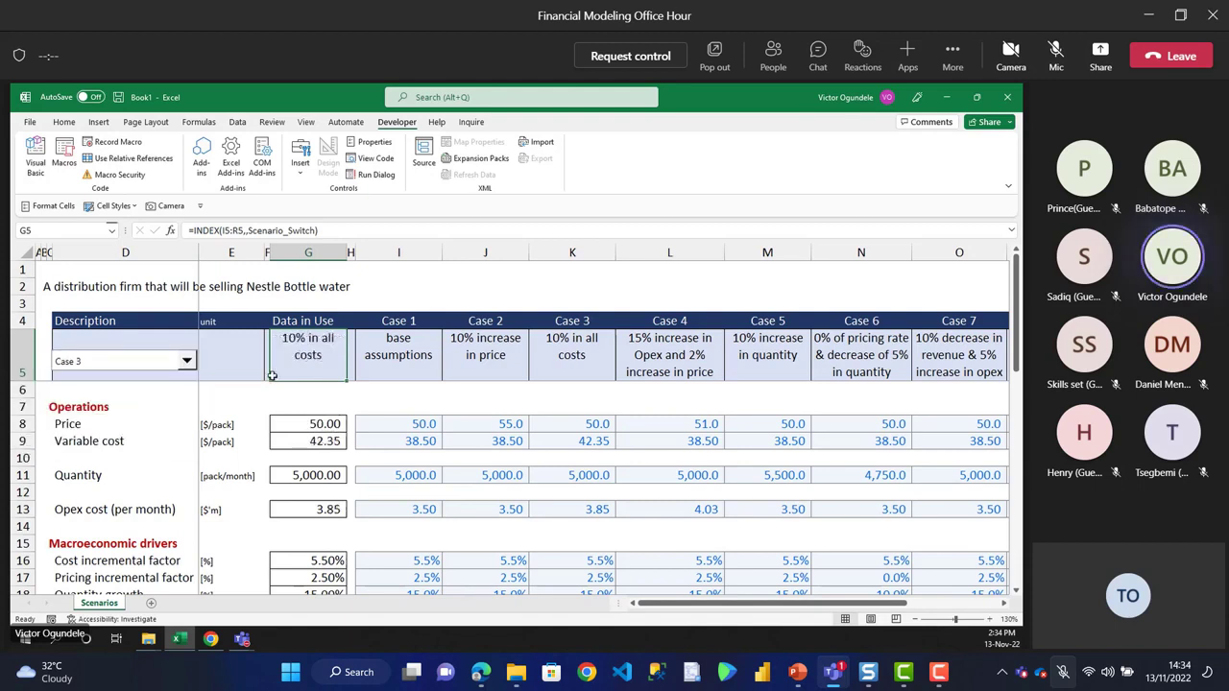
pyautogui.click(187, 361)
pyautogui.click(139, 387)
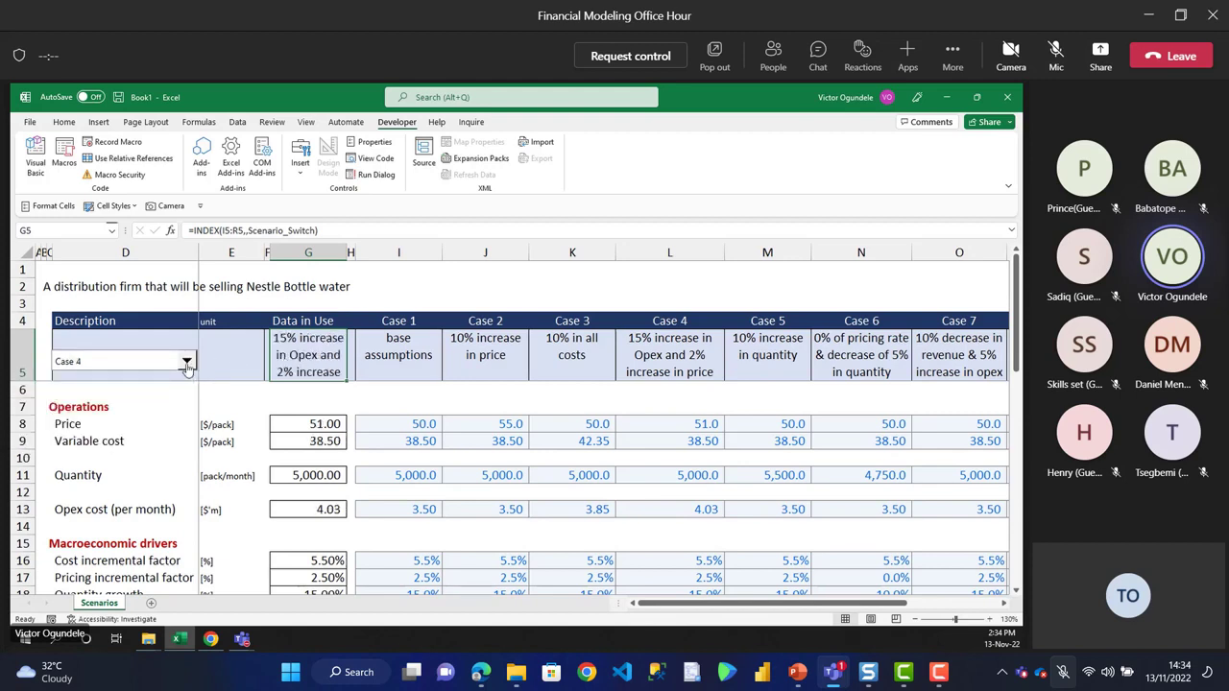
pyautogui.click(186, 361)
pyautogui.scroll(3, 144, 404)
pyautogui.click(136, 380)
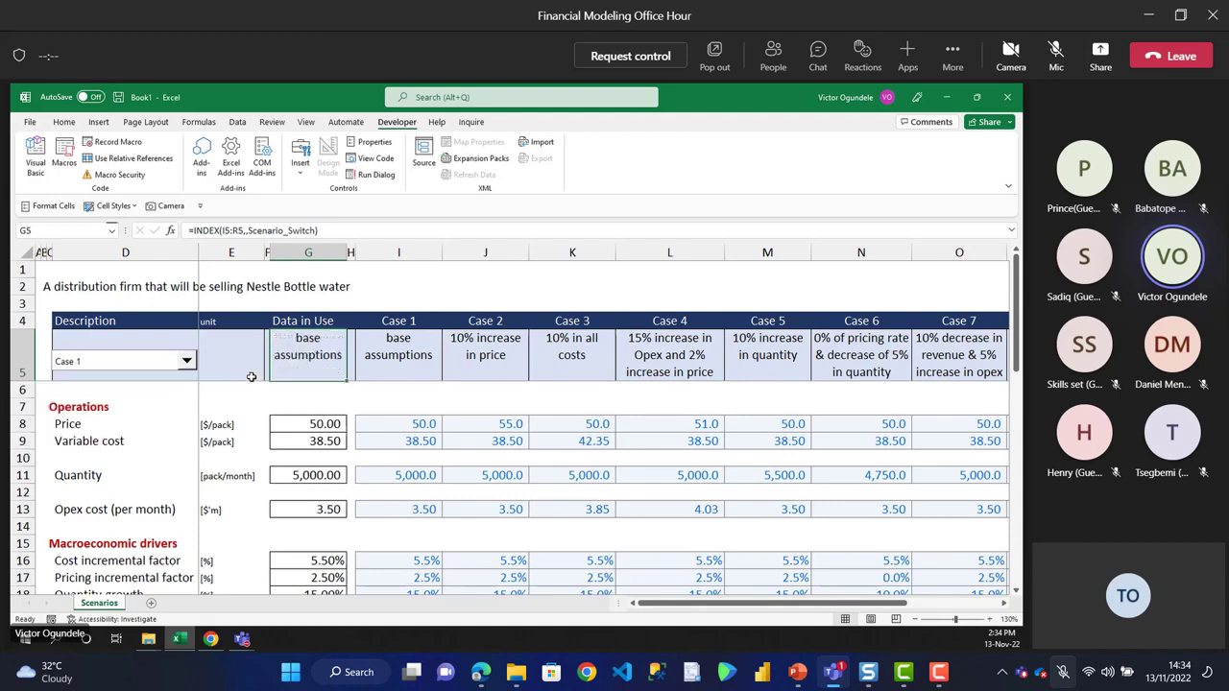
pyautogui.click(236, 364)
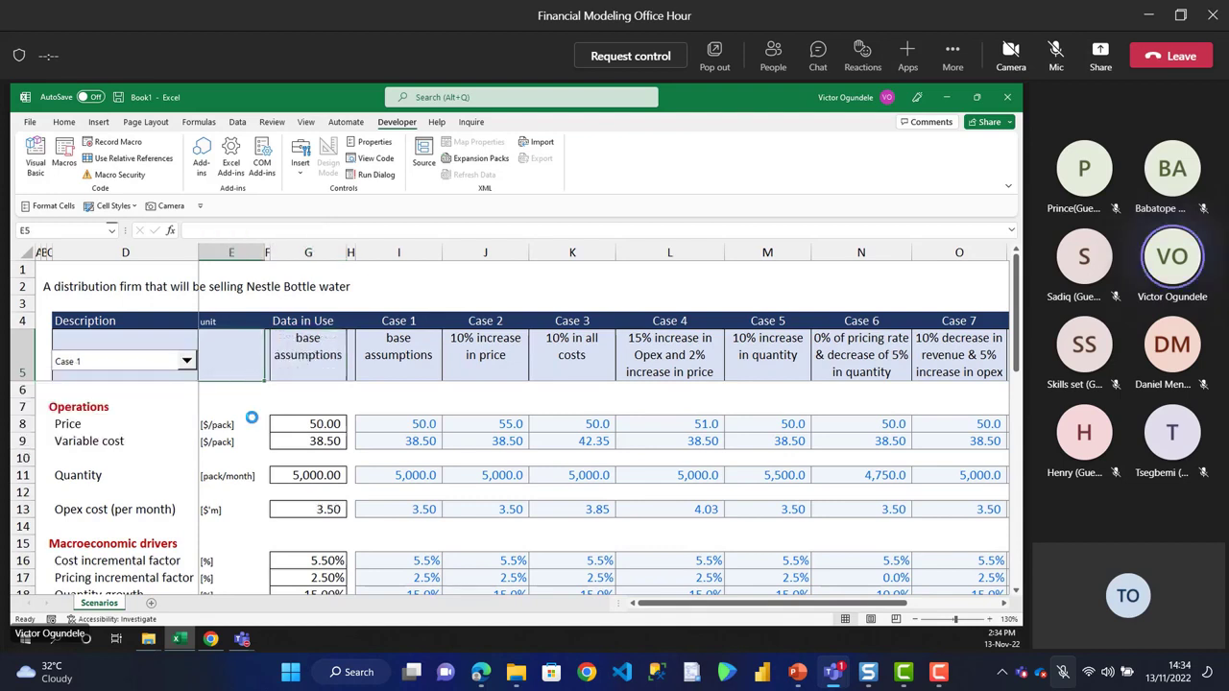
pyautogui.scroll(-2, 251, 416)
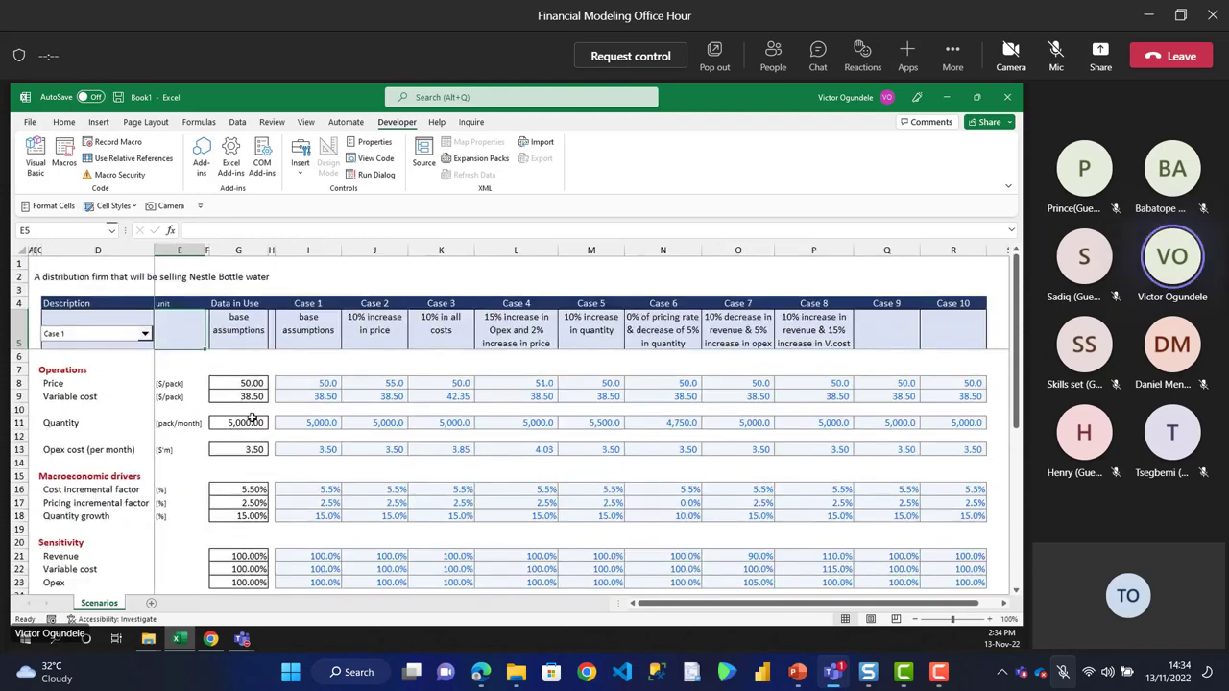
pyautogui.scroll(-1, 251, 417)
pyautogui.scroll(1, 252, 417)
# - Add a new worksheet after Scenarios and name it Calculation
pyautogui.click(151, 604)
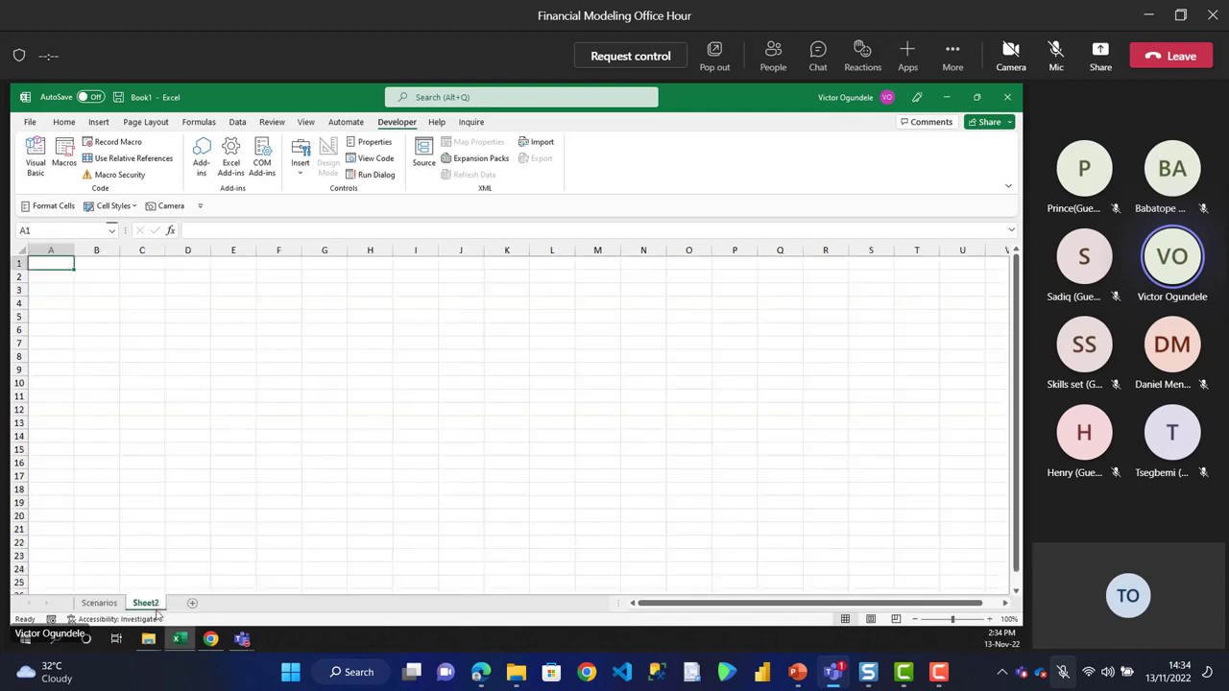
pyautogui.doubleClick(146, 603)
pyautogui.write('Mode')
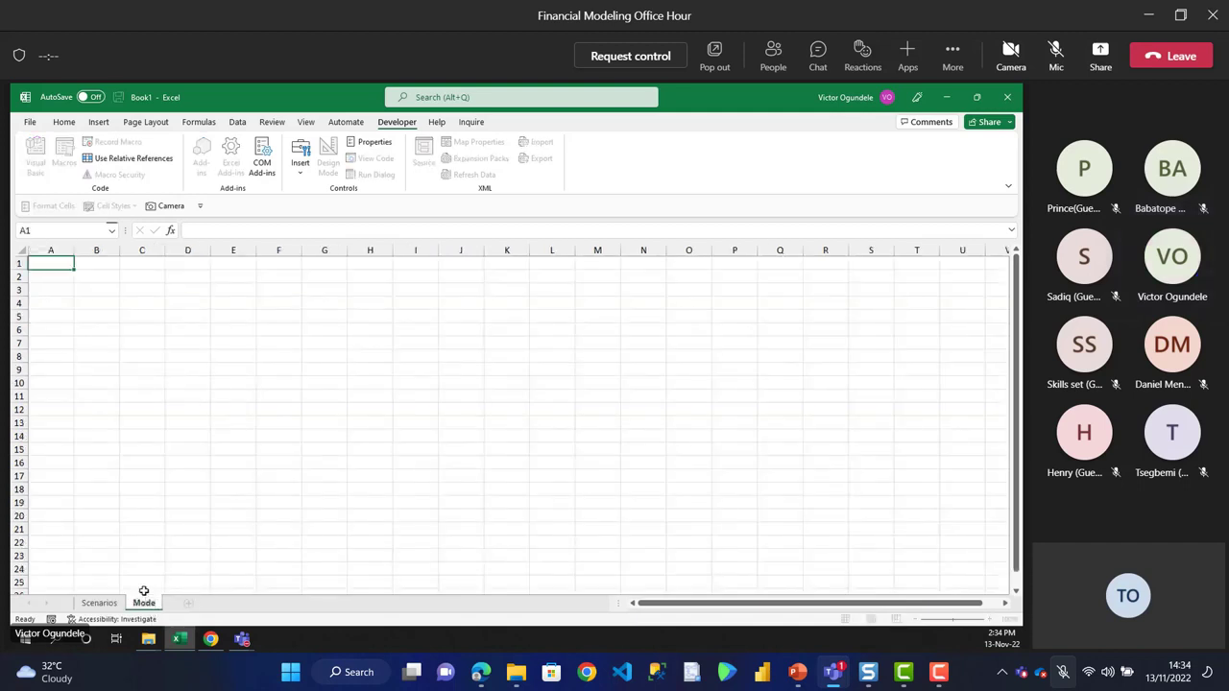
pyautogui.press('BackSpace')
pyautogui.press('BackSpace')
pyautogui.press('BackSpace')
pyautogui.press('BackSpace')
pyautogui.write('Ca')
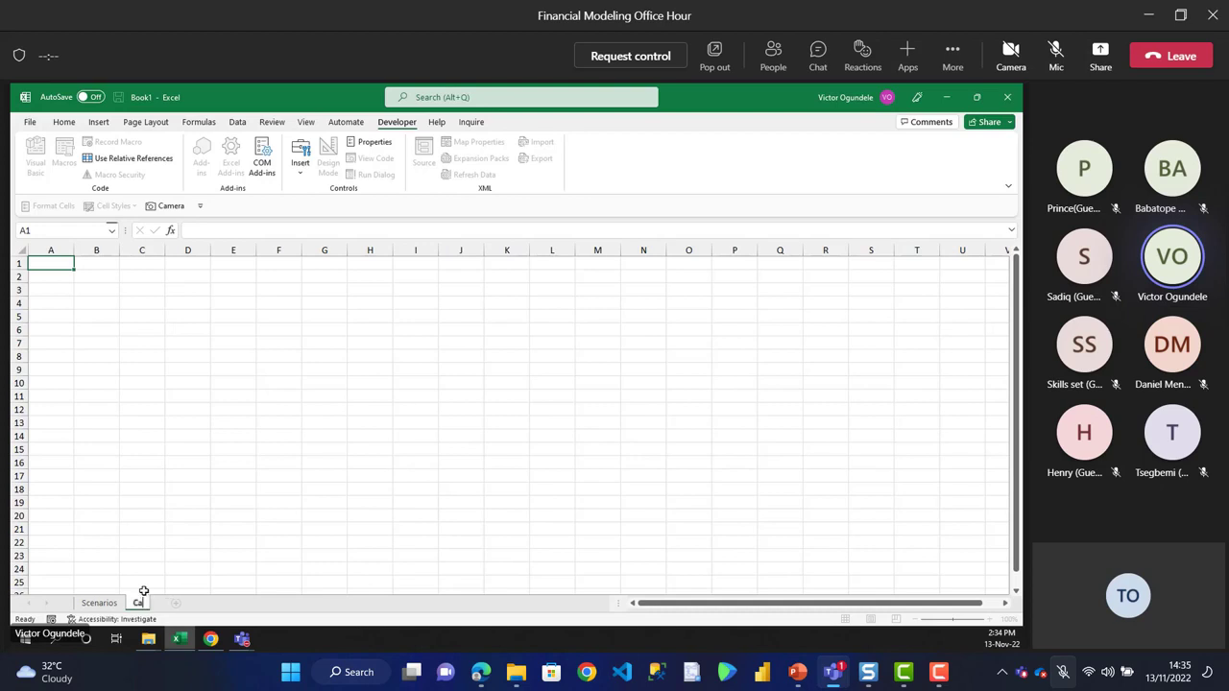
pyautogui.write('lculation')
pyautogui.press('Return')
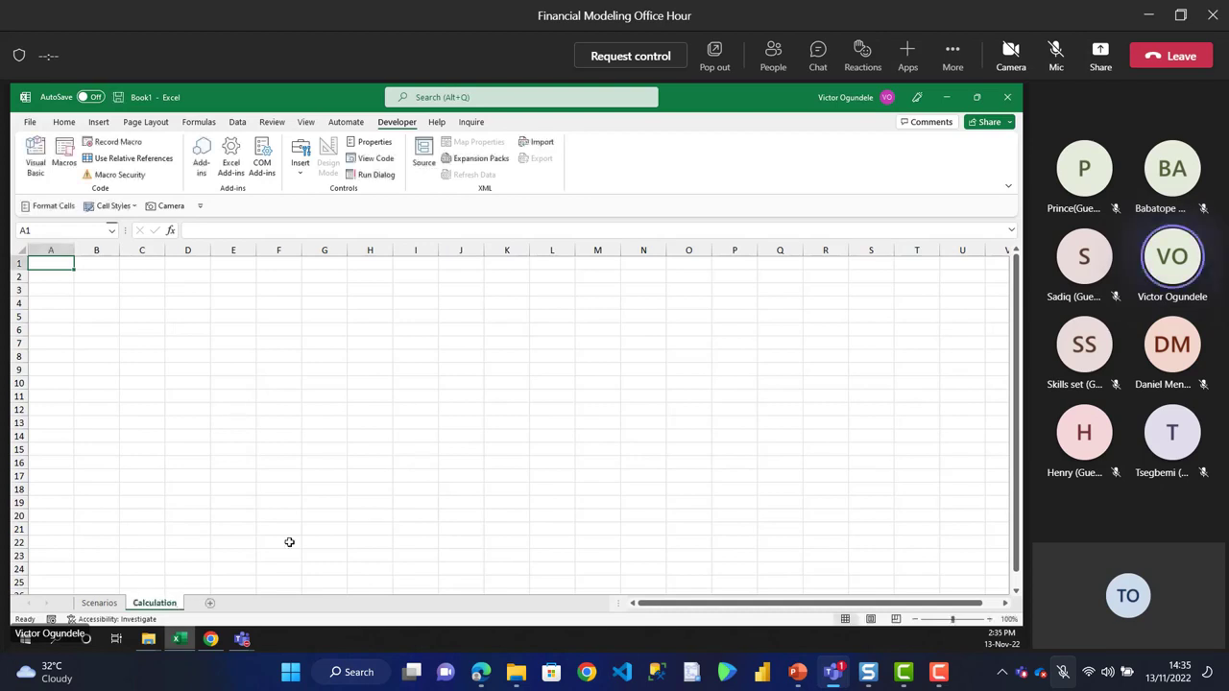
pyautogui.scroll(4, 289, 542)
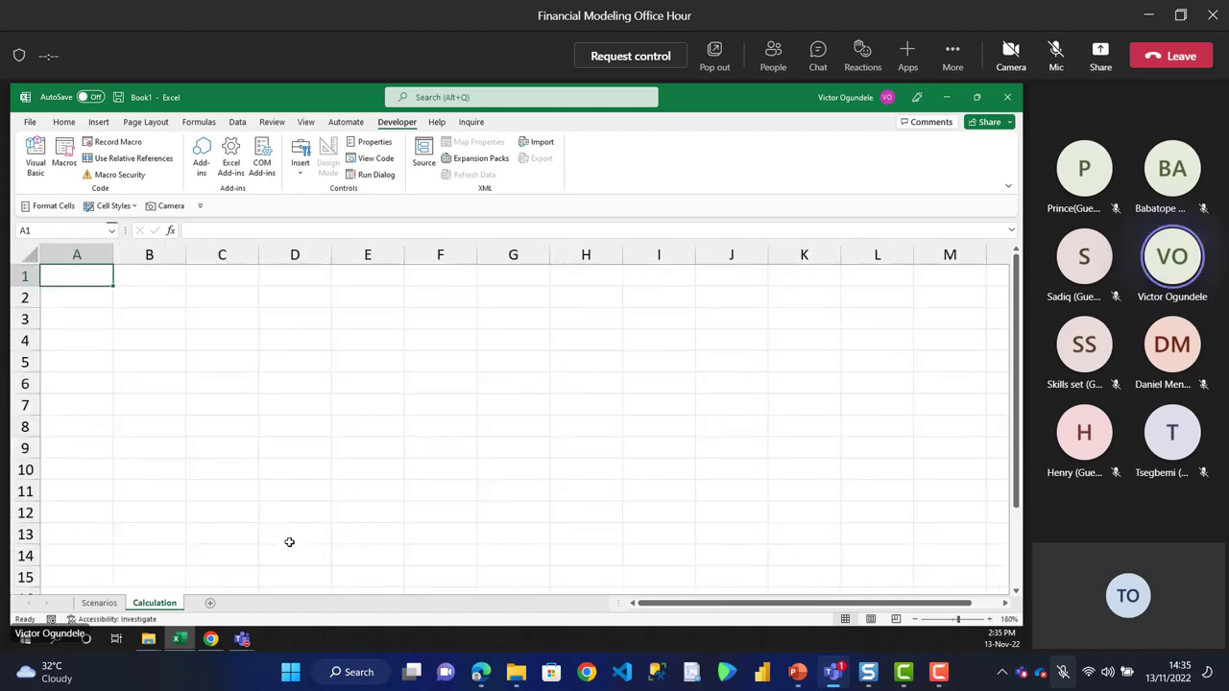
# - Narrow columns A to C of the Calculation sheet into thin margin columns
pyautogui.scroll(2, 289, 542)
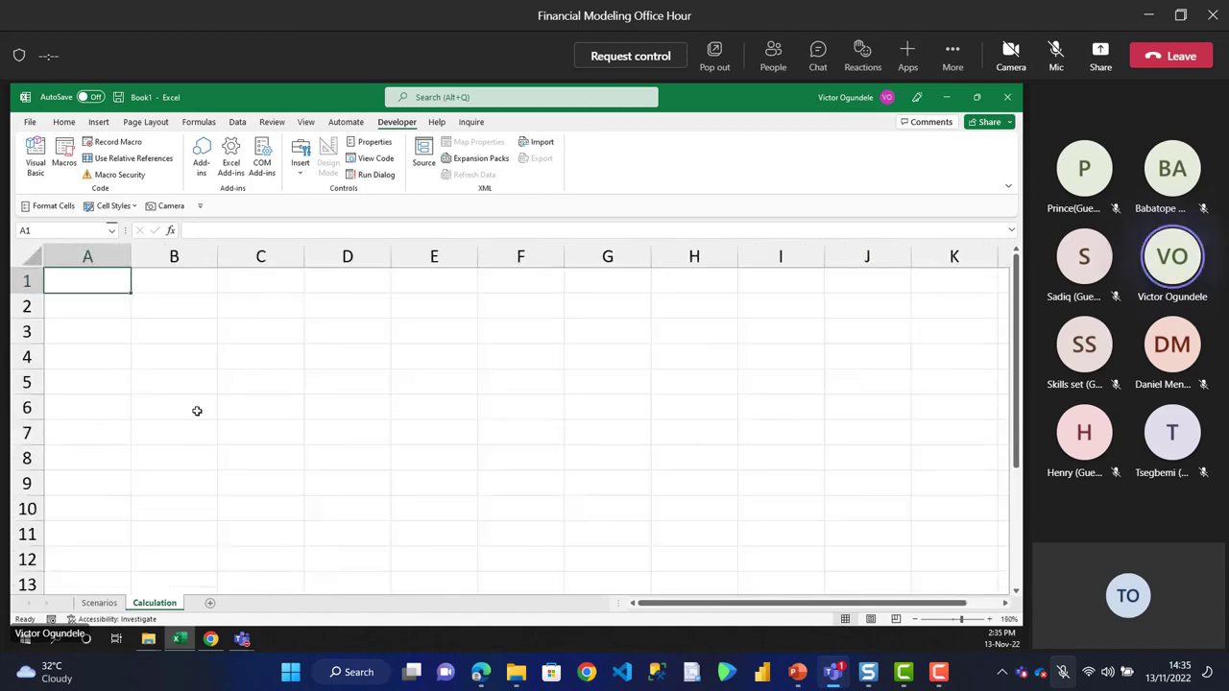
pyautogui.moveTo(87, 252); pyautogui.dragTo(176, 256)
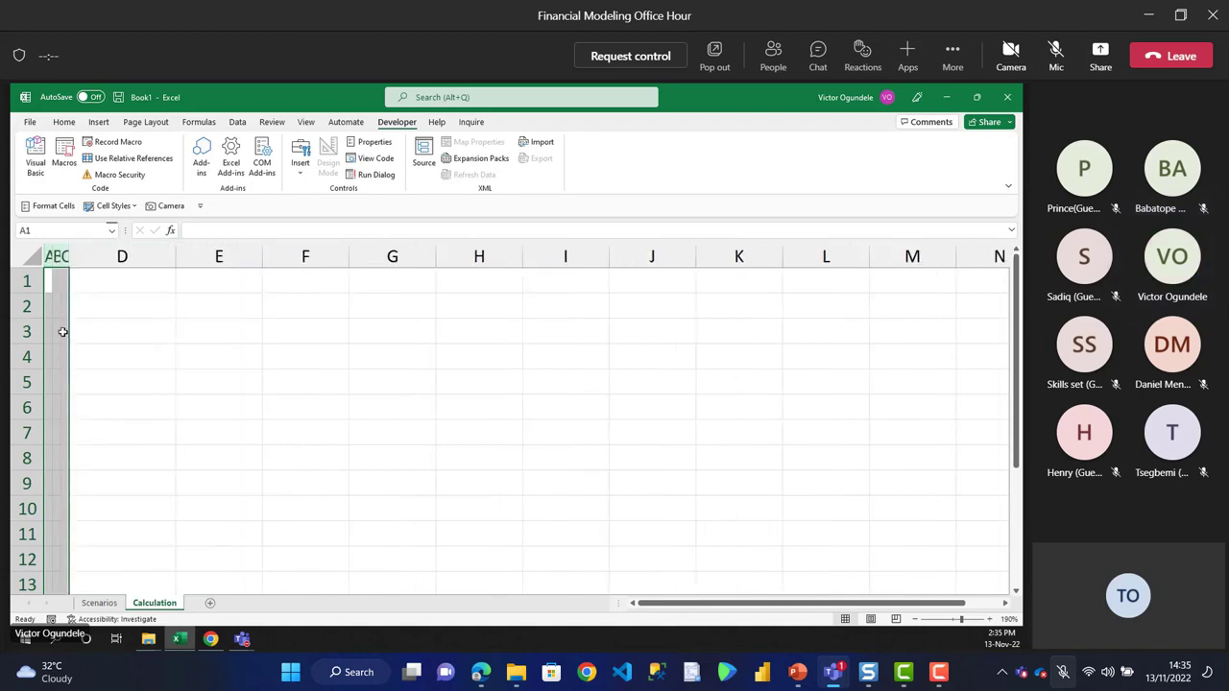
pyautogui.click(58, 331)
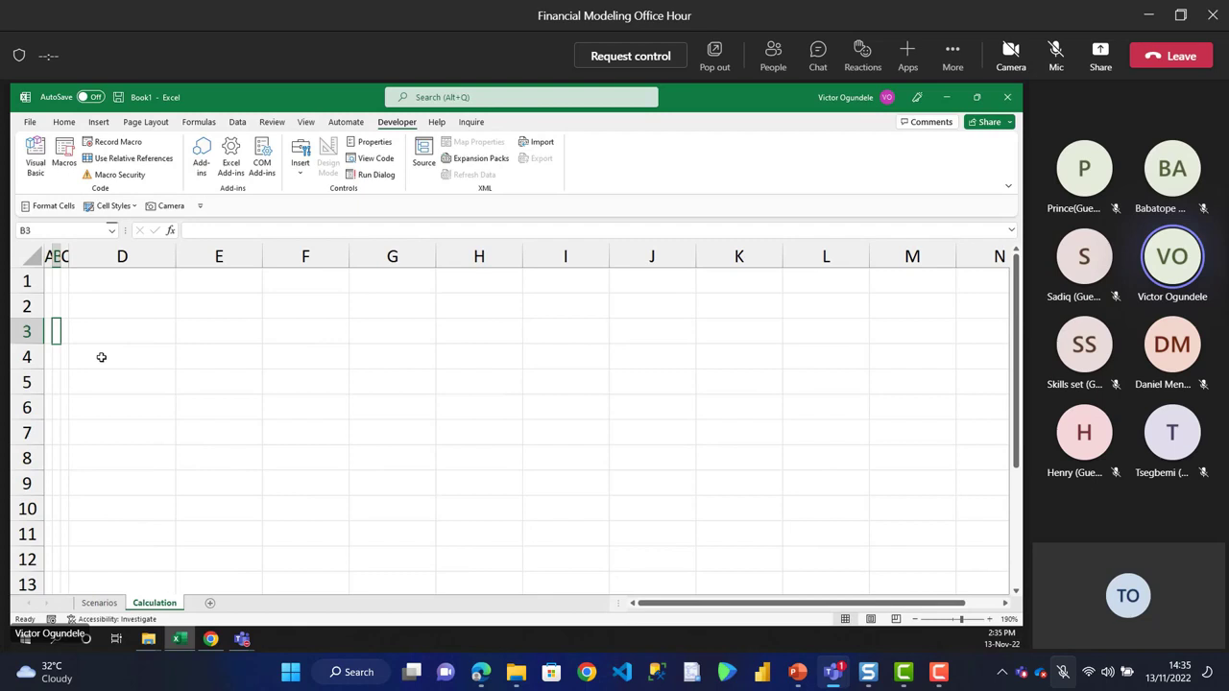
pyautogui.press('Up')
pyautogui.press('Up')
pyautogui.press('Right')
pyautogui.press('Down')
pyautogui.press('Right')
pyautogui.press('Left')
pyautogui.press('Up')
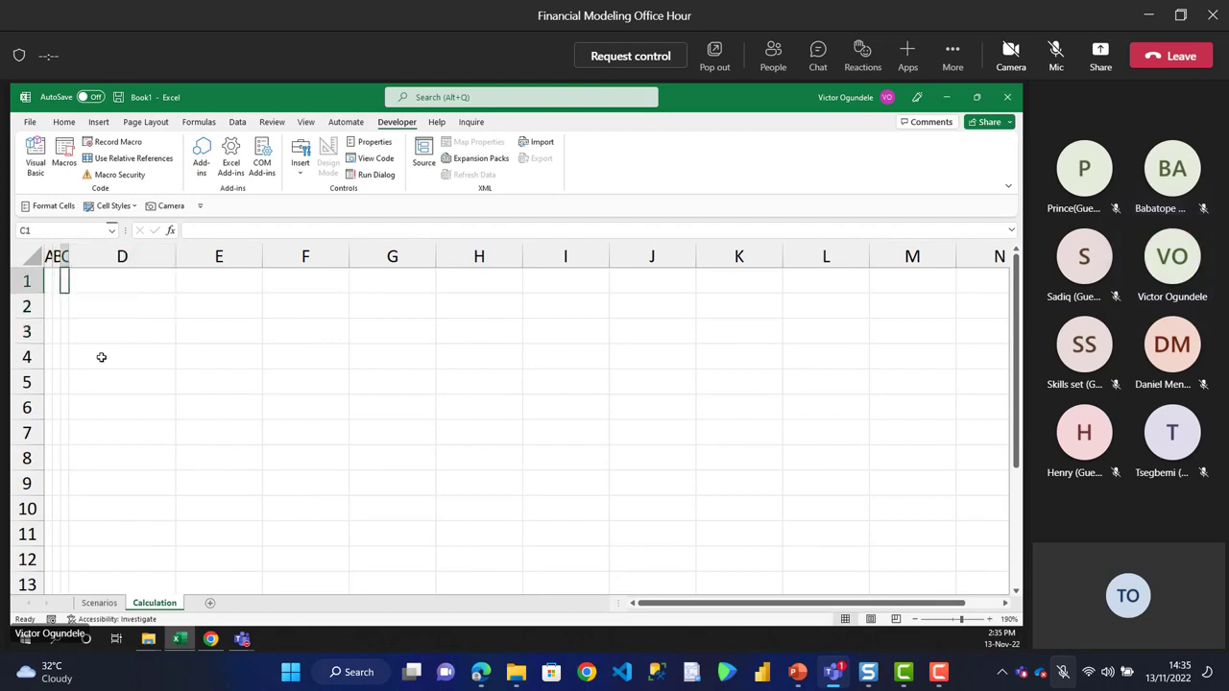
pyautogui.press('Right')
pyautogui.press('Right')
pyautogui.press('Right')
pyautogui.press('Right')
pyautogui.press('Down')
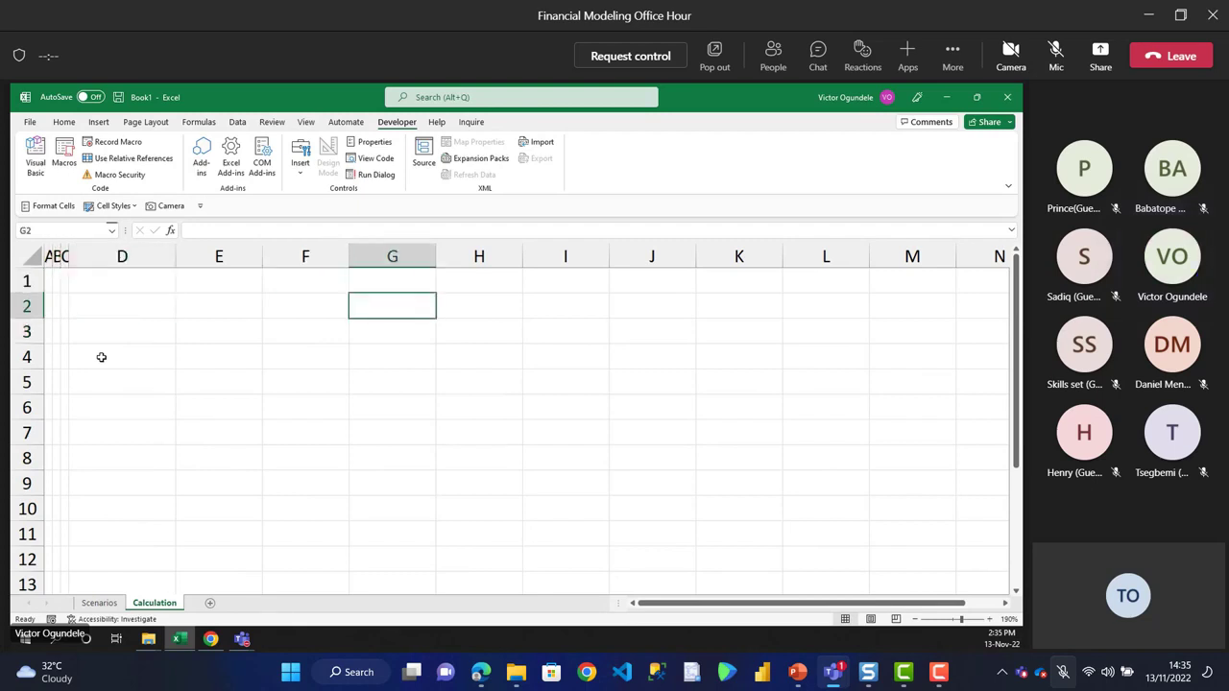
# - Enter the column headers Description, Units and Linked in cells D3 to F3
pyautogui.press('Left')
pyautogui.press('Left')
pyautogui.press('Left')
pyautogui.press('Down')
pyautogui.write('De')
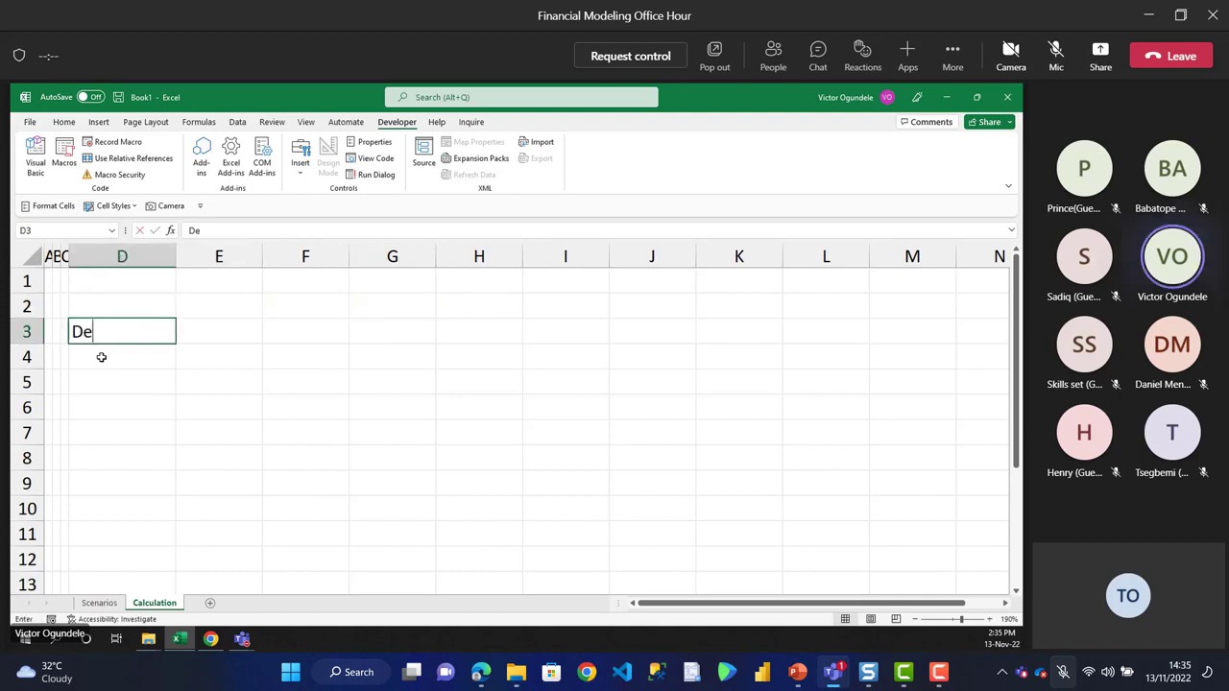
pyautogui.write('script')
pyautogui.press('BackSpace')
pyautogui.press('BackSpace')
pyautogui.press('BackSpace')
pyautogui.press('BackSpace')
pyautogui.press('BackSpace')
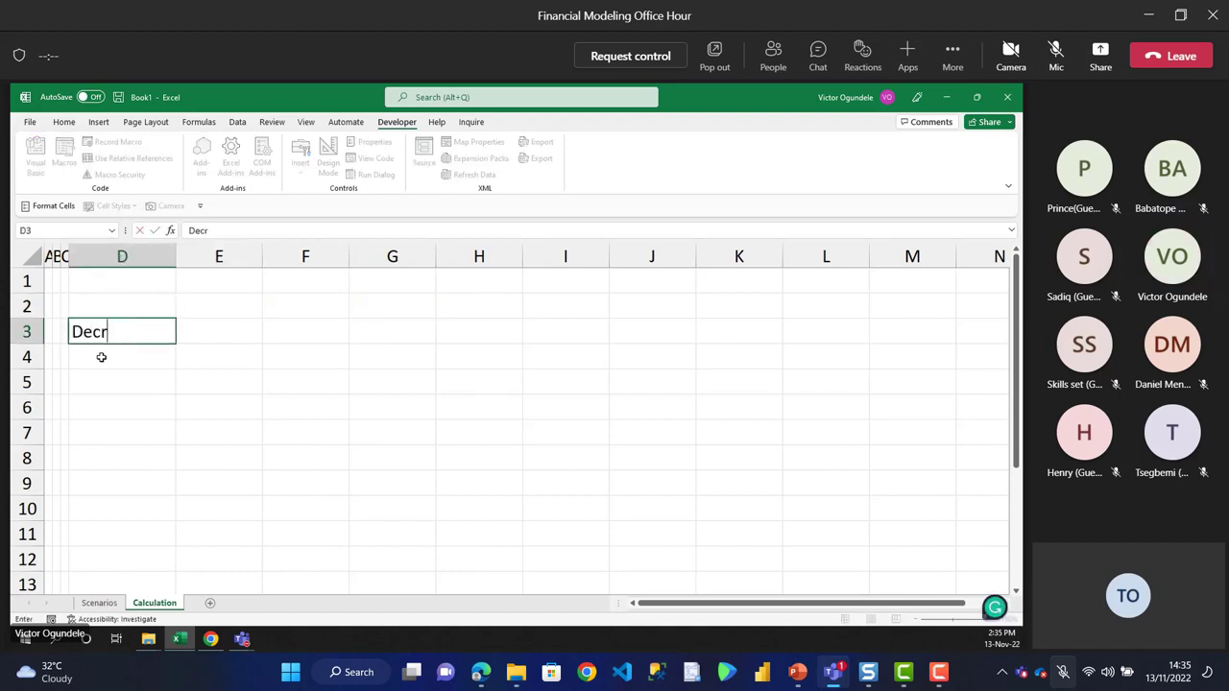
pyautogui.write('scription')
pyautogui.press('Tab')
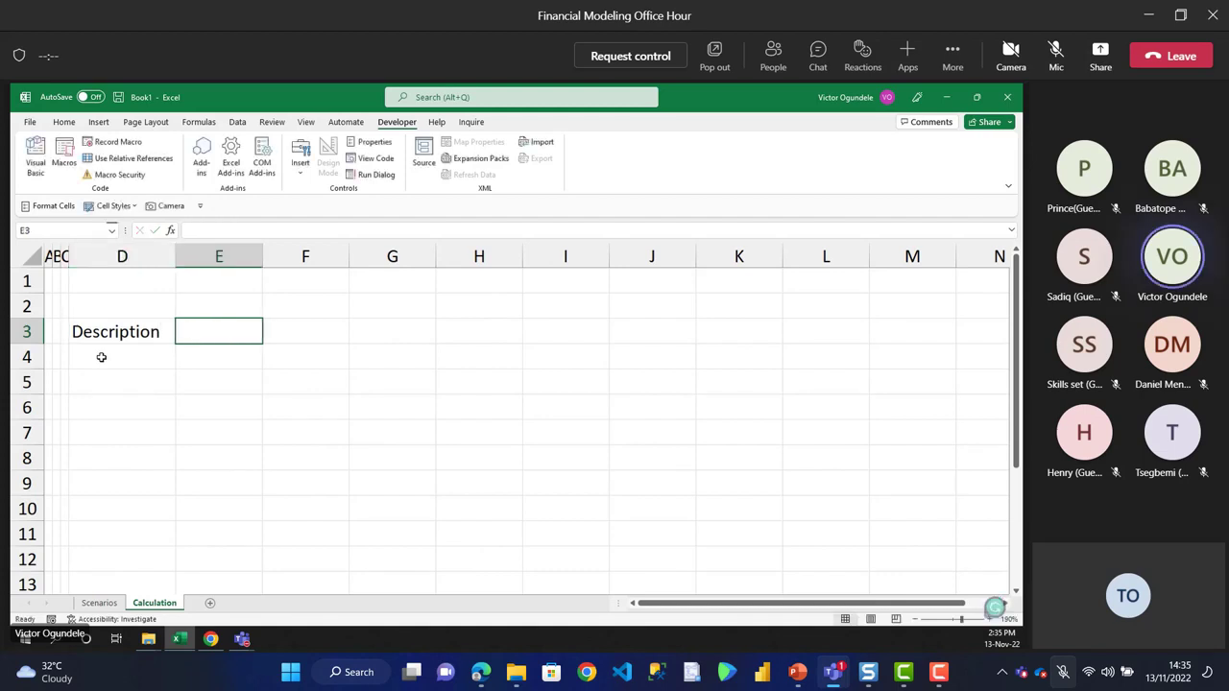
pyautogui.write('Units')
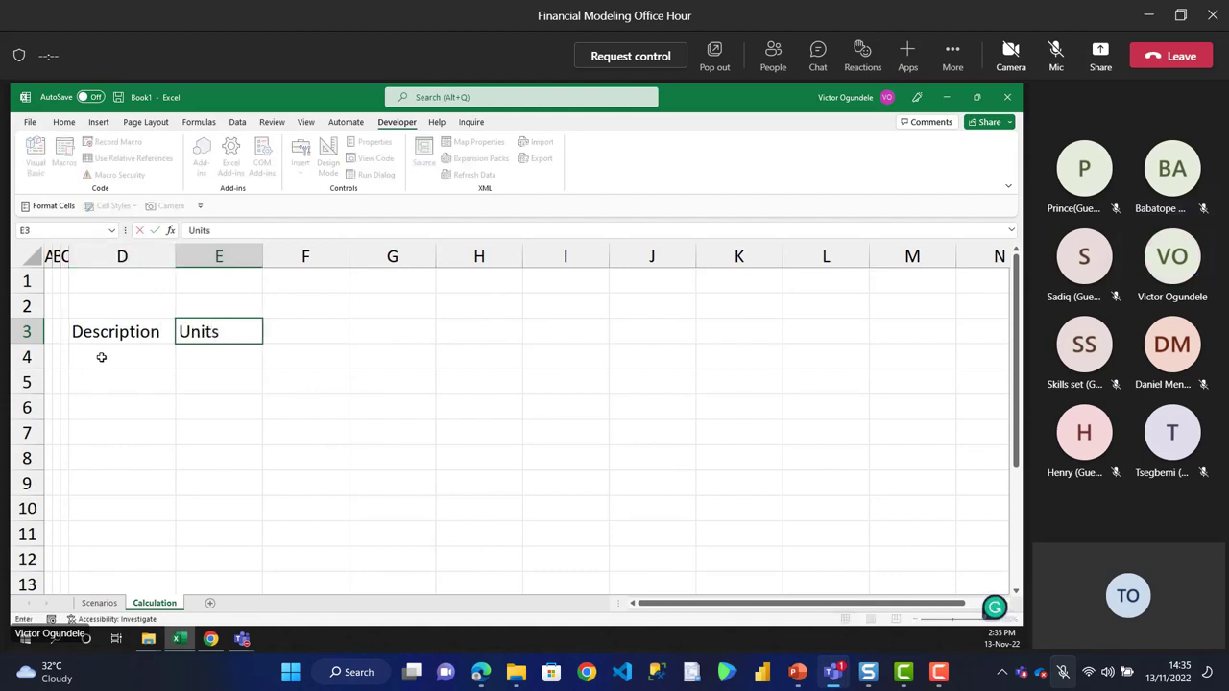
pyautogui.press('Tab')
pyautogui.write('Linked')
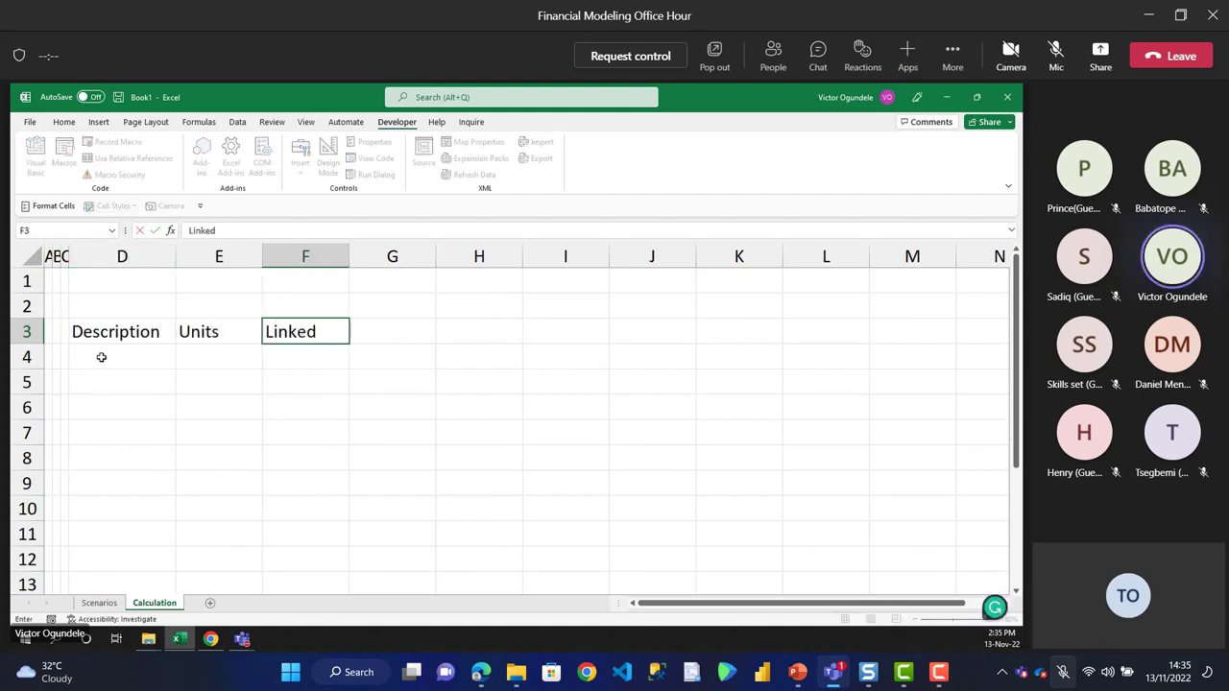
pyautogui.press('Tab')
# - Enter Year 1 in H3 and fill the series across to Year 5 in L3
pyautogui.press('Tab')
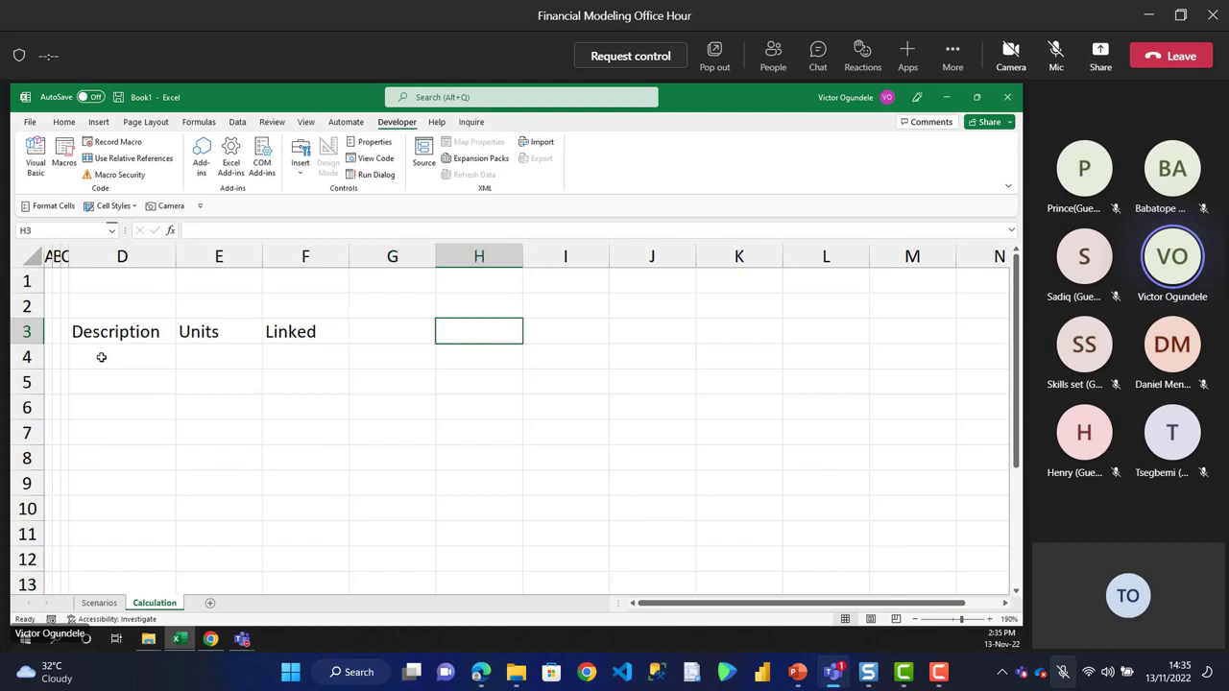
pyautogui.write('Year 1')
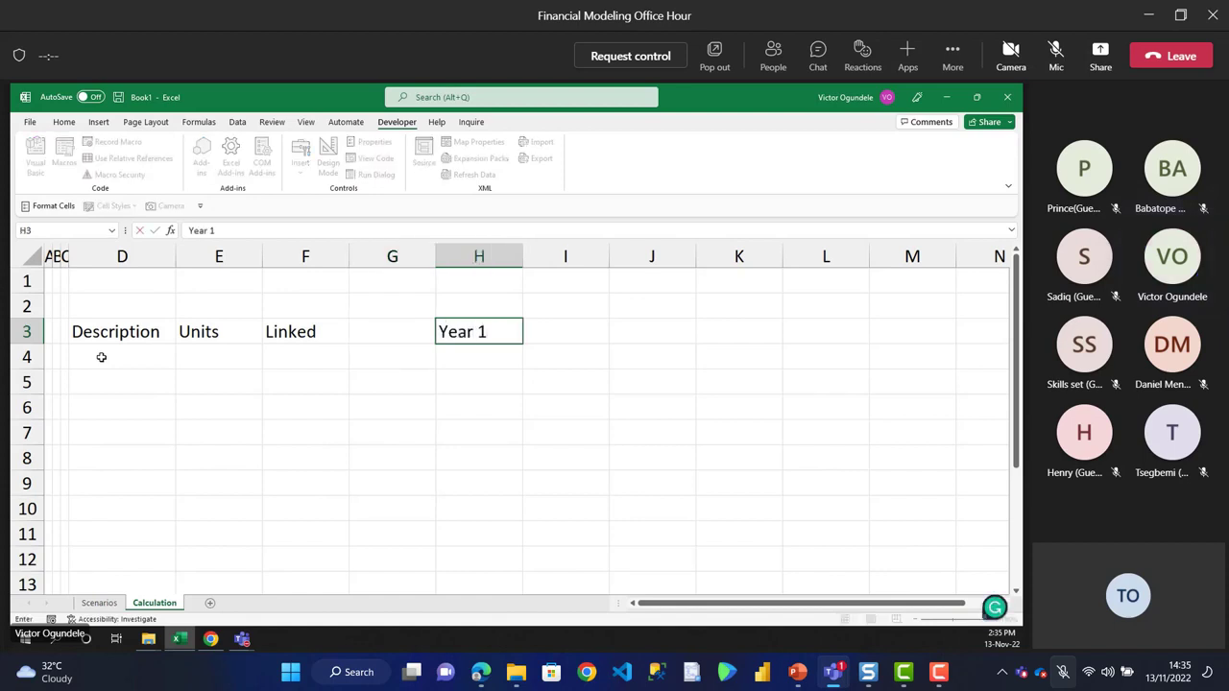
pyautogui.hotkey('ctrl', 'Return')
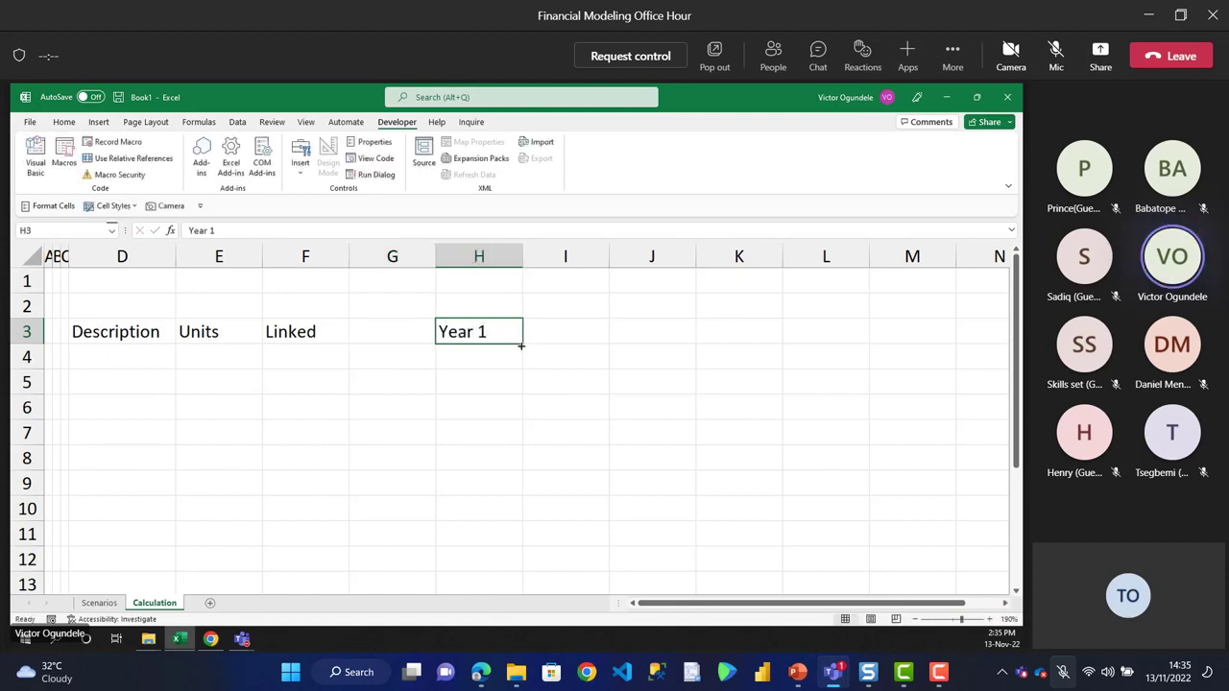
pyautogui.moveTo(524, 343); pyautogui.dragTo(842, 342)
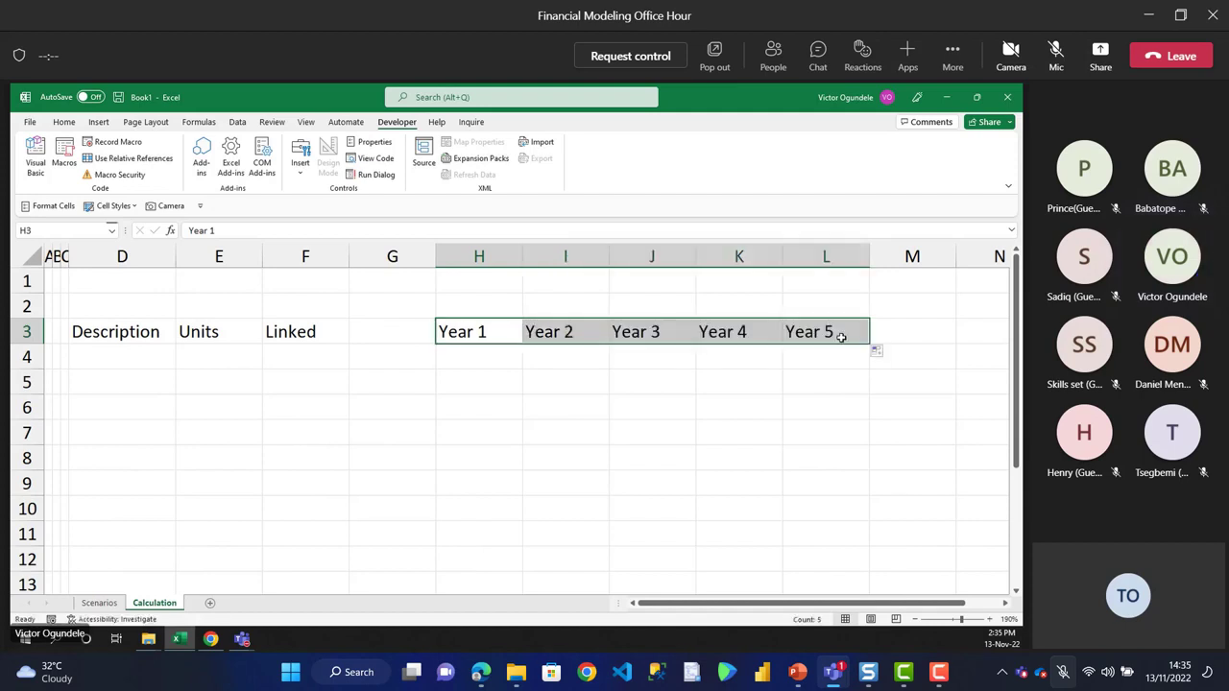
# - Apply a thick bottom border to the header row from B3 to L3
pyautogui.click(151, 343)
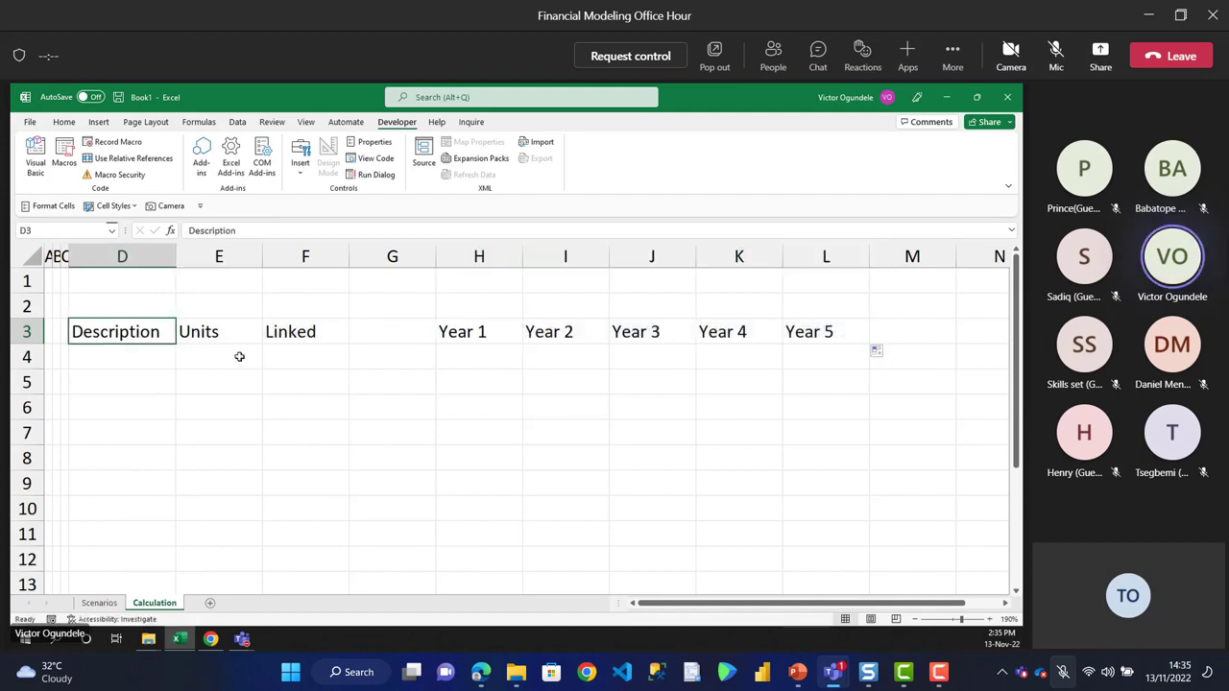
pyautogui.keyDown('ctrl'); pyautogui.scroll(-1, 239, 357); pyautogui.keyUp('ctrl')
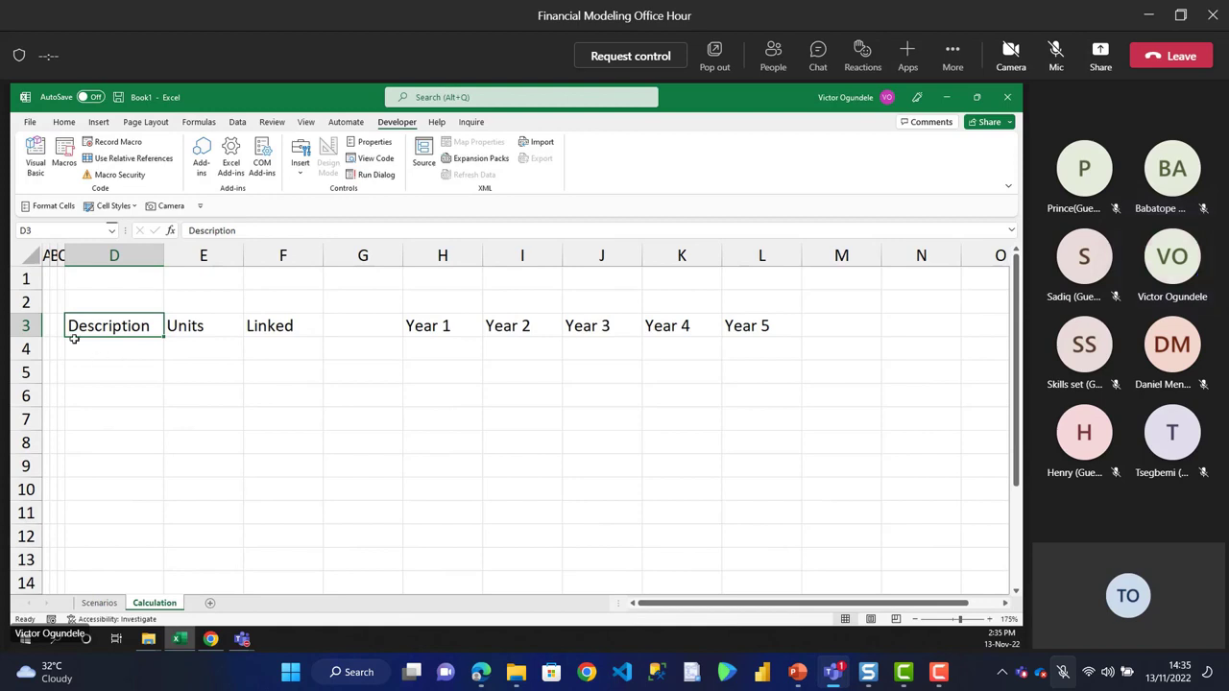
pyautogui.press('Left')
pyautogui.press('Left')
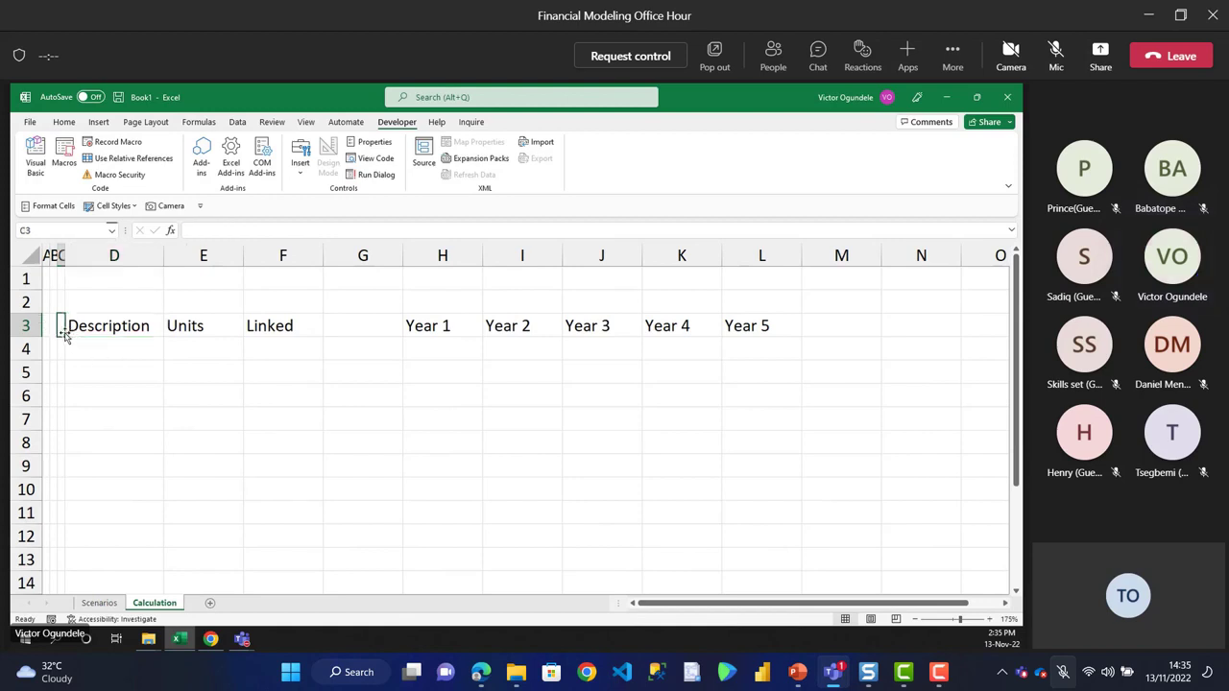
pyautogui.hotkey('shift', 'Right')
pyautogui.hotkey('shift', 'Right')
pyautogui.hotkey('shift', 'Right')
pyautogui.hotkey('shift', 'Right')
pyautogui.hotkey('shift', 'Right')
pyautogui.hotkey('shift', 'Right')
pyautogui.hotkey('shift', 'Right')
pyautogui.hotkey('shift', 'Right')
pyautogui.hotkey('shift', 'Right')
pyautogui.hotkey('shift', 'Right')
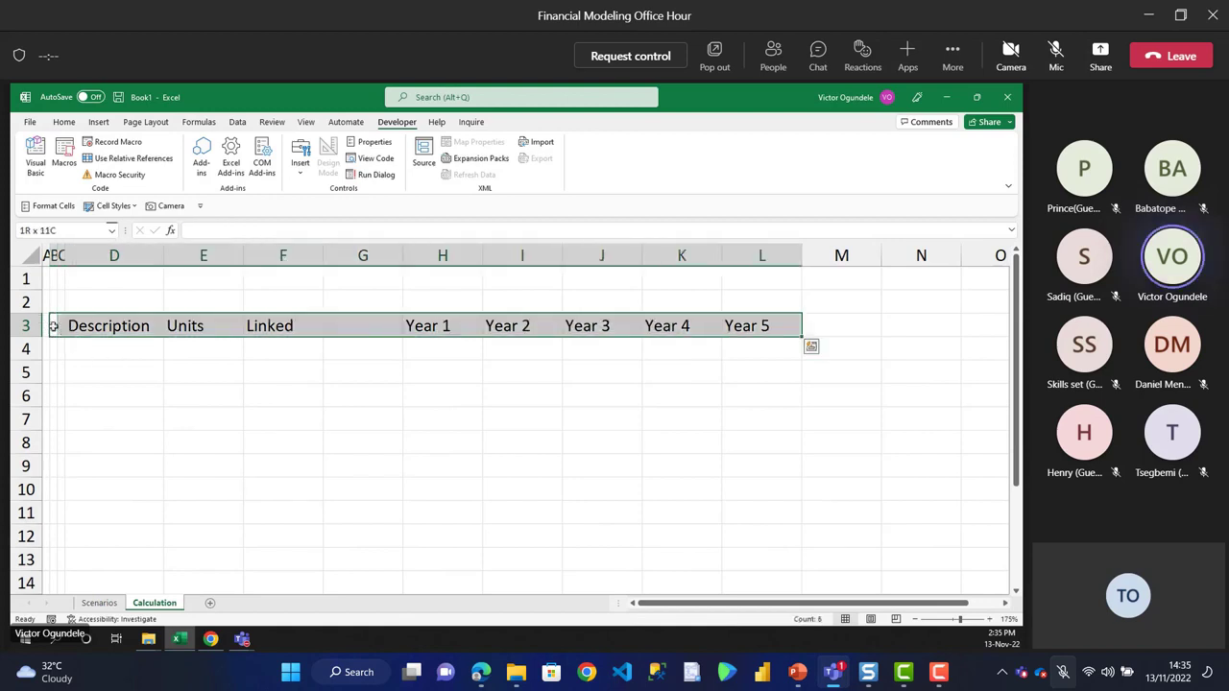
pyautogui.click(63, 122)
pyautogui.click(201, 167)
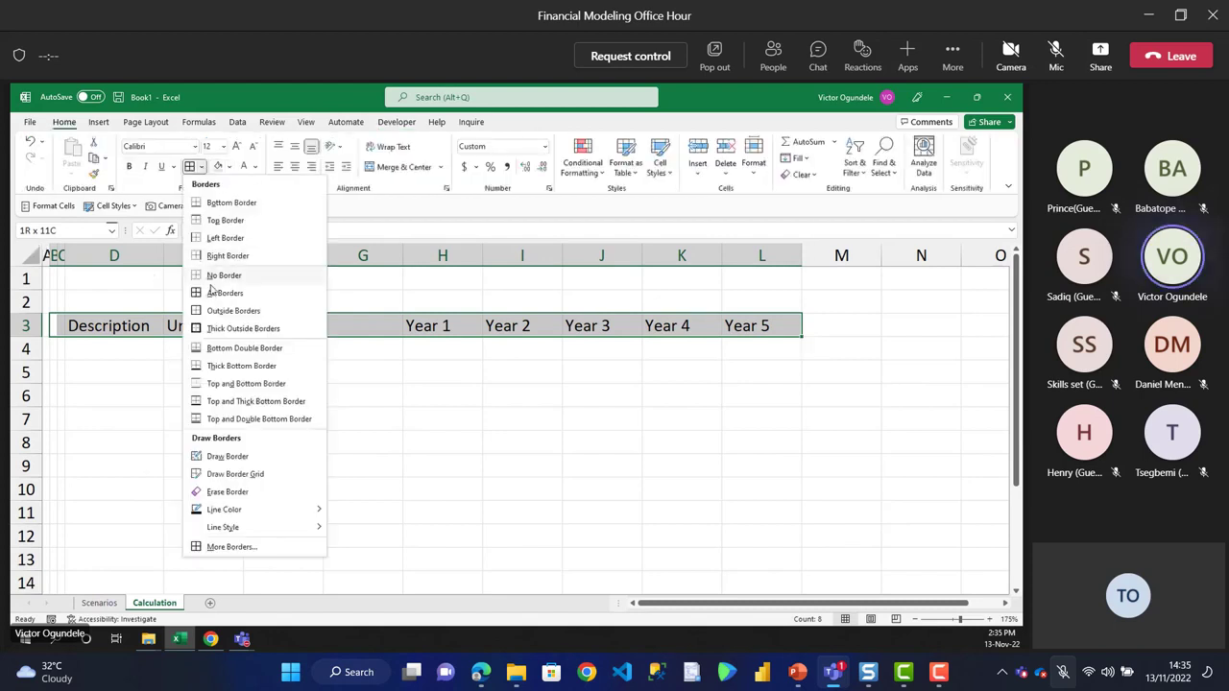
pyautogui.click(240, 365)
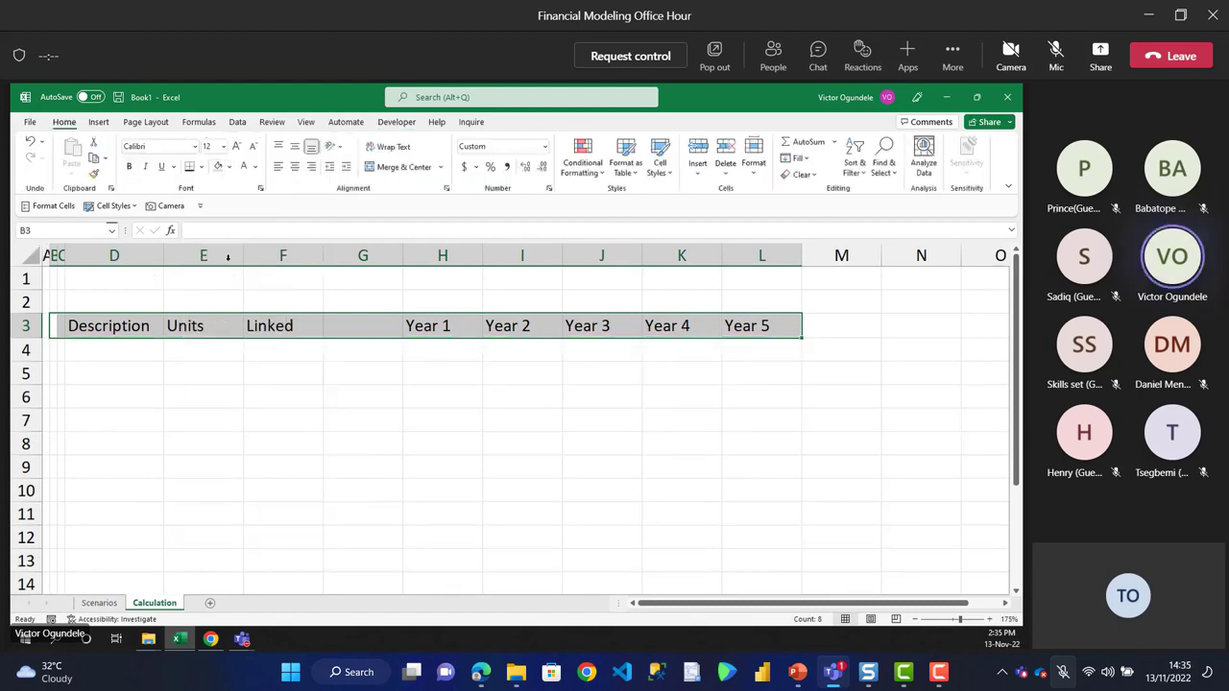
# - Fill the header row B3:L3 with a light blue theme colour
pyautogui.click(229, 166)
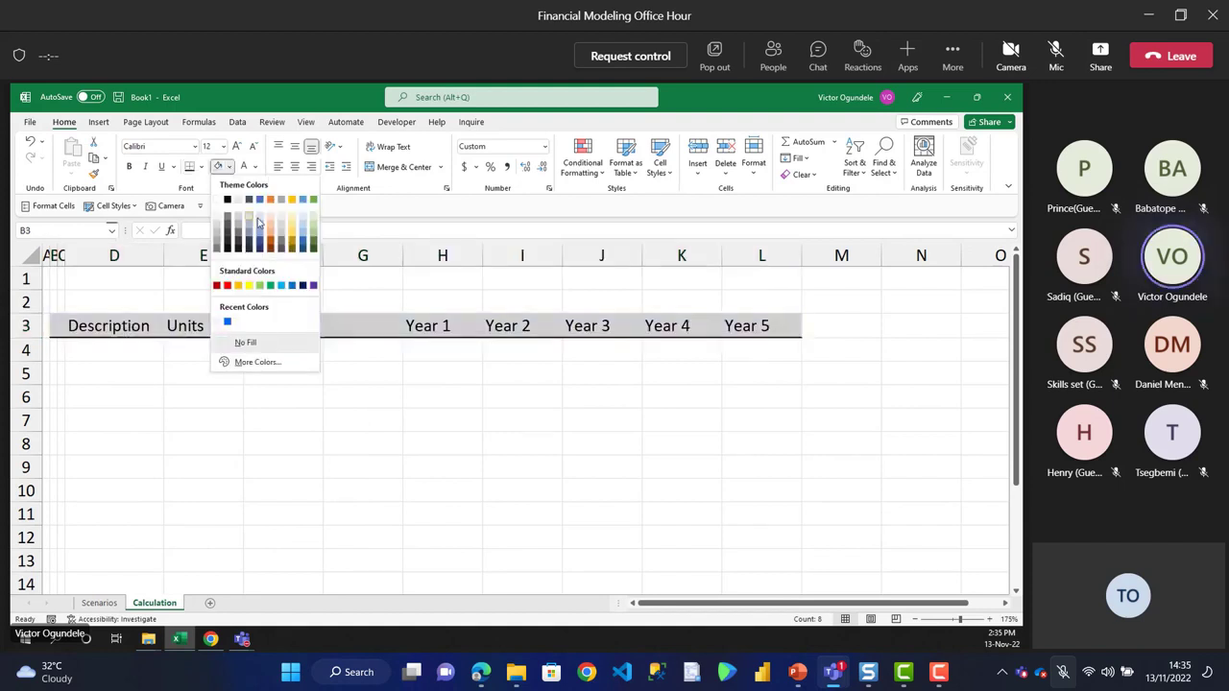
pyautogui.click(258, 222)
pyautogui.click(117, 361)
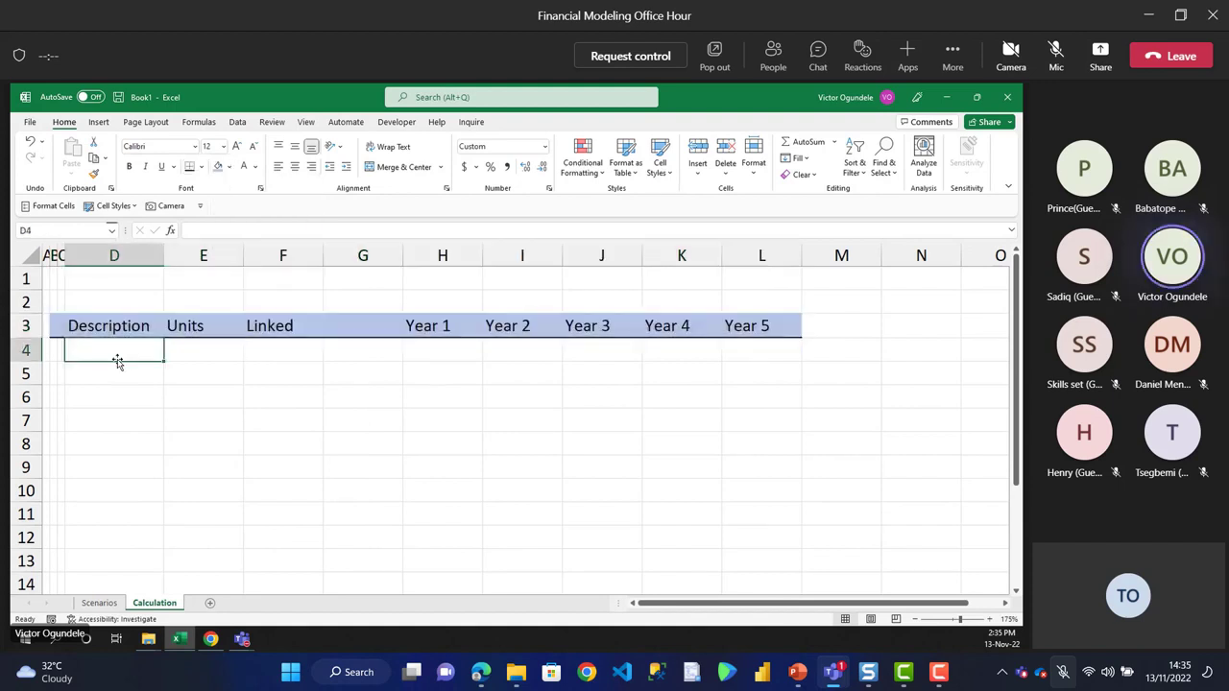
# - Enter the section heading Revenue in C5 and format it bold in dark red
pyautogui.press('Left')
pyautogui.press('Down')
pyautogui.press('Right')
pyautogui.press('Left')
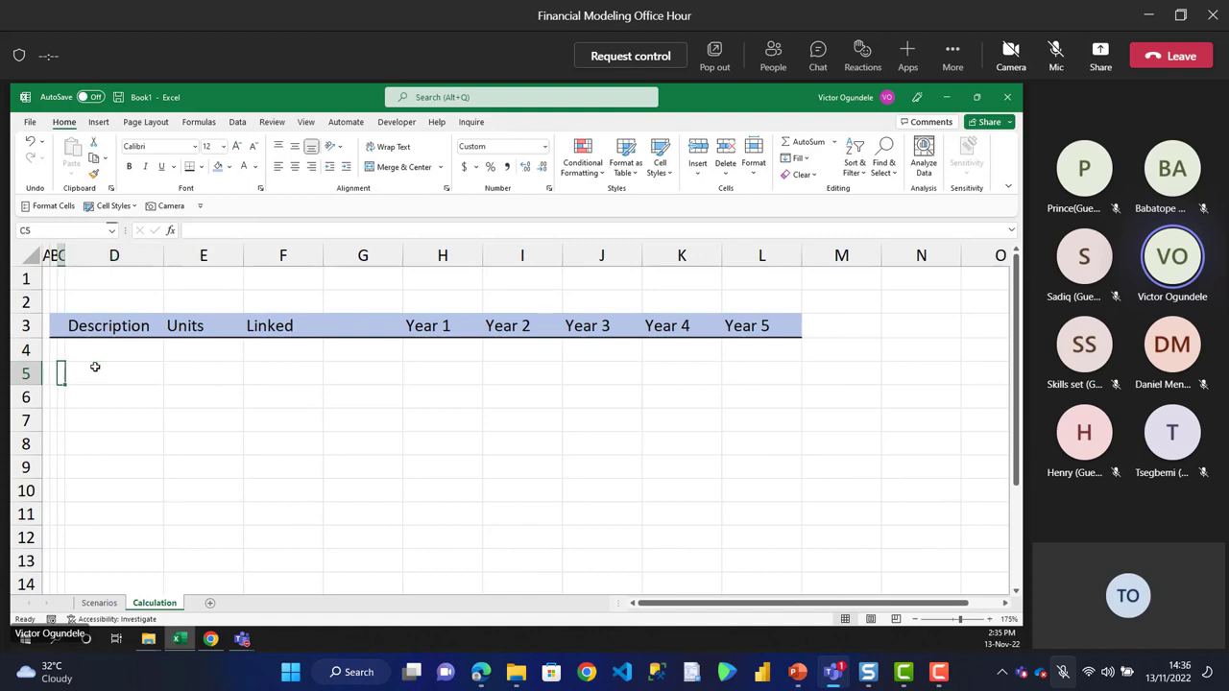
pyautogui.write('Revenue')
pyautogui.hotkey('ctrl', 'Return')
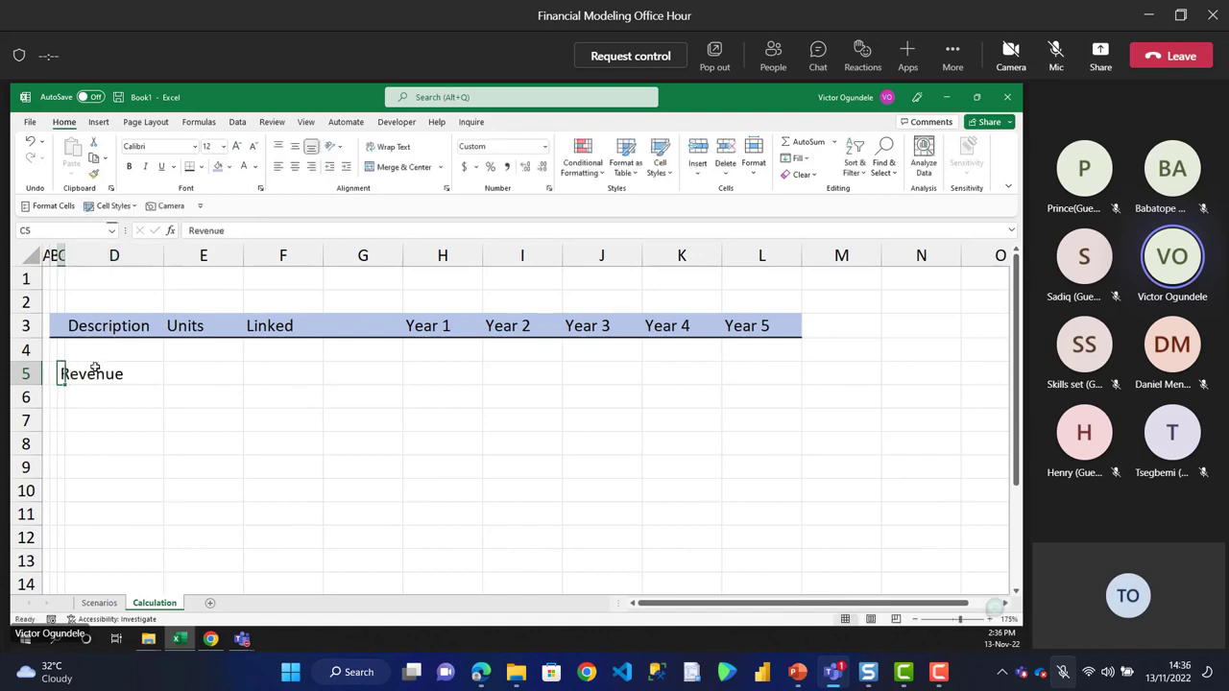
pyautogui.hotkey('ctrl', 'b')
pyautogui.press('Down')
pyautogui.press('Up')
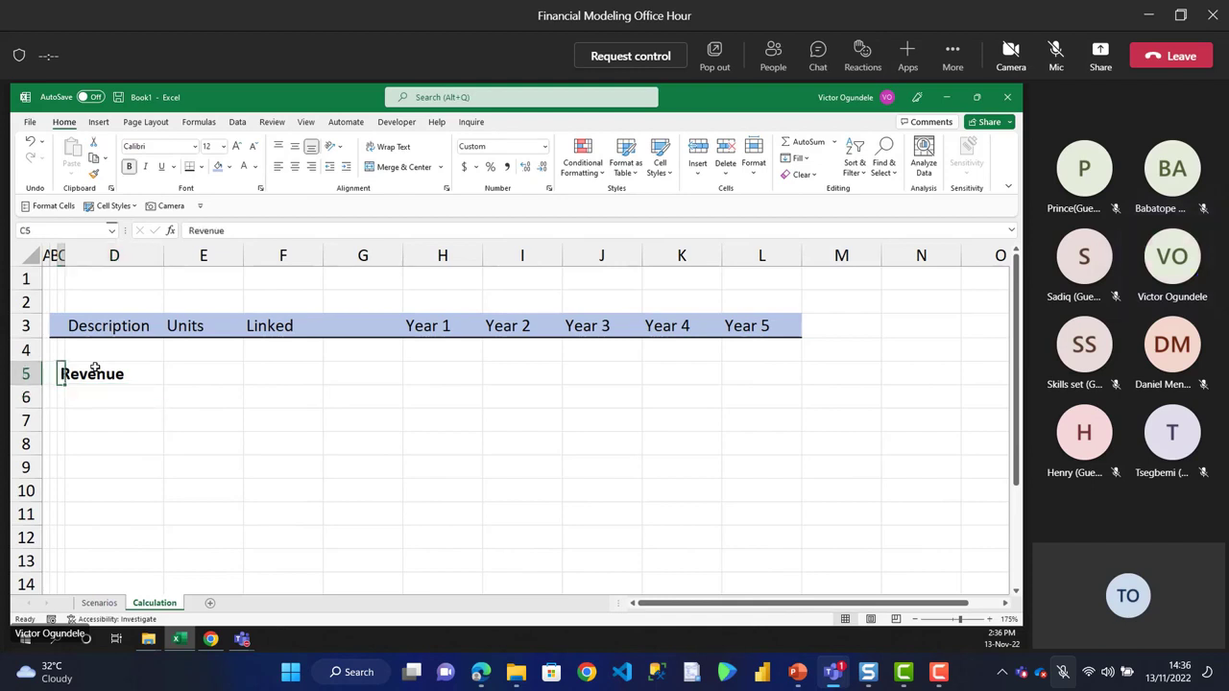
pyautogui.click(257, 166)
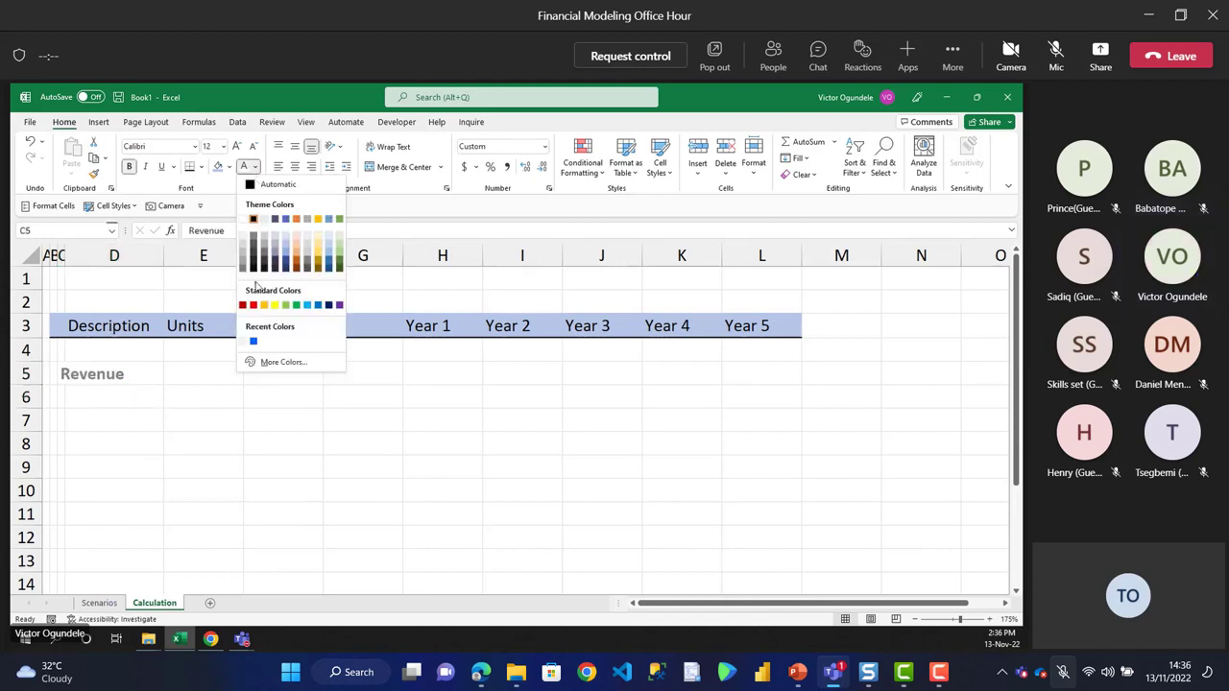
pyautogui.click(243, 307)
pyautogui.press('Down')
pyautogui.press('Right')
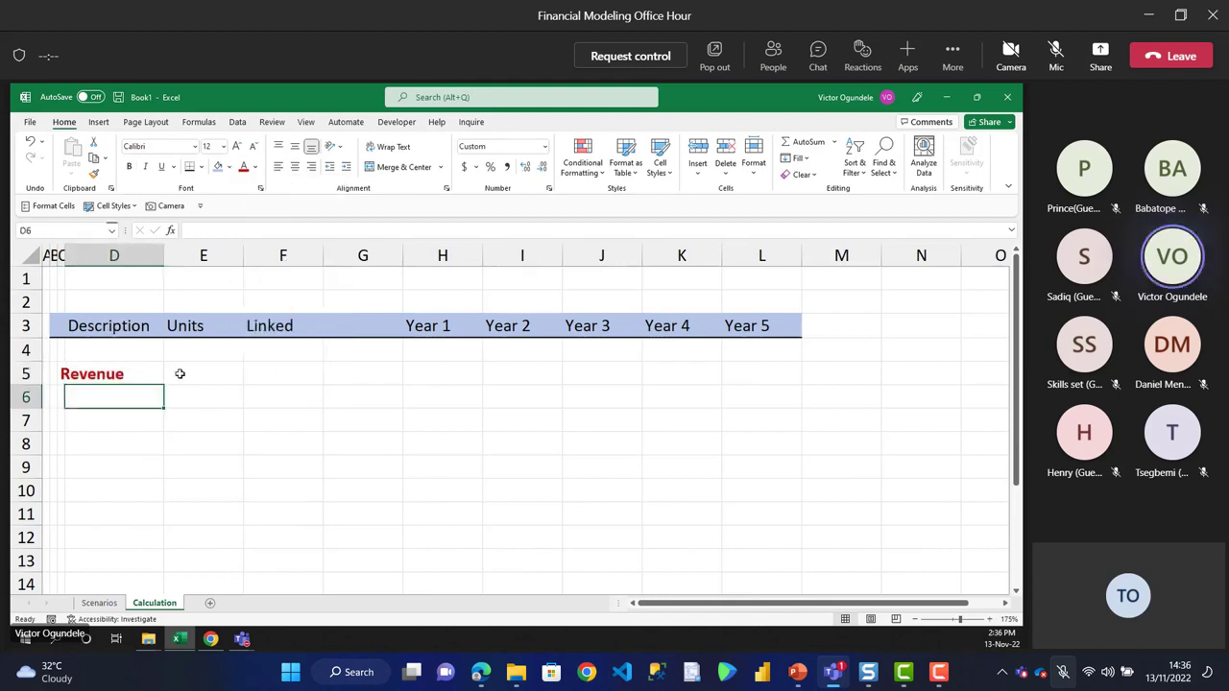
pyautogui.write('Price')
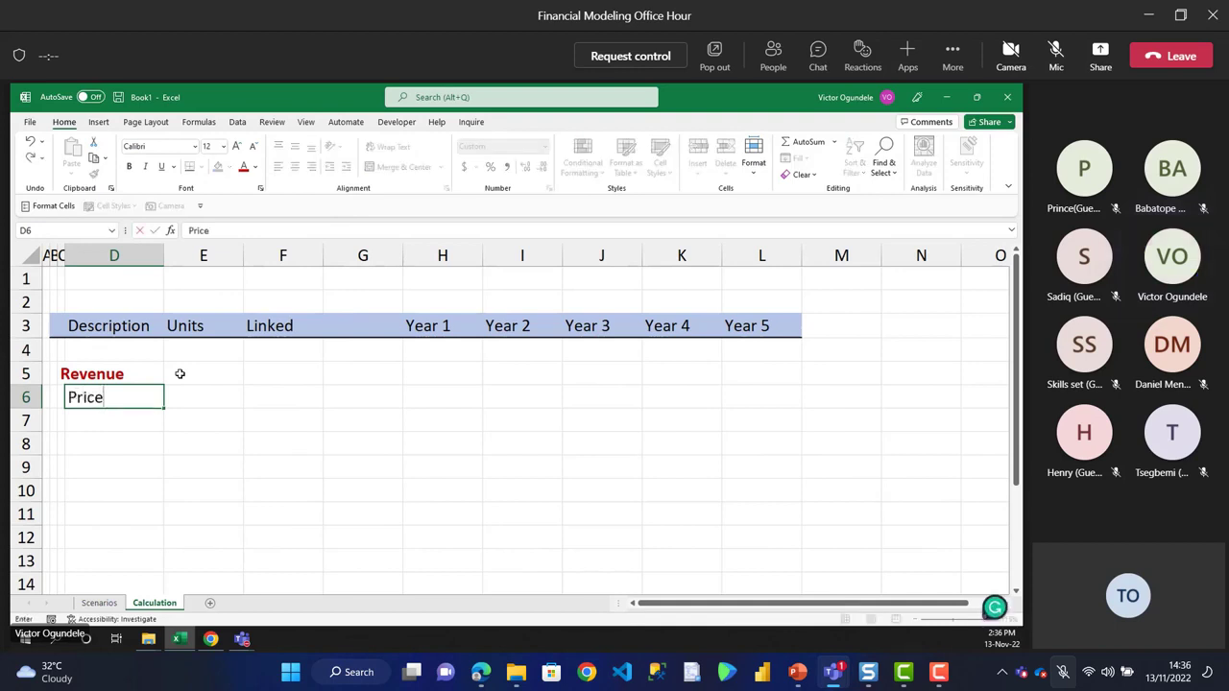
pyautogui.press('Escape')
# - Insert four blank rows above the Revenue heading in row 5
pyautogui.press('Up')
pyautogui.hotkey('shift', 'space')
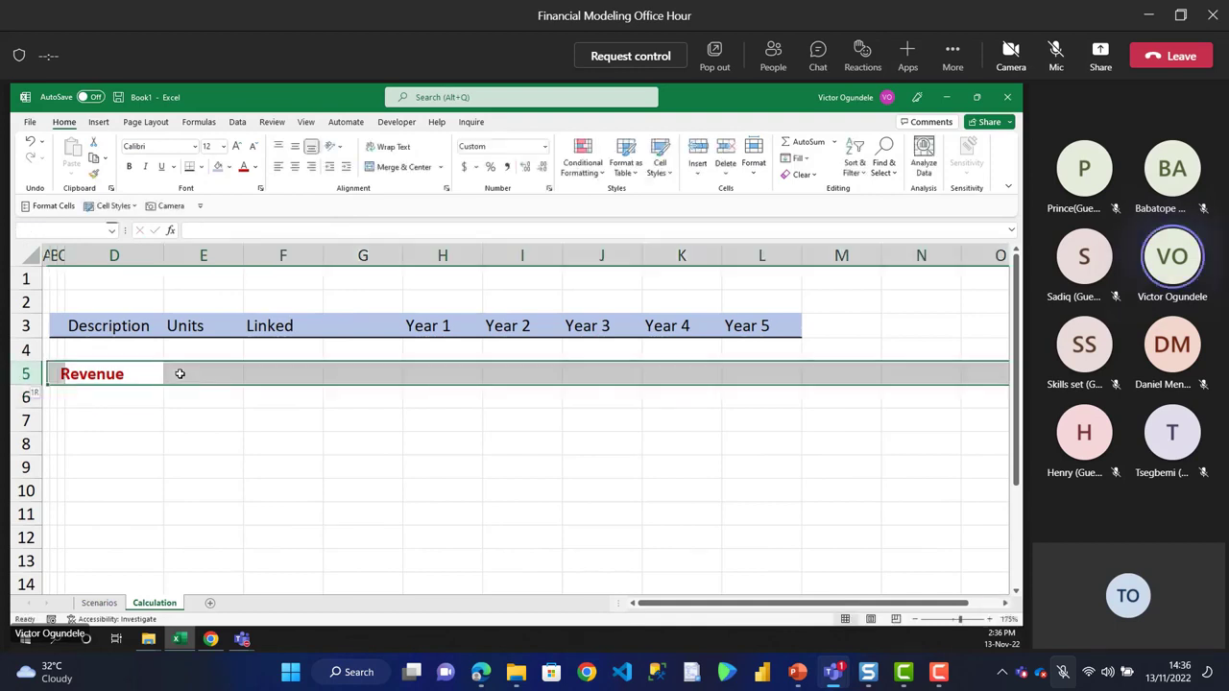
pyautogui.hotkey('ctrl', 'shift', '+')
pyautogui.hotkey('ctrl', 'shift', '+')
pyautogui.hotkey('ctrl', 'shift', '+')
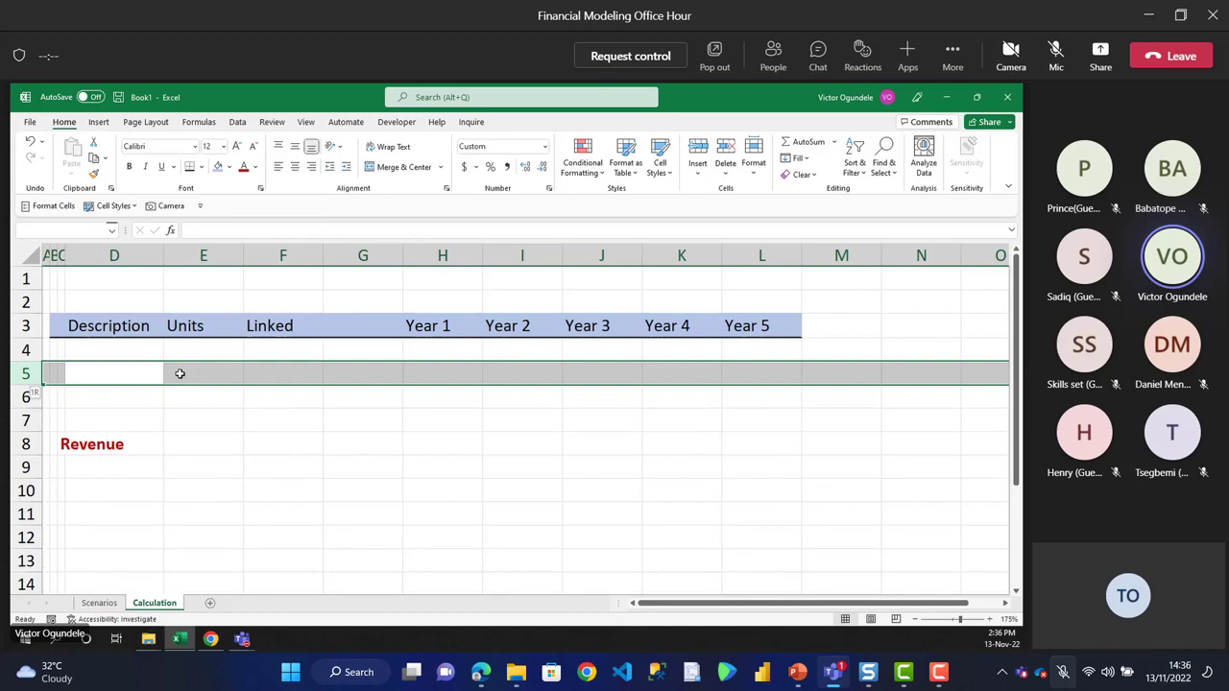
pyautogui.hotkey('ctrl', 'shift', '+')
# - Copy the Revenue heading from C9 to C5 and replace the copied text with Macro
pyautogui.press('Left')
pyautogui.hotkey('ctrl', 'Down')
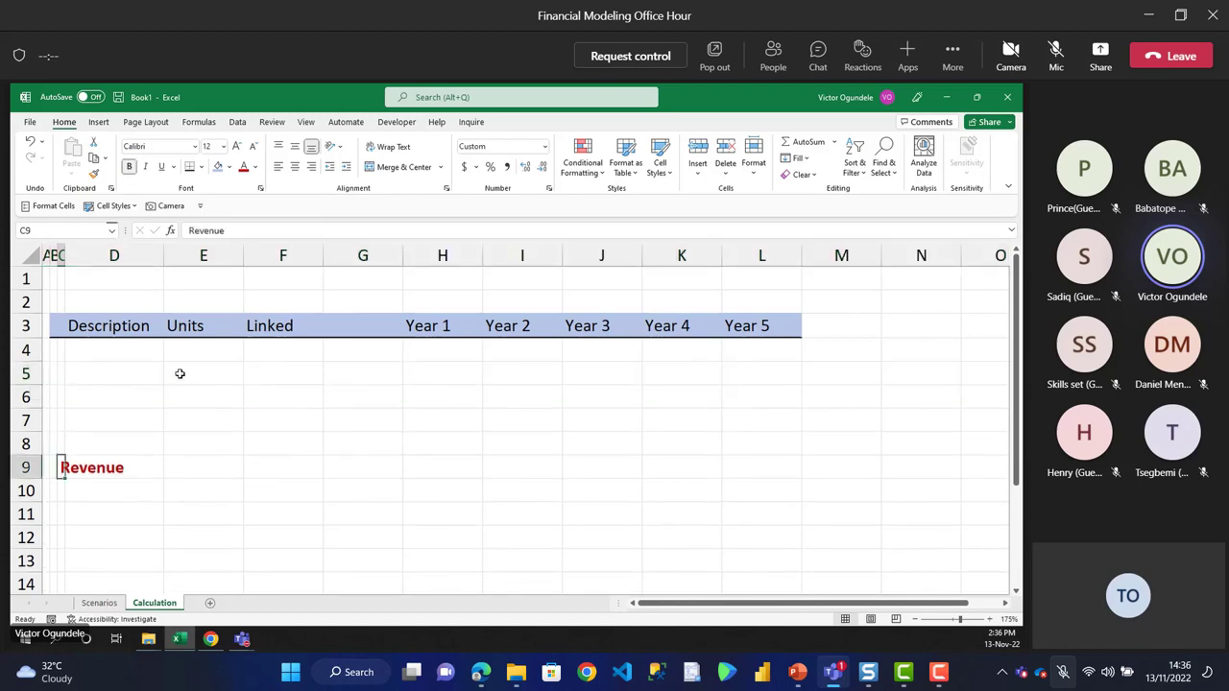
pyautogui.hotkey('ctrl', 'c')
pyautogui.press('Up')
pyautogui.press('Up')
pyautogui.press('Up')
pyautogui.press('Up')
pyautogui.hotkey('ctrl', 'v')
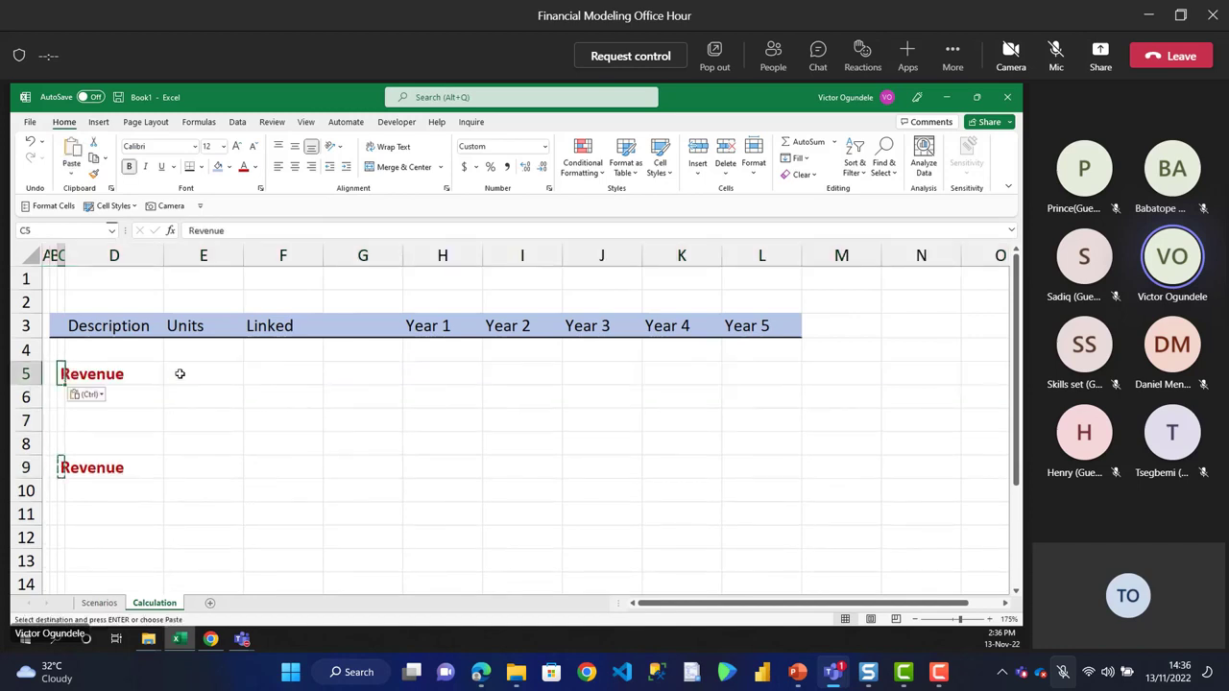
pyautogui.write('Macro')
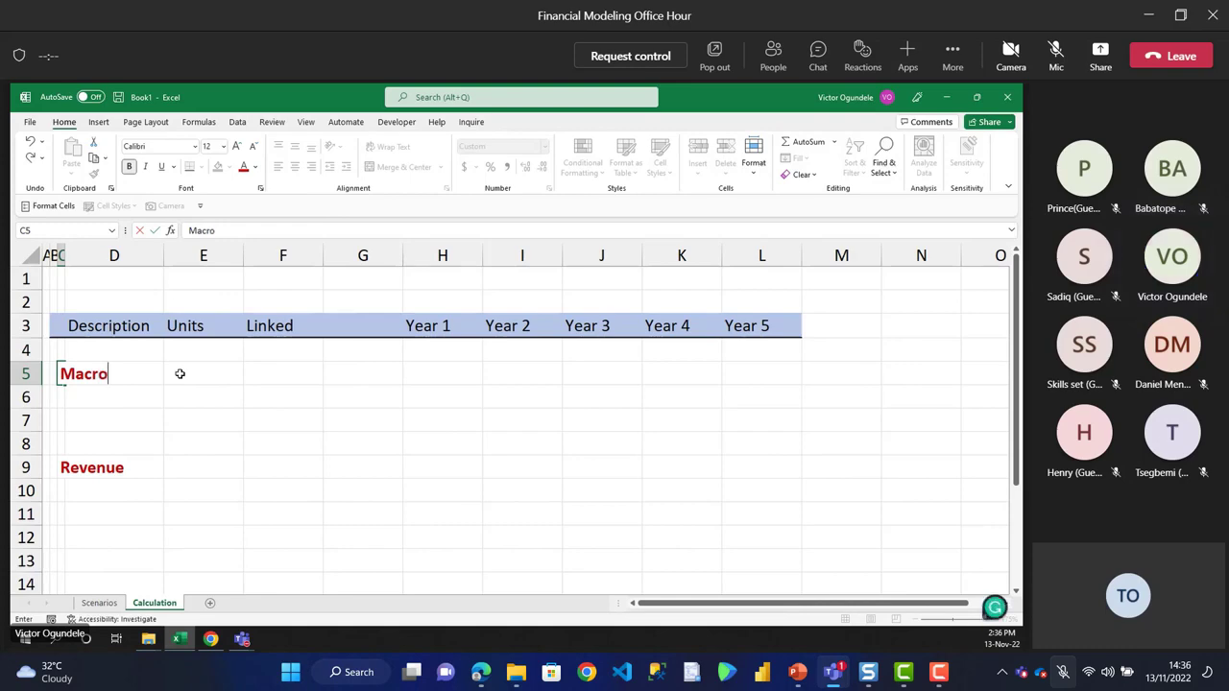
pyautogui.press('Return')
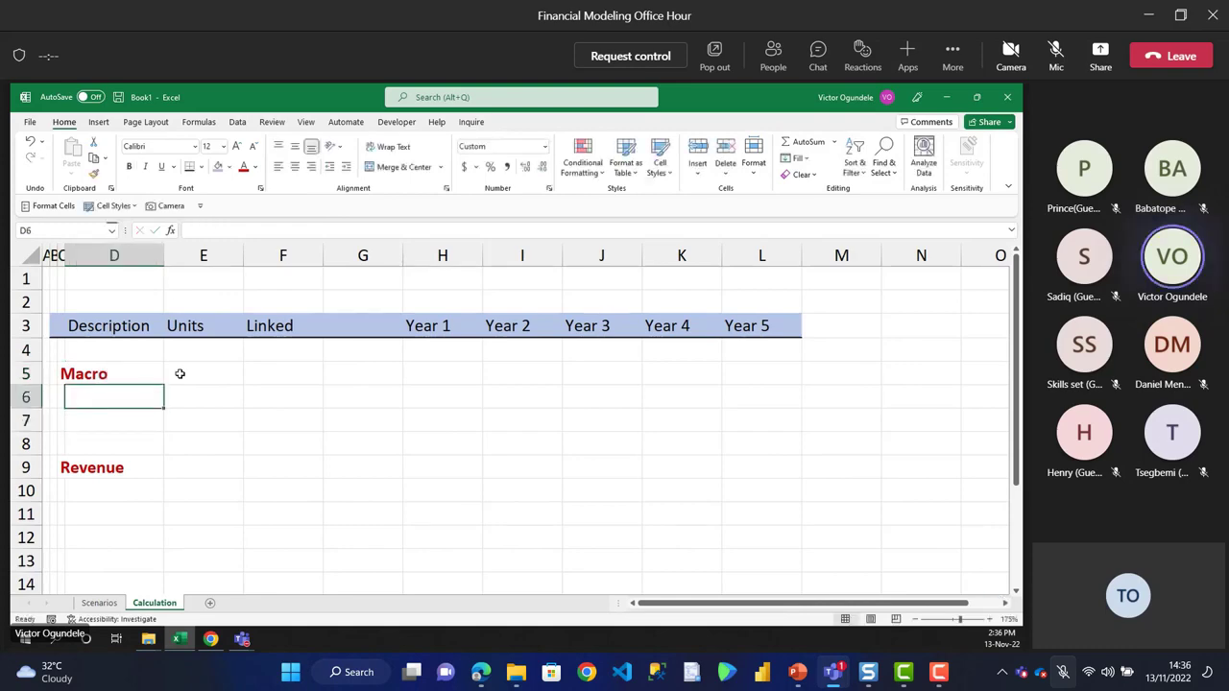
# - Copy the three macroeconomic driver labels from D16:D18 of the Scenarios sheet into D6:D8 of the Calculation sheet
pyautogui.hotkey('ctrl', 'pageup')
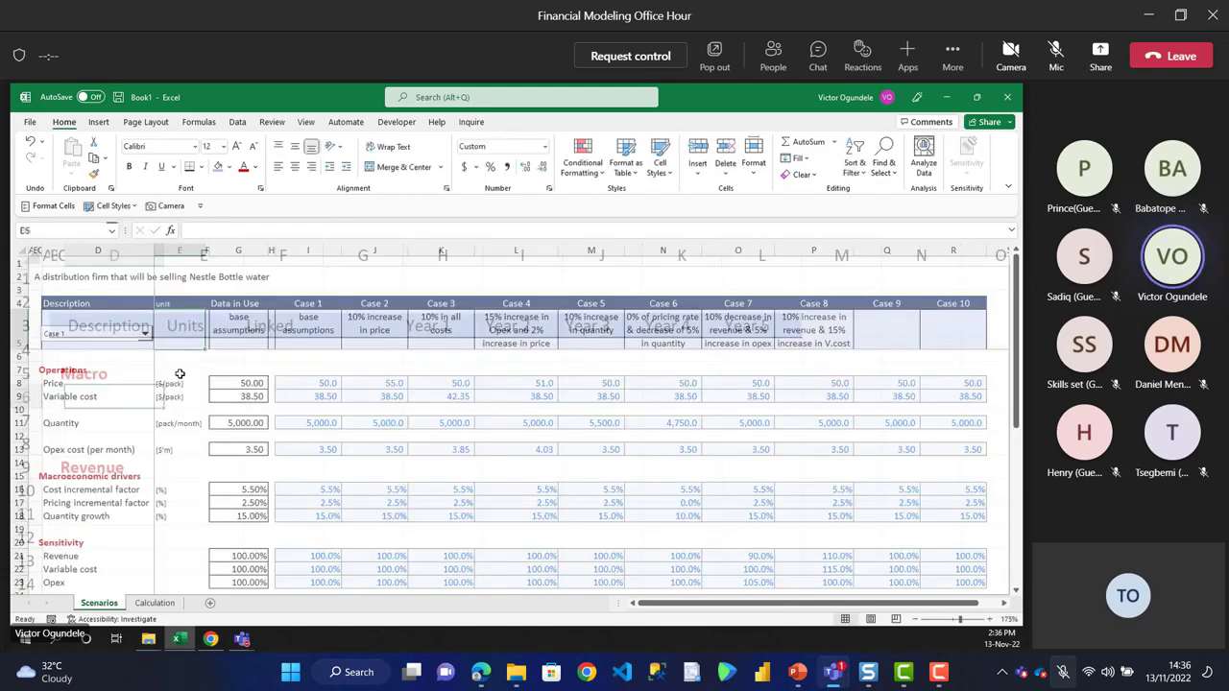
pyautogui.hotkey('ctrl', 'Down')
pyautogui.hotkey('ctrl', 'Down')
pyautogui.hotkey('ctrl', 'Down')
pyautogui.hotkey('ctrl', 'Down')
pyautogui.hotkey('ctrl', 'Down')
pyautogui.press('Left')
pyautogui.hotkey('shift', 'Down')
pyautogui.hotkey('shift', 'Down')
pyautogui.hotkey('ctrl', 'c')
pyautogui.moveTo(938, 675)
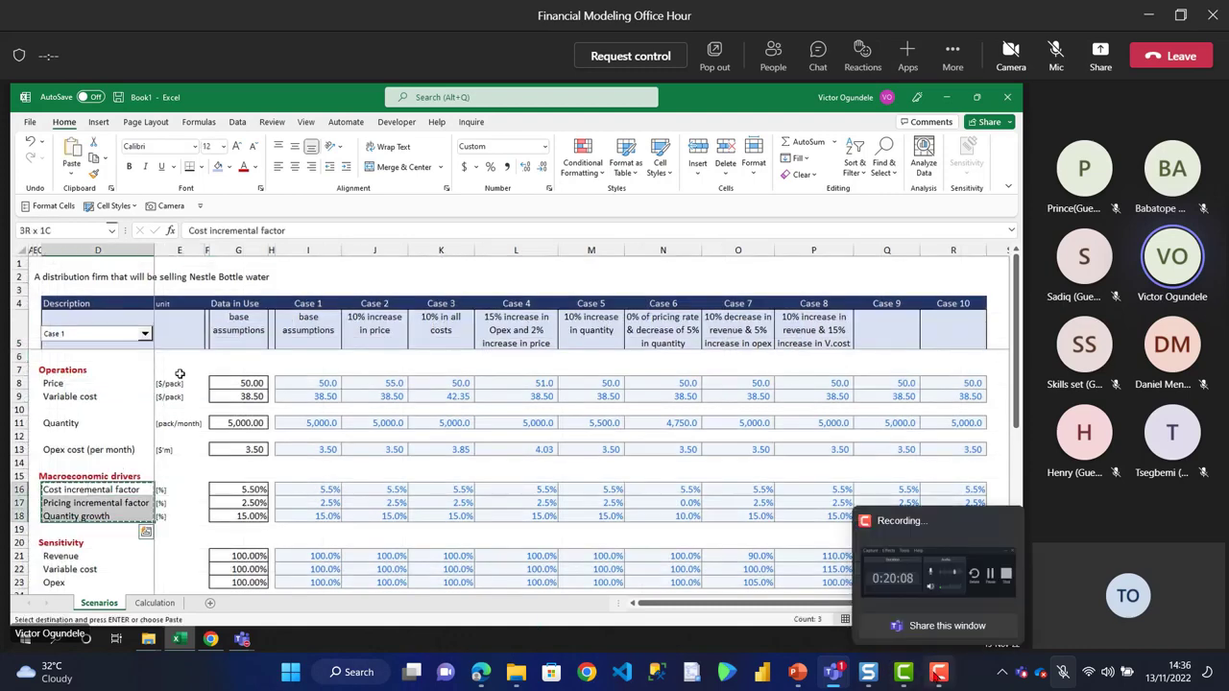
pyautogui.hotkey('ctrl', 'pagedown')
pyautogui.click(937, 677)
pyautogui.hotkey('ctrl', 'v')
# - Insert two blank rows above the Revenue heading in row 9
pyautogui.press('Down')
pyautogui.press('Down')
pyautogui.press('Down')
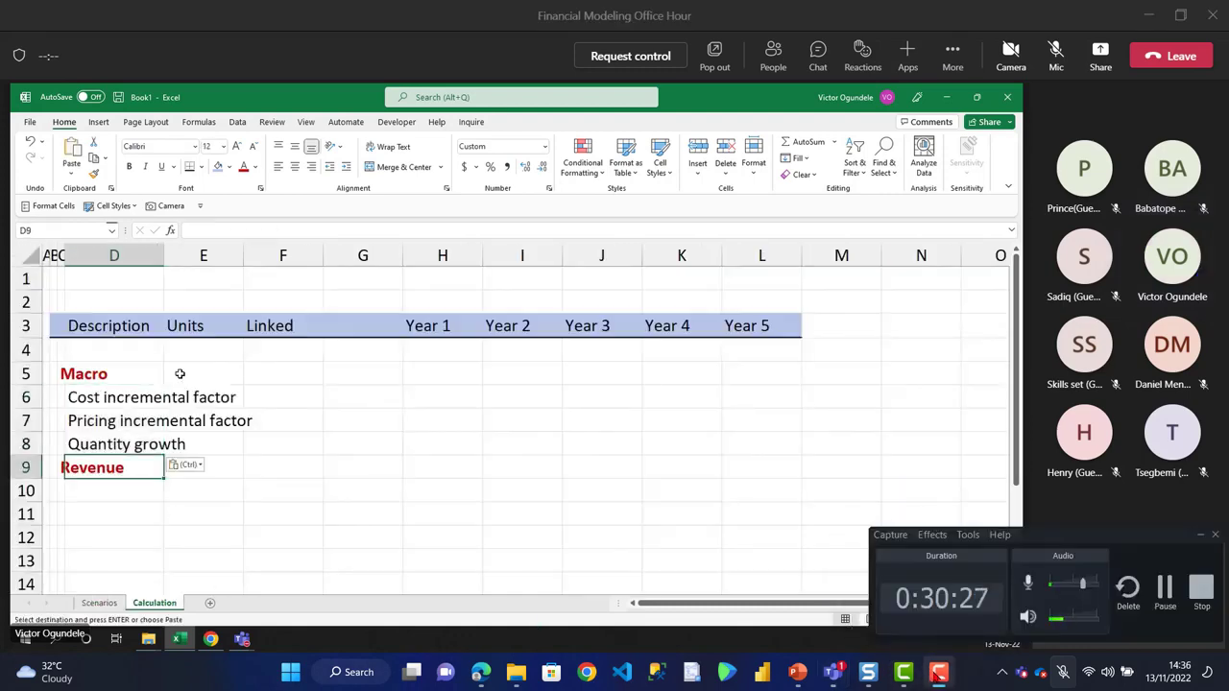
pyautogui.hotkey('shift', 'space')
pyautogui.hotkey('ctrl', 'shift', '+')
# - Delete the Quantity growth row from the Macro section
pyautogui.press('Up')
pyautogui.hotkey('shift', 'space')
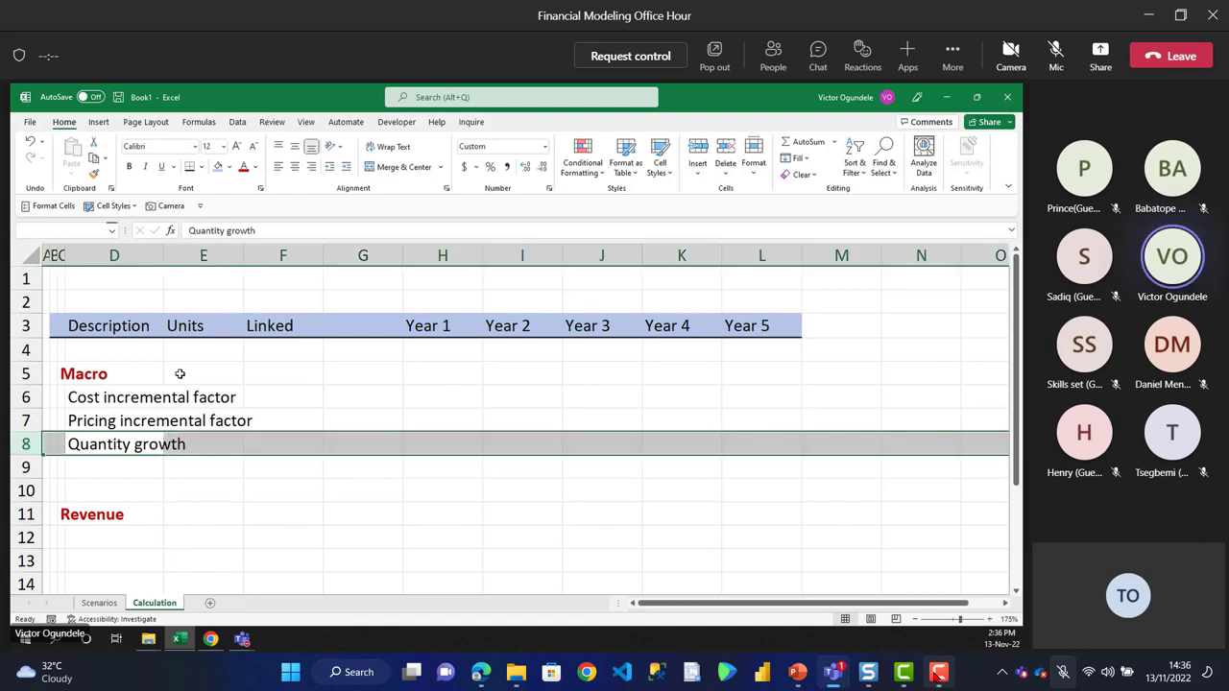
pyautogui.press('Delete')
# - AutoFit the width of column D to the labels in D6:D7
pyautogui.press('Up')
pyautogui.press('Up')
pyautogui.hotkey('shift', 'Down')
pyautogui.hotkey('alt', 'h')
pyautogui.press('o')
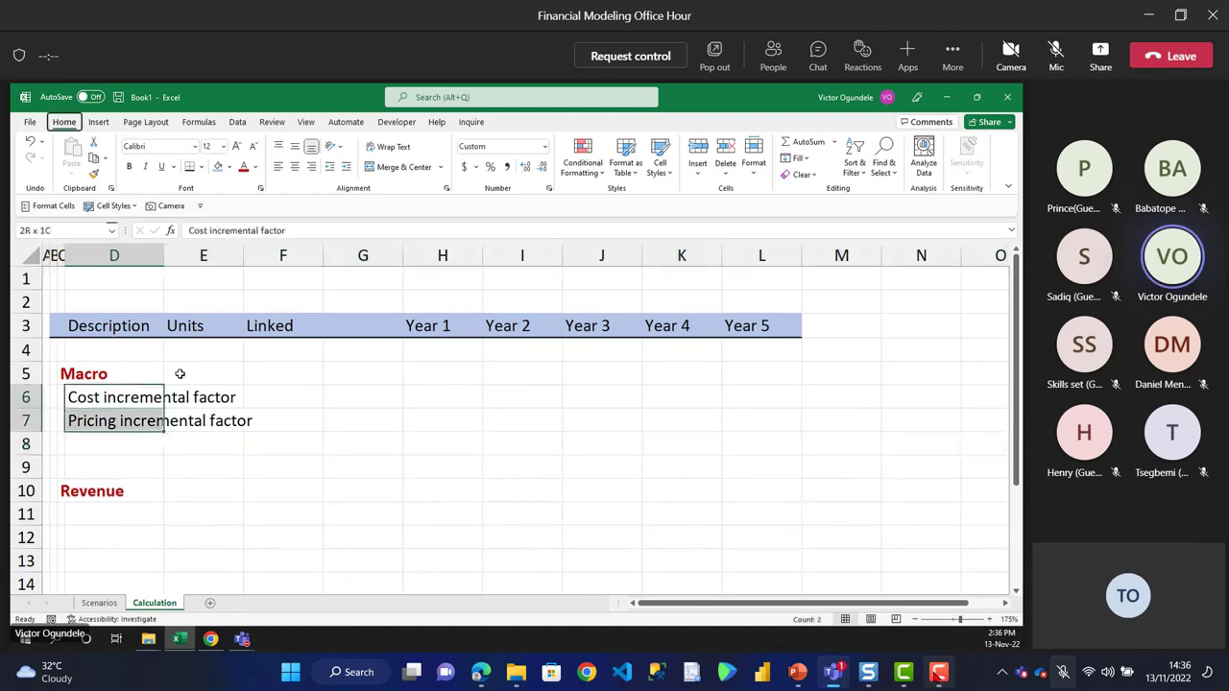
pyautogui.press('i')
# - Enter the unit [%] in E6 and fill it down to E7
pyautogui.press('Right')
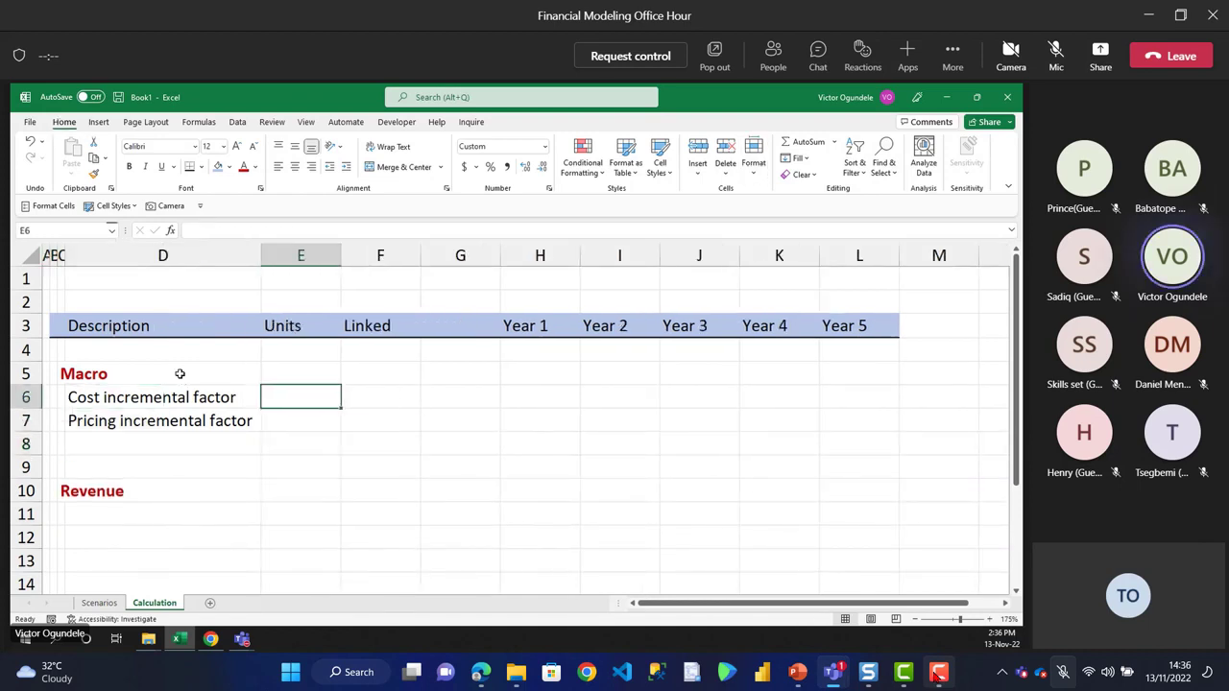
pyautogui.write('[%]')
pyautogui.press('Return')
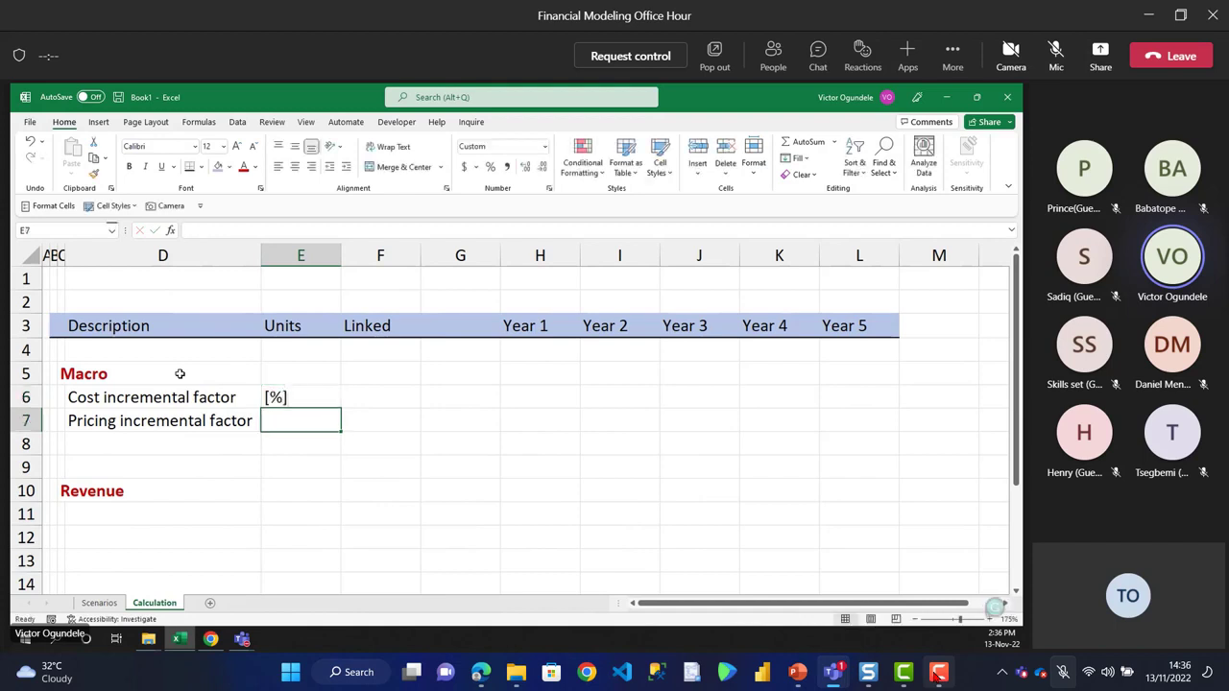
pyautogui.hotkey('ctrl', 'd')
# - Link F6 to the cost incremental factor with =Scenarios!G16 and fill the link down to F7
pyautogui.press('Up')
pyautogui.press('Right')
pyautogui.press('Right')
pyautogui.press('Left')
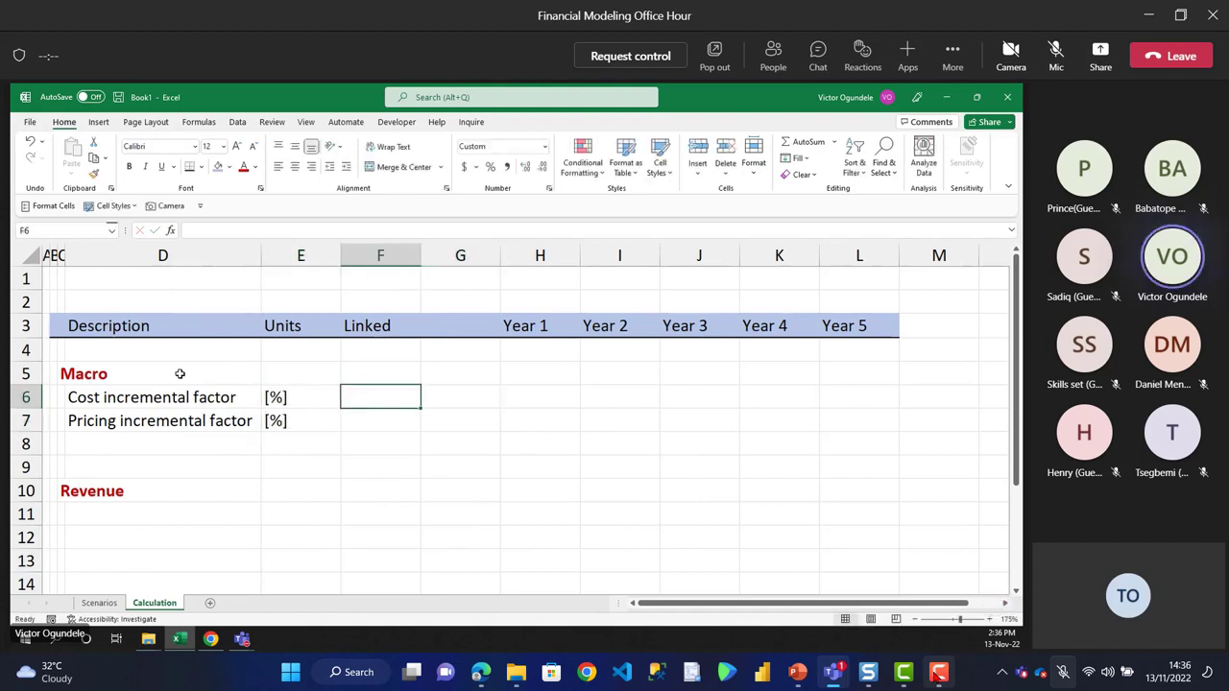
pyautogui.write('=')
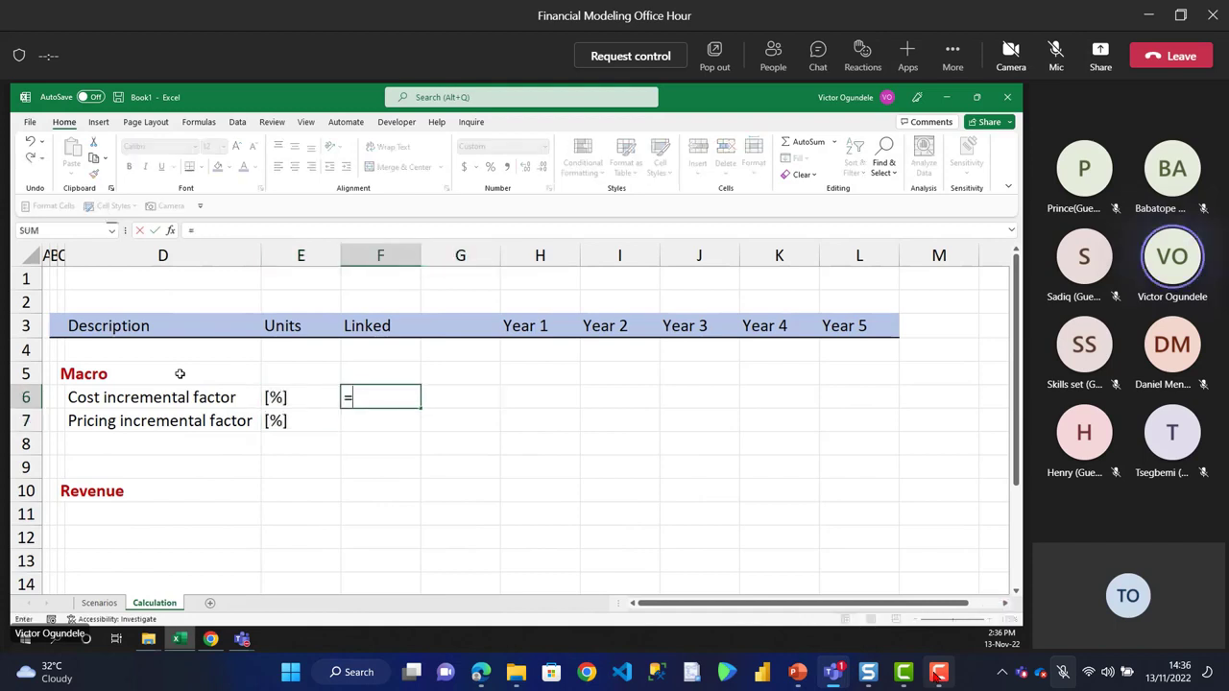
pyautogui.click(99, 602)
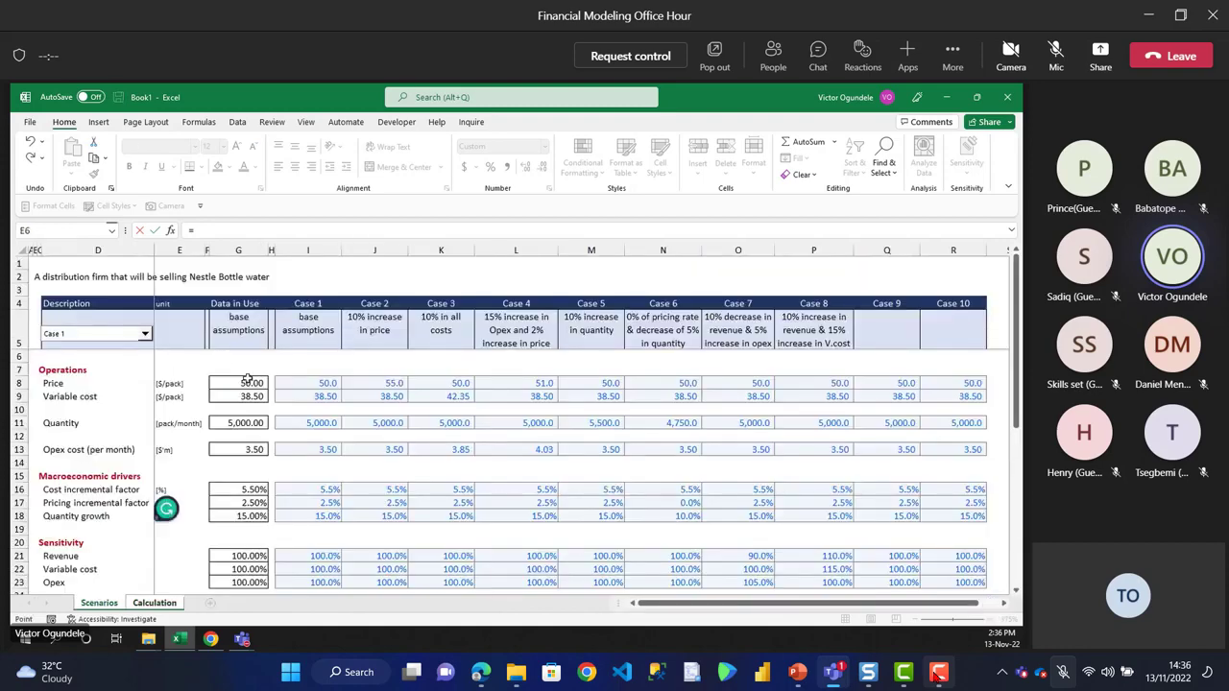
pyautogui.click(241, 488)
pyautogui.press('Return')
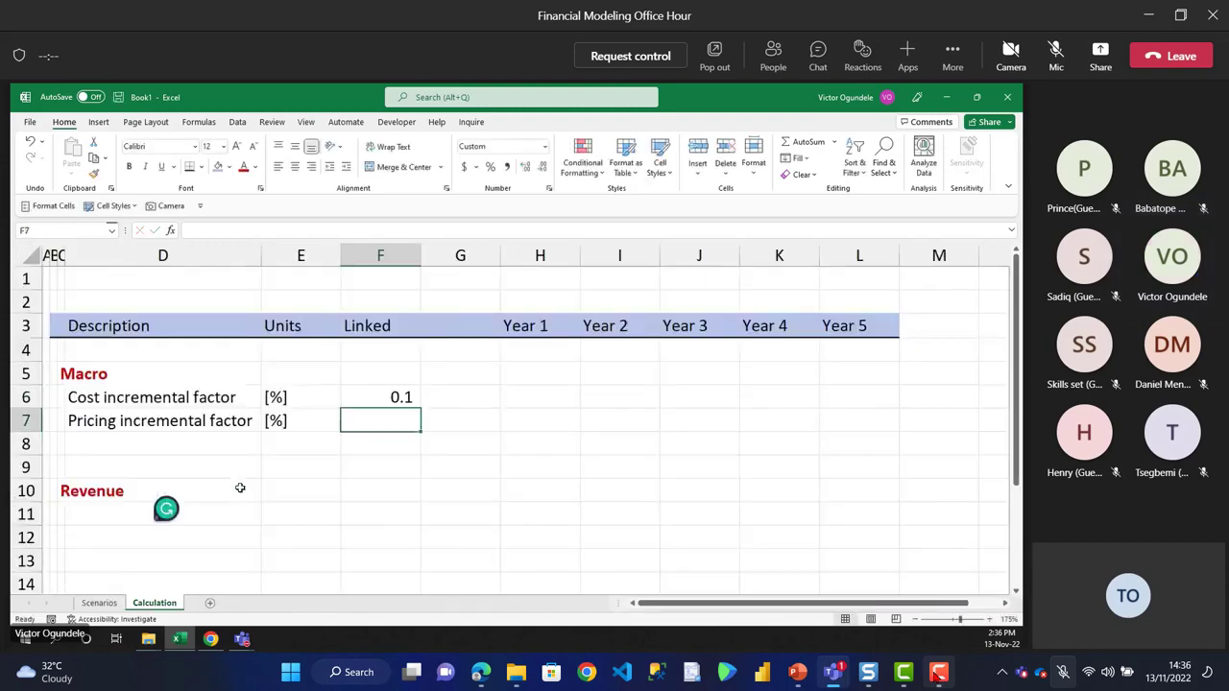
pyautogui.hotkey('ctrl', 'd')
# - Format the linked factors in F6:F7 as percentages with two decimal places
pyautogui.press('Up')
pyautogui.hotkey('shift', 'Down')
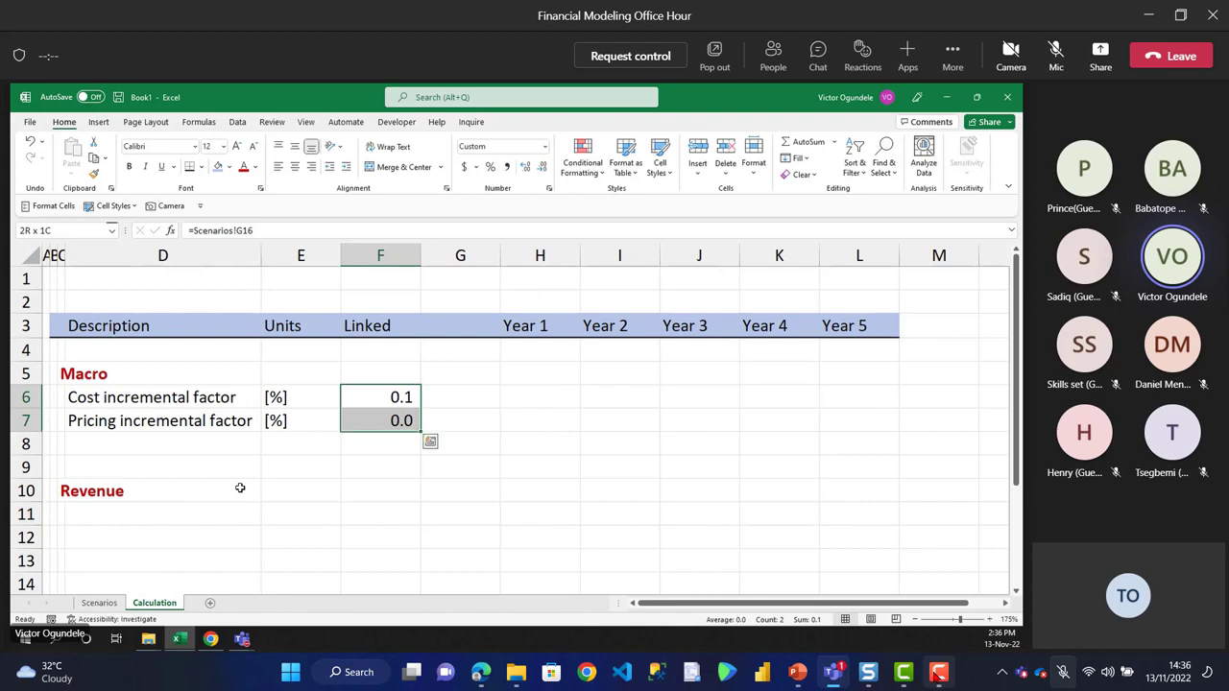
pyautogui.hotkey('ctrl', 'shift', '5')
pyautogui.hotkey('alt', 'h')
pyautogui.press('0')
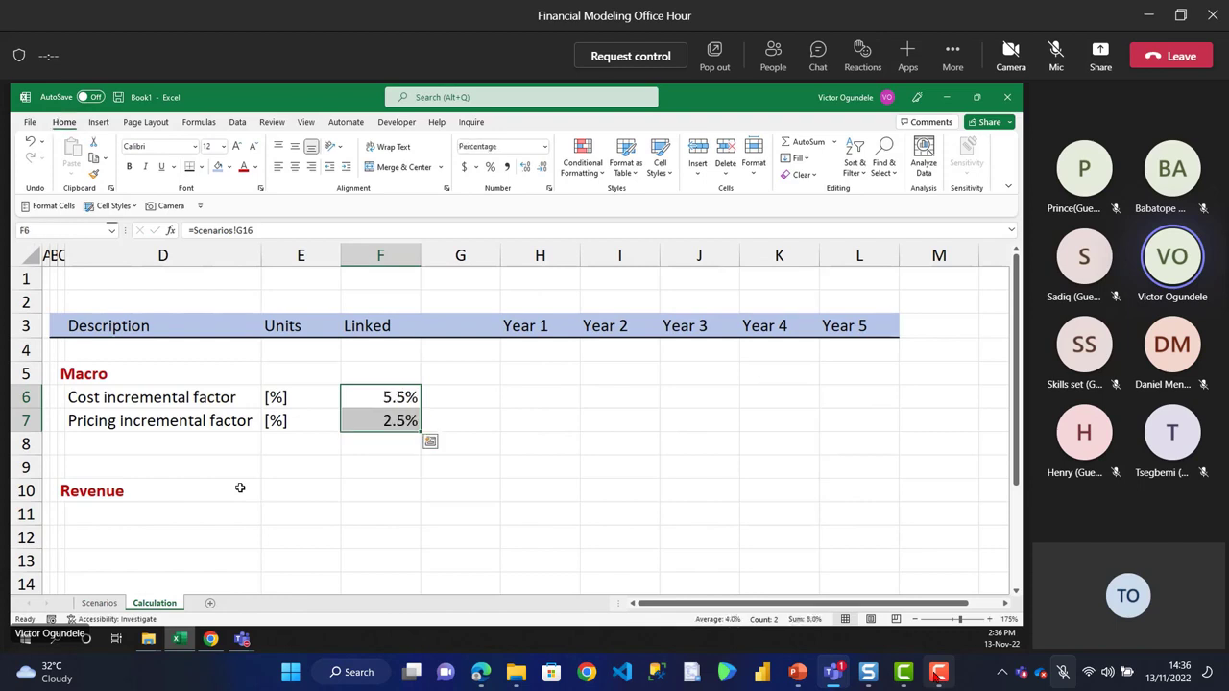
pyautogui.press('alt')
pyautogui.press('h')
pyautogui.press('0')
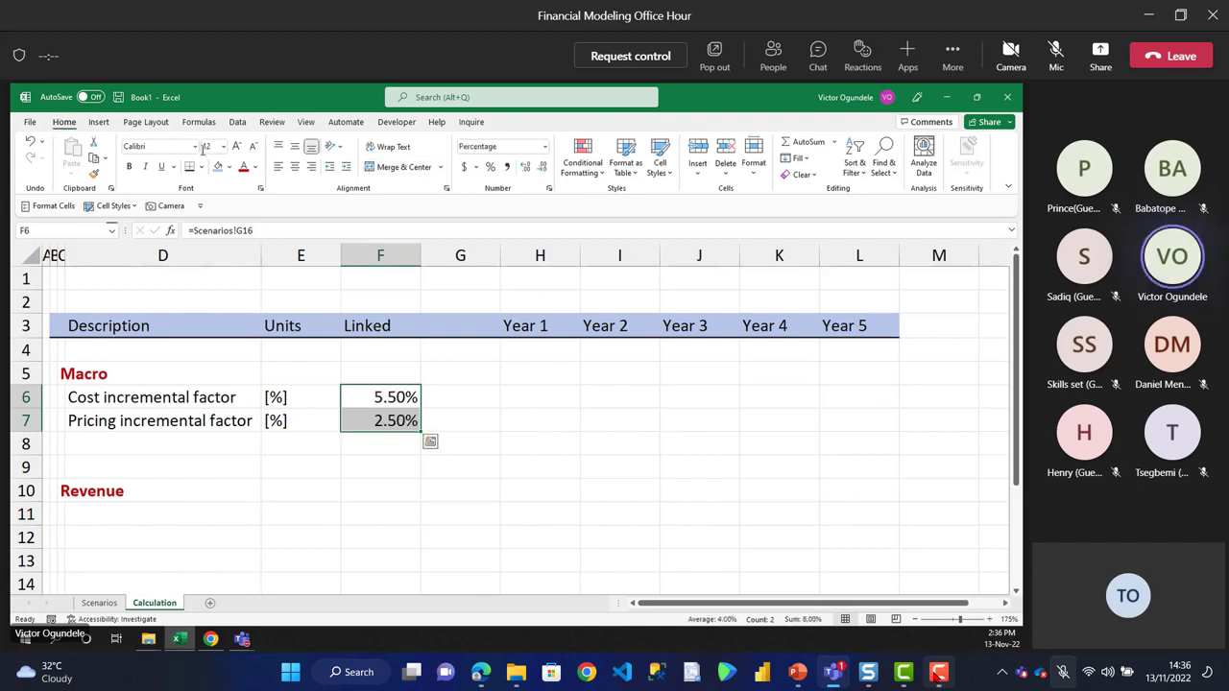
# - Give the linked factors in F6:F7 a dark red font and all borders
pyautogui.click(255, 167)
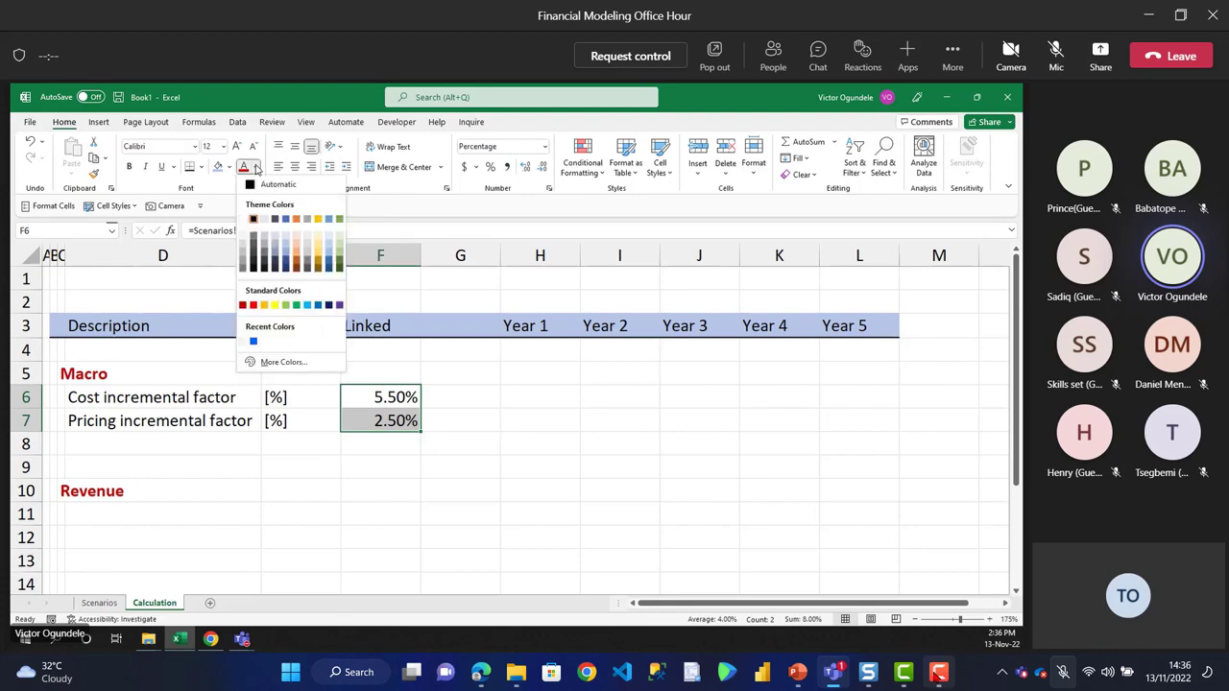
pyautogui.click(244, 305)
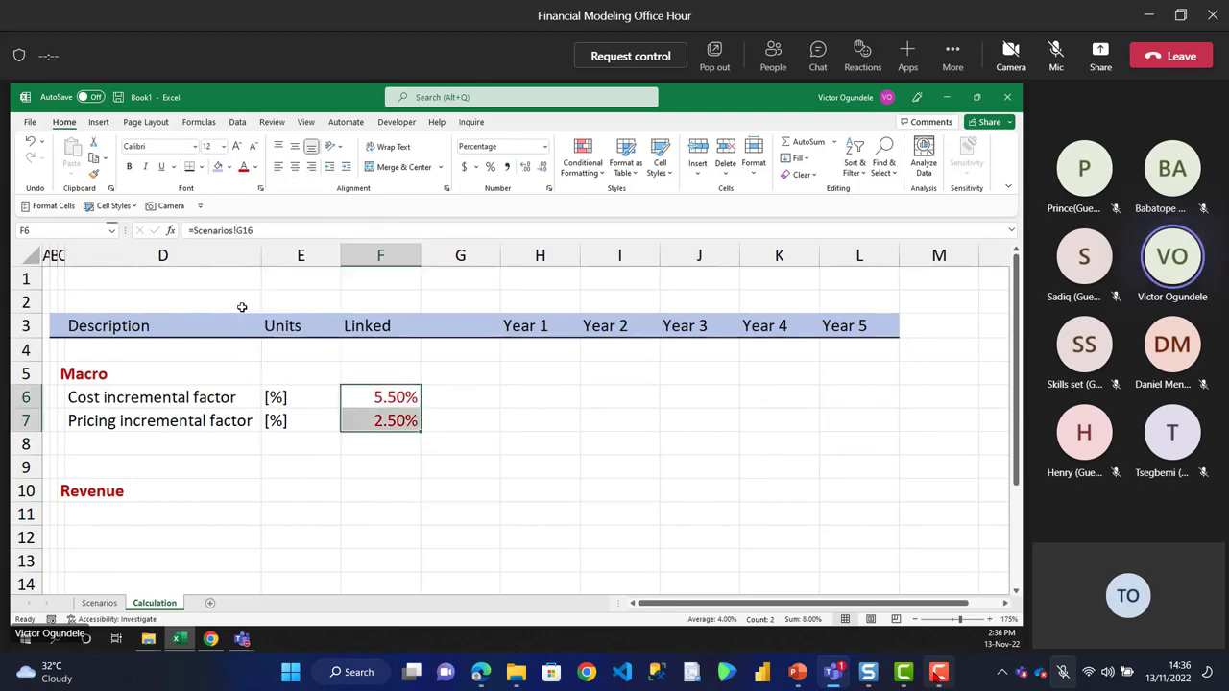
pyautogui.click(201, 167)
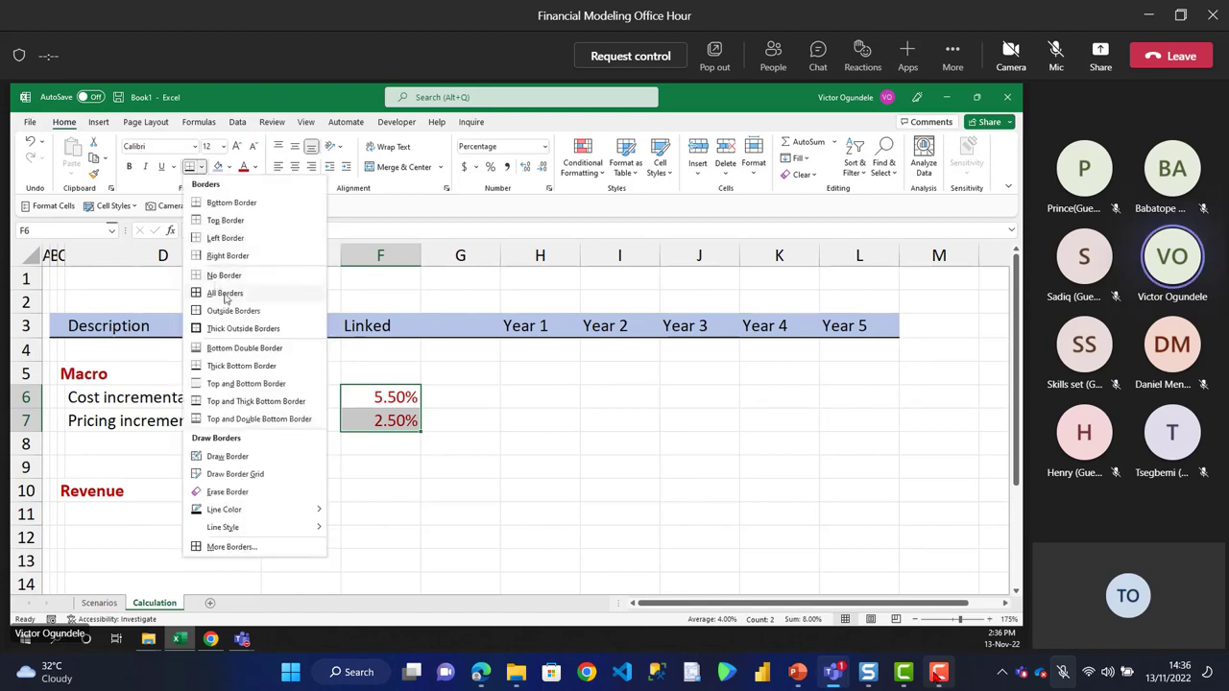
pyautogui.click(221, 292)
pyautogui.click(530, 411)
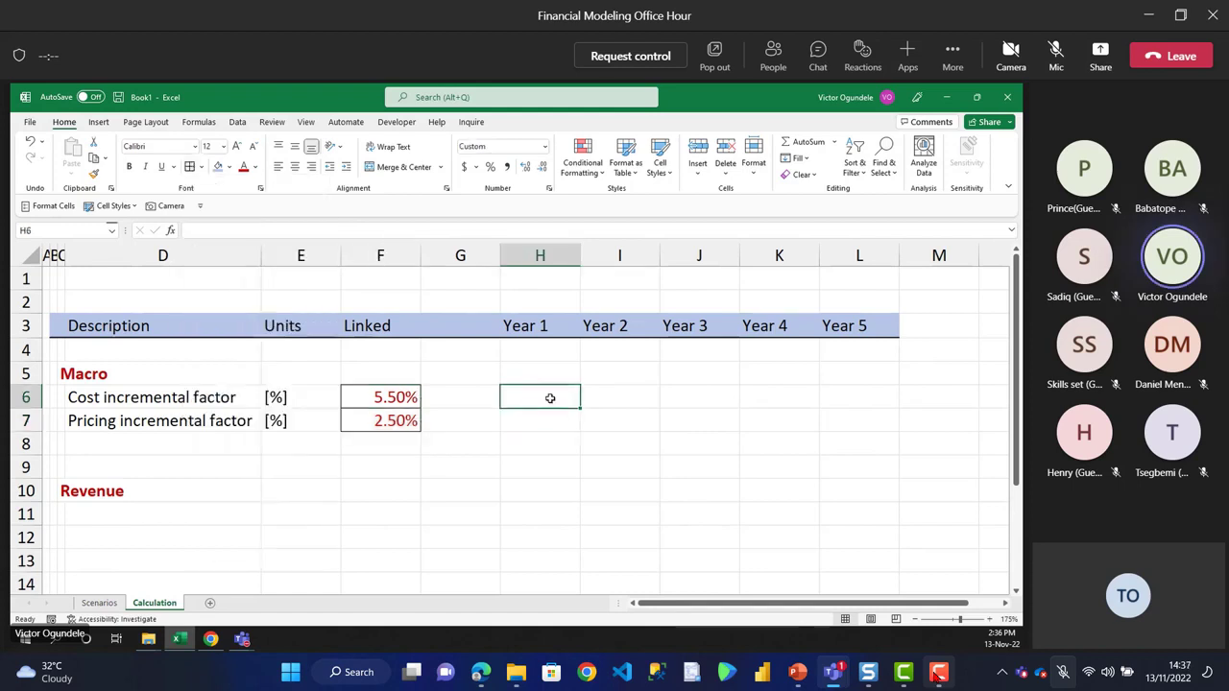
pyautogui.press('Up')
pyautogui.press('Left')
pyautogui.press('Left')
pyautogui.hotkey('shift', 'space')
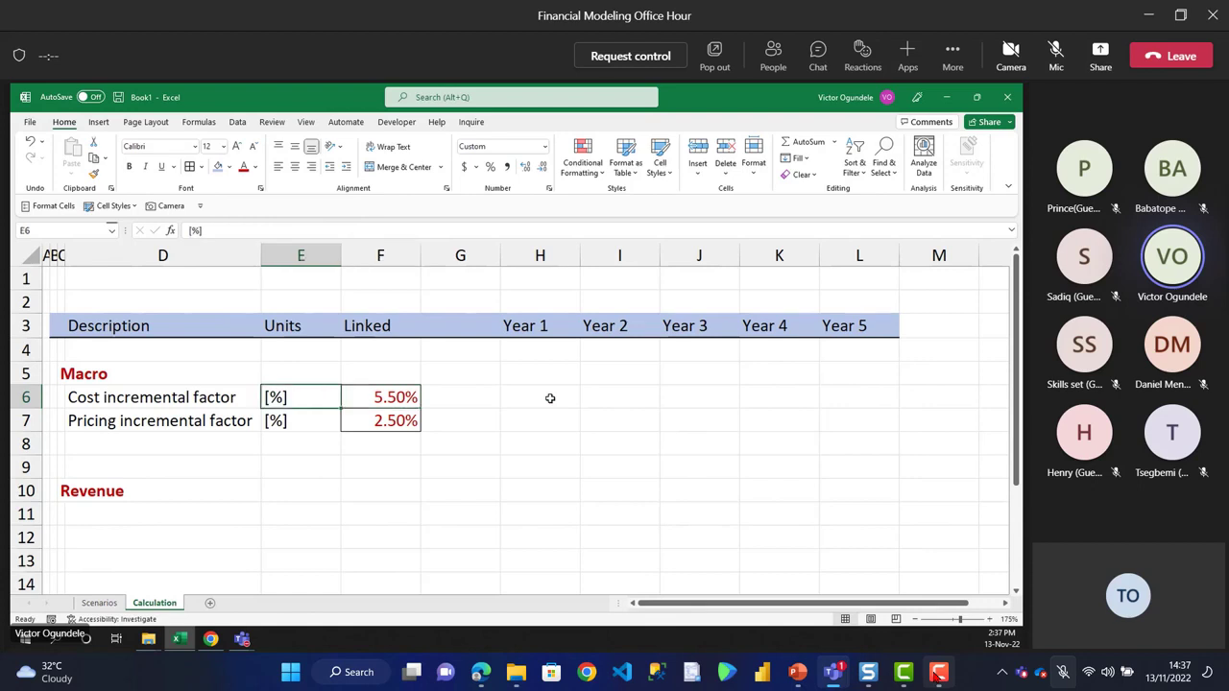
pyautogui.hotkey('ctrl', 'shift', '+')
pyautogui.hotkey('ctrl', 'shift', '+')
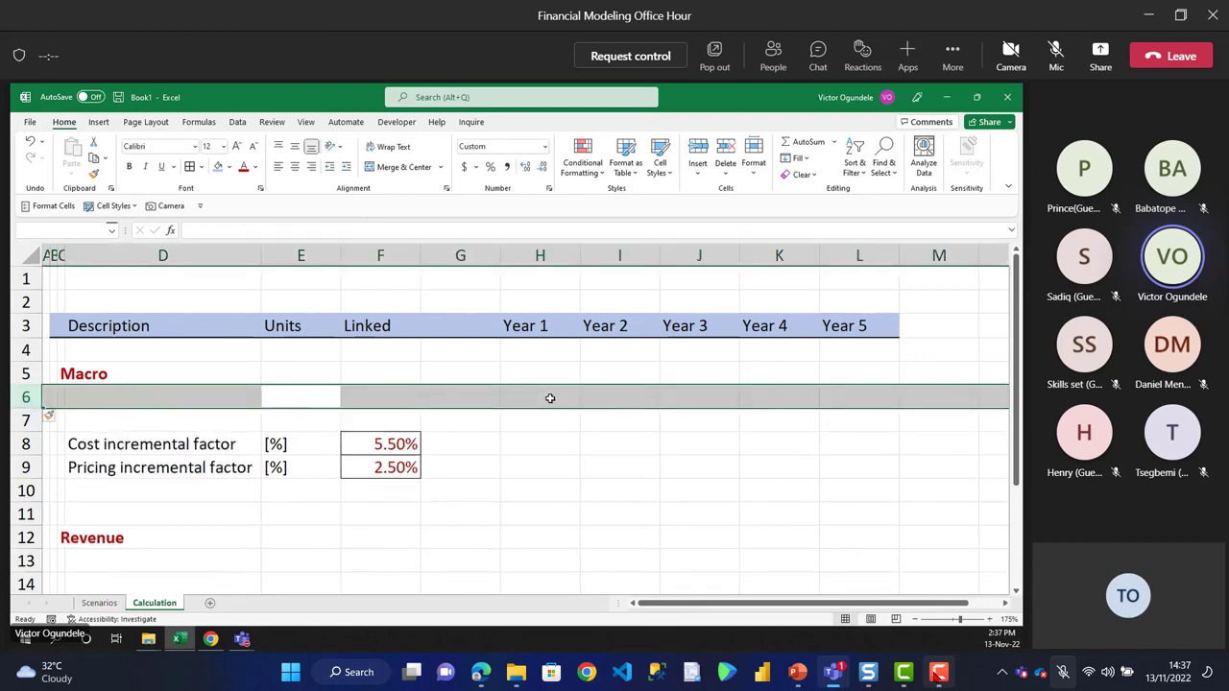
pyautogui.hotkey('ctrl', '-')
pyautogui.hotkey('ctrl', '-')
# - Insert two blank rows above the Cost incremental factor row in row 6
pyautogui.press('Up')
pyautogui.press('Up')
pyautogui.press('Up')
pyautogui.press('Right')
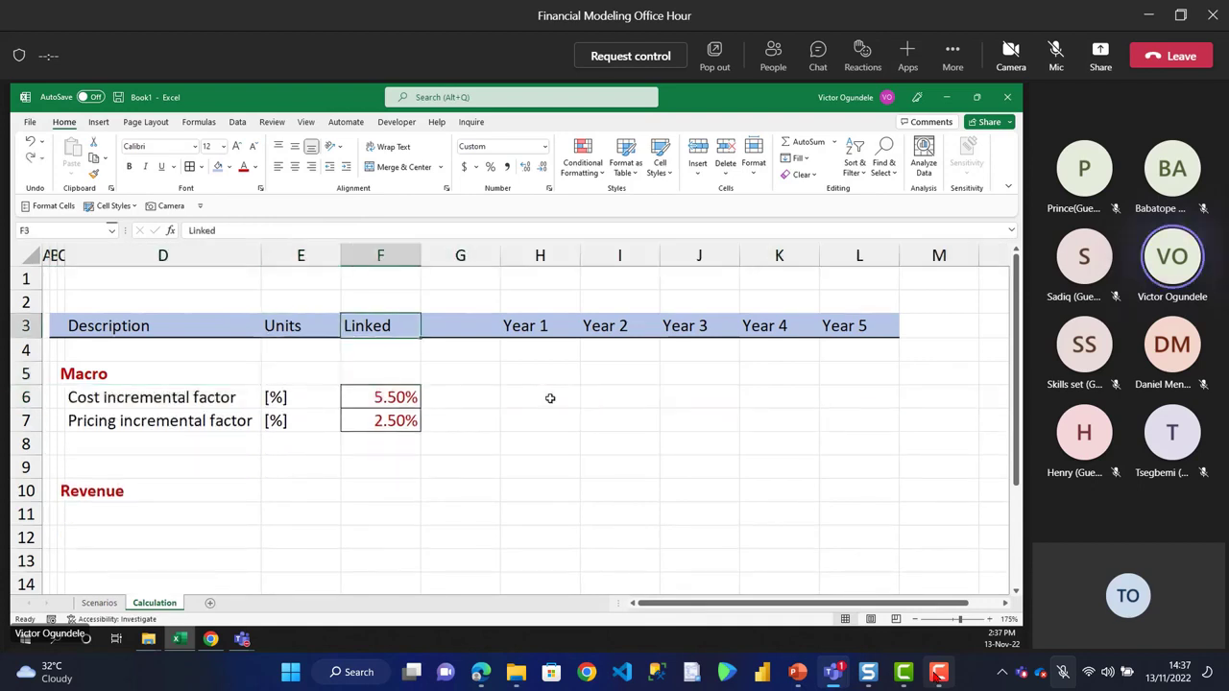
pyautogui.press('Right')
pyautogui.press('Right')
pyautogui.press('Down')
pyautogui.press('Down')
pyautogui.press('Down')
pyautogui.hotkey('shift', 'space')
pyautogui.hotkey('ctrl', 'shift', '+')
pyautogui.hotkey('ctrl', 'shift', '+')
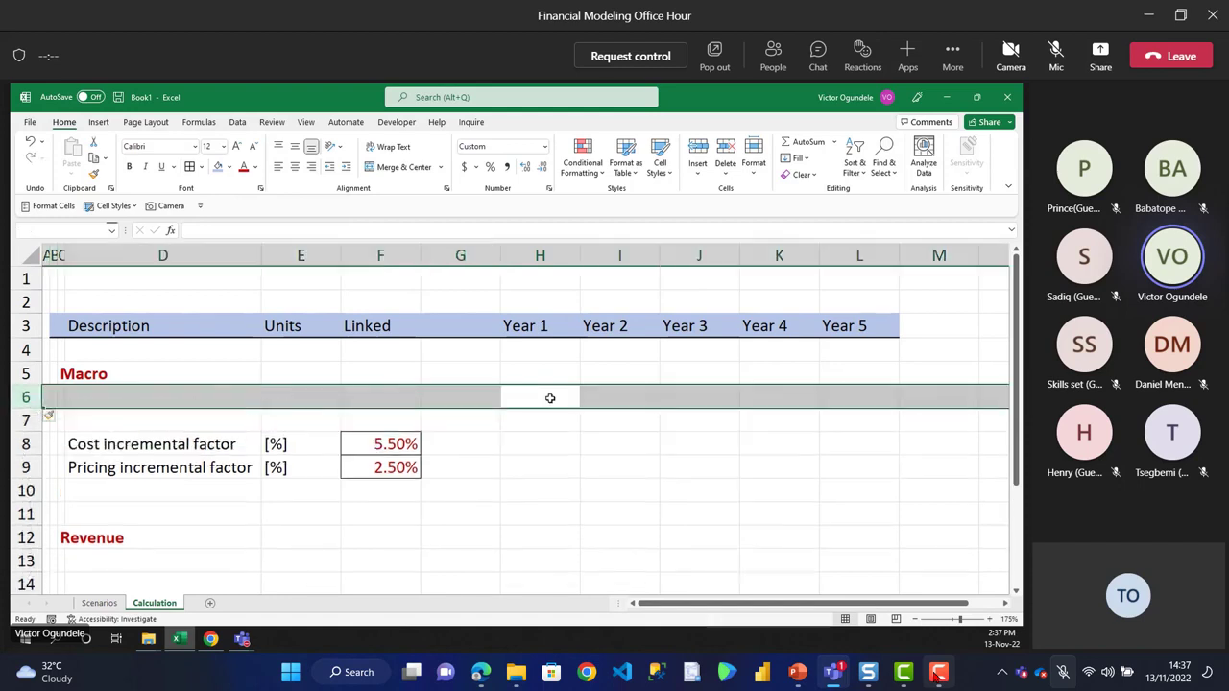
# - Enter the label Period count in D6
pyautogui.press('Left')
pyautogui.press('Left')
pyautogui.press('Left')
pyautogui.press('Left')
pyautogui.press('Left')
pyautogui.press('Right')
pyautogui.write('Pe')
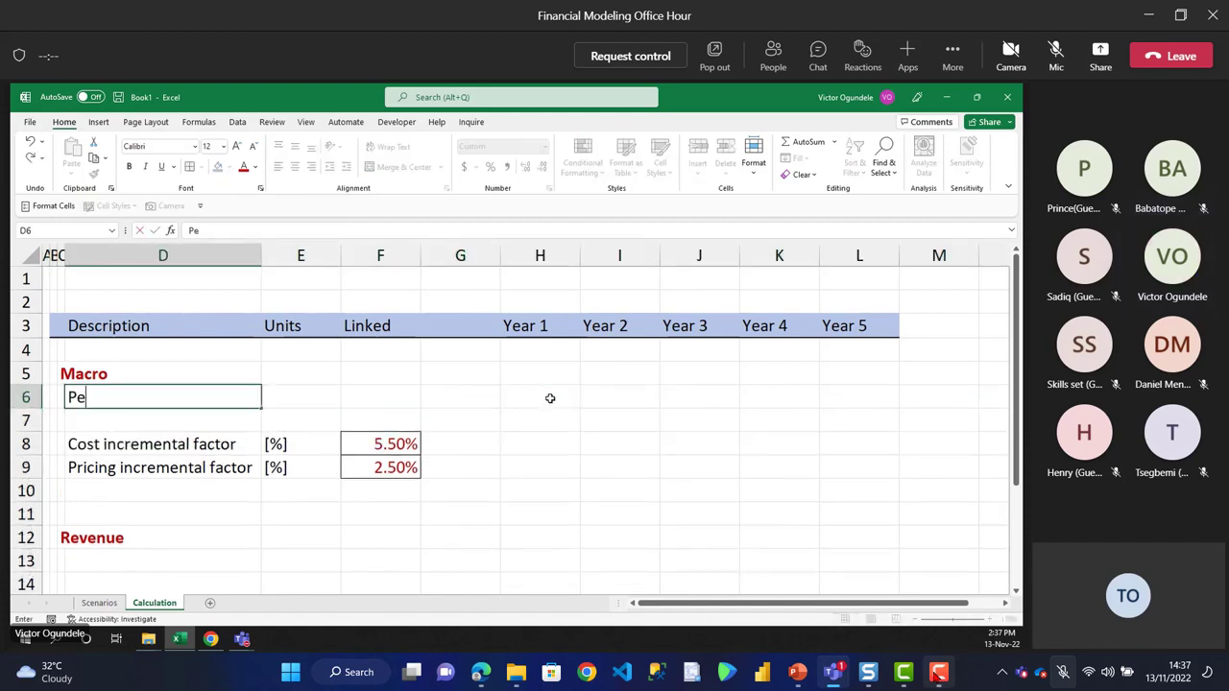
pyautogui.write('riod count')
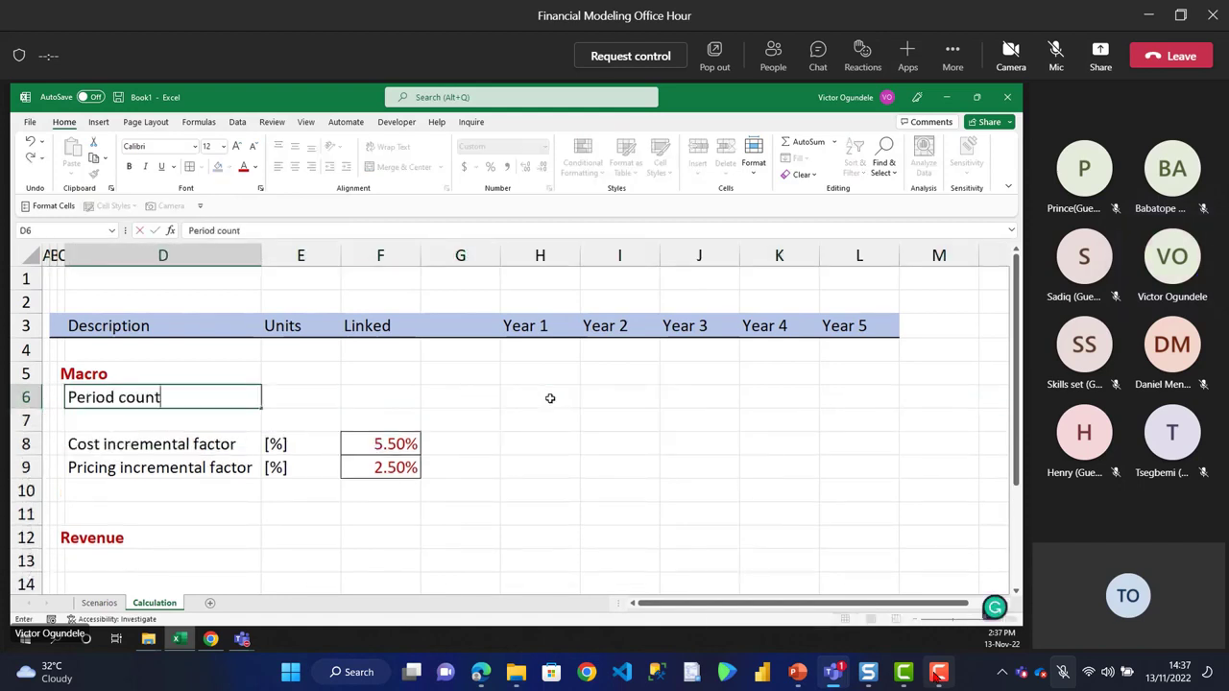
pyautogui.press('Up')
# - Extend the Macro heading in C5 to Macroeconomic
pyautogui.press('Left')
pyautogui.press('F2')
pyautogui.write('ec')
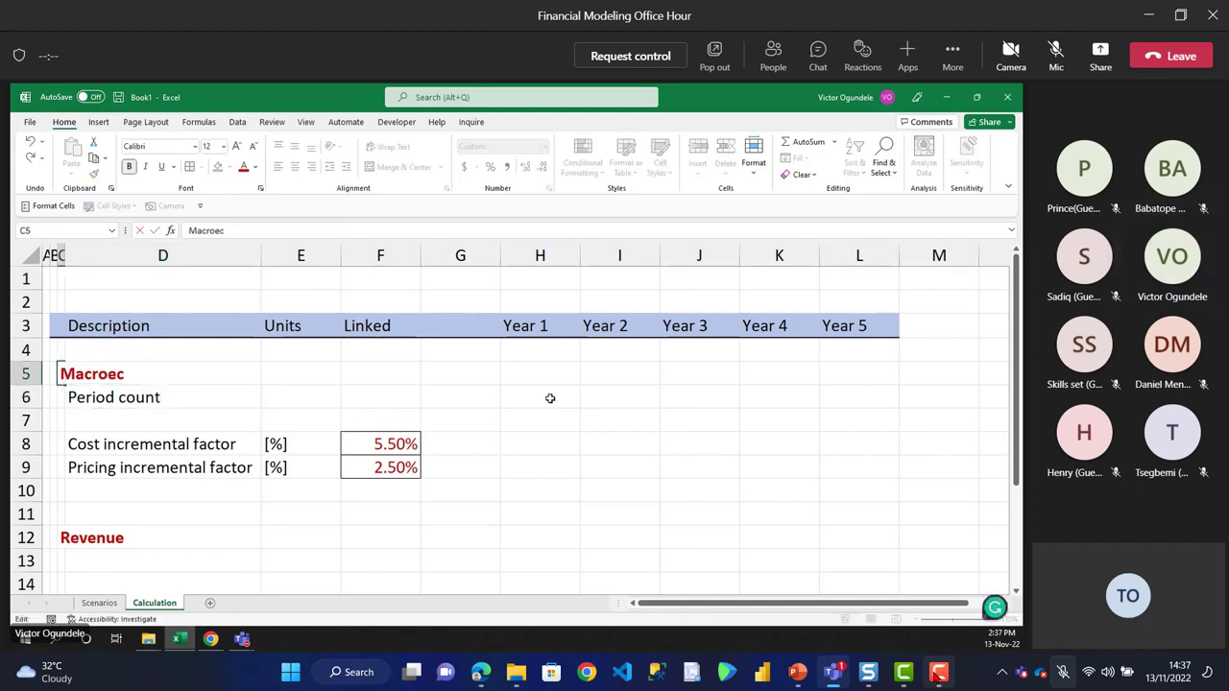
pyautogui.write('onom')
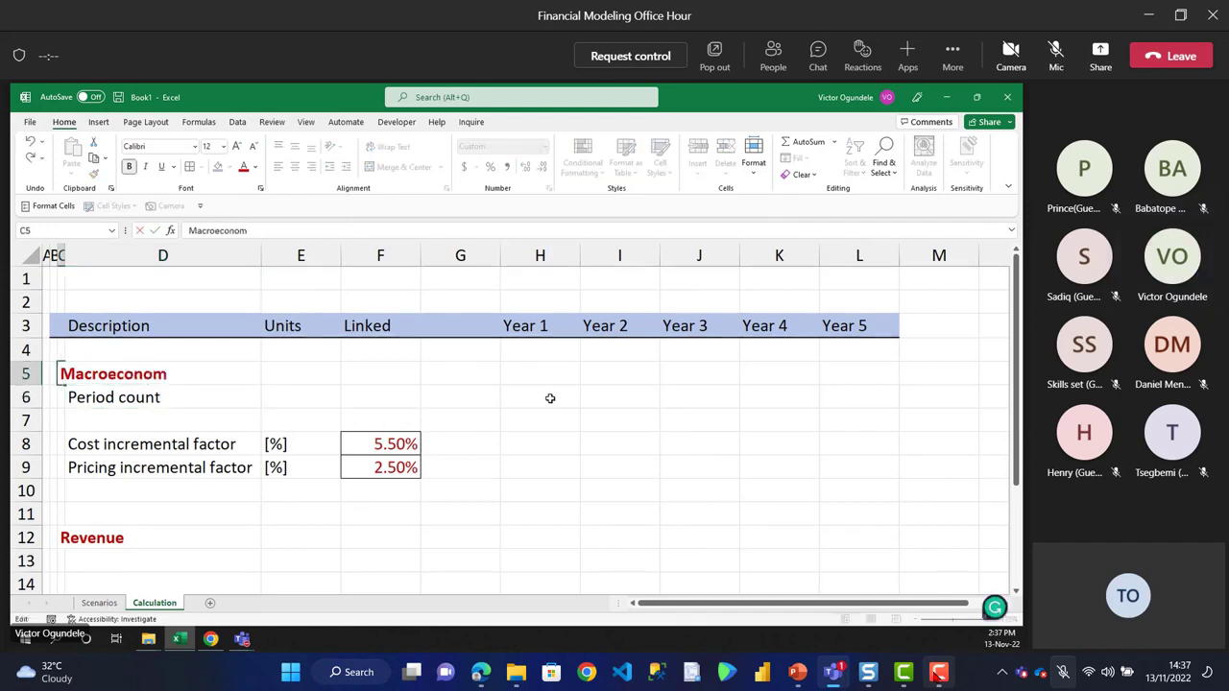
pyautogui.write('ic')
pyautogui.press('Return')
# - Enter the period counter formula =G6+1 in H6 under Year 1
pyautogui.press('Right')
pyautogui.press('Right')
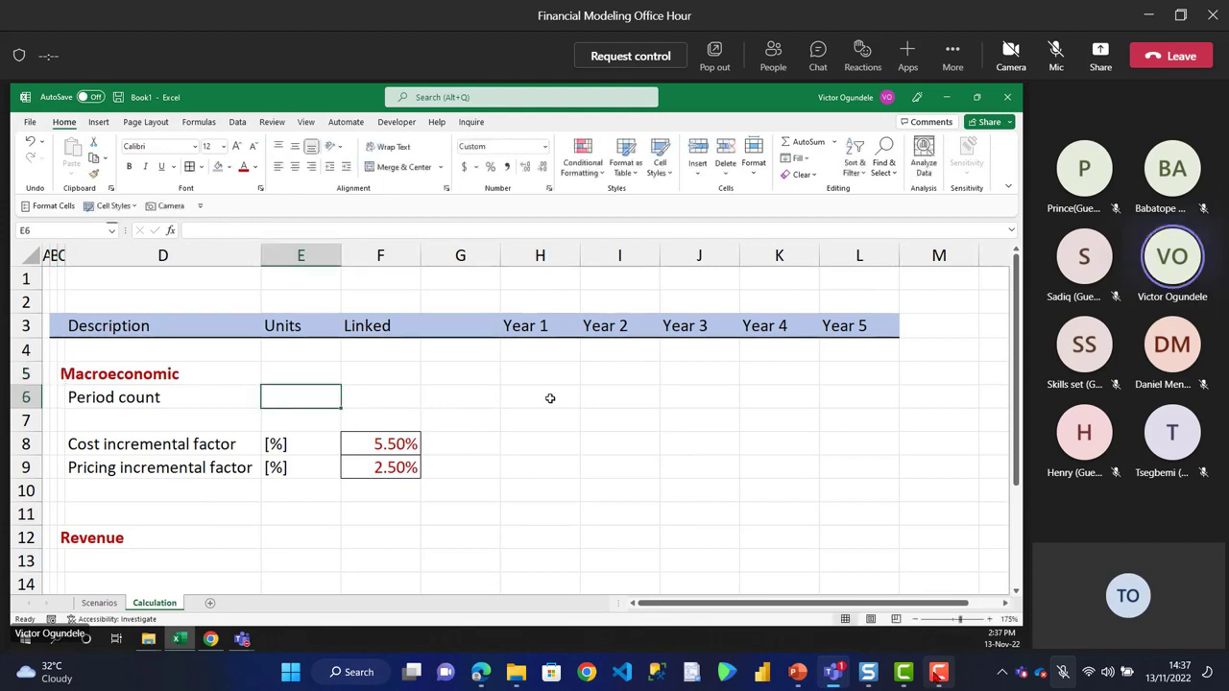
pyautogui.press('Right')
pyautogui.press('Right')
pyautogui.press('Right')
pyautogui.write('=')
pyautogui.press('Left')
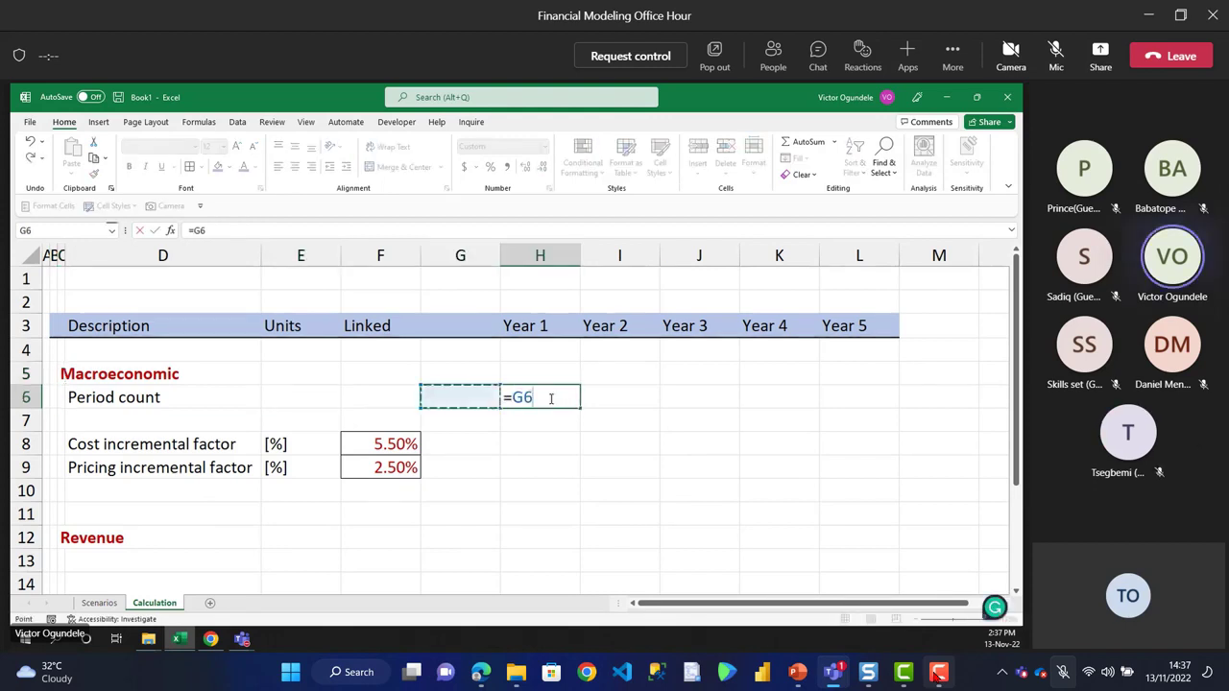
pyautogui.write('+1')
pyautogui.hotkey('ctrl', 'Return')
# - Fill the period counter formula from H6 across to L6 for Years 2 to 5
pyautogui.hotkey('shift', 'Right')
pyautogui.hotkey('shift', 'Right')
pyautogui.hotkey('shift', 'Right')
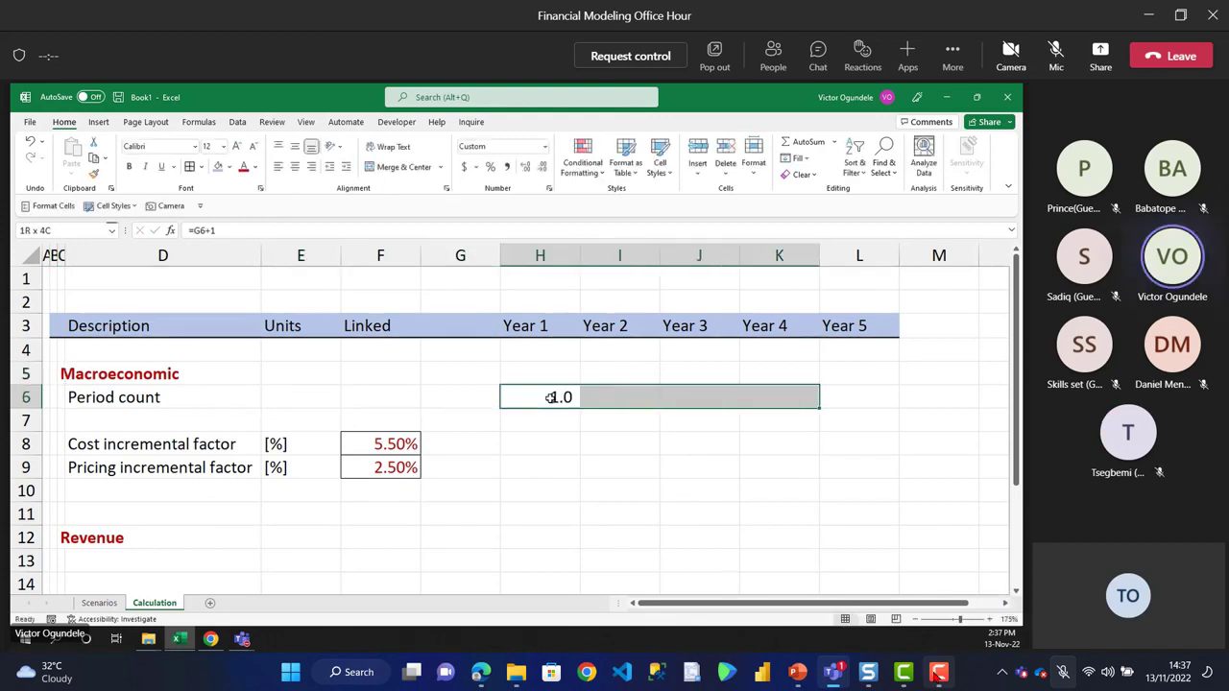
pyautogui.hotkey('shift', 'Right')
pyautogui.hotkey('ctrl', 'r')
# - Enter the Year 1 cost incremental factor formula =(1+$F8)^(H6-1) in H8
pyautogui.press('Down')
pyautogui.press('Down')
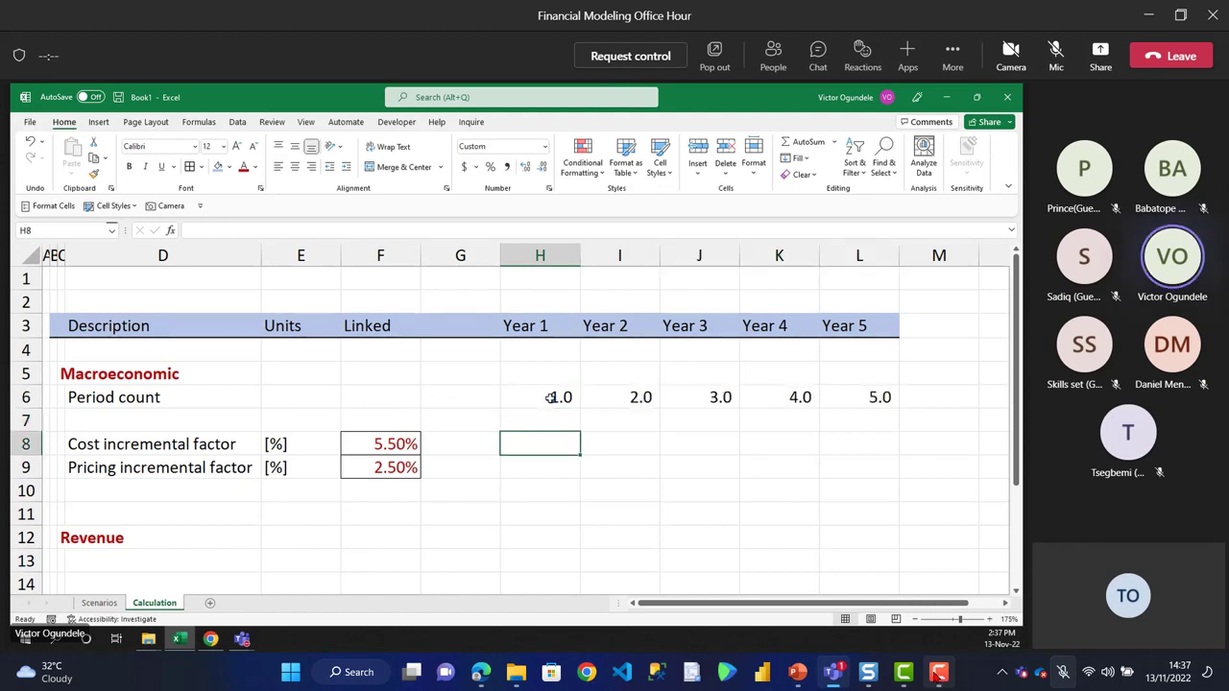
pyautogui.write('=(')
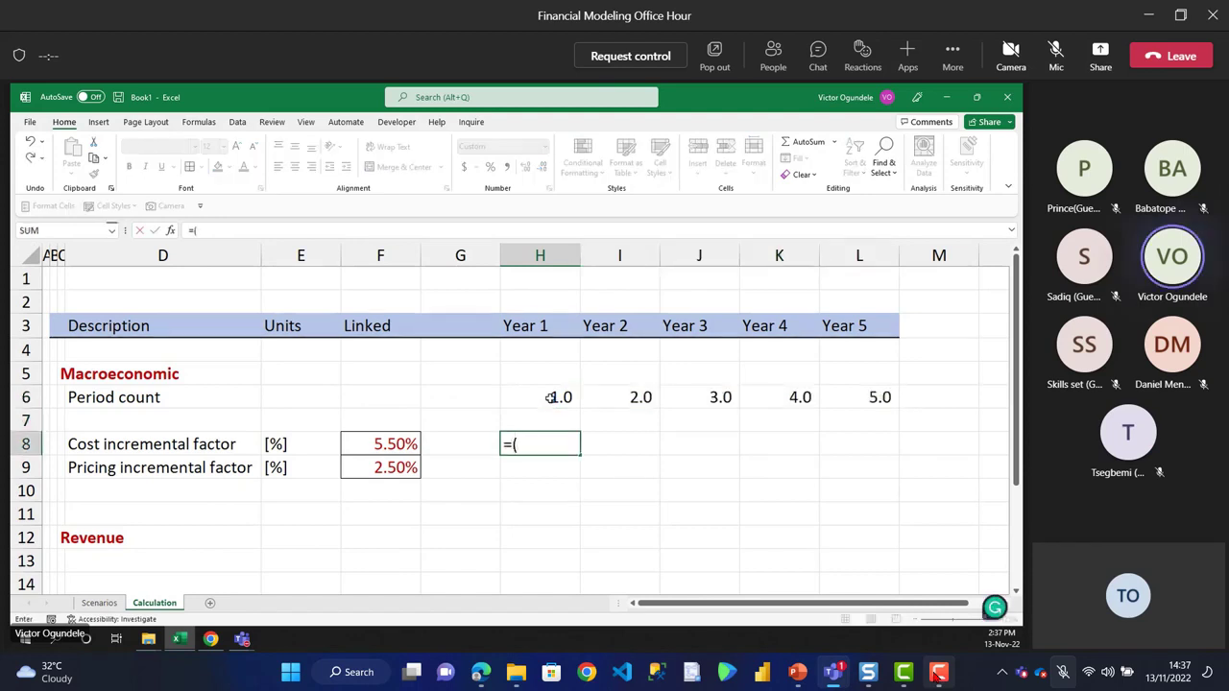
pyautogui.write('1+')
pyautogui.press('Left')
pyautogui.press('Left')
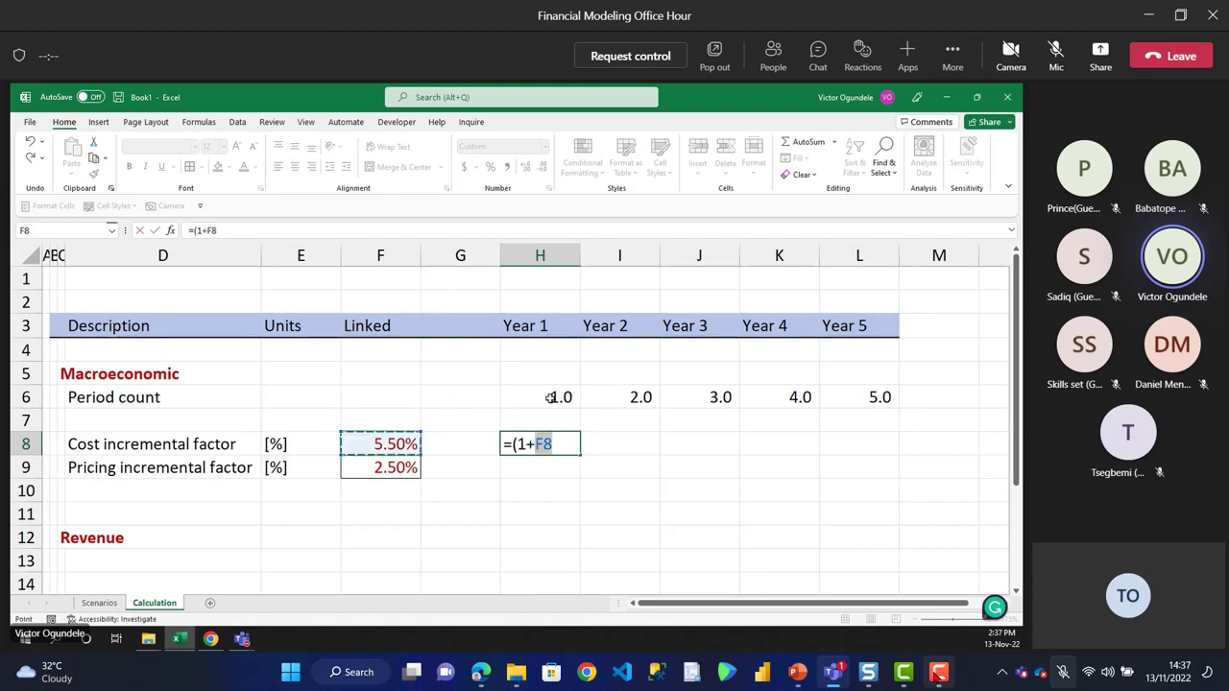
pyautogui.press('F4')
pyautogui.press('F4')
pyautogui.press('F4')
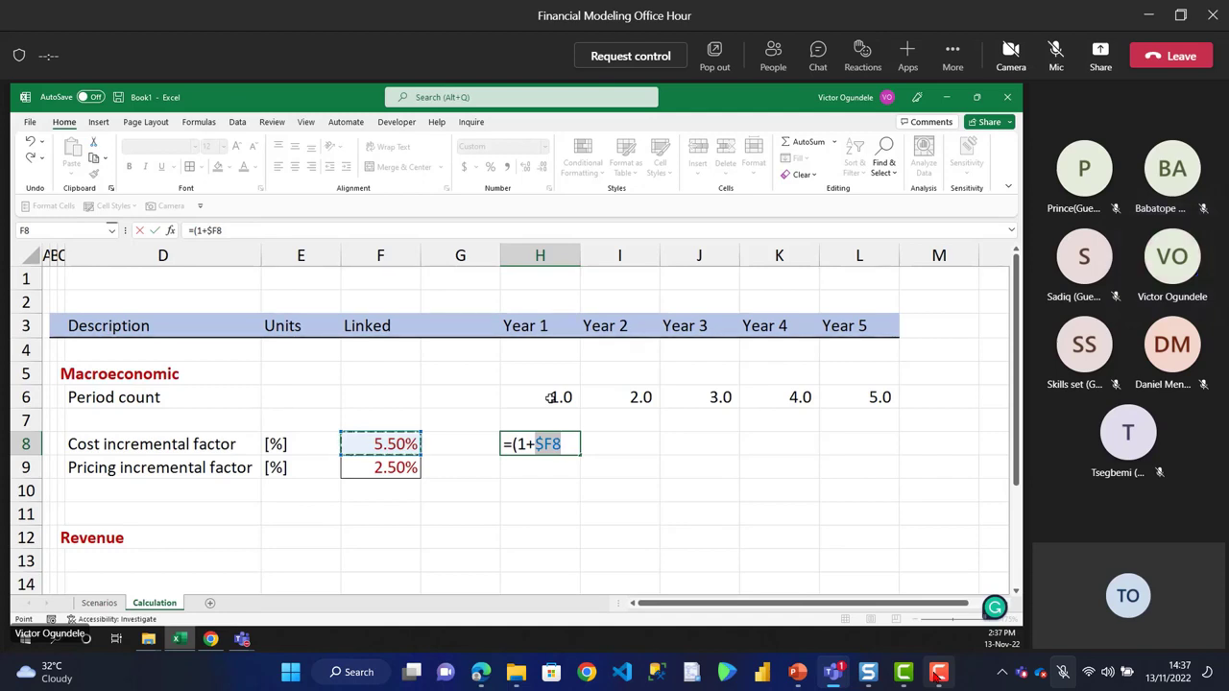
pyautogui.write(')')
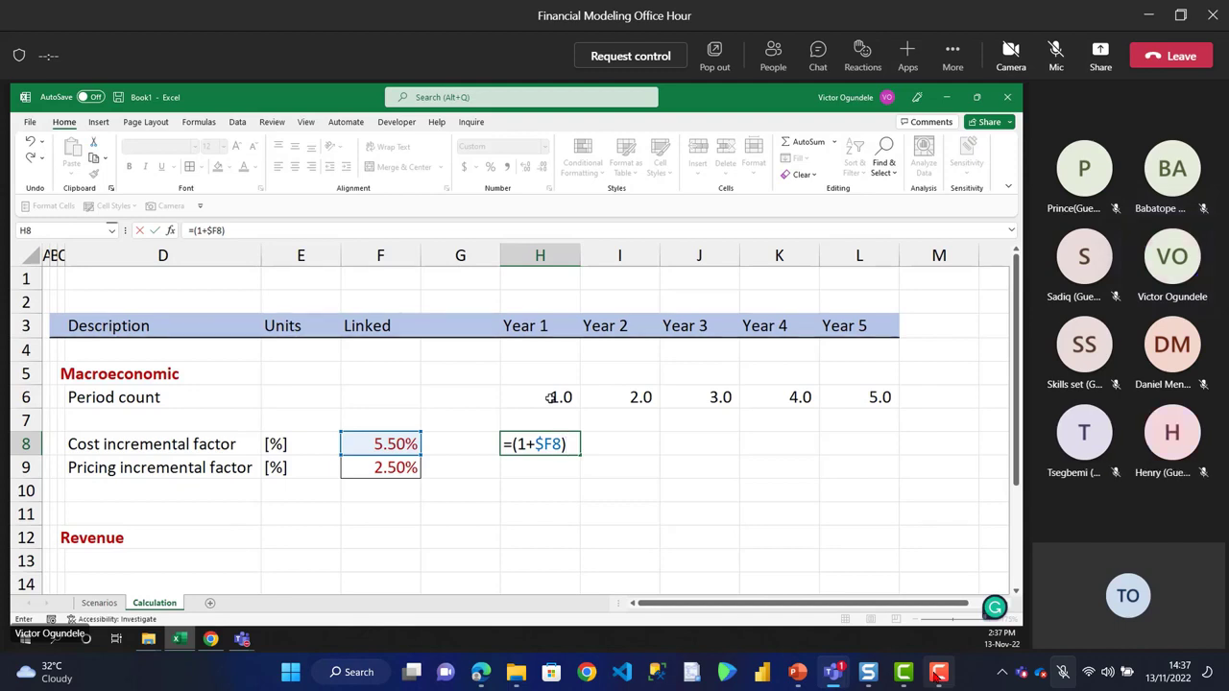
pyautogui.write('^(')
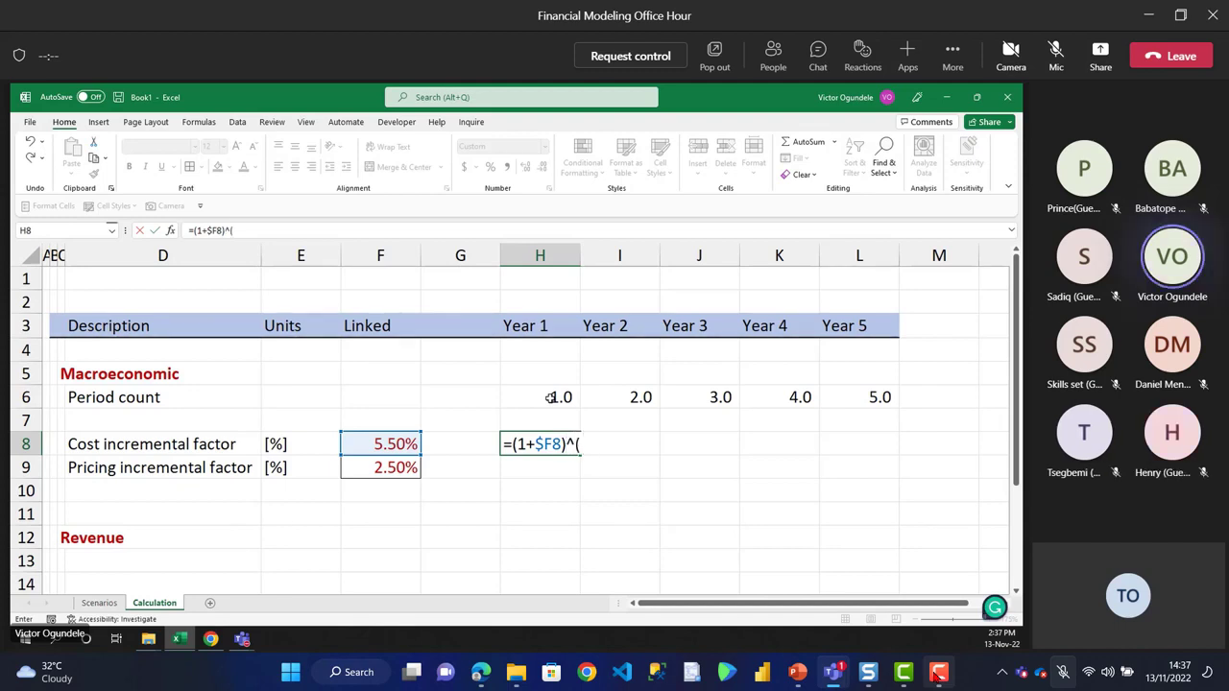
pyautogui.click(550, 397)
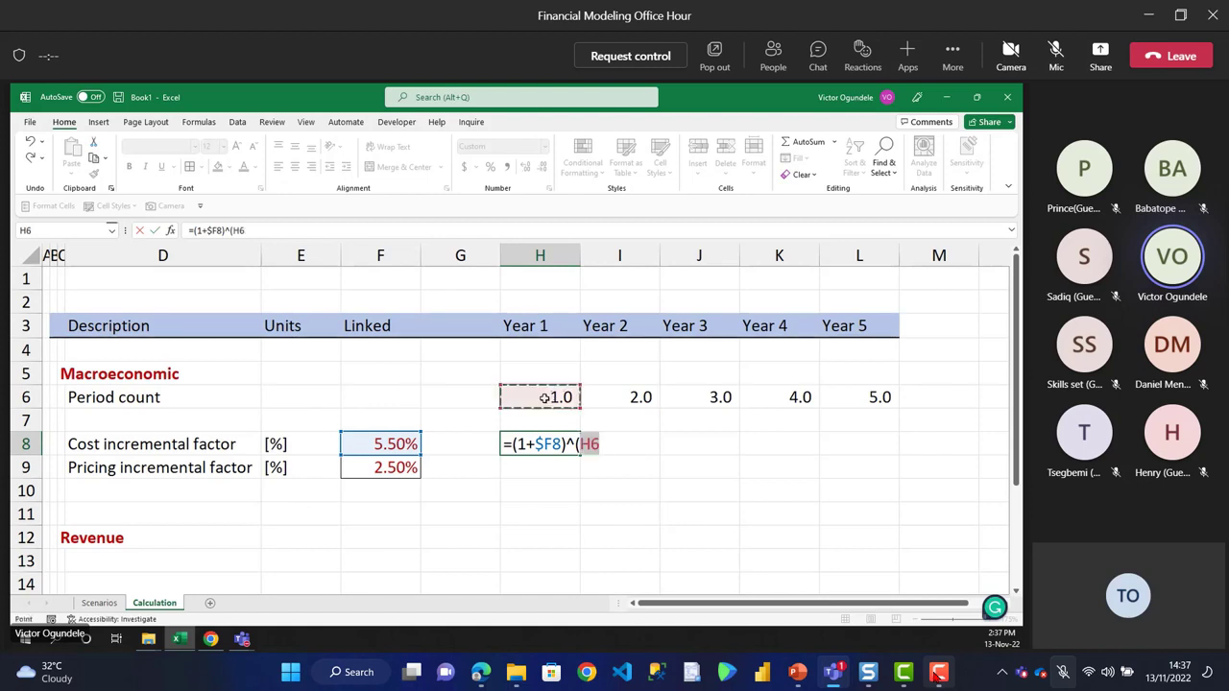
pyautogui.write('-')
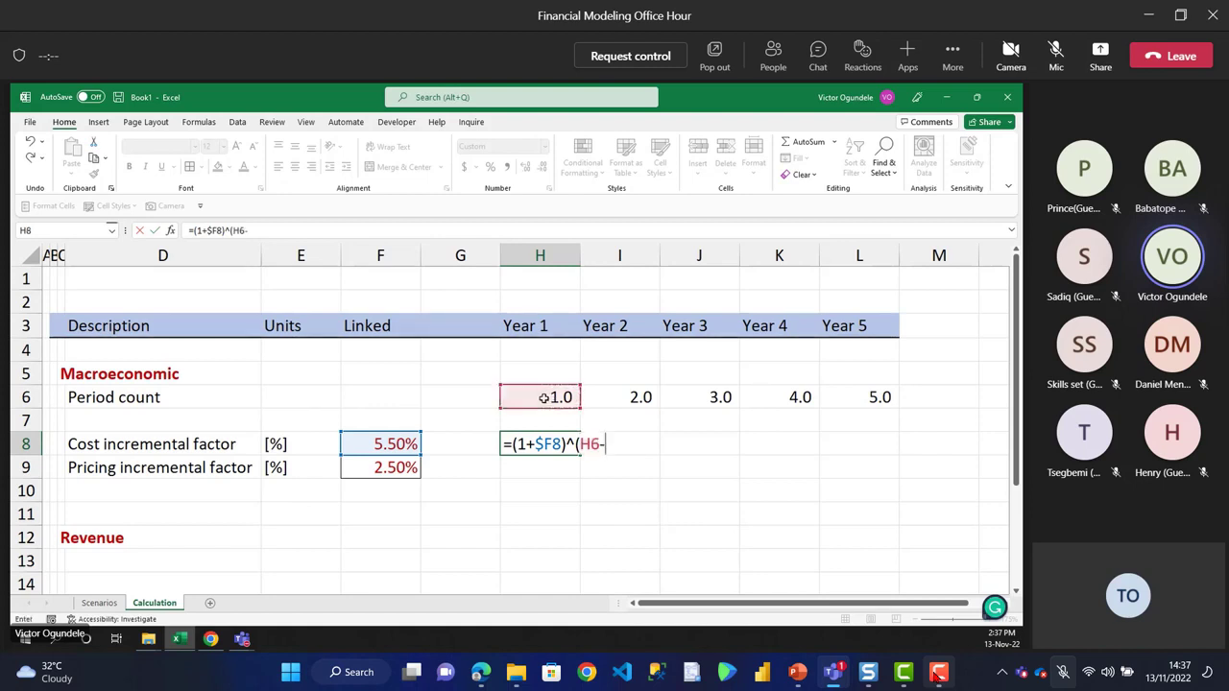
pyautogui.write('1')
pyautogui.hotkey('ctrl', 'Return')
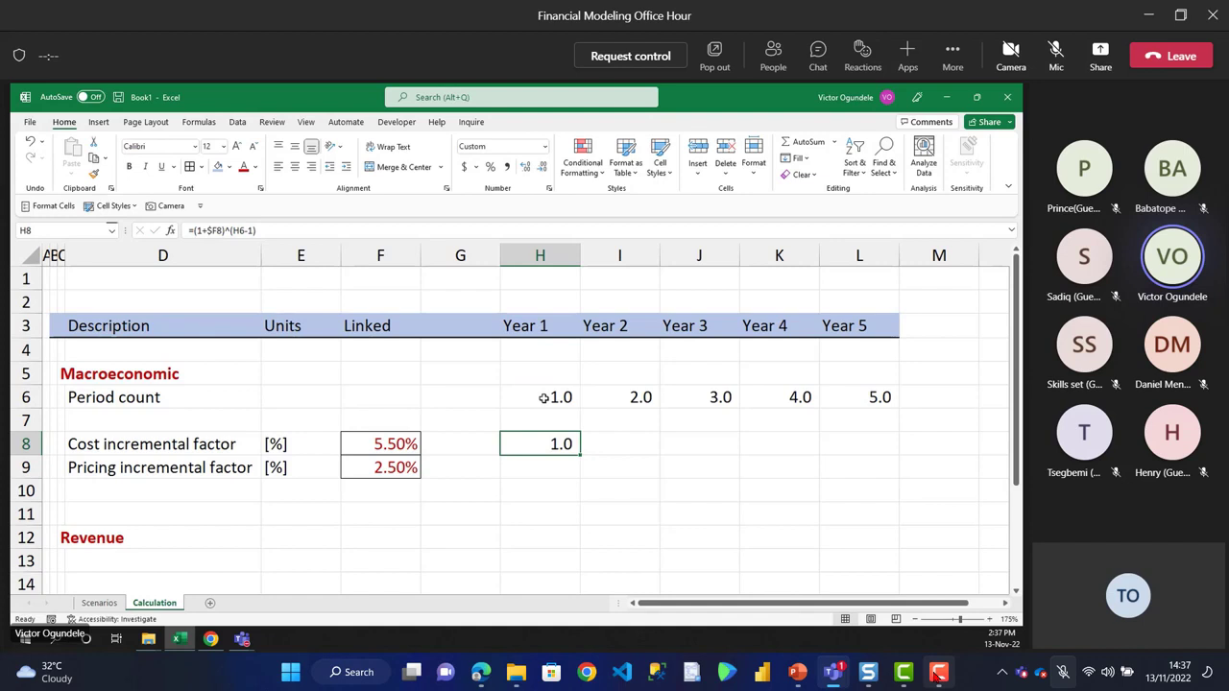
# - Copy the H8 factor formula down to the pricing row and fill both rows across to Year 5
pyautogui.press('Down')
pyautogui.hotkey('ctrl', 'd')
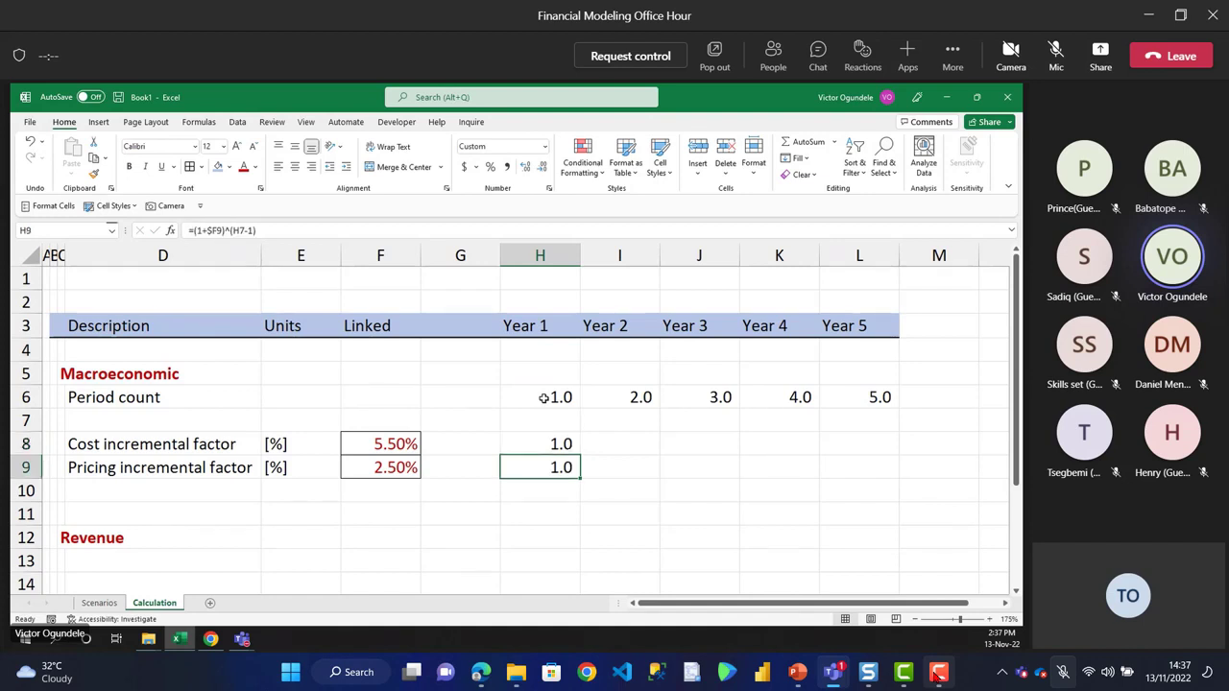
pyautogui.press('Up')
pyautogui.hotkey('shift', 'Down')
pyautogui.hotkey('shift', 'Right')
pyautogui.hotkey('shift', 'Right')
pyautogui.hotkey('shift', 'Right')
pyautogui.hotkey('shift', 'Right')
pyautogui.hotkey('ctrl', 'r')
# - Apply the custom number format 0.00x to the factors in H8:L9
pyautogui.hotkey('ctrl', '1')
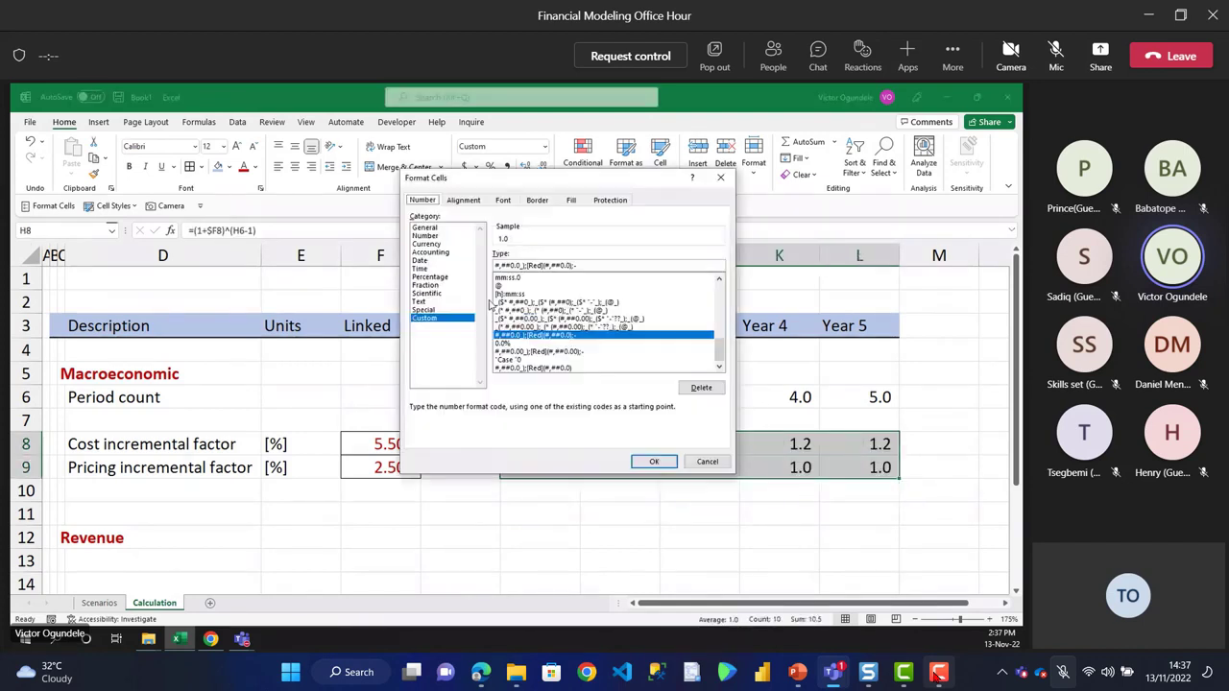
pyautogui.click(516, 343)
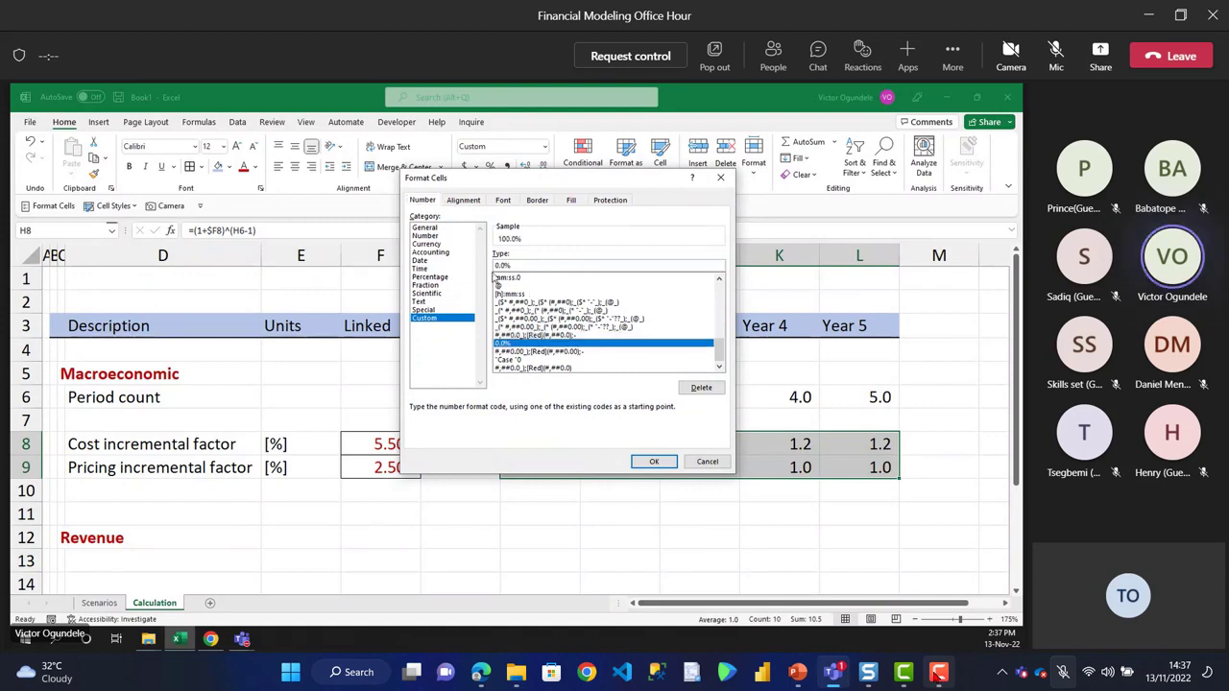
pyautogui.press('BackSpace')
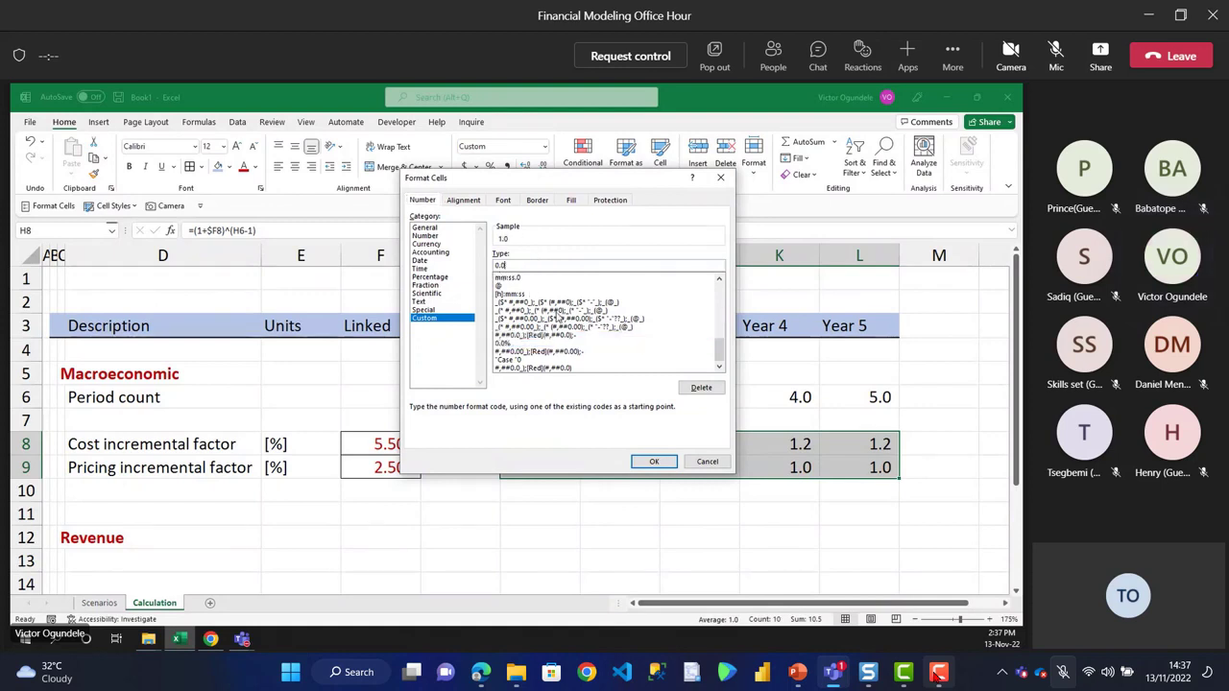
pyautogui.write('x')
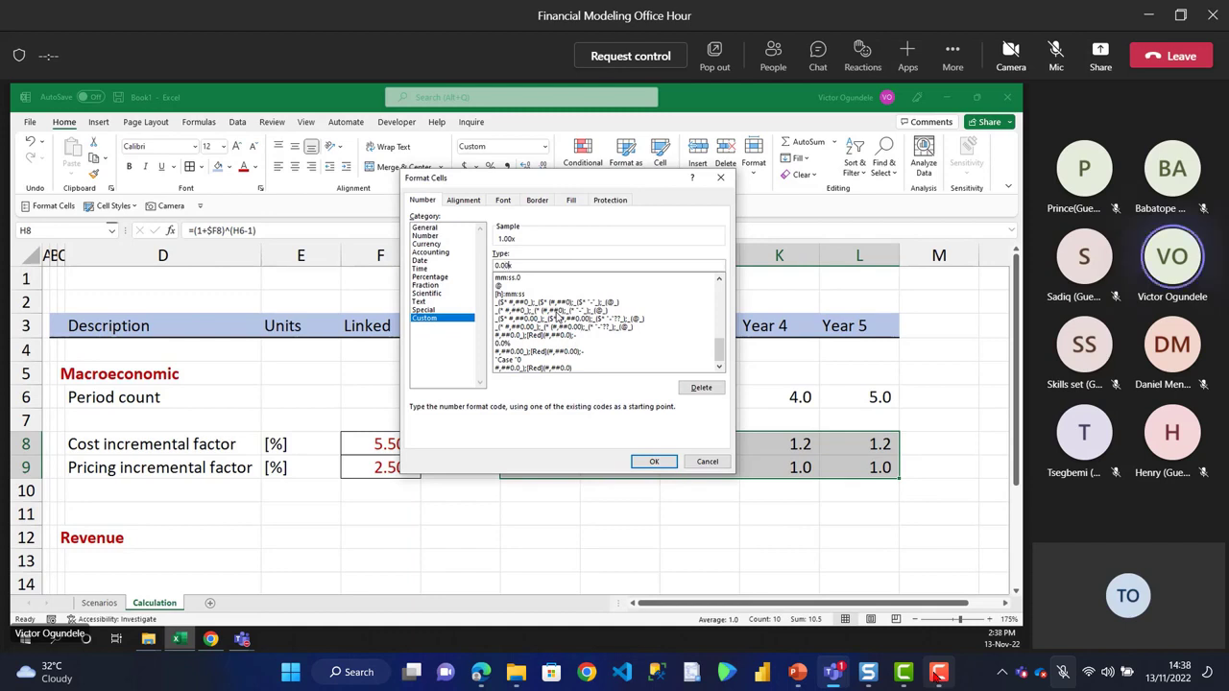
pyautogui.click(653, 461)
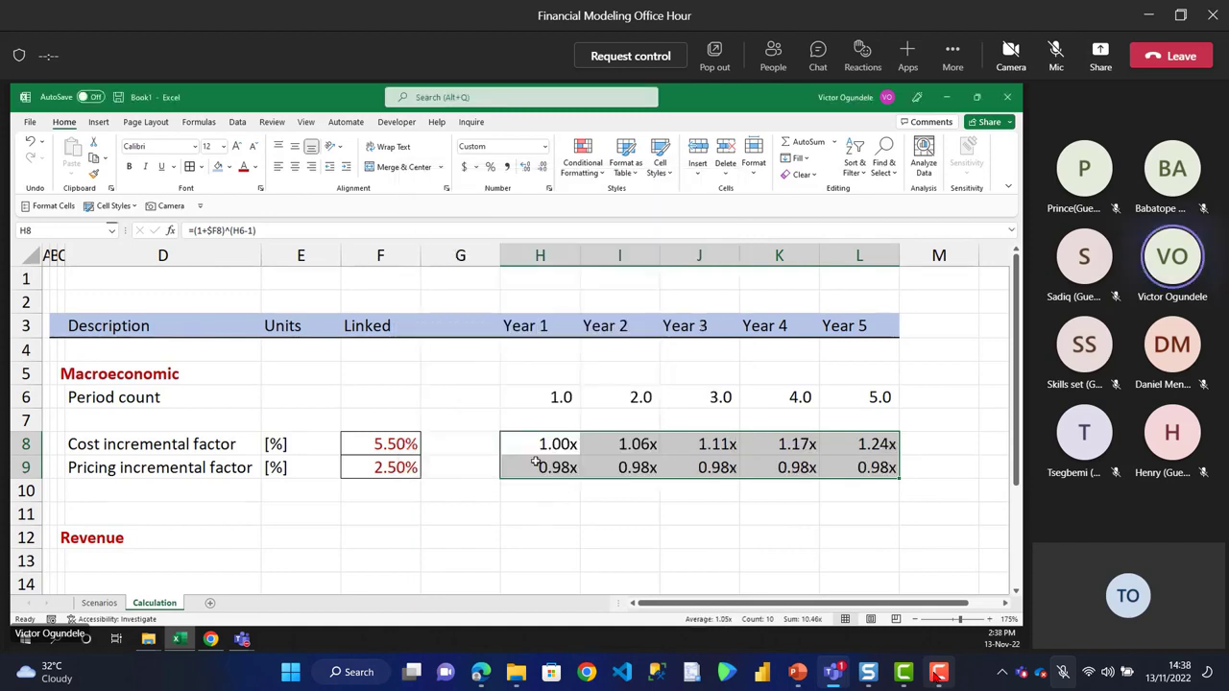
# - Check the H9 formula and lock the period row in H8, making it =(1+$F8)^(H$6-1)
pyautogui.click(535, 465)
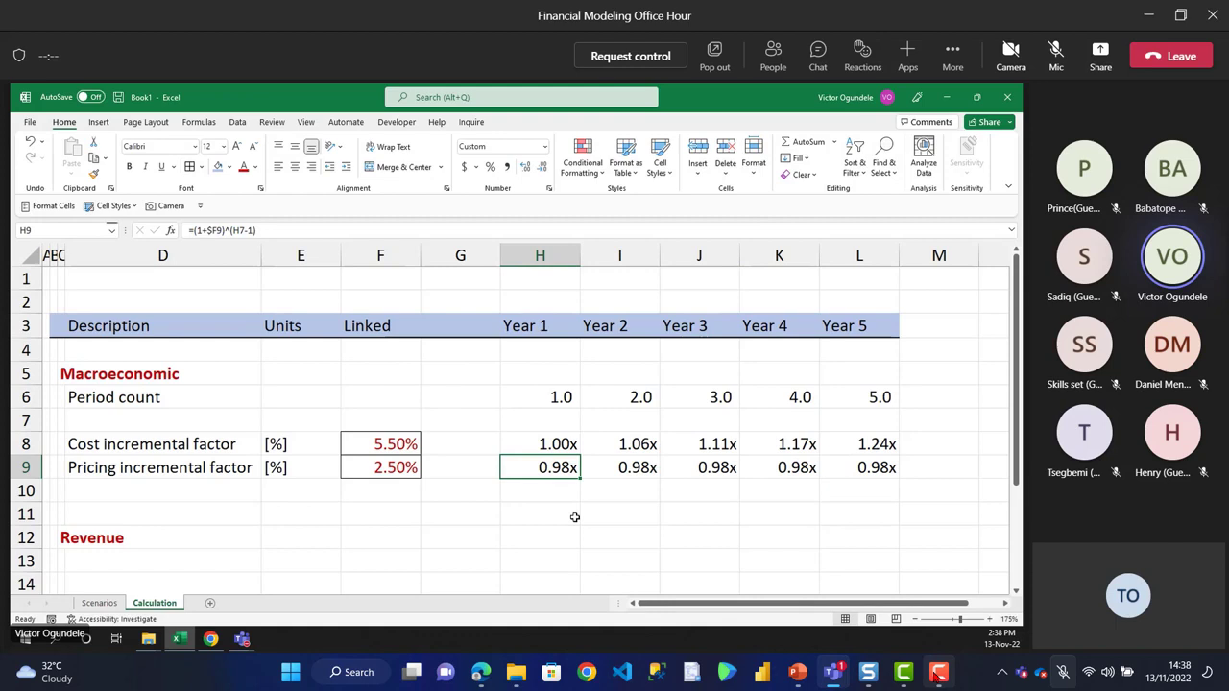
pyautogui.press('Up')
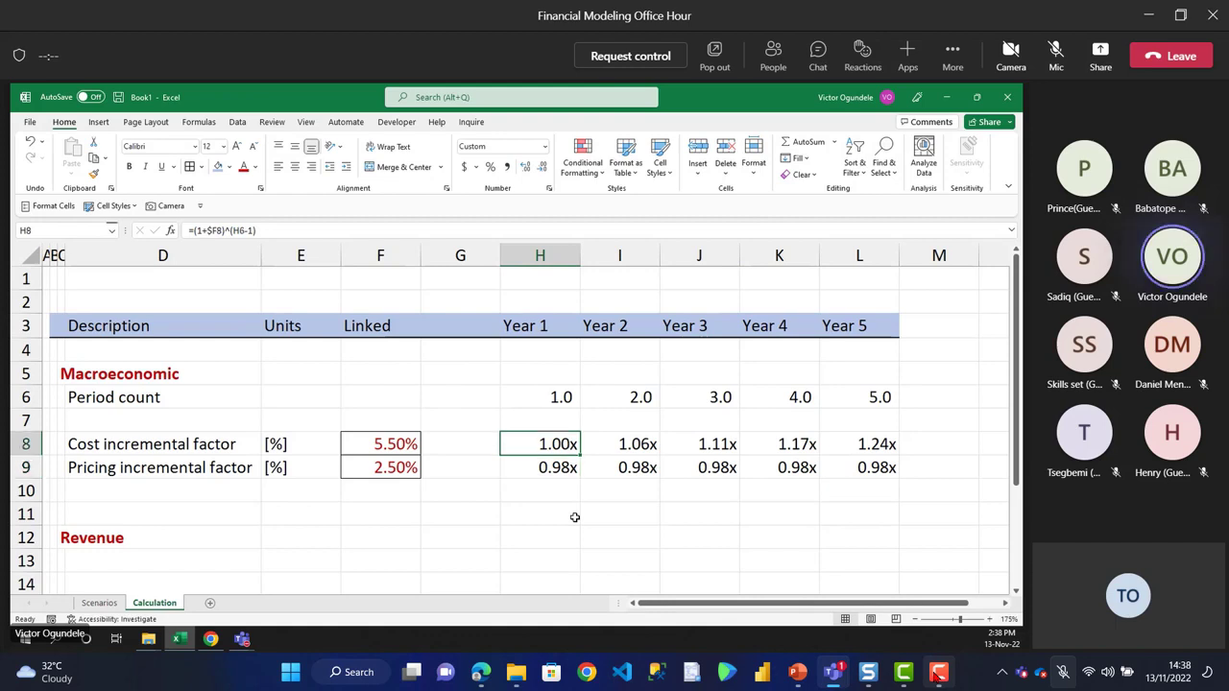
pyautogui.press('Down')
pyautogui.press('F2')
pyautogui.press('Escape')
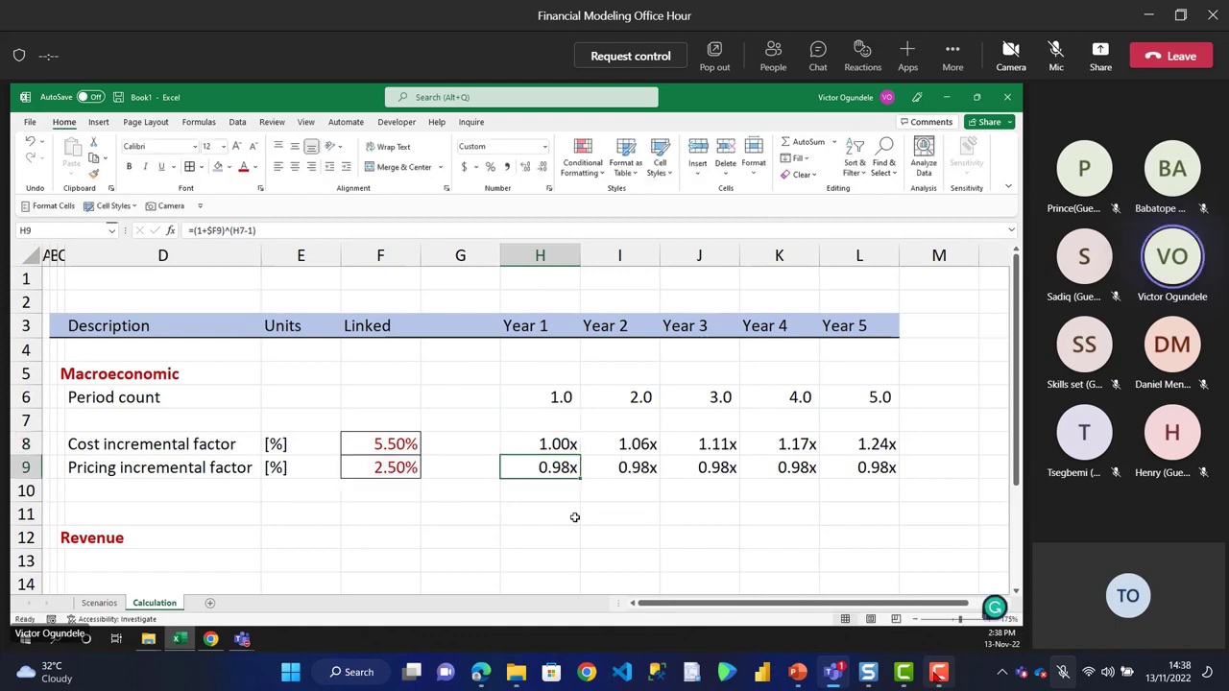
pyautogui.press('Up')
pyautogui.press('F2')
pyautogui.click(595, 442)
pyautogui.press('F4')
pyautogui.press('F4')
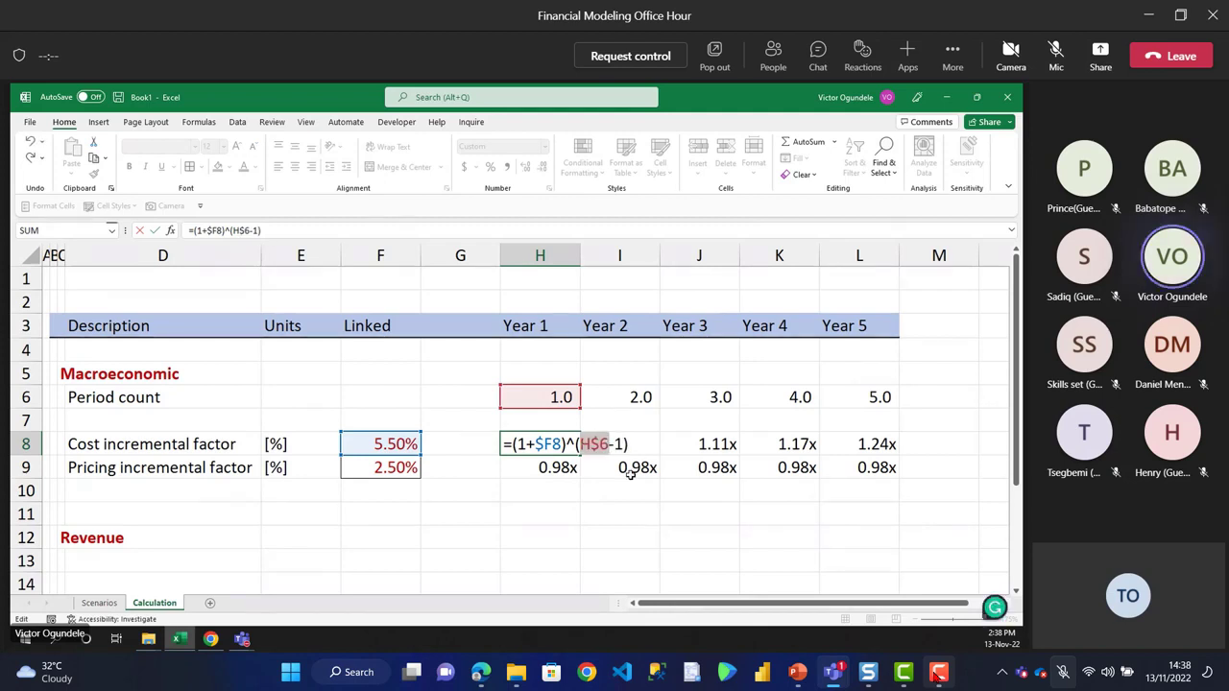
pyautogui.hotkey('ctrl', 'Return')
# - Fill the corrected factor formula from H8 through the cost and pricing rows up to Year 5
pyautogui.hotkey('ctrl', 'shift', 'Right')
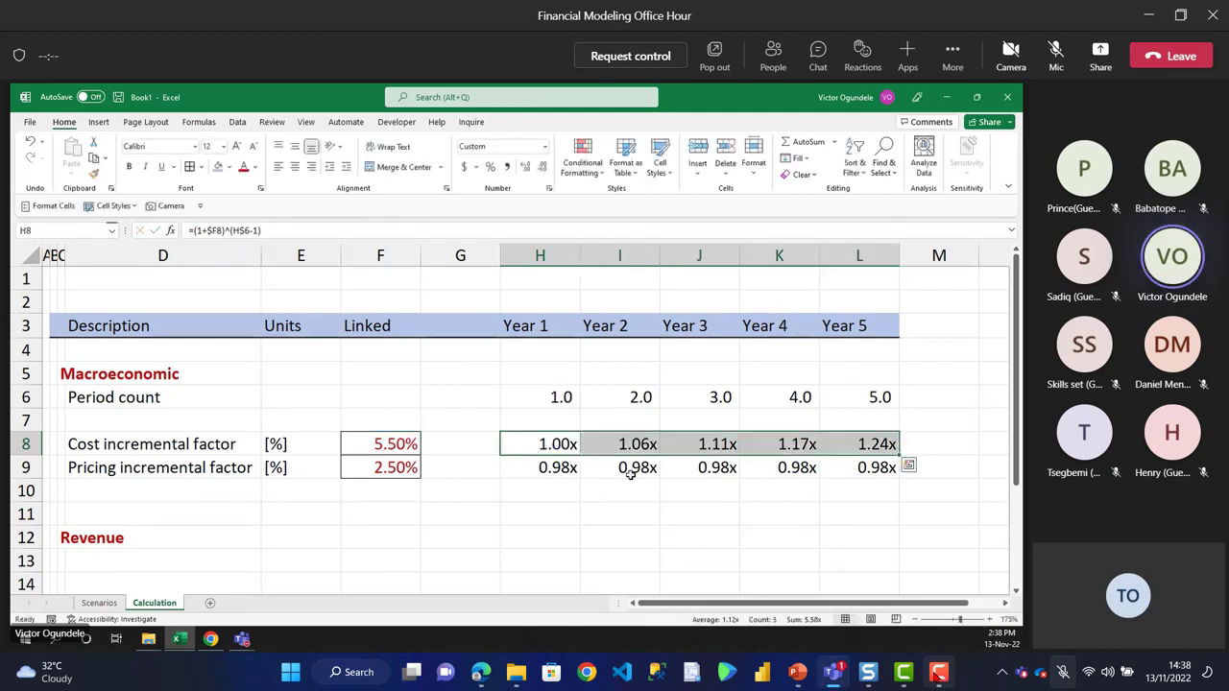
pyautogui.hotkey('shift', 'Down')
pyautogui.hotkey('ctrl', 'd')
pyautogui.press('Down')
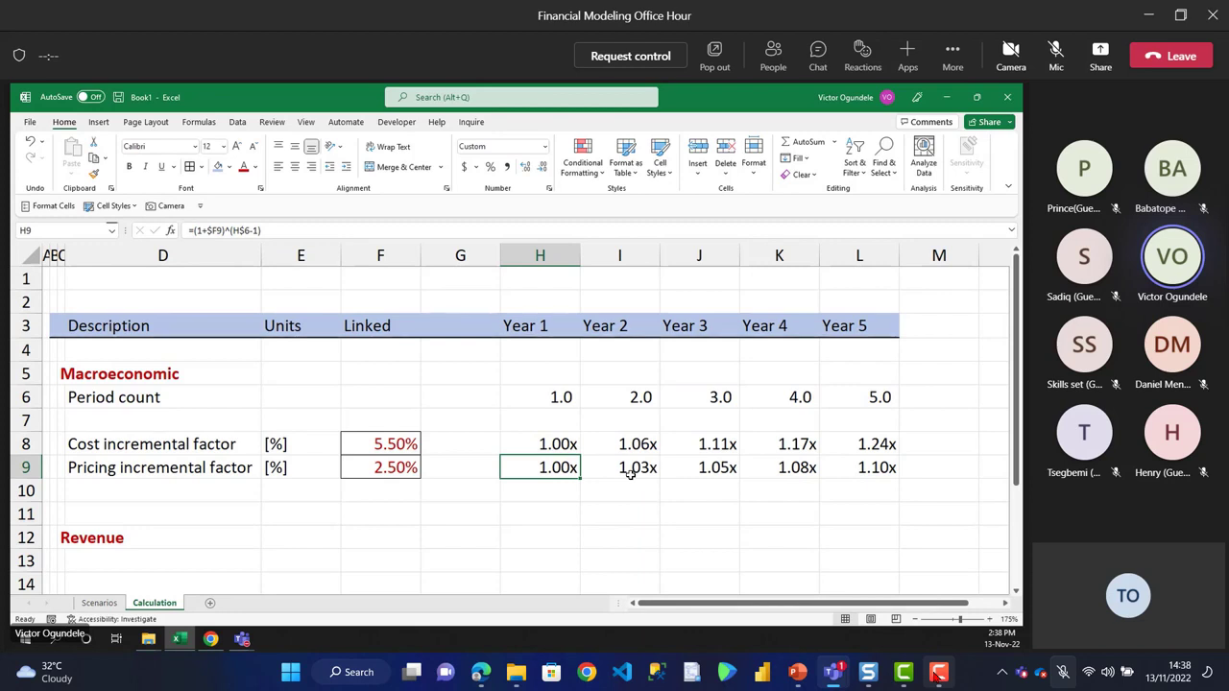
# - Delete the extra blank row above the Revenue heading
pyautogui.press('Left')
pyautogui.press('Left')
pyautogui.press('Left')
pyautogui.press('Left')
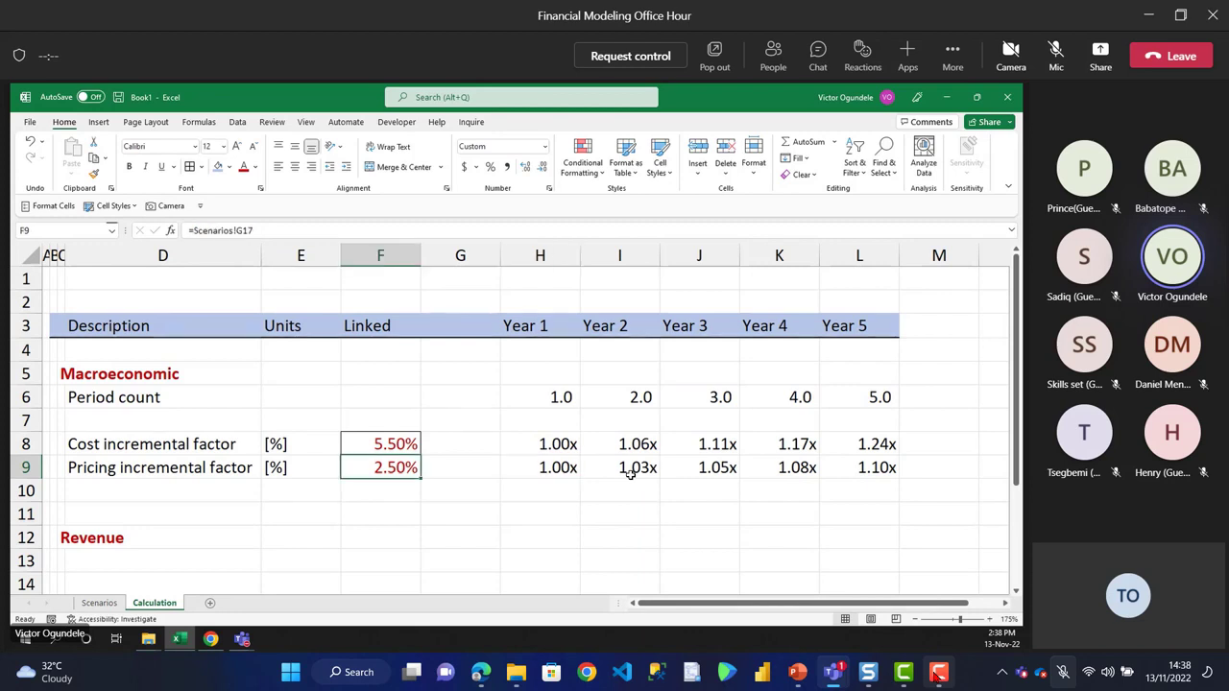
pyautogui.press('Right')
pyautogui.press('Down')
pyautogui.press('Down')
pyautogui.press('Down')
pyautogui.press('Down')
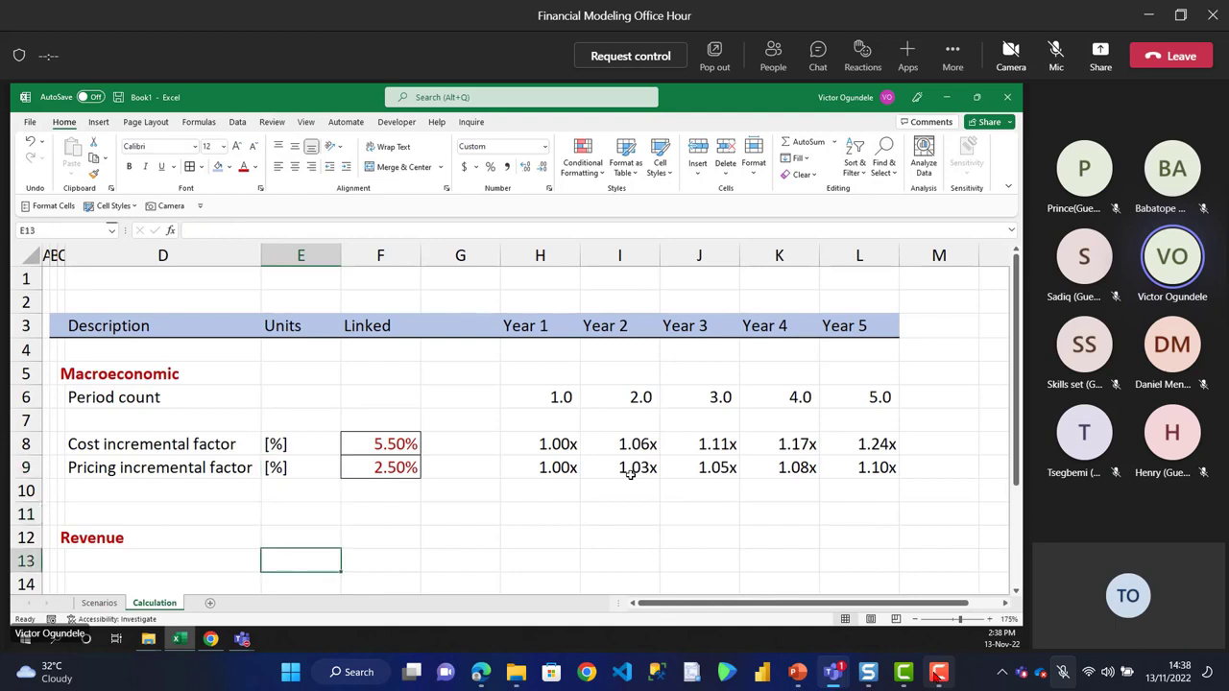
pyautogui.press('Down')
pyautogui.press('Up')
pyautogui.press('Left')
pyautogui.press('Down')
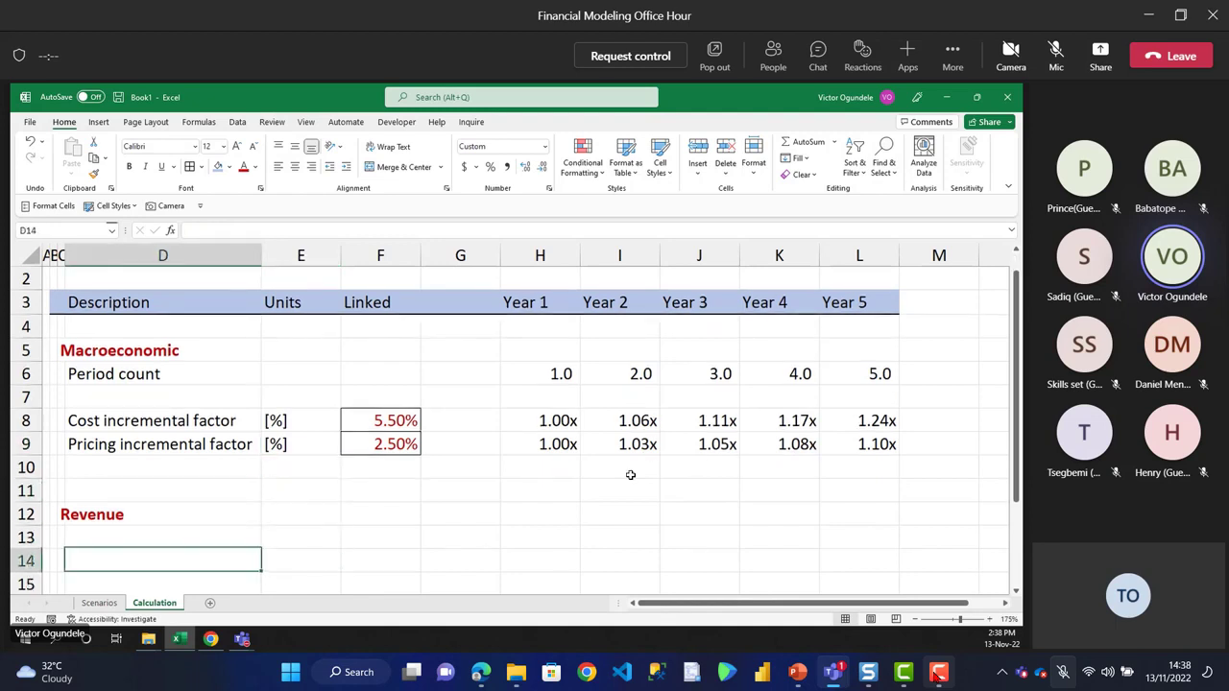
pyautogui.press('Down')
pyautogui.press('Up')
pyautogui.press('Up')
pyautogui.press('Up')
pyautogui.press('Up')
pyautogui.hotkey('shift', 'space')
pyautogui.hotkey('ctrl', '-')
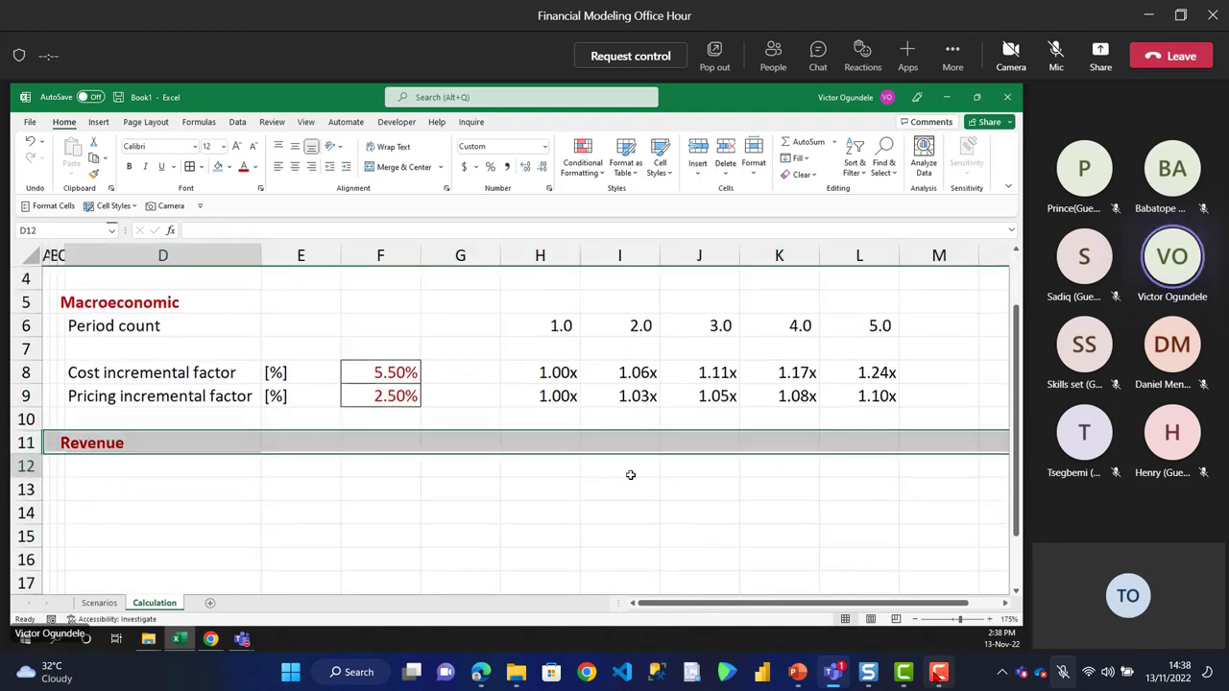
# - Enter the label Pricing in D12 under the Revenue heading
pyautogui.press('Down')
pyautogui.write('Pricinh')
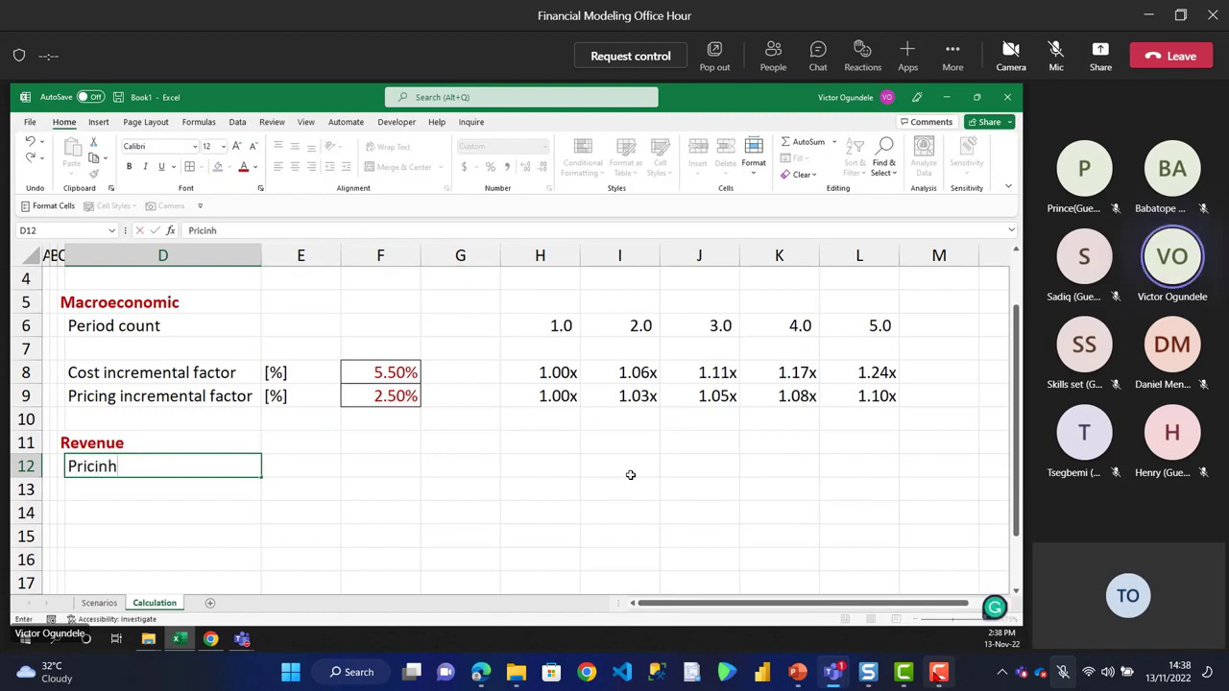
pyautogui.press('BackSpace')
pyautogui.write('g')
pyautogui.press('Tab')
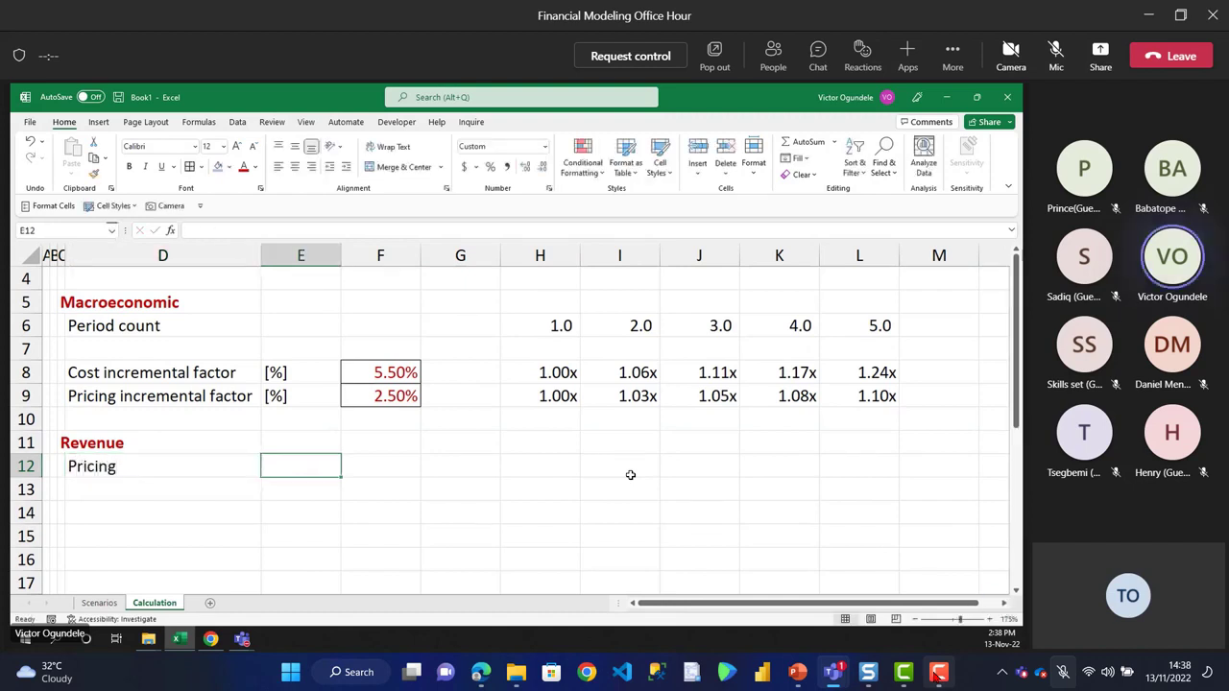
# - Copy the [$/pack] unit of Price from the Scenarios sheet into E12 beside Pricing
pyautogui.hotkey('ctrl', 'pageup')
pyautogui.press('Right')
pyautogui.press('Right')
pyautogui.press('Up')
pyautogui.press('Up')
pyautogui.press('Up')
pyautogui.press('Up')
pyautogui.press('Up')
pyautogui.press('Up')
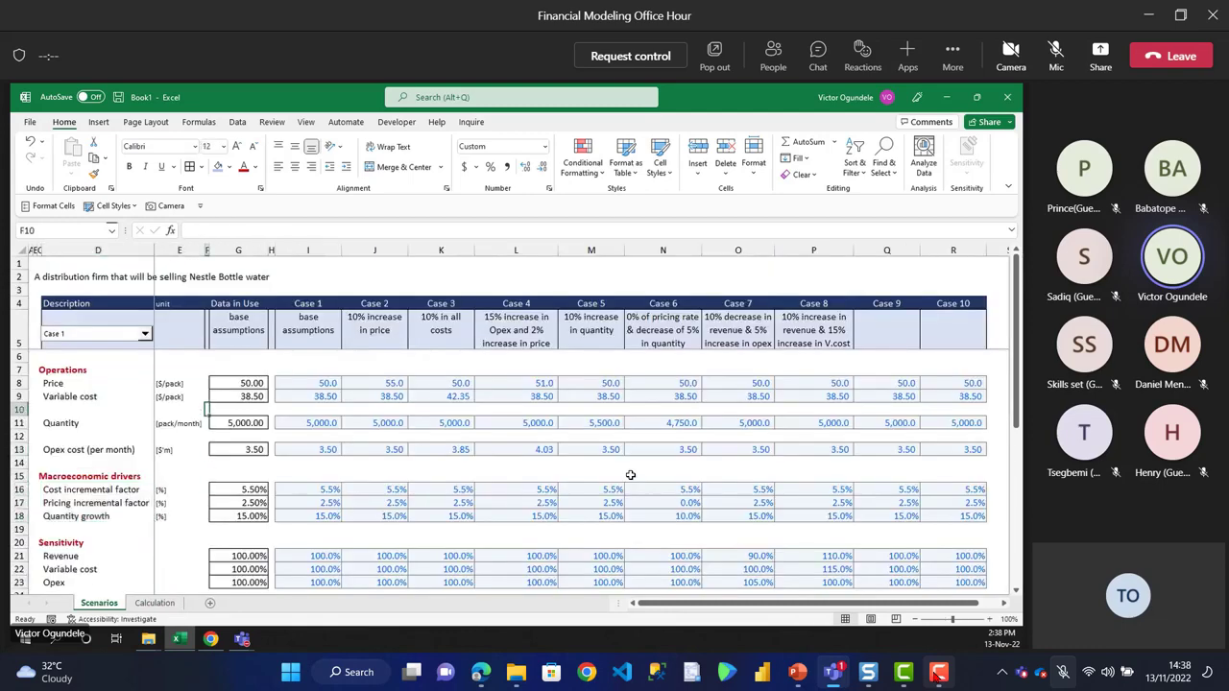
pyautogui.press('Left')
pyautogui.press('Up')
pyautogui.press('Up')
pyautogui.hotkey('ctrl', 'pagedown')
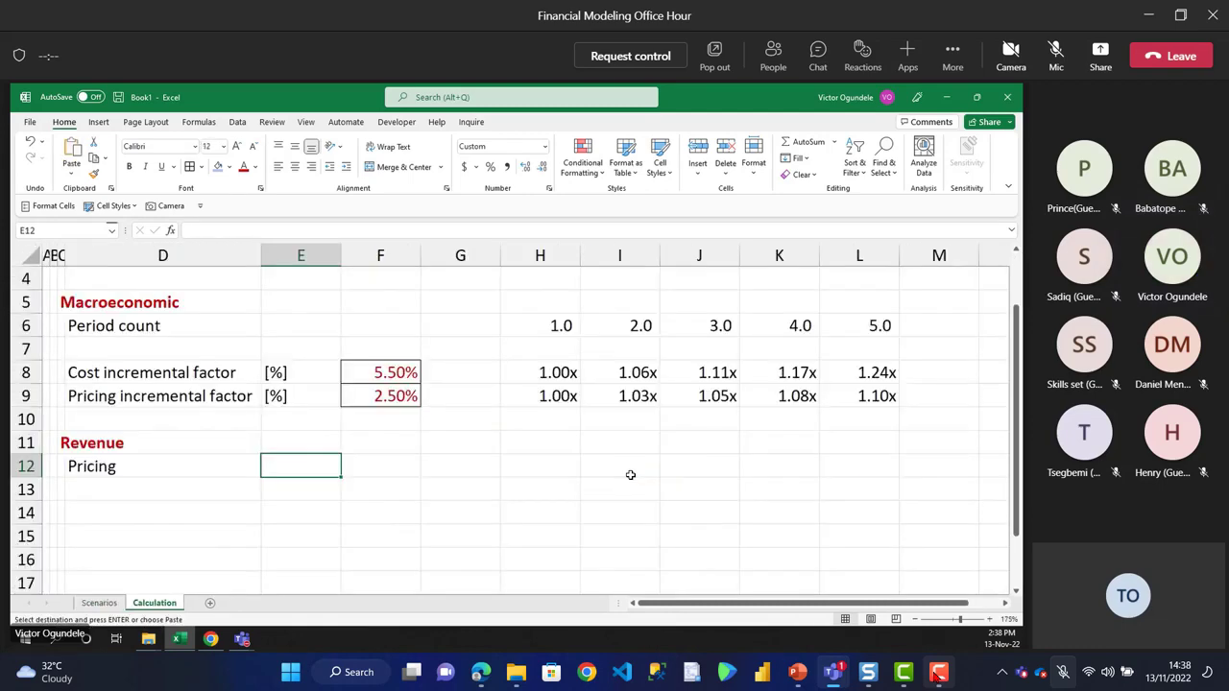
pyautogui.write('[$/pack]')
# - Copy the linked pricing incremental factor cell F9 into F12 to reuse its red, bordered style
pyautogui.press('Right')
pyautogui.press('Up')
pyautogui.press('Up')
pyautogui.press('Up')
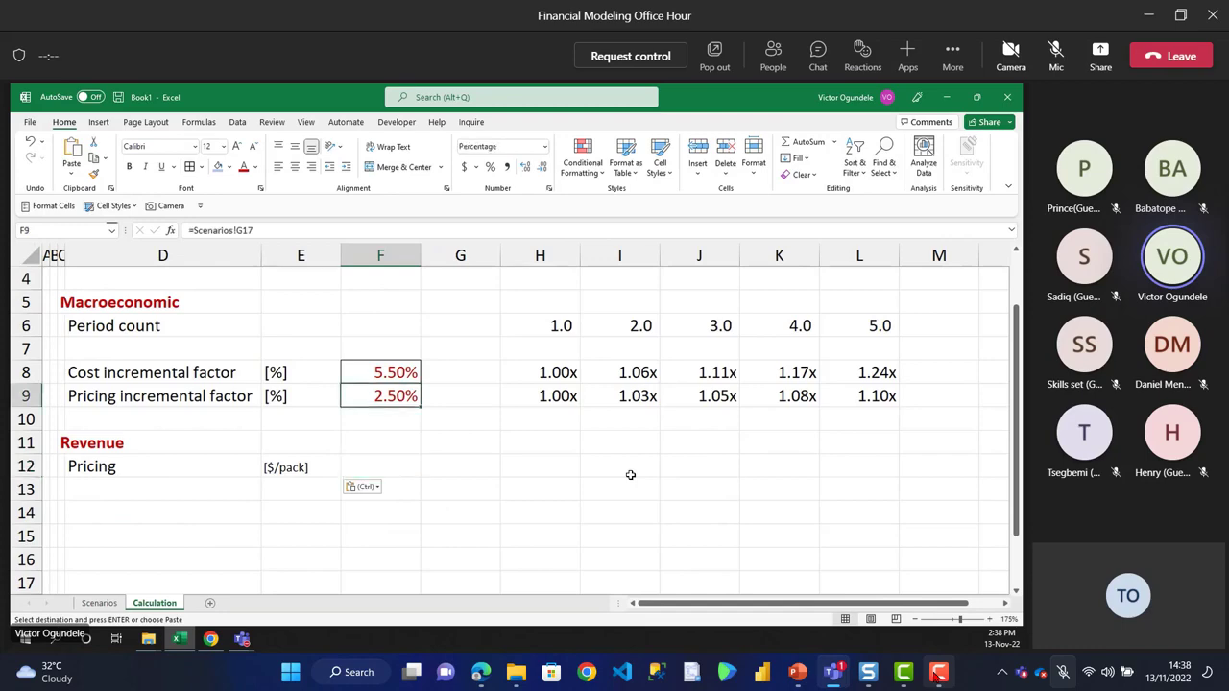
pyautogui.hotkey('ctrl', 'c')
pyautogui.press('Down')
pyautogui.press('Down')
pyautogui.press('Down')
pyautogui.hotkey('ctrl', 'v')
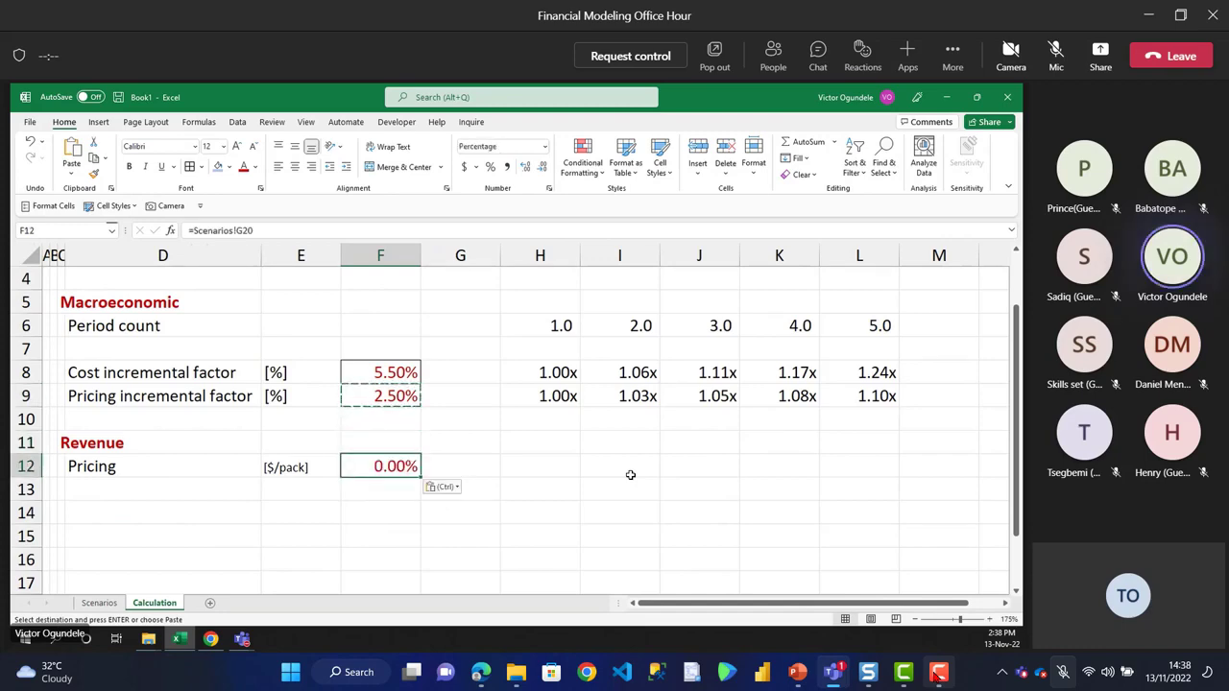
# - Link F12 to the Data in Use price on the Scenarios sheet with =Scenarios!G8
pyautogui.write('=')
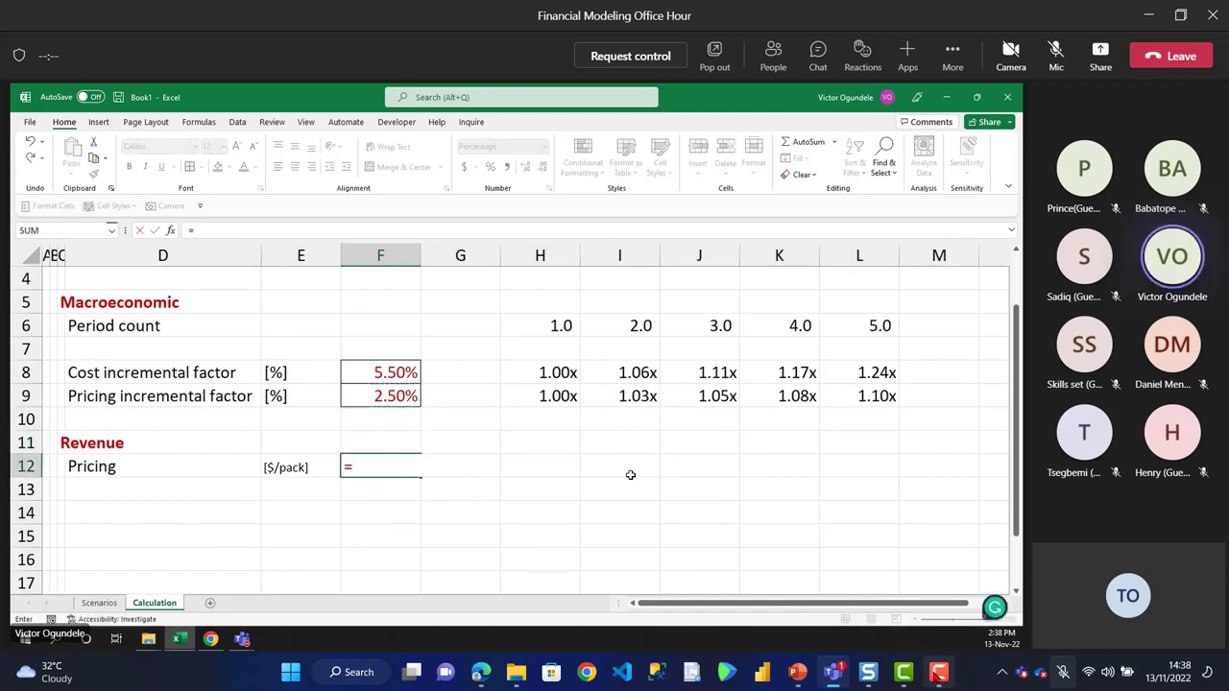
pyautogui.hotkey('ctrl', 'pageup')
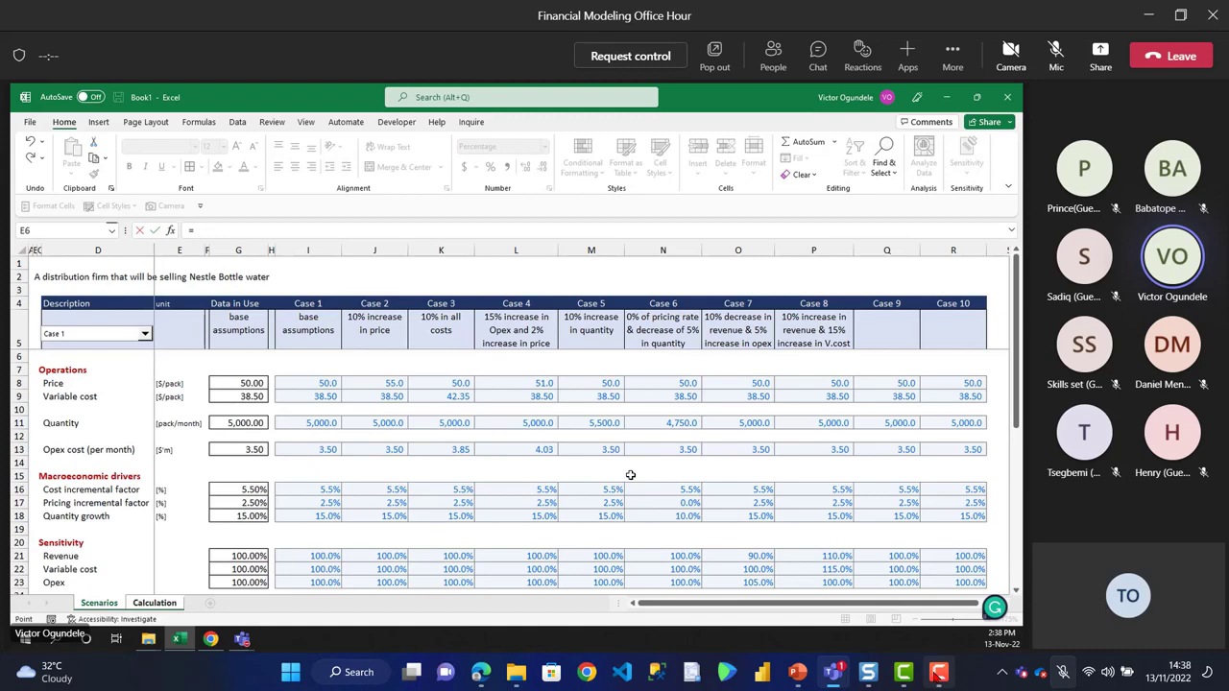
pyautogui.click(232, 381)
pyautogui.press('Return')
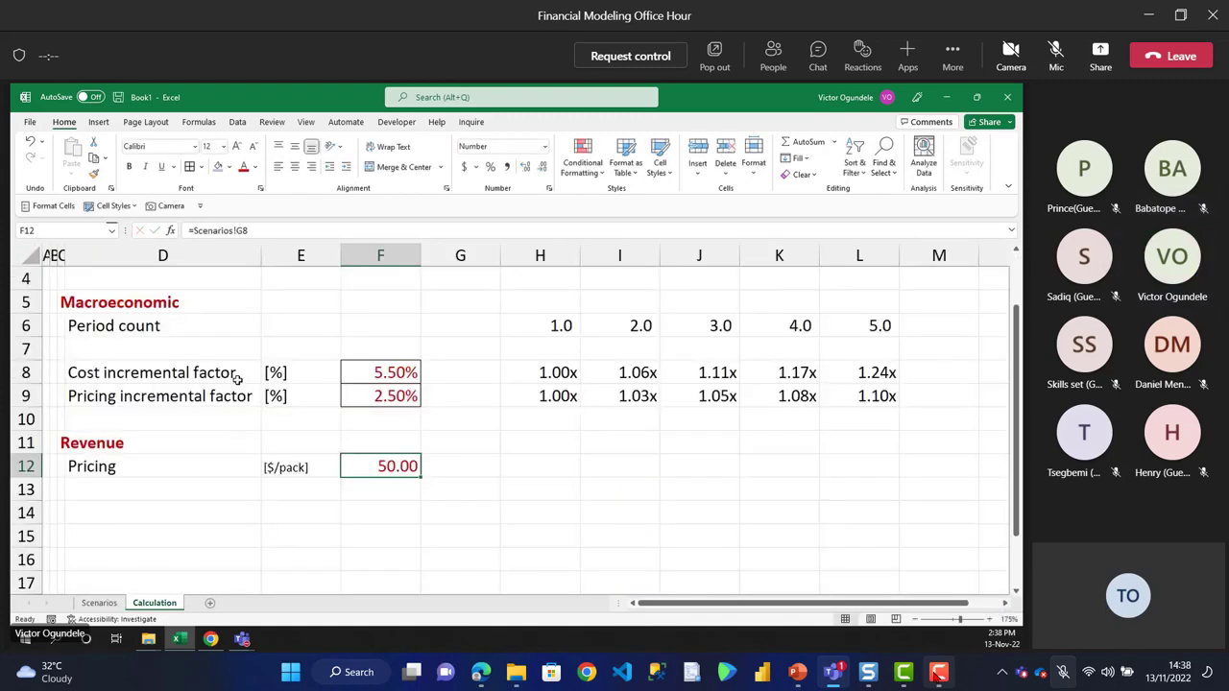
# - Reduce the Pricing value in F12 to one decimal place and calculate the Year 1 price in H12 with =$F12*H9
pyautogui.hotkey('alt', 'h')
pyautogui.press('9')
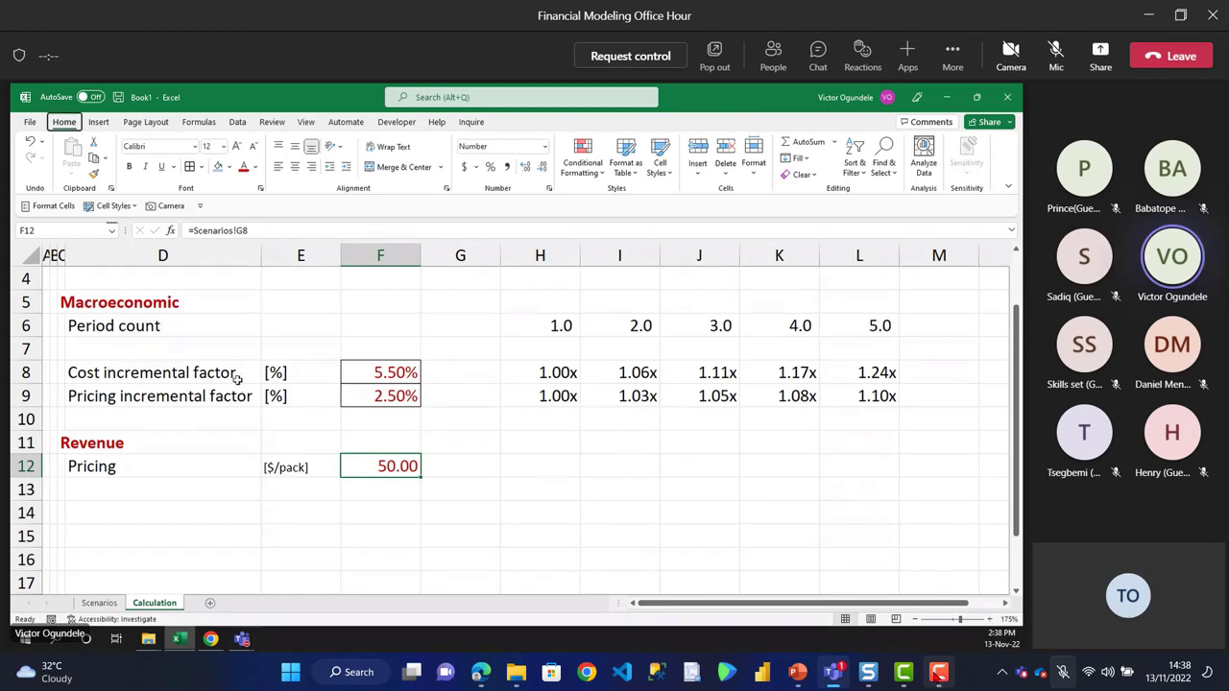
pyautogui.press('Right')
pyautogui.press('Right')
pyautogui.write('=')
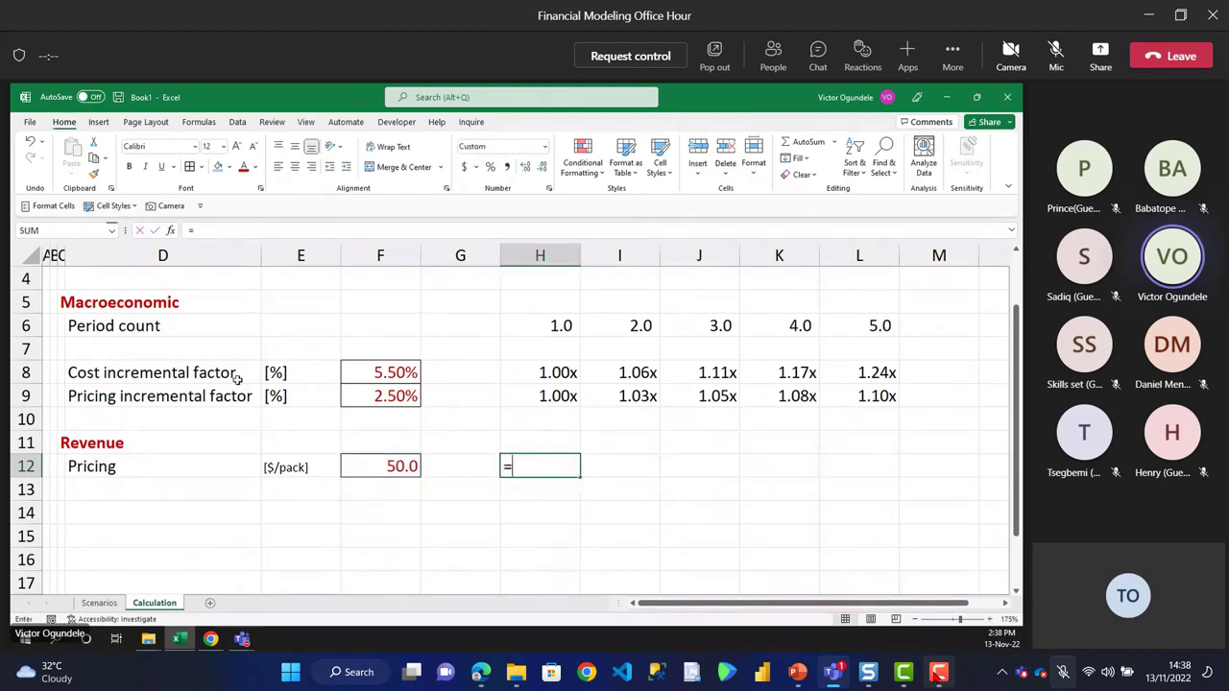
pyautogui.press('Left')
pyautogui.press('Left')
pyautogui.press('F4')
pyautogui.press('F4')
pyautogui.press('F4')
pyautogui.write('*')
pyautogui.press('Up')
pyautogui.press('Up')
pyautogui.press('Up')
pyautogui.press('Up')
pyautogui.press('Down')
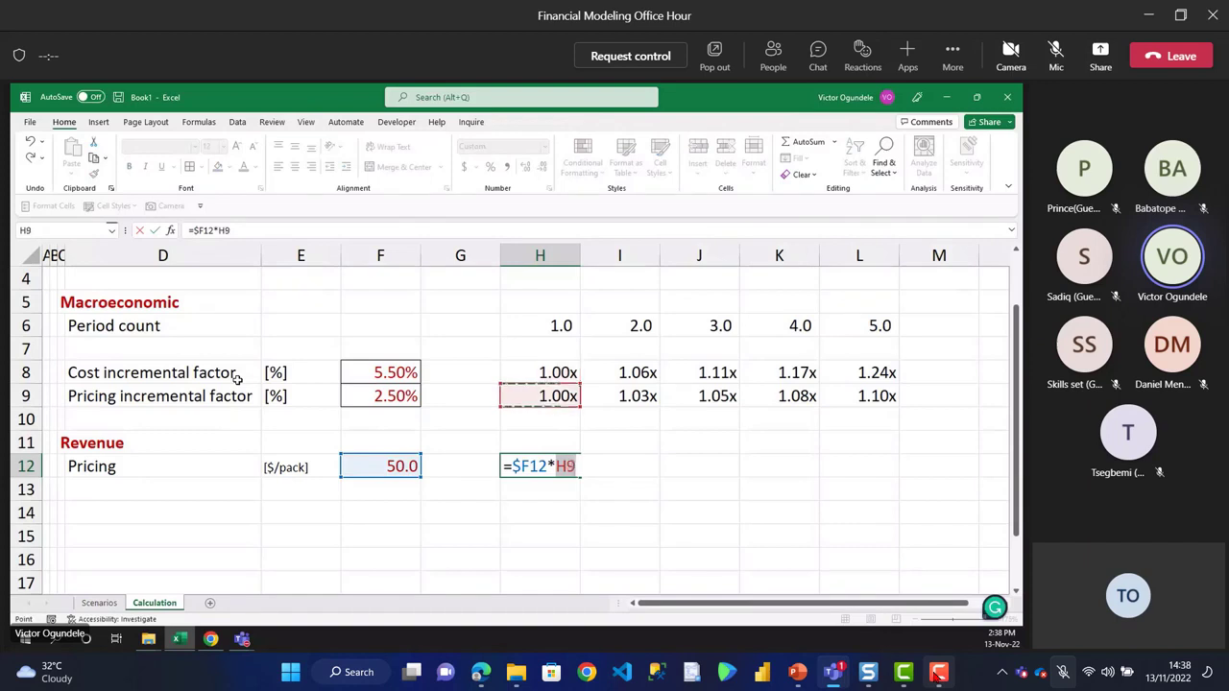
pyautogui.hotkey('ctrl', 'Return')
# - Fill the Year 1 pricing formula across to Year 5 in H12:L12
pyautogui.hotkey('shift', 'Right')
pyautogui.hotkey('shift', 'Right')
pyautogui.hotkey('shift', 'Right')
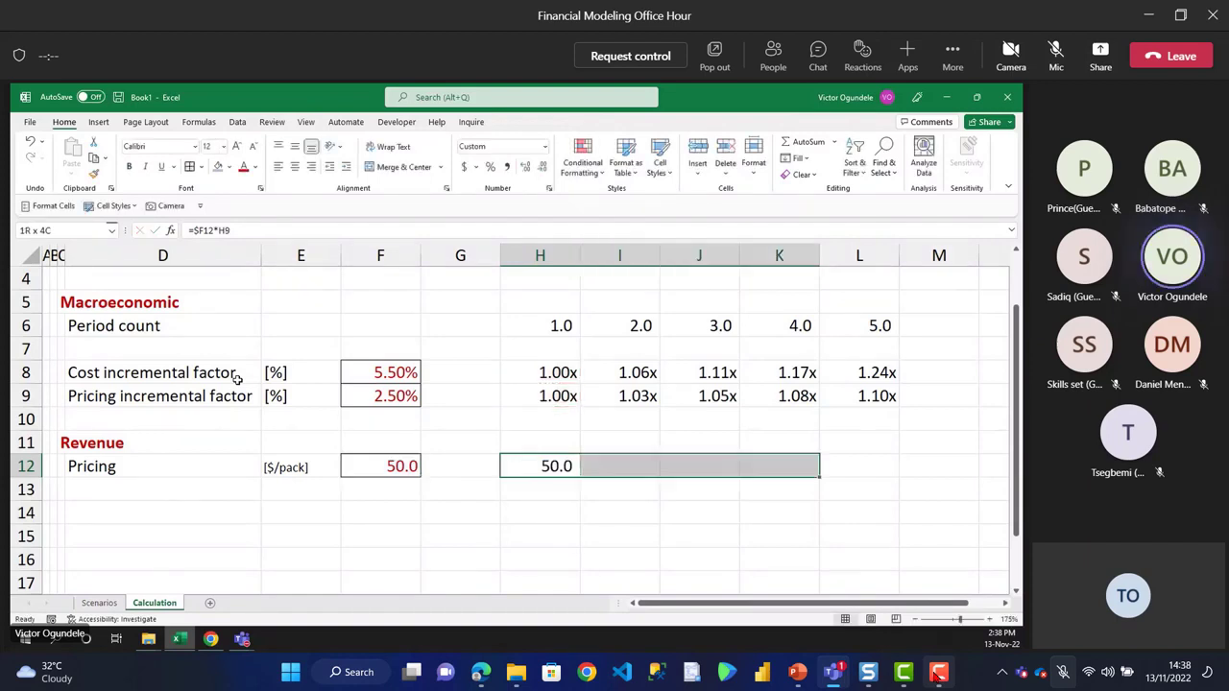
pyautogui.hotkey('shift', 'Right')
pyautogui.hotkey('ctrl', 'r')
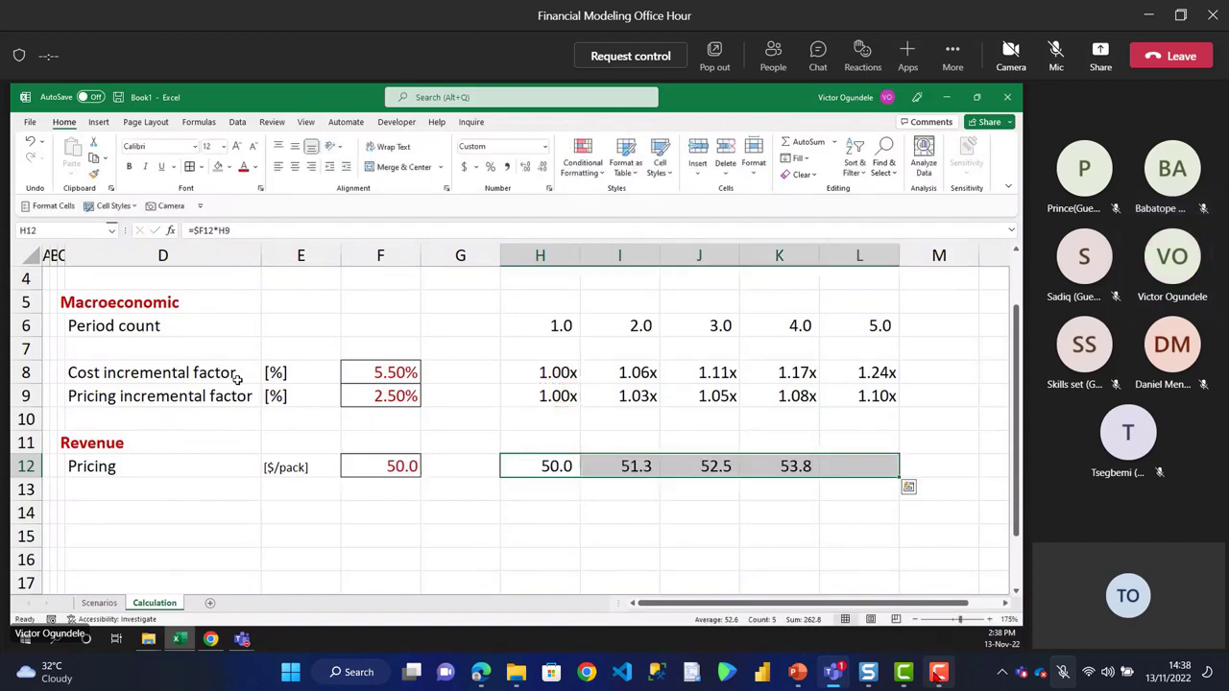
pyautogui.press('Left')
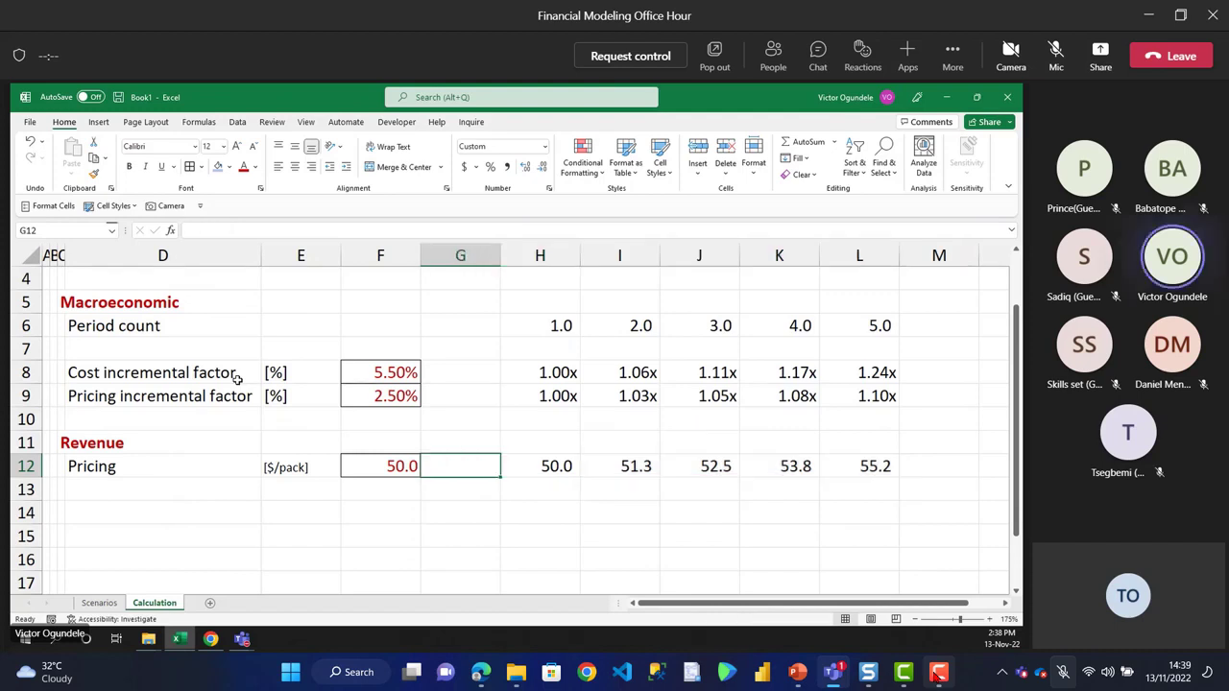
# - Review the yearly prices in row 12 against the pricing incremental factors in H9:L9 and the linked price in F12
pyautogui.press('Right')
pyautogui.hotkey('ctrl', 'shift', 'Right')
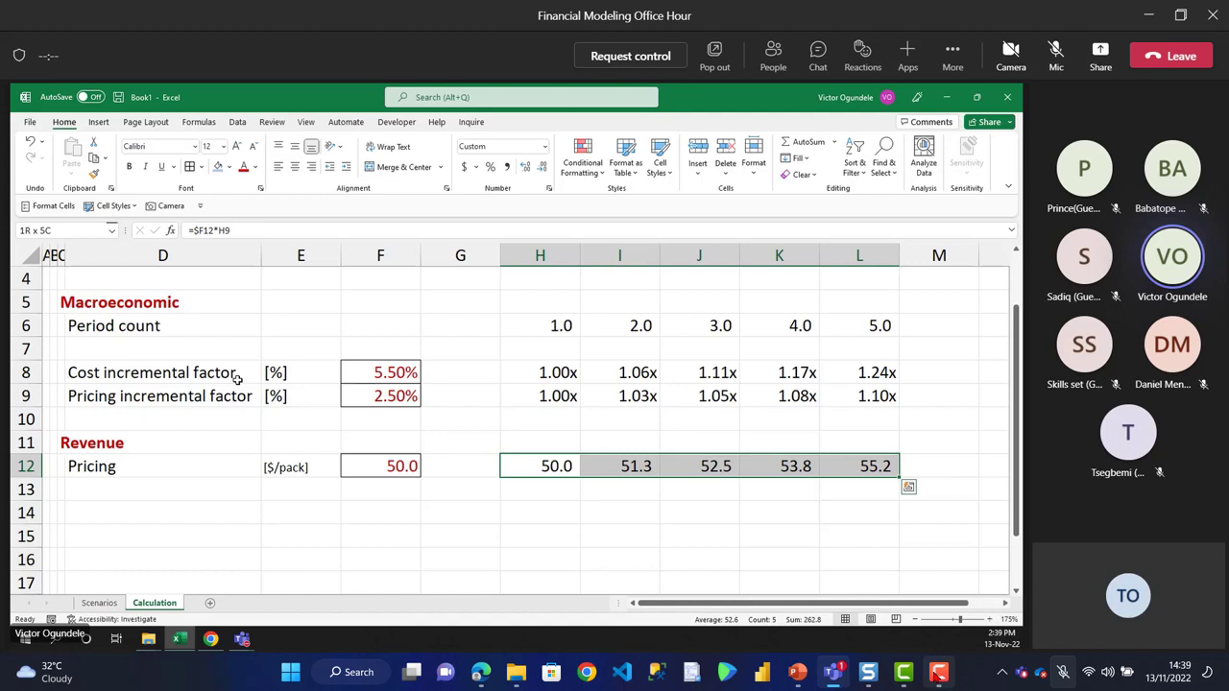
pyautogui.press('Left')
pyautogui.press('Right')
pyautogui.press('Up')
pyautogui.press('Up')
pyautogui.press('Up')
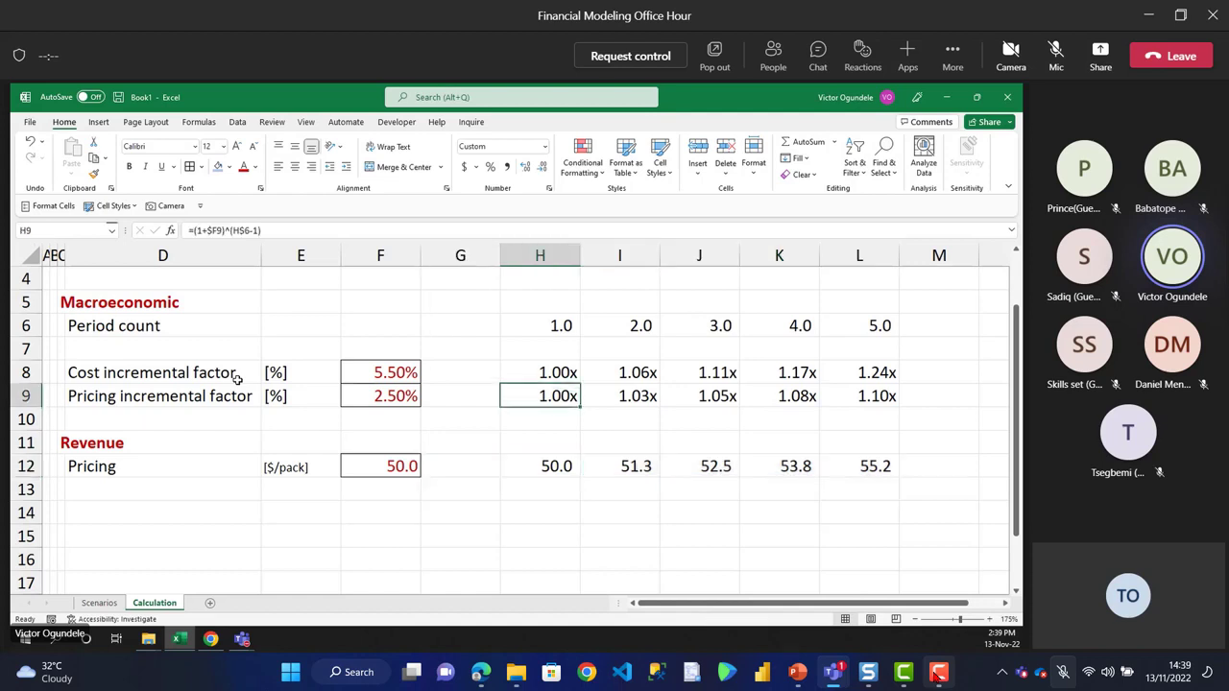
pyautogui.press('Right')
pyautogui.press('Right')
pyautogui.press('Right')
pyautogui.press('Right')
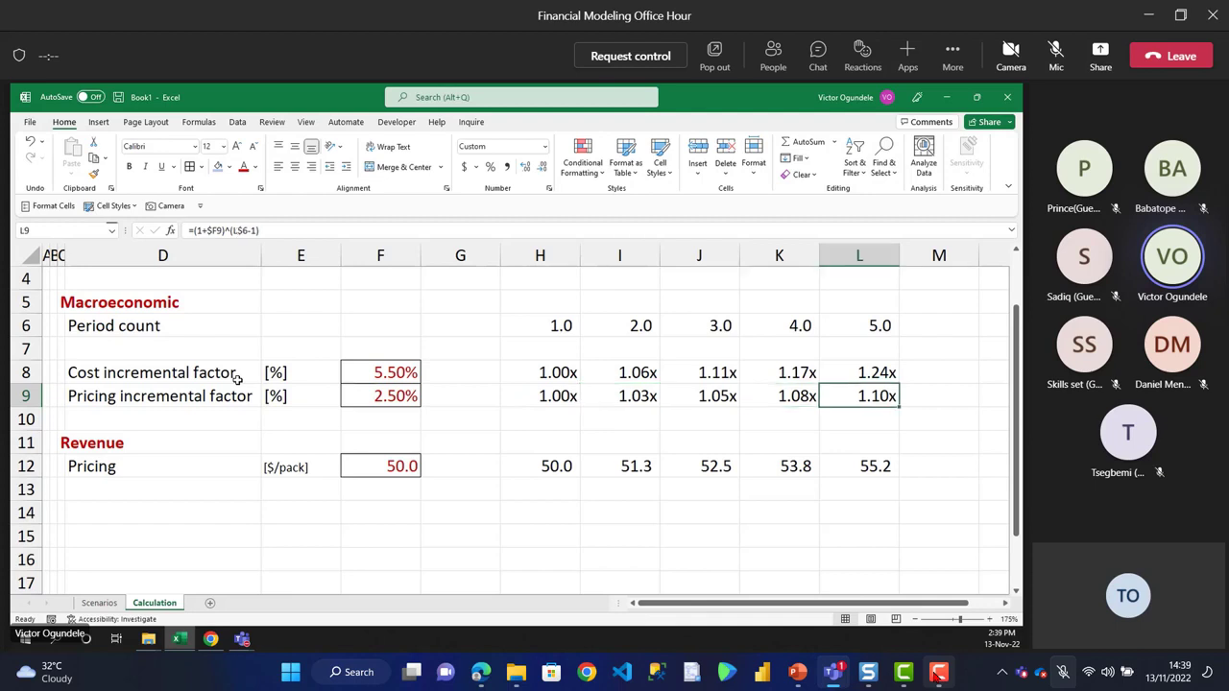
pyautogui.press('Down')
pyautogui.press('Down')
pyautogui.press('Down')
pyautogui.press('Left')
pyautogui.press('Left')
pyautogui.press('Left')
pyautogui.press('Left')
pyautogui.press('Left')
pyautogui.press('Left')
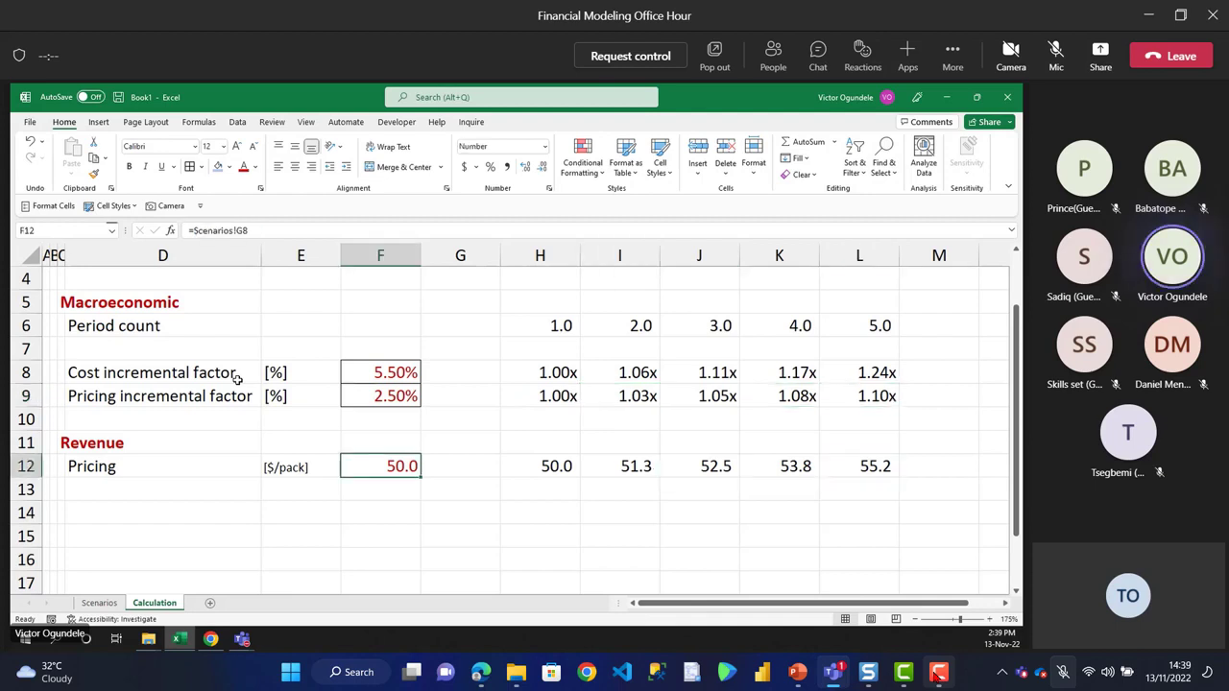
# - Copy the scenario drop-down from the Scenarios sheet to the Calculation sheet and place it directly above the Description header
pyautogui.click(99, 602)
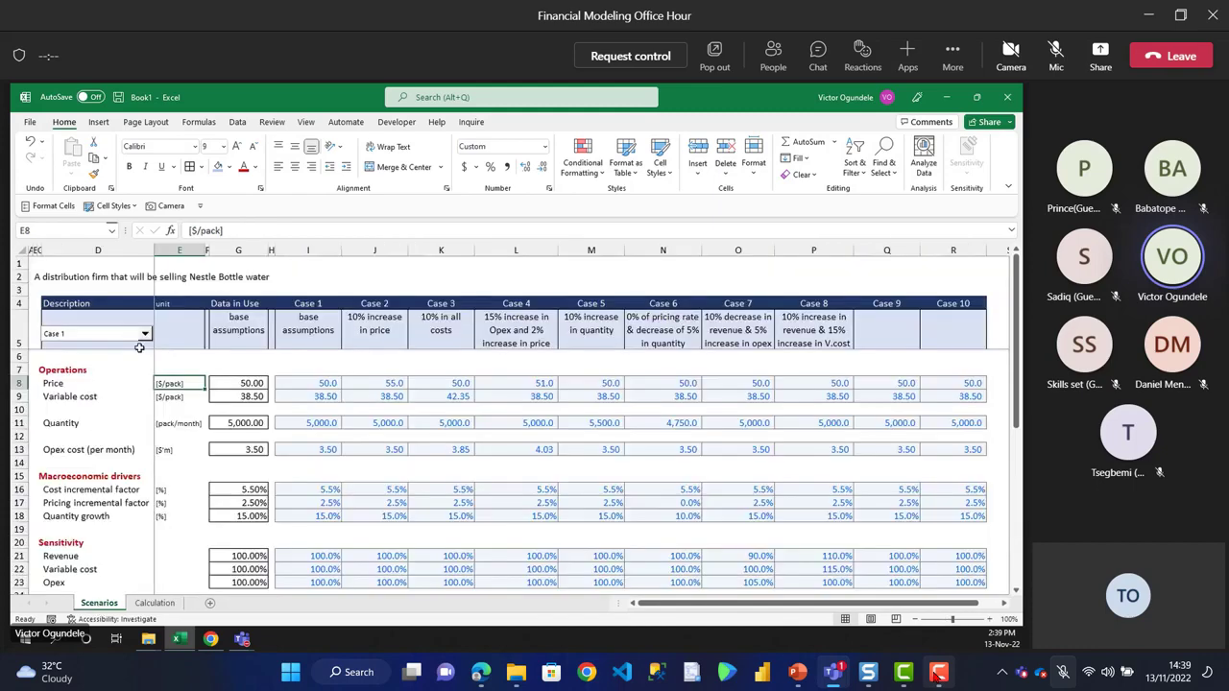
pyautogui.keyDown('ctrl'); pyautogui.click(112, 333); pyautogui.keyUp('ctrl')
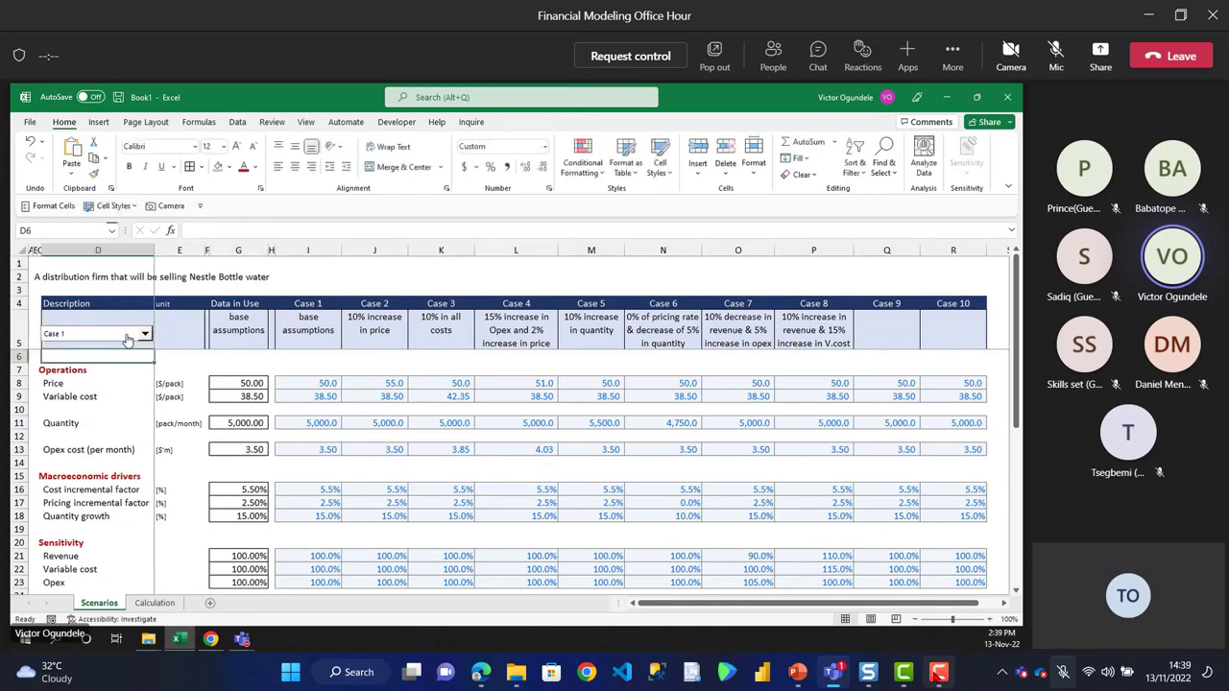
pyautogui.click(154, 603)
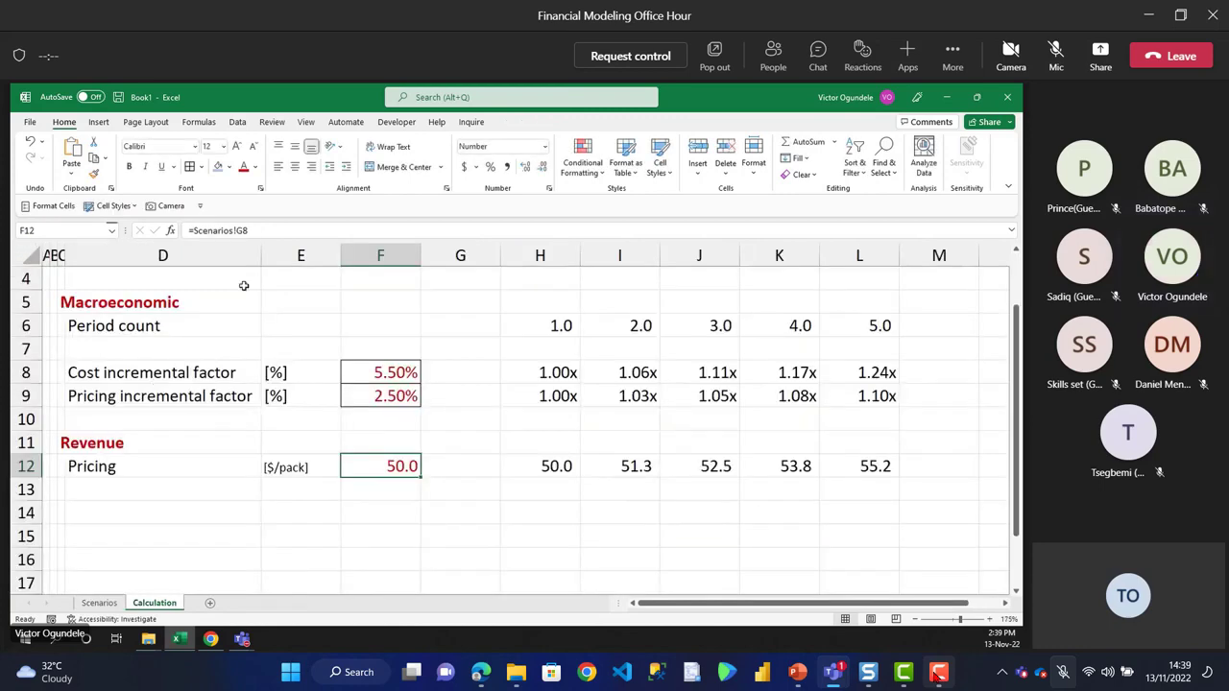
pyautogui.scroll(1, 244, 285)
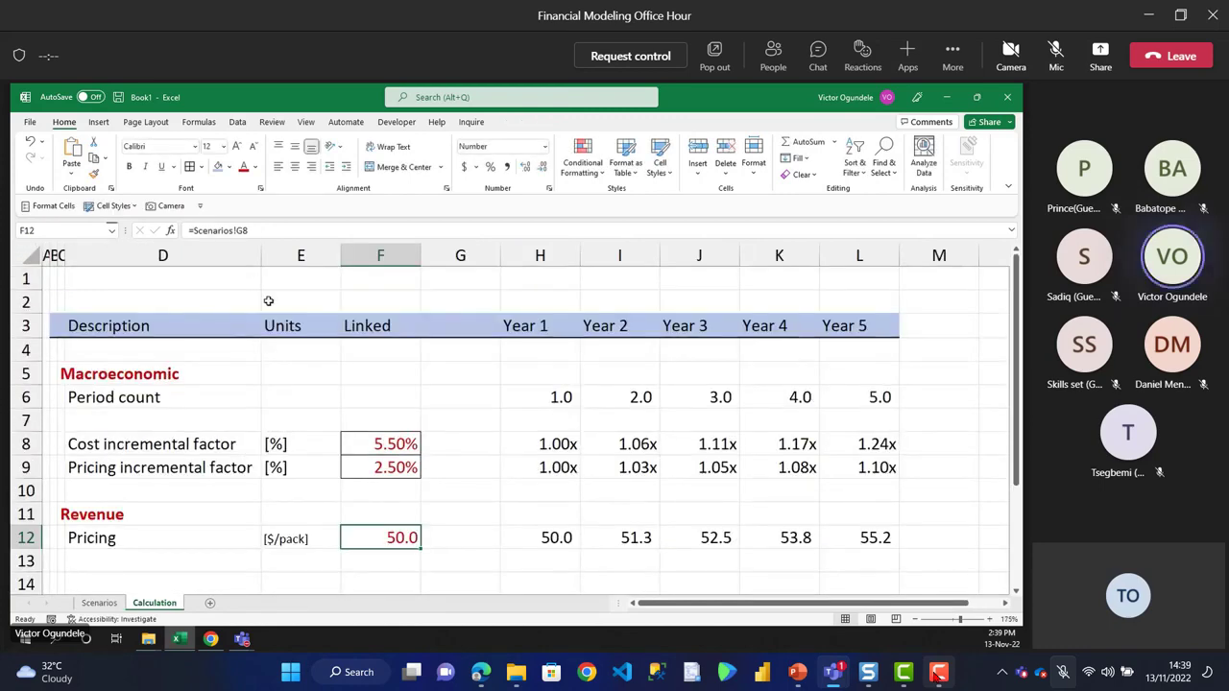
pyautogui.click(367, 303)
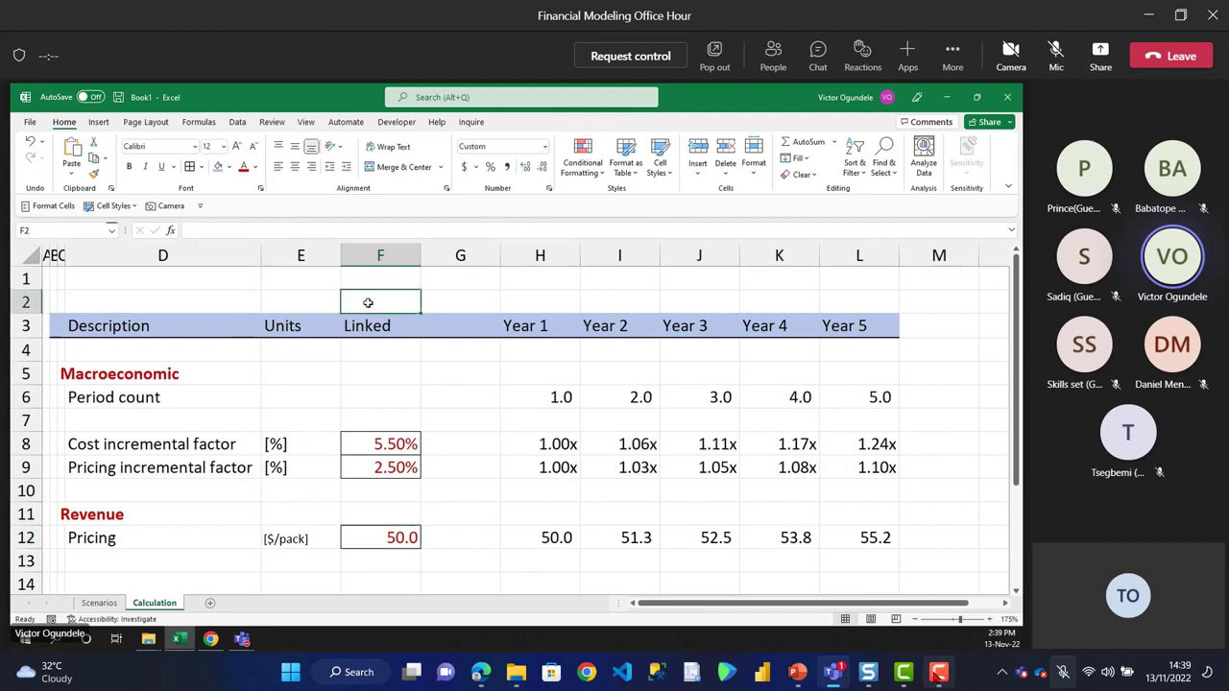
pyautogui.hotkey('ctrl', 'v')
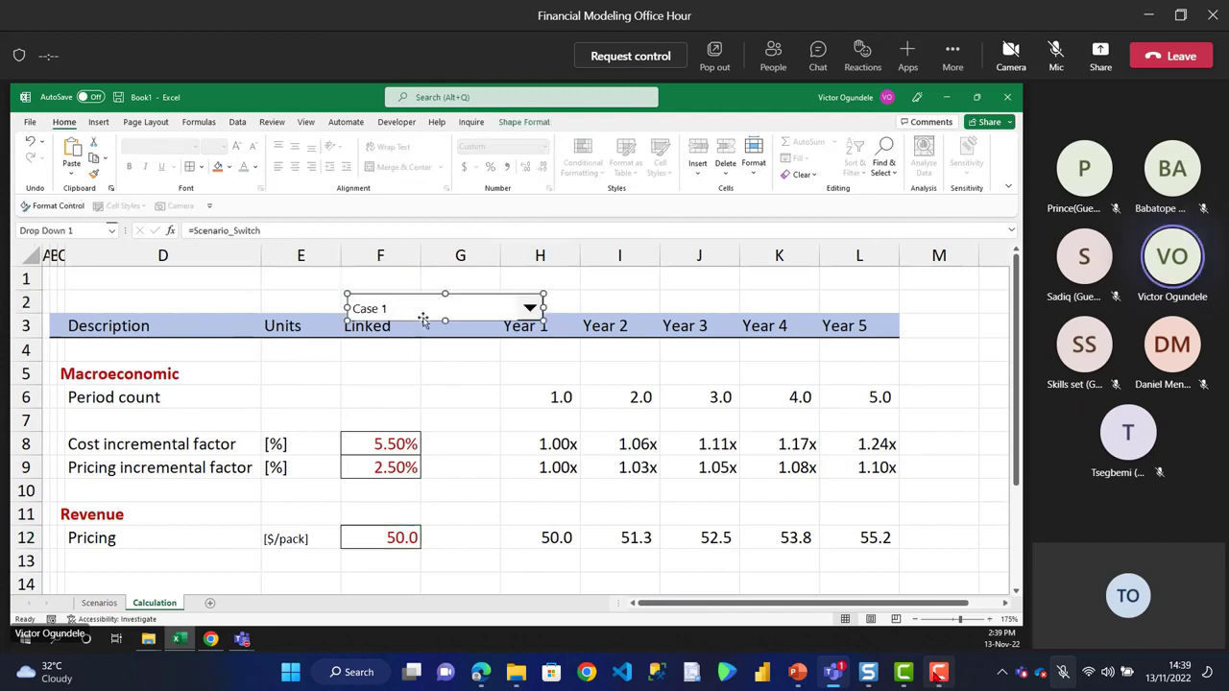
pyautogui.moveTo(423, 320); pyautogui.dragTo(125, 309)
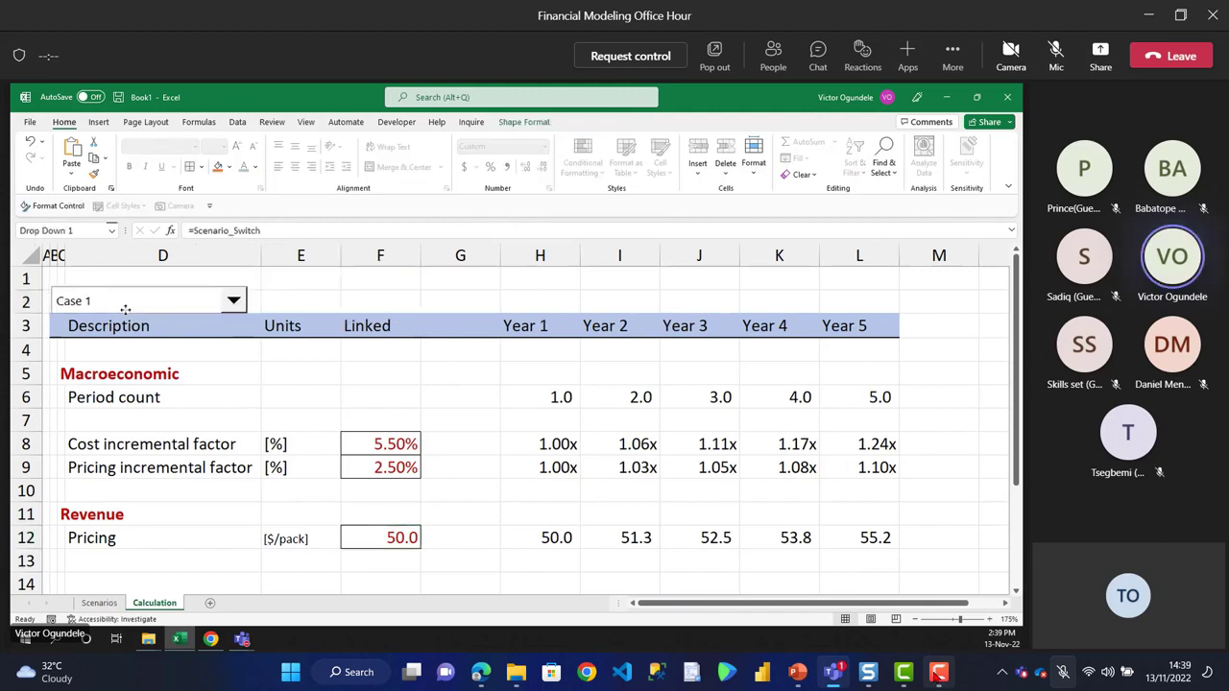
# - Freeze the panes above row 4 of the Calculation sheet
pyautogui.click(26, 350)
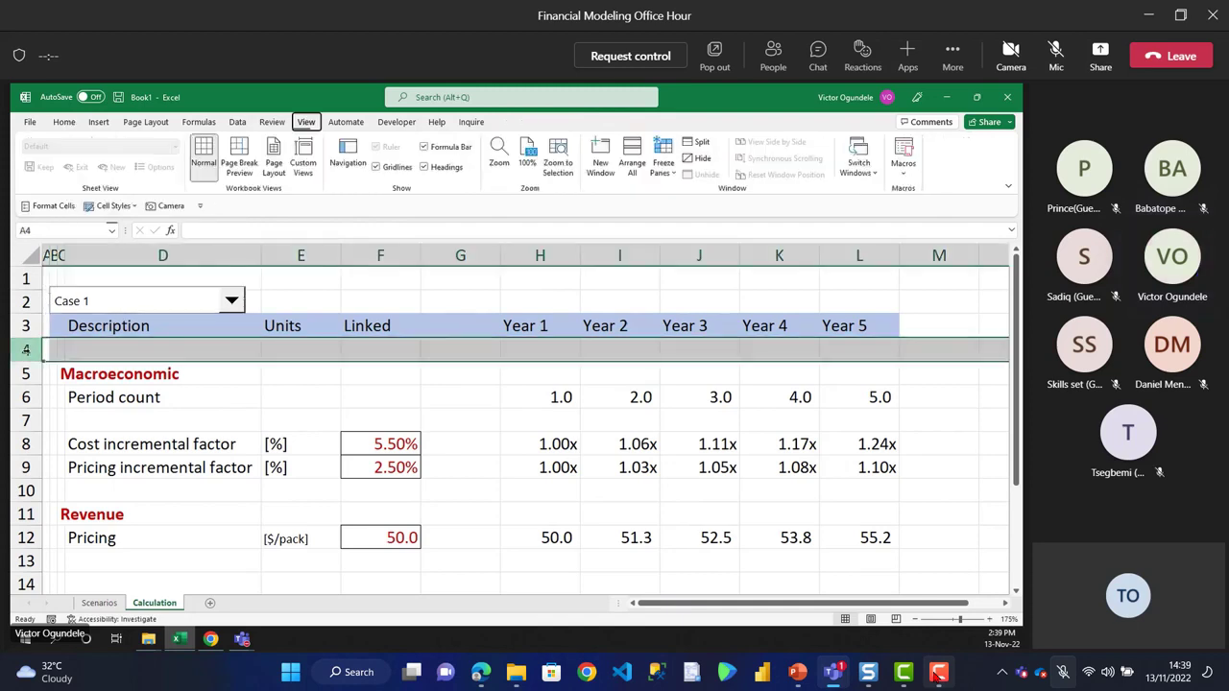
pyautogui.click(233, 438)
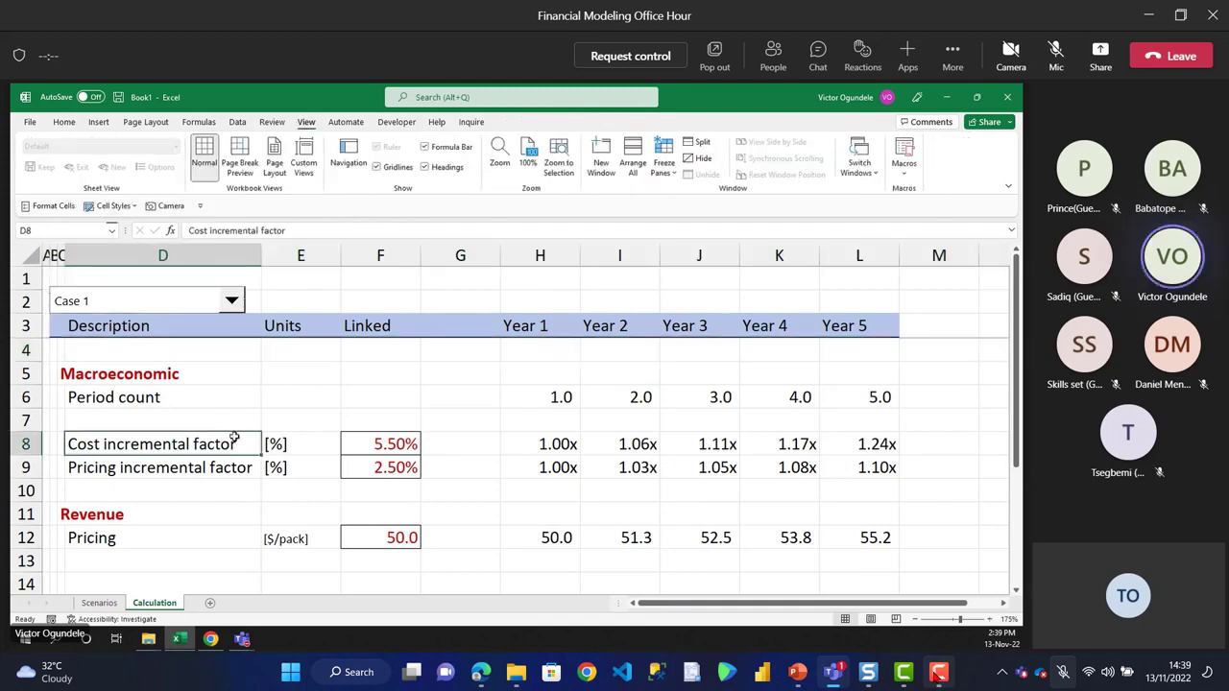
# - Switch the Calculation sheet's scenario drop-down to Case 2 and check the linked price in F12
pyautogui.click(231, 302)
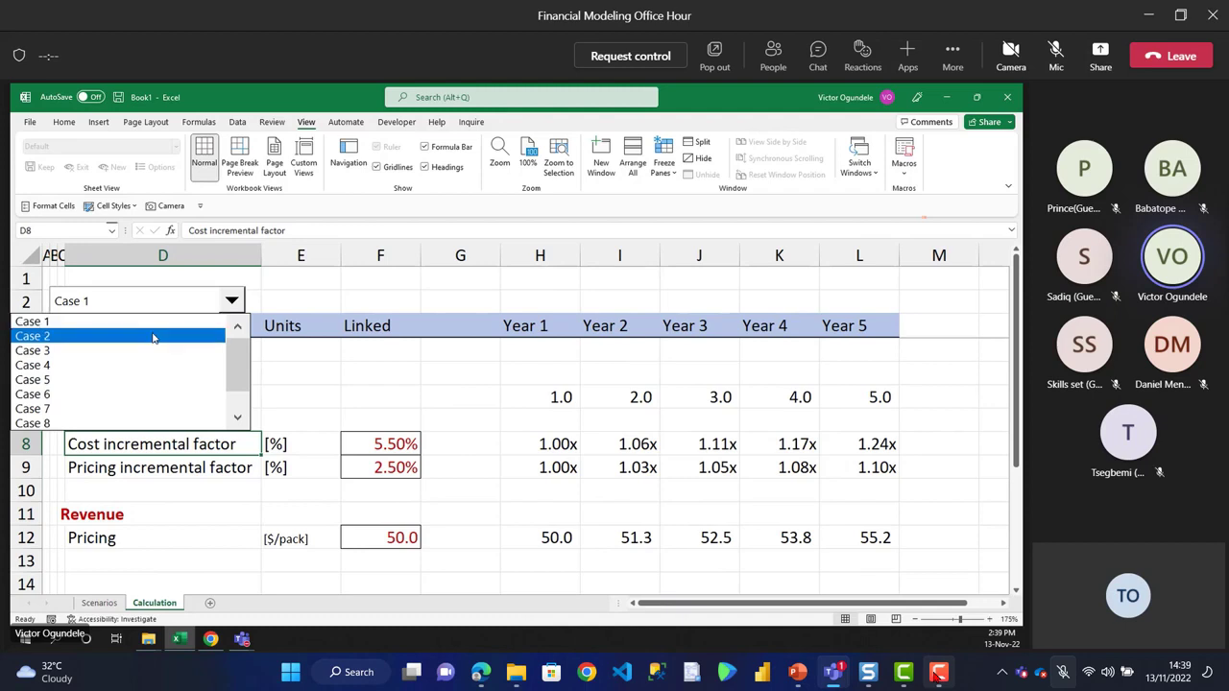
pyautogui.click(154, 330)
pyautogui.click(377, 535)
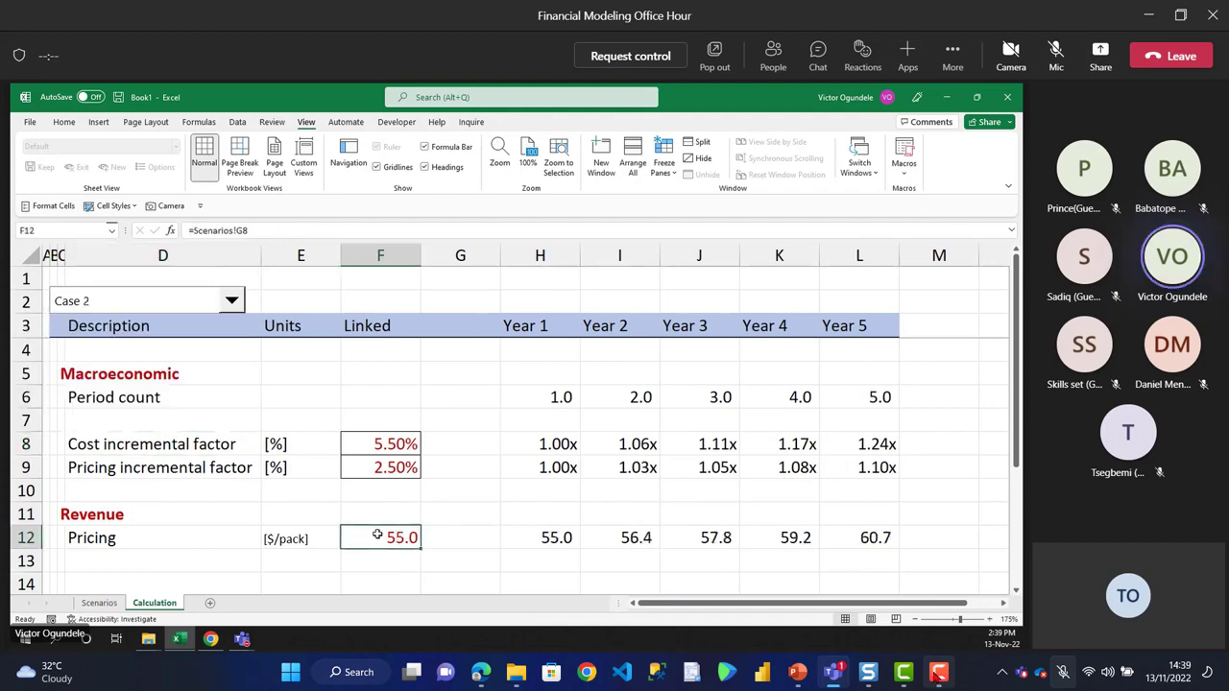
# - Link E2, beside the scenario drop-down, to the Data in Use scenario description with =Scenarios!G5
pyautogui.click(311, 298)
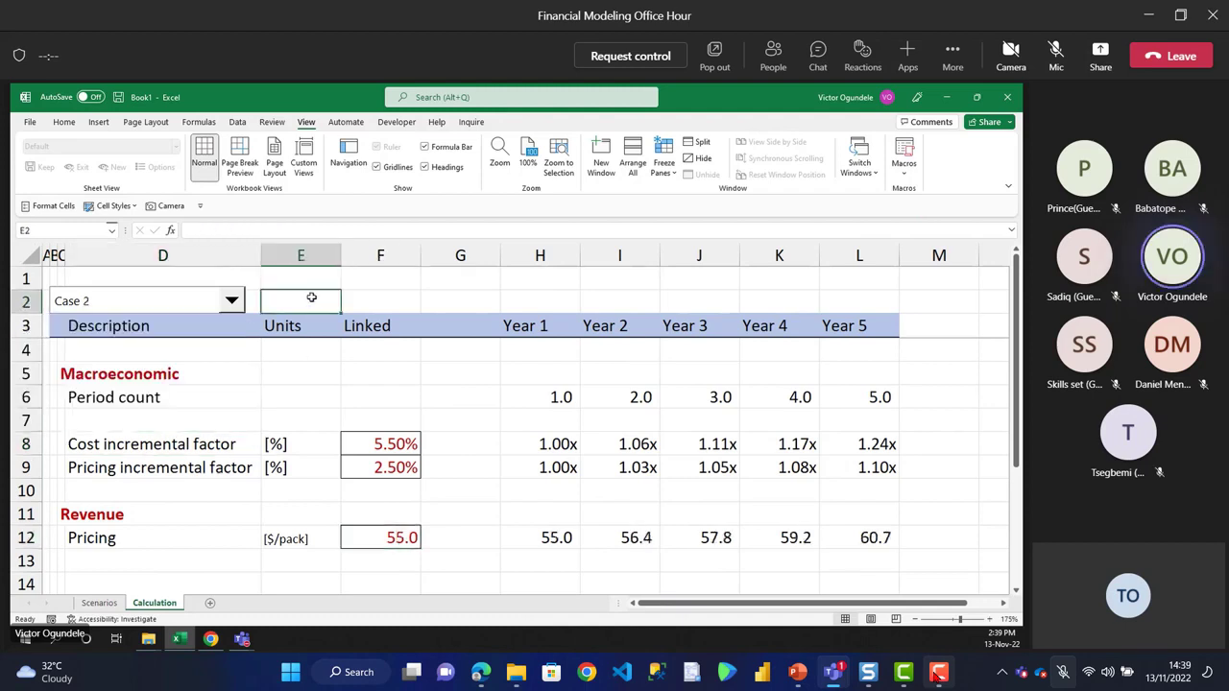
pyautogui.write('=')
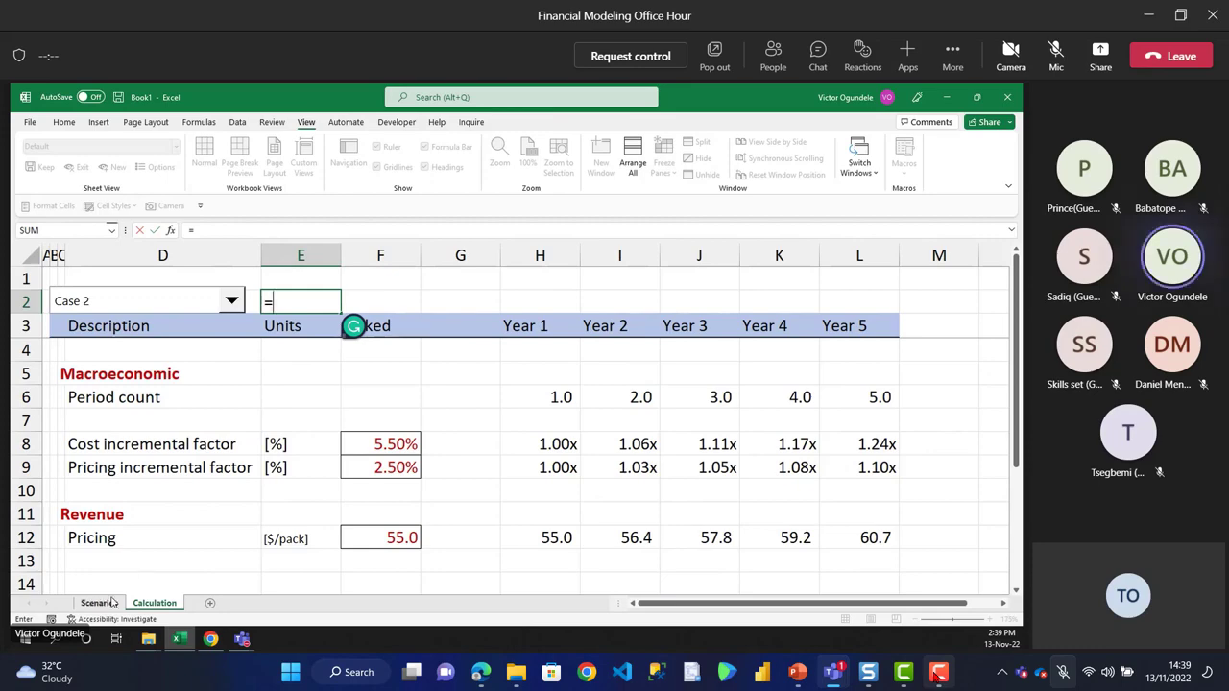
pyautogui.click(106, 602)
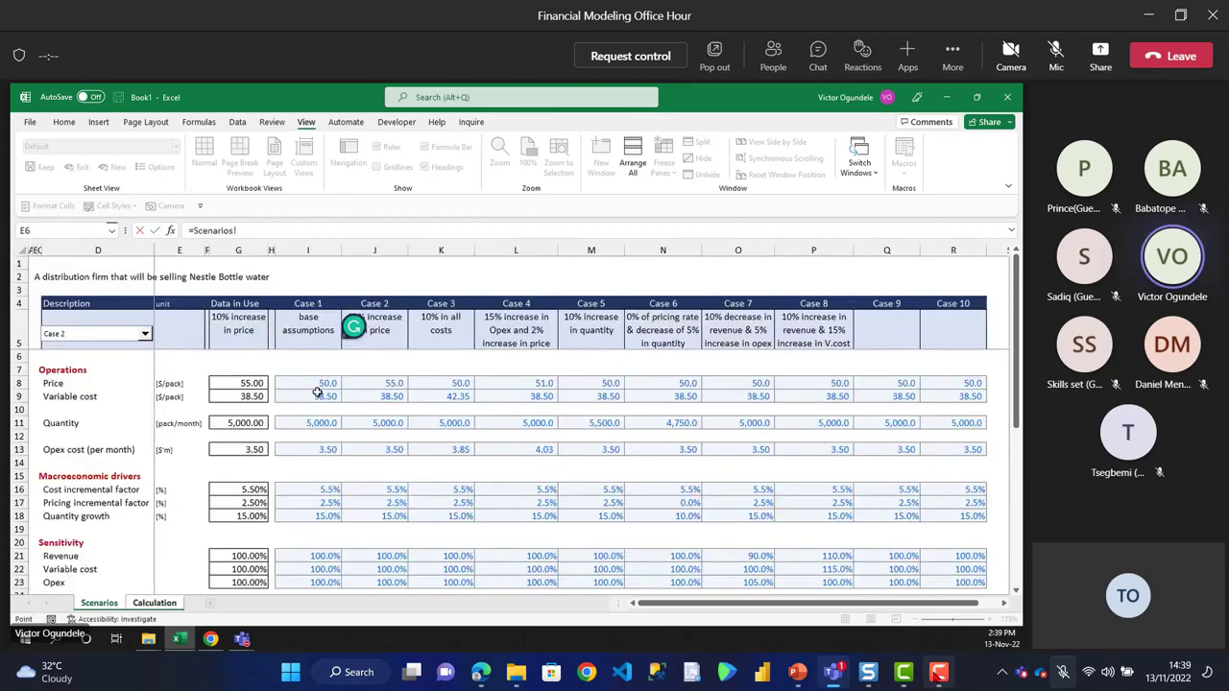
pyautogui.click(240, 330)
pyautogui.press('Return')
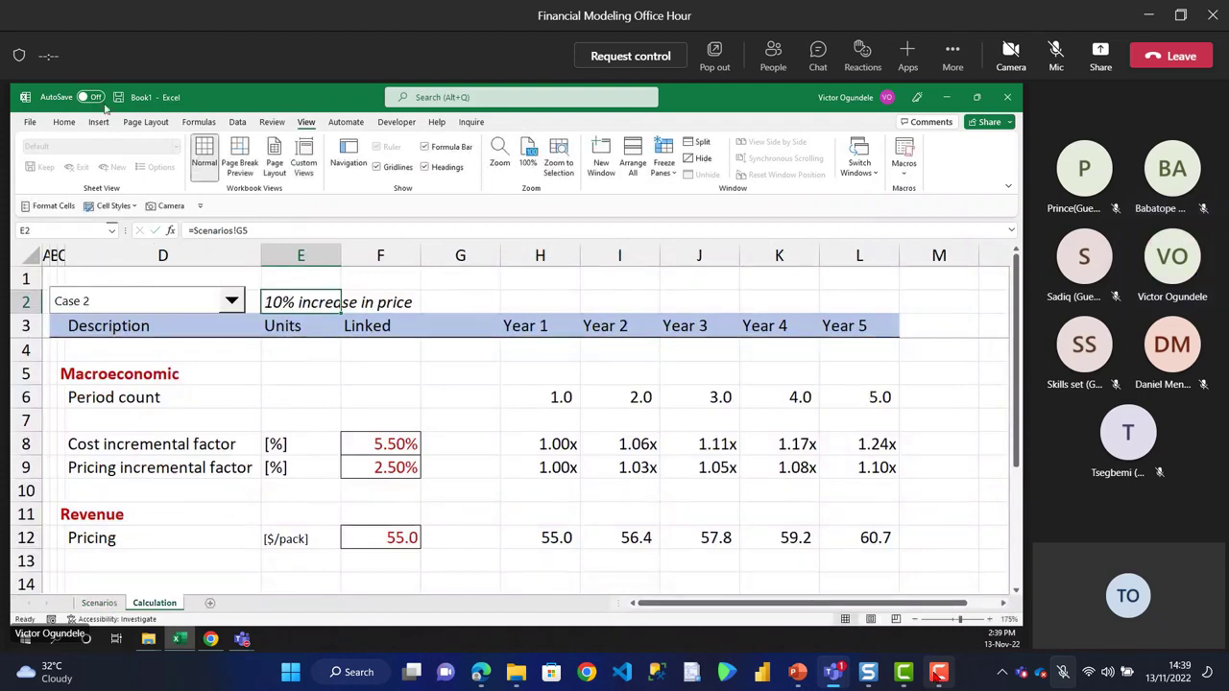
# - Format the linked scenario description in E2 with font size 10 and red text
pyautogui.click(65, 125)
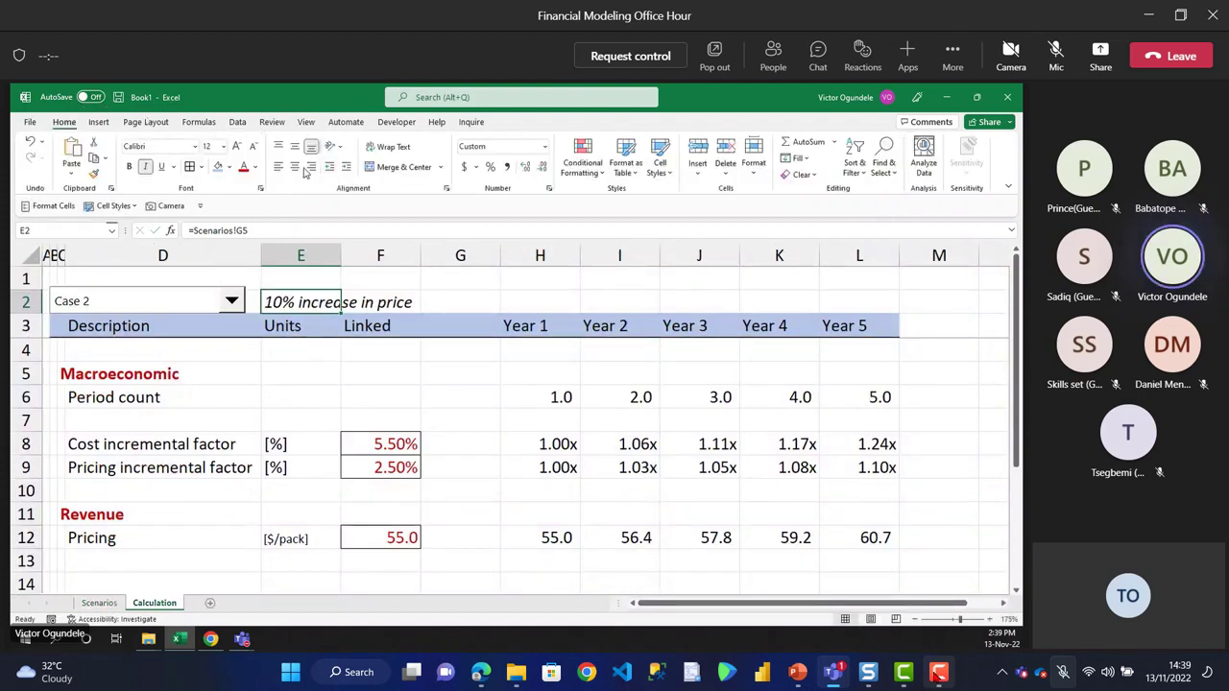
pyautogui.click(252, 148)
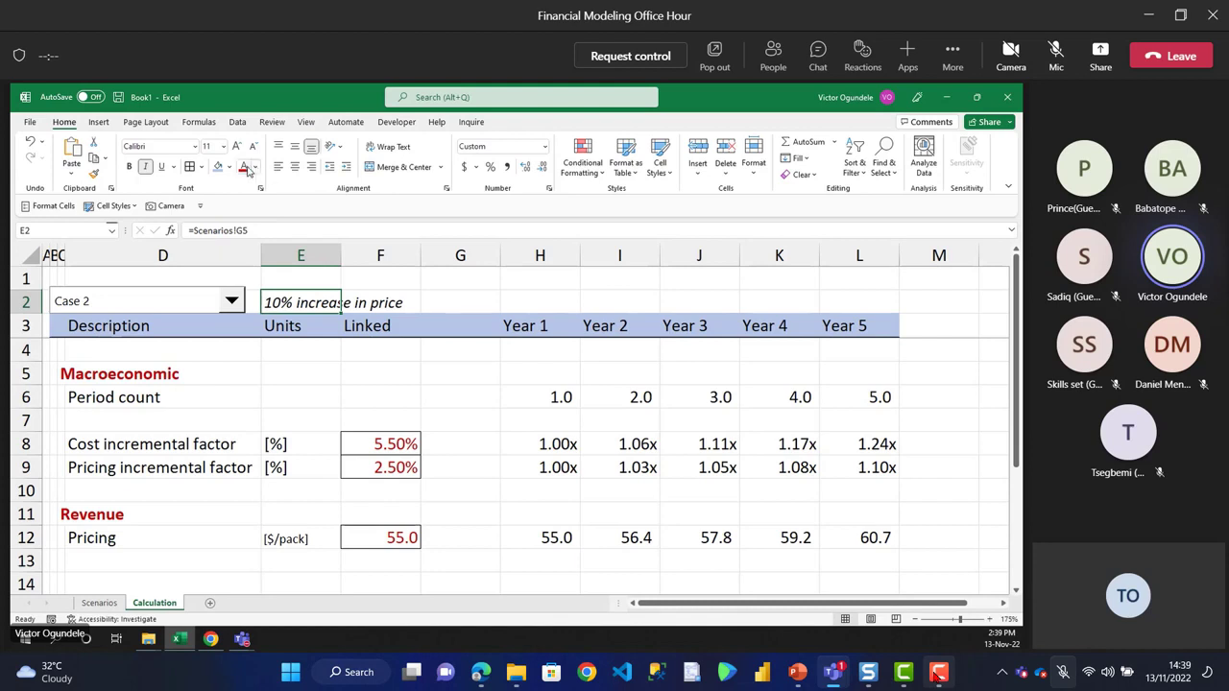
pyautogui.click(243, 166)
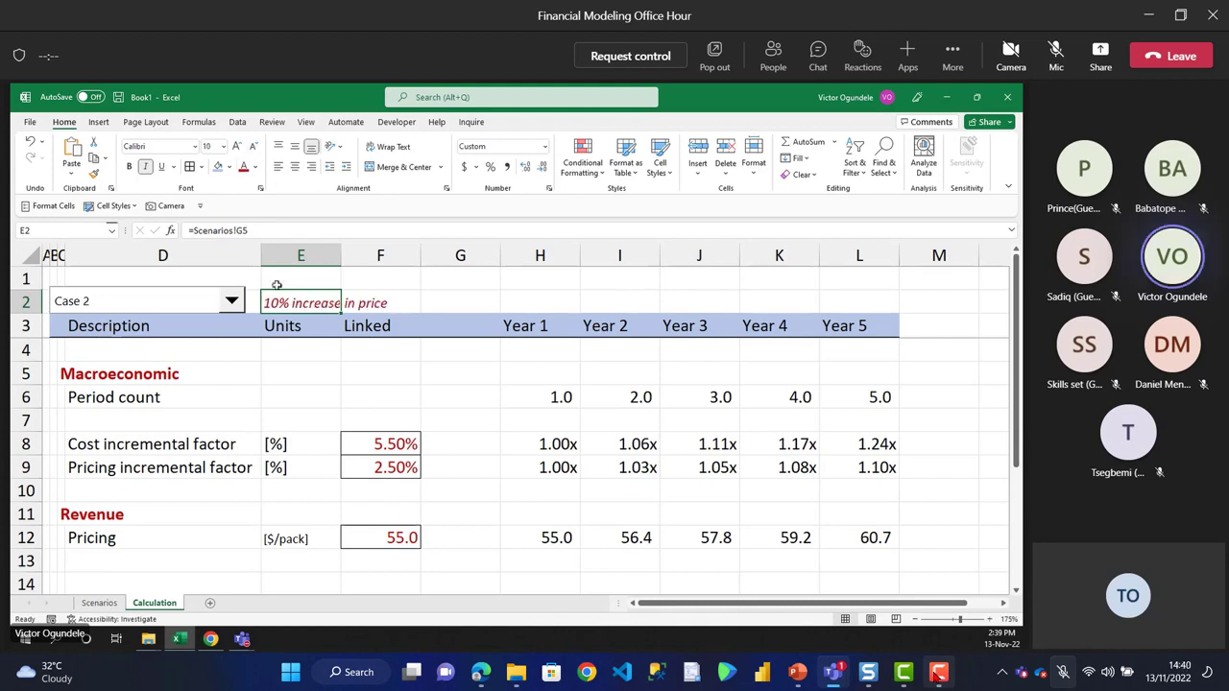
# - Test the scenario drop-down by switching to Case 1, then Case 2, and set it back to Case 1
pyautogui.click(186, 326)
pyautogui.click(231, 302)
pyautogui.scroll(1, 154, 327)
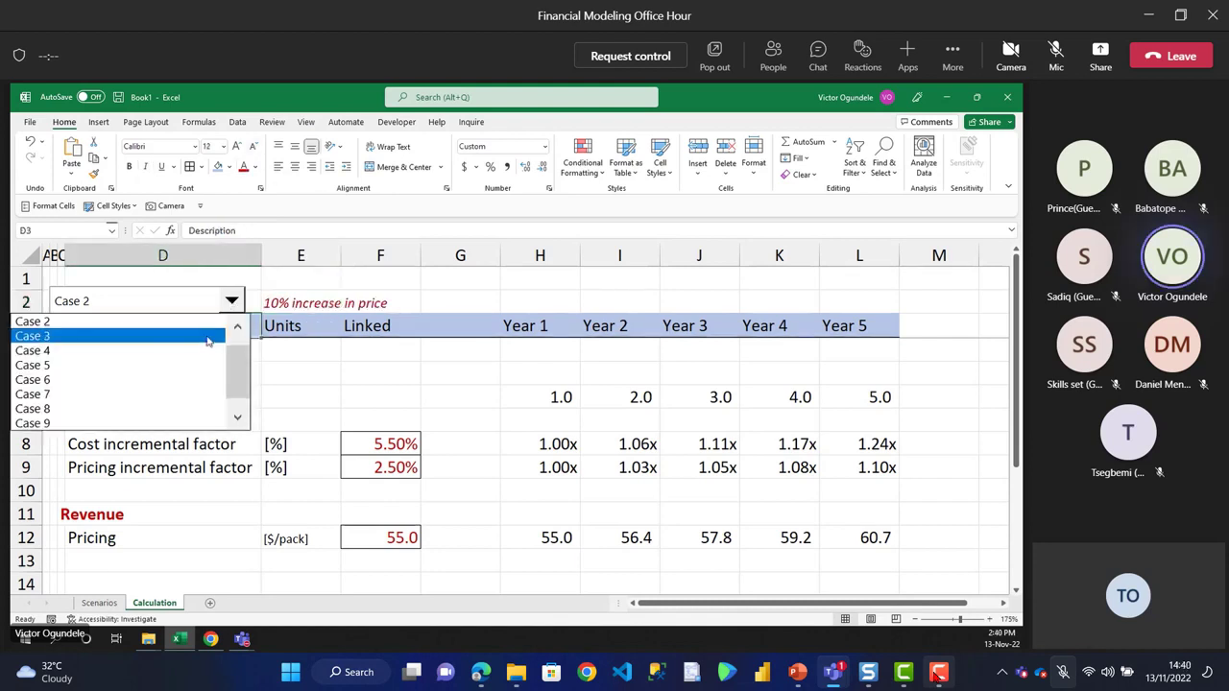
pyautogui.click(228, 318)
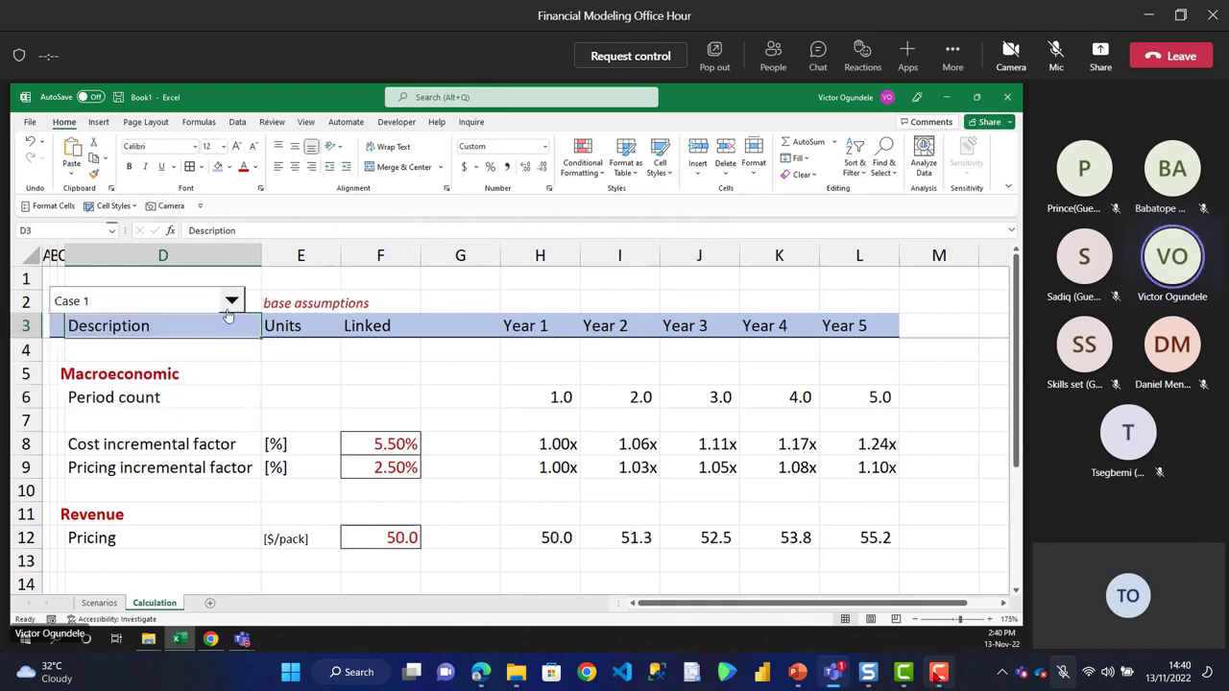
pyautogui.click(293, 305)
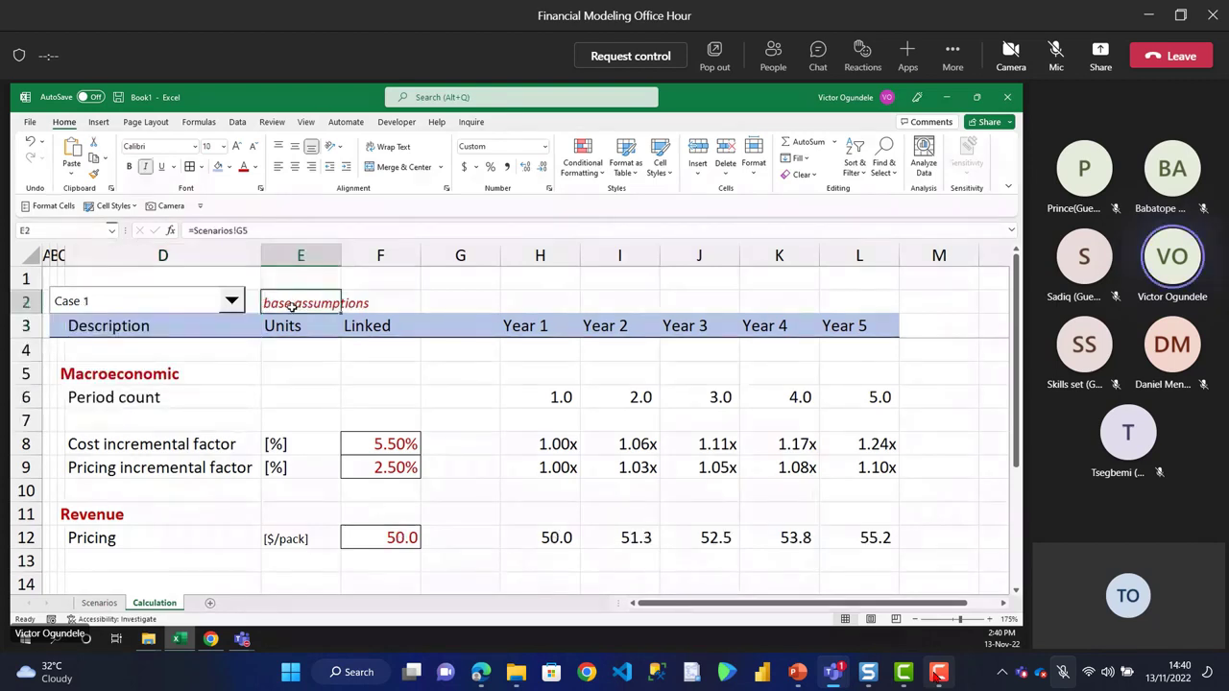
pyautogui.click(231, 302)
pyautogui.click(201, 336)
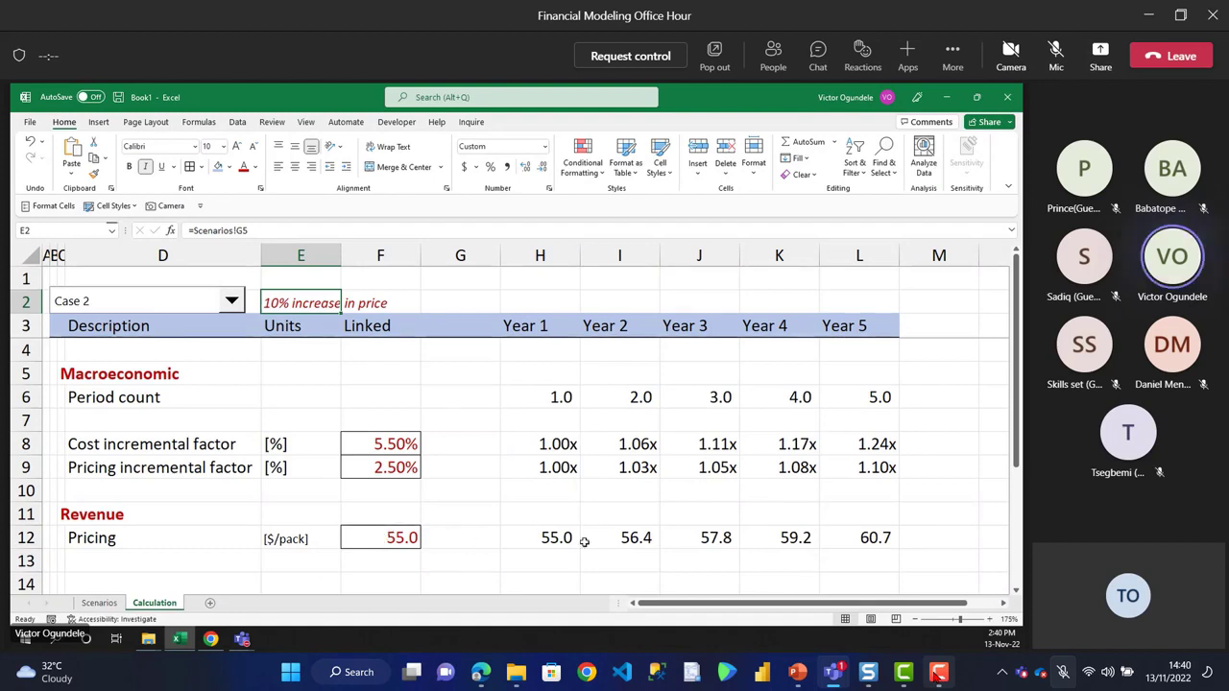
pyautogui.click(236, 302)
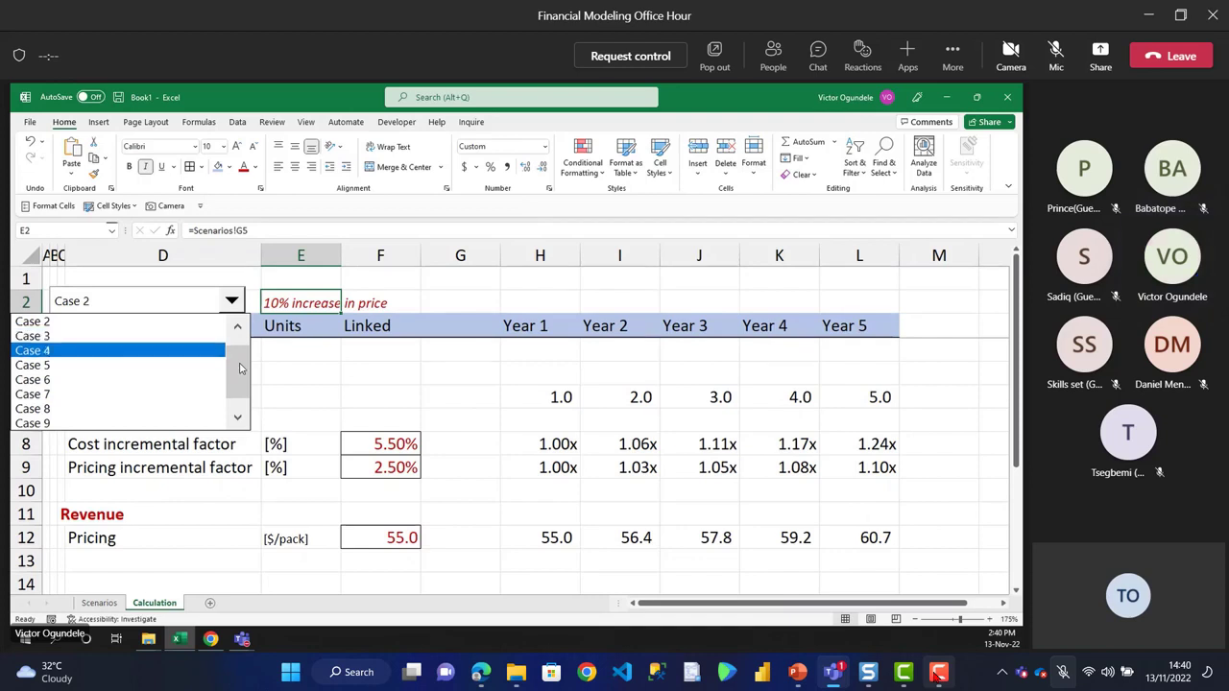
pyautogui.click(169, 322)
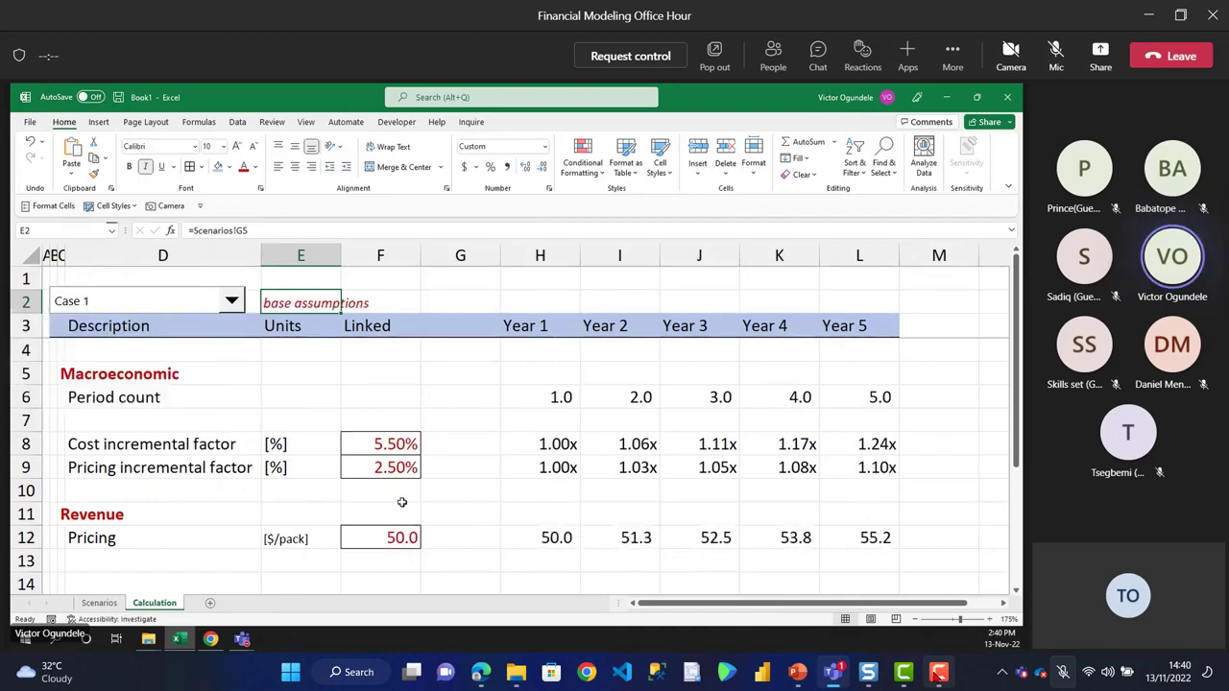
pyautogui.click(277, 564)
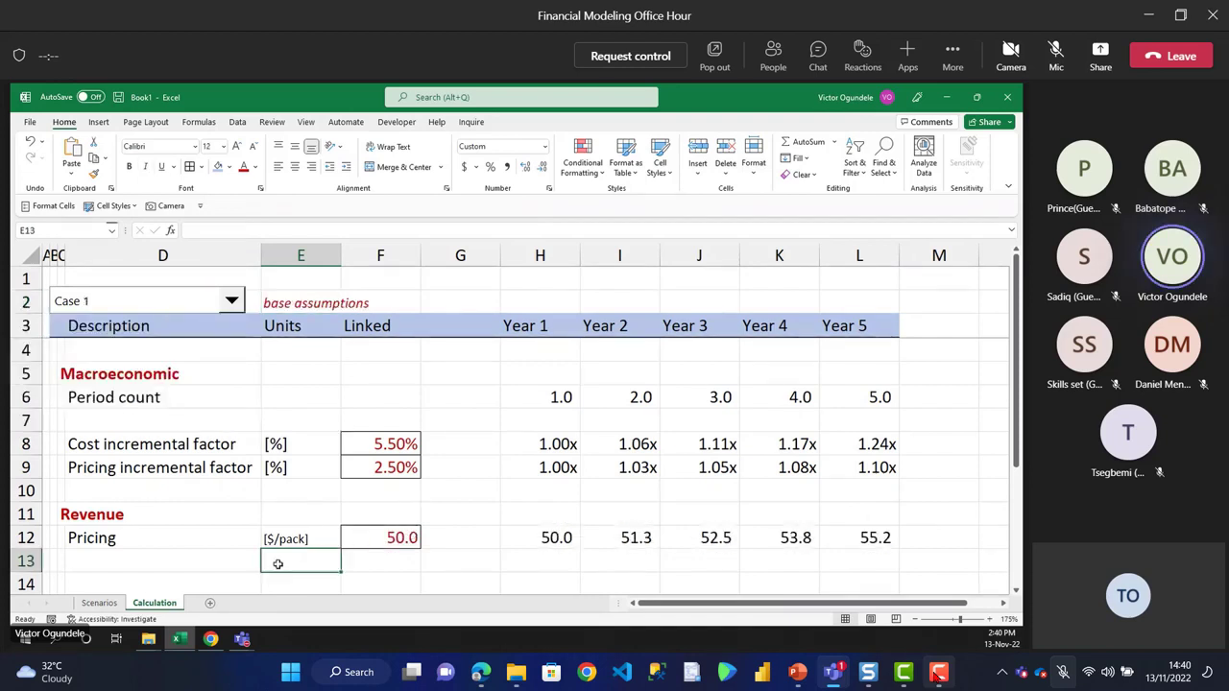
# - Label D13 as Quantity, below Pricing in the Revenue section
pyautogui.press('Left')
pyautogui.write('Qauntity')
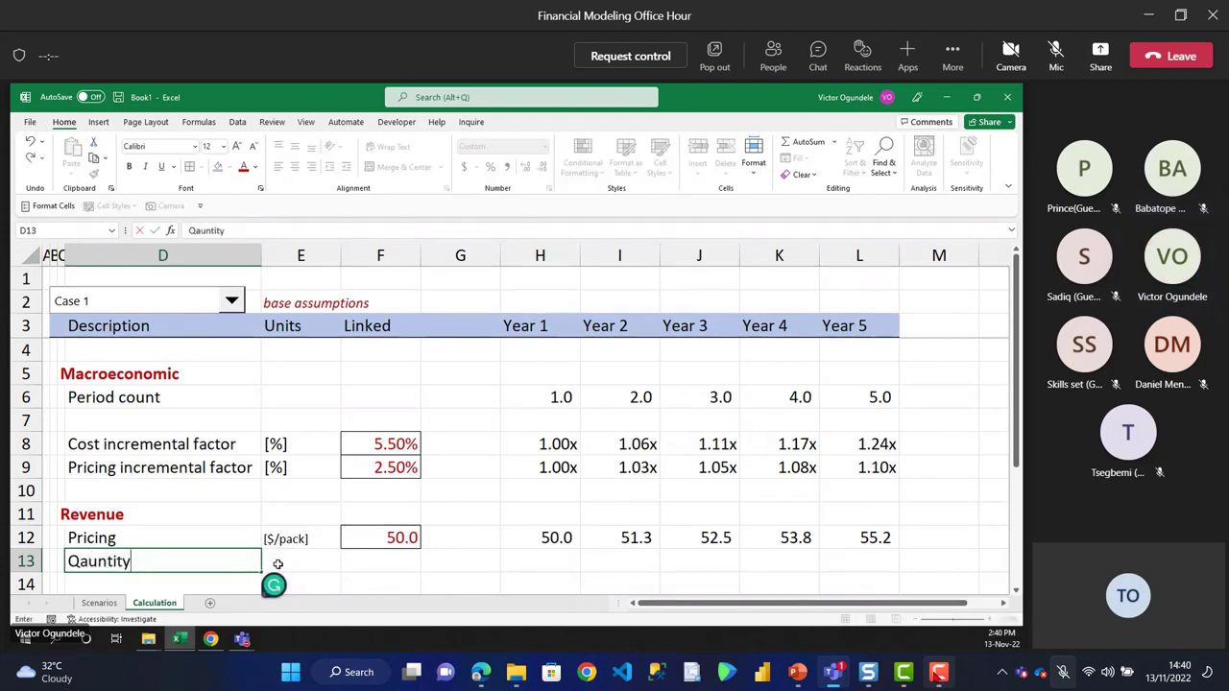
pyautogui.press('BackSpace')
pyautogui.press('BackSpace')
pyautogui.press('BackSpace')
pyautogui.press('BackSpace')
pyautogui.press('BackSpace')
pyautogui.press('BackSpace')
pyautogui.write('uantity')
pyautogui.click(277, 564)
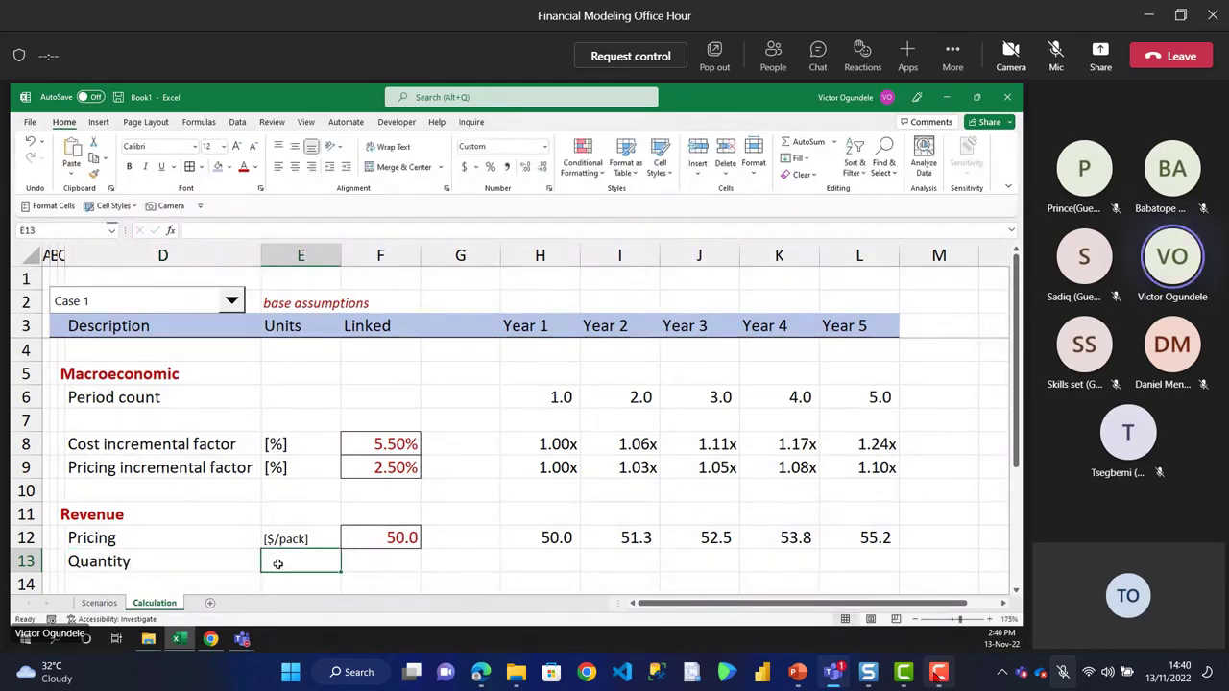
# - Copy the [pack/month] unit from Scenarios E11 into Calculation E13 and fill the linked cell F12 down into F13
pyautogui.hotkey('ctrl', 'pageup')
pyautogui.press('Down')
pyautogui.press('Down')
pyautogui.press('Down')
pyautogui.press('Down')
pyautogui.press('Down')
pyautogui.press('Right')
pyautogui.hotkey('ctrl', 'c')
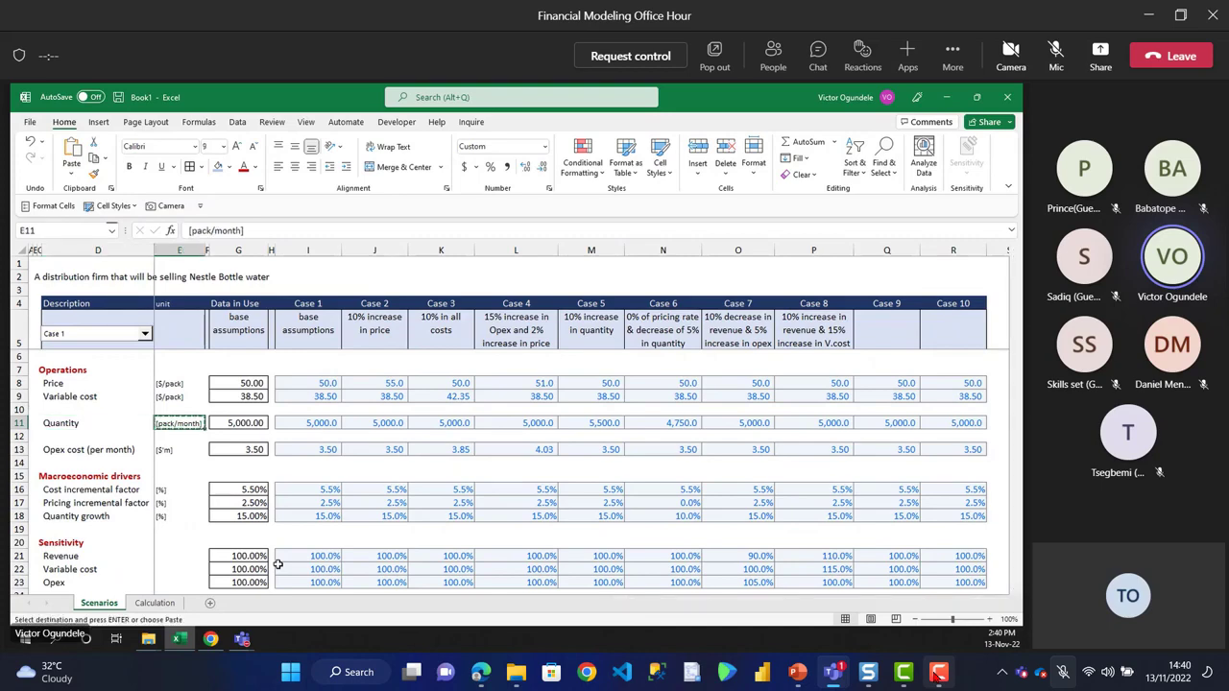
pyautogui.hotkey('ctrl', 'pagedown')
pyautogui.hotkey('ctrl', 'v')
pyautogui.press('Right')
pyautogui.hotkey('ctrl', 'd')
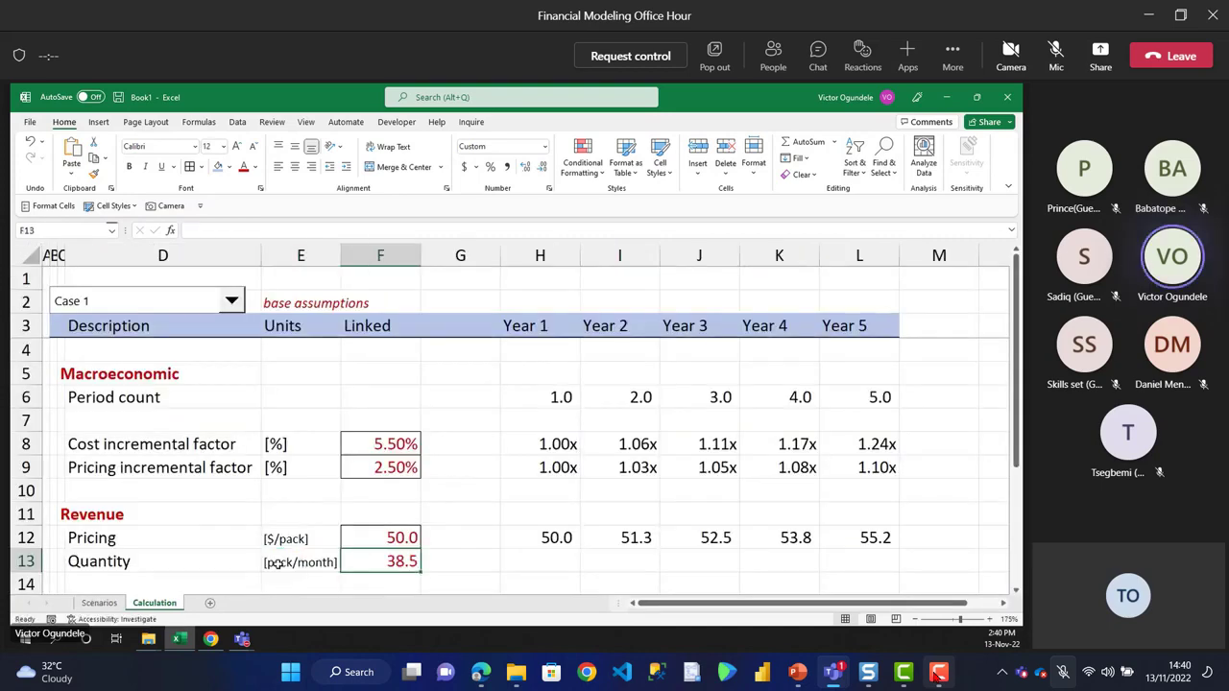
pyautogui.write('=')
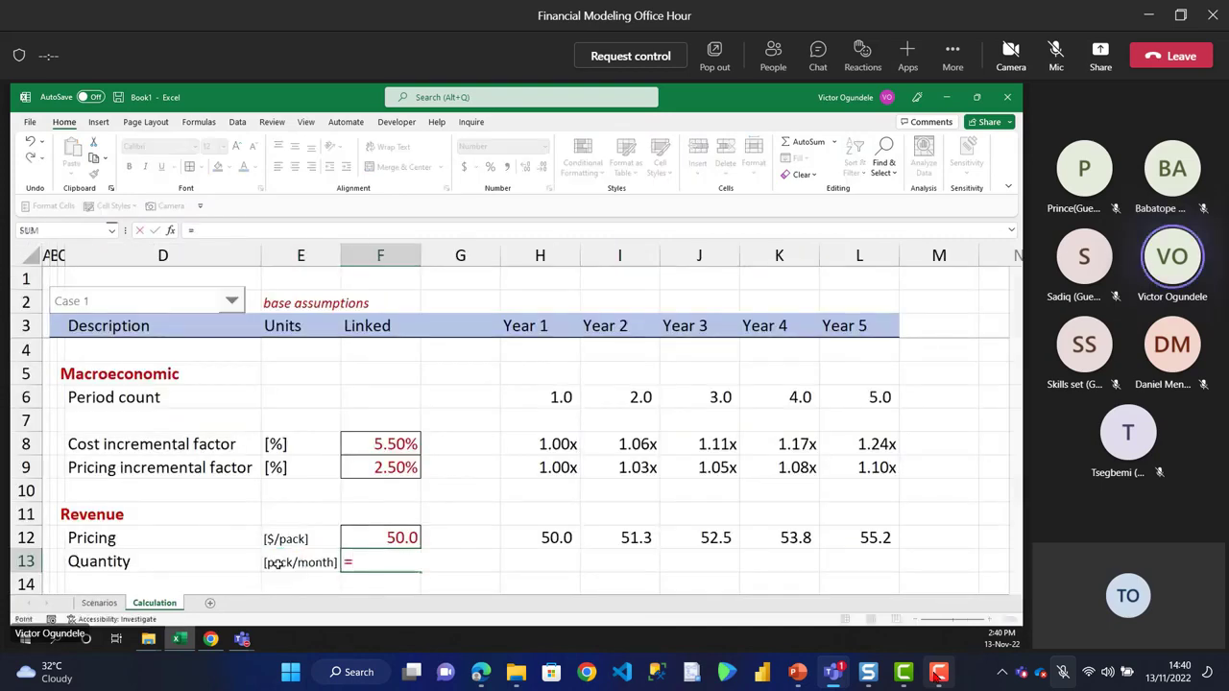
pyautogui.hotkey('ctrl', 'pageup')
pyautogui.click(232, 396)
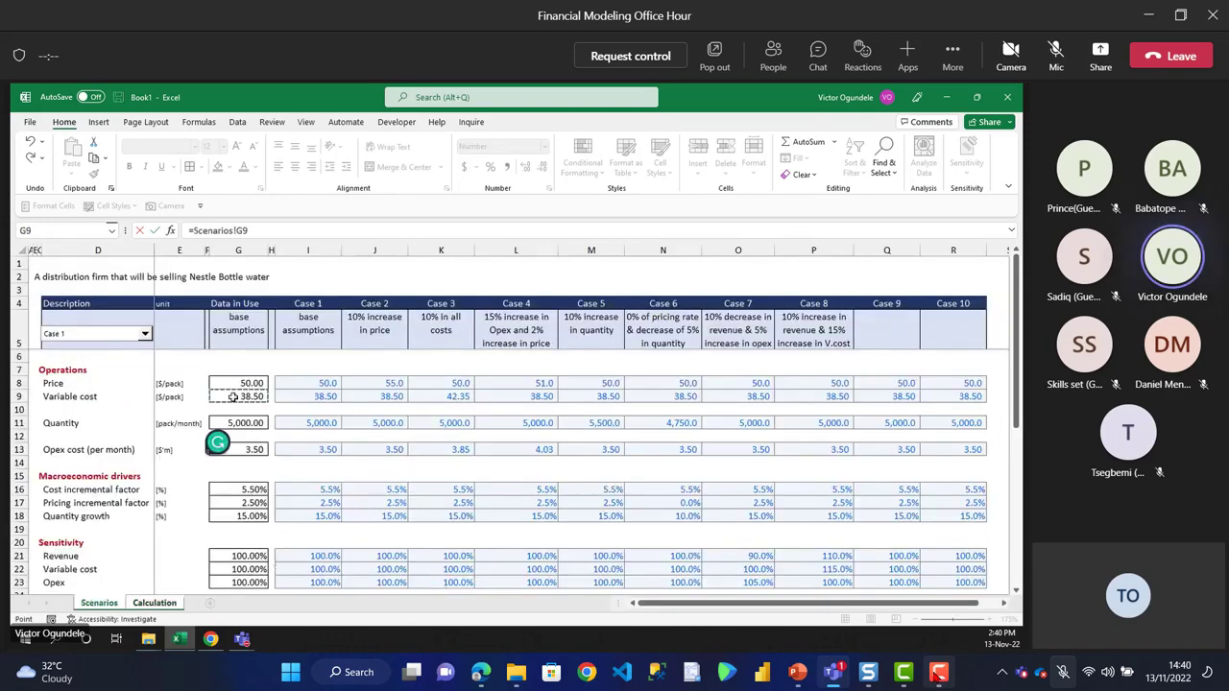
pyautogui.press('Return')
pyautogui.press('Return')
# - Start a formula in the Quantity row's linked cell F13 to replace the filled-down reference
pyautogui.write('=')
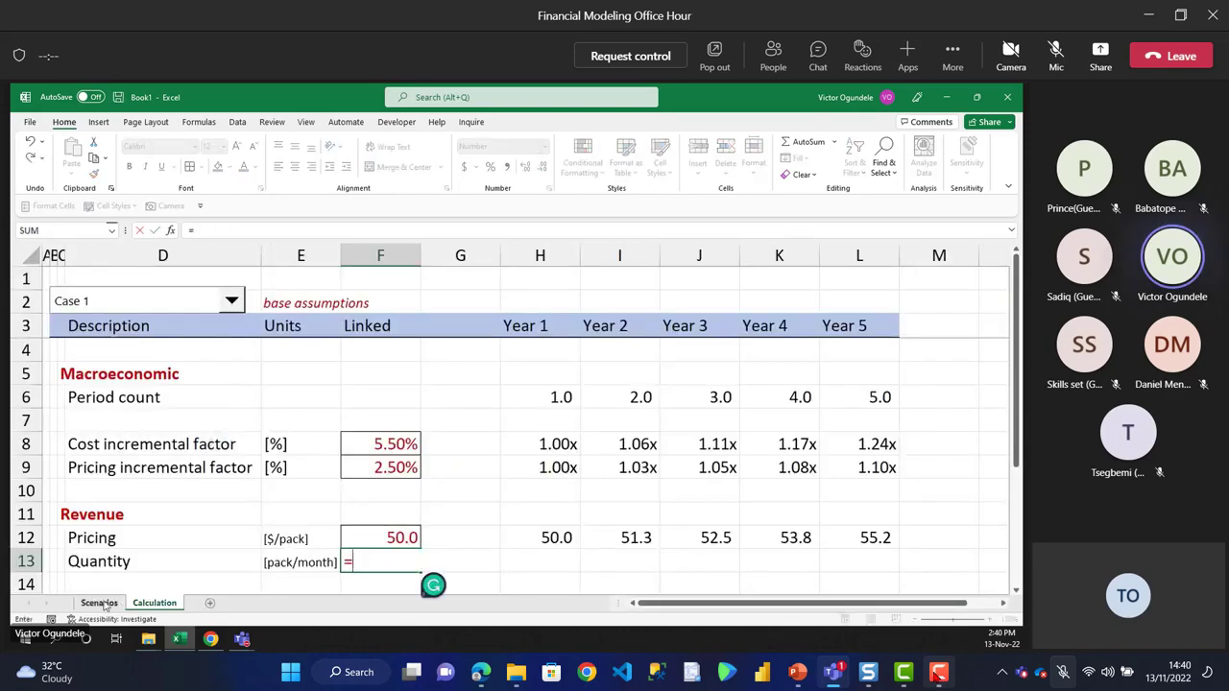
# - Link the Quantity cell F13 to the quantity in use at Scenarios!G11
pyautogui.click(99, 603)
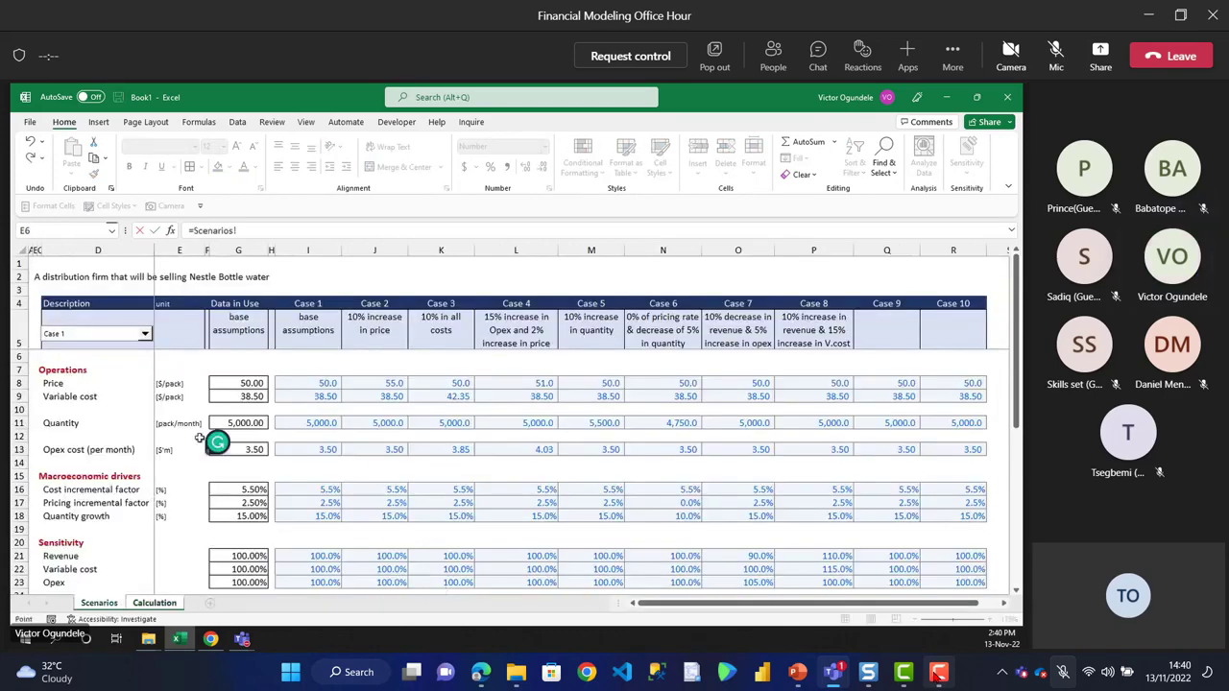
pyautogui.click(234, 422)
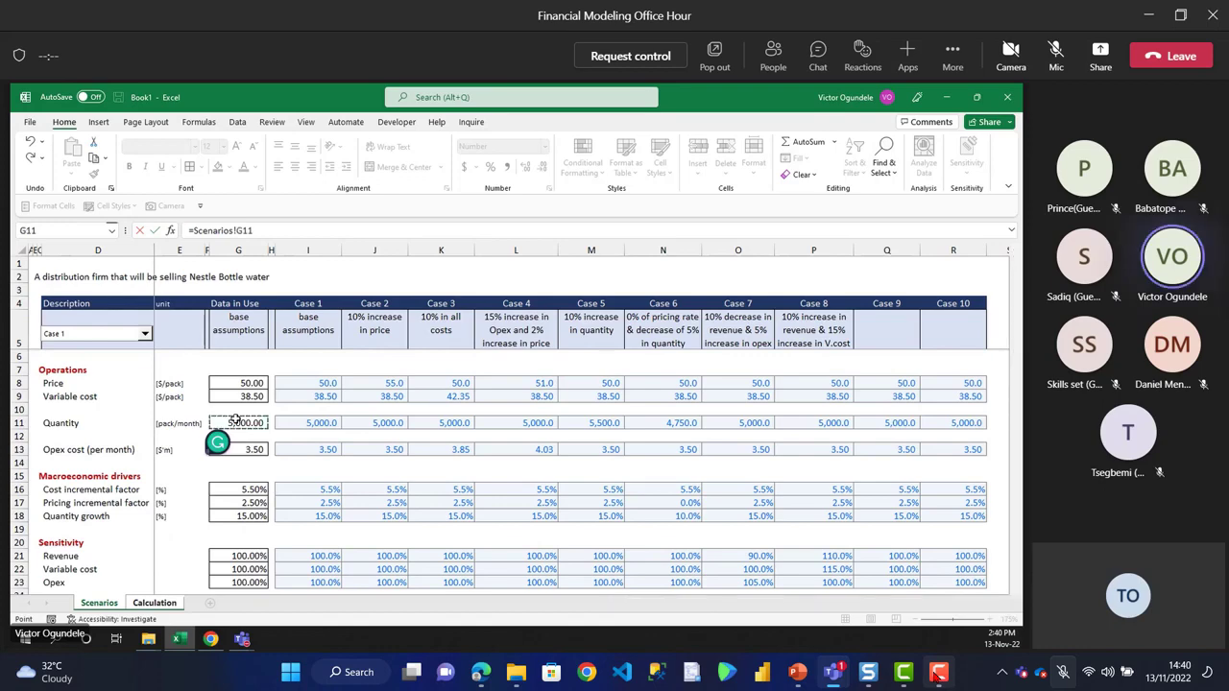
pyautogui.press('Return')
# - Insert a blank row above the Cost incremental factor row on the Calculation sheet
pyautogui.press('Right')
pyautogui.press('Right')
pyautogui.press('Up')
pyautogui.press('Up')
pyautogui.press('Up')
pyautogui.press('Up')
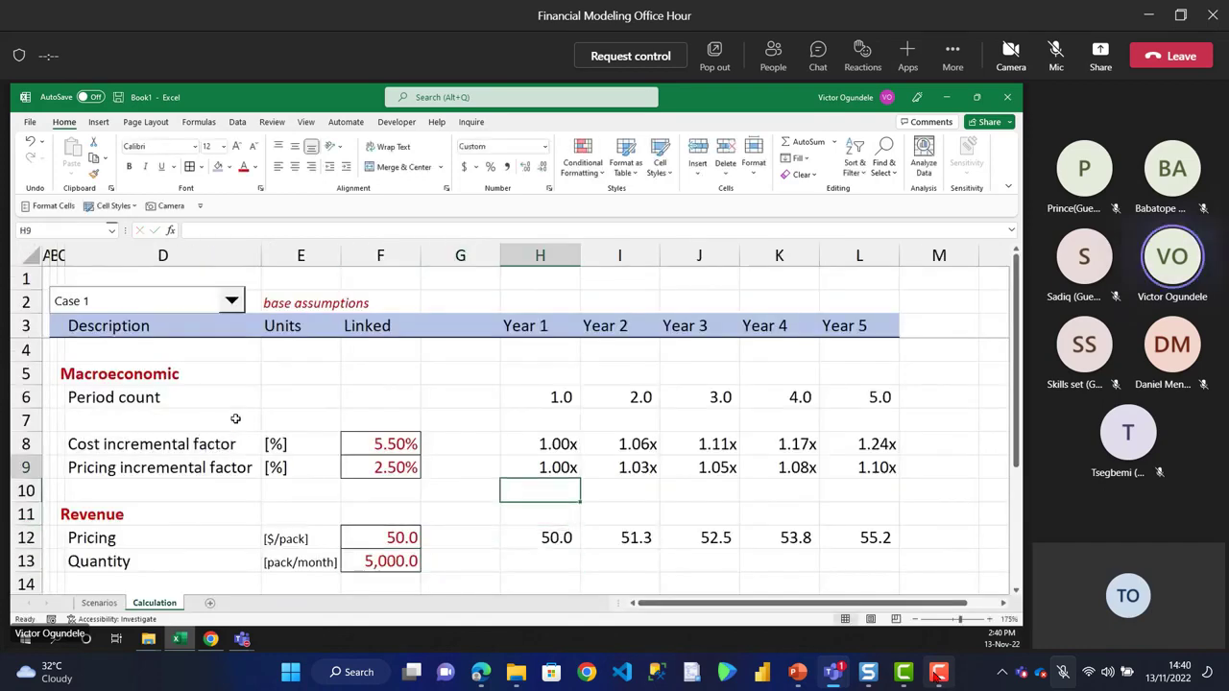
pyautogui.press('Up')
pyautogui.press('Up')
pyautogui.press('Up')
pyautogui.press('Left')
pyautogui.press('Down')
pyautogui.hotkey('shift', 'space')
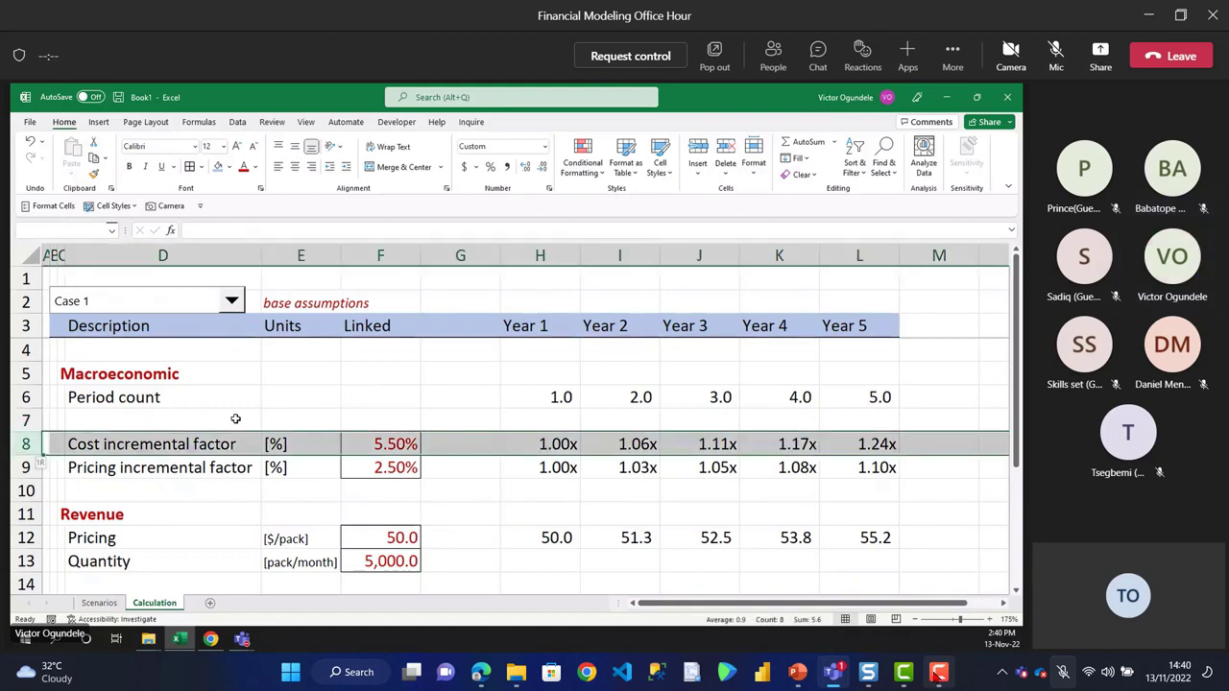
pyautogui.hotkey('ctrl', 'shift', '+')
# - Label cell D7, directly under Period count, as "Month in a period"
pyautogui.press('Up')
pyautogui.press('Right')
pyautogui.press('Right')
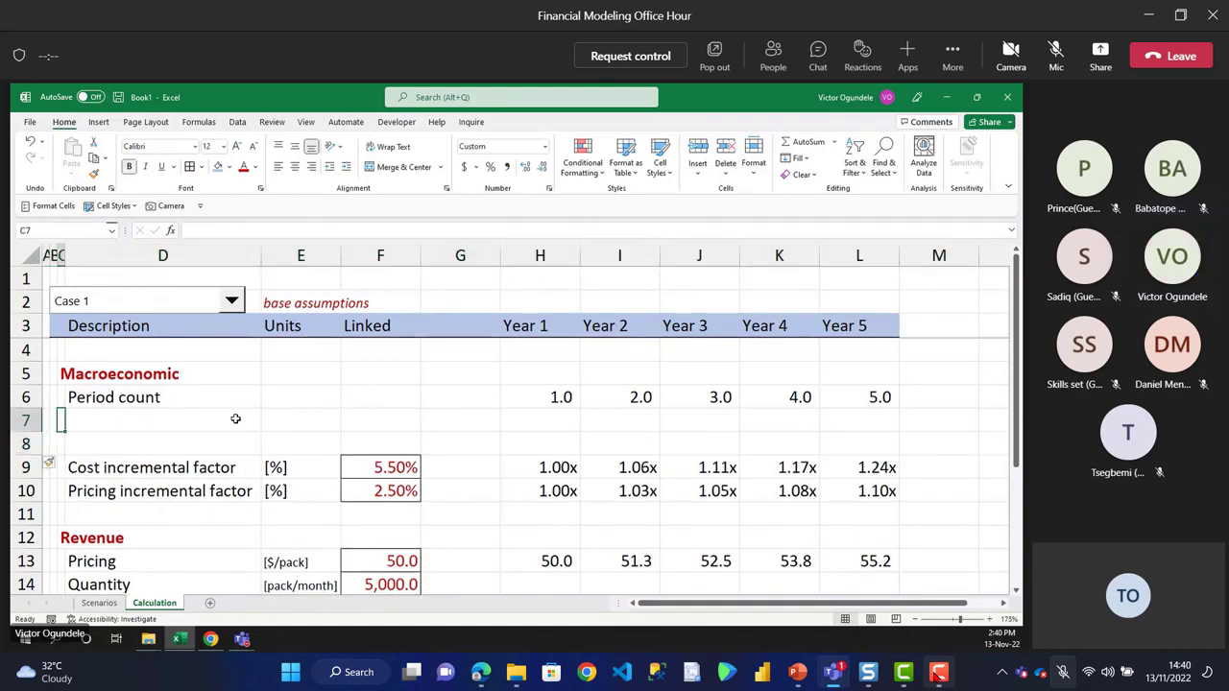
pyautogui.press('Right')
pyautogui.write('Mont')
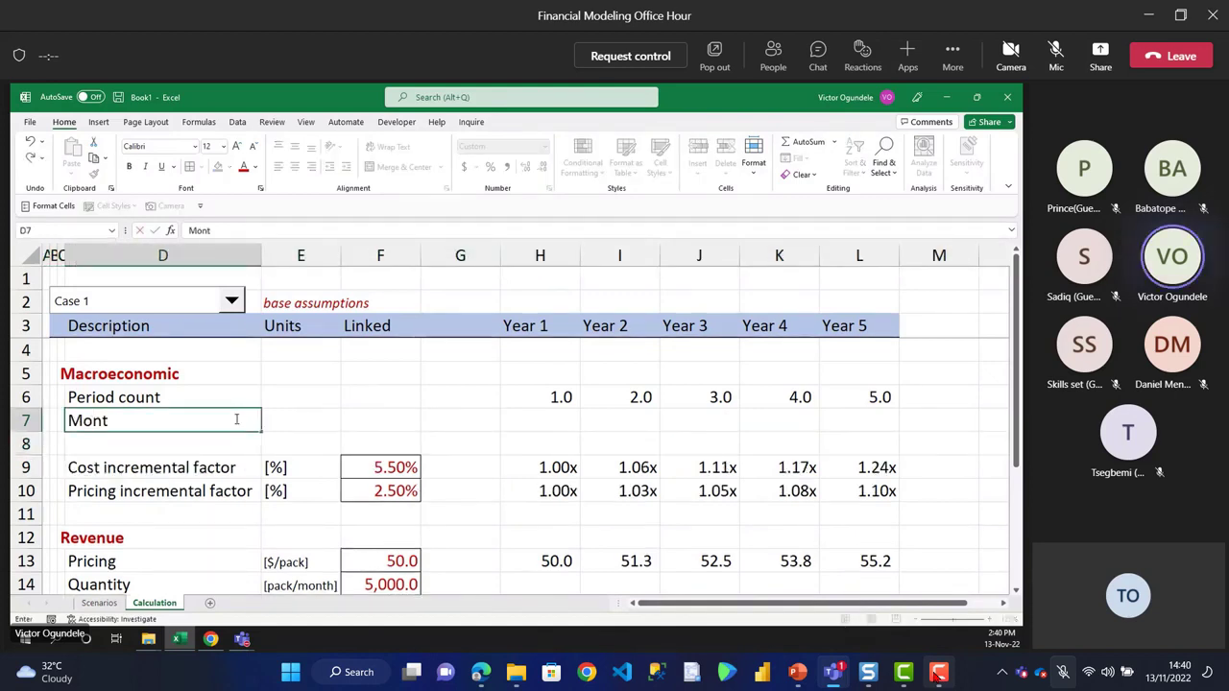
pyautogui.write('h in a period')
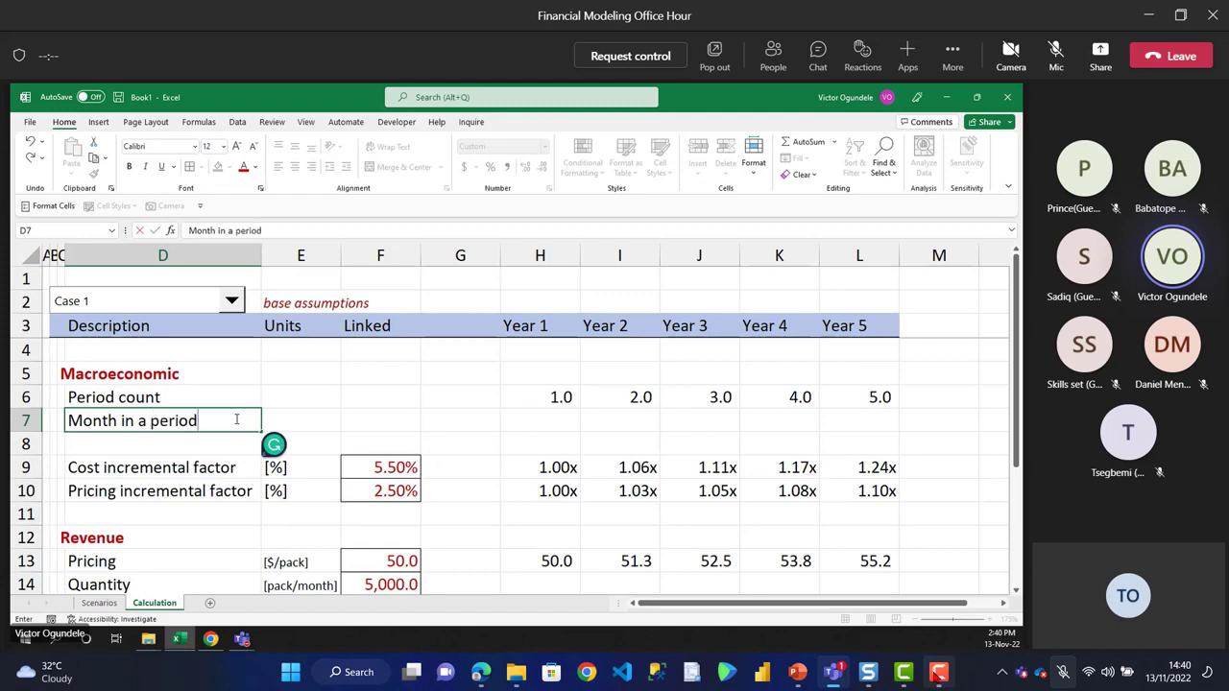
# - Apply the Input cell style to H7:L7 and fill all five years with 12
pyautogui.press('Right')
pyautogui.press('Right')
pyautogui.press('Right')
pyautogui.press('Right')
pyautogui.hotkey('shift', 'Right')
pyautogui.hotkey('shift', 'Right')
pyautogui.hotkey('shift', 'Right')
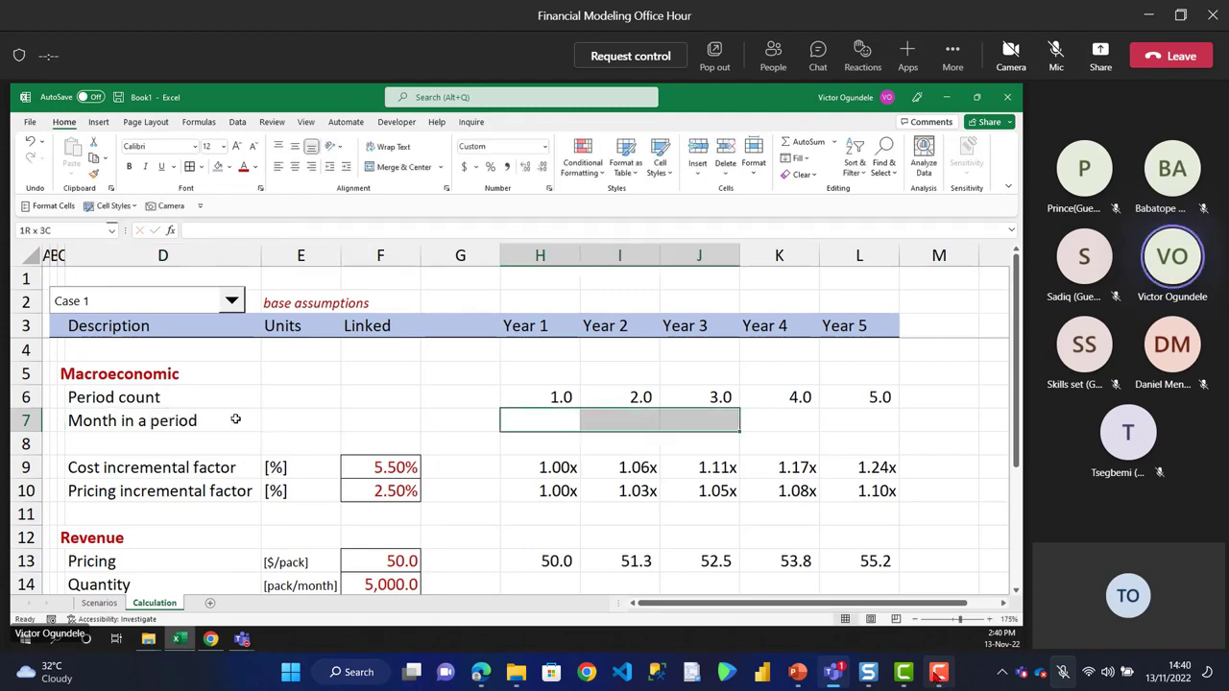
pyautogui.hotkey('shift', 'Right')
pyautogui.click(113, 205)
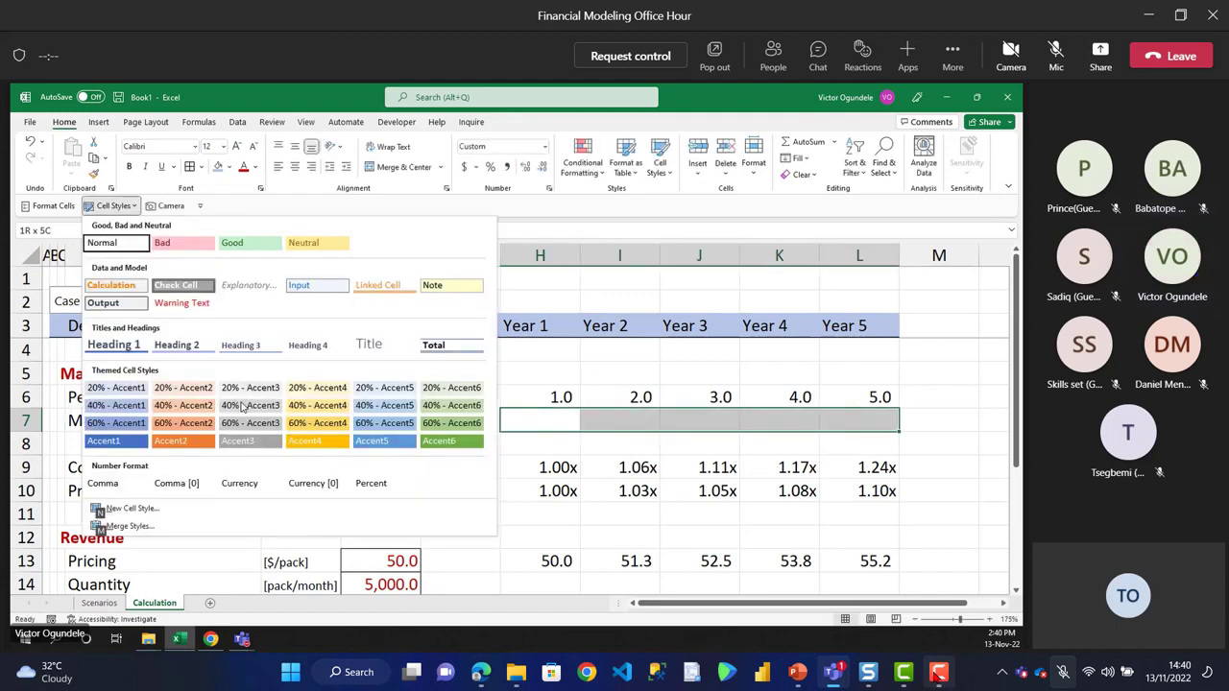
pyautogui.click(309, 283)
pyautogui.write('12')
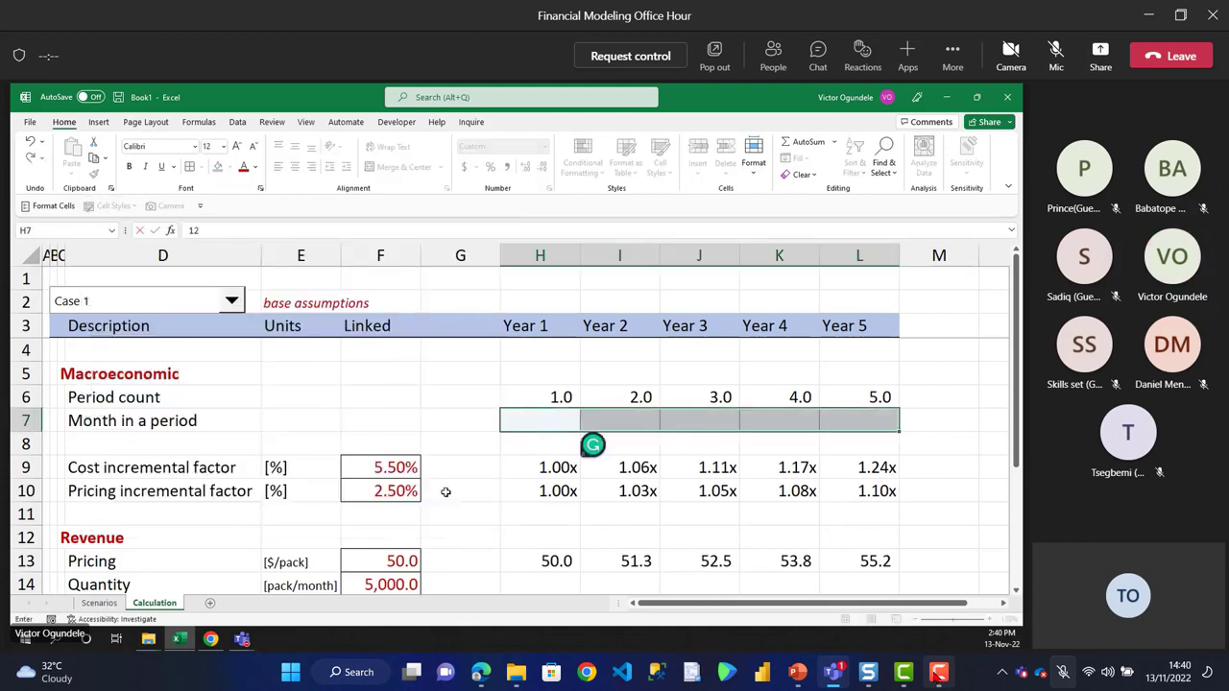
pyautogui.hotkey('ctrl', 'Return')
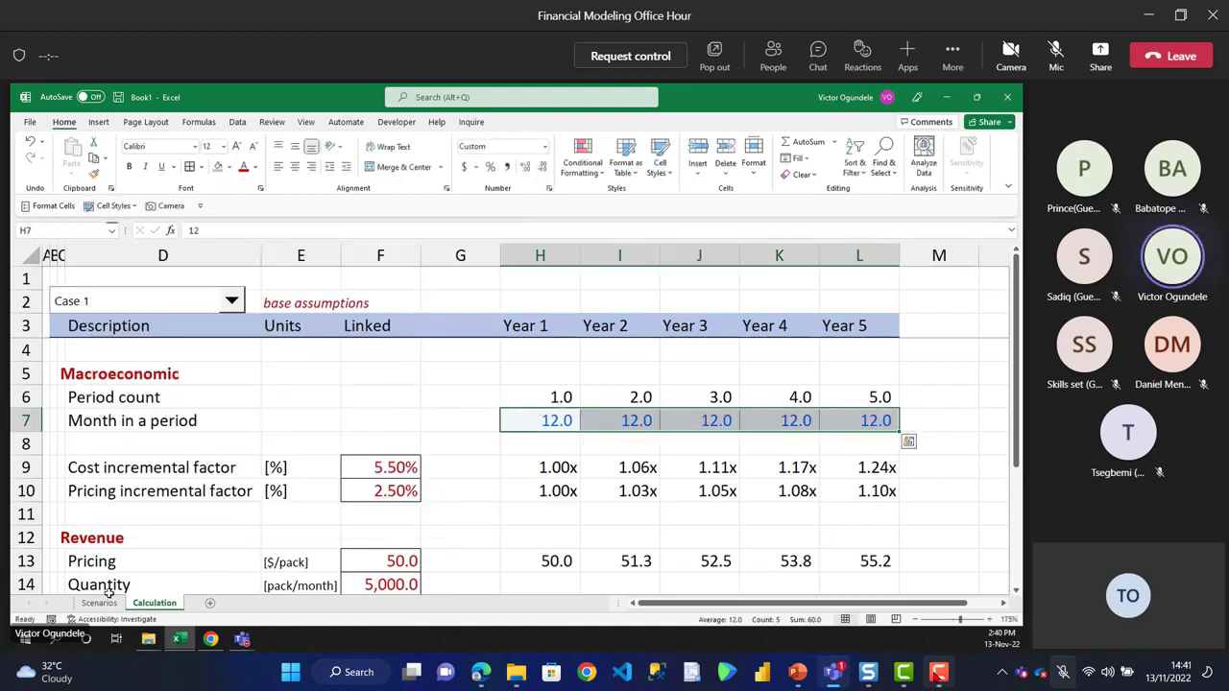
pyautogui.scroll(-2, 571, 516)
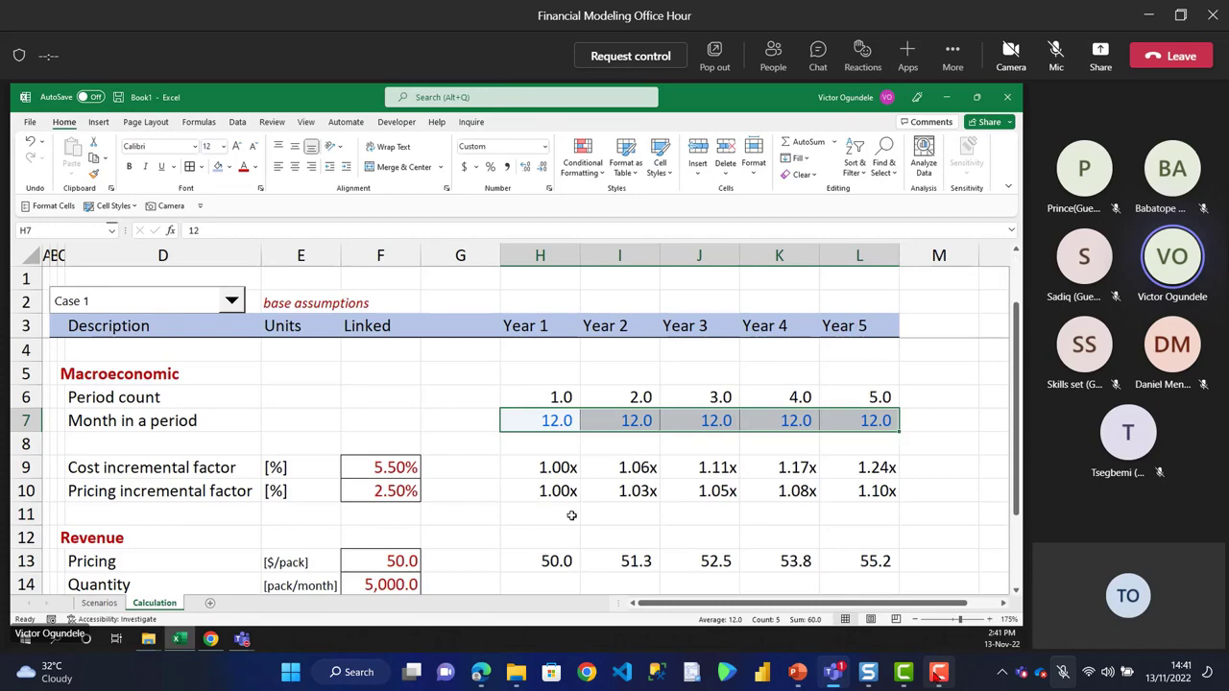
pyautogui.scroll(-8, 571, 515)
pyautogui.scroll(8, 571, 516)
pyautogui.scroll(-3, 571, 516)
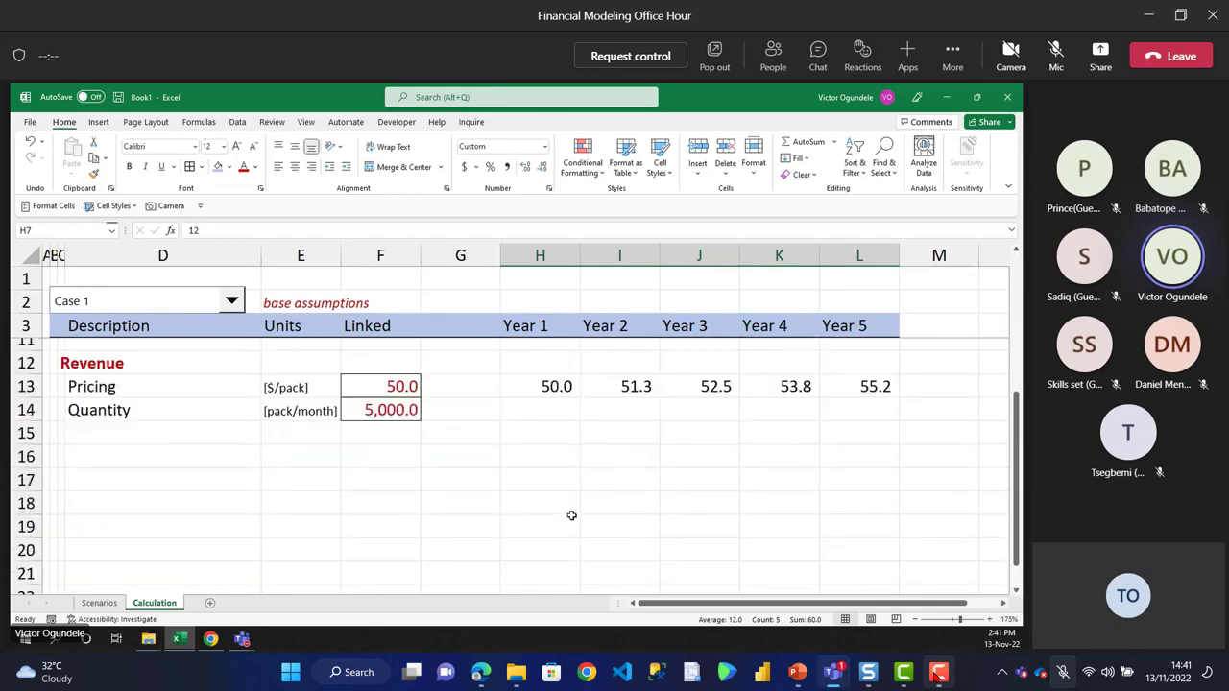
pyautogui.scroll(-1, 571, 515)
pyautogui.press('Down')
pyautogui.press('Down')
pyautogui.press('Down')
pyautogui.press('Down')
pyautogui.press('Down')
pyautogui.press('Down')
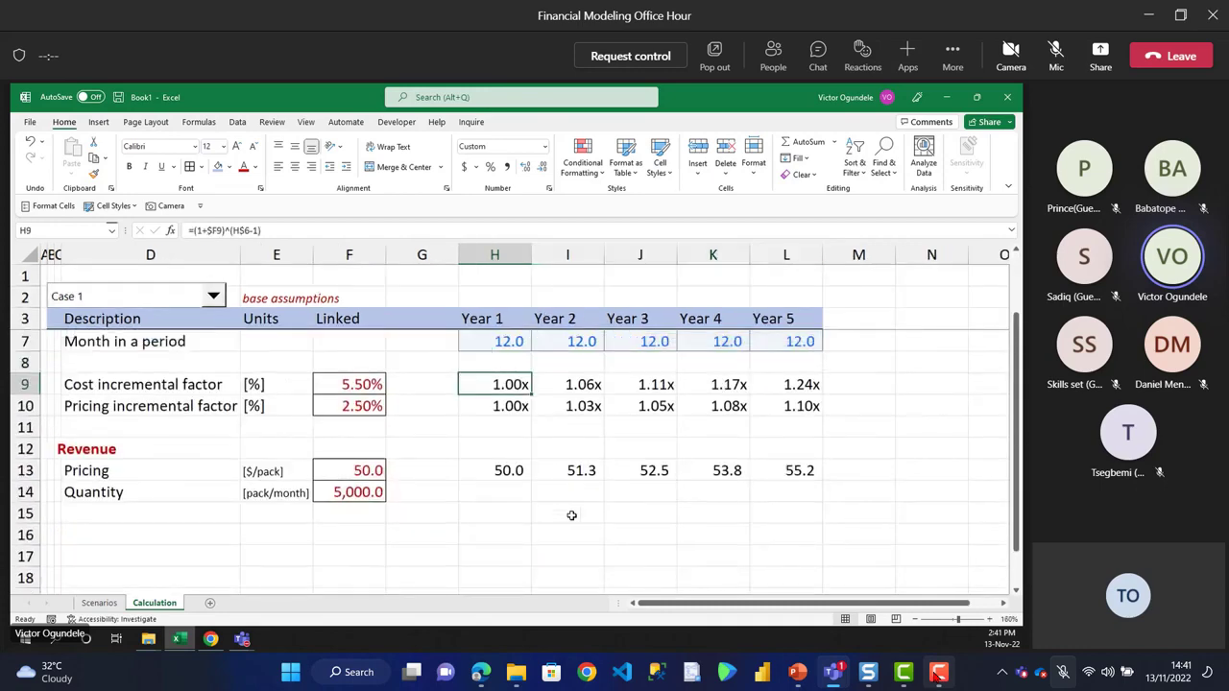
pyautogui.press('Down')
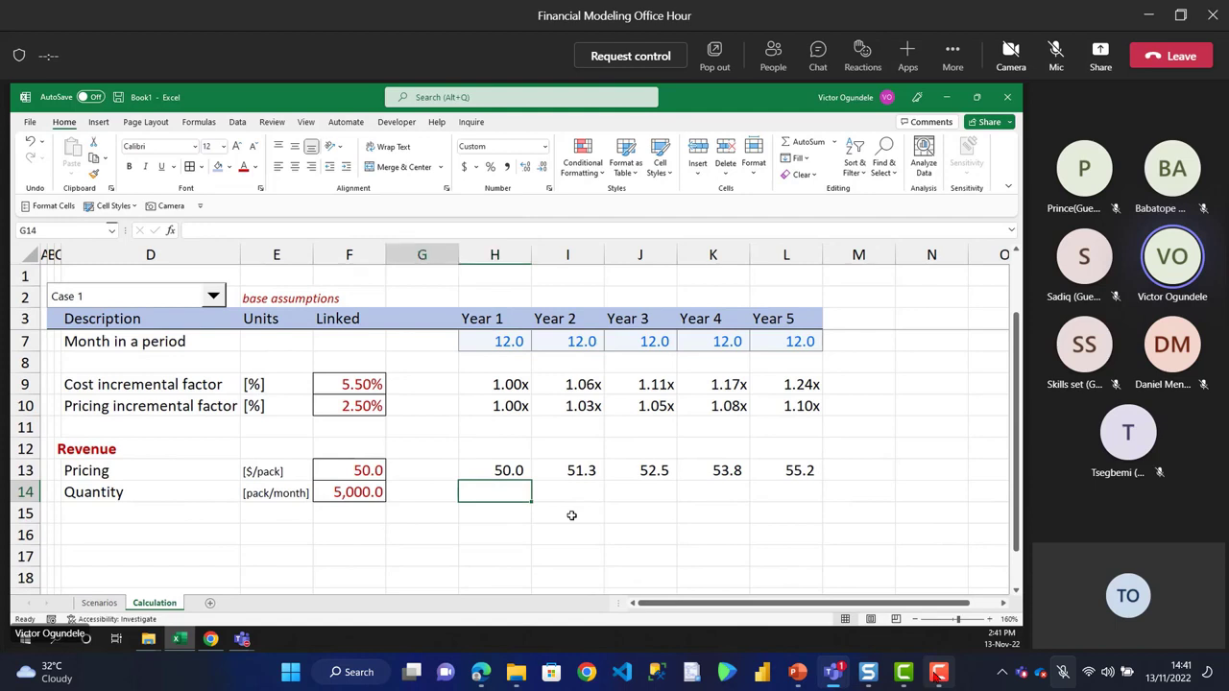
# - Insert a blank row above the Revenue heading to make room for another macroeconomic driver
pyautogui.press('Up')
pyautogui.press('Up')
pyautogui.press('Up')
pyautogui.press('Up')
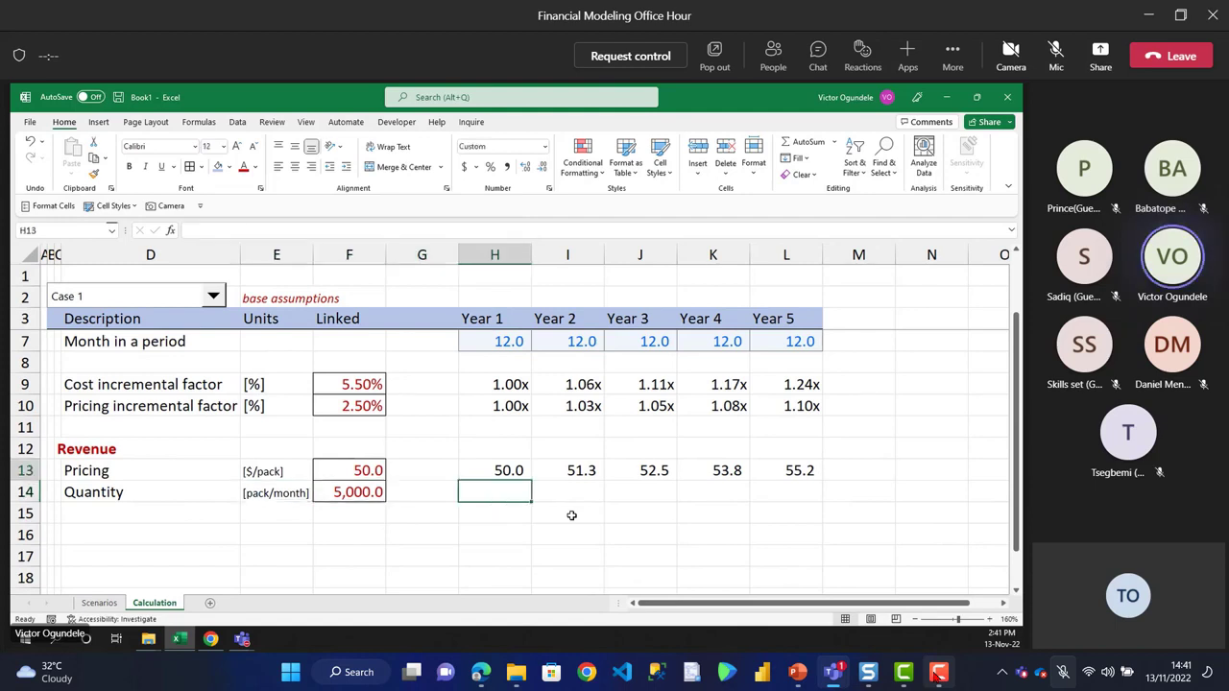
pyautogui.press('Down')
pyautogui.press('Down')
pyautogui.hotkey('ctrl', 'Left')
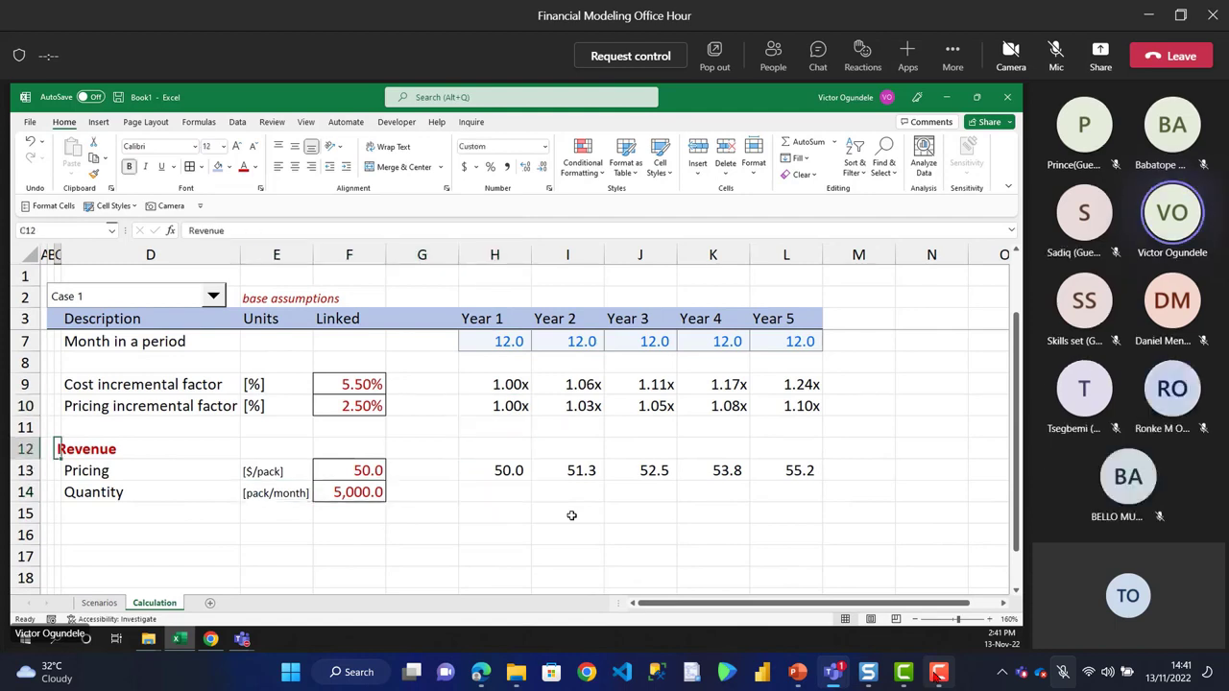
pyautogui.hotkey('shift', 'space')
pyautogui.hotkey('ctrl', 'shift', '=')
pyautogui.press('Up')
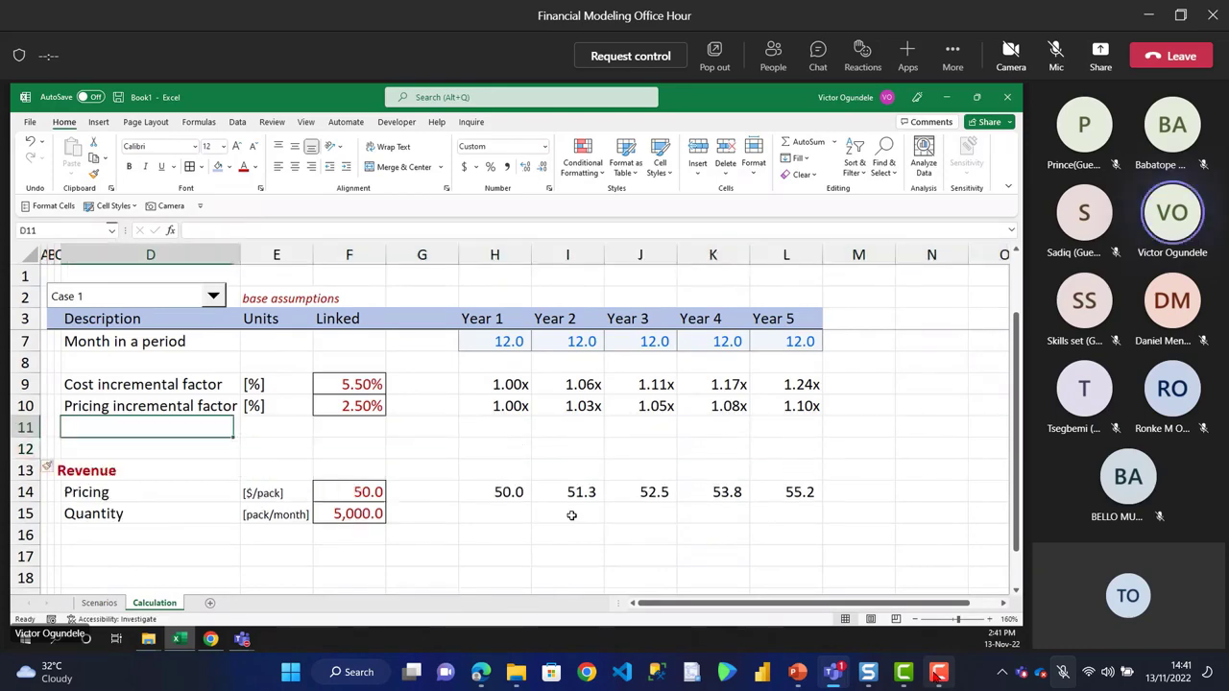
# - Link D11 to the Quantity growth label in Scenarios!D18, and copy the unit and linked rate down from row 10 into E11 and F11
pyautogui.write('=')
pyautogui.hotkey('ctrl', 'pageup')
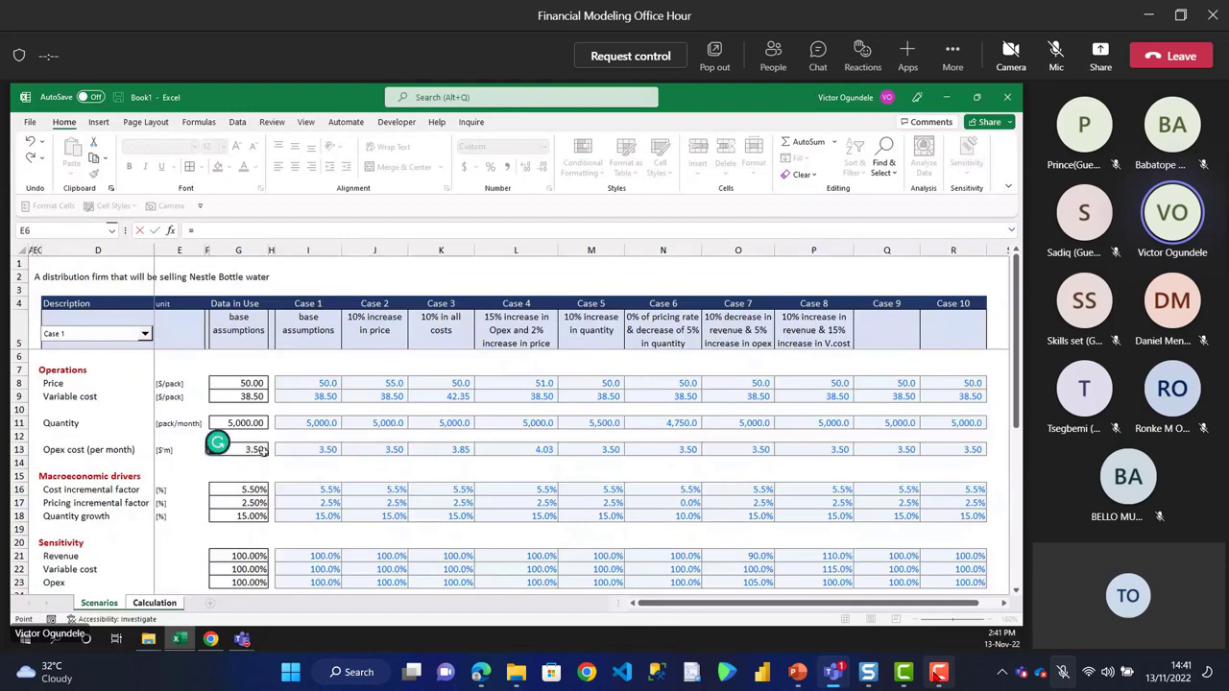
pyautogui.click(76, 516)
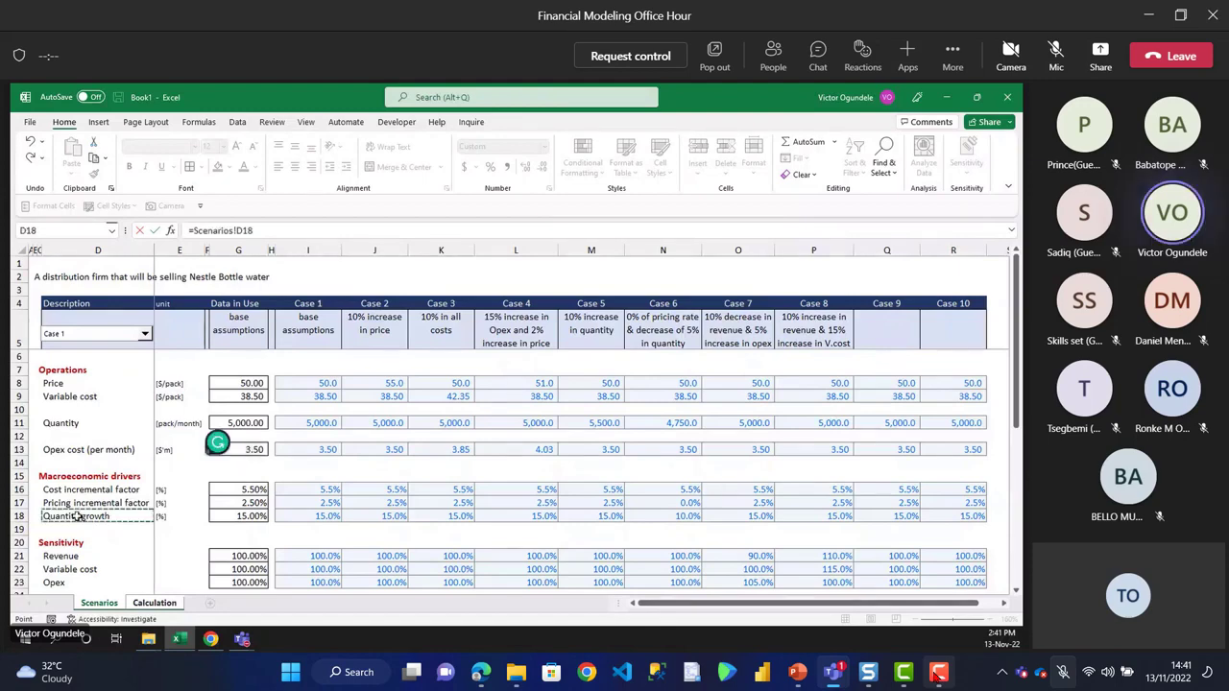
pyautogui.press('Tab')
pyautogui.hotkey('ctrl', 'd')
pyautogui.press('Tab')
pyautogui.hotkey('ctrl', 'd')
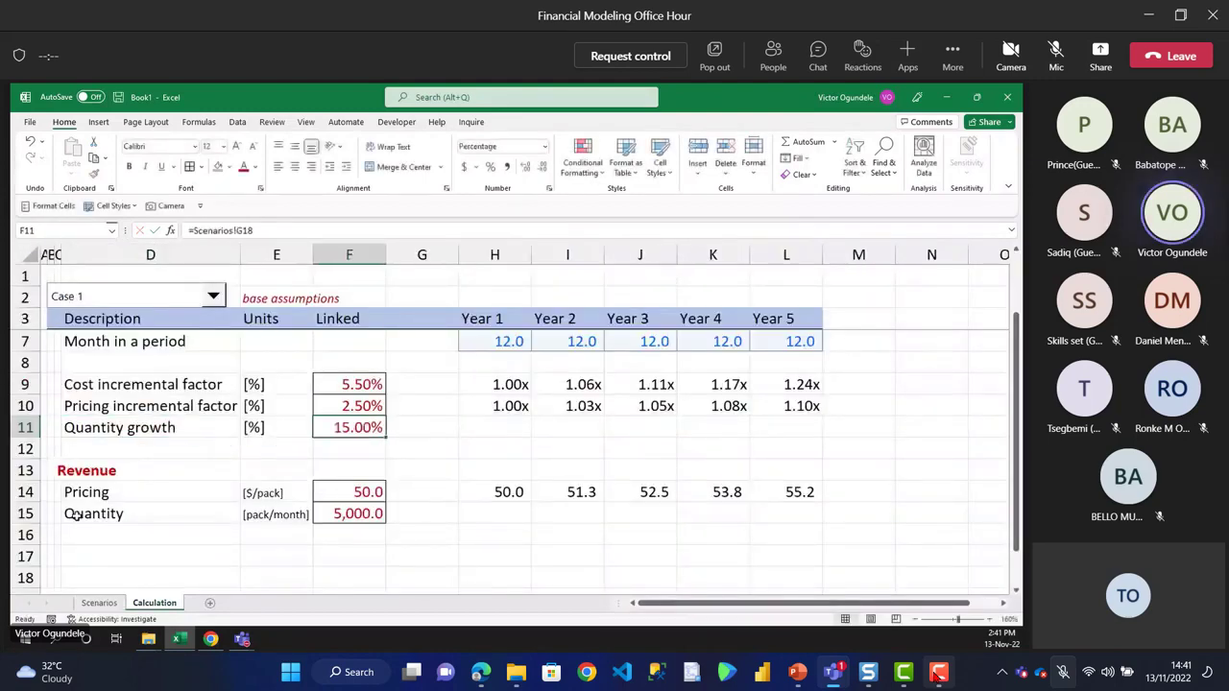
pyautogui.write('=')
pyautogui.click(99, 603)
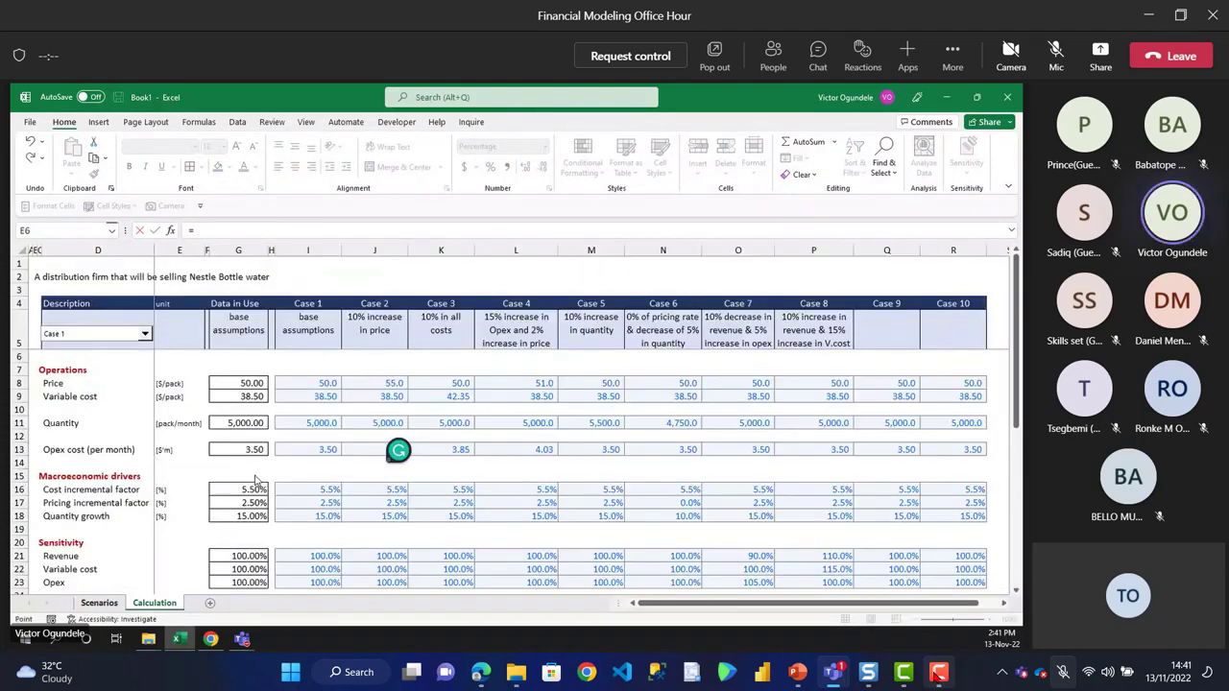
pyautogui.hotkey('ctrl', 'pageup')
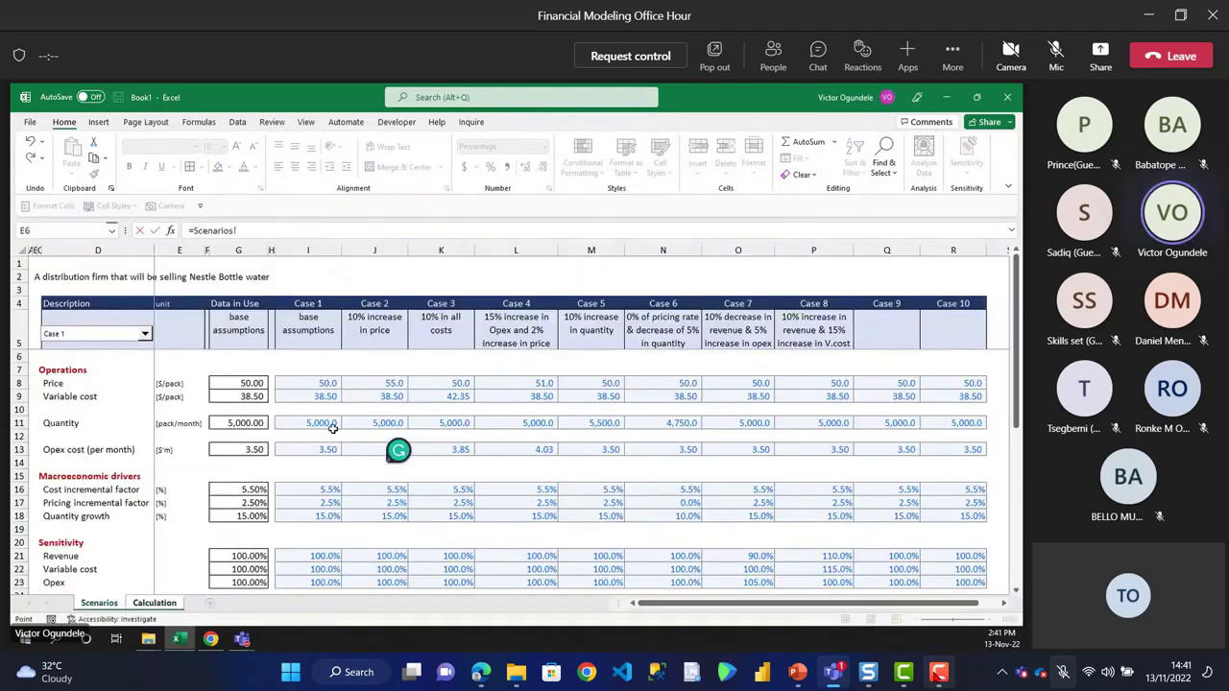
pyautogui.click(240, 515)
pyautogui.press('Escape')
# - Enter the formula =$F11 in H11 as the Year 1 quantity growth
pyautogui.write('=')
pyautogui.press('Left')
pyautogui.press('Left')
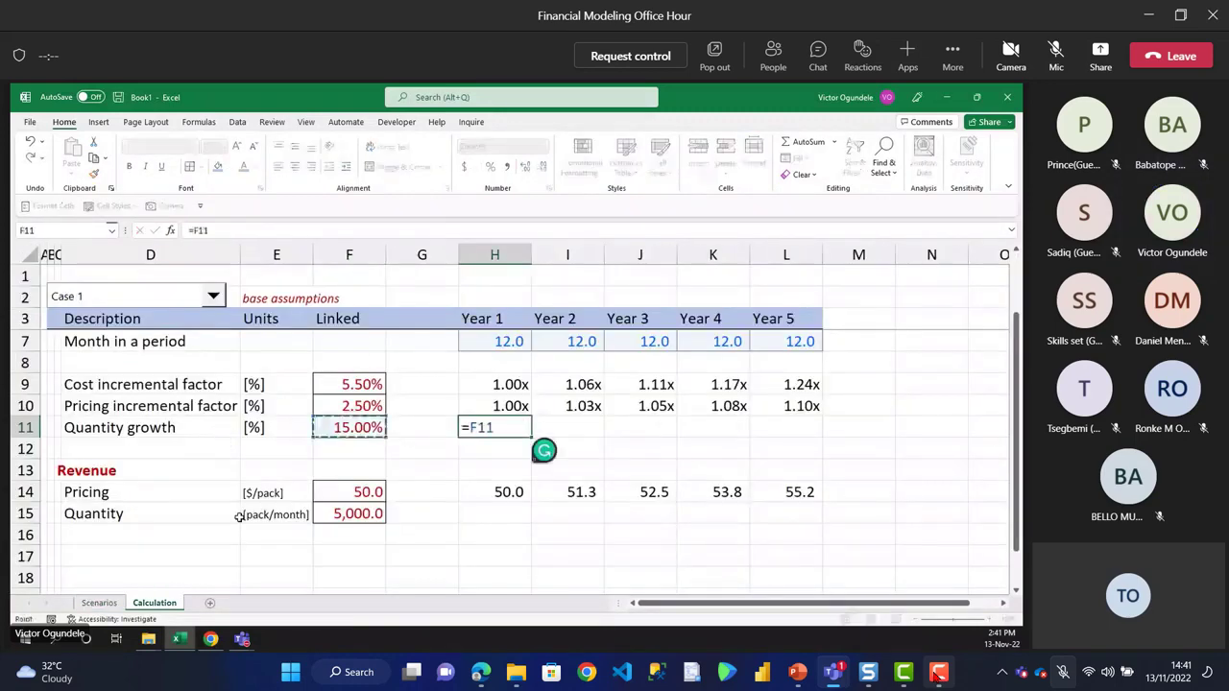
pyautogui.press('F4')
pyautogui.press('F4')
pyautogui.press('F4')
pyautogui.hotkey('ctrl', 'Return')
# - Format H11 as a percentage with one decimal and fill it across to Year 5 in L11
pyautogui.hotkey('ctrl', 'shift', '5')
pyautogui.hotkey('alt', 'h')
pyautogui.press('0')
pyautogui.hotkey('shift', 'Right')
pyautogui.hotkey('shift', 'Right')
pyautogui.hotkey('shift', 'Right')
pyautogui.hotkey('shift', 'Right')
pyautogui.hotkey('ctrl', 'r')
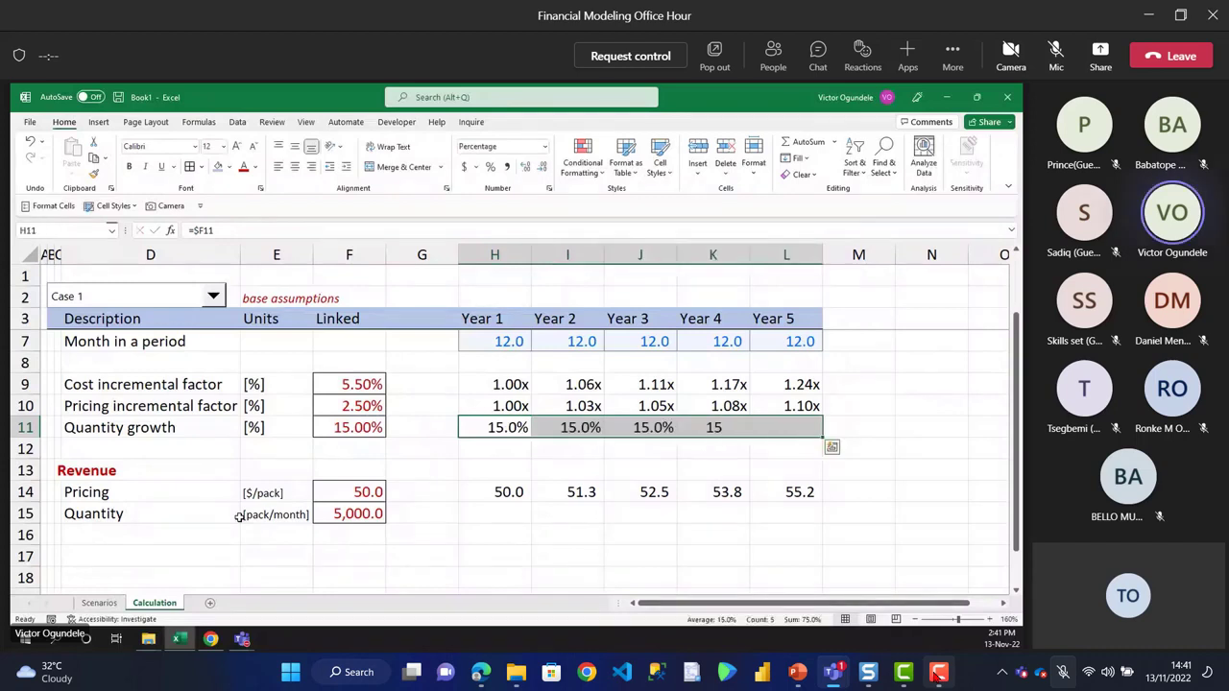
pyautogui.press('Down')
pyautogui.press('Down')
pyautogui.press('Down')
pyautogui.press('Down')
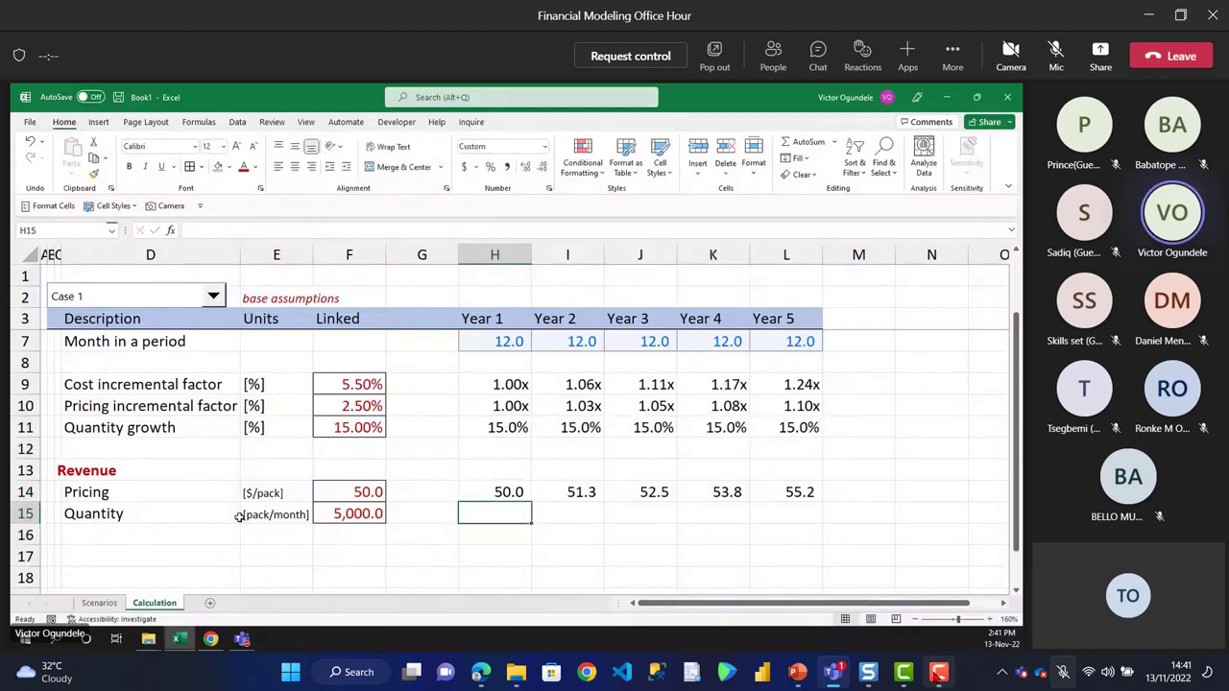
pyautogui.write('=')
pyautogui.press('Escape')
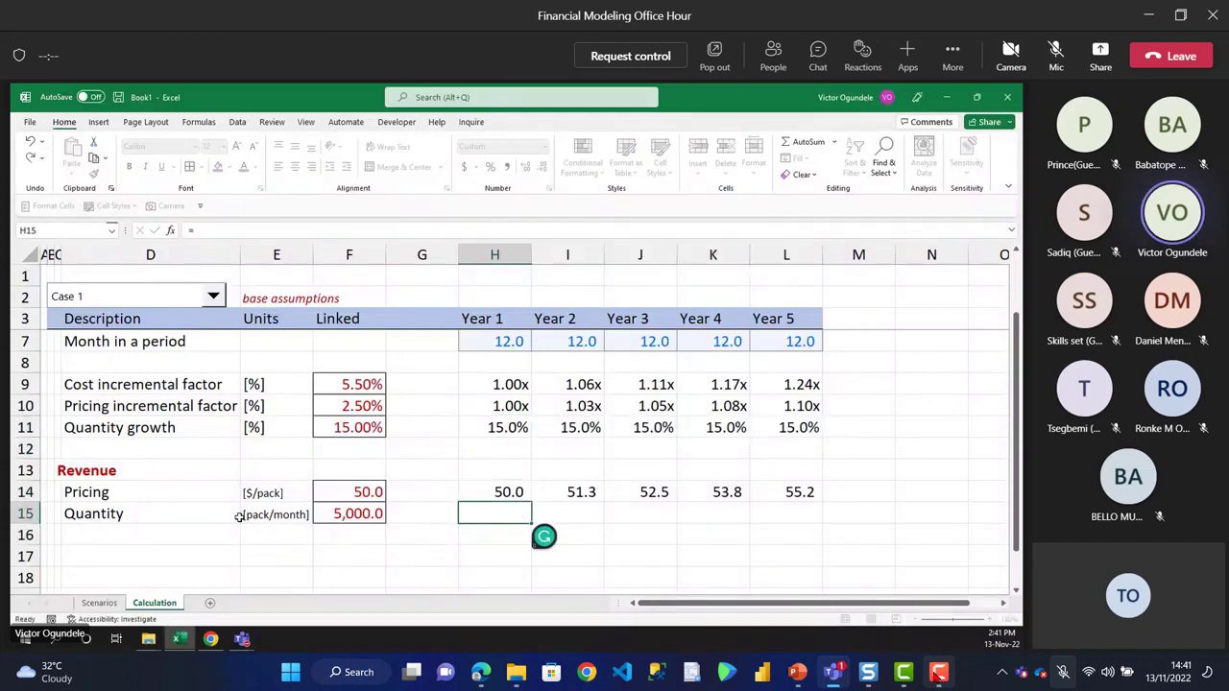
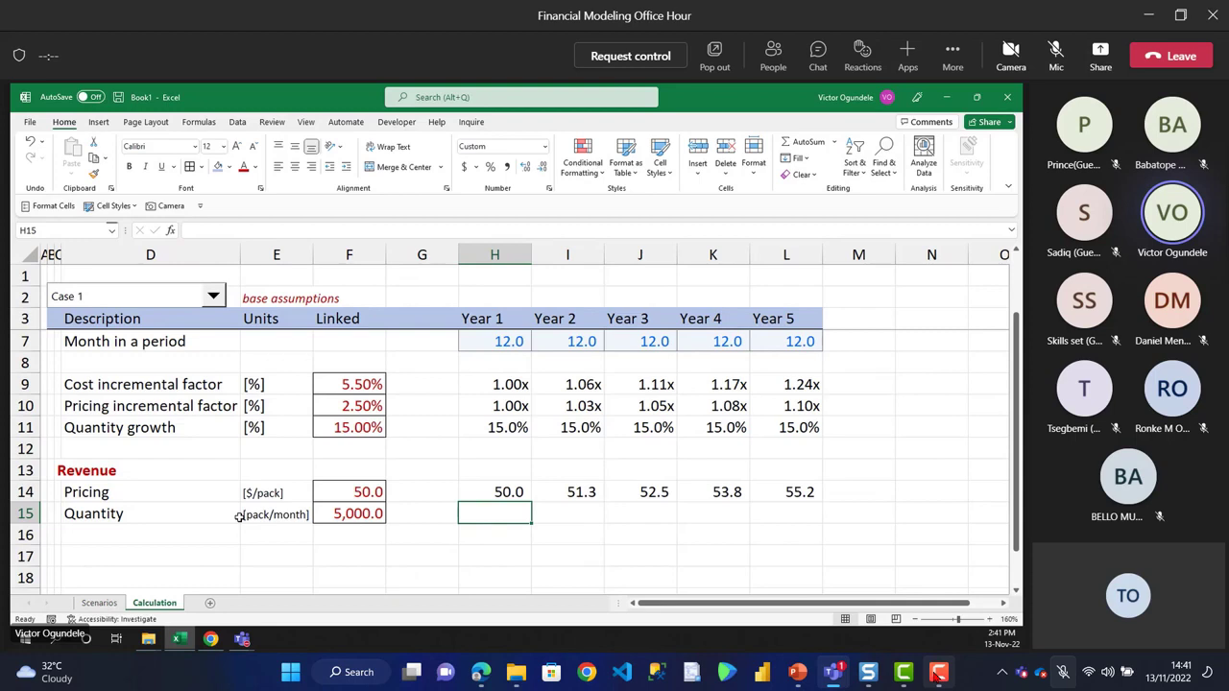
pyautogui.press('Left')
pyautogui.press('Right')
pyautogui.write('=')
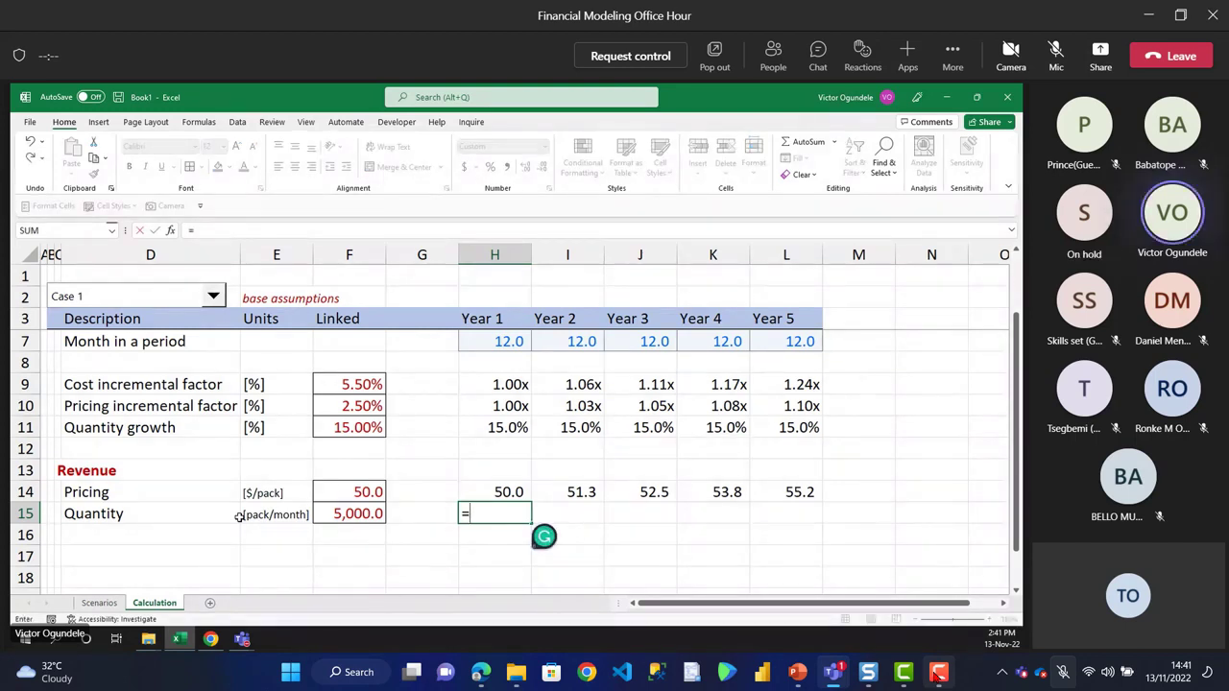
pyautogui.press('Escape')
# - Insert a blank column at G and narrow it to a thin spacer
pyautogui.press('Left')
pyautogui.hotkey('ctrl', 'space')
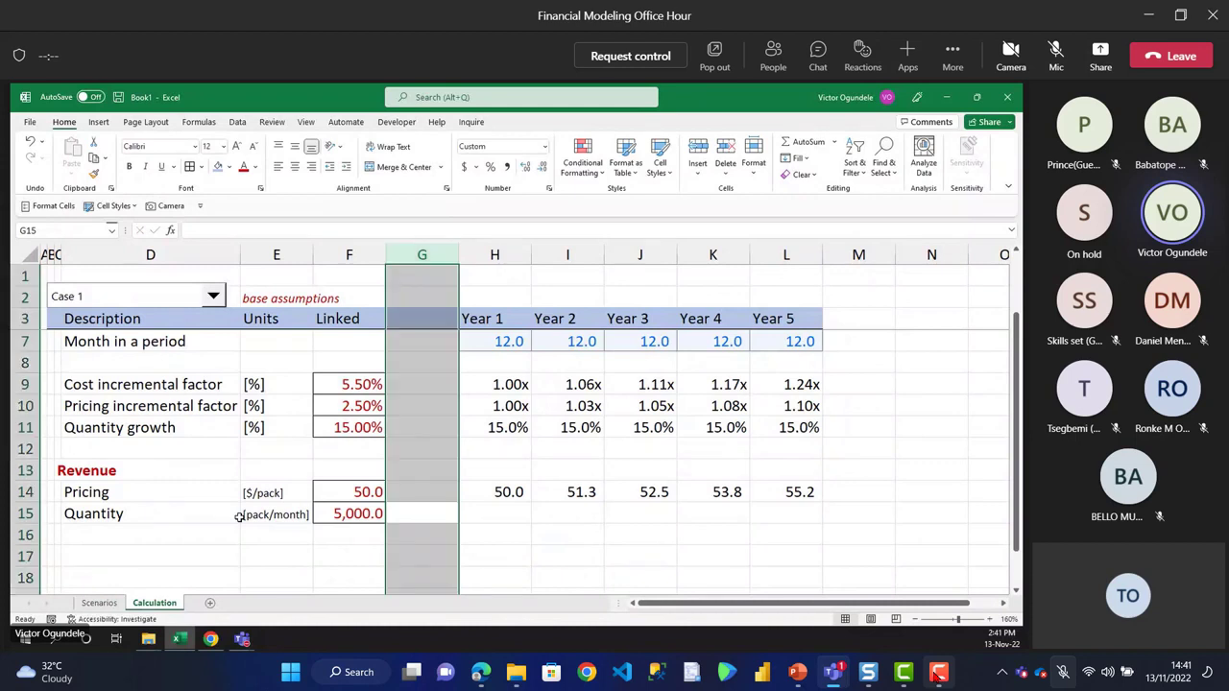
pyautogui.hotkey('ctrl', 'shift', '+')
pyautogui.press('Right')
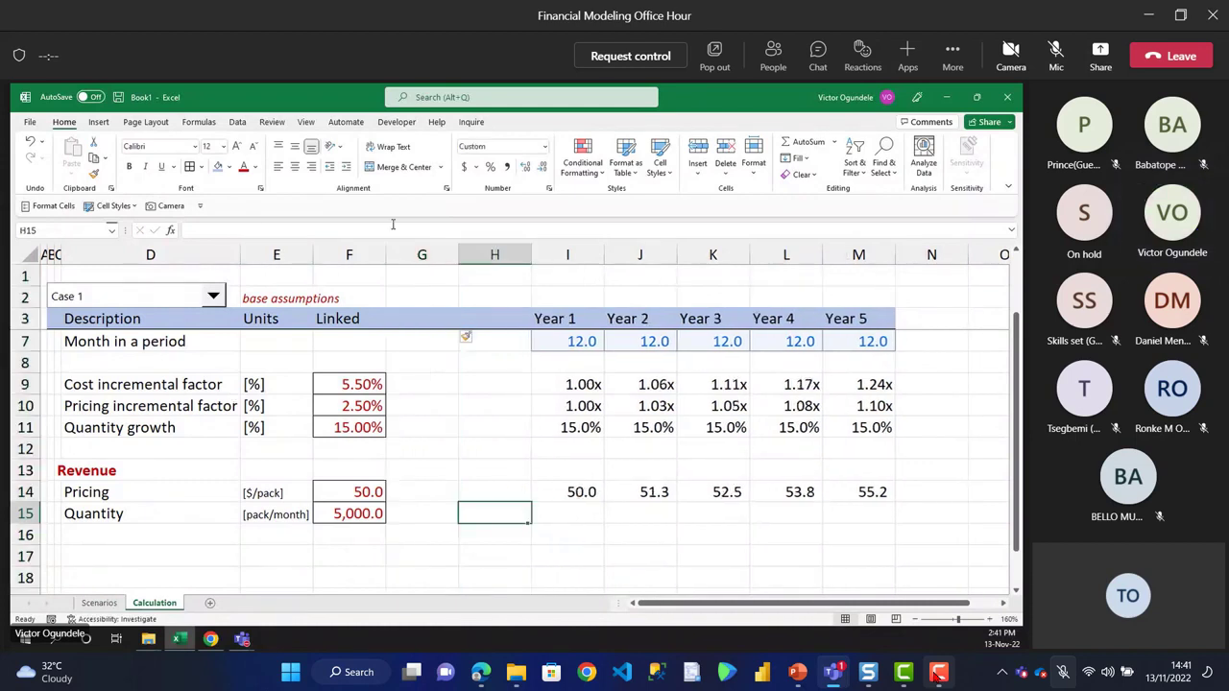
pyautogui.moveTo(458, 253); pyautogui.dragTo(397, 253)
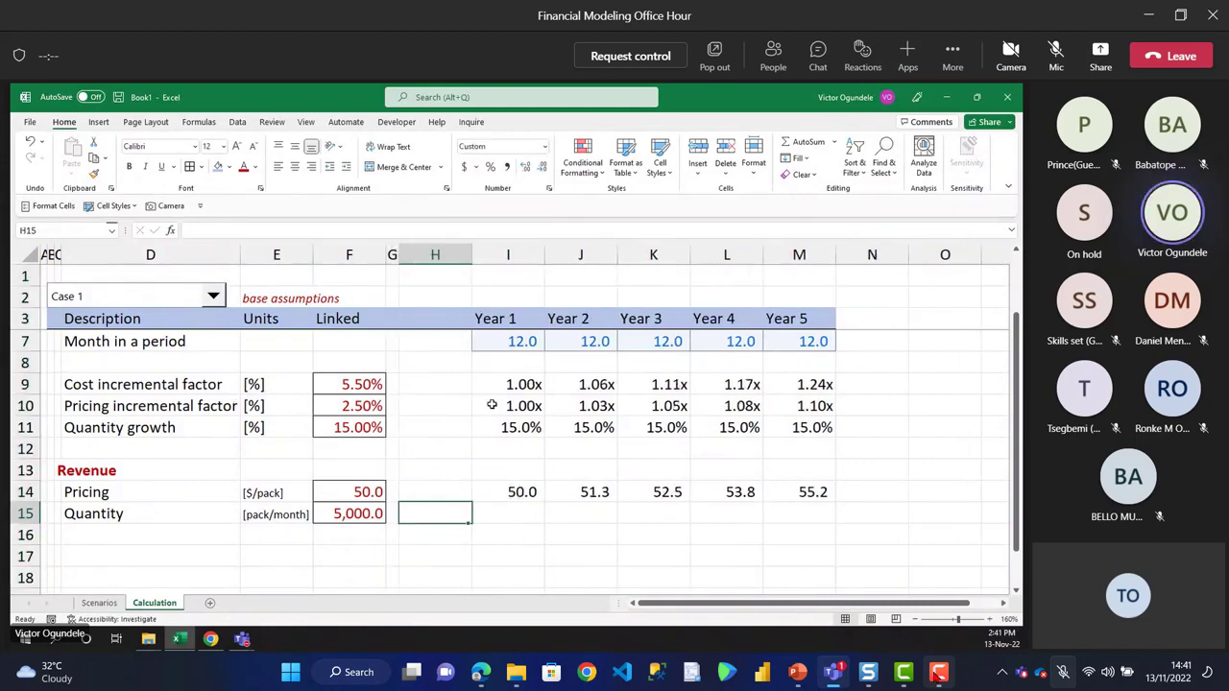
# - Delete the blank column H just before the Year 1 column
pyautogui.write('=')
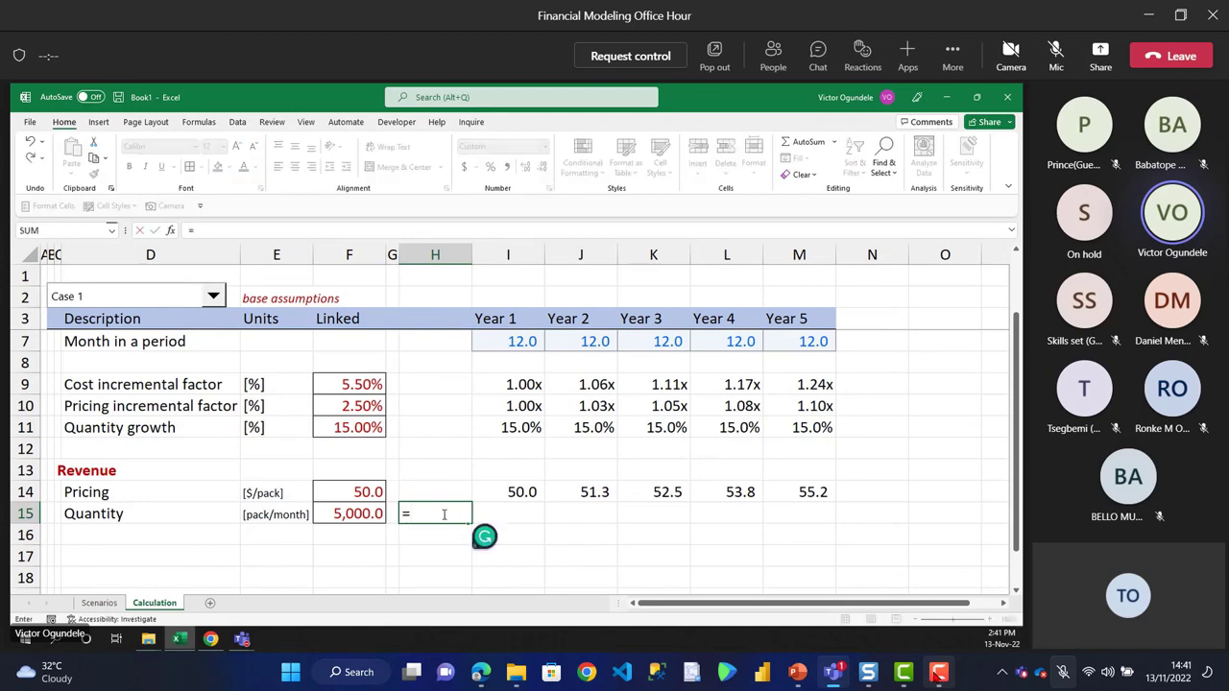
pyautogui.press('Escape')
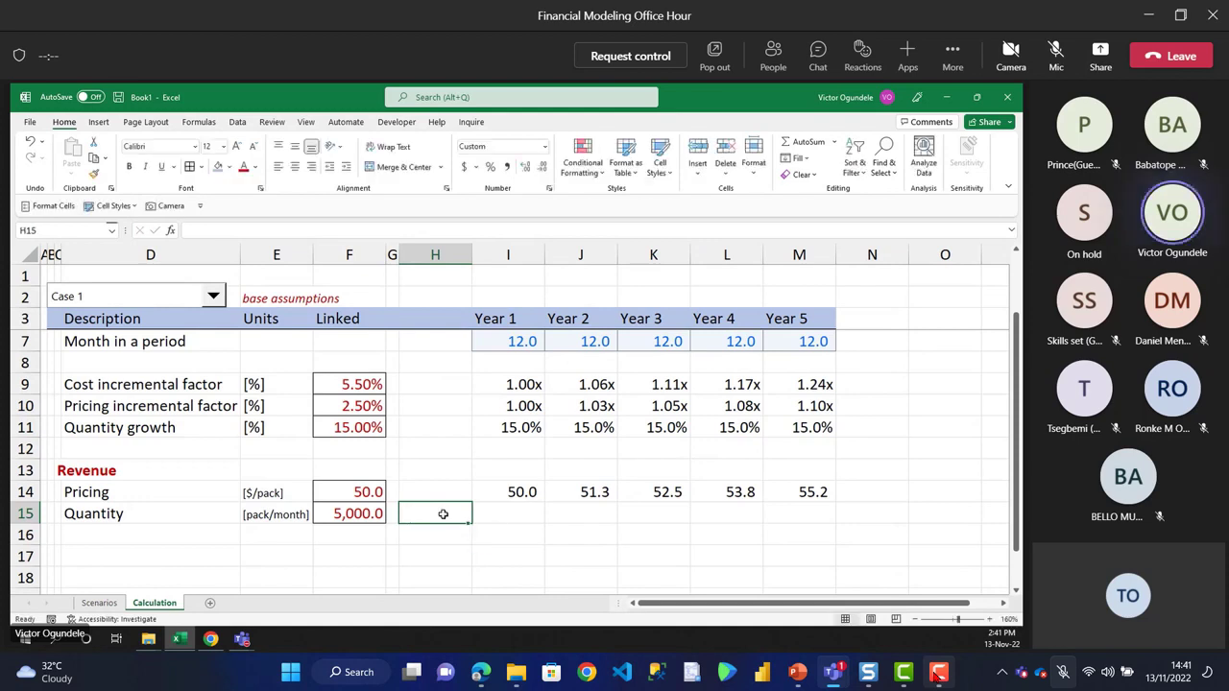
pyautogui.hotkey('ctrl', 'space')
pyautogui.hotkey('ctrl', '-')
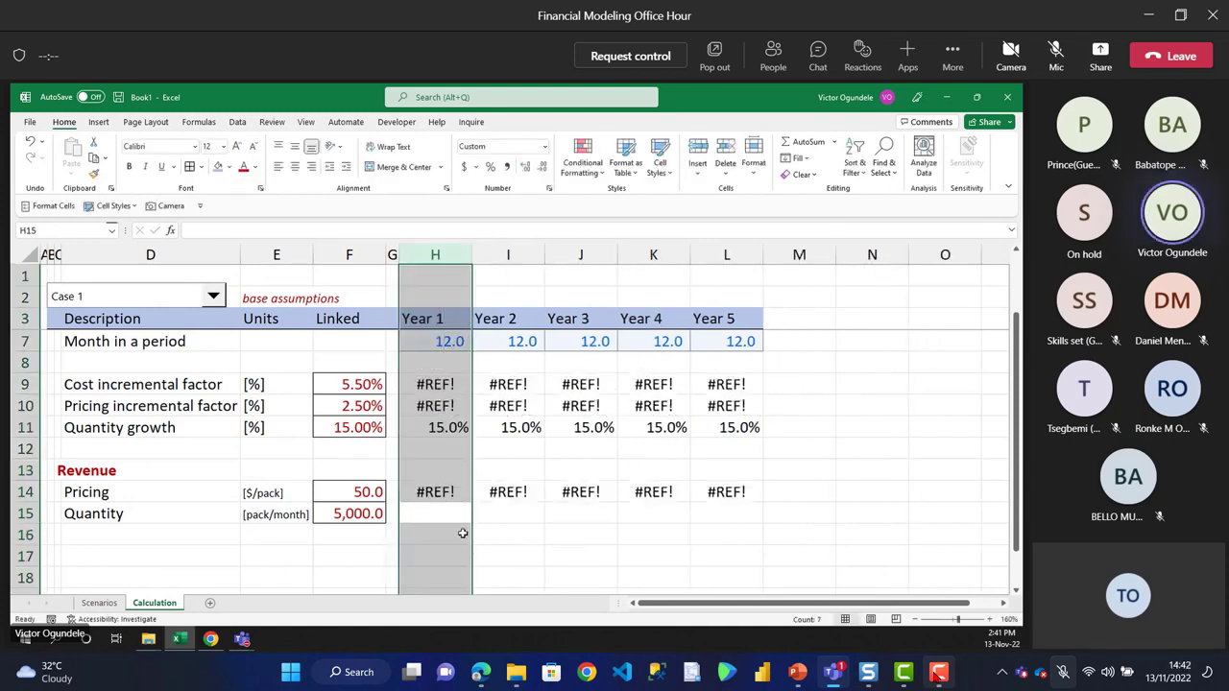
# - Undo the last column deletion and the insertion of the spacer column before Year 1
pyautogui.hotkey('ctrl', 'z')
pyautogui.hotkey('ctrl', 'z')
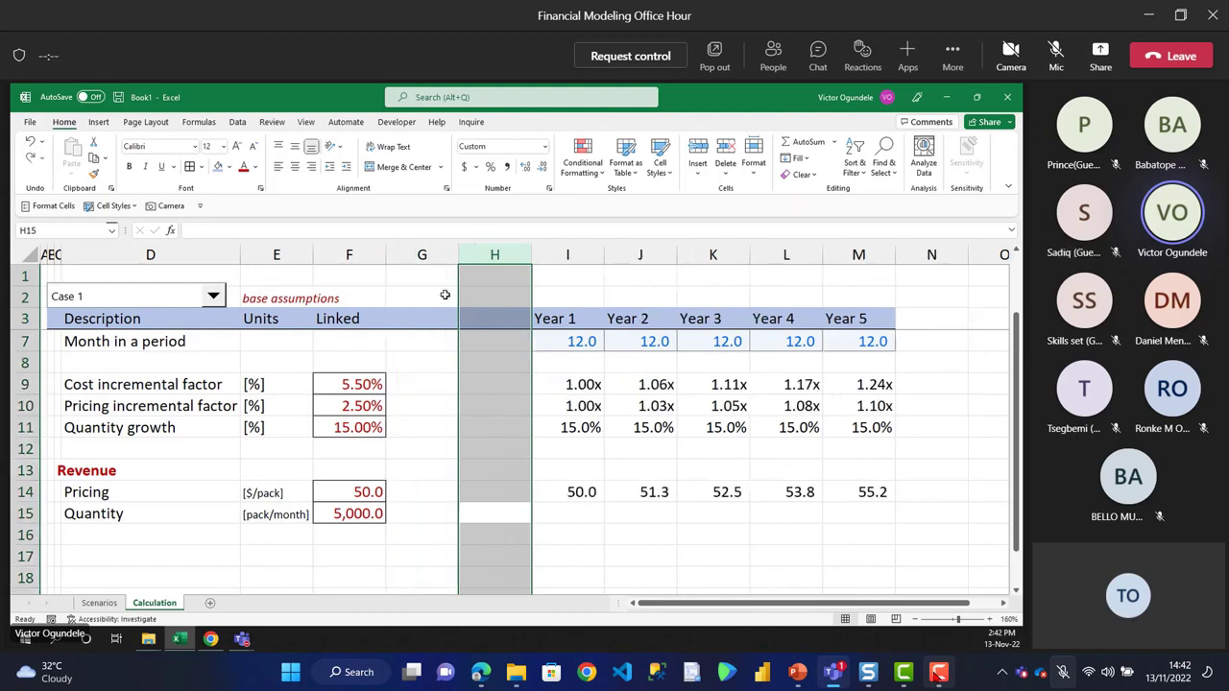
pyautogui.hotkey('ctrl', 'z')
# - Enter the formula =F15*H7 in H15 as the Year 1 quantity
pyautogui.click(497, 518)
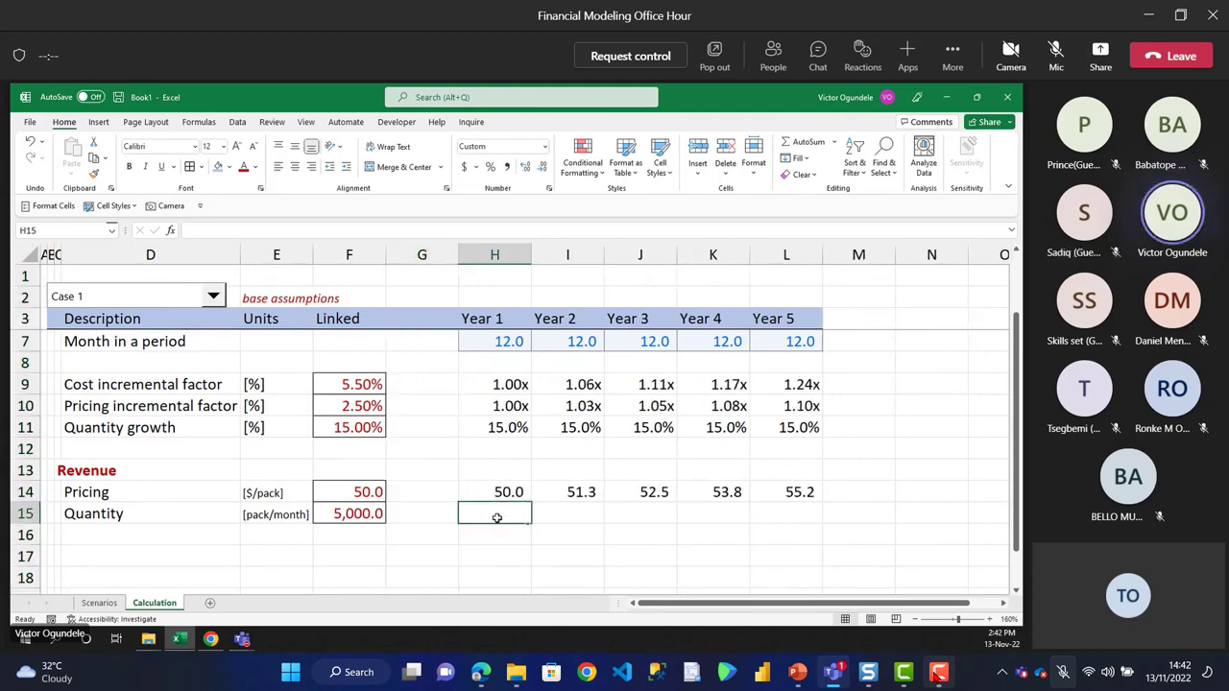
pyautogui.write('=')
pyautogui.press('Left')
pyautogui.press('Left')
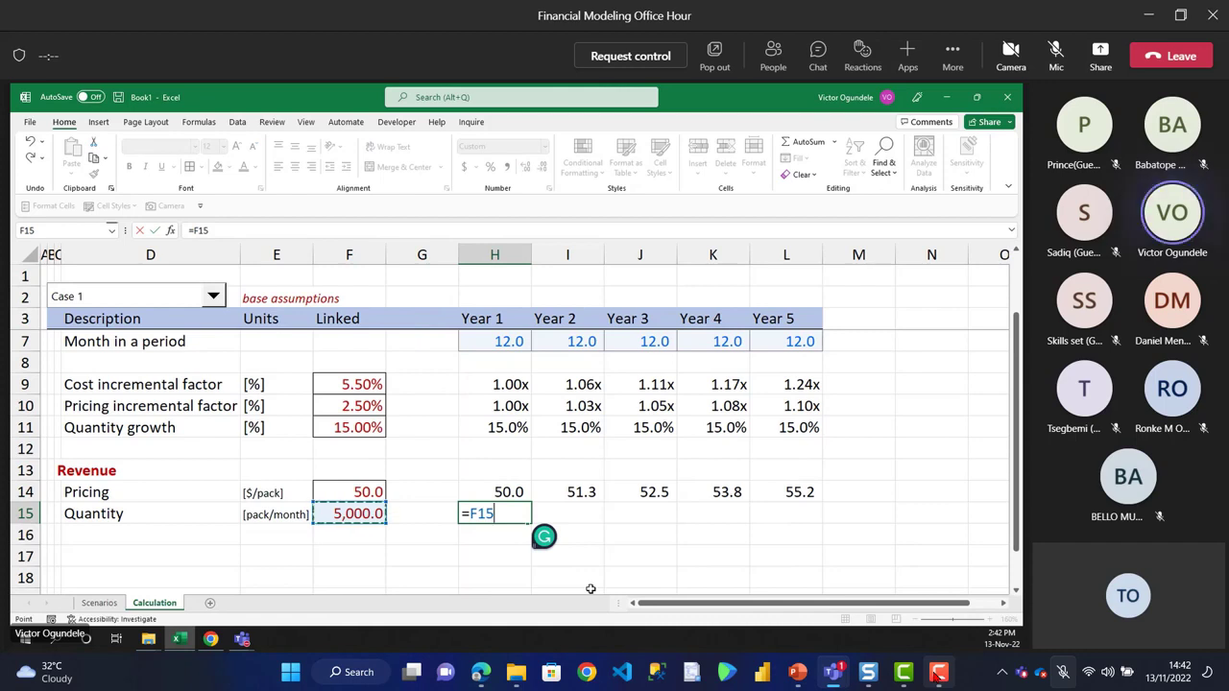
pyautogui.write('*')
pyautogui.click(495, 342)
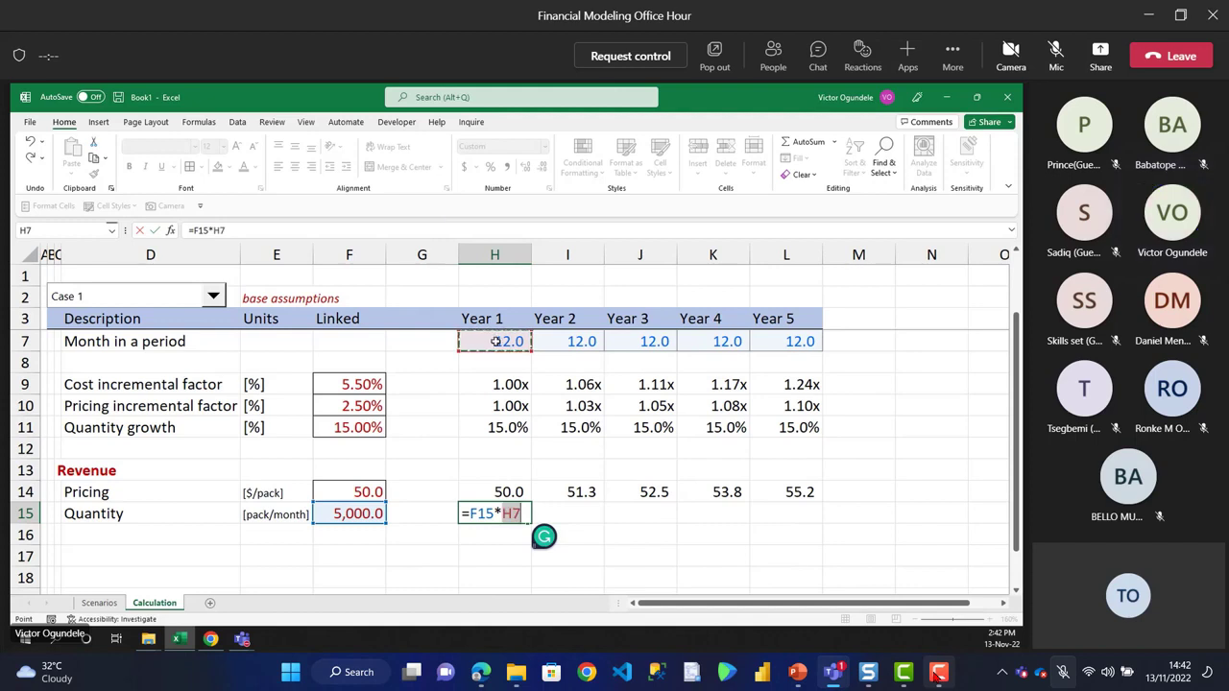
pyautogui.hotkey('ctrl', 'Return')
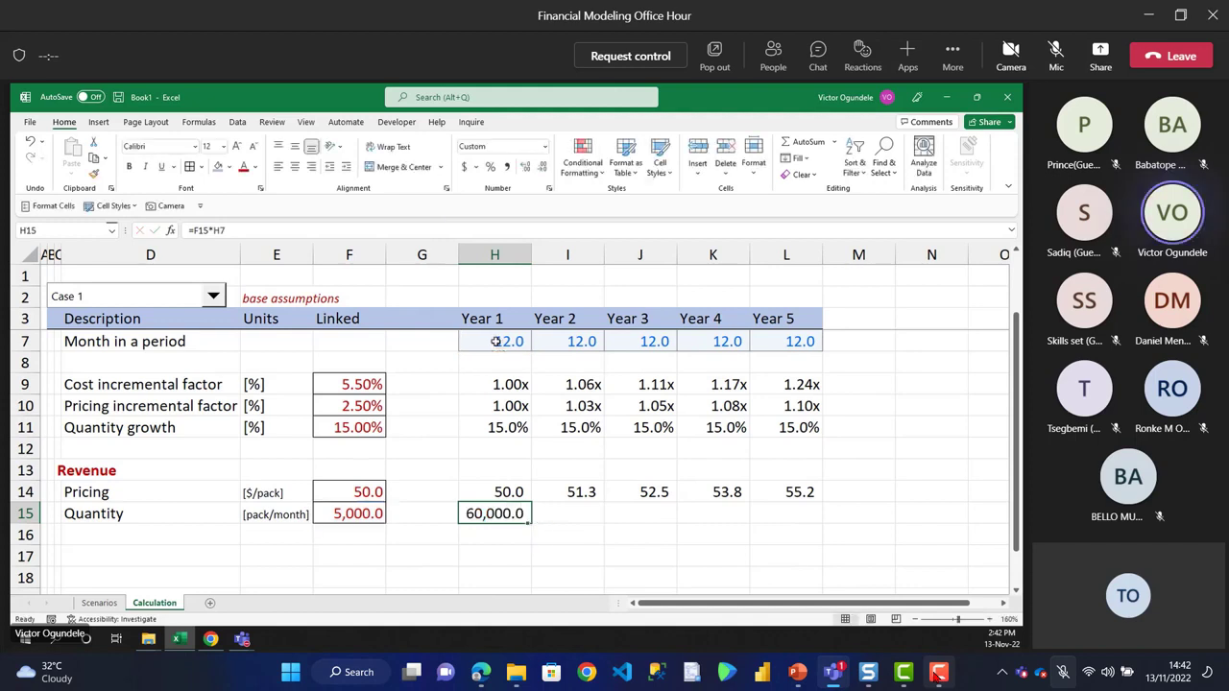
# - Enter the formula =H15*(1+I11) in I15 as the Year 2 quantity
pyautogui.press('Right')
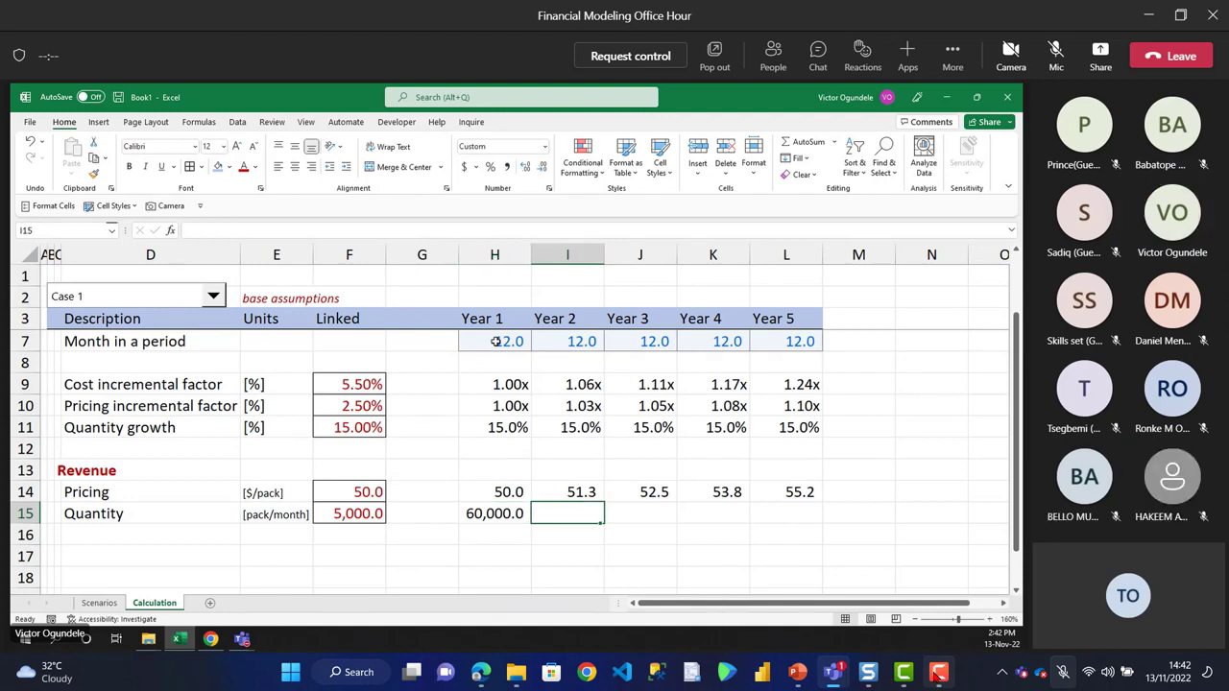
pyautogui.write('=')
pyautogui.press('Left')
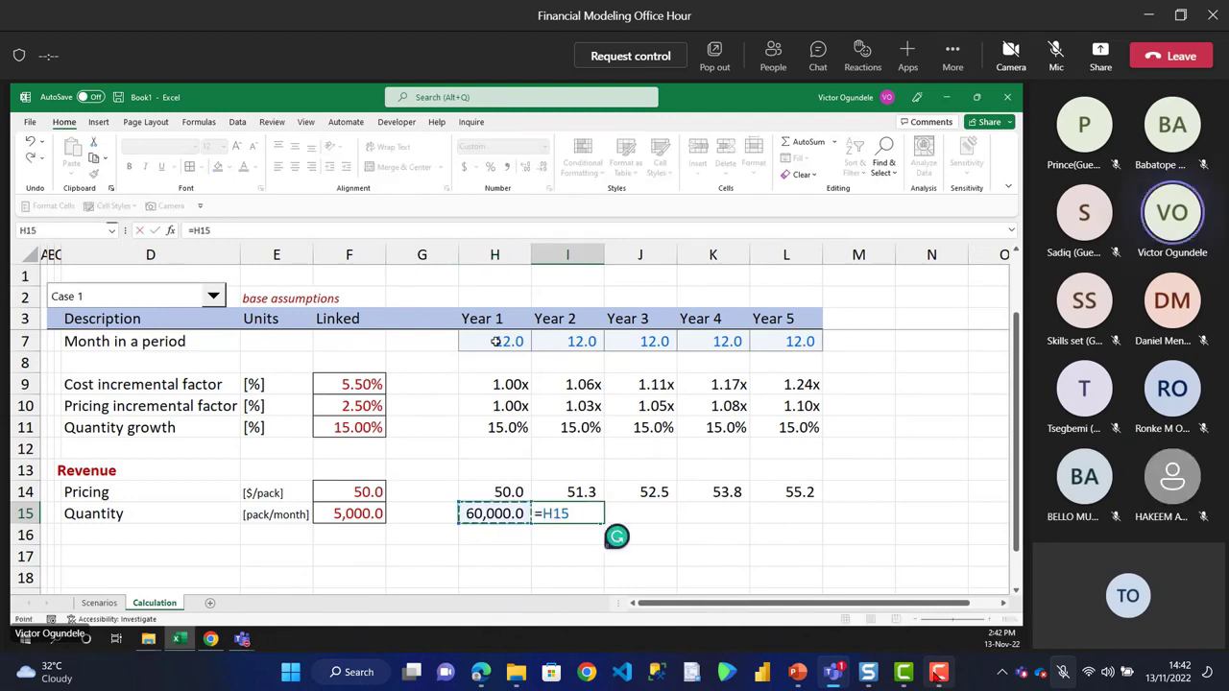
pyautogui.write('*(1')
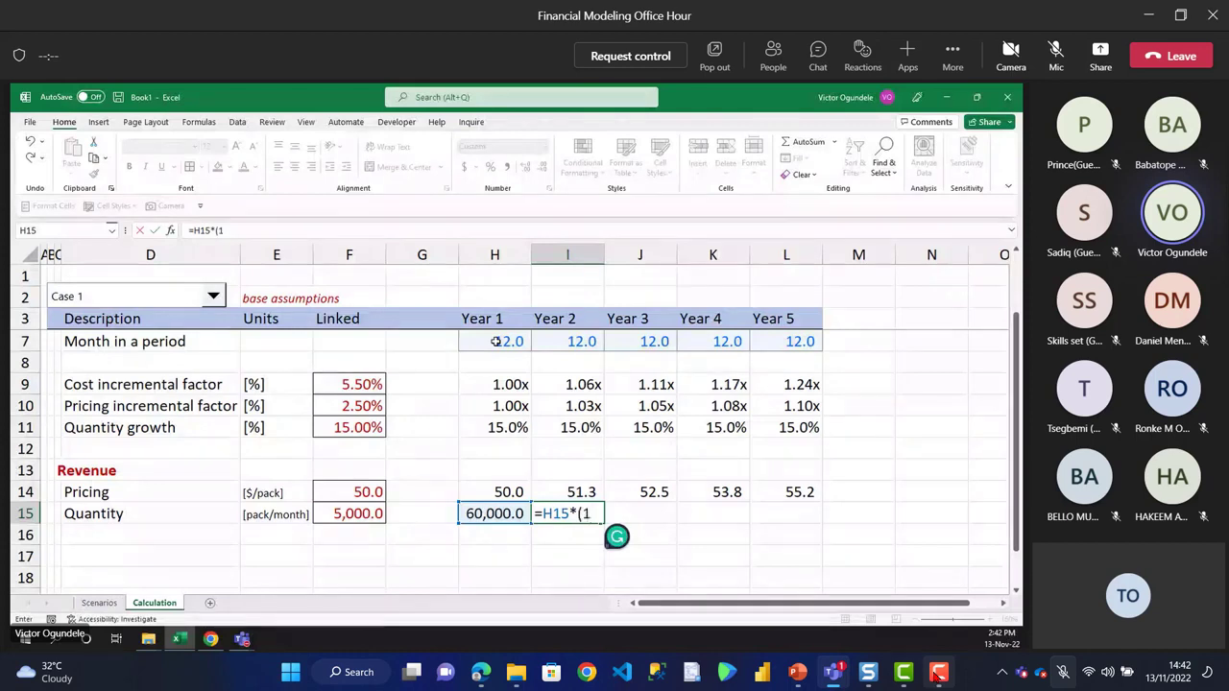
pyautogui.write('+')
pyautogui.press('Up')
pyautogui.press('Up')
pyautogui.press('Up')
pyautogui.press('Up')
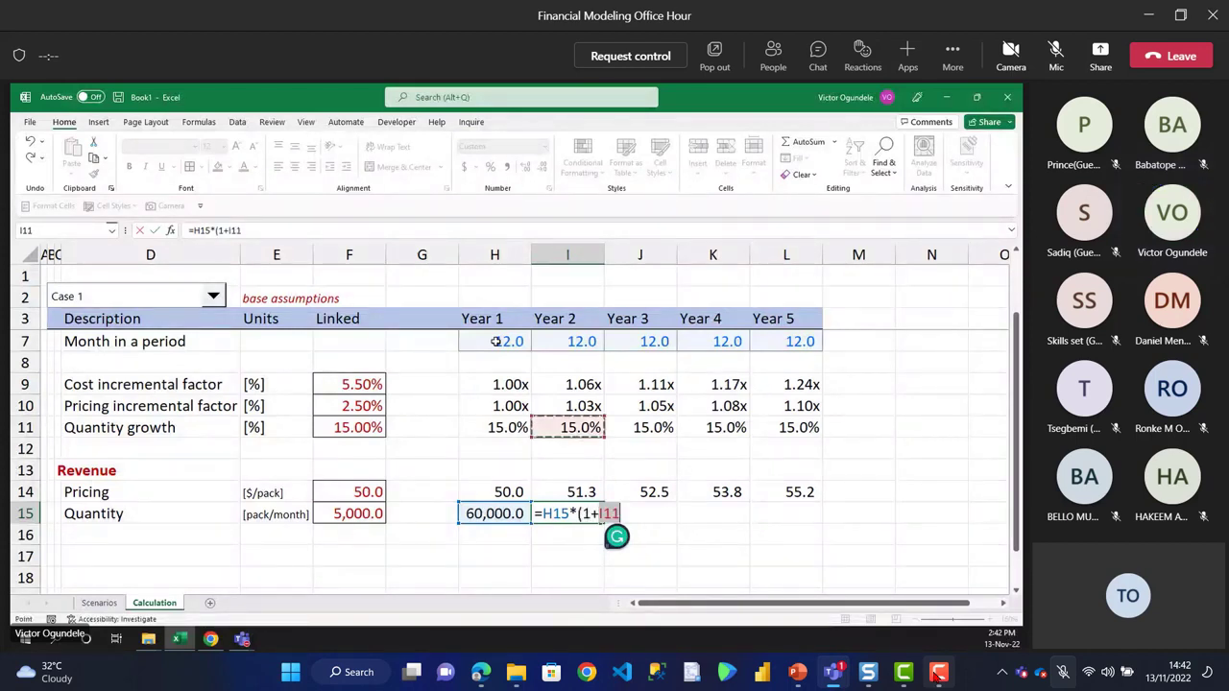
pyautogui.write(')')
pyautogui.hotkey('ctrl', 'Return')
# - Fill the Year 2 quantity formula across to Year 5 in L15
pyautogui.hotkey('shift', 'Right')
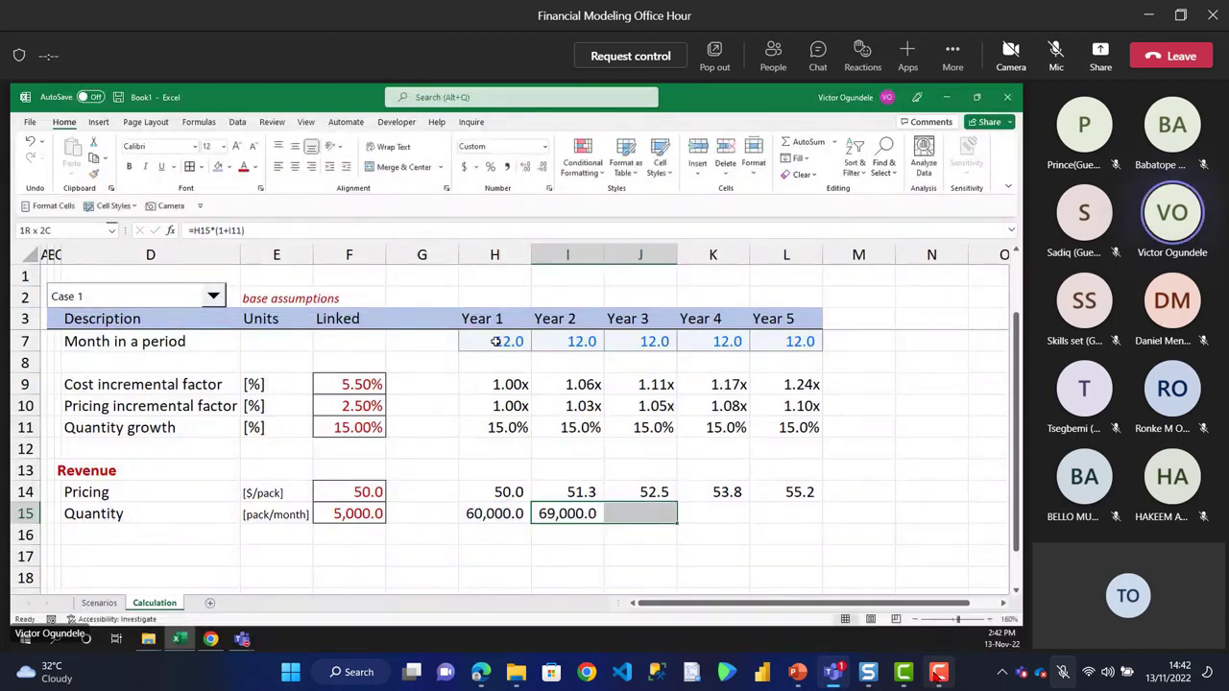
pyautogui.hotkey('shift', 'Right')
pyautogui.hotkey('shift', 'Right')
pyautogui.hotkey('ctrl', 'r')
# - Format the yearly quantities in H15:L15 without decimals
pyautogui.press('Left')
pyautogui.press('Left')
pyautogui.press('Right')
pyautogui.hotkey('ctrl', 'shift', 'Right')
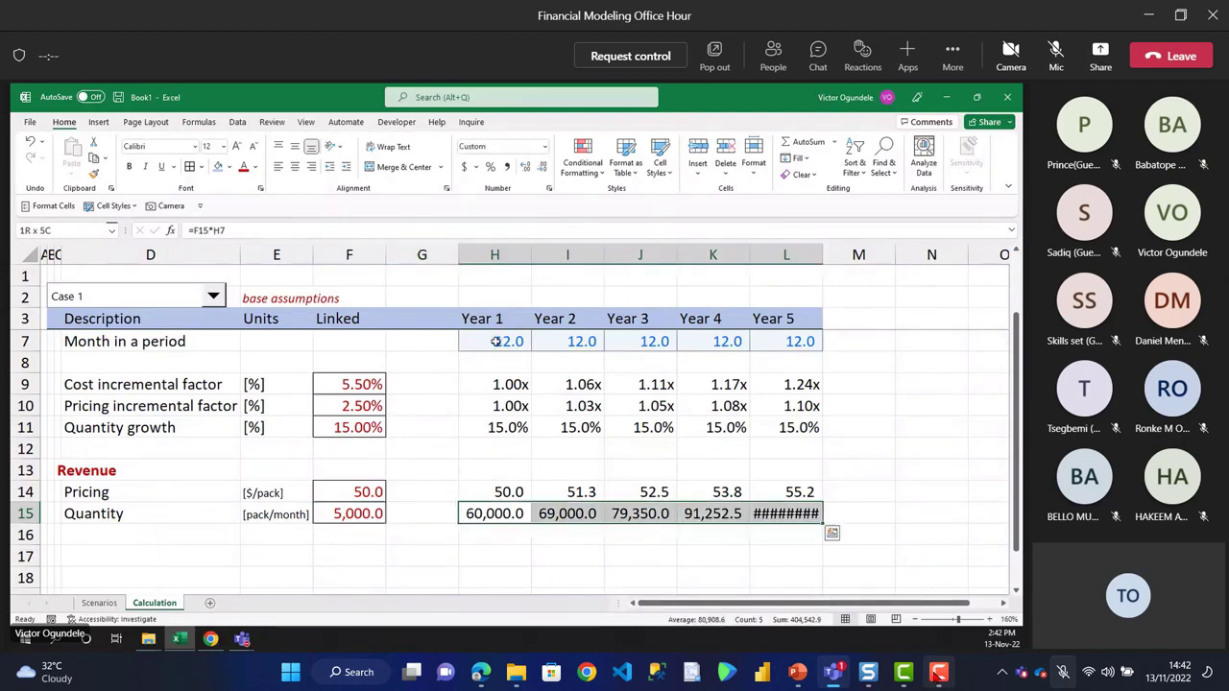
pyautogui.press('alt')
pyautogui.press('h')
pyautogui.press('9')
# - Label row 16 as Revenue in D16 and enter [$] as its unit in E16
pyautogui.press('Left')
pyautogui.press('Left')
pyautogui.press('Left')
pyautogui.press('Left')
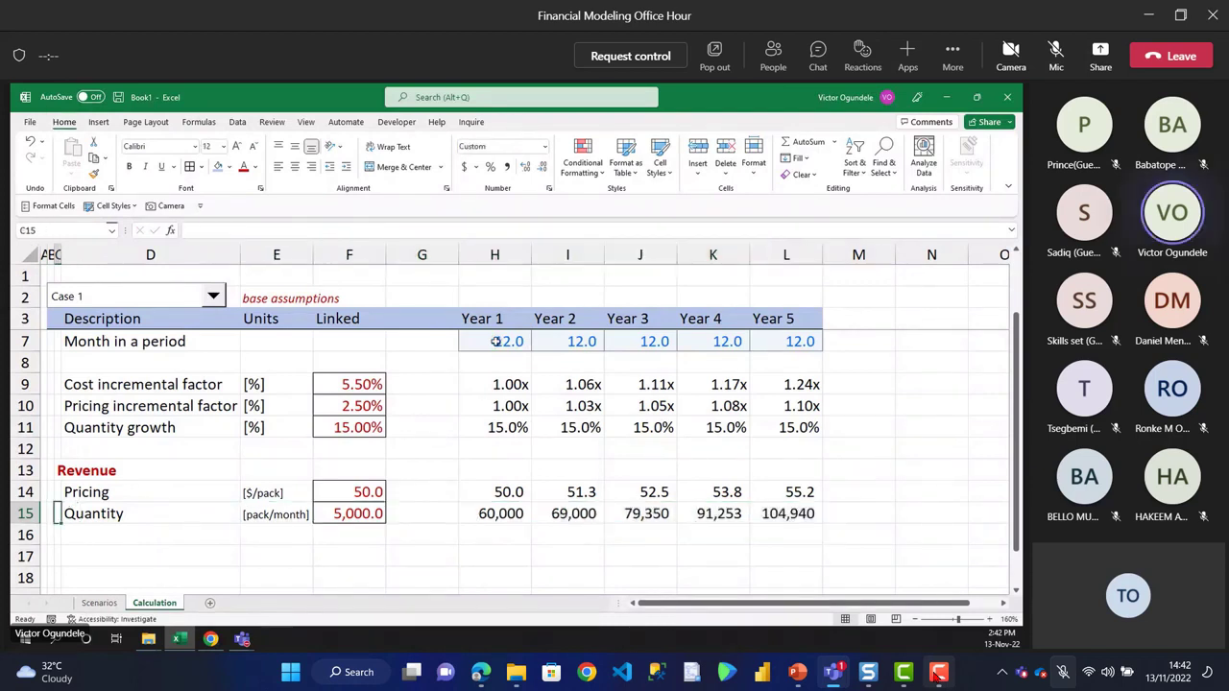
pyautogui.press('Down')
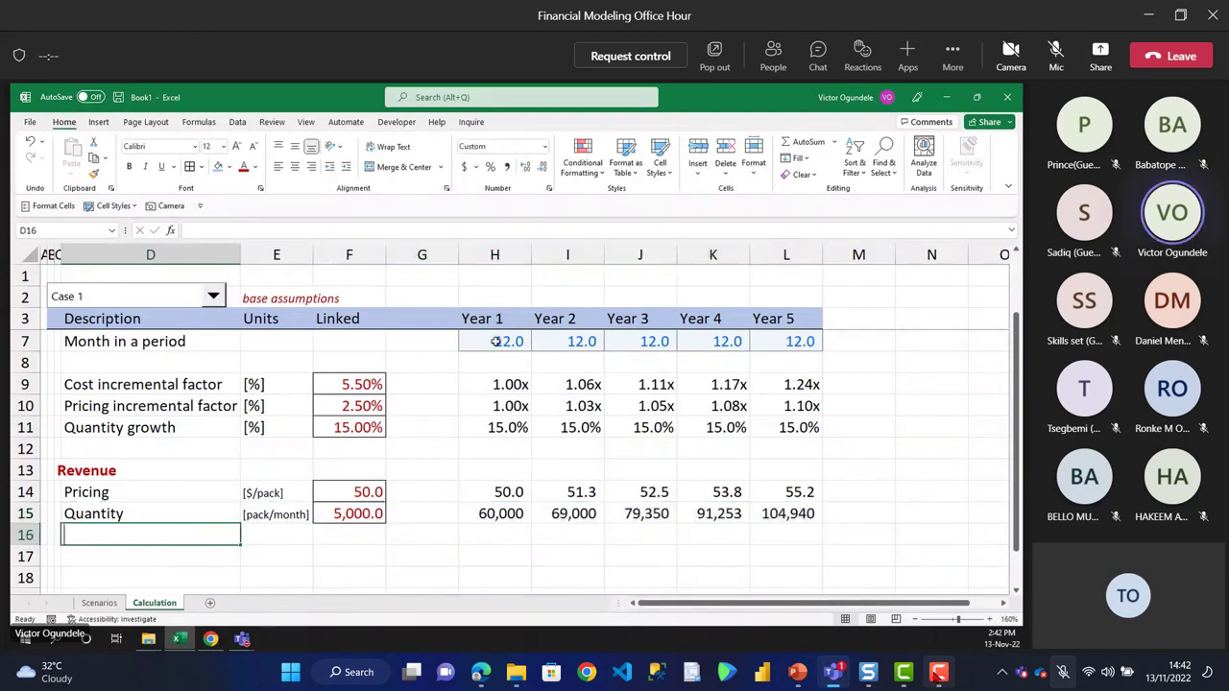
pyautogui.write('Revenue')
pyautogui.press('Tab')
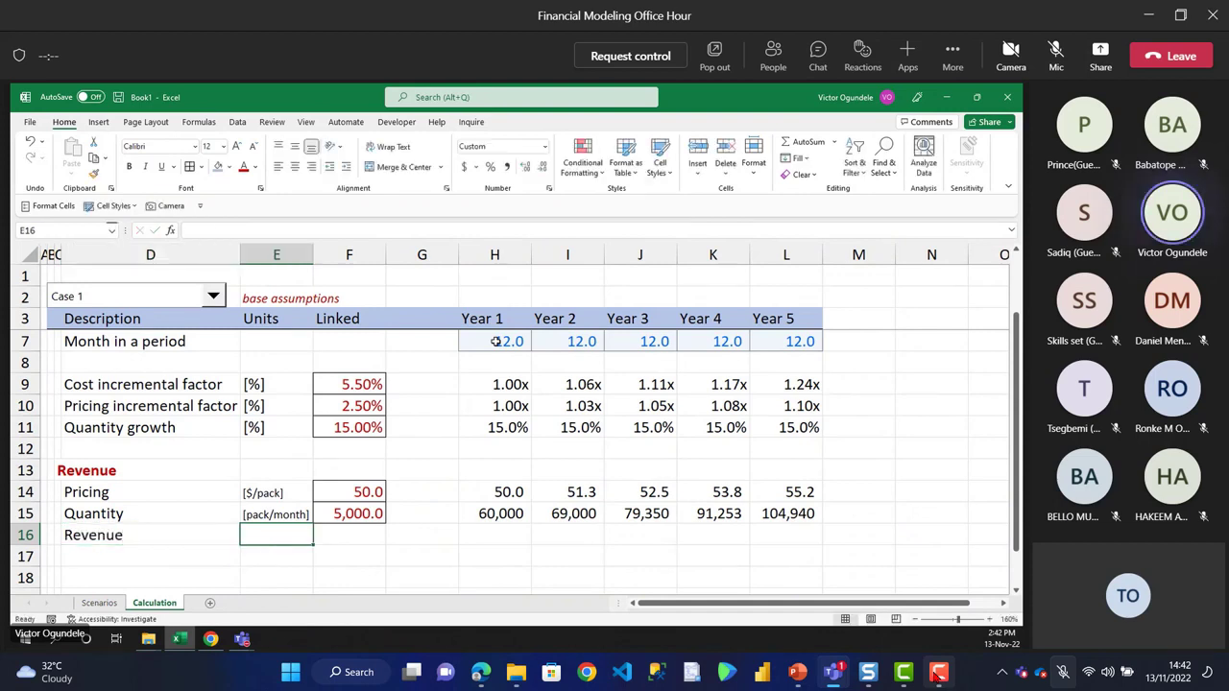
pyautogui.write('$')
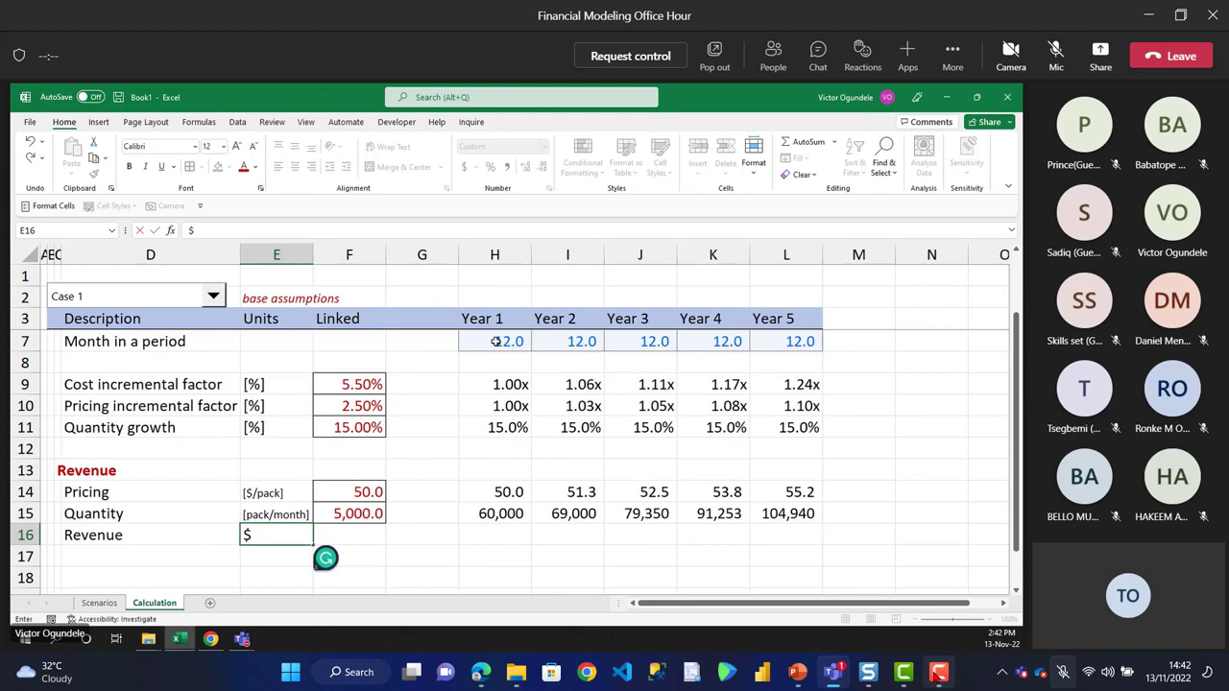
pyautogui.press('BackSpace')
pyautogui.write('[$]')
# - Enter the formula =H14*H15 in H16 as the Year 1 revenue
pyautogui.press('Tab')
pyautogui.press('Tab')
pyautogui.press('Tab')
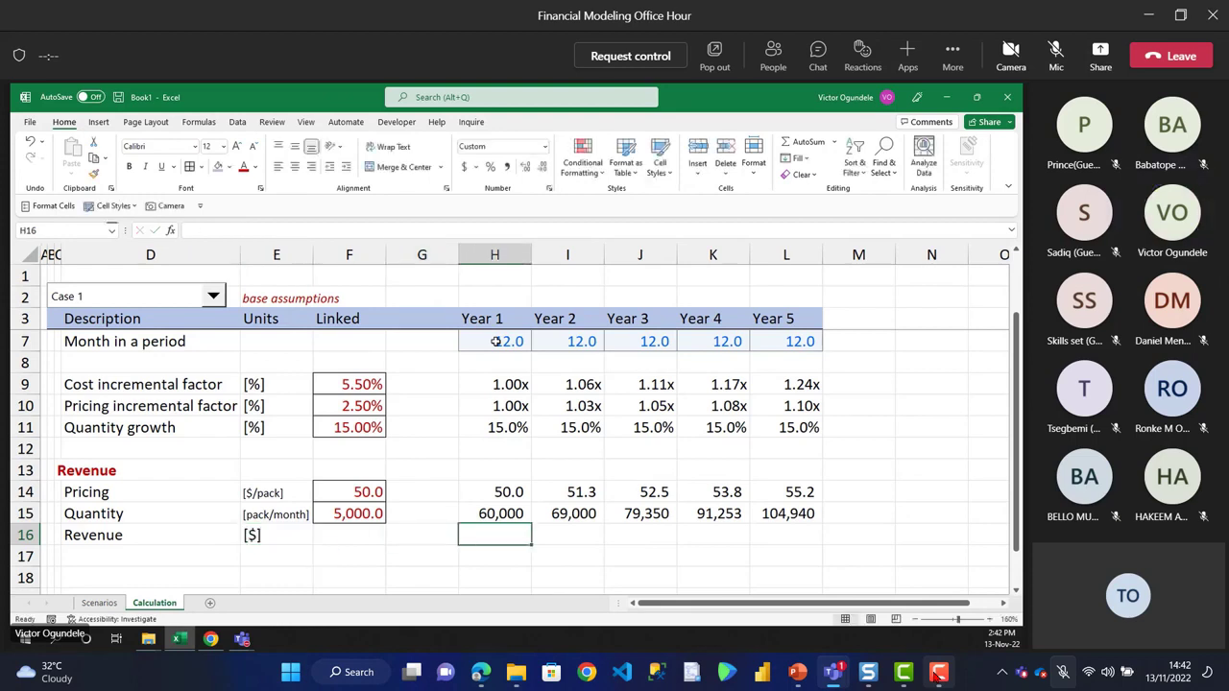
pyautogui.write('=')
pyautogui.press('Up')
pyautogui.press('Up')
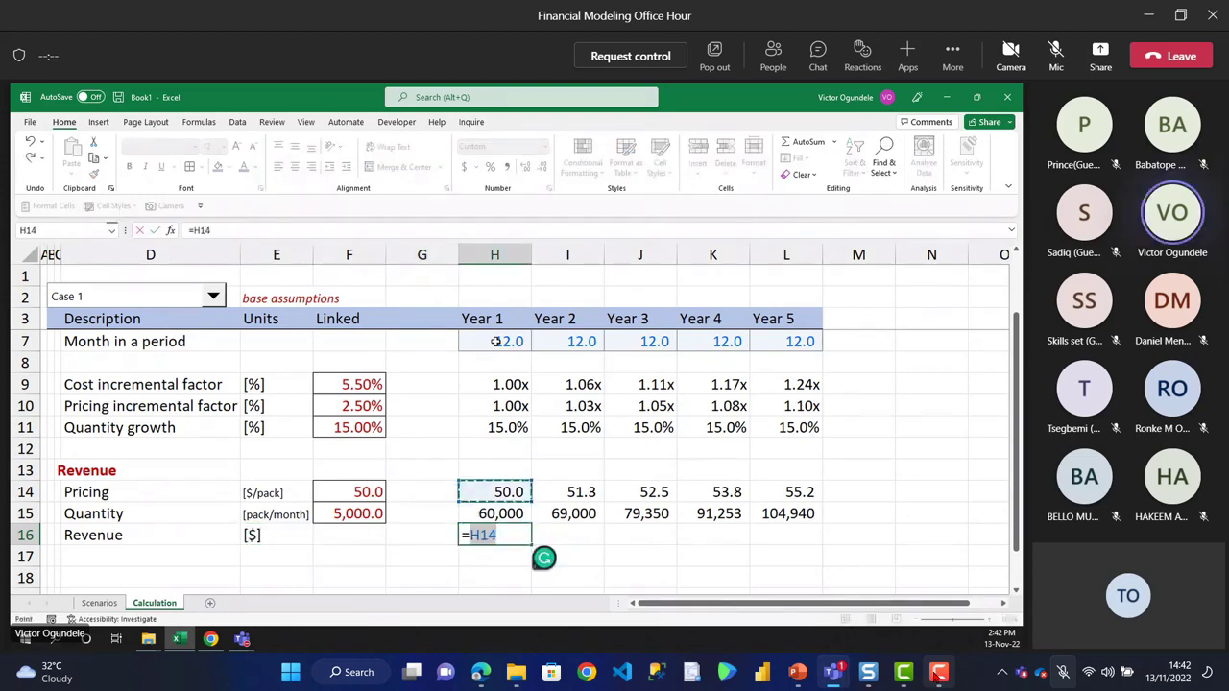
pyautogui.write('*')
pyautogui.press('Up')
pyautogui.hotkey('ctrl', 'Return')
# - Fill the Year 1 revenue formula across to Year 5 in L16 and autofit the year columns' widths
pyautogui.hotkey('shift', 'Right')
pyautogui.hotkey('shift', 'Right')
pyautogui.hotkey('shift', 'Right')
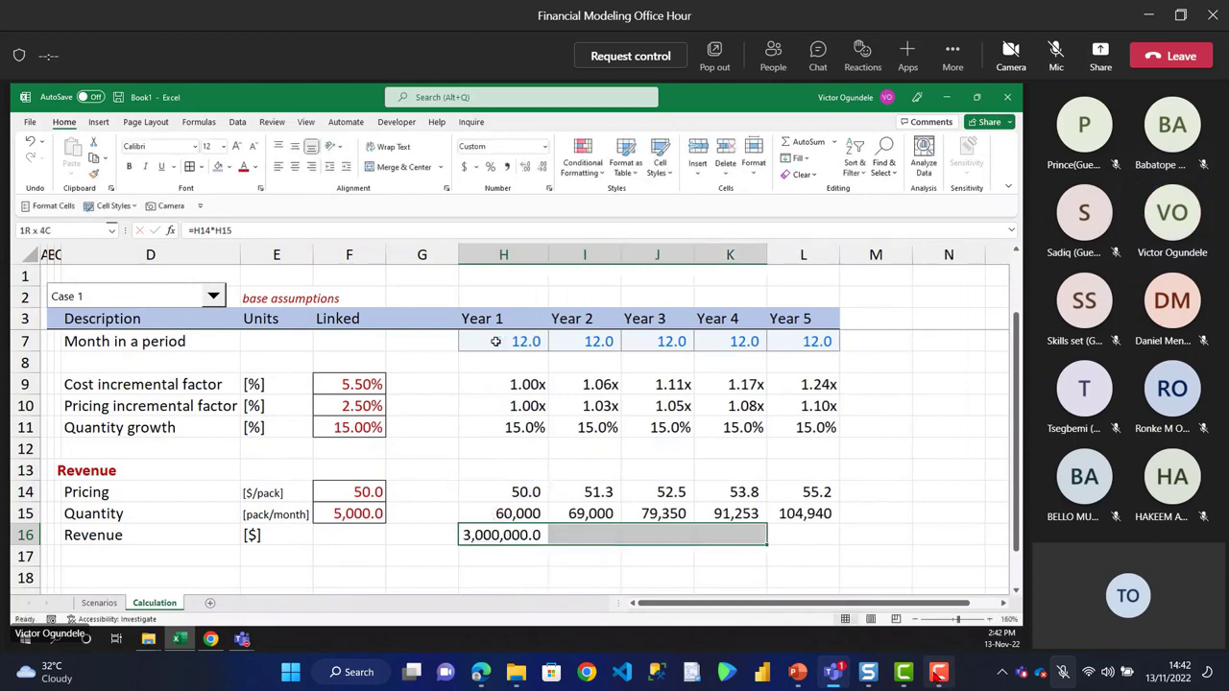
pyautogui.hotkey('ctrl', 'shift', 'Left')
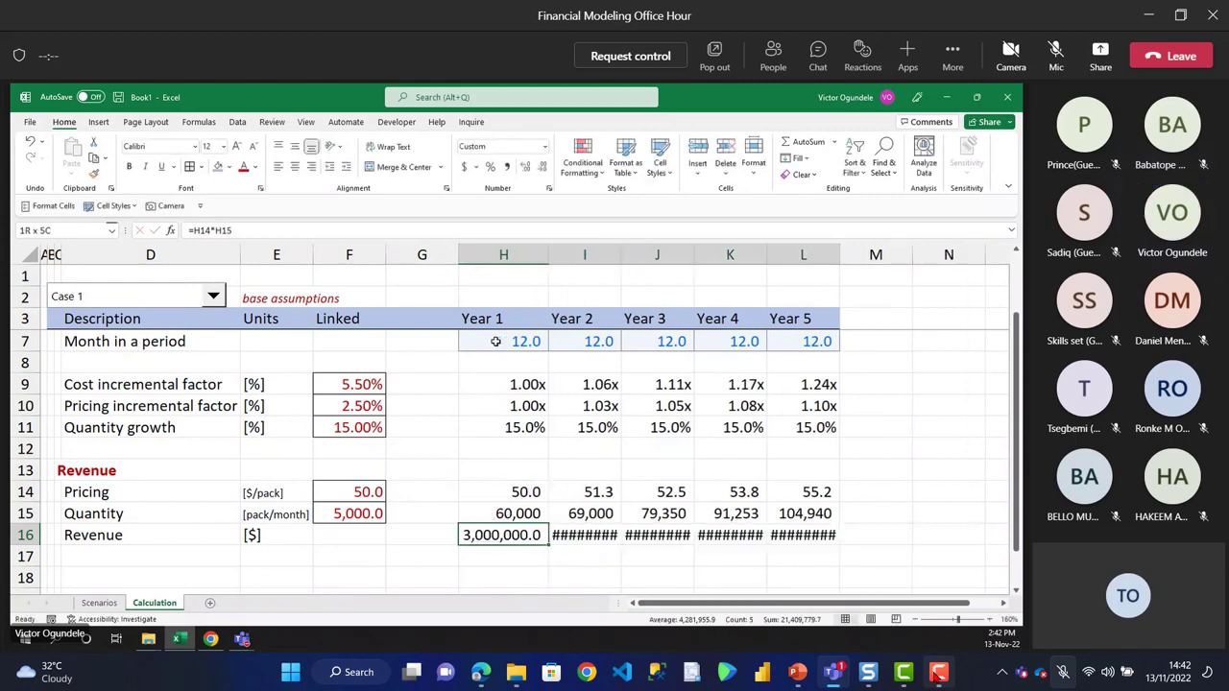
pyautogui.hotkey('ctrl', 'shift', 'Right')
pyautogui.press('alt')
pyautogui.press('h')
pyautogui.press('o')
pyautogui.press('i')
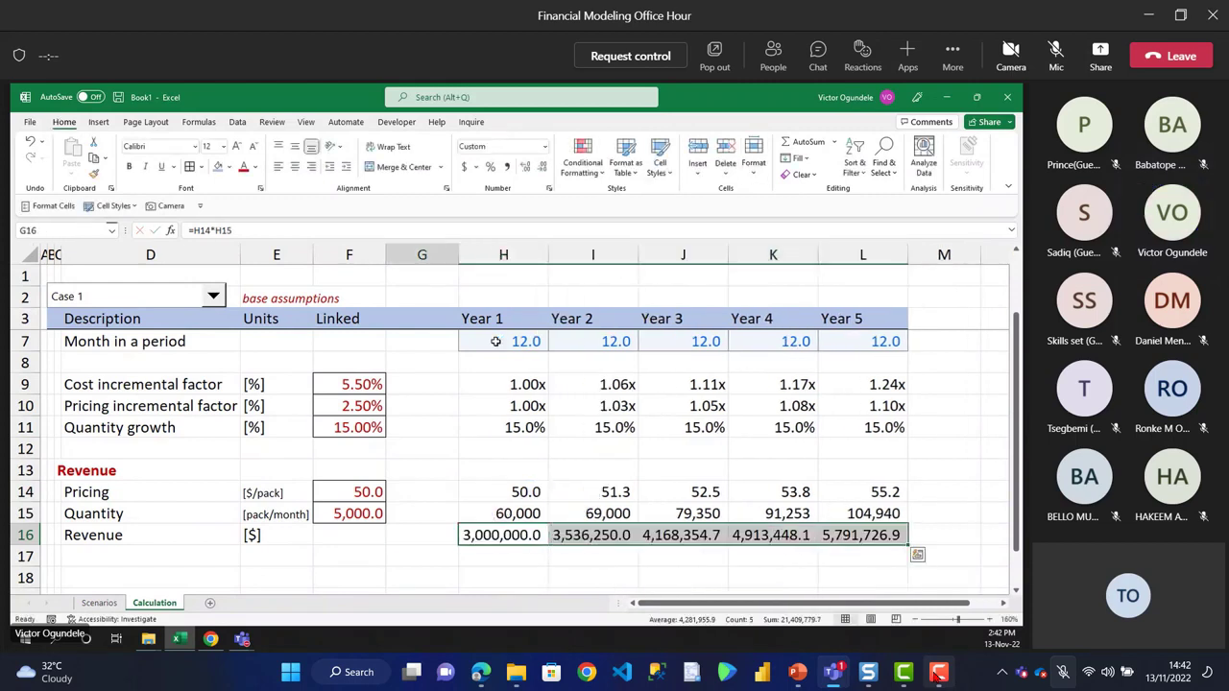
# - Make the Revenue row bold from D16 to L16
pyautogui.press('Right')
pyautogui.hotkey('ctrl', 'Left')
pyautogui.hotkey('ctrl', 'Left')
pyautogui.hotkey('ctrl', 'Left')
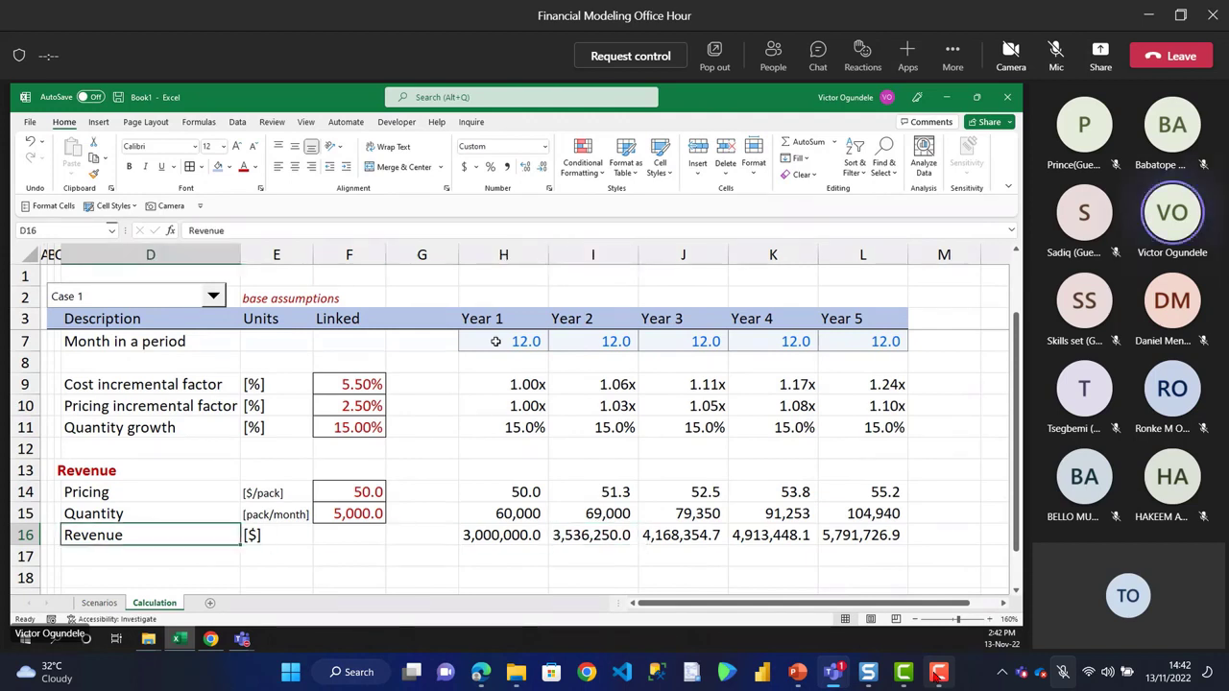
pyautogui.hotkey('ctrl', 'shift', 'Right')
pyautogui.hotkey('ctrl', 'shift', 'Right')
pyautogui.hotkey('ctrl', 'shift', 'Right')
pyautogui.hotkey('ctrl', 'b')
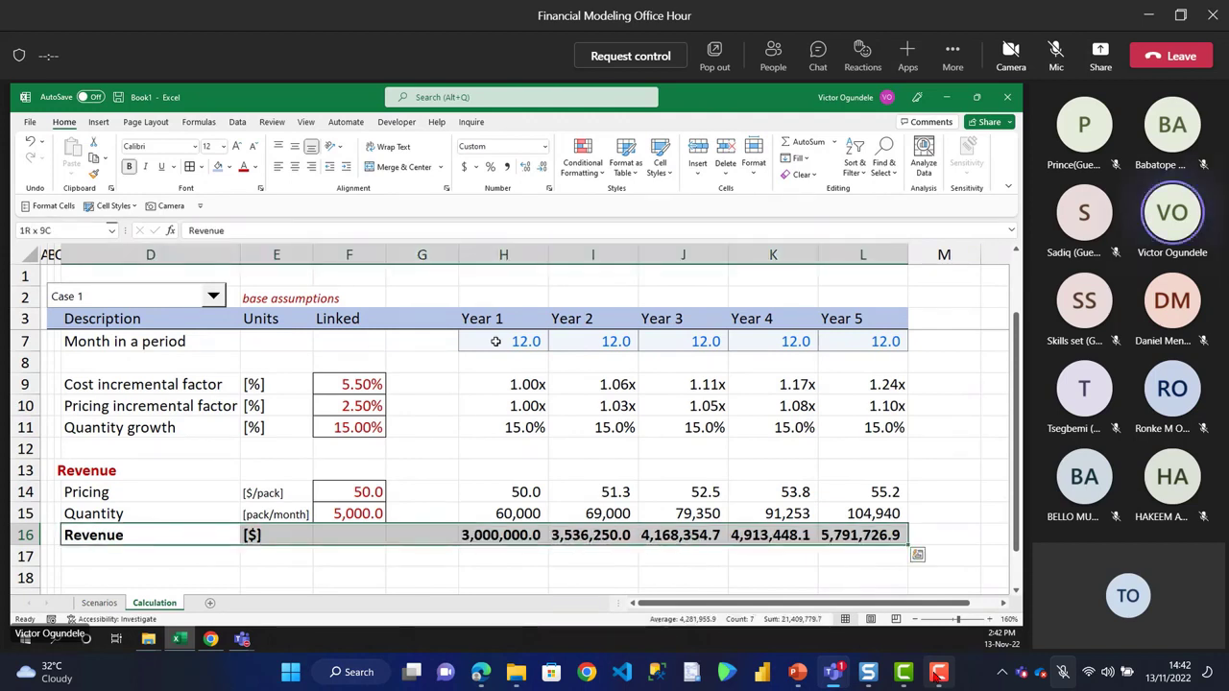
pyautogui.press('Left')
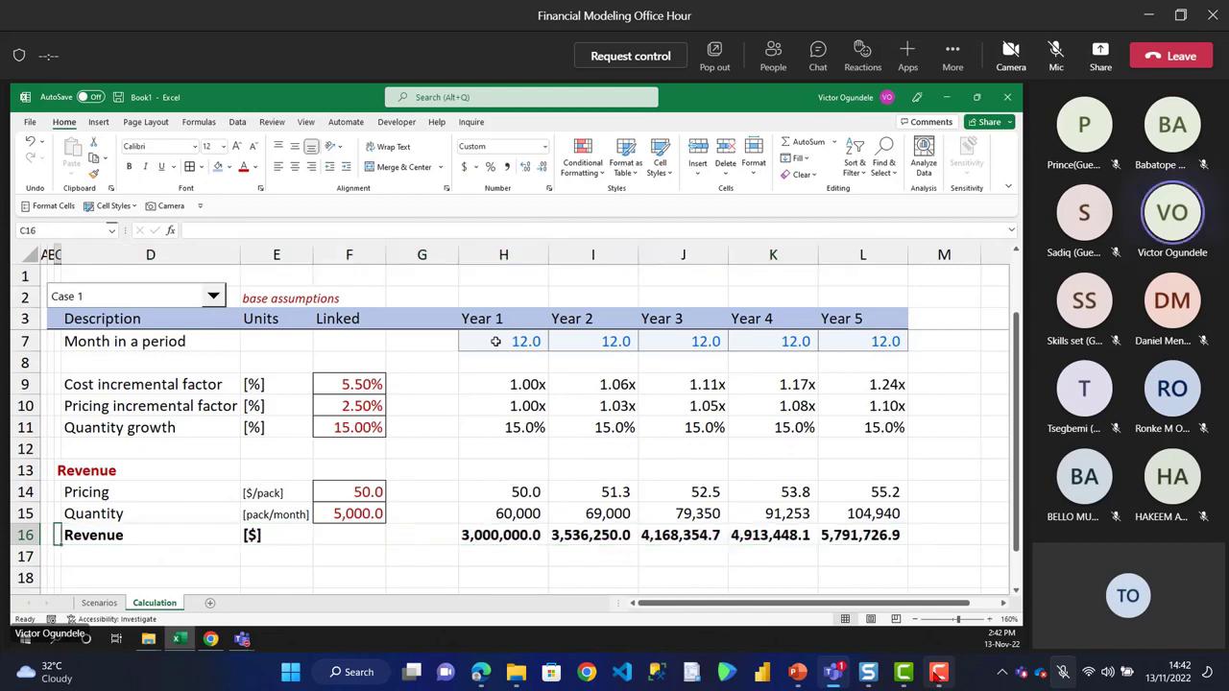
pyautogui.press('Right')
pyautogui.press('Right')
pyautogui.press('Right')
pyautogui.press('Up')
pyautogui.press('Down')
pyautogui.press('Down')
pyautogui.press('Down')
pyautogui.press('Down')
pyautogui.press('Down')
pyautogui.press('Down')
pyautogui.press('Down')
pyautogui.press('Up')
pyautogui.press('Up')
pyautogui.press('Up')
pyautogui.press('Up')
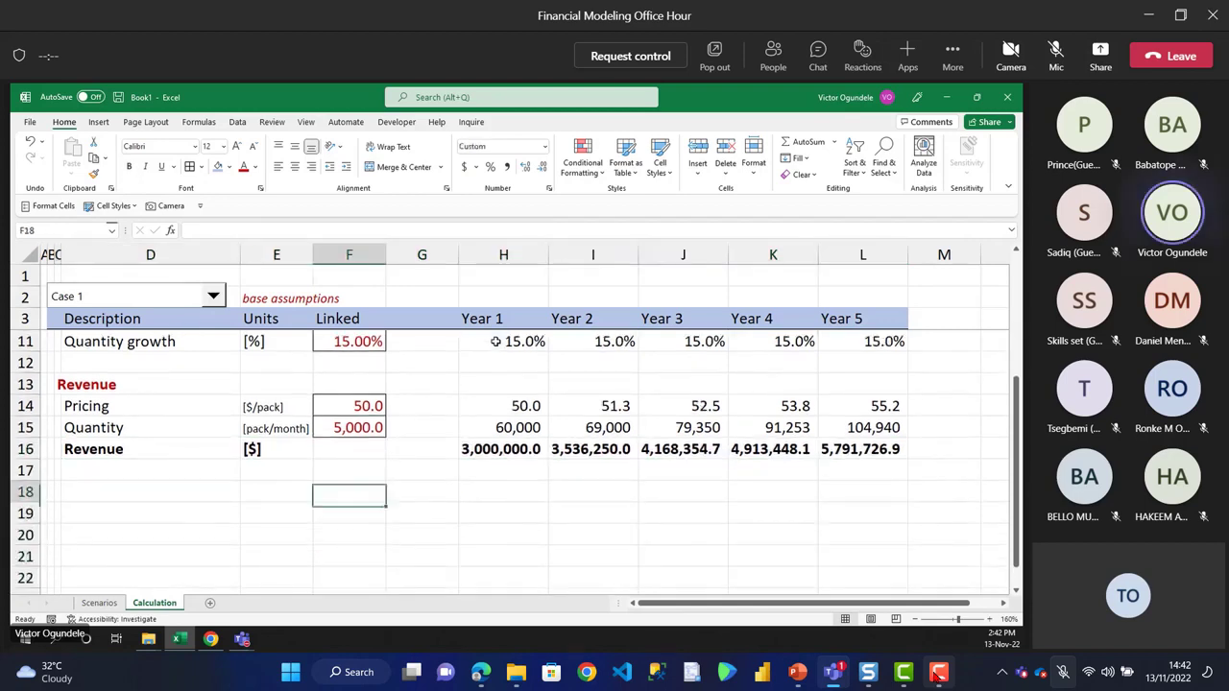
pyautogui.press('Left')
pyautogui.press('Left')
pyautogui.press('Left')
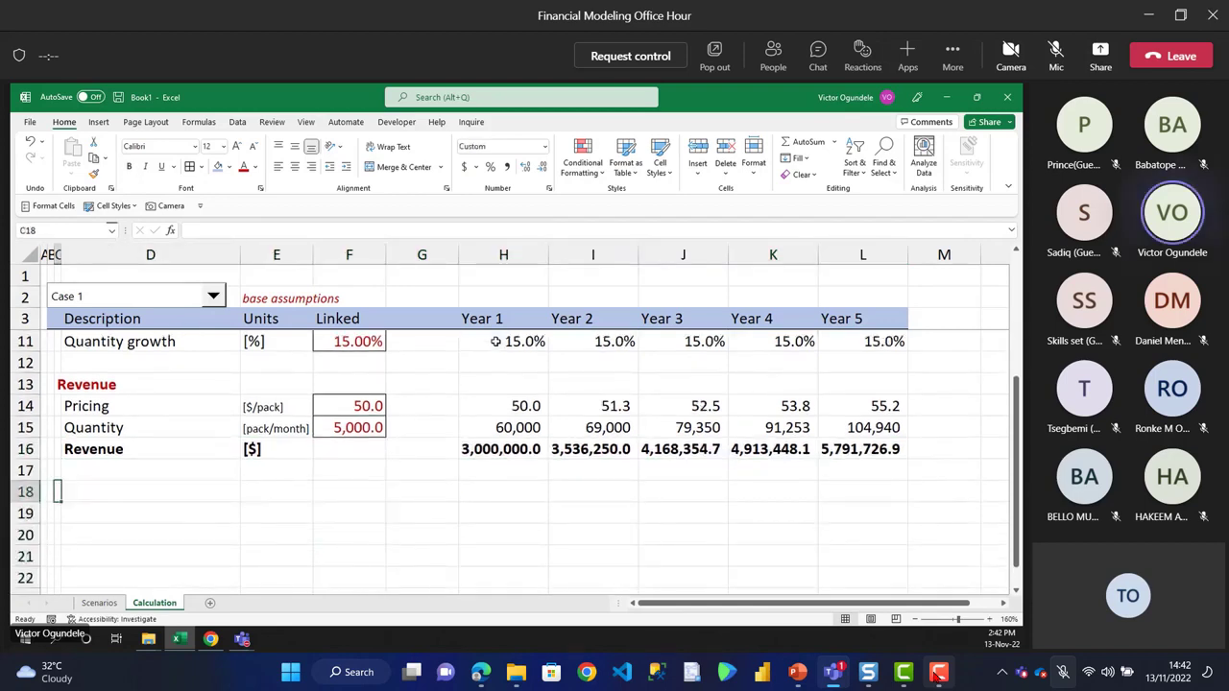
# - Copy the Revenue section heading from C13 to C18 and change its text to Cost
pyautogui.press('Up')
pyautogui.press('Up')
pyautogui.press('Up')
pyautogui.press('Up')
pyautogui.press('Up')
pyautogui.hotkey('ctrl', 'c')
pyautogui.press('Down')
pyautogui.press('Down')
pyautogui.press('Down')
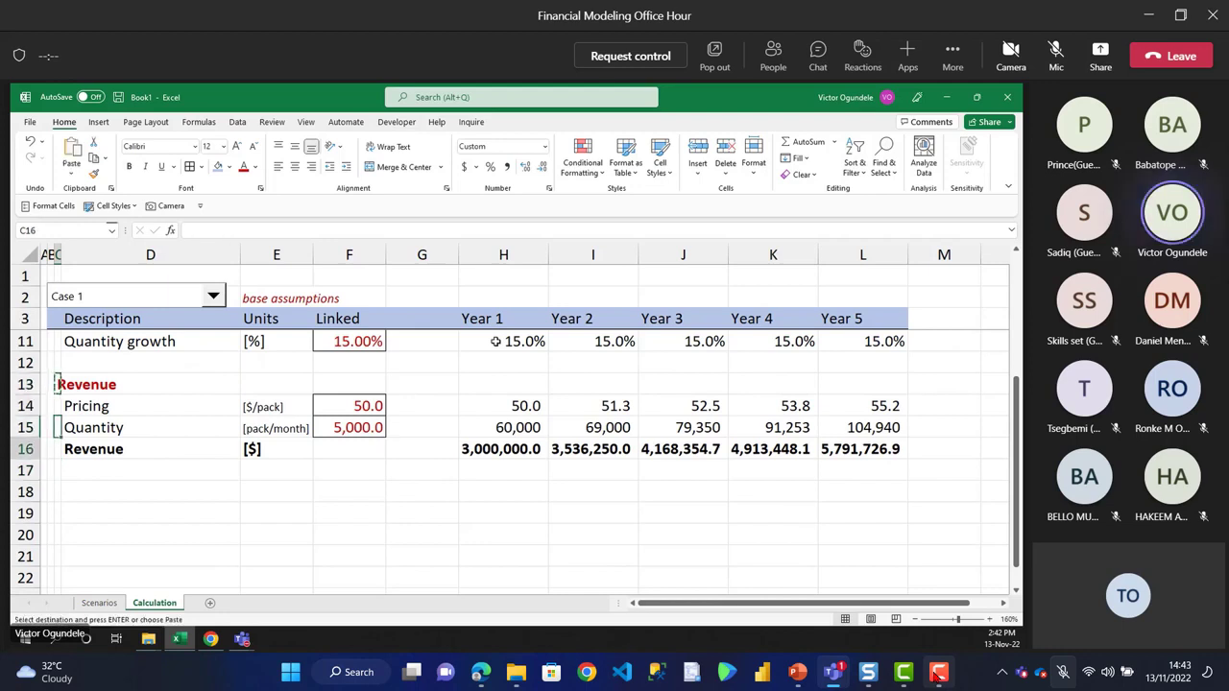
pyautogui.press('Down')
pyautogui.press('Down')
pyautogui.hotkey('ctrl', 'v')
pyautogui.write('Cost')
pyautogui.press('Return')
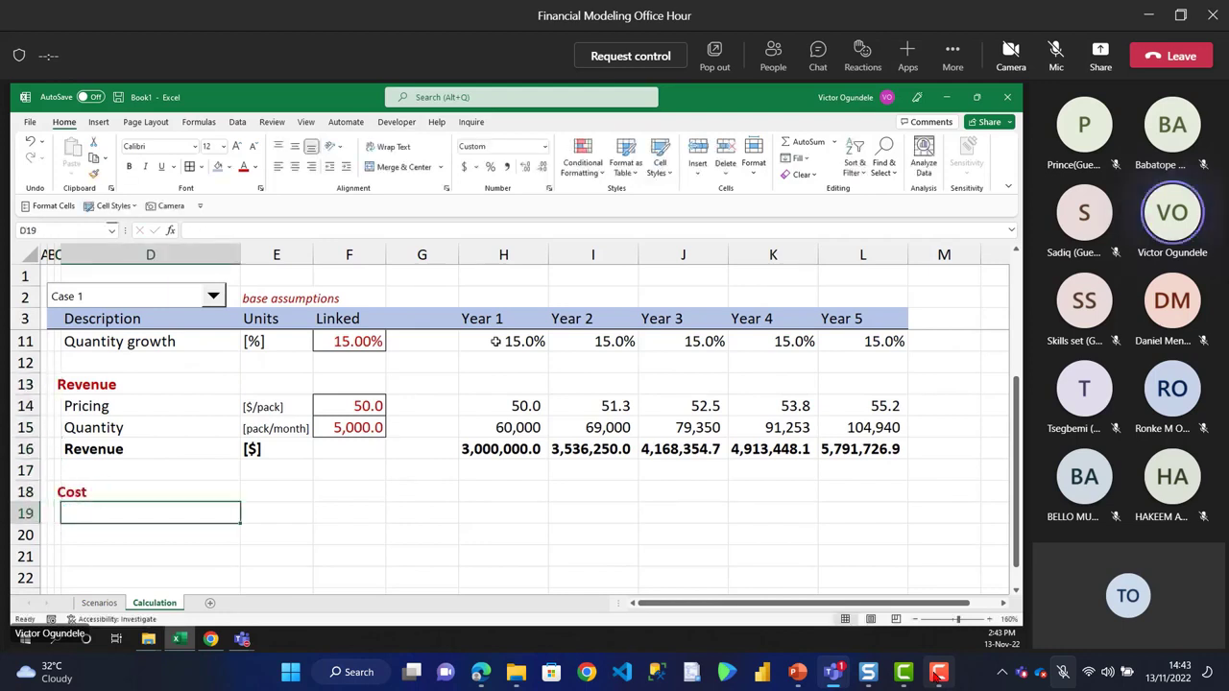
# - Enter the label Variable cost in D19 under the Cost heading
pyautogui.write('Variable c')
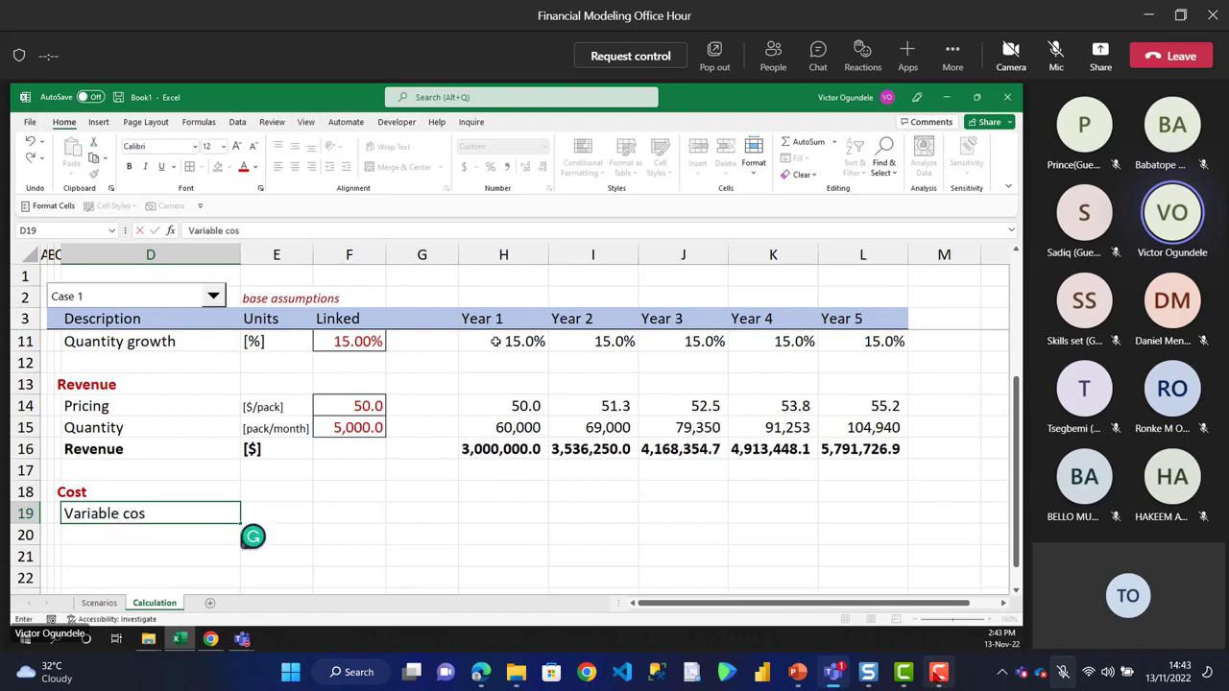
pyautogui.write('ost')
pyautogui.press('Return')
pyautogui.press('Up')
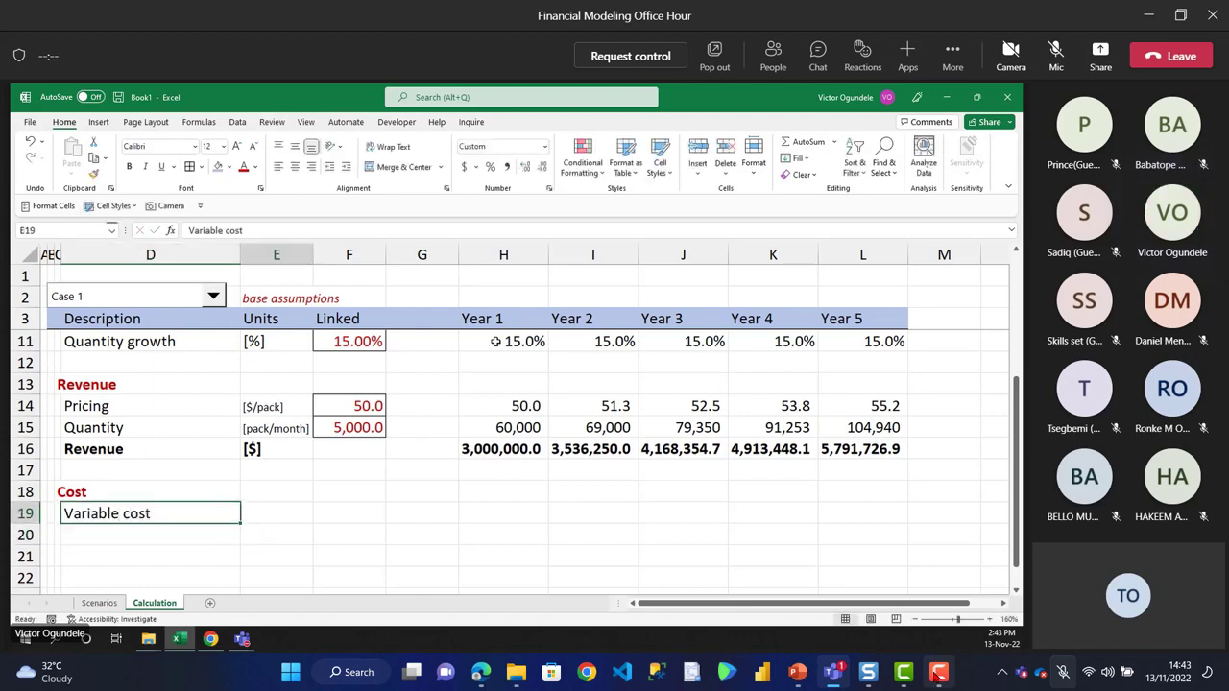
# - Copy the Pricing row's unit and linked cell from E14:F14 to E19:F19 in the Variable cost row
pyautogui.press('Right')
pyautogui.press('Up')
pyautogui.press('Up')
pyautogui.press('Up')
pyautogui.press('Up')
pyautogui.press('Up')
pyautogui.hotkey('shift', 'Right')
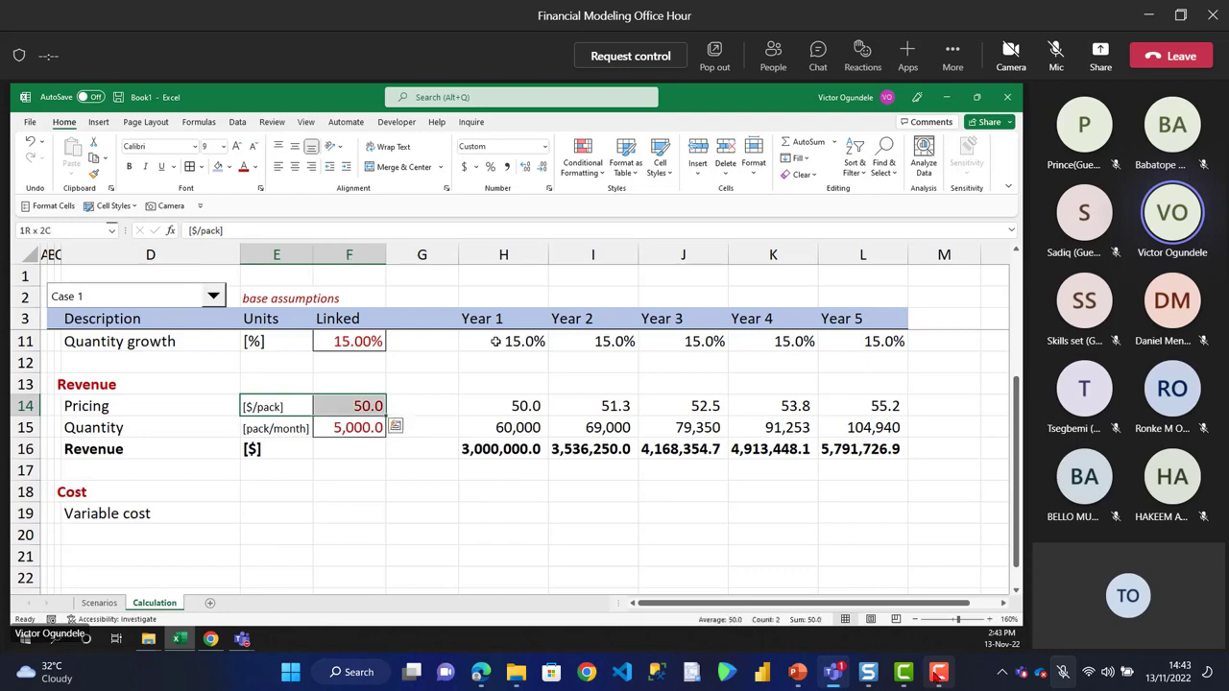
pyautogui.hotkey('ctrl', 'c')
pyautogui.press('Down')
pyautogui.press('Down')
pyautogui.press('Down')
pyautogui.press('Down')
pyautogui.press('Down')
pyautogui.hotkey('ctrl', 'v')
# - Link the variable cost in F19 to the Scenarios sheet with =Scenarios!G9
pyautogui.press('Right')
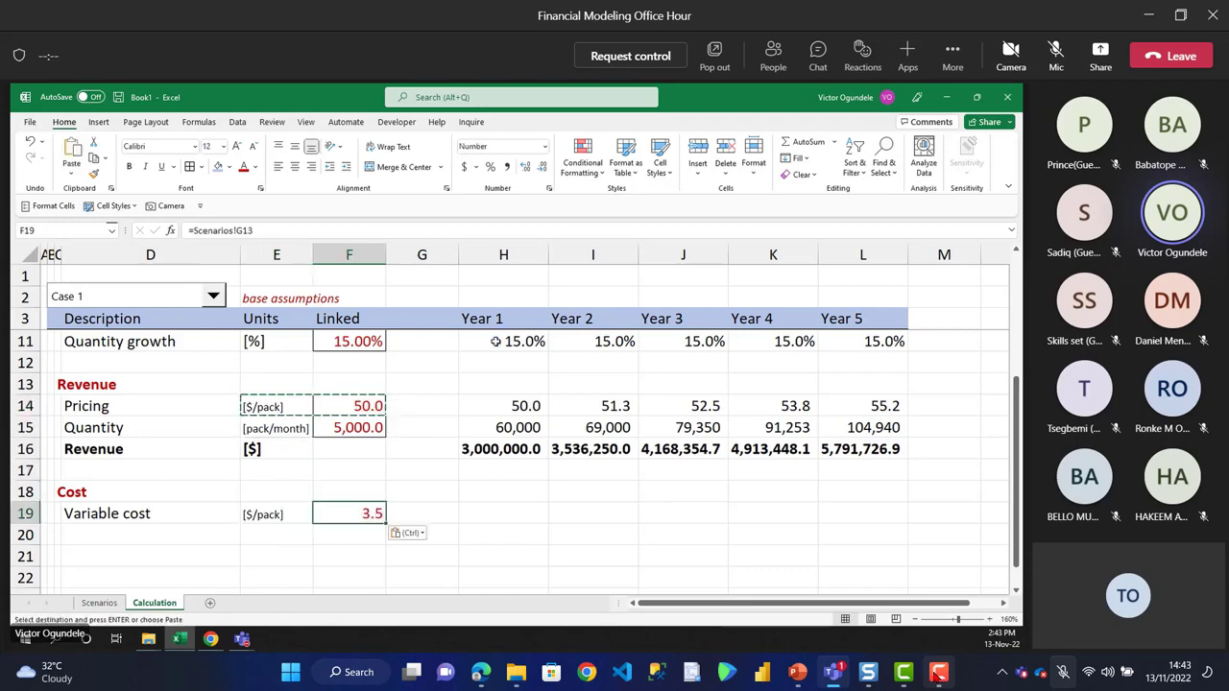
pyautogui.write('=')
pyautogui.hotkey('ctrl', 'pageup')
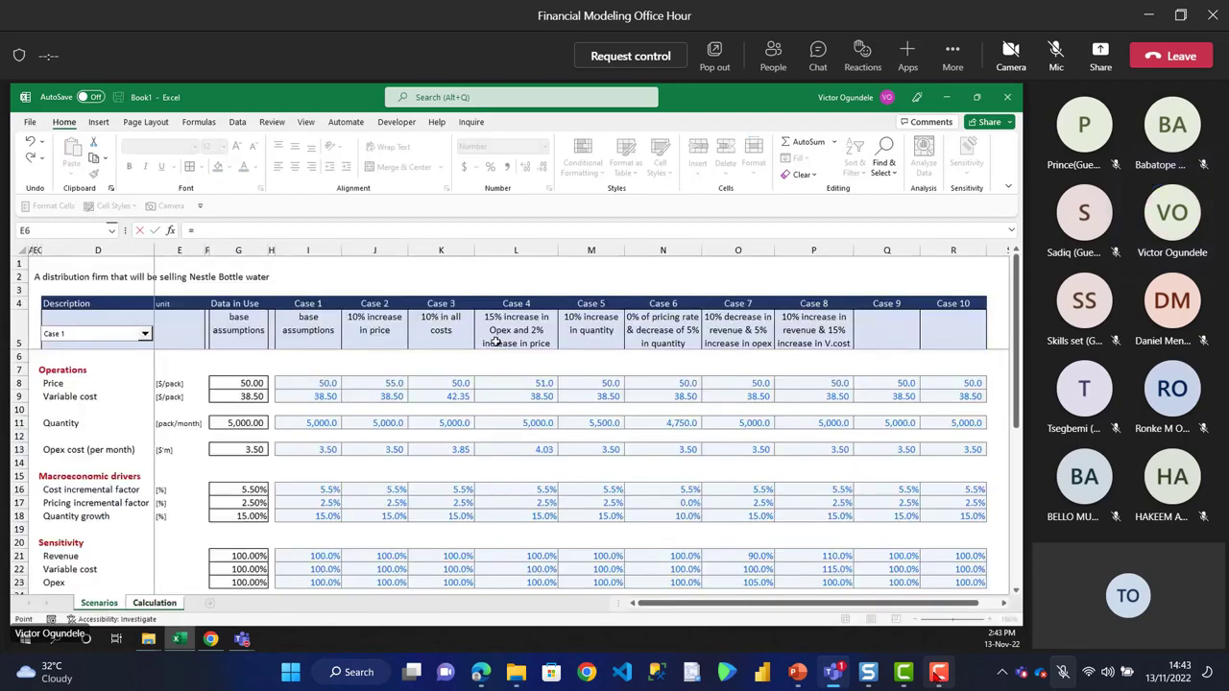
pyautogui.click(240, 396)
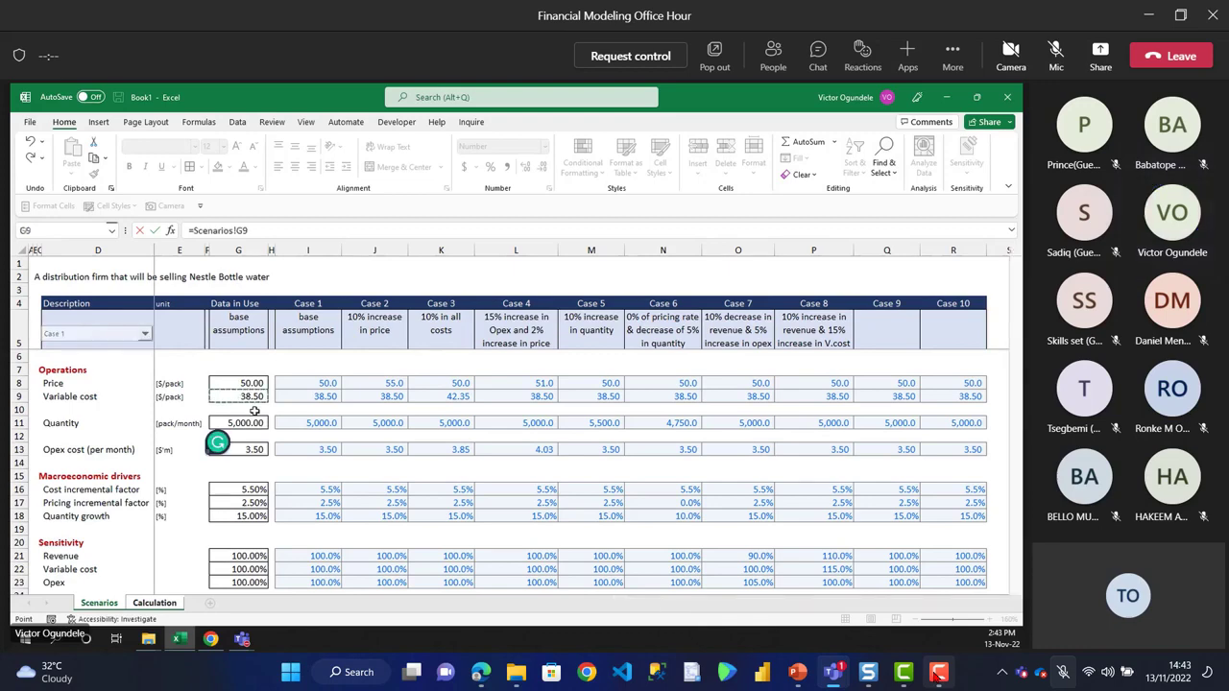
pyautogui.press('Return')
pyautogui.press('Right')
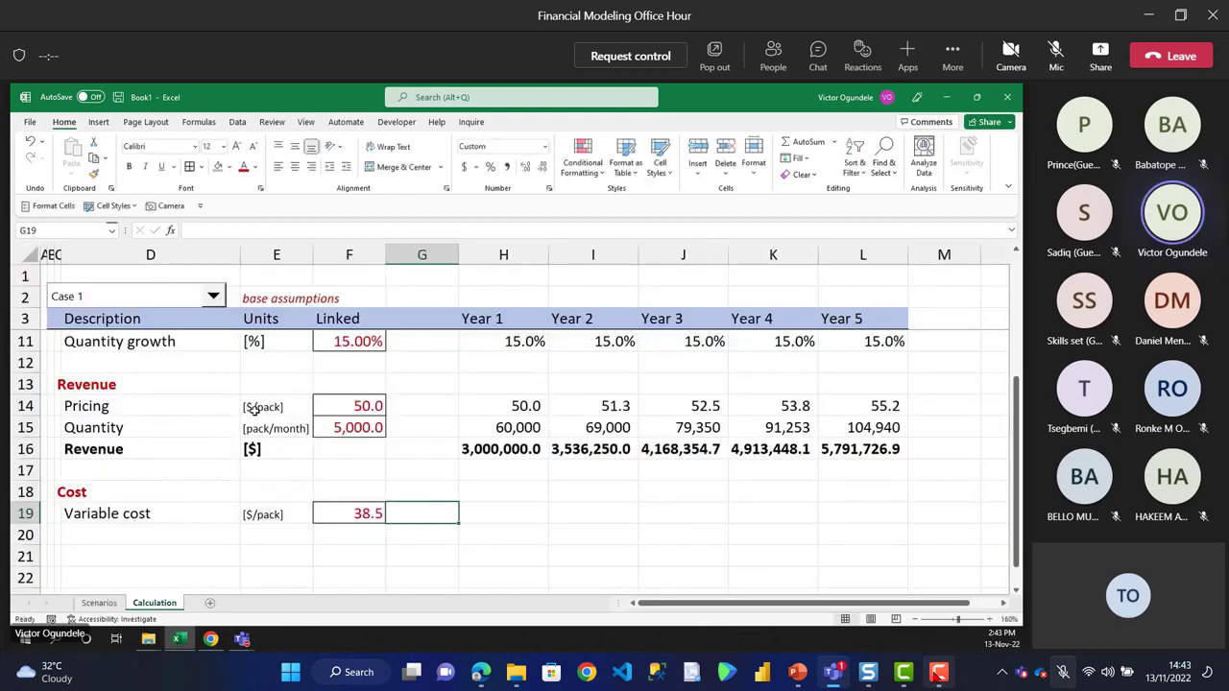
pyautogui.press('Right')
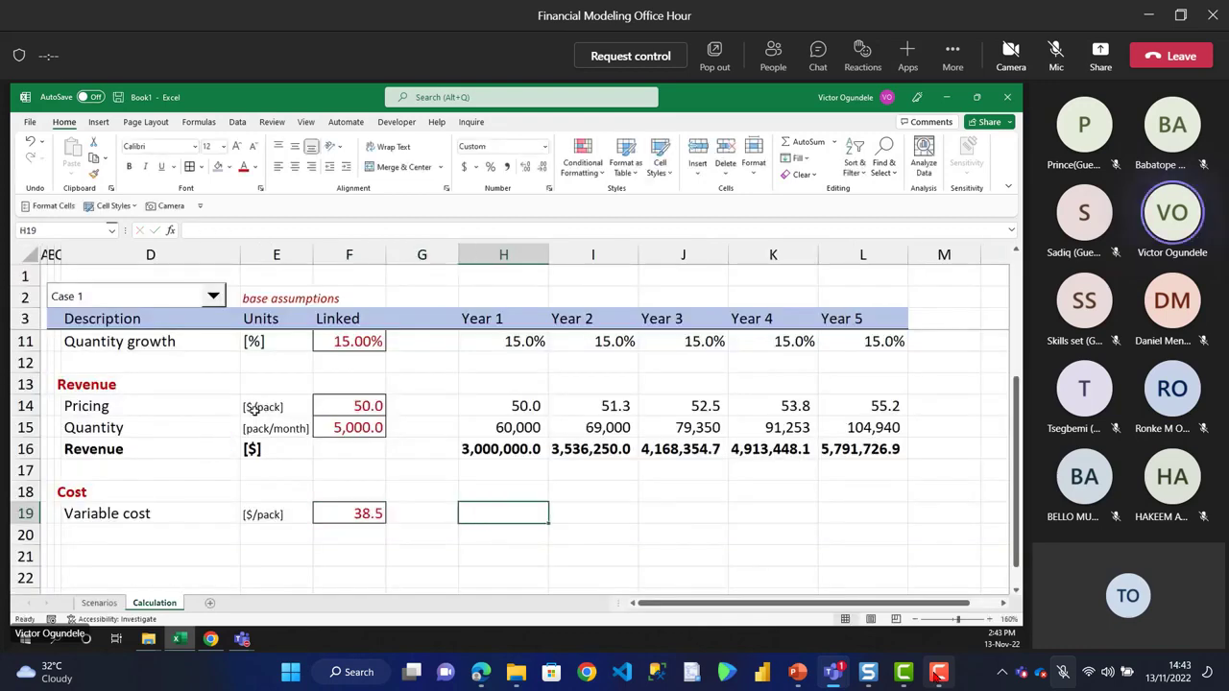
# - Examine the Year 1 driver, pricing and quantity formulas, including how Pricing in H14 references its incremental factor
pyautogui.press('Up')
pyautogui.press('Up')
pyautogui.press('Up')
pyautogui.press('Up')
pyautogui.press('Up')
pyautogui.press('Up')
pyautogui.press('Up')
pyautogui.press('Up')
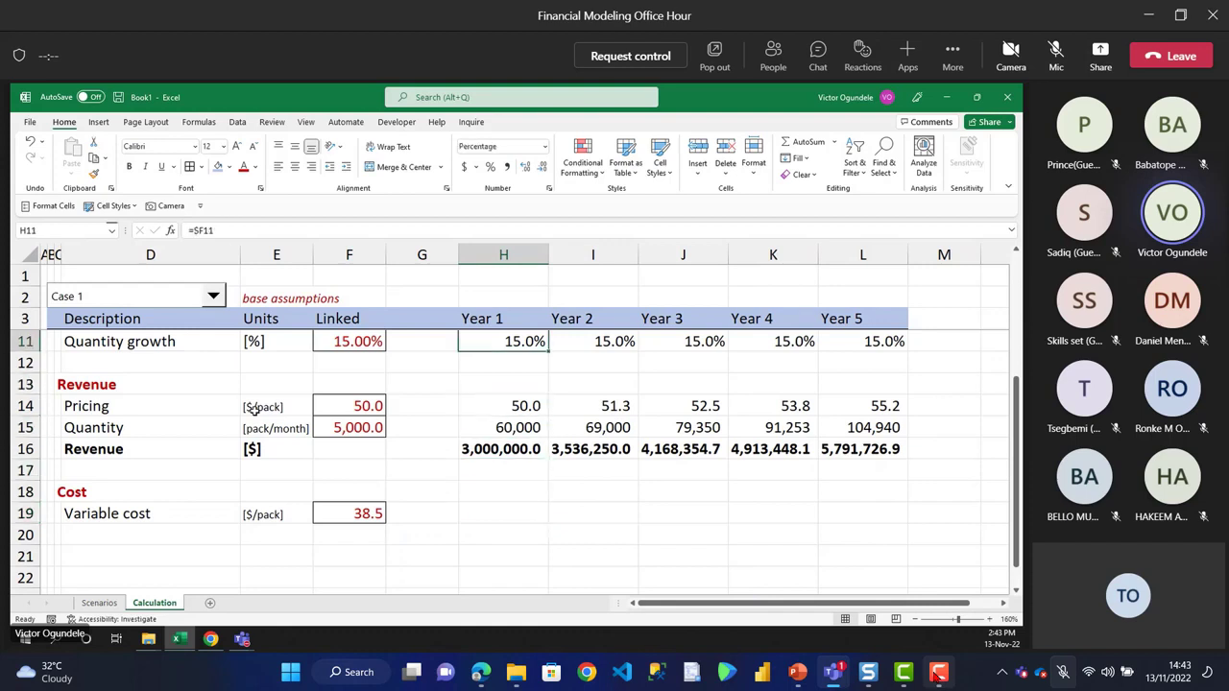
pyautogui.press('Down')
pyautogui.press('Down')
pyautogui.press('Down')
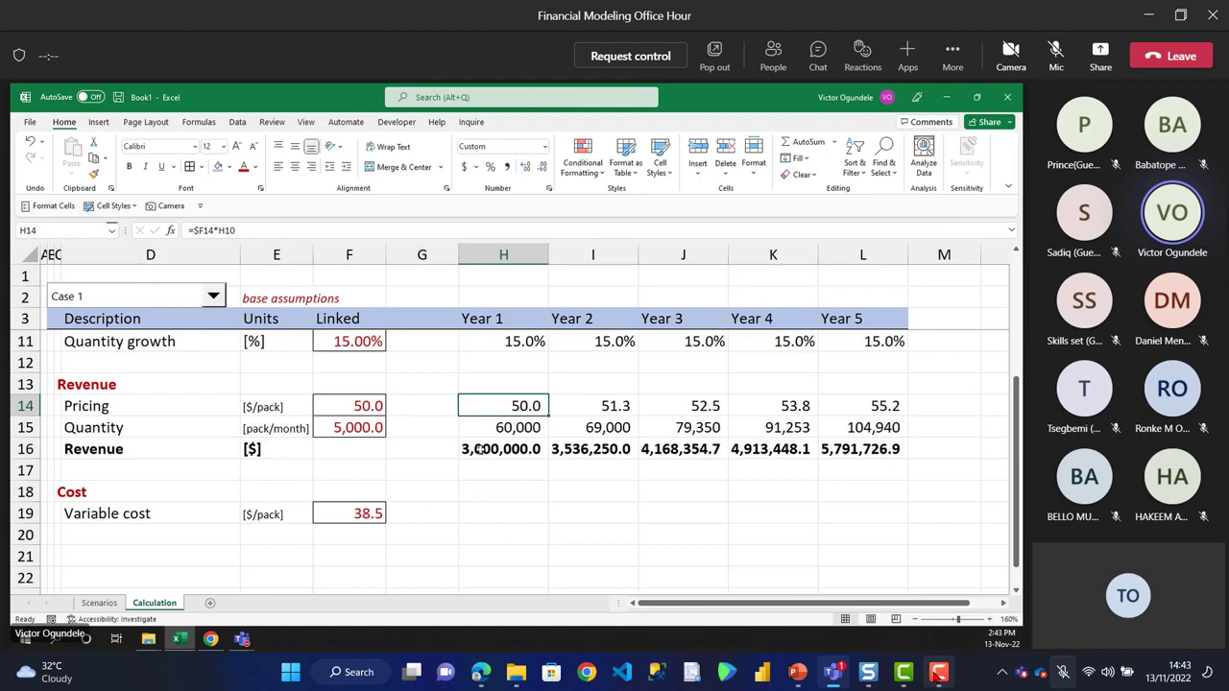
pyautogui.scroll(-1, 480, 449)
pyautogui.press('Down')
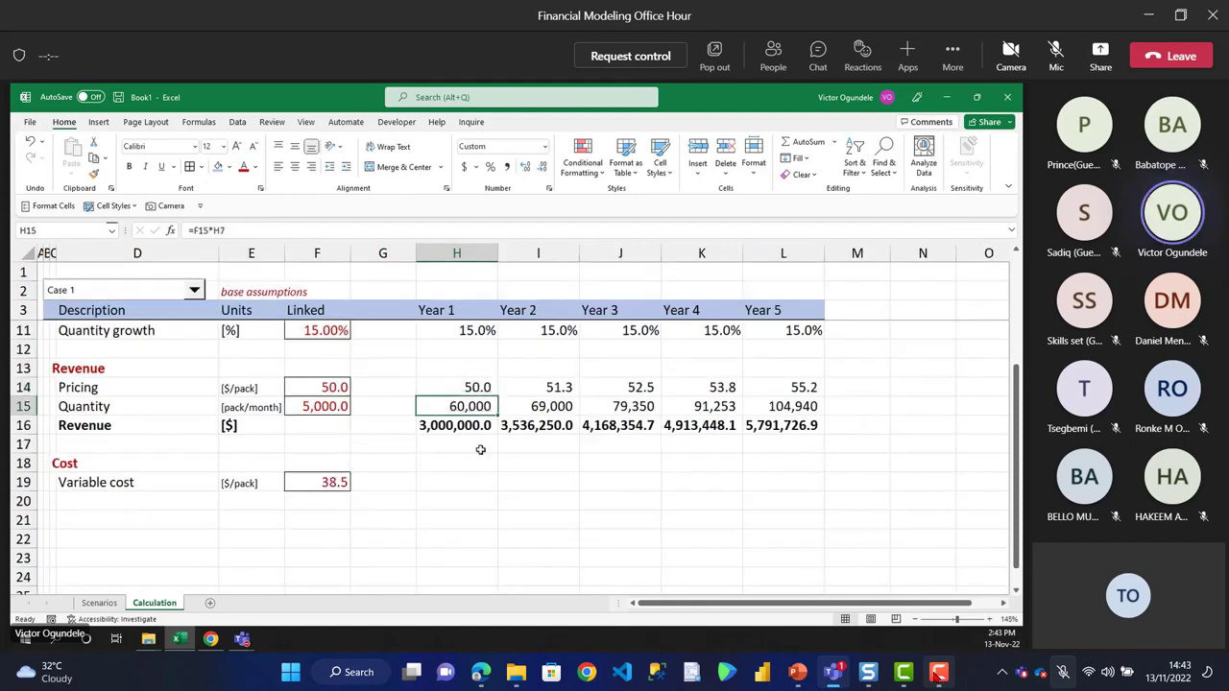
pyautogui.press('Up')
pyautogui.press('Up')
pyautogui.press('Up')
pyautogui.press('Up')
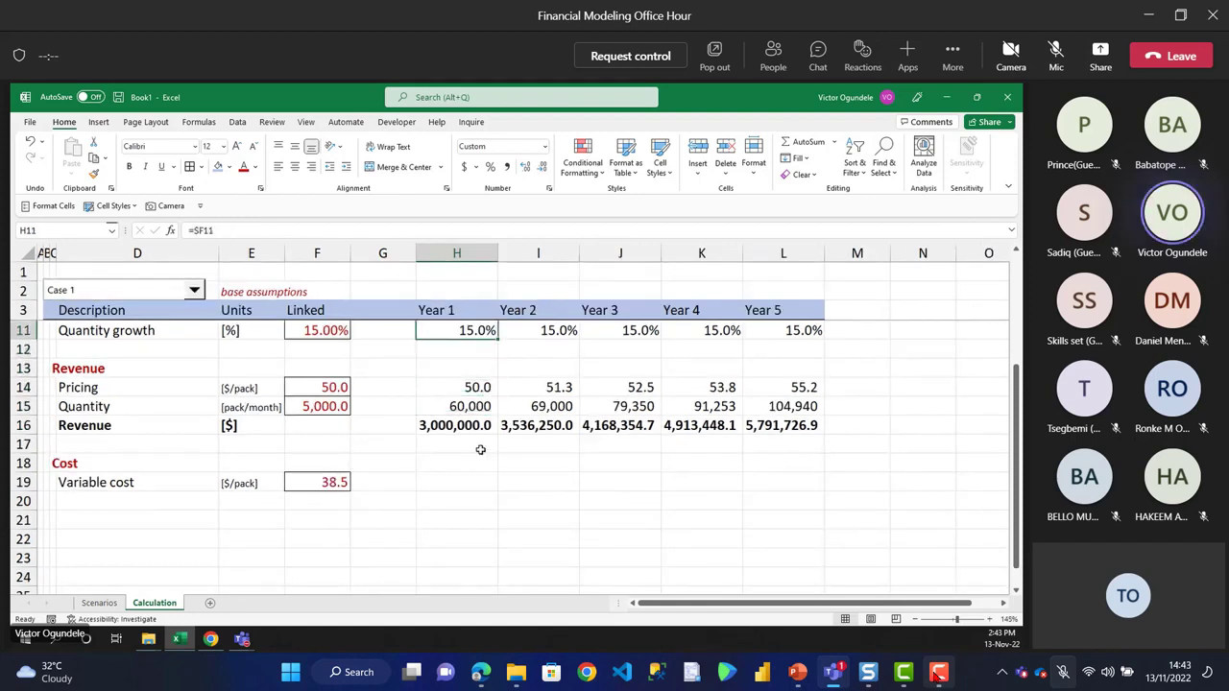
pyautogui.scroll(2, 480, 449)
pyautogui.doubleClick(477, 463)
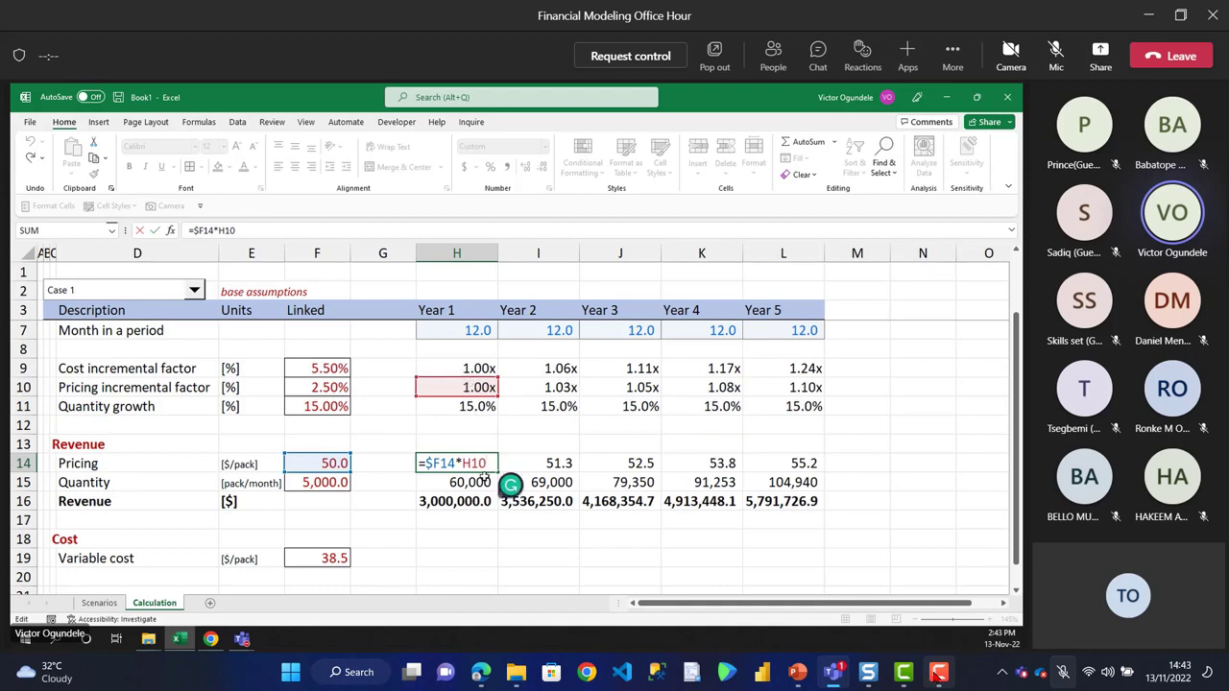
pyautogui.press('Escape')
pyautogui.hotkey('ctrl', 'c')
pyautogui.press('Down')
pyautogui.press('Down')
pyautogui.press('Down')
pyautogui.press('Down')
pyautogui.press('Down')
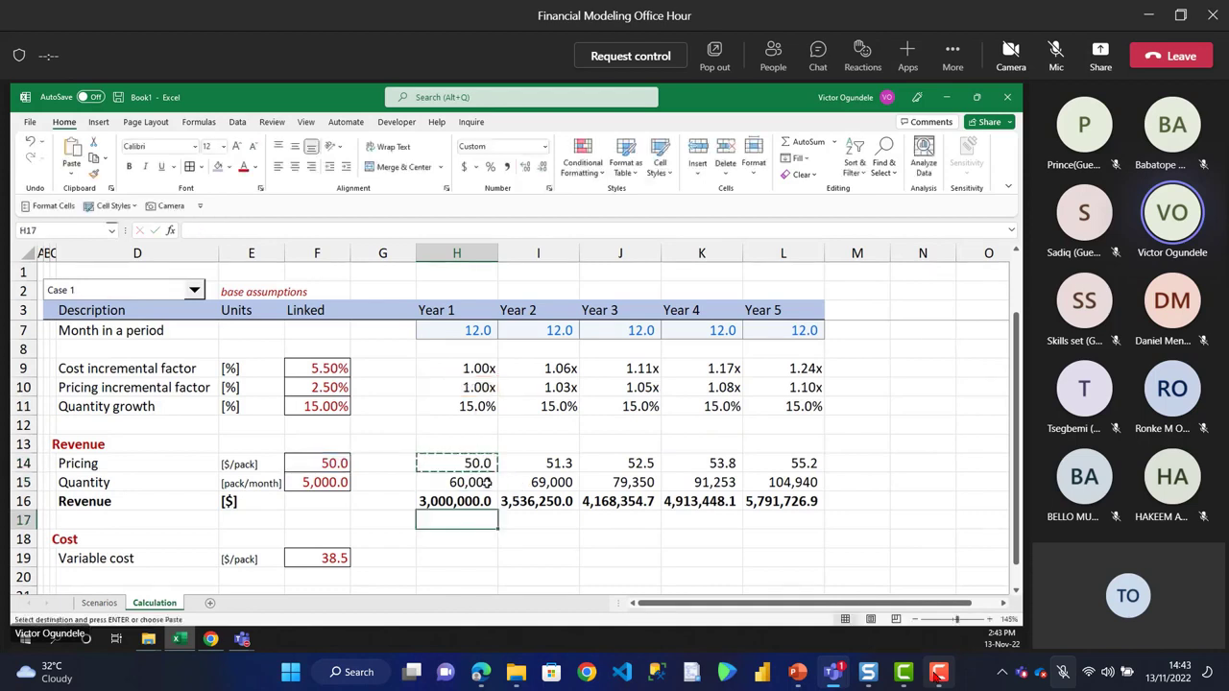
pyautogui.write('=$F19*')
pyautogui.click(488, 482)
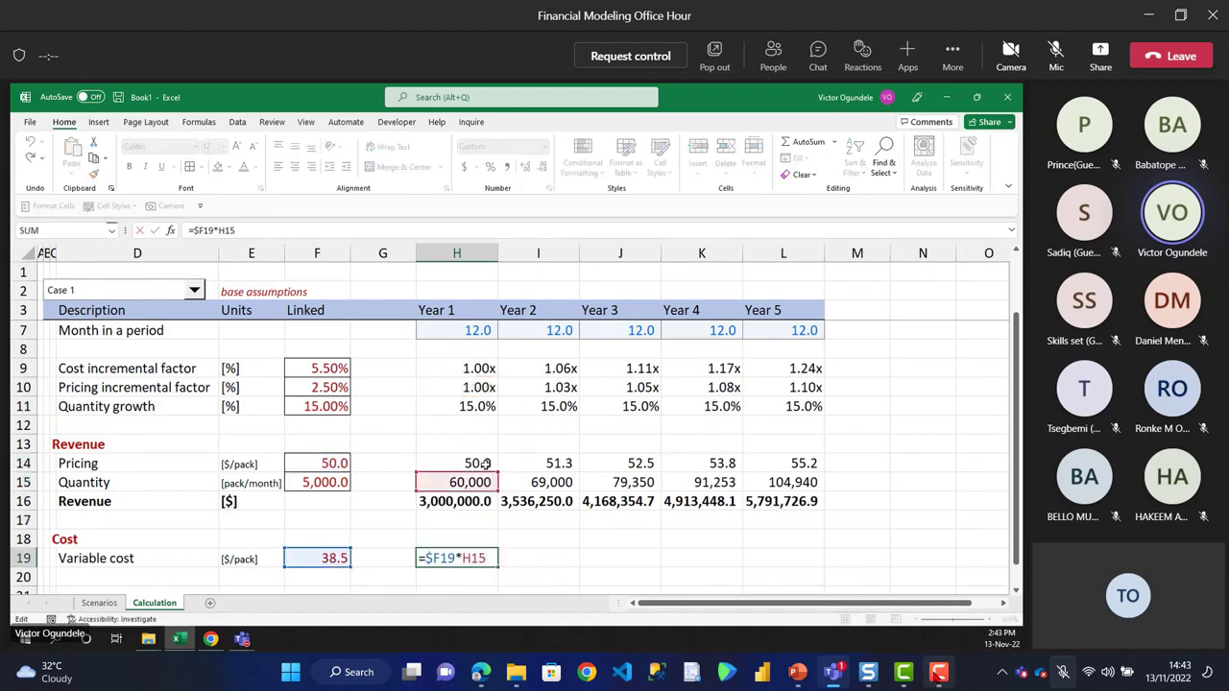
pyautogui.click(451, 435)
pyautogui.click(449, 372)
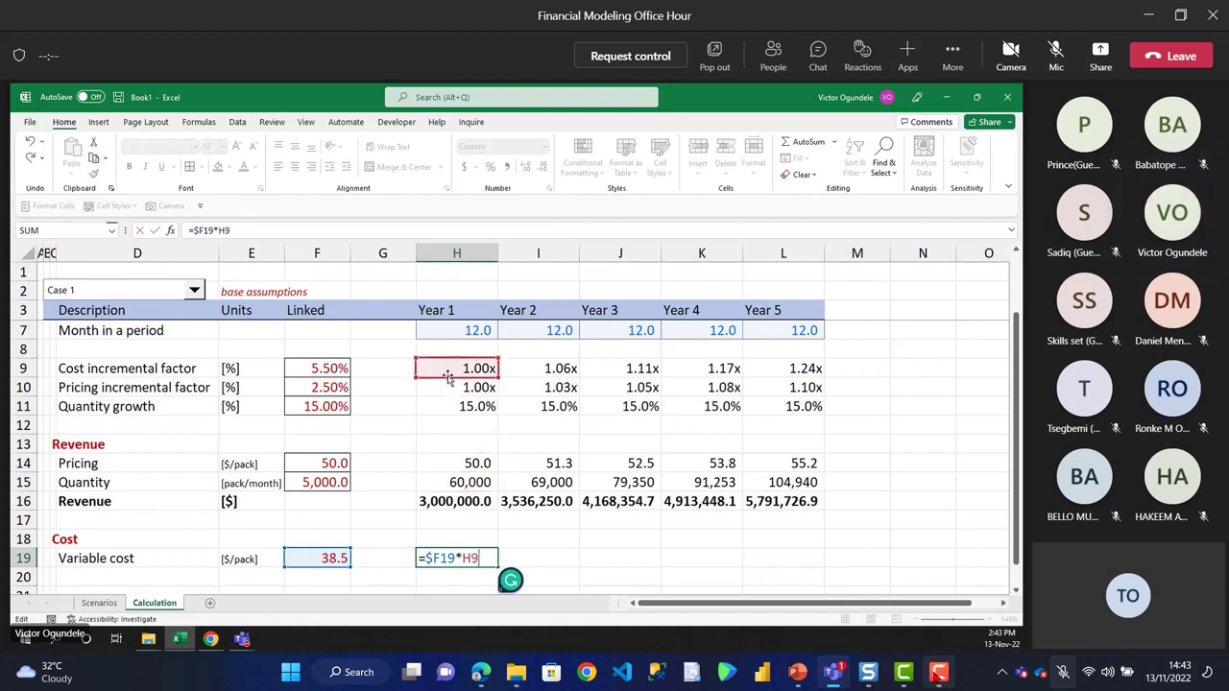
pyautogui.press('Escape')
pyautogui.click(456, 466)
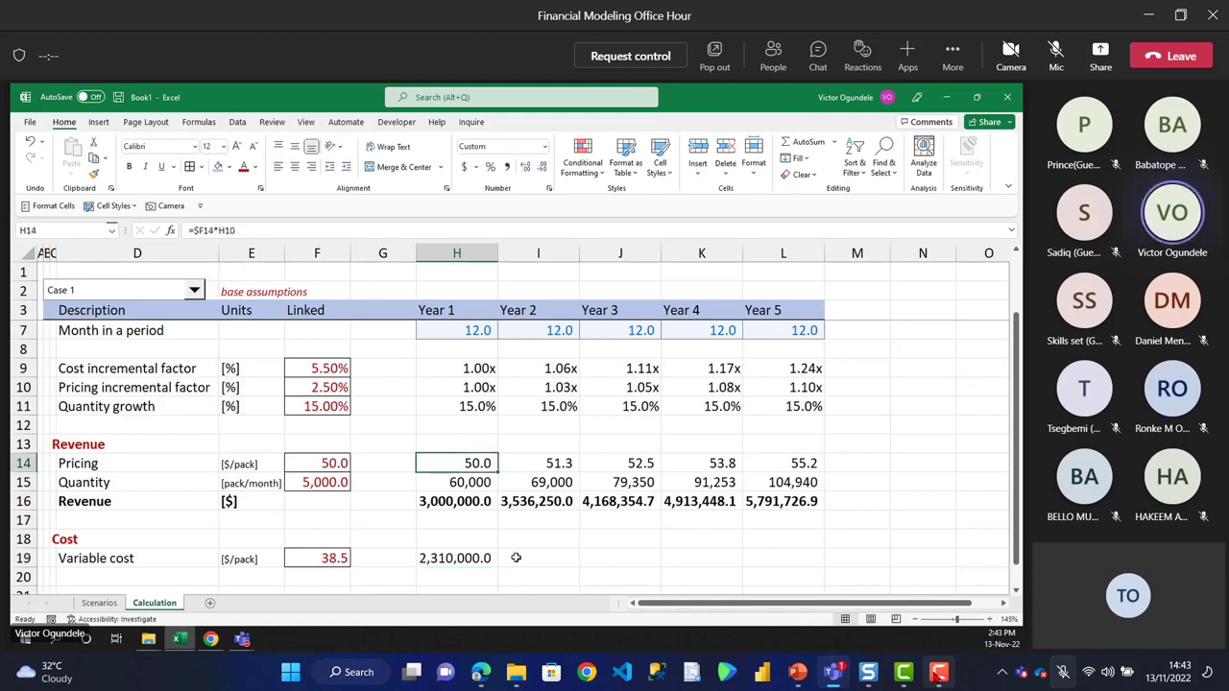
pyautogui.press('F2')
pyautogui.press('Escape')
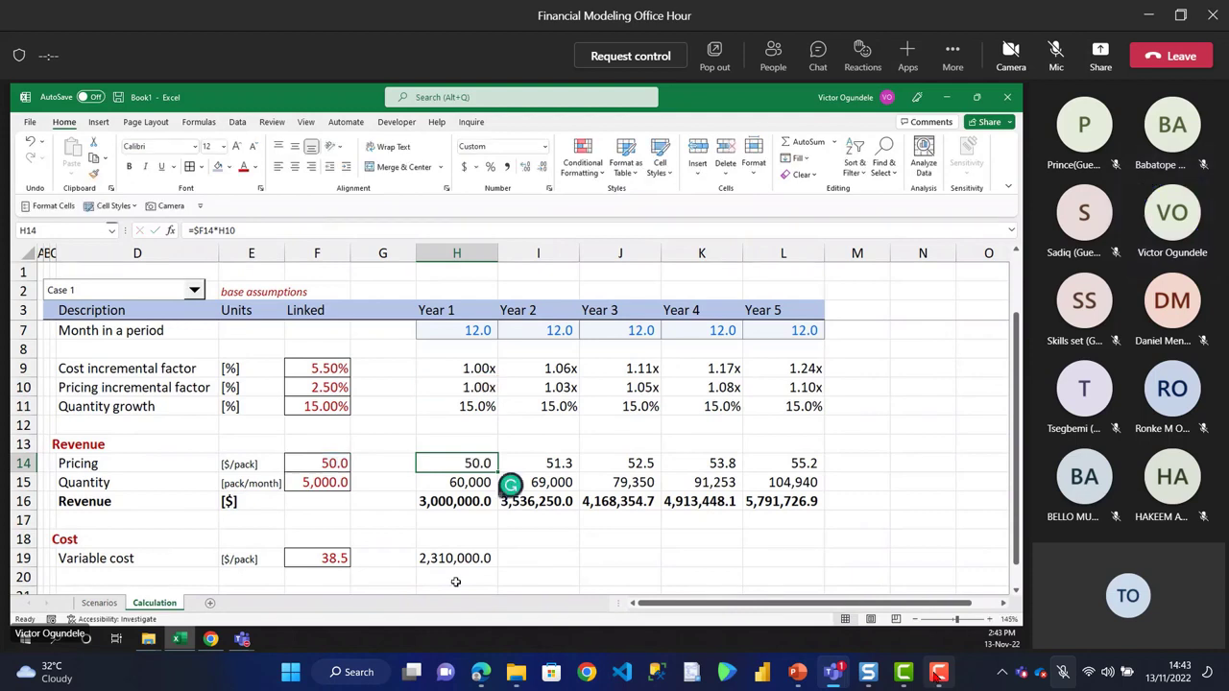
pyautogui.click(448, 561)
pyautogui.press('Delete')
# - Copy the Year 1 pricing formula from H14 to H19 and repoint it to the cost incremental factor as =$F19*H9
pyautogui.click(451, 462)
pyautogui.hotkey('ctrl', 'c')
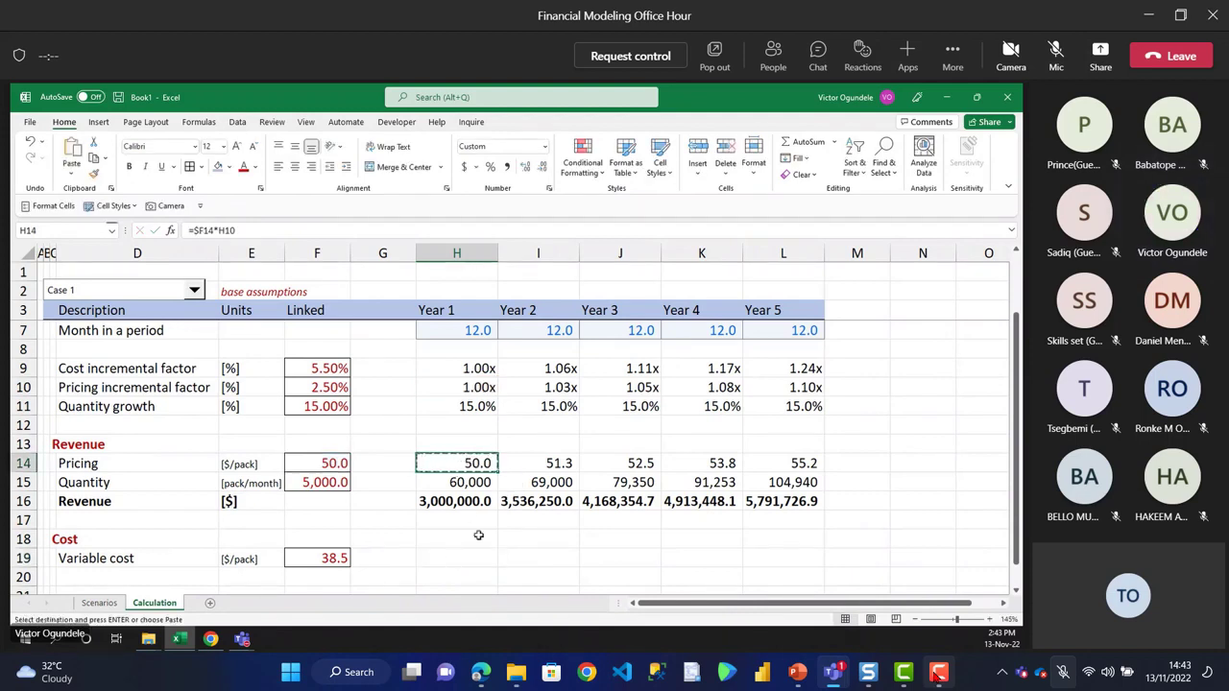
pyautogui.keyDown('ctrl'); pyautogui.click(461, 555); pyautogui.keyUp('ctrl')
pyautogui.hotkey('ctrl', 'v')
pyautogui.press('F2')
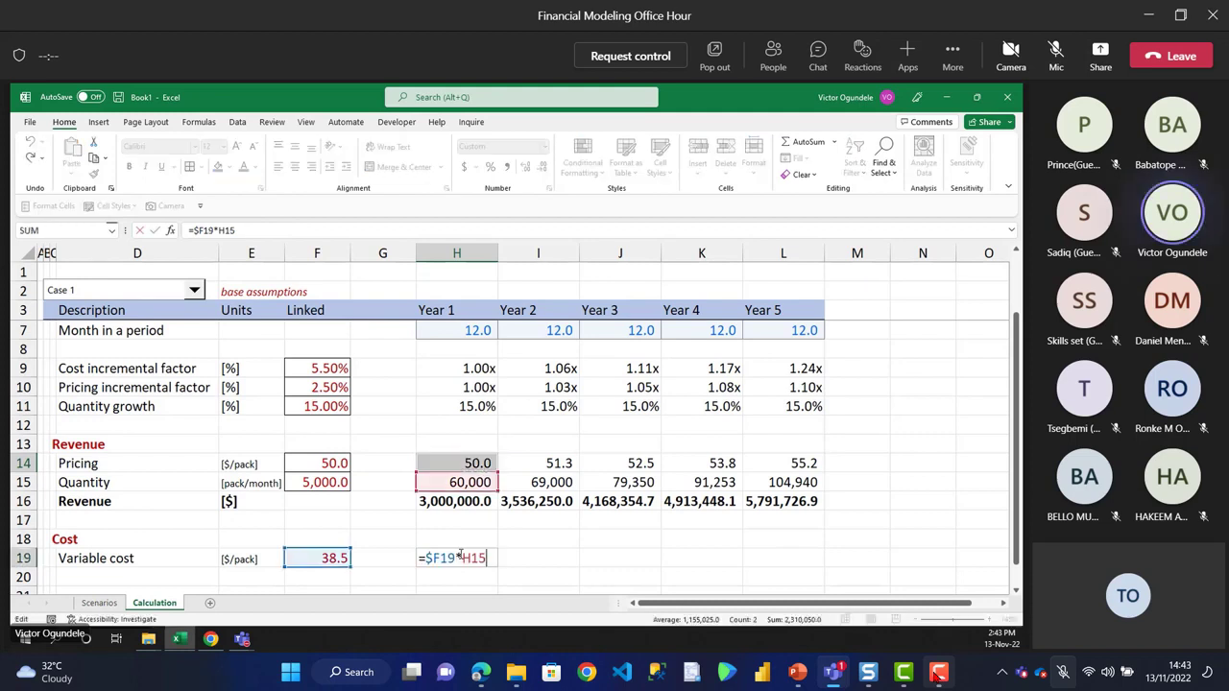
pyautogui.click(456, 500)
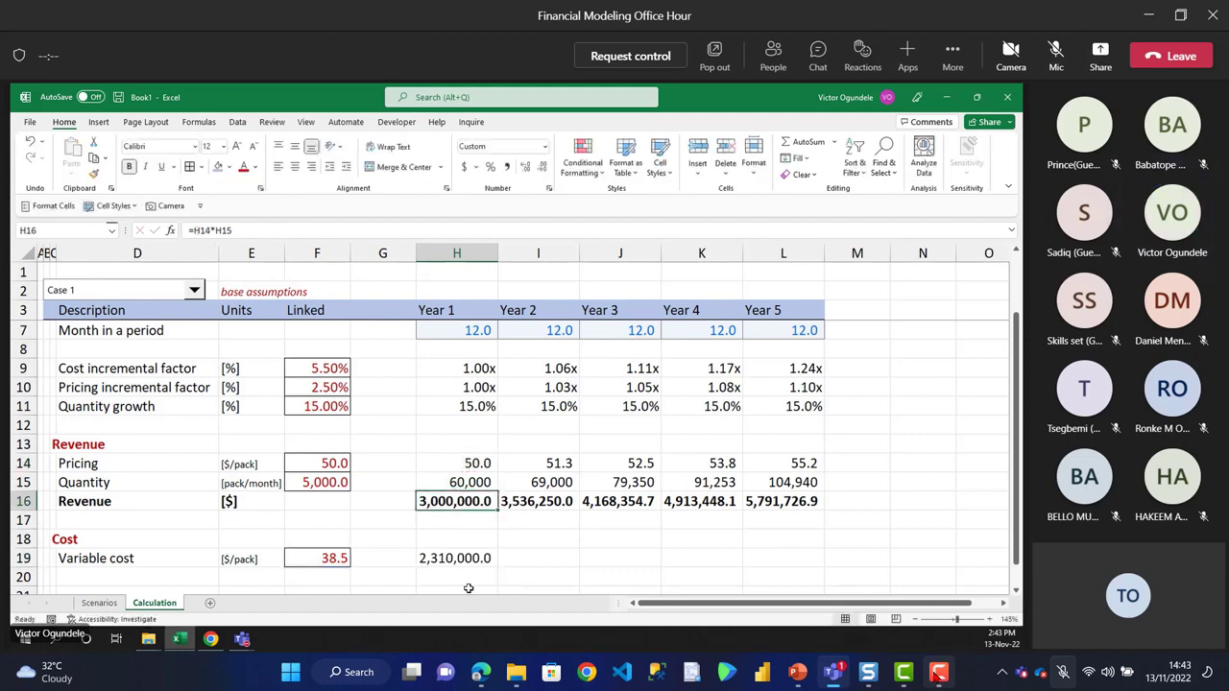
pyautogui.click(454, 558)
pyautogui.doubleClick(454, 559)
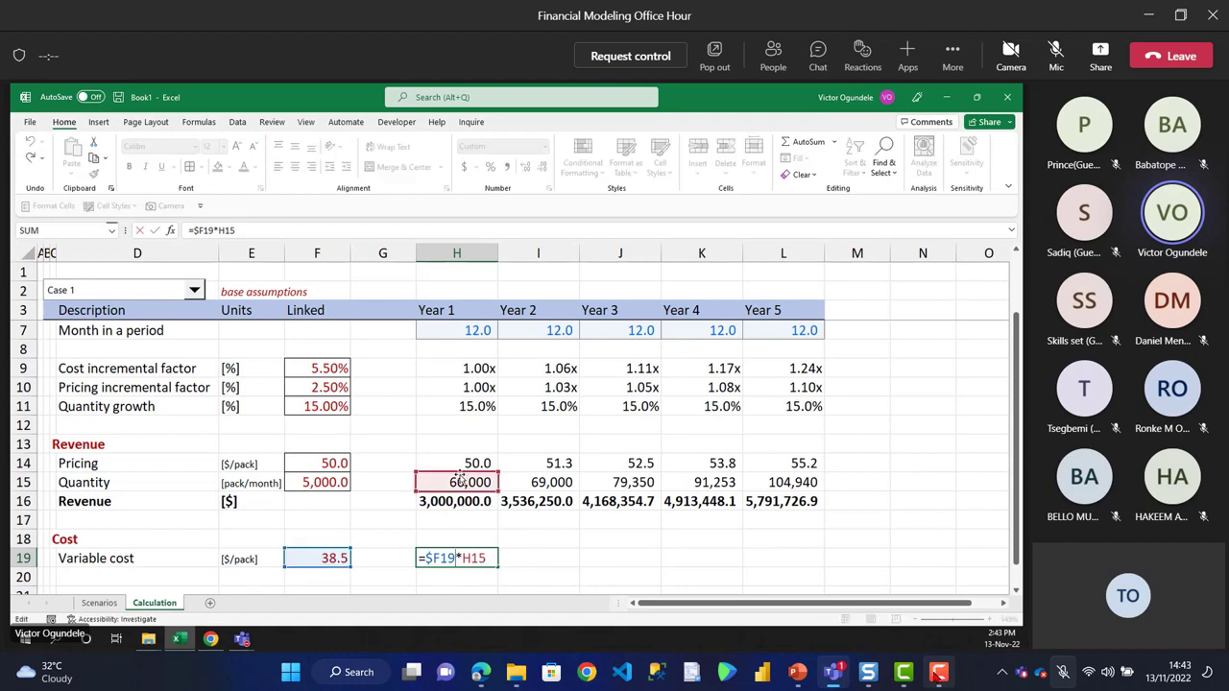
pyautogui.moveTo(453, 473); pyautogui.dragTo(454, 372)
pyautogui.hotkey('ctrl', 'Return')
# - Fill the Year 1 variable cost formula from H19 across to Year 5 in L19
pyautogui.hotkey('shift', 'Right')
pyautogui.hotkey('shift', 'Right')
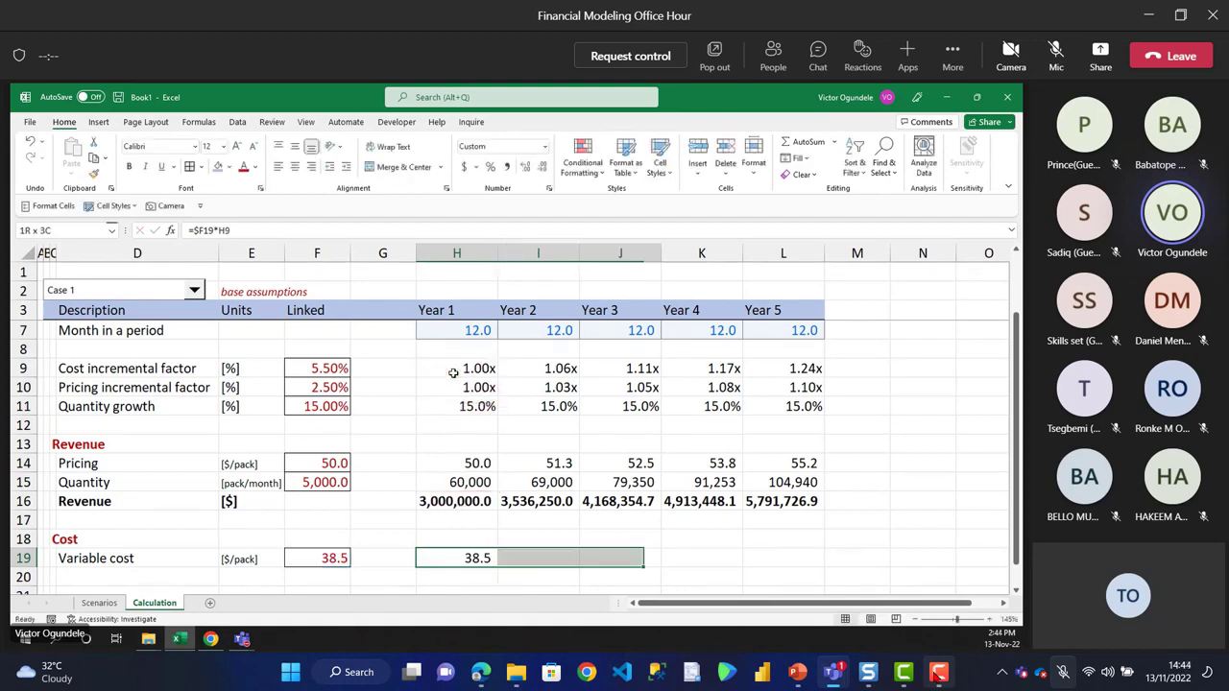
pyautogui.hotkey('shift', 'Right')
pyautogui.hotkey('shift', 'Right')
pyautogui.hotkey('ctrl', 'r')
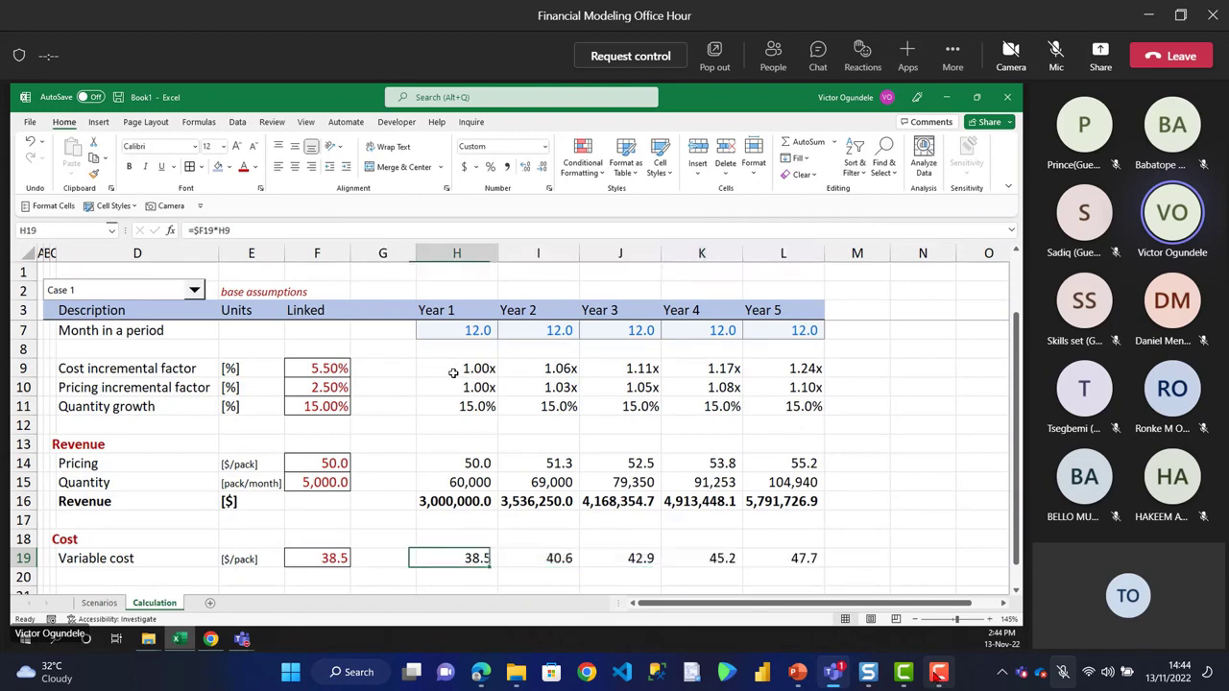
# - Link the label in D20 under Variable cost to the revenue section's Quantity label with =D15
pyautogui.press('Left')
pyautogui.press('Left')
pyautogui.press('Left')
pyautogui.press('Left')
pyautogui.press('Down')
pyautogui.write('T')
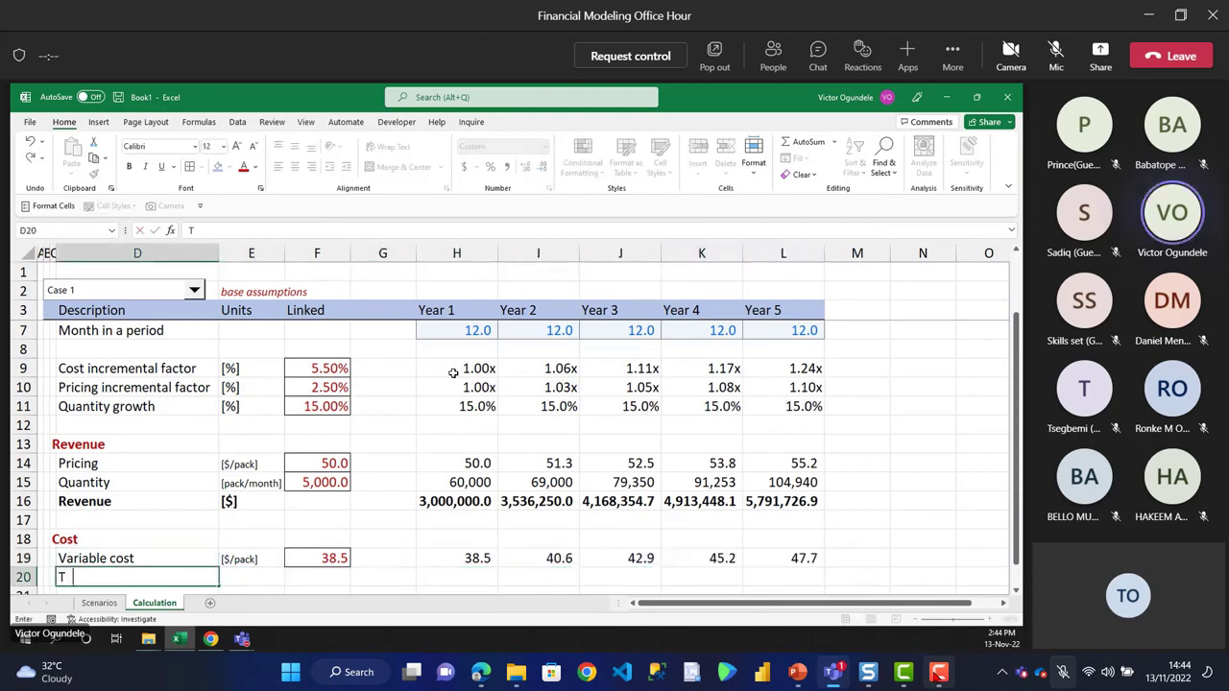
pyautogui.press('BackSpace')
pyautogui.write('=')
pyautogui.press('Up')
pyautogui.press('Up')
pyautogui.press('Up')
pyautogui.press('Up')
pyautogui.press('Up')
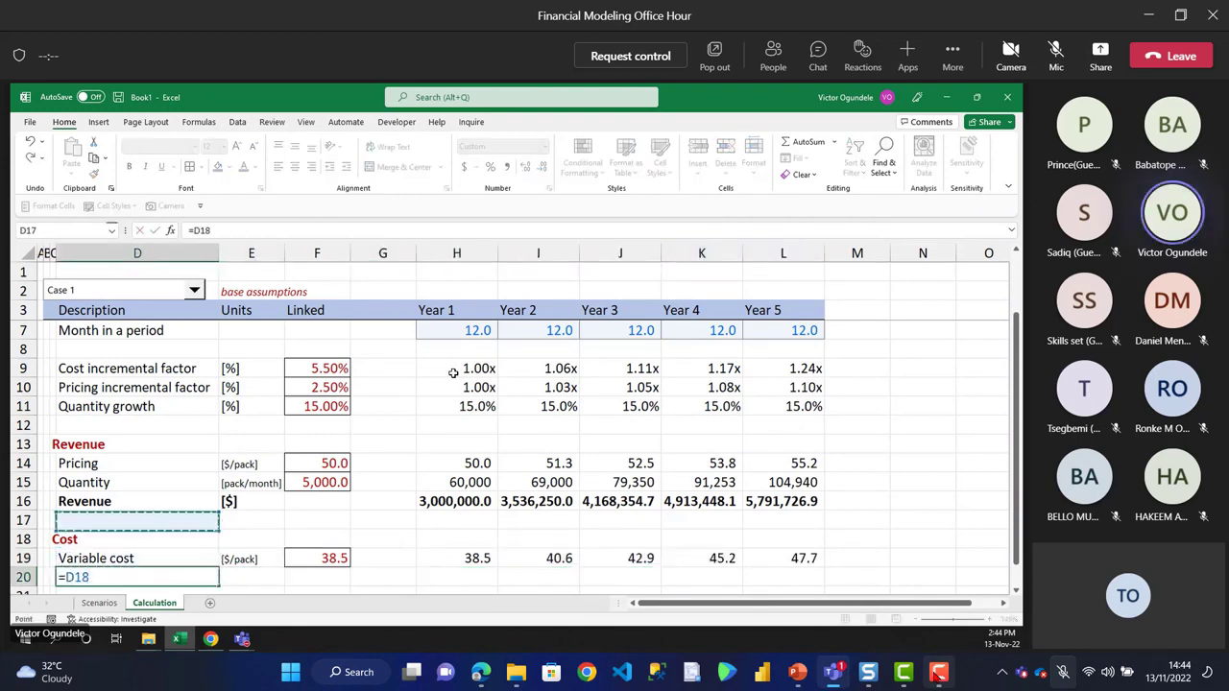
pyautogui.press('Return')
# - Copy the label link from D20 into the neighbouring unit cell E20
pyautogui.press('Up')
pyautogui.hotkey('ctrl', 'c')
pyautogui.press('Right')
pyautogui.hotkey('ctrl', 'v')
pyautogui.press('Right')
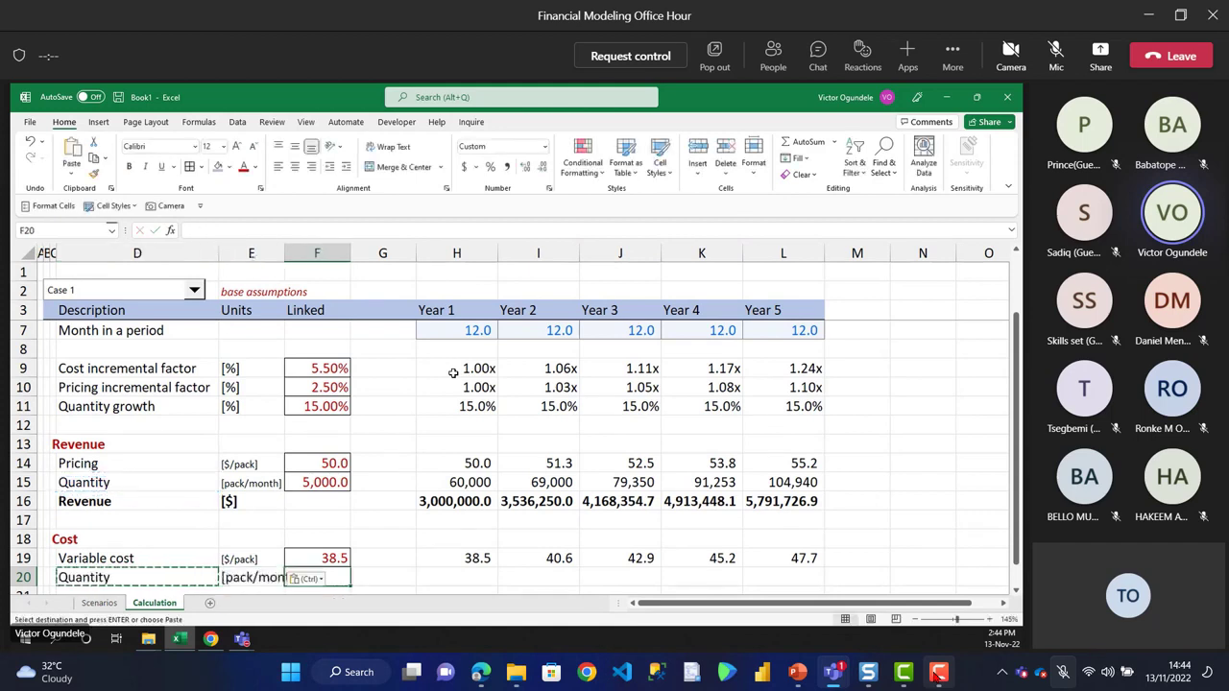
# - Change the Quantity unit in E15 to [pack/year]
pyautogui.press('Left')
pyautogui.press('Up')
pyautogui.press('Up')
pyautogui.press('Up')
pyautogui.press('Up')
pyautogui.press('Up')
pyautogui.press('Up')
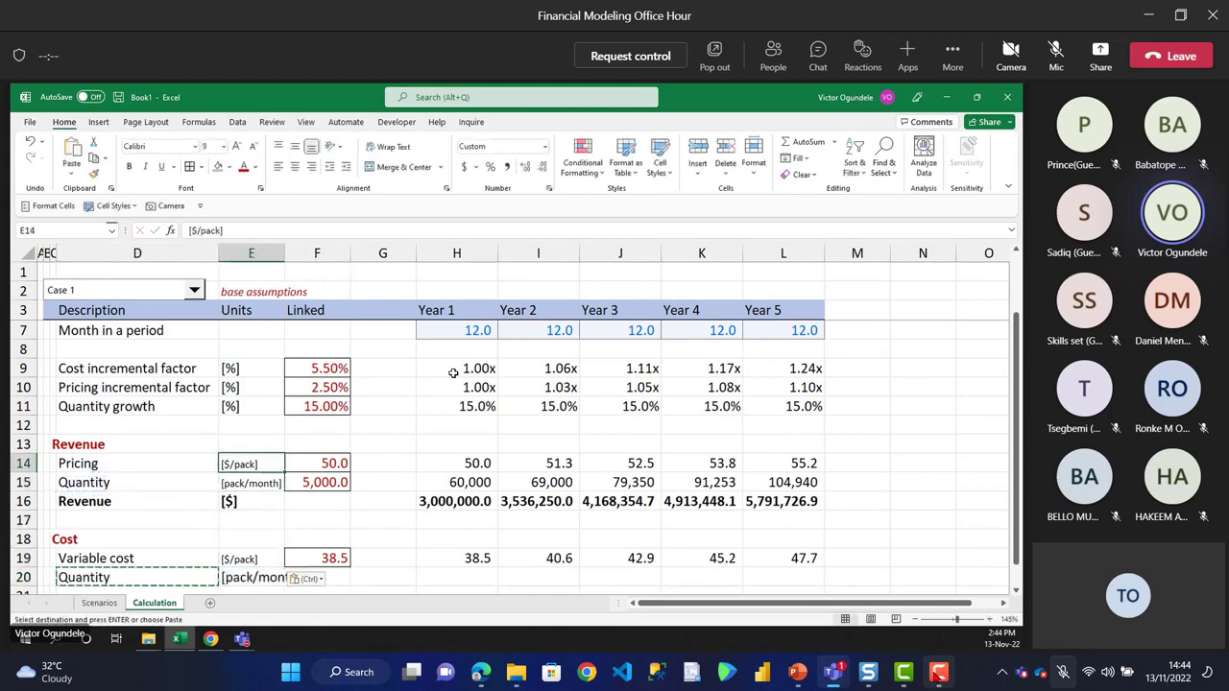
pyautogui.press('Down')
pyautogui.press('Escape')
pyautogui.press('F2')
pyautogui.hotkey('shift', 'Left')
pyautogui.hotkey('shift', 'Left')
pyautogui.hotkey('shift', 'Left')
pyautogui.hotkey('shift', 'Left')
pyautogui.hotkey('shift', 'Left')
pyautogui.hotkey('shift', 'Left')
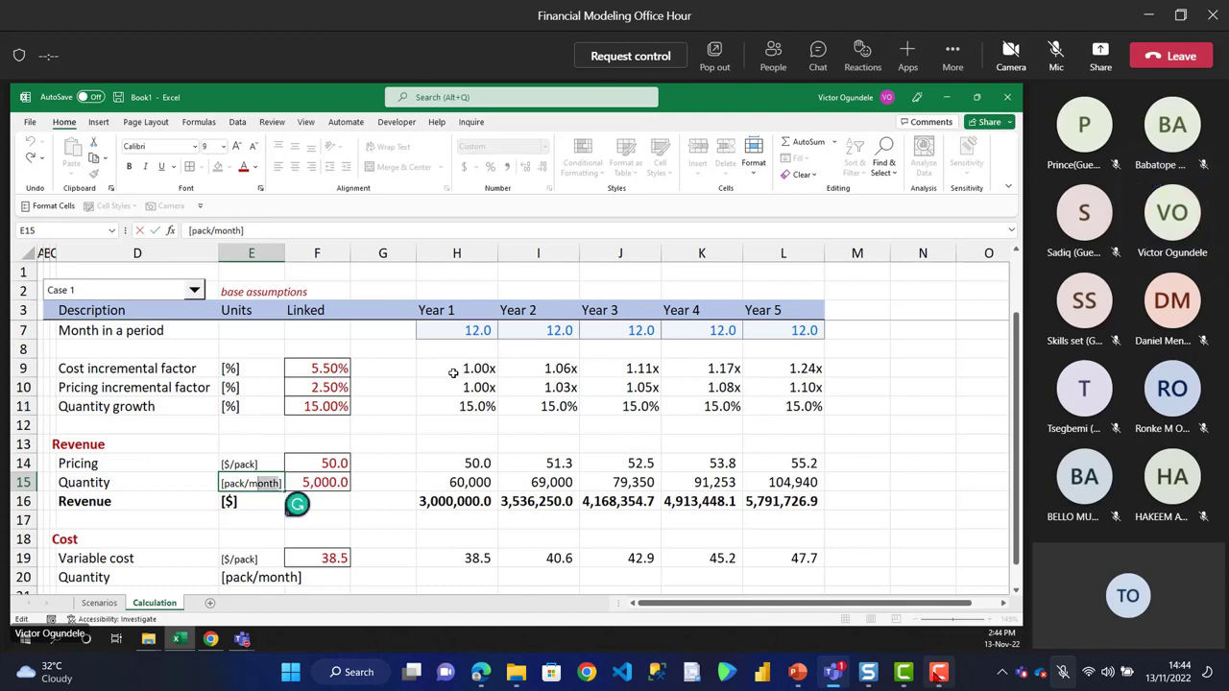
pyautogui.write('year]')
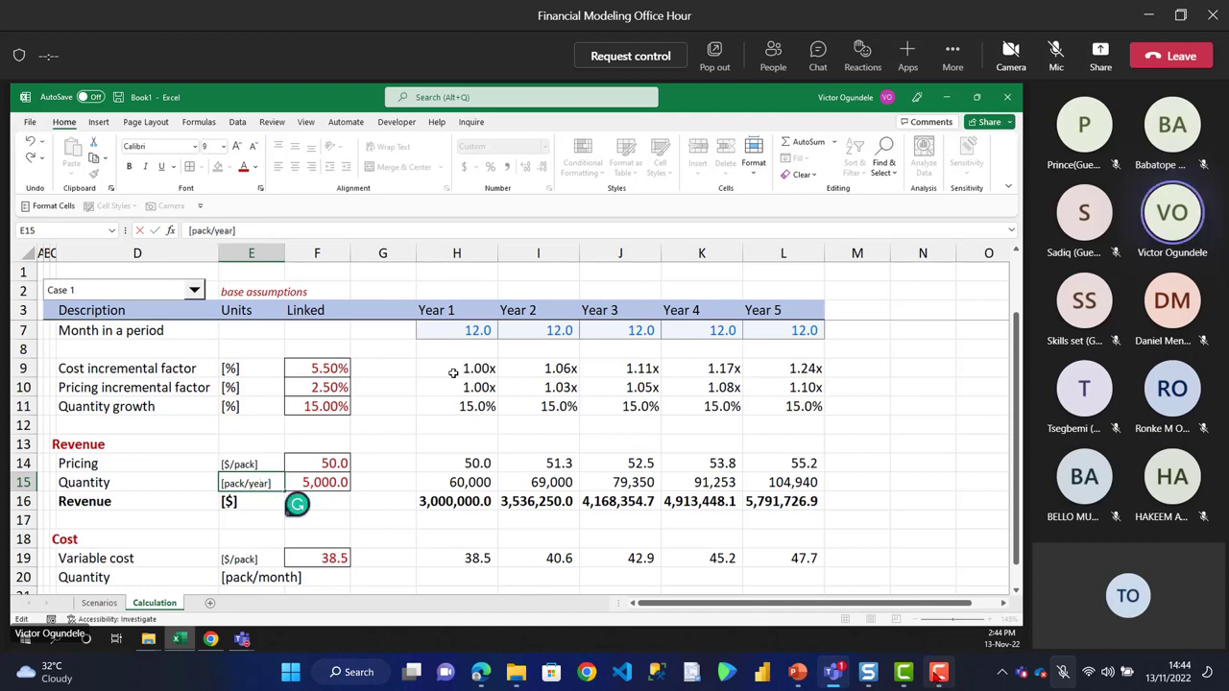
pyautogui.press('Return')
# - Copy the [pack/year] unit from E15 to E20 in the cost section's Quantity row
pyautogui.press('Up')
pyautogui.hotkey('ctrl', 'c')
pyautogui.press('Down')
pyautogui.press('Down')
pyautogui.press('Down')
pyautogui.press('Down')
pyautogui.press('Down')
pyautogui.hotkey('ctrl', 'v')
pyautogui.press('Right')
pyautogui.press('Right')
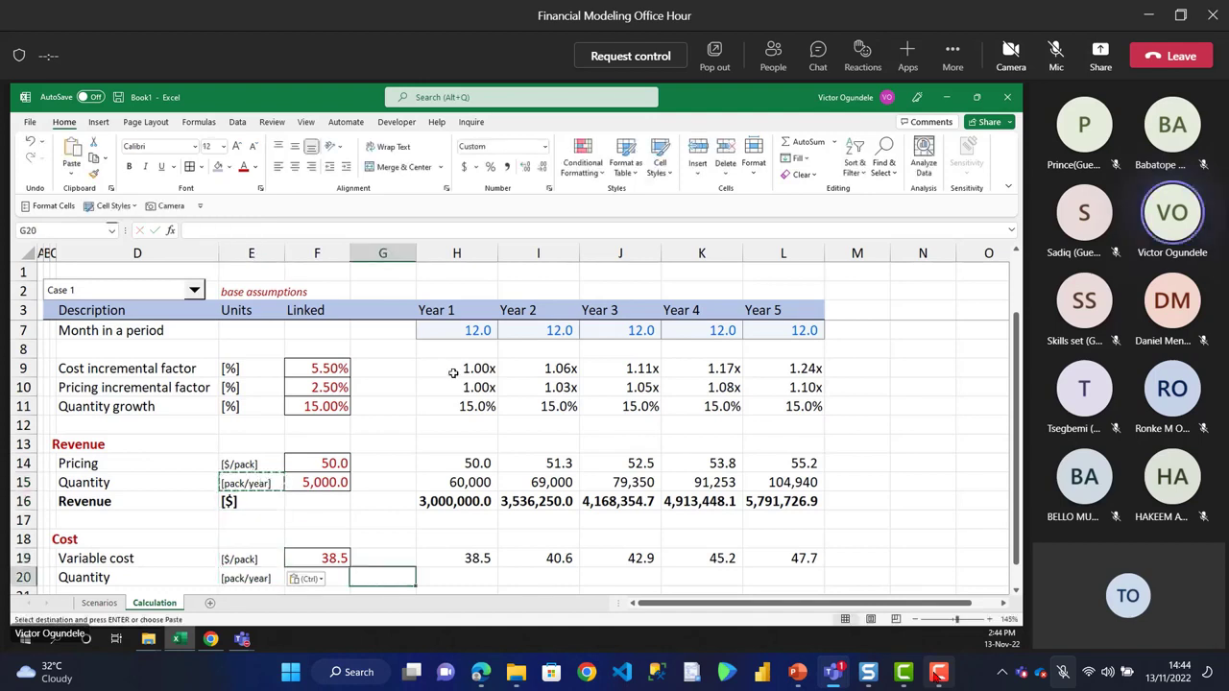
# - Link the cost section's Year 1 quantity in H20 with =H15, using the linked-cell format of F19
pyautogui.press('Left')
pyautogui.press('Up')
pyautogui.hotkey('ctrl', 'Right')
pyautogui.press('Down')
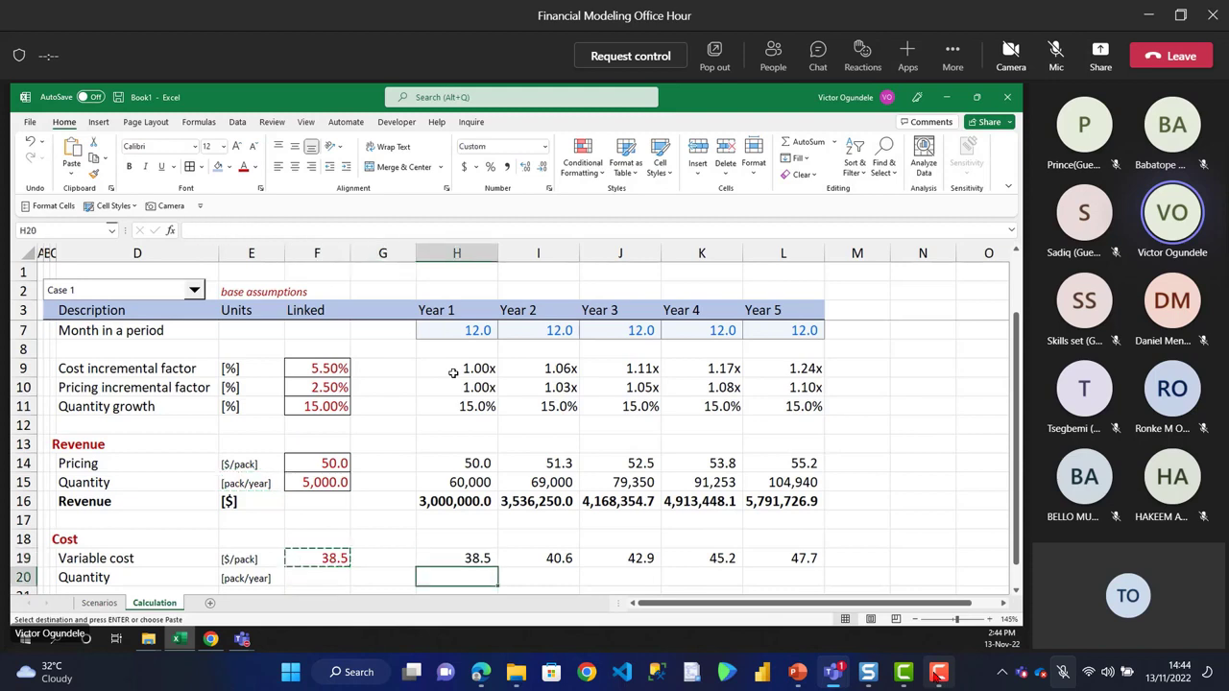
pyautogui.write('=')
pyautogui.press('Up')
pyautogui.press('Up')
pyautogui.press('Up')
pyautogui.press('Up')
pyautogui.press('Up')
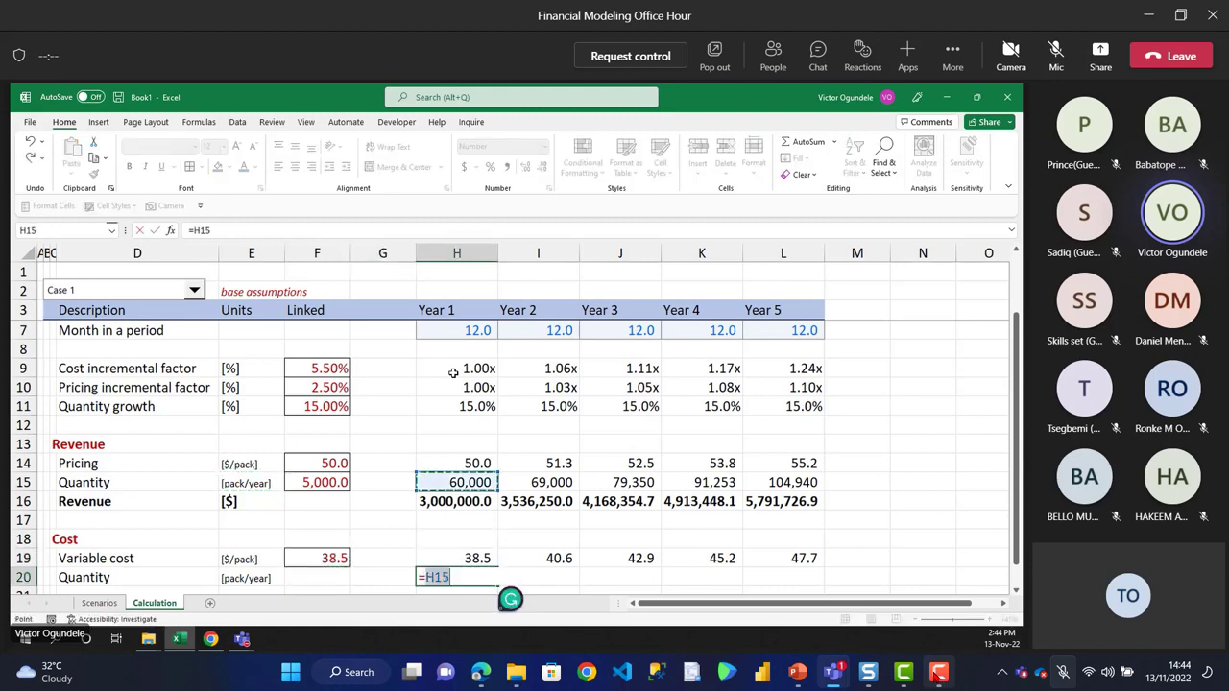
pyautogui.hotkey('ctrl', 'Return')
# - Fill the linked Year 1 quantity from H20 across to Year 5 in L20
pyautogui.hotkey('shift', 'Right')
pyautogui.hotkey('shift', 'Right')
pyautogui.hotkey('shift', 'Right')
pyautogui.hotkey('shift', 'Right')
pyautogui.hotkey('ctrl', 'r')
# - Enter the label Total variable cost in D21 below the cost section's Quantity row
pyautogui.press('Down')
pyautogui.press('Down')
pyautogui.press('Down')
pyautogui.press('Down')
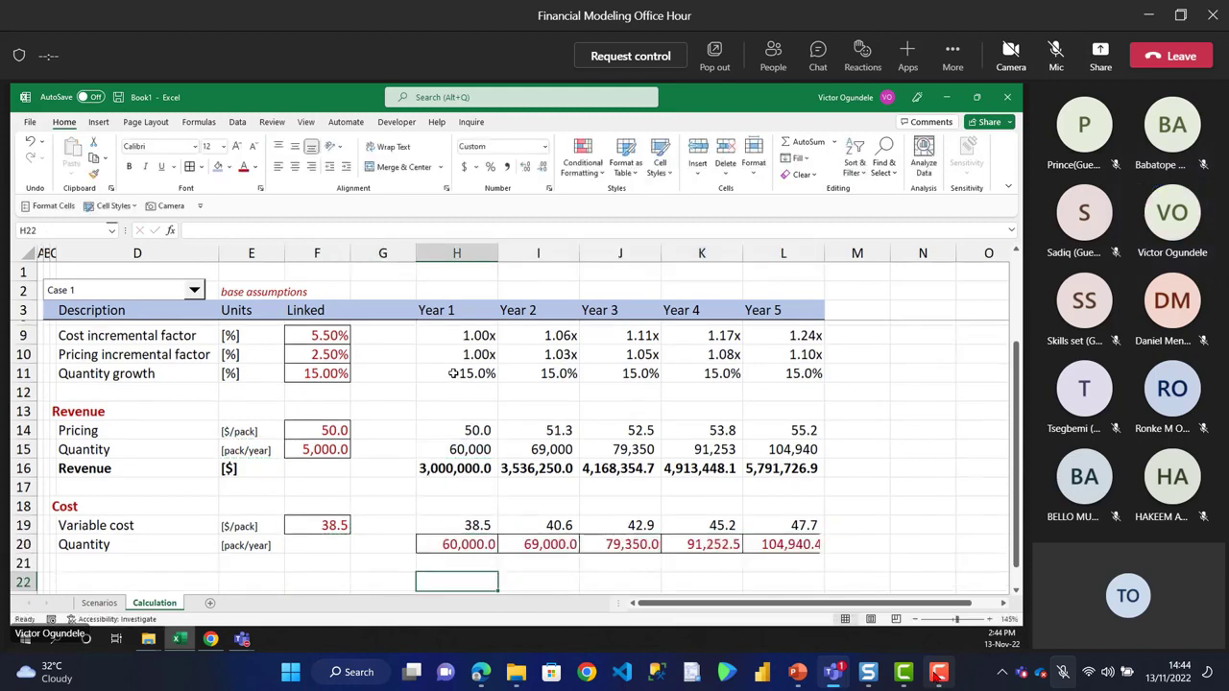
pyautogui.press('Left')
pyautogui.press('Left')
pyautogui.press('Left')
pyautogui.press('Left')
pyautogui.press('Up')
pyautogui.press('Up')
pyautogui.press('Up')
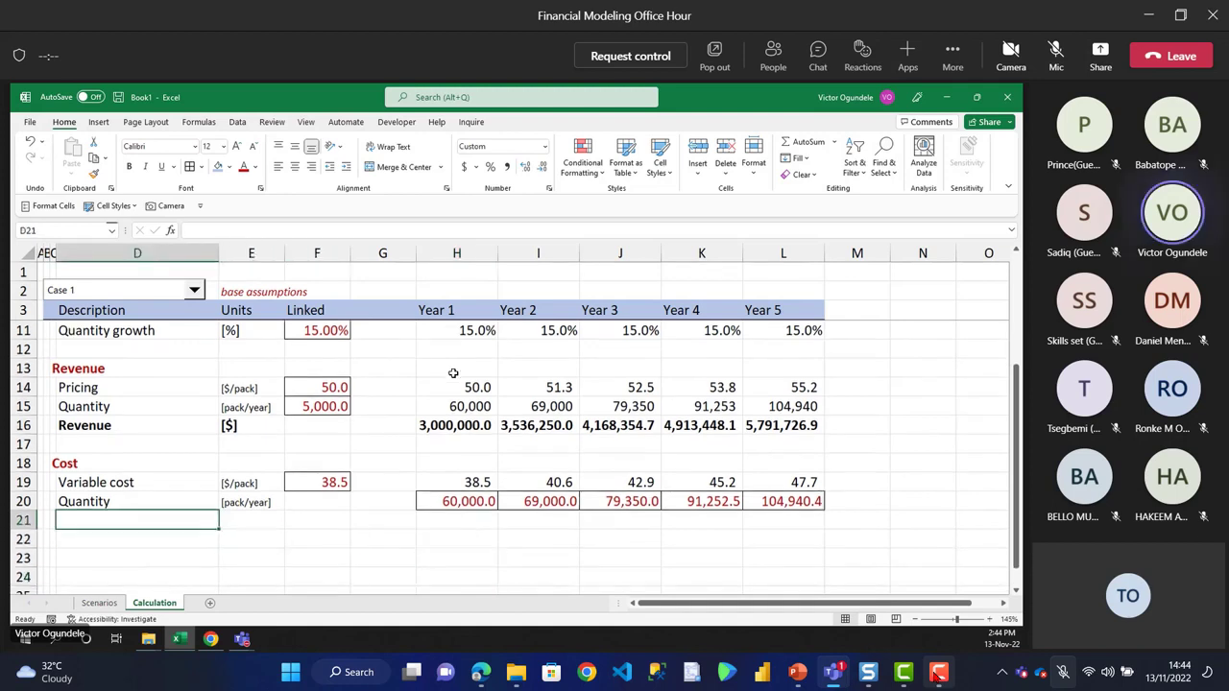
pyautogui.write('Variable cost')
pyautogui.press('BackSpace')
pyautogui.press('BackSpace')
pyautogui.press('BackSpace')
pyautogui.press('BackSpace')
pyautogui.press('BackSpace')
pyautogui.press('BackSpace')
pyautogui.press('BackSpace')
pyautogui.press('BackSpace')
pyautogui.press('BackSpace')
pyautogui.press('BackSpace')
pyautogui.press('BackSpace')
pyautogui.press('BackSpace')
pyautogui.press('BackSpace')
pyautogui.write('Total')
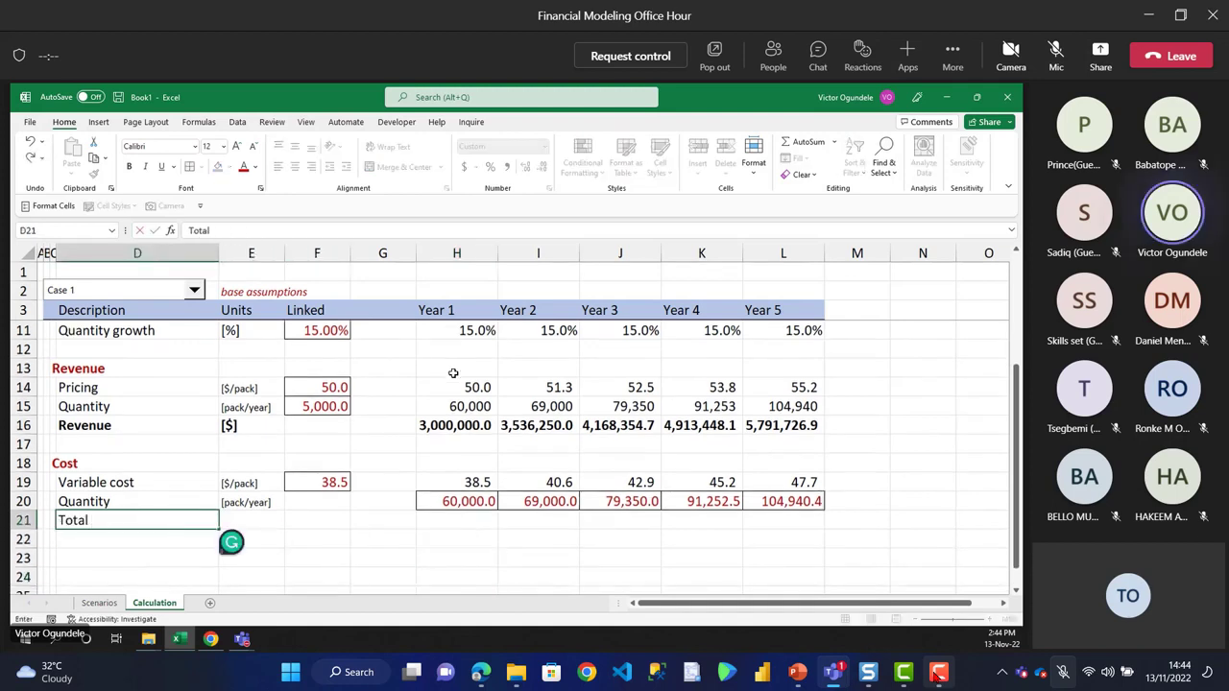
pyautogui.write(' variable cost')
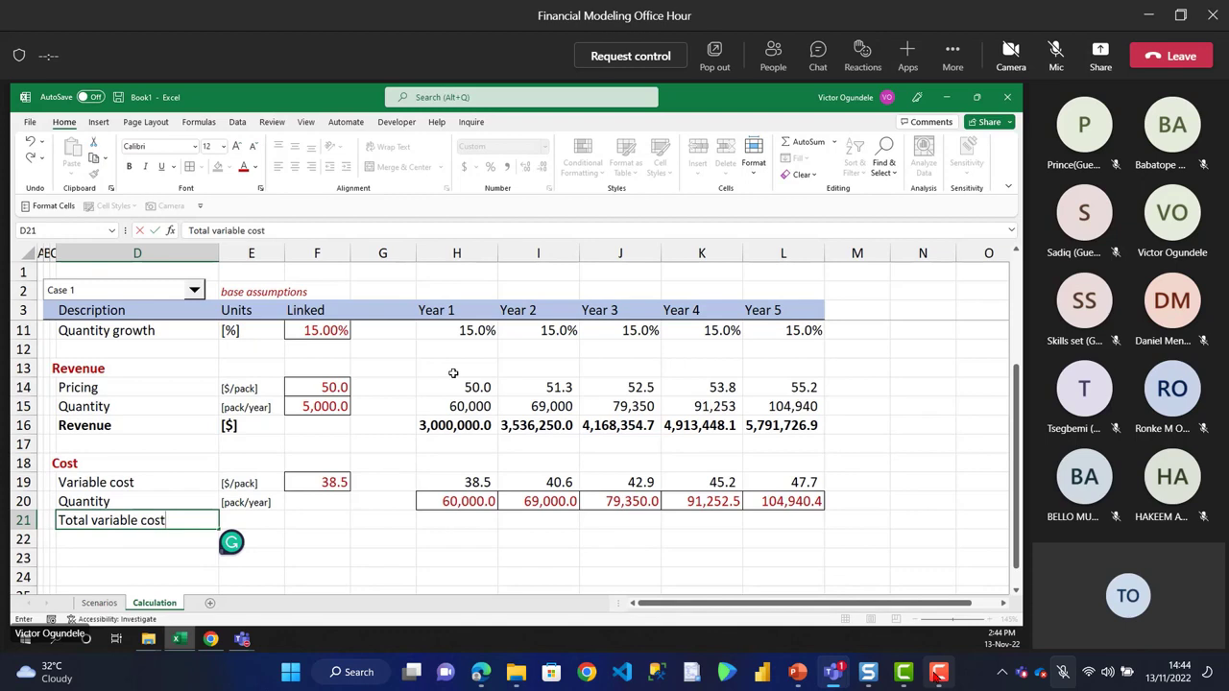
pyautogui.press('Tab')
# - Copy the Revenue row D16:L16 to row 21 and change the pasted label in D21 to Total variable cost
pyautogui.press('Up')
pyautogui.press('Up')
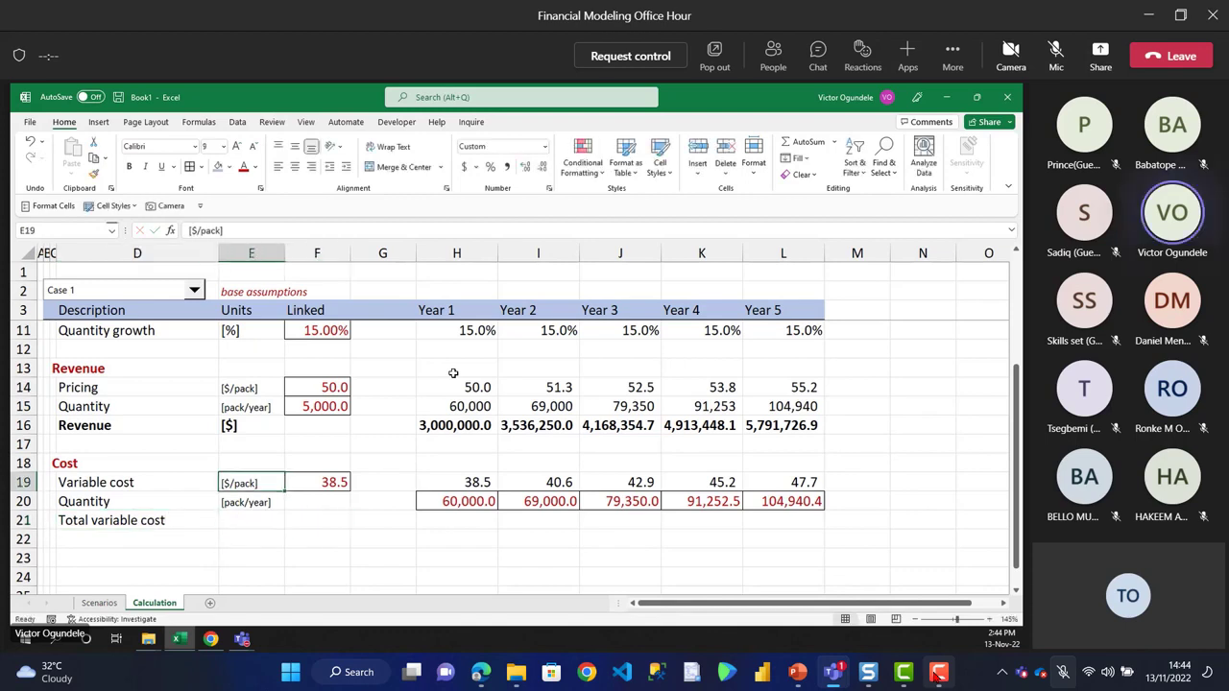
pyautogui.press('Left')
pyautogui.press('Up')
pyautogui.press('Up')
pyautogui.press('Up')
pyautogui.hotkey('ctrl', 'shift', 'Right')
pyautogui.hotkey('ctrl', 'shift', 'Right')
pyautogui.hotkey('ctrl', 'shift', 'Right')
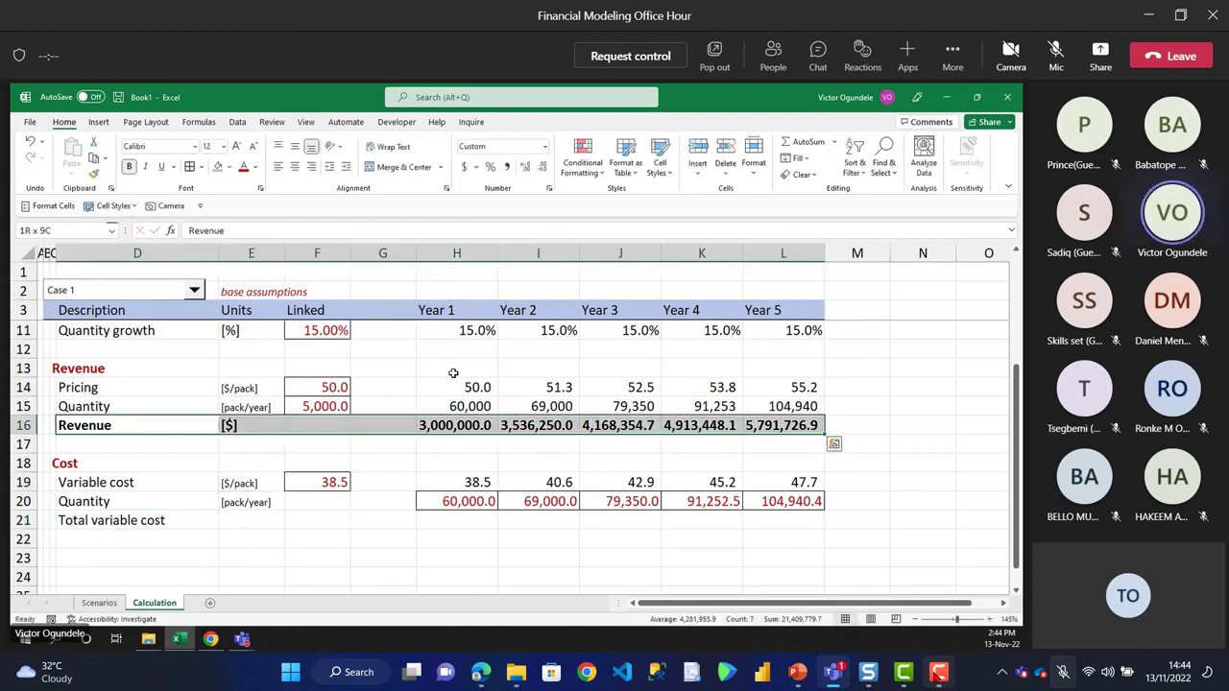
pyautogui.hotkey('ctrl', 'c')
pyautogui.press('Down')
pyautogui.press('Down')
pyautogui.press('Down')
pyautogui.press('Down')
pyautogui.press('Down')
pyautogui.hotkey('ctrl', 'v')
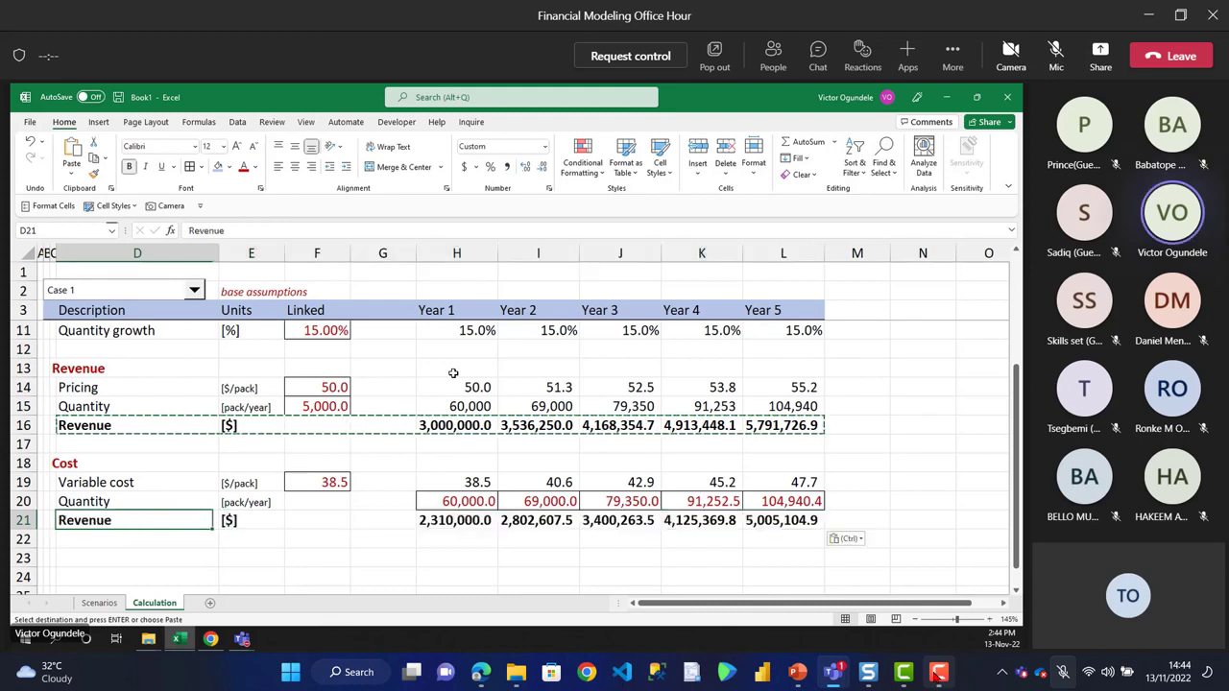
pyautogui.write('Total vari')
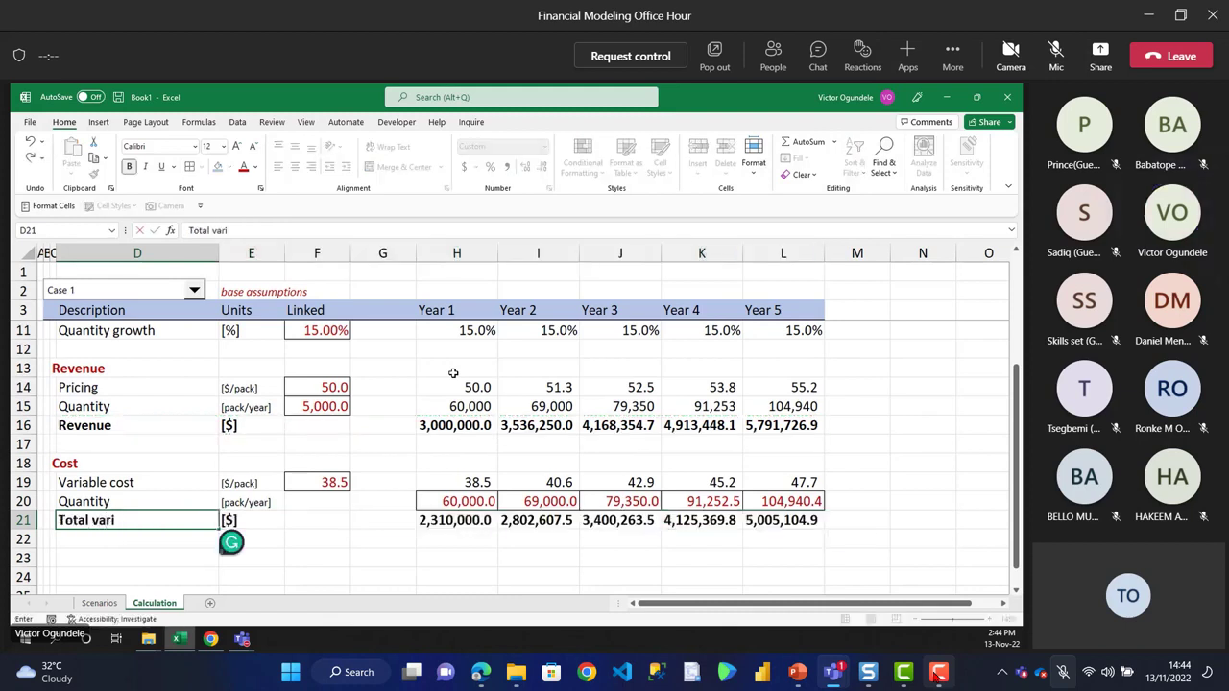
pyautogui.write('able cost')
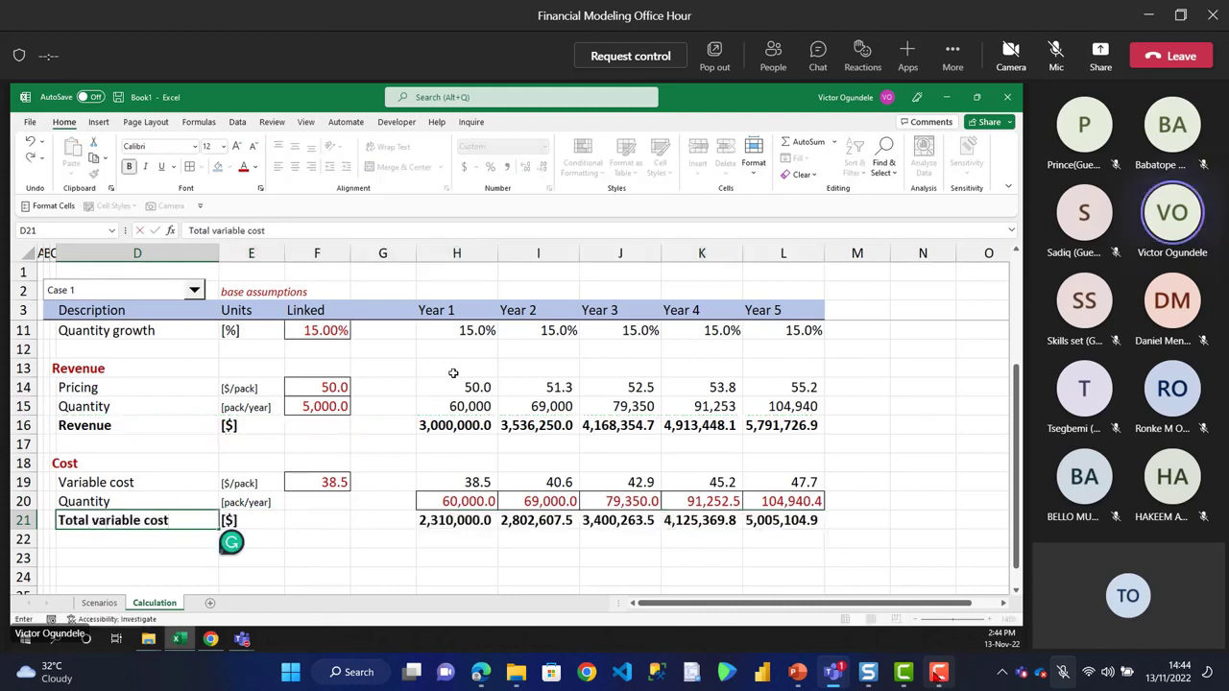
# - Enter =H19*H20 in H21 for the Year 1 total variable cost and extend it across the following years
pyautogui.press('Right')
pyautogui.press('Right')
pyautogui.press('Right')
pyautogui.press('Right')
pyautogui.write('=')
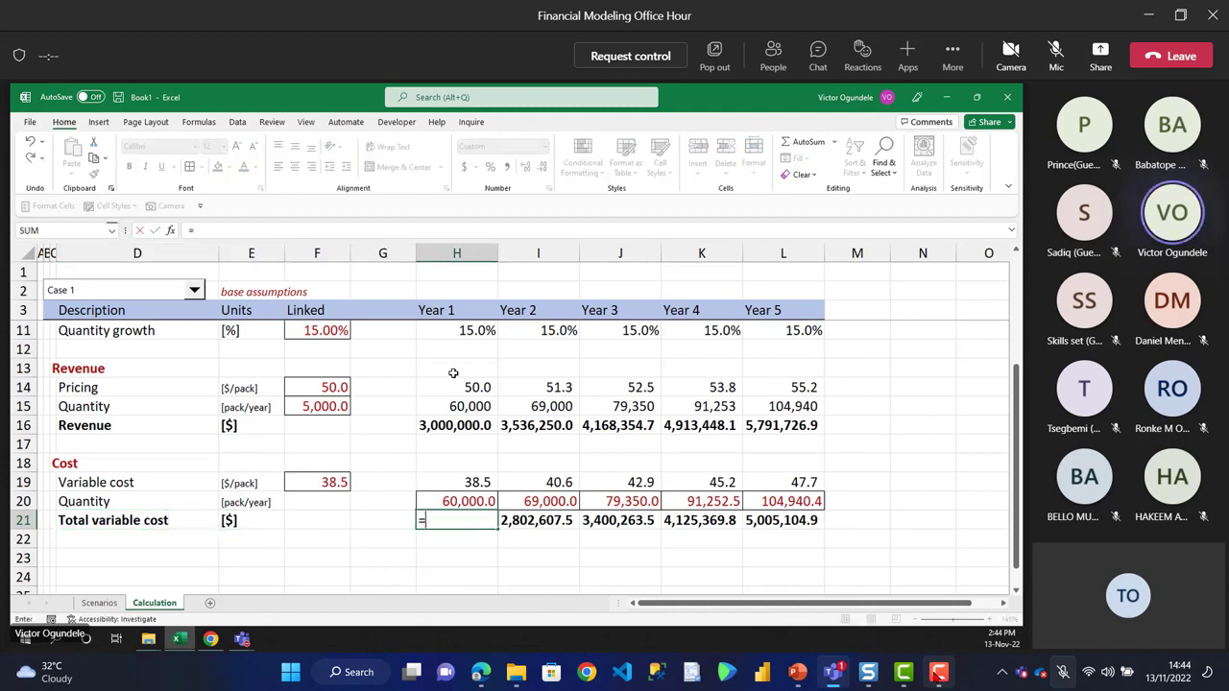
pyautogui.press('Up')
pyautogui.press('Up')
pyautogui.write('*')
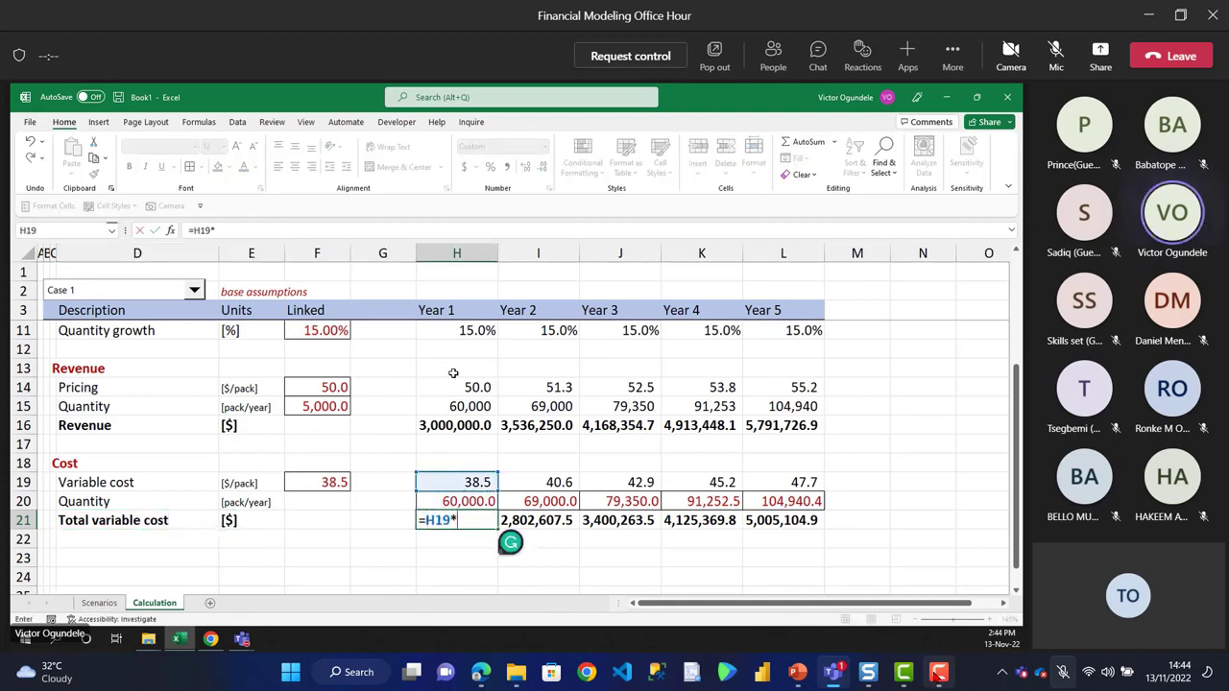
pyautogui.press('Up')
pyautogui.hotkey('ctrl', 'Return')
pyautogui.hotkey('shift', 'Right')
pyautogui.hotkey('shift', 'Right')
pyautogui.hotkey('shift', 'Right')
pyautogui.hotkey('shift', 'Right')
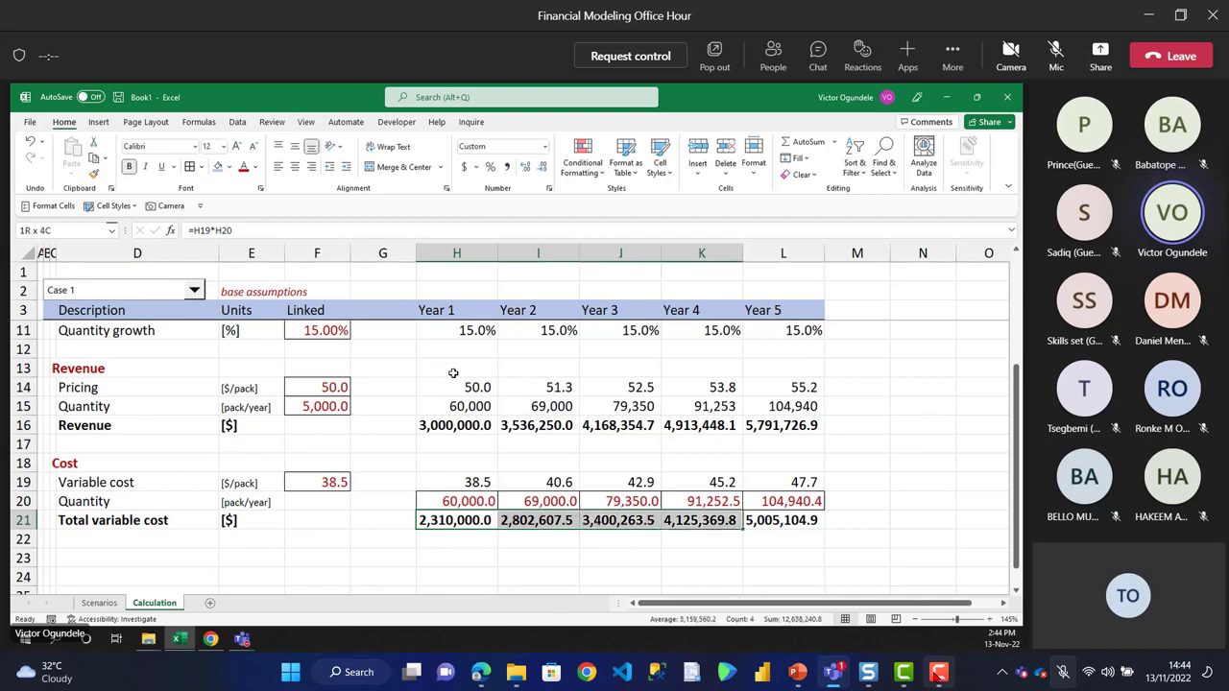
# - Enter the label Opex in D23, two rows below Total variable cost
pyautogui.press('Left')
pyautogui.press('Left')
pyautogui.press('Left')
pyautogui.press('Left')
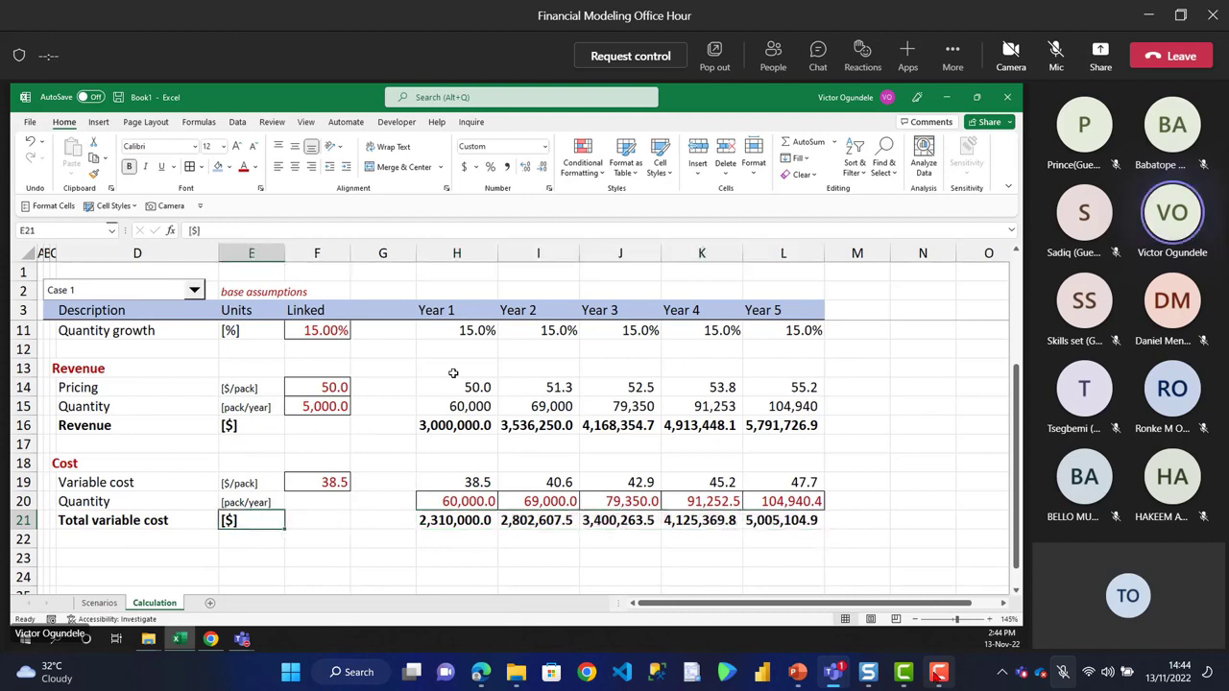
pyautogui.press('Left')
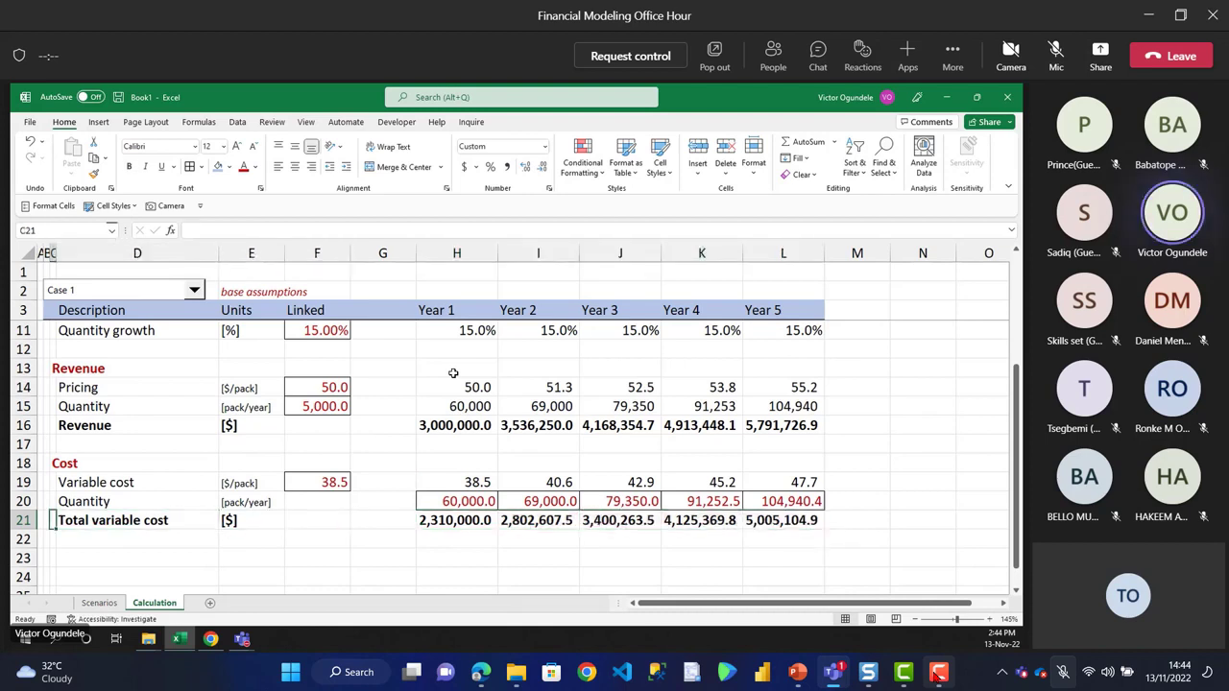
pyautogui.press('Down')
pyautogui.press('Right')
pyautogui.press('Down')
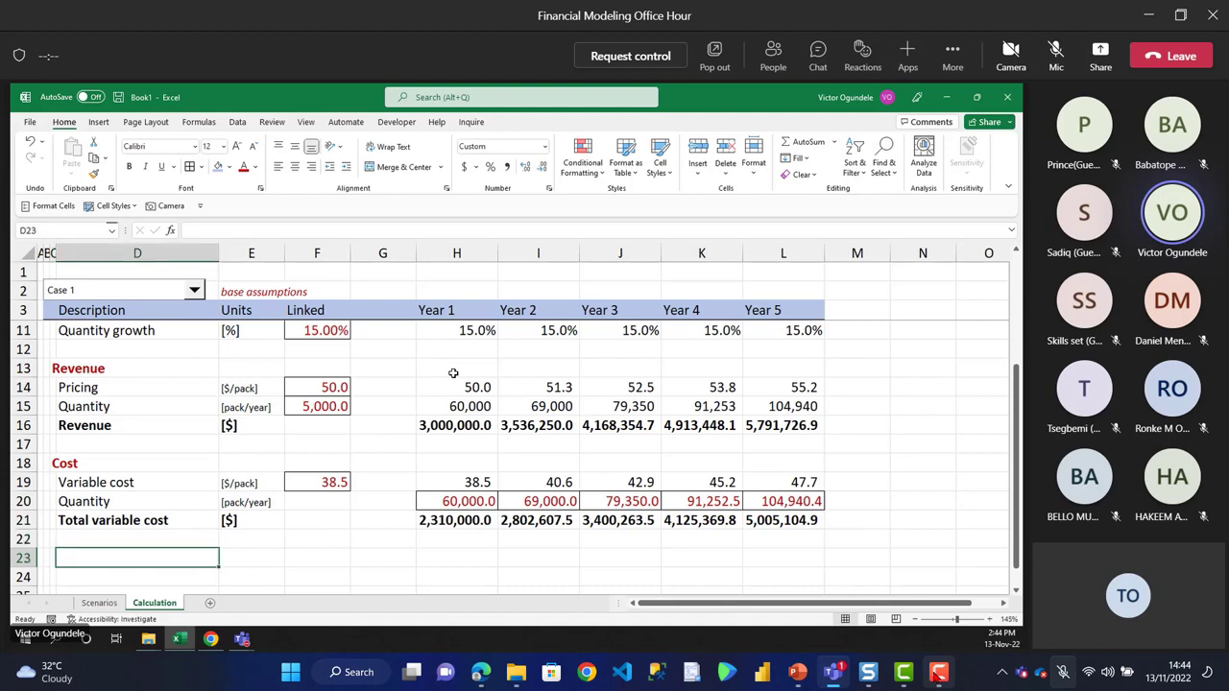
pyautogui.write('Op')
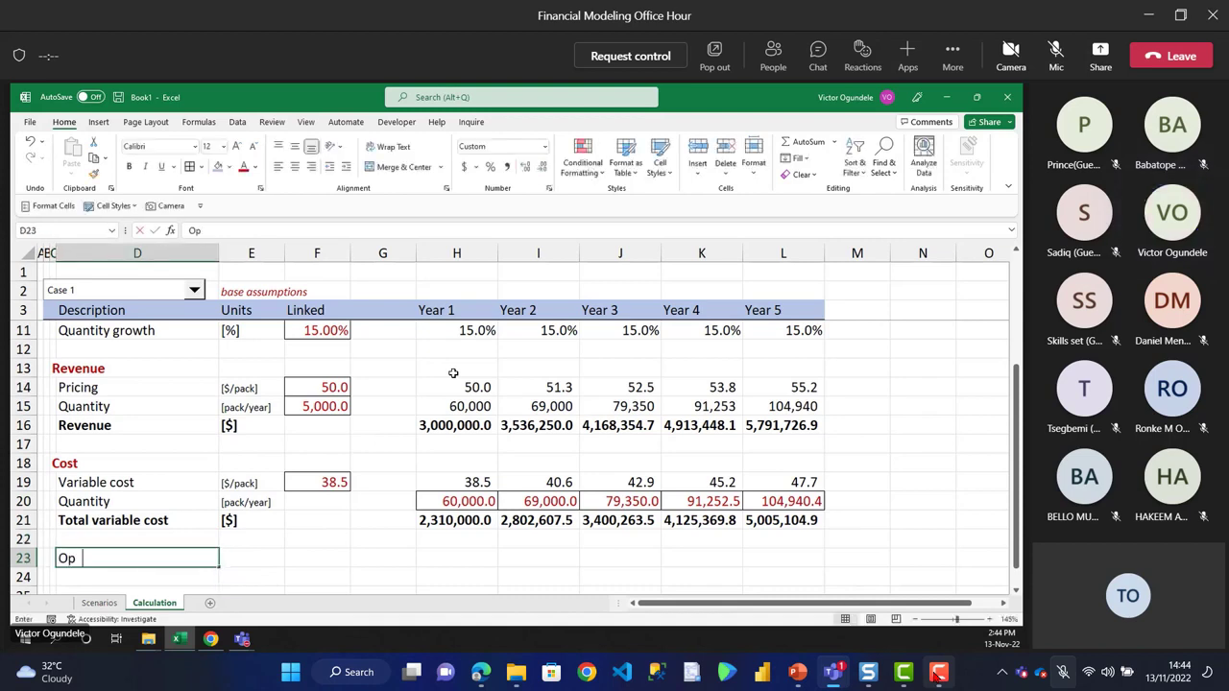
pyautogui.write('ex')
pyautogui.press('Tab')
# - Copy the linked variable cost cell F19 into F23 of the Opex row to reuse its linked-cell format
pyautogui.press('Right')
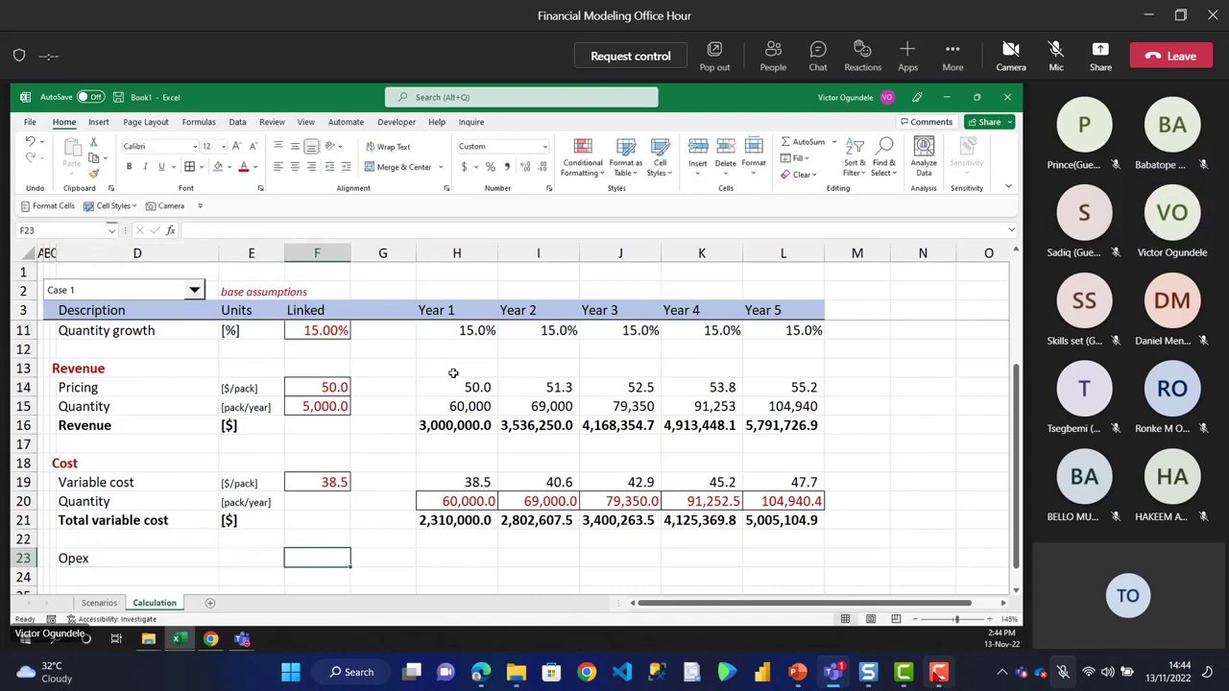
pyautogui.press('Up')
pyautogui.press('Up')
pyautogui.press('Up')
pyautogui.press('Up')
pyautogui.hotkey('ctrl', 'c')
pyautogui.press('Down')
pyautogui.press('Down')
pyautogui.press('Down')
pyautogui.press('Down')
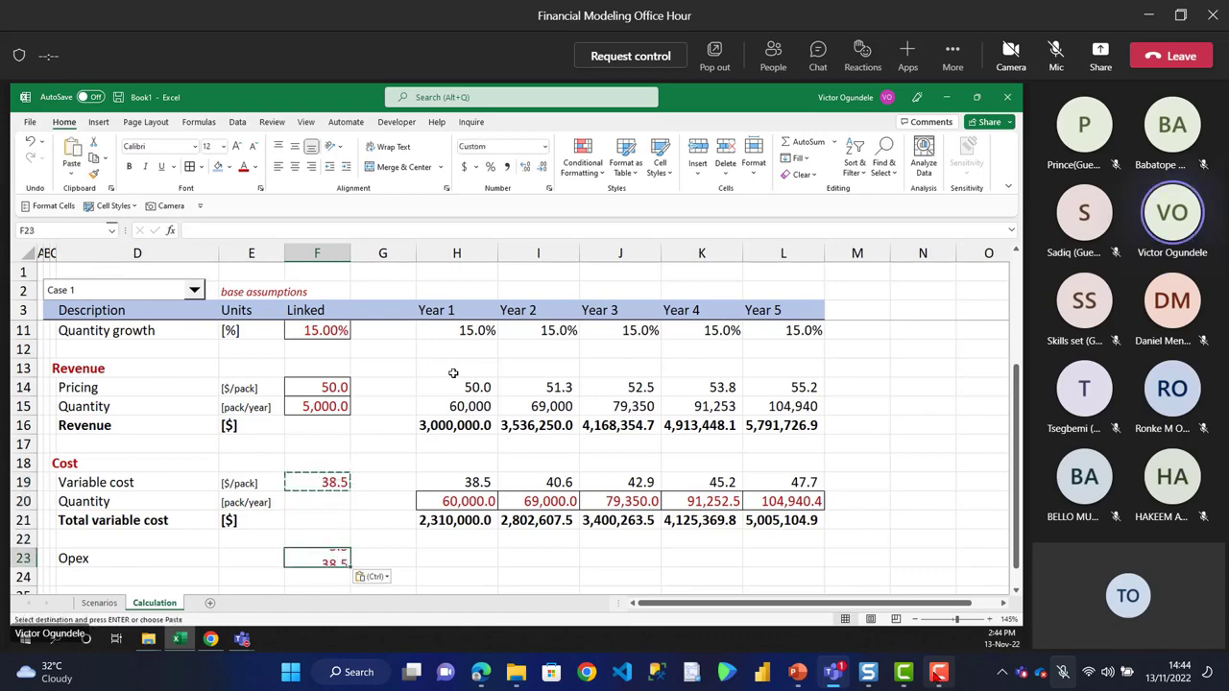
# - Link F23 to the Data in Use value of Opex cost (per month) in G13 of the Scenarios sheet
pyautogui.write('=')
pyautogui.hotkey('ctrl', 'pageup')
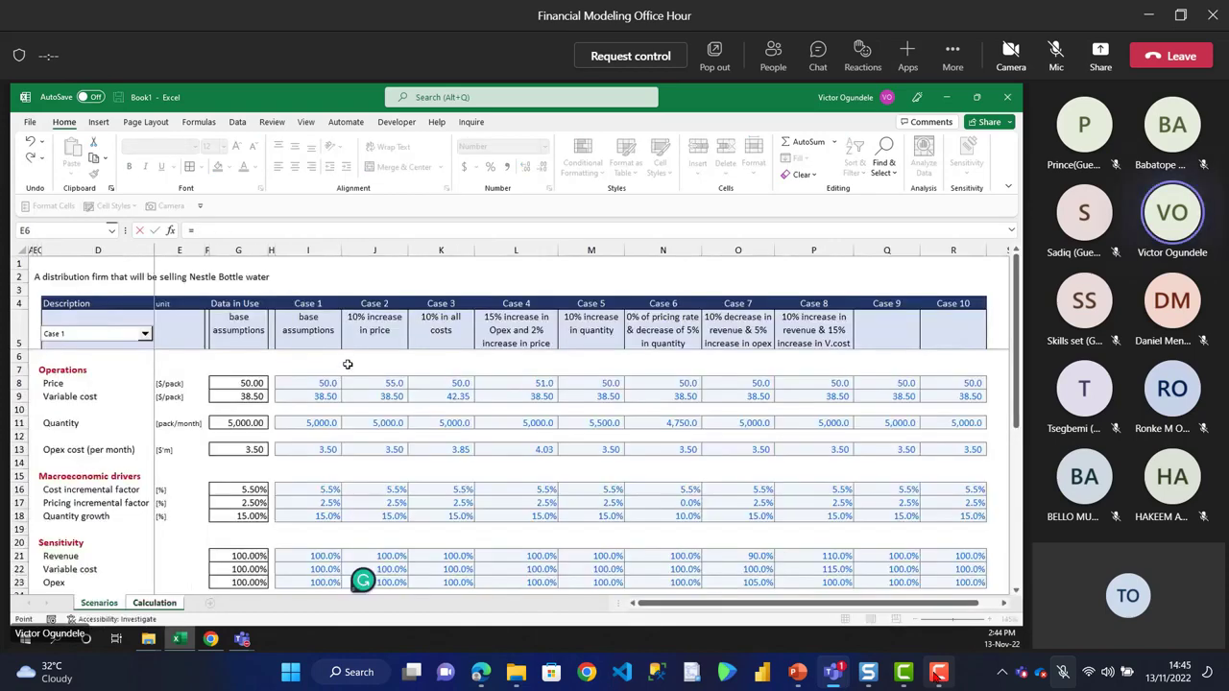
pyautogui.click(227, 449)
pyautogui.press('Tab')
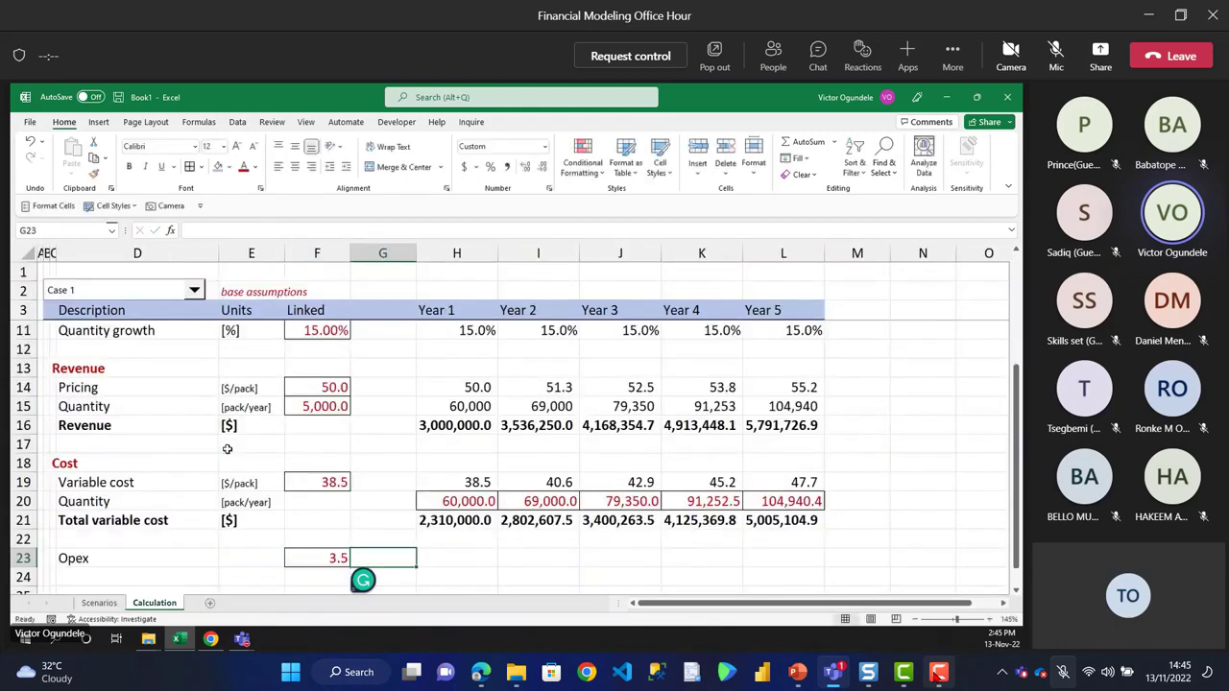
# - Enter =F23*H7 in H23 to multiply the monthly opex by the months in Year 1
pyautogui.press('Right')
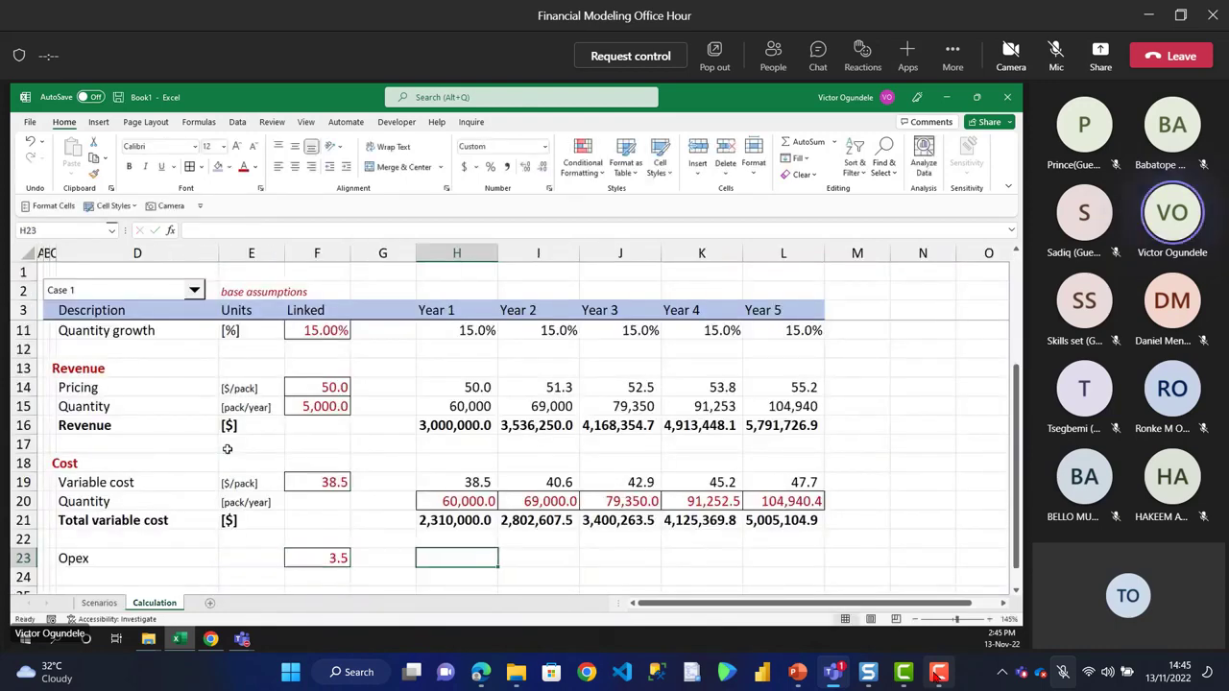
pyautogui.write('=')
pyautogui.press('Left')
pyautogui.press('Left')
pyautogui.write('*')
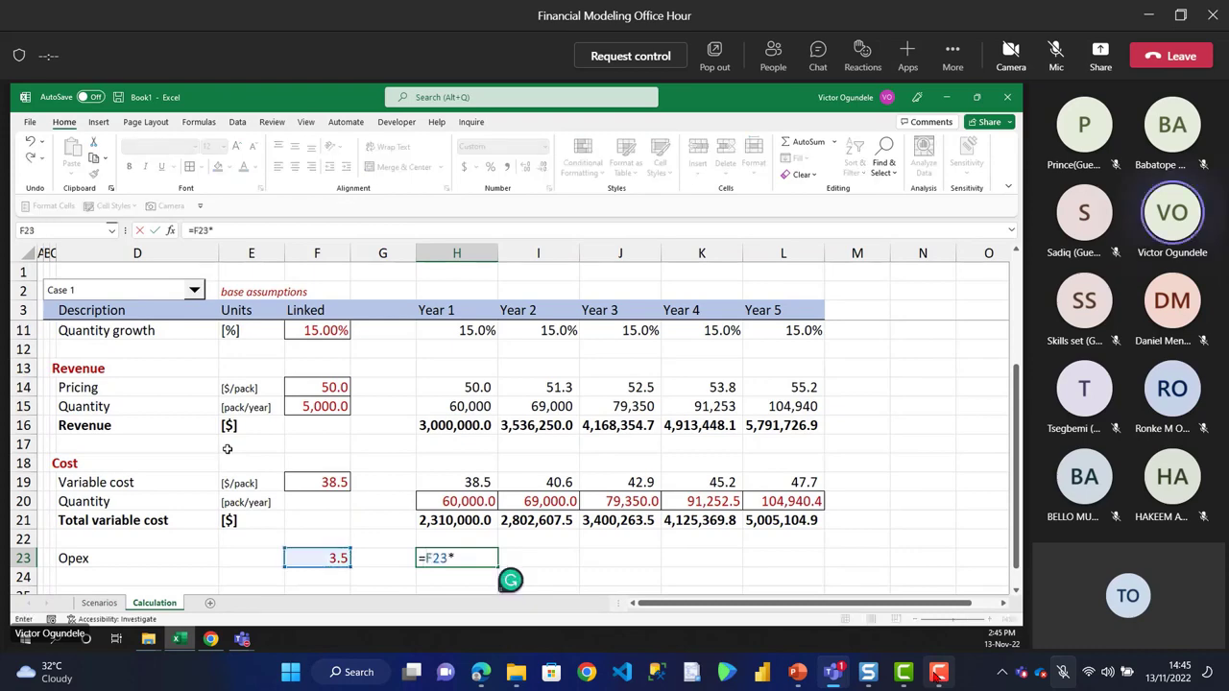
pyautogui.press('pageup')
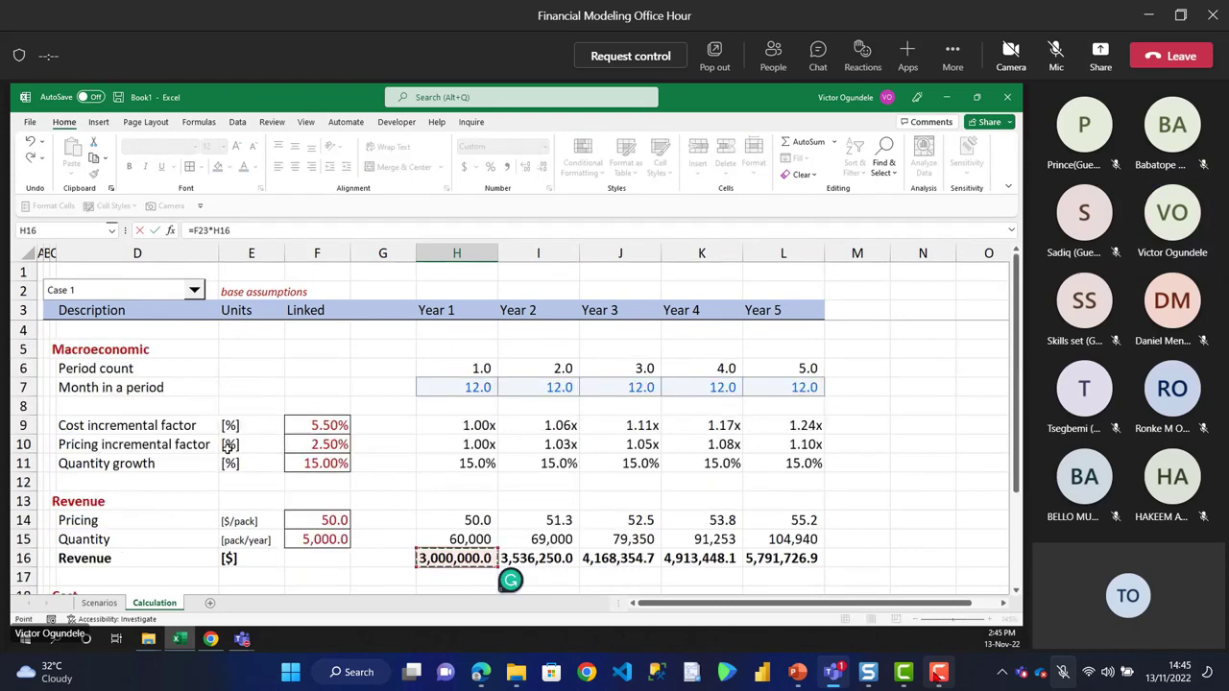
pyautogui.click(474, 385)
pyautogui.press('Return')
pyautogui.press('Return')
pyautogui.press('Return')
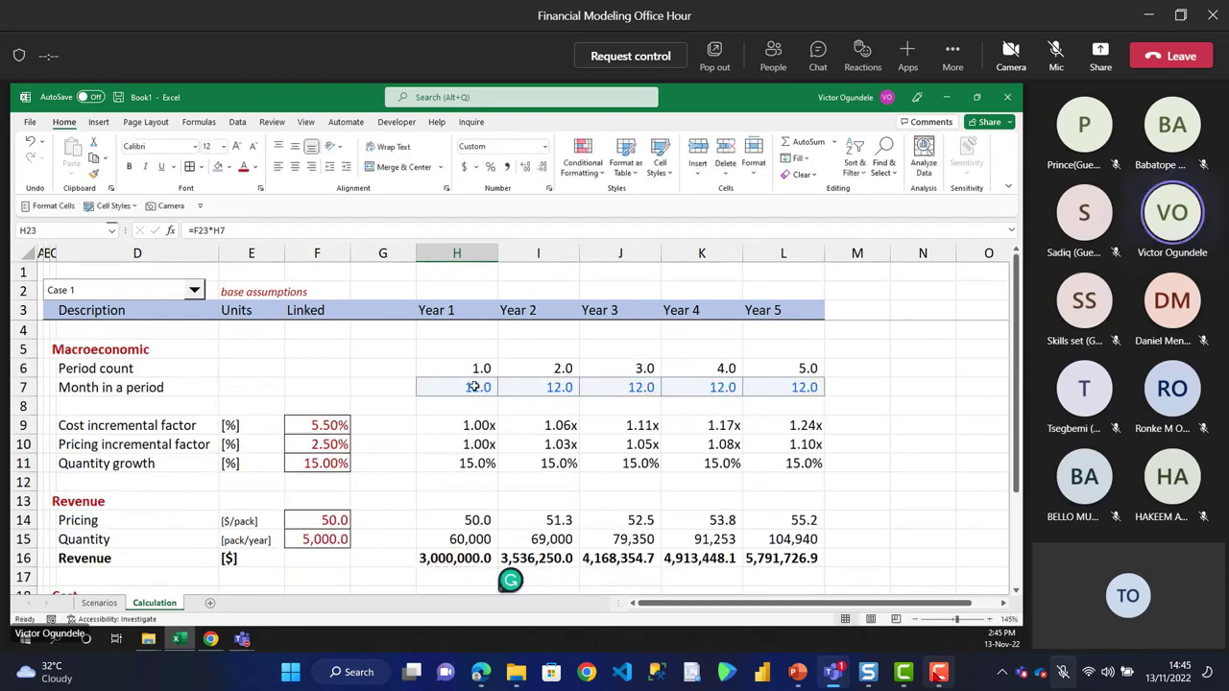
# - Lock the column of the F23 reference in the H23 opex formula, making it =$F23*H7
pyautogui.press('Up')
pyautogui.press('Up')
pyautogui.press('Up')
pyautogui.press('F2')
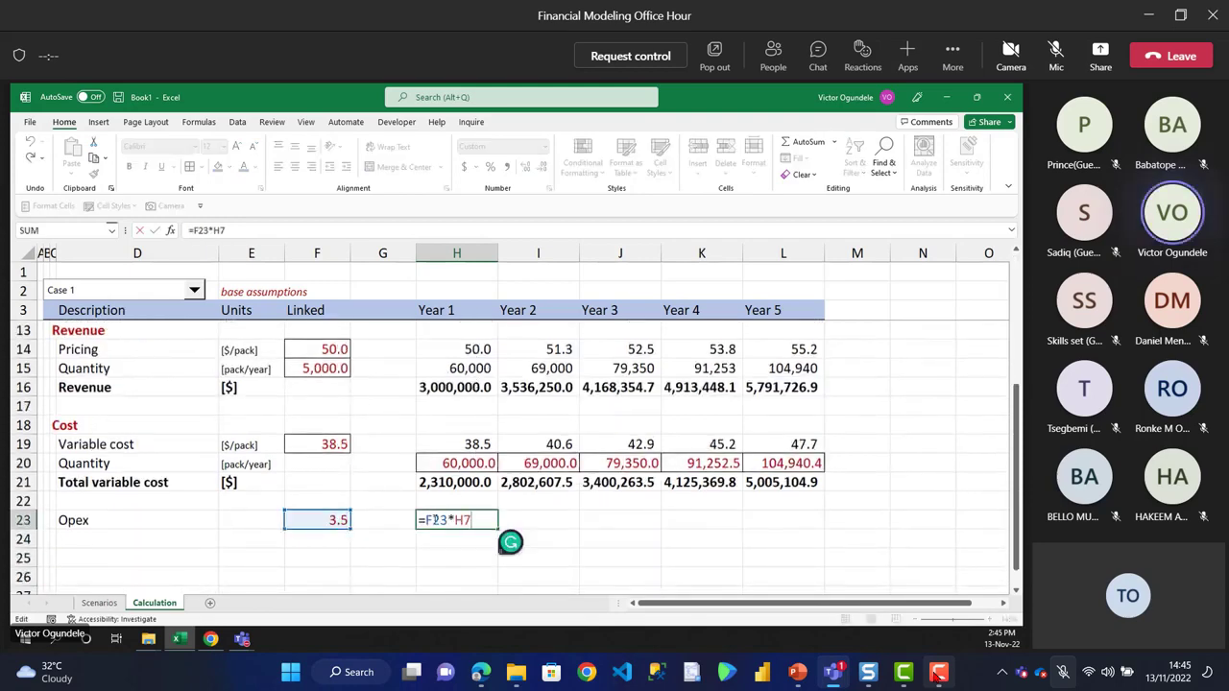
pyautogui.press('F4')
pyautogui.press('F4')
pyautogui.press('F4')
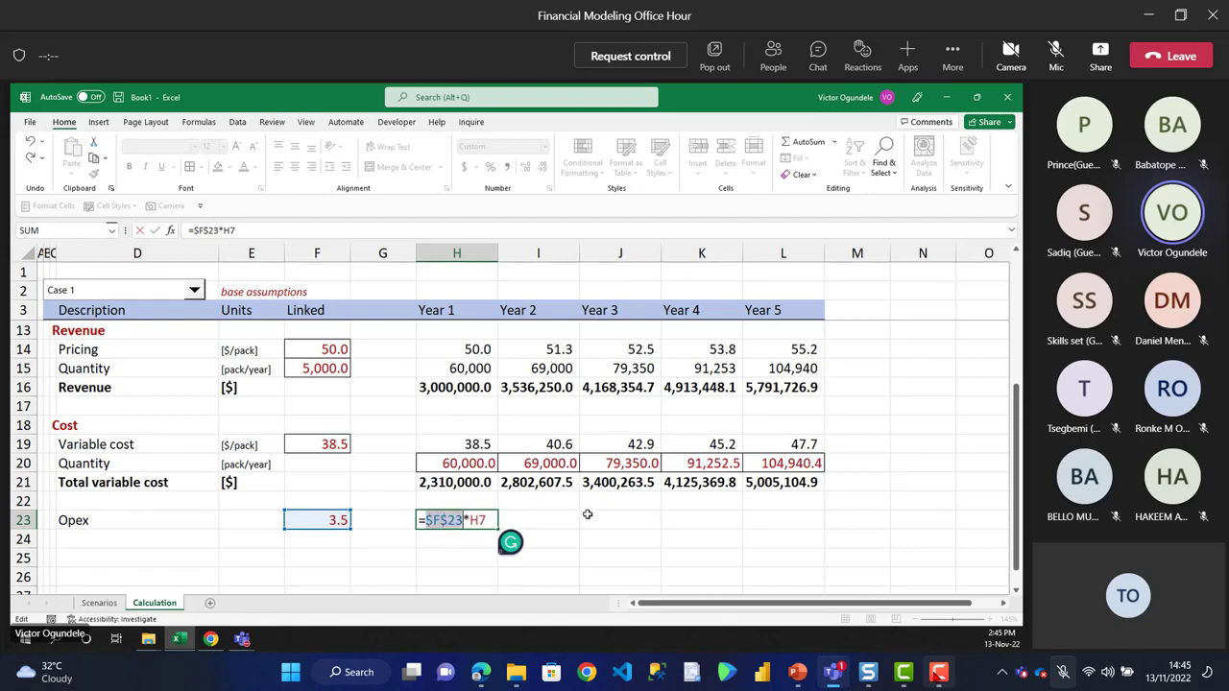
pyautogui.click(485, 522)
pyautogui.scroll(3, 570, 503)
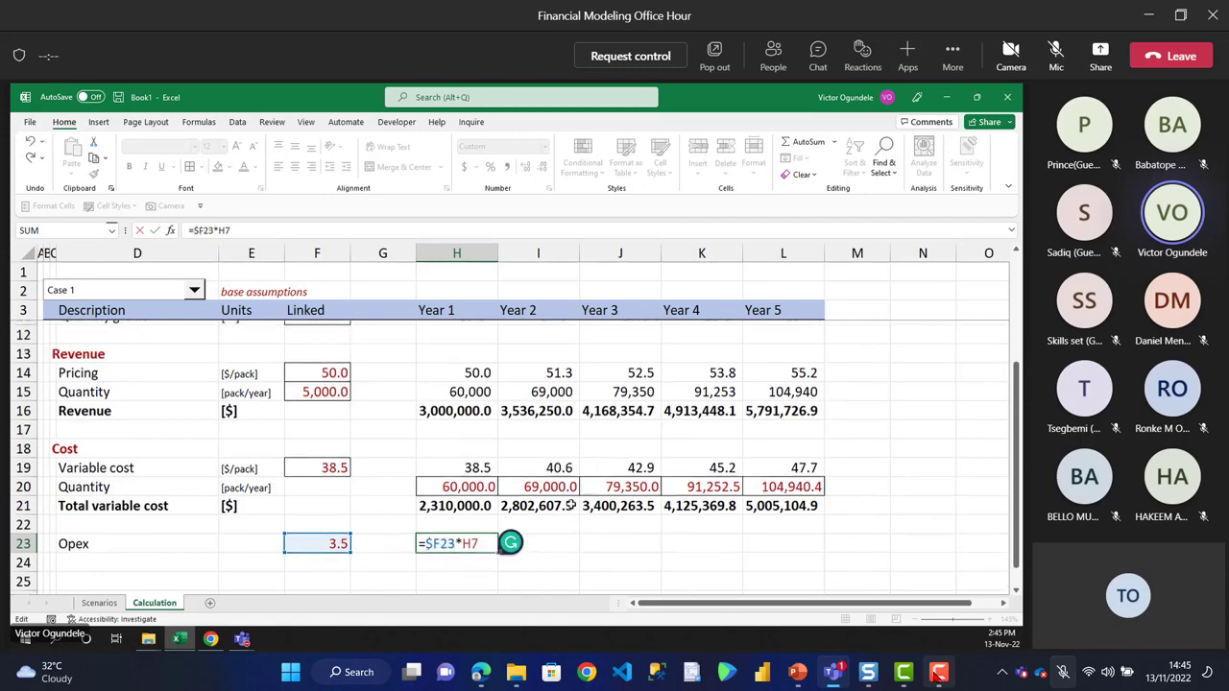
pyautogui.scroll(-3, 522, 446)
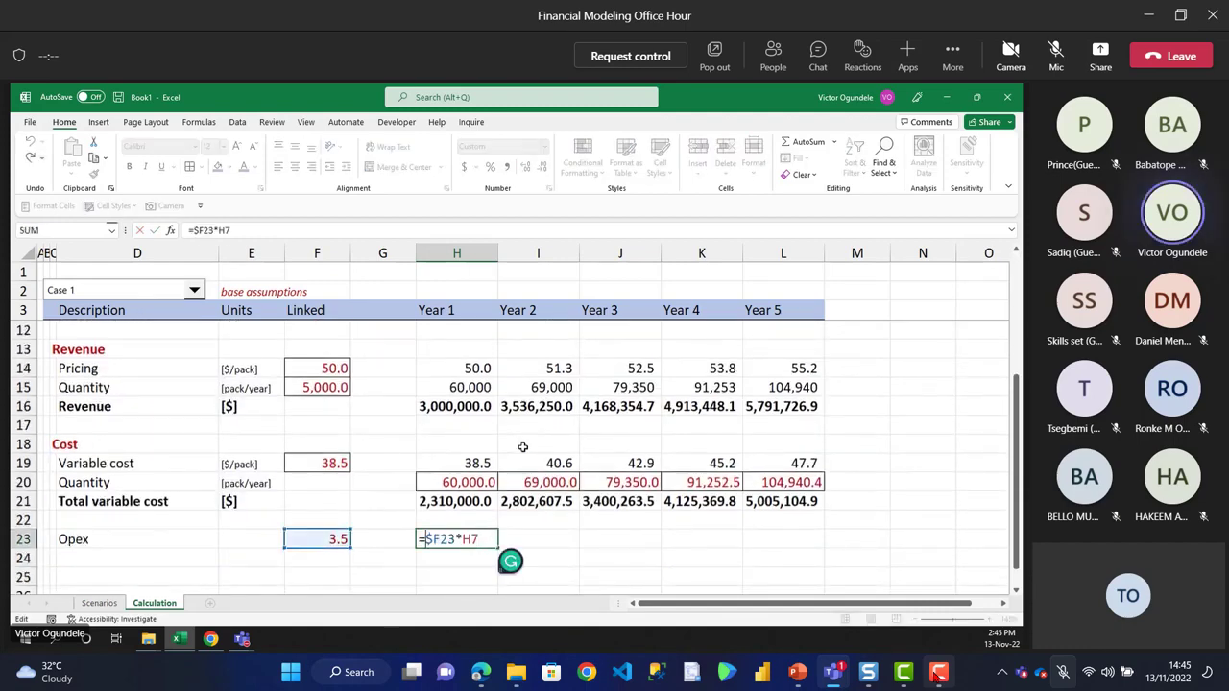
# - Apply the Year 1 cost incremental factor to the opex formula in H23, making it =($F23*H7)*H9
pyautogui.press('Home')
pyautogui.press('Right')
pyautogui.write('(')
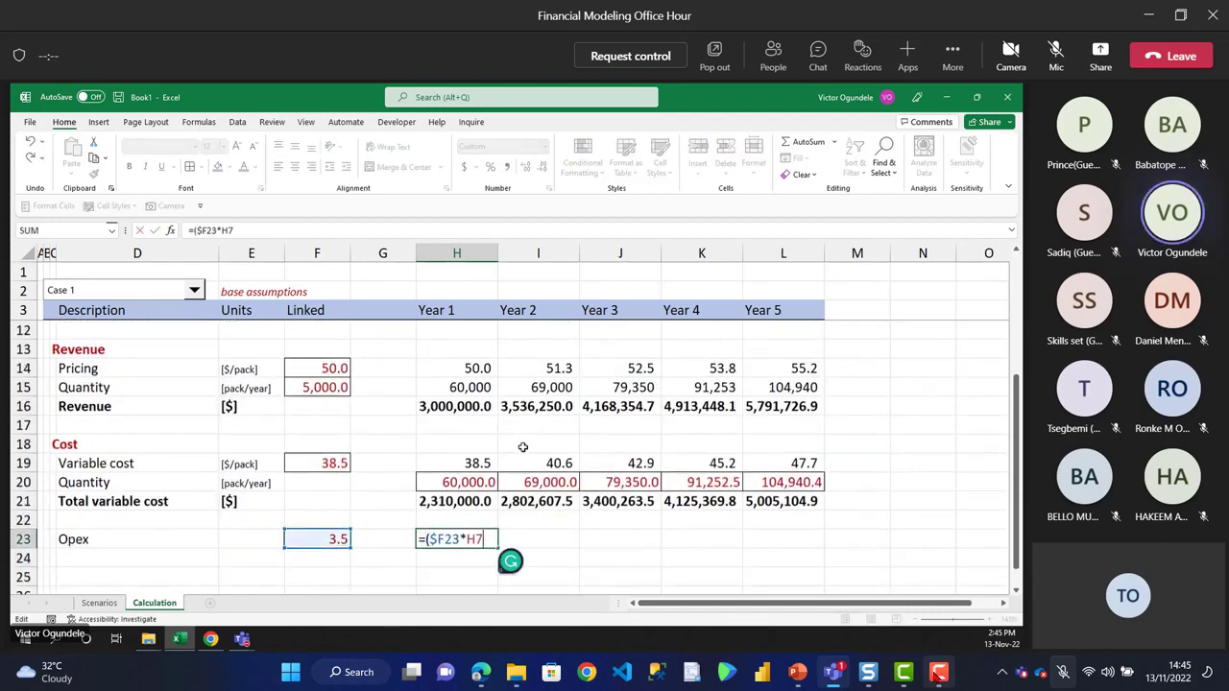
pyautogui.press('End')
pyautogui.write(')*')
pyautogui.click(477, 370)
pyautogui.scroll(2, 477, 370)
pyautogui.click(477, 370)
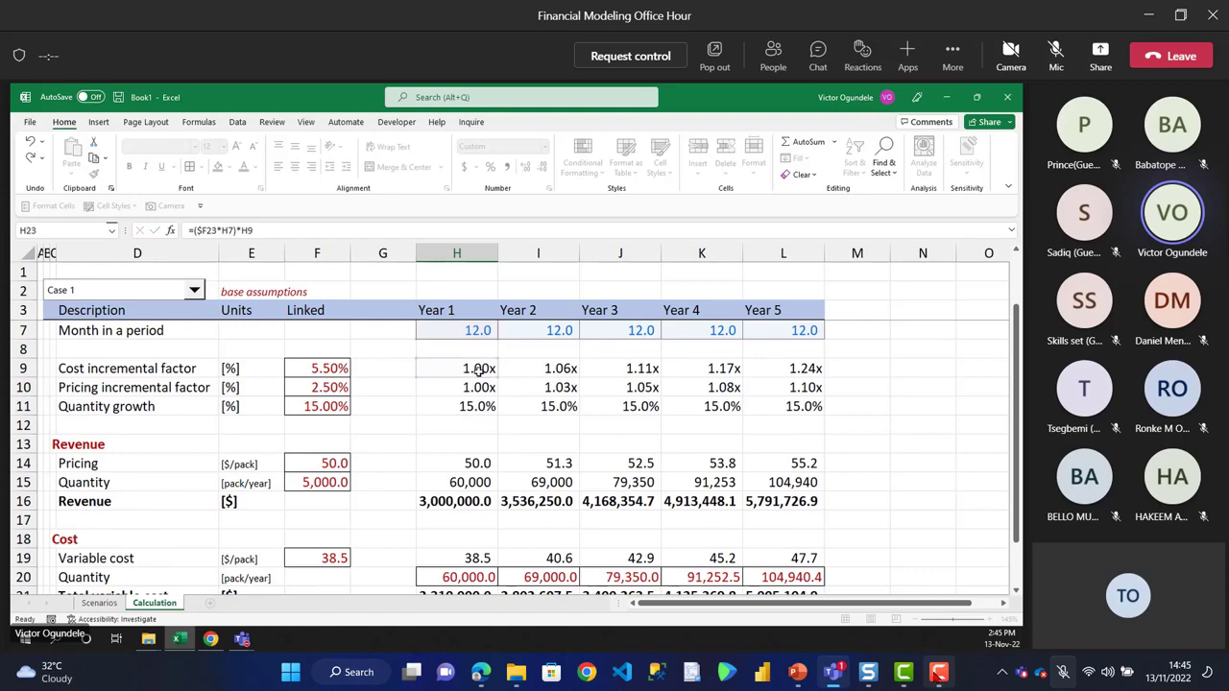
pyautogui.press('Return')
# - Fill the Year 1 opex formula from H23 across to Year 5 in L23
pyautogui.hotkey('shift', 'Right')
pyautogui.hotkey('shift', 'Right')
pyautogui.hotkey('shift', 'Right')
pyautogui.hotkey('shift', 'Right')
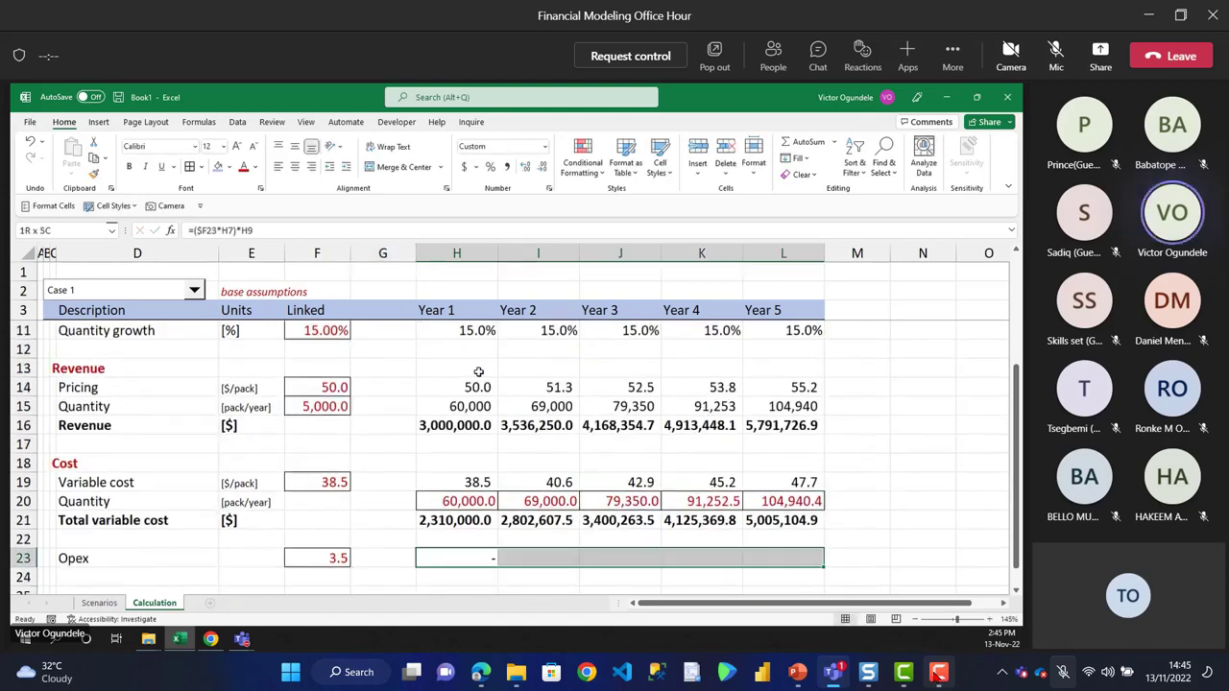
pyautogui.hotkey('ctrl', 'r')
pyautogui.press('Right')
pyautogui.press('Right')
pyautogui.press('Left')
pyautogui.press('Left')
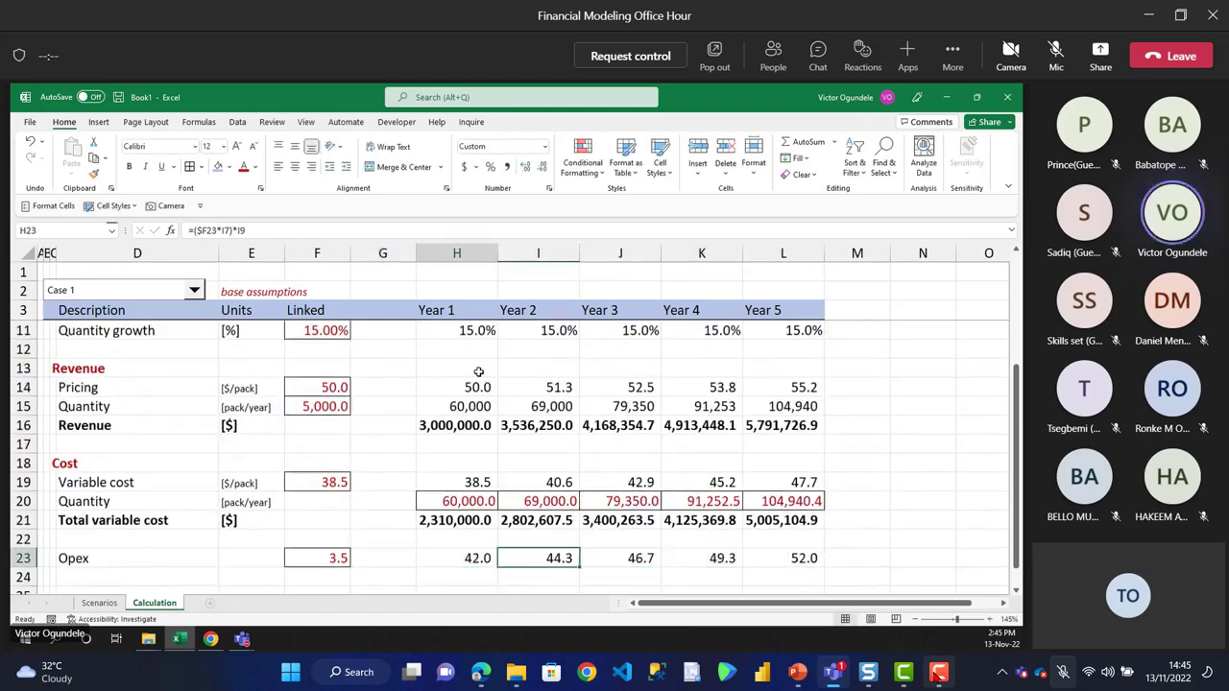
# - Wrap the Year 1 opex formula in H23 in an additional outer pair of parentheses
pyautogui.scroll(-1, 478, 371)
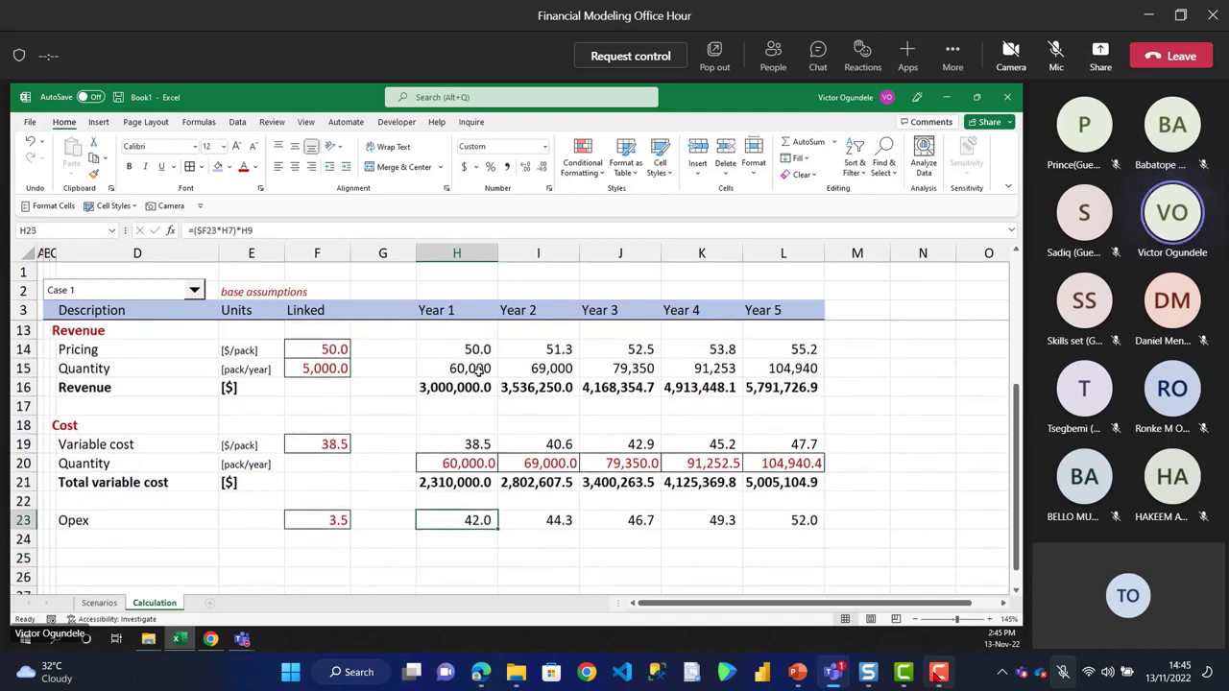
pyautogui.press('F2')
pyautogui.press('Escape')
pyautogui.press('F2')
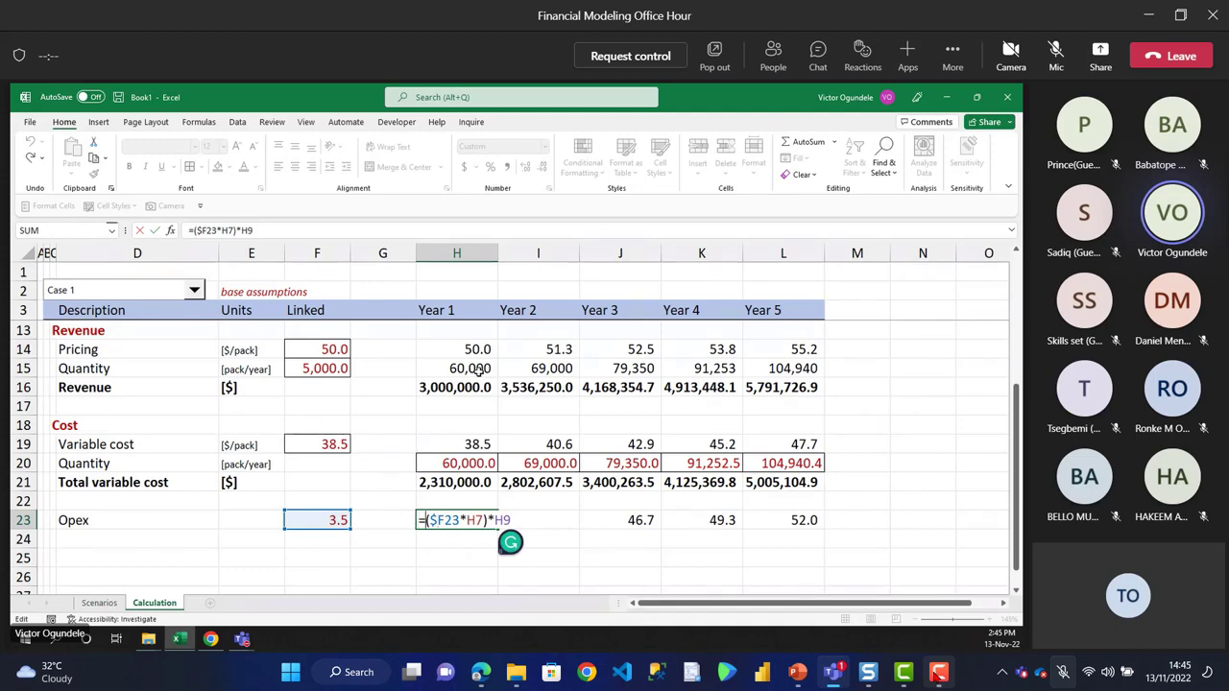
pyautogui.write('(')
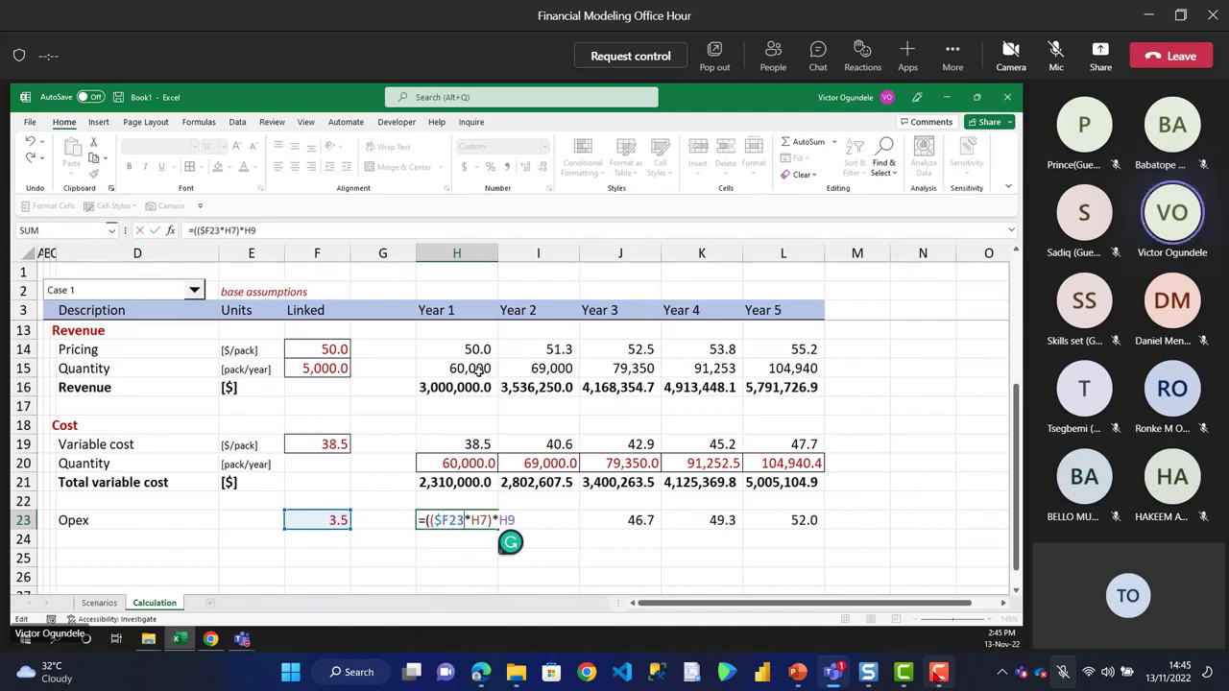
pyautogui.write(')')
pyautogui.hotkey('ctrl', 'Return')
# - Insert a row below Month in a period in the Macroeconomic section and label D8 Divisibility
pyautogui.scroll(3, 477, 370)
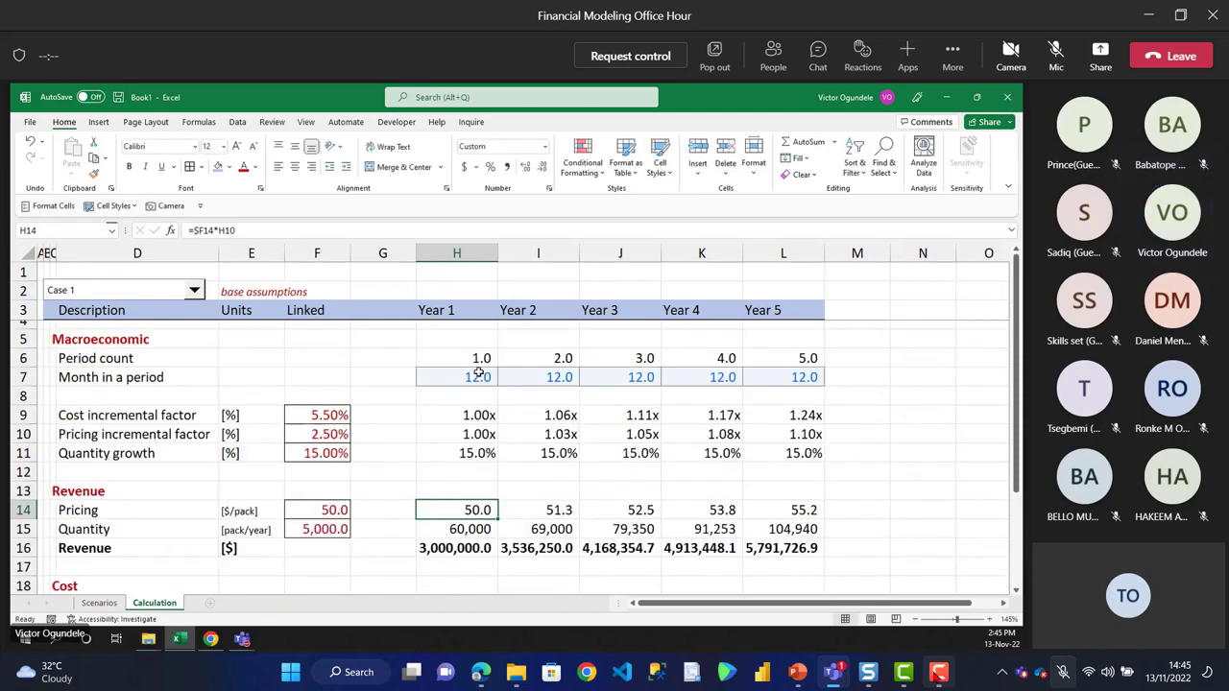
pyautogui.click(110, 386)
pyautogui.click(101, 428)
pyautogui.press('Up')
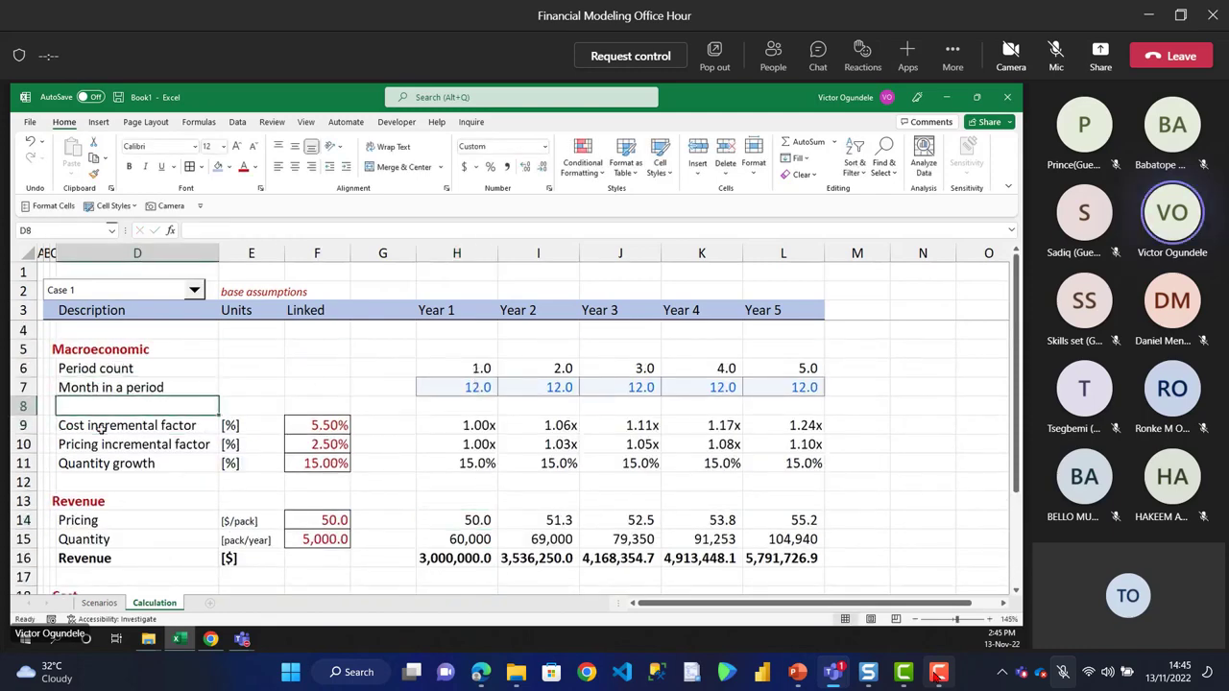
pyautogui.hotkey('alt', 'i')
pyautogui.write('r')
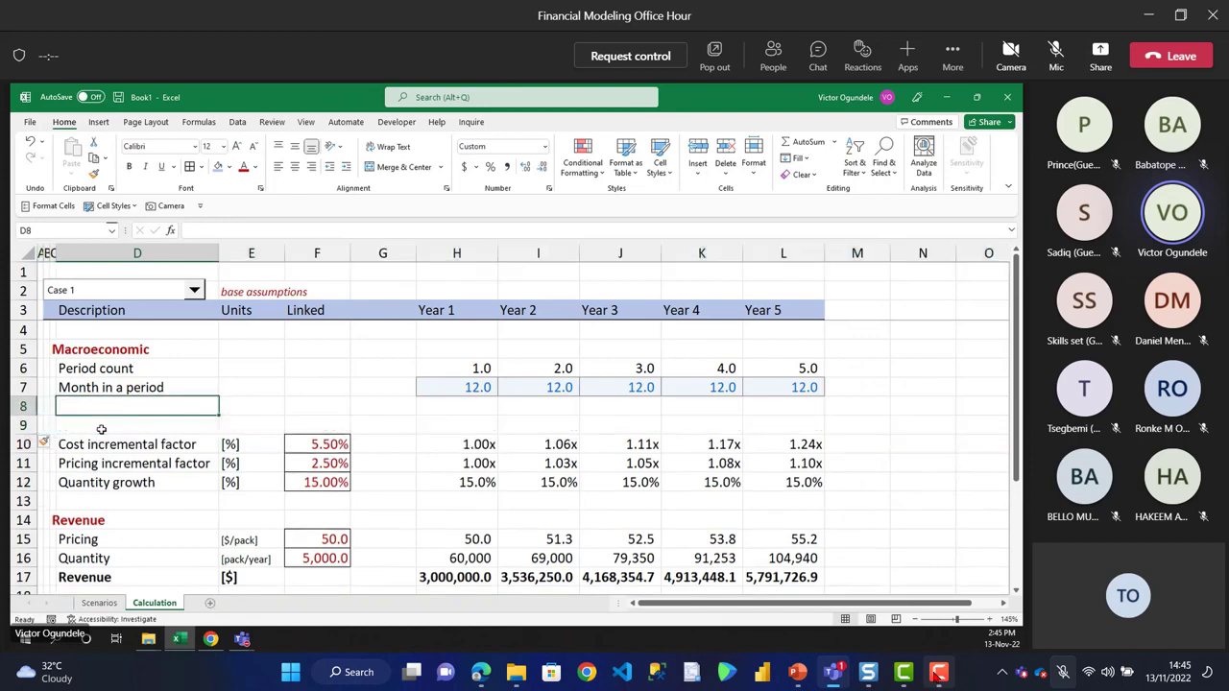
pyautogui.write('Divi')
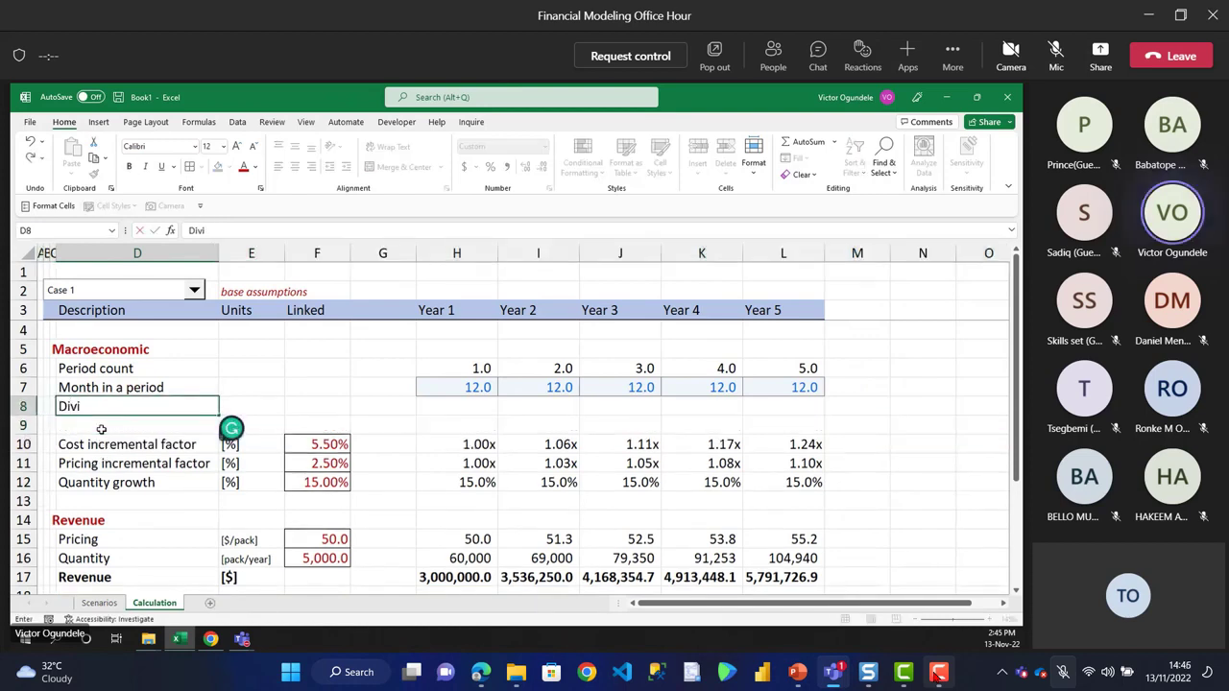
pyautogui.write('dsibility')
pyautogui.press('Tab')
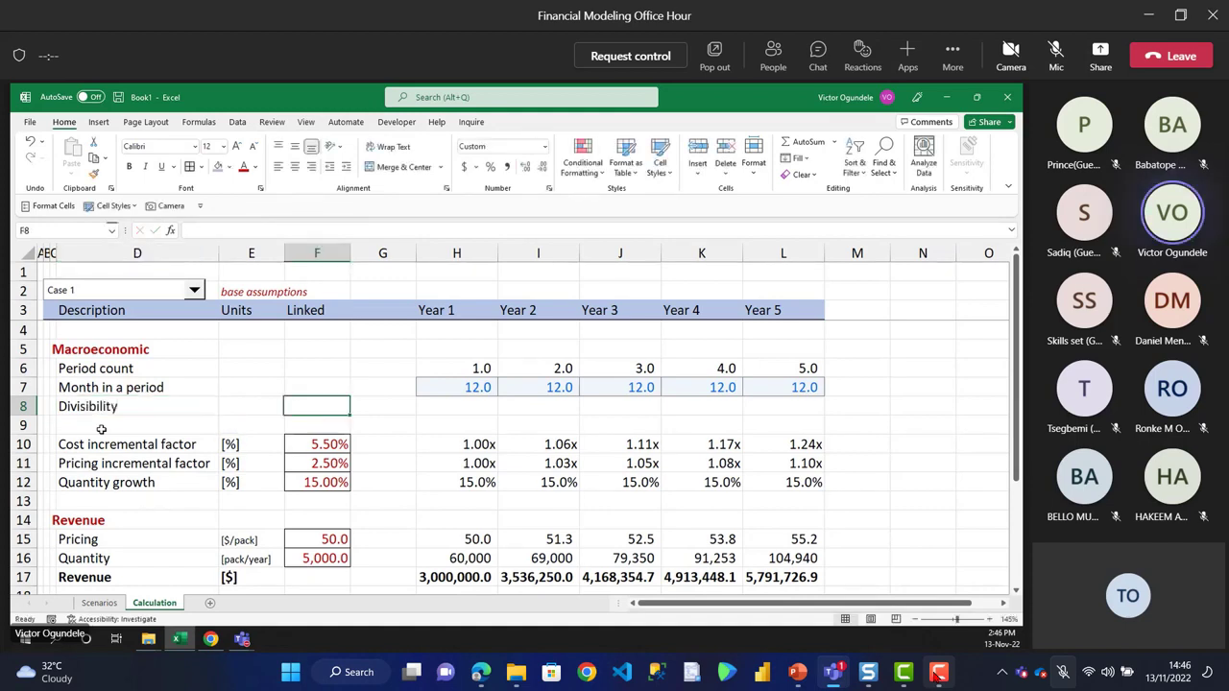
pyautogui.hotkey('alt', '3')
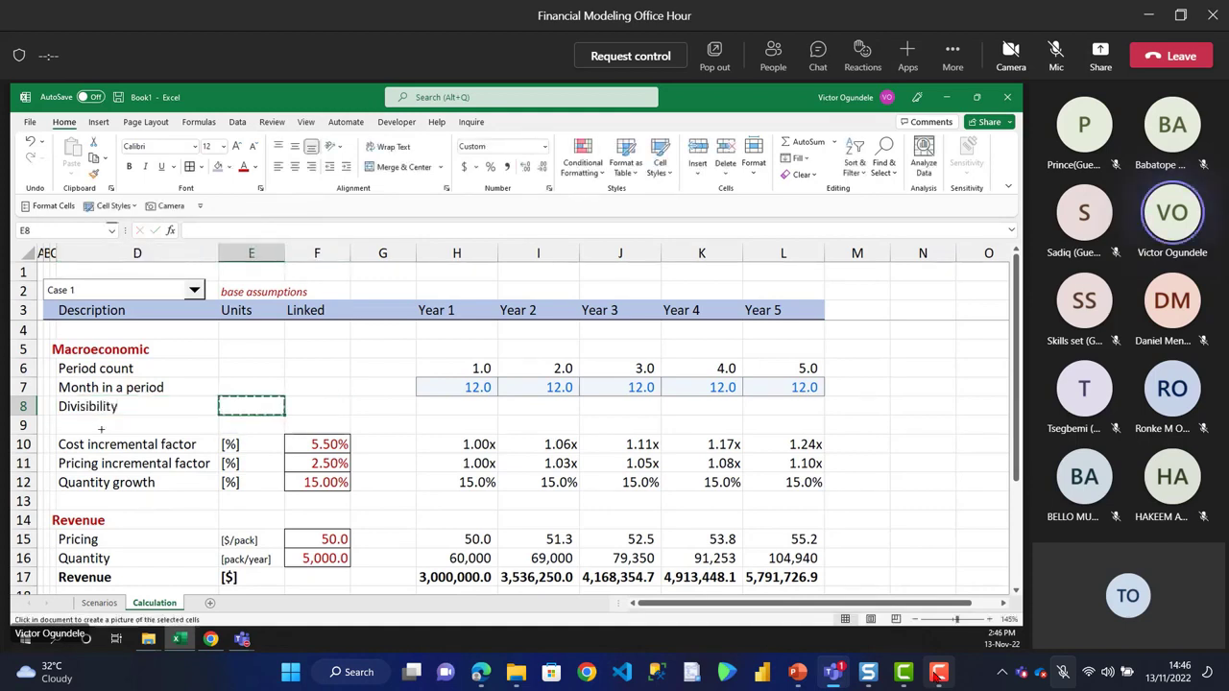
pyautogui.hotkey('alt', 'Tab')
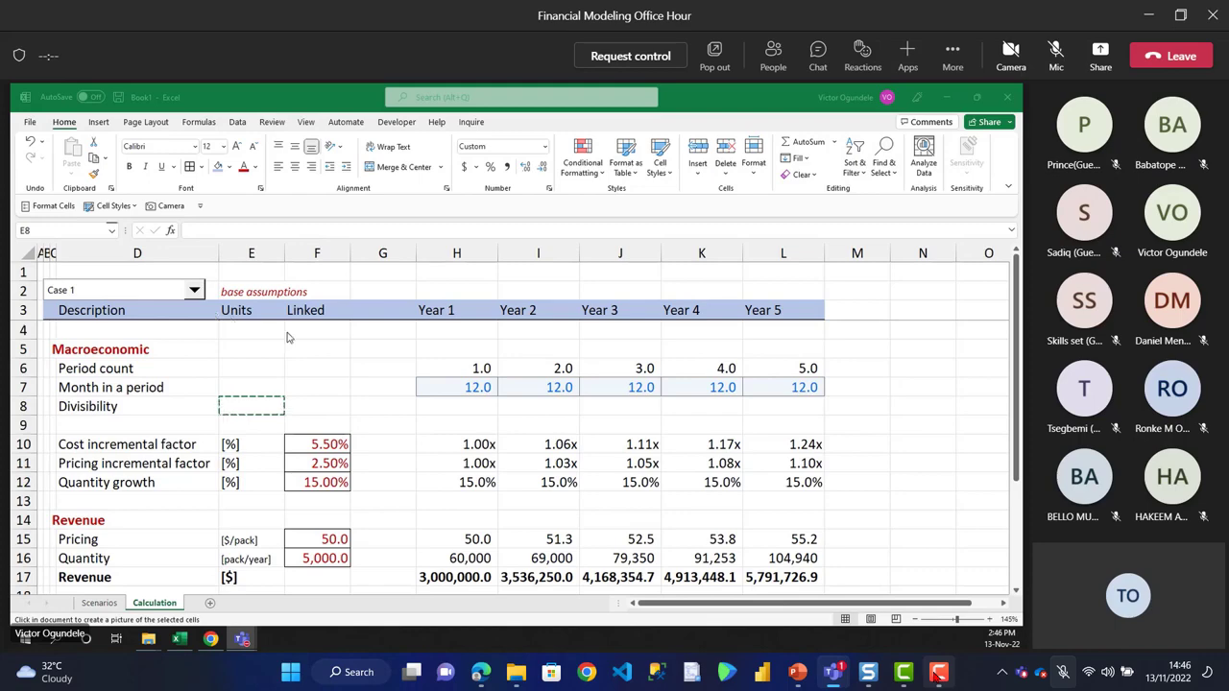
pyautogui.click(472, 387)
pyautogui.press('Escape')
pyautogui.click(483, 400)
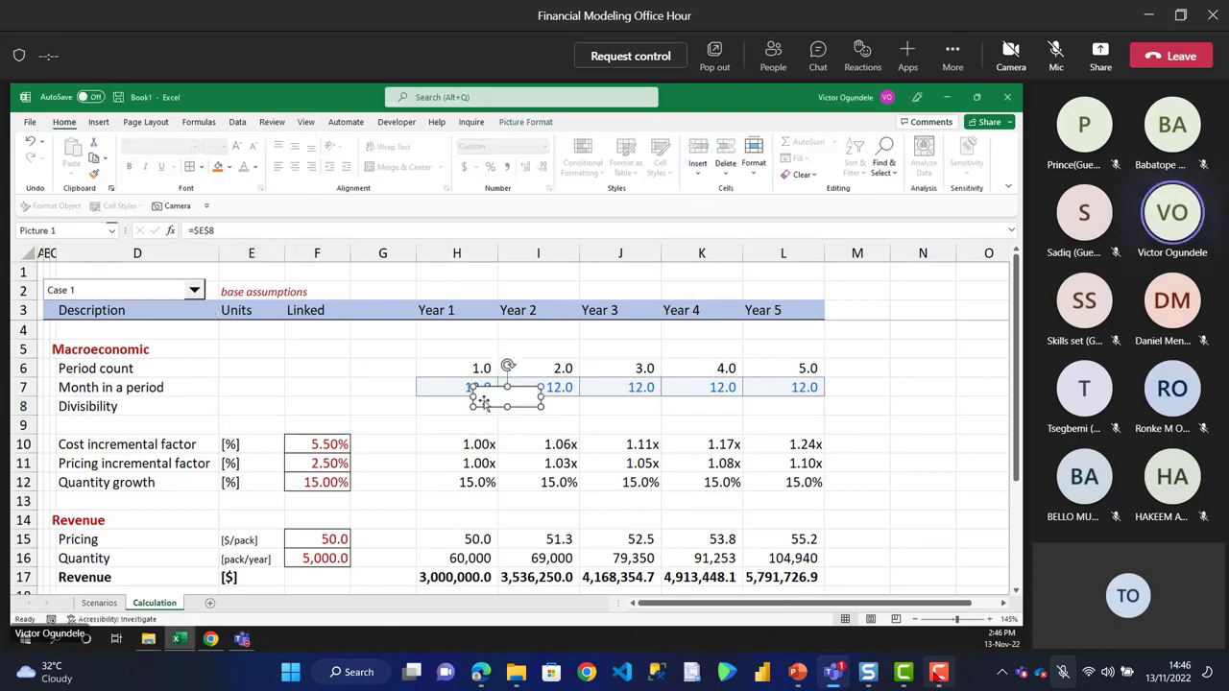
pyautogui.press('Delete')
# - Apply the blue input formatting of H7 to the Divisibility cell E8 and enter 1000000 in it
pyautogui.click(469, 387)
pyautogui.hotkey('ctrl', 'c')
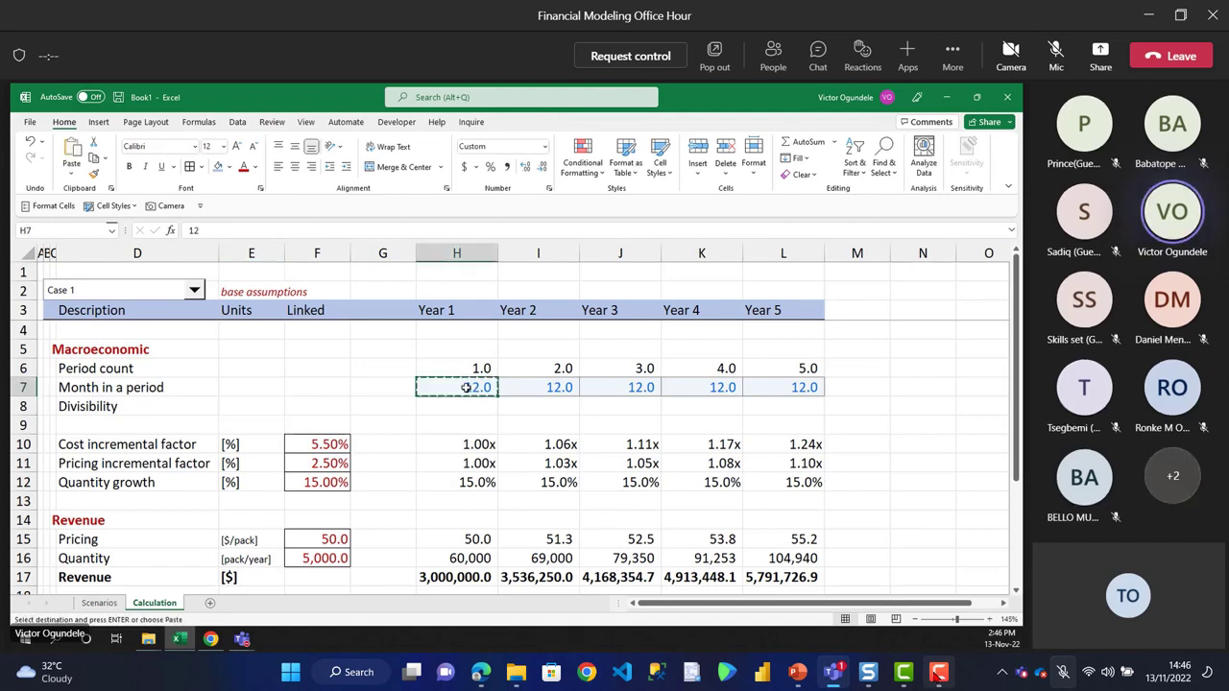
pyautogui.click(279, 403)
pyautogui.write('12')
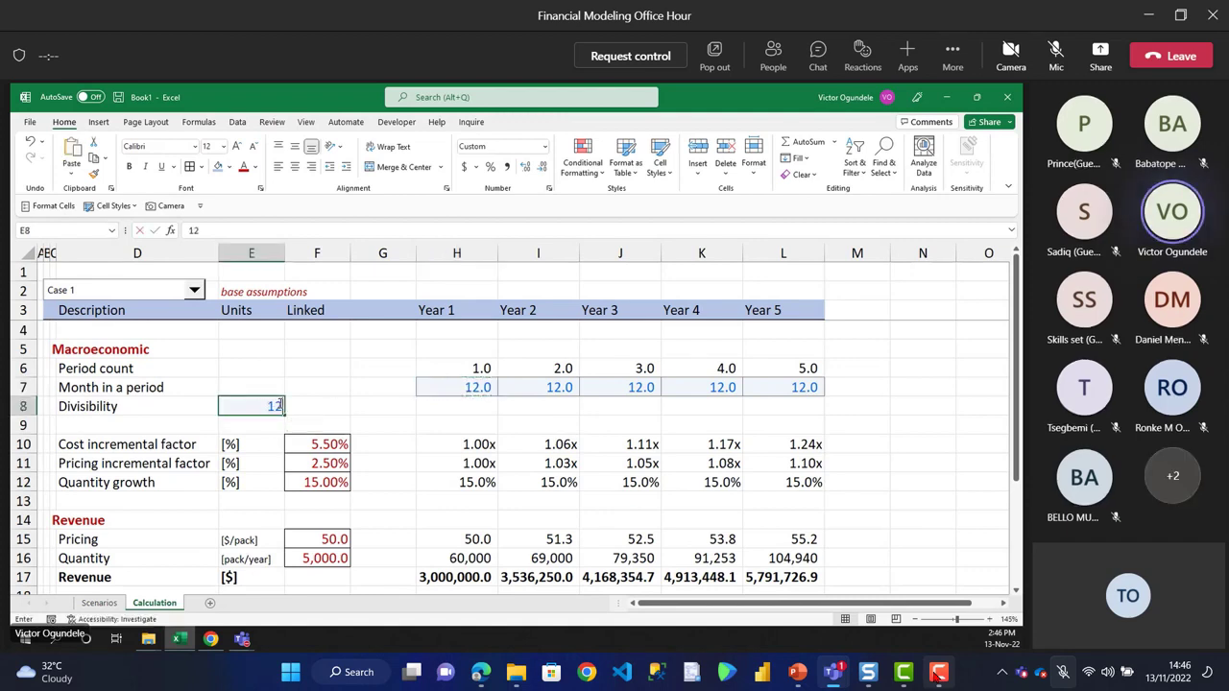
pyautogui.press('BackSpace')
pyautogui.write('00')
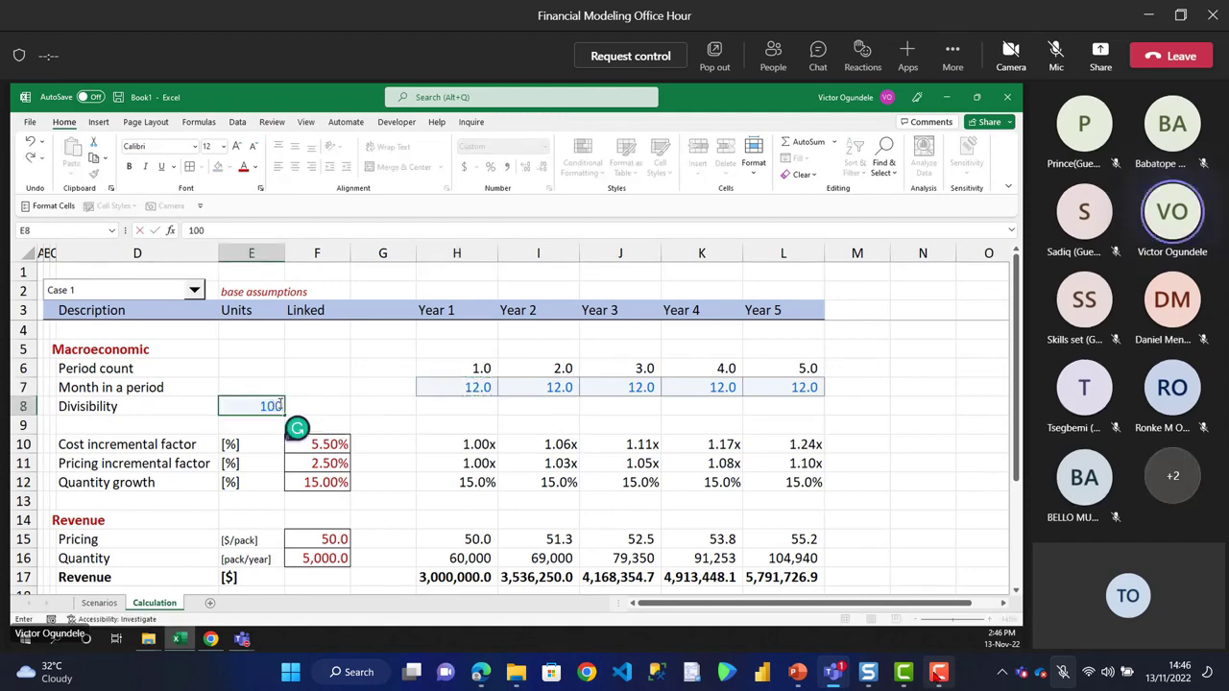
pyautogui.write('0000')
pyautogui.hotkey('ctrl', 'Return')
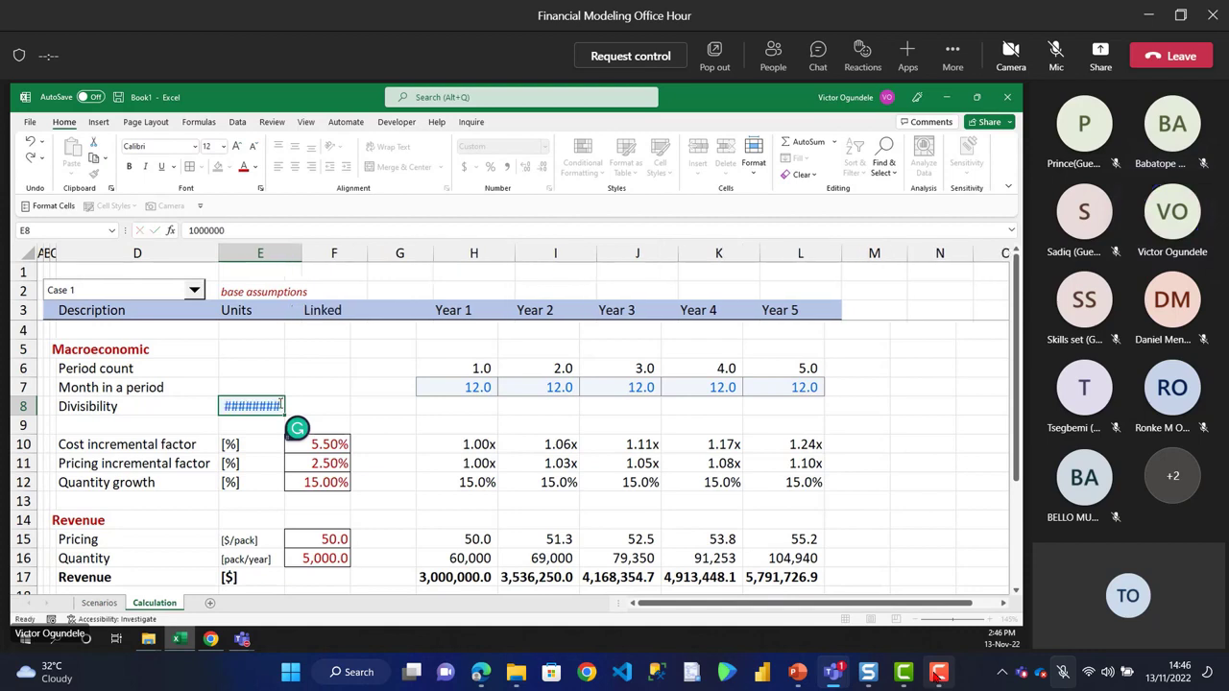
# - Define the name million for the Divisibility value in cell E8
pyautogui.click(62, 234)
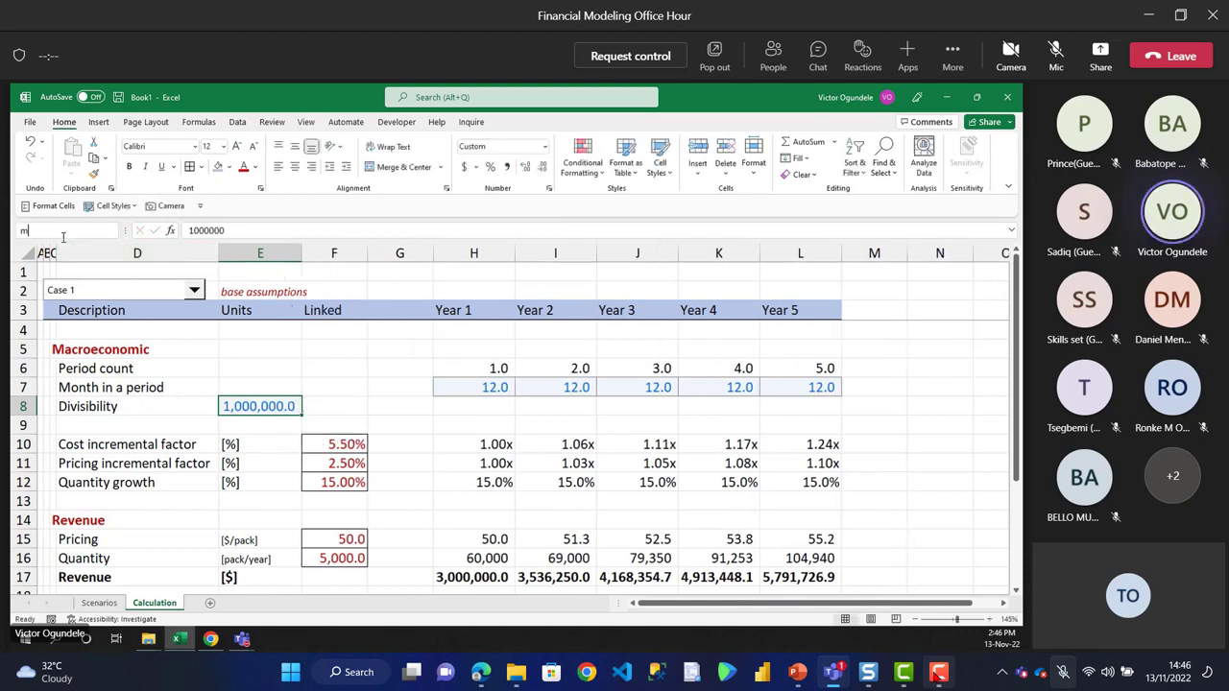
pyautogui.write('million')
pyautogui.press('Return')
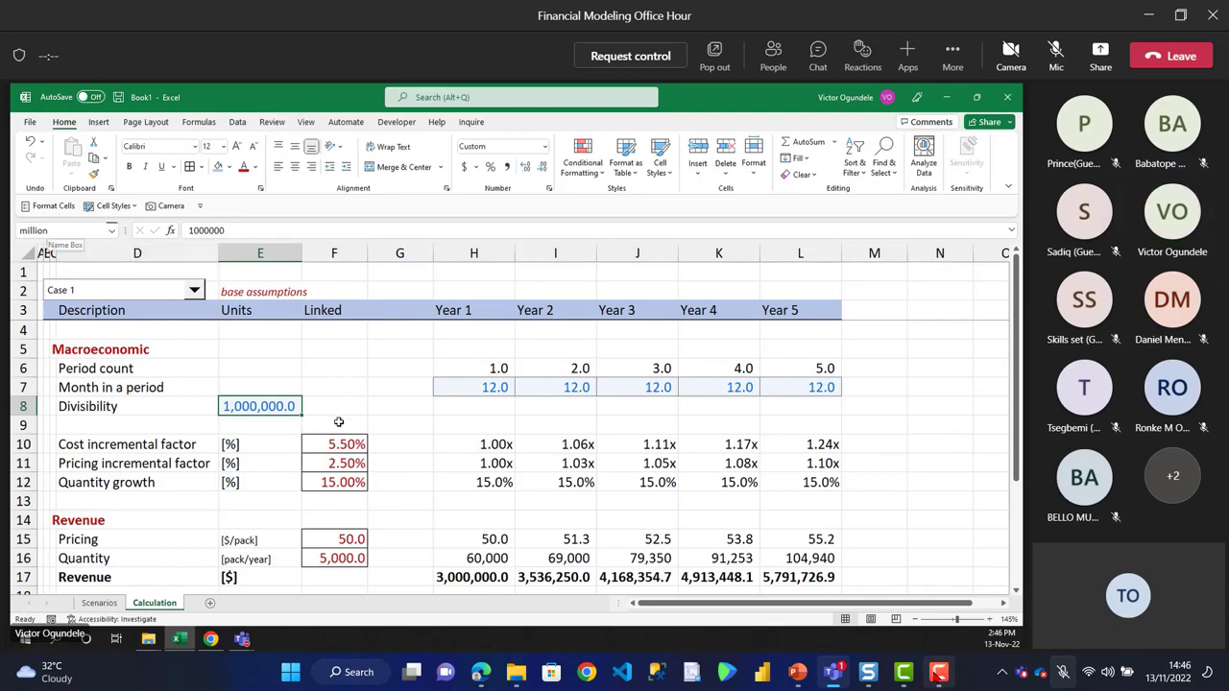
# - Multiply the Year 1 opex formula in H24 by the named cell million, making =(($F24*H7)*H10)*million
pyautogui.click(431, 506)
pyautogui.press('Down')
pyautogui.press('Down')
pyautogui.press('Down')
pyautogui.press('Down')
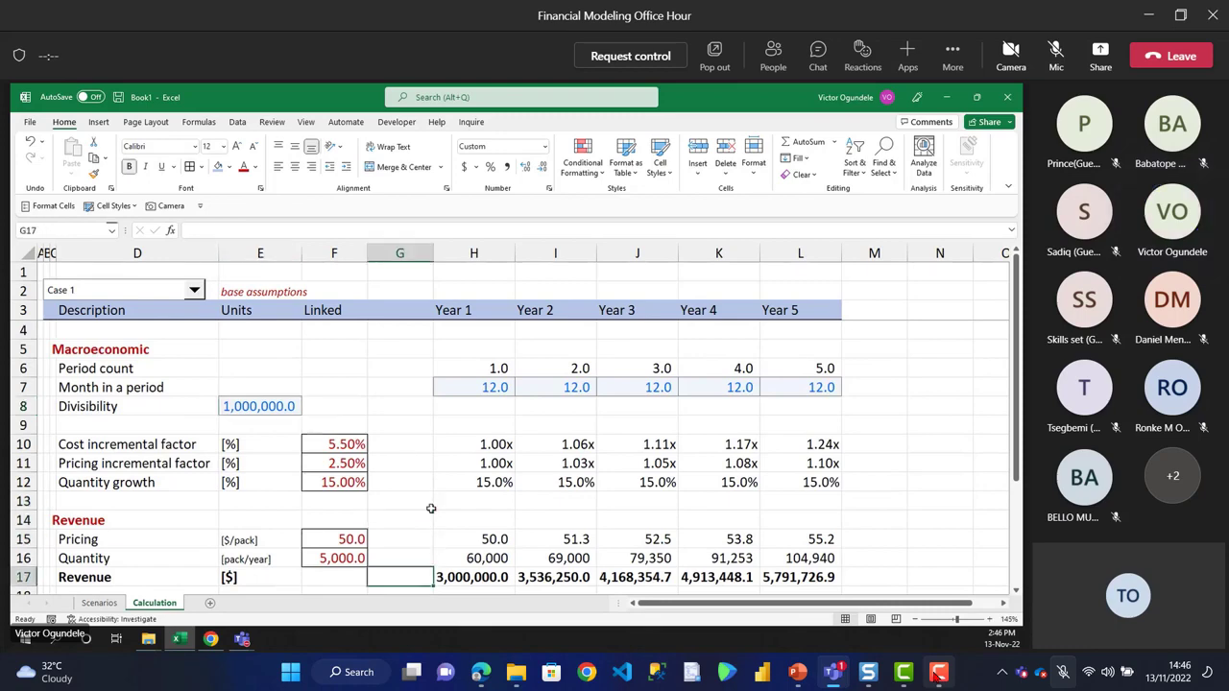
pyautogui.press('Down')
pyautogui.press('Down')
pyautogui.press('Down')
pyautogui.press('Down')
pyautogui.press('Down')
pyautogui.press('Down')
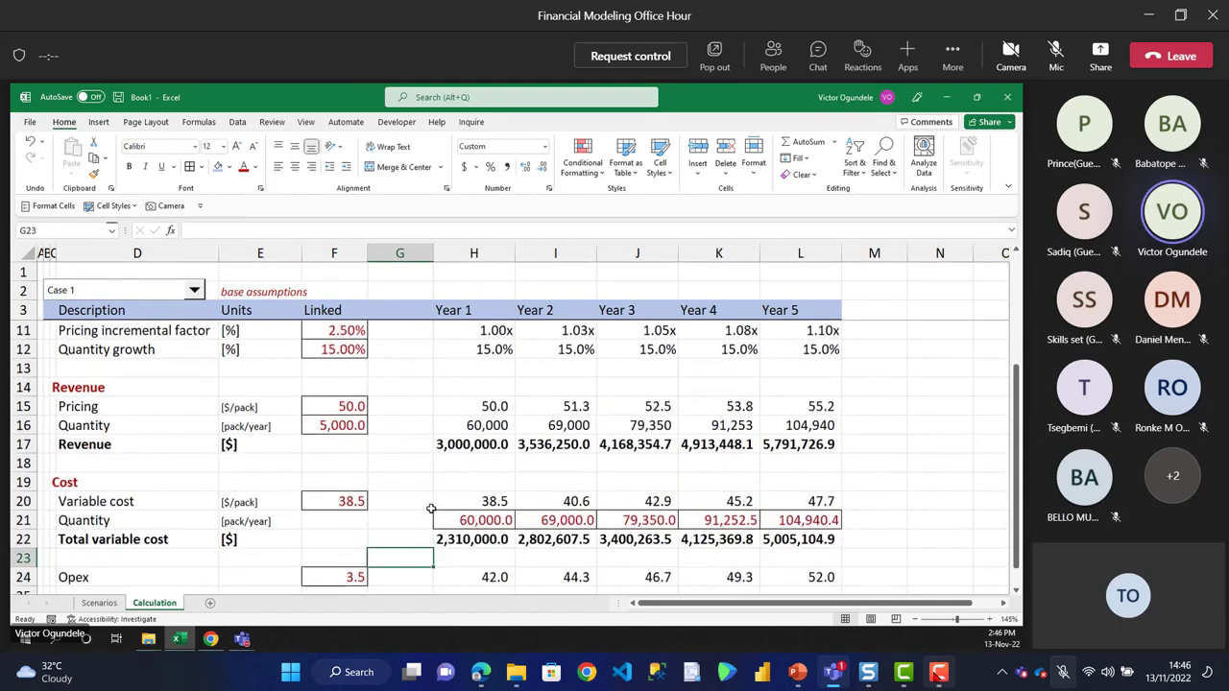
pyautogui.press('Down')
pyautogui.press('Right')
pyautogui.press('F2')
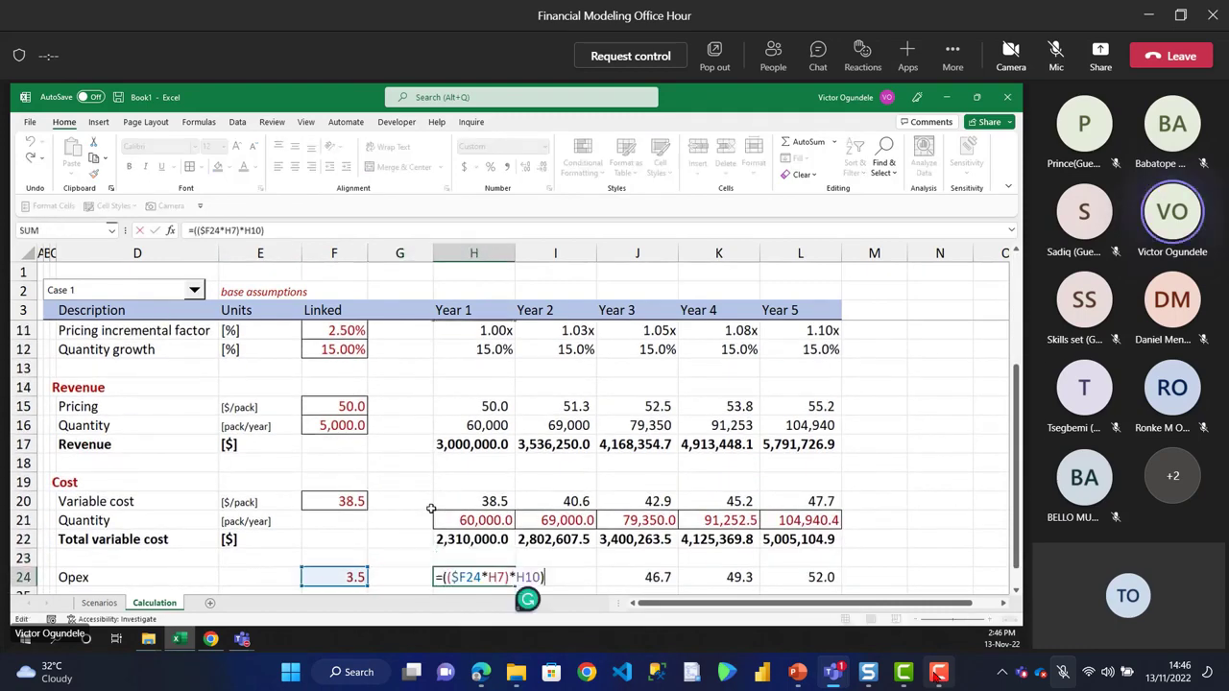
pyautogui.write('*')
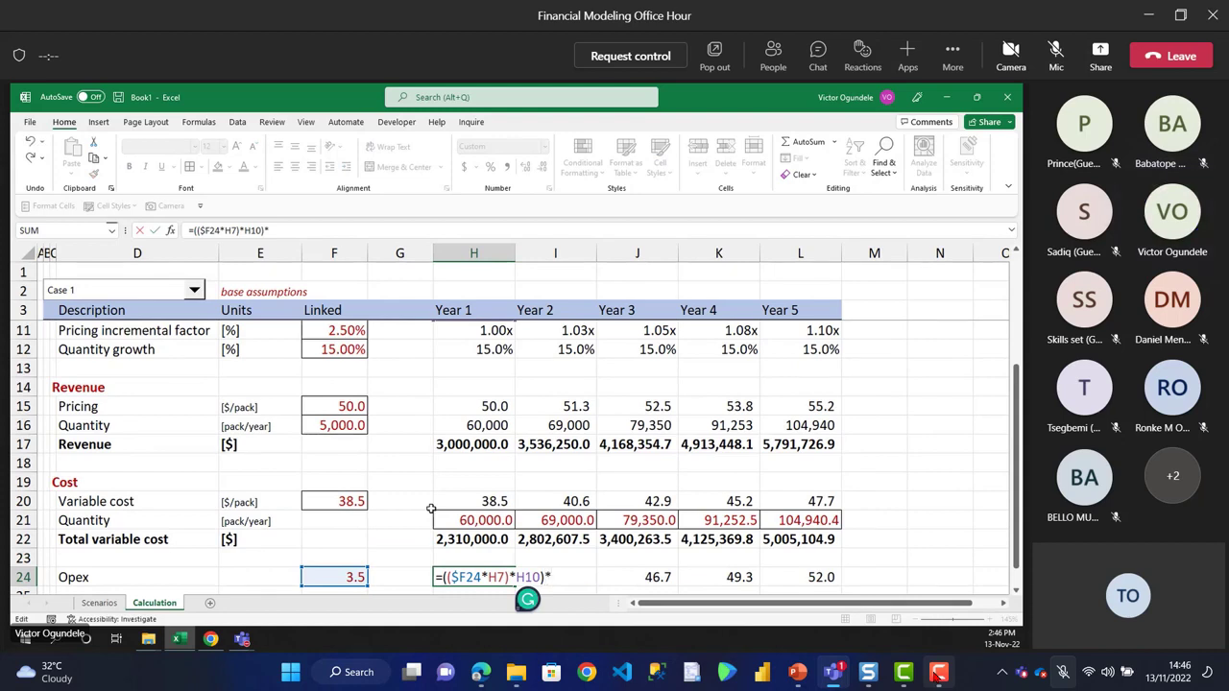
pyautogui.write('million')
pyautogui.press('Return')
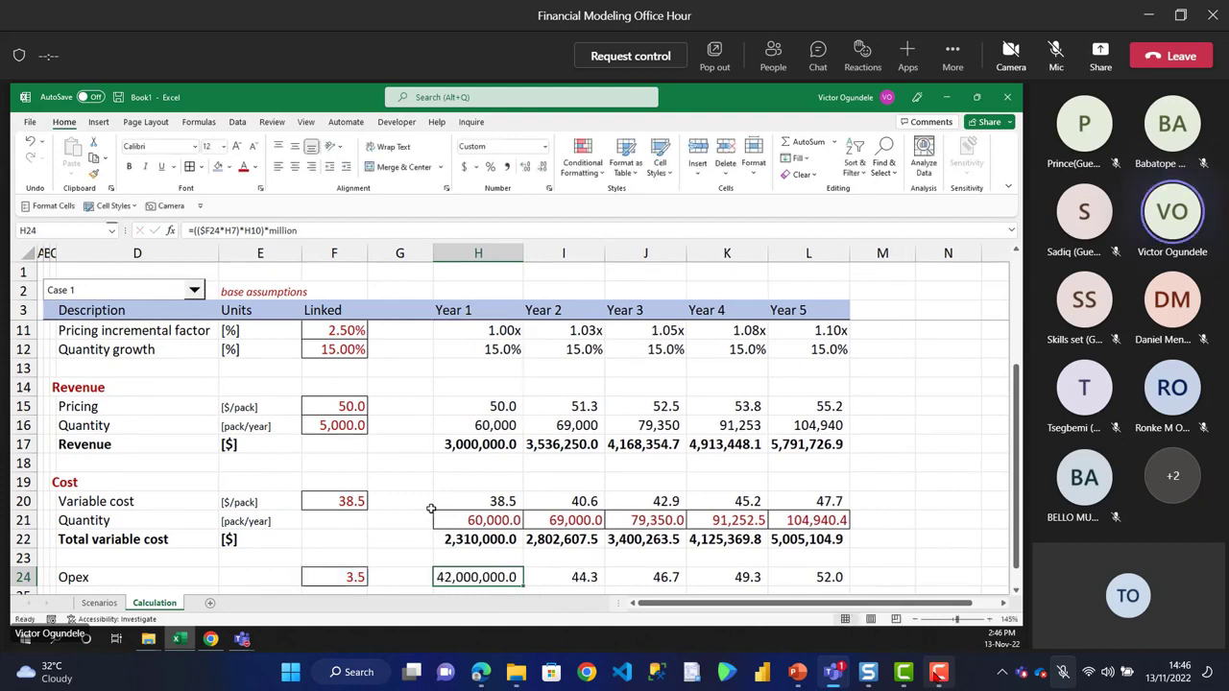
# - Fill the Year 1 opex formula from H24 across to Year 5 in L24 and autofit the year columns
pyautogui.hotkey('shift', 'Right')
pyautogui.hotkey('shift', 'Right')
pyautogui.hotkey('shift', 'Right')
pyautogui.hotkey('shift', 'Right')
pyautogui.hotkey('ctrl', 'r')
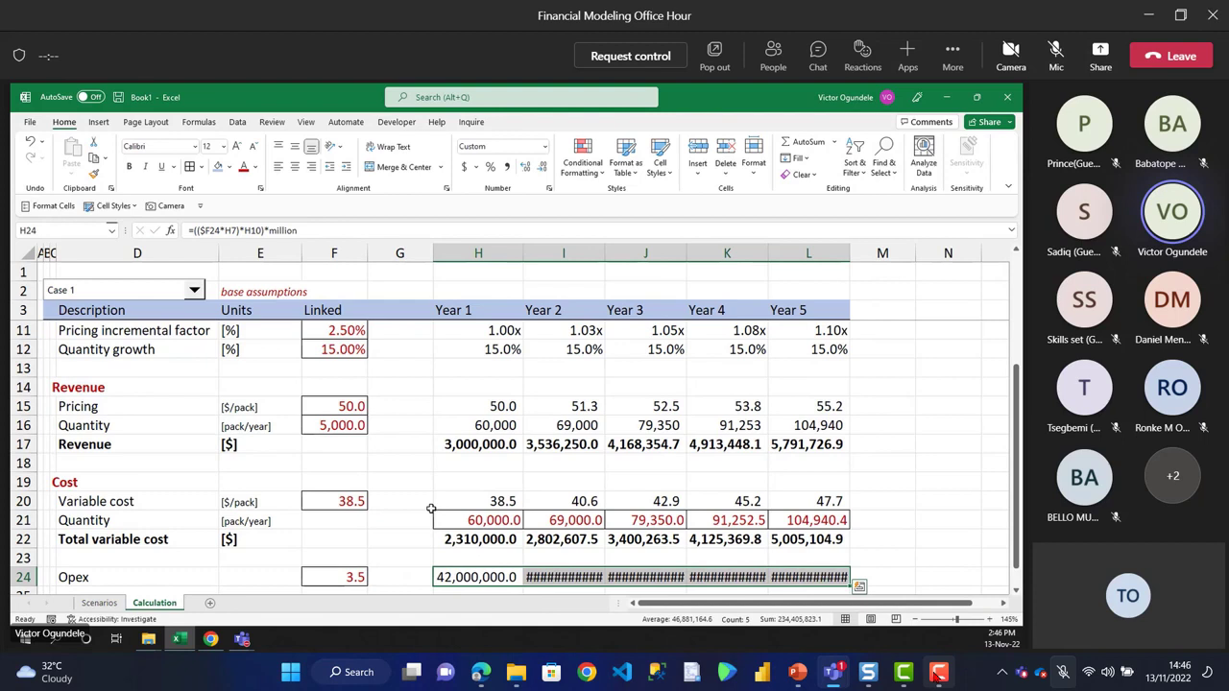
pyautogui.hotkey('alt', 'h')
pyautogui.press('o')
pyautogui.press('i')
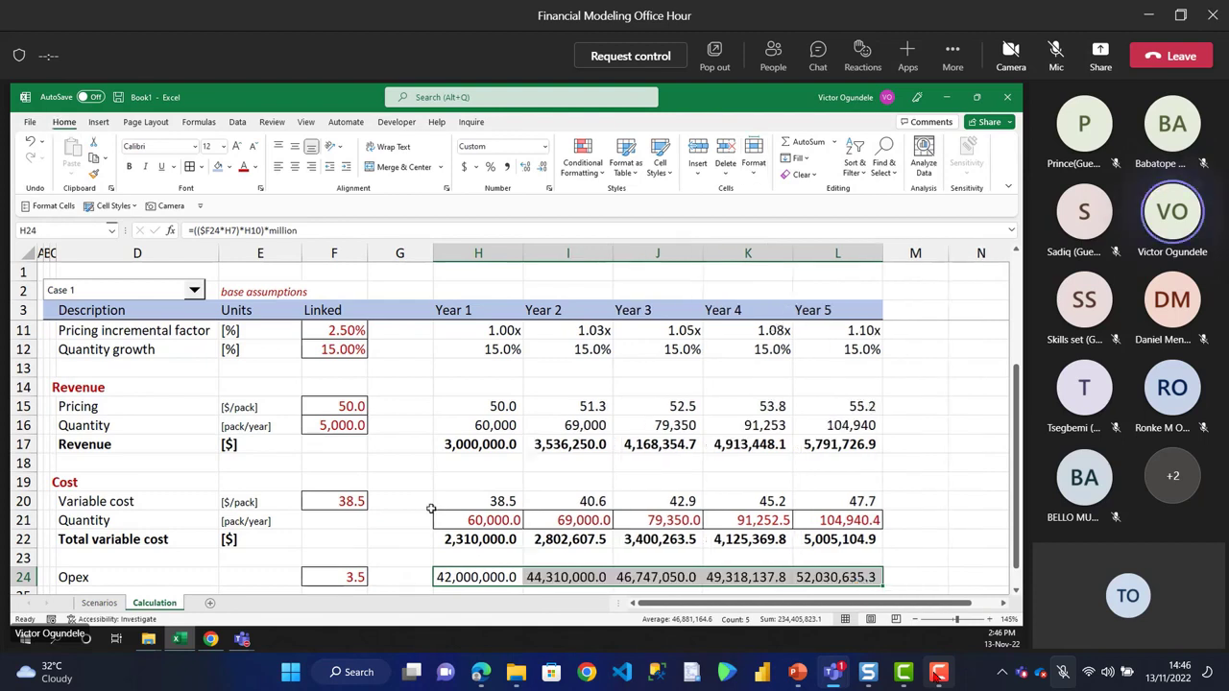
# - Compare the five-year opex figures in row 24 with the revenue and total variable cost rows
pyautogui.scroll(-1, 431, 509)
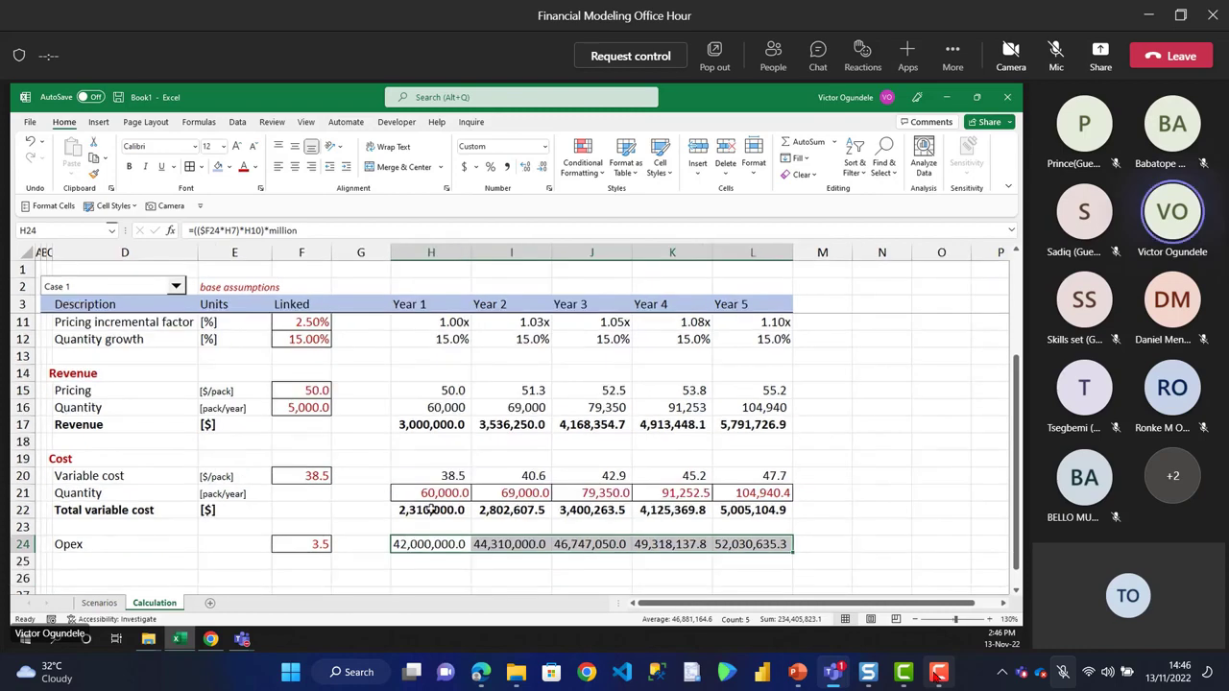
pyautogui.scroll(-1, 431, 509)
pyautogui.press('Up')
pyautogui.press('Up')
pyautogui.press('Up')
pyautogui.press('Up')
pyautogui.press('Up')
pyautogui.press('Up')
pyautogui.press('Up')
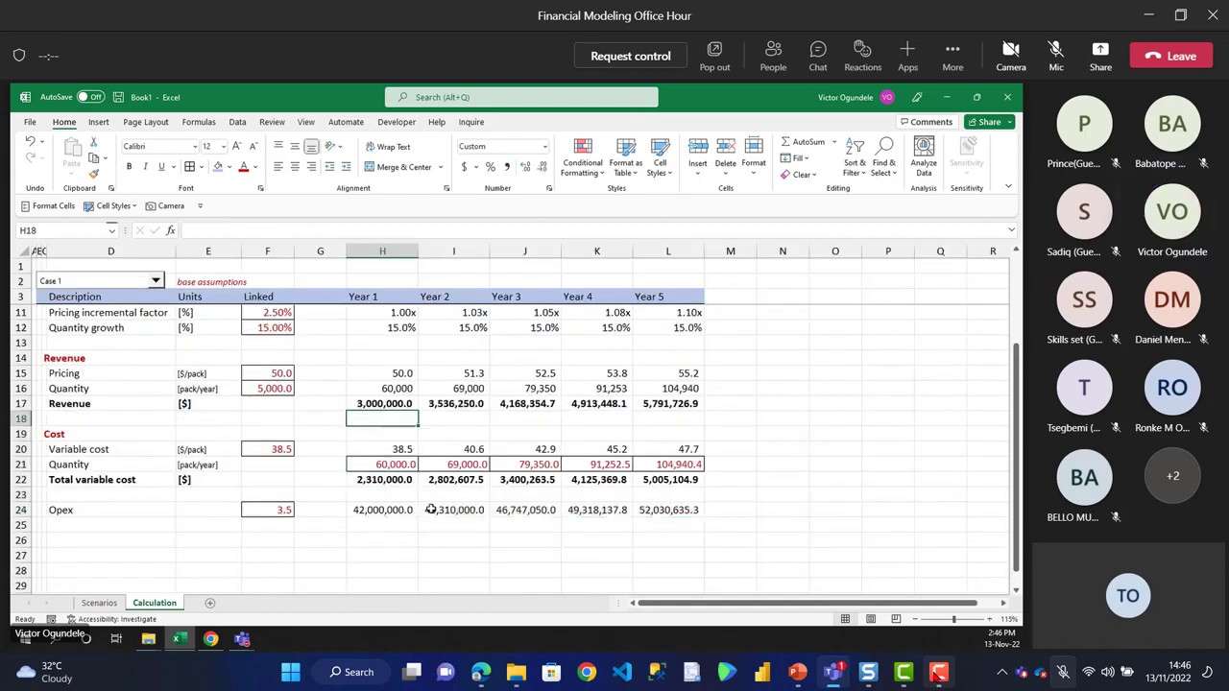
pyautogui.press('Down')
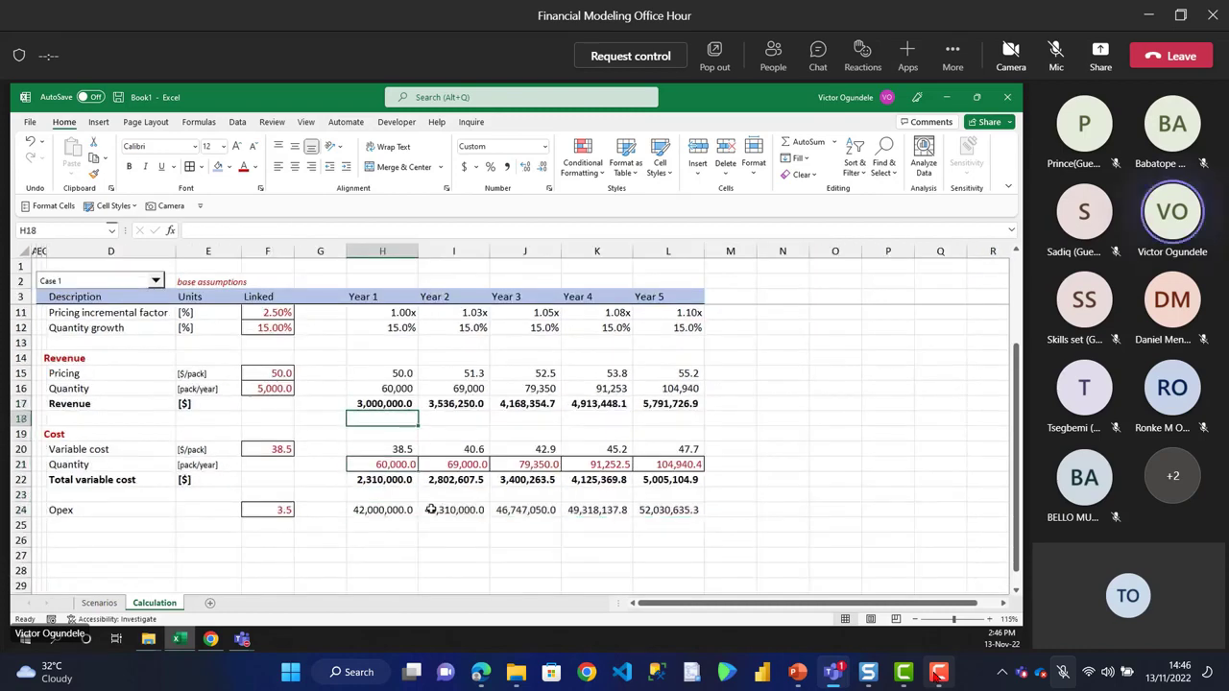
pyautogui.press('Down')
pyautogui.press('Down')
pyautogui.press('Down')
pyautogui.press('Down')
pyautogui.press('Down')
pyautogui.press('Down')
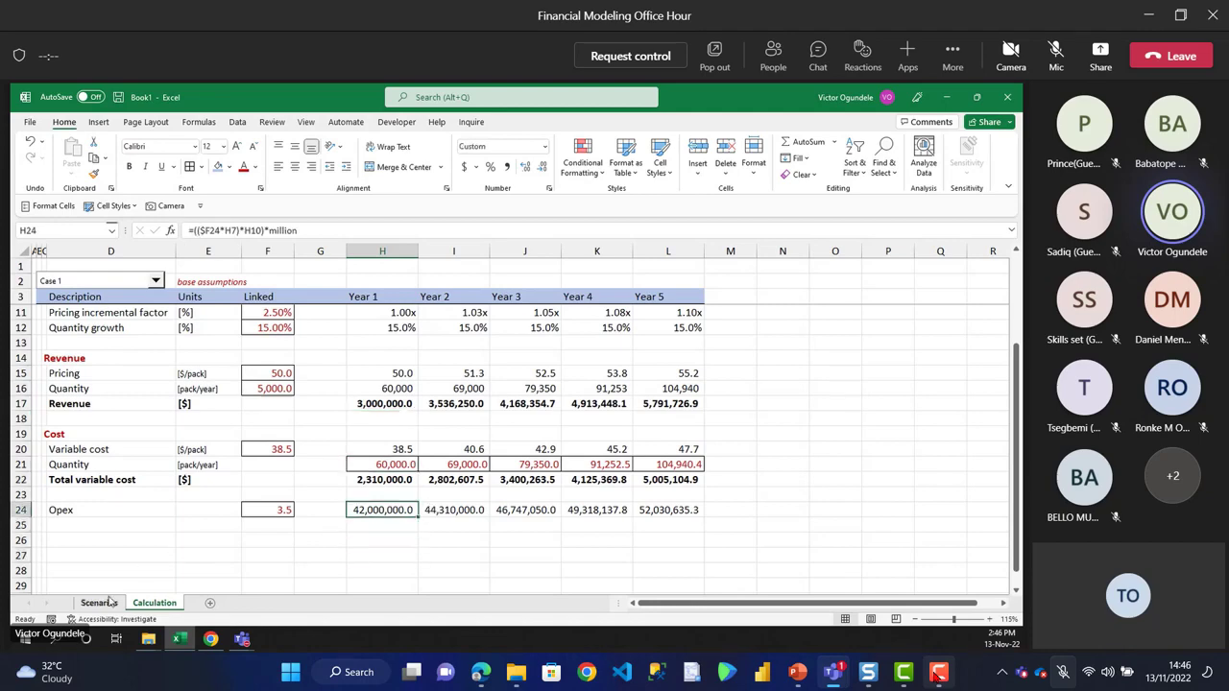
# - Set the monthly opex cost in use, cell G13 on the Scenarios sheet, to 0.75 and return to the Calculation sheet
pyautogui.click(98, 603)
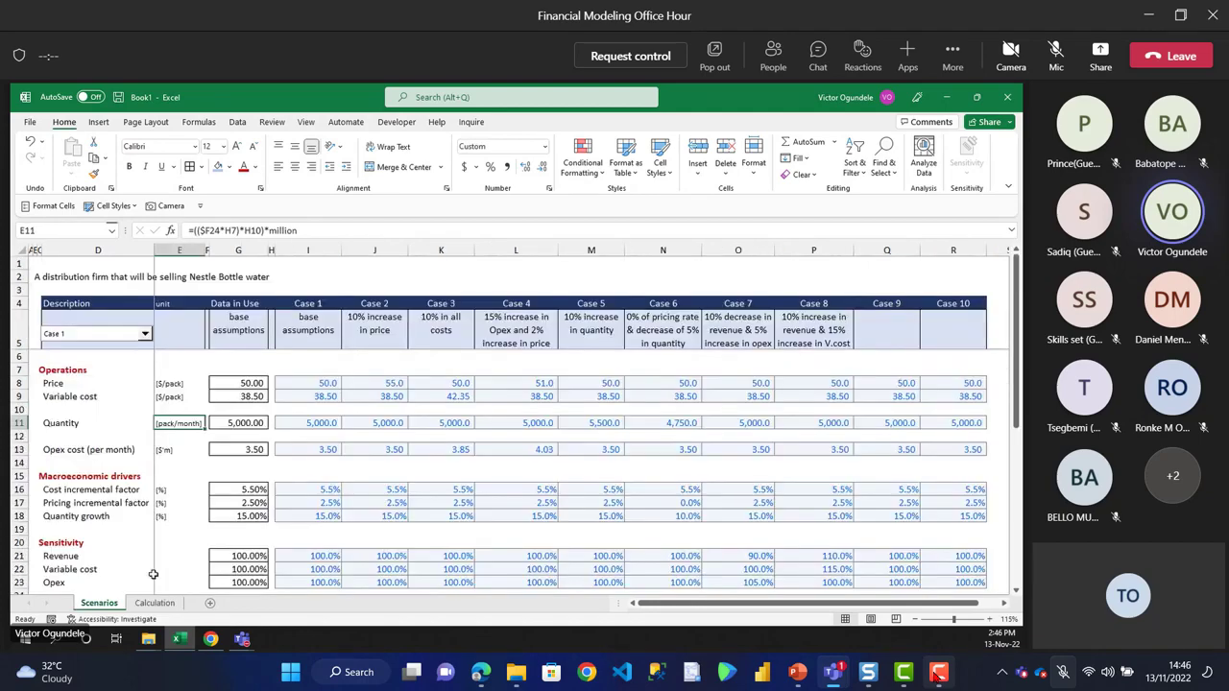
pyautogui.click(247, 448)
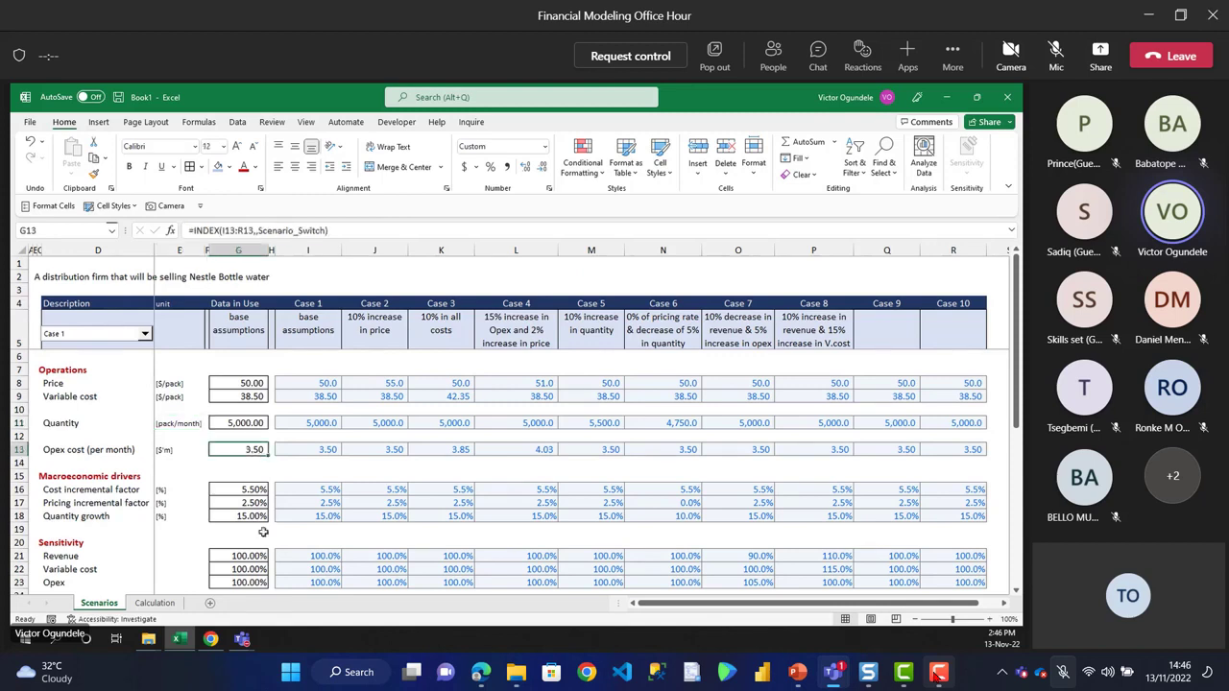
pyautogui.write('0.')
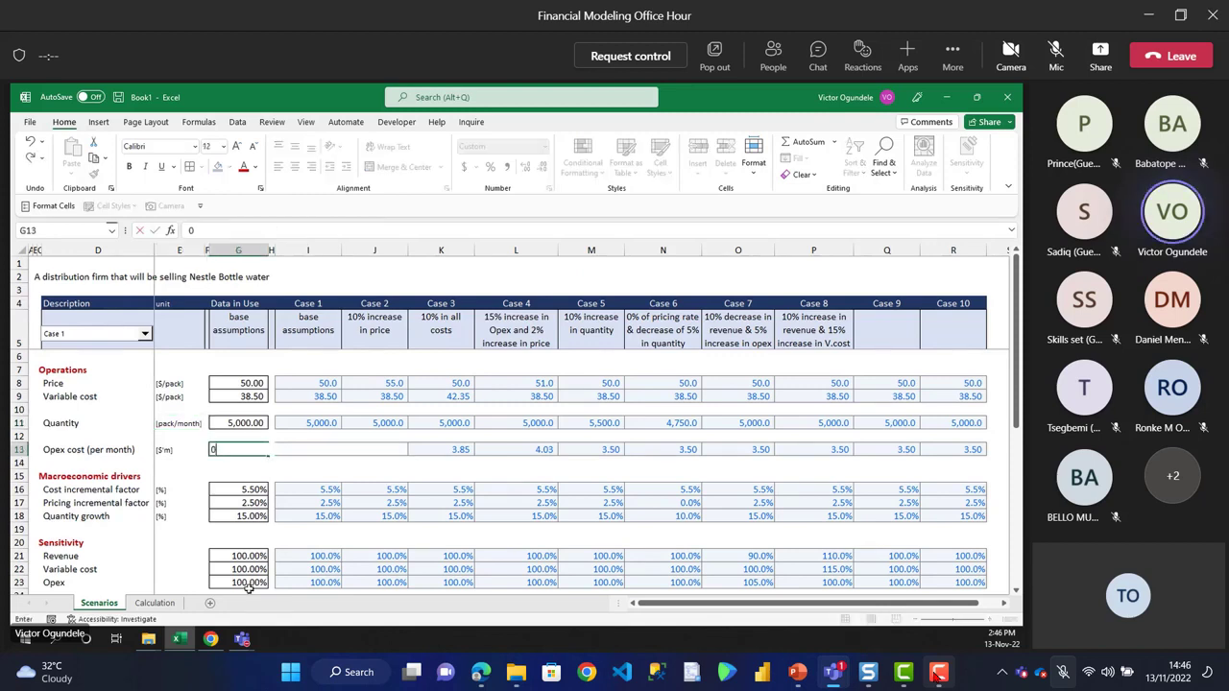
pyautogui.write('75')
pyautogui.hotkey('ctrl', 'Return')
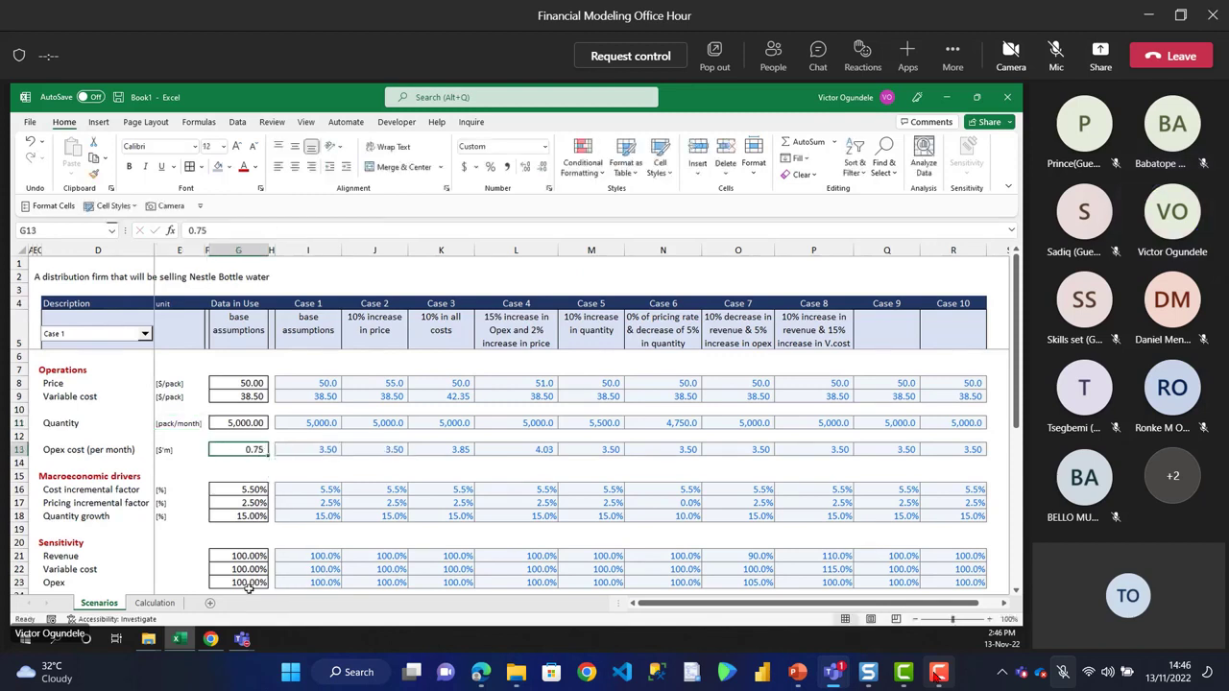
pyautogui.hotkey('ctrl', 'pagedown')
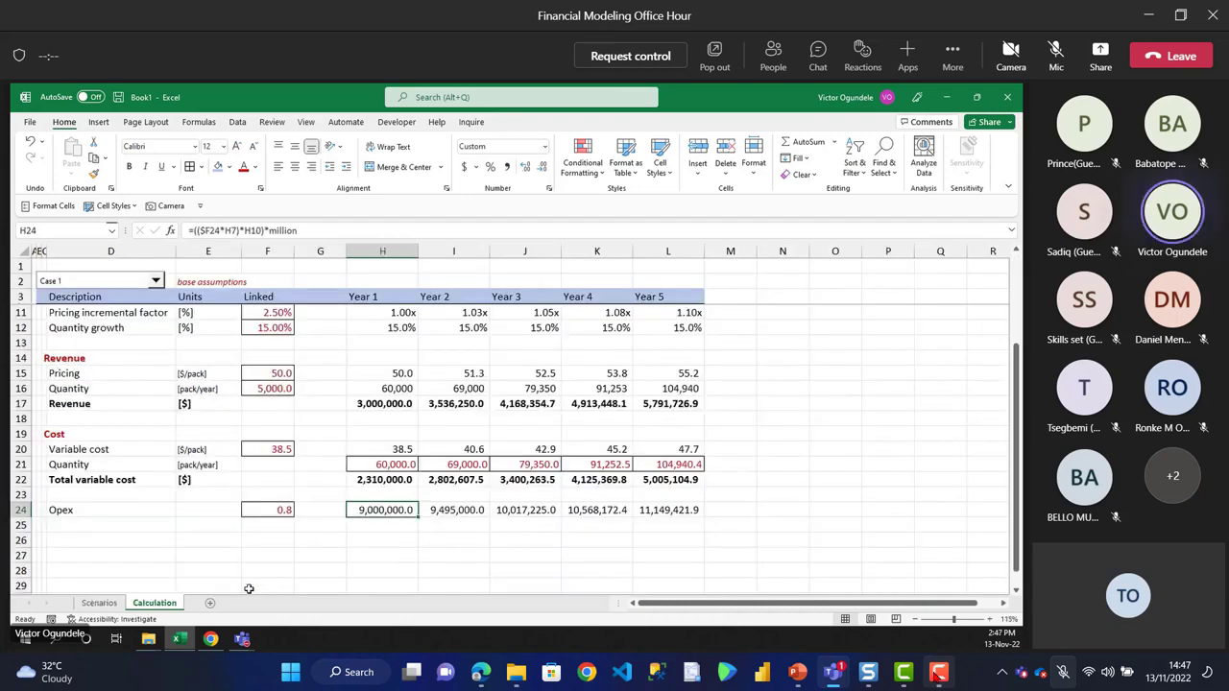
# - Display the linked opex value in F24 of the Calculation sheet with two decimal places
pyautogui.press('Left')
pyautogui.press('Left')
pyautogui.press('Left')
pyautogui.press('Right')
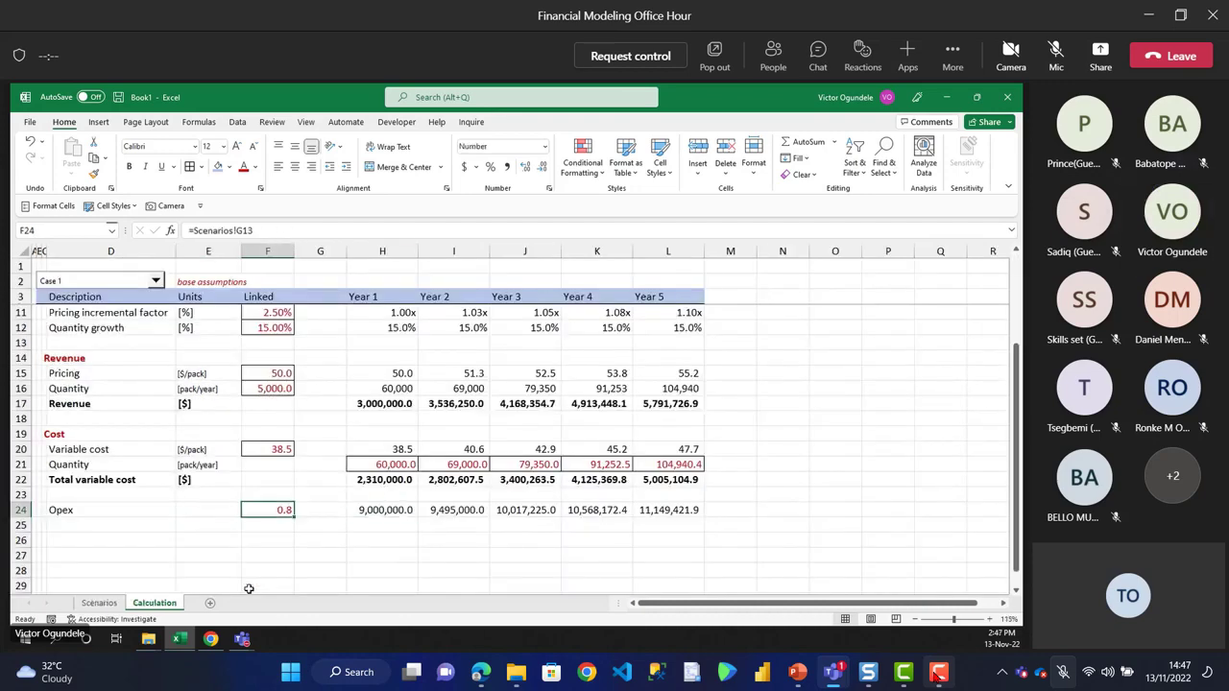
pyautogui.press('alt')
pyautogui.press('o')
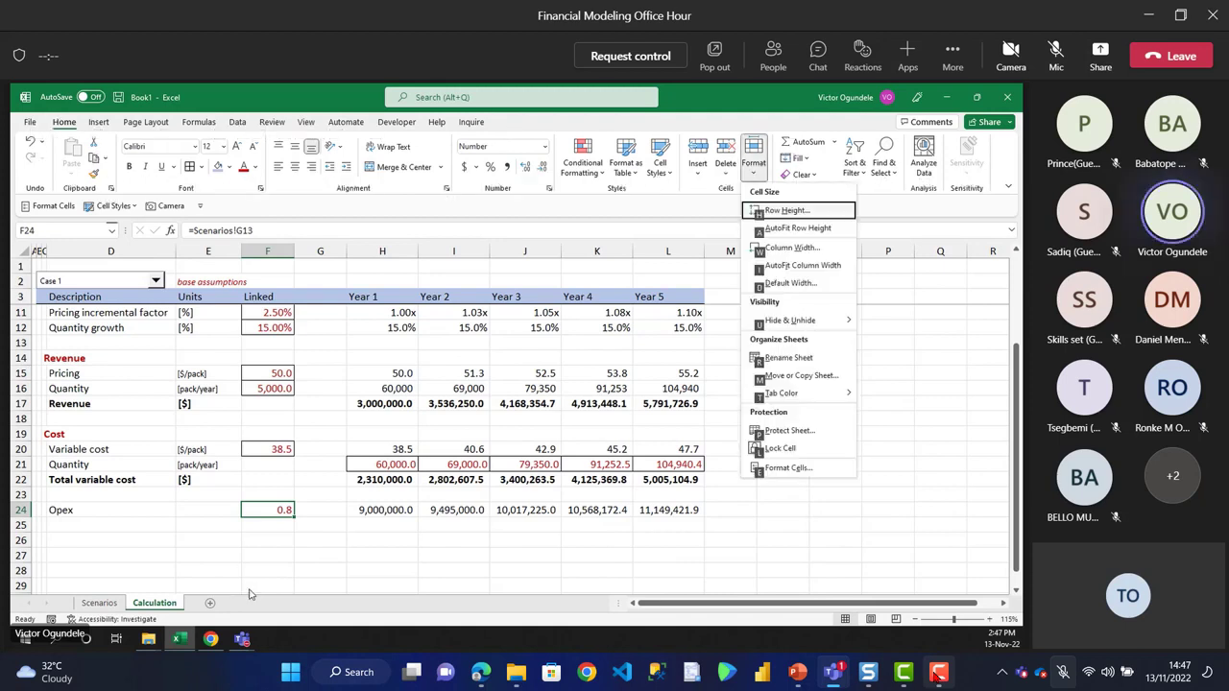
pyautogui.press('Escape')
pyautogui.hotkey('alt', 'h')
pyautogui.press('0')
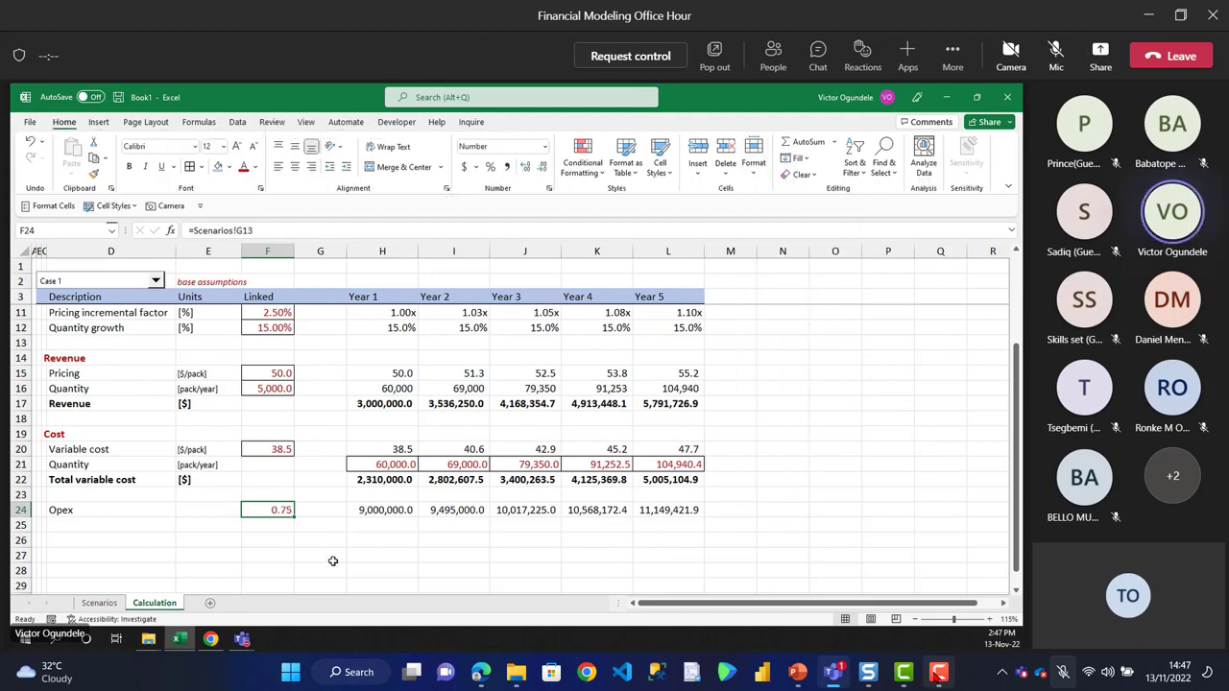
# - Set the monthly opex cost in G13 on the Scenarios sheet to 0.50 and return to the Calculation sheet
pyautogui.click(97, 602)
pyautogui.press('F2')
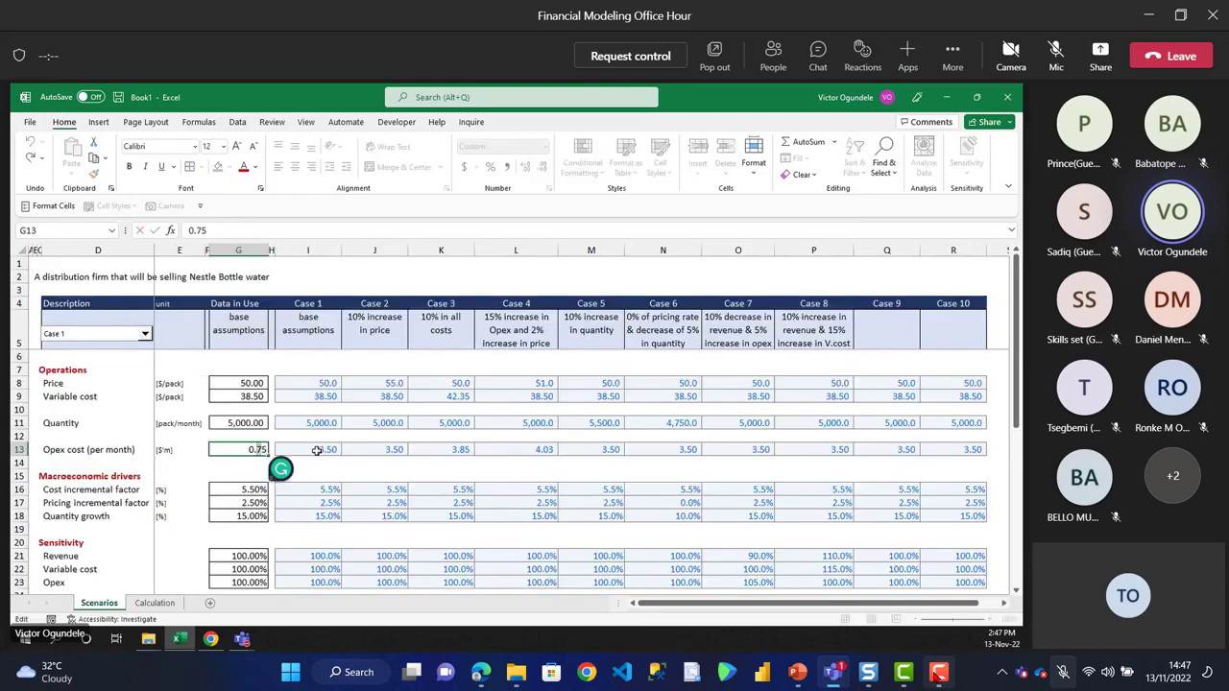
pyautogui.press('BackSpace')
pyautogui.press('BackSpace')
pyautogui.write('50')
pyautogui.hotkey('ctrl', 'Return')
pyautogui.hotkey('ctrl', 'pagedown')
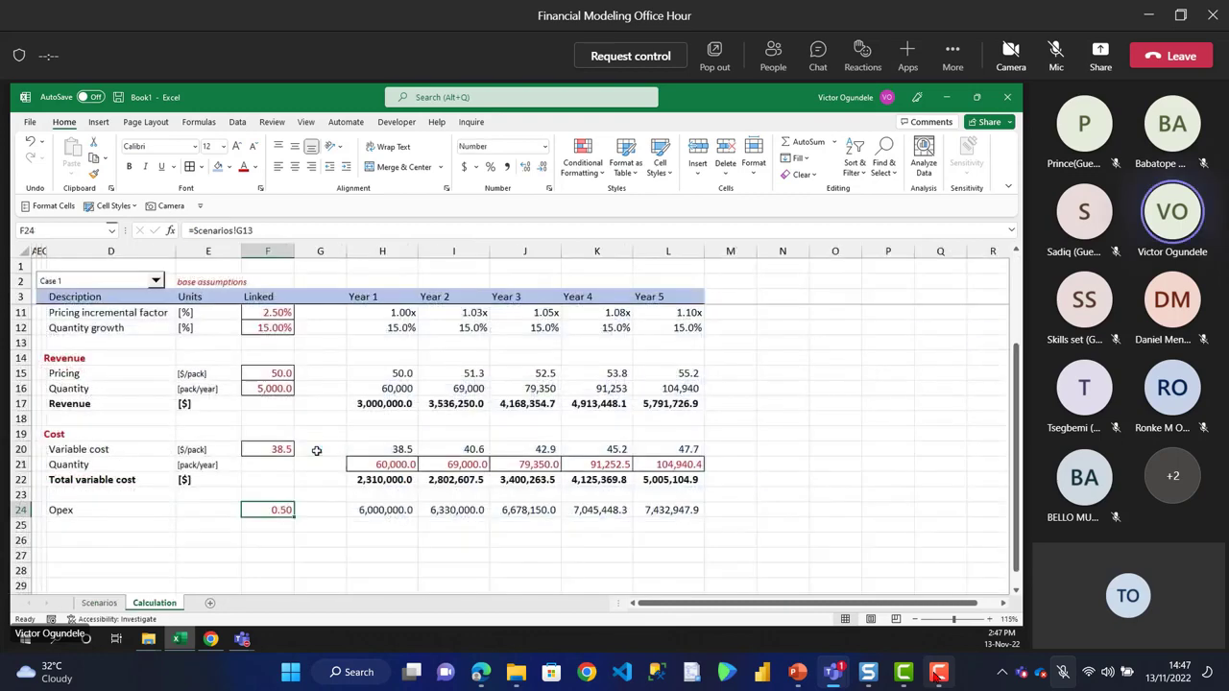
# - Review the Calculation sheet from the opex row back up to the Macroeconomic section
pyautogui.press('Up')
pyautogui.press('Up')
pyautogui.press('Up')
pyautogui.press('Up')
pyautogui.press('Up')
pyautogui.press('Up')
pyautogui.press('Up')
pyautogui.press('Up')
pyautogui.press('Up')
pyautogui.press('Up')
pyautogui.press('Up')
pyautogui.press('Up')
pyautogui.press('Up')
pyautogui.press('Up')
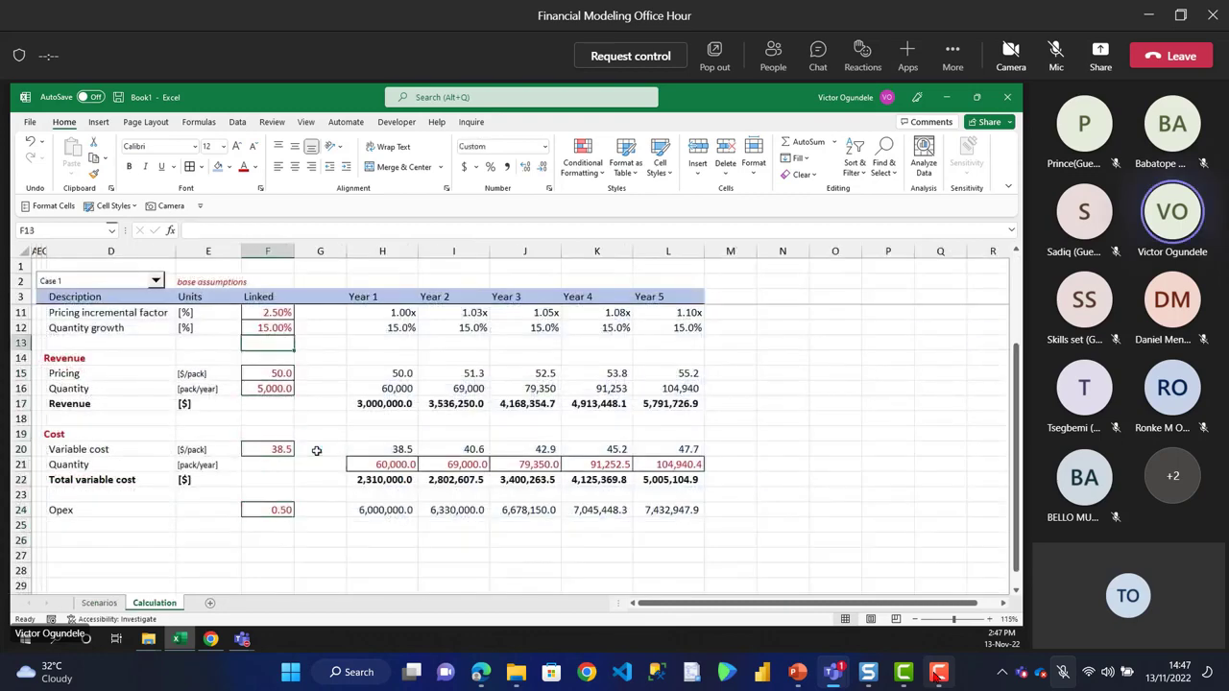
pyautogui.press('Down')
pyautogui.scroll(1, 316, 450)
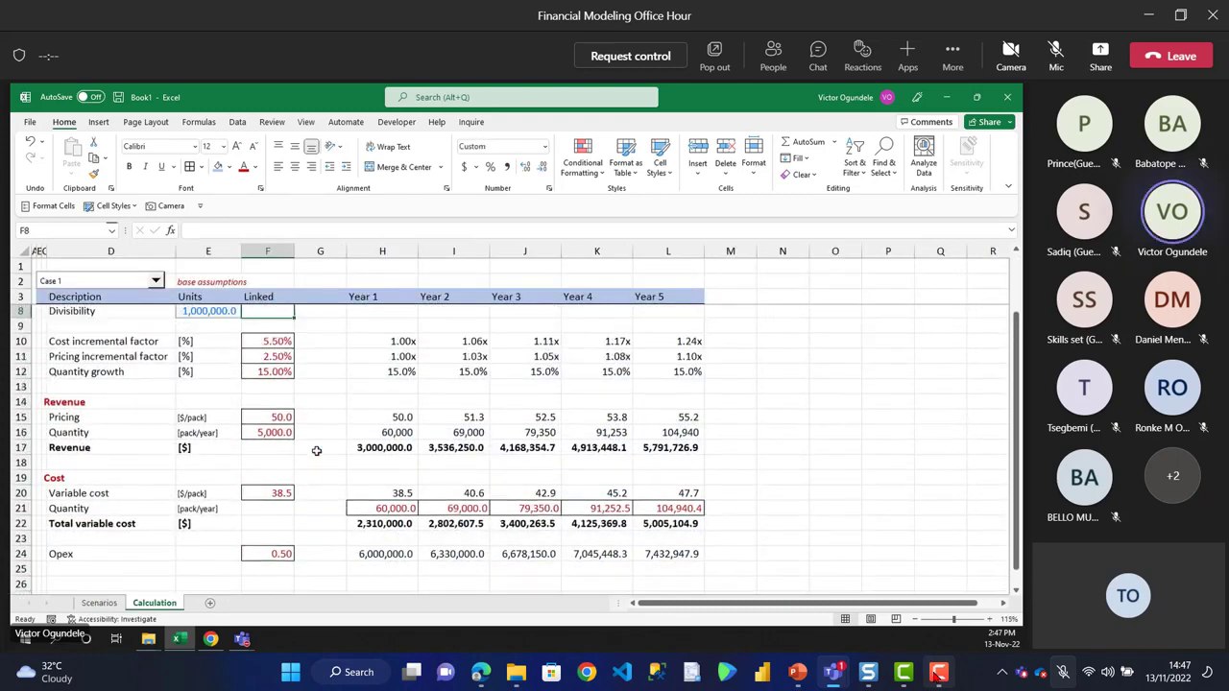
pyautogui.press('Down')
pyautogui.scroll(1, 317, 451)
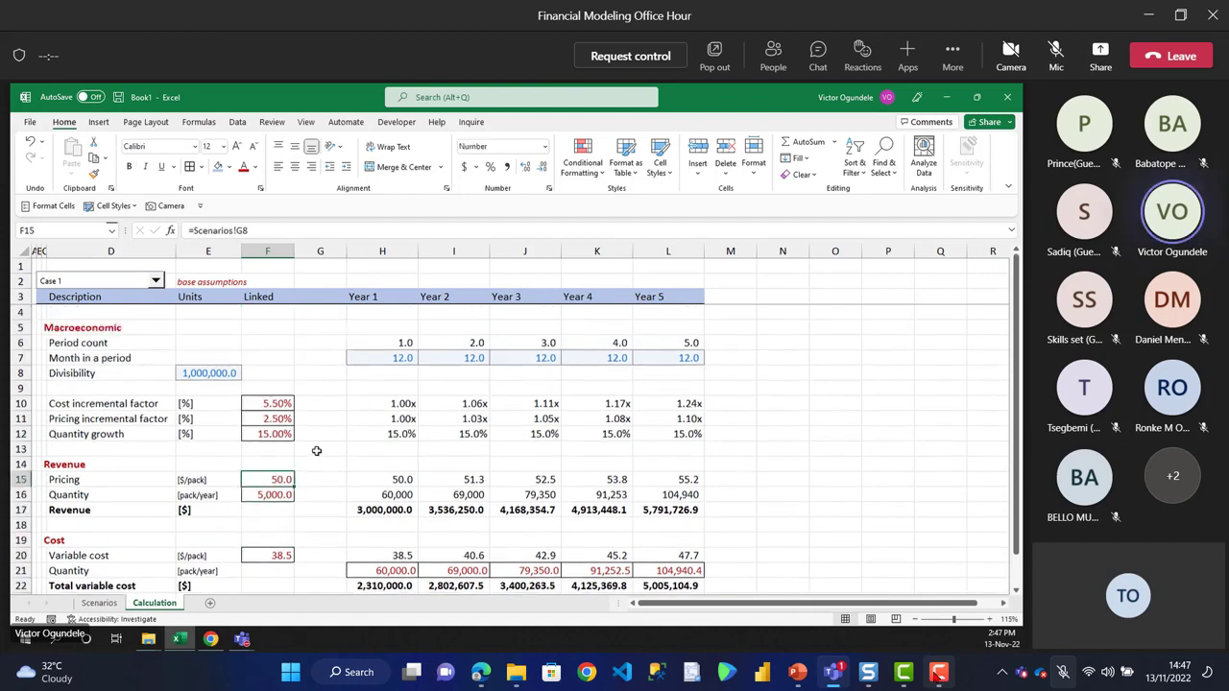
pyautogui.click(307, 329)
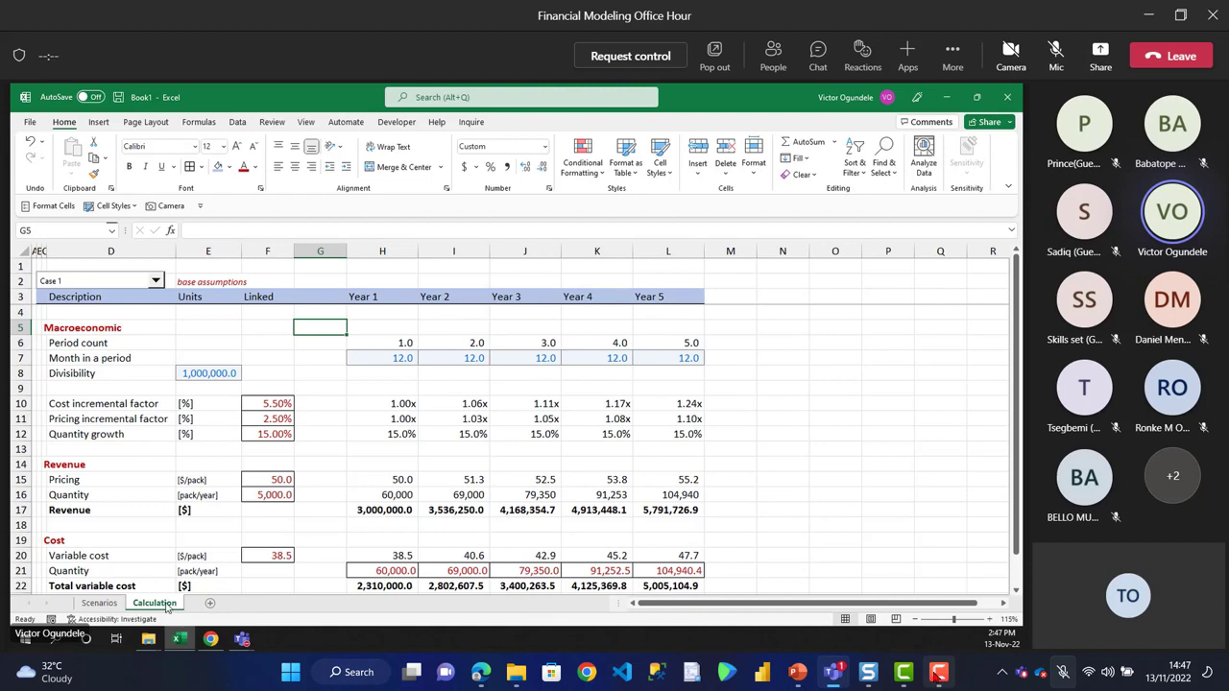
# - Duplicate the Calculation sheet after itself and rename the copy Output
pyautogui.moveTo(195, 602); pyautogui.dragTo(209, 603)
pyautogui.doubleClick(210, 603)
pyautogui.write('Outp')
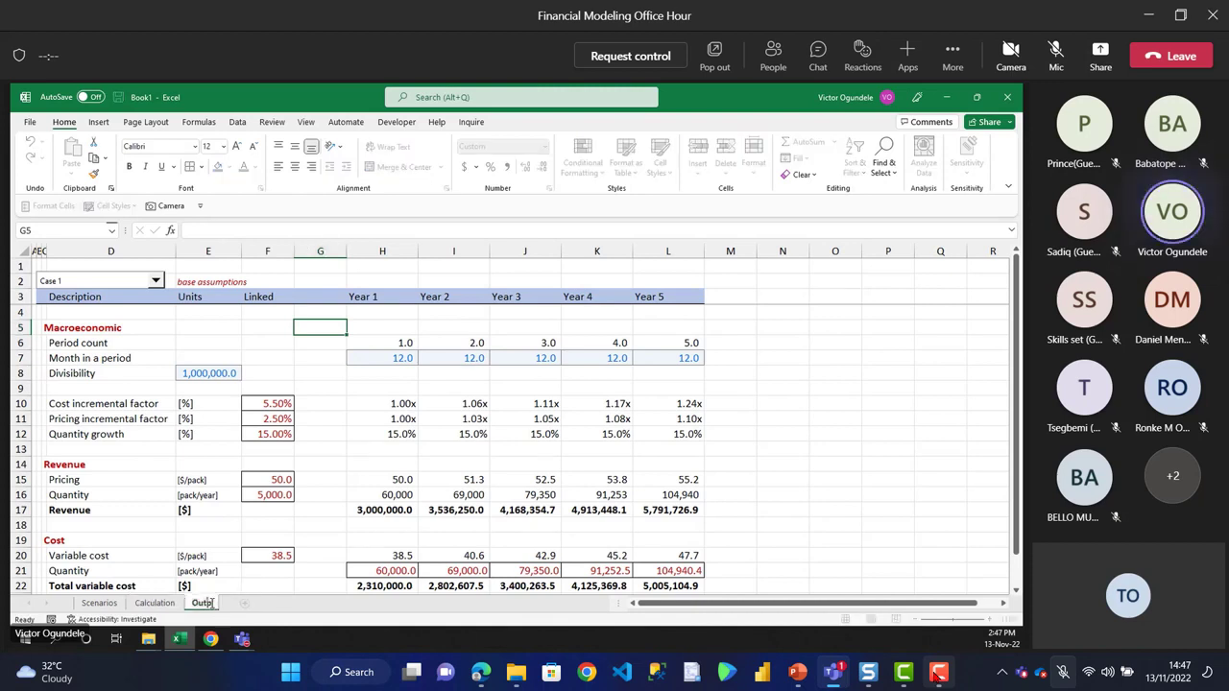
pyautogui.write('ut')
pyautogui.press('Return')
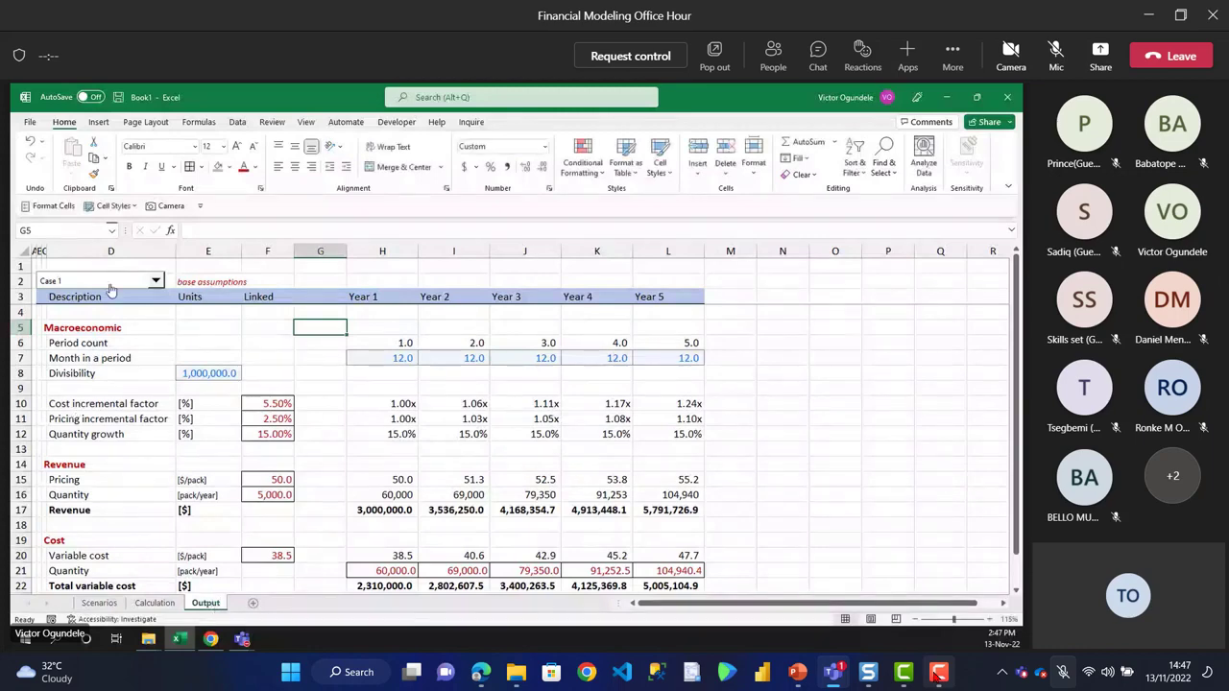
# - Clear the contents of rows 5 to 25 on the Output sheet, keeping the header rows above
pyautogui.click(99, 328)
pyautogui.hotkey('shift', 'space')
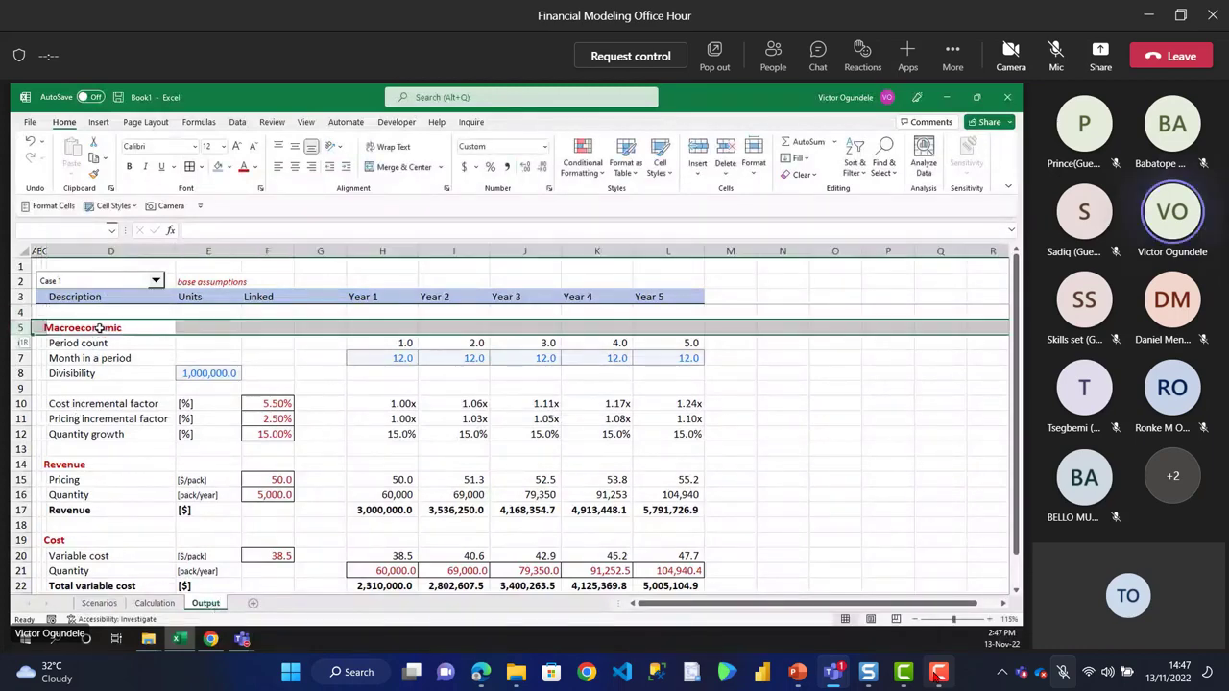
pyautogui.hotkey('shift', 'Down')
pyautogui.hotkey('shift', 'Down')
pyautogui.hotkey('shift', 'Down')
pyautogui.hotkey('shift', 'Down')
pyautogui.hotkey('shift', 'Down')
pyautogui.hotkey('shift', 'Down')
pyautogui.hotkey('shift', 'Down')
pyautogui.hotkey('shift', 'Down')
pyautogui.hotkey('shift', 'Down')
pyautogui.hotkey('shift', 'Down')
pyautogui.hotkey('shift', 'Down')
pyautogui.hotkey('shift', 'Down')
pyautogui.hotkey('shift', 'Down')
pyautogui.hotkey('shift', 'Down')
pyautogui.hotkey('shift', 'Down')
pyautogui.hotkey('shift', 'Down')
pyautogui.hotkey('shift', 'Down')
pyautogui.hotkey('shift', 'Down')
pyautogui.hotkey('shift', 'Down')
pyautogui.hotkey('shift', 'Down')
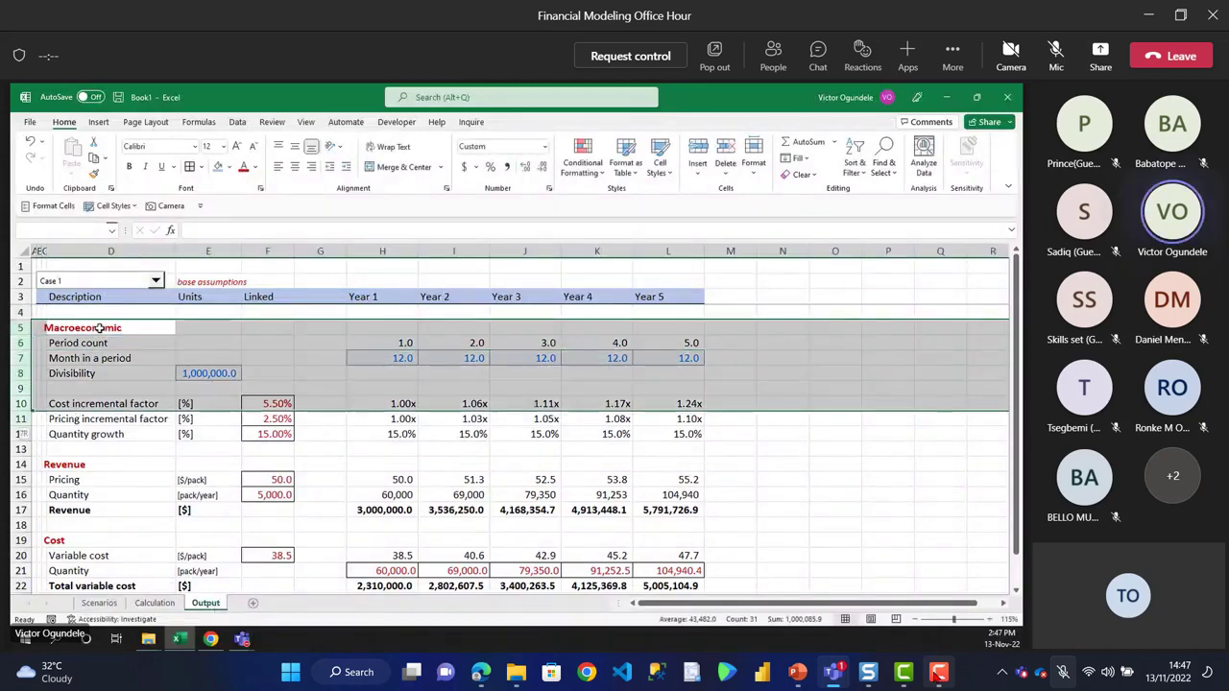
pyautogui.press('Delete')
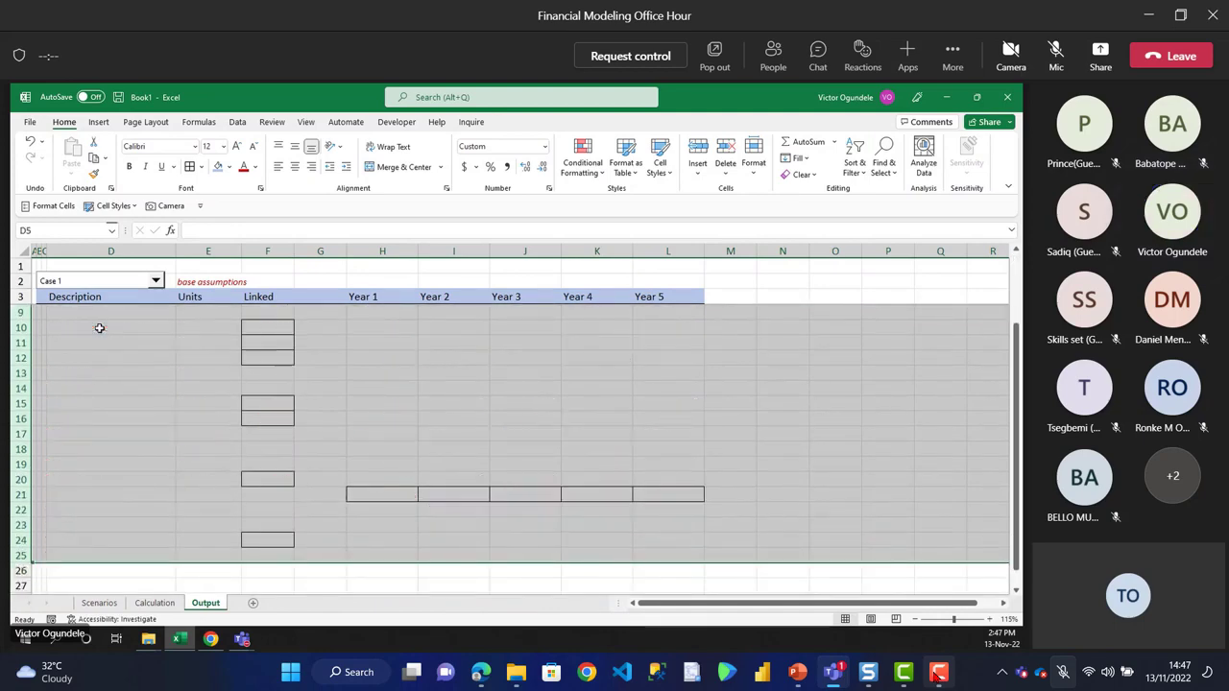
# - Remove all cell borders from rows 5 to 25 of the Output sheet and return to its first unfrozen cell
pyautogui.hotkey('alt', 'h')
pyautogui.press('b')
pyautogui.press('n')
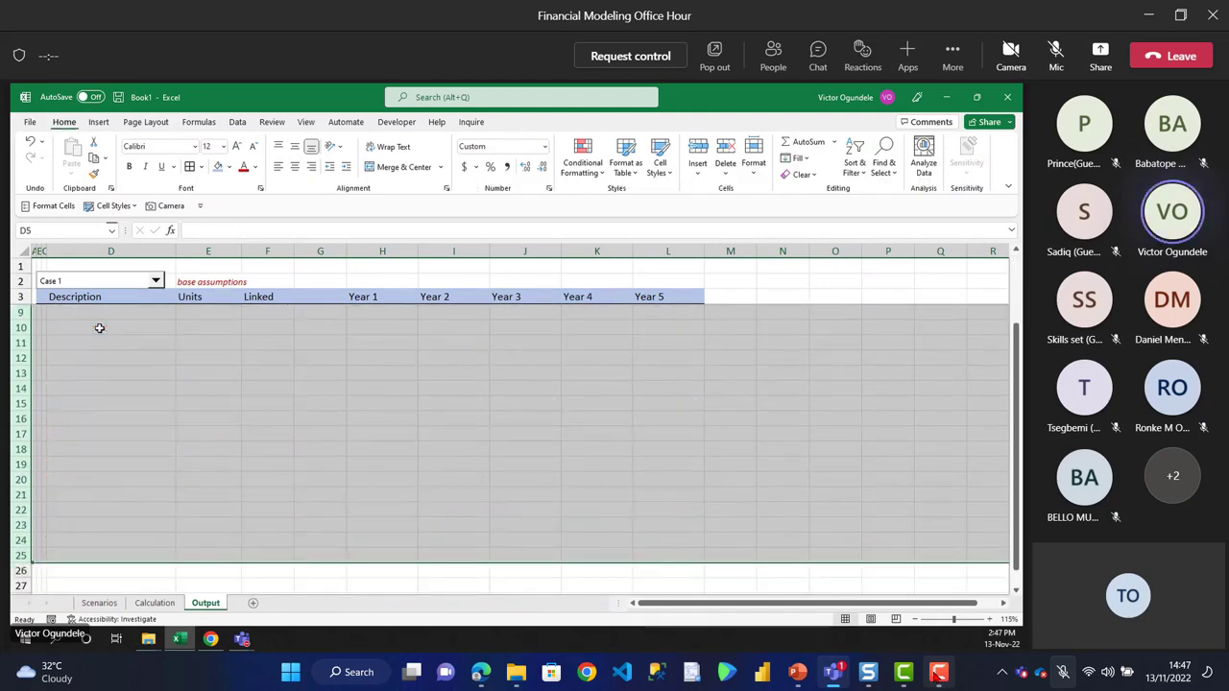
pyautogui.hotkey('ctrl', 'Home')
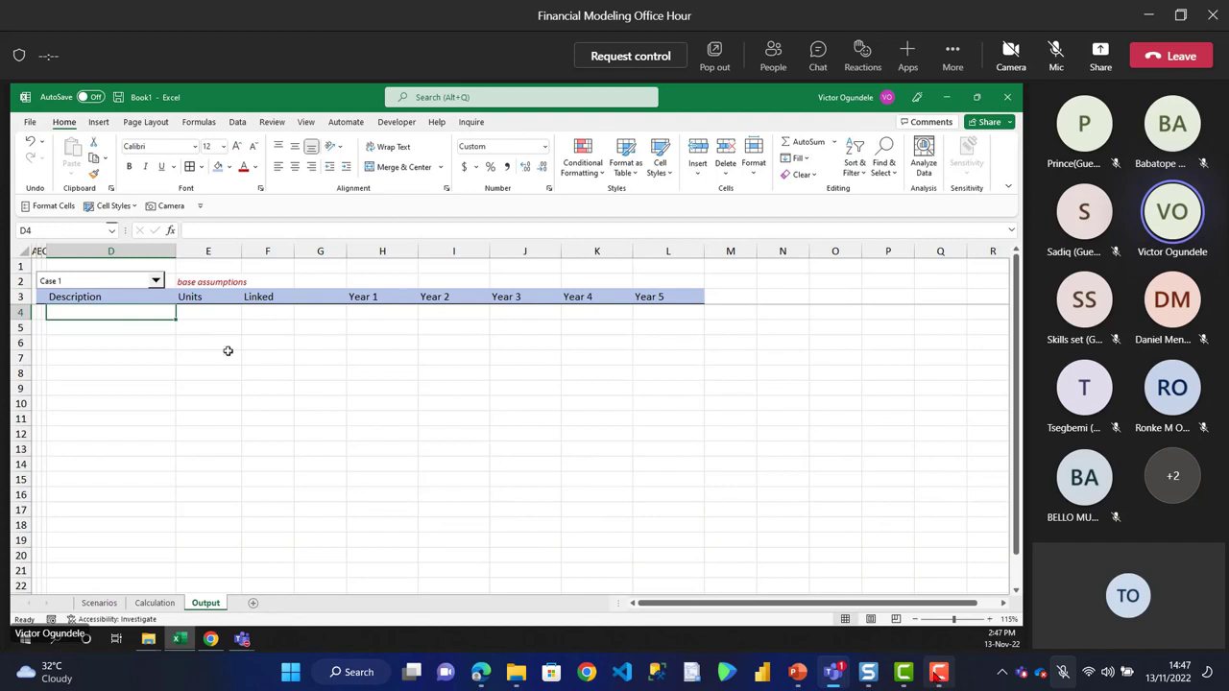
# - Delete the duplicate defined name million scoped to the Output sheet, keeping the workbook-level one that refers to the Calculation sheet
pyautogui.click(209, 123)
pyautogui.click(394, 156)
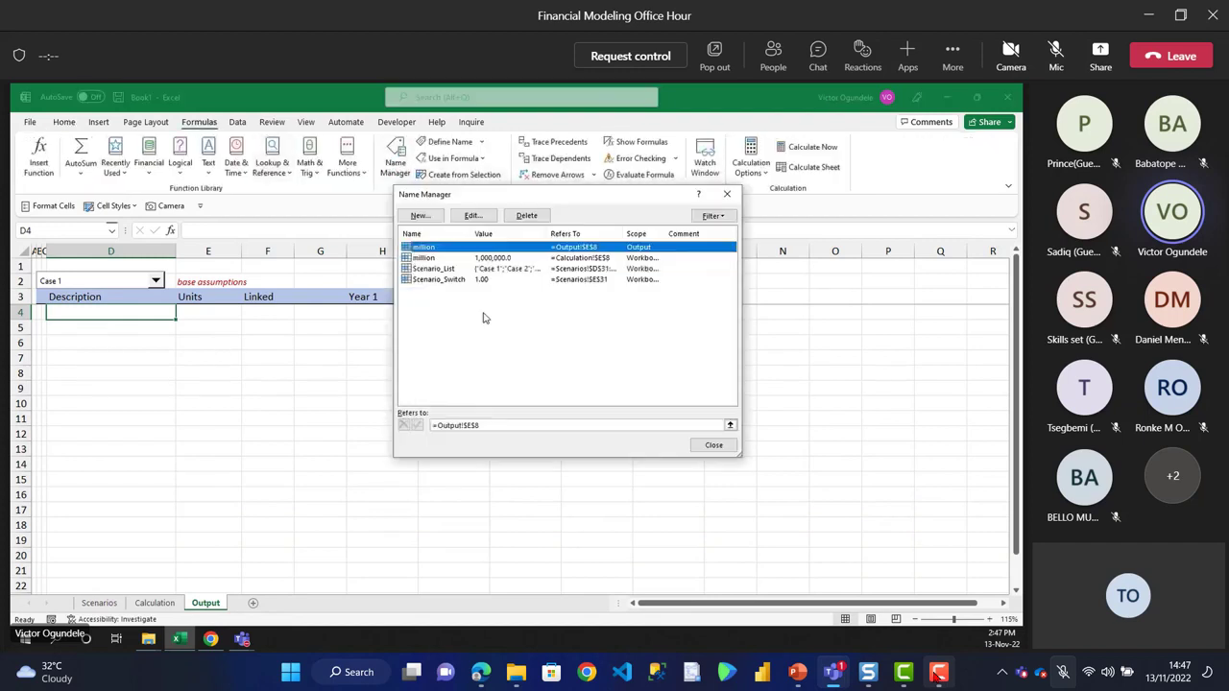
pyautogui.click(441, 259)
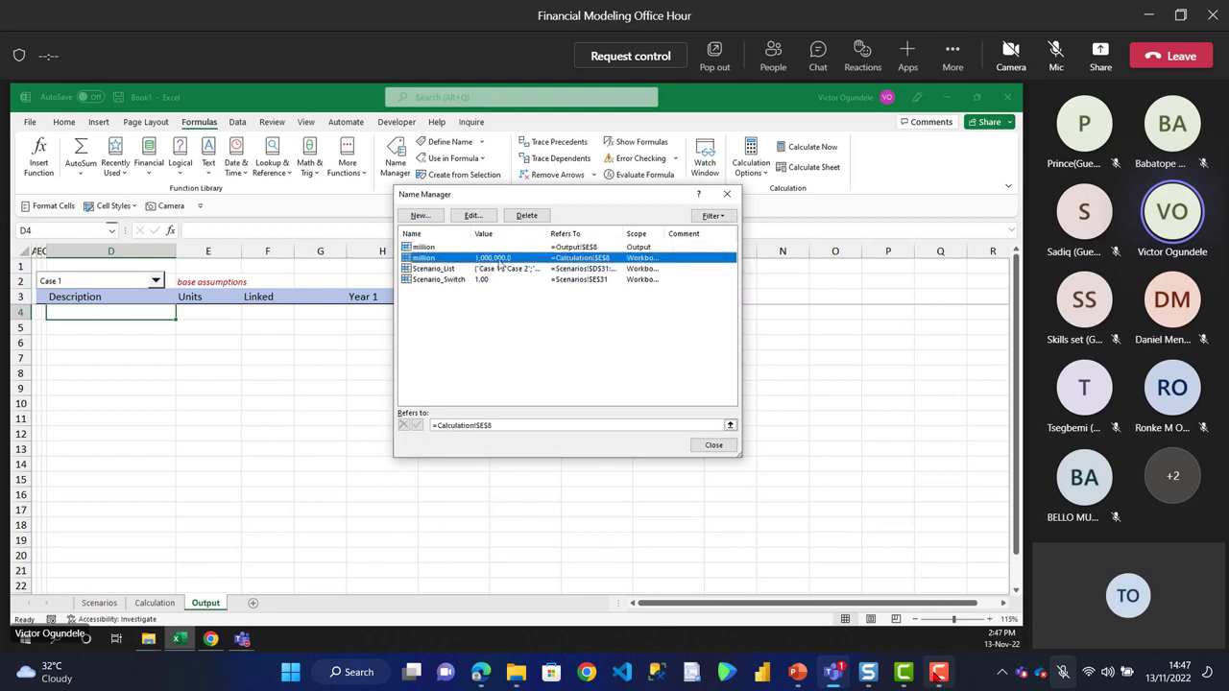
pyautogui.click(494, 246)
pyautogui.click(526, 215)
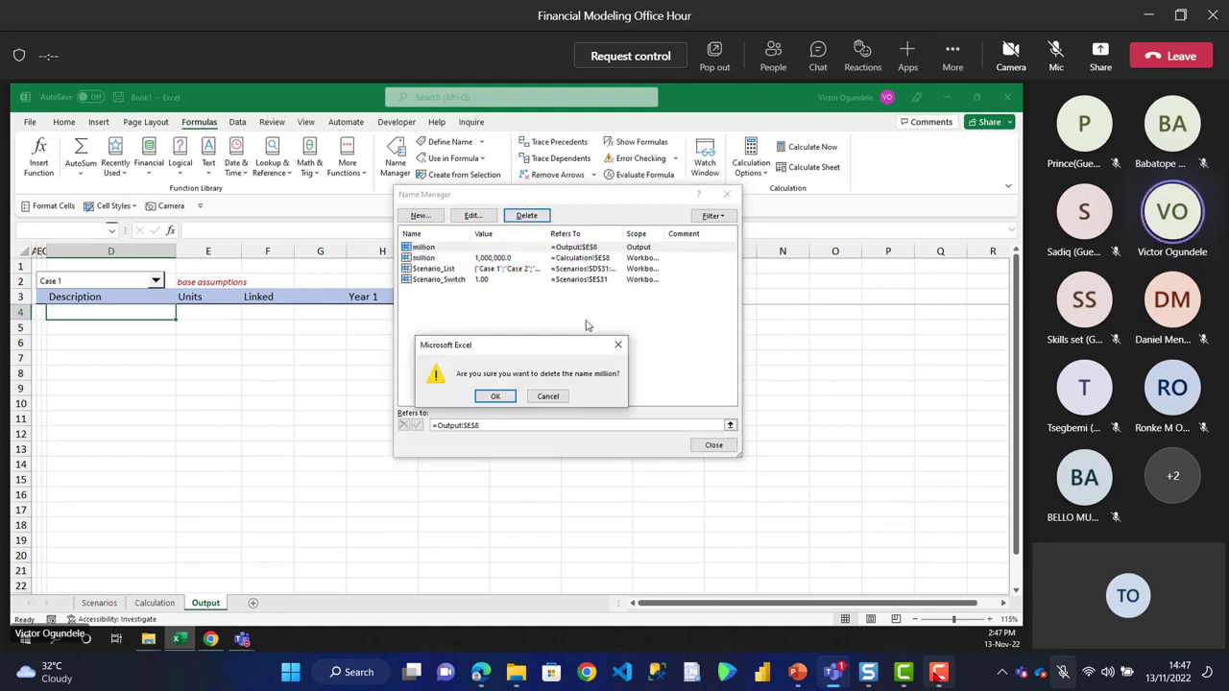
pyautogui.click(497, 397)
pyautogui.click(707, 446)
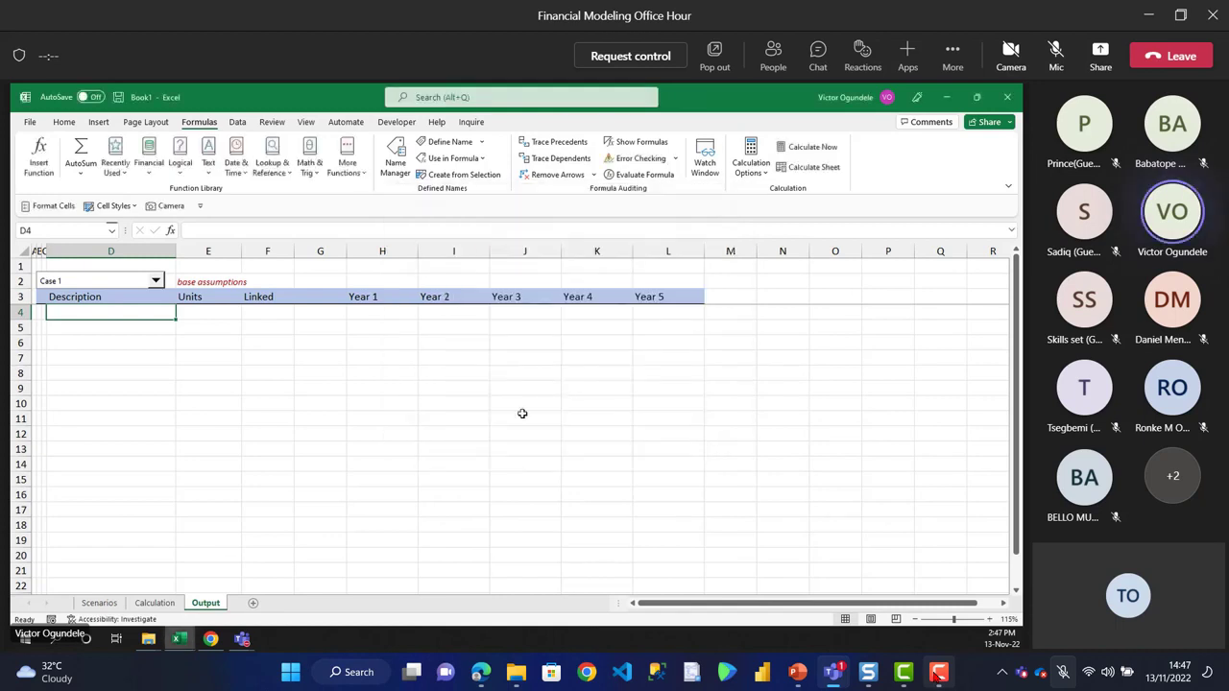
# - Enter the heading Income Statement in B5 of the Output sheet and format it bold and dark red
pyautogui.press('Down')
pyautogui.press('Left')
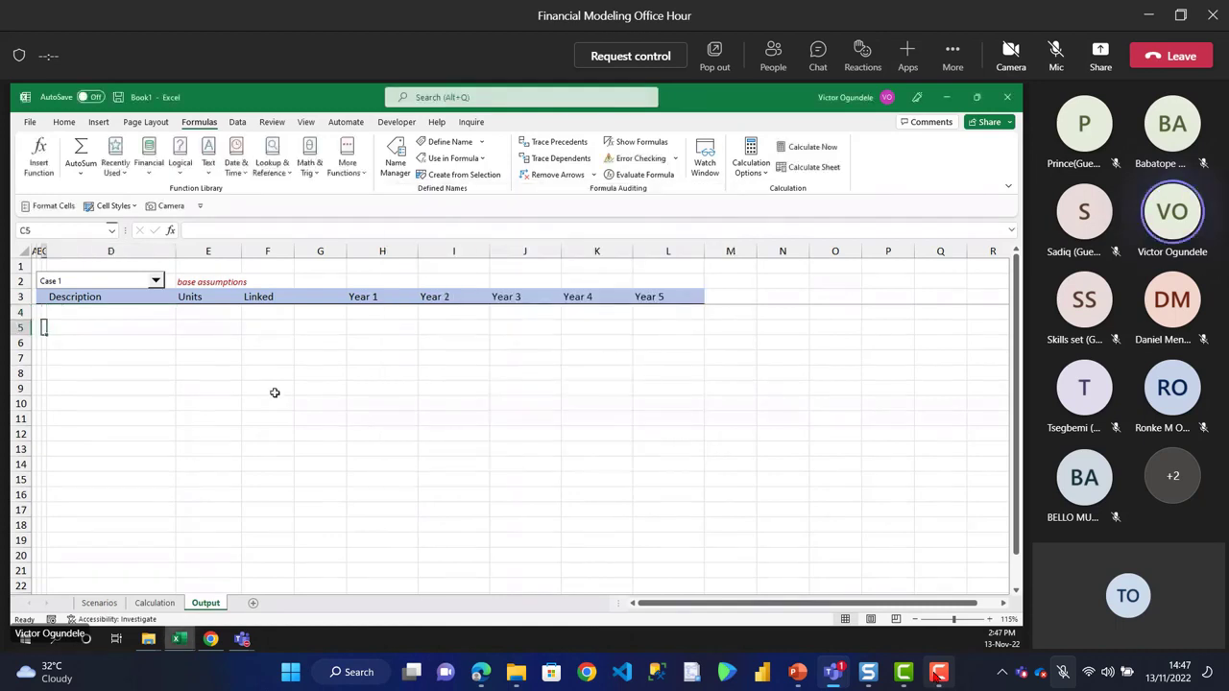
pyautogui.press('Left')
pyautogui.write('Income Statemen')
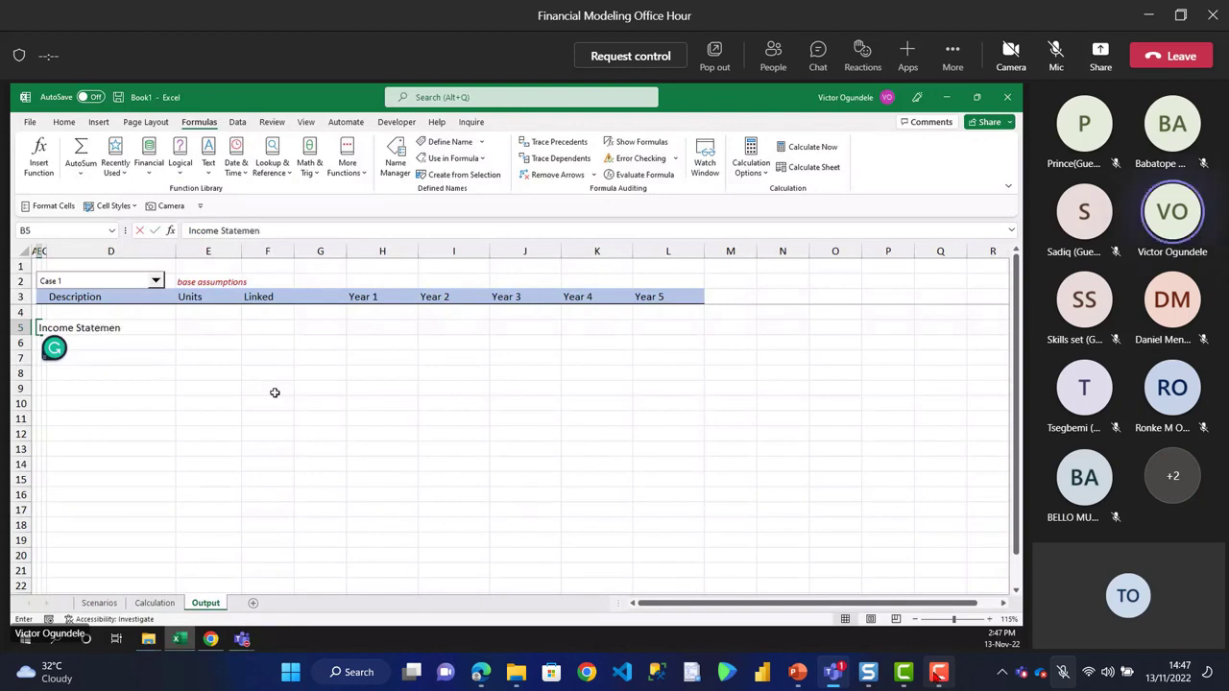
pyautogui.write('t')
pyautogui.hotkey('ctrl', 'Return')
pyautogui.hotkey('ctrl', 'b')
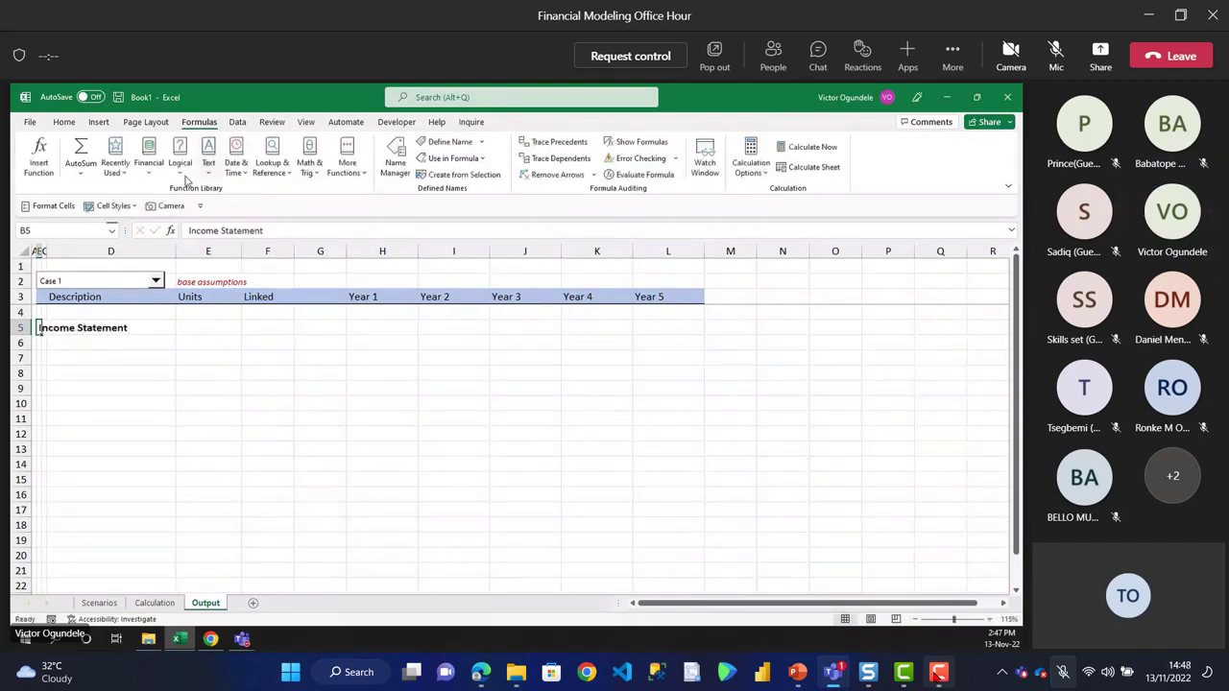
pyautogui.click(63, 123)
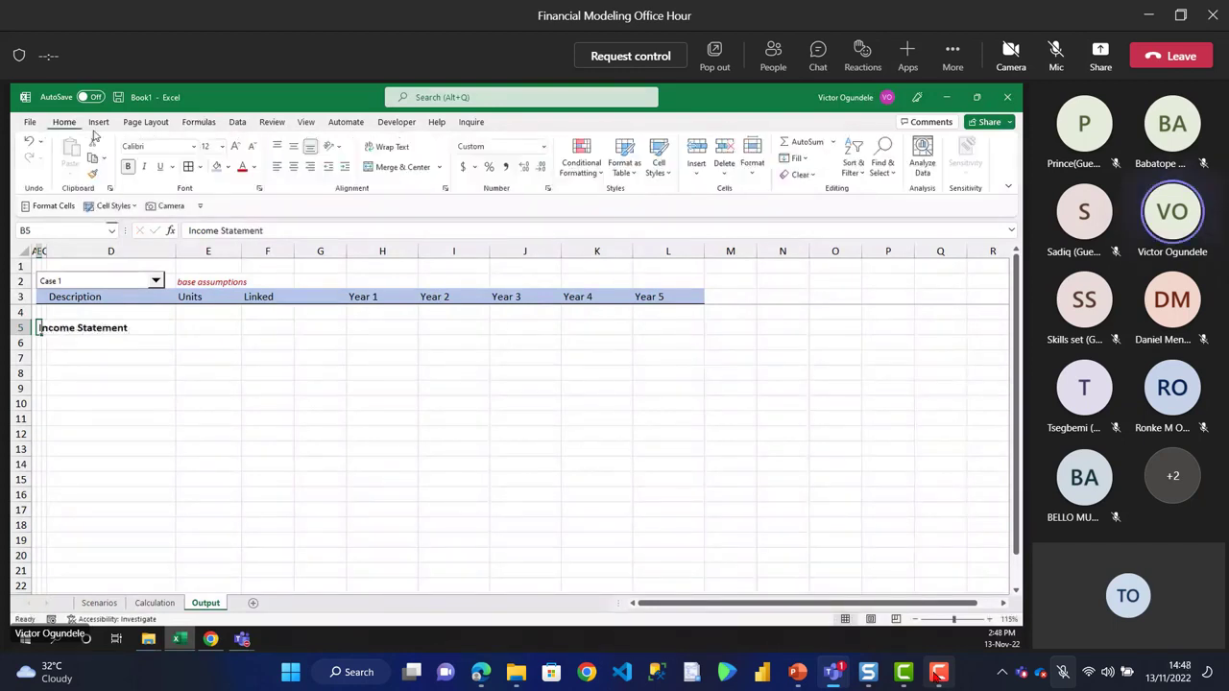
pyautogui.click(243, 167)
# - Enter the line items Revenue, Variable cost, Gross profit, Opex and Profit in D6:D10 under the Income Statement heading
pyautogui.click(77, 348)
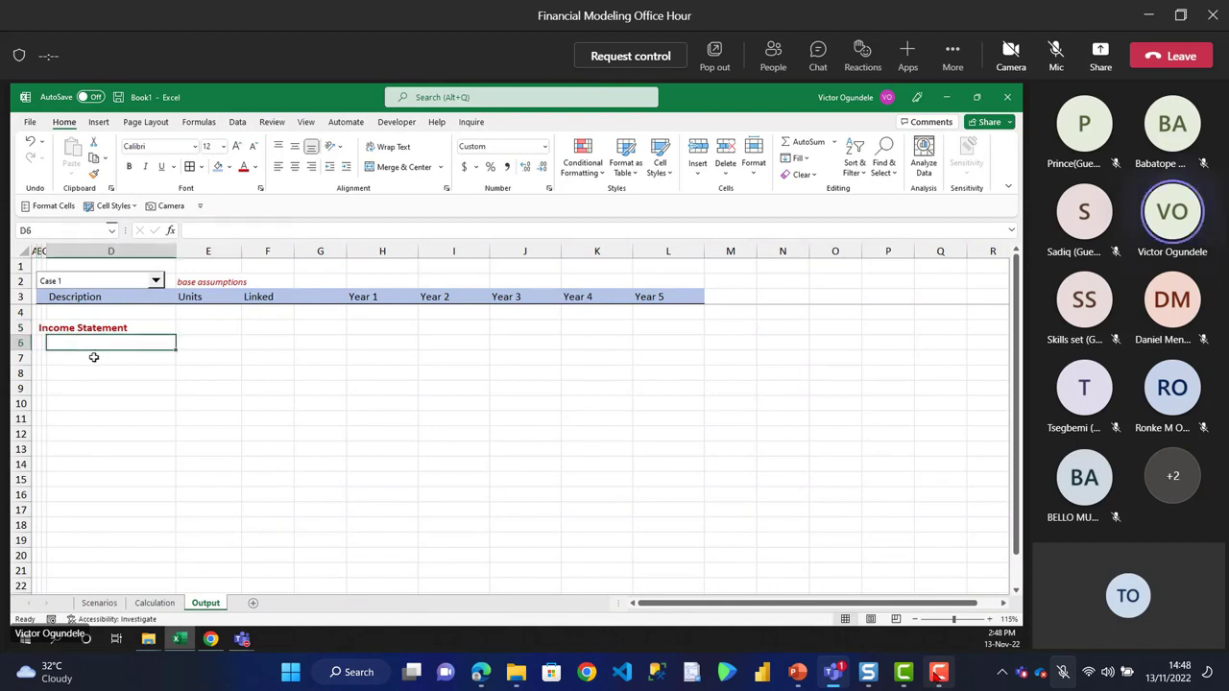
pyautogui.write('Revenue')
pyautogui.press('Return')
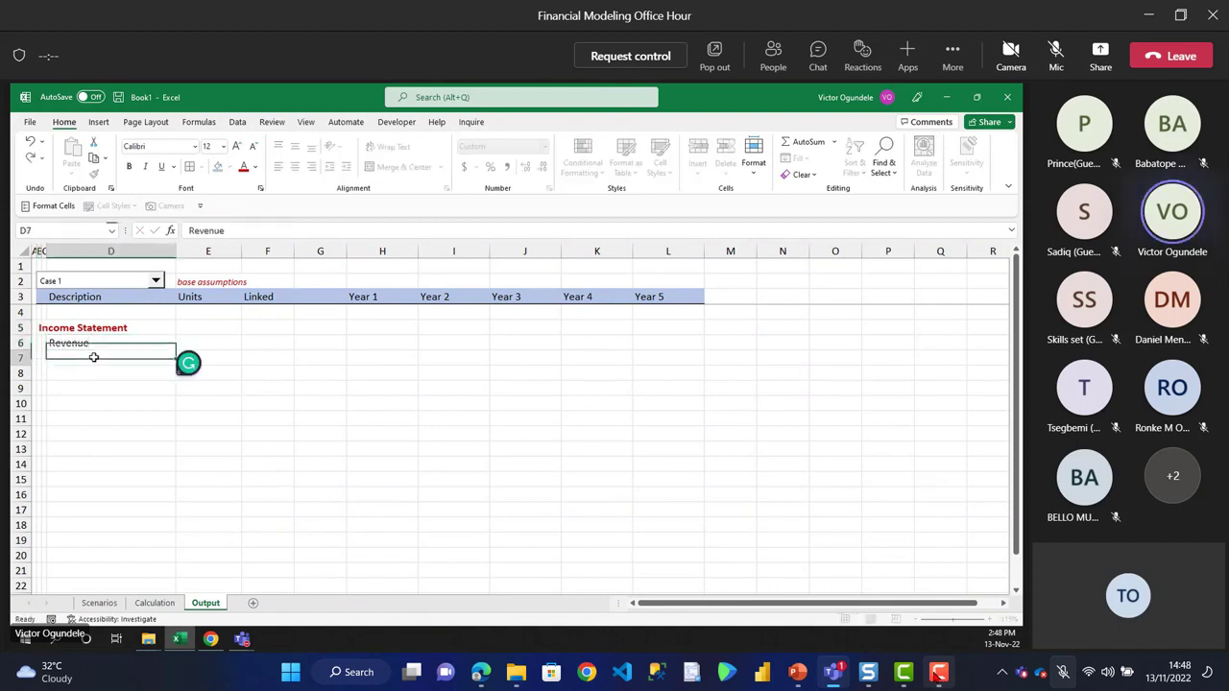
pyautogui.write('Variable cost')
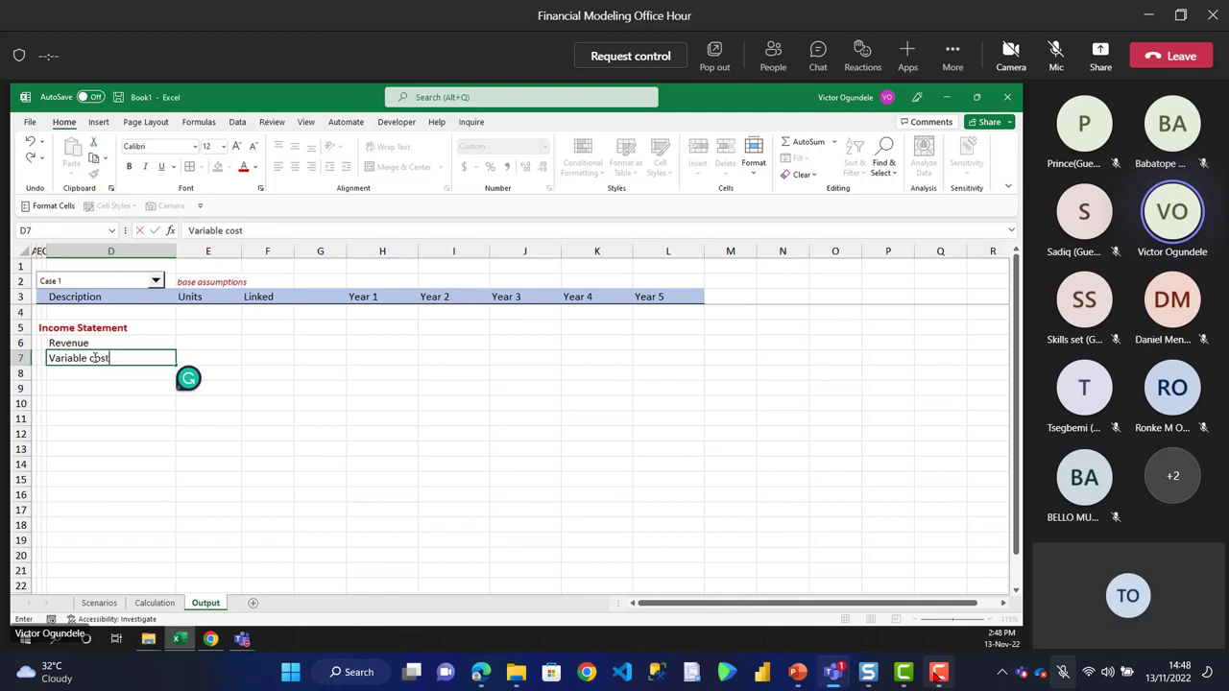
pyautogui.press('Return')
pyautogui.write('Gross p')
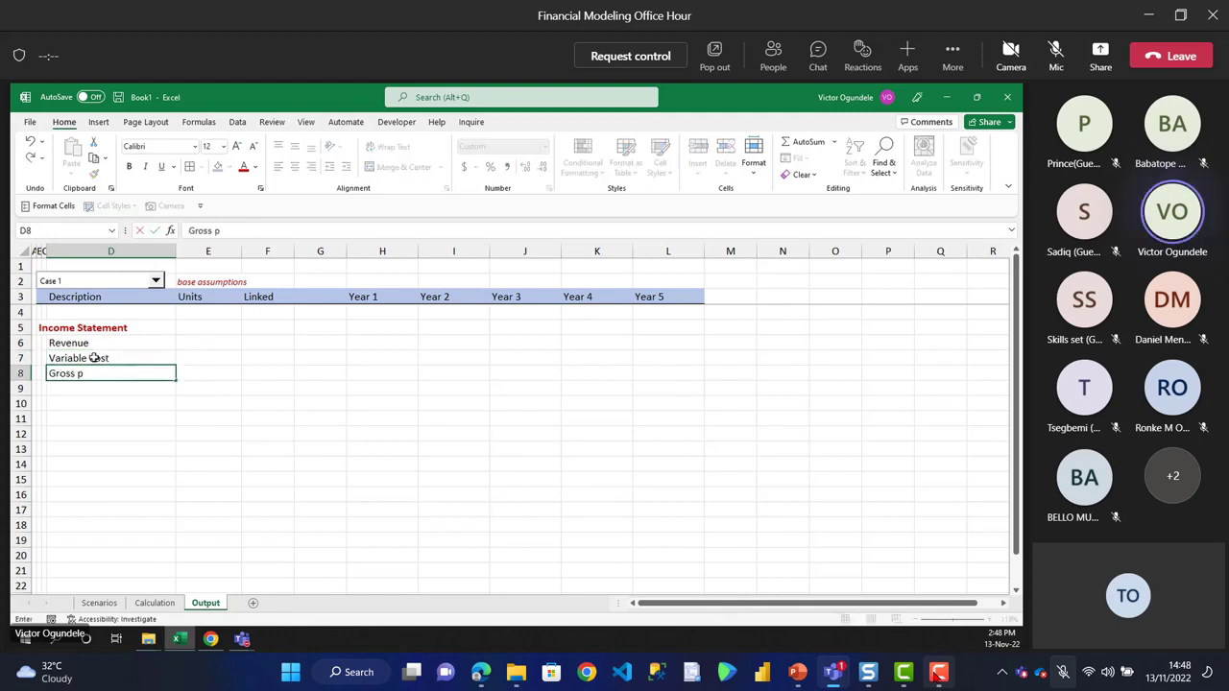
pyautogui.write('rofit')
pyautogui.press('Return')
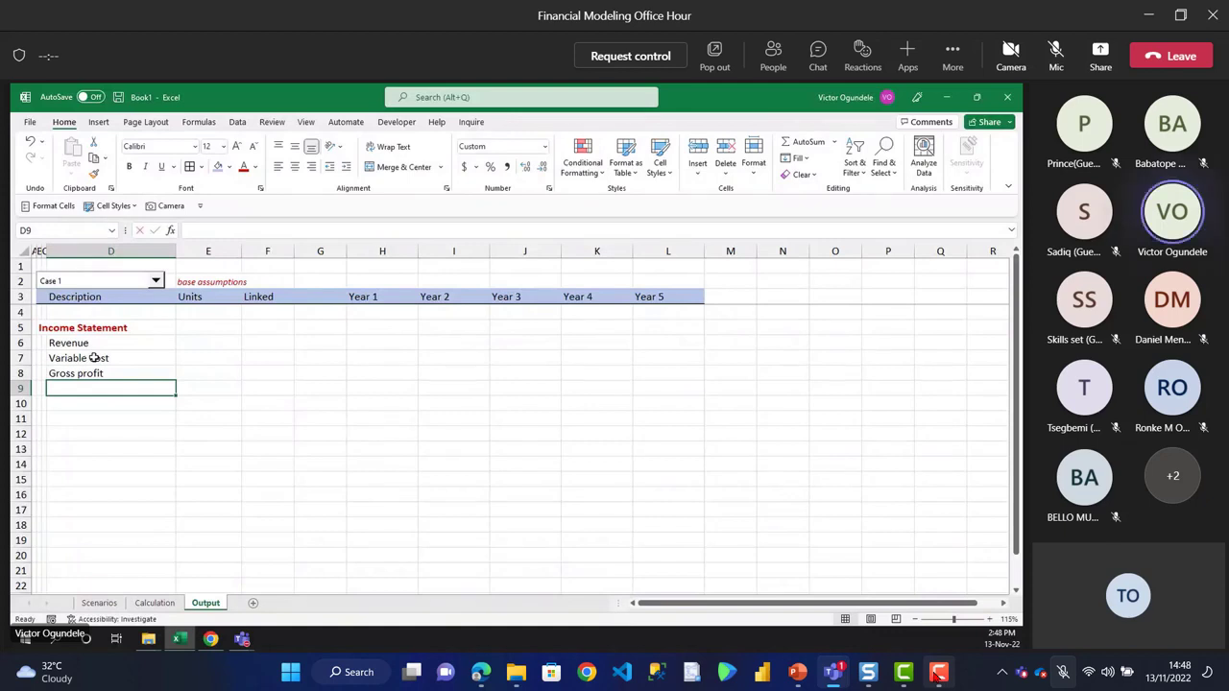
pyautogui.write('Fixed')
pyautogui.press('BackSpace')
pyautogui.press('BackSpace')
pyautogui.press('BackSpace')
pyautogui.press('BackSpace')
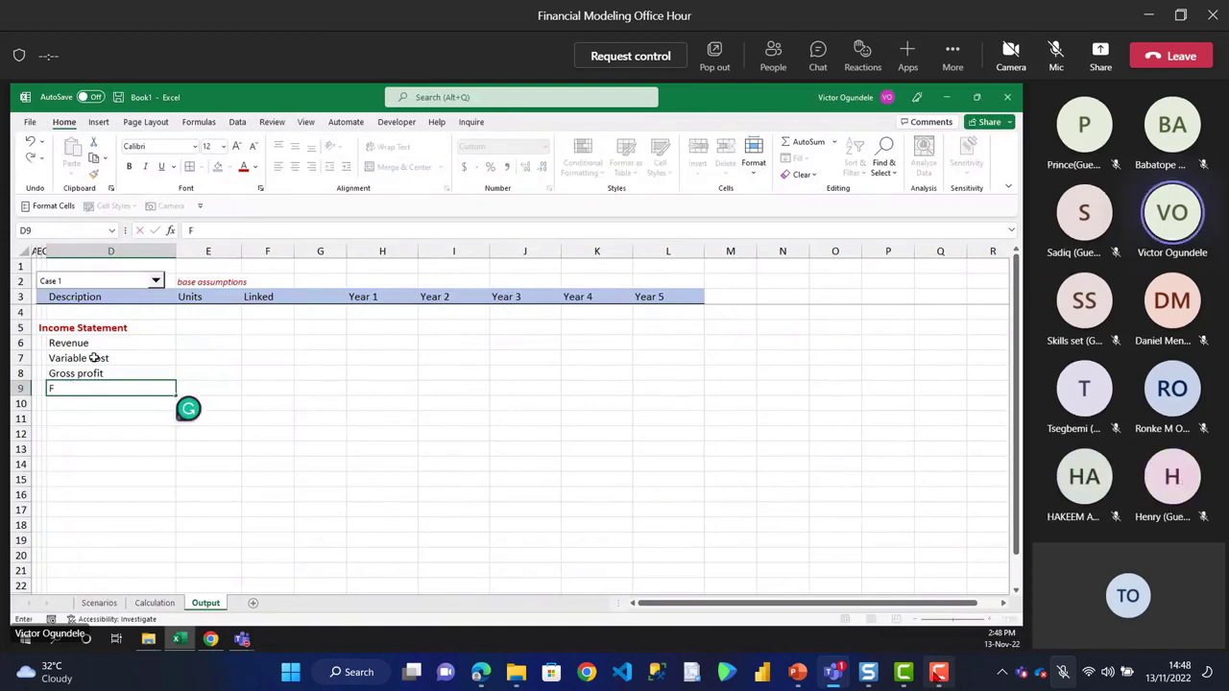
pyautogui.write('Opex')
pyautogui.press('Return')
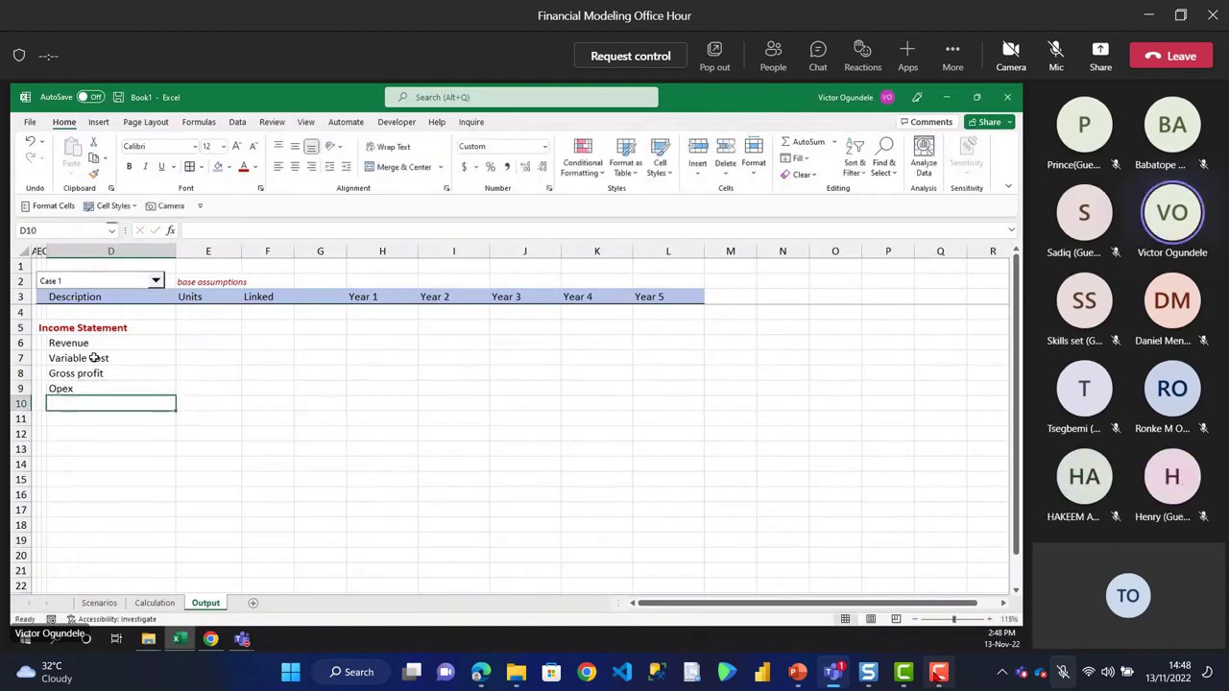
pyautogui.write('Profit')
pyautogui.hotkey('ctrl', 'Return')
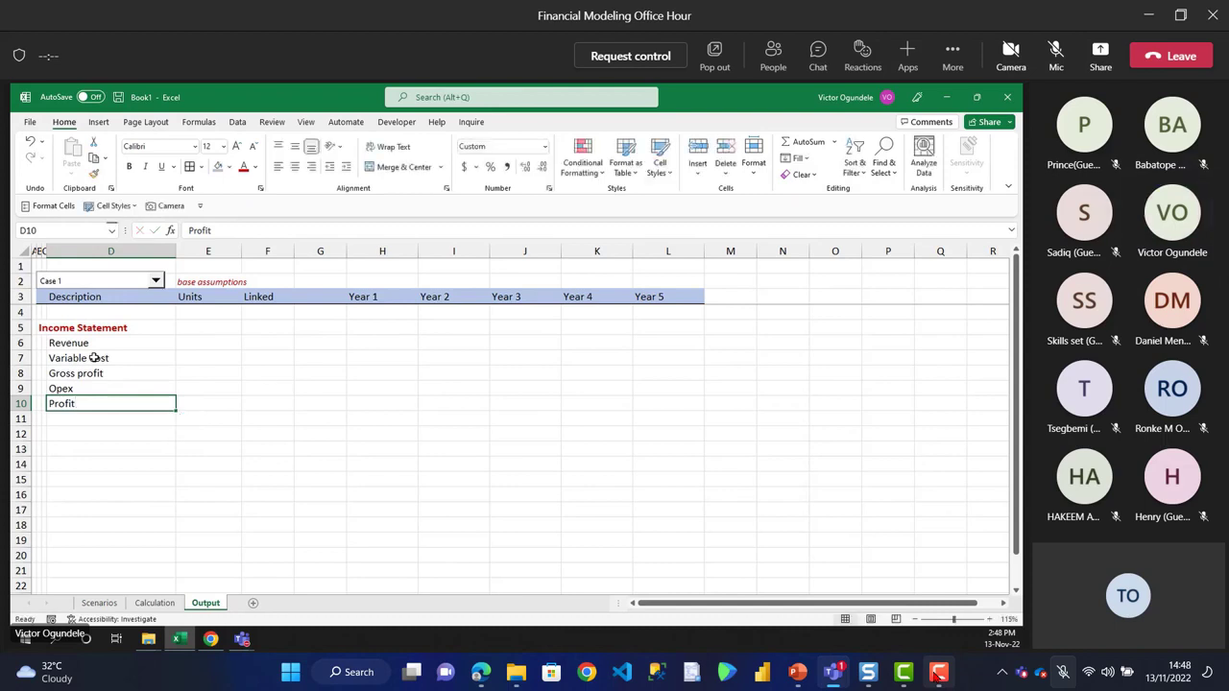
# - Enter the unit [$'m] for Revenue in E6 and fill it down to the Profit row
pyautogui.press('Up')
pyautogui.press('Up')
pyautogui.press('Up')
pyautogui.press('Up')
pyautogui.press('Right')
pyautogui.write('[$')
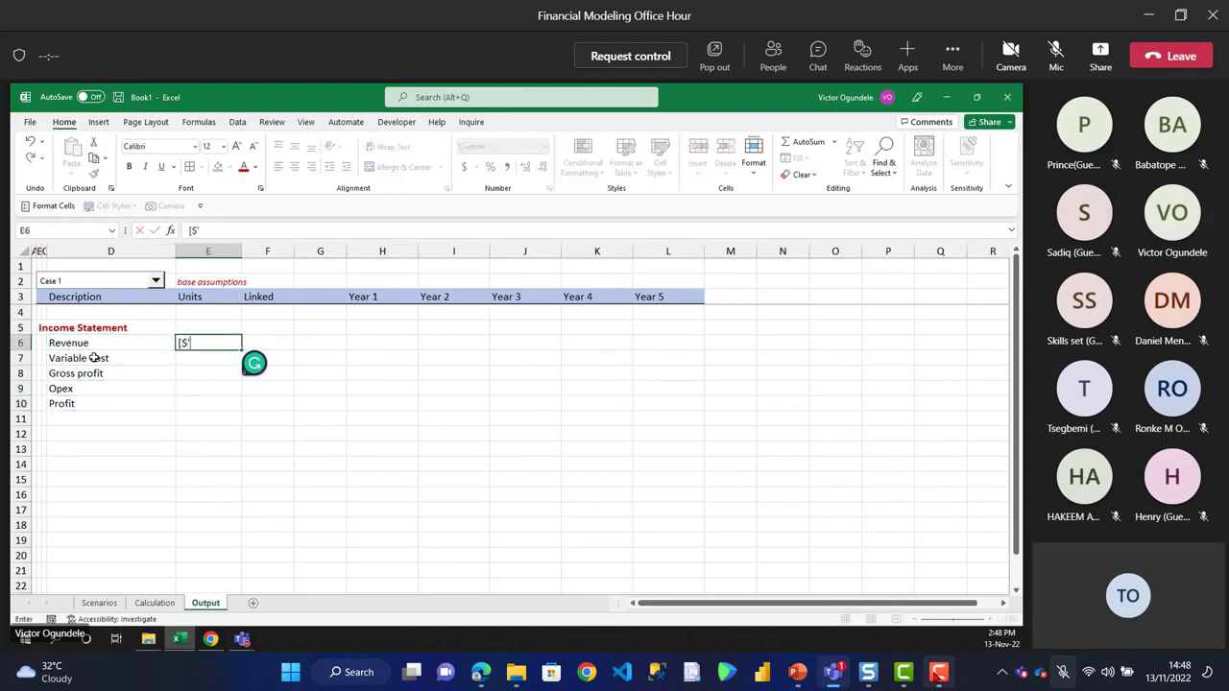
pyautogui.write("'")
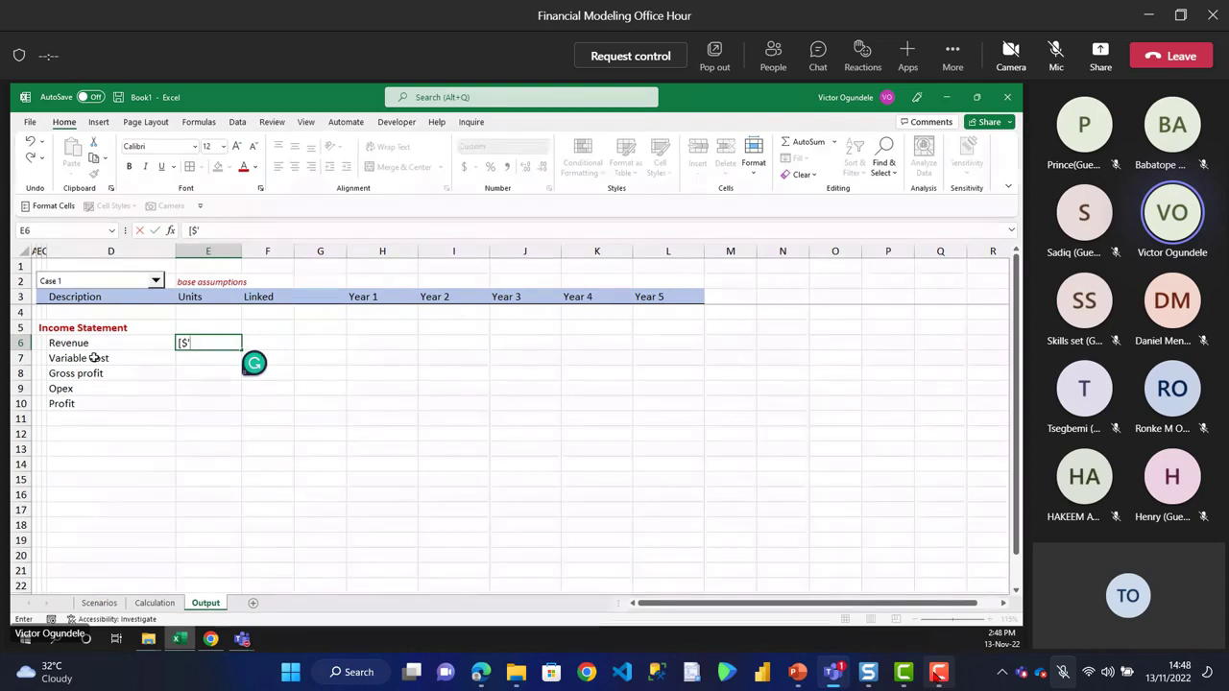
pyautogui.write('m')
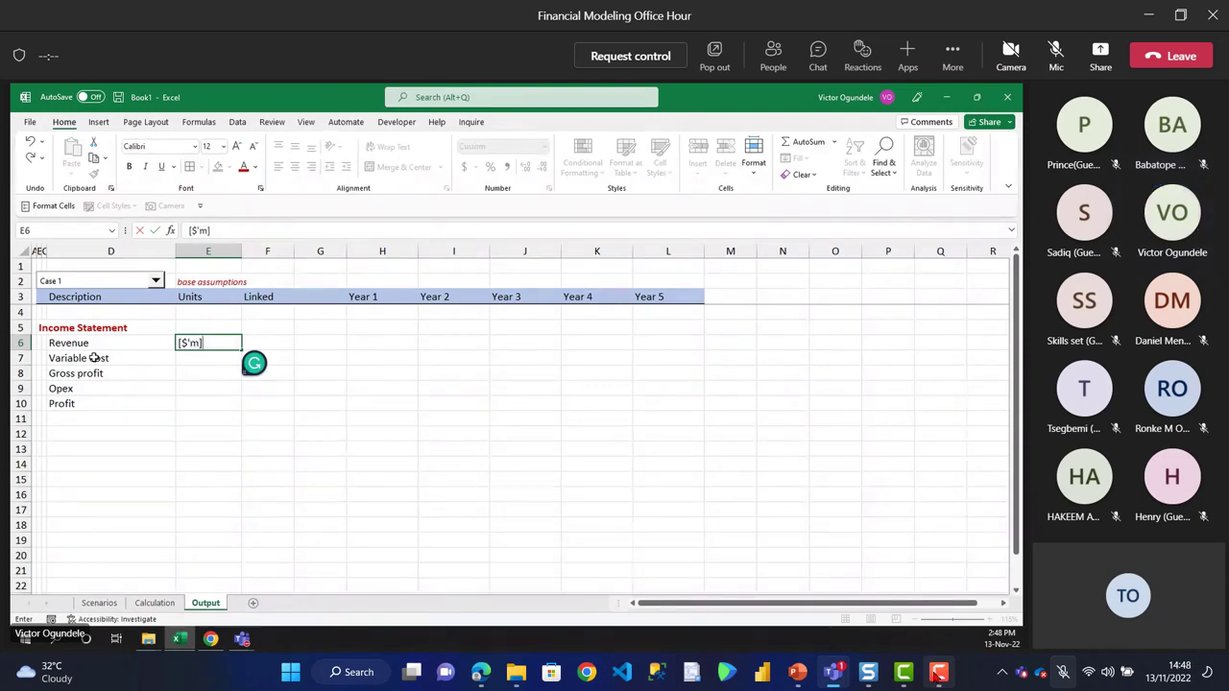
pyautogui.hotkey('ctrl', 'Return')
pyautogui.hotkey('shift', 'Down')
pyautogui.hotkey('shift', 'Down')
pyautogui.hotkey('shift', 'Down')
pyautogui.hotkey('shift', 'Down')
pyautogui.hotkey('ctrl', 'd')
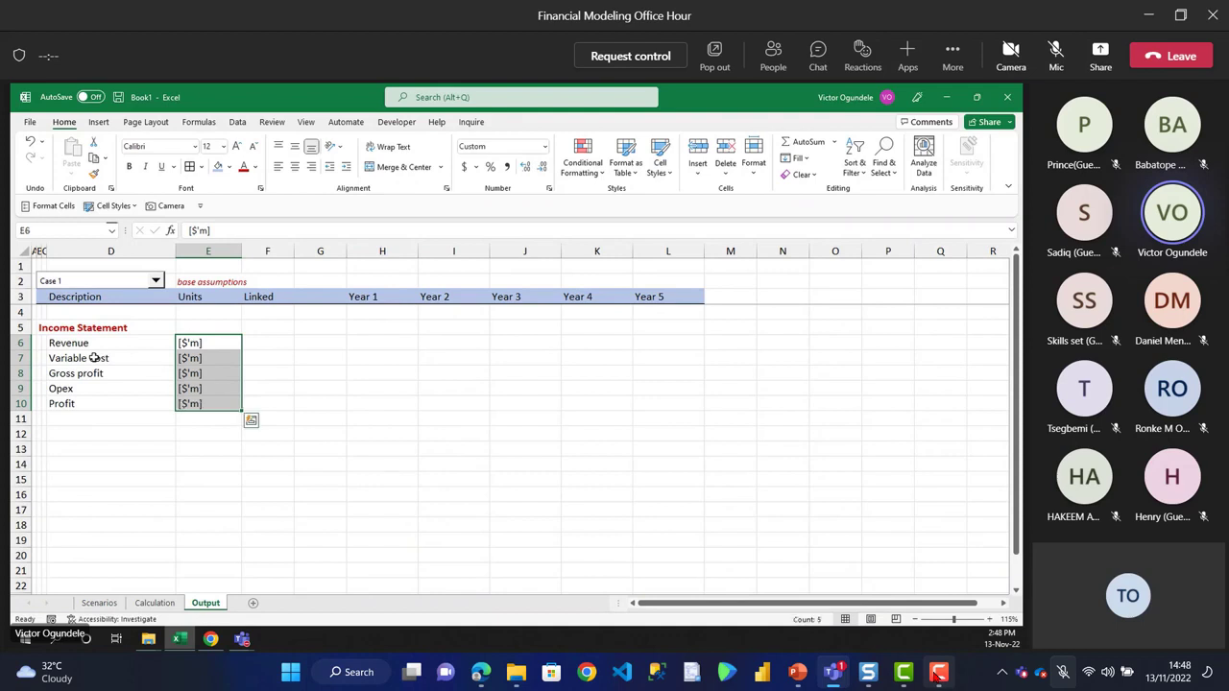
# - Make the Gross profit and Profit labels in D8 and D10 bold
pyautogui.click(94, 357)
pyautogui.press('Left')
pyautogui.press('Right')
pyautogui.press('Down')
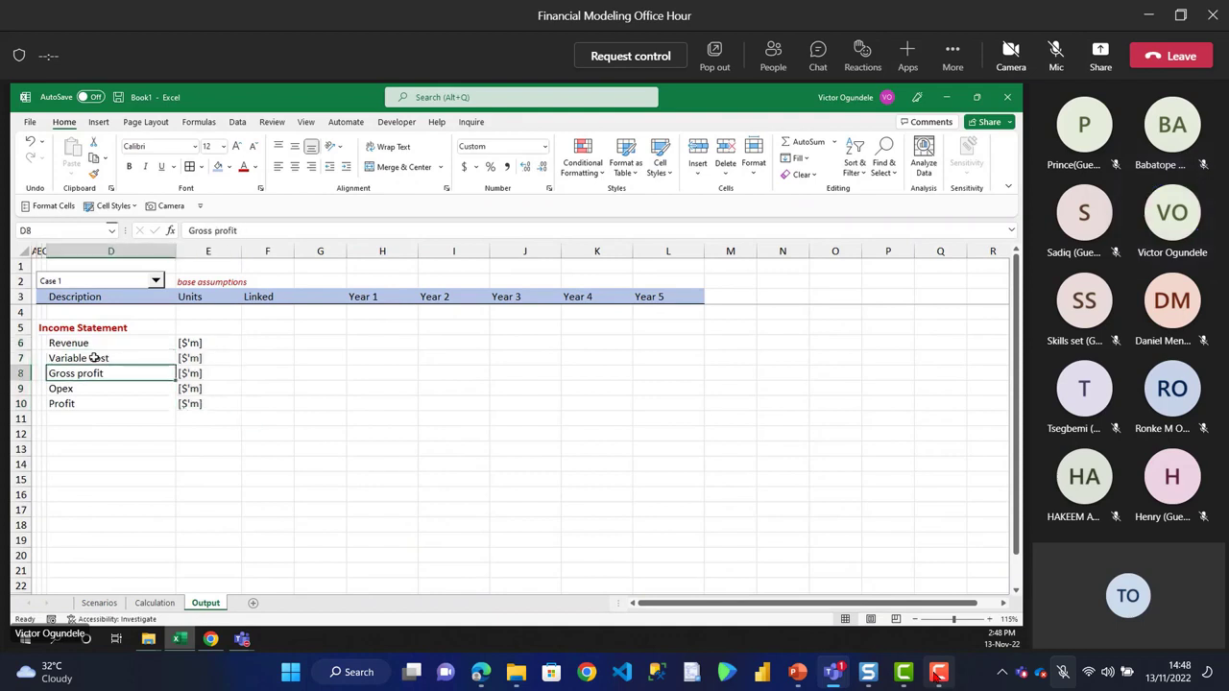
pyautogui.hotkey('ctrl', 'b')
pyautogui.press('Down')
pyautogui.press('Down')
pyautogui.hotkey('ctrl', 'b')
# - Narrow the empty column G between the Linked and Year 1 columns on the Output sheet
pyautogui.press('Up')
pyautogui.press('Up')
pyautogui.press('Up')
pyautogui.press('Up')
pyautogui.press('Right')
pyautogui.press('Right')
pyautogui.press('Right')
pyautogui.press('Right')
pyautogui.press('Right')
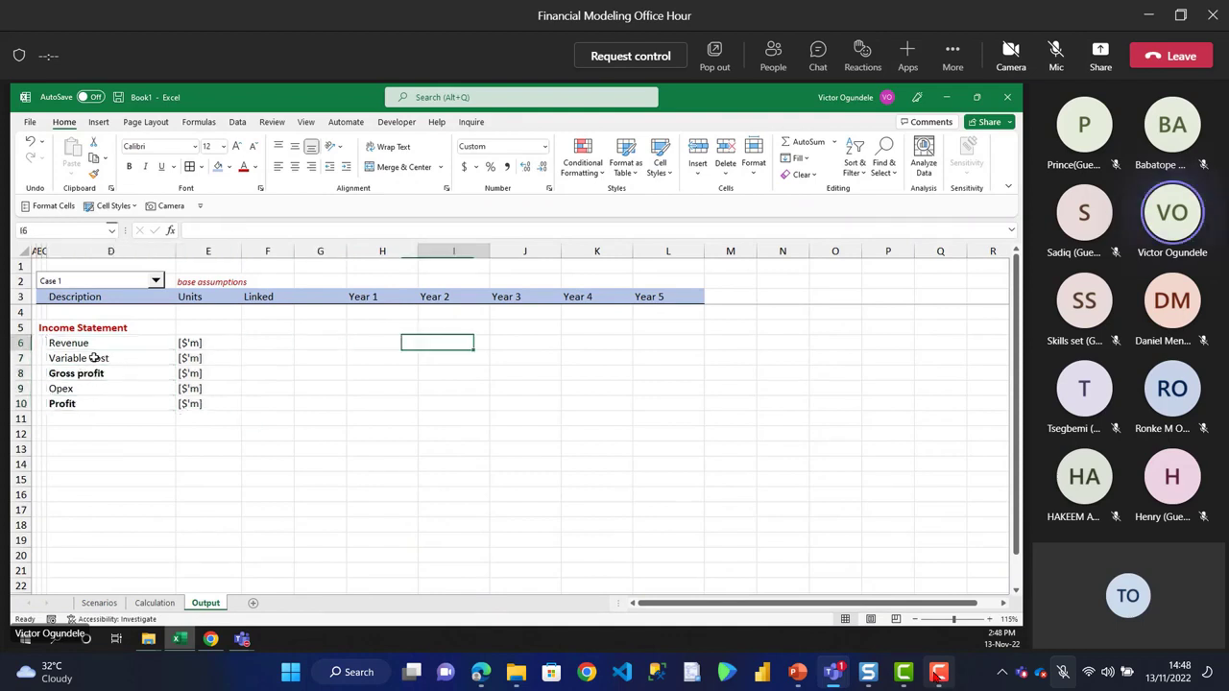
pyautogui.press('Left')
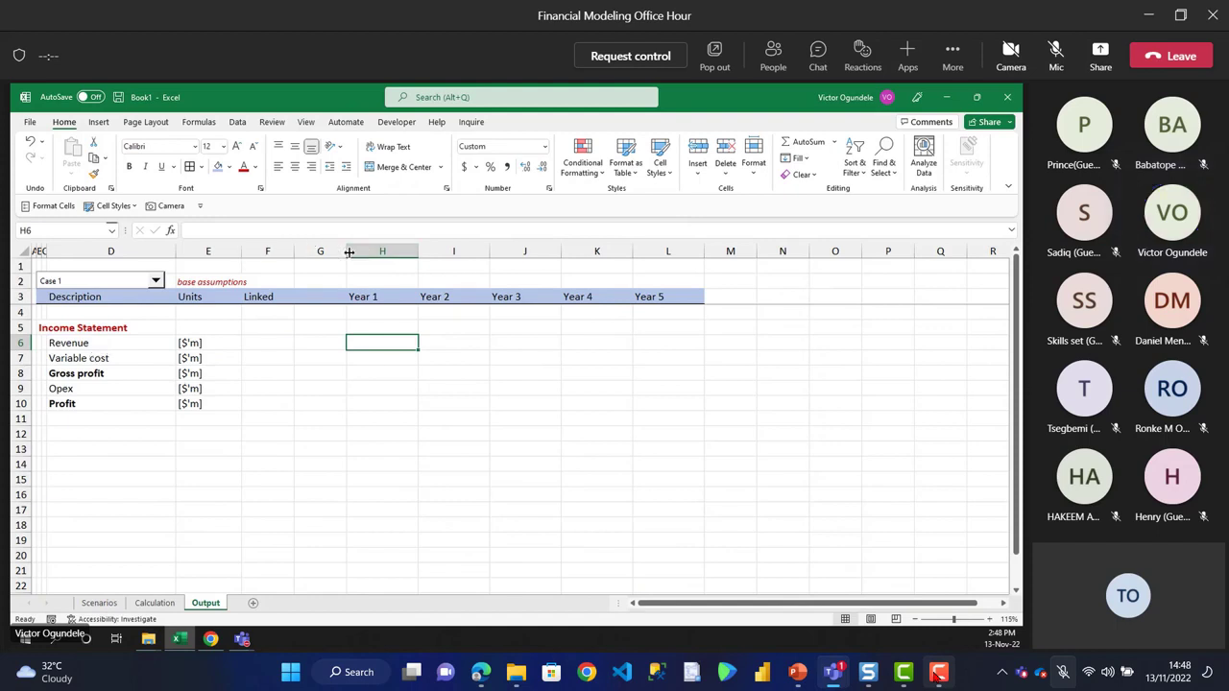
pyautogui.moveTo(346, 251); pyautogui.dragTo(305, 251)
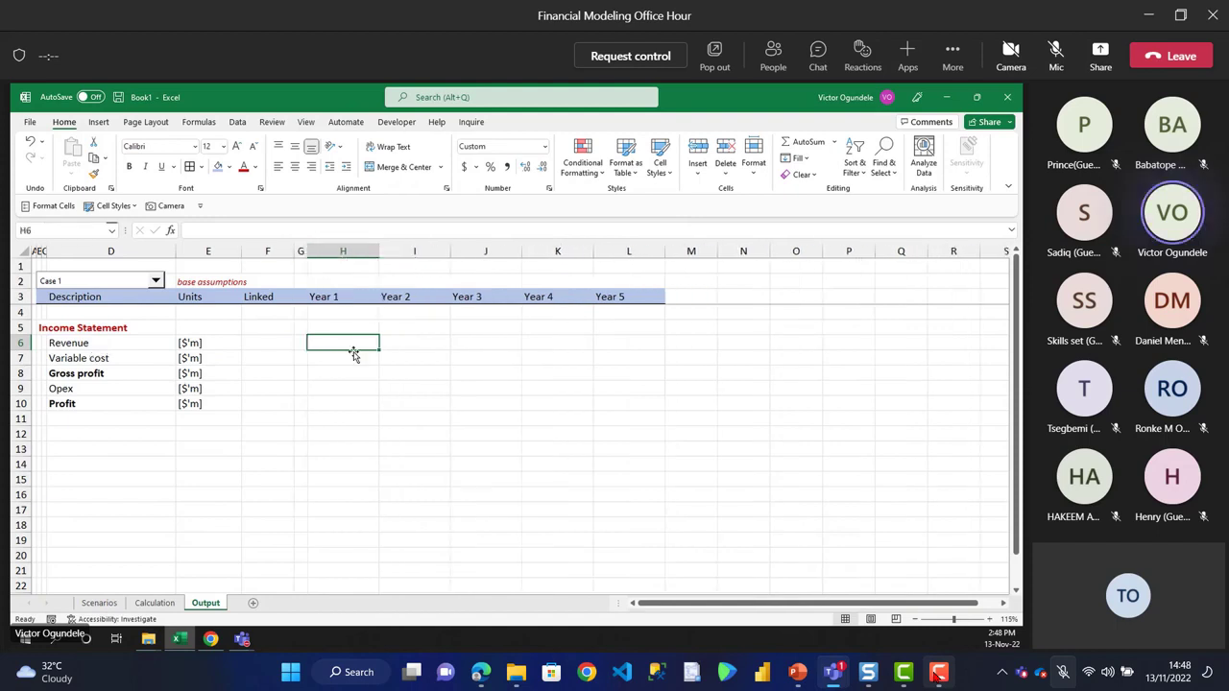
# - Link the Year 1 revenue in H6 of the Output sheet to the revenue total in Calculation!H17
pyautogui.scroll(2, 330, 343)
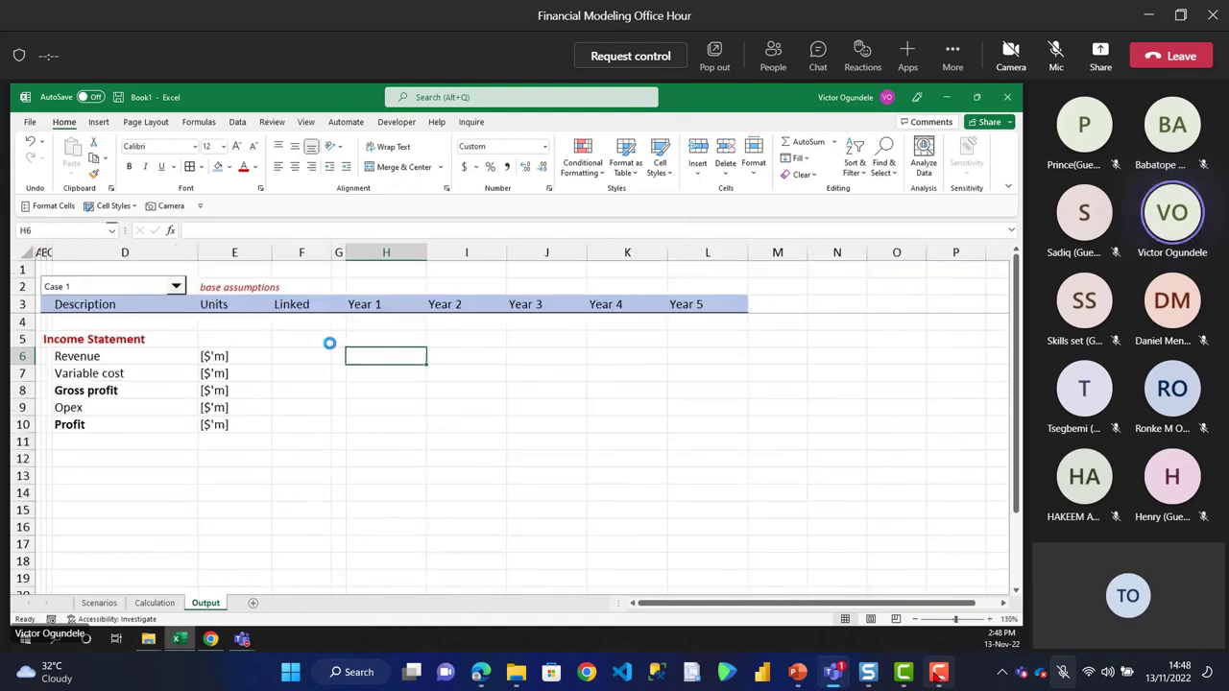
pyautogui.write('=')
pyautogui.scroll(-2, 269, 562)
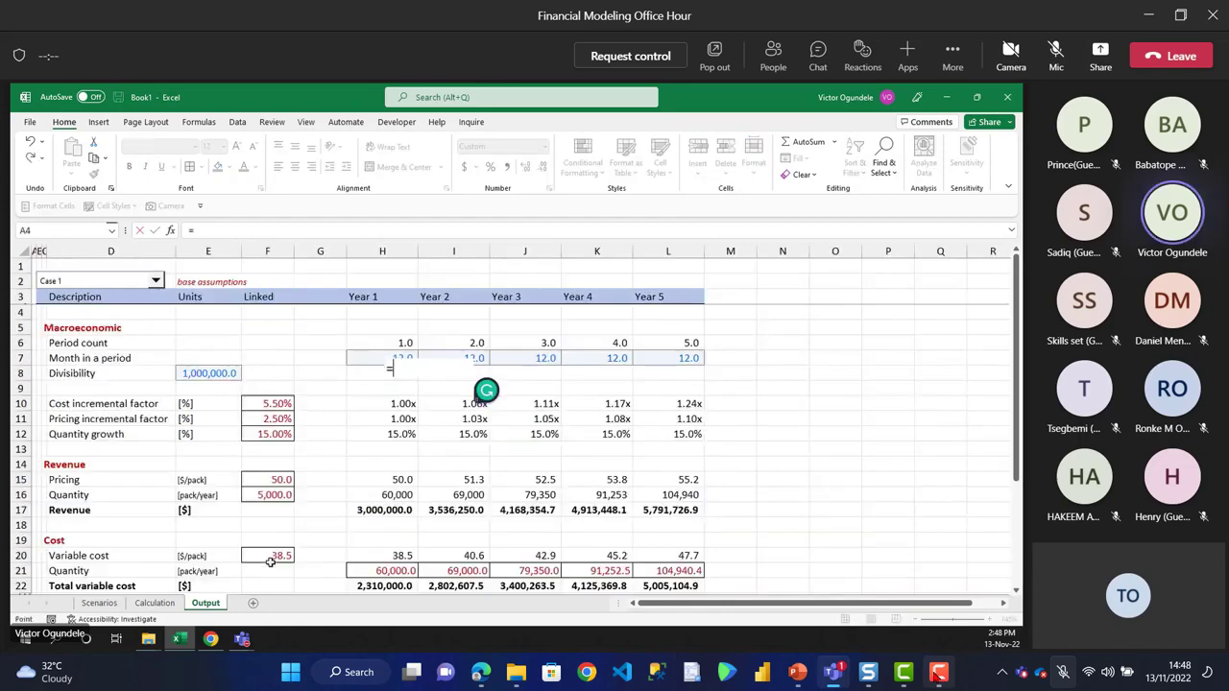
pyautogui.hotkey('ctrl', 'pageup')
pyautogui.click(384, 510)
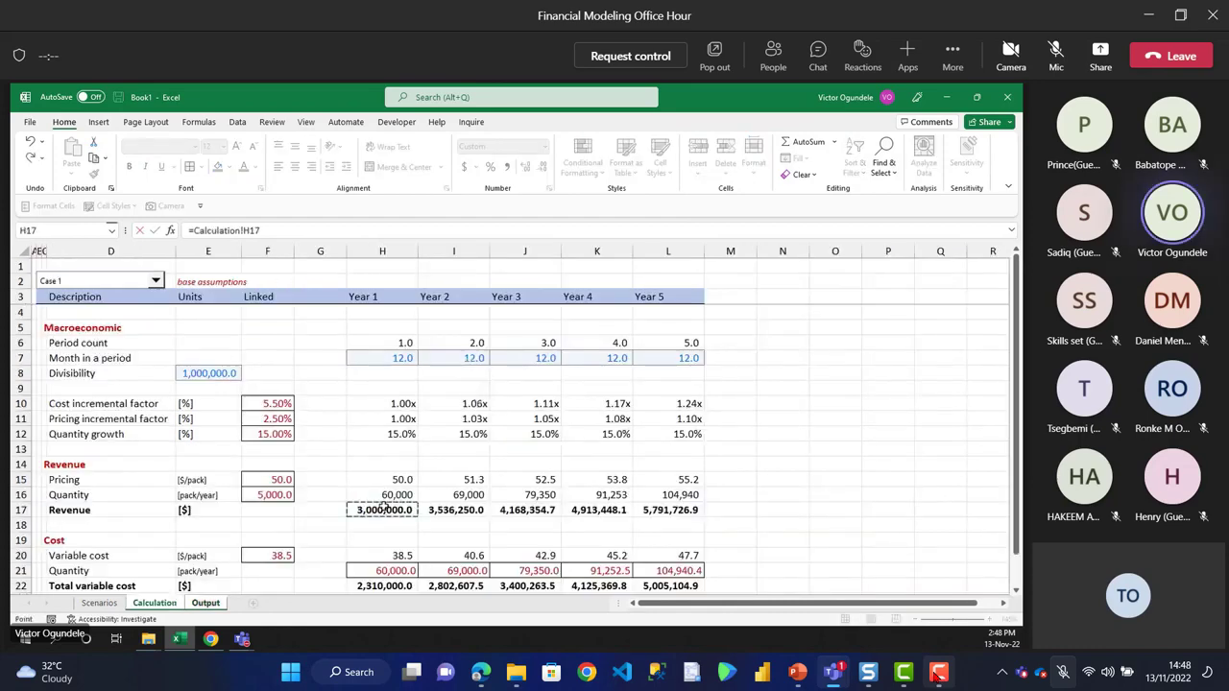
pyautogui.press('Return')
pyautogui.hotkey('shift', 'Right')
pyautogui.hotkey('shift', 'Right')
pyautogui.hotkey('shift', 'Right')
pyautogui.hotkey('shift', 'Right')
pyautogui.press('Left')
pyautogui.press('Right')
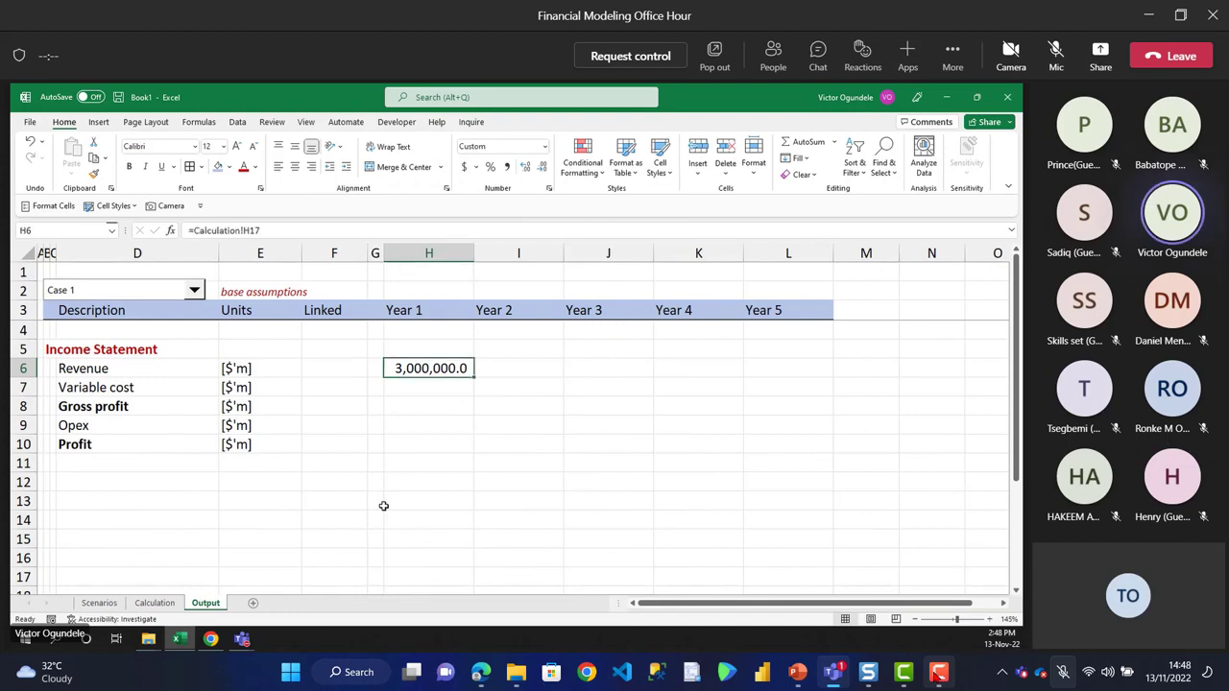
# - Divide the linked Year 1 revenue in H6 by the named value million
pyautogui.press('F2')
pyautogui.write('/million')
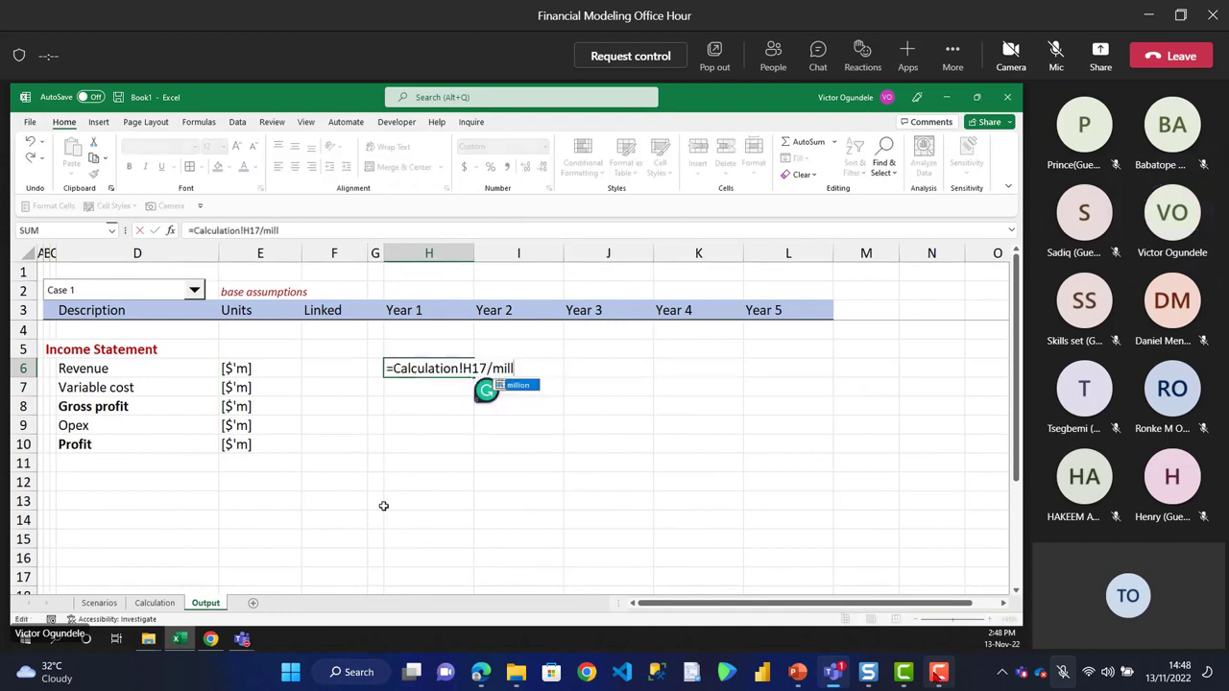
pyautogui.press('Return')
# - Fill the Year 1 revenue formula across H6:L6 and show the values with two decimal places
pyautogui.hotkey('shift', 'Right')
pyautogui.hotkey('shift', 'Right')
pyautogui.hotkey('shift', 'Right')
pyautogui.hotkey('shift', 'Right')
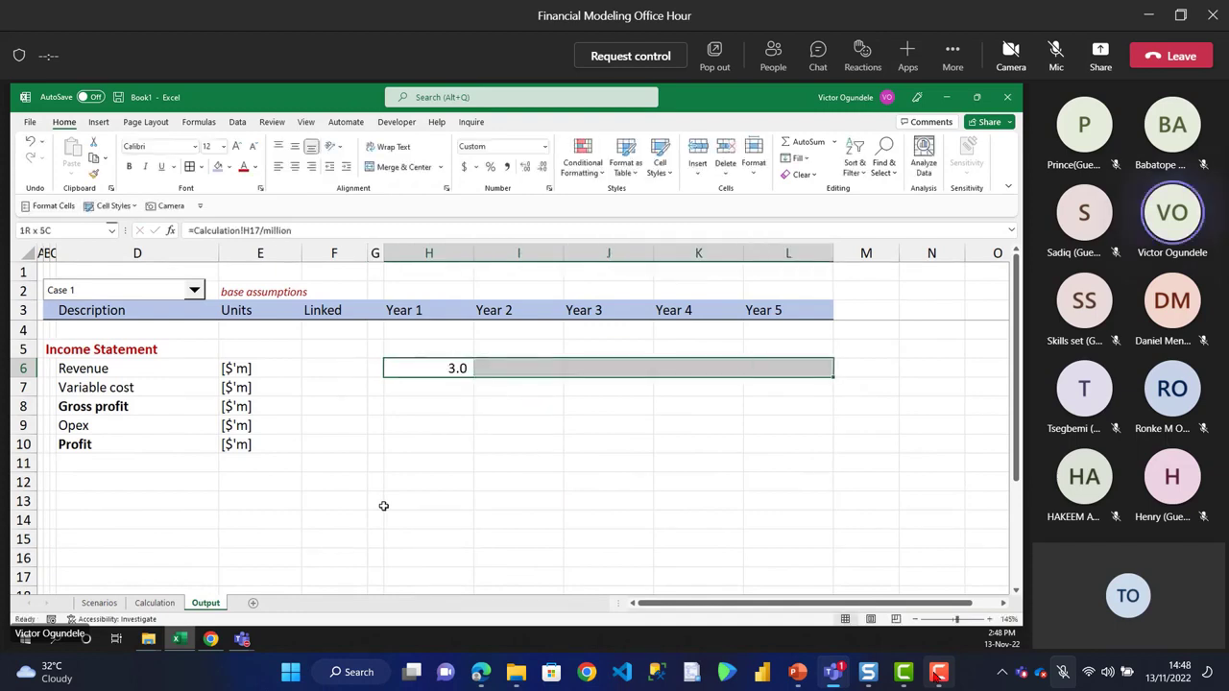
pyautogui.hotkey('ctrl', 'r')
pyautogui.hotkey('alt', 'h')
pyautogui.press('0')
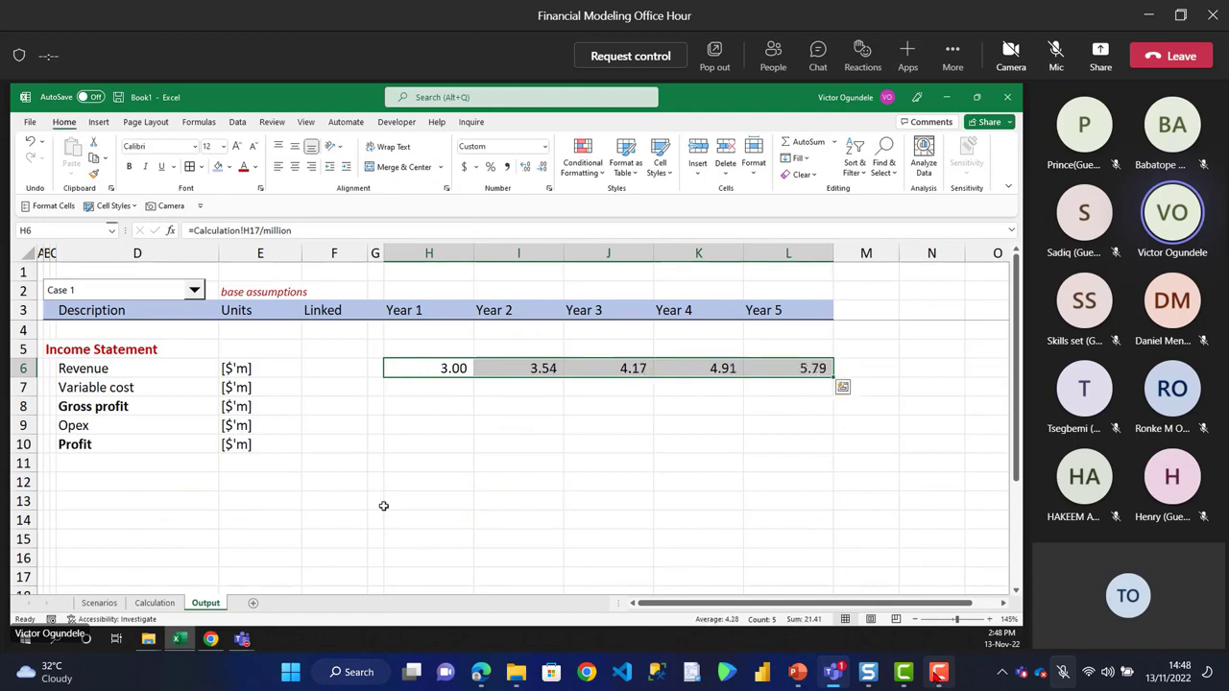
# - Narrow the Year 1 to Year 5 columns H:L equally and right-align their headings and revenue values in H3:L6
pyautogui.press('Left')
pyautogui.moveTo(519, 252); pyautogui.dragTo(797, 247)
pyautogui.click(422, 310)
pyautogui.hotkey('ctrl', 'shift', 'Right')
pyautogui.hotkey('ctrl', 'shift', 'Down')
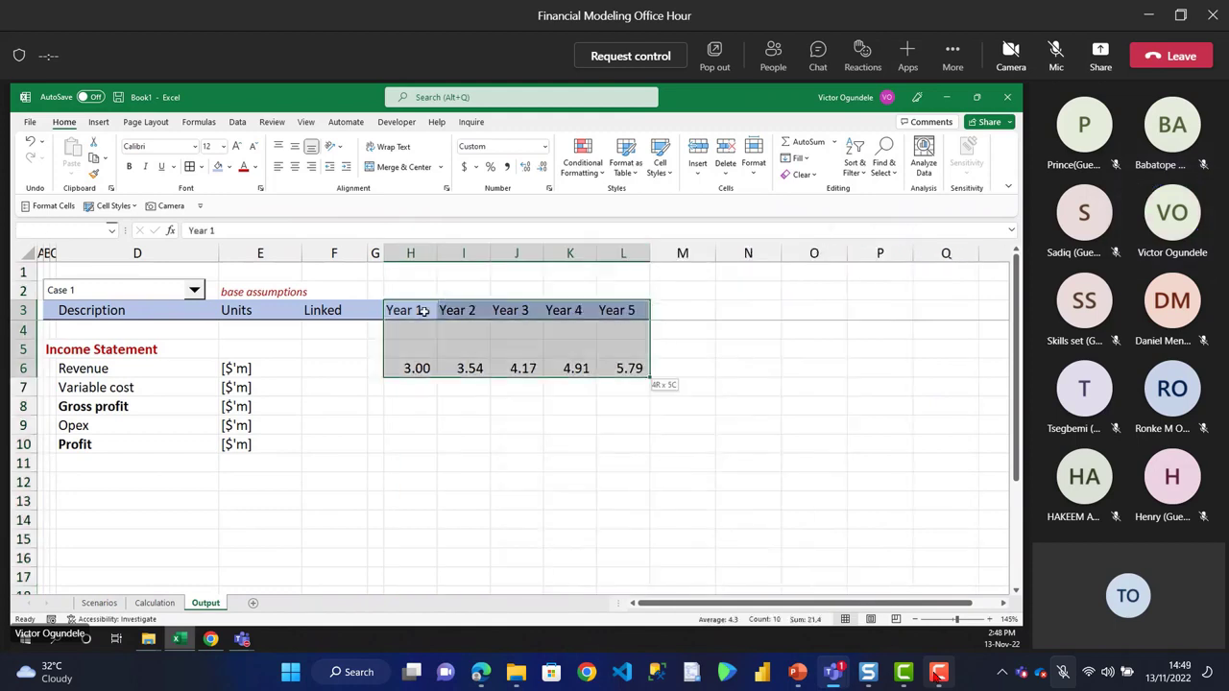
pyautogui.hotkey('alt', 'h')
pyautogui.press('a')
pyautogui.press('r')
# - Link the variable cost in H7:L7 to the total variable cost in Calculation!H22 divided by the named value million
pyautogui.press('Down')
pyautogui.press('Down')
pyautogui.press('Down')
pyautogui.press('Down')
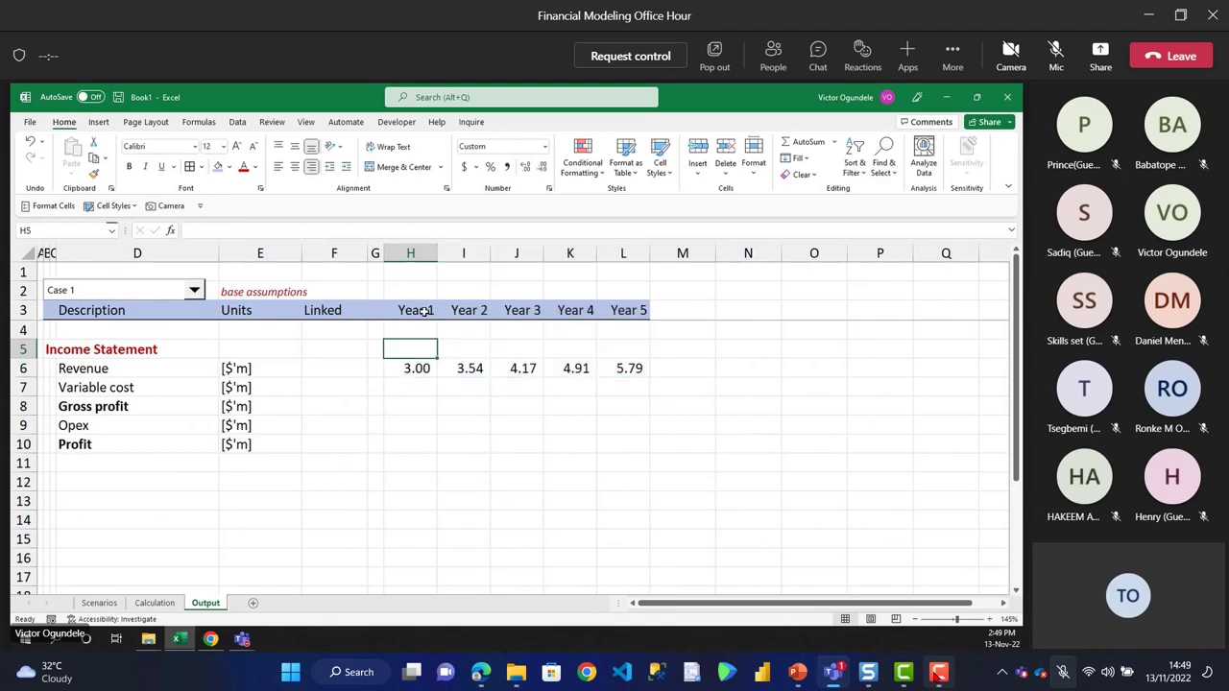
pyautogui.hotkey('shift', 'Right')
pyautogui.hotkey('shift', 'Right')
pyautogui.hotkey('shift', 'Right')
pyautogui.hotkey('shift', 'Right')
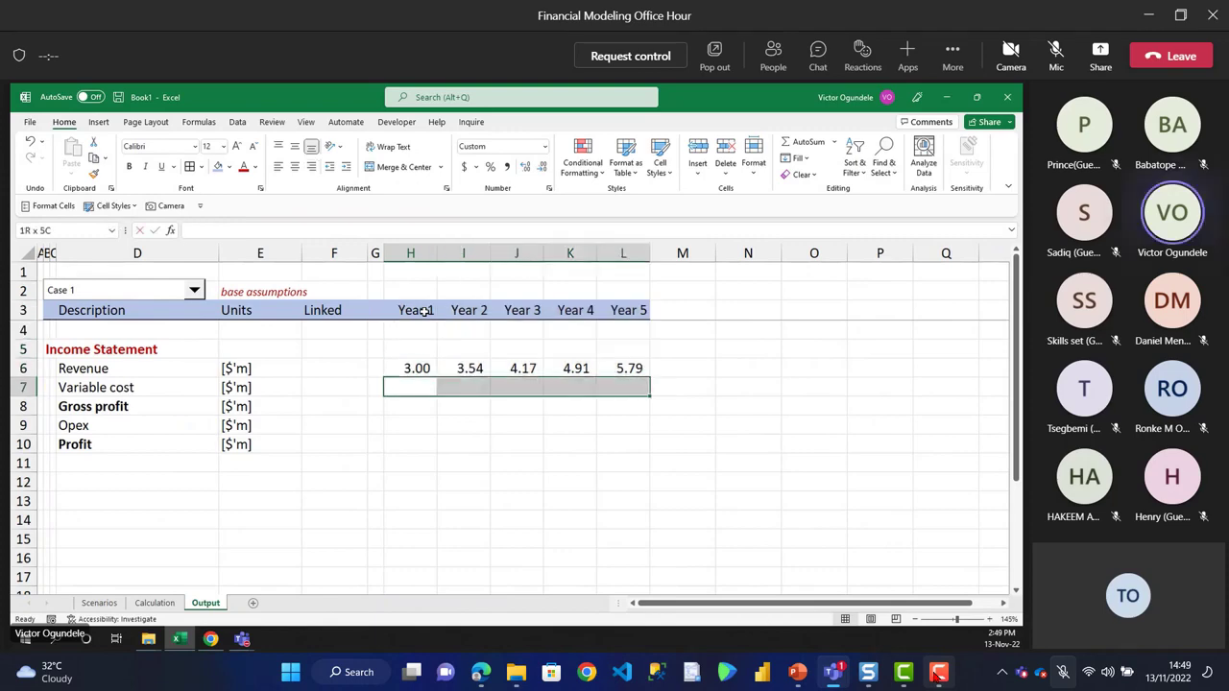
pyautogui.write('=')
pyautogui.hotkey('ctrl', 'pageup')
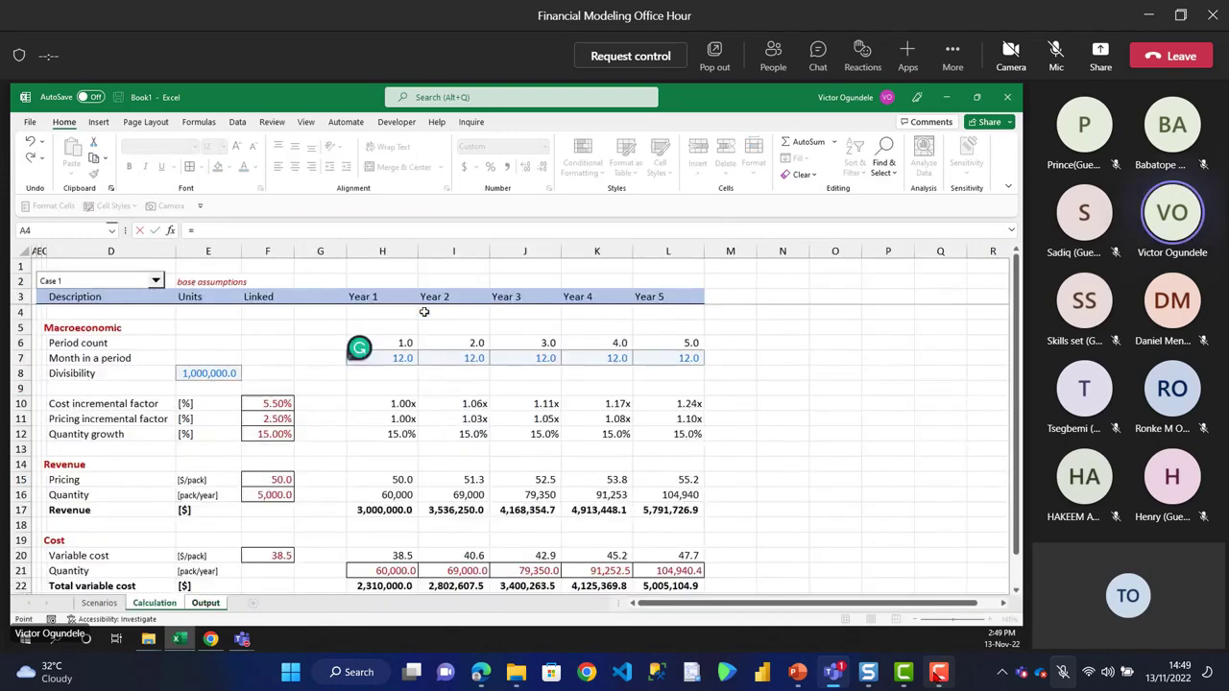
pyautogui.click(377, 586)
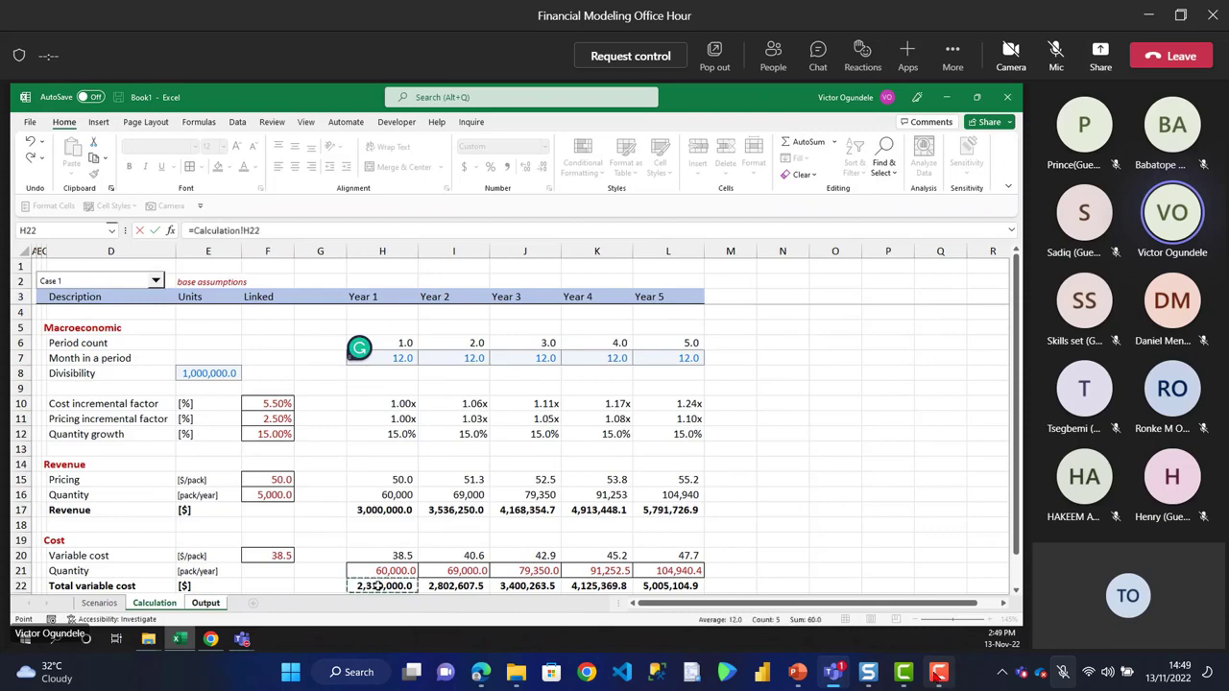
pyautogui.write('/mill')
pyautogui.press('Tab')
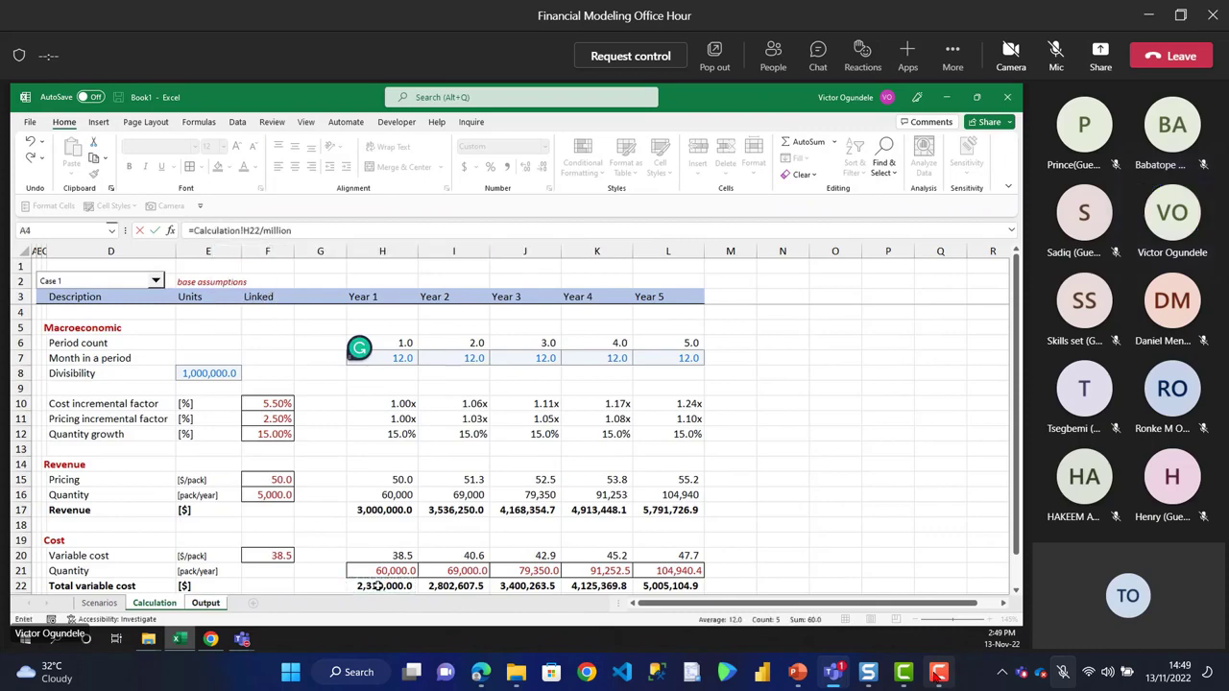
pyautogui.press('Return')
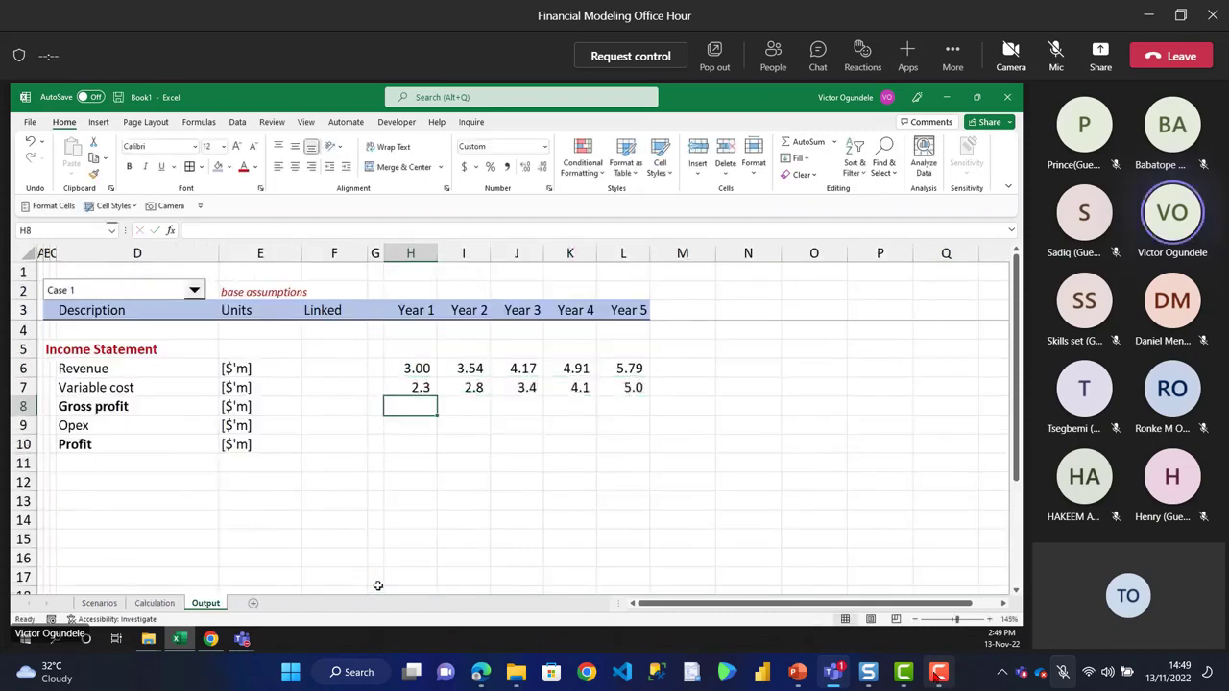
# - Calculate the Year 1 gross profit in H8 as revenue minus variable cost, =H6-H7
pyautogui.write('=')
pyautogui.press('Up')
pyautogui.press('Up')
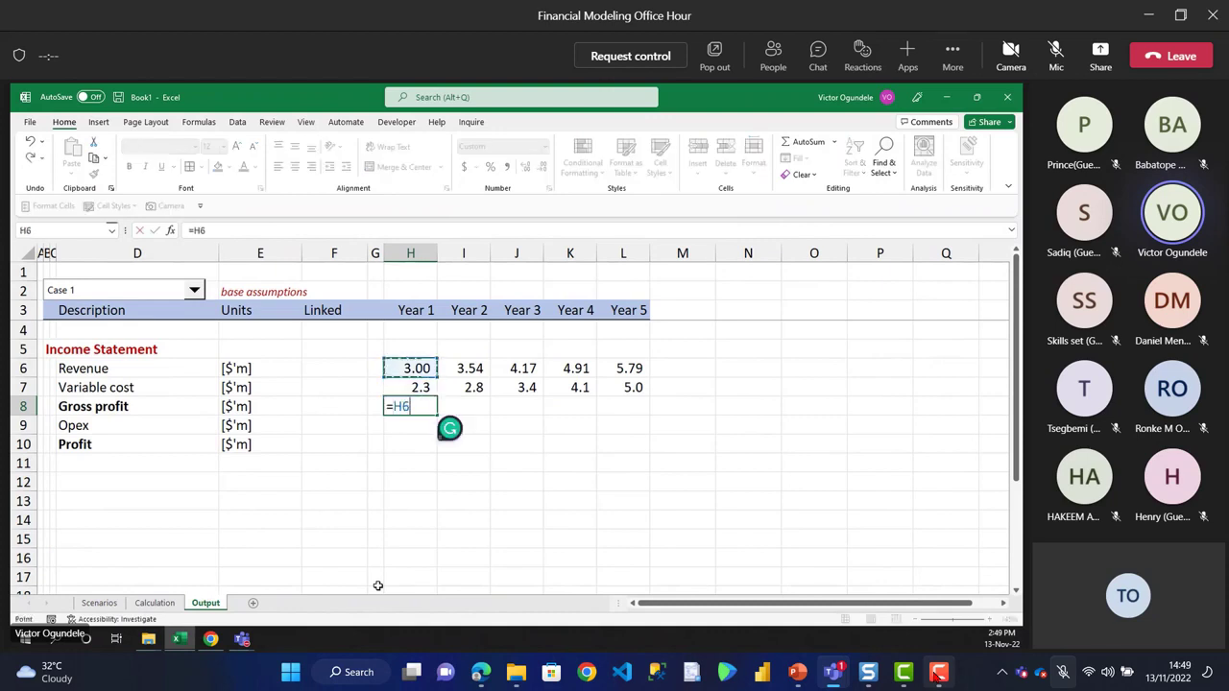
pyautogui.write('-')
pyautogui.press('Up')
pyautogui.hotkey('shift', 'Return')
# - Format the variable cost and gross profit rows, H7:L8, with two decimal places
pyautogui.hotkey('shift', 'Down')
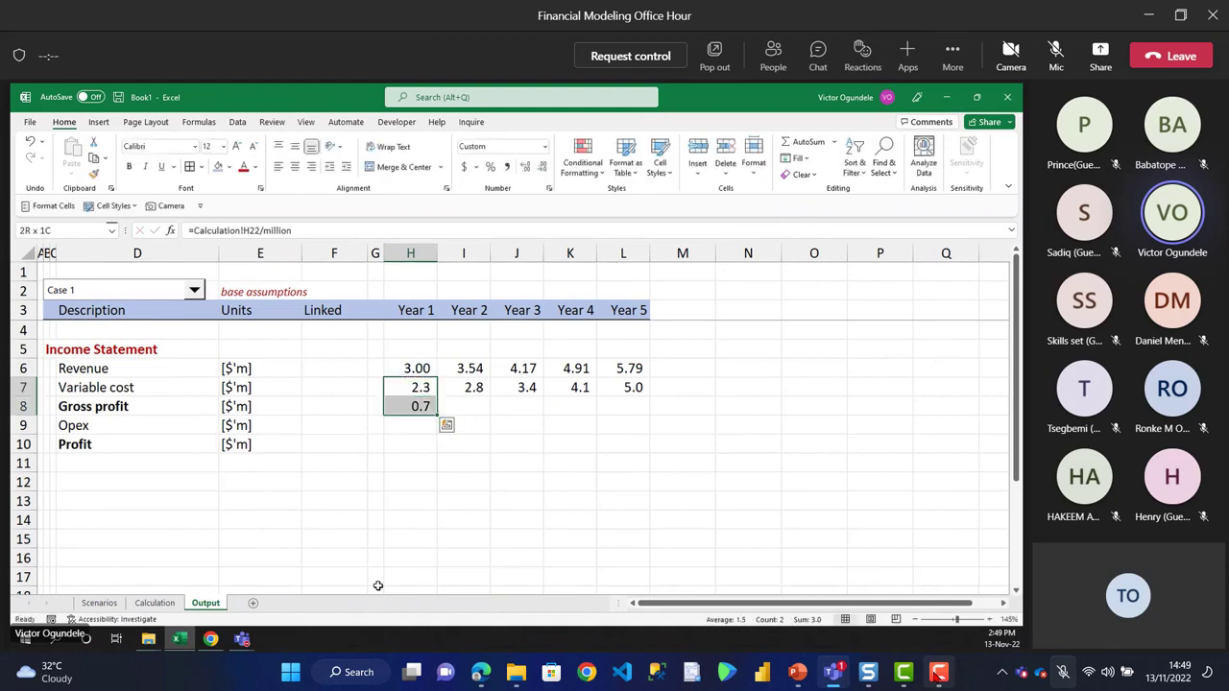
pyautogui.hotkey('ctrl', 'shift', 'Right')
pyautogui.press('alt')
pyautogui.press('h')
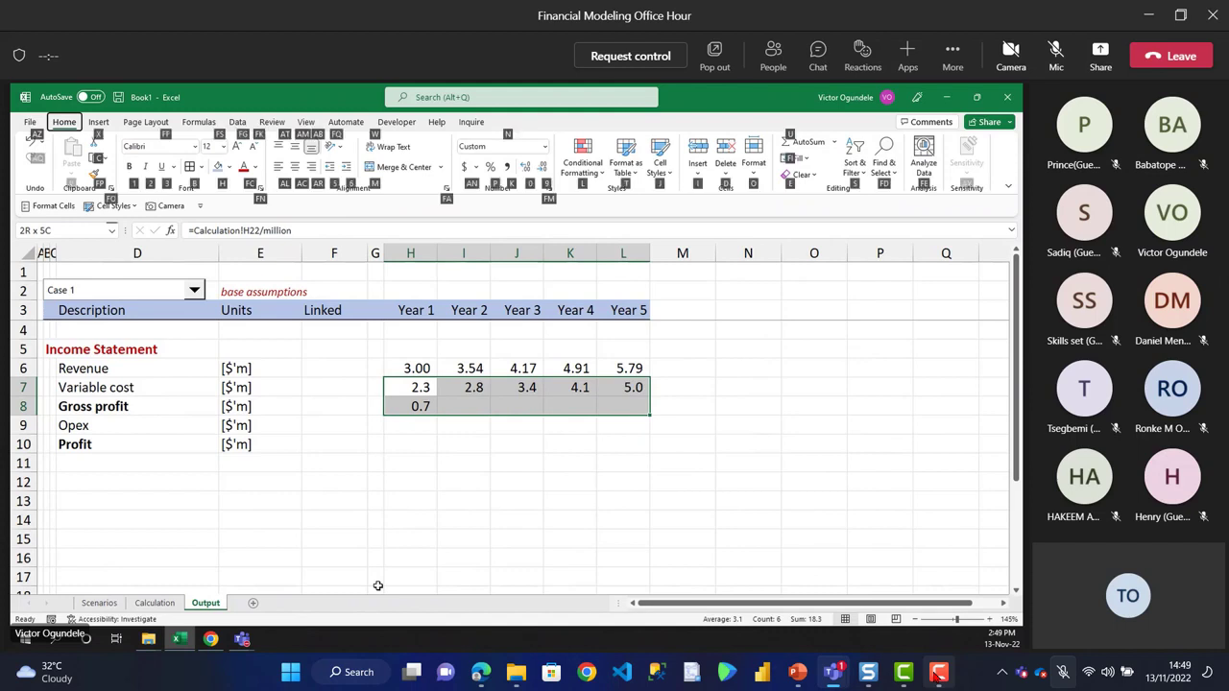
pyautogui.press('0')
pyautogui.press('Down')
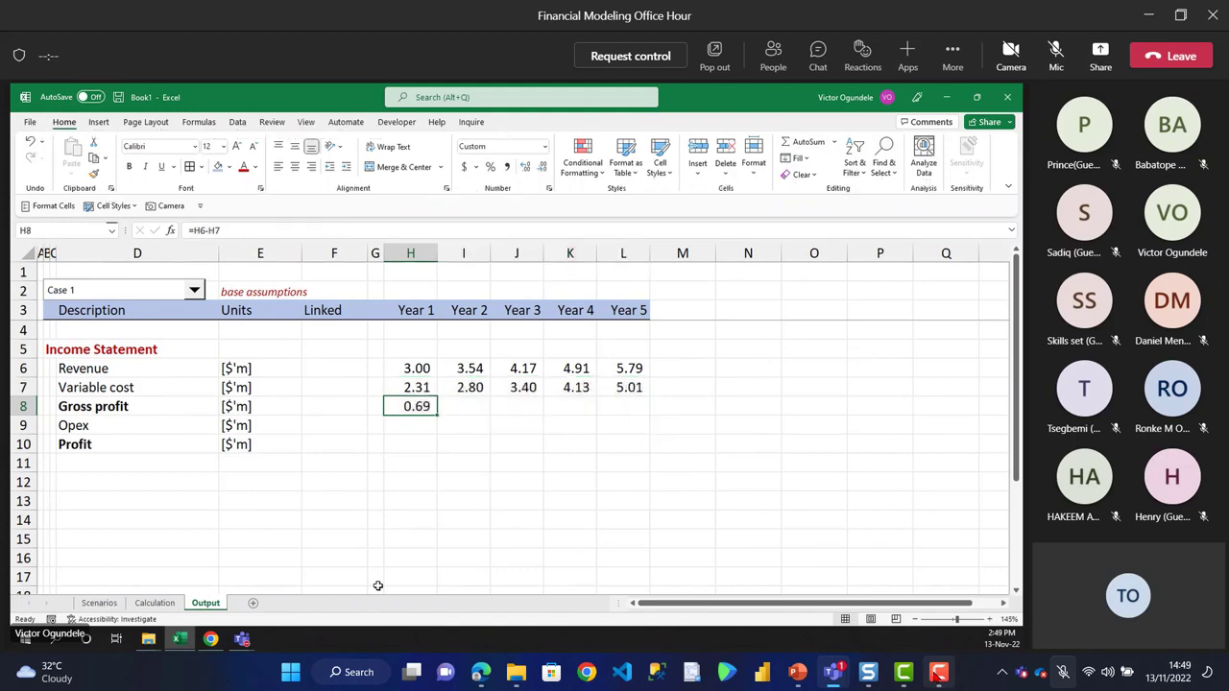
# - Fill the gross profit formula across H8:L8 and make the values bold
pyautogui.hotkey('ctrl', 'shift', 'Right')
pyautogui.hotkey('ctrl', 'r')
pyautogui.hotkey('ctrl', 'Left')
pyautogui.hotkey('ctrl', 'Left')
pyautogui.hotkey('shift', 'Right')
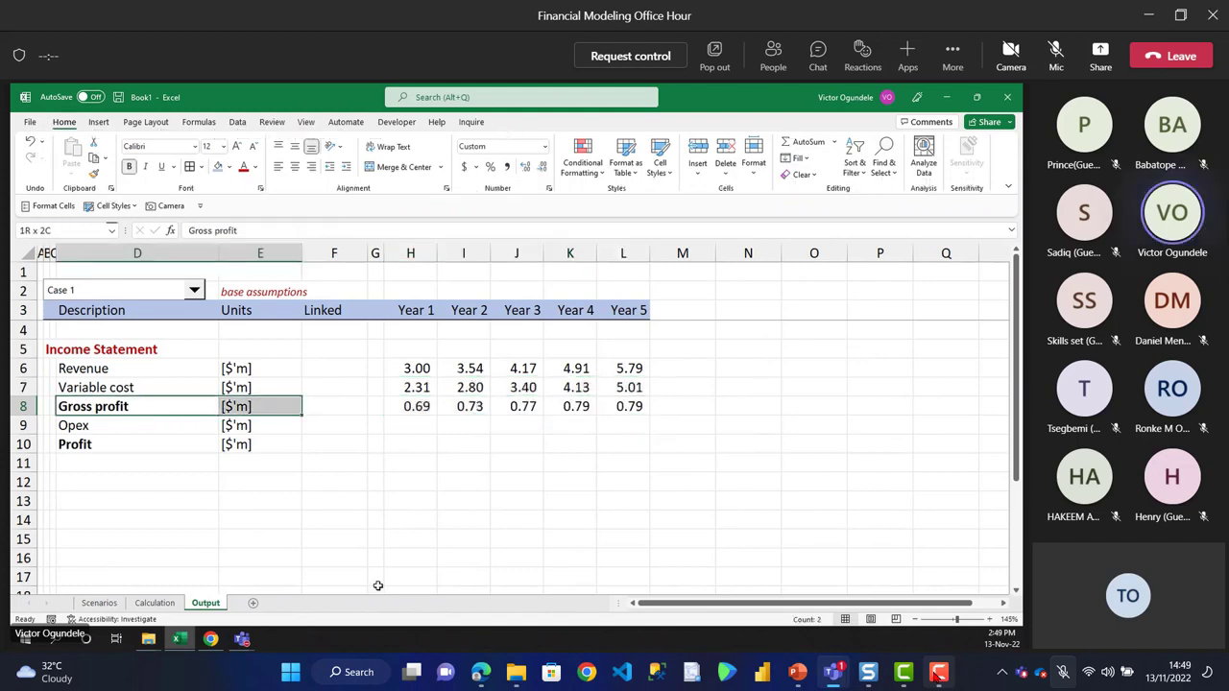
pyautogui.hotkey('ctrl', 'shift', 'Right')
pyautogui.hotkey('ctrl', 'shift', 'Right')
pyautogui.hotkey('ctrl', 'Right')
pyautogui.hotkey('ctrl', 'Right')
pyautogui.hotkey('ctrl', 'shift', 'Right')
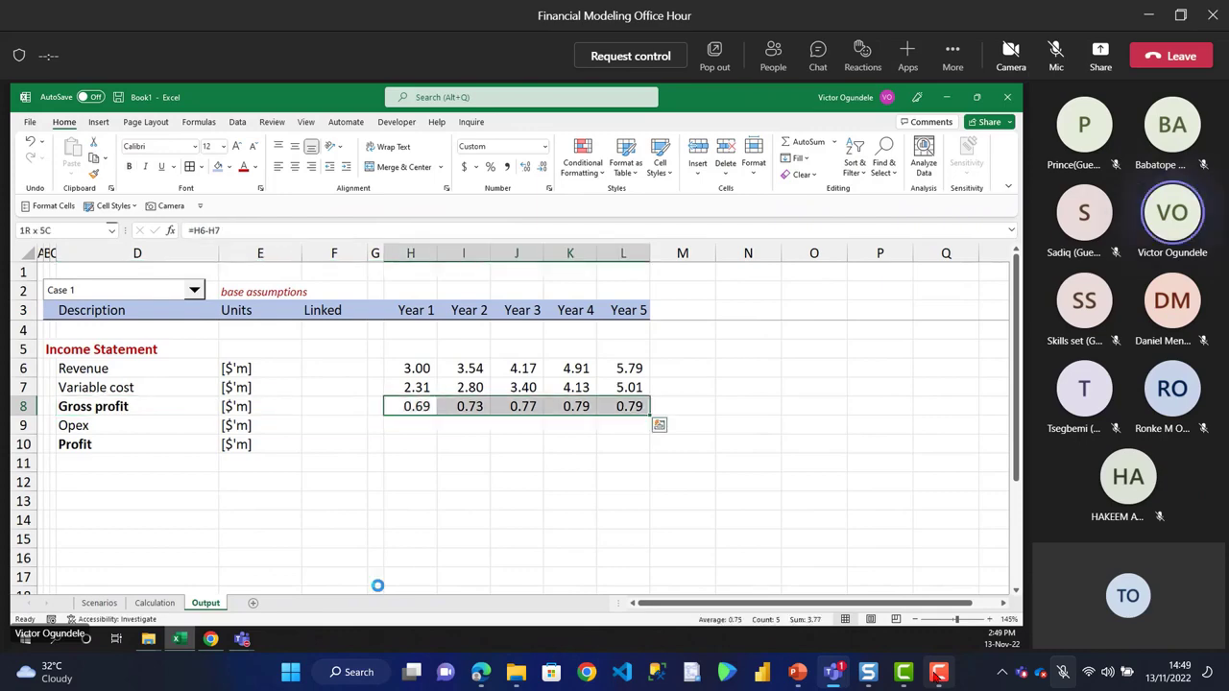
pyautogui.hotkey('ctrl', 'b')
# - Link the Year 1 opex in H9 to Calculation!H24 divided by the named value million
pyautogui.press('Down')
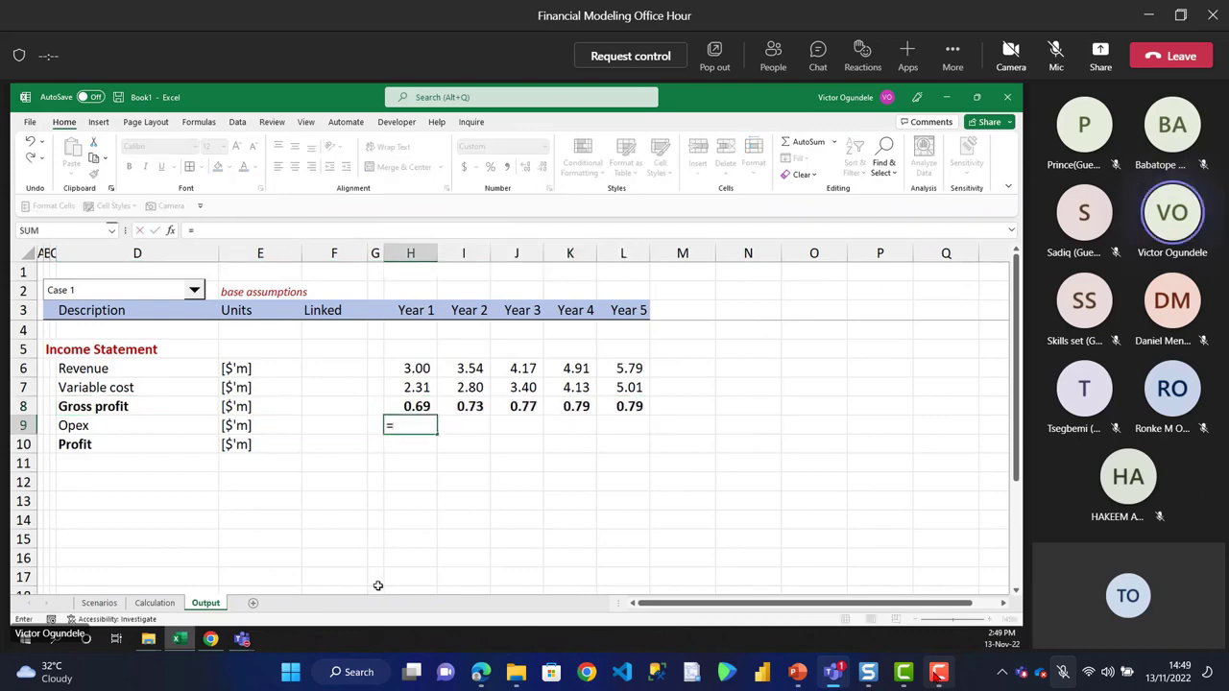
pyautogui.hotkey('ctrl', 'pageup')
pyautogui.click(389, 586)
pyautogui.press('Down')
pyautogui.press('Down')
pyautogui.press('Down')
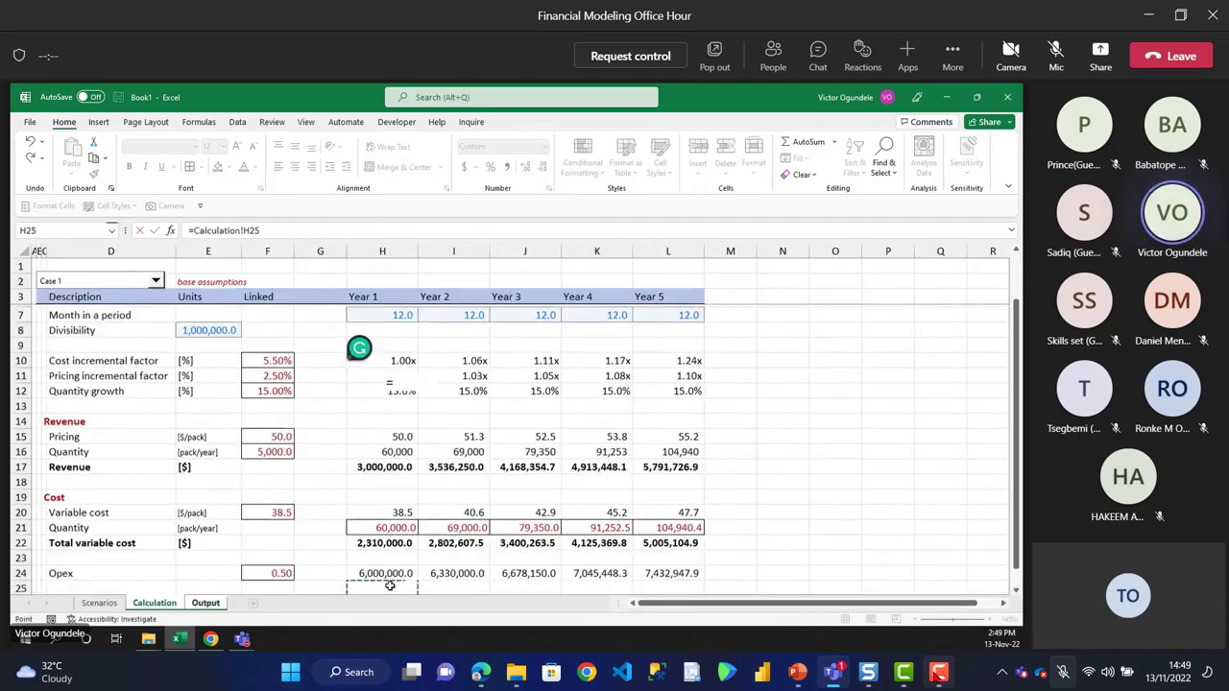
pyautogui.press('Up')
pyautogui.write('/m')
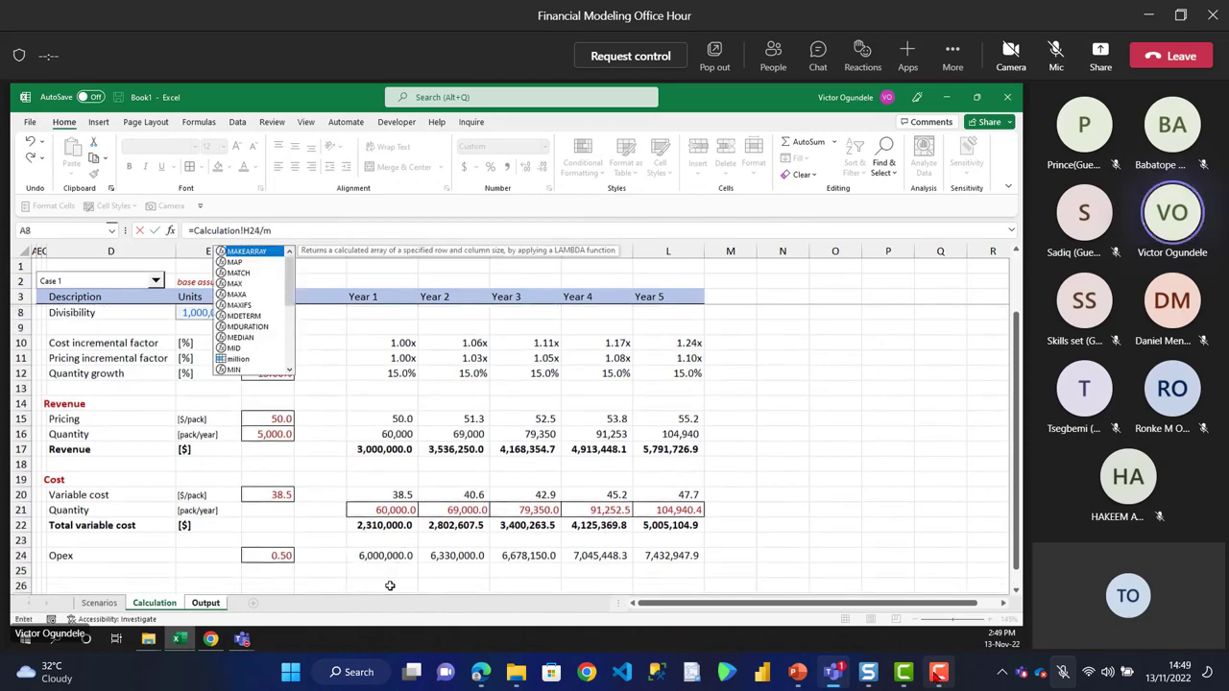
pyautogui.write('ill')
pyautogui.press('Tab')
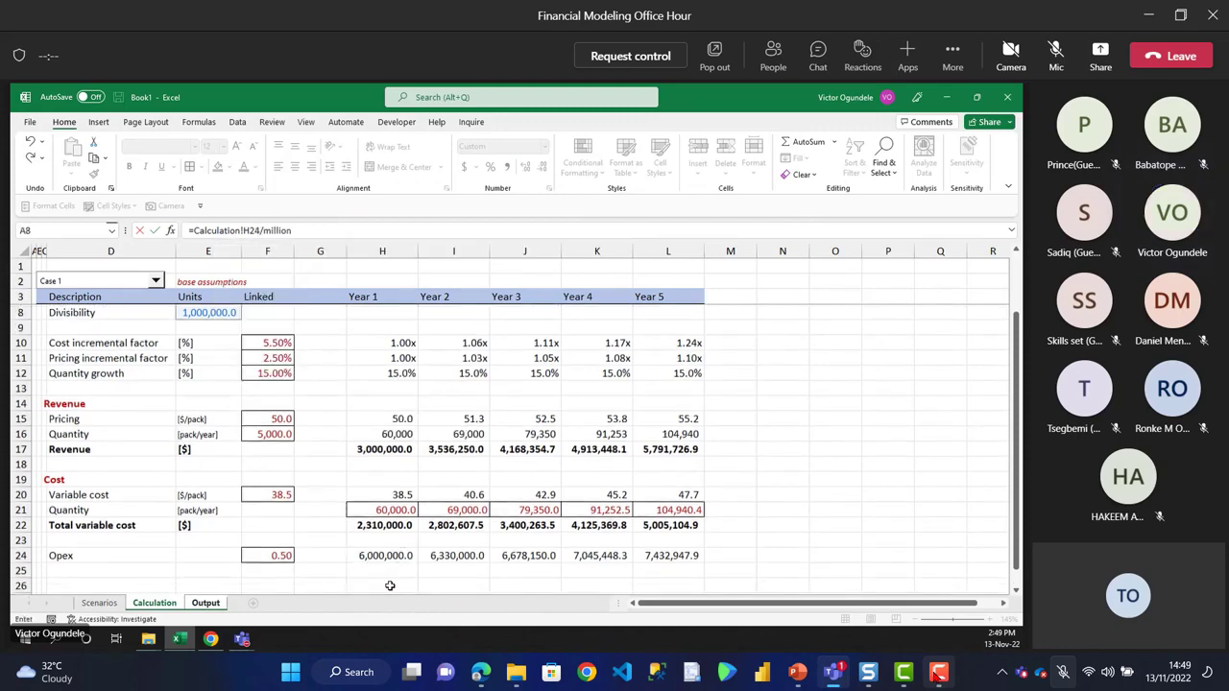
pyautogui.press('Return')
# - Fill the opex formula across H9:L9 and show the values with two decimal places
pyautogui.hotkey('shift', 'Right')
pyautogui.hotkey('shift', 'Right')
pyautogui.hotkey('shift', 'Right')
pyautogui.hotkey('shift', 'Right')
pyautogui.hotkey('ctrl', 'r')
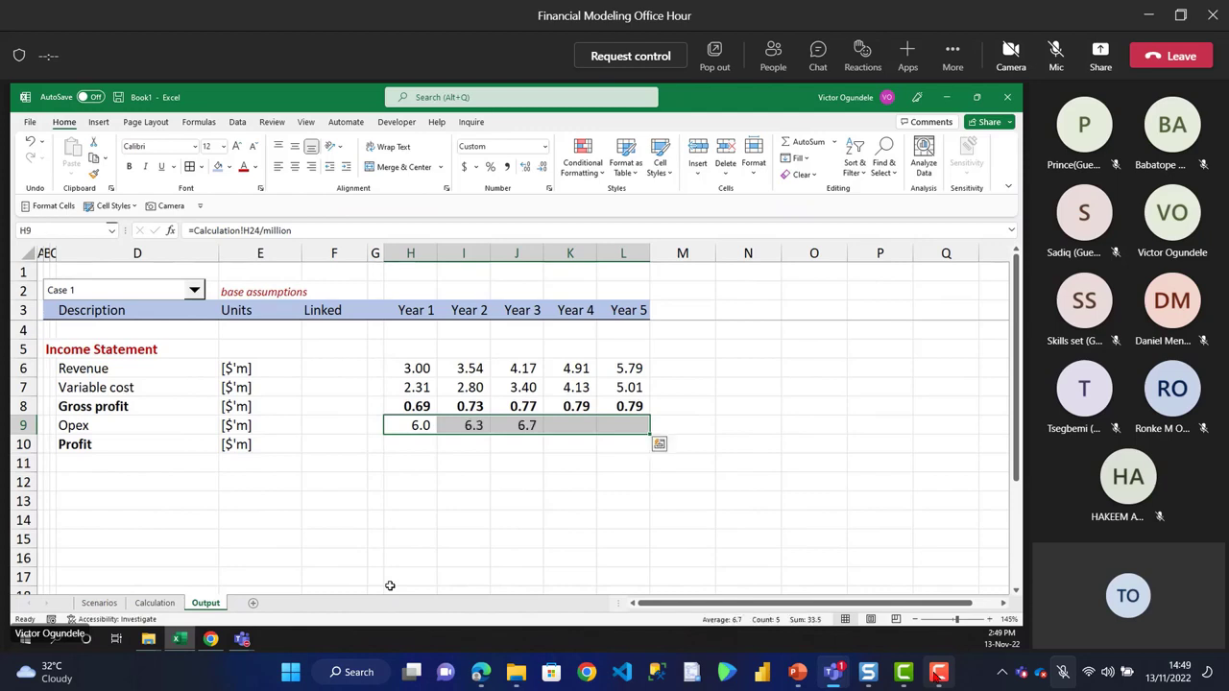
pyautogui.hotkey('alt', 'h')
pyautogui.press('0')
# - Copy the gross profit cell H8 to H10 for its formatting, and calculate the Year 1 profit there as =H8-H9
pyautogui.press('Down')
pyautogui.press('Up')
pyautogui.press('Up')
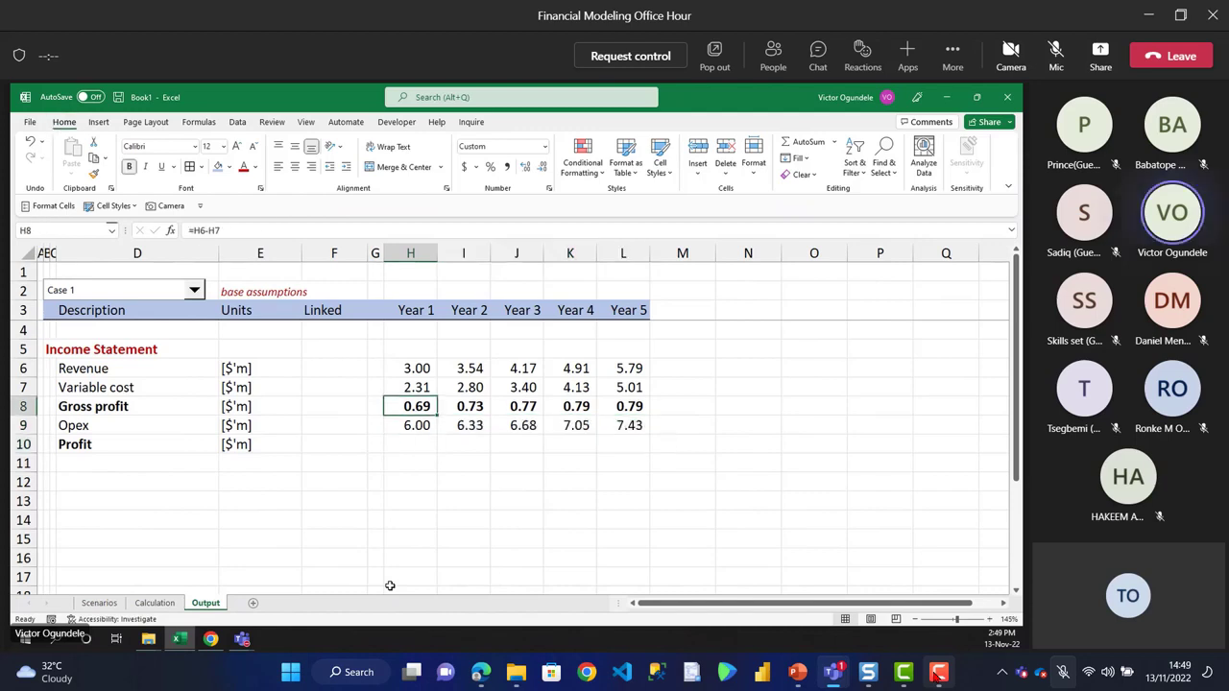
pyautogui.hotkey('ctrl', 'c')
pyautogui.press('Down')
pyautogui.press('Down')
pyautogui.hotkey('ctrl', 'v')
pyautogui.write('=')
pyautogui.press('Up')
pyautogui.press('Up')
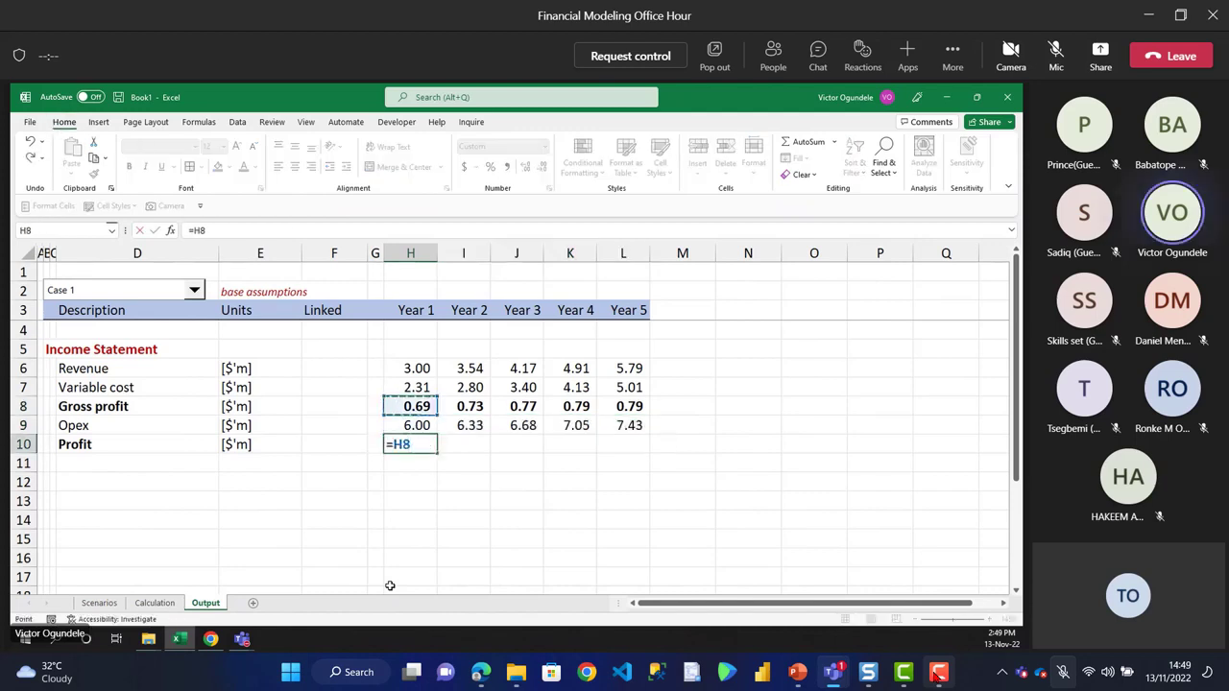
pyautogui.write('-')
pyautogui.press('Up')
pyautogui.press('Return')
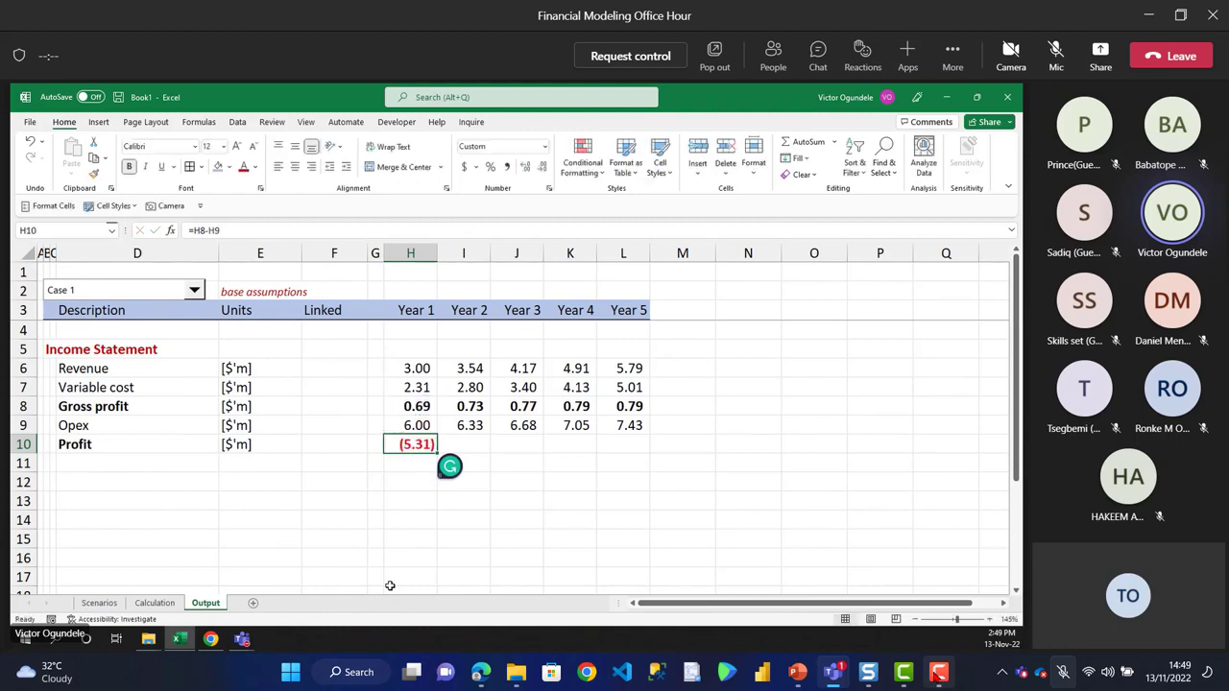
# - Fill the Year 1 profit formula across H10:L10 through Year 5
pyautogui.hotkey('shift', 'Right')
pyautogui.hotkey('shift', 'Right')
pyautogui.hotkey('shift', 'Right')
pyautogui.hotkey('shift', 'Right')
pyautogui.hotkey('ctrl', 'r')
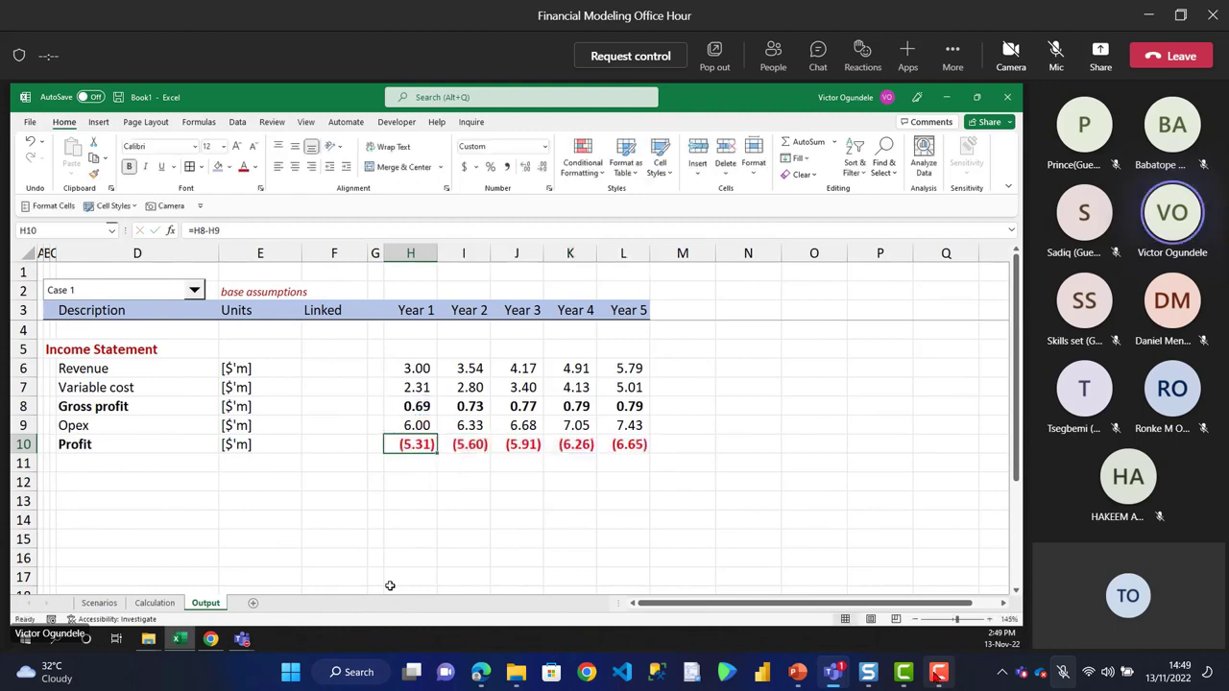
pyautogui.press('Left')
pyautogui.press('Left')
pyautogui.press('Left')
pyautogui.press('Right')
pyautogui.press('Right')
pyautogui.press('Right')
# - Try a monthly opex cost of 0.25 in G13 of the Scenarios sheet and check the profit on the Output sheet
pyautogui.click(100, 602)
pyautogui.click(241, 422)
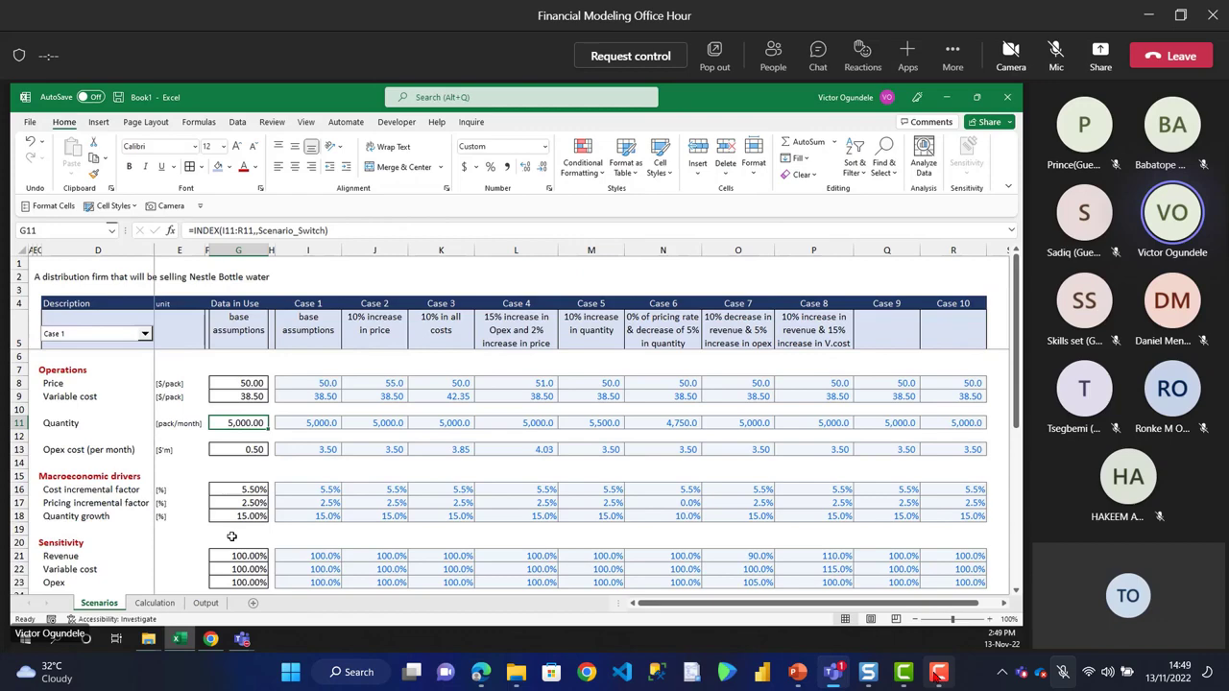
pyautogui.click(245, 448)
pyautogui.write('0.25')
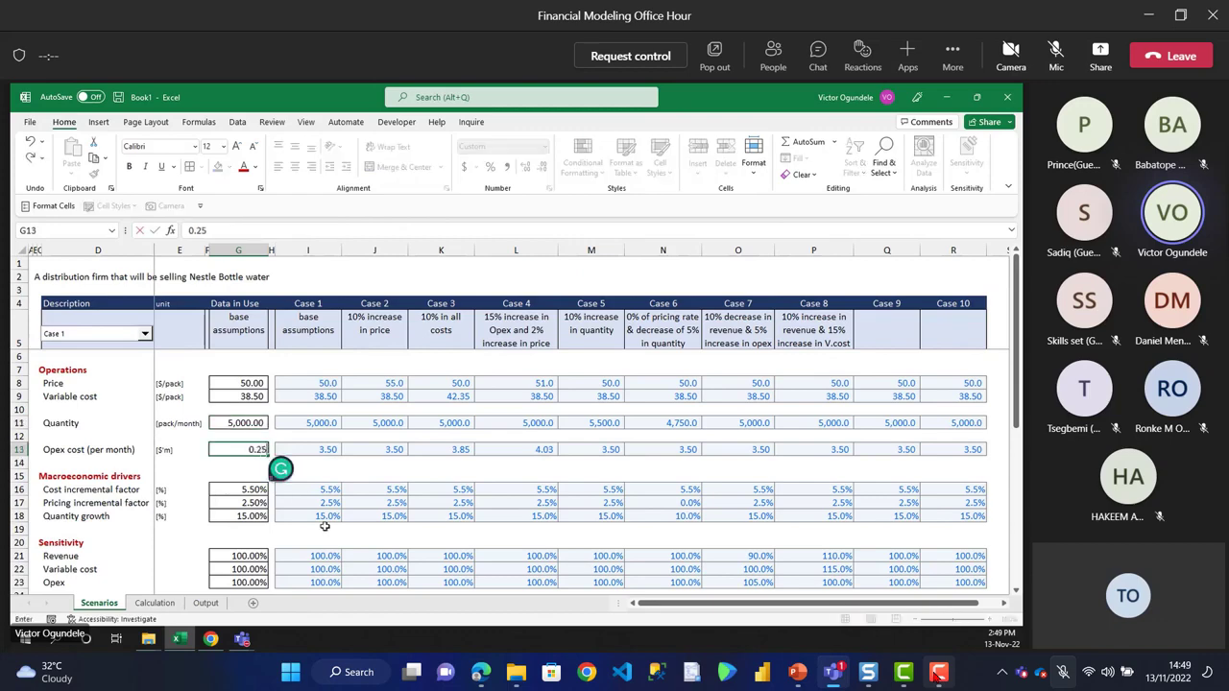
pyautogui.hotkey('ctrl', 'Return')
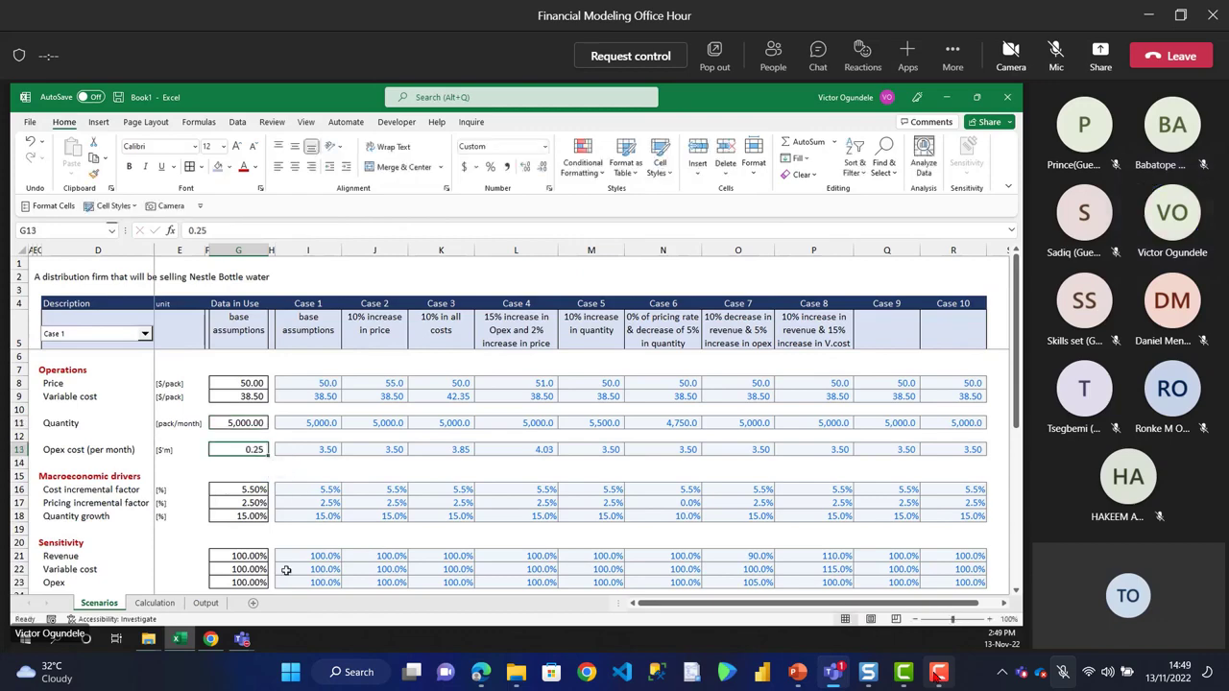
pyautogui.click(206, 602)
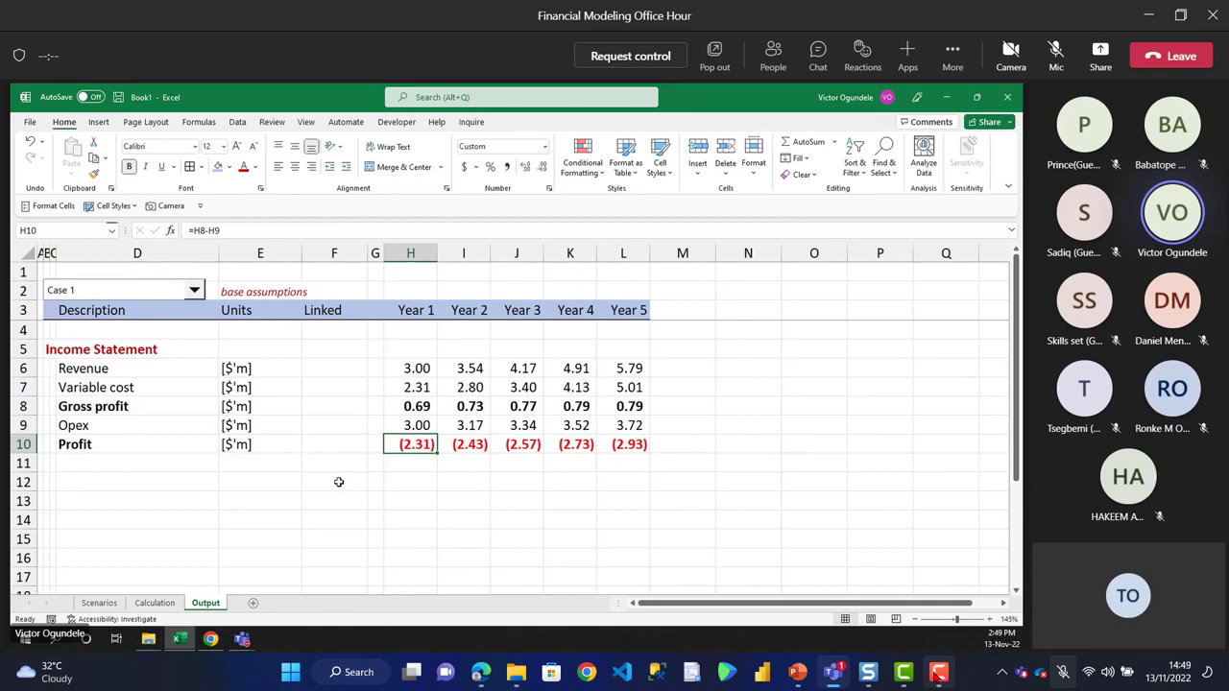
# - Set the monthly opex cost in Scenarios G13 to 0.15 and check its effect on the Output profit and the Calculation opex row
pyautogui.click(100, 603)
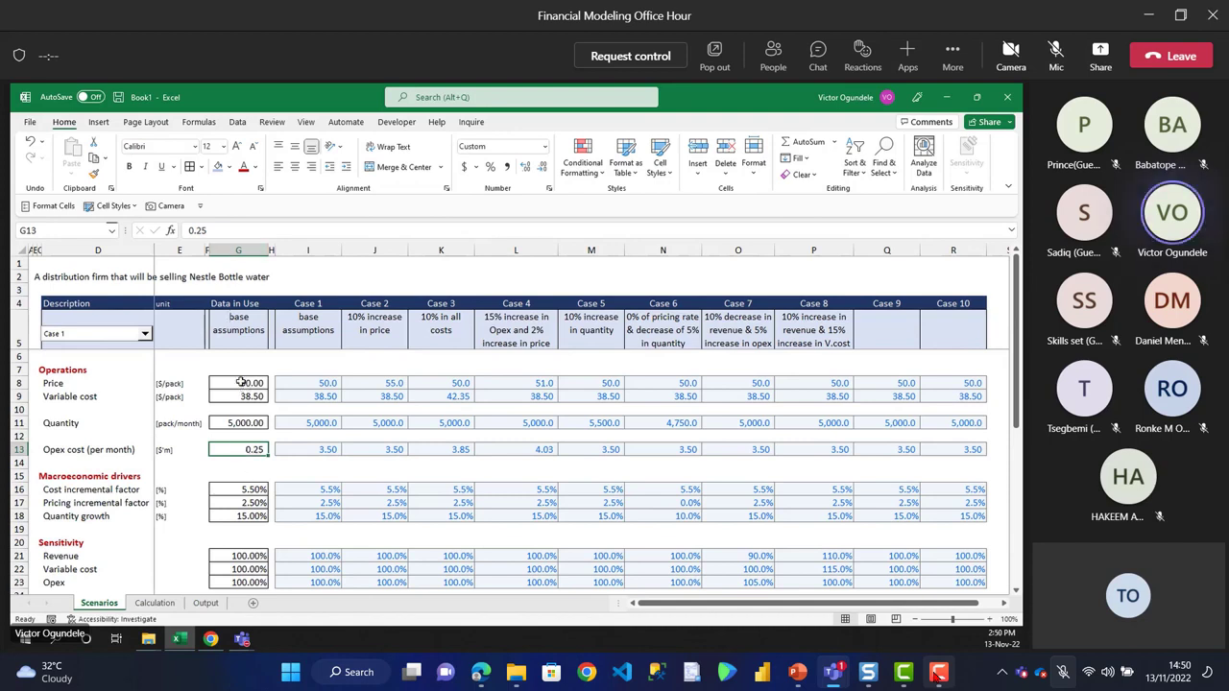
pyautogui.write('0.15')
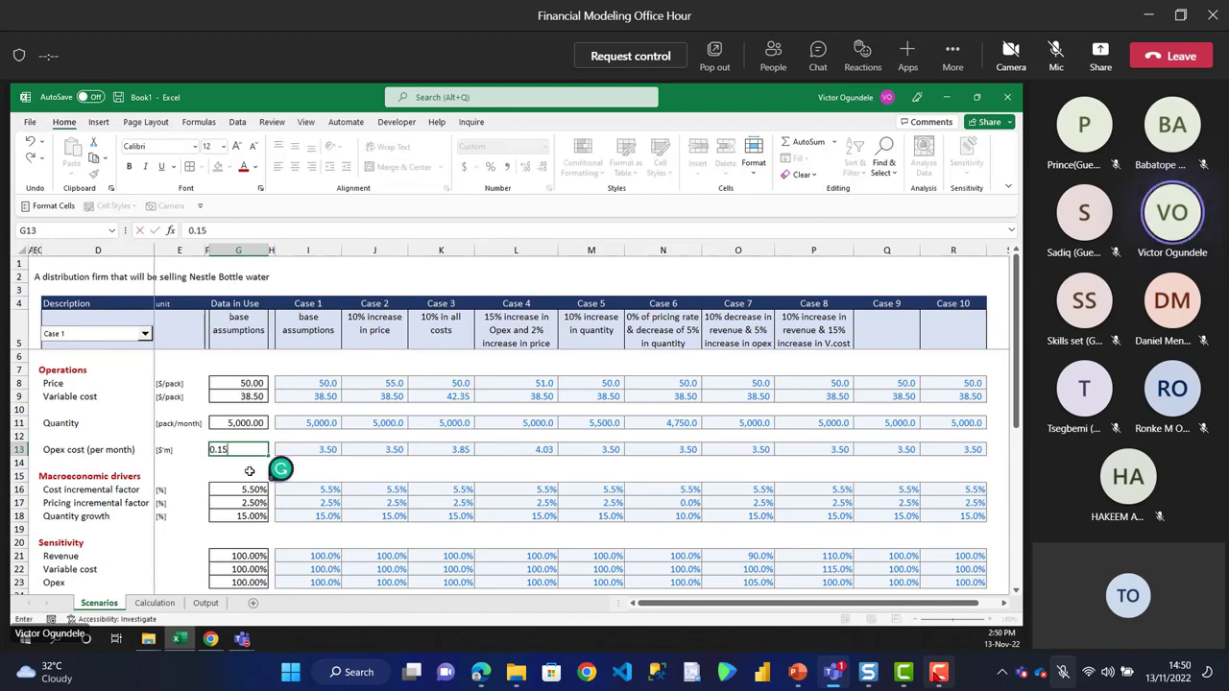
pyautogui.hotkey('ctrl', 'Return')
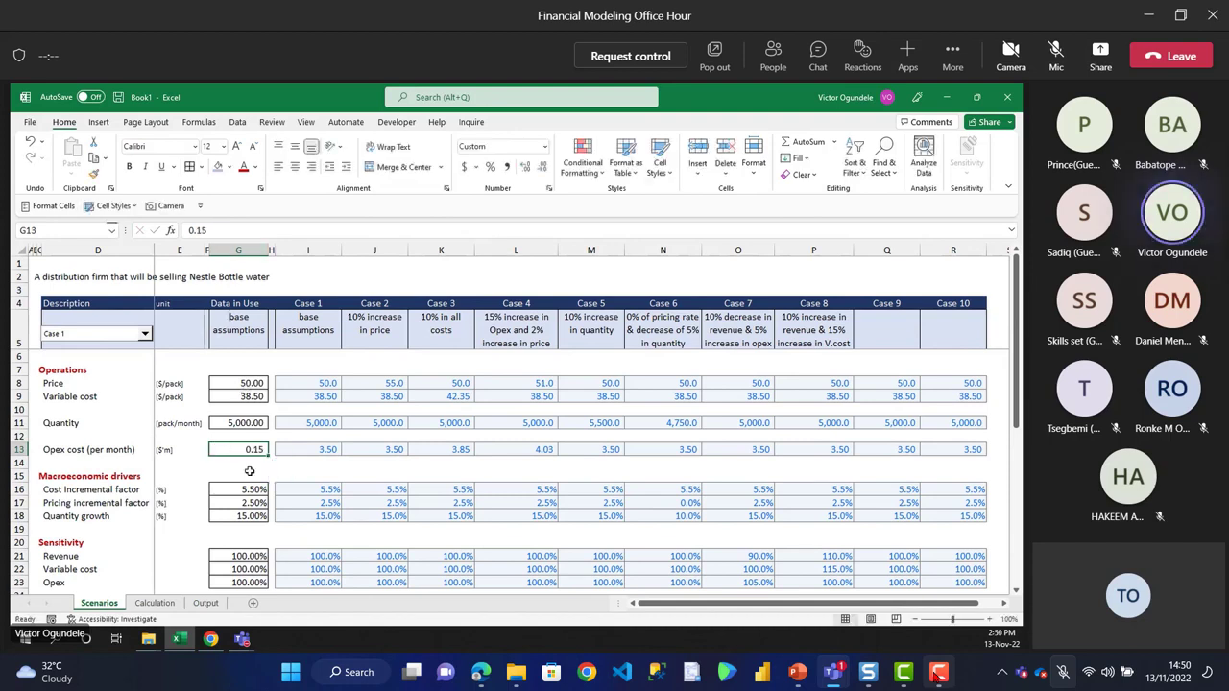
pyautogui.click(204, 602)
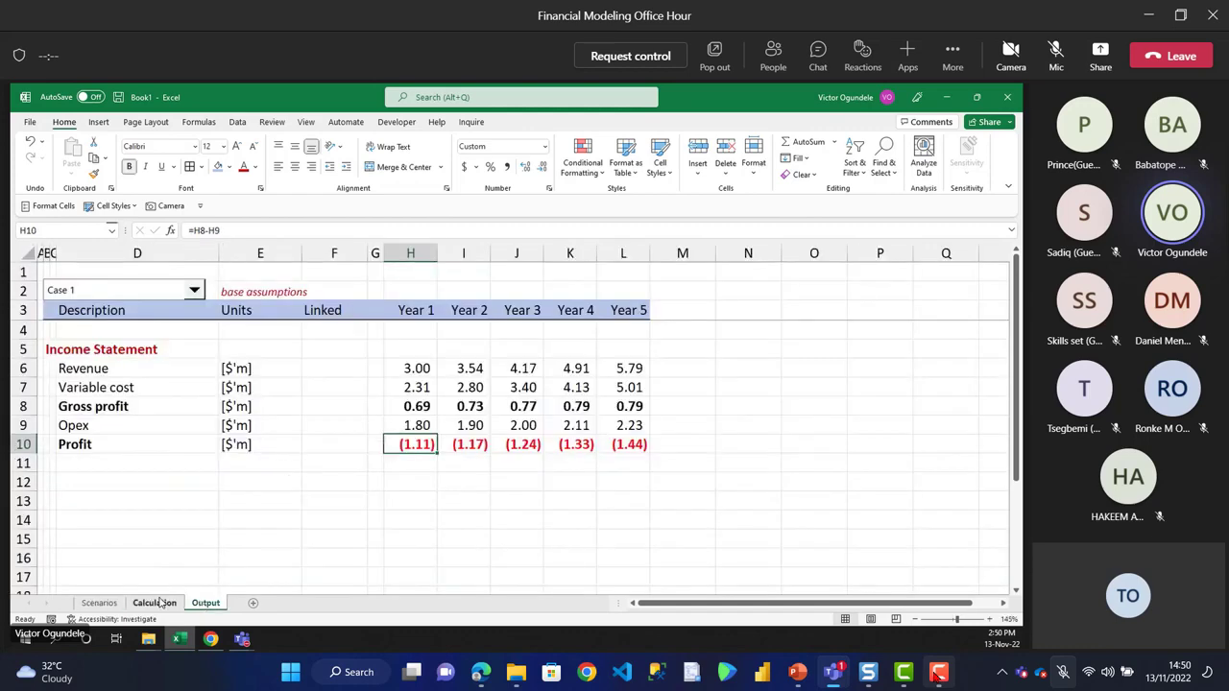
pyautogui.click(154, 603)
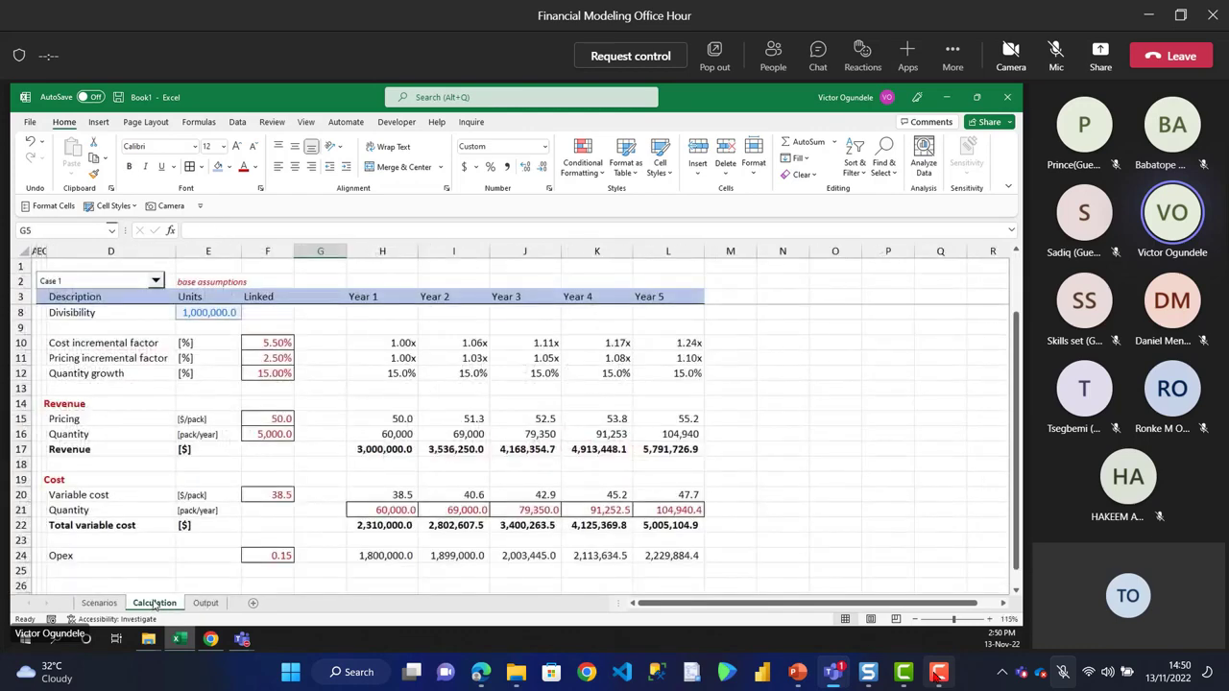
pyautogui.click(363, 553)
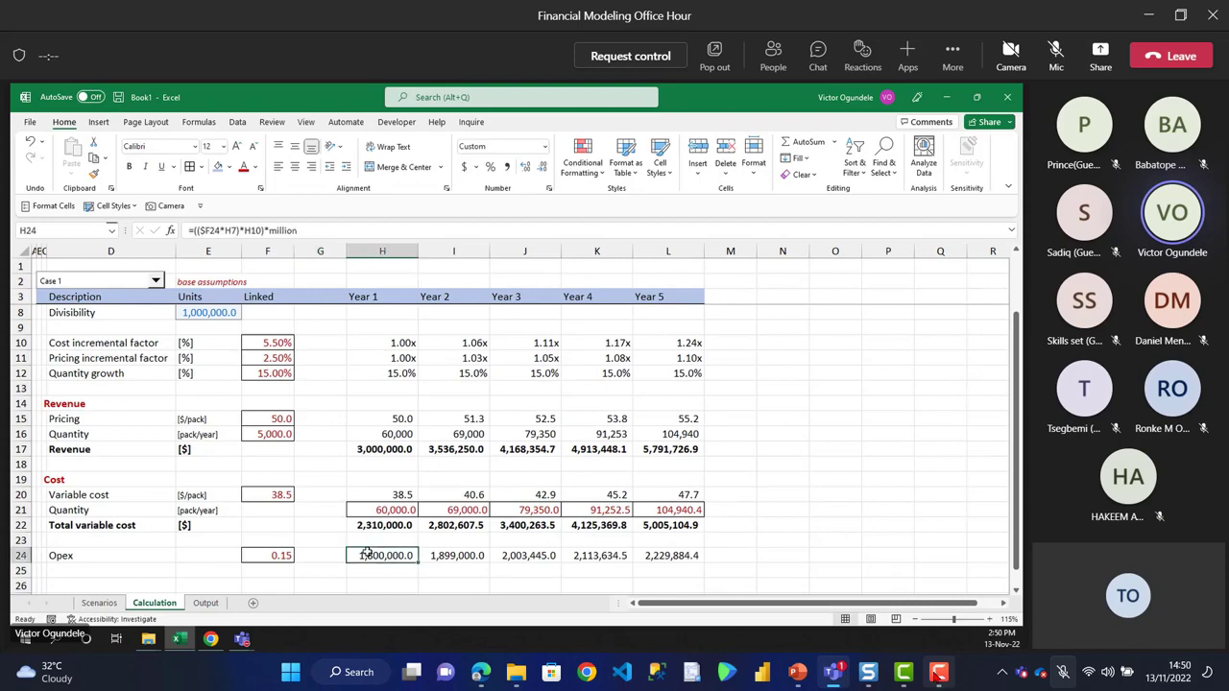
pyautogui.click(204, 602)
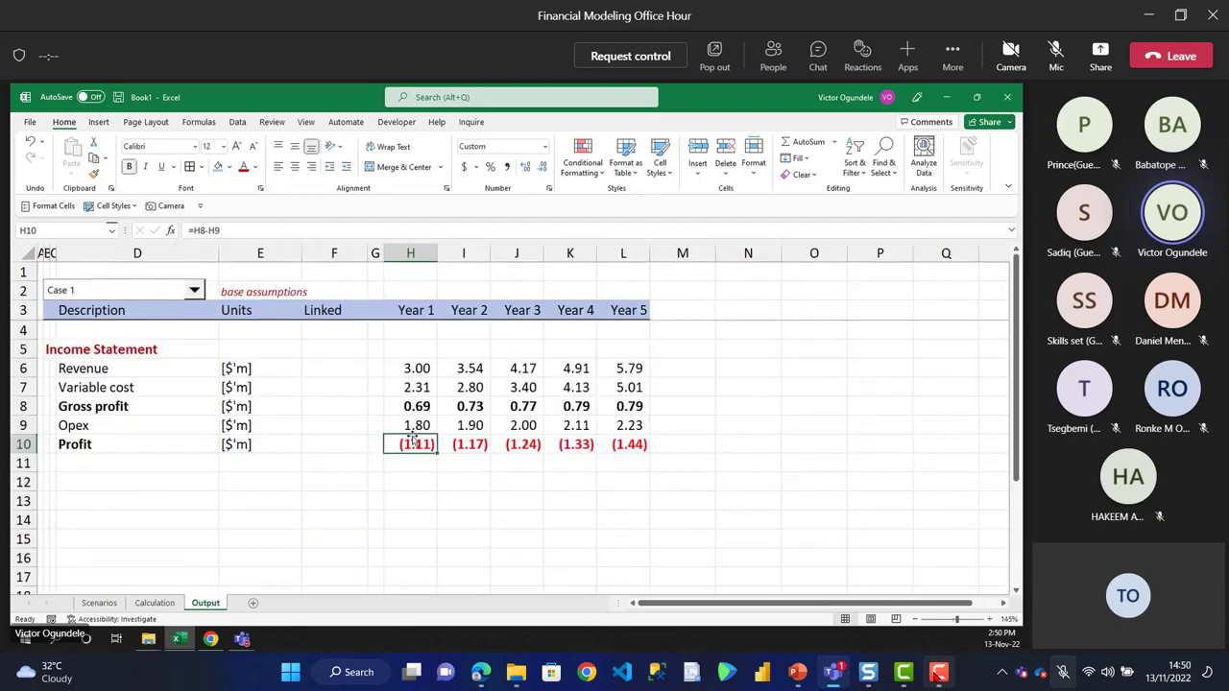
# - Try a monthly quantity of 6000 for Cases 1 to 4 in Scenarios I11:L11 and check the profit on the Output sheet
pyautogui.moveTo(412, 426); pyautogui.dragTo(598, 409)
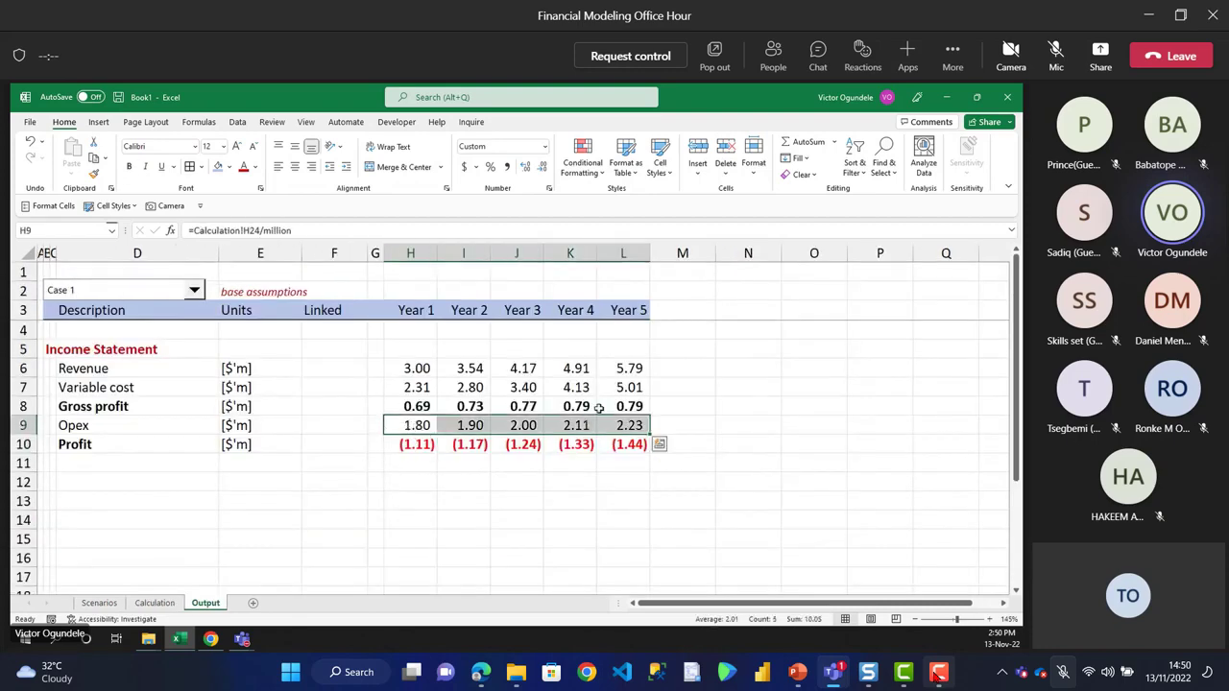
pyautogui.click(98, 602)
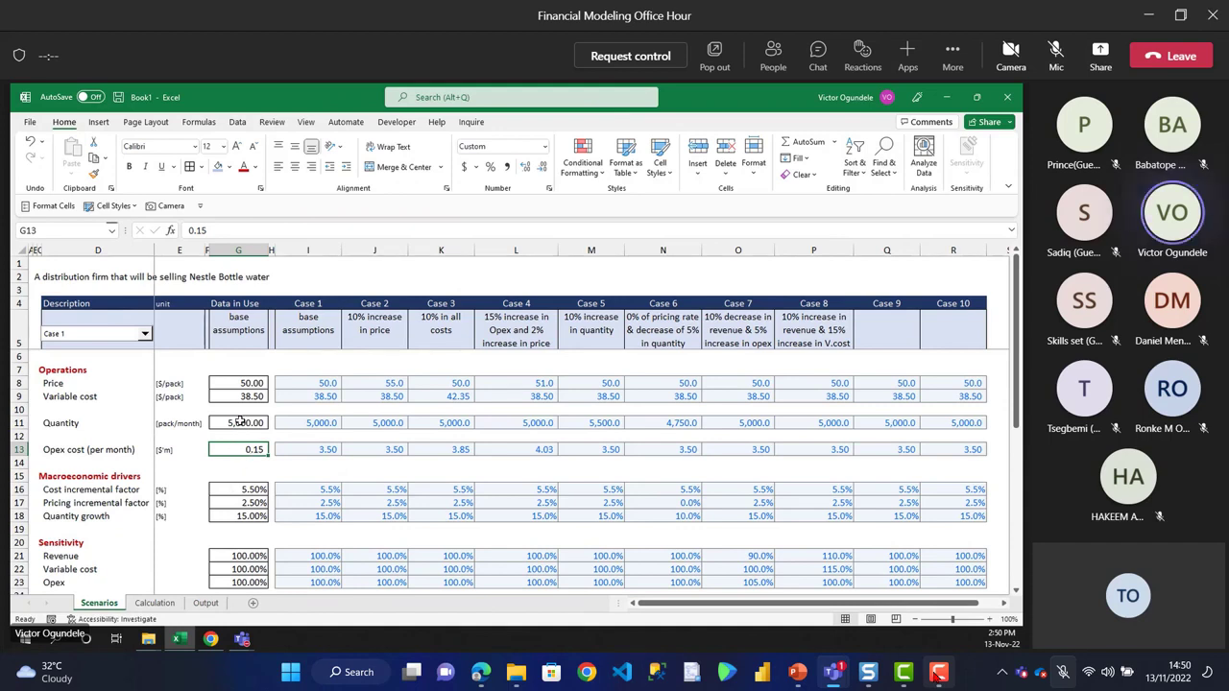
pyautogui.click(240, 422)
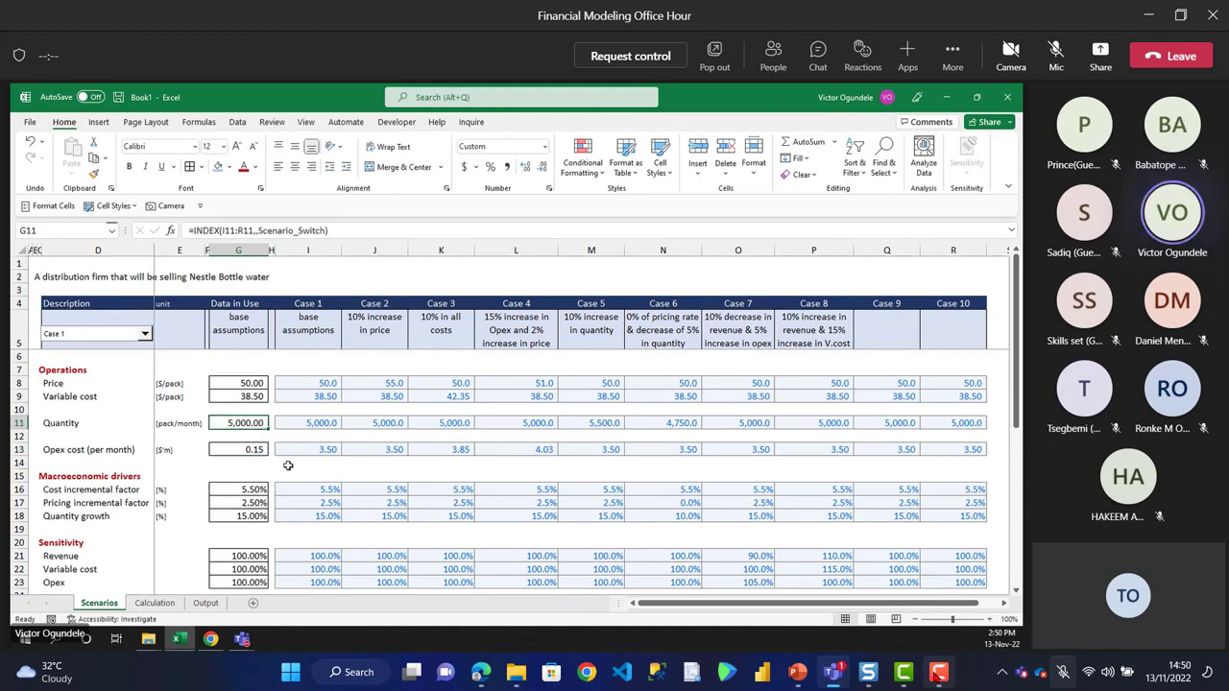
pyautogui.click(329, 428)
pyautogui.hotkey('shift', 'Right')
pyautogui.hotkey('shift', 'Right')
pyautogui.hotkey('shift', 'Right')
pyautogui.hotkey('shift', 'Right')
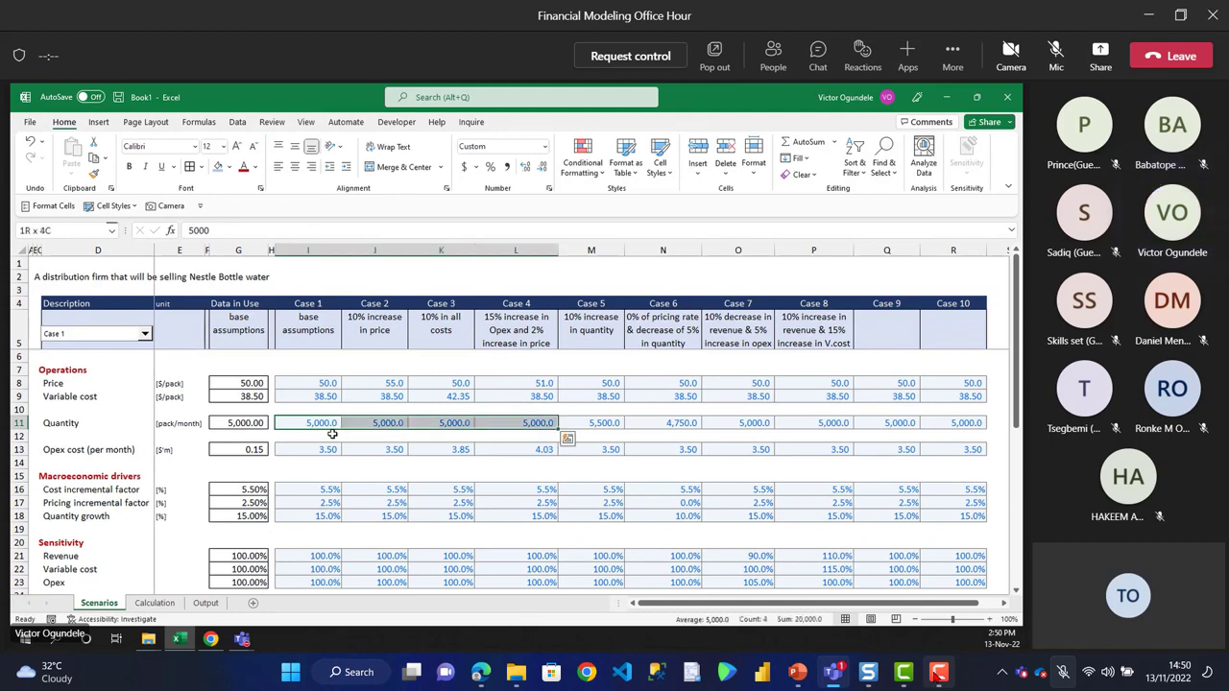
pyautogui.hotkey('shift', 'Left')
pyautogui.write('6000')
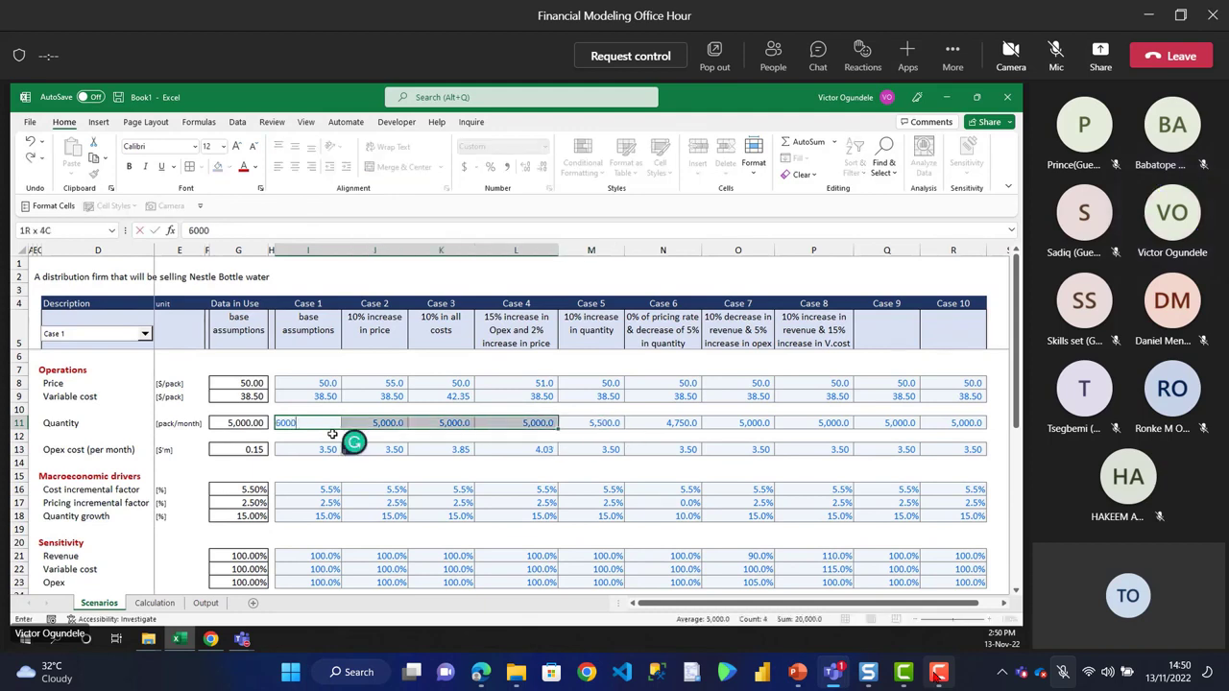
pyautogui.hotkey('ctrl', 'Return')
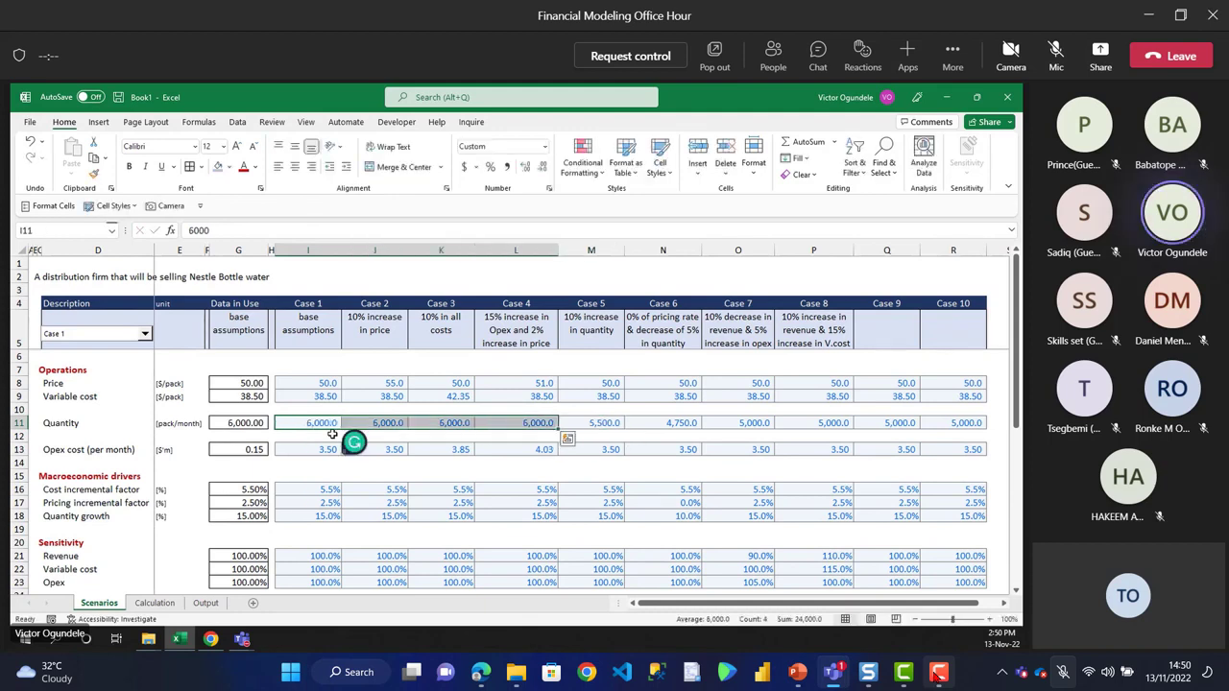
pyautogui.click(211, 603)
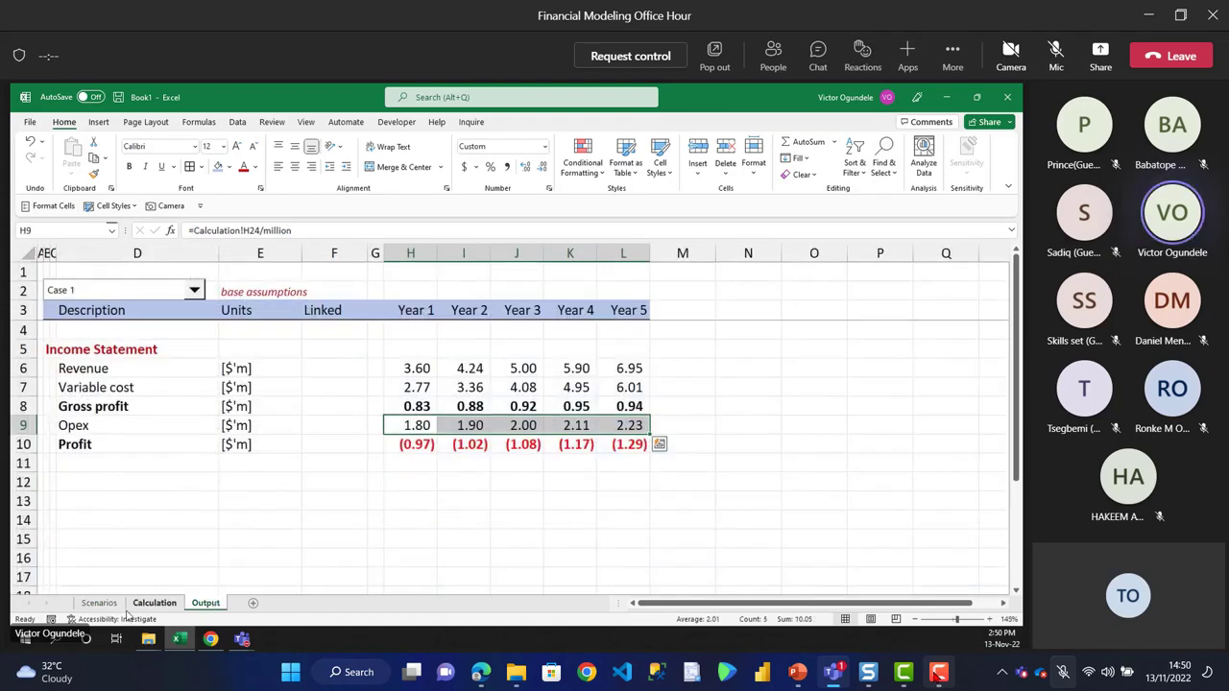
# - Try a Case 1 quantity of 10000 in Scenarios I11 and check its effect on the Output and Calculation sheets
pyautogui.click(99, 603)
pyautogui.click(305, 421)
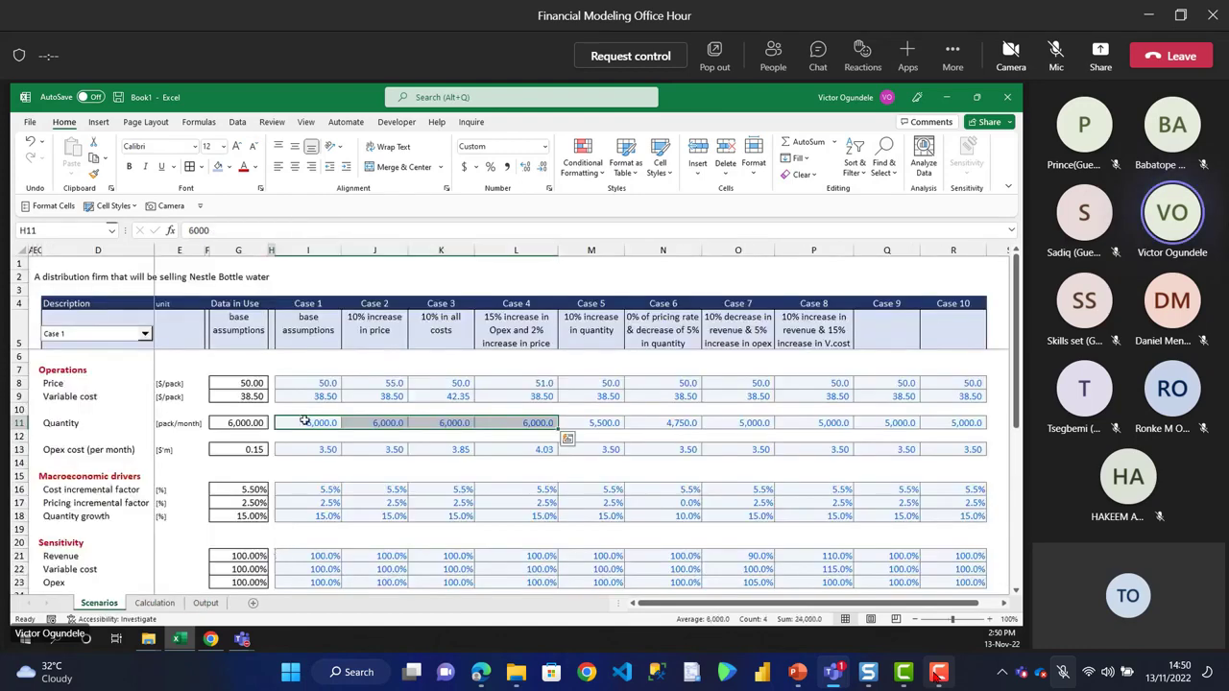
pyautogui.write('10000')
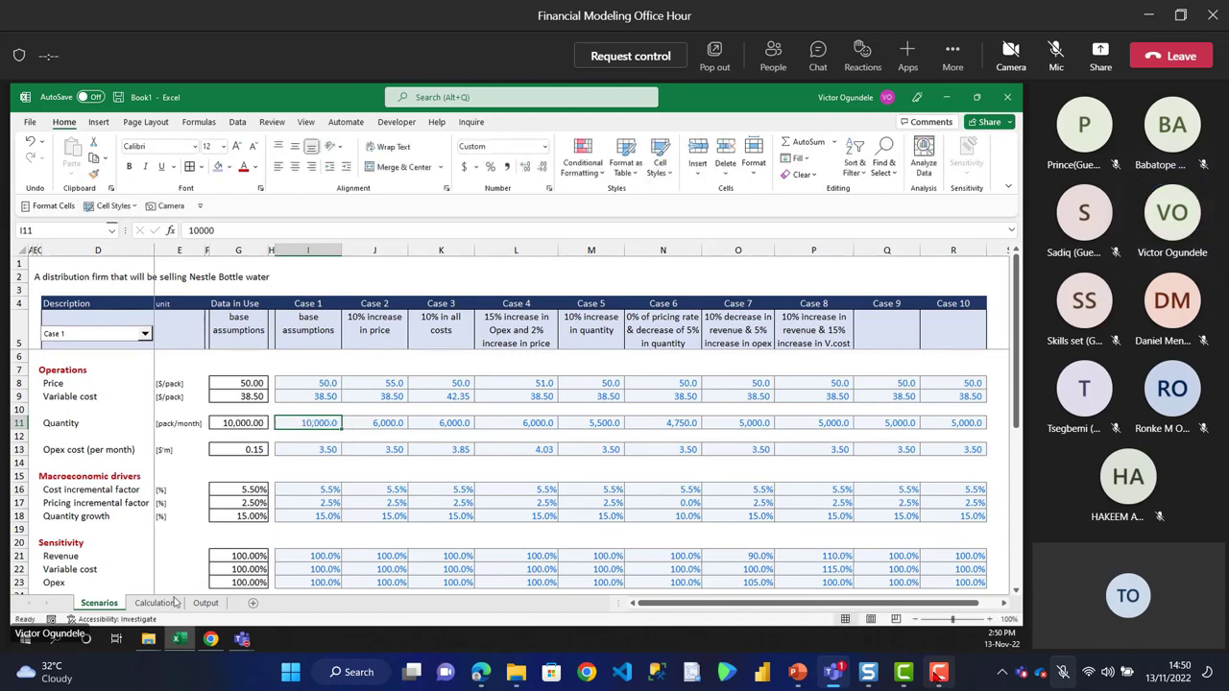
pyautogui.click(204, 603)
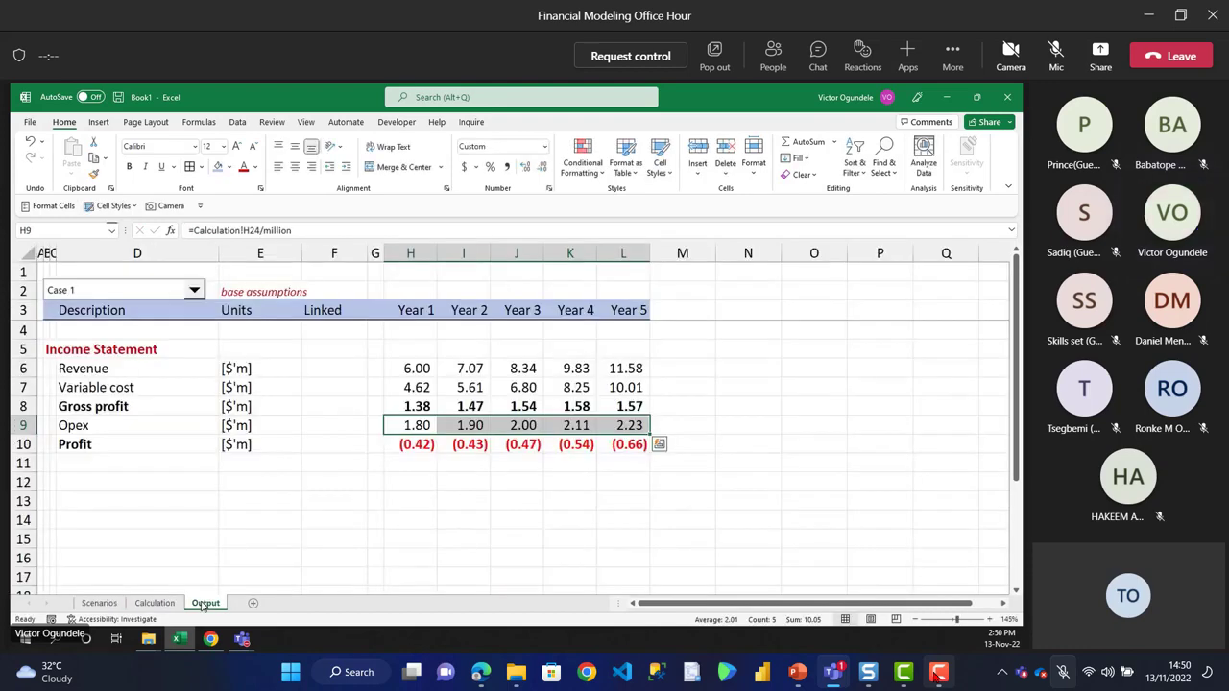
pyautogui.click(151, 602)
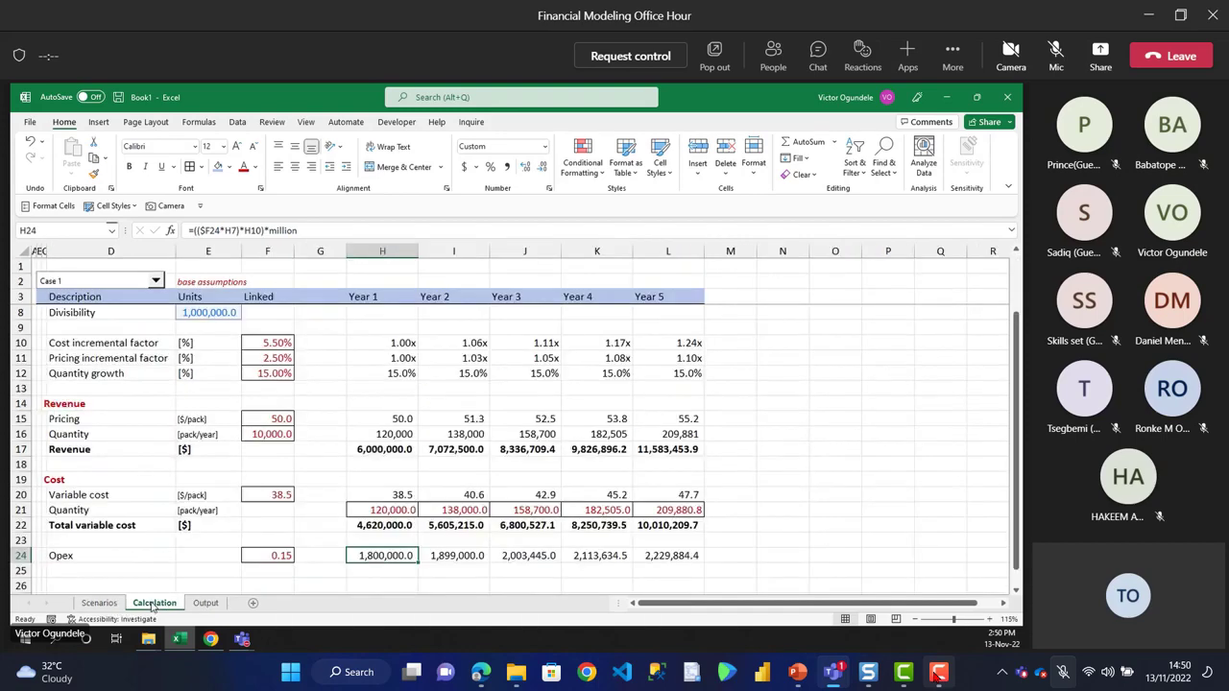
pyautogui.click(205, 603)
# - Set the Case 1 quantity in Scenarios I11 to 15000 and check the profit on the Output sheet
pyautogui.click(100, 604)
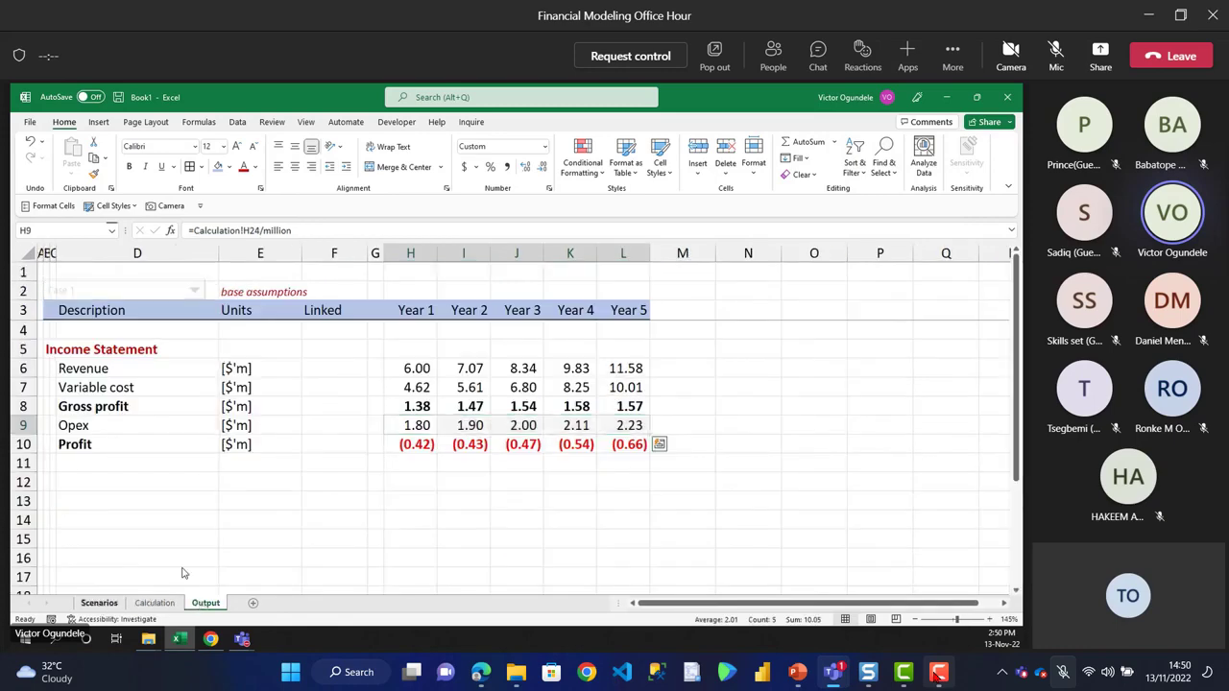
pyautogui.write('1500')
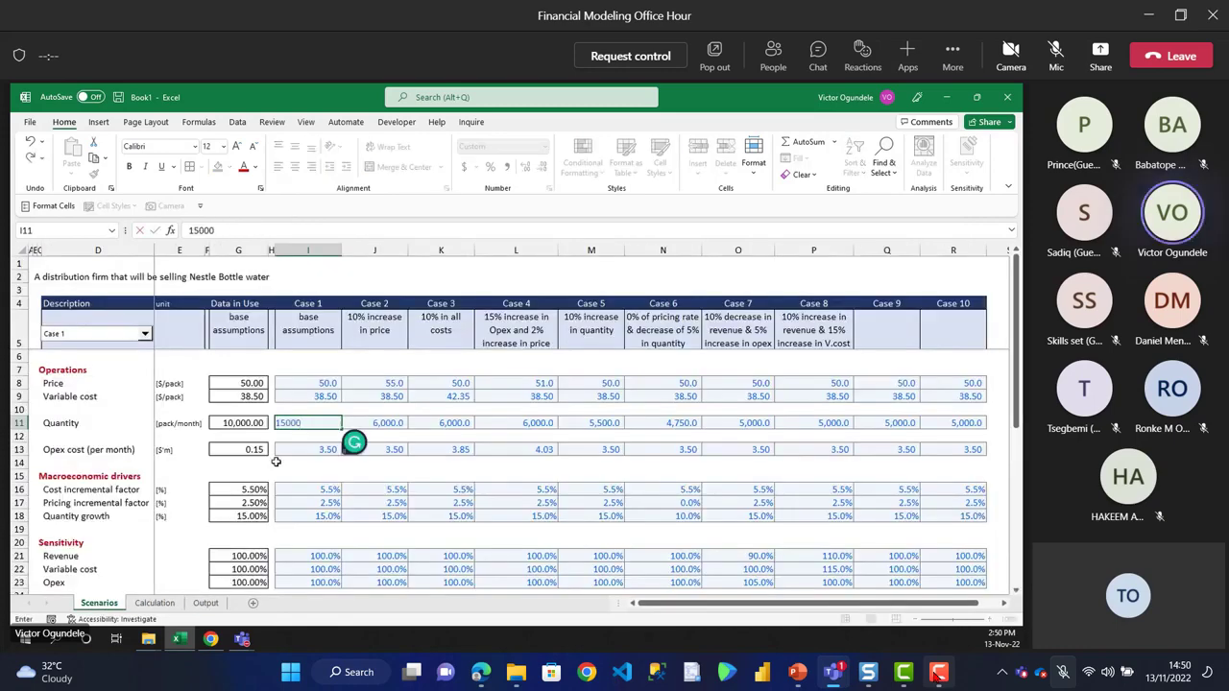
pyautogui.write('0')
pyautogui.hotkey('ctrl', 'Return')
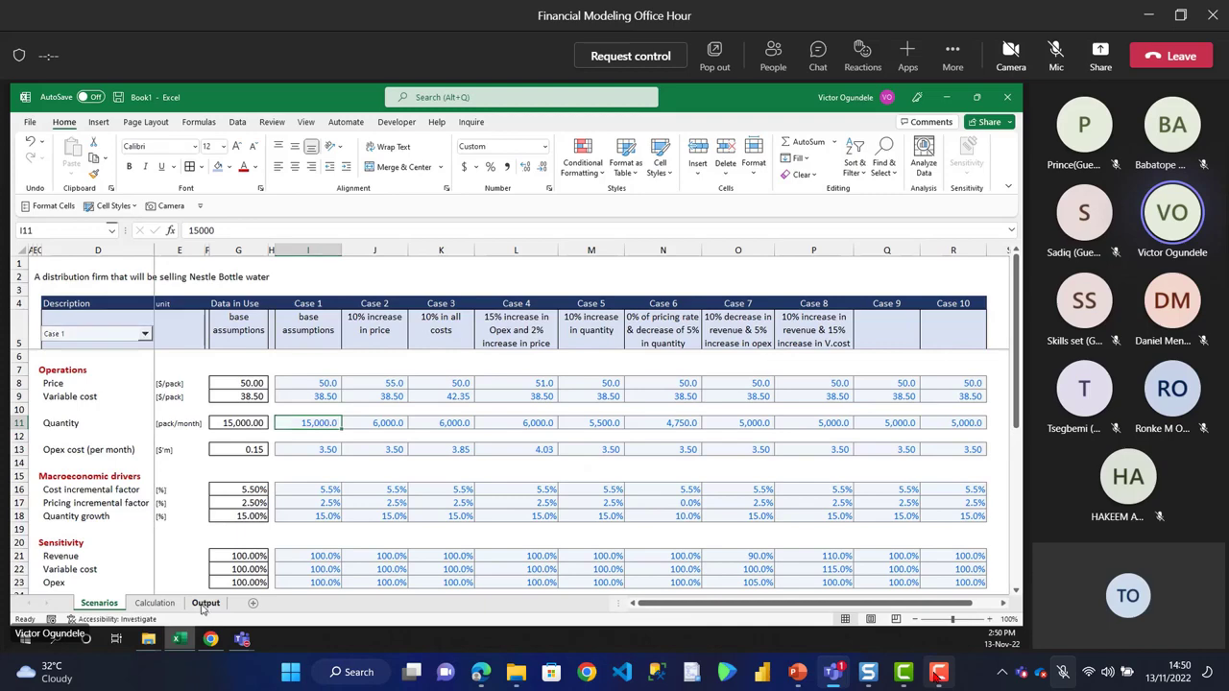
pyautogui.click(204, 603)
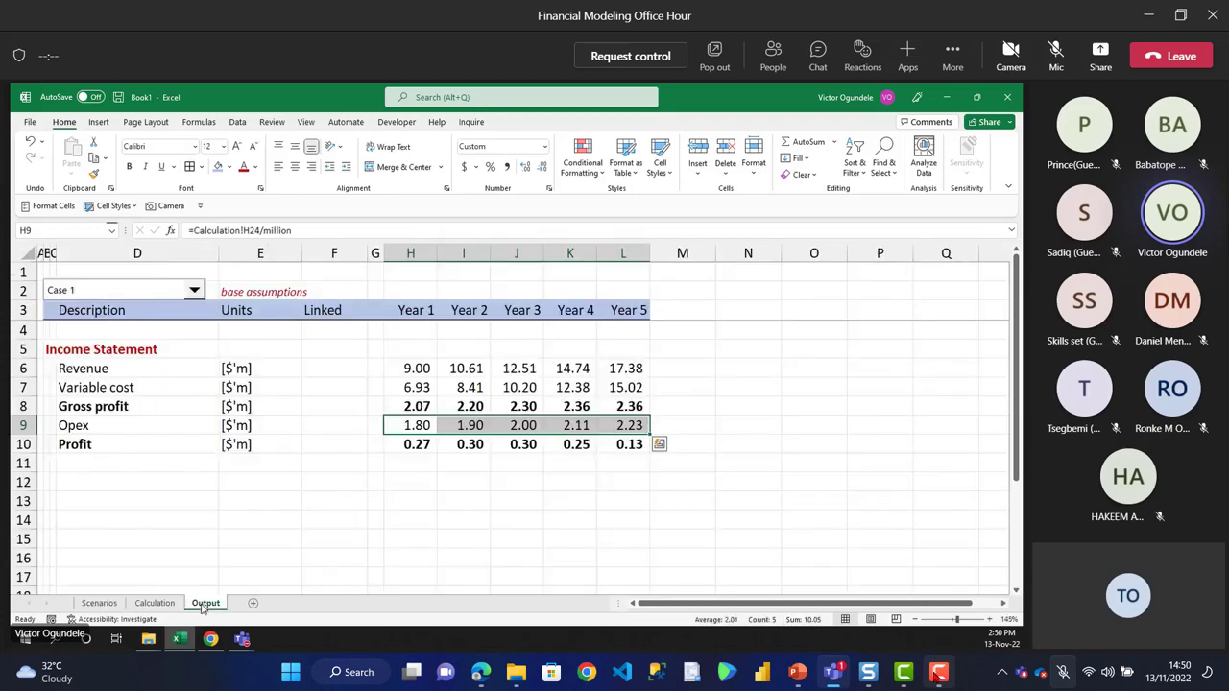
# - Copy the Case 1 quantity from Scenarios I11 into J11, K11 and L11 for Cases 2 to 4
pyautogui.click(98, 603)
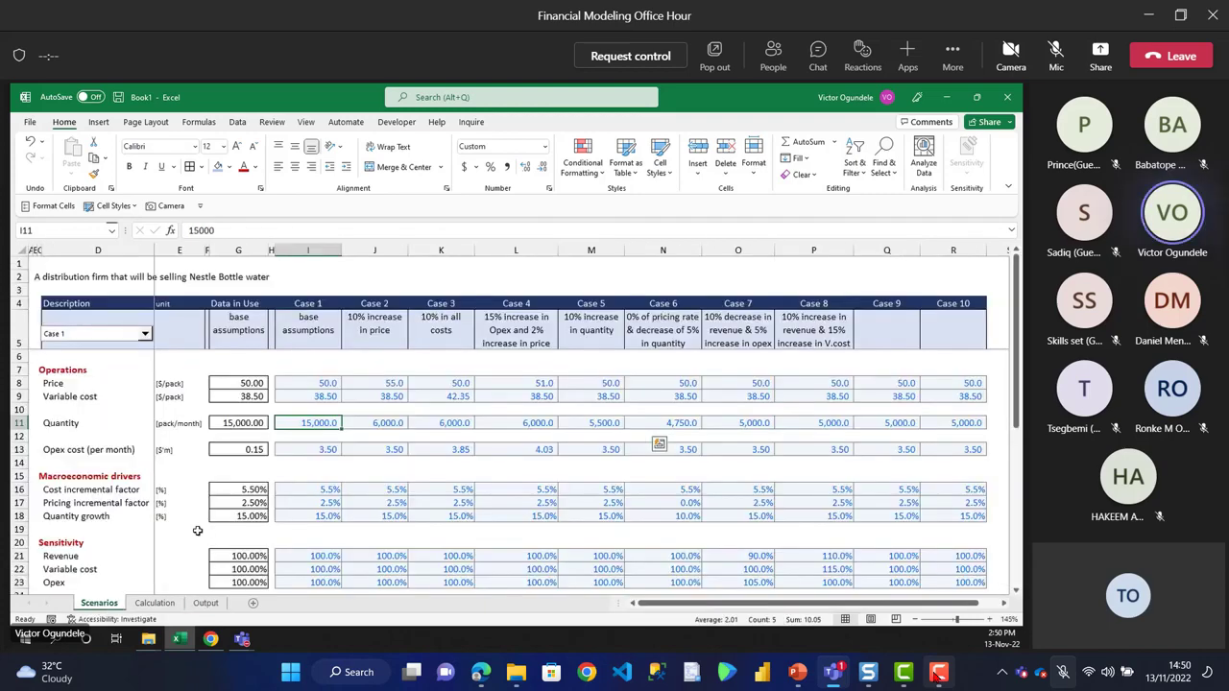
pyautogui.hotkey('ctrl', 'c')
pyautogui.press('Right')
pyautogui.hotkey('ctrl', 'v')
pyautogui.press('Right')
pyautogui.hotkey('ctrl', 'v')
pyautogui.press('Right')
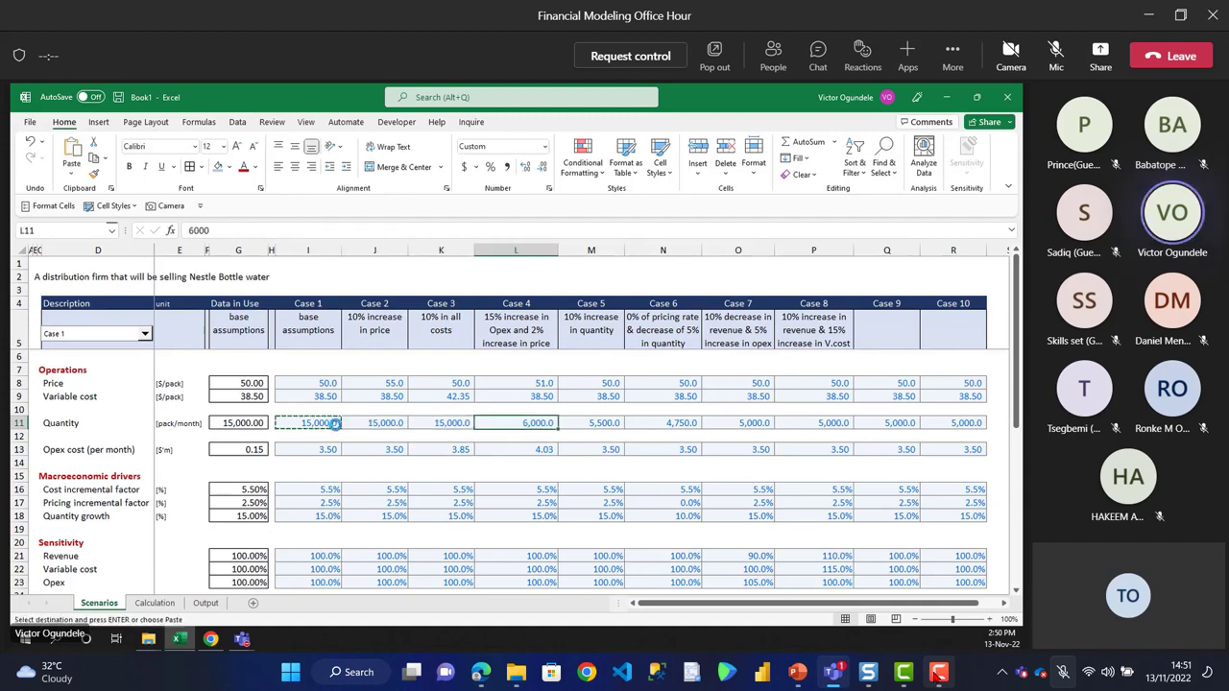
pyautogui.hotkey('ctrl', 'v')
# - Set the monthly quantity to 15,500 for Case 5 in M11 and 14750 for Case 6 in N11
pyautogui.press('Right')
pyautogui.write('15')
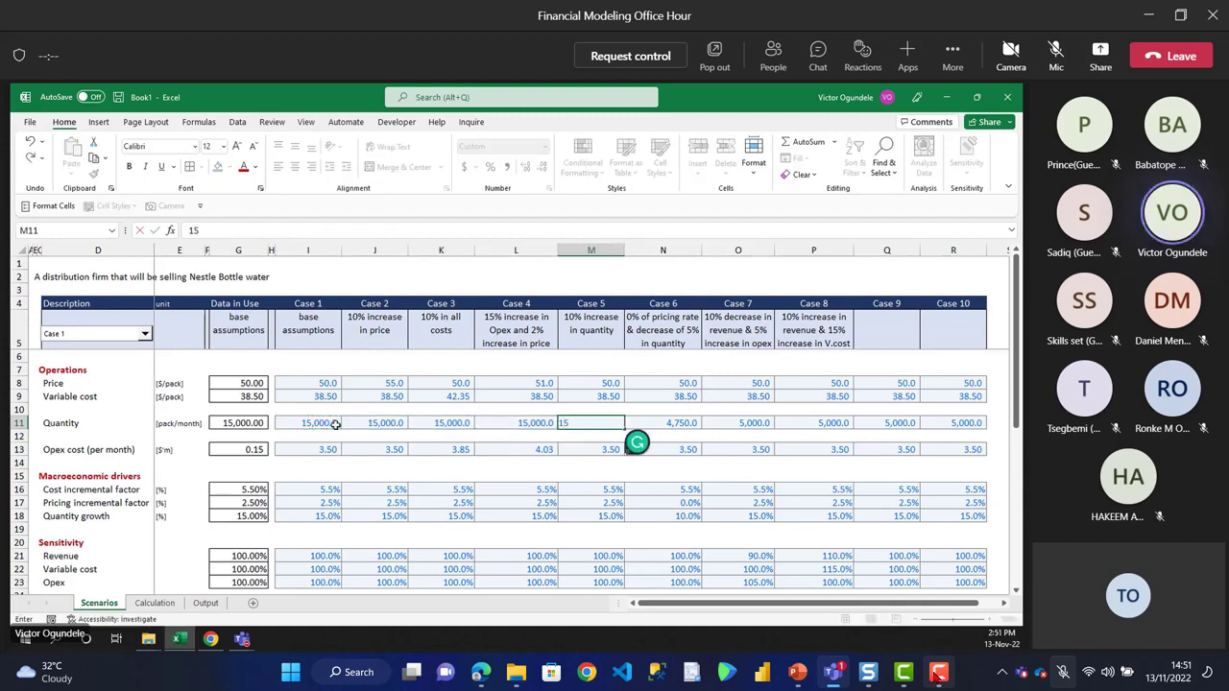
pyautogui.write(',500')
pyautogui.press('Right')
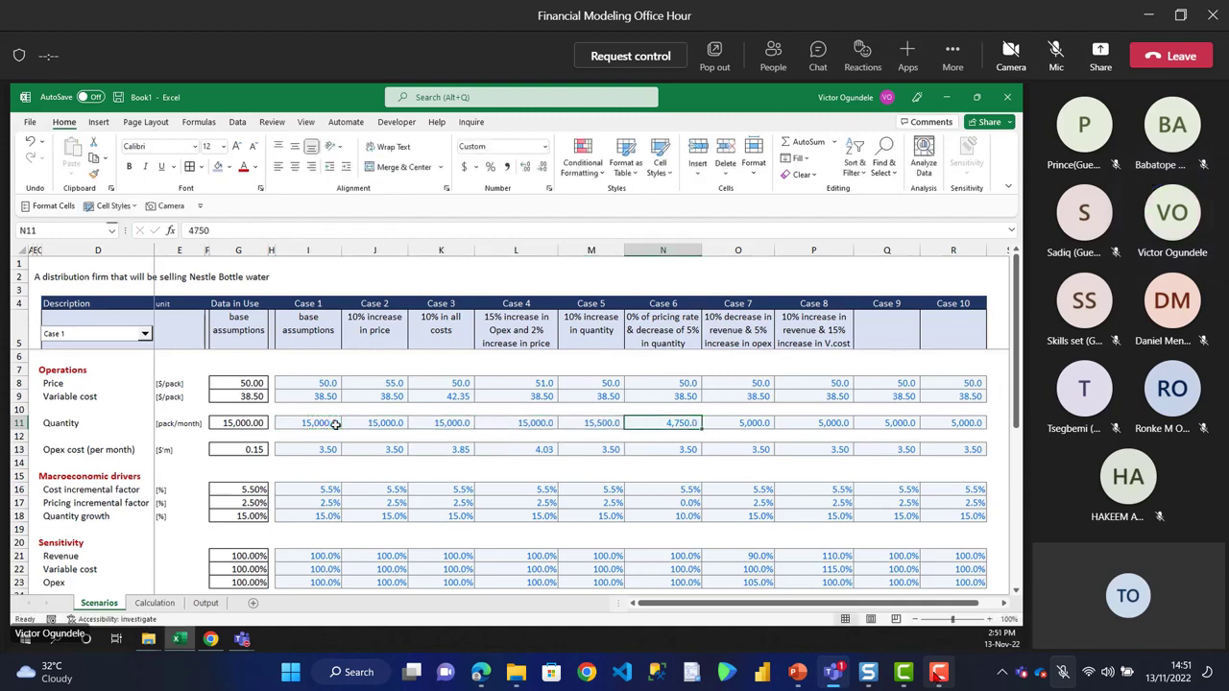
pyautogui.write('14750')
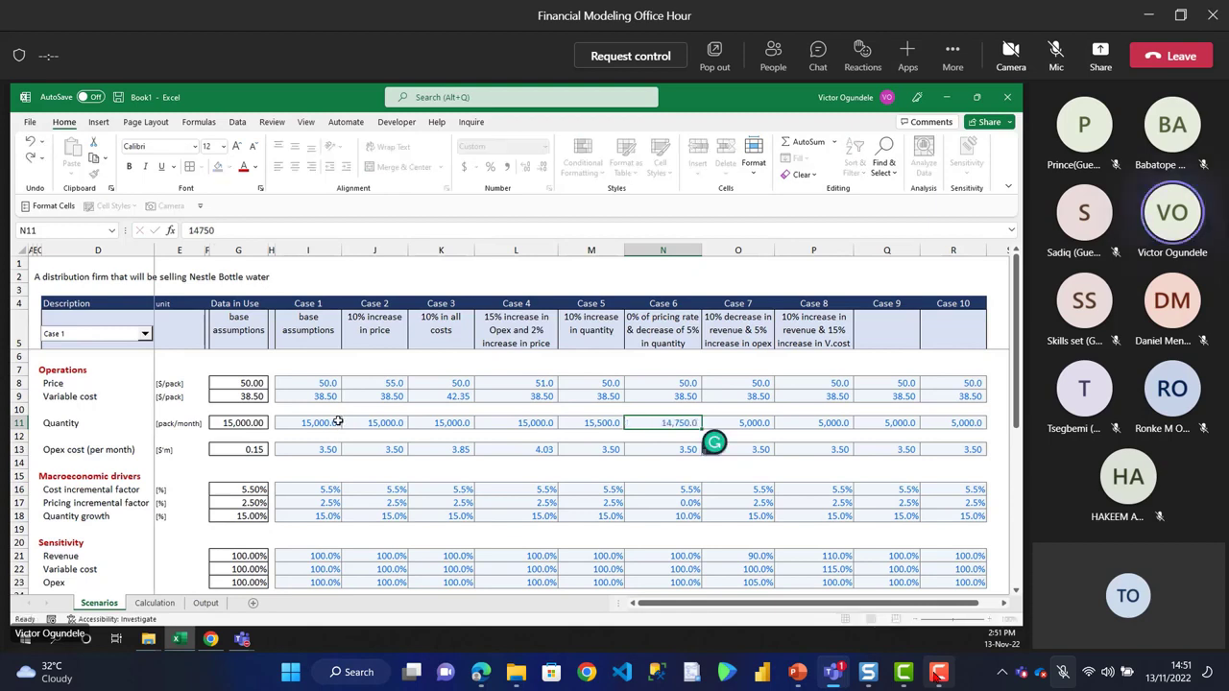
# - Copy the Case 5 quantity from M11 into O11:R11 for Cases 7 to 10
pyautogui.press('Left')
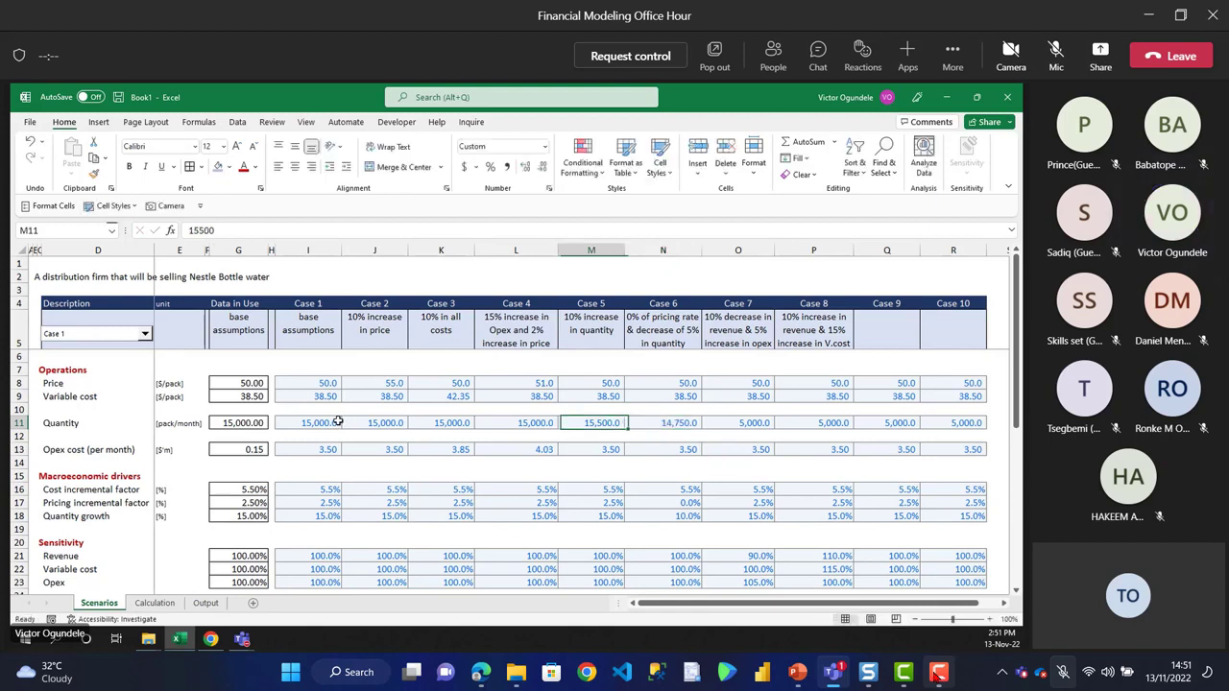
pyautogui.hotkey('ctrl', 'c')
pyautogui.press('Right')
pyautogui.press('Right')
pyautogui.hotkey('shift', 'Right')
pyautogui.hotkey('shift', 'Right')
pyautogui.hotkey('shift', 'Right')
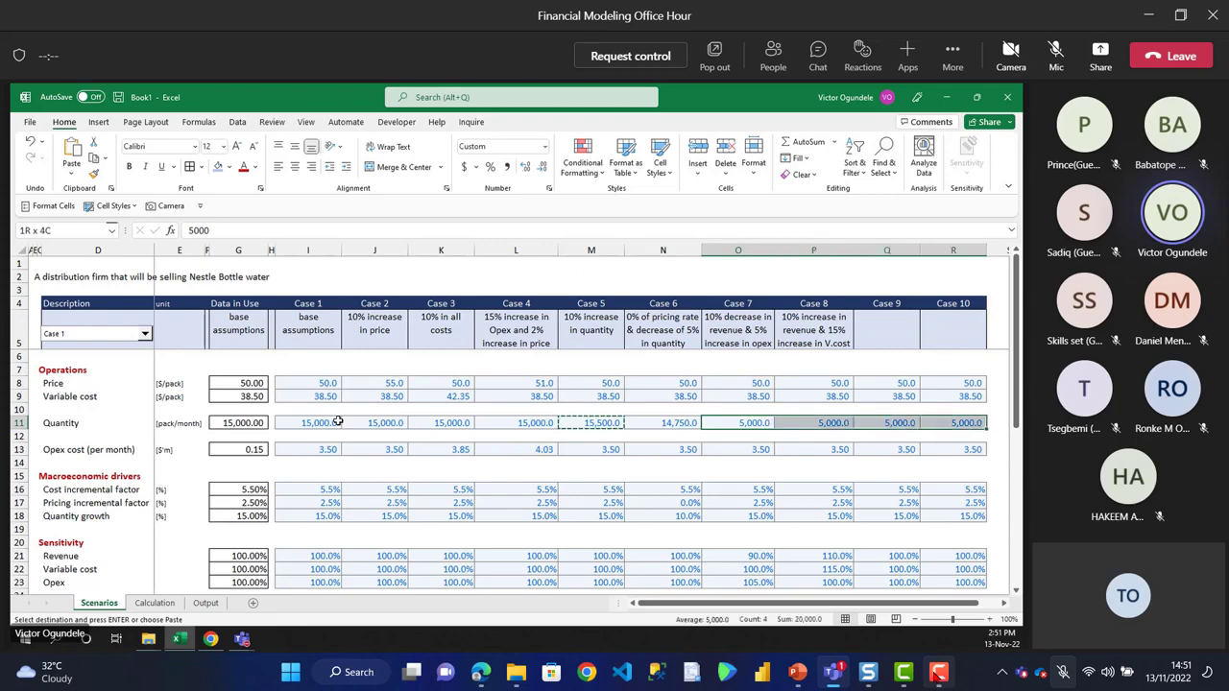
pyautogui.hotkey('ctrl', 'v')
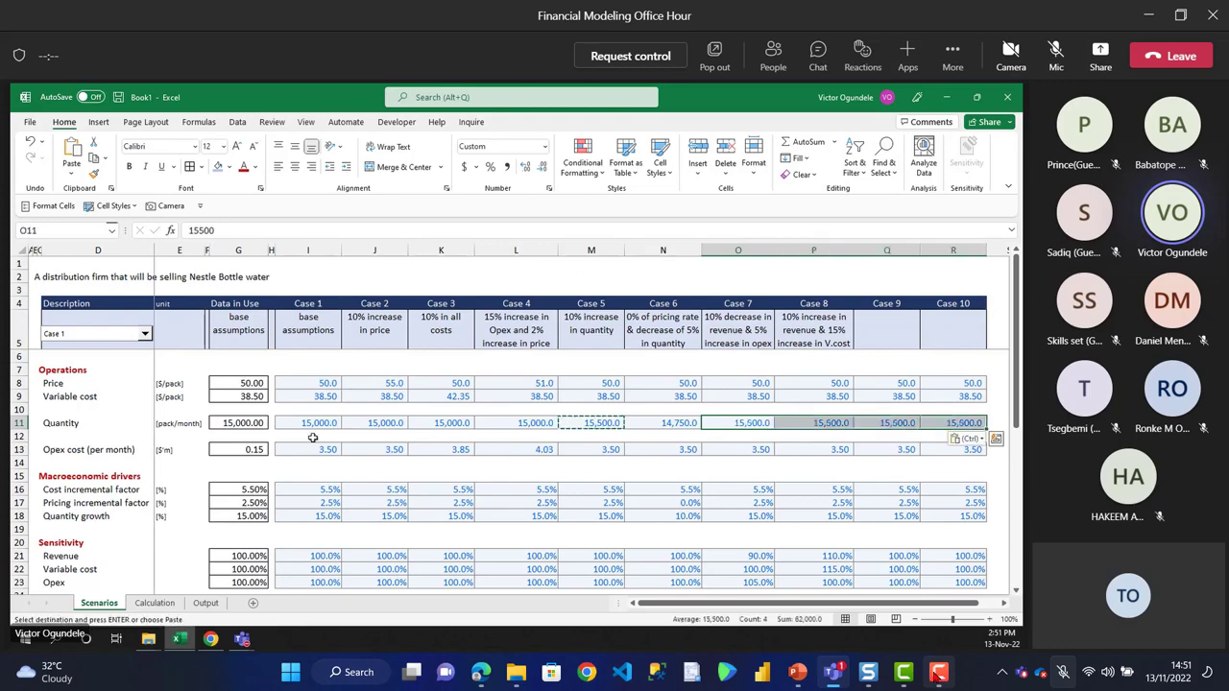
# - On the Output sheet, fit the Linked column F to its content and slightly narrow the Units column E
pyautogui.click(205, 602)
pyautogui.click(402, 491)
pyautogui.press('Up')
pyautogui.press('Up')
pyautogui.press('Up')
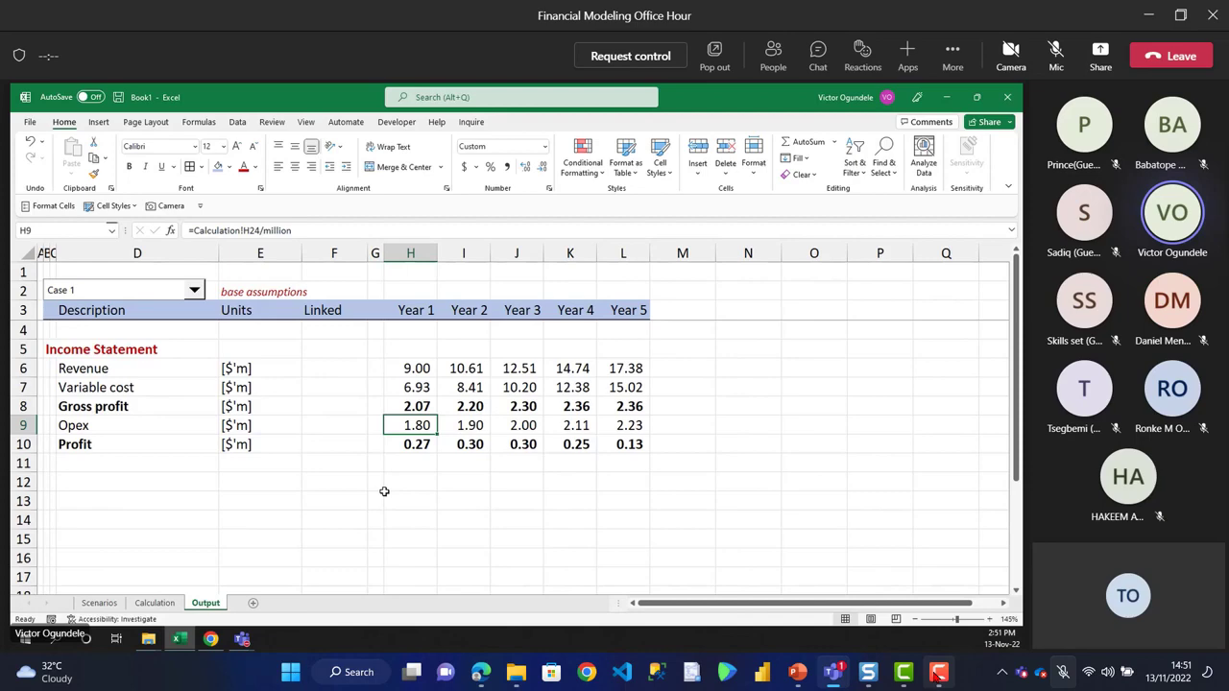
pyautogui.keyDown('ctrl'); pyautogui.scroll(2, 384, 491); pyautogui.keyUp('ctrl')
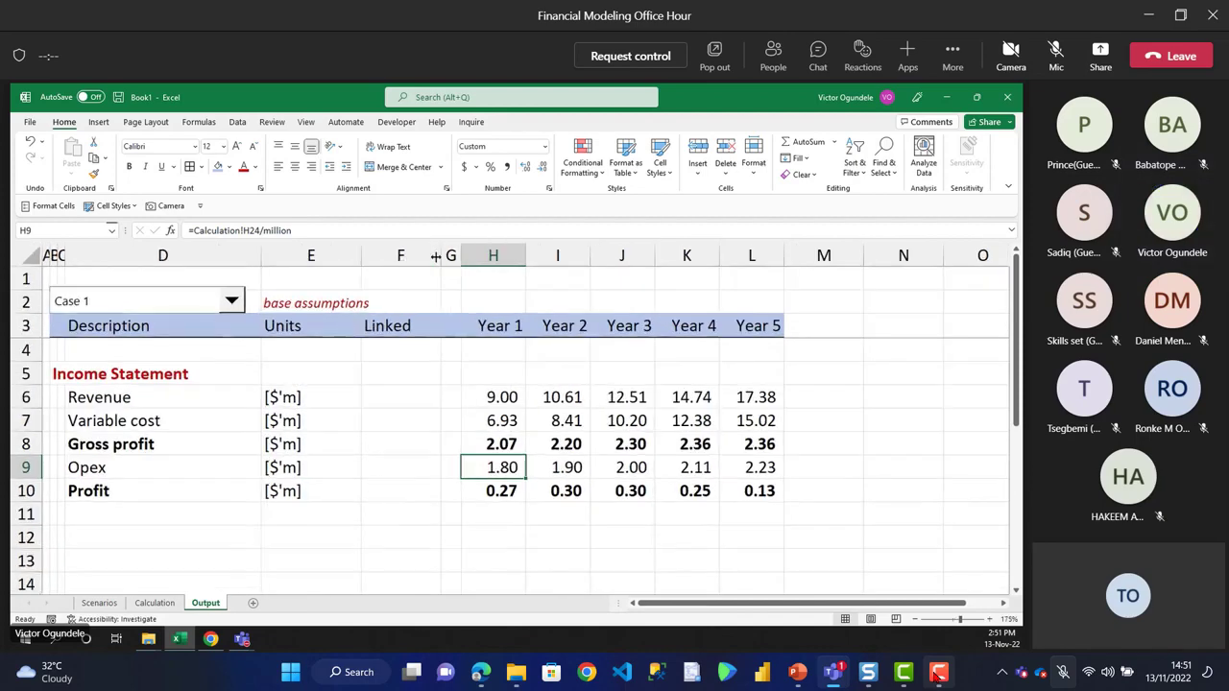
pyautogui.doubleClick(435, 256)
pyautogui.moveTo(360, 259); pyautogui.dragTo(351, 260)
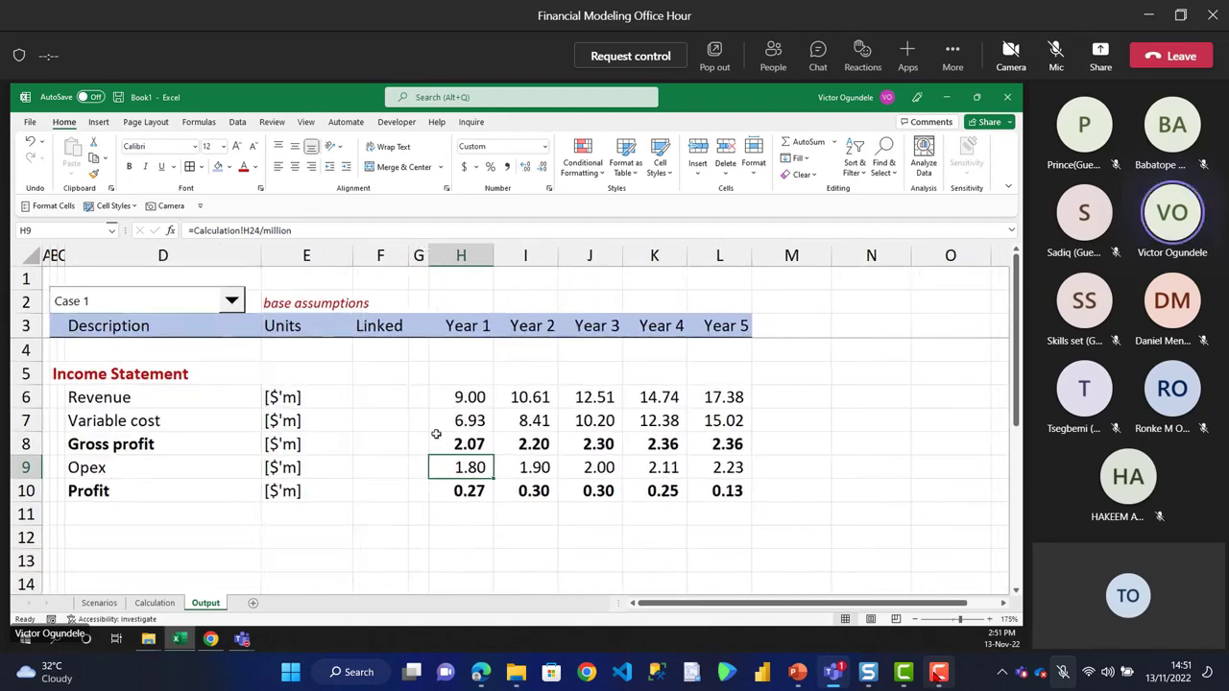
# - Review the profit in row 10 of the Output sheet year by year from Year 1 to Year 5
pyautogui.press('Down')
pyautogui.press('Right')
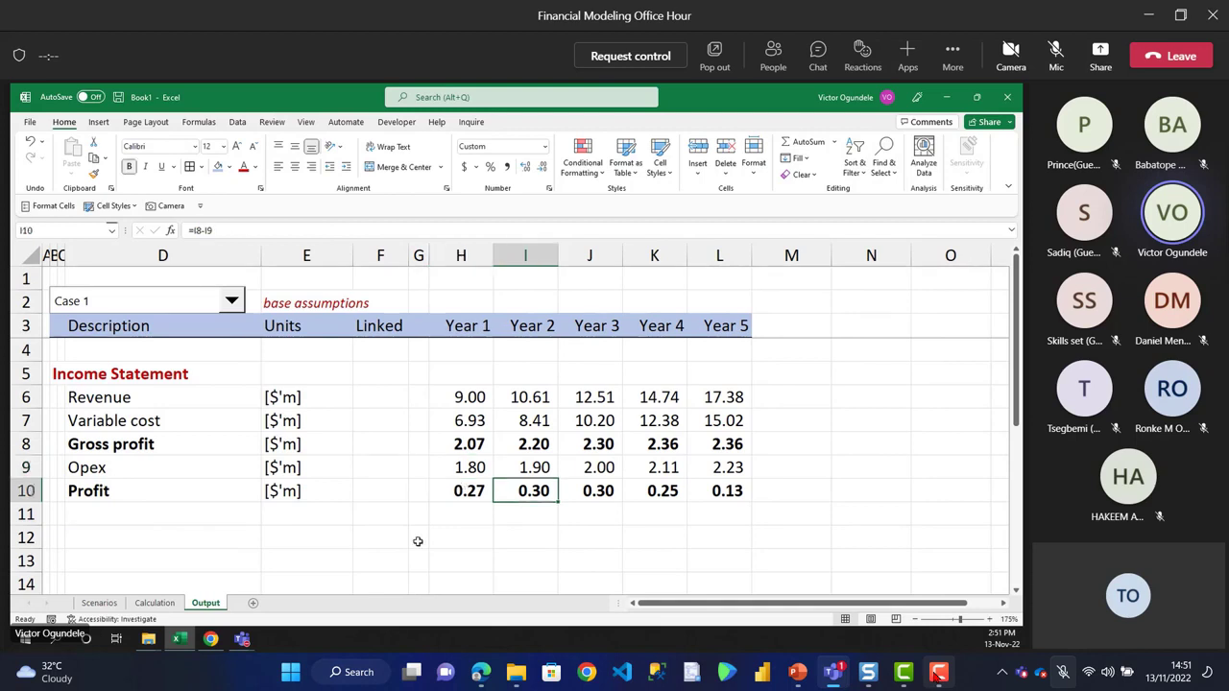
pyautogui.press('Left')
pyautogui.press('Right')
pyautogui.press('Left')
pyautogui.press('Right')
pyautogui.press('Right')
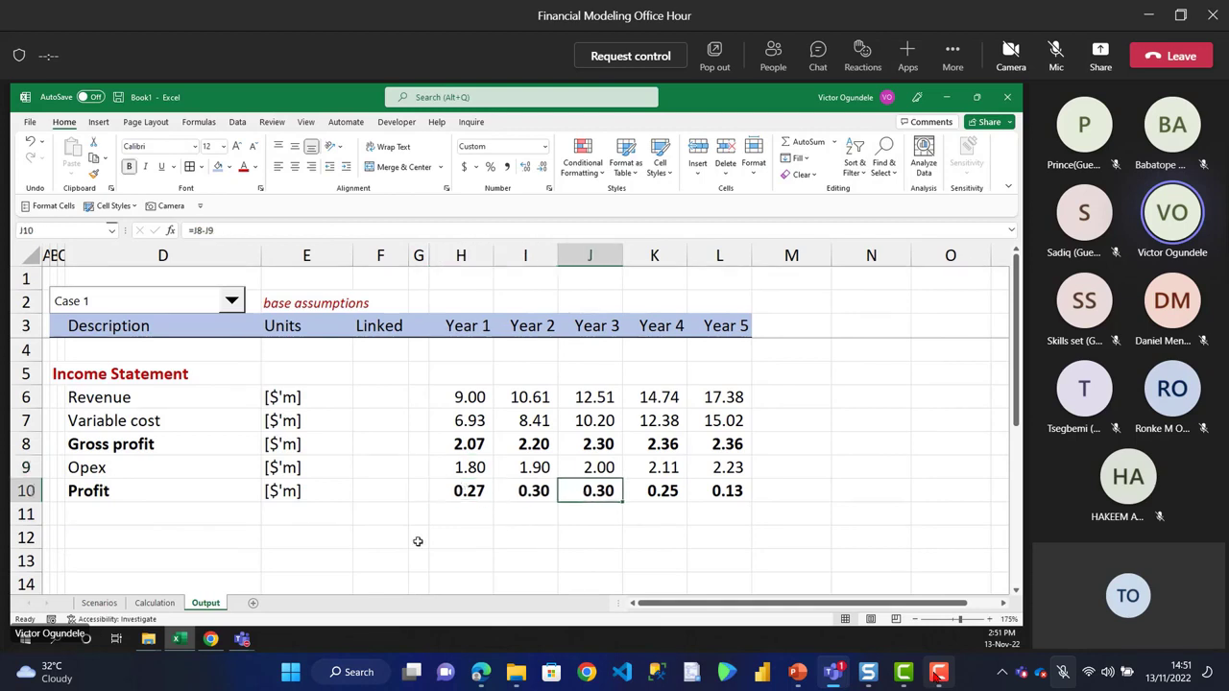
pyautogui.press('Right')
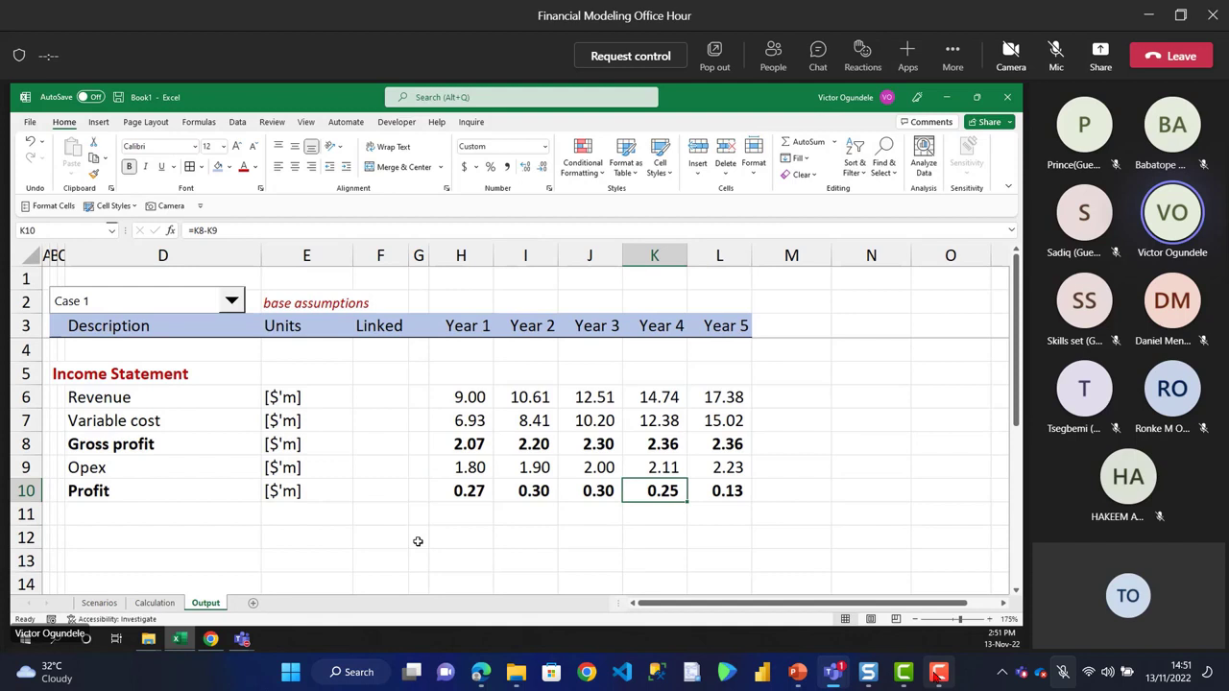
pyautogui.press('Right')
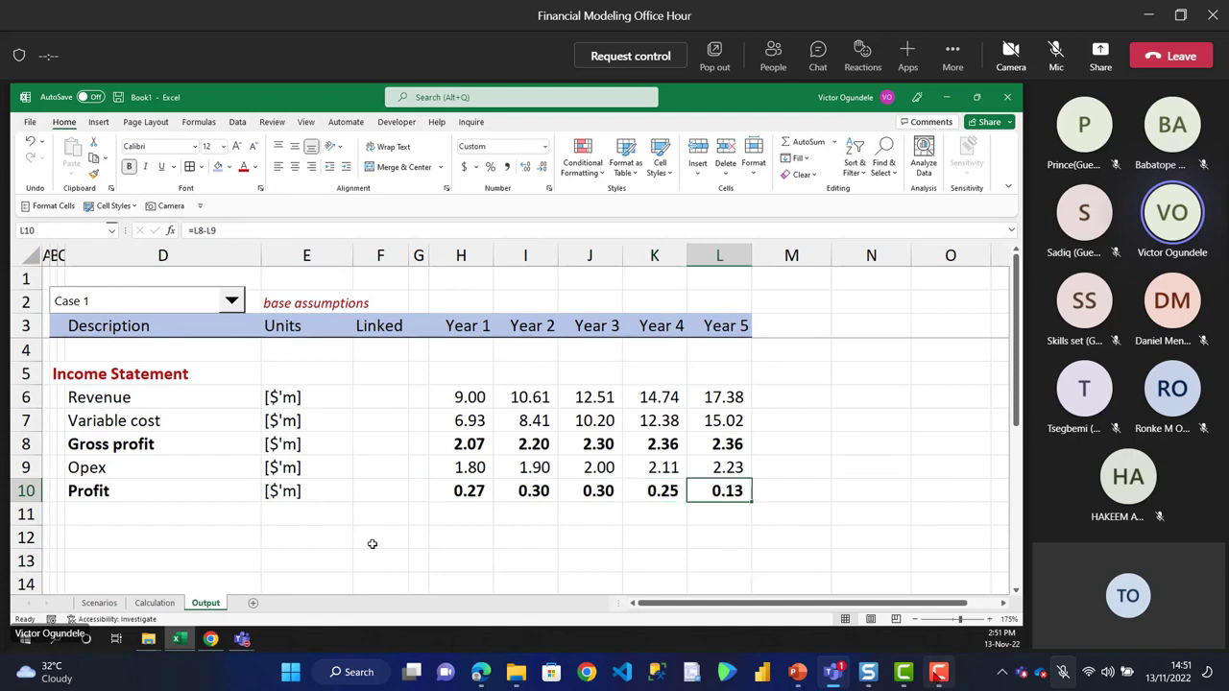
# - Compare the yearly pricing and cost incremental factors in rows 11 and 10 of the Calculation sheet, and return to the Output sheet
pyautogui.click(152, 604)
pyautogui.click(357, 426)
pyautogui.scroll(2, 357, 426)
pyautogui.click(357, 426)
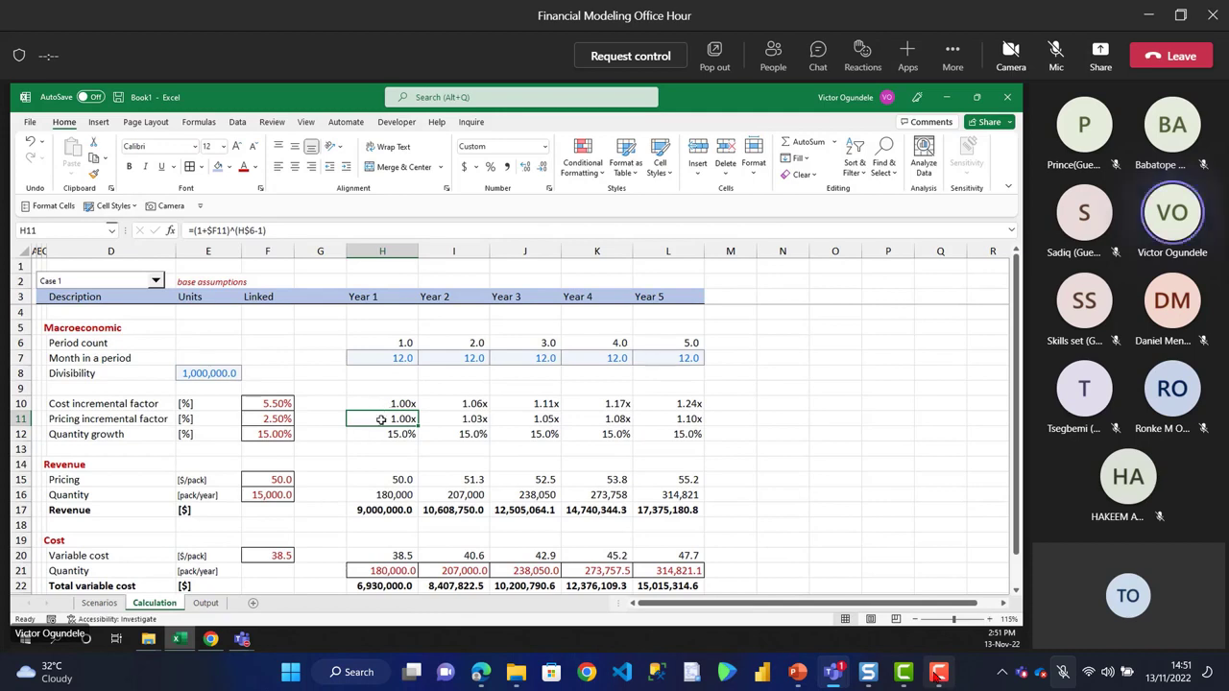
pyautogui.moveTo(381, 419); pyautogui.dragTo(672, 418)
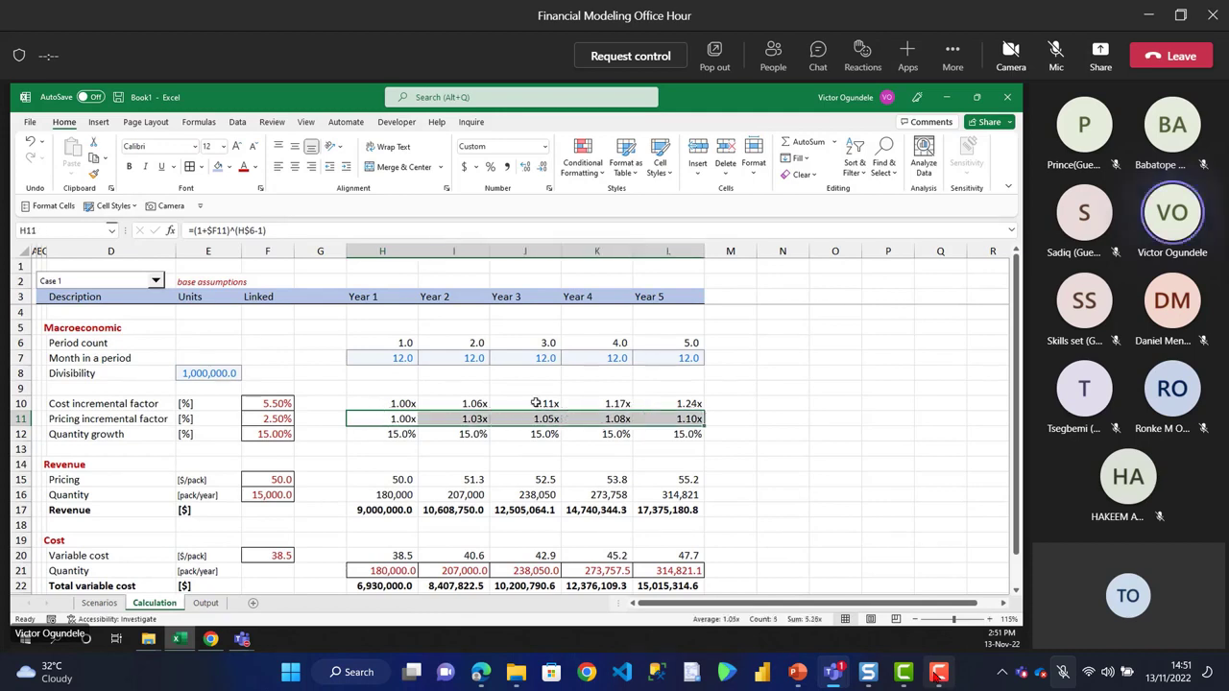
pyautogui.moveTo(363, 403); pyautogui.dragTo(651, 407)
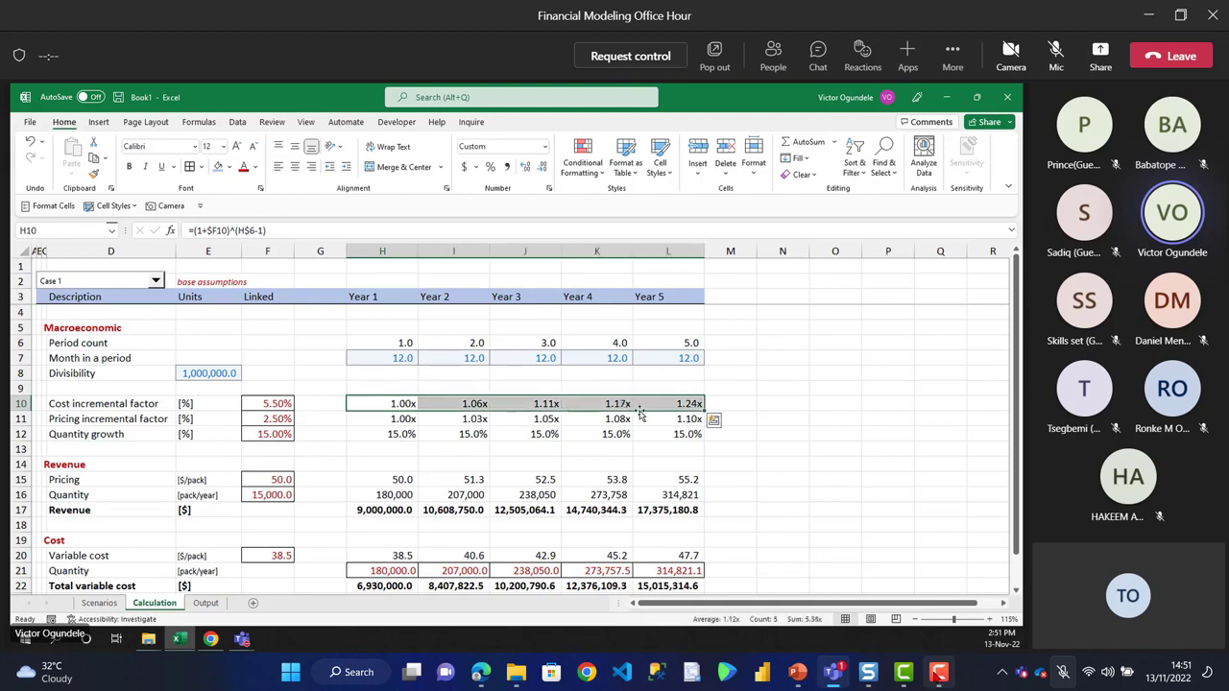
pyautogui.click(534, 421)
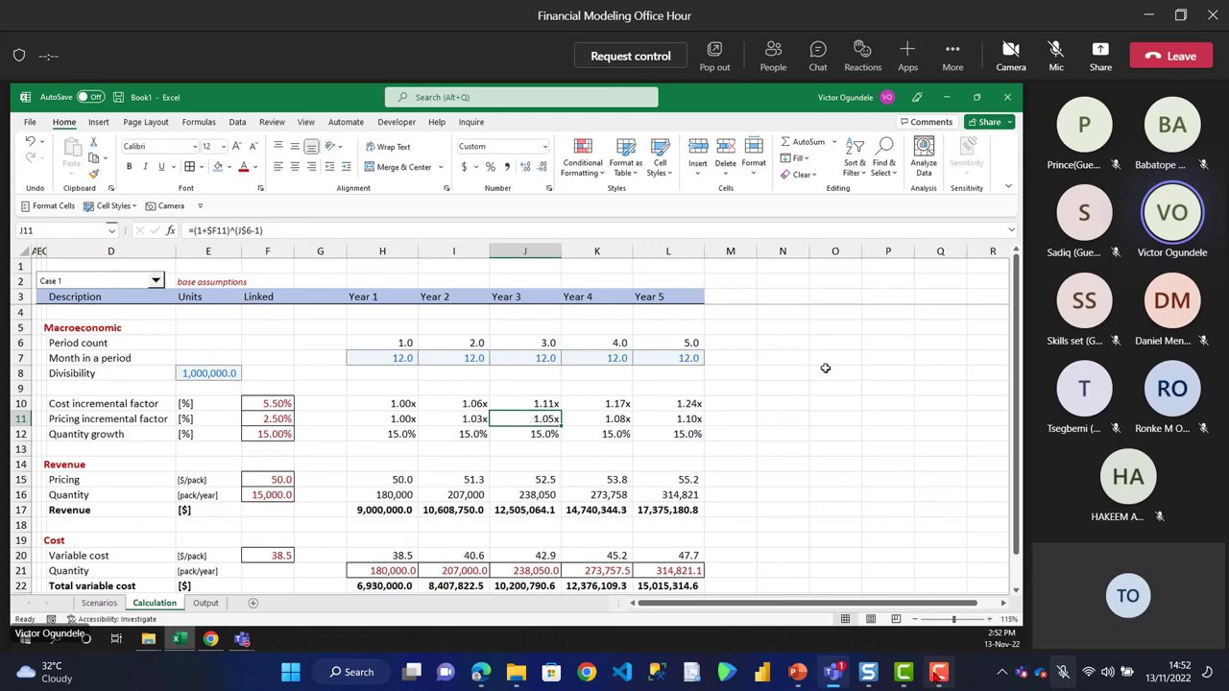
pyautogui.click(206, 603)
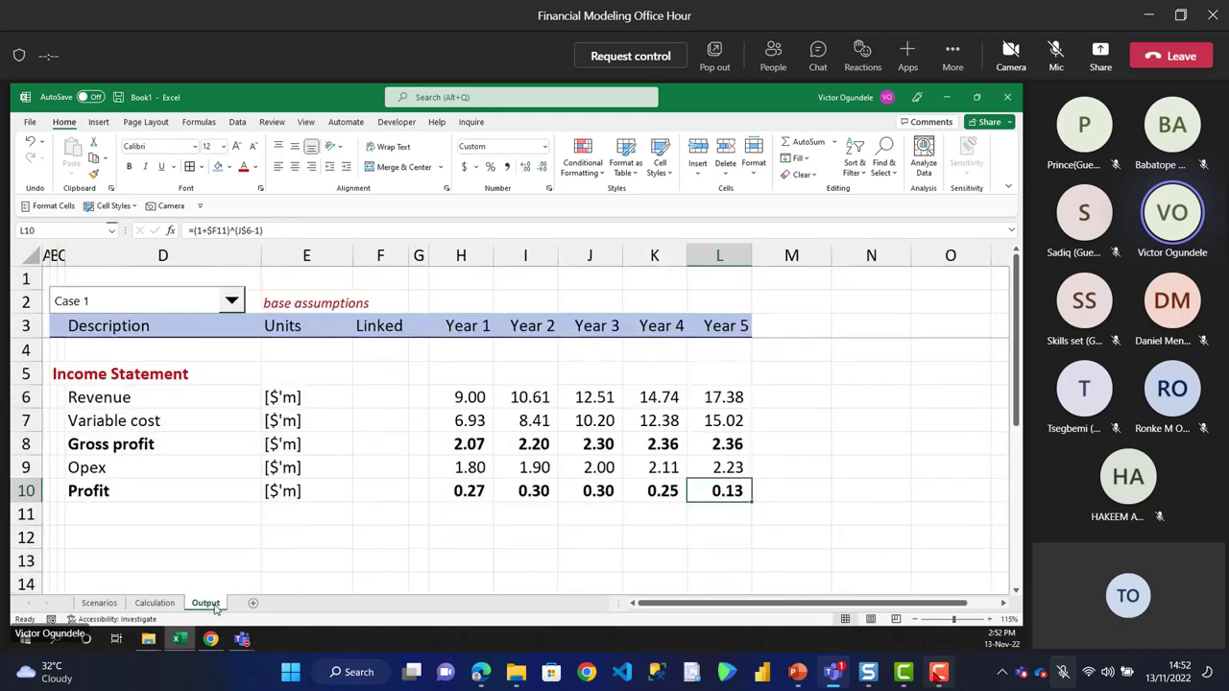
pyautogui.click(384, 396)
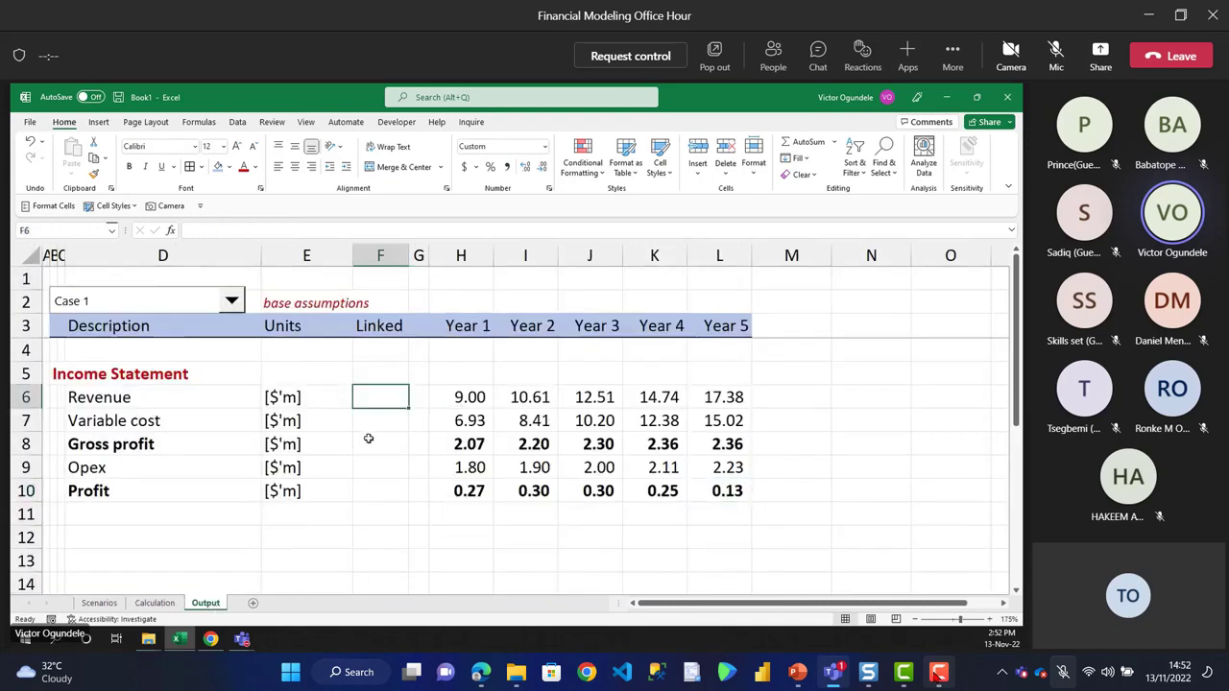
pyautogui.write('=')
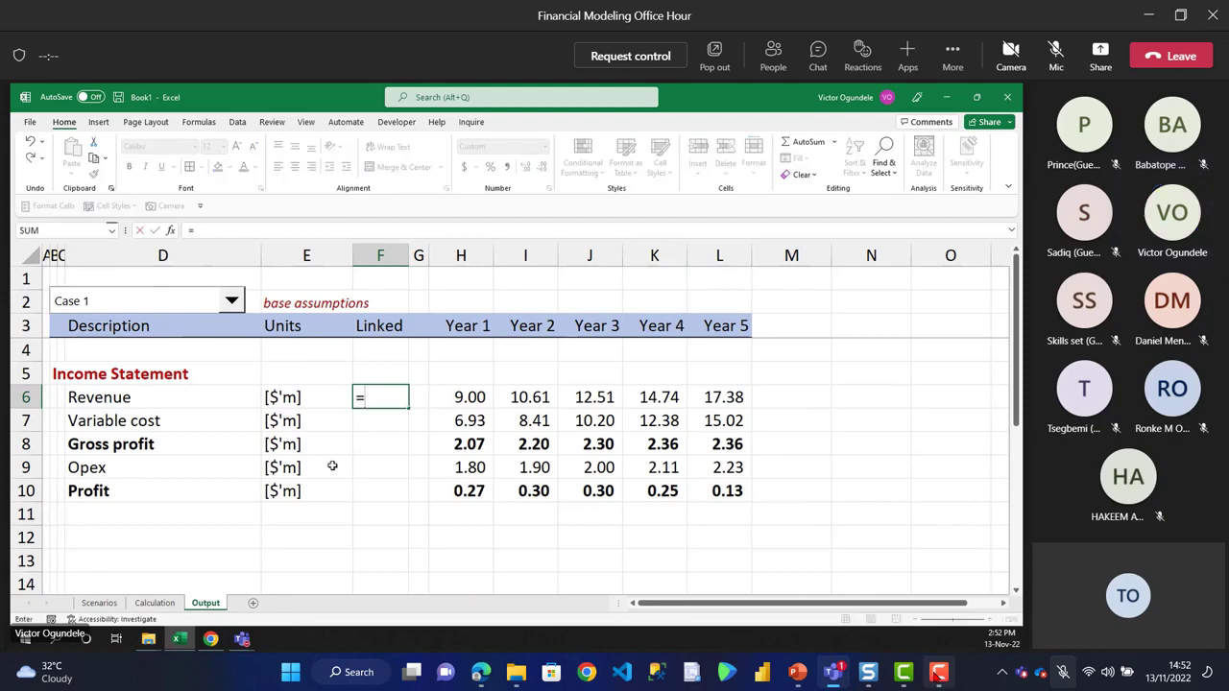
pyautogui.press('Escape')
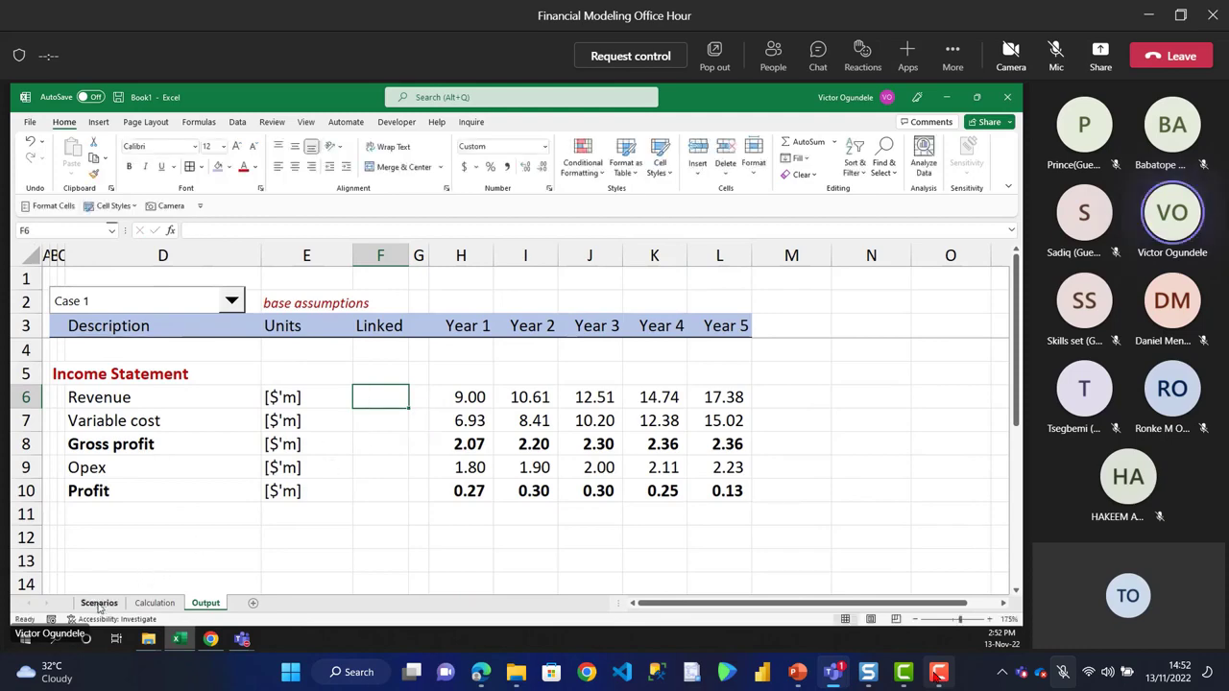
# - On the Scenarios sheet, name the Data in Use cell for revenue sensitivity, G21, Rev_sens
pyautogui.click(99, 603)
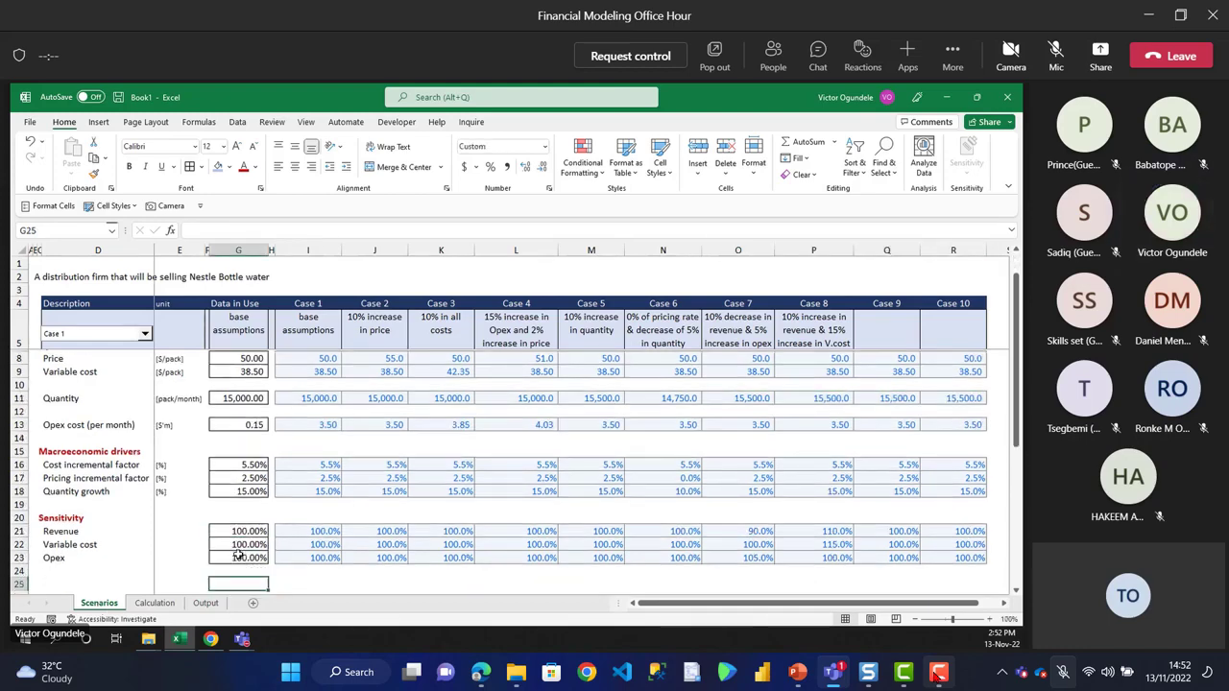
pyautogui.scroll(2, 238, 553)
pyautogui.scroll(-2, 238, 554)
pyautogui.press('Up')
pyautogui.press('Up')
pyautogui.press('Up')
pyautogui.press('Up')
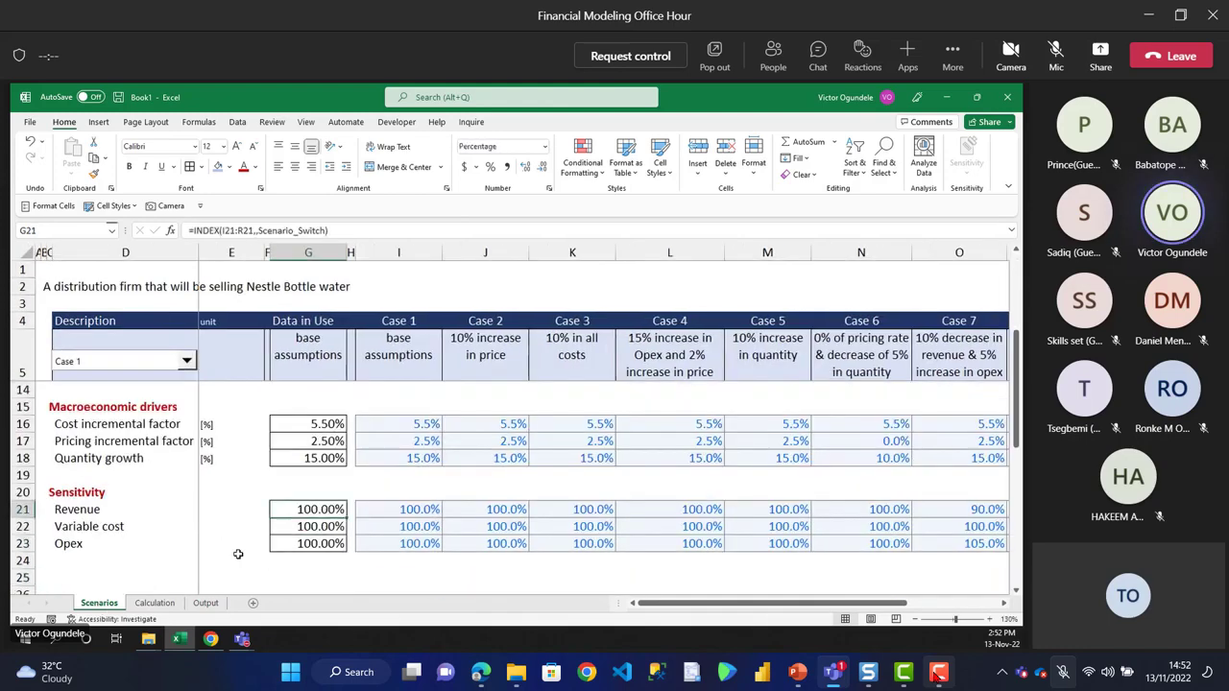
pyautogui.click(79, 234)
pyautogui.write('Rev_s')
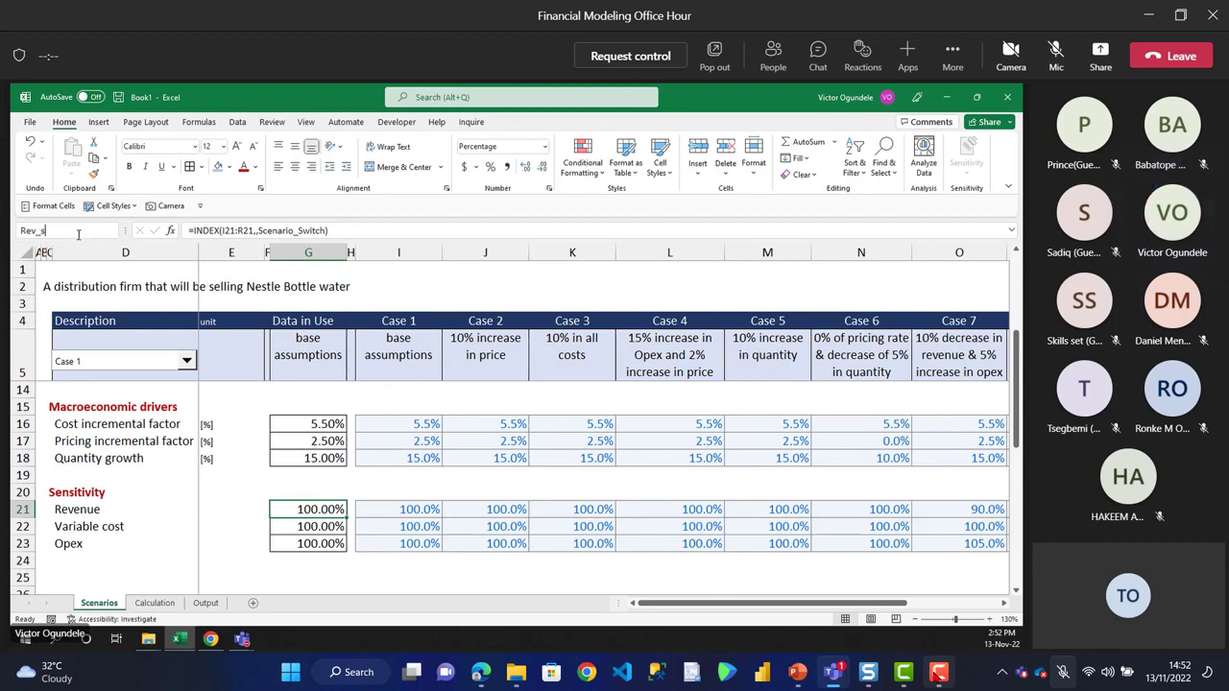
pyautogui.write('eens')
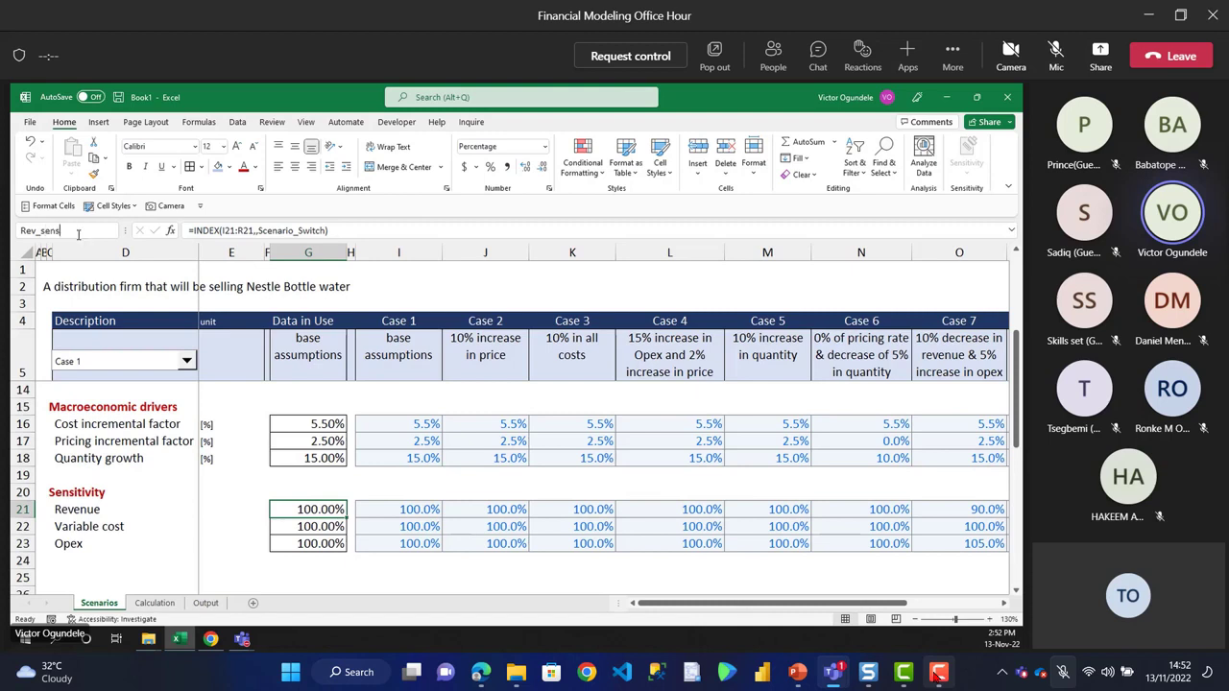
pyautogui.press('Return')
# - Name the variable cost sensitivity cell G22 VariC_sens and the opex sensitivity cell G23 Opex_sens
pyautogui.press('Return')
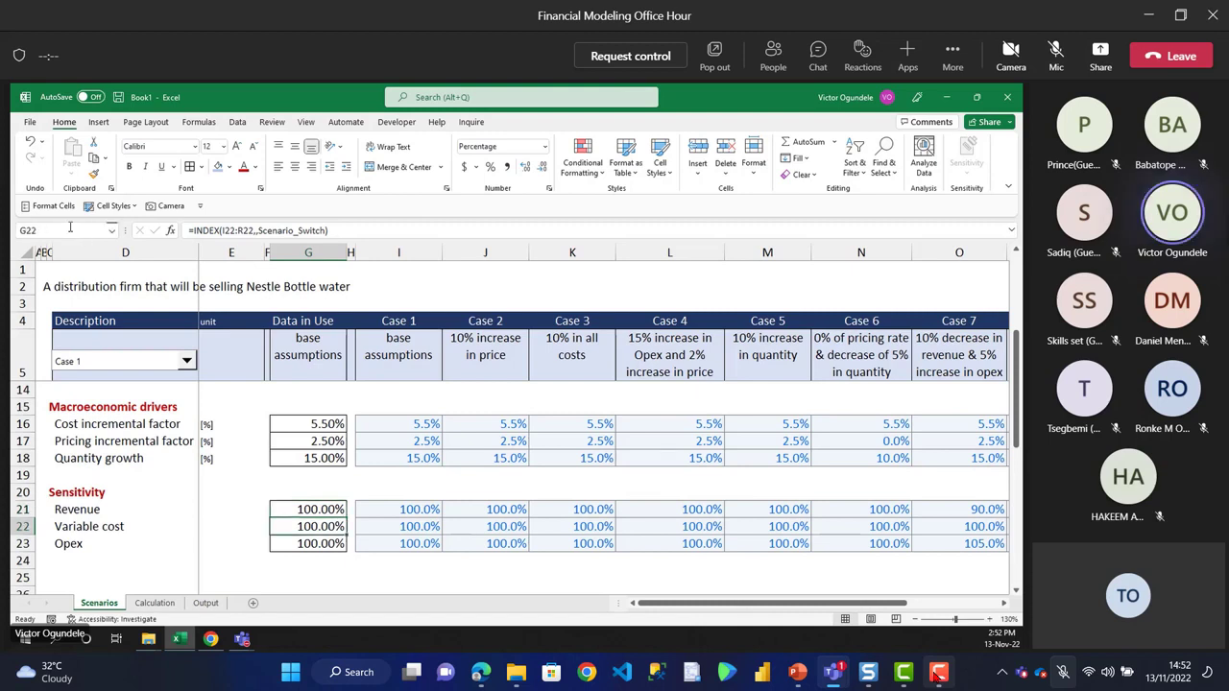
pyautogui.click(70, 227)
pyautogui.write('VariC_sens')
pyautogui.press('Return')
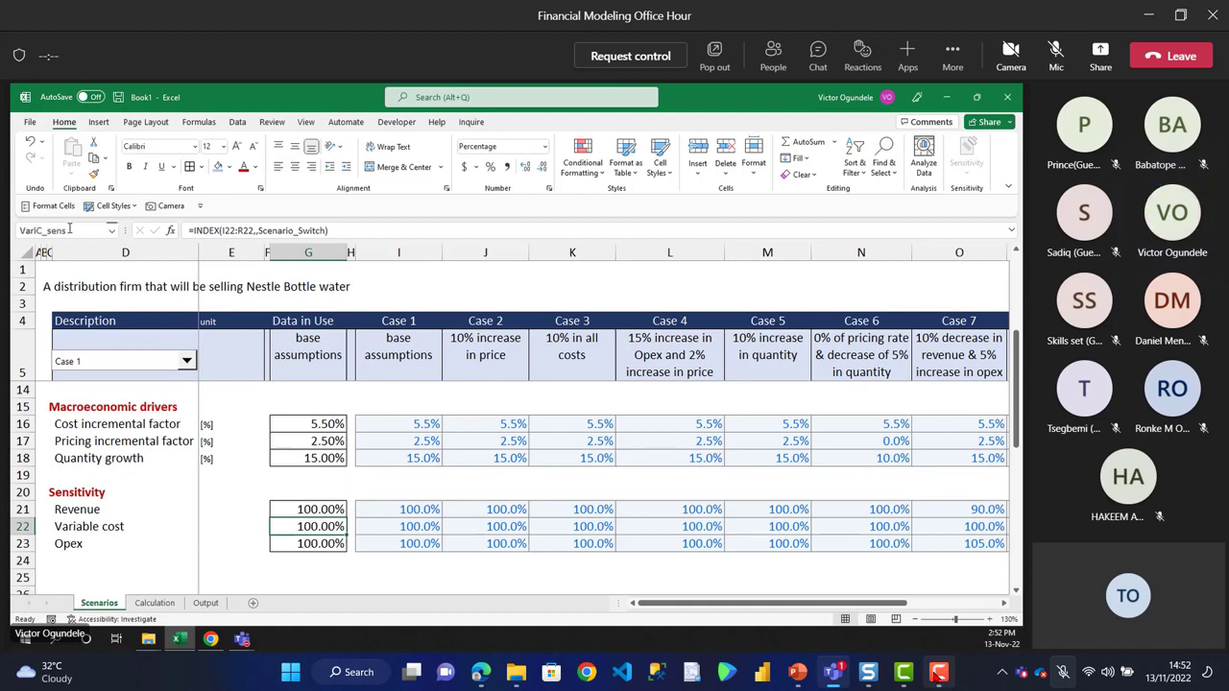
pyautogui.press('Return')
pyautogui.click(69, 229)
pyautogui.write('O')
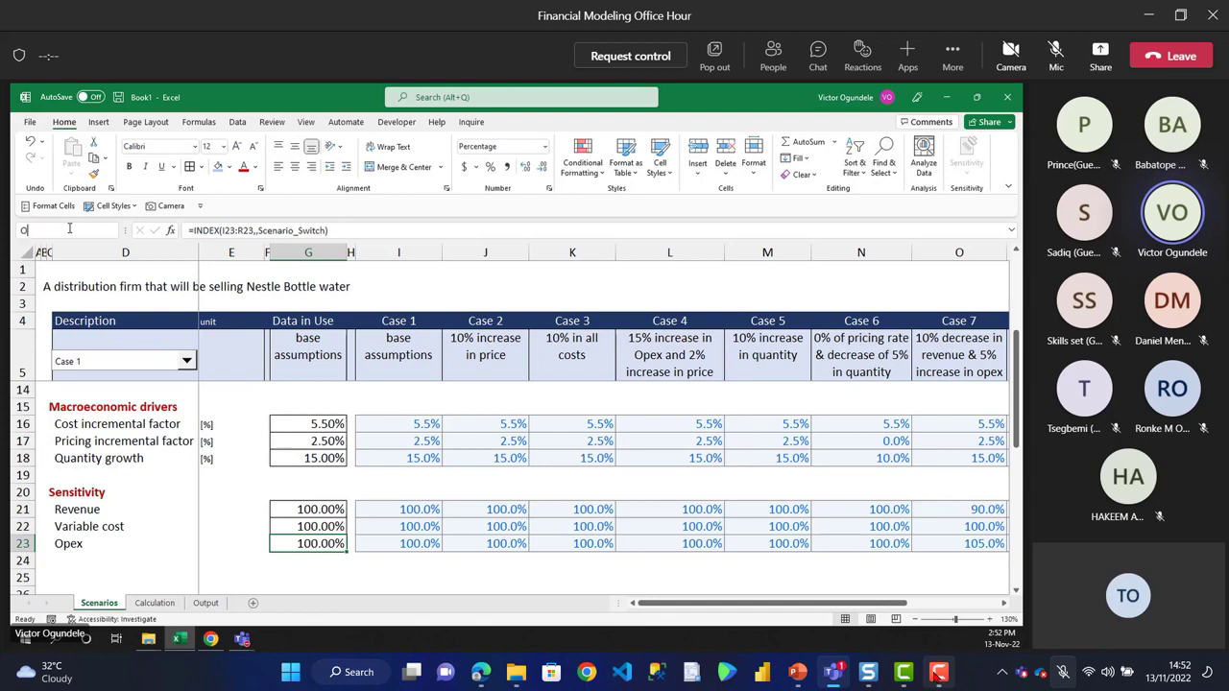
pyautogui.write('pex_Sens')
pyautogui.press('Return')
# - On the Output sheet, change the Year 1 revenue formula in H6 to =(Calculation!H17/million)*Rev_sens
pyautogui.hotkey('ctrl', 'pagedown')
pyautogui.hotkey('ctrl', 'pagedown')
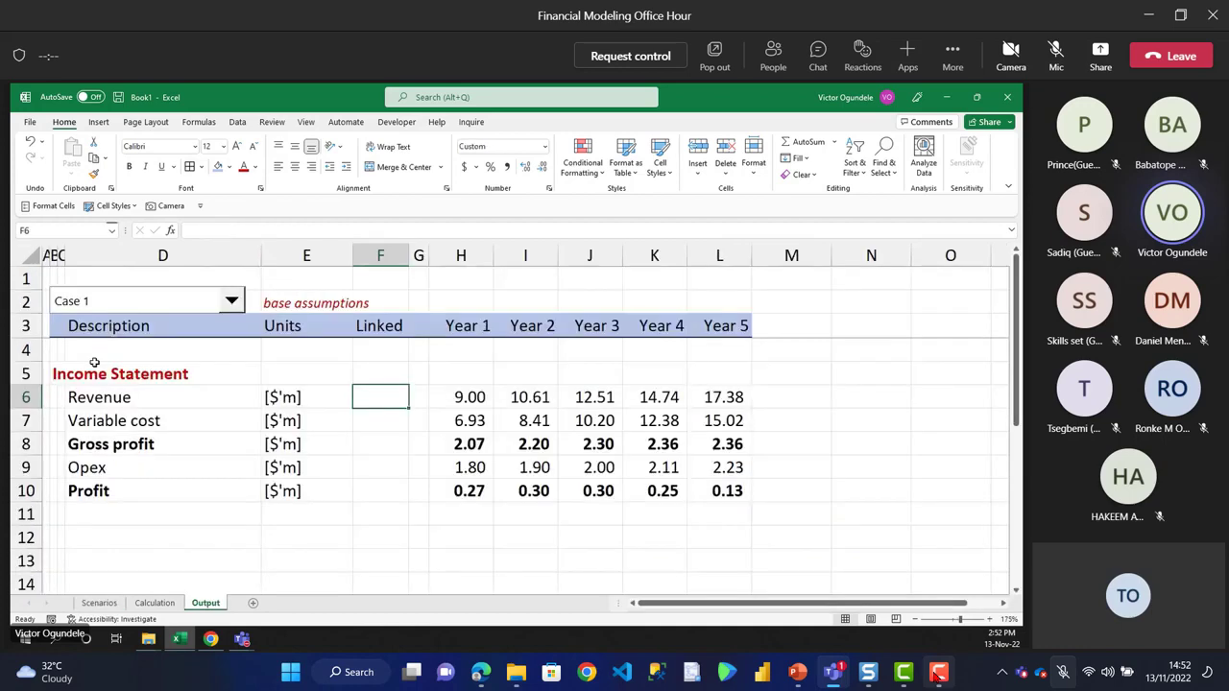
pyautogui.click(455, 396)
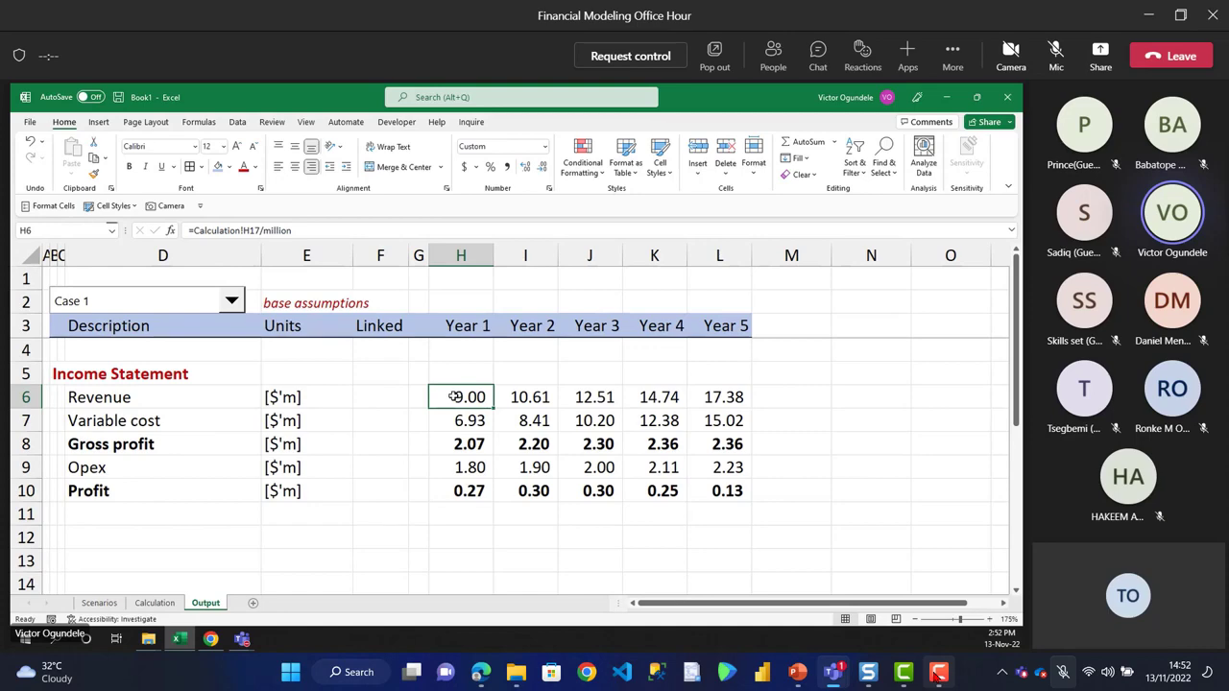
pyautogui.scroll(2, 453, 396)
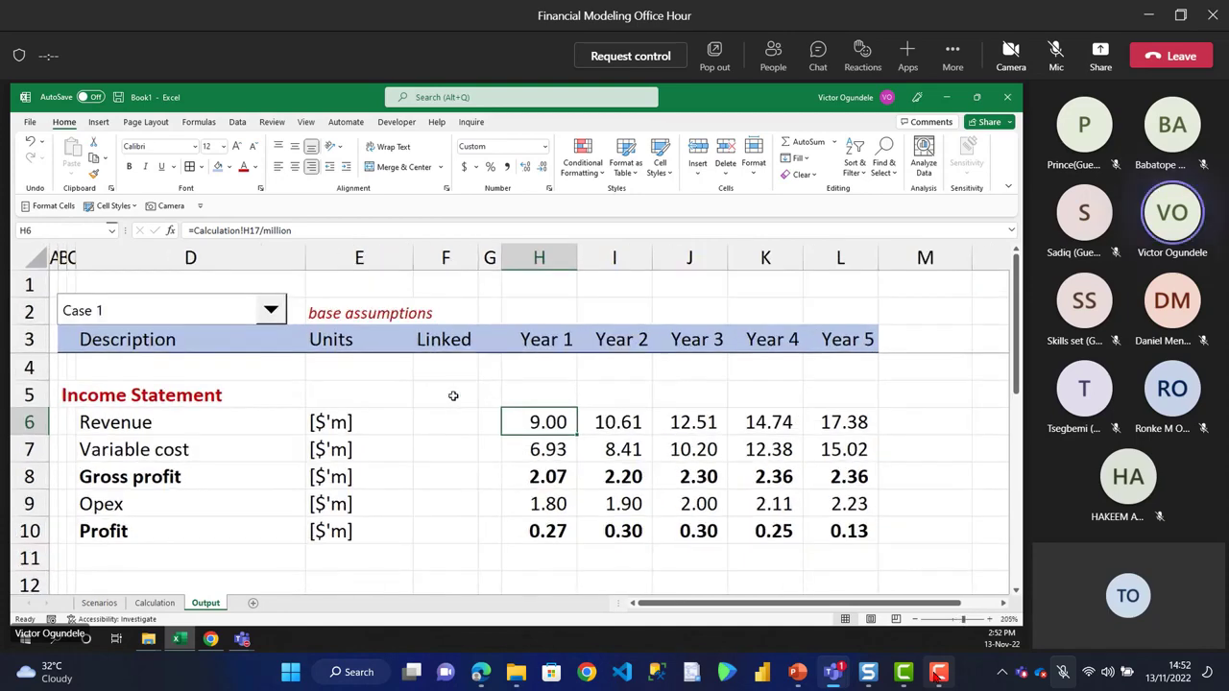
pyautogui.press('F2')
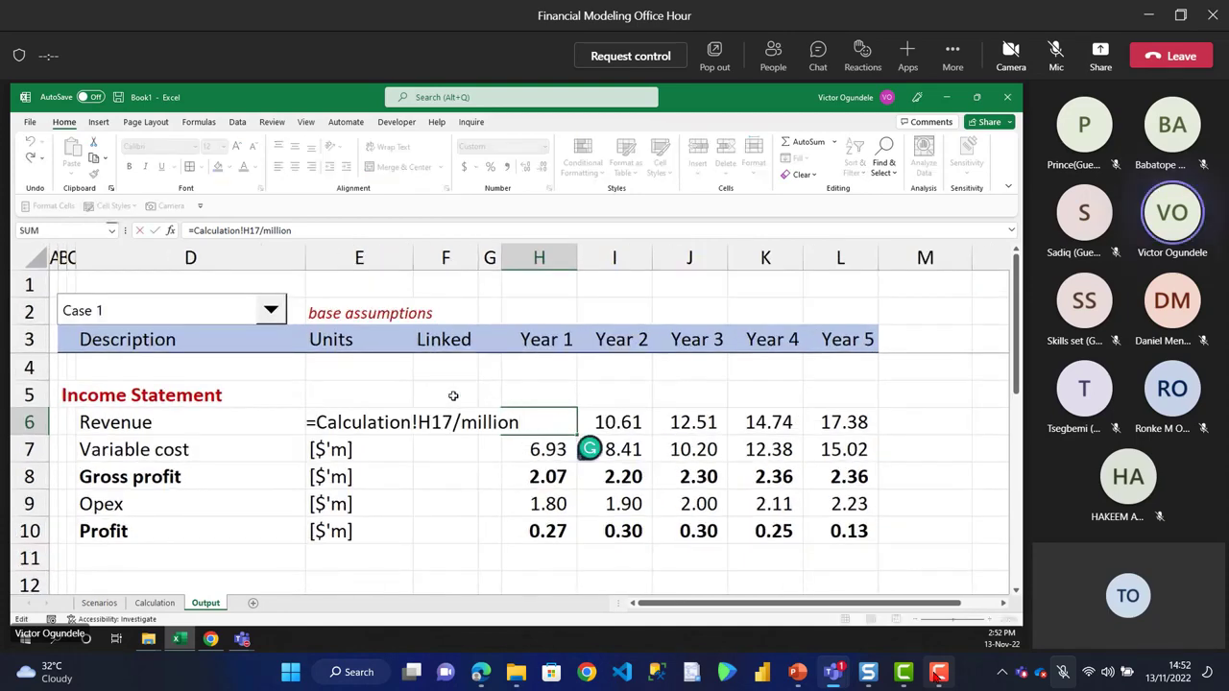
pyautogui.press('Home')
pyautogui.press('Right')
pyautogui.write('(')
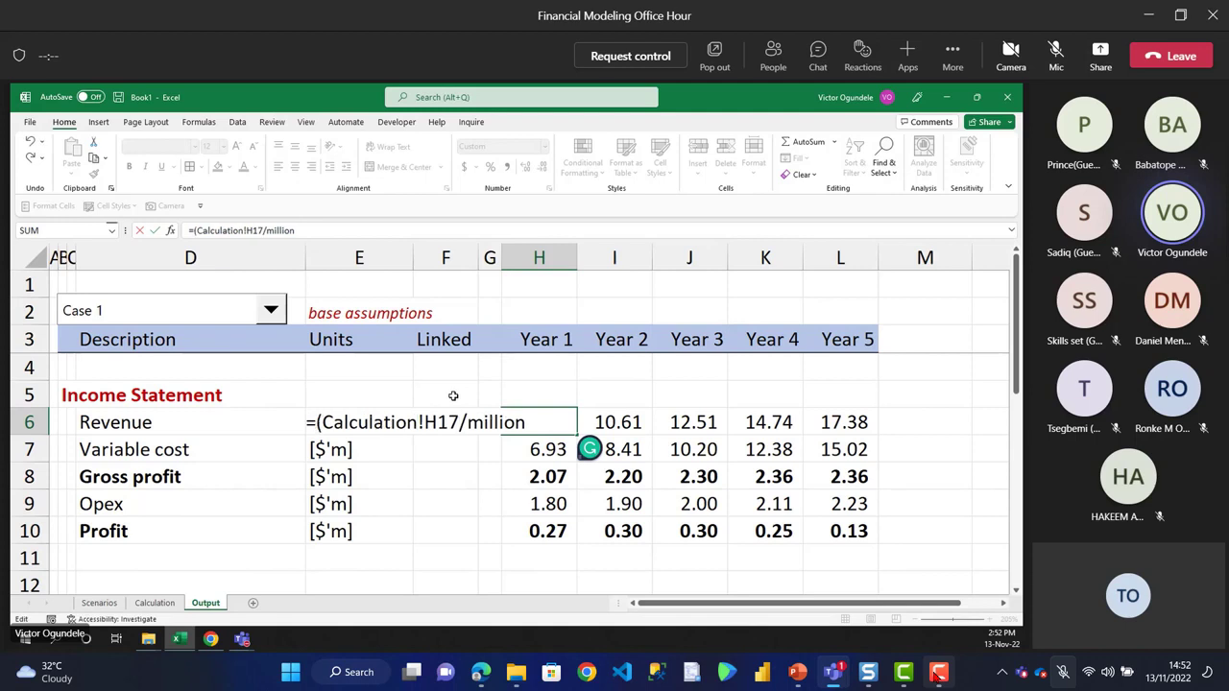
pyautogui.press('End')
pyautogui.write(')*reve')
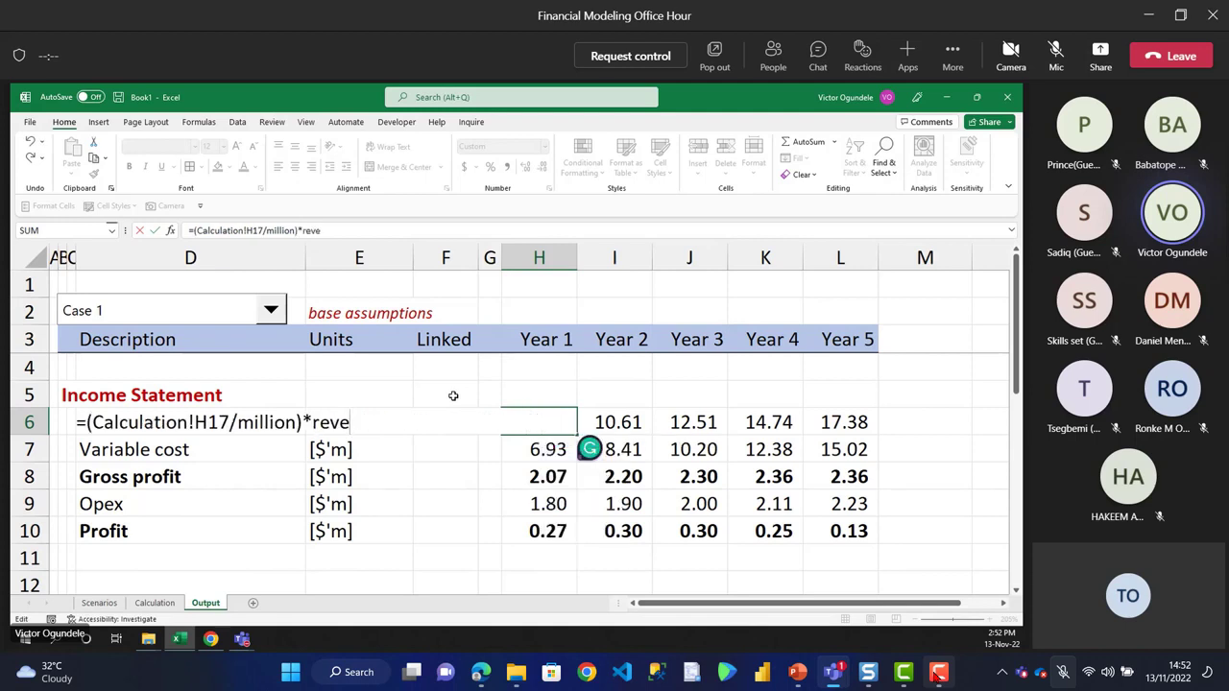
pyautogui.press('BackSpace')
pyautogui.press('Tab')
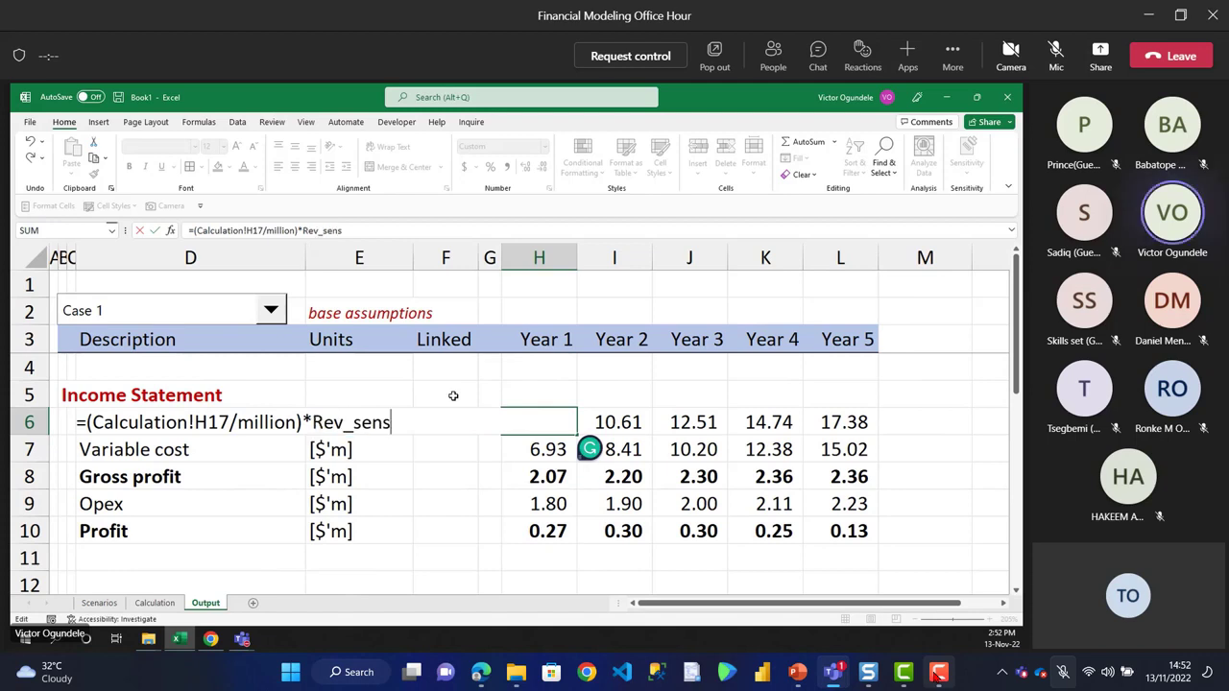
pyautogui.press('Return')
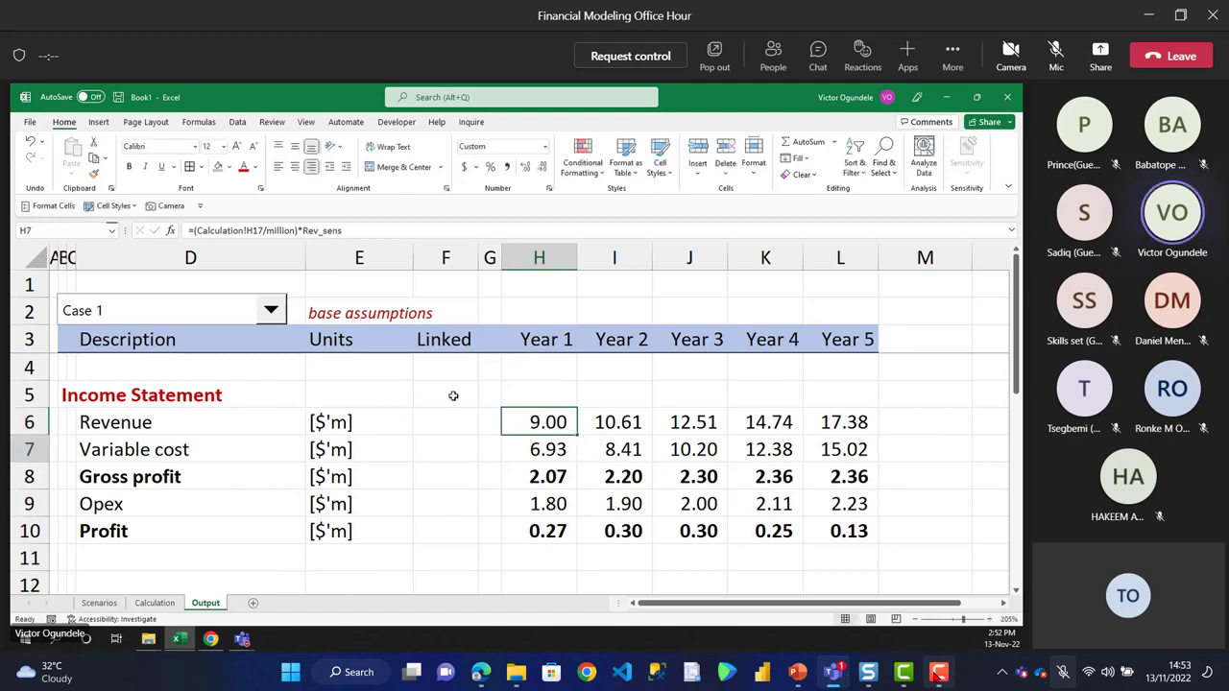
# - Change the Year 1 variable cost formula in H7 to =(Calculation!H22/million)*VariC_sens
pyautogui.press('F2')
pyautogui.hotkey('ctrl', 'Left')
pyautogui.hotkey('ctrl', 'Left')
pyautogui.hotkey('ctrl', 'Left')
pyautogui.hotkey('ctrl', 'Left')
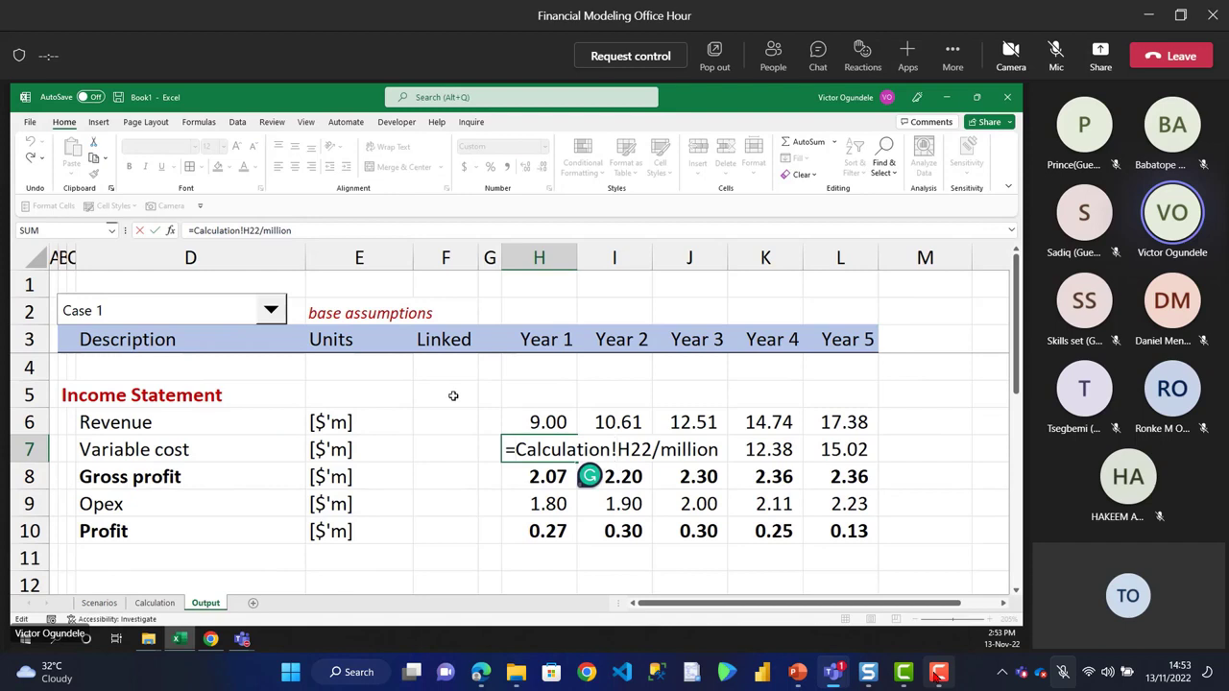
pyautogui.write('(')
pyautogui.hotkey('ctrl', 'Right')
pyautogui.hotkey('ctrl', 'Right')
pyautogui.hotkey('ctrl', 'Right')
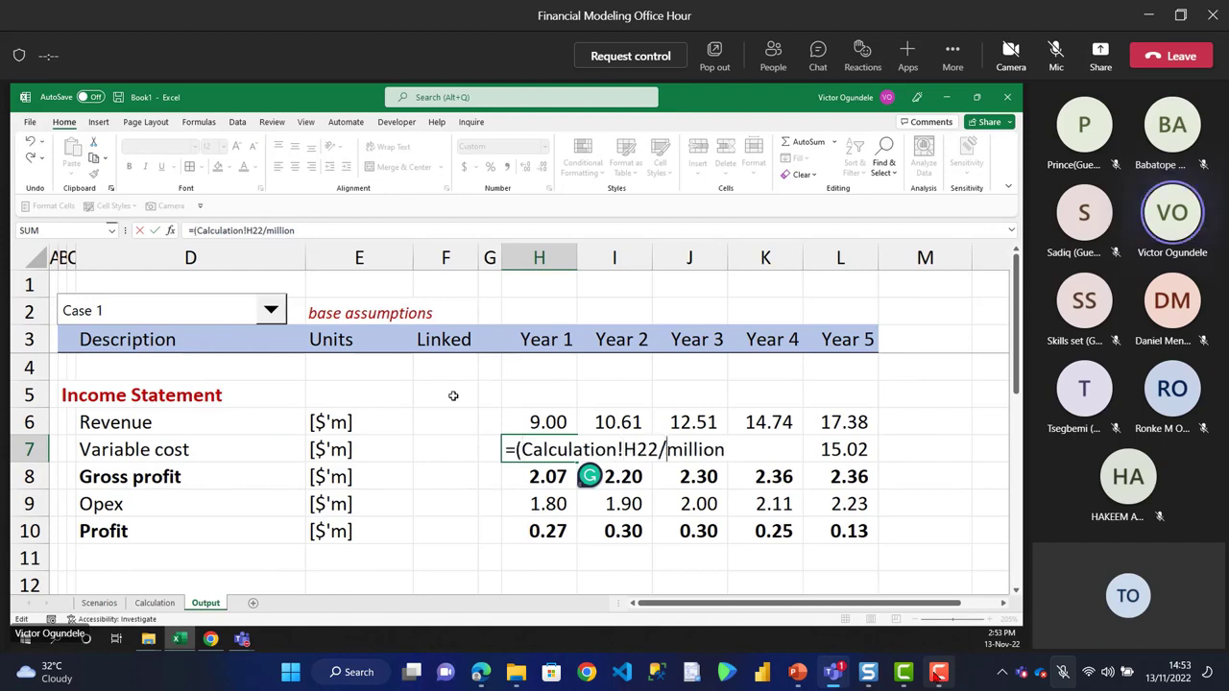
pyautogui.write(')*var')
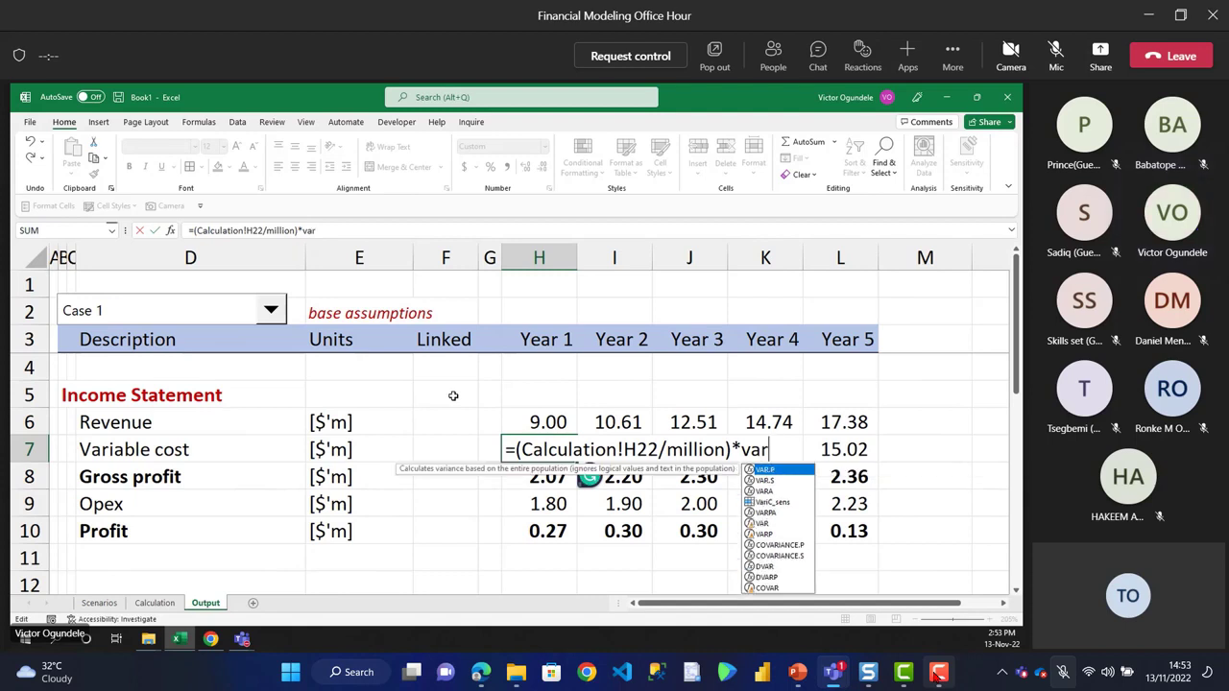
pyautogui.press('Down')
pyautogui.press('Down')
pyautogui.press('Down')
pyautogui.press('Tab')
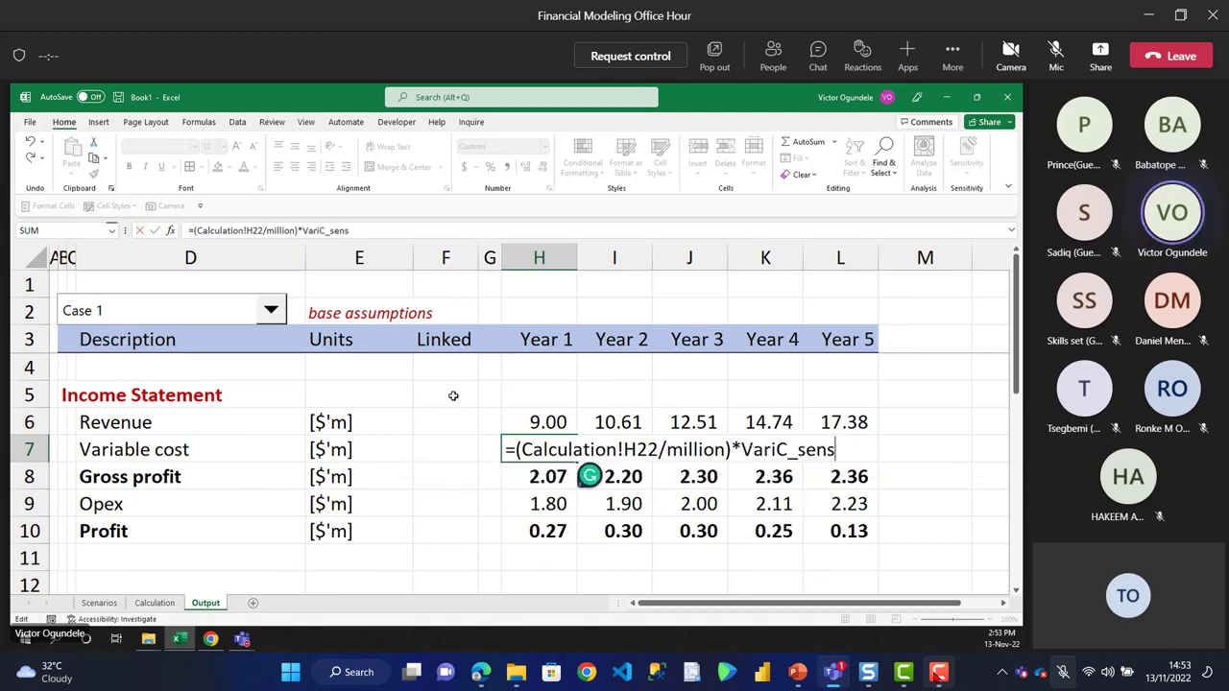
pyautogui.press('Return')
# - Change the Year 1 opex formula in H9 to =(Calculation!H24/million)*Opex_sens
pyautogui.press('Down')
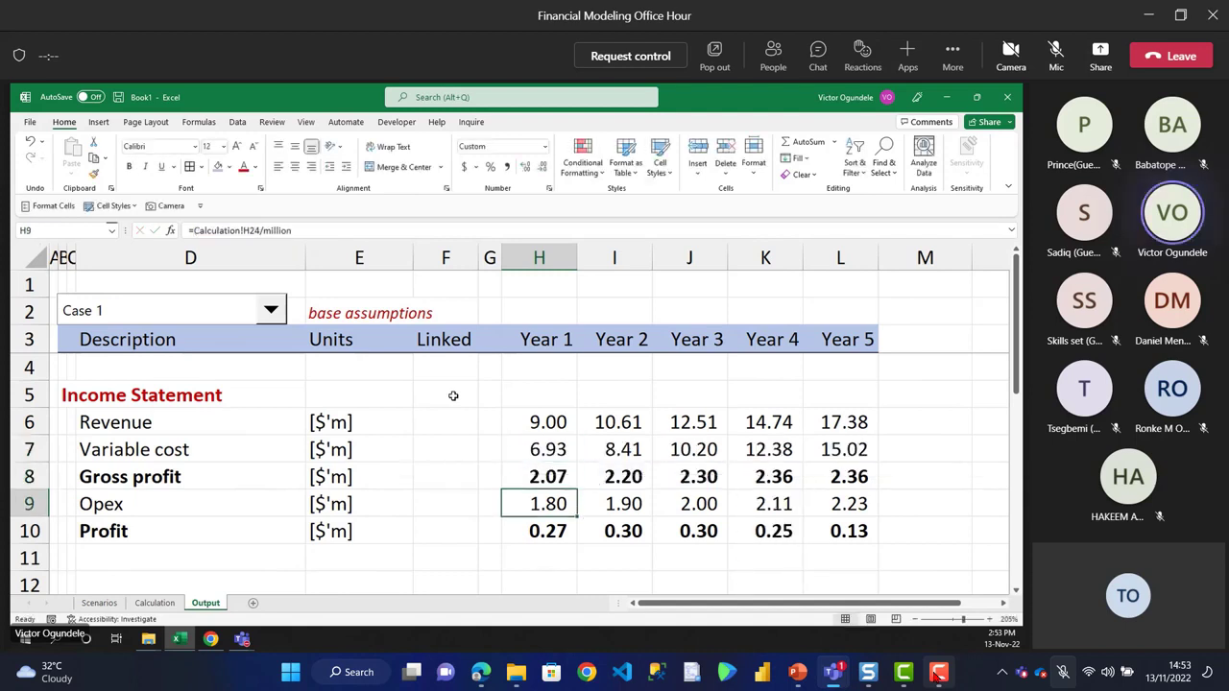
pyautogui.press('F2')
pyautogui.hotkey('ctrl', 'Left')
pyautogui.hotkey('ctrl', 'Left')
pyautogui.hotkey('ctrl', 'Left')
pyautogui.hotkey('ctrl', 'Left')
pyautogui.hotkey('ctrl', 'Left')
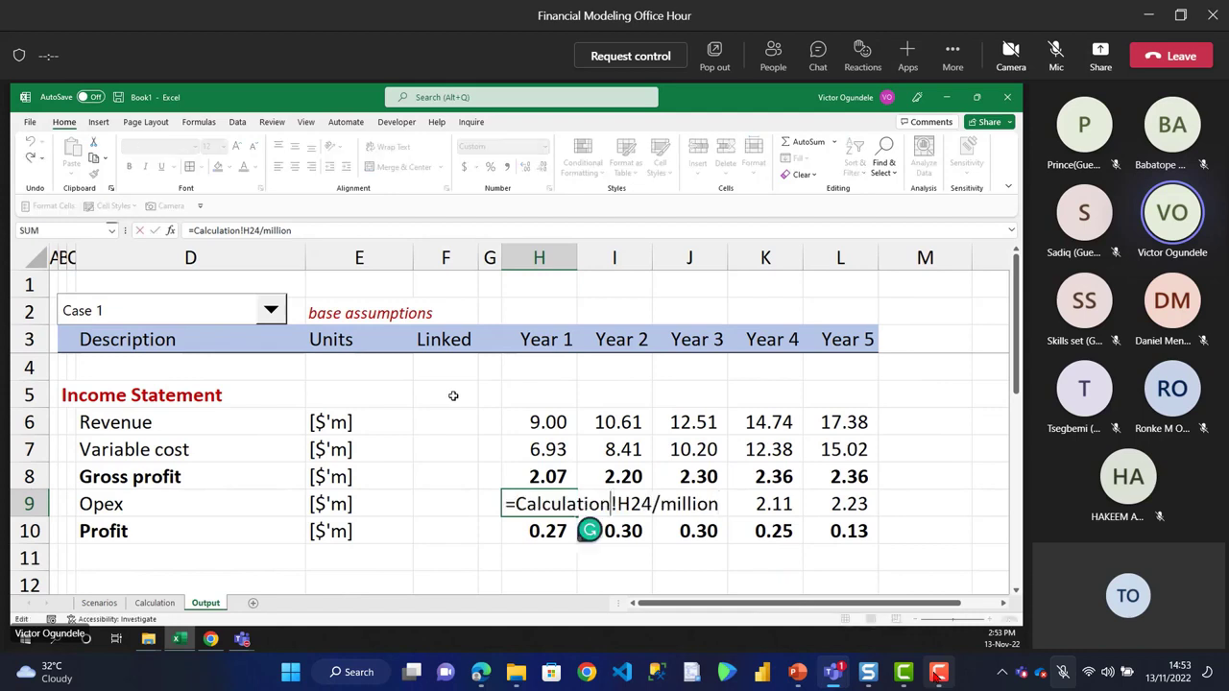
pyautogui.write('(')
pyautogui.hotkey('ctrl', 'Right')
pyautogui.hotkey('ctrl', 'Right')
pyautogui.hotkey('ctrl', 'Right')
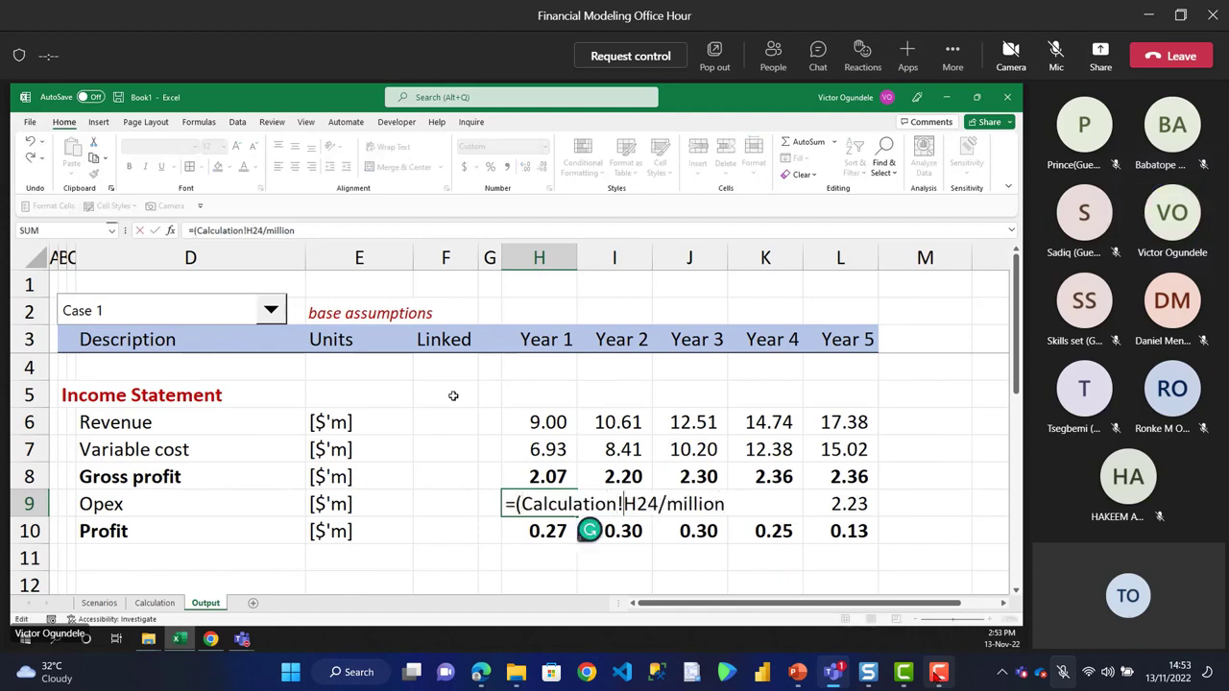
pyautogui.write(')')
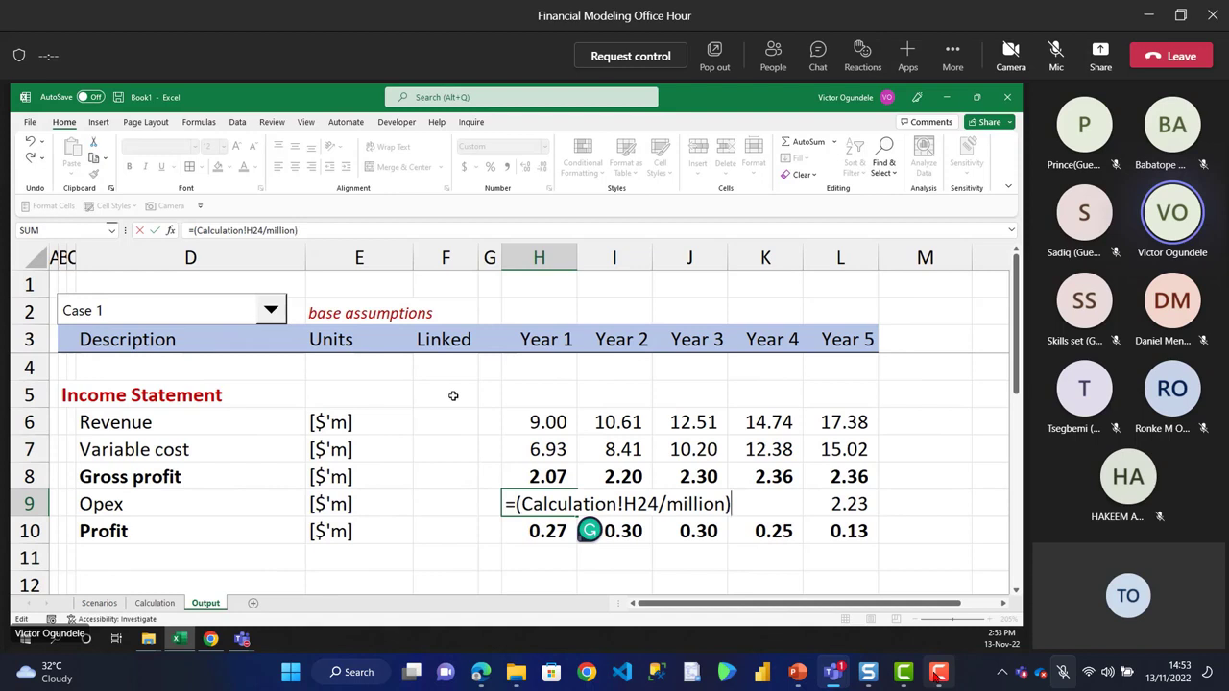
pyautogui.write('*ope')
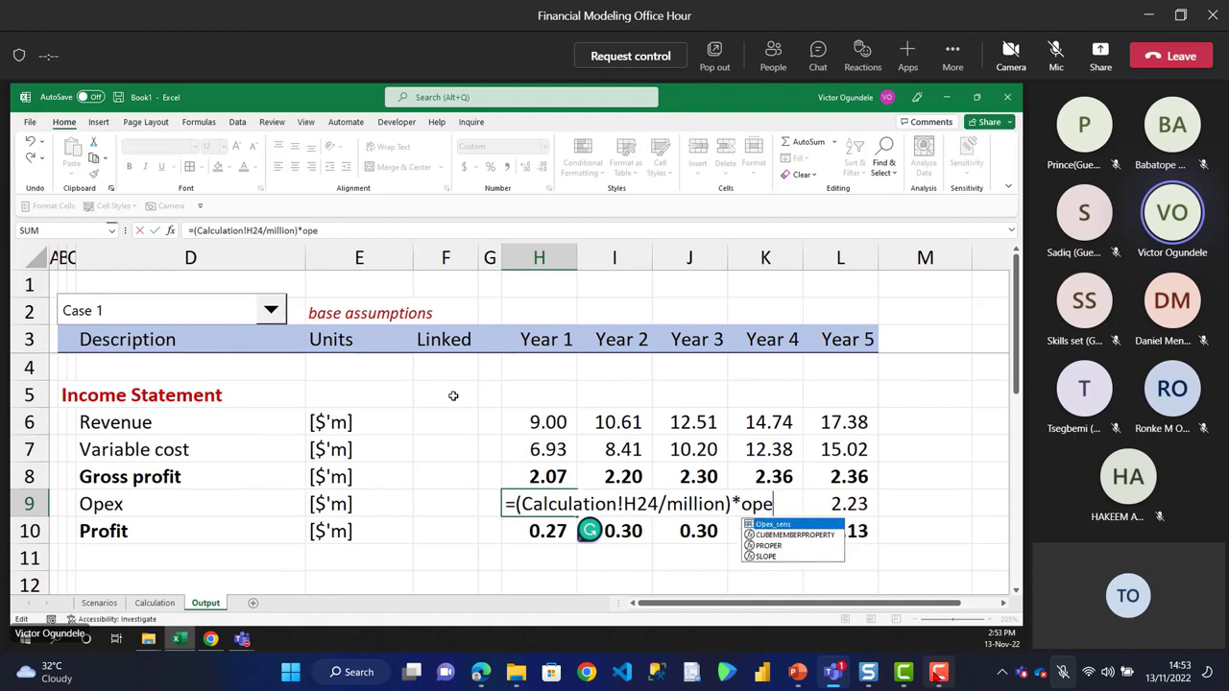
pyautogui.press('Tab')
pyautogui.hotkey('ctrl', 'Return')
# - Fill the Year 1 income statement formulas in H6:H10 across to Year 5 in column L
pyautogui.press('Up')
pyautogui.press('Up')
pyautogui.press('Up')
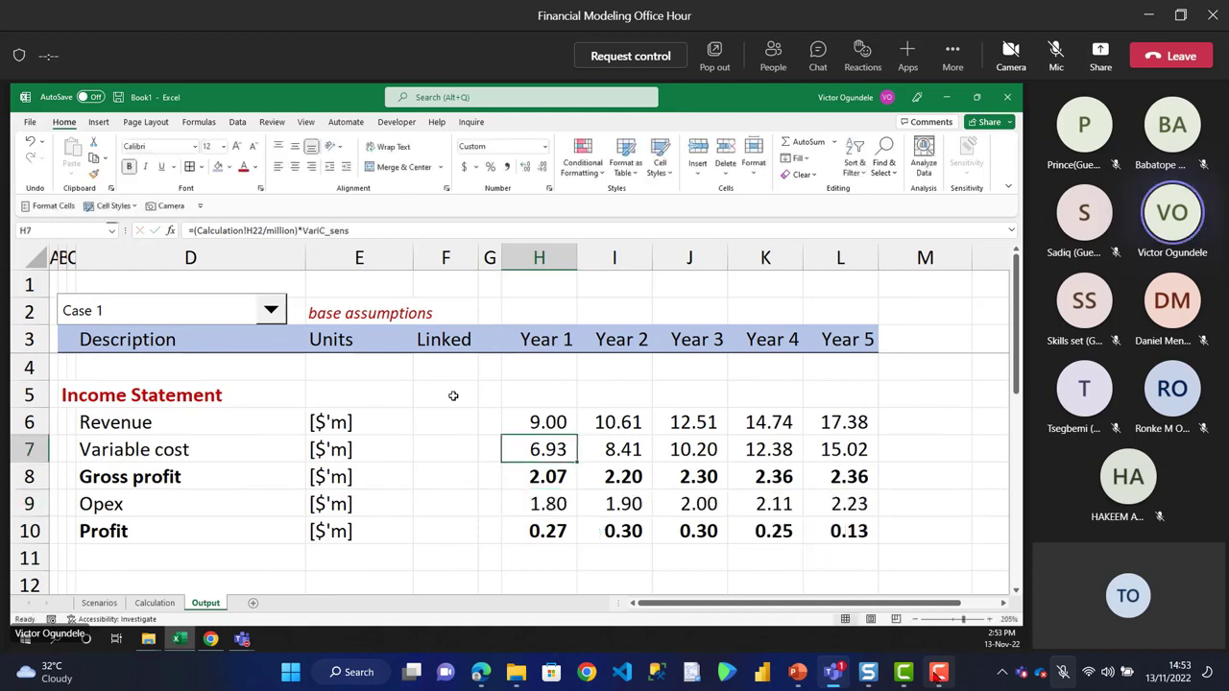
pyautogui.hotkey('shift', 'Down')
pyautogui.hotkey('shift', 'Down')
pyautogui.hotkey('shift', 'Down')
pyautogui.hotkey('shift', 'Down')
pyautogui.hotkey('shift', 'Right')
pyautogui.hotkey('shift', 'Right')
pyautogui.hotkey('shift', 'Right')
pyautogui.hotkey('shift', 'Right')
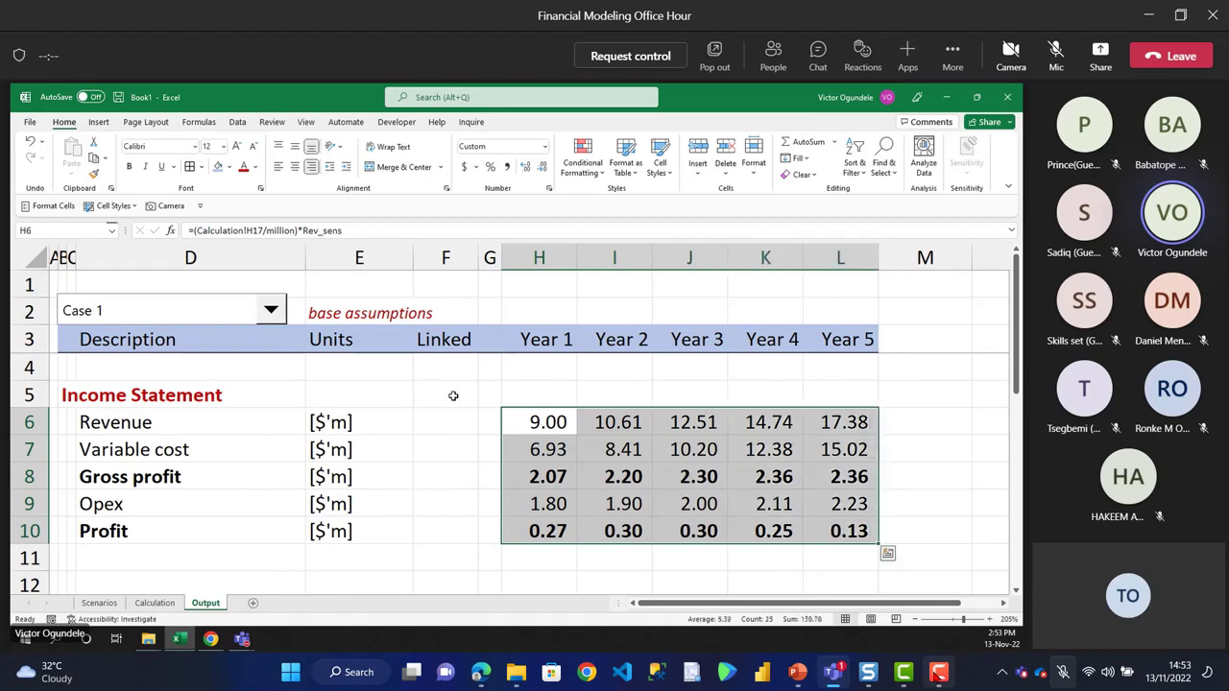
pyautogui.click(331, 400)
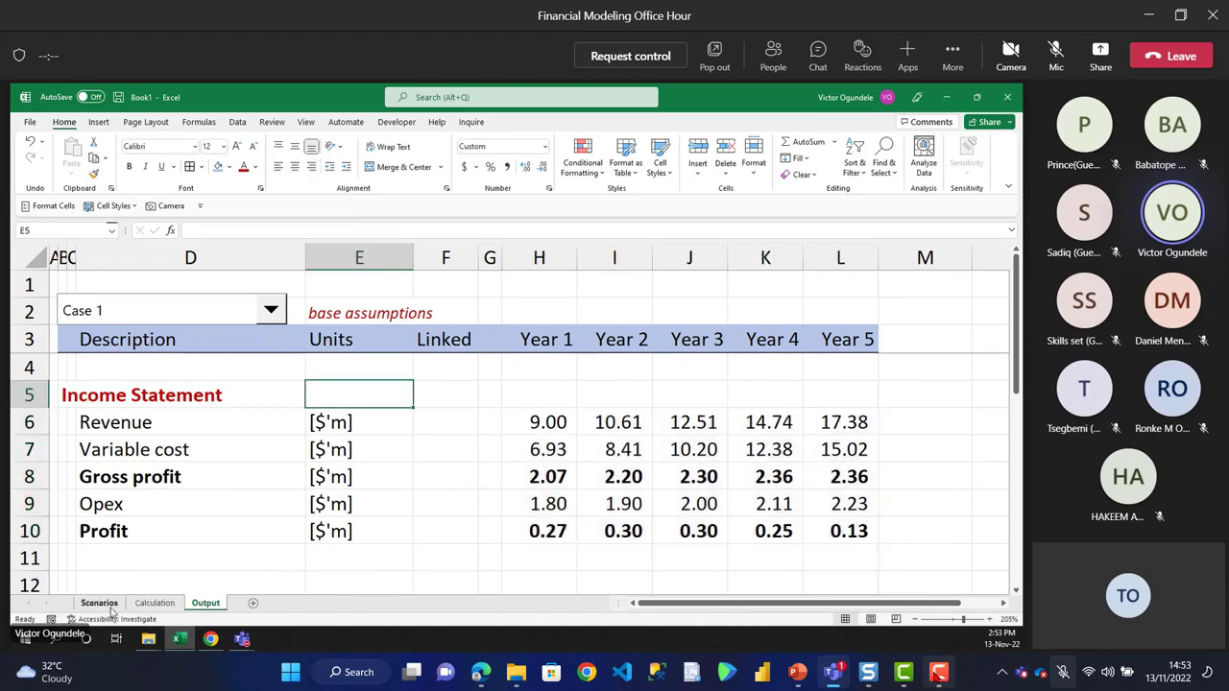
# - Review the case descriptions in row 5 of the Scenarios sheet from Case 4 to Case 10
pyautogui.click(111, 603)
pyautogui.click(706, 351)
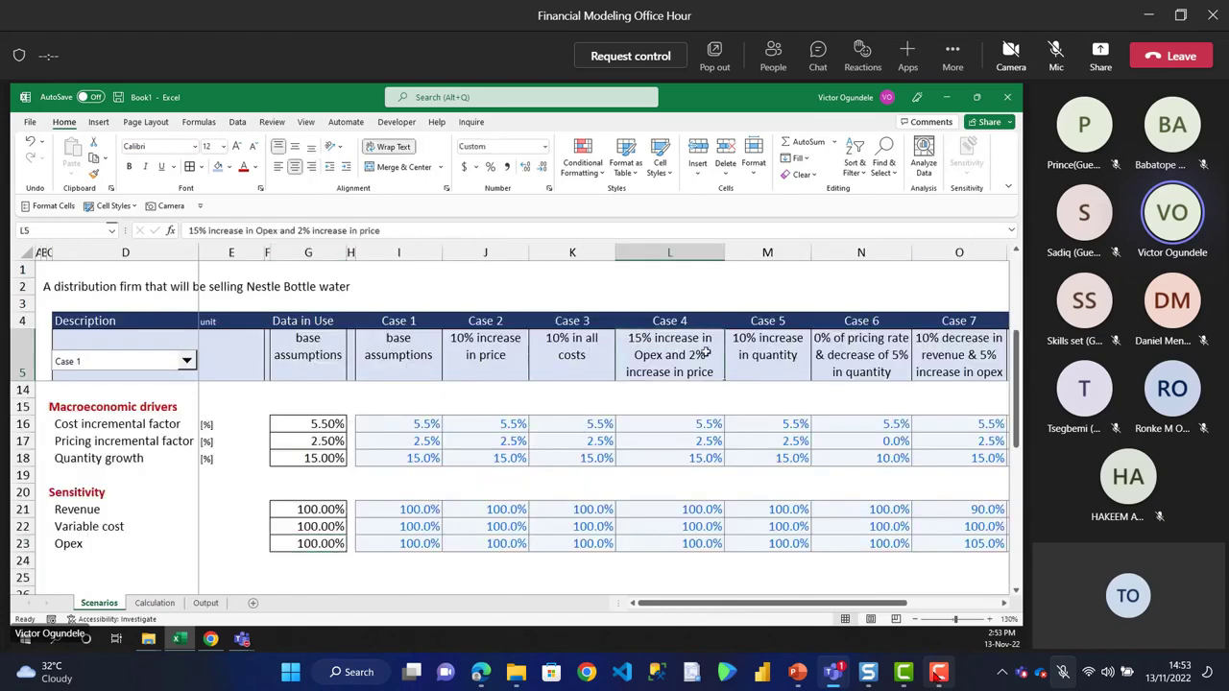
pyautogui.press('Right')
pyautogui.press('Right')
pyautogui.press('Right')
pyautogui.press('Right')
pyautogui.press('Right')
pyautogui.press('Right')
pyautogui.press('Left')
pyautogui.press('Left')
pyautogui.press('Left')
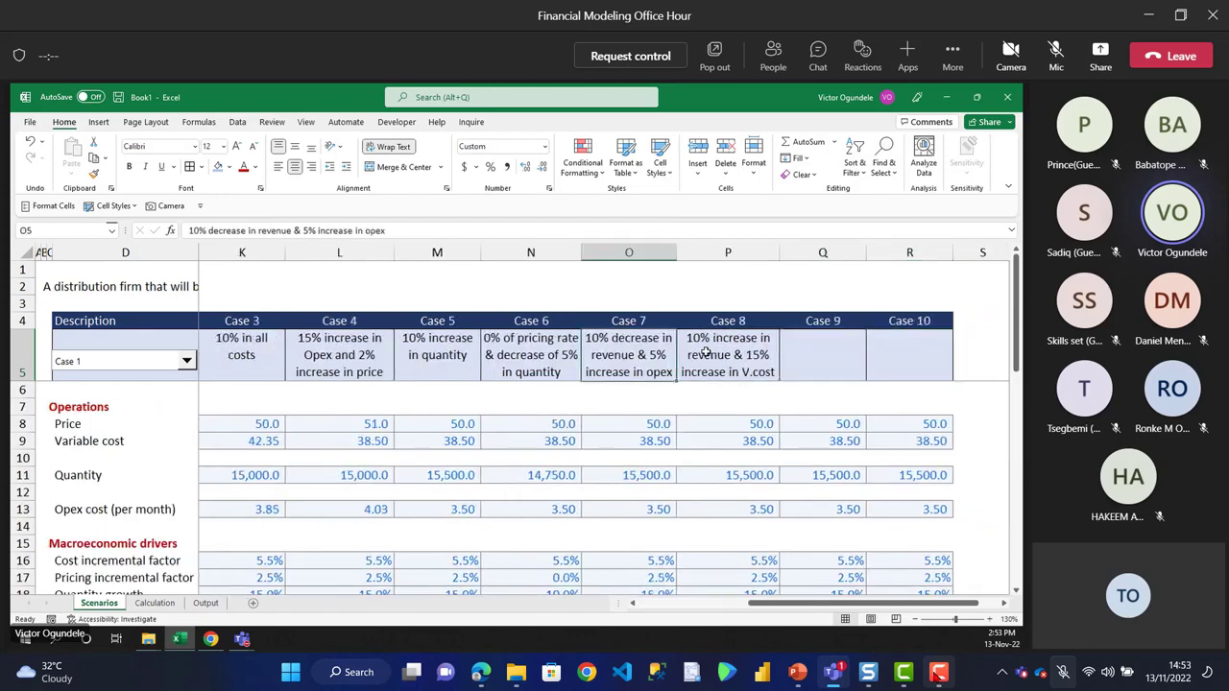
# - Switch the Output sheet's scenario selector to Case 7 and inspect the linked case description in E2
pyautogui.click(205, 603)
pyautogui.click(271, 312)
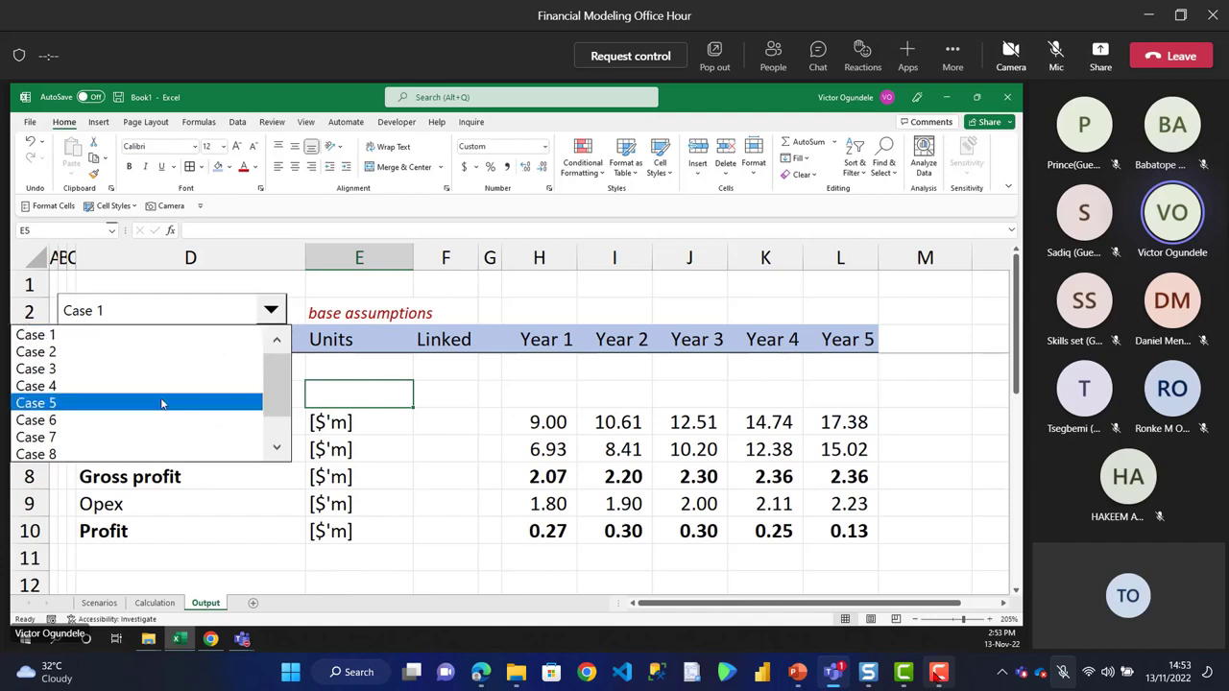
pyautogui.click(116, 437)
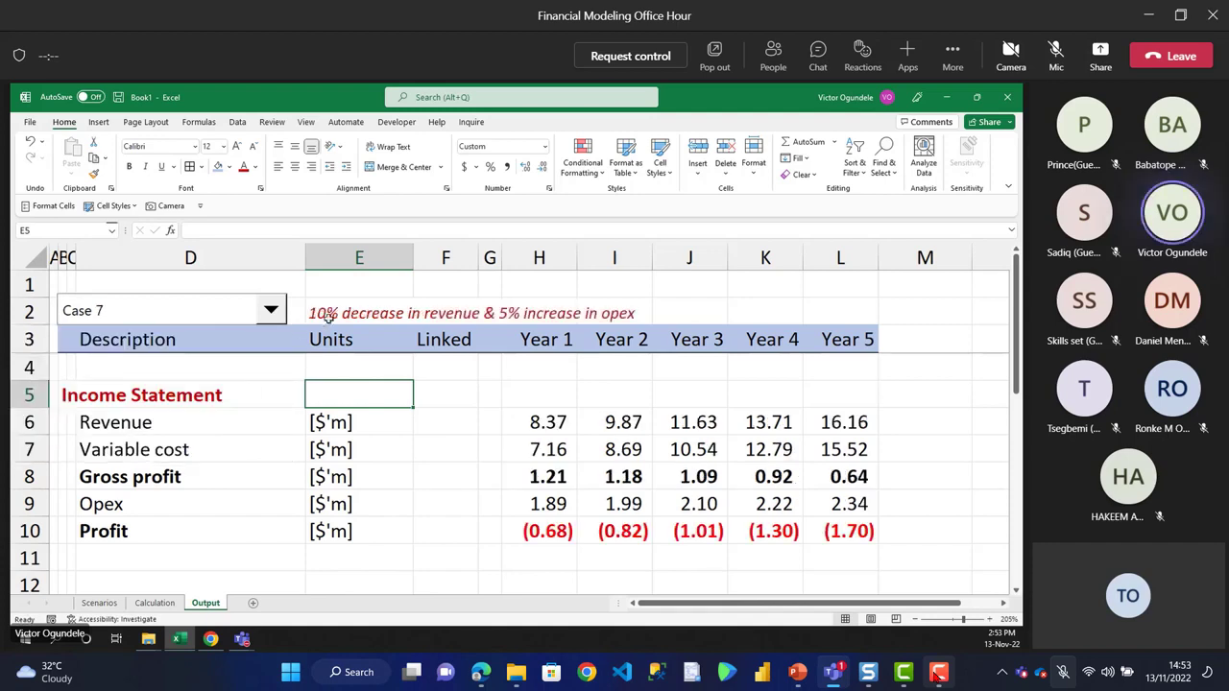
pyautogui.click(329, 317)
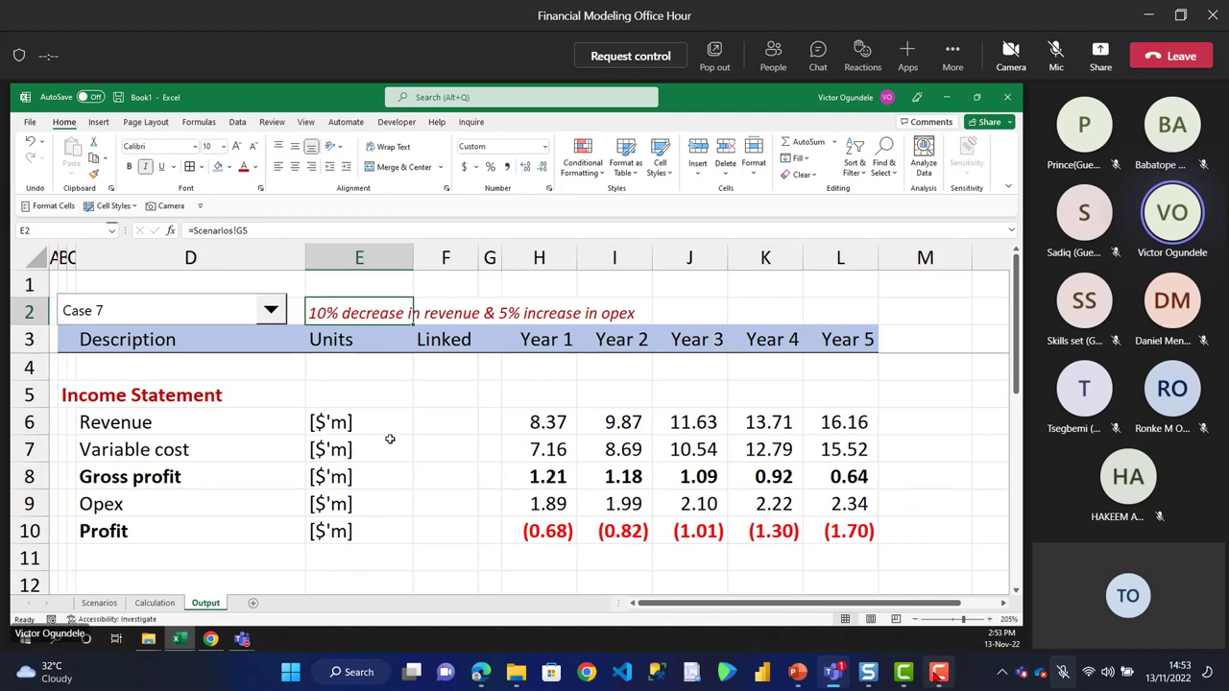
# - Narrow columns D and E on the Output sheet and shrink the scenario drop-down's width to end at column D's edge
pyautogui.click(419, 562)
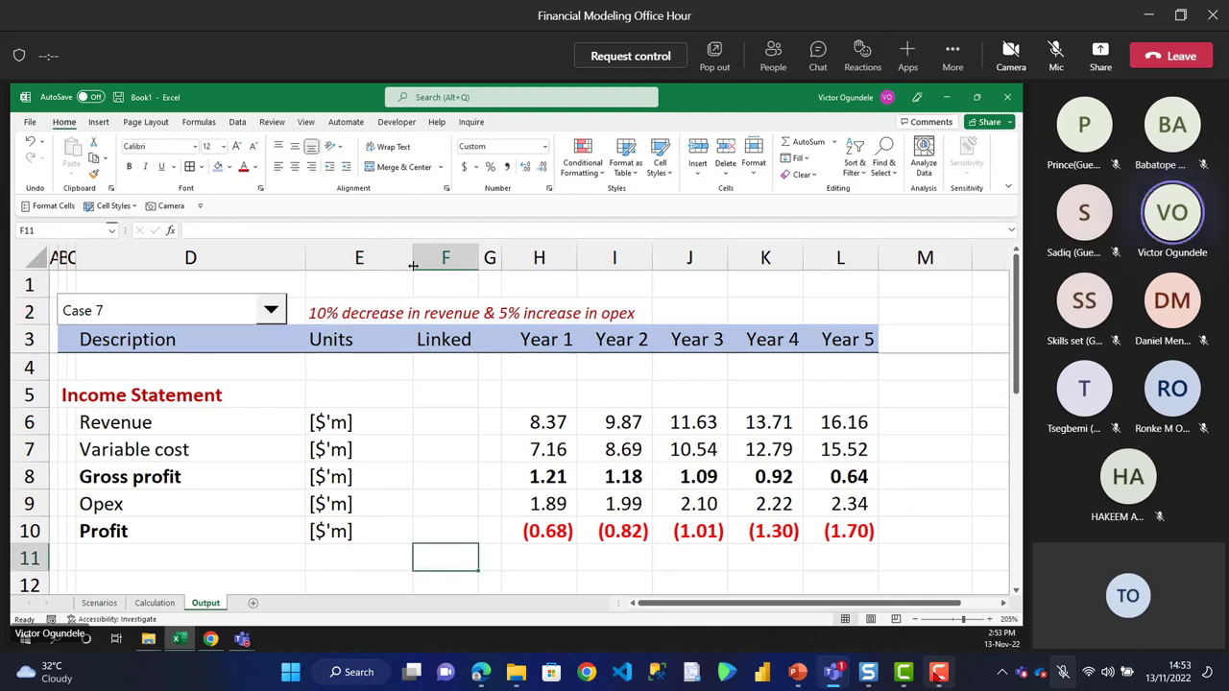
pyautogui.moveTo(413, 260); pyautogui.dragTo(257, 257)
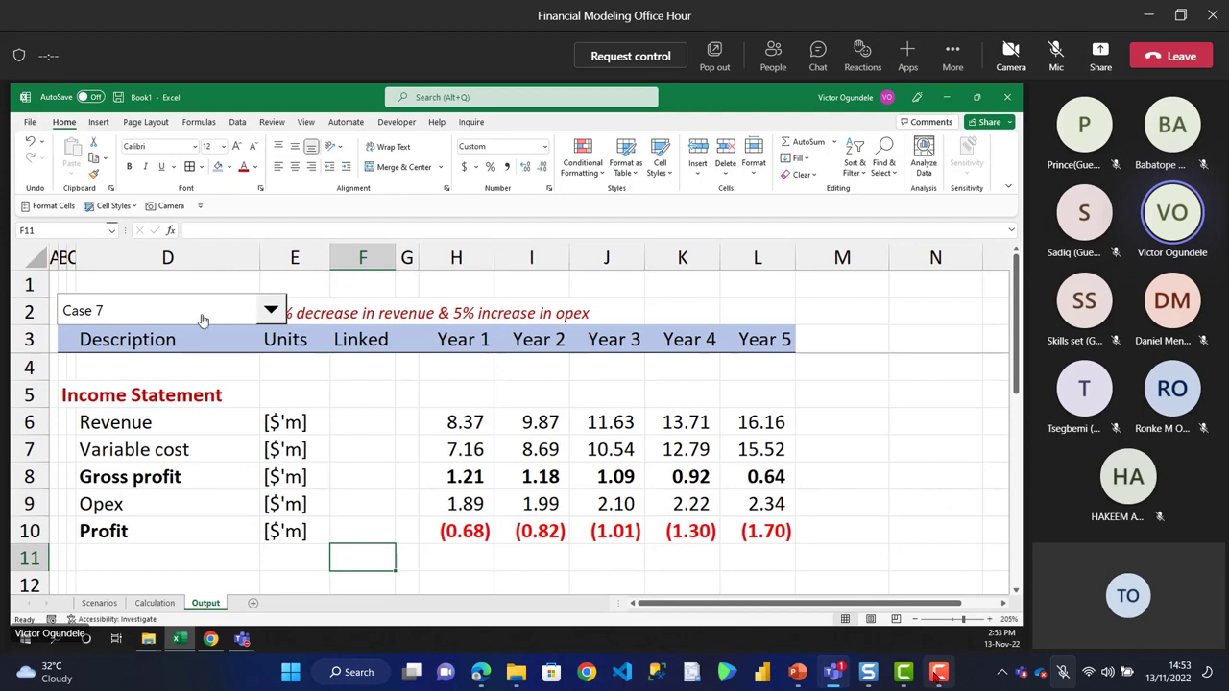
pyautogui.rightClick(239, 319)
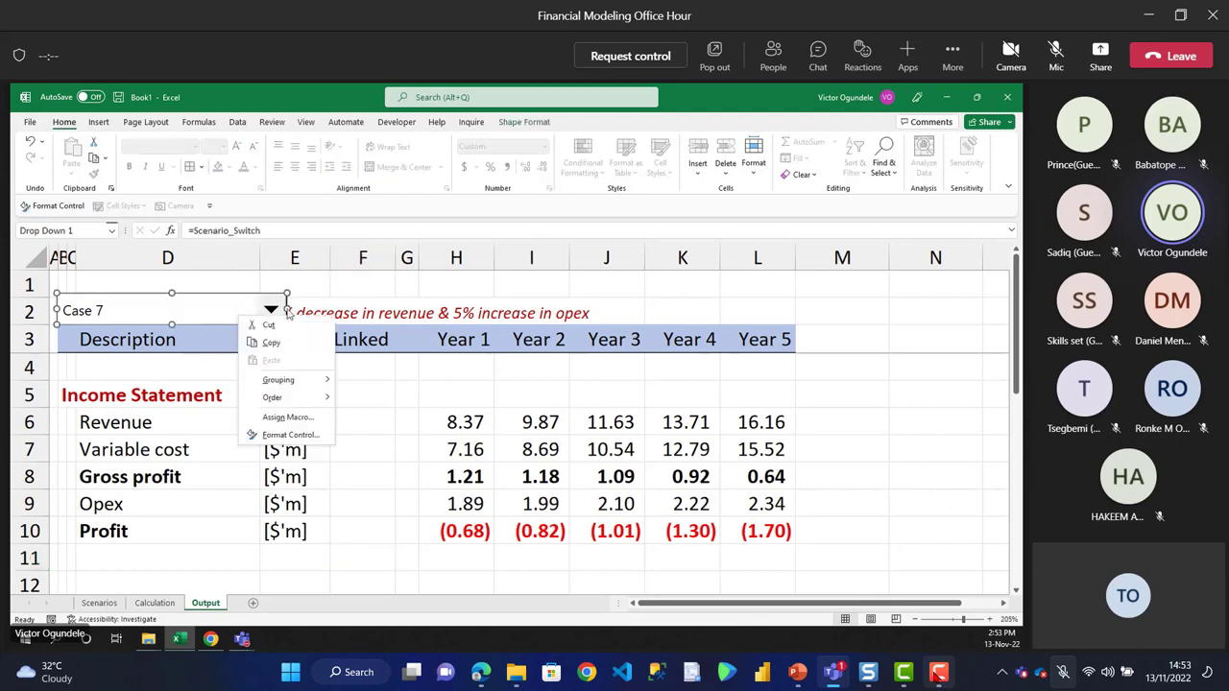
pyautogui.press('Escape')
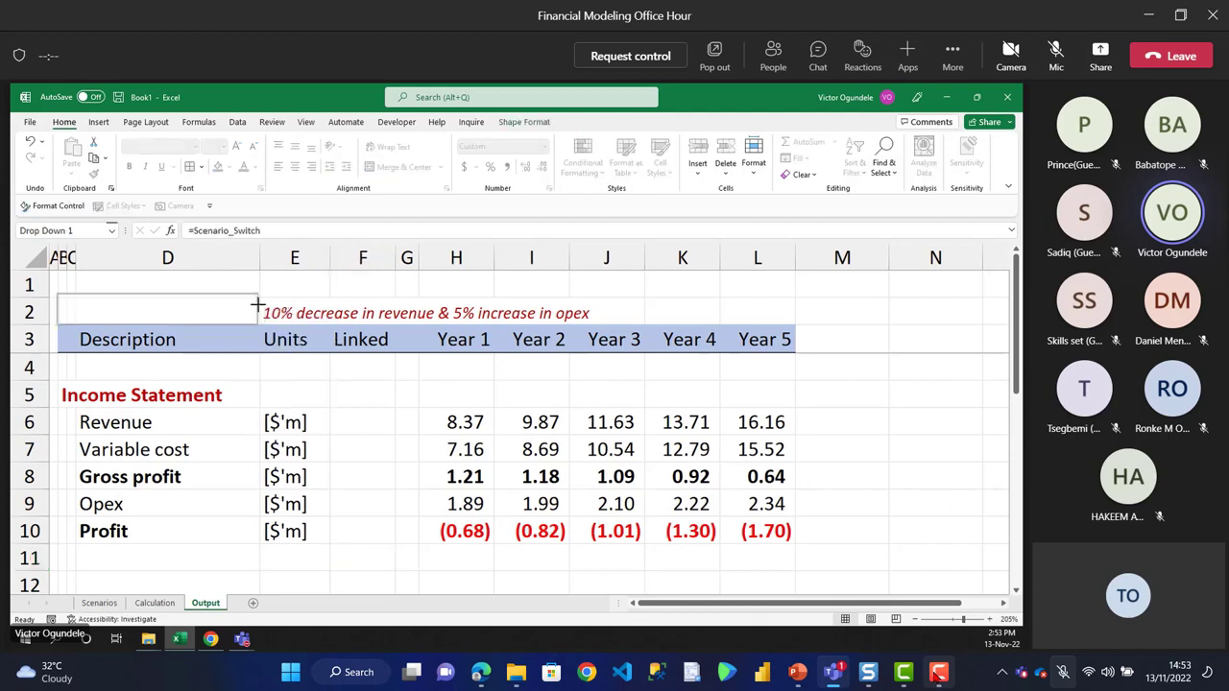
pyautogui.click(344, 391)
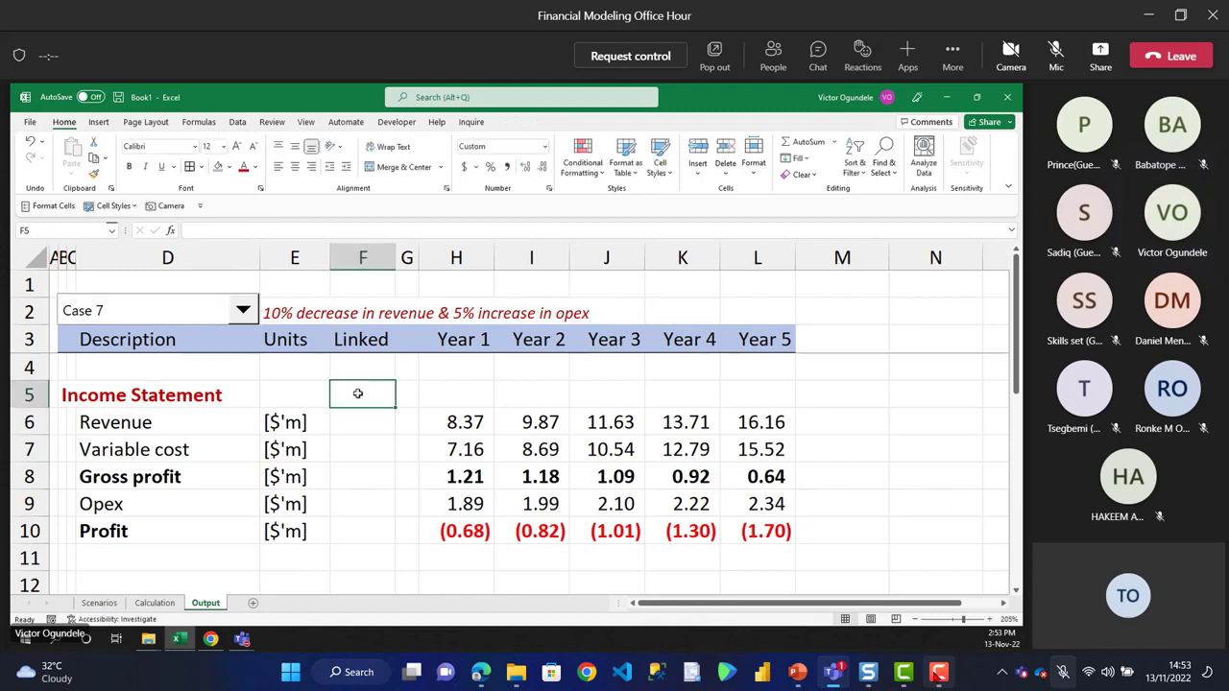
# - Reduce the scenario drop-down's height so that it fits within row 2
pyautogui.rightClick(160, 310)
pyautogui.press('Escape')
pyautogui.moveTo(159, 291); pyautogui.dragTo(159, 298)
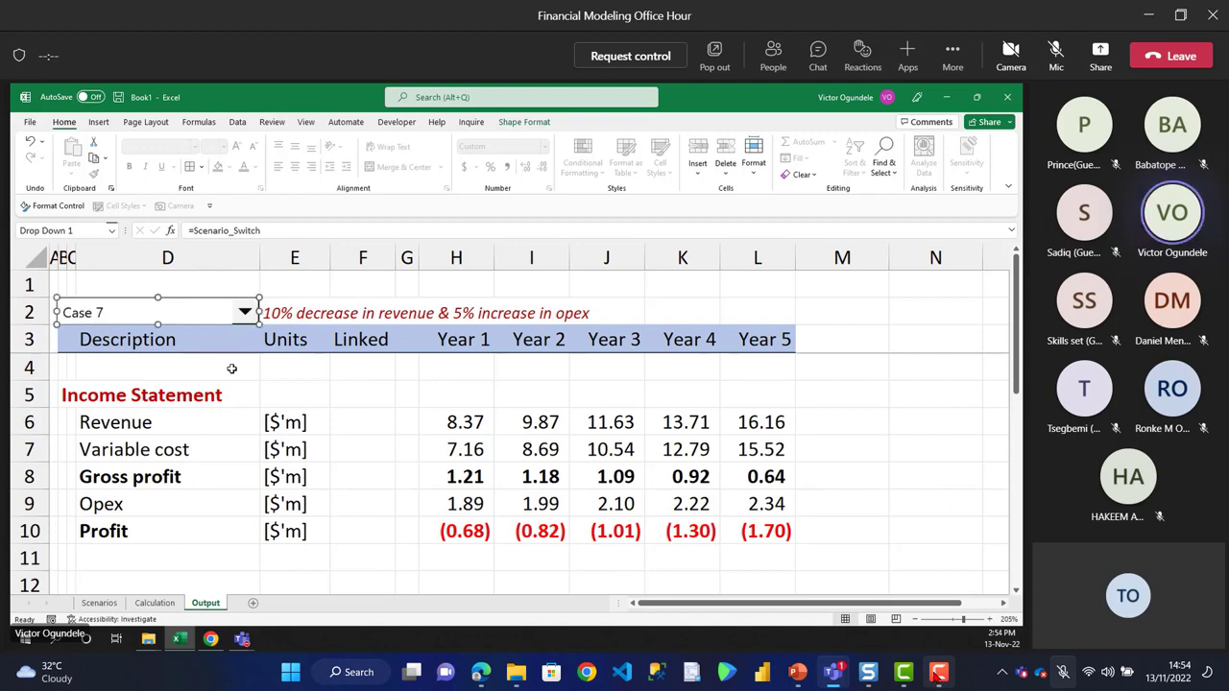
pyautogui.click(388, 416)
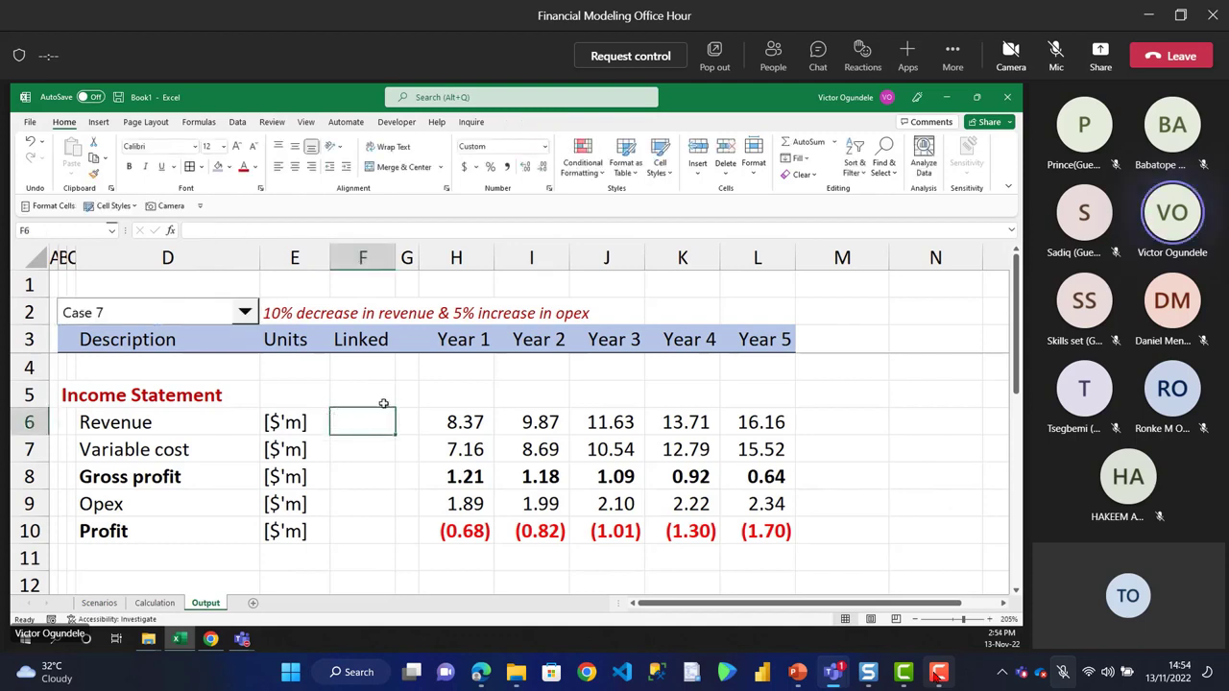
# - Switch the scenario selector to Case 8 and examine the Year 1 variable cost and the Year 1 to Year 3 profits
pyautogui.click(246, 314)
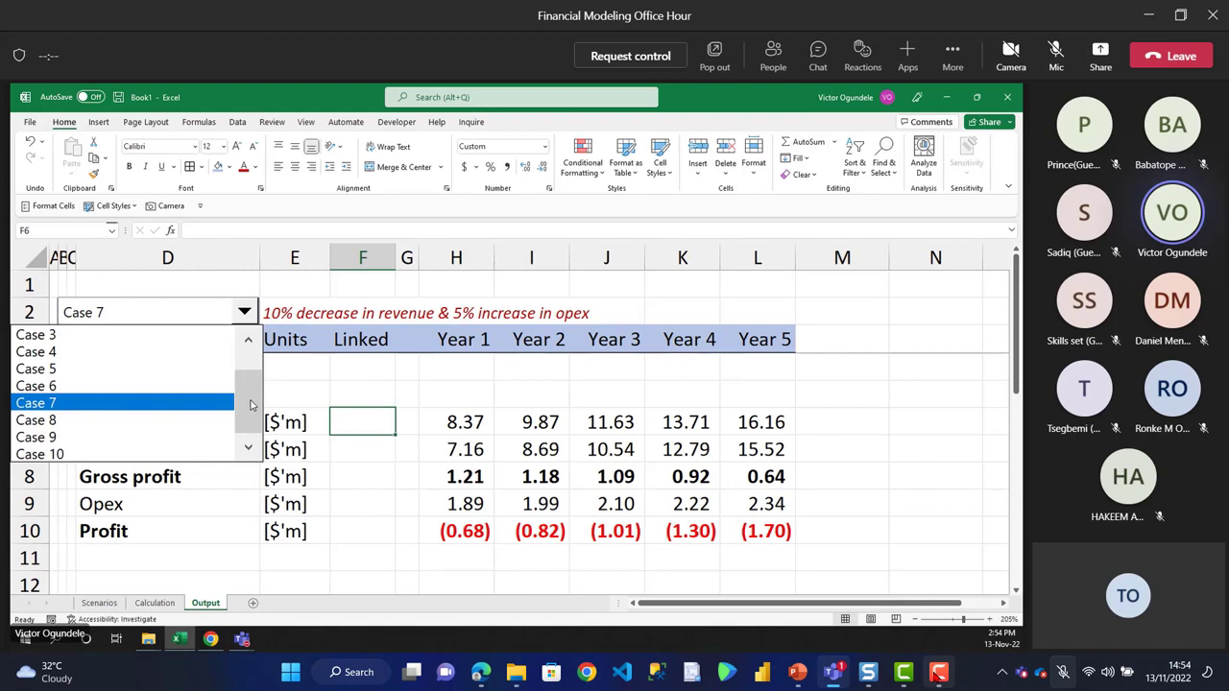
pyautogui.click(107, 426)
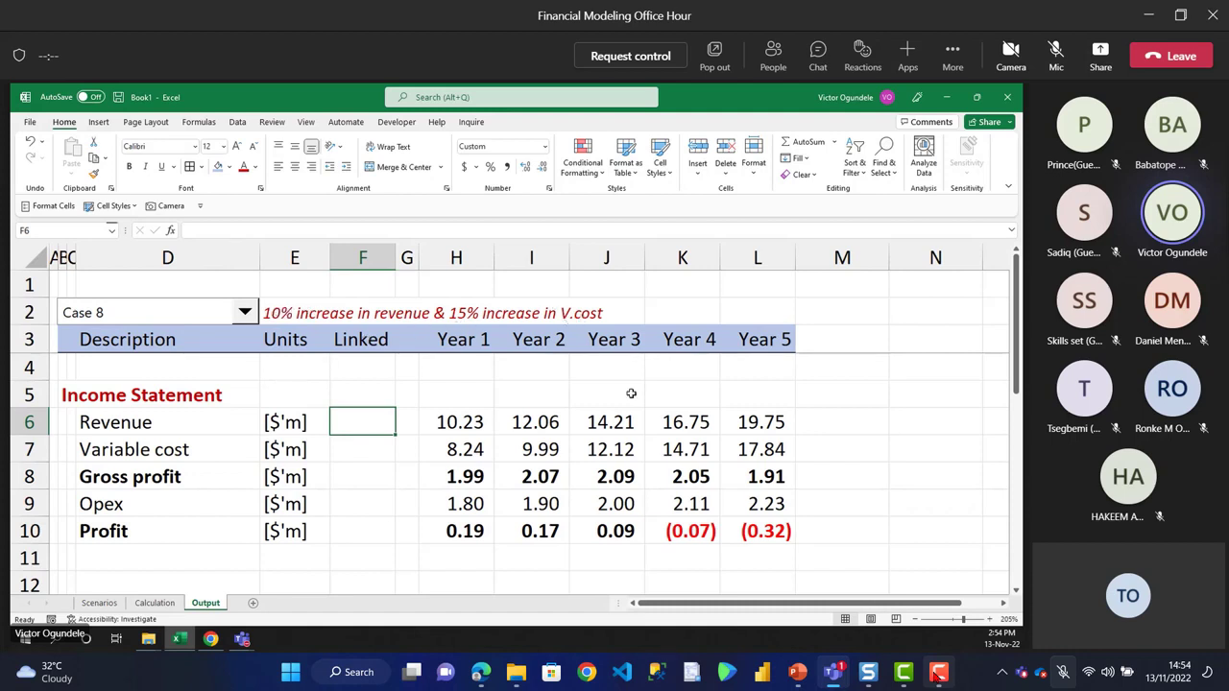
pyautogui.click(450, 454)
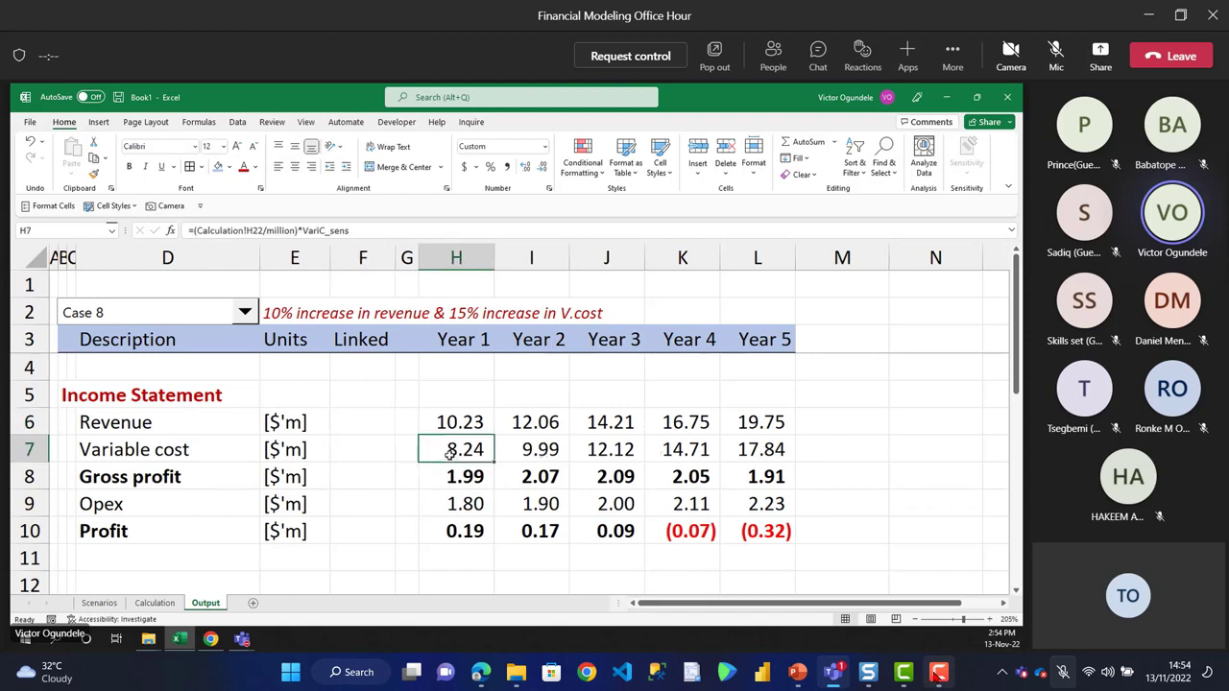
pyautogui.click(447, 393)
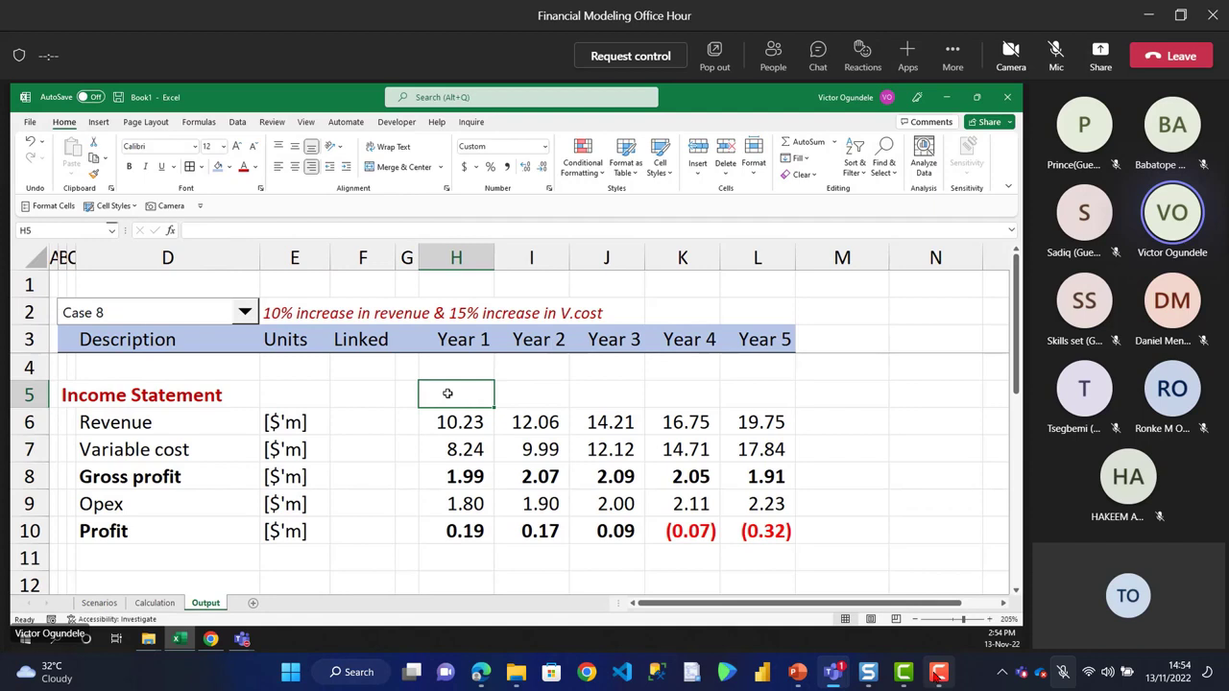
pyautogui.click(451, 528)
pyautogui.click(548, 530)
pyautogui.click(609, 537)
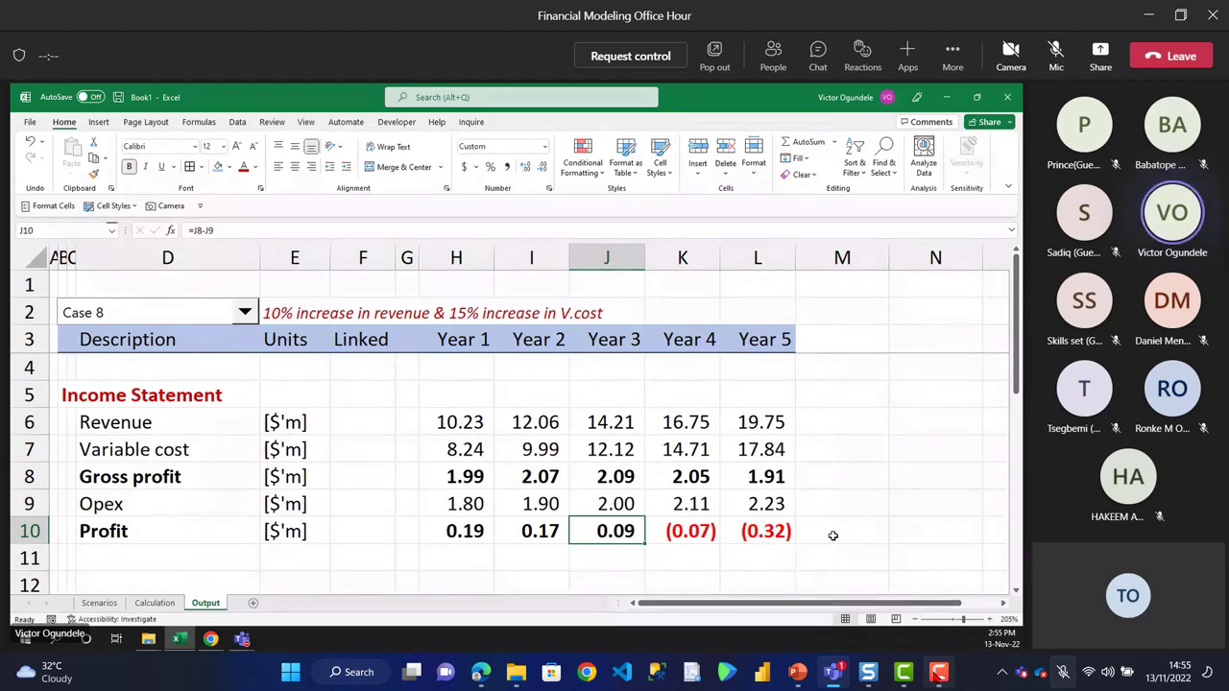
pyautogui.click(346, 423)
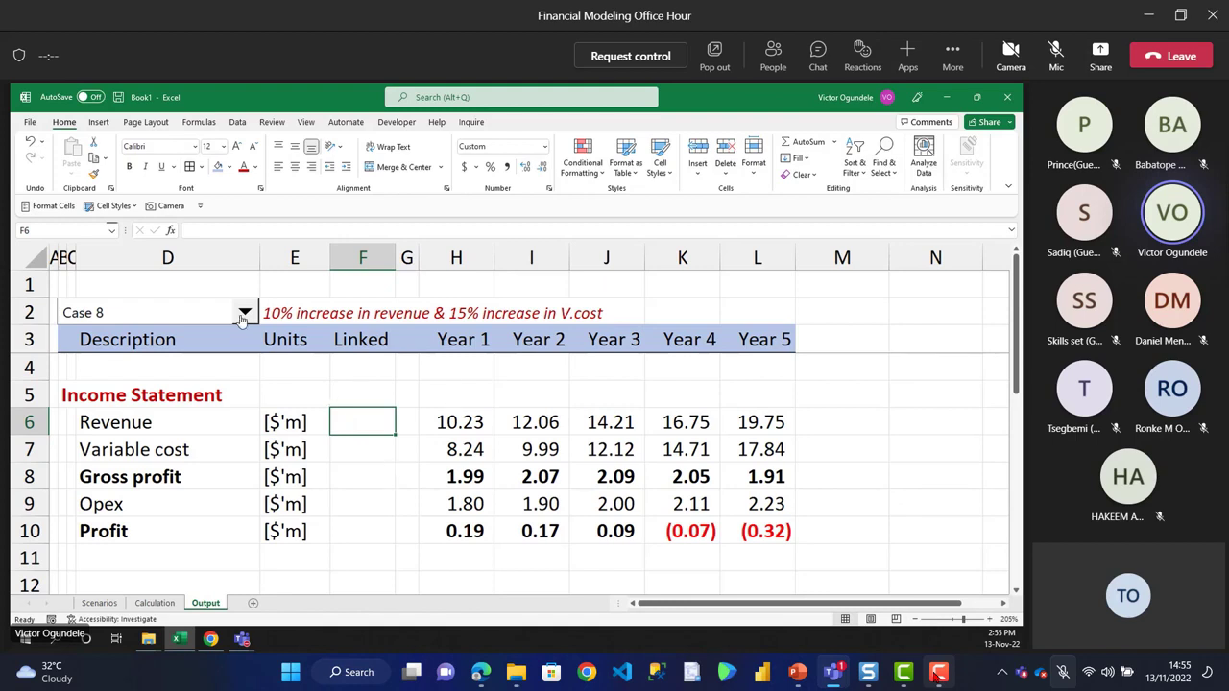
# - Switch the scenario selector to Case 2 and examine the profit row from Year 1 to Year 5
pyautogui.click(237, 314)
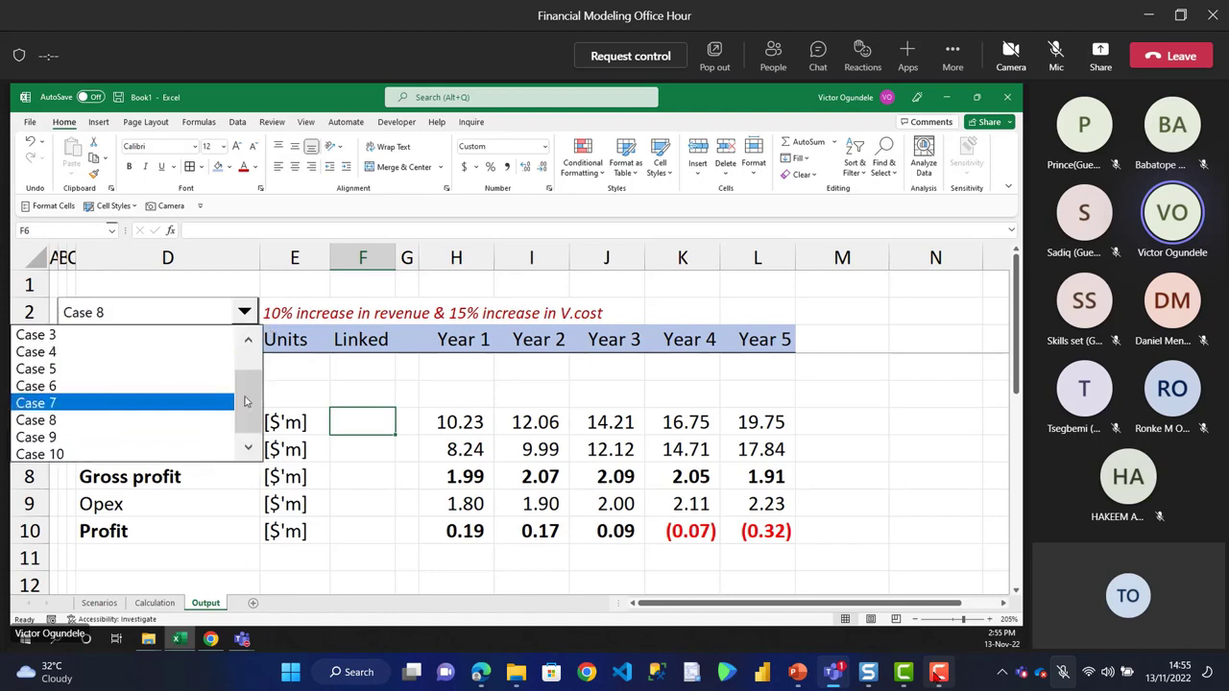
pyautogui.scroll(1, 114, 333)
pyautogui.click(114, 334)
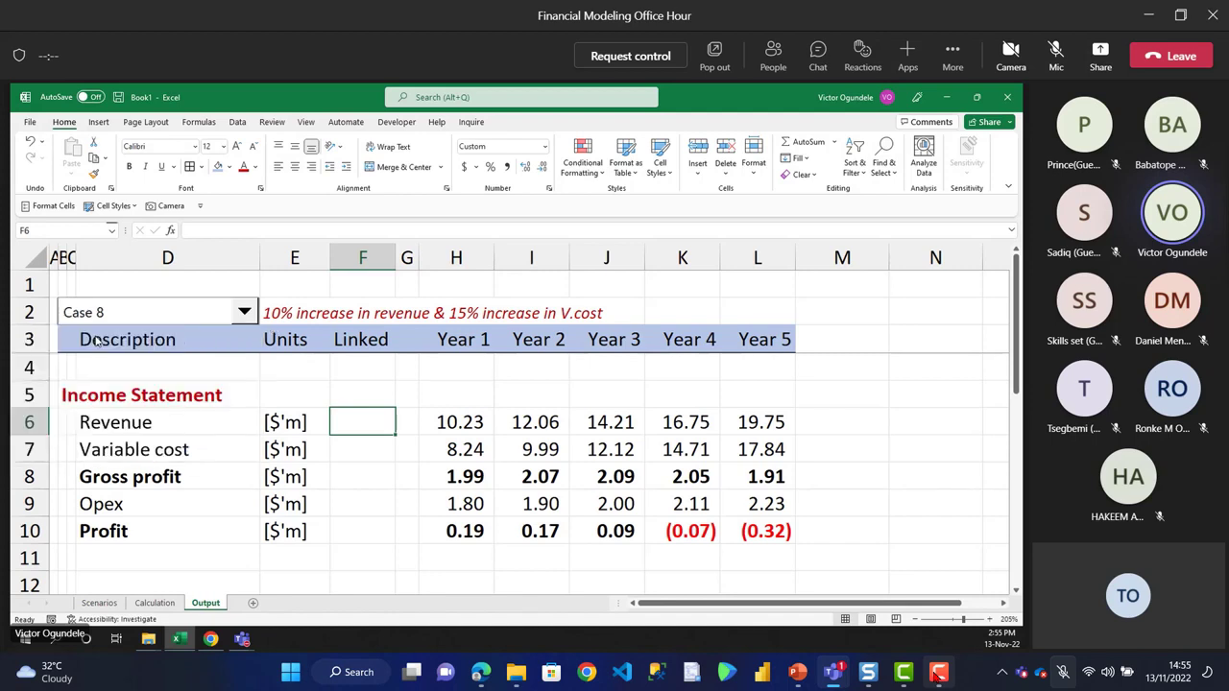
pyautogui.click(245, 315)
pyautogui.click(170, 351)
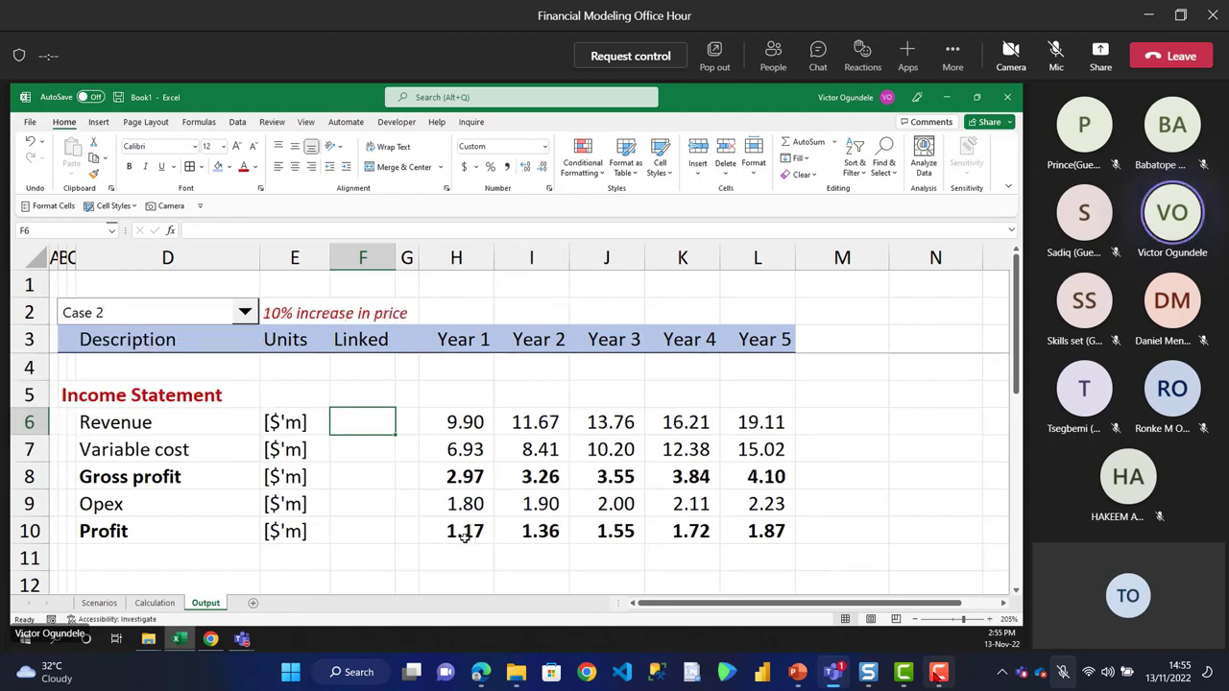
pyautogui.moveTo(465, 537); pyautogui.dragTo(753, 533)
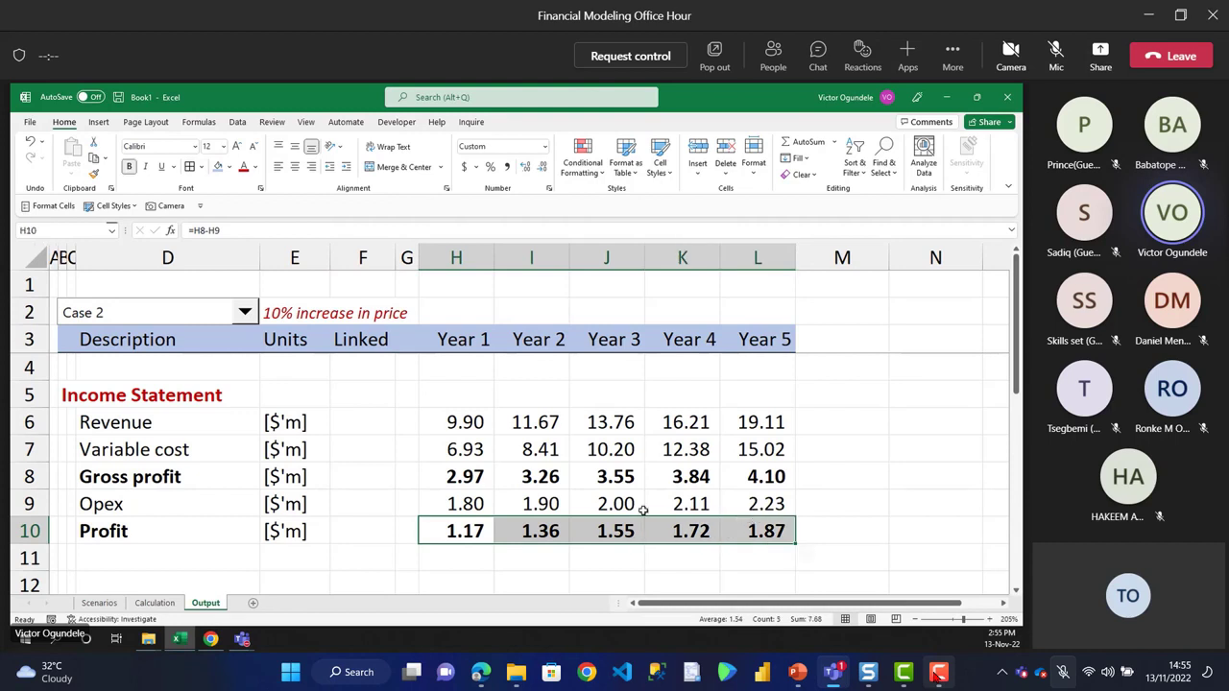
# - Switch the scenario selector to Case 3 and examine the revenue row from Year 1 to Year 5
pyautogui.click(245, 318)
pyautogui.click(172, 365)
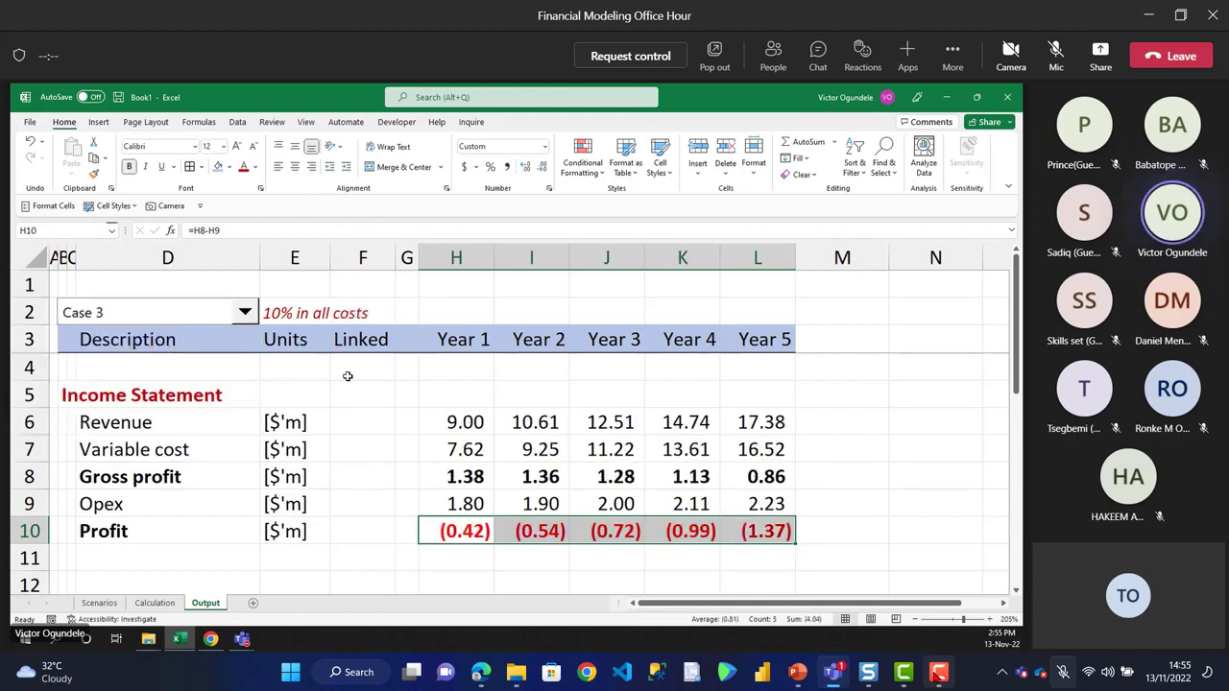
pyautogui.click(464, 425)
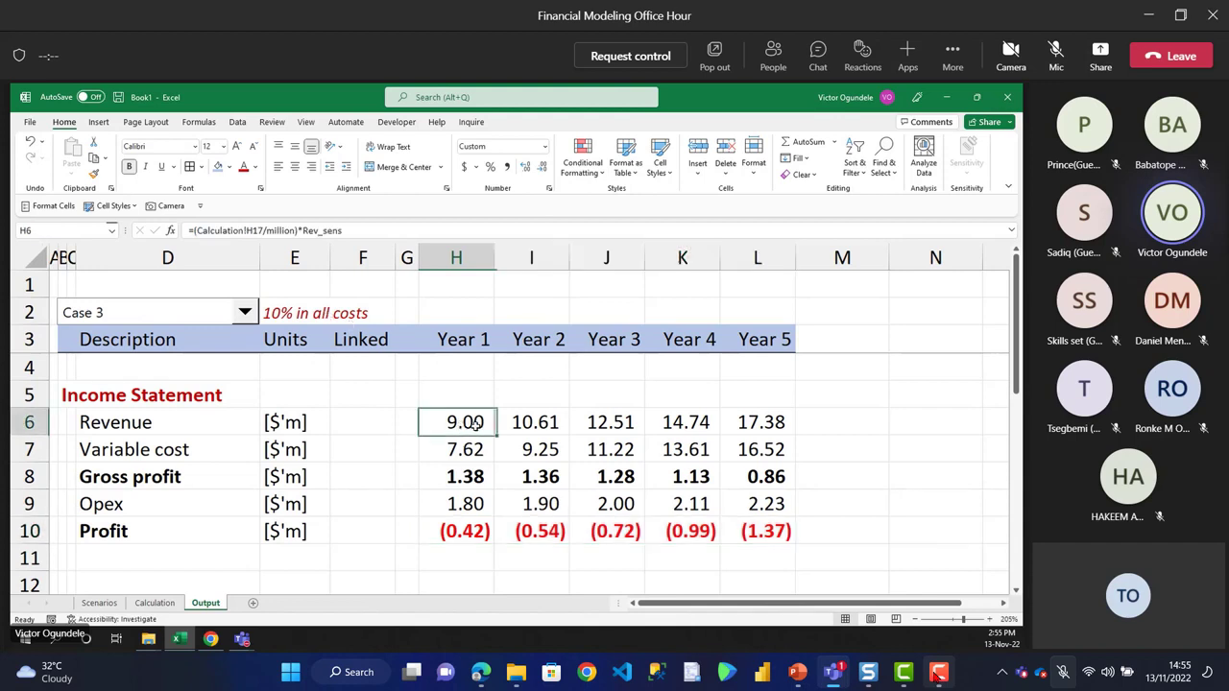
pyautogui.moveTo(475, 425); pyautogui.dragTo(739, 425)
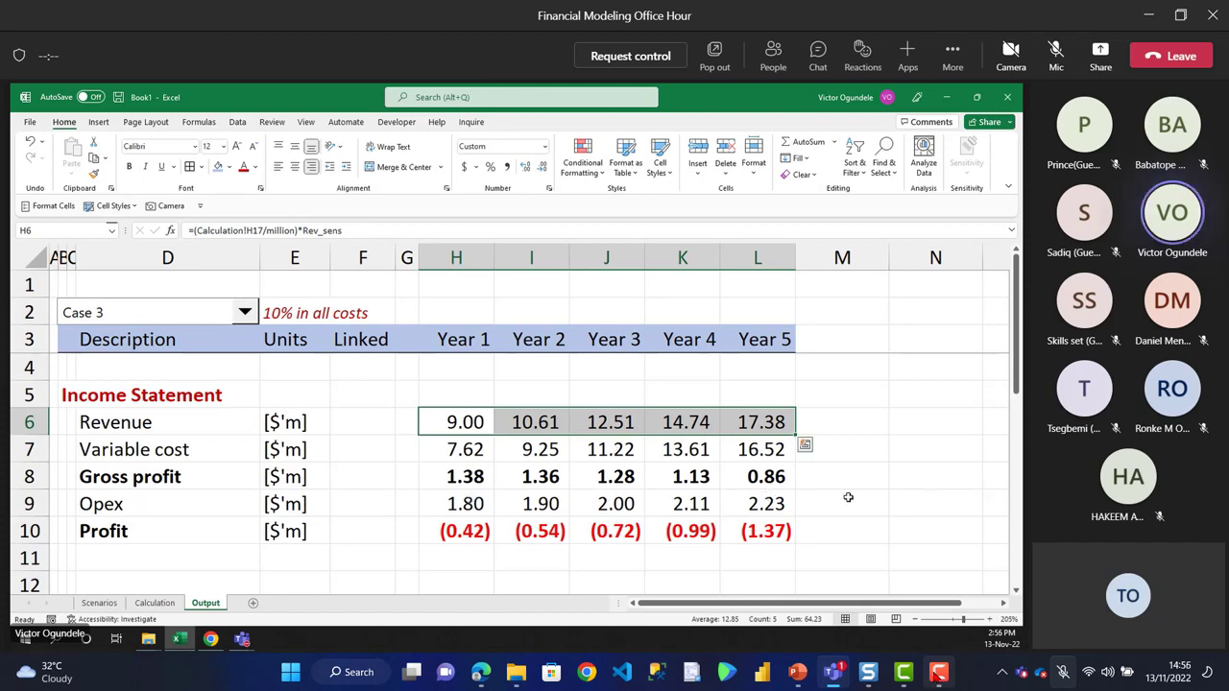
pyautogui.click(847, 497)
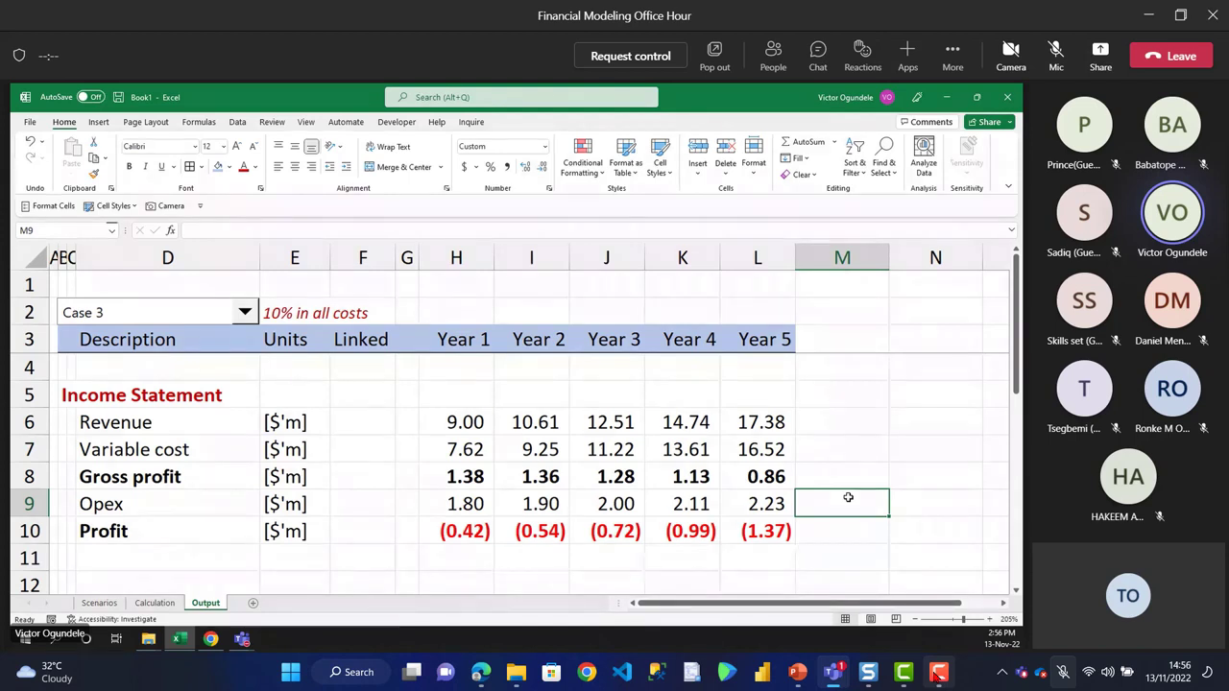
pyautogui.click(834, 420)
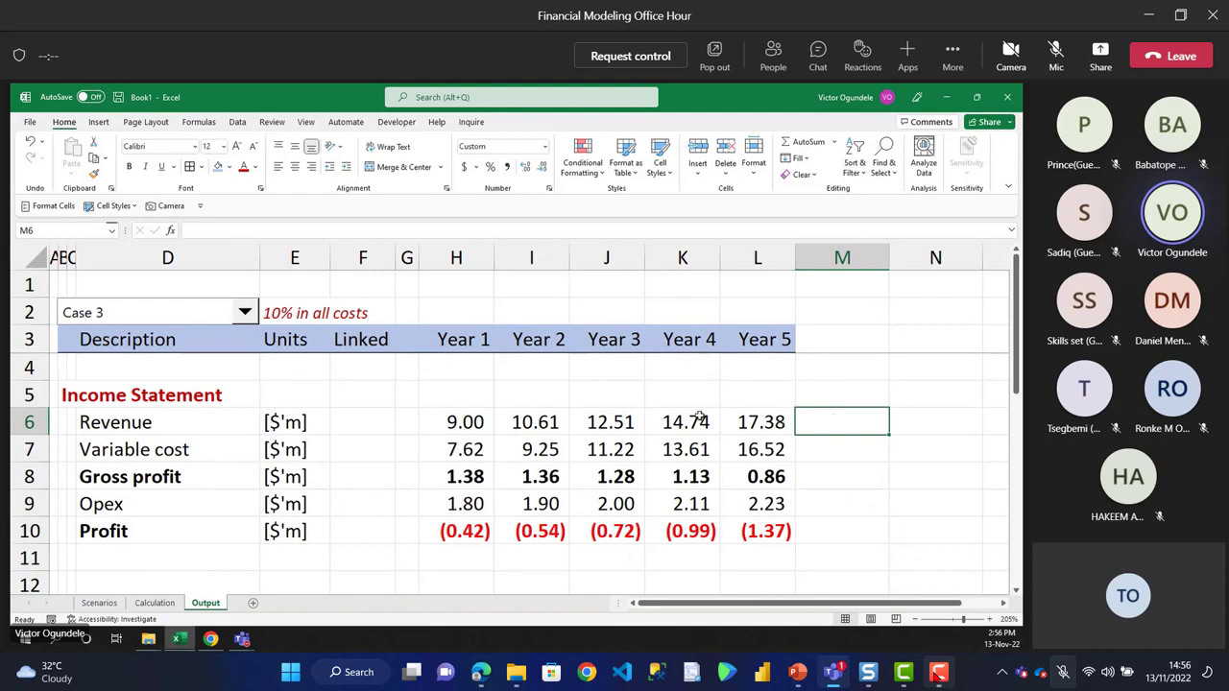
# - Narrow the empty spacer column G between the Linked and Year 1 columns
pyautogui.click(440, 394)
pyautogui.click(406, 394)
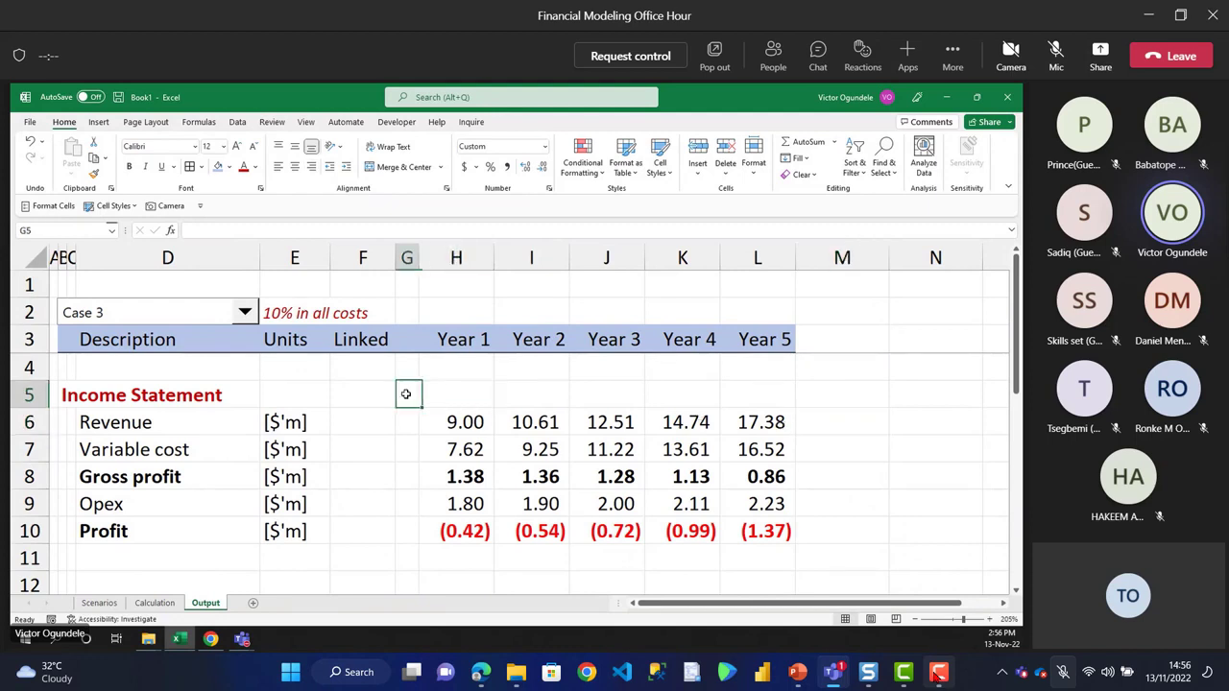
pyautogui.moveTo(420, 258); pyautogui.dragTo(405, 258)
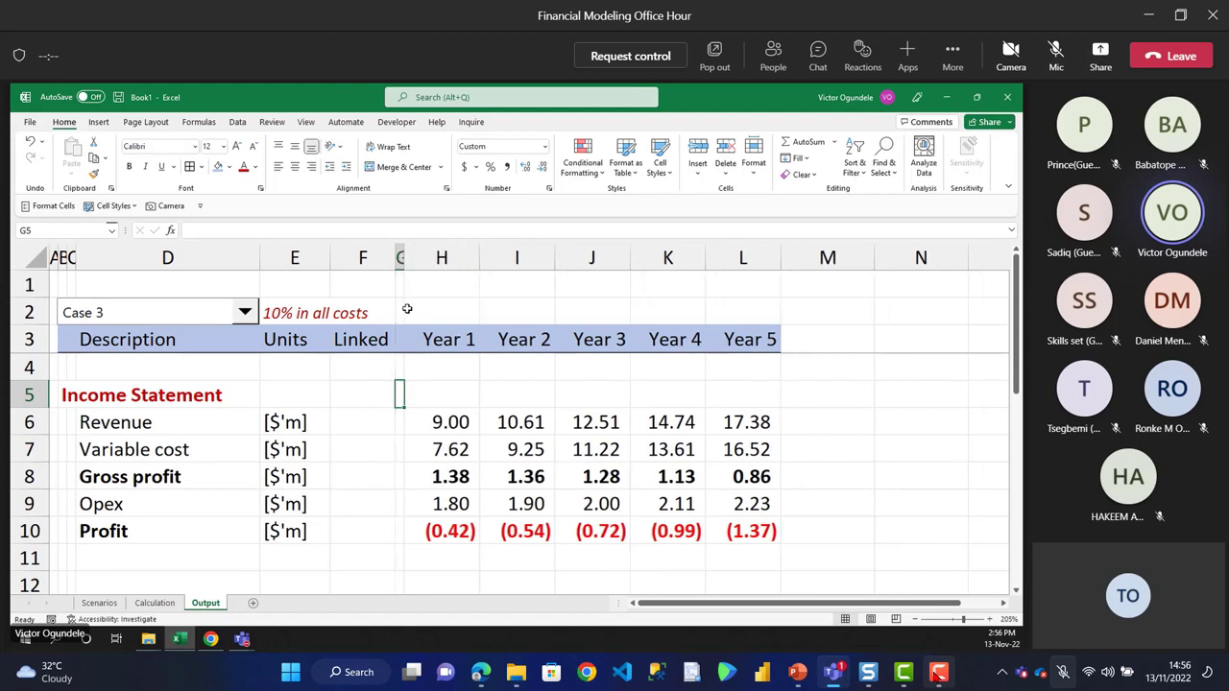
pyautogui.click(433, 392)
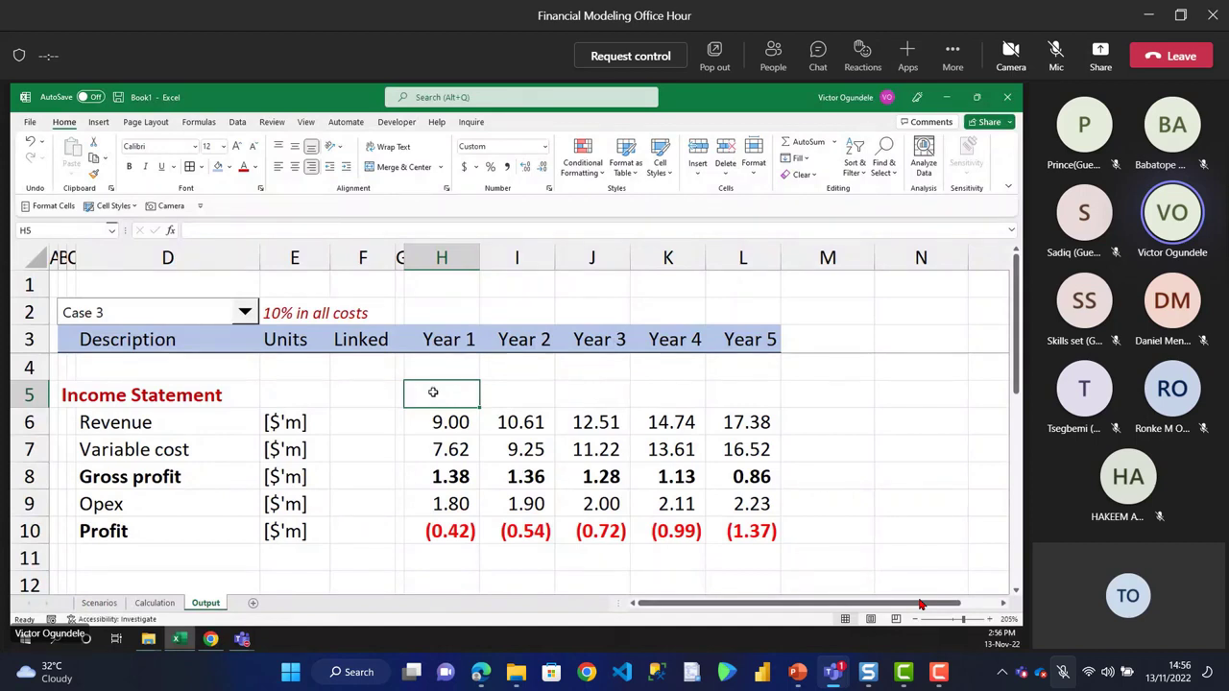
pyautogui.moveTo(1100, 112)
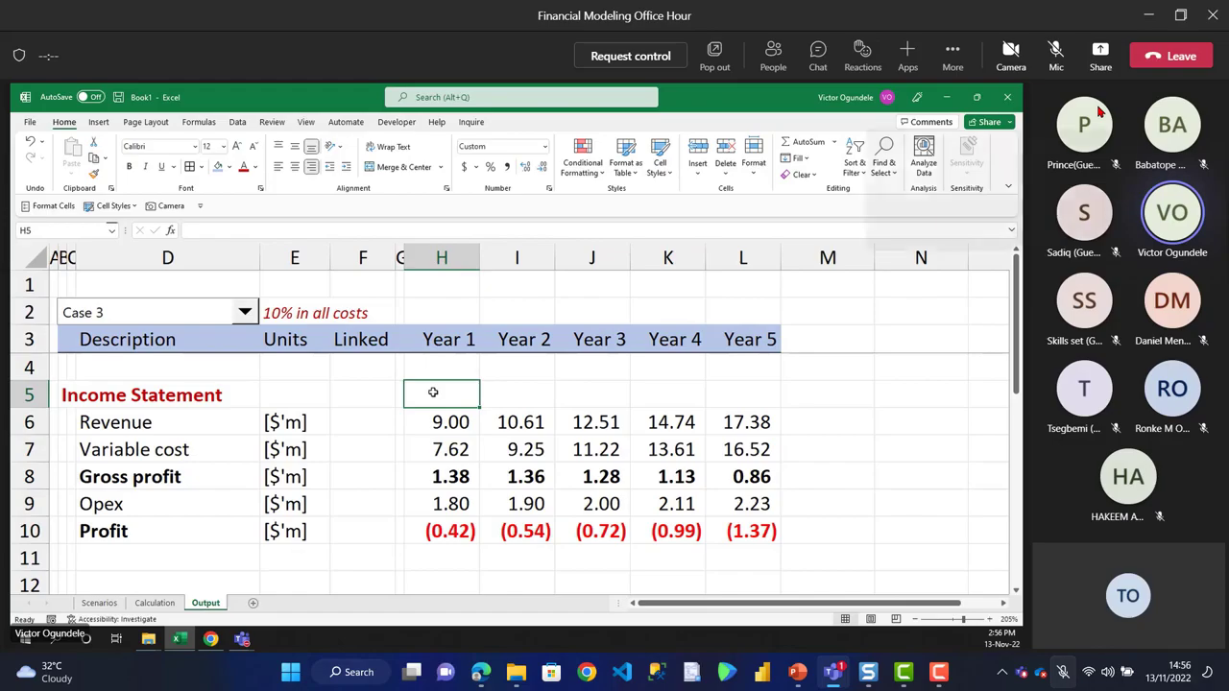